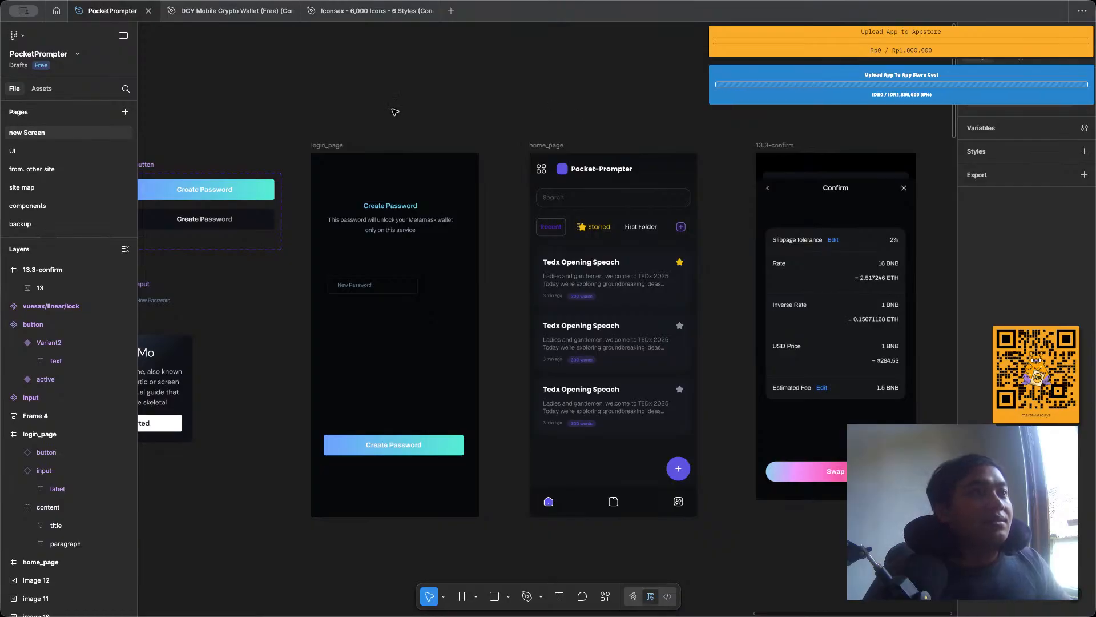
Review the login_page, home_page and 13.3-confirm screens beside the button and input components, including the login page's New Password field.
scroll(395, 112, left, 4)
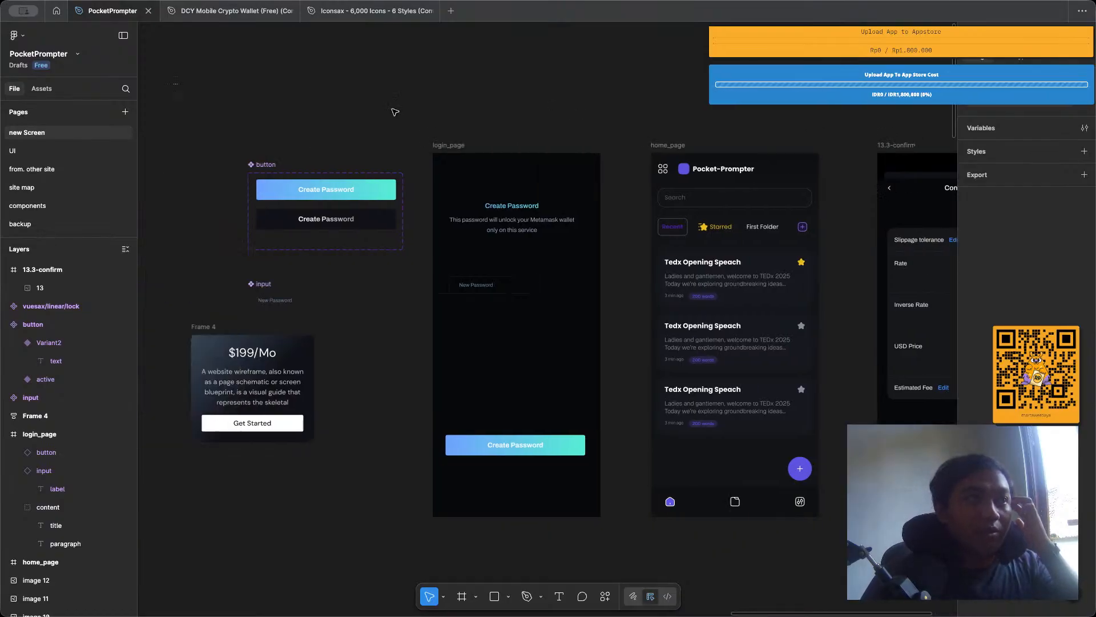
click(685, 146)
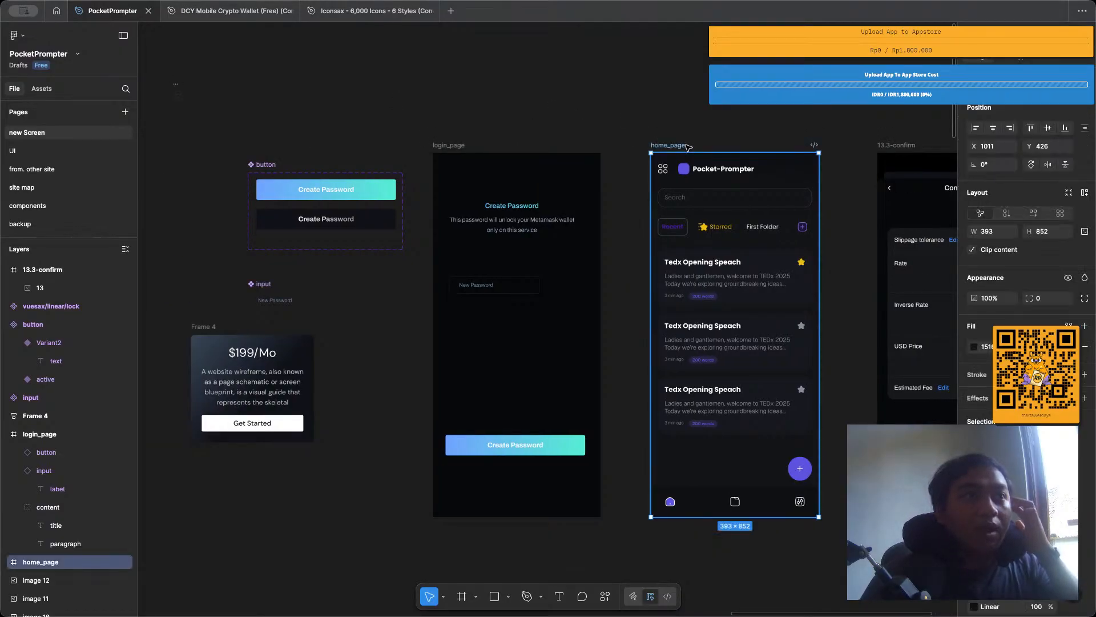
click(682, 121)
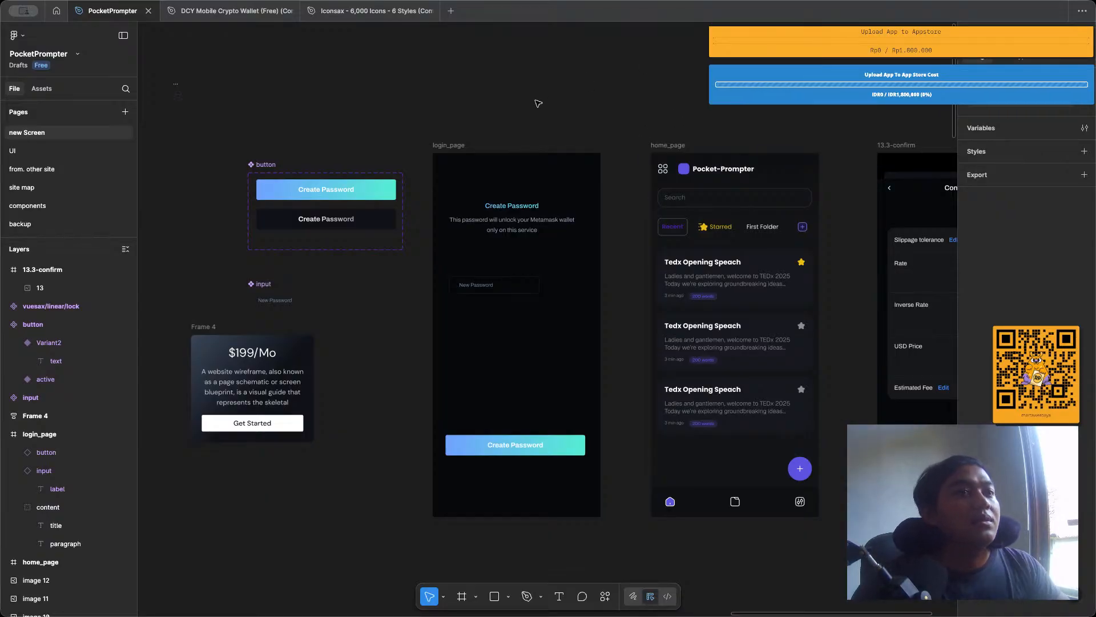
ctrl+scroll(538, 103, up, 3)
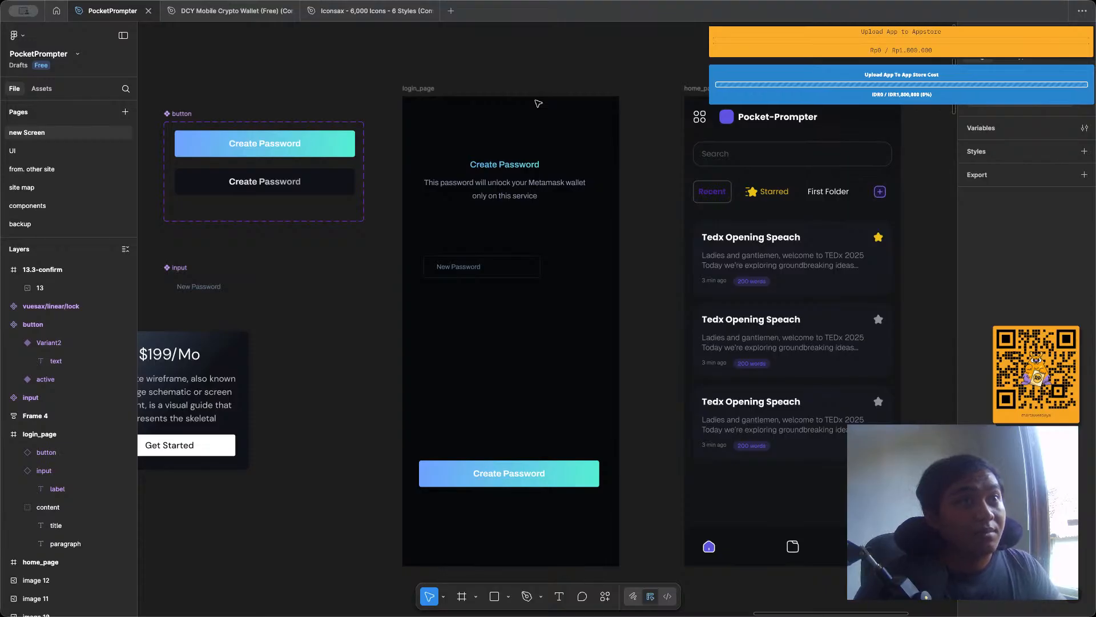
ctrl+scroll(538, 104, down, 2)
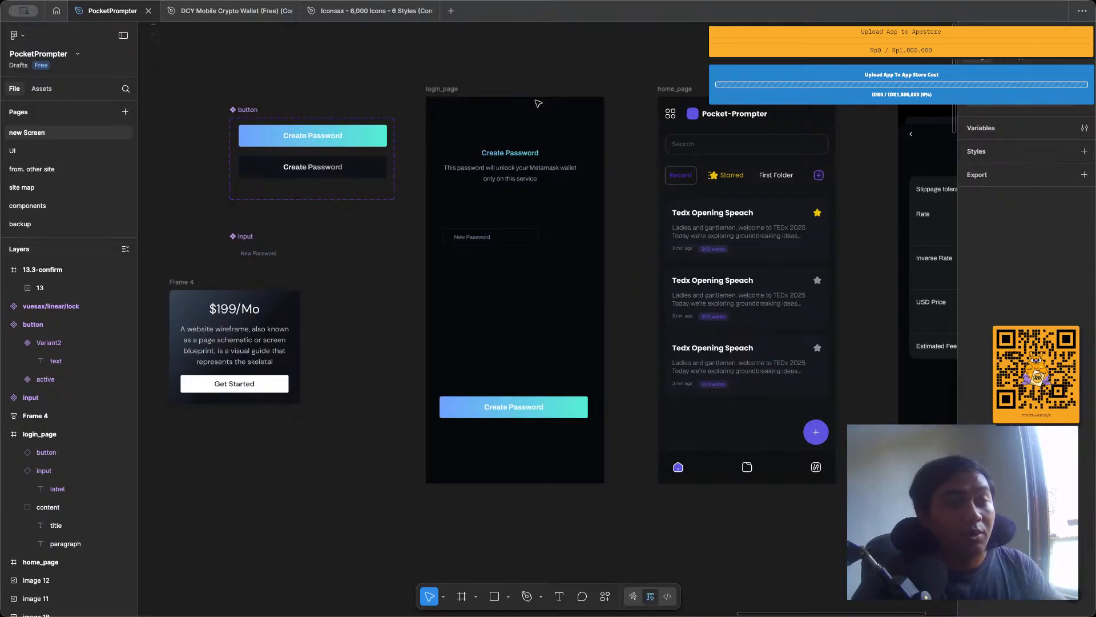
scroll(558, 125, right, 1)
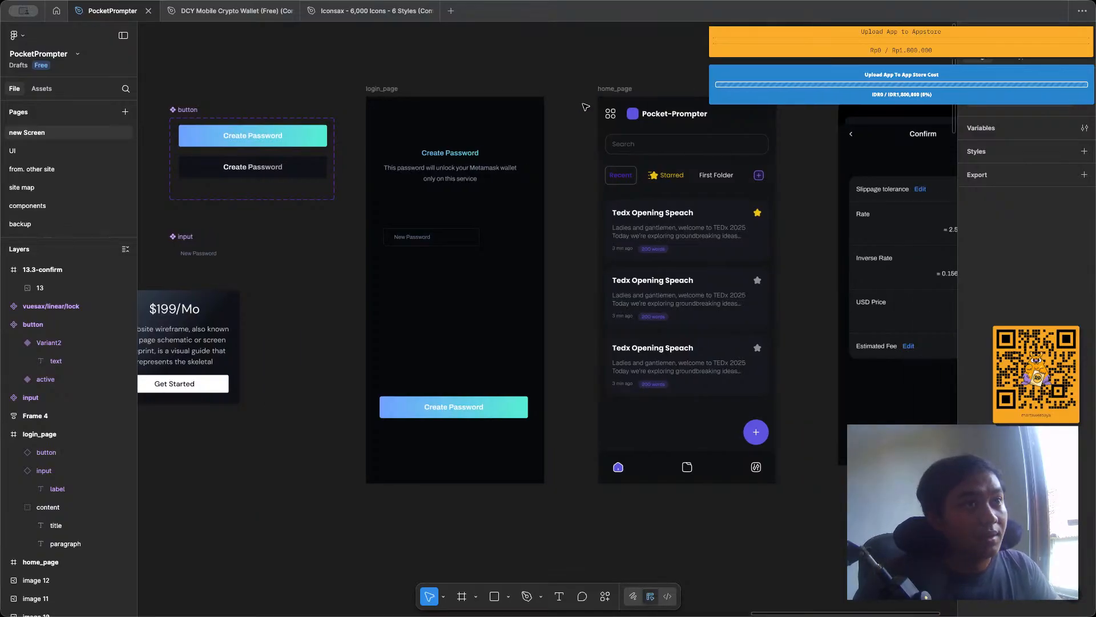
click(614, 88)
click(378, 89)
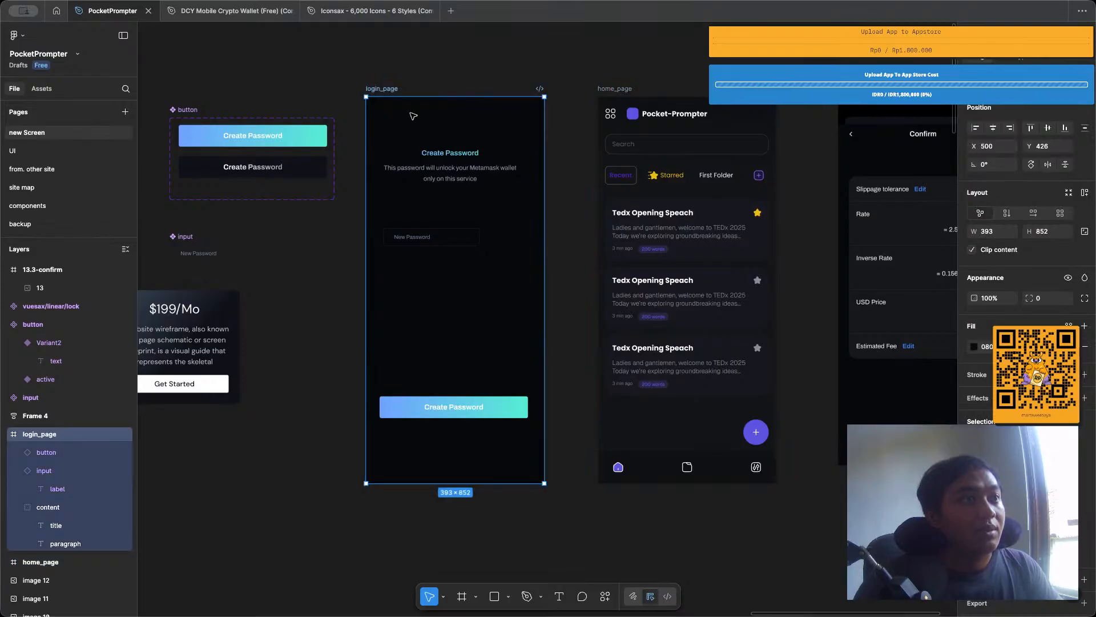
scroll(565, 232, right, 3)
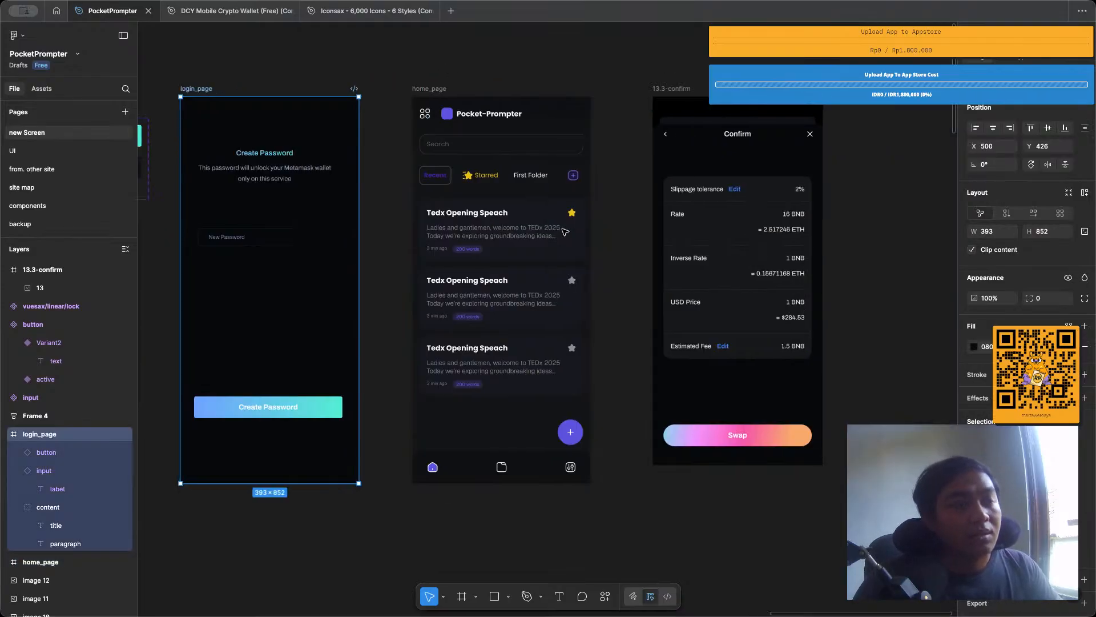
scroll(565, 232, left, 3)
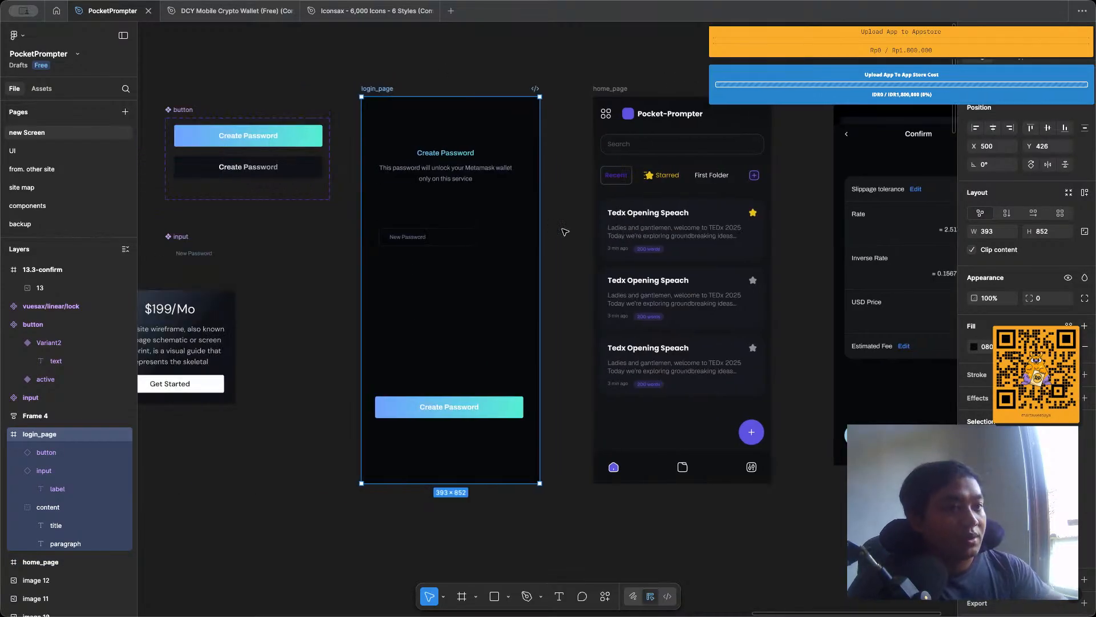
click(473, 112)
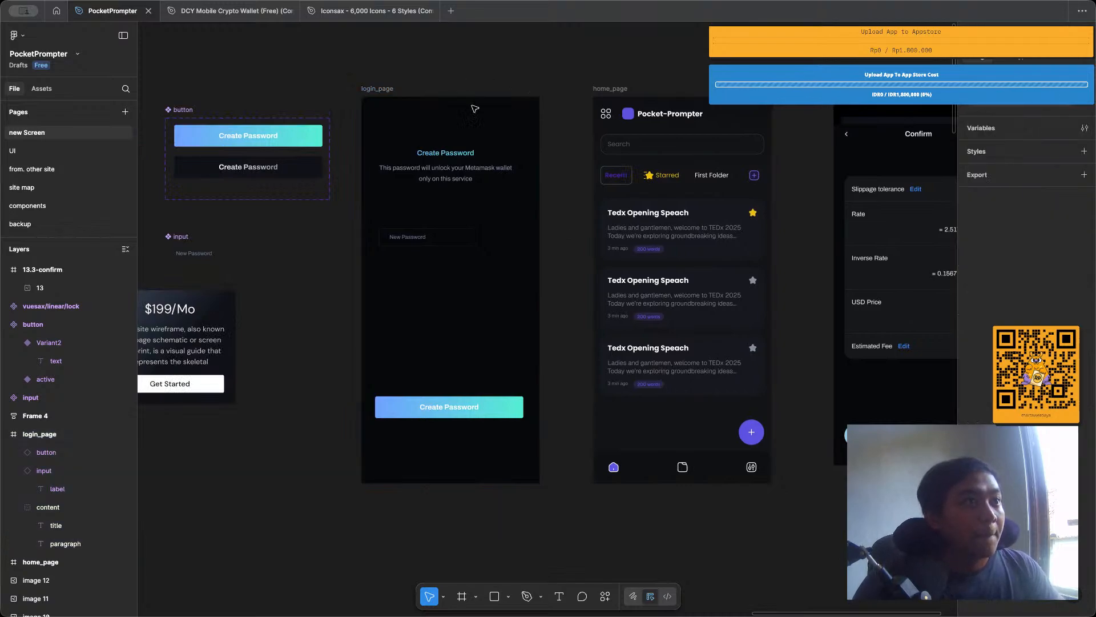
scroll(473, 113, left, 2)
scroll(436, 165, up, 5)
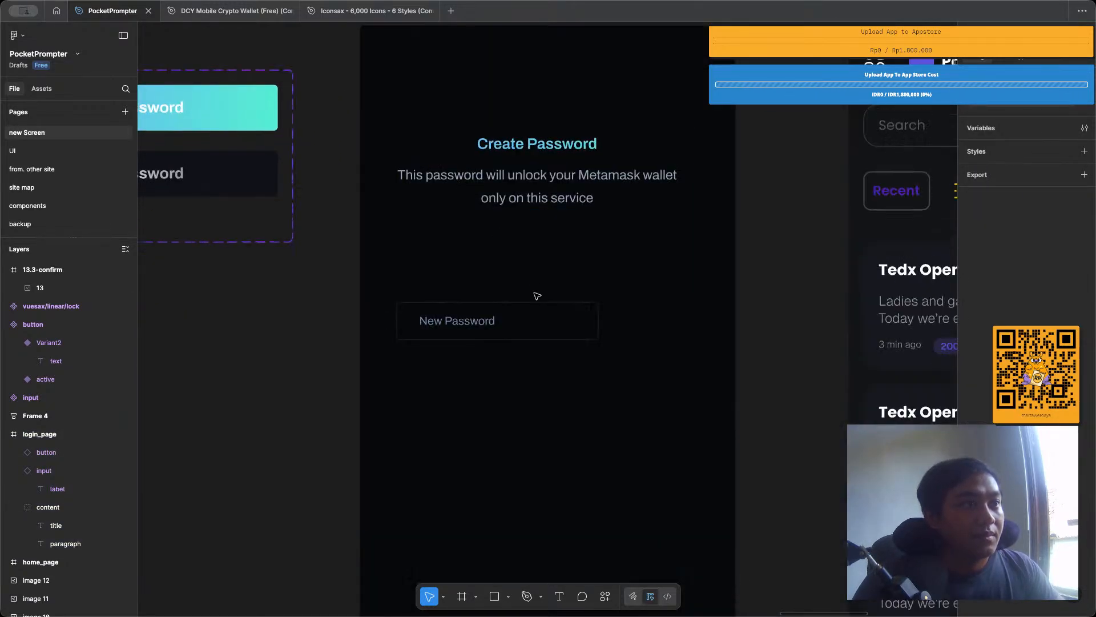
click(538, 317)
click(538, 317)
scroll(539, 317, down, 3)
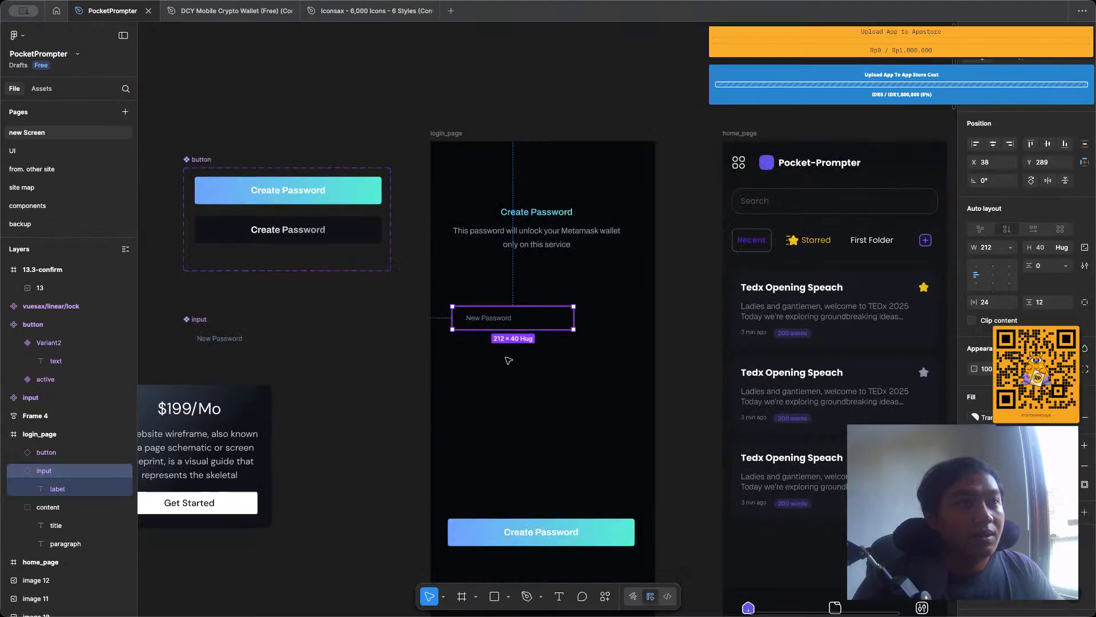
scroll(559, 364, down, 5)
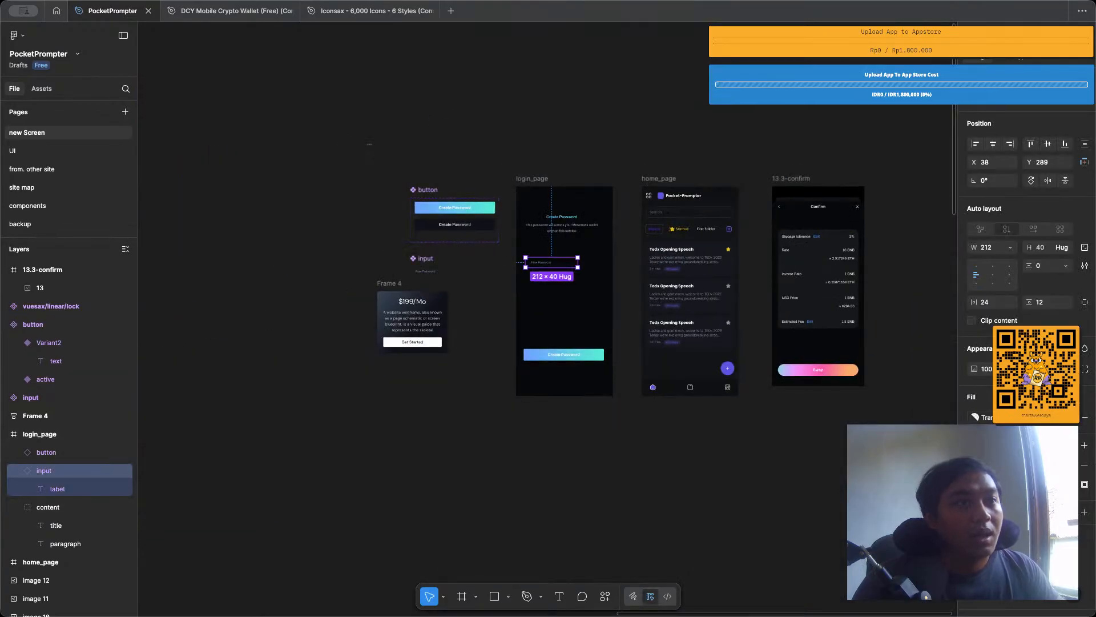
Move the 13.3-confirm frame to the far left of the canvas at about X -935, Y 365, and home_page below Frame 4.
drag(782, 179, 175, 164)
click(644, 178)
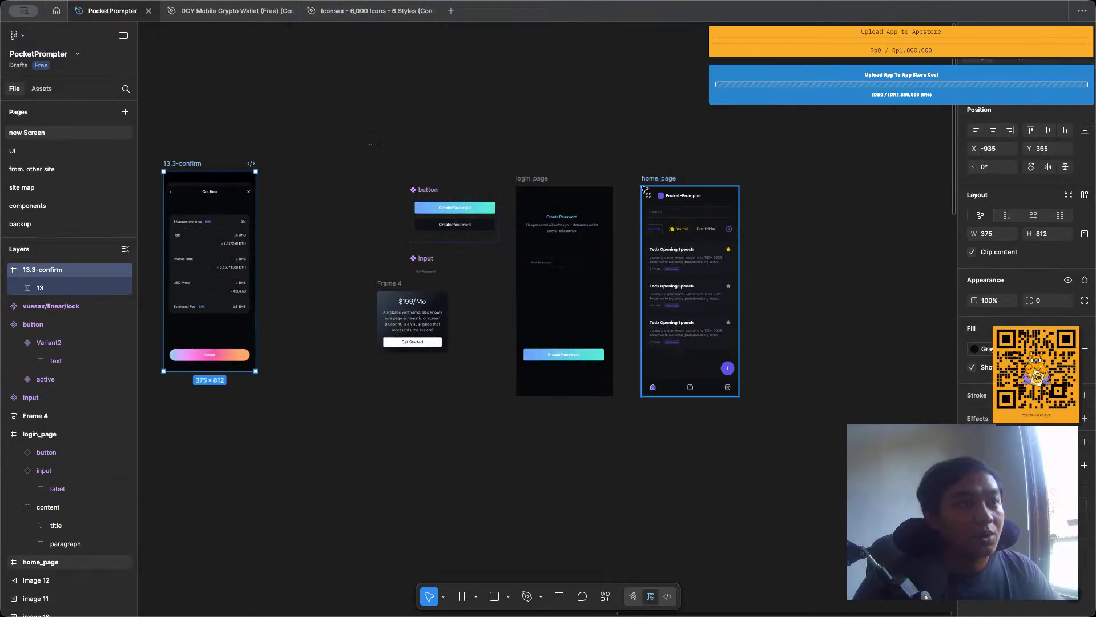
drag(647, 177, 369, 379)
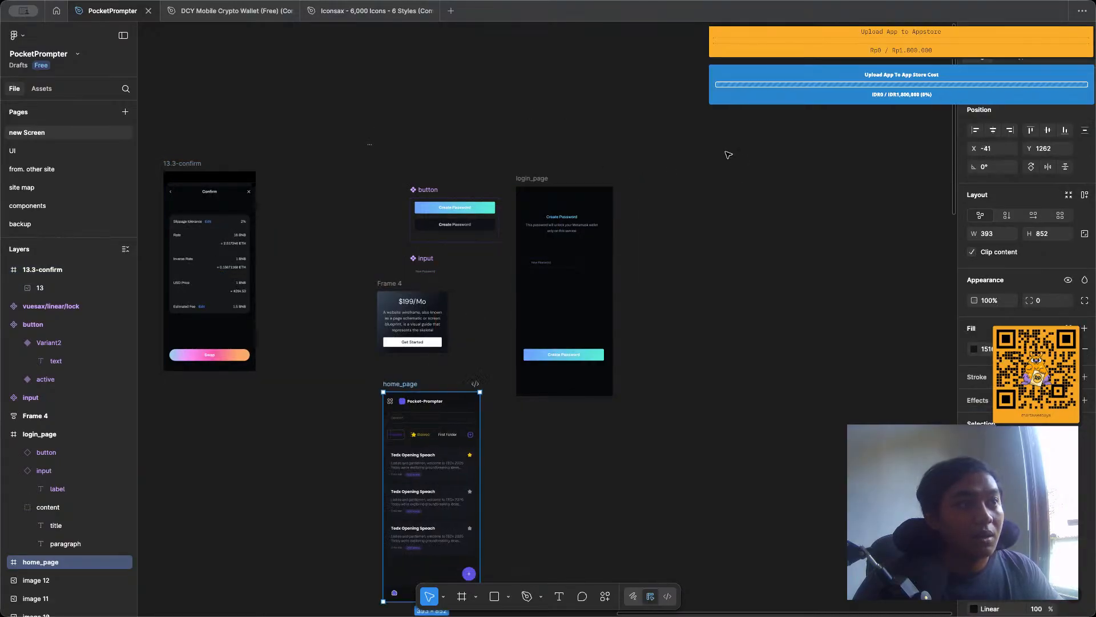
click(727, 154)
Move the button component set to about X -141, Y 463, and place the input component and lock icon above it.
drag(435, 192, 384, 189)
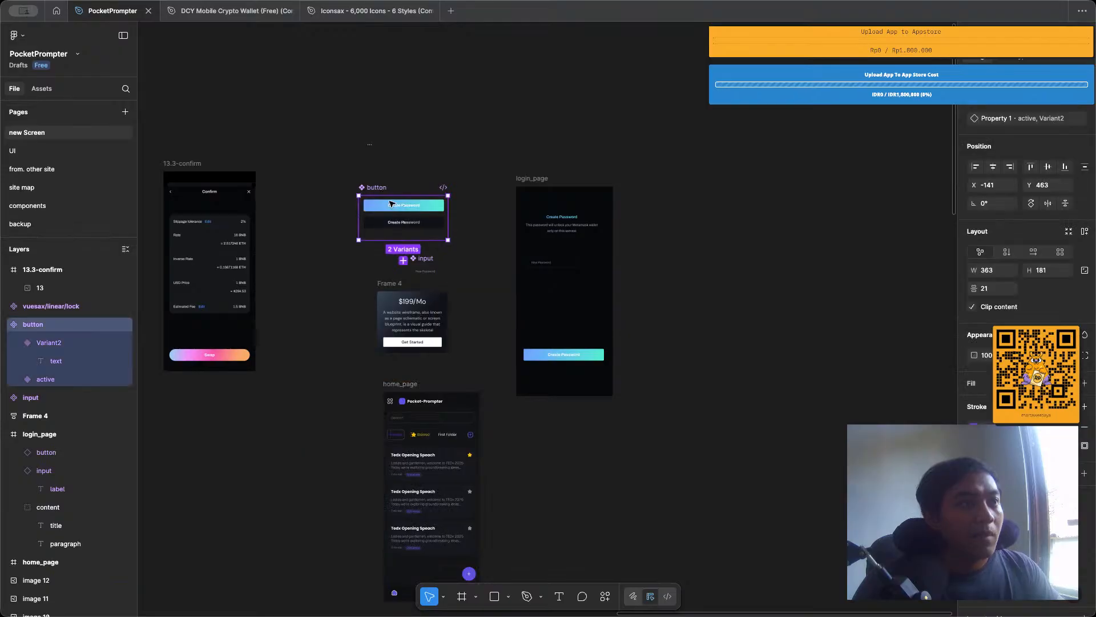
drag(421, 258, 412, 140)
scroll(374, 140, down, 5)
scroll(365, 140, up, 8)
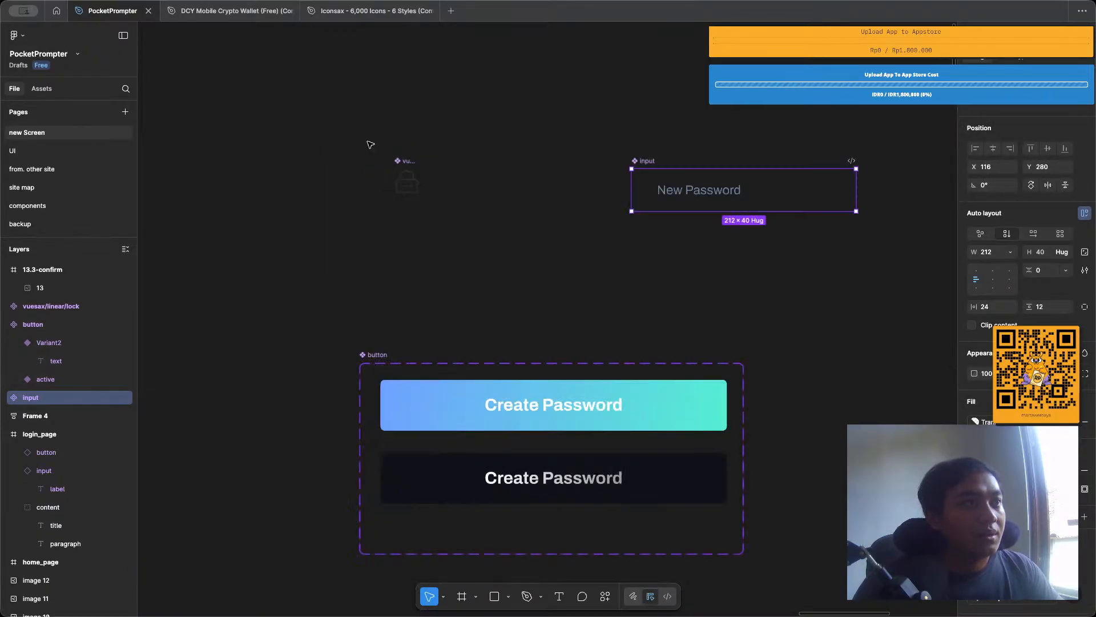
drag(465, 189, 333, 139)
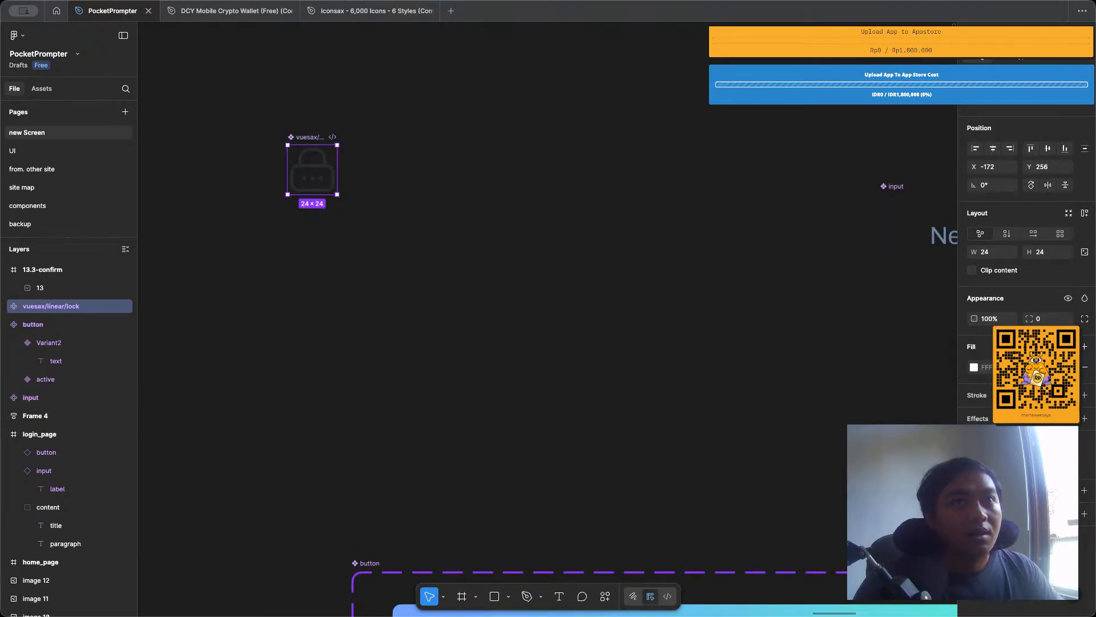
Add a second variant to the lock icon component and rename the resulting component set "icons".
click(1069, 83)
click(386, 96)
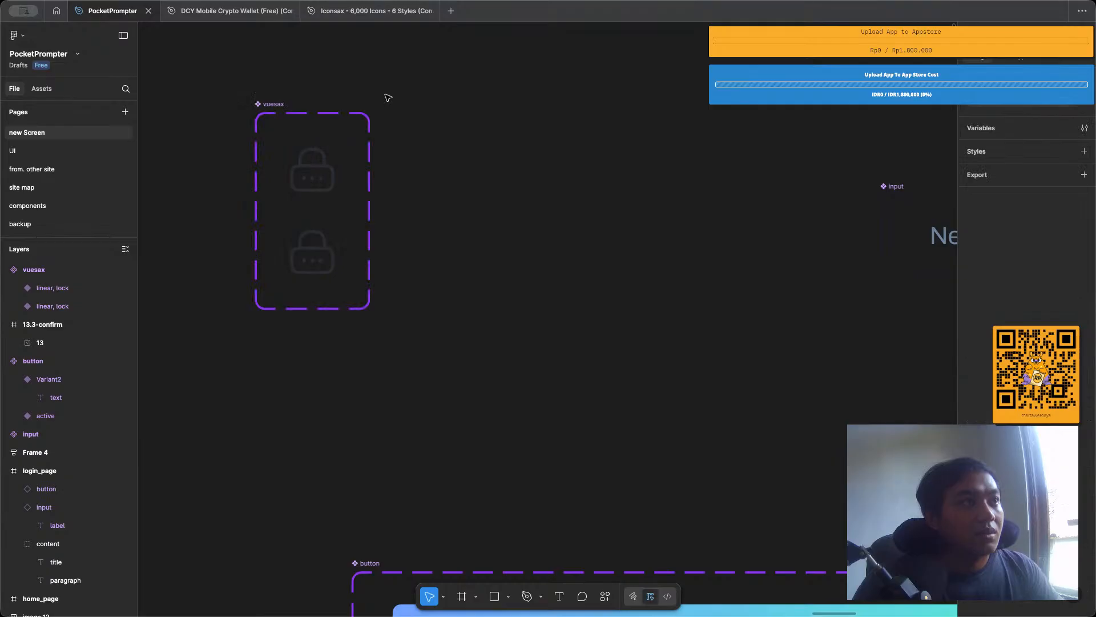
double_click(276, 103)
text(icons)
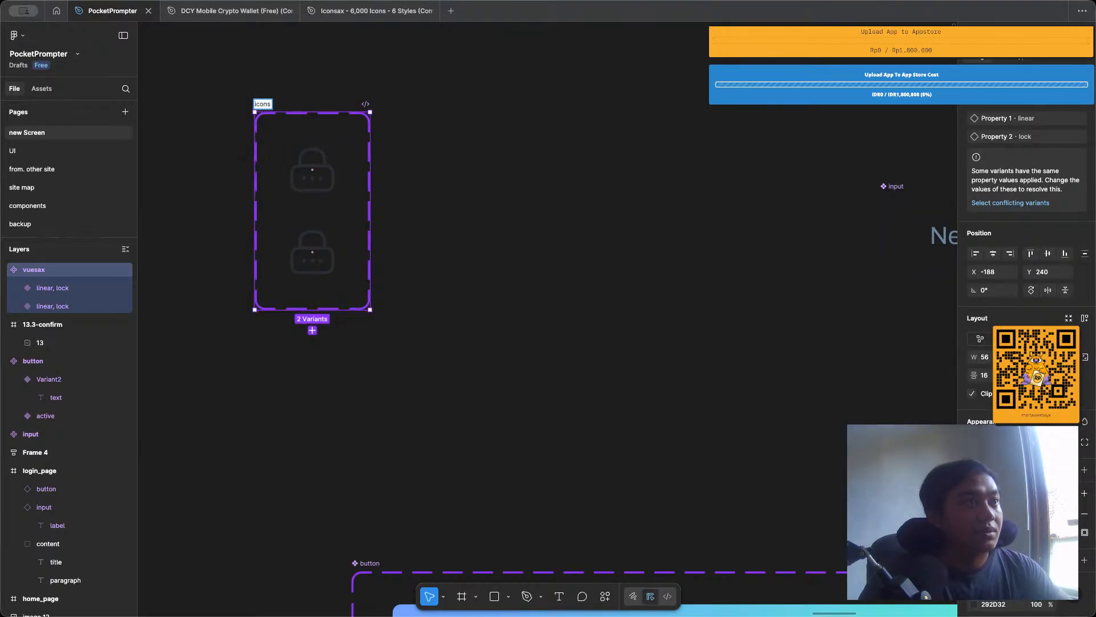
key(Return)
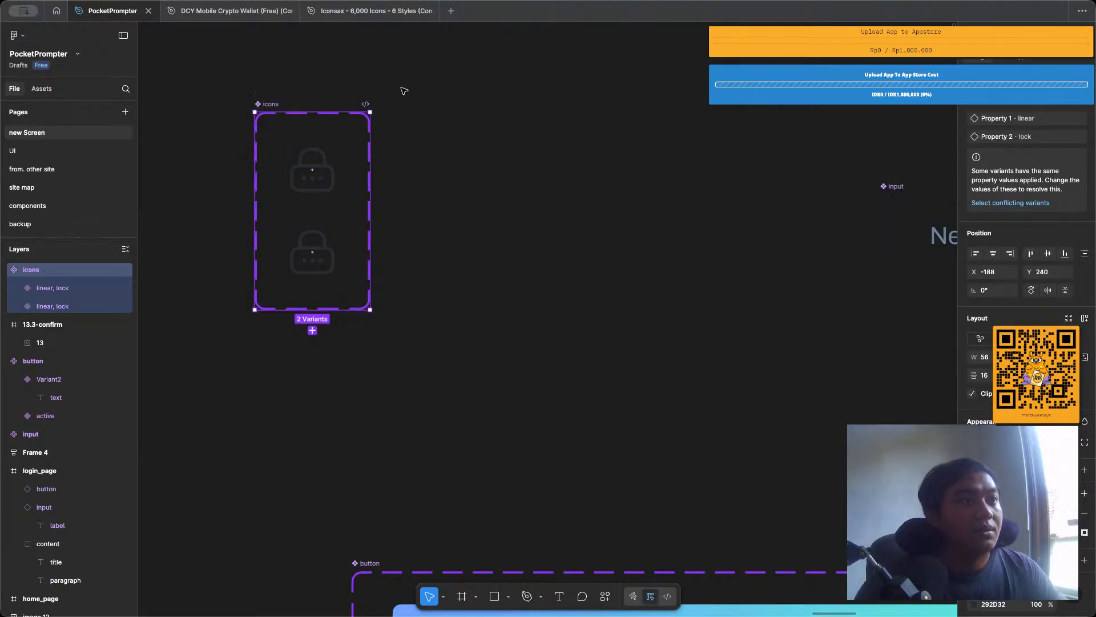
Add a white fill to the icons component set.
scroll(456, 150, down, 3)
scroll(1084, 366, down, 3)
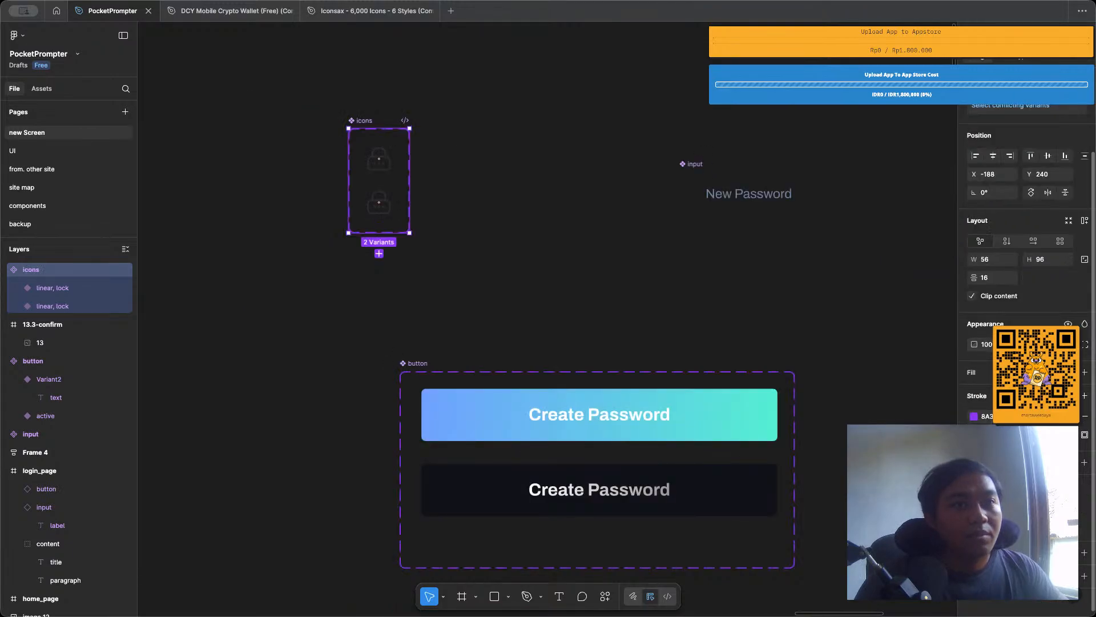
click(1085, 372)
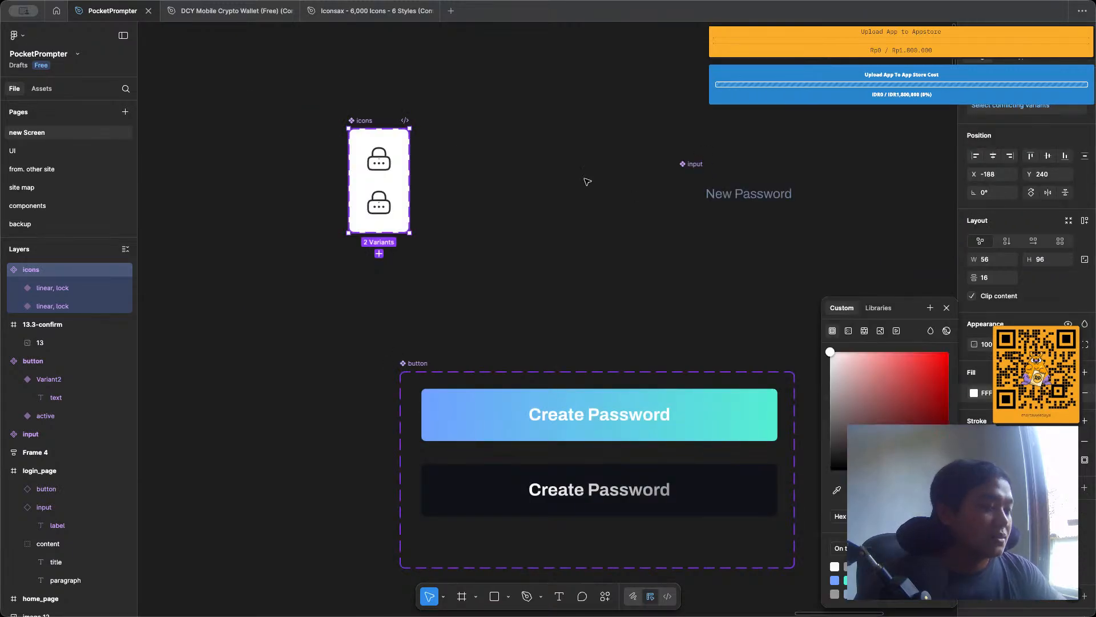
scroll(536, 164, up, 2)
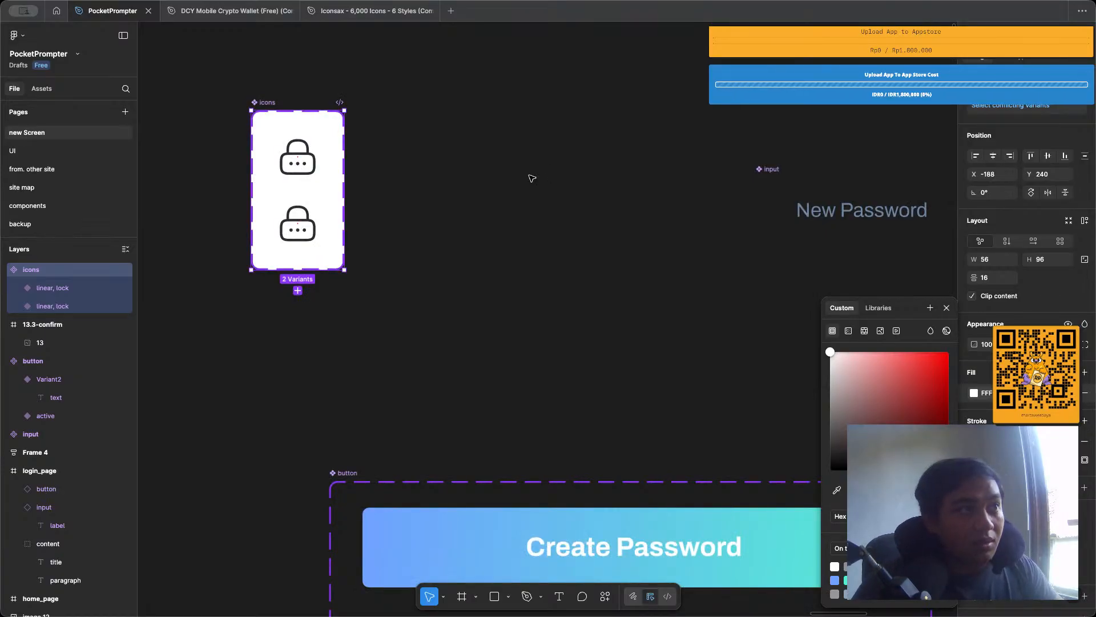
click(526, 176)
Duplicate the login_page frame to its right and name the copy register_page.
scroll(223, 135, up, 3)
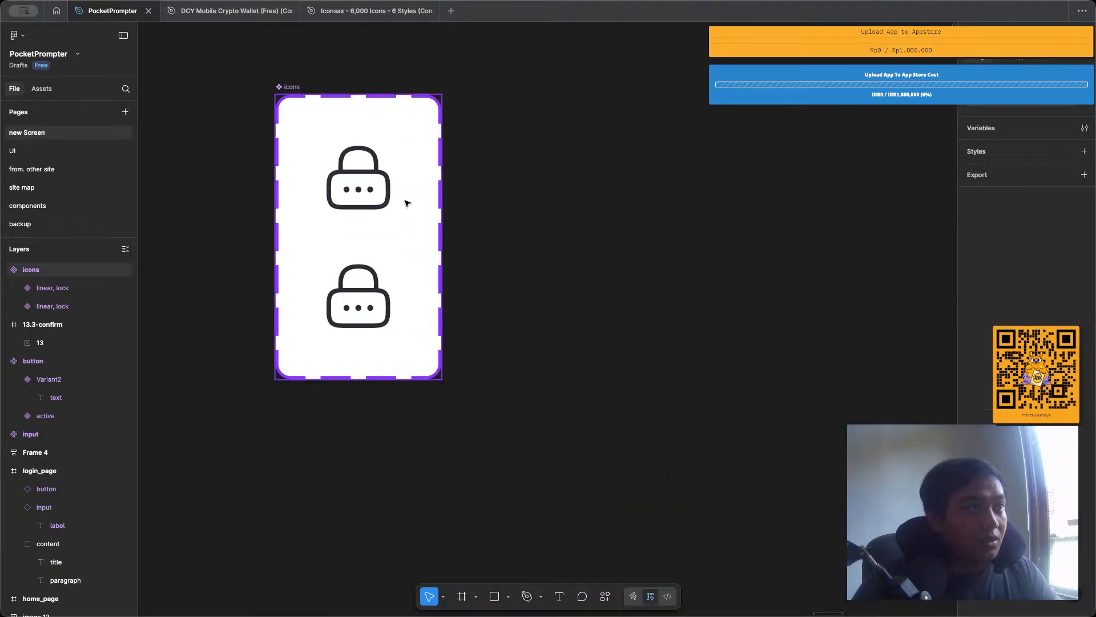
scroll(388, 194, down, 3)
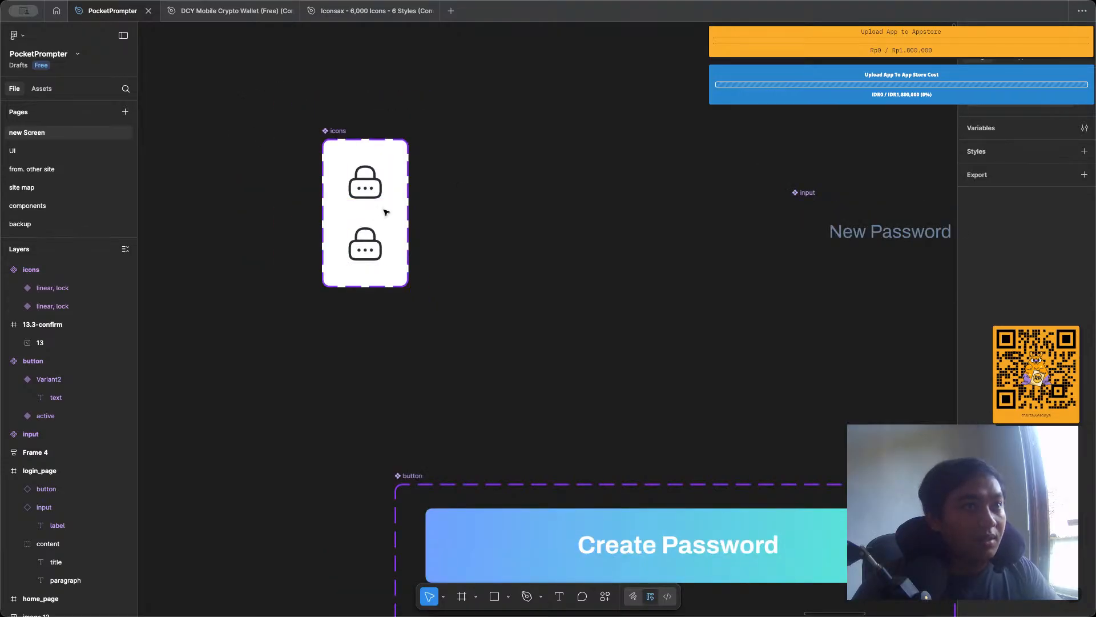
scroll(457, 308, down, 5)
scroll(507, 270, up, 3)
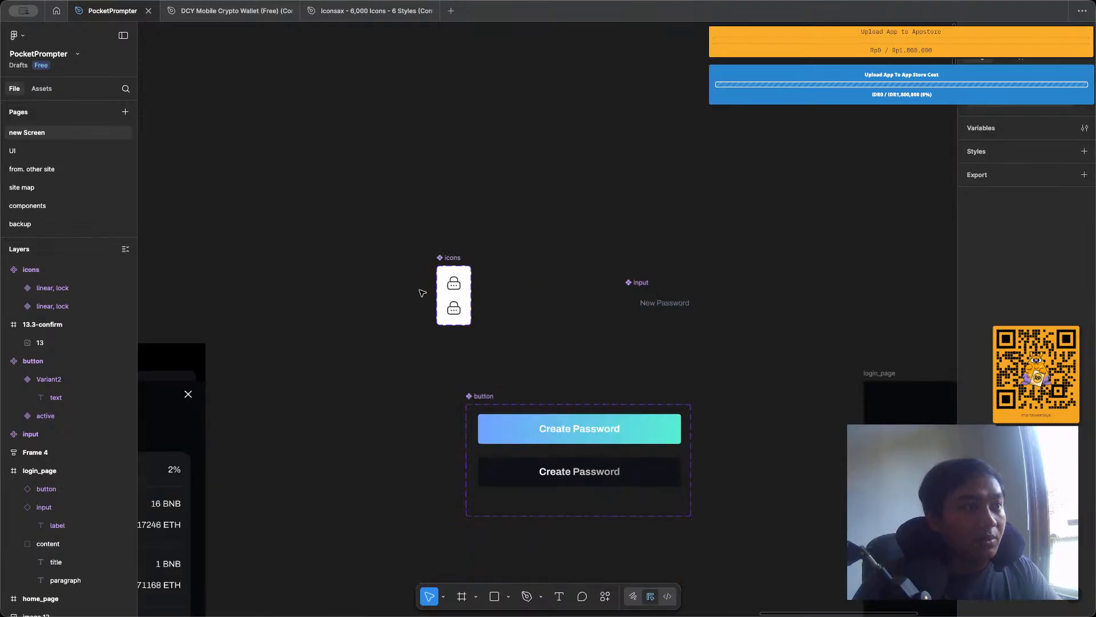
scroll(497, 274, down, 10)
scroll(496, 277, down, 1)
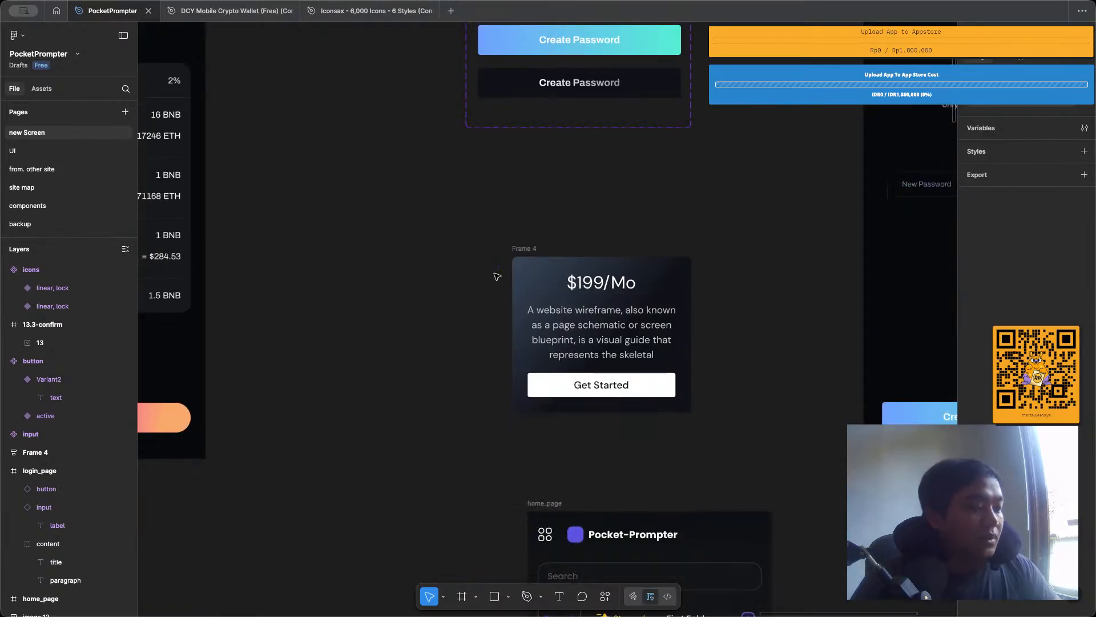
drag(709, 217, 409, 242)
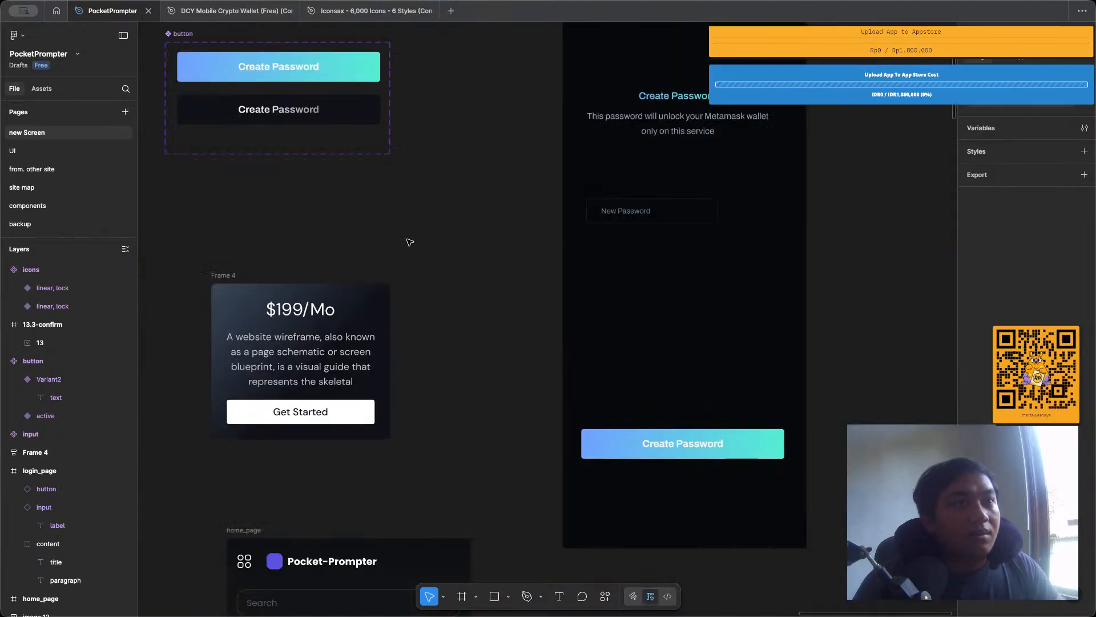
scroll(545, 274, up, 2)
scroll(542, 278, down, 2)
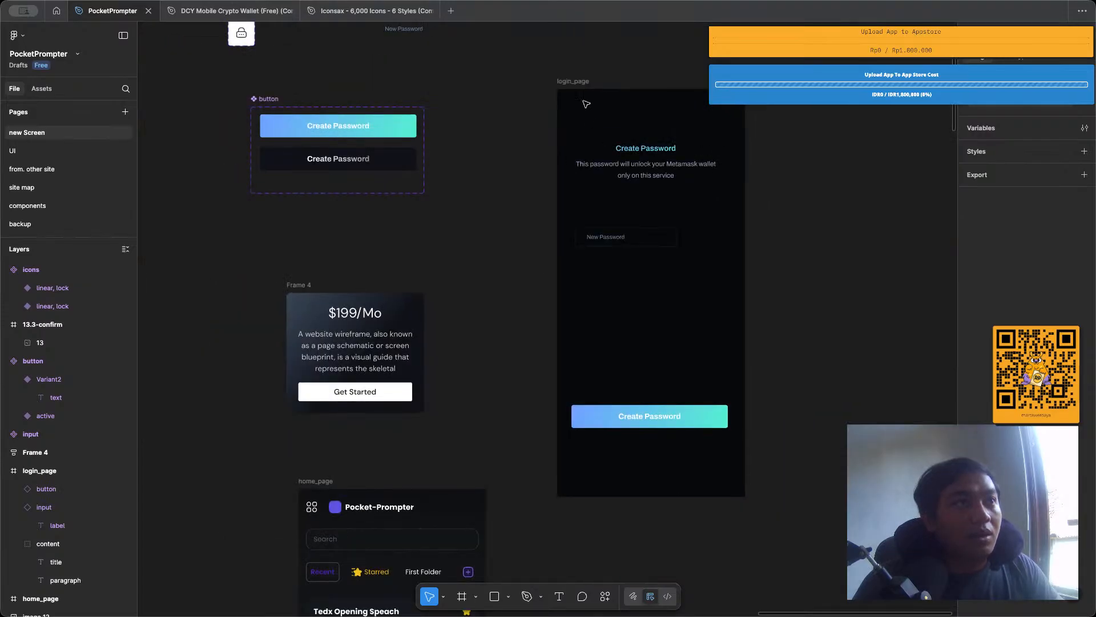
click(572, 81)
key(ctrl+d)
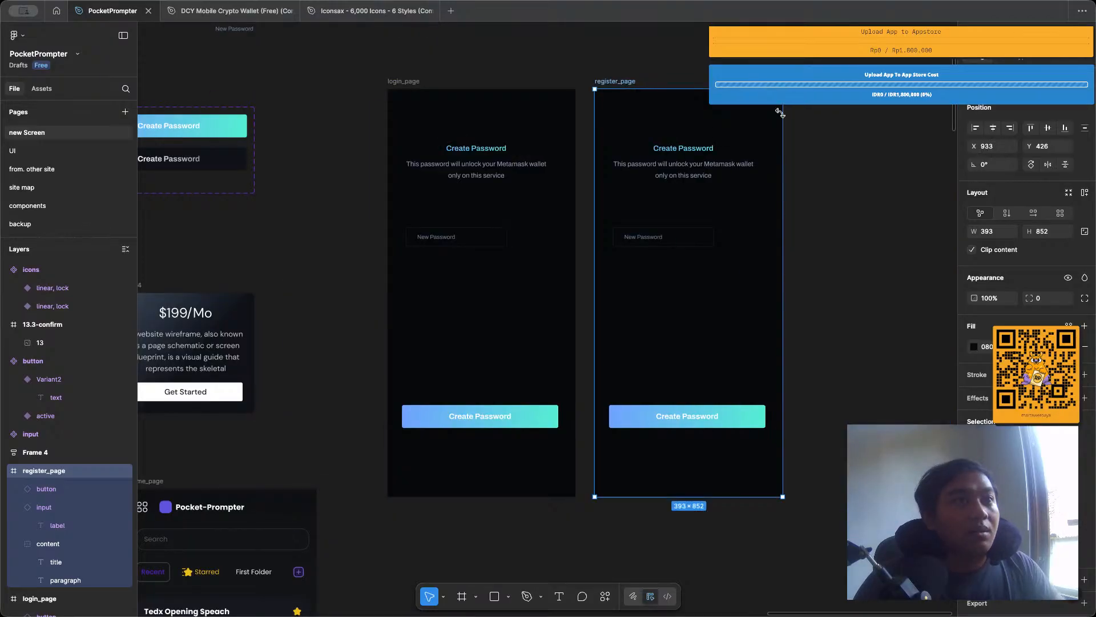
Delete the heading content, the New Password field and the Create Password button from the register_page frame.
click(745, 163)
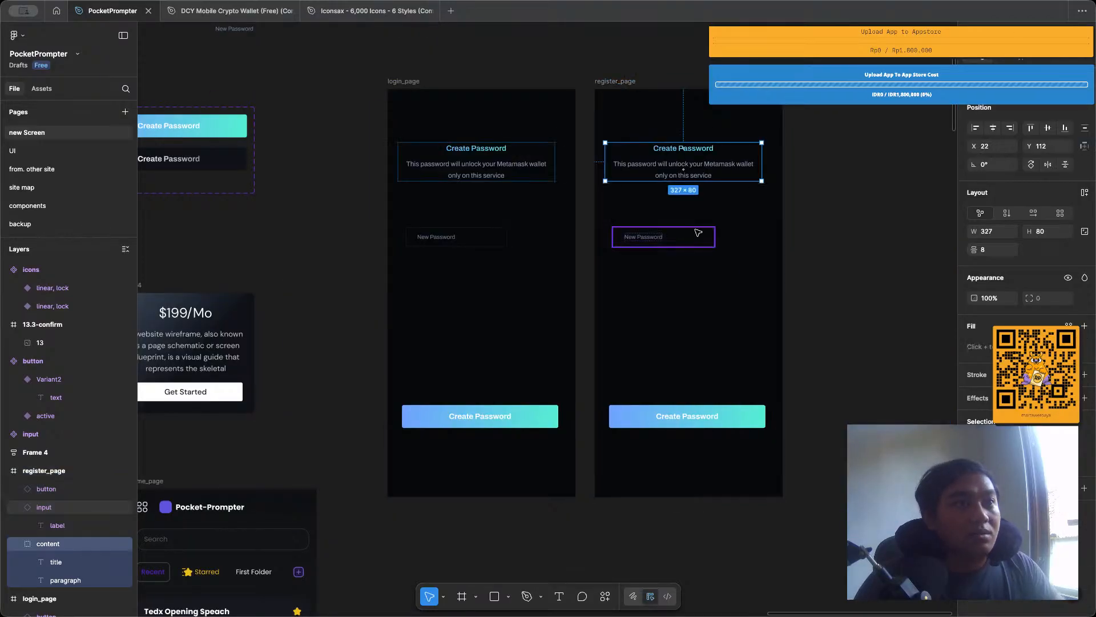
shift+click(698, 233)
shift+click(697, 419)
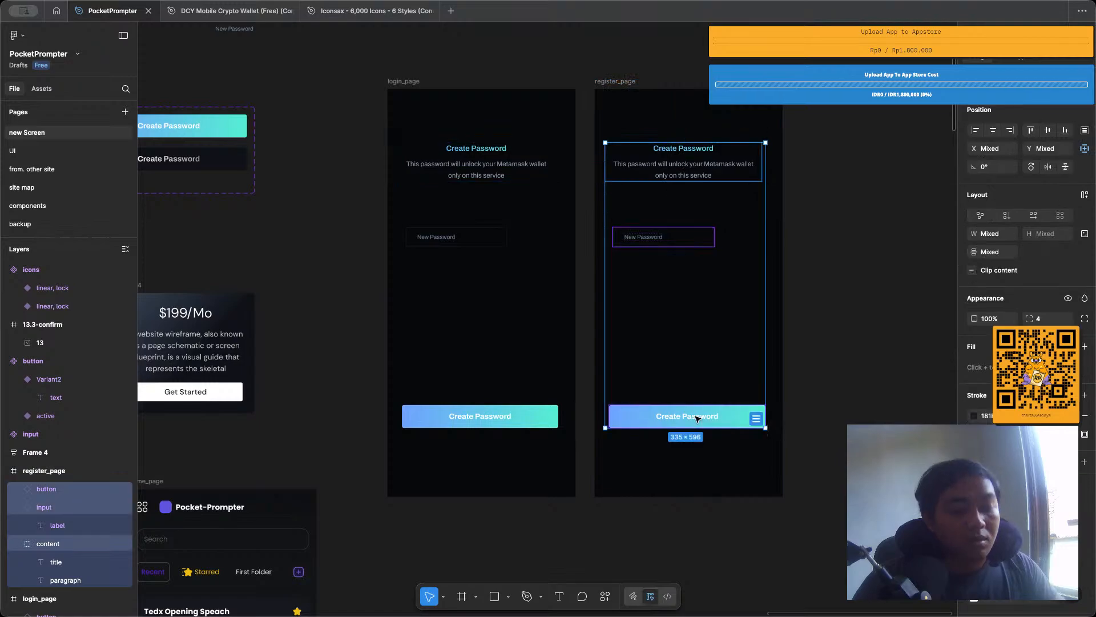
key(Delete)
Move the home_page frame up and left, closer beneath Frame 4, to about X -171, Y 1197.
scroll(545, 129, down, 3)
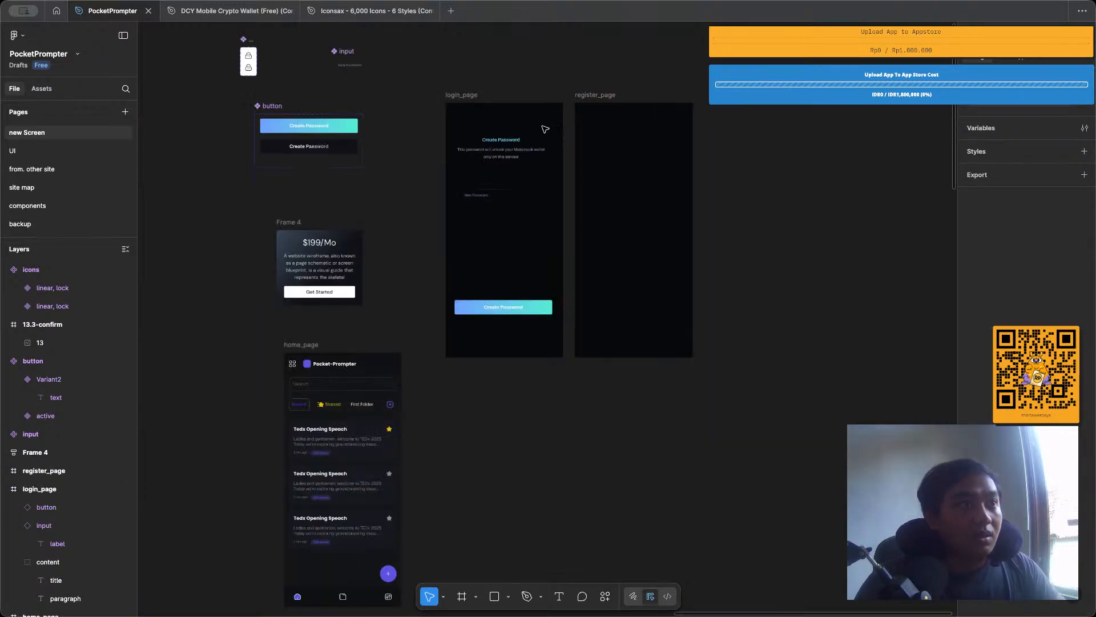
drag(306, 346, 268, 328)
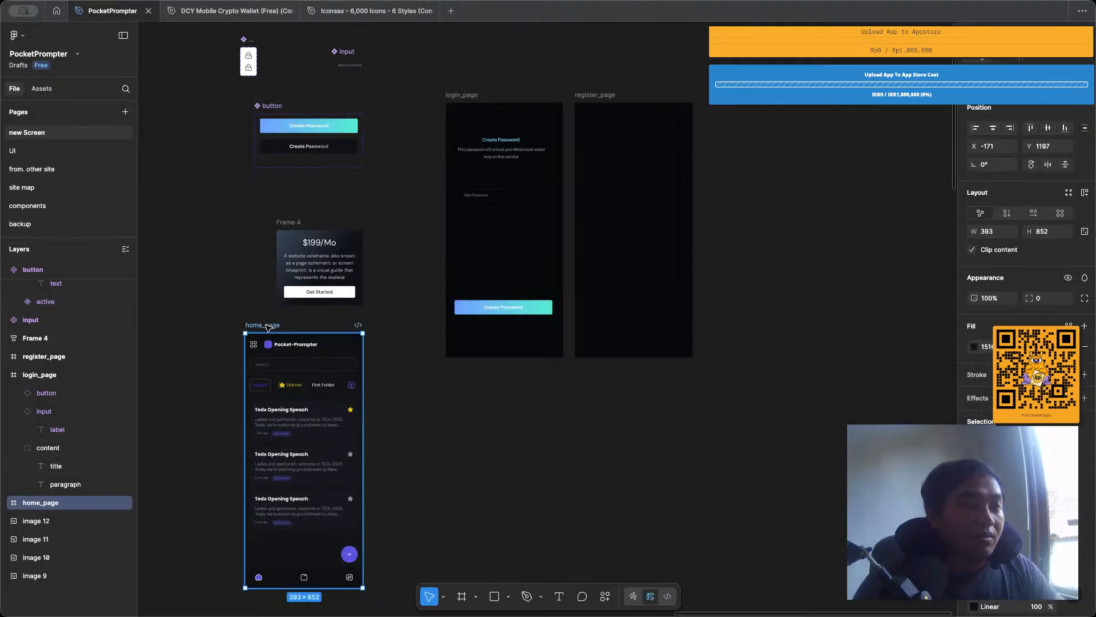
Duplicate the empty register_page frame to its right.
click(367, 157)
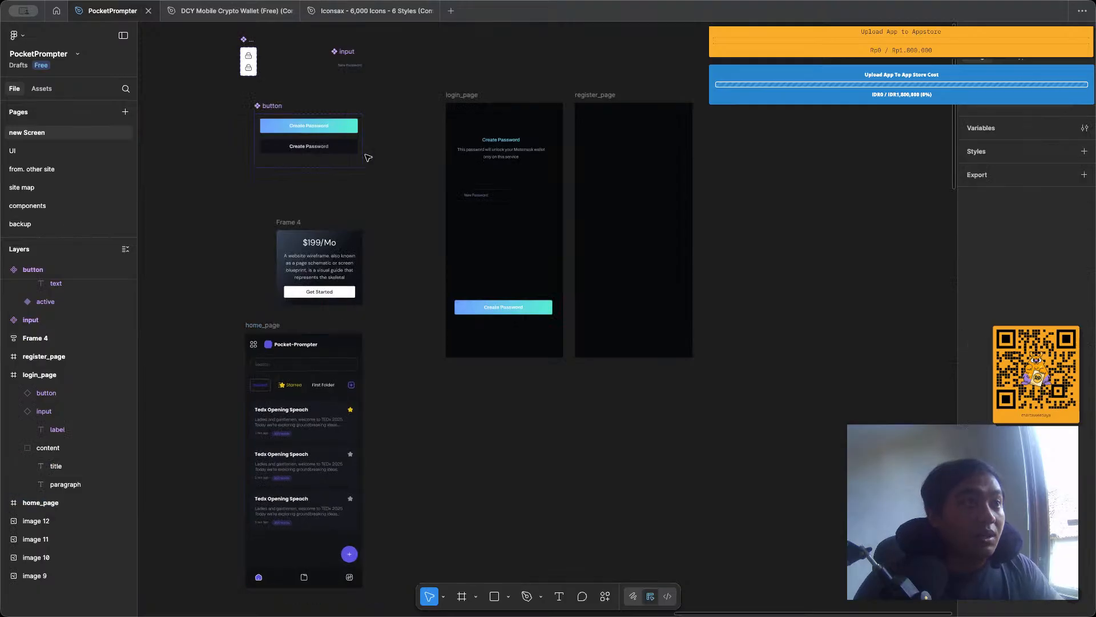
scroll(637, 86, up, 3)
scroll(638, 87, up, 2)
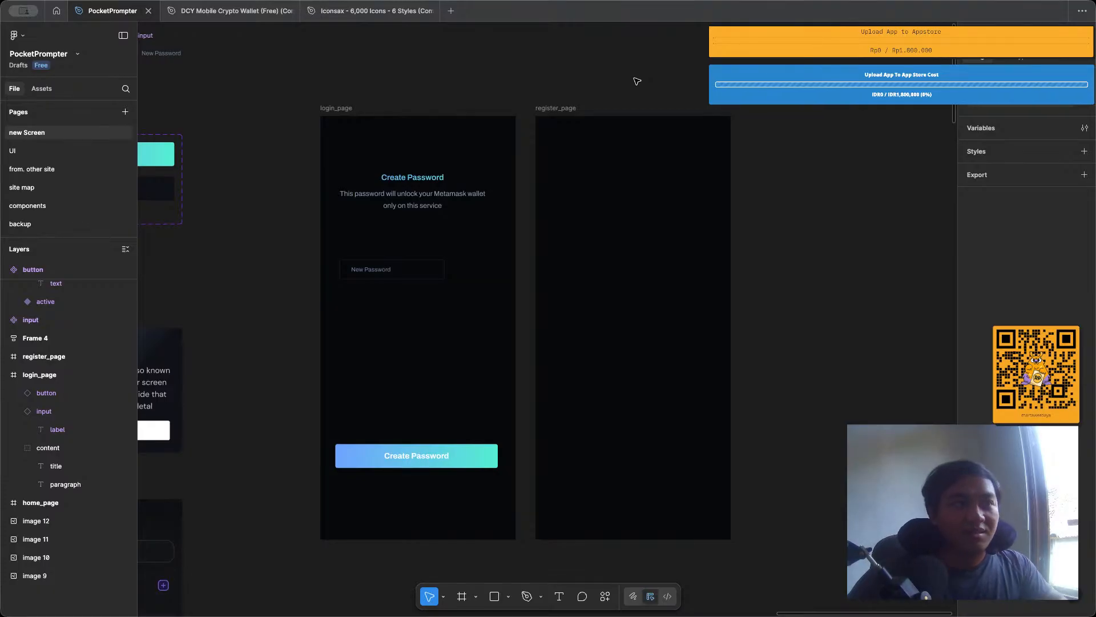
scroll(585, 64, up, 2)
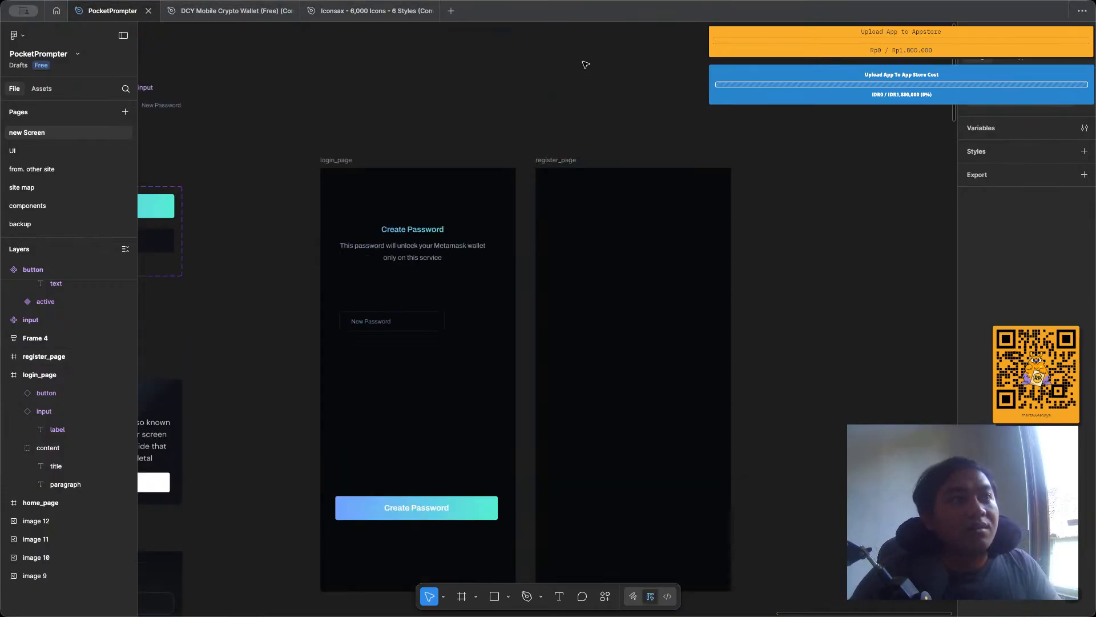
scroll(581, 83, down, 2)
click(571, 115)
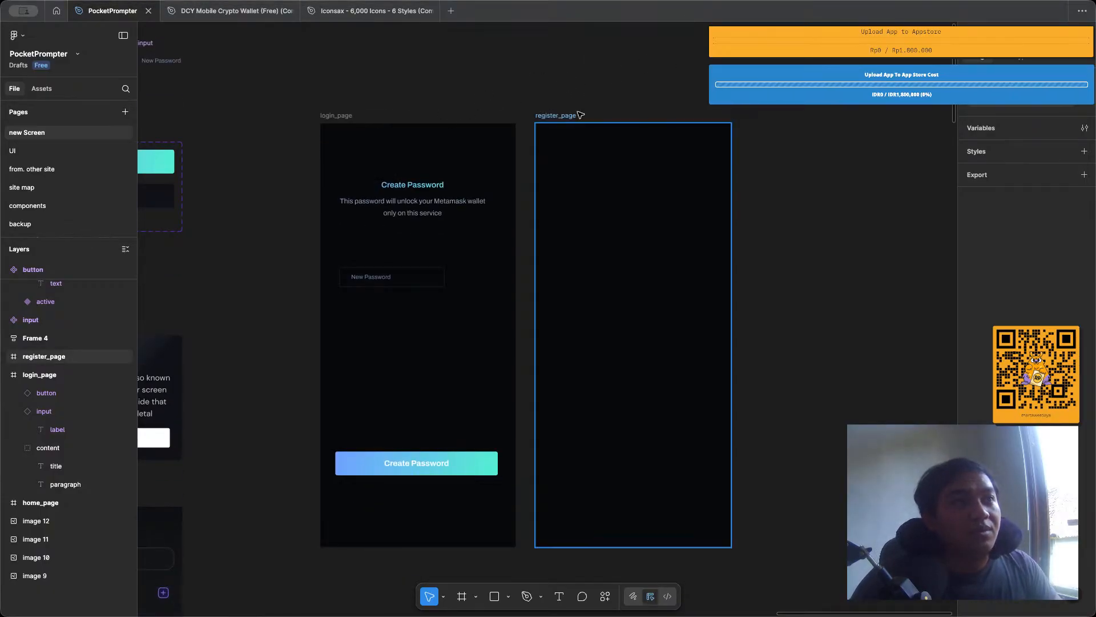
key(ctrl+d)
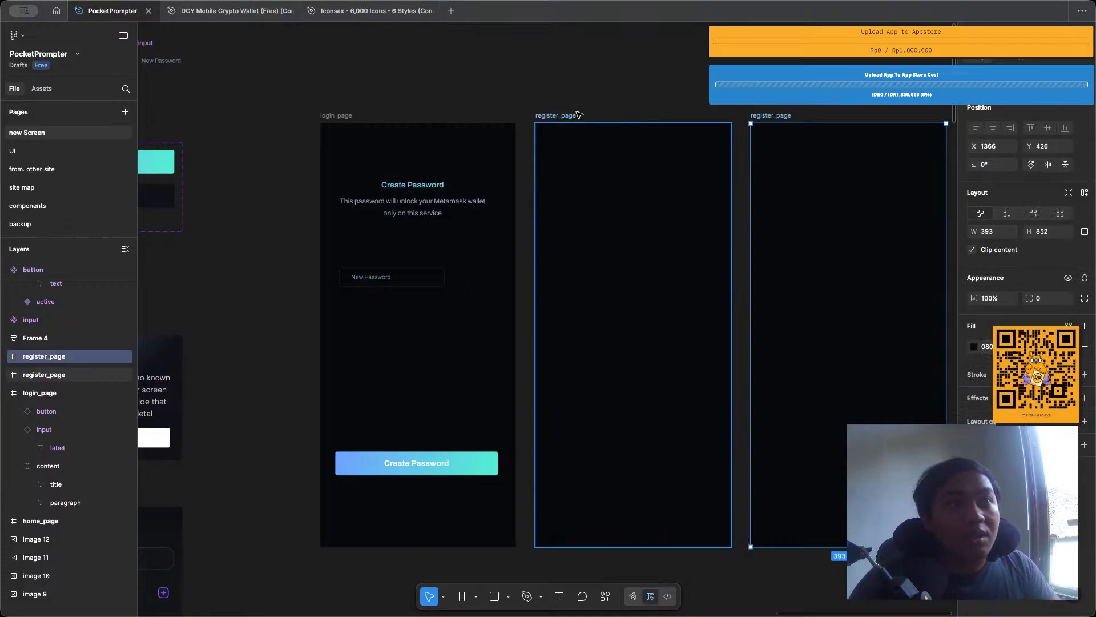
scroll(579, 114, right, 3)
Rename the copied register_page frame as home_page.
double_click(648, 115)
text(h)
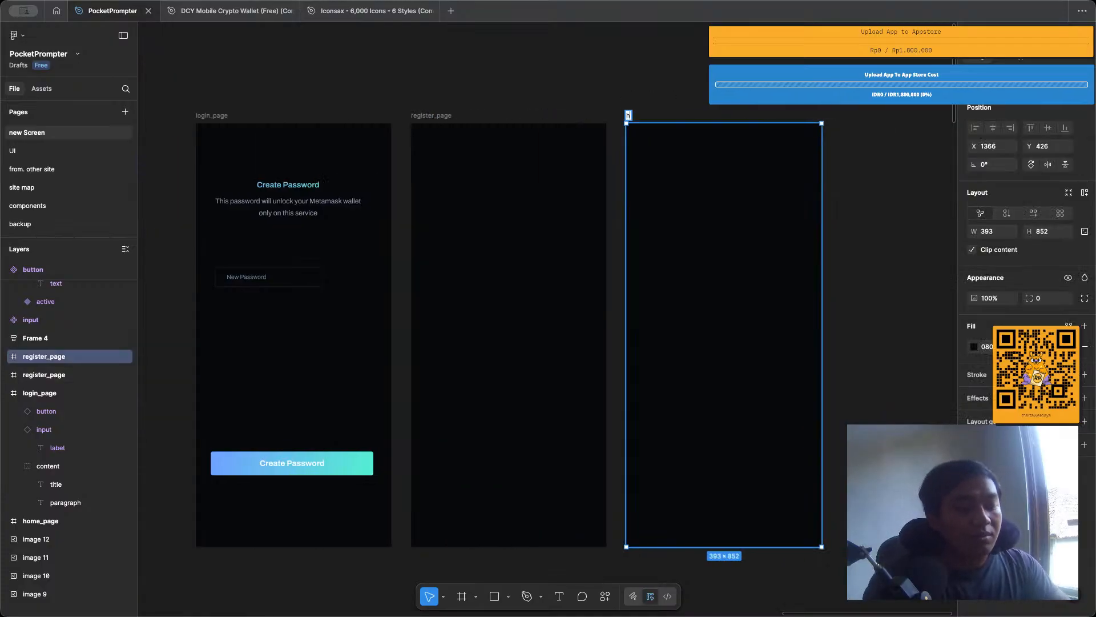
text(ome_age)
key(Return)
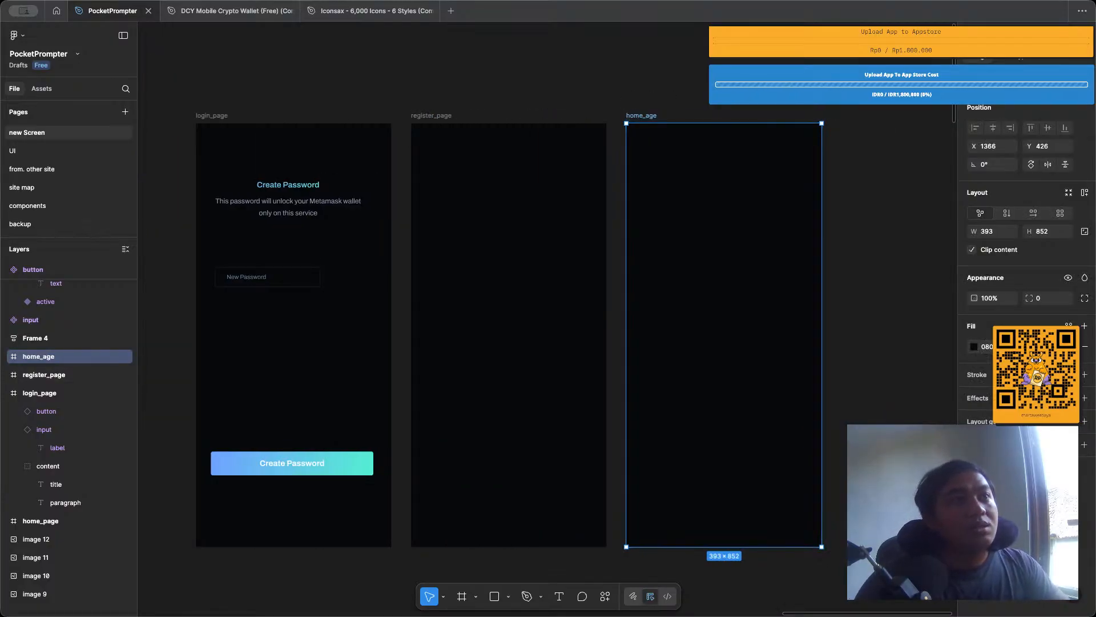
double_click(641, 115)
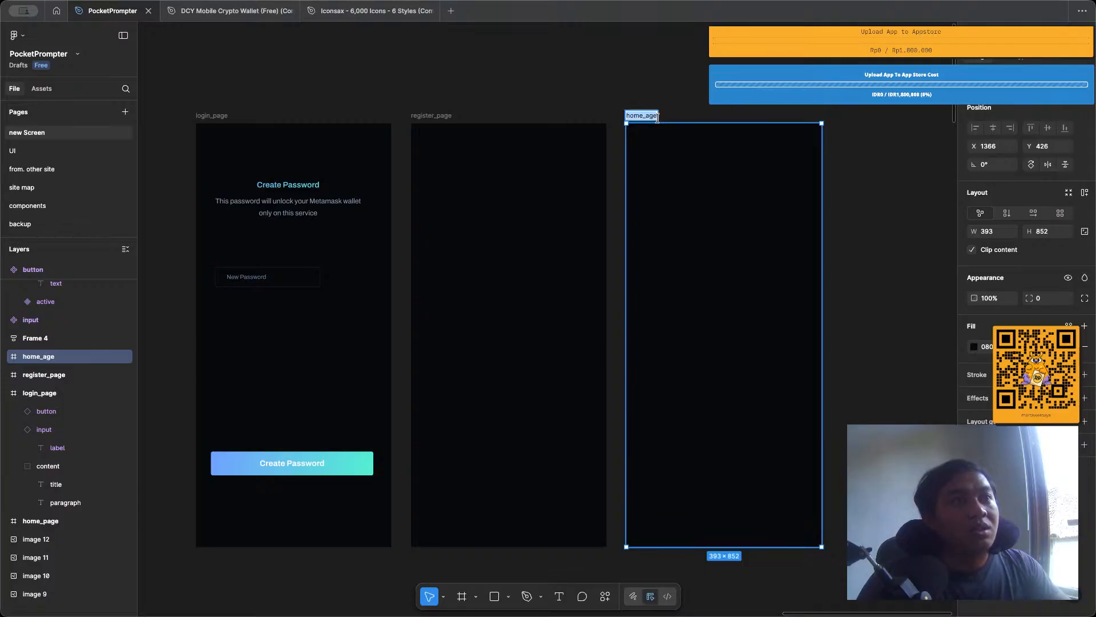
key(BackSpace)
key(BackSpace)
key(BackSpace)
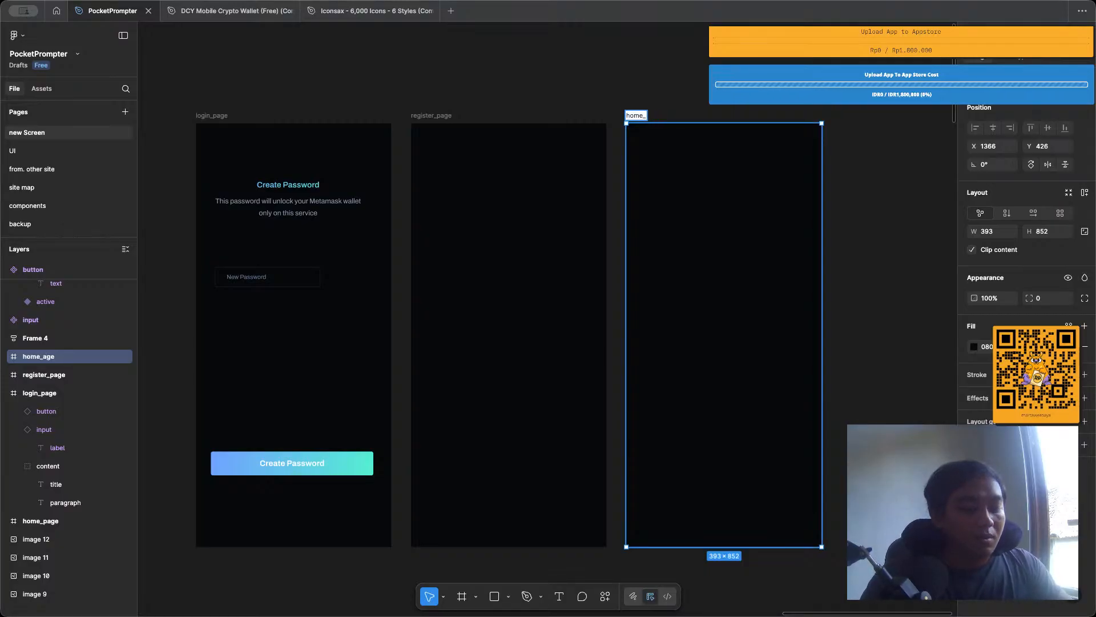
text(page)
key(Return)
click(650, 92)
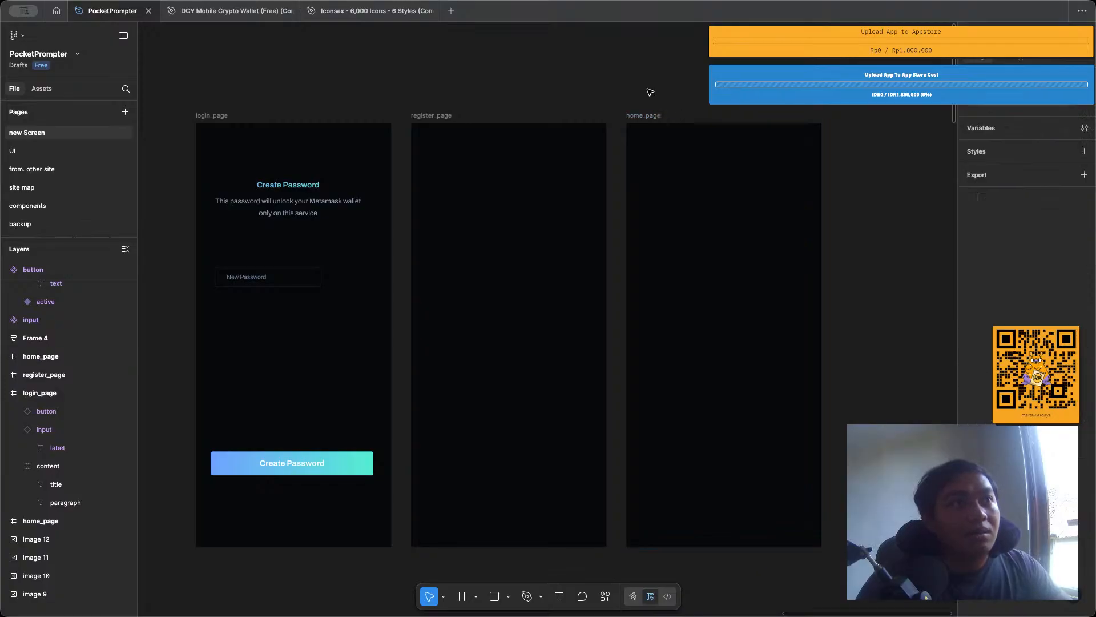
Duplicate the empty home_page frame to its right and name the copy script_page.
scroll(569, 89, right, 1)
click(587, 120)
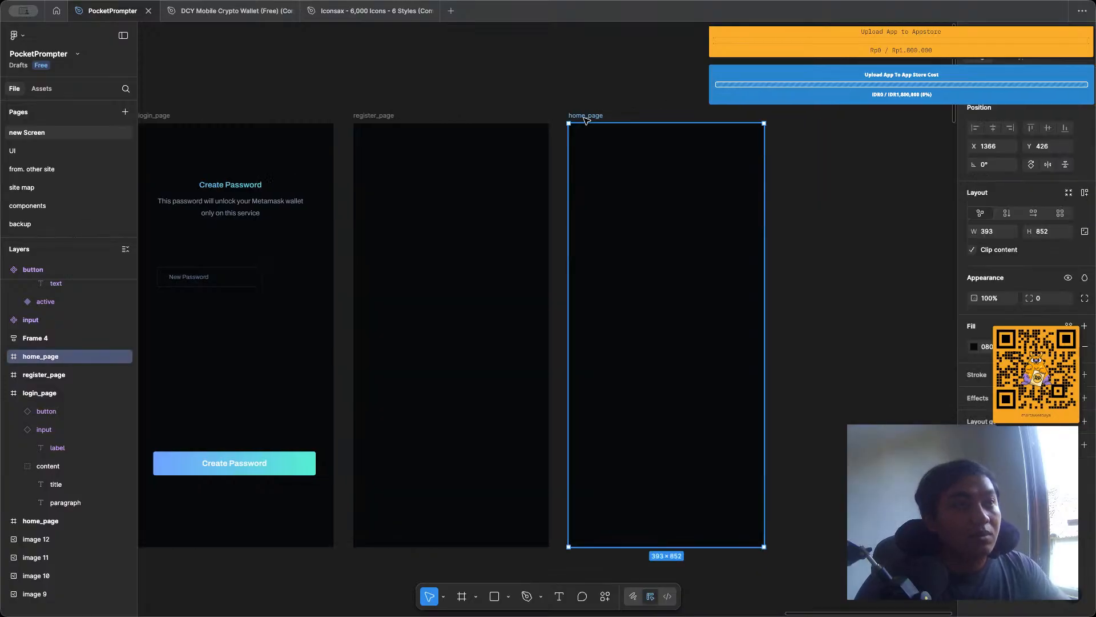
key(ctrl+d)
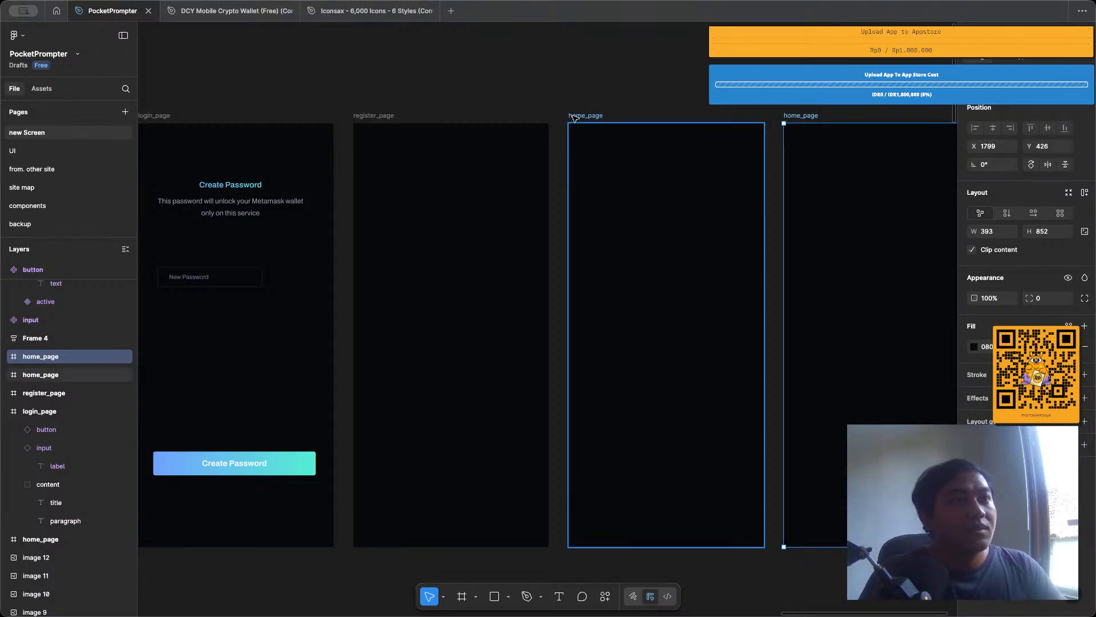
click(578, 109)
scroll(578, 108, right, 5)
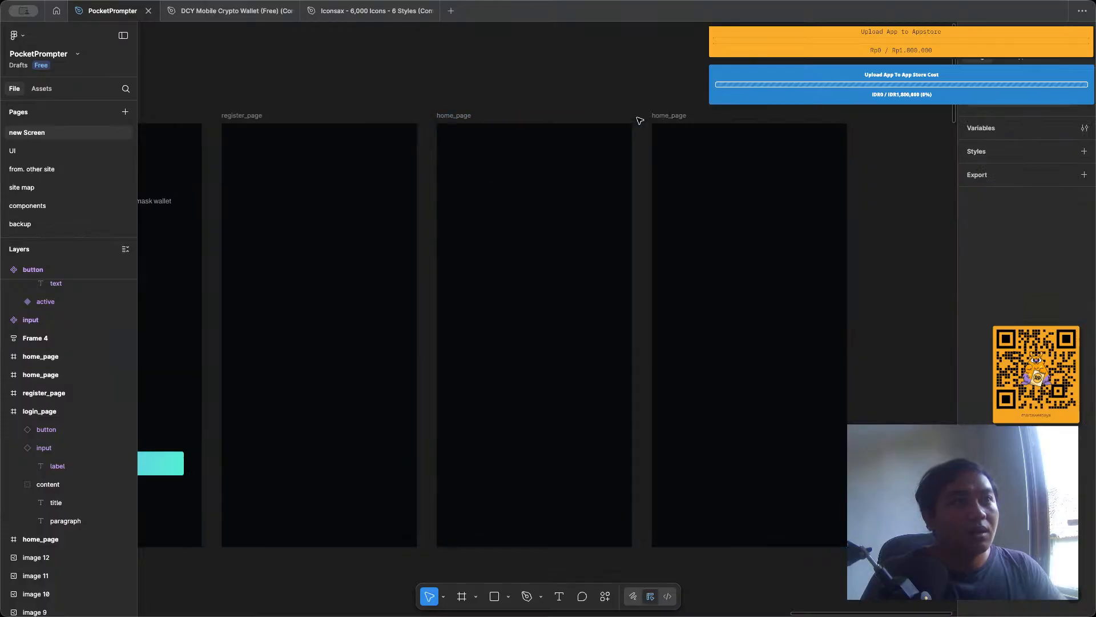
double_click(662, 117)
text(sc)
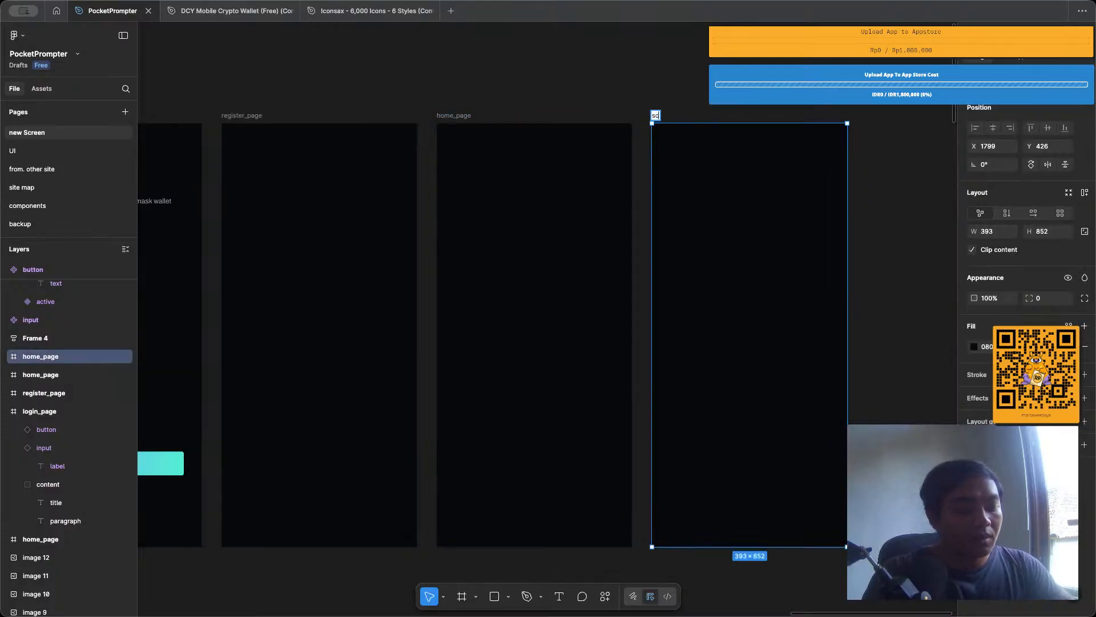
text(ript_page)
key(Return)
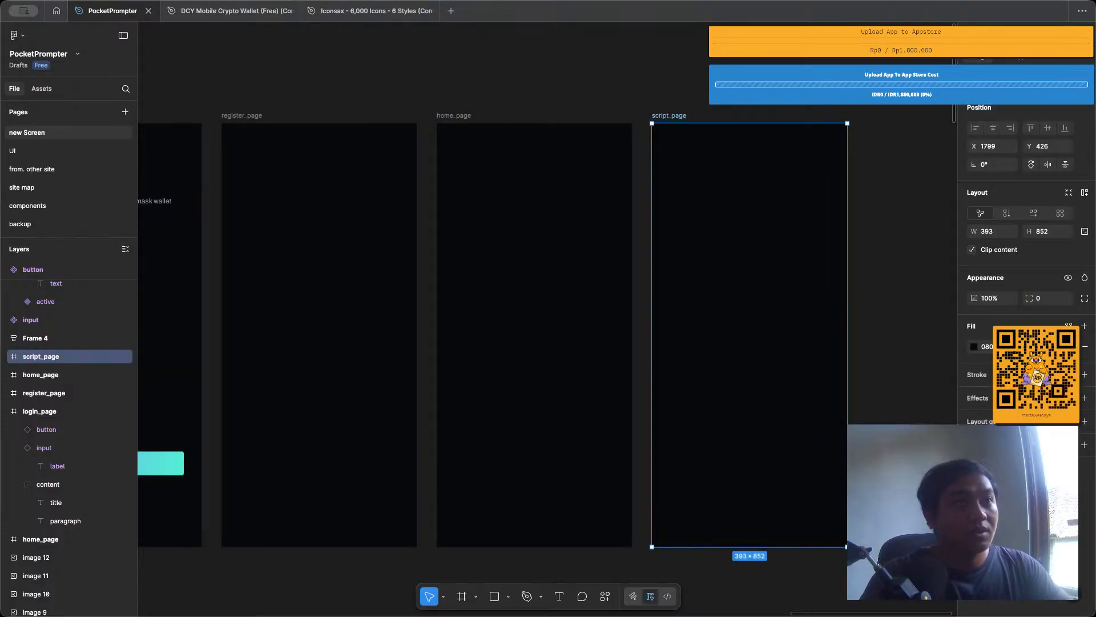
key(Escape)
Duplicate the script_page frame to its right and name the copy setting_page.
click(660, 117)
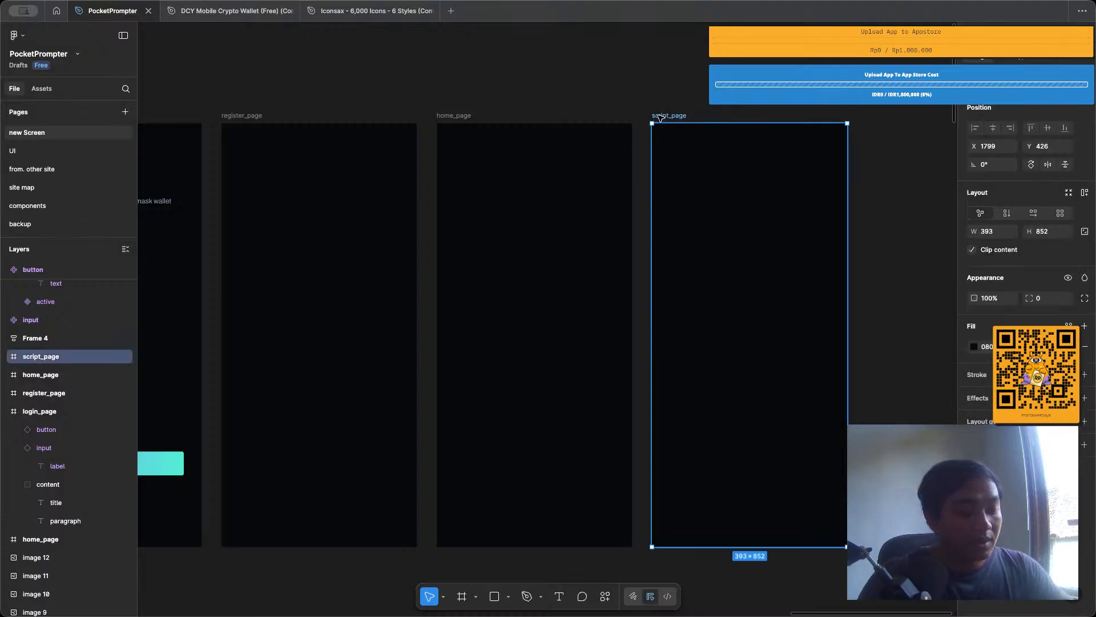
key(ctrl+d)
scroll(660, 117, right, 3)
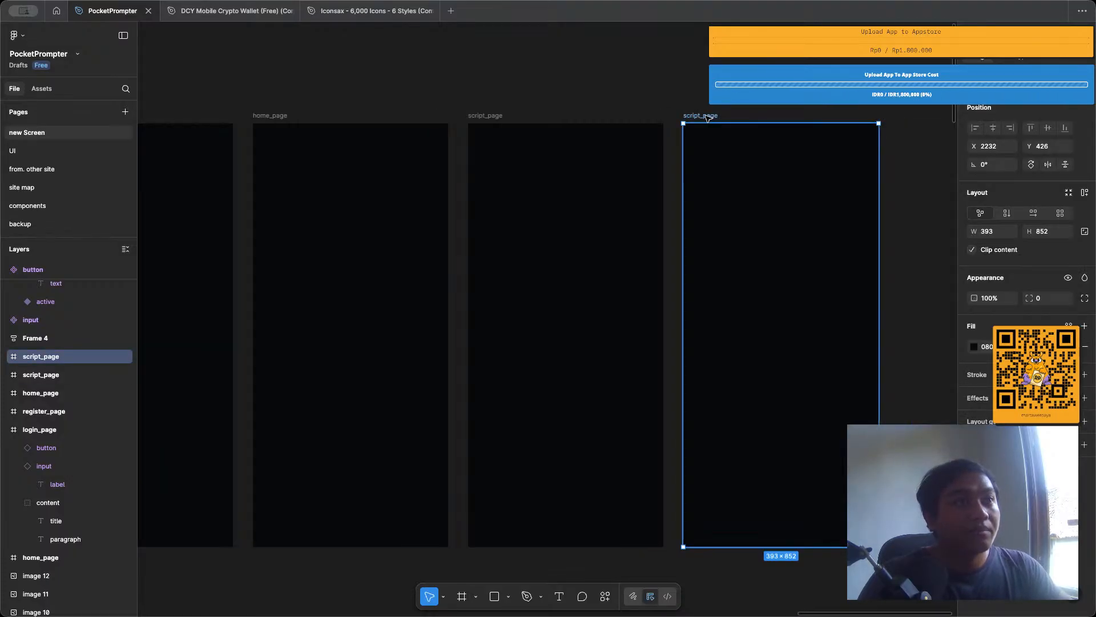
text(setting)
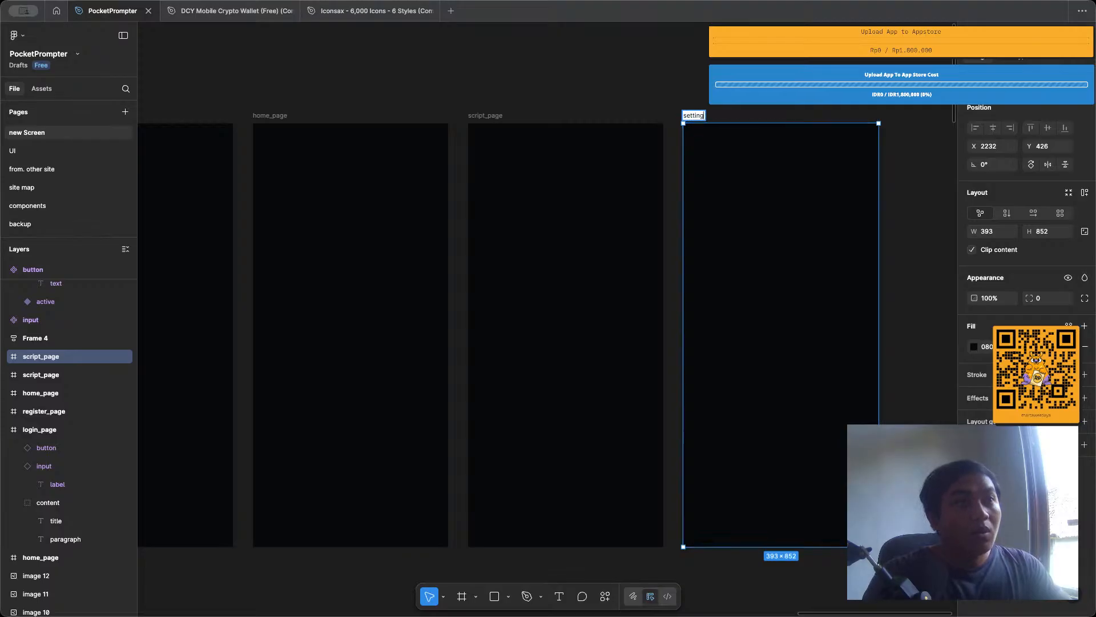
text(_page)
key(Return)
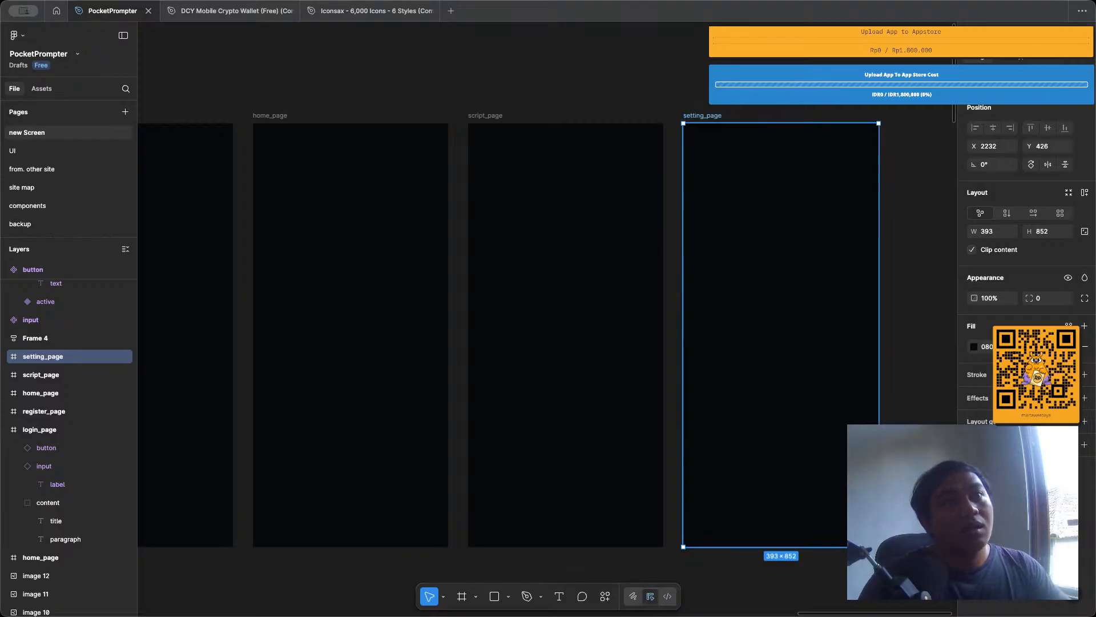
click(478, 97)
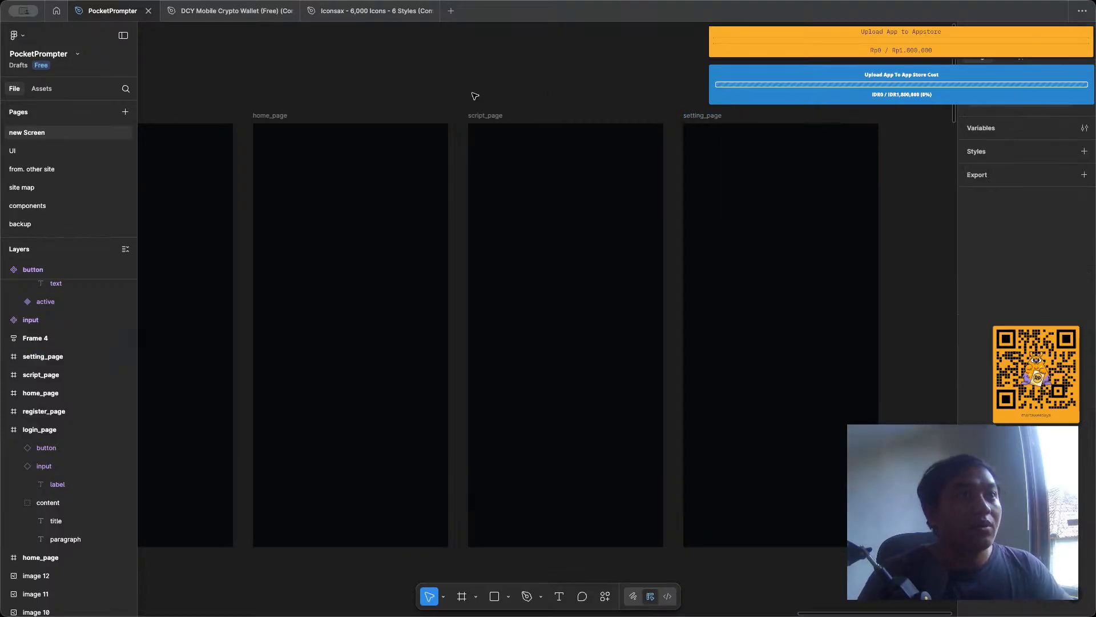
Change the heading text on the login_page frame to "Login Page".
scroll(473, 94, left, 6)
scroll(458, 111, left, 1)
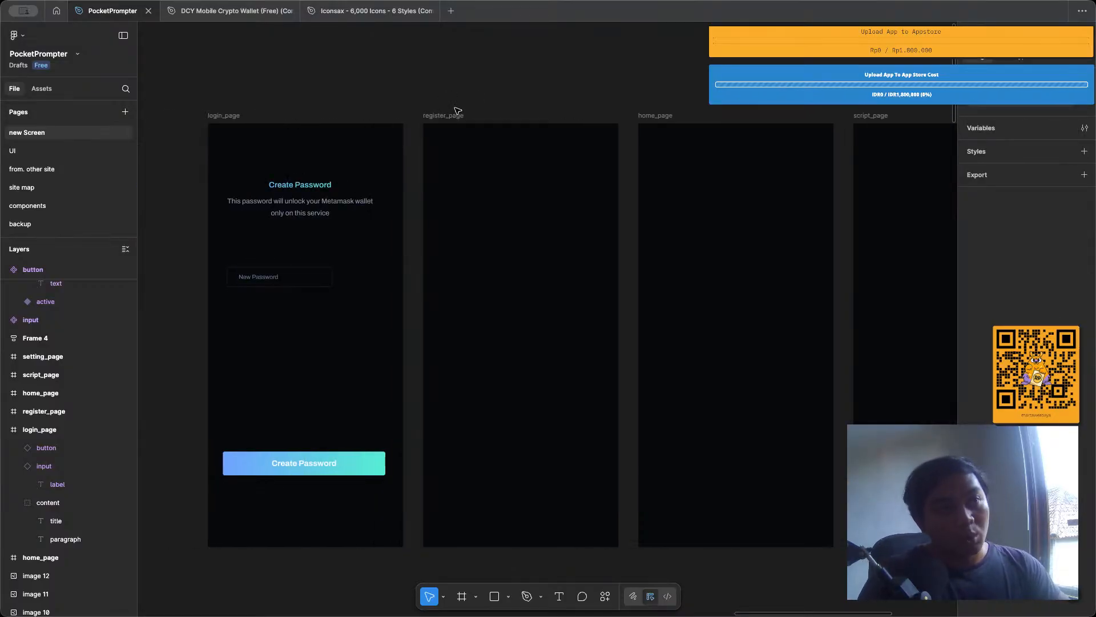
scroll(457, 111, left, 5)
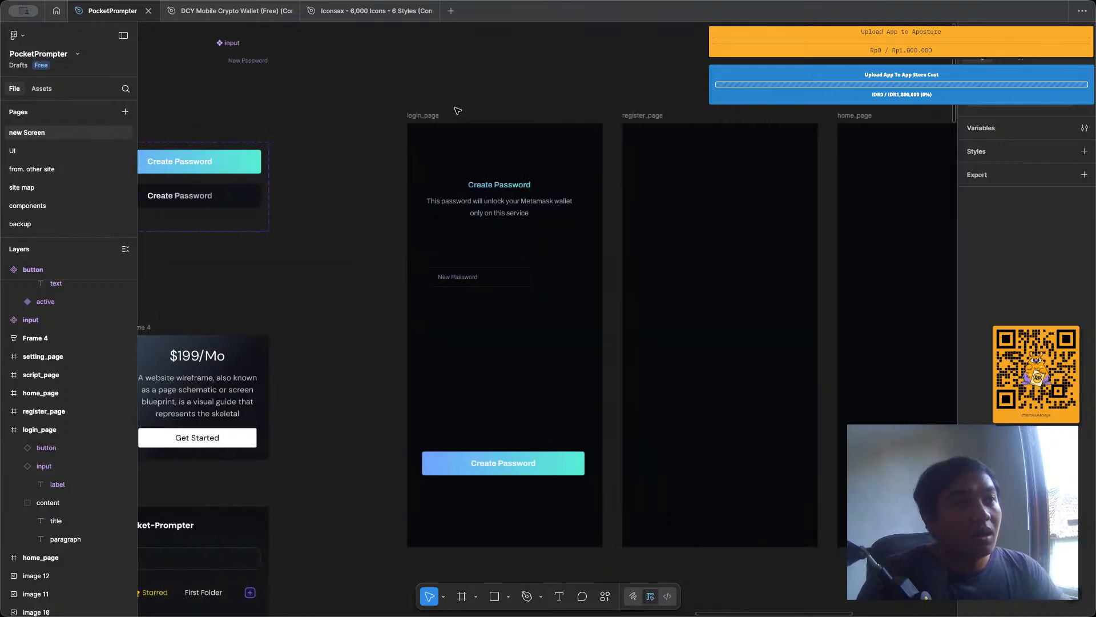
scroll(458, 111, left, 1)
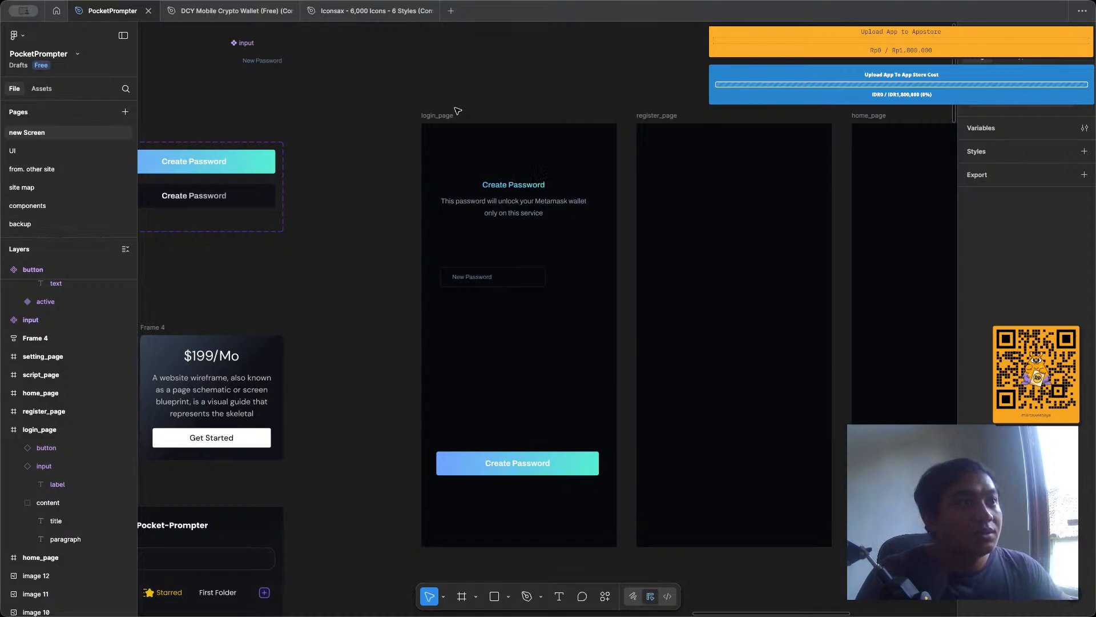
scroll(454, 109, down, 3)
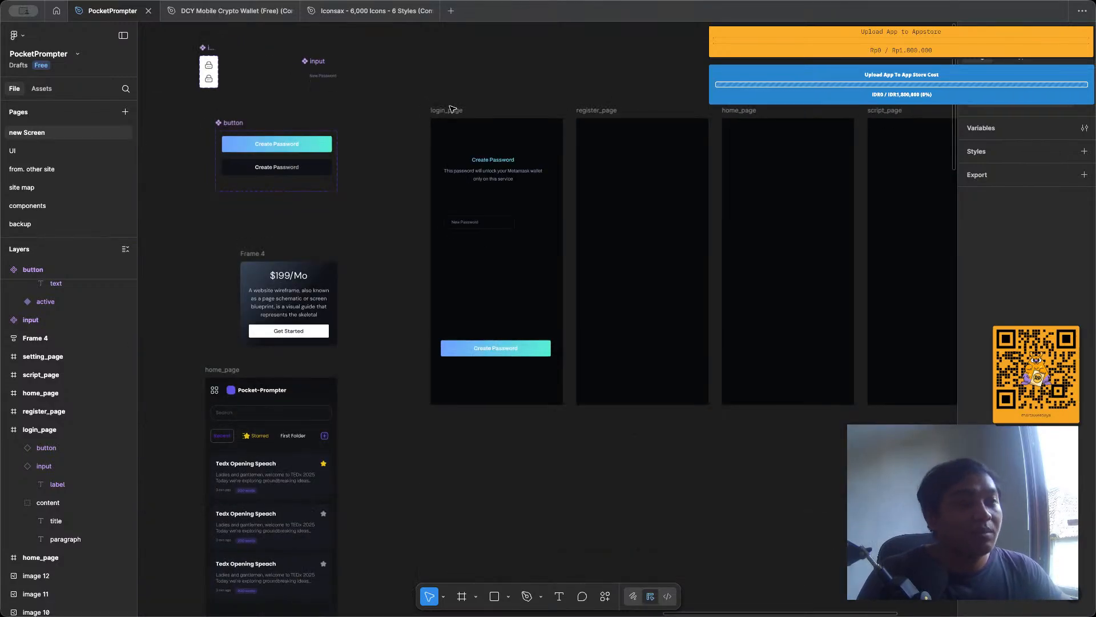
click(451, 109)
scroll(457, 111, up, 2)
click(503, 171)
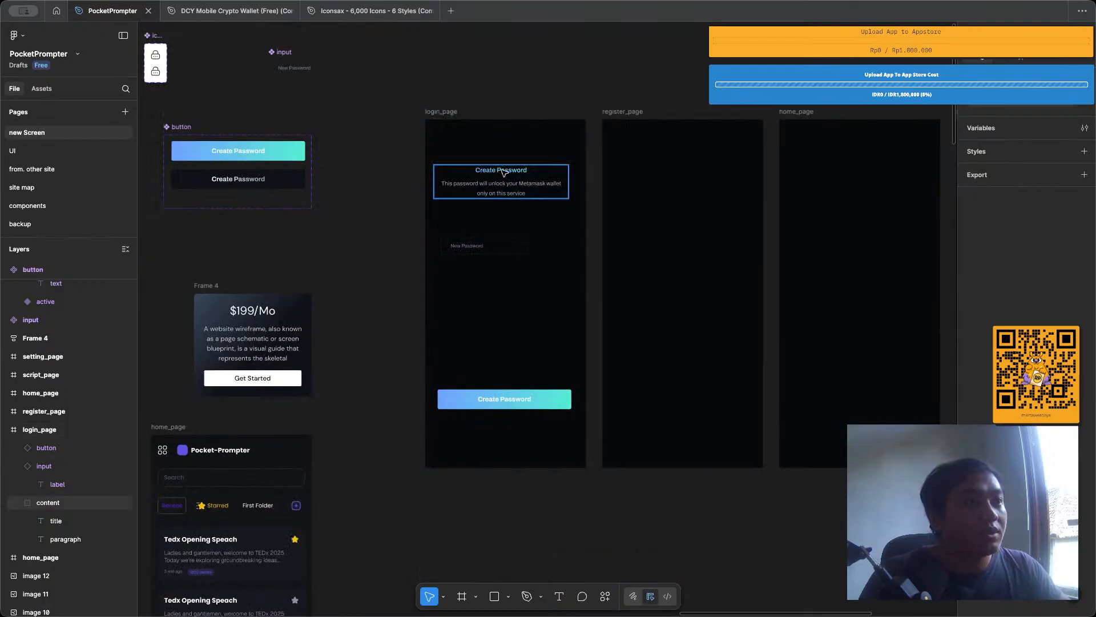
double_click(503, 172)
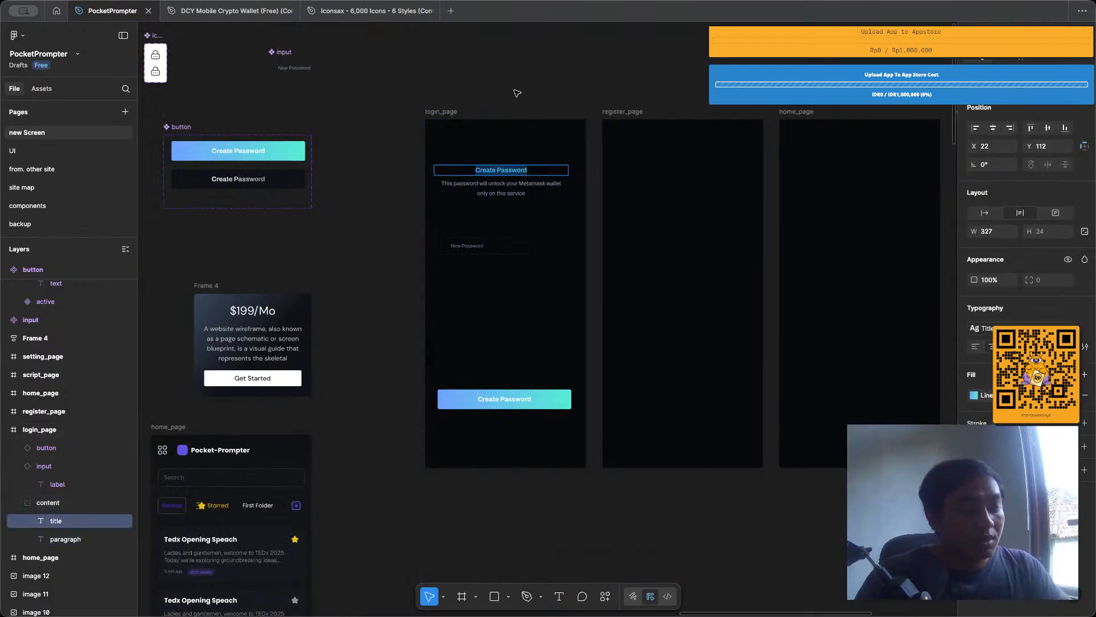
text(Login Page)
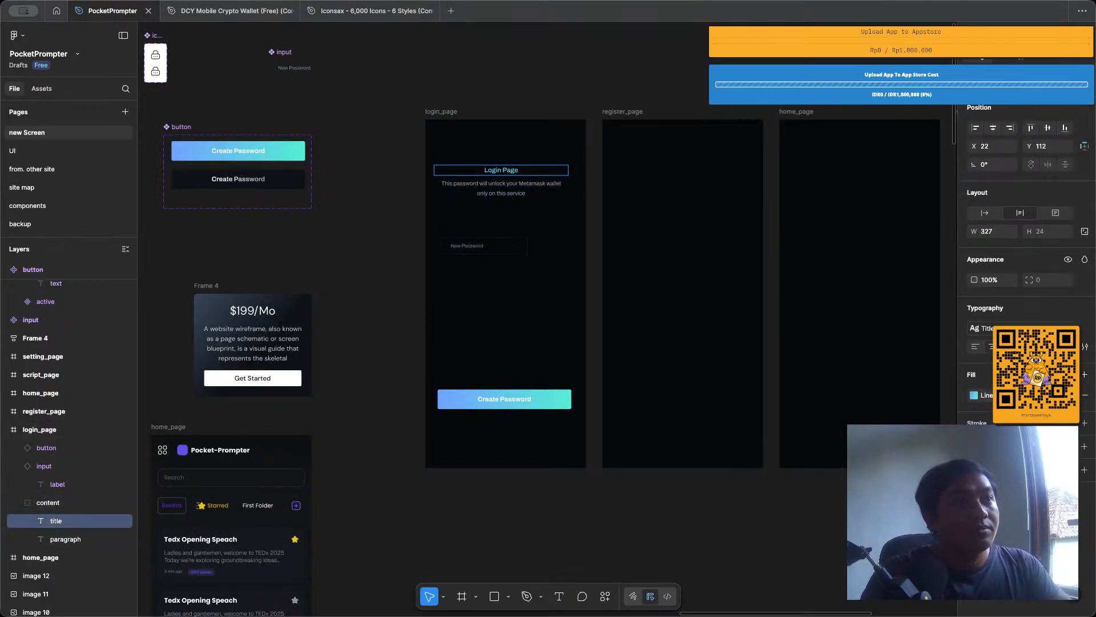
click(559, 72)
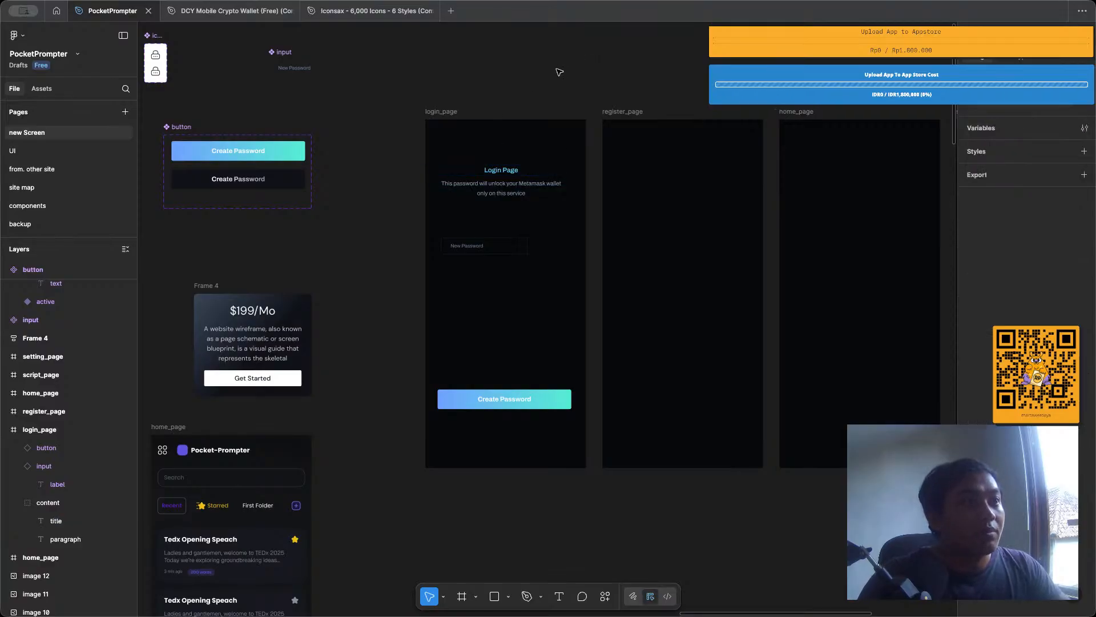
Move the 13.3-confirm frame beneath the new row of page frames, to about X 767, Y 1382.
scroll(428, 137, left, 4)
scroll(426, 137, down, 3)
scroll(426, 137, left, 1)
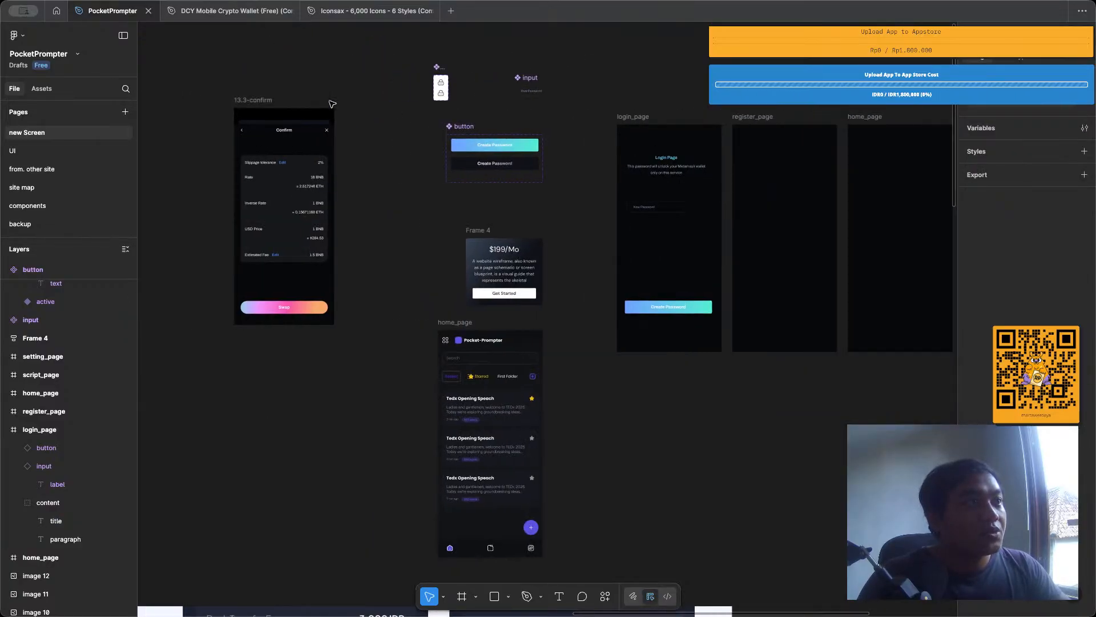
drag(246, 103, 700, 374)
scroll(700, 373, up, 5)
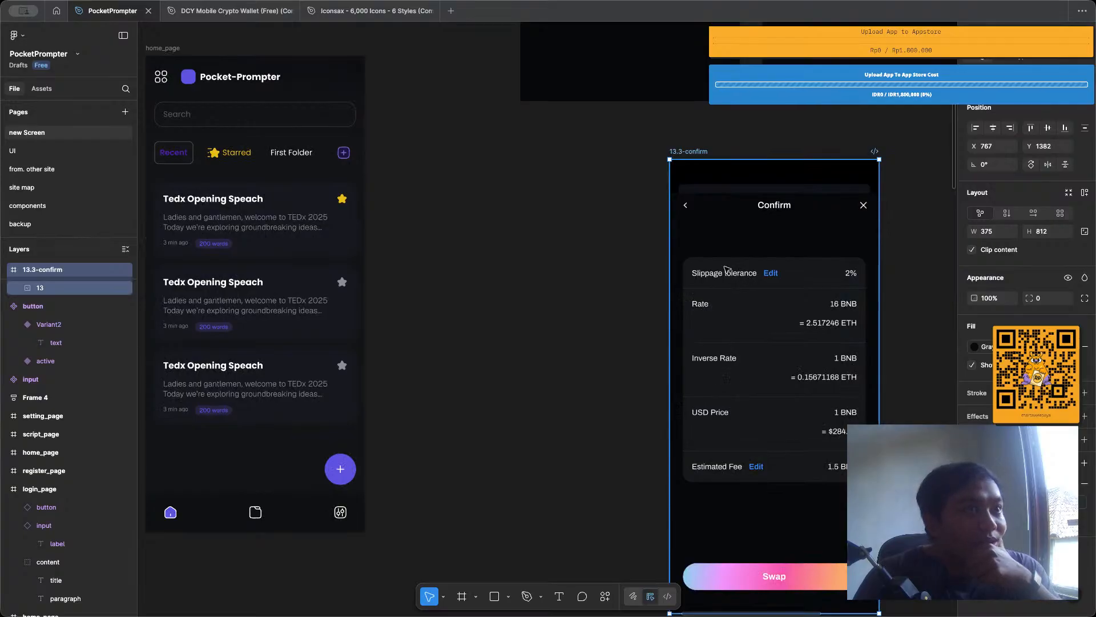
Move image 13 out of the 13.3-confirm frame to the empty canvas left of Frame 4, at about X -694, Y 608.
double_click(802, 319)
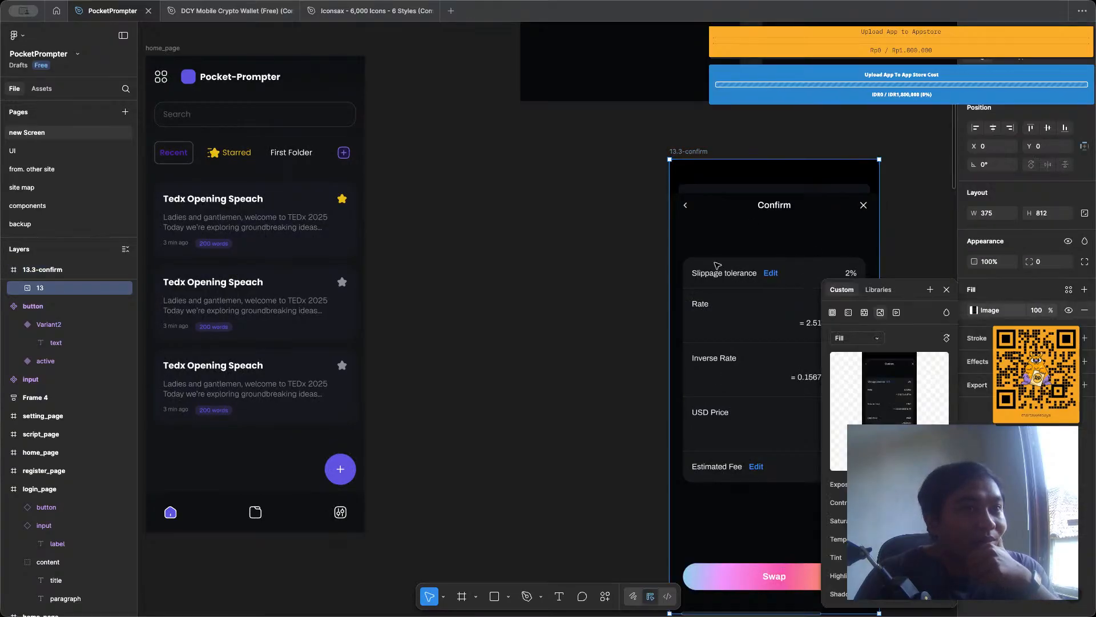
scroll(558, 286, down, 4)
click(878, 302)
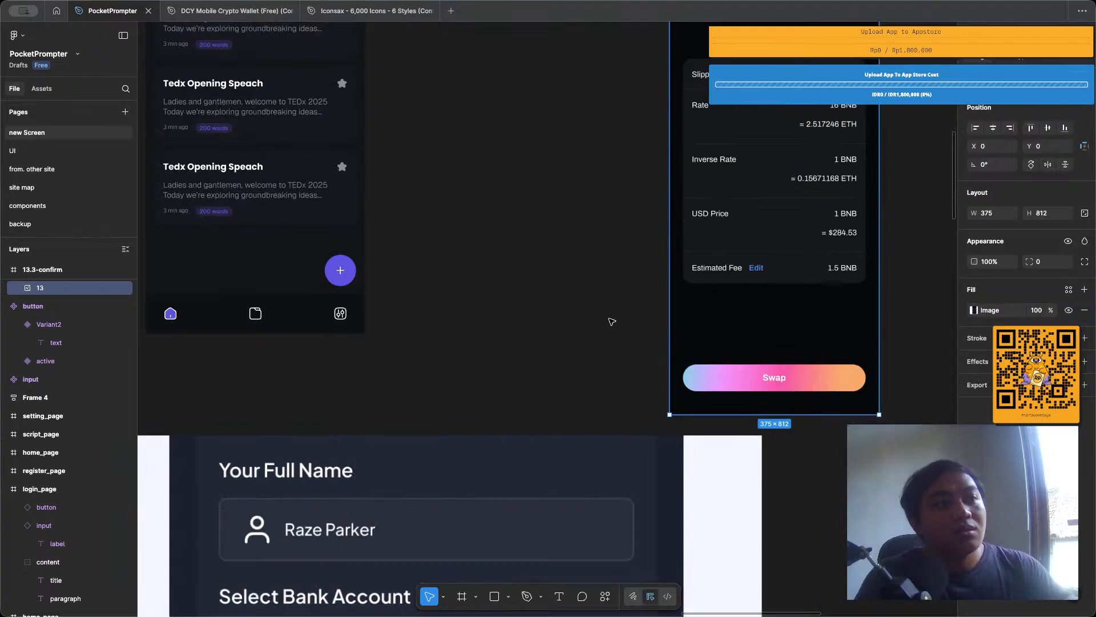
scroll(503, 325, down, 3)
scroll(504, 325, up, 5)
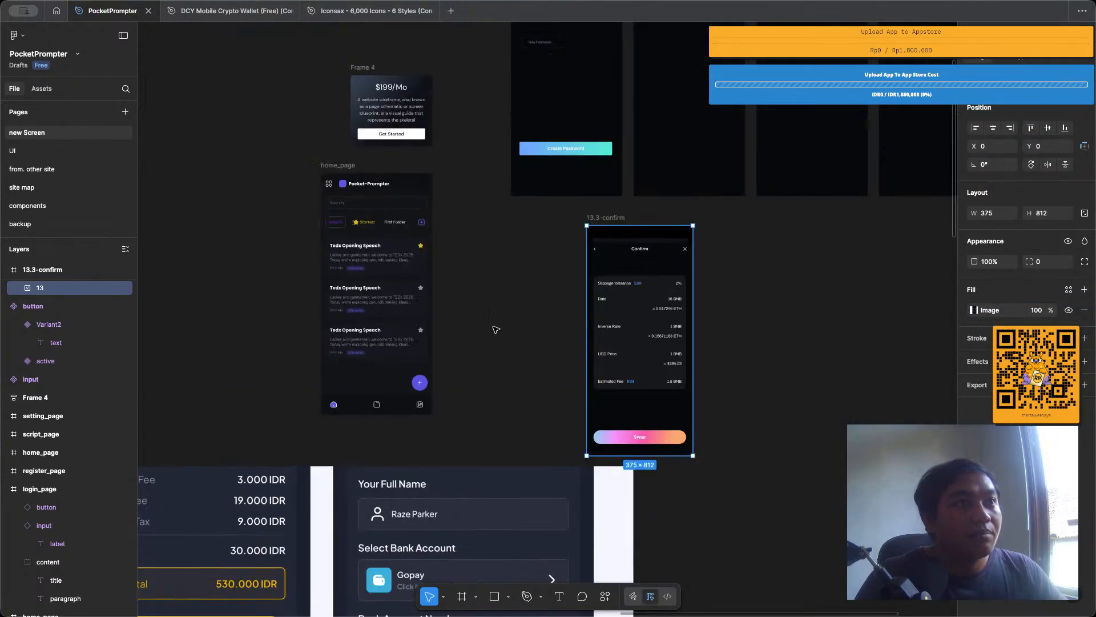
scroll(600, 254, up, 2)
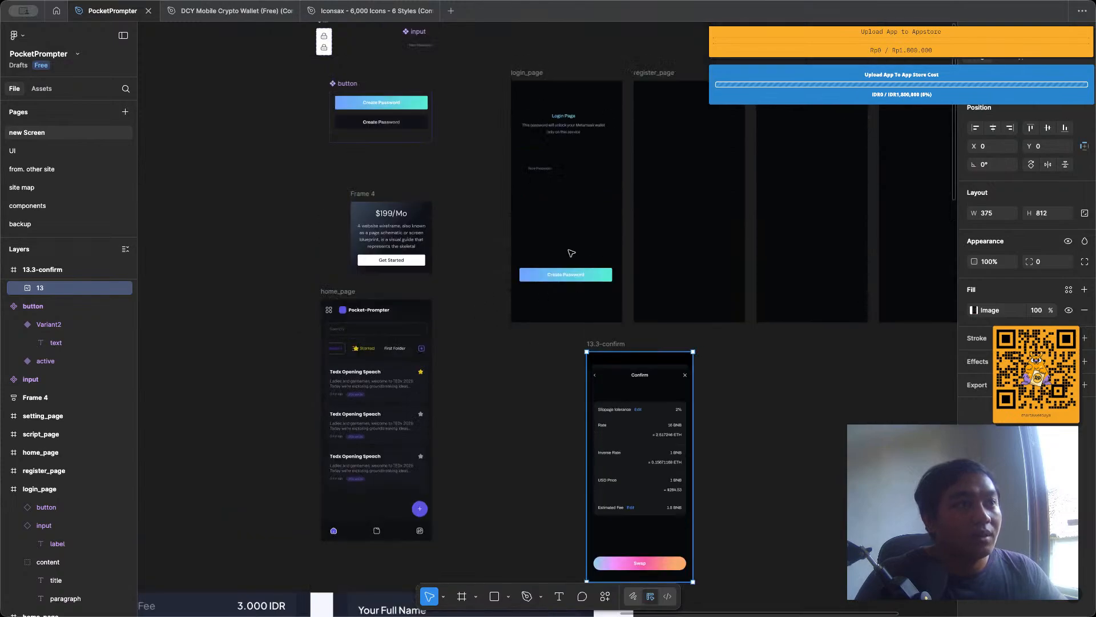
drag(639, 456, 227, 237)
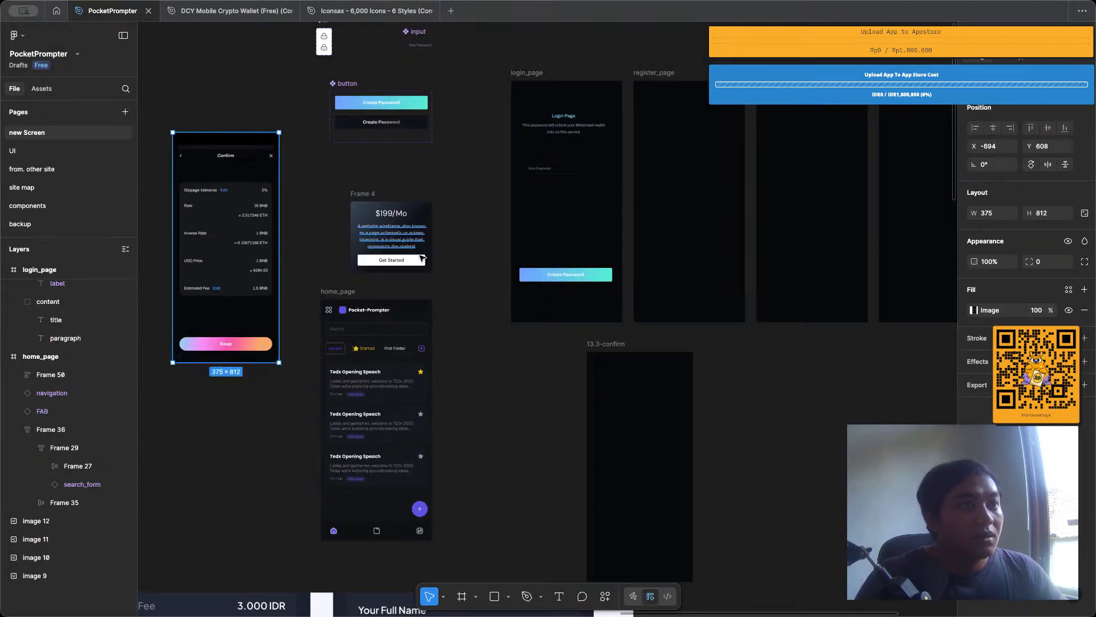
Undo moving image 13 out of the 13.3-confirm frame.
click(531, 321)
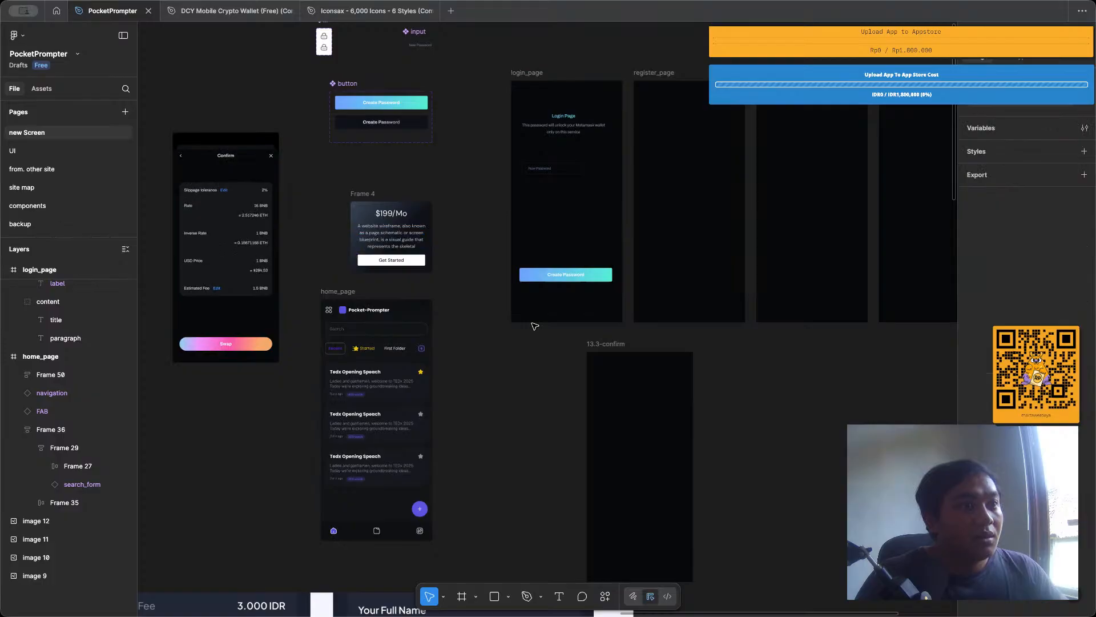
click(626, 344)
click(281, 89)
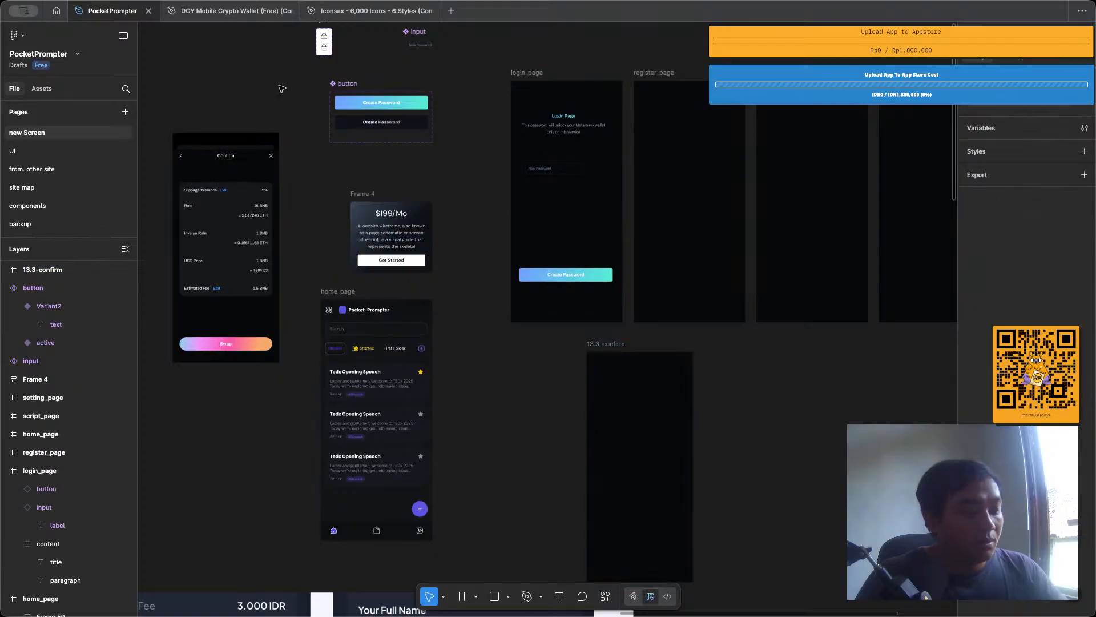
key(super+z)
key(super+z)
key(super+z)
key(super+shift+z)
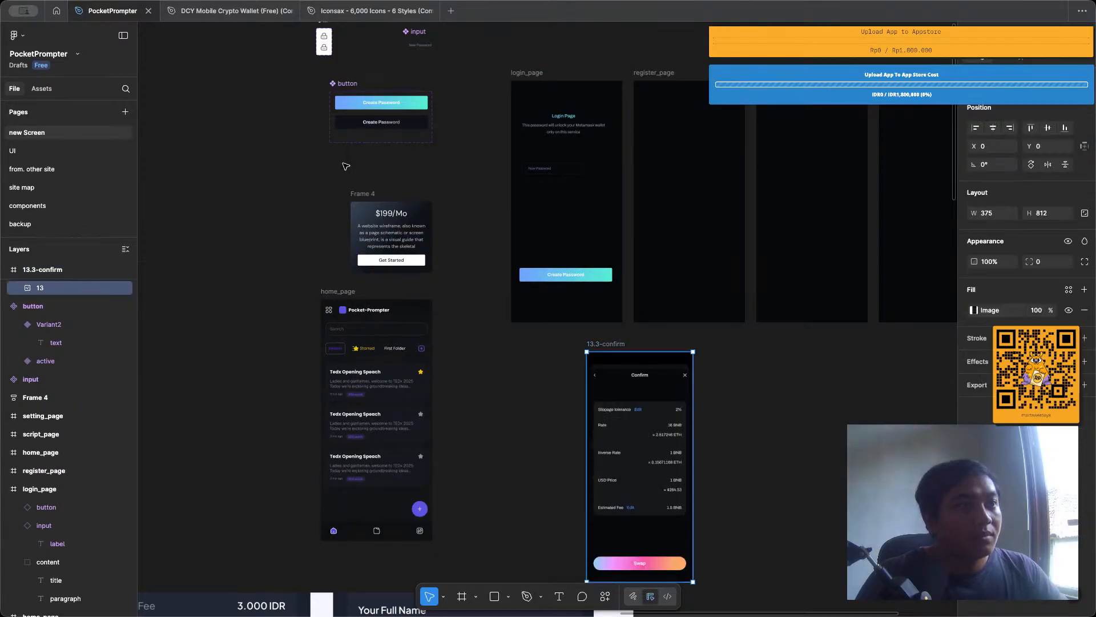
Examine the reference design images below the page frames and compare them with the confirm screen.
scroll(348, 168, down, 5)
scroll(380, 186, left, 5)
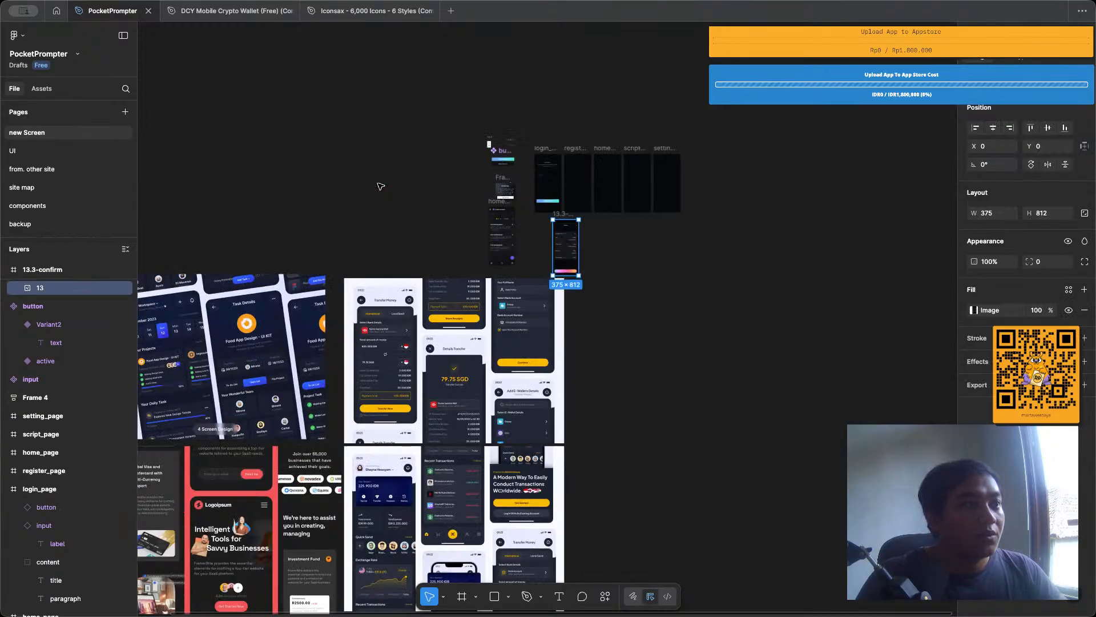
scroll(381, 186, left, 5)
scroll(381, 187, down, 4)
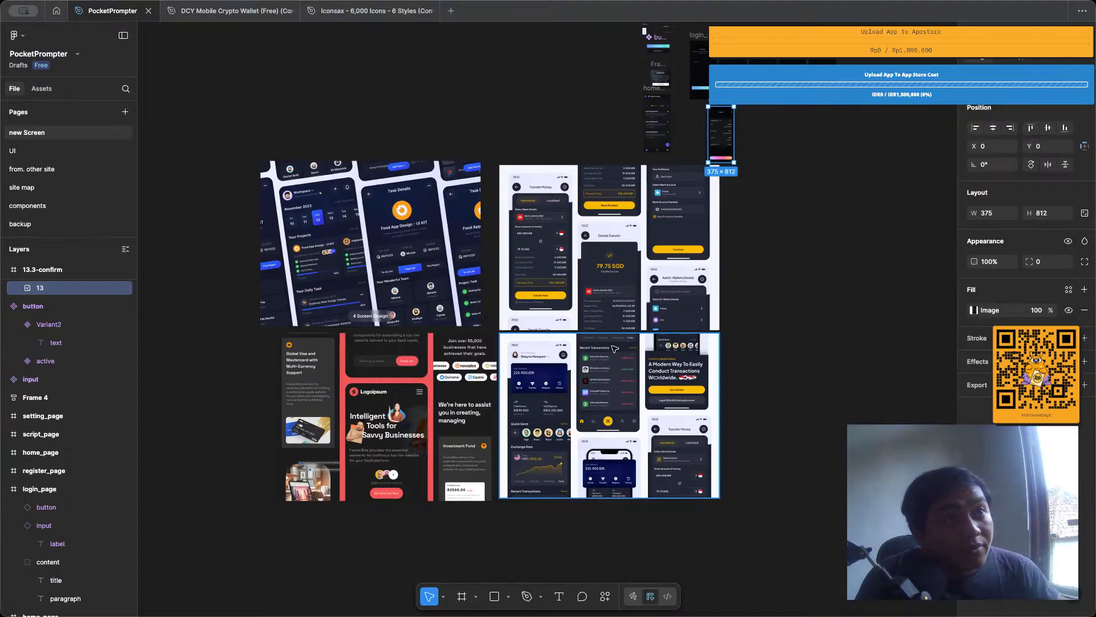
scroll(751, 164, up, 10)
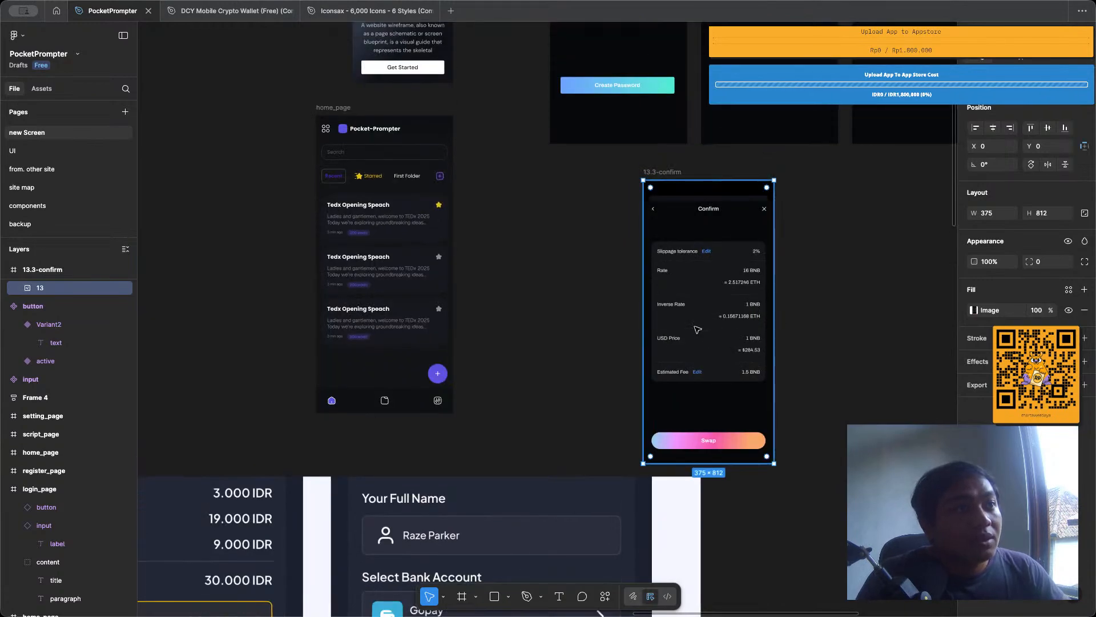
scroll(710, 328, down, 5)
scroll(710, 306, up, 1)
mouse_move(704, 431)
mouse_down()
mouse_move(357, 283)
mouse_move(610, 372)
mouse_move(705, 432)
mouse_up()
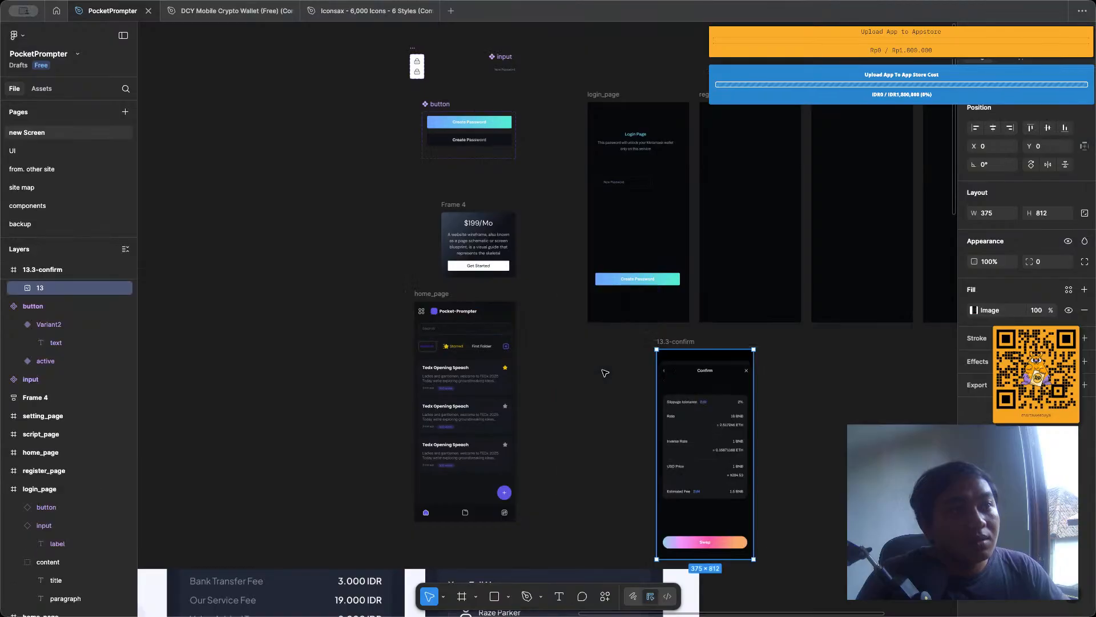
Move the 13.3-confirm frame to the empty canvas left of Frame 4, at about X -691, Y 666.
click(834, 393)
drag(654, 341, 282, 158)
scroll(495, 304, up, 2)
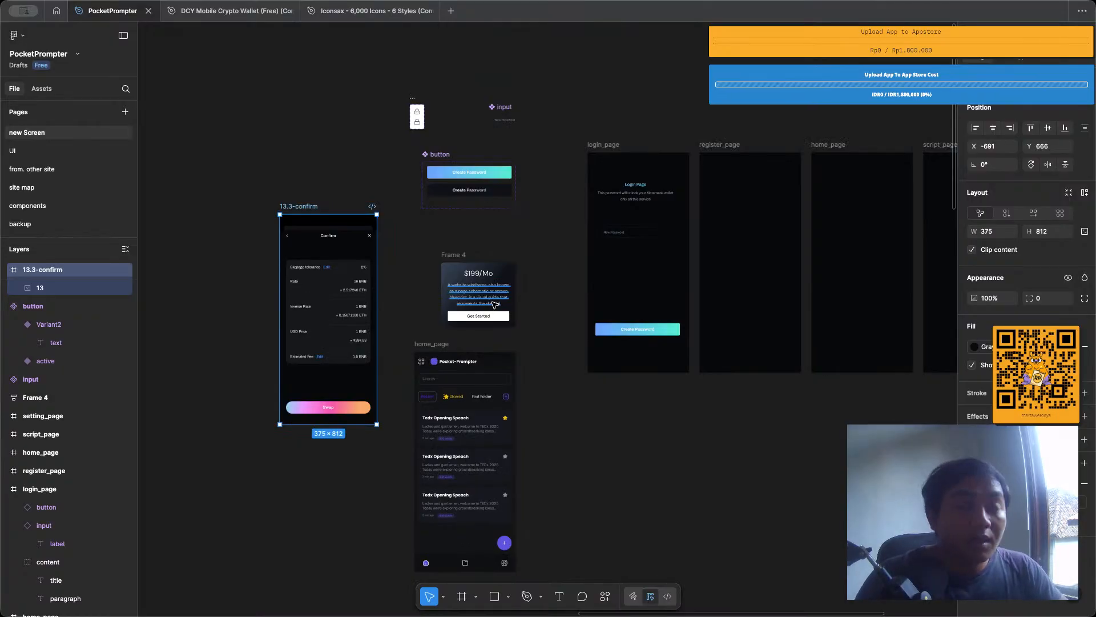
scroll(495, 304, right, 3)
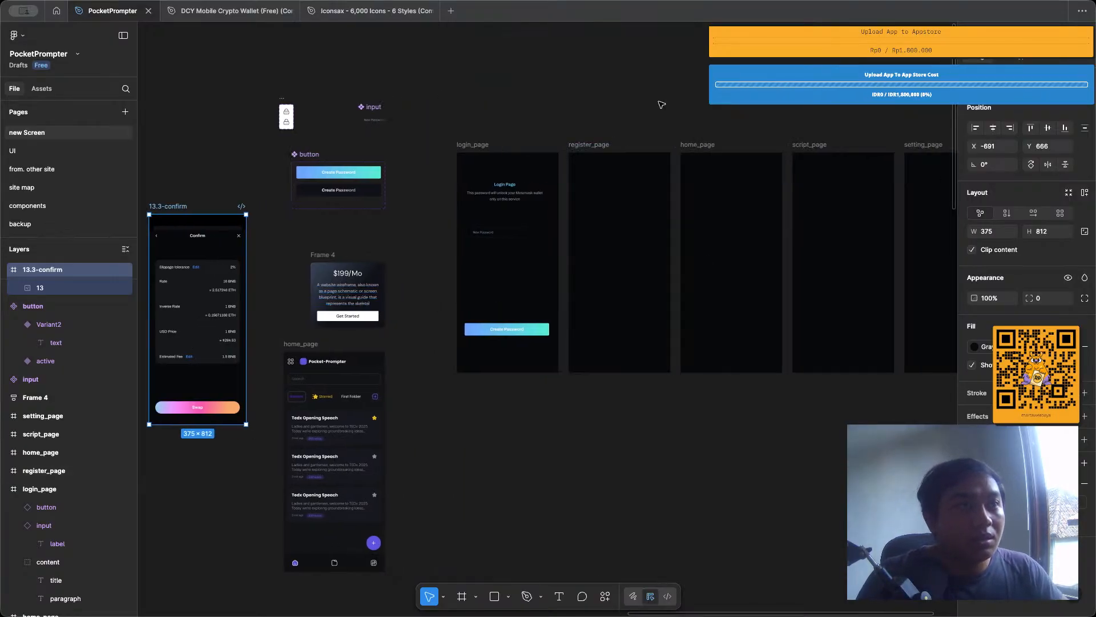
scroll(528, 166, up, 5)
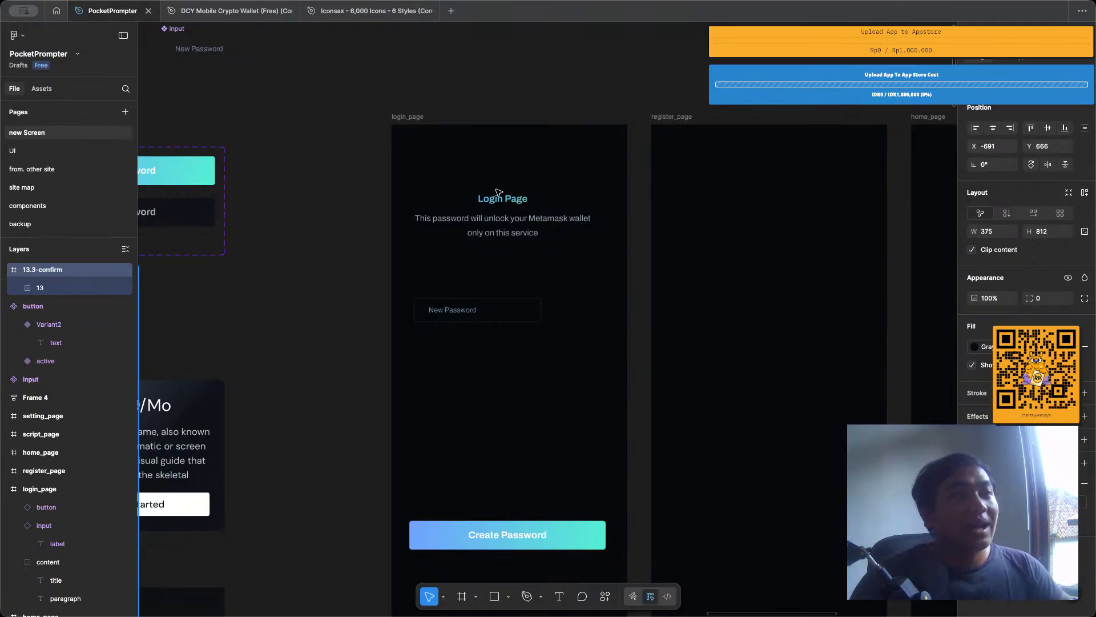
scroll(542, 173, up, 2)
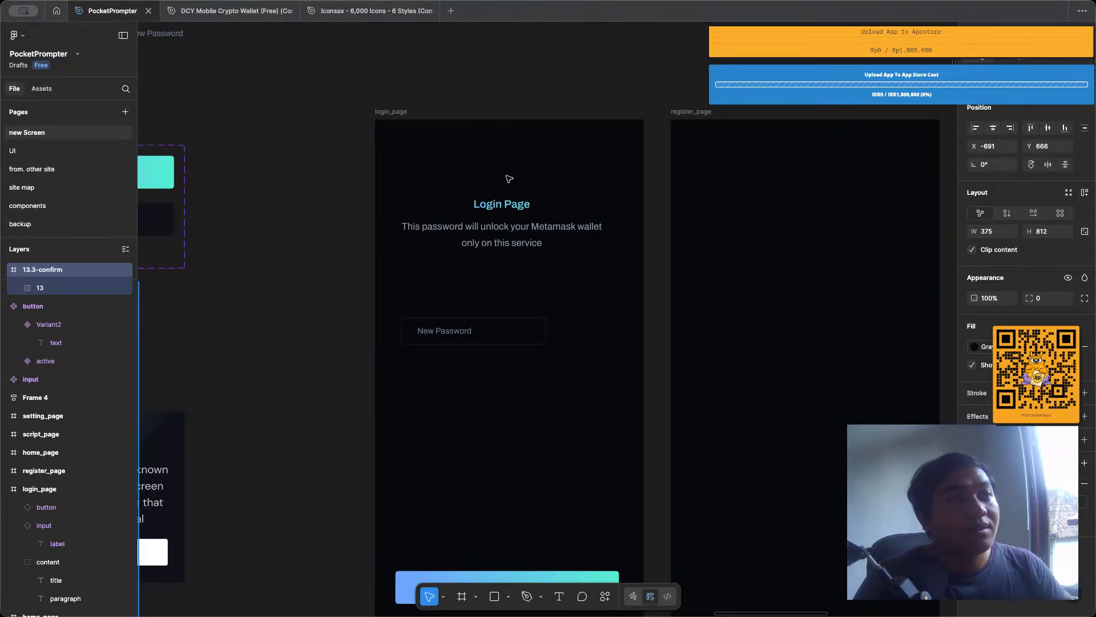
double_click(500, 210)
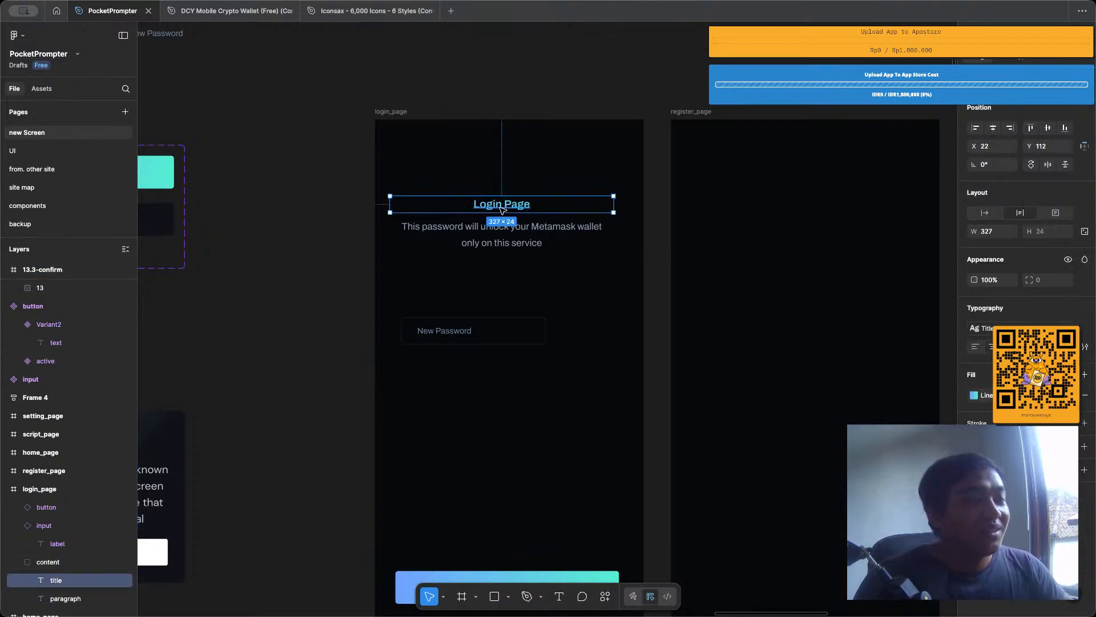
click(508, 111)
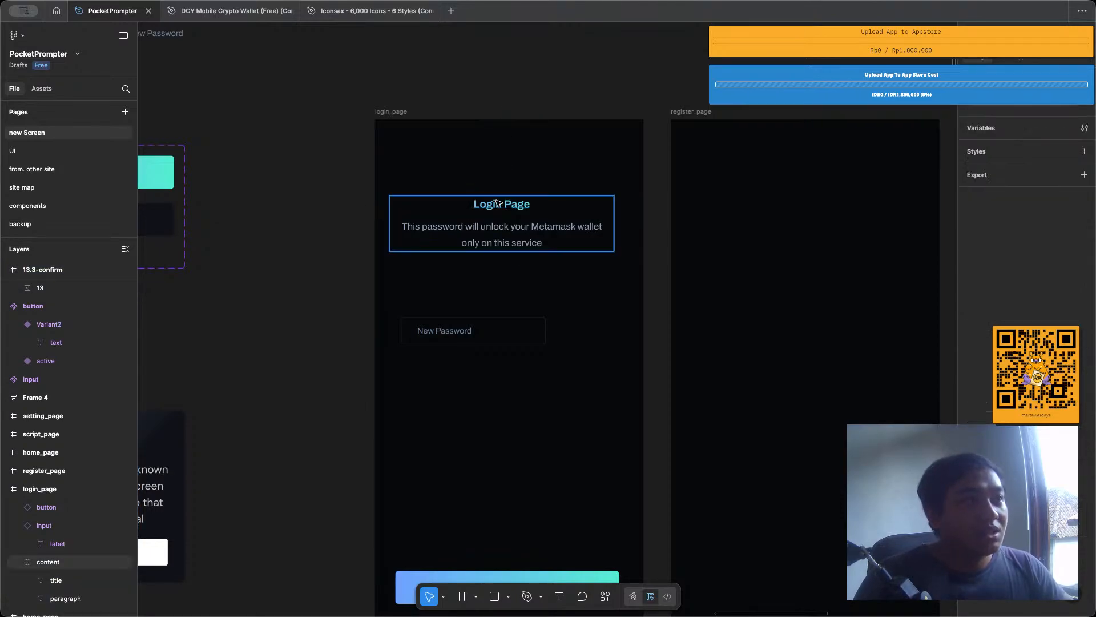
Move the five page frames, login_page to setting_page, together to the right, leaving room for one more frame before login_page.
scroll(499, 153, down, 5)
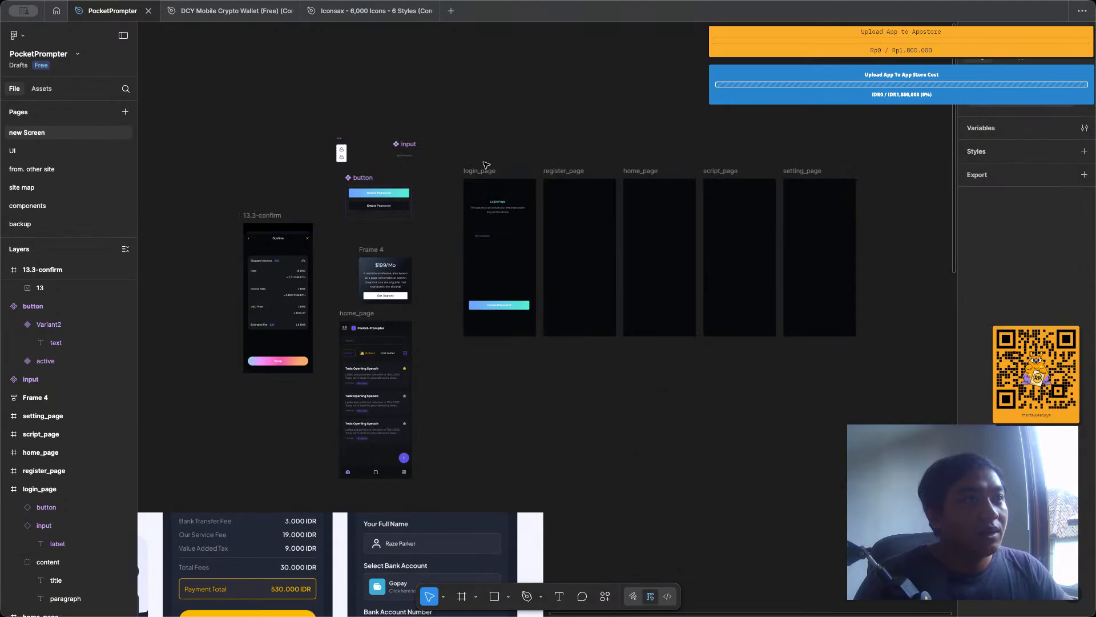
click(480, 171)
shift+click(564, 171)
shift+click(656, 172)
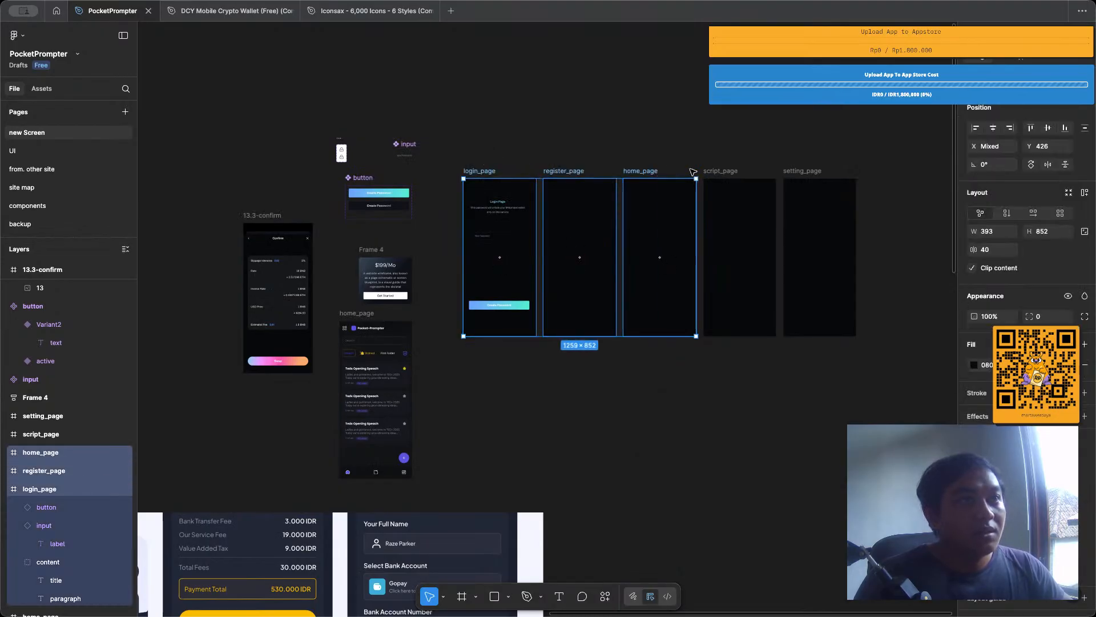
shift+click(725, 171)
shift+click(798, 174)
drag(799, 174, 879, 179)
click(507, 152)
Duplicate the empty register_page frame to the left of login_page, at X 499, Y 426, and name the copy landing_page.
scroll(506, 152, up, 3)
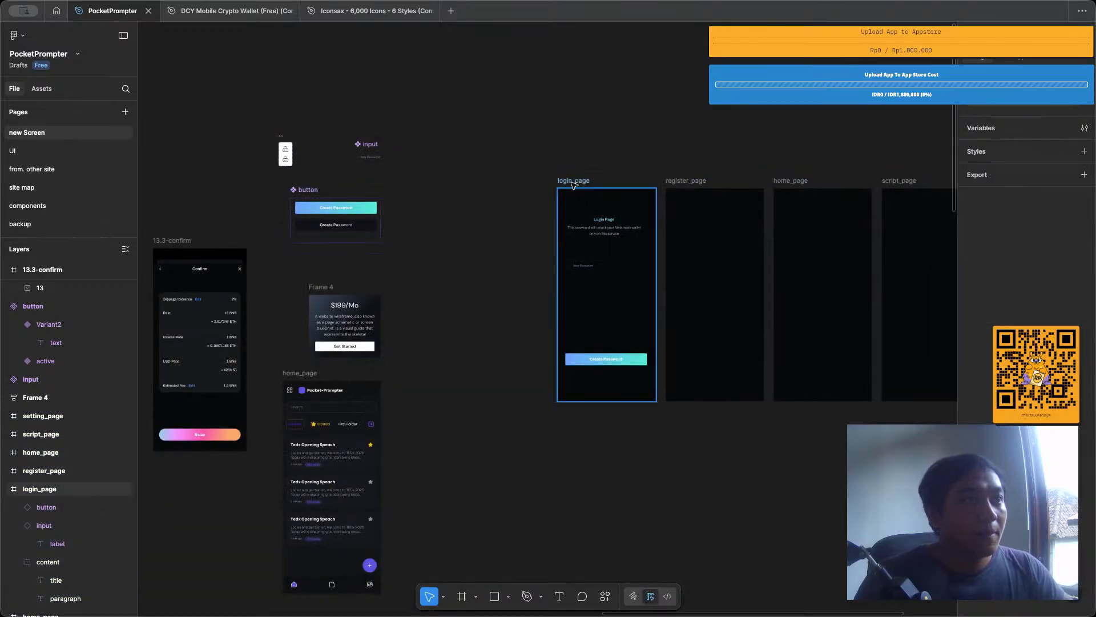
click(686, 182)
drag(575, 187, 470, 187)
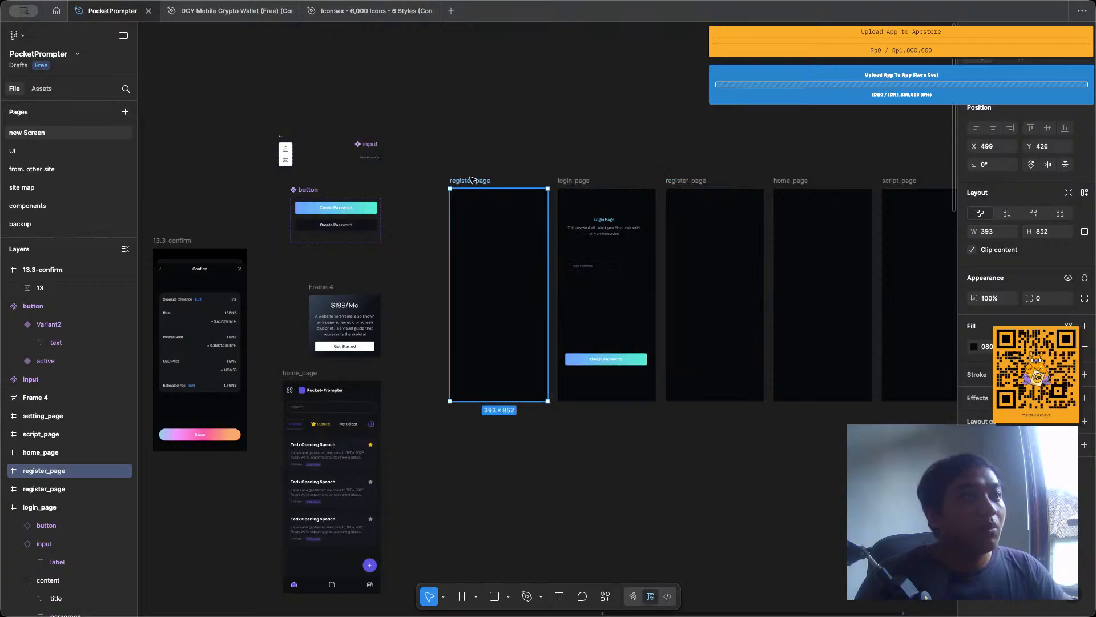
double_click(469, 180)
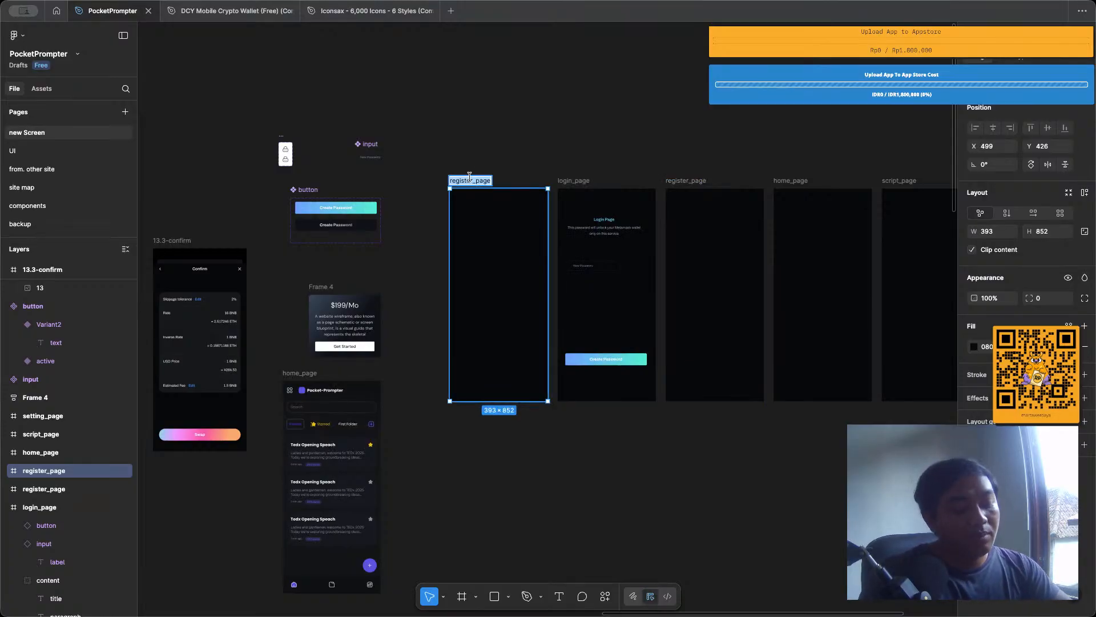
text(landing)
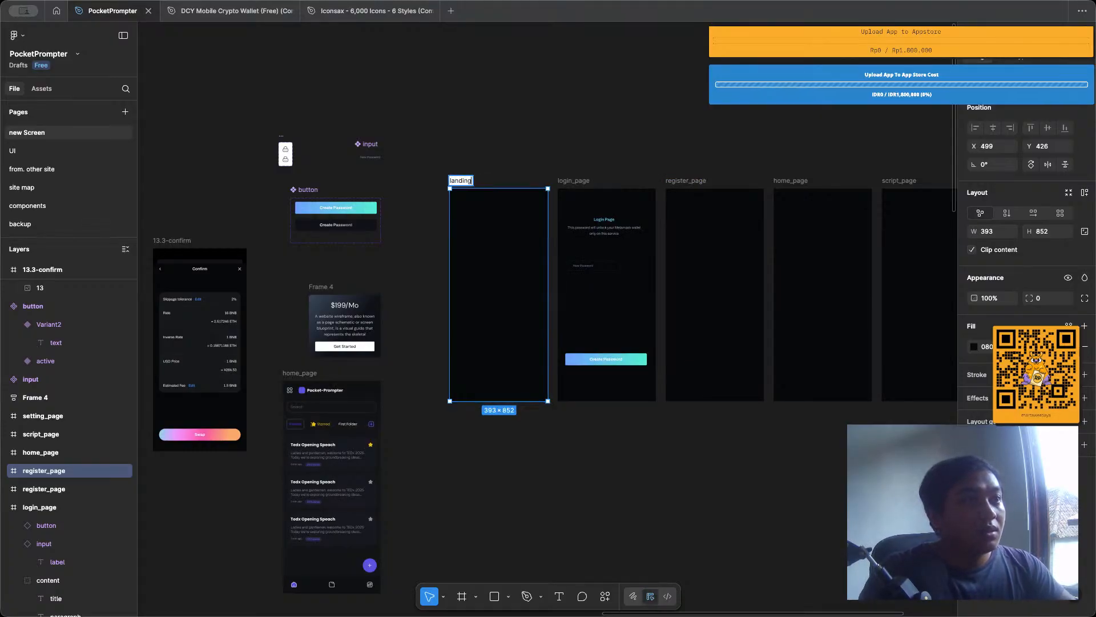
text(_page)
key(Return)
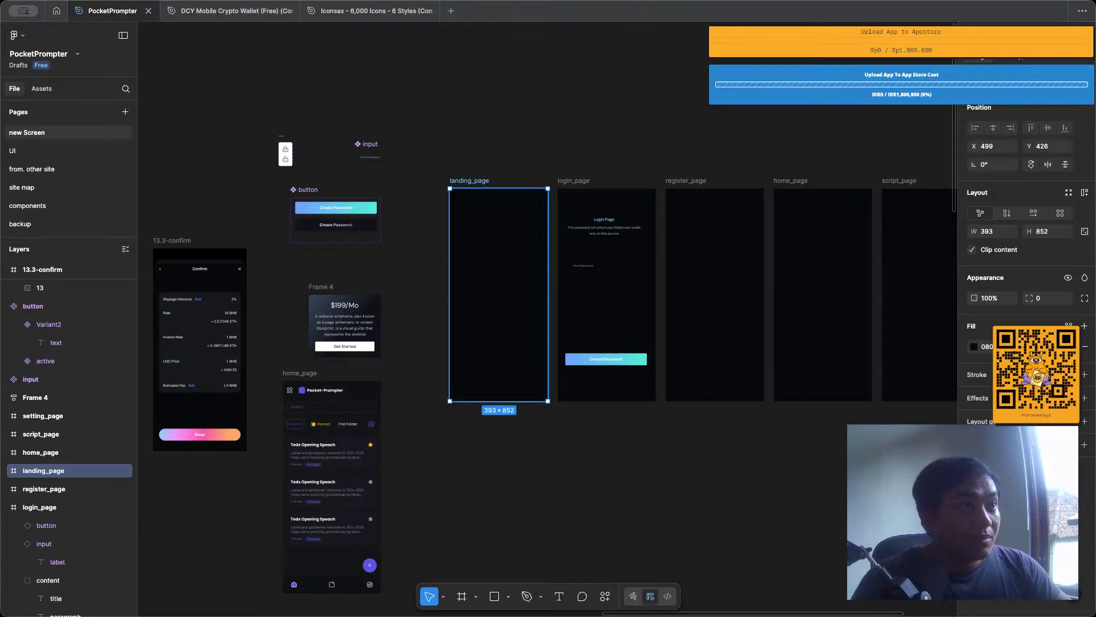
click(543, 161)
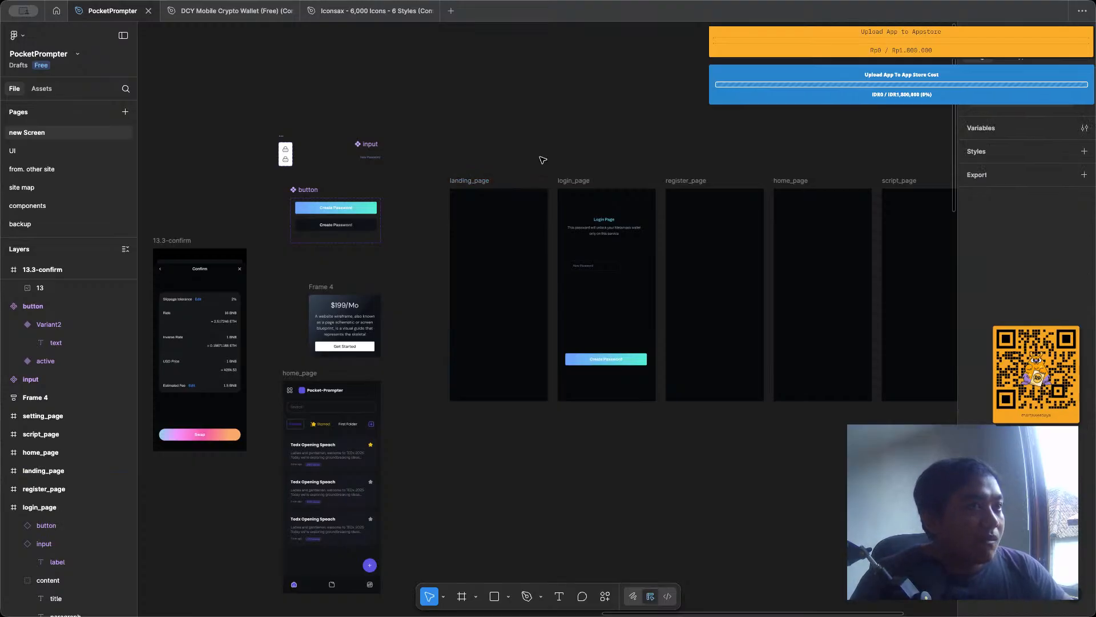
Move the finished home_page design to about X 2697, Y 1746 and the 13.3-confirm frame beside it to about X 3229, Y 1746.
ctrl+scroll(543, 161, up, 4)
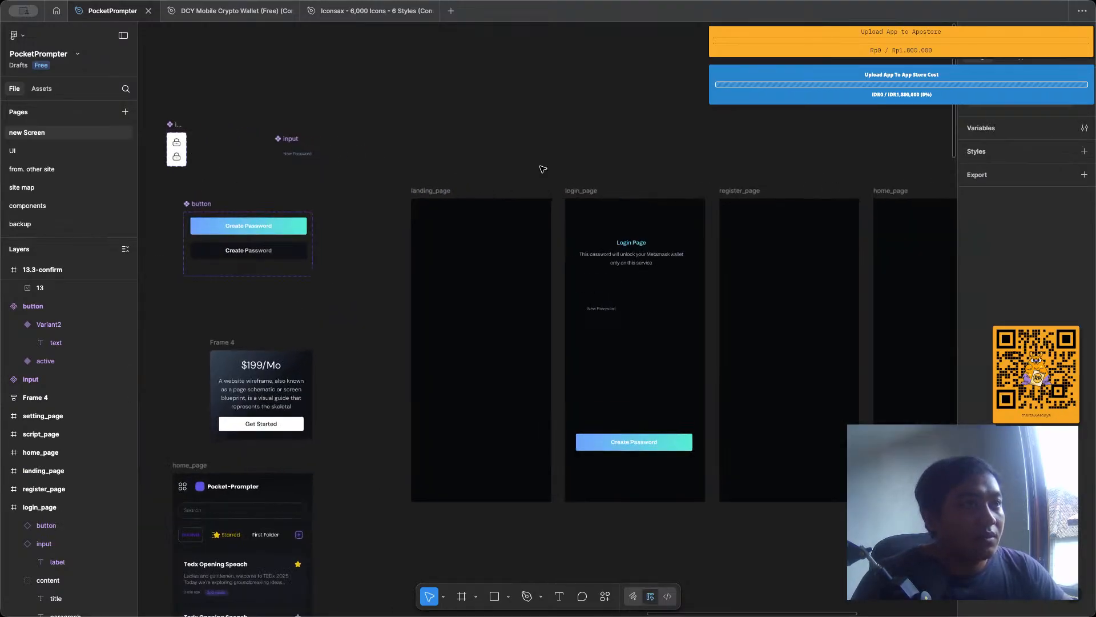
scroll(575, 197, right, 8)
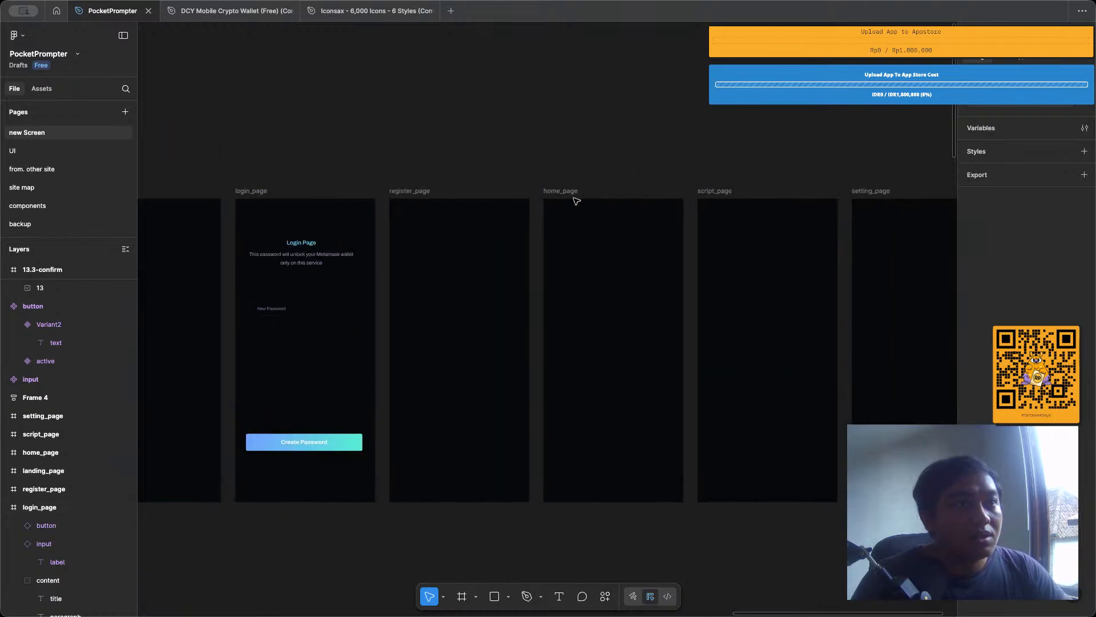
scroll(576, 200, left, 10)
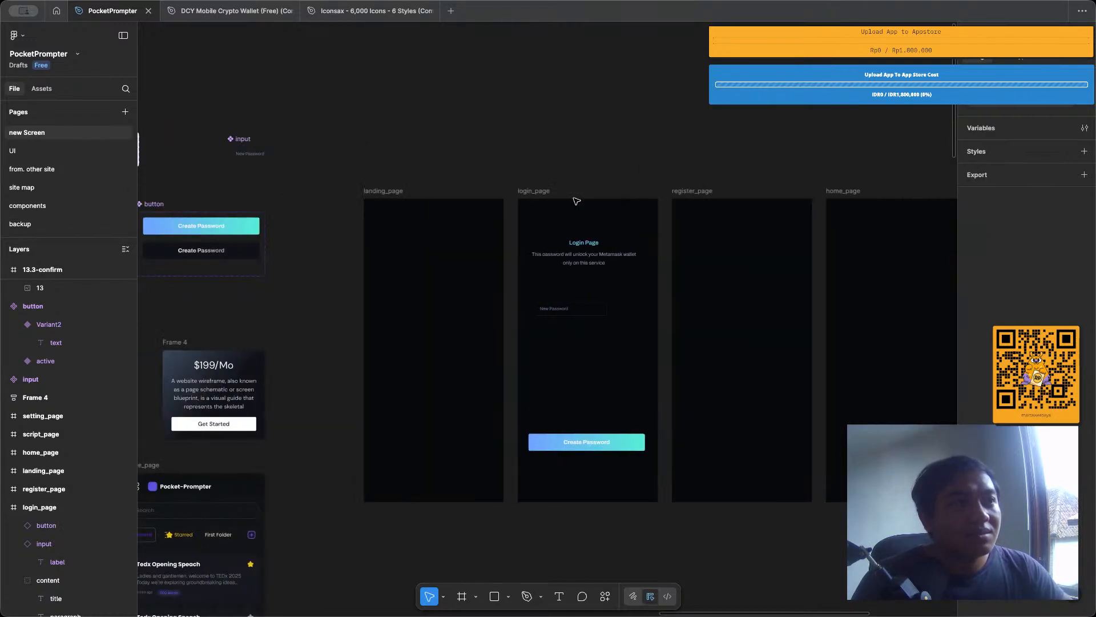
scroll(576, 201, left, 1)
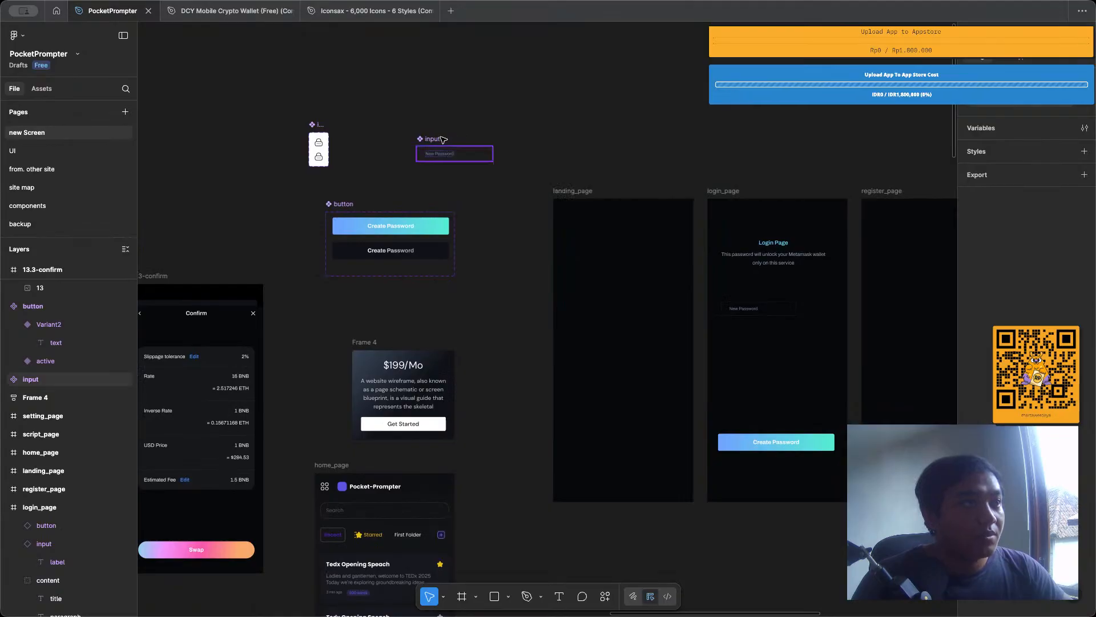
ctrl+scroll(442, 139, down, 3)
ctrl+scroll(442, 139, down, 3)
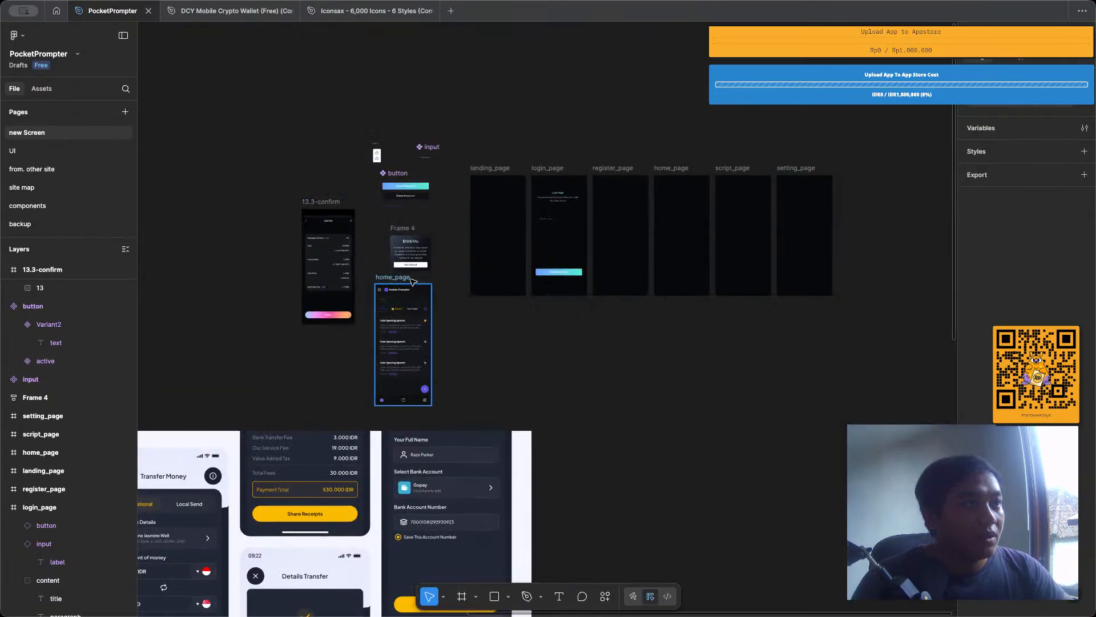
drag(403, 343, 810, 420)
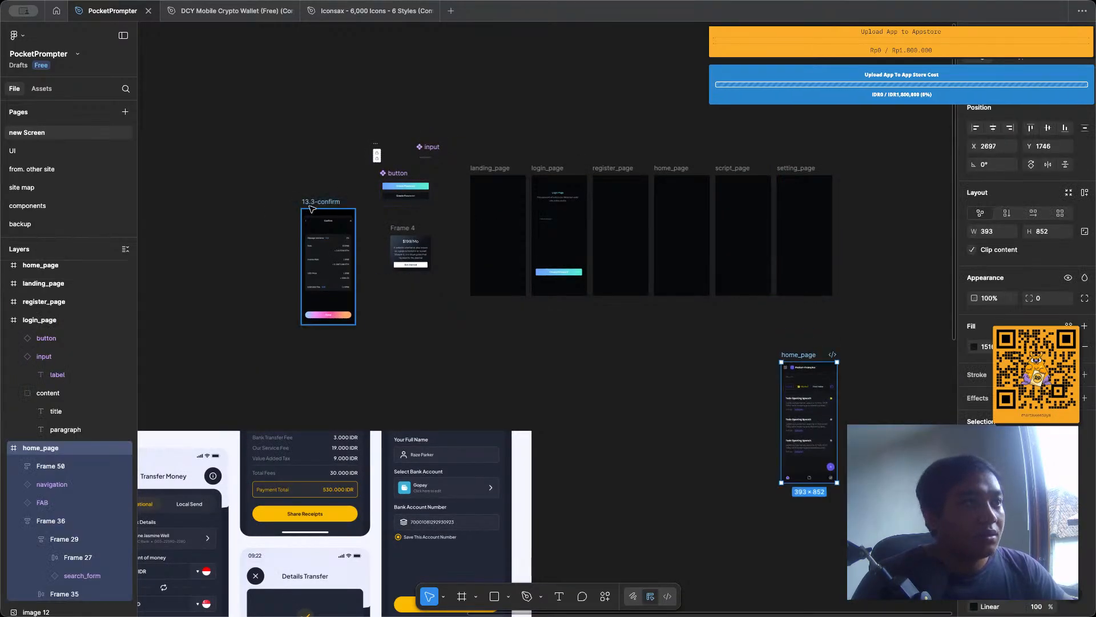
drag(312, 204, 867, 356)
Move the four large reference design images together up and to the left, clear of the components and page frames.
ctrl+scroll(681, 348, down, 5)
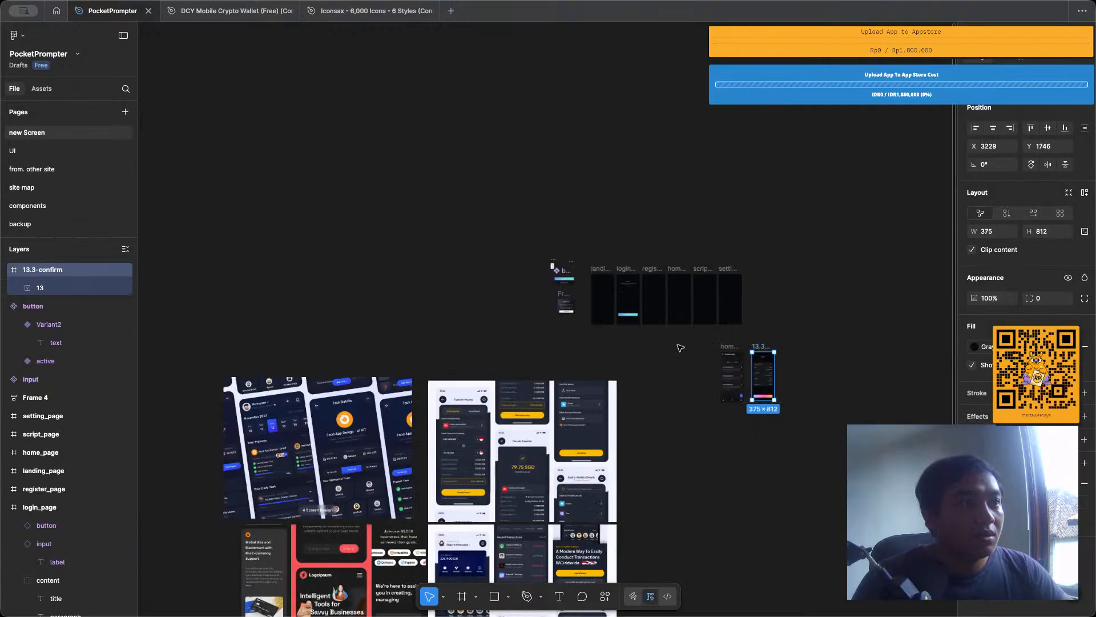
scroll(681, 347, down, 3)
drag(715, 495, 396, 281)
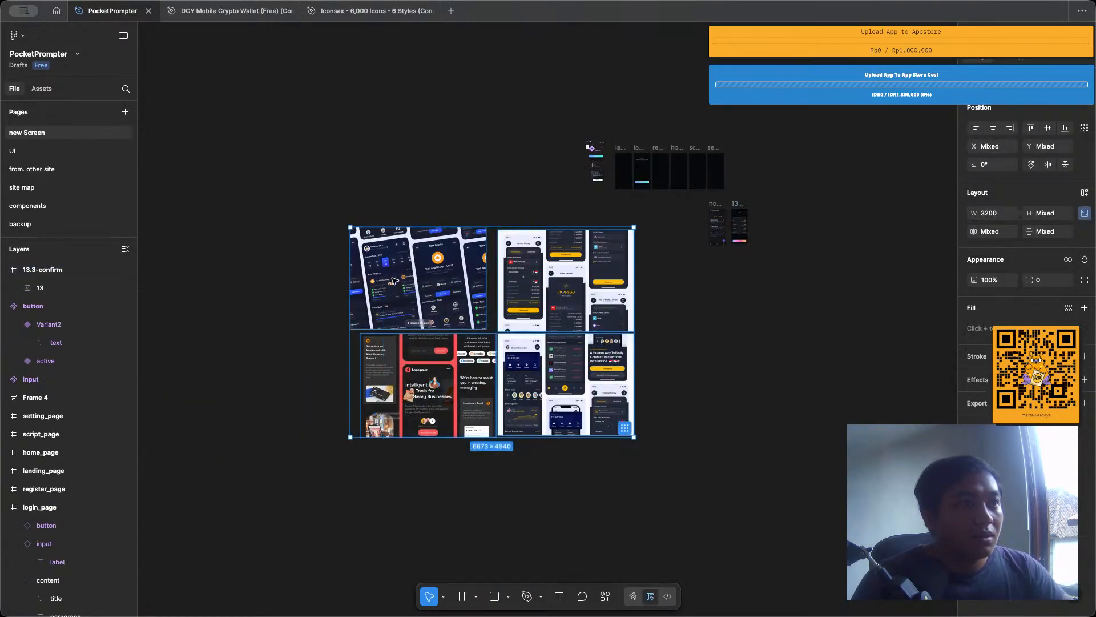
drag(554, 295, 402, 203)
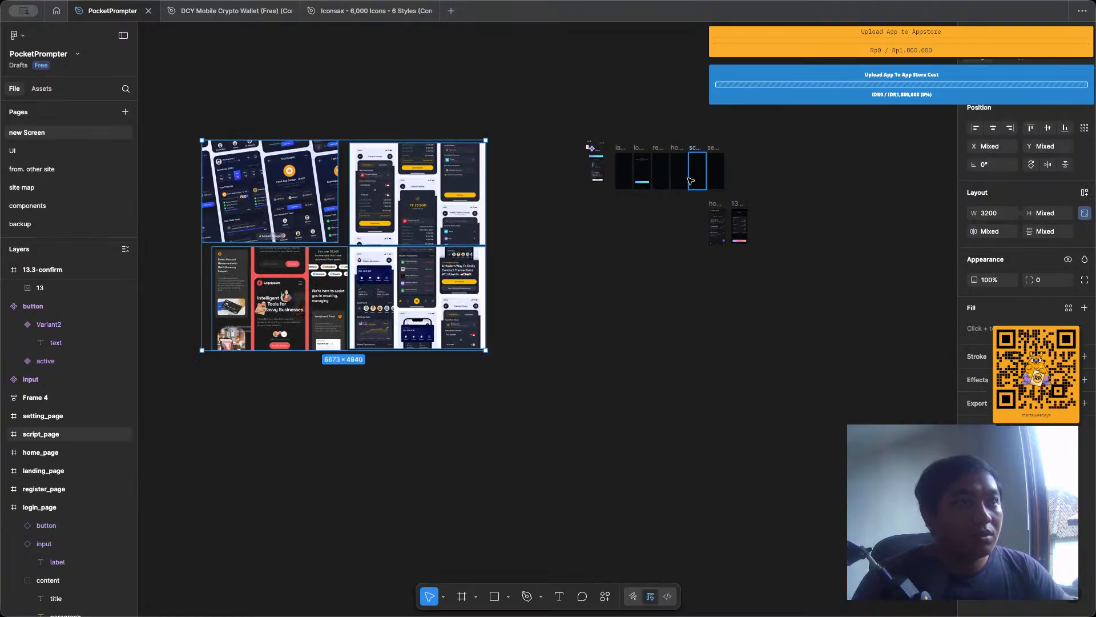
Move the icons and input components into a row to the left of the button component.
ctrl+scroll(589, 157, up, 5)
scroll(443, 103, up, 4)
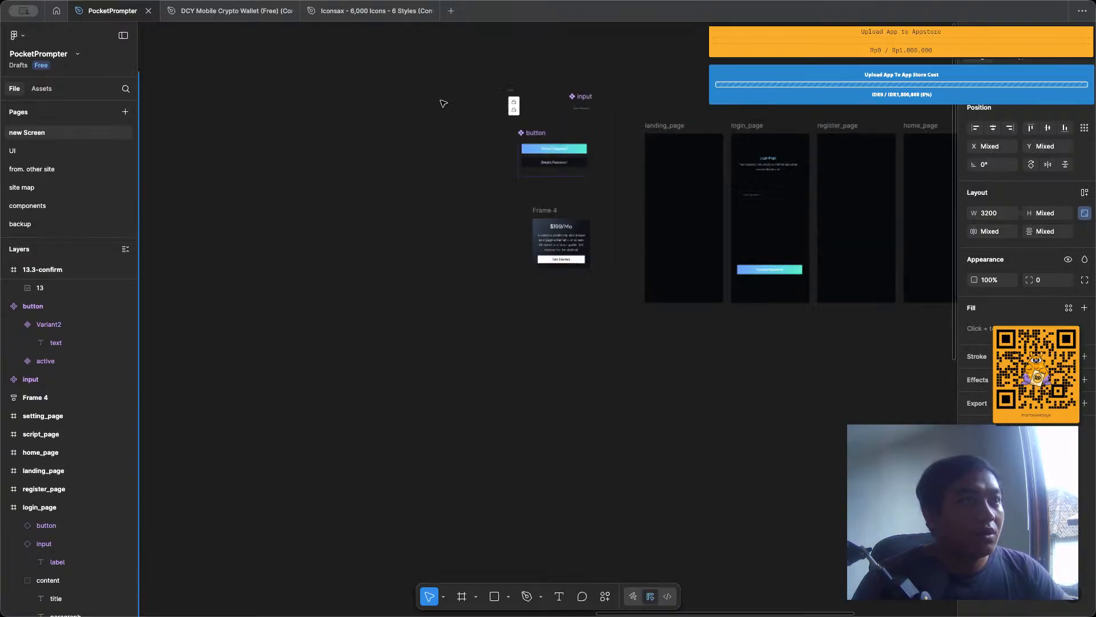
click(512, 90)
drag(450, 101, 428, 117)
drag(584, 98, 484, 131)
Move Frame 4 with the pricing card beneath the row of page frames, to about X 1798, Y 1620.
drag(551, 211, 869, 381)
scroll(644, 360, down, 3)
scroll(643, 360, right, 3)
scroll(709, 399, up, 5)
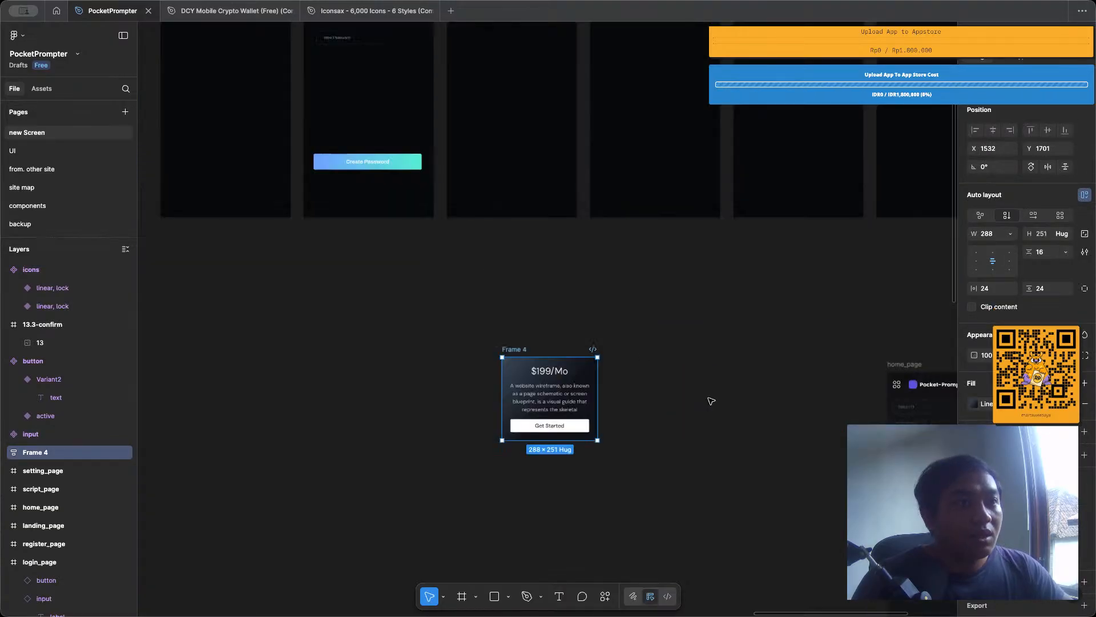
drag(592, 328, 727, 304)
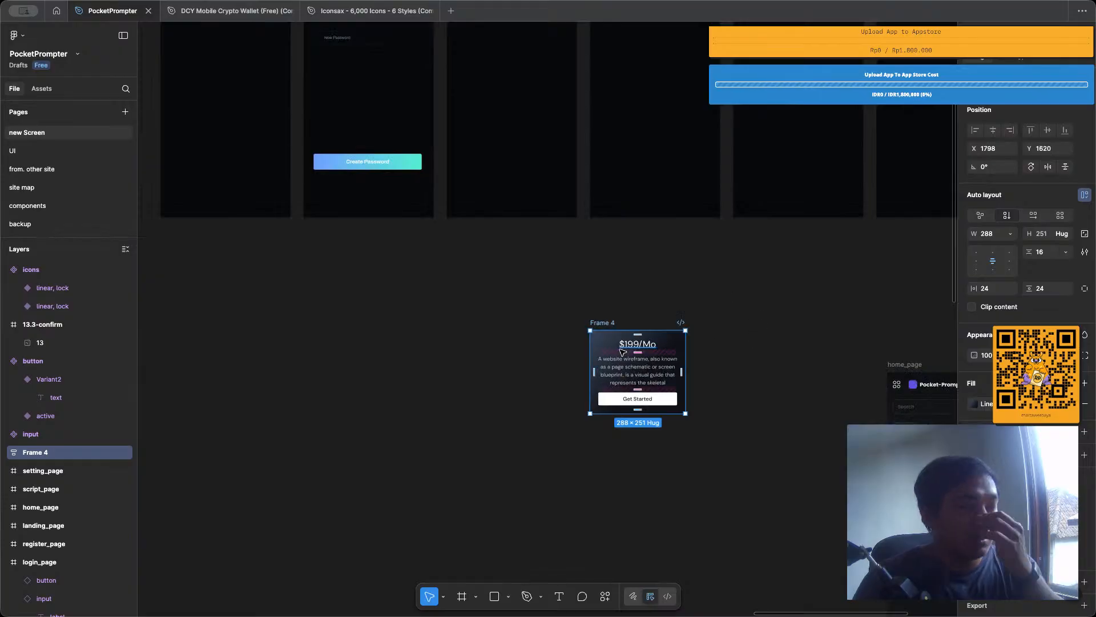
scroll(622, 351, down, 5)
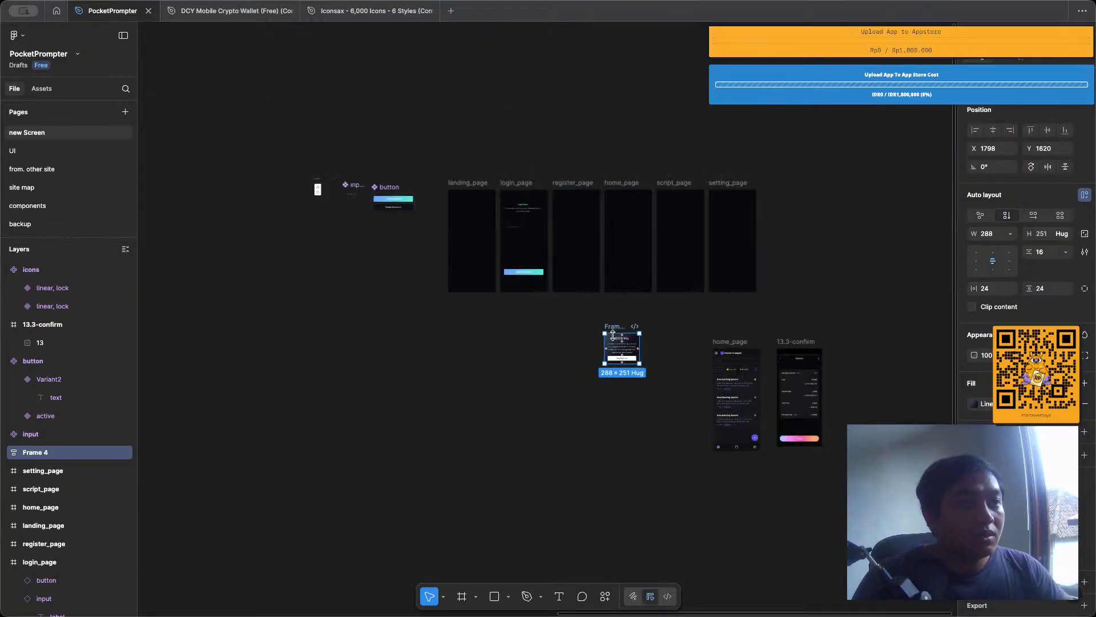
scroll(613, 329, up, 3)
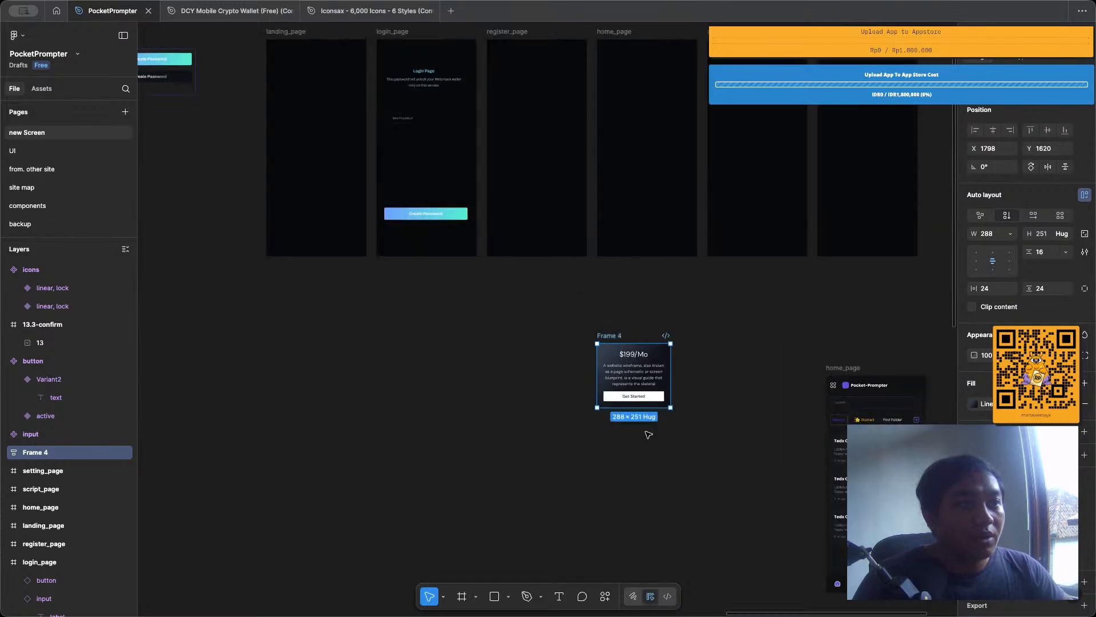
Detach the text styles from the paragraph and the price text in Frame 4's pricing card to examine their fonts.
scroll(588, 359, up, 5)
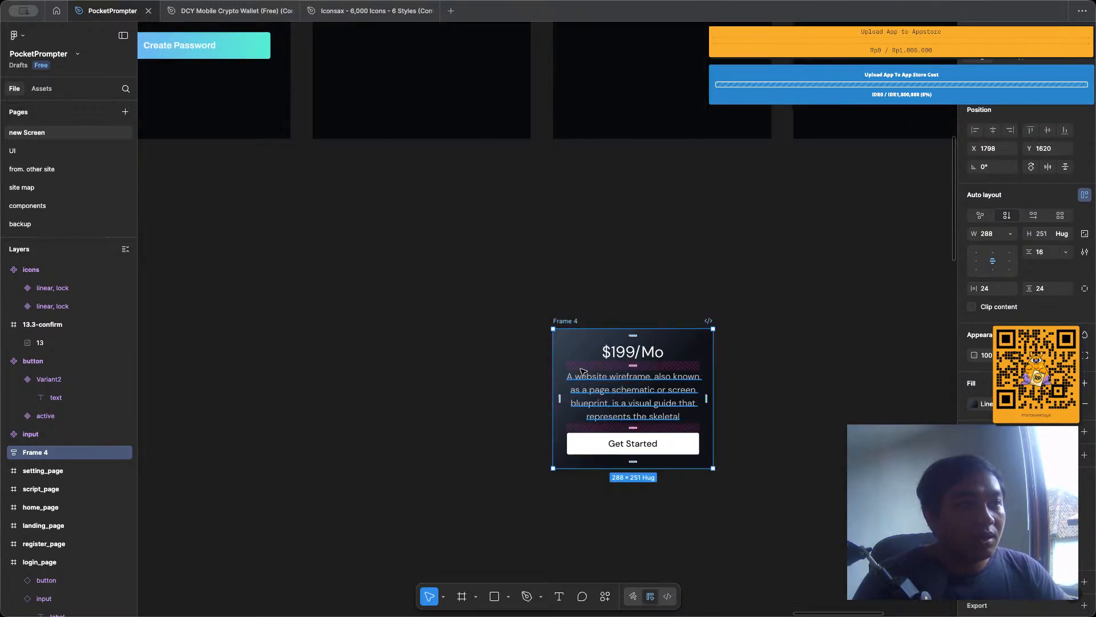
scroll(582, 371, down, 4)
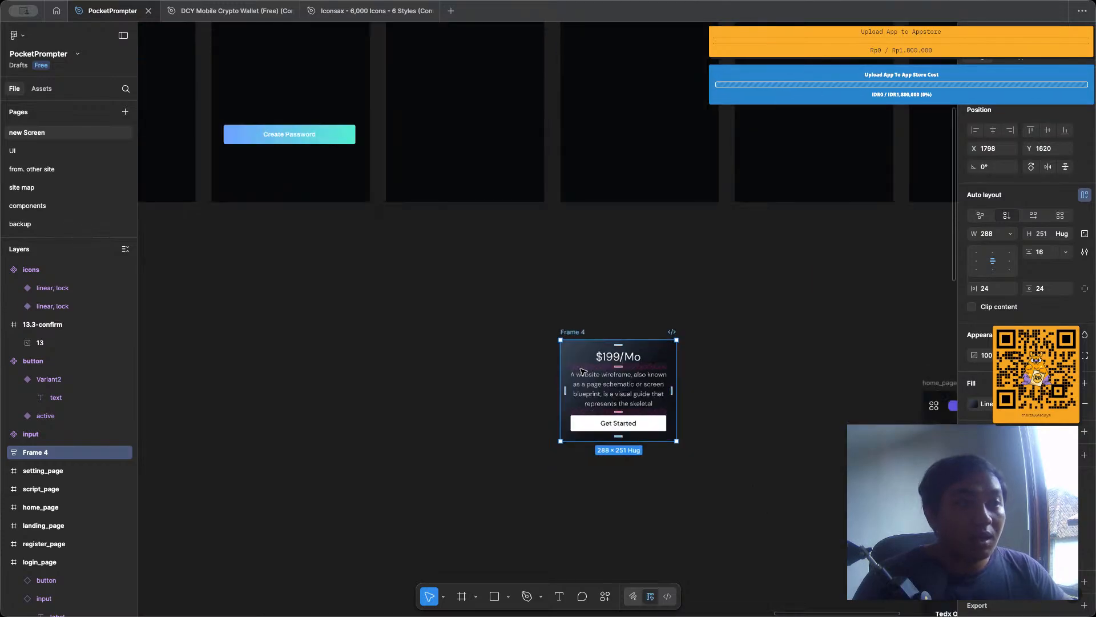
double_click(603, 385)
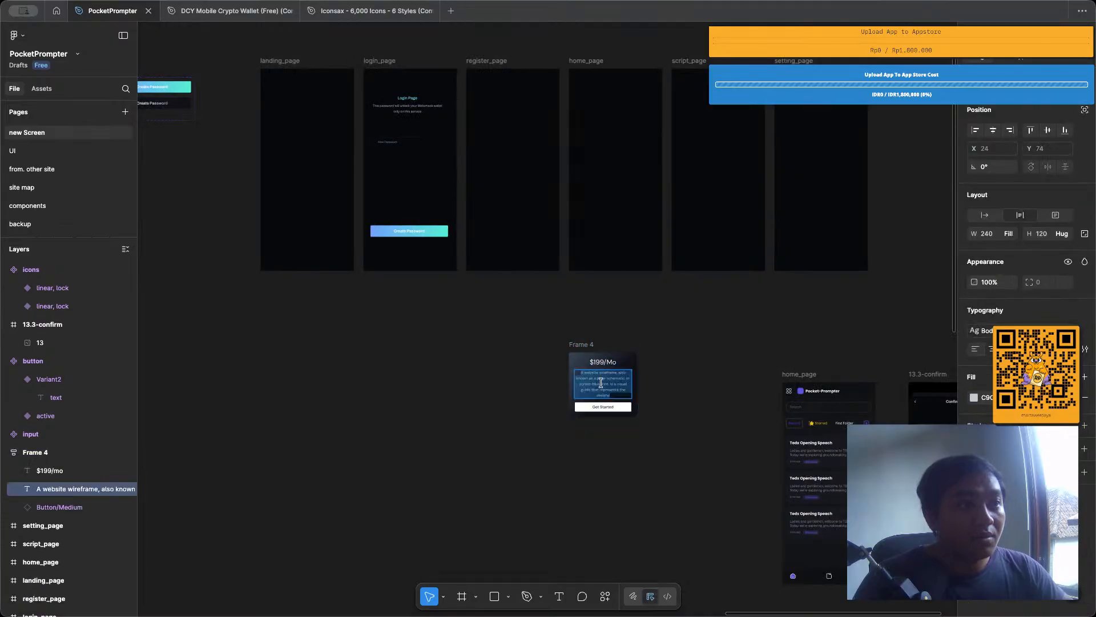
scroll(603, 385, up, 5)
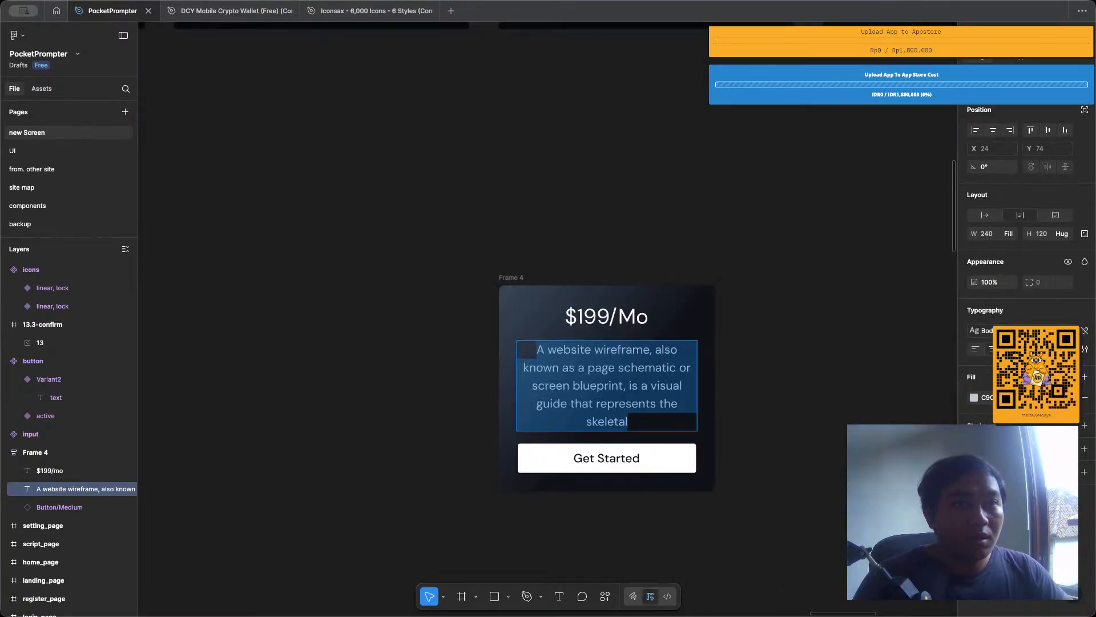
key(Escape)
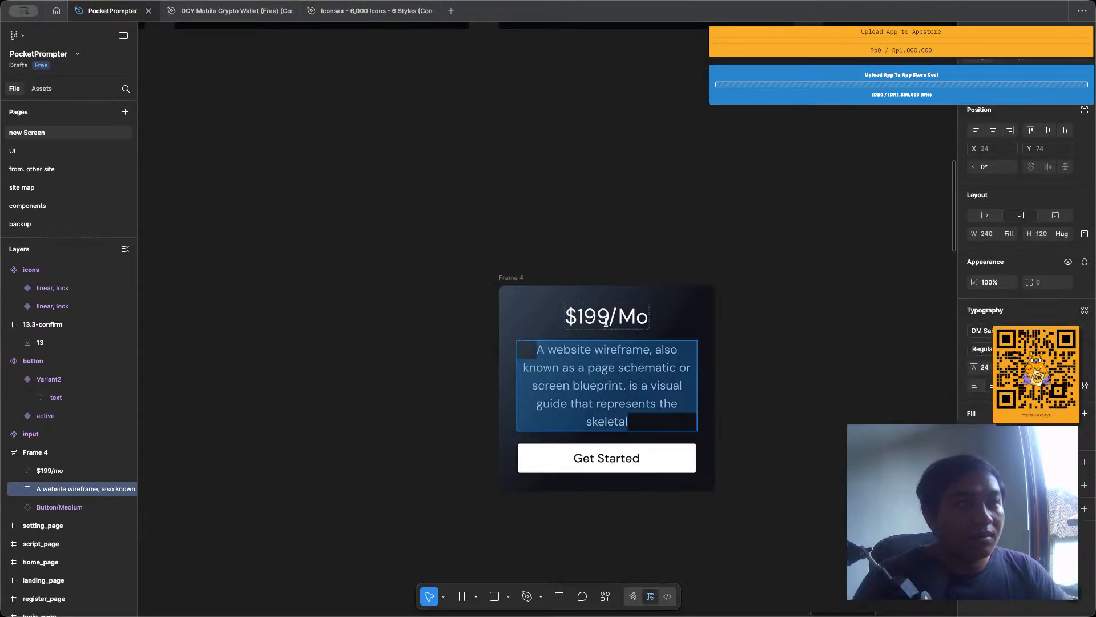
double_click(606, 320)
key(Escape)
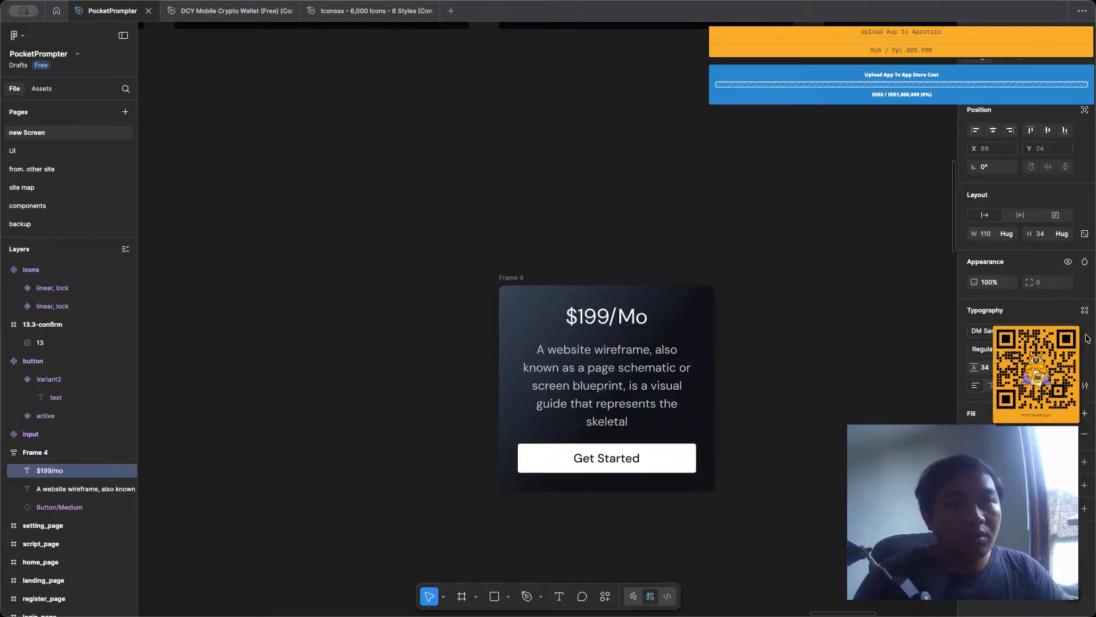
scroll(583, 242, down, 1)
click(581, 348)
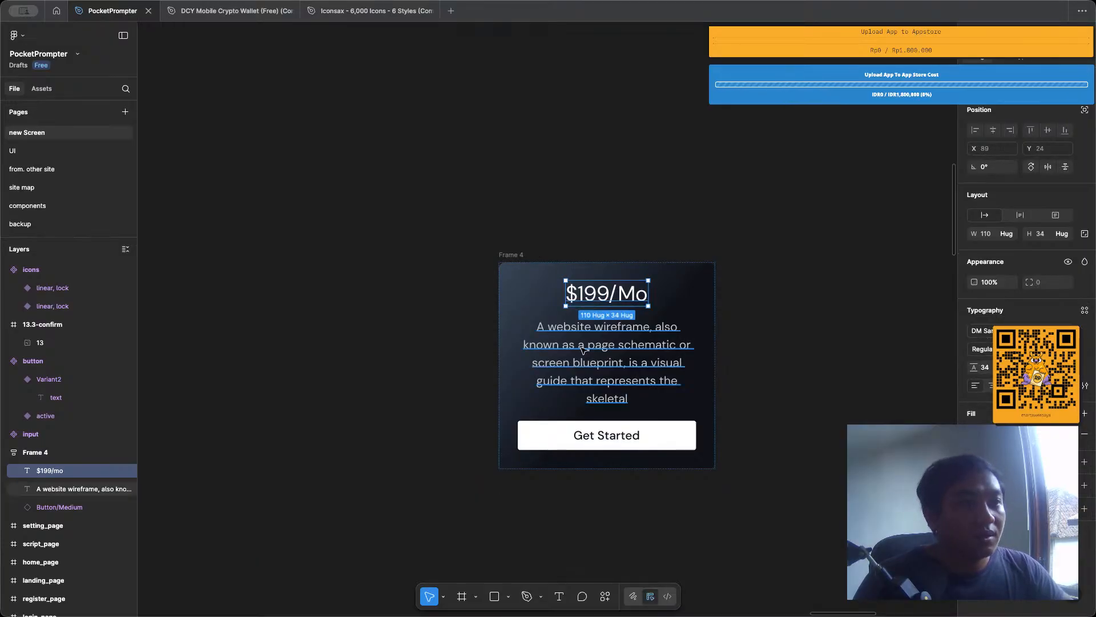
double_click(581, 347)
key(Escape)
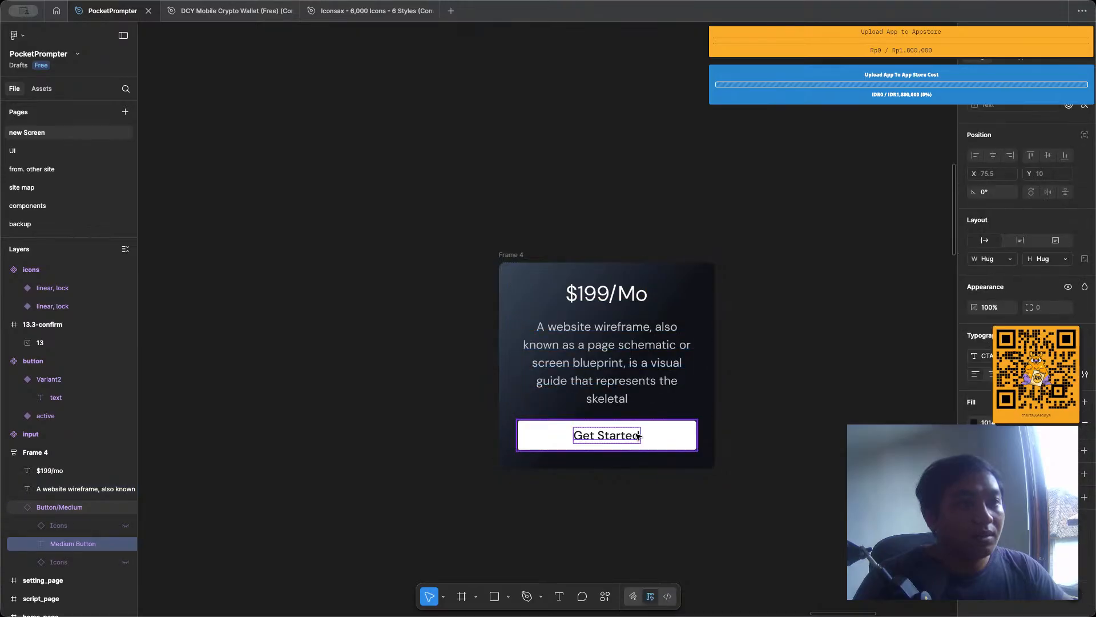
Detach the text style from the Get Started button label in Frame 4 to examine its font.
double_click(638, 435)
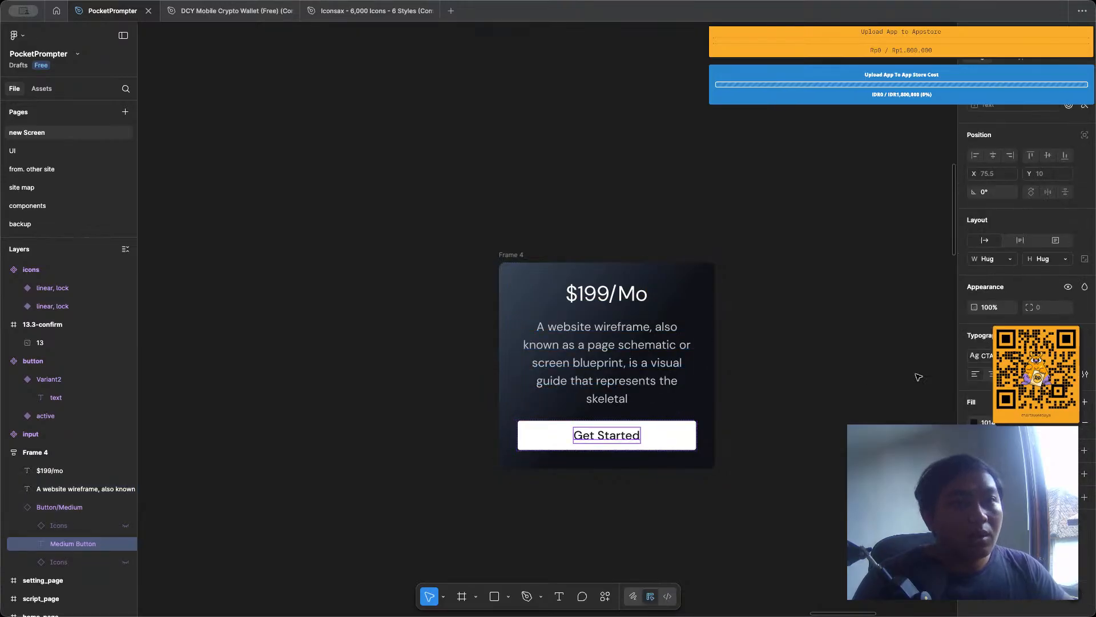
key(ctrl+a)
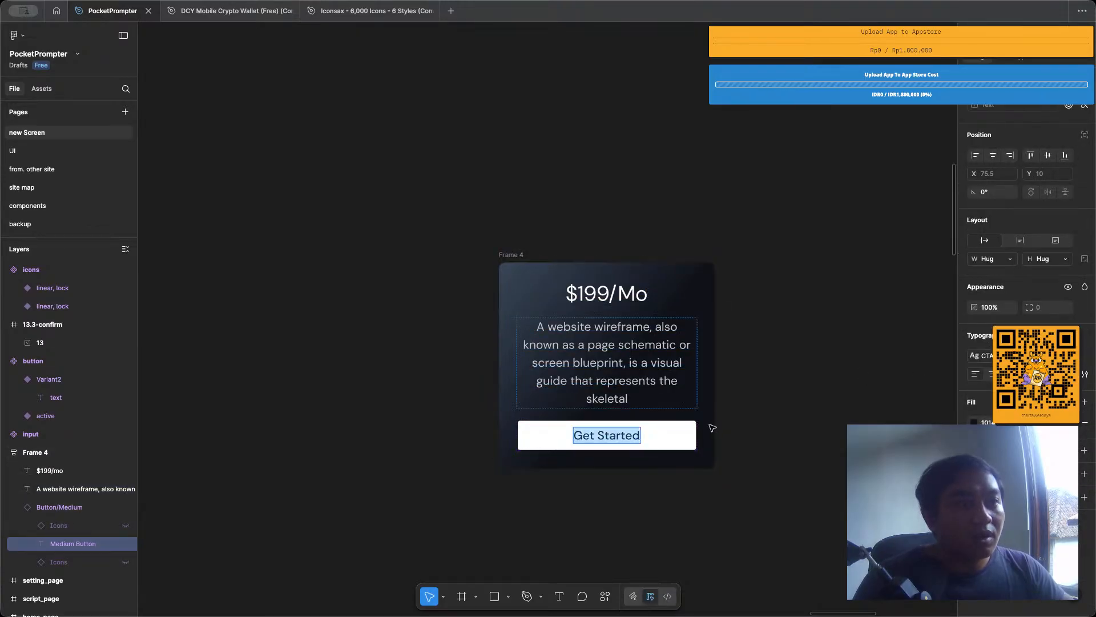
key(Escape)
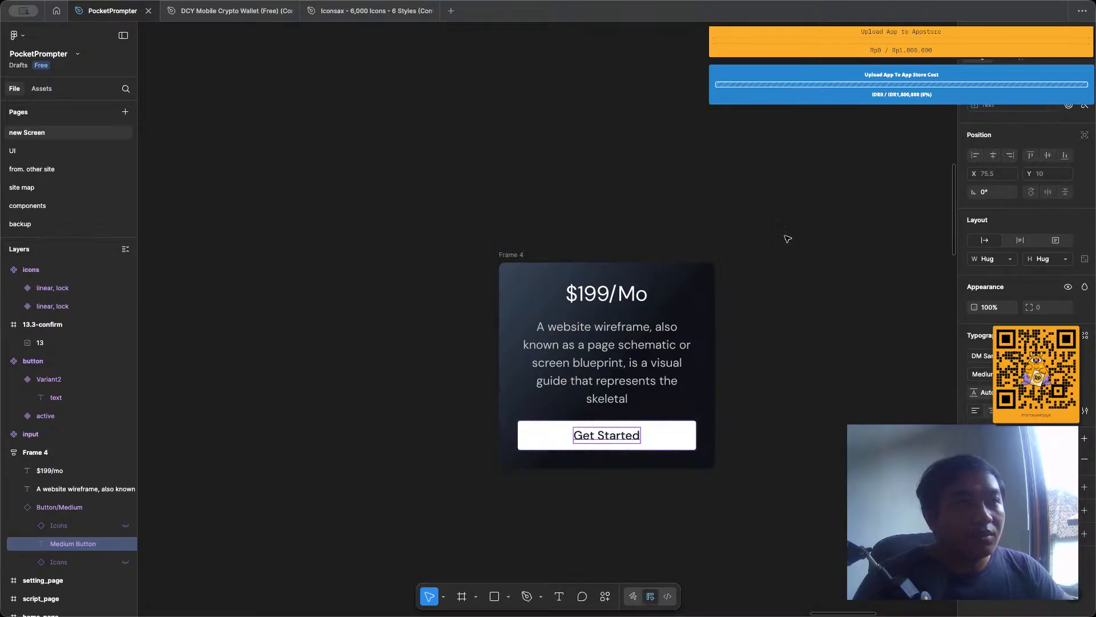
click(594, 232)
Move Frame 4 with the pricing card next to the 13.3-confirm frame, on its right side.
scroll(577, 294, down, 5)
scroll(577, 294, down, 3)
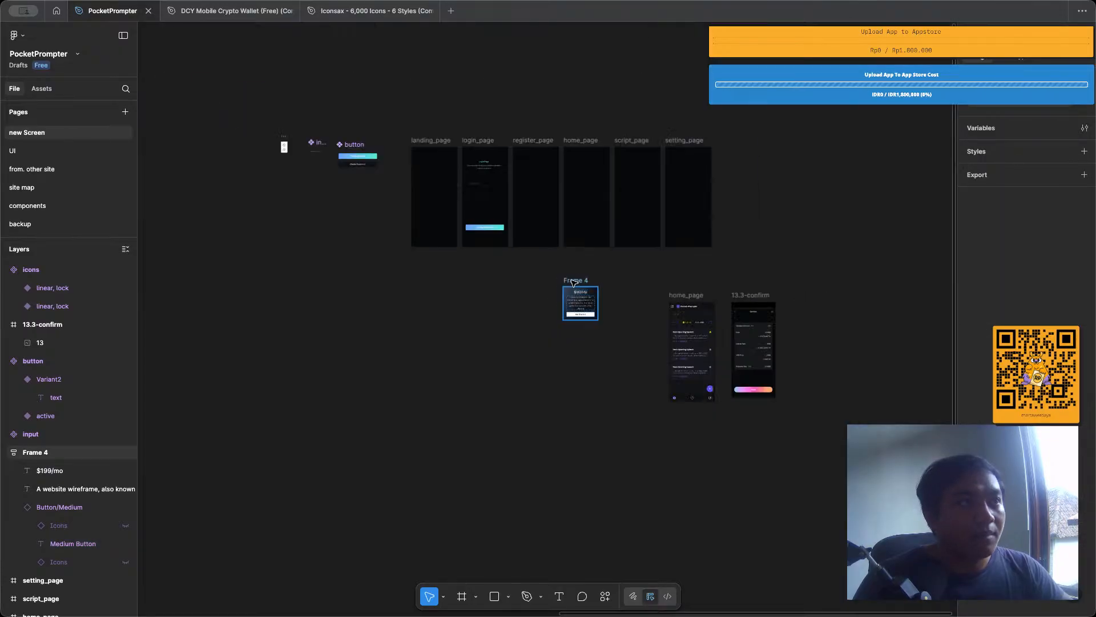
drag(576, 294, 795, 297)
click(783, 275)
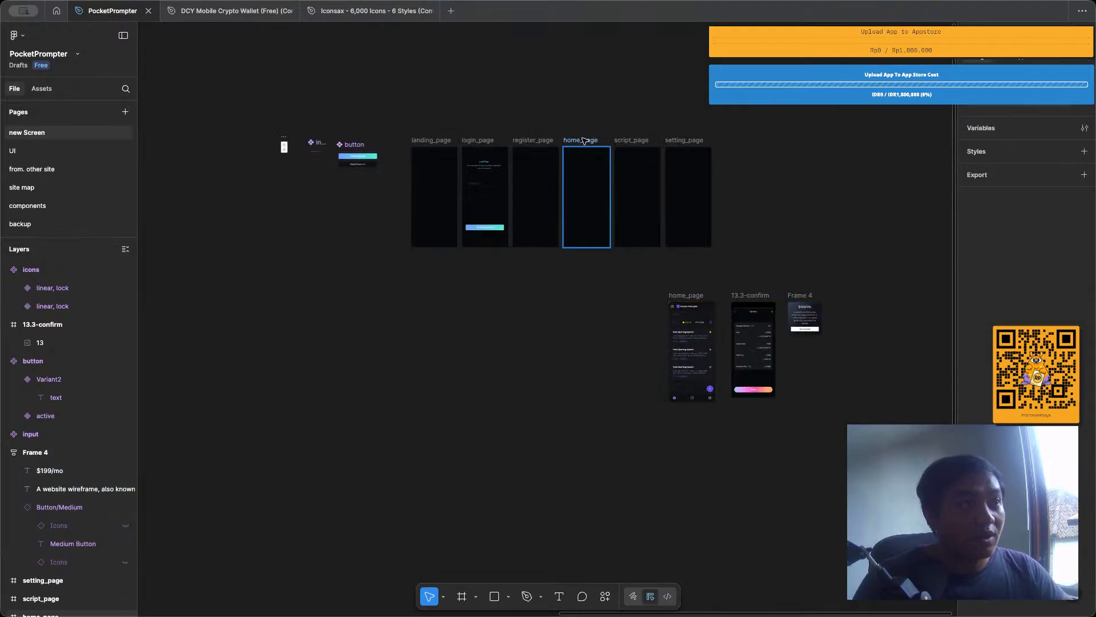
Set the Login Page title on login_page to auto width and detach its text style.
scroll(449, 133, up, 5)
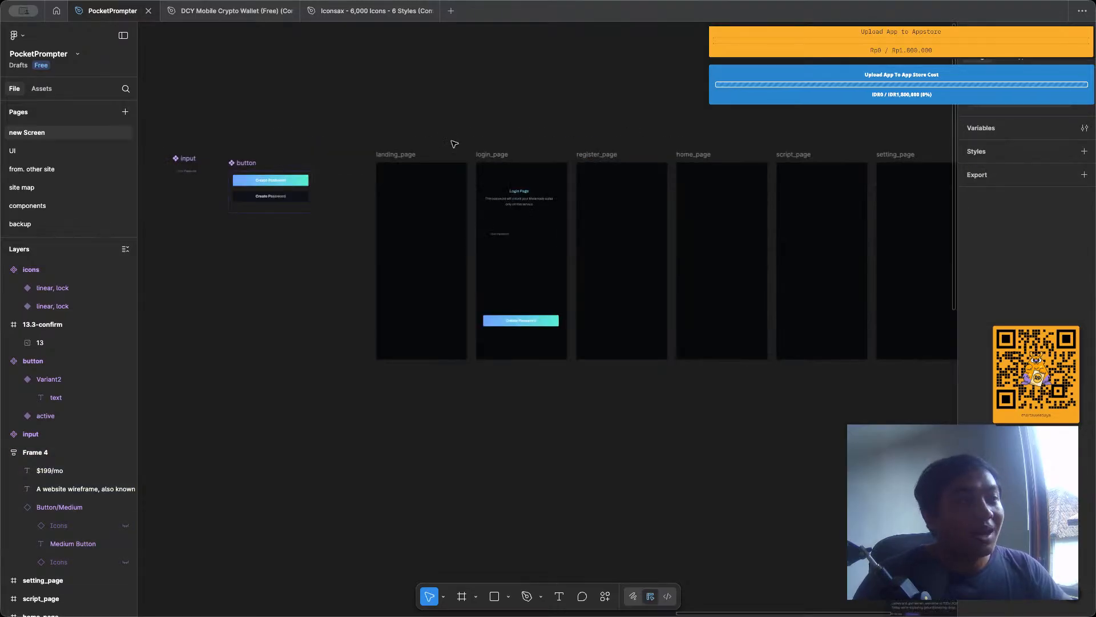
scroll(454, 143, up, 2)
scroll(521, 186, up, 5)
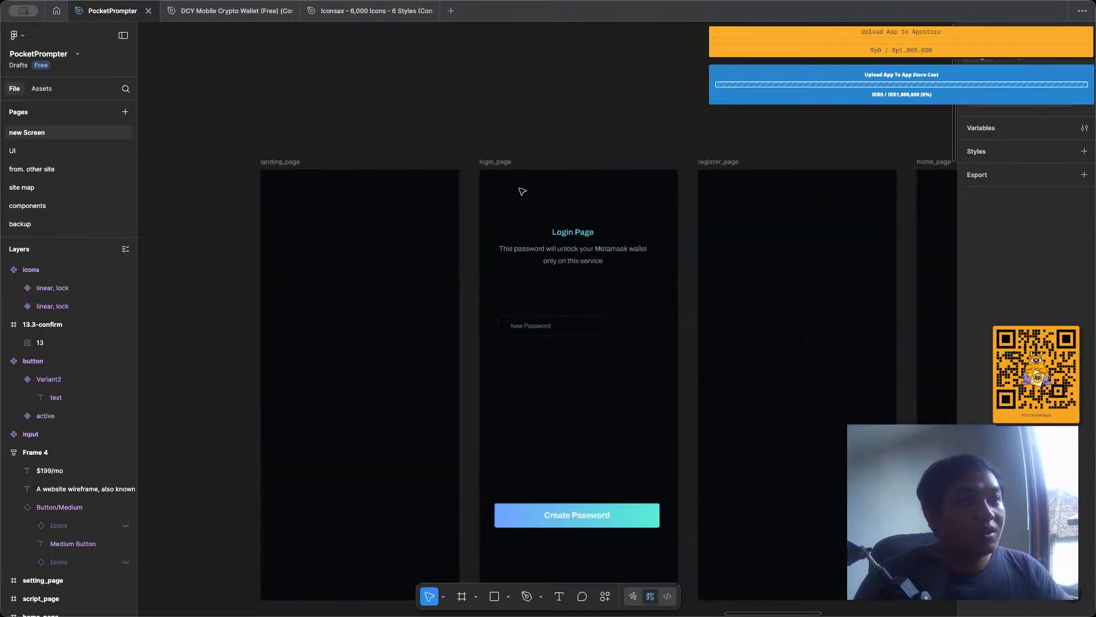
double_click(574, 243)
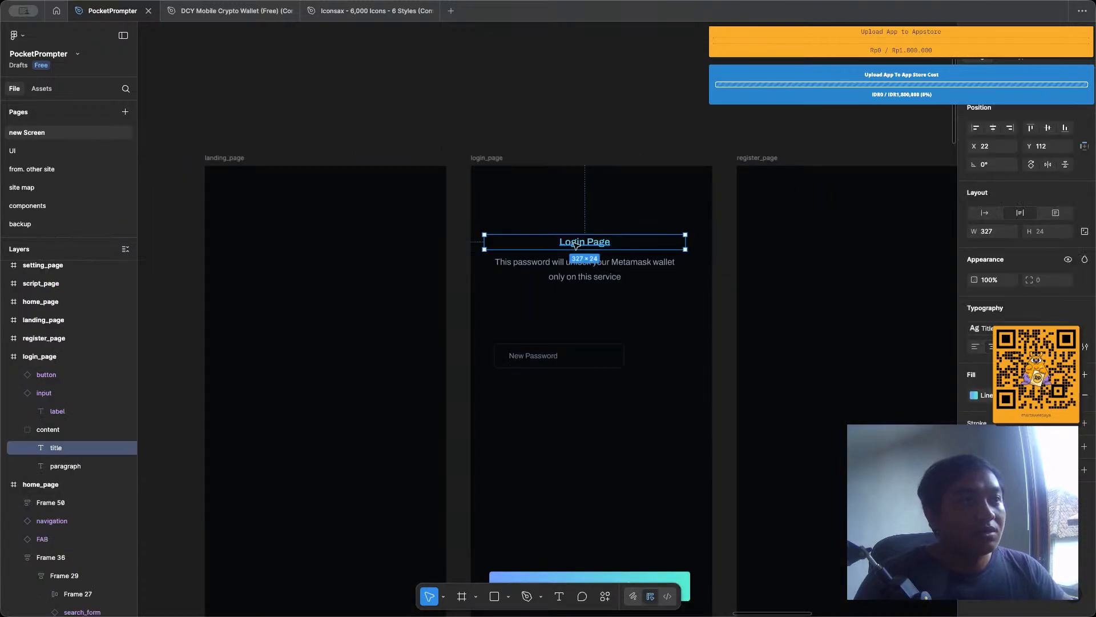
double_click(574, 243)
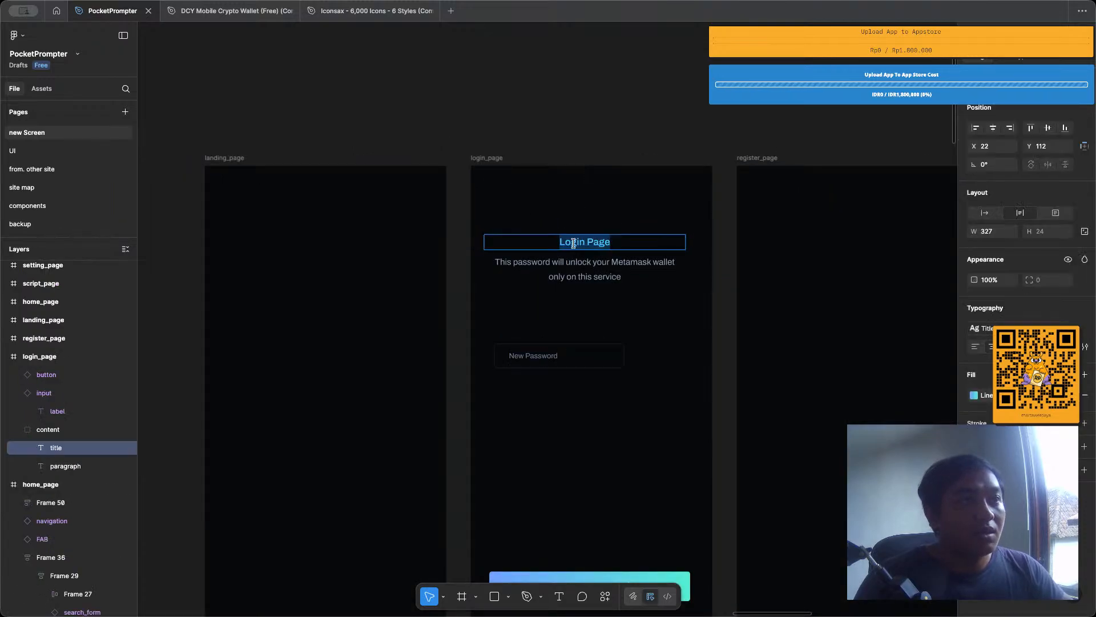
click(991, 216)
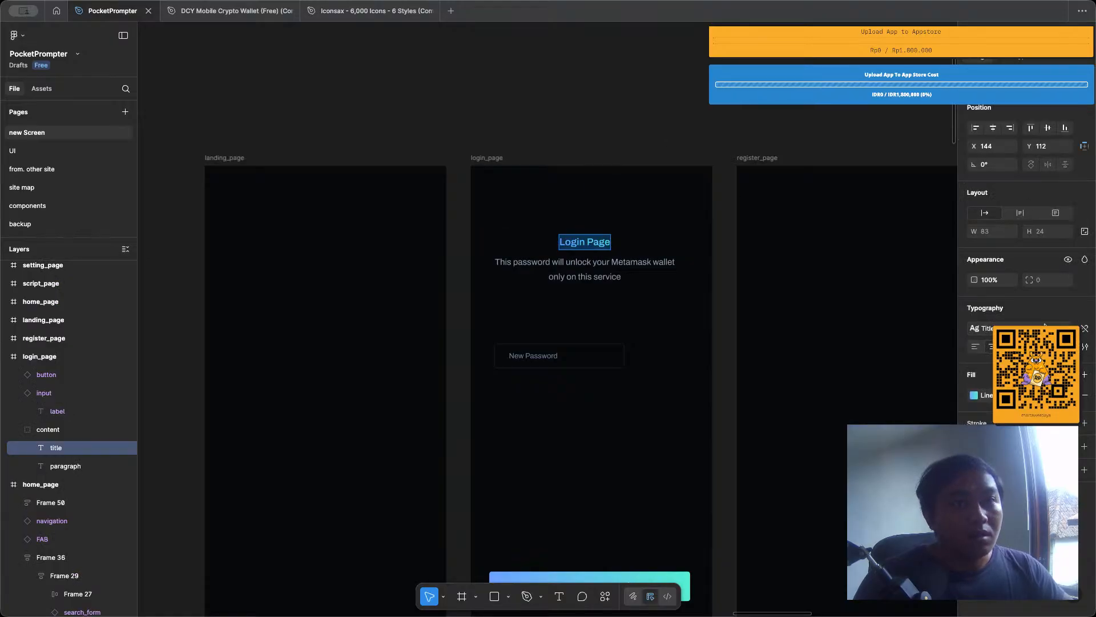
click(1086, 328)
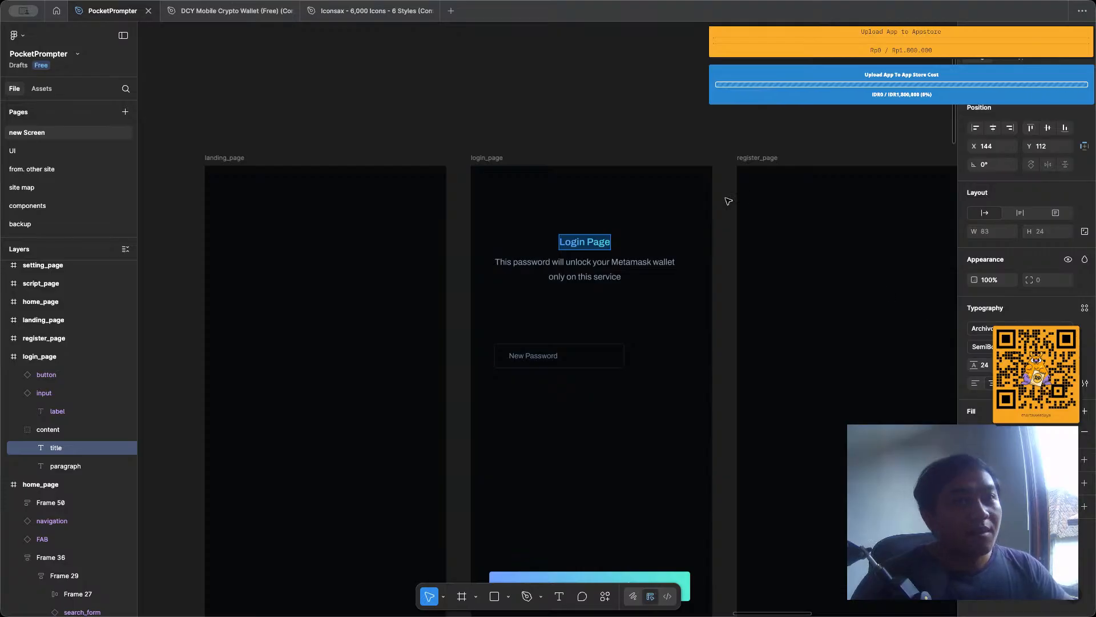
Try Montserrat and Poppins as the font of the Login Page title.
click(990, 330)
text(montse)
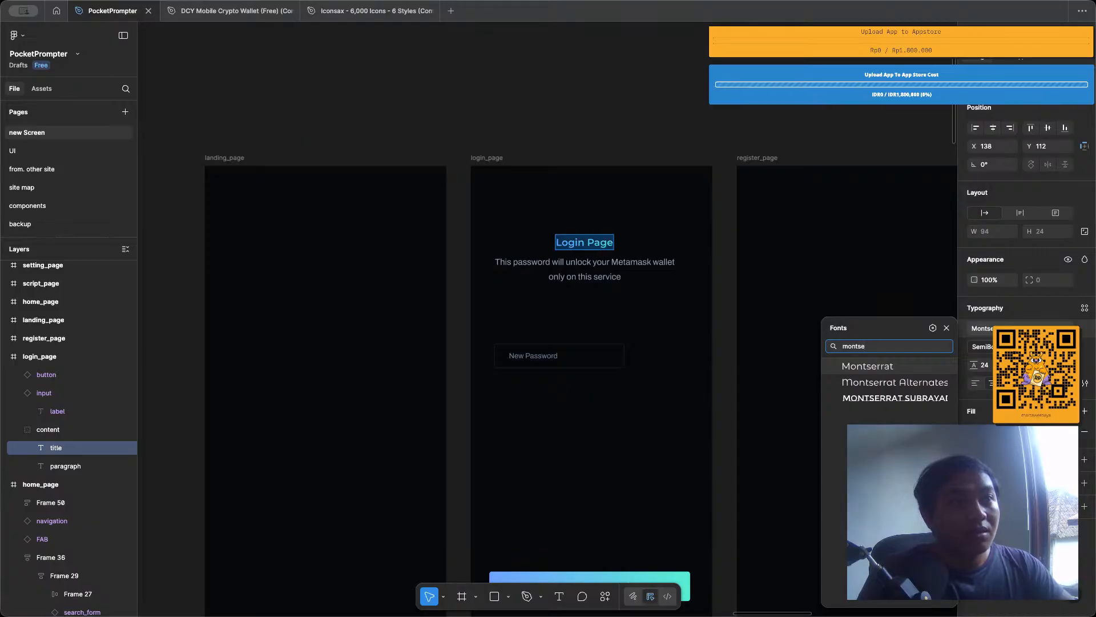
key(BackSpace)
key(BackSpace)
key(BackSpace)
key(BackSpace)
key(BackSpace)
key(BackSpace)
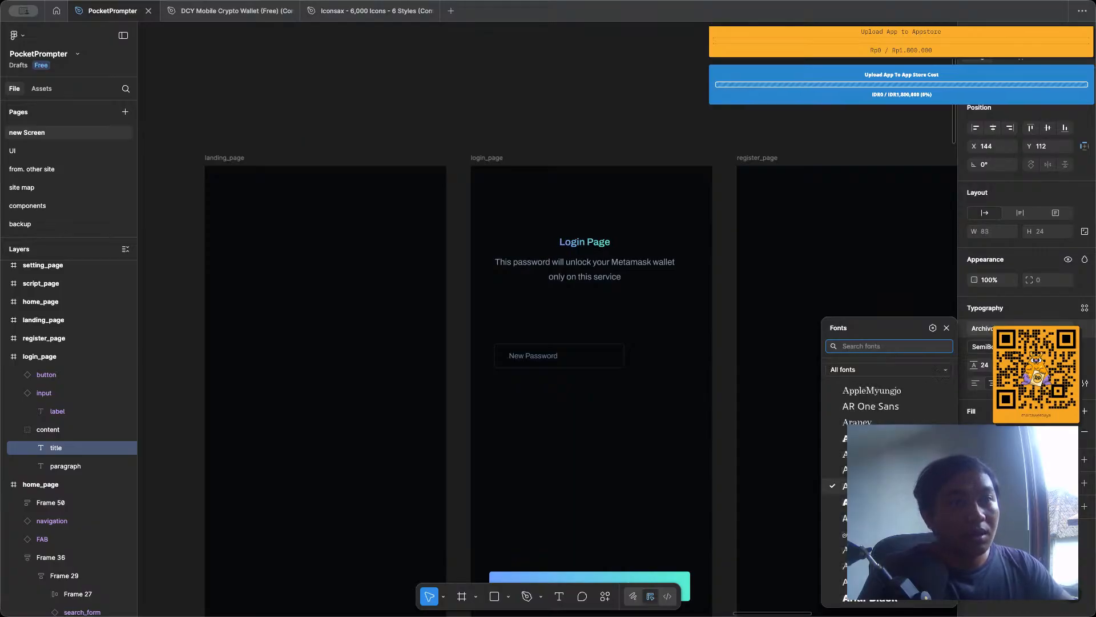
text(popp)
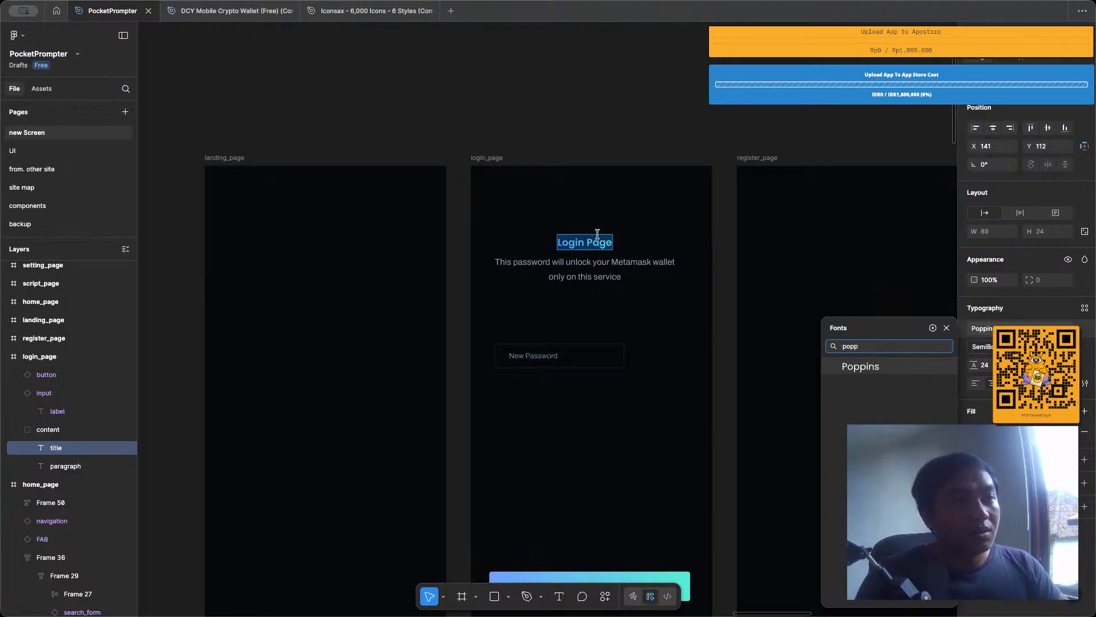
scroll(593, 241, up, 3)
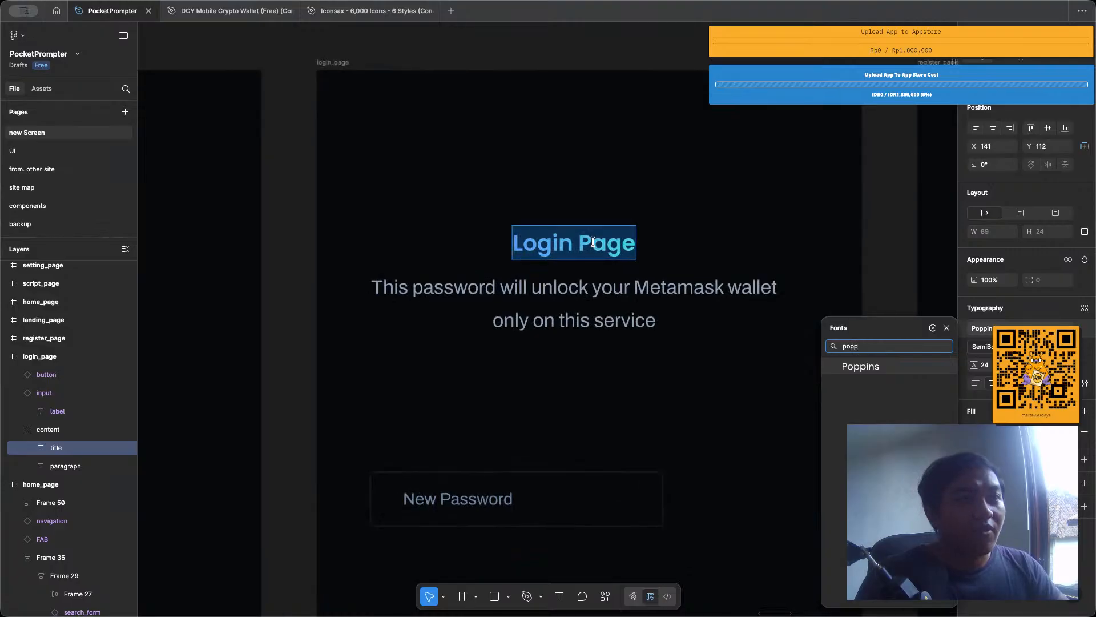
Change the Login Page title's font to Montserrat.
key(BackSpace)
key(BackSpace)
key(BackSpace)
key(BackSpace)
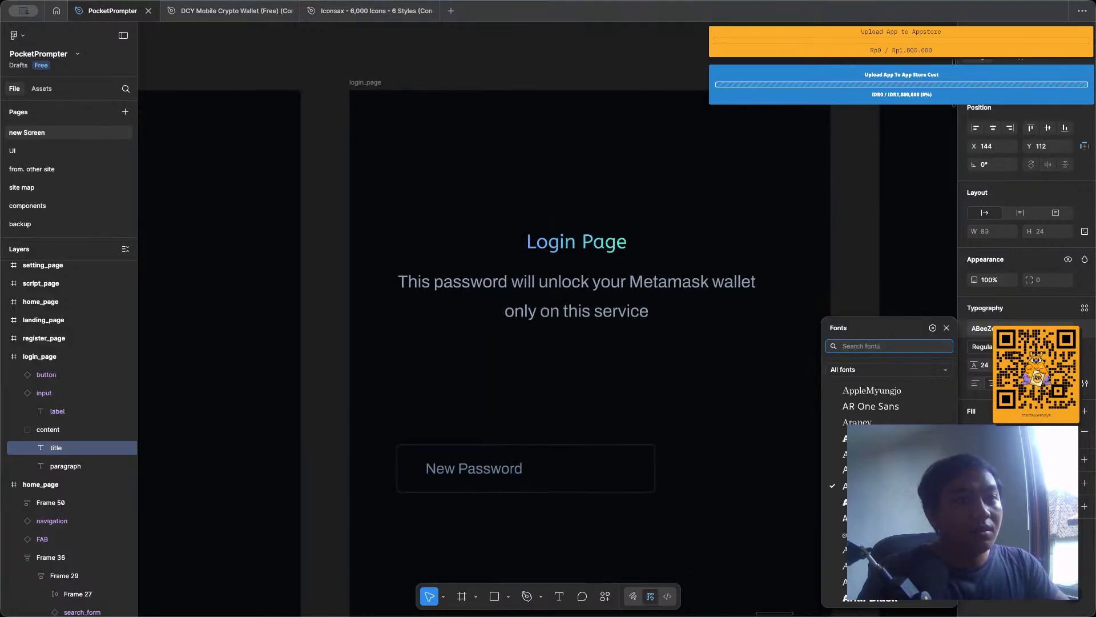
text(montse)
key(Return)
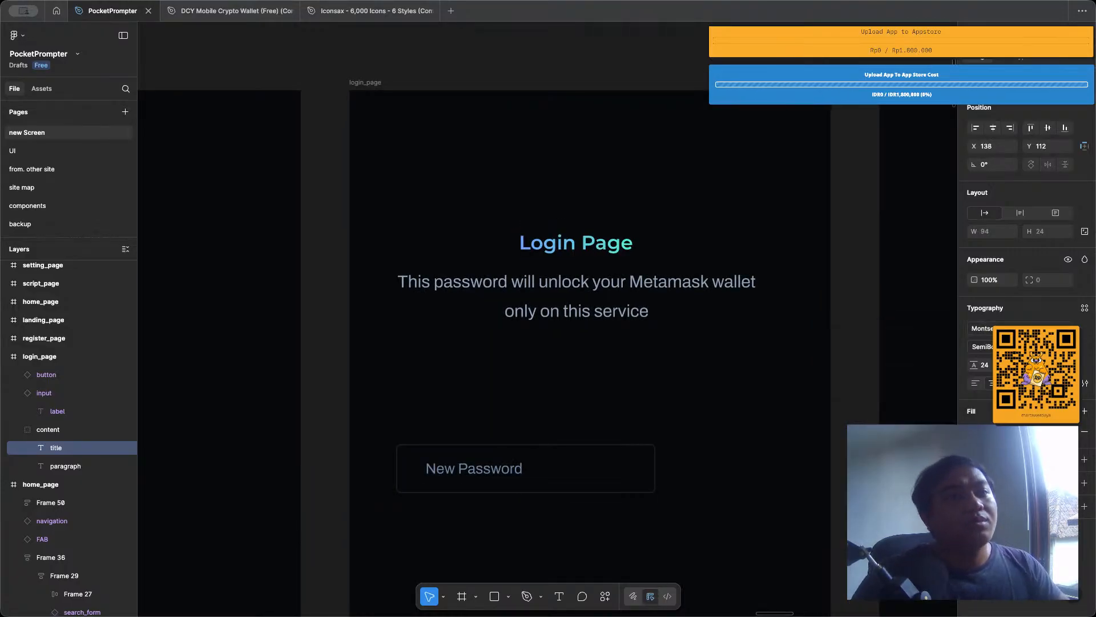
Set the Login Page title's font back to Archivo.
click(1013, 328)
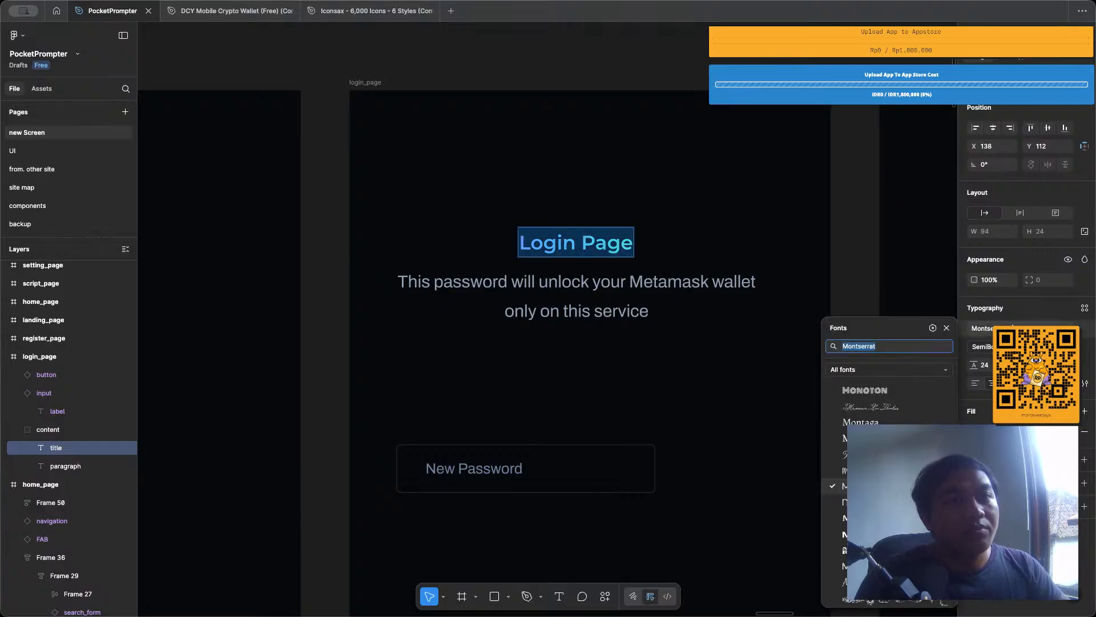
text(archi)
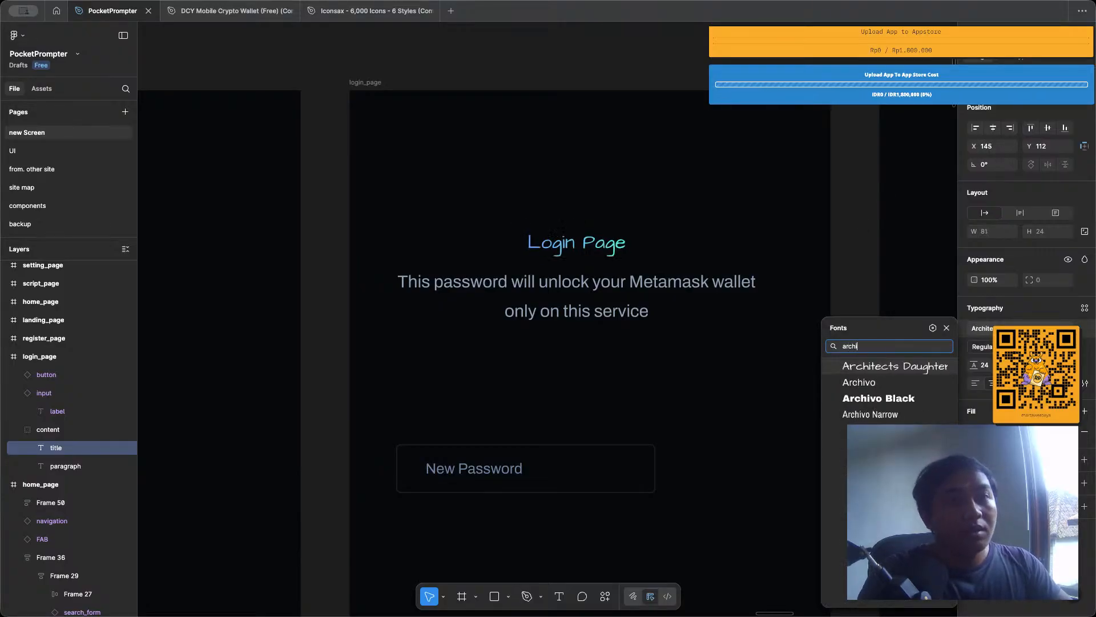
key(Down)
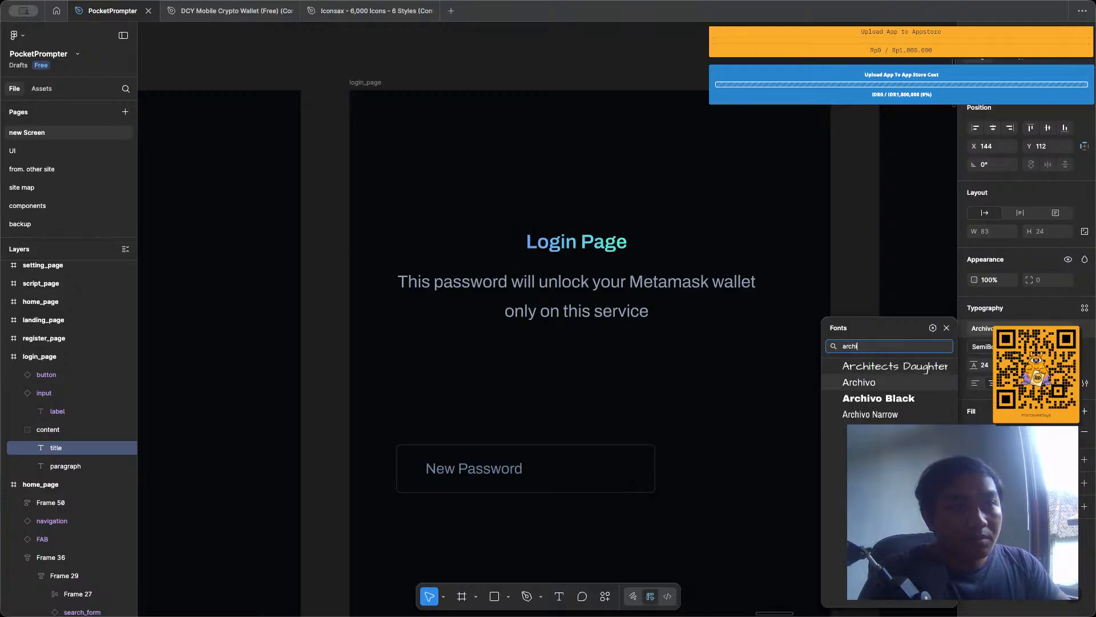
key(Return)
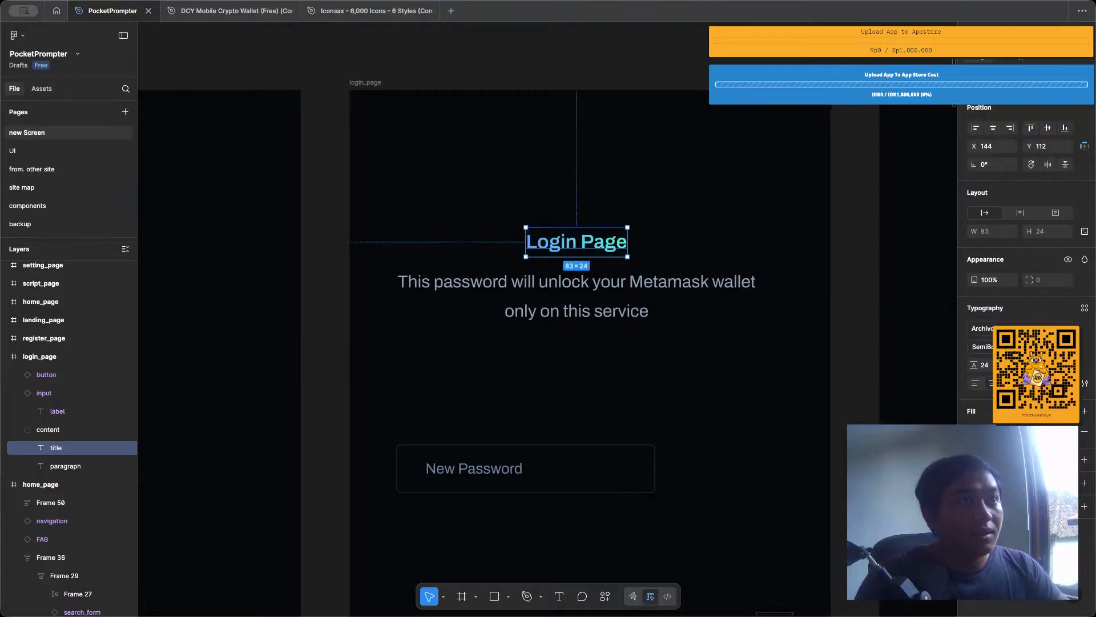
click(617, 60)
Increase the font size of the Login Page title on login_page.
scroll(599, 153, down, 3)
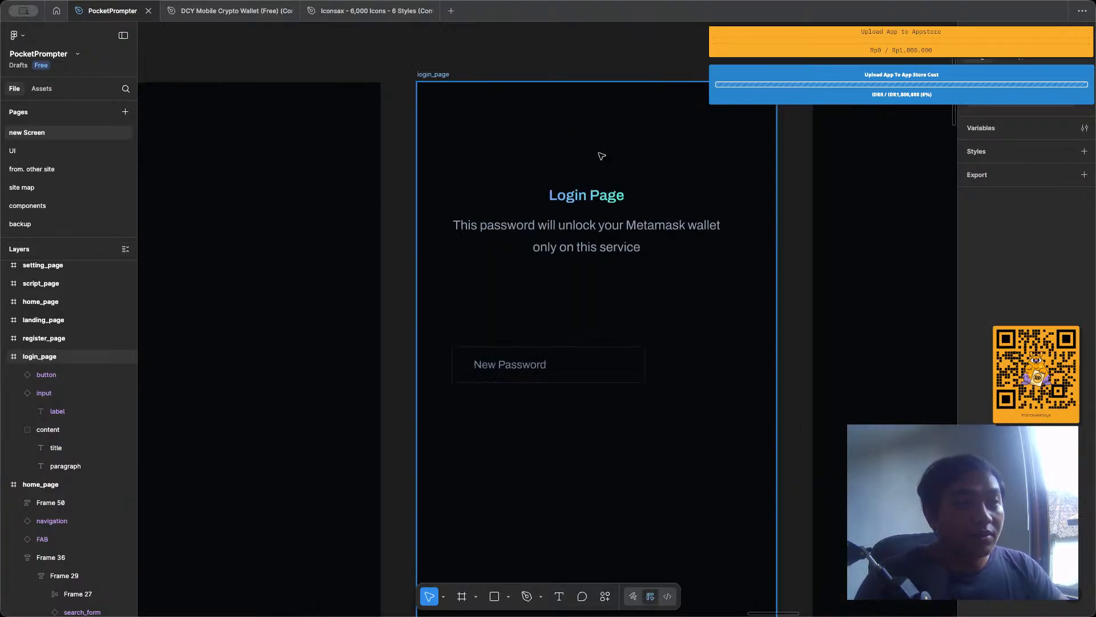
scroll(593, 152, up, 1)
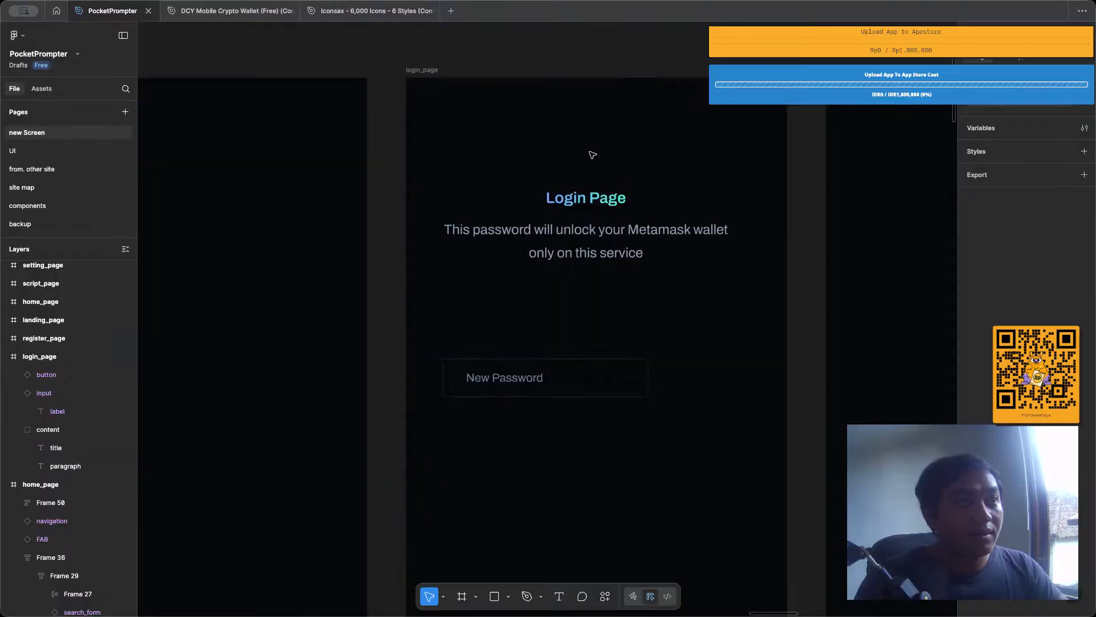
click(572, 267)
click(592, 212)
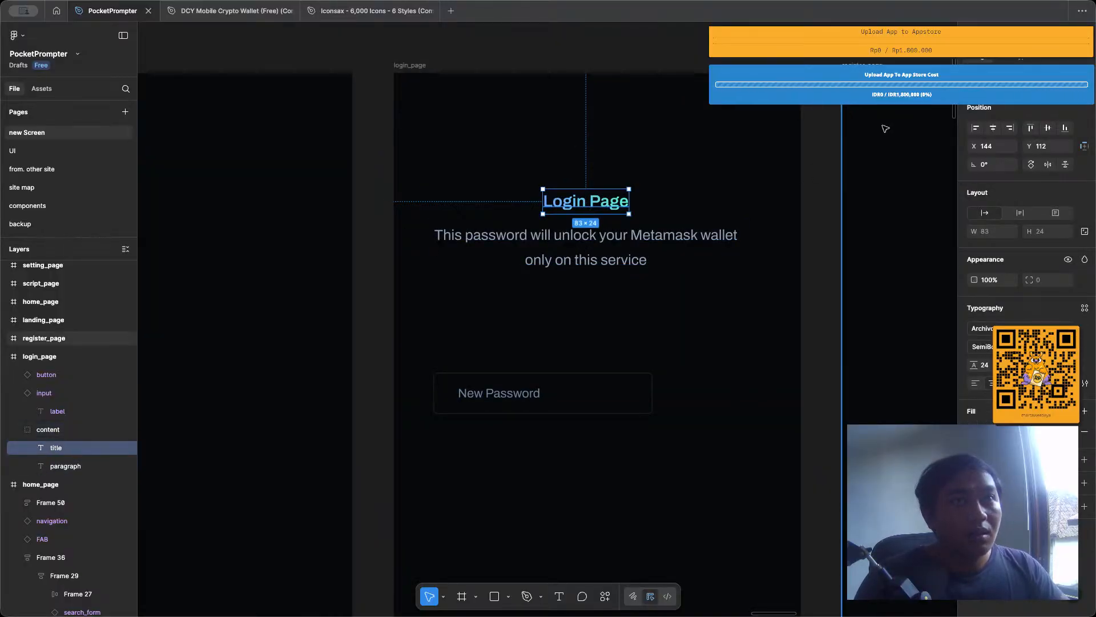
click(793, 114)
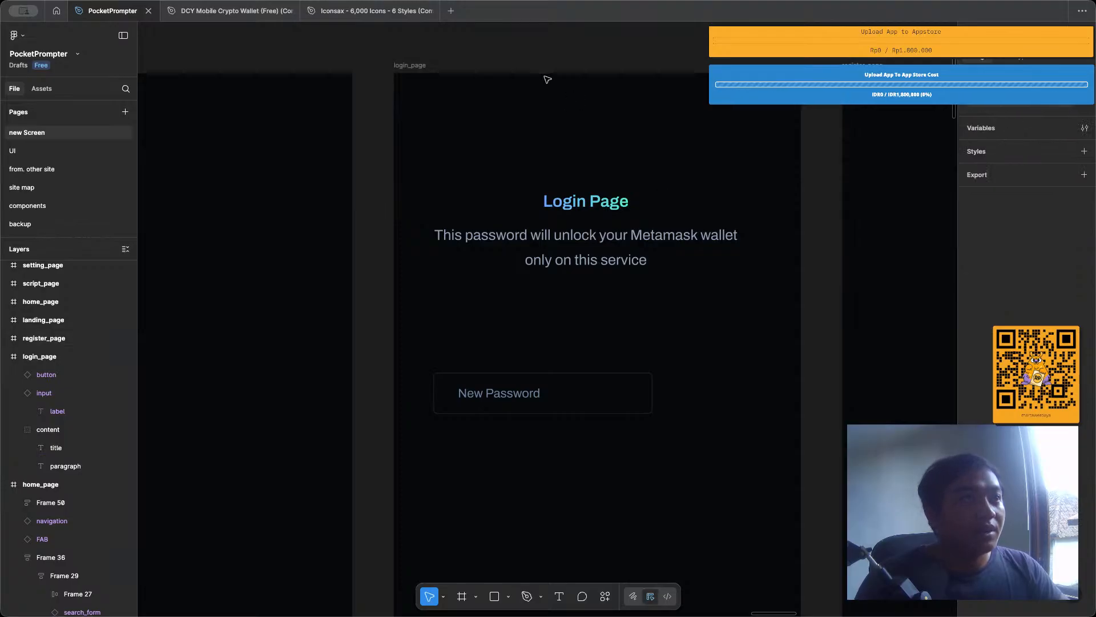
click(575, 204)
click(575, 205)
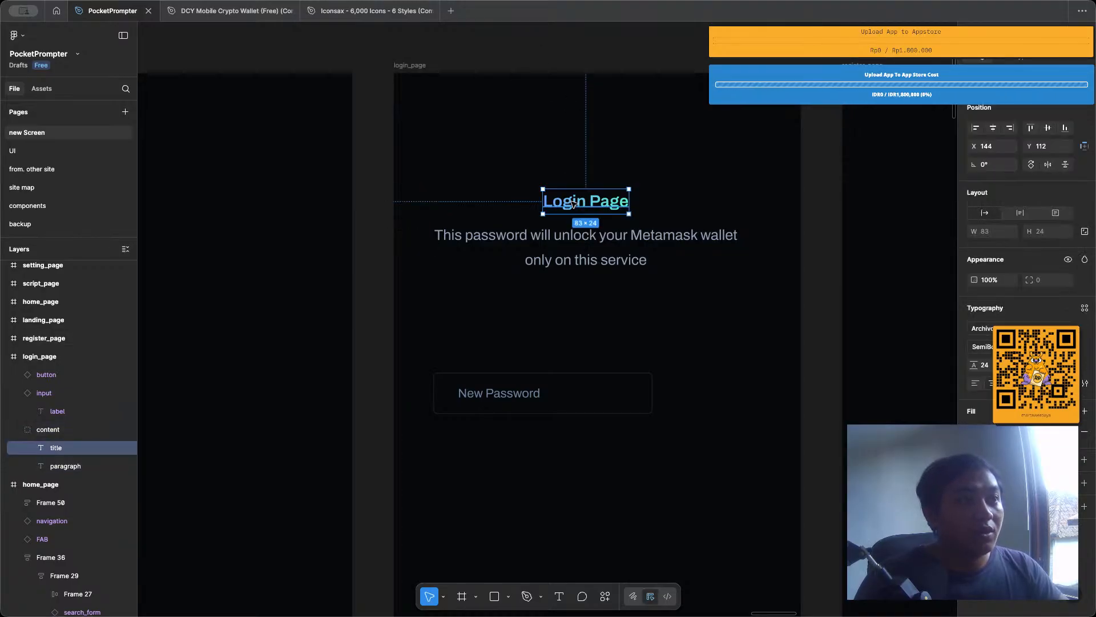
key(Return)
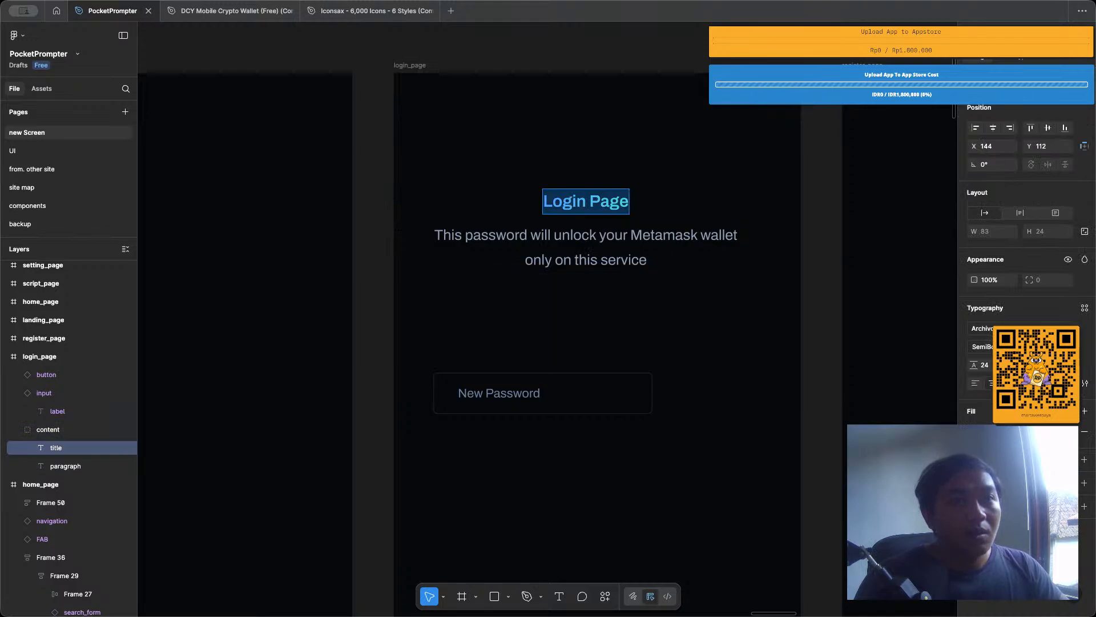
key(Escape)
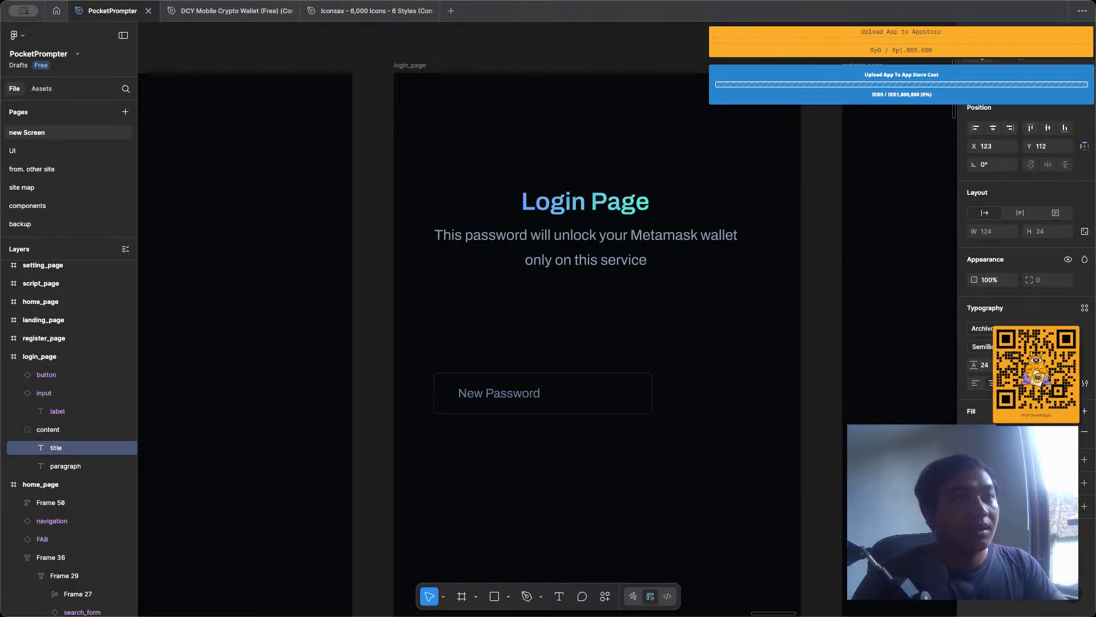
click(551, 231)
key(Return)
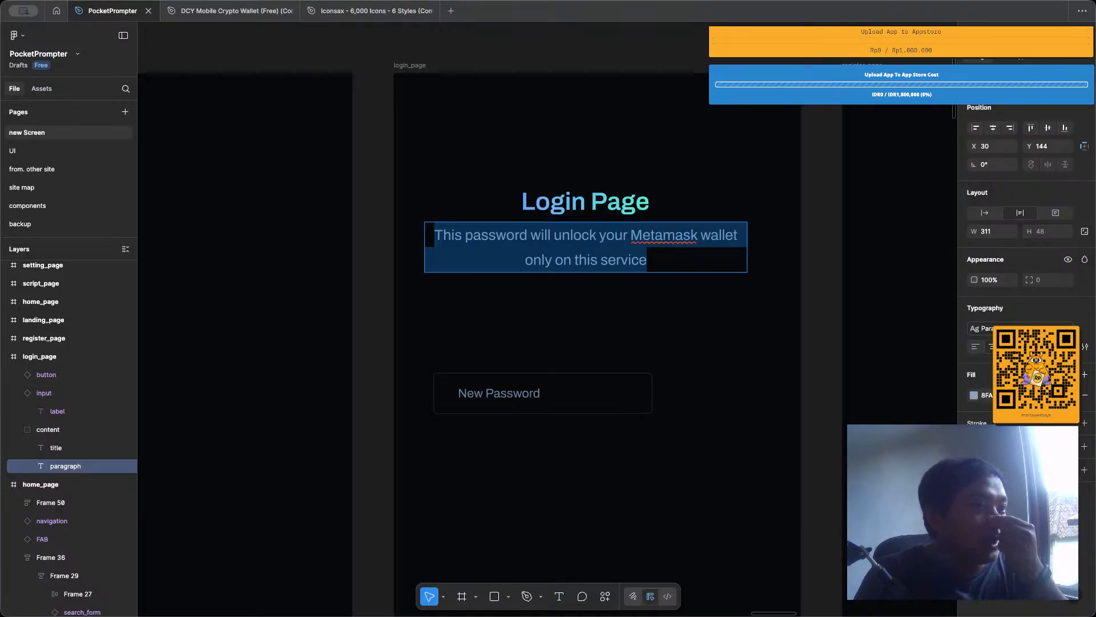
key(Escape)
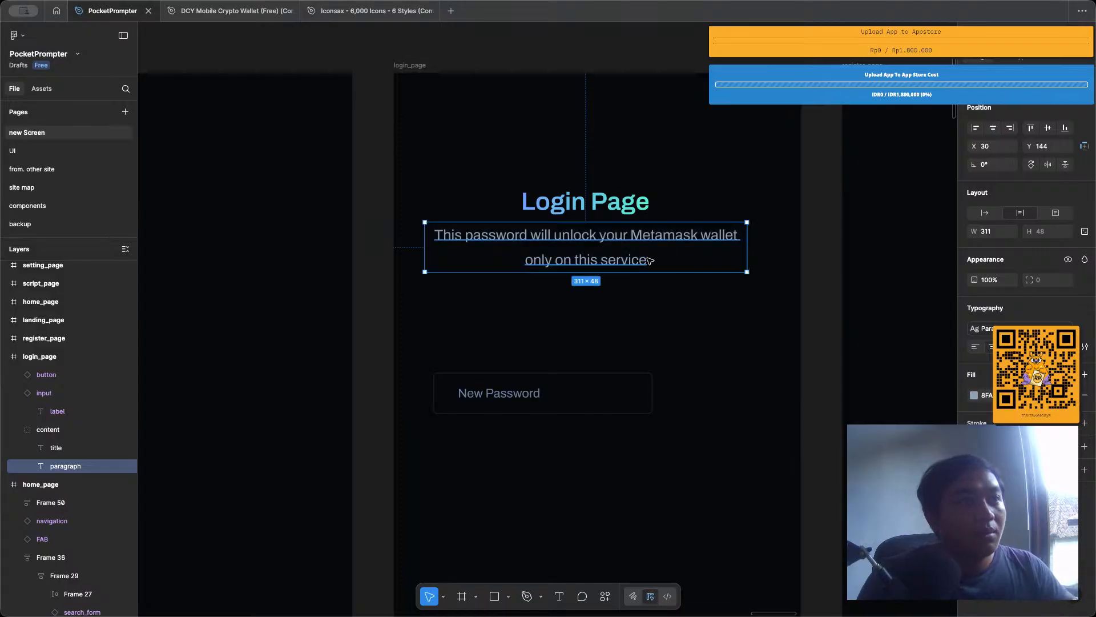
double_click(645, 257)
key(Escape)
key(Escape)
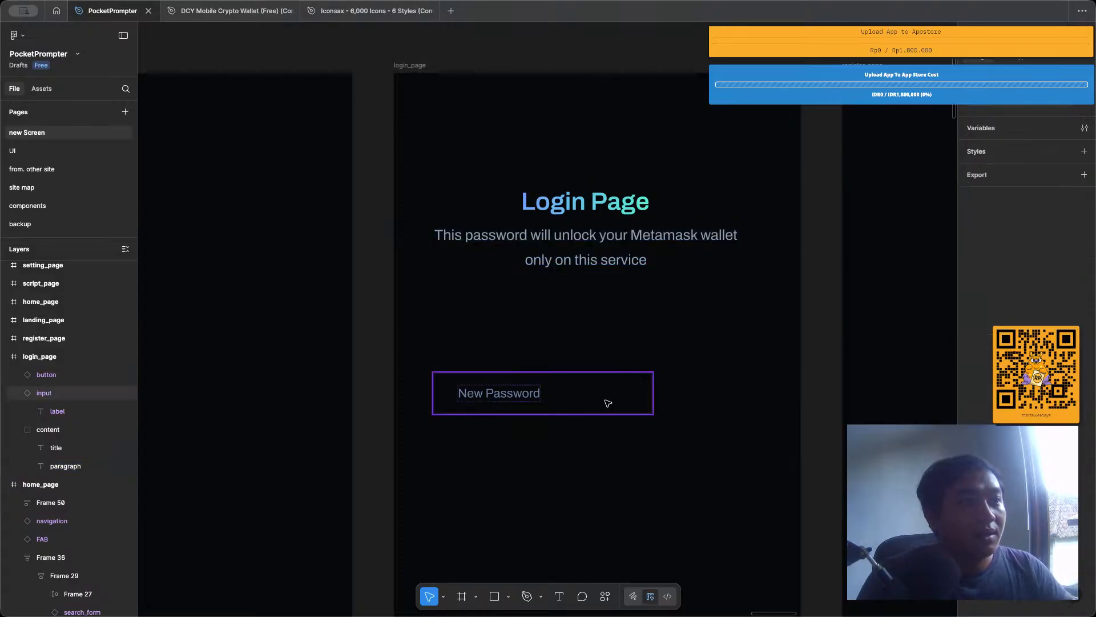
Move the New Password input on login_page up closer to the paragraph, to about X 35, Y 243.
click(607, 403)
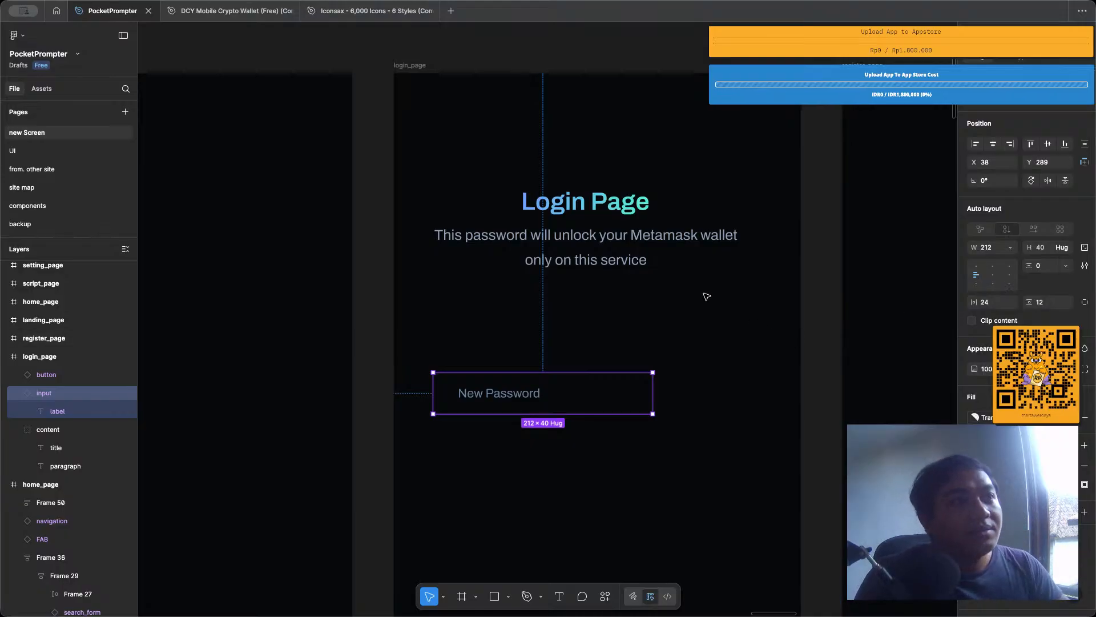
click(679, 300)
scroll(649, 350, down, 1)
click(629, 350)
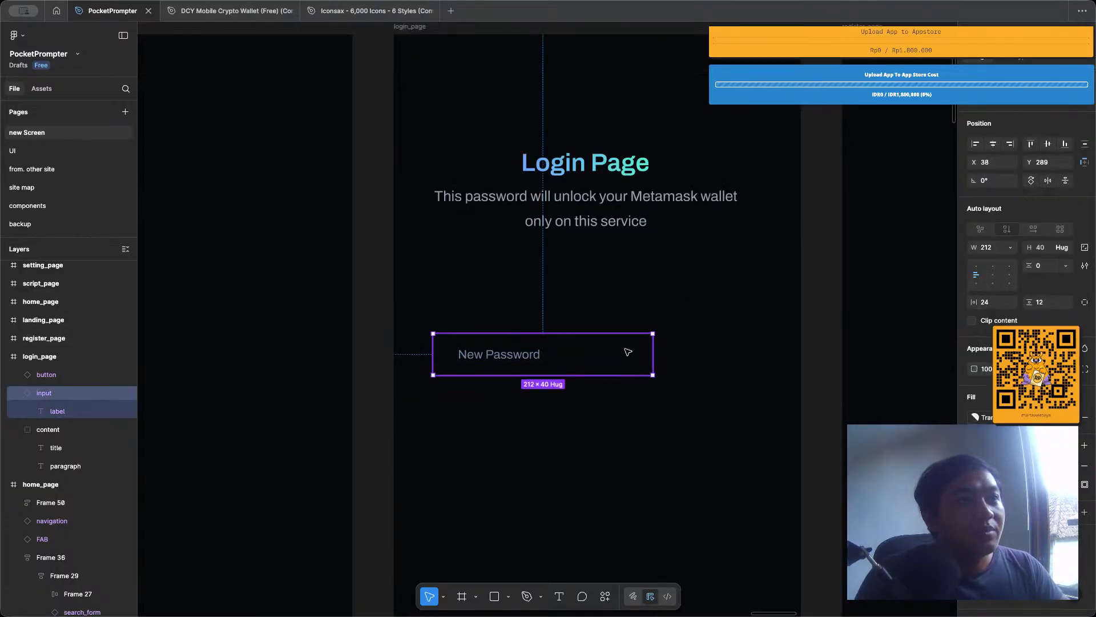
scroll(651, 291, up, 1)
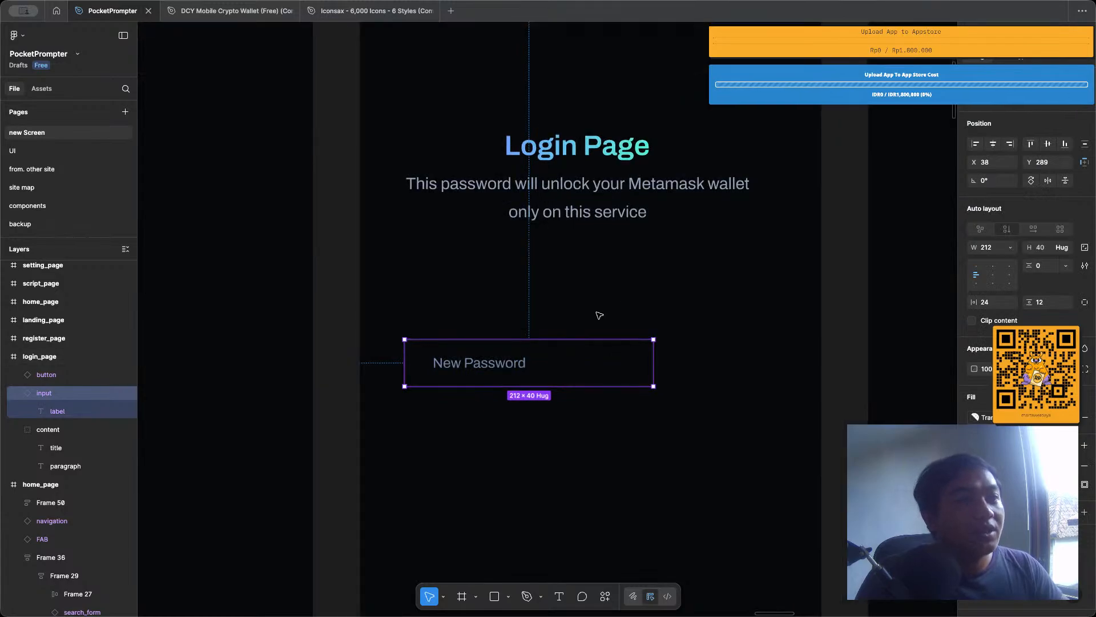
drag(583, 350, 576, 317)
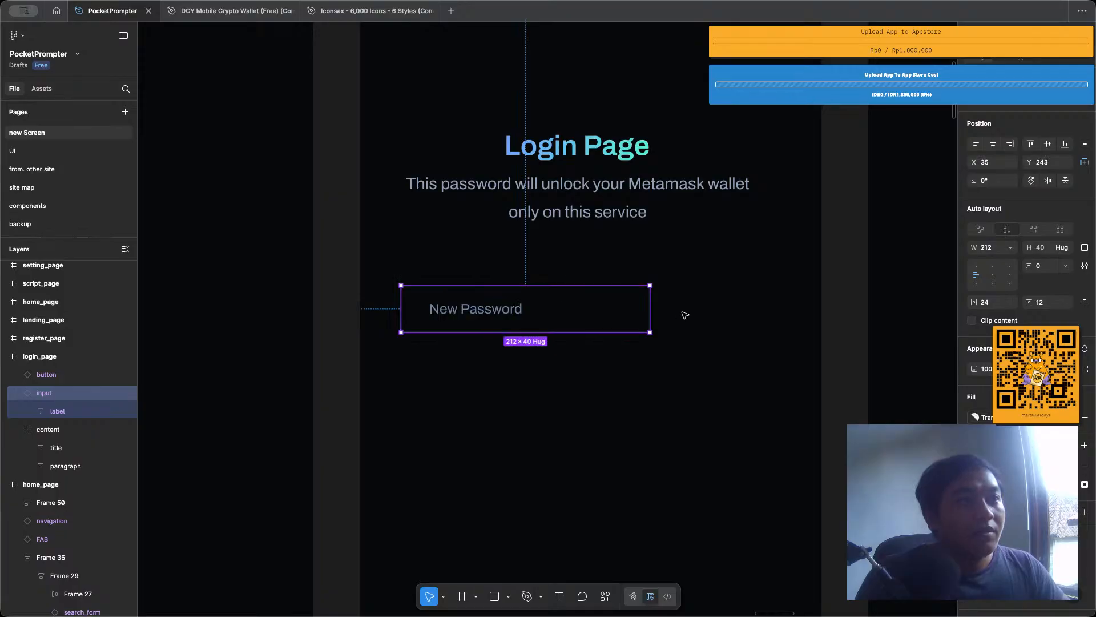
Widen the New Password input on login_page to 320.
drag(650, 300, 776, 312)
click(692, 274)
scroll(669, 341, down, 5)
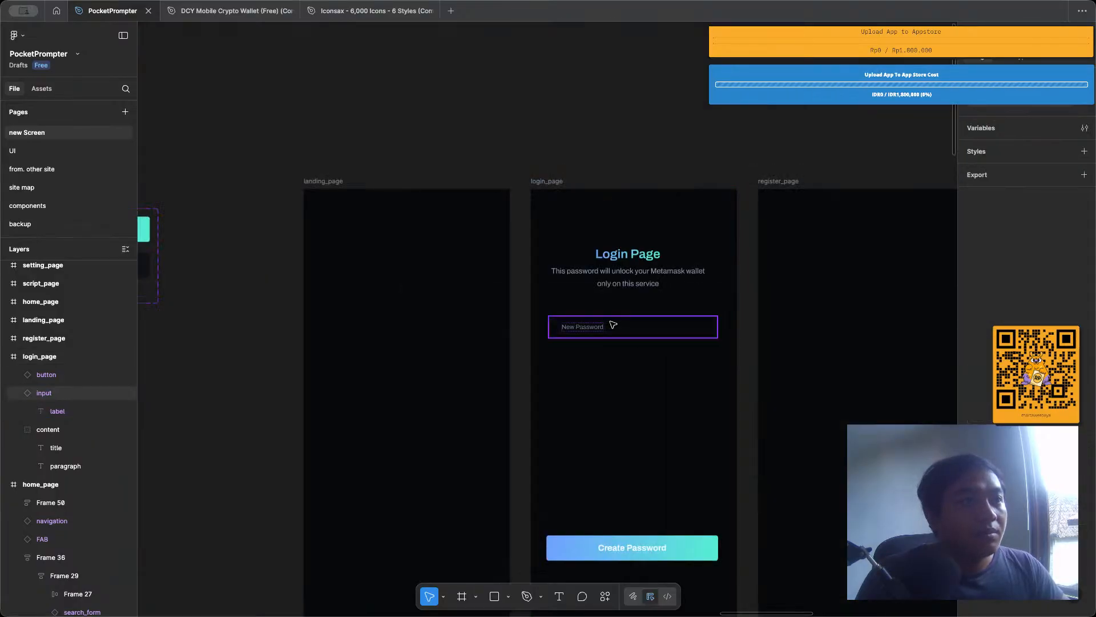
scroll(613, 323, up, 3)
click(611, 344)
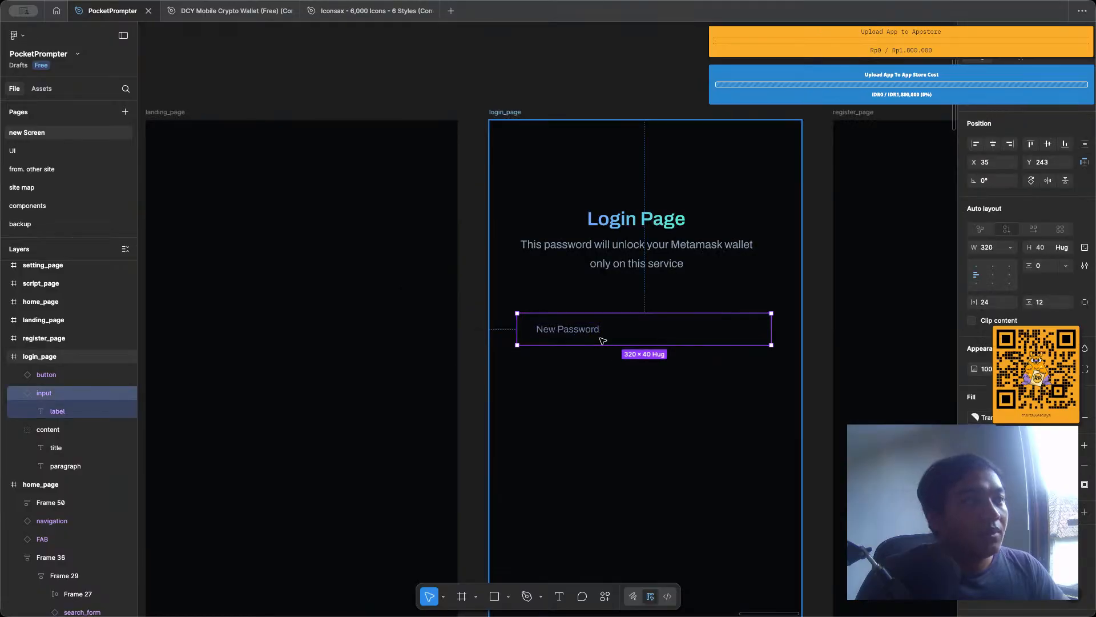
scroll(605, 345, up, 2)
scroll(600, 344, up, 1)
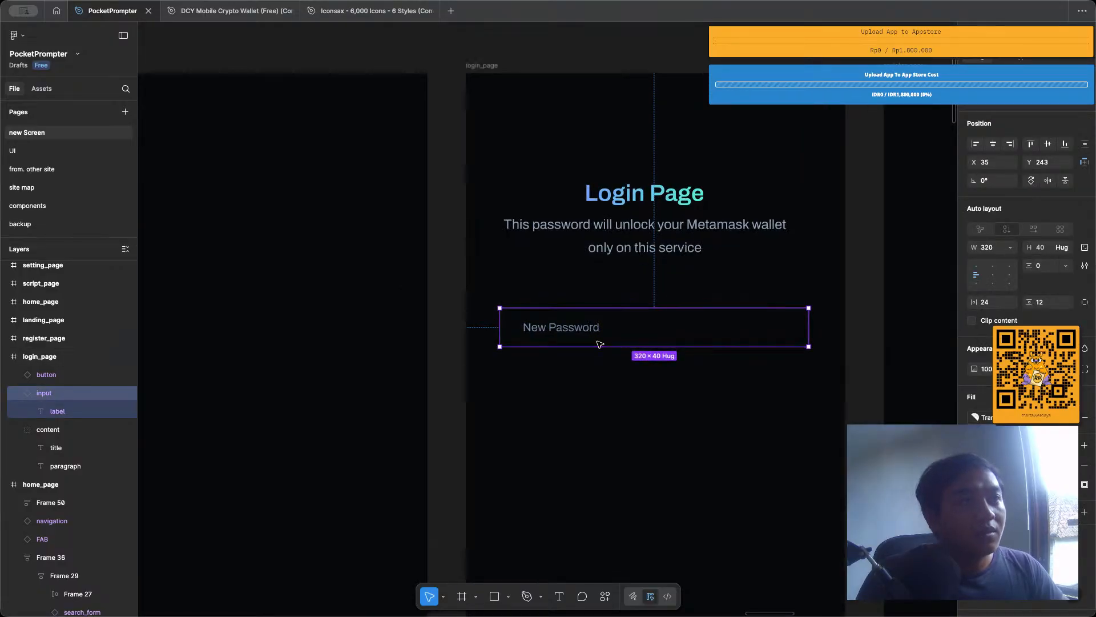
Replace the paragraph under the Login Page title with "Login to your account using username and password".
scroll(600, 344, down, 1)
double_click(623, 256)
key(Return)
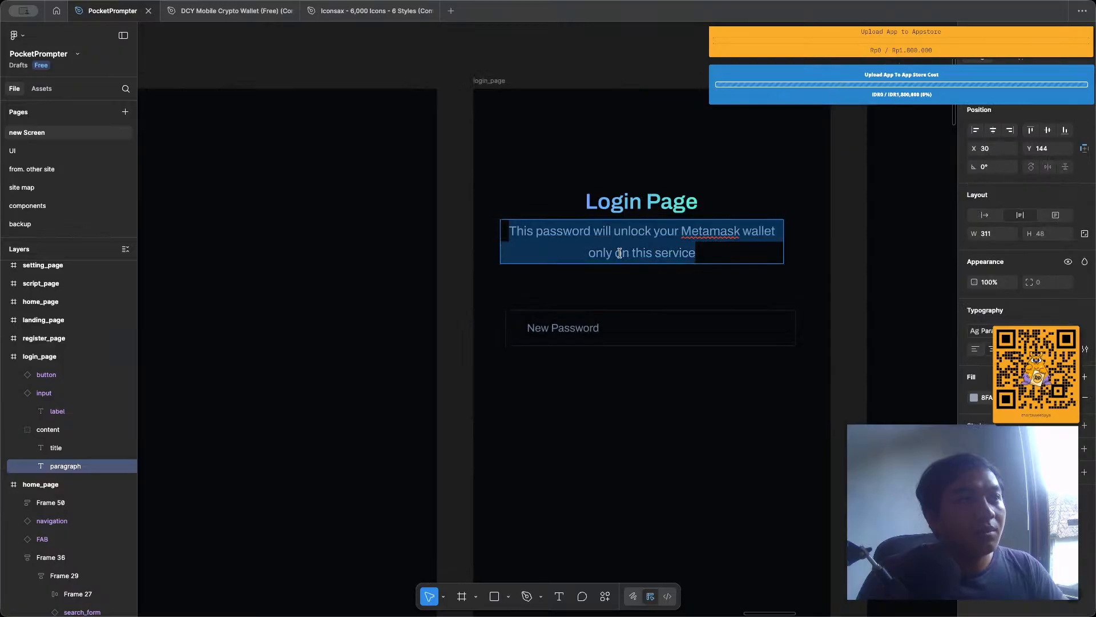
text(Login)
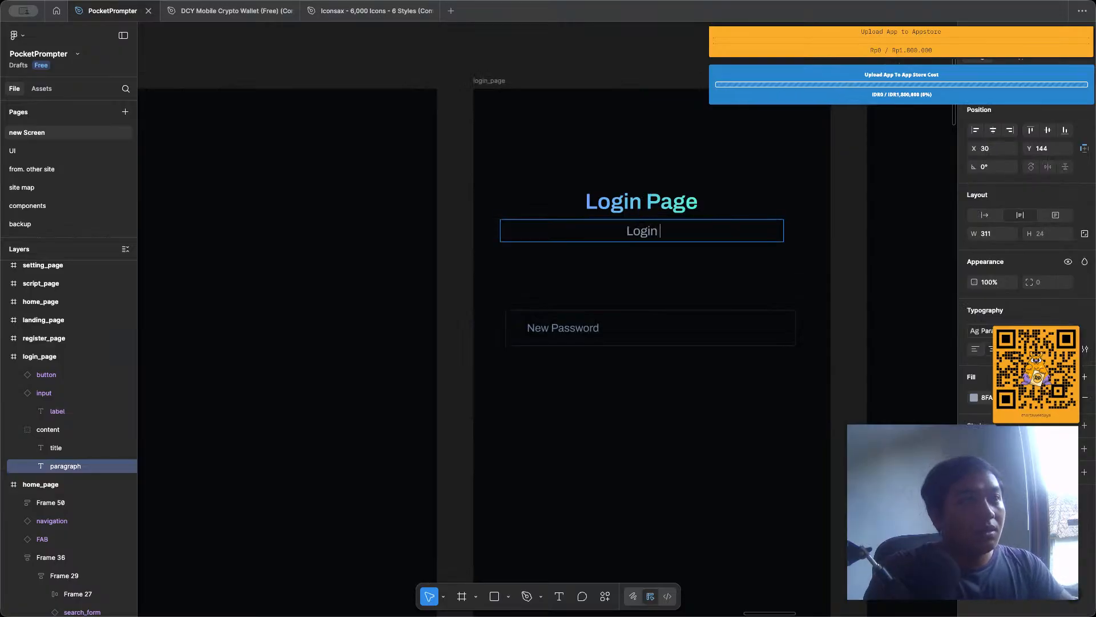
text( To Your A)
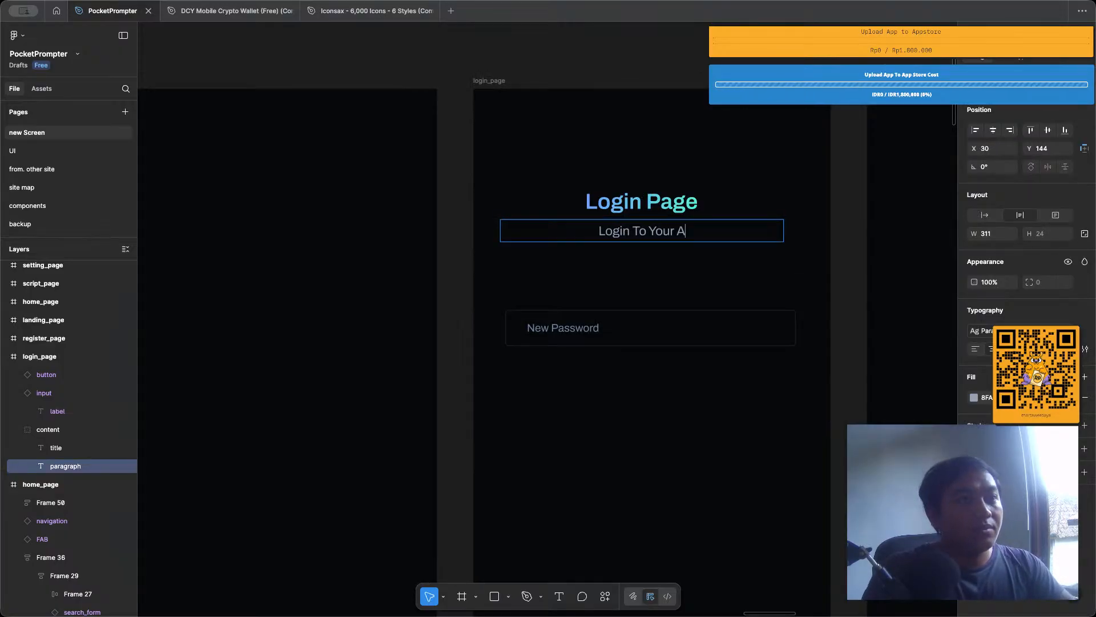
key(BackSpace)
key(BackSpace)
key(BackSpace)
key(BackSpace)
key(BackSpace)
key(BackSpace)
key(BackSpace)
key(BackSpace)
key(BackSpace)
text(t)
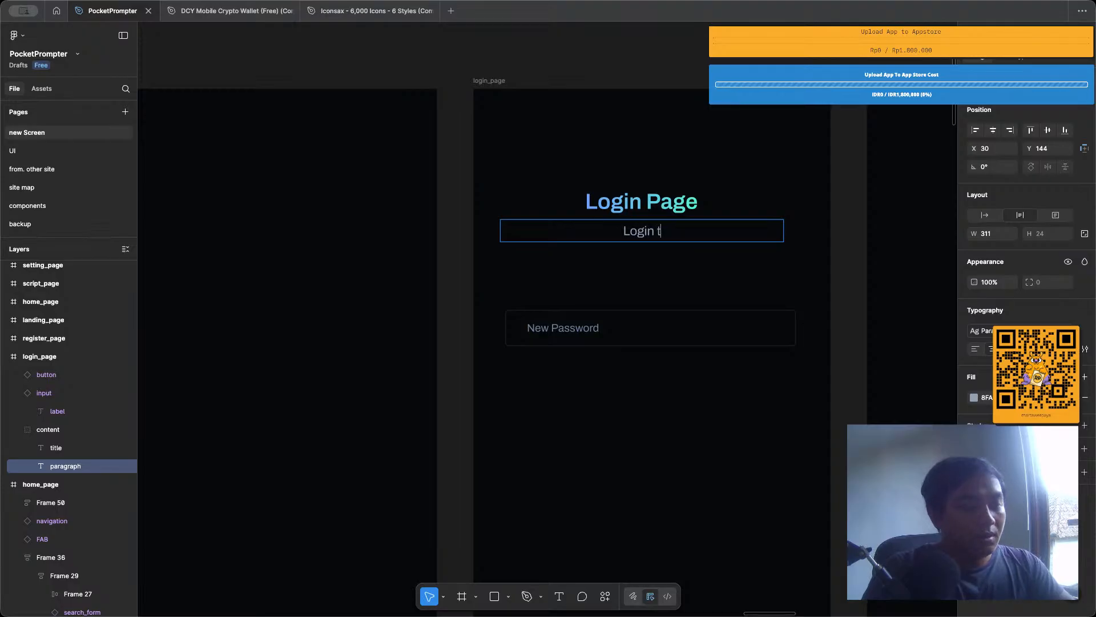
text(o your ac)
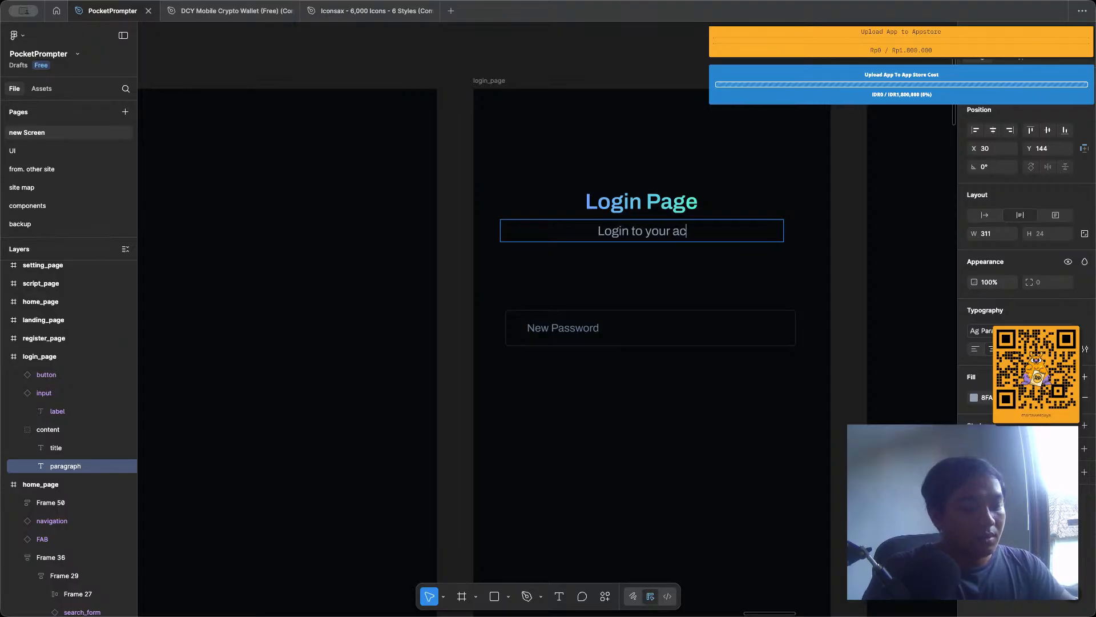
text(count using )
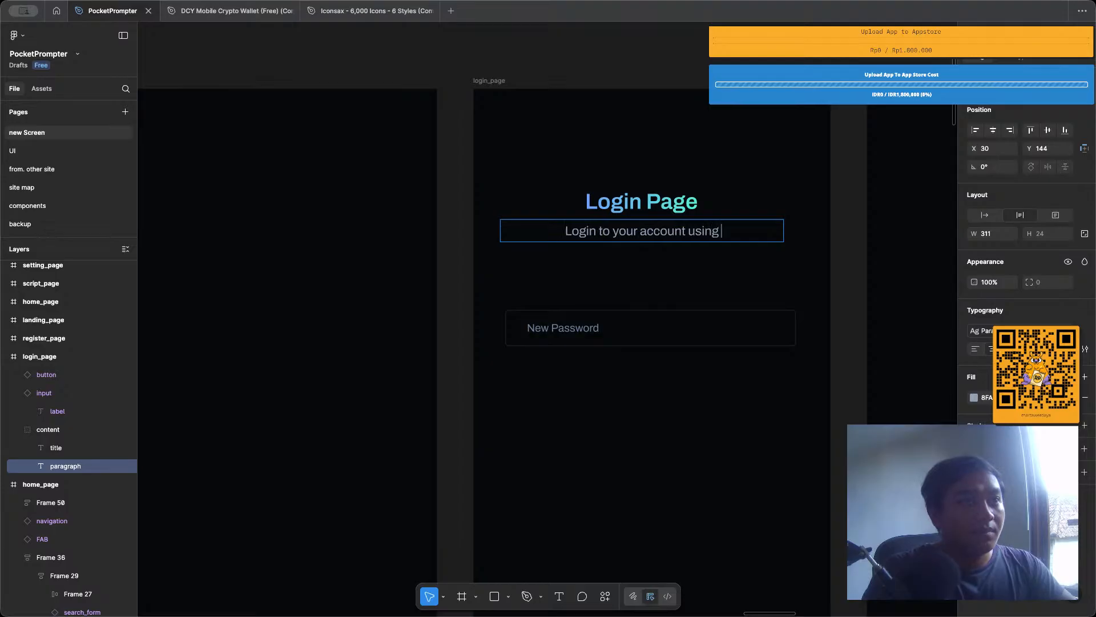
text(username)
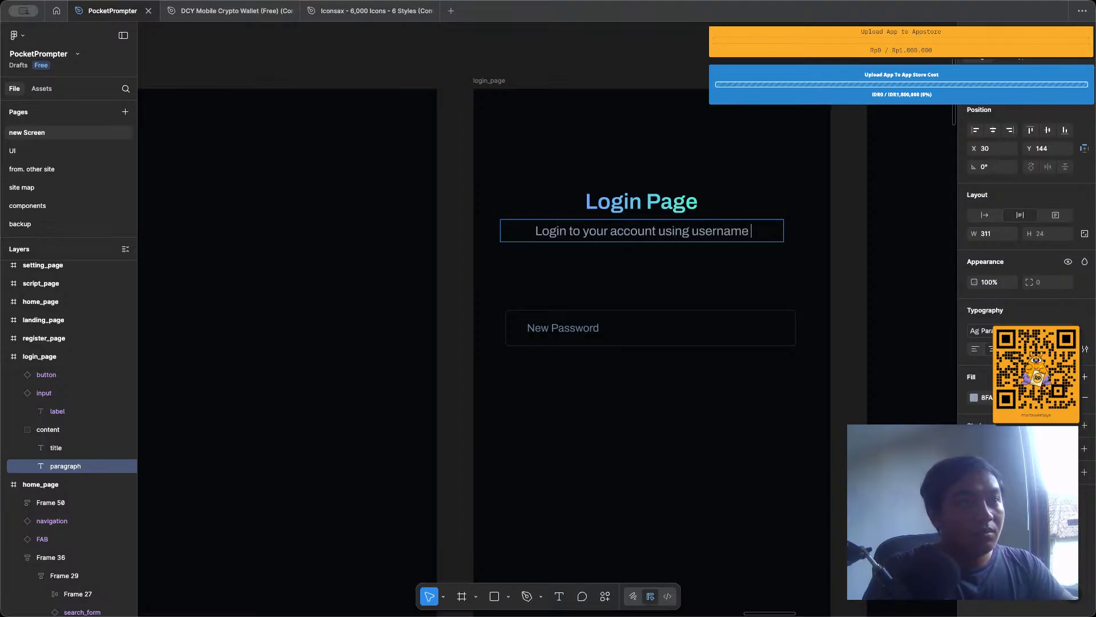
text( and password)
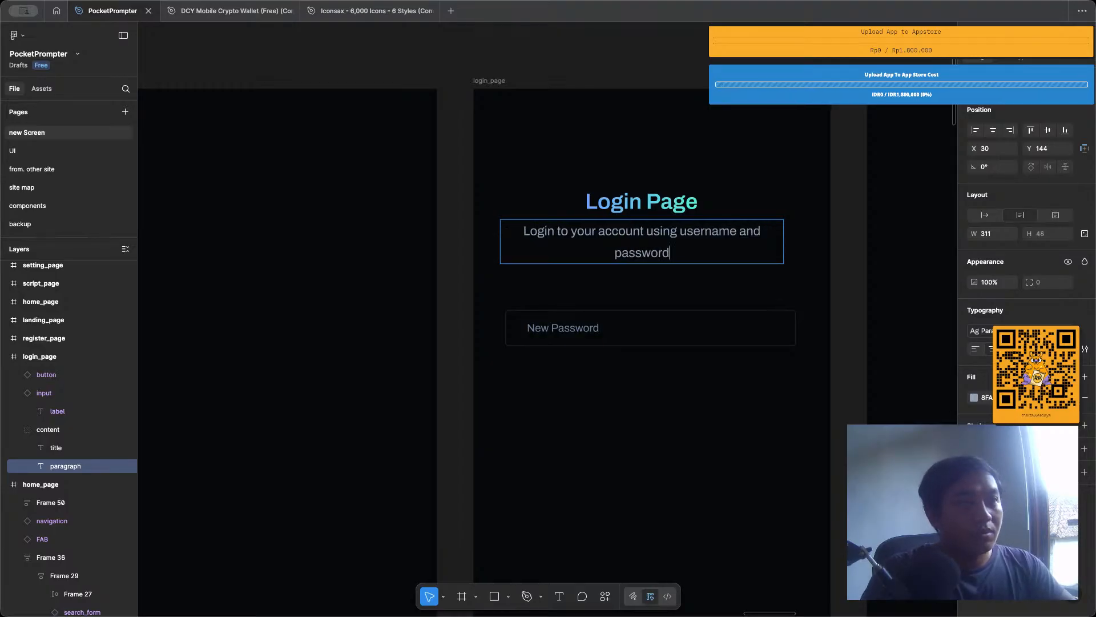
click(644, 147)
click(644, 147)
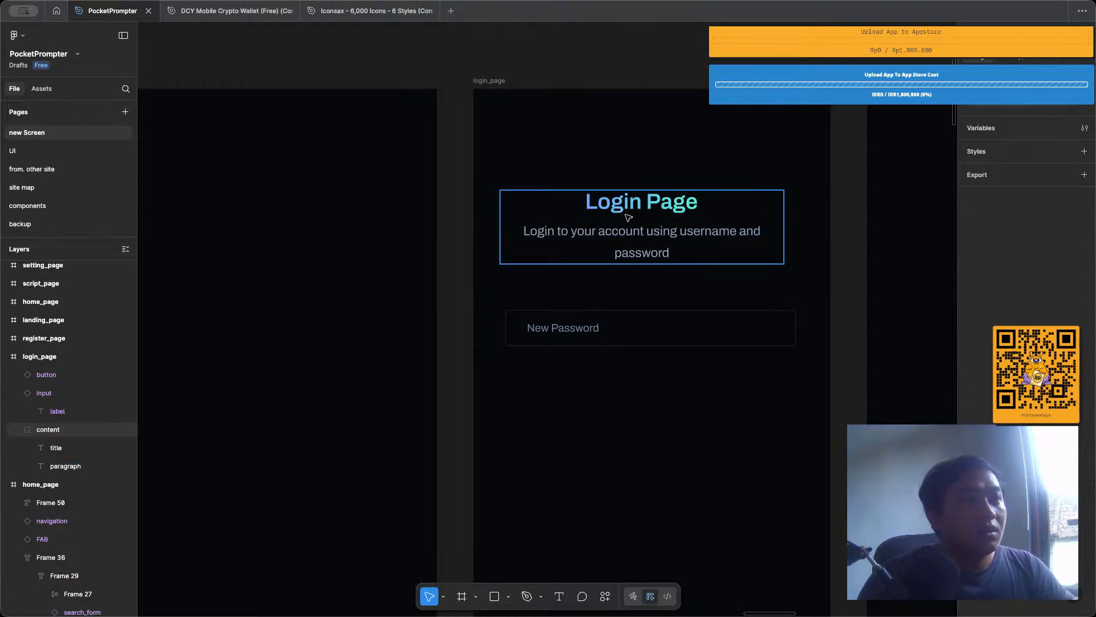
Ungroup the content group on login_page and wrap its title and paragraph in a vertical auto layout frame.
click(629, 218)
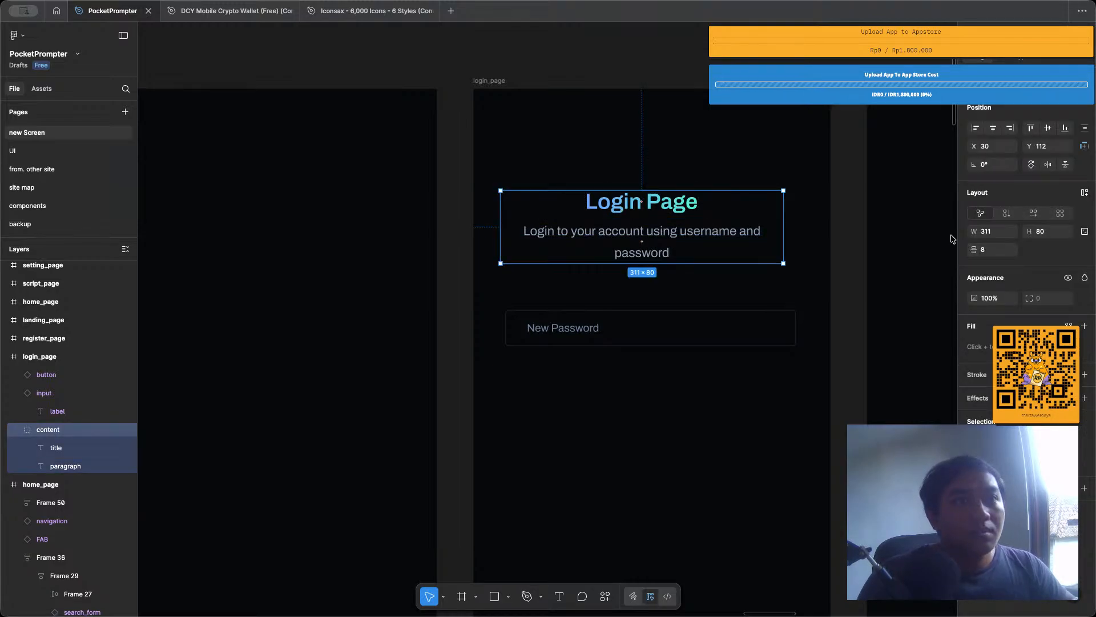
key(shift+super+g)
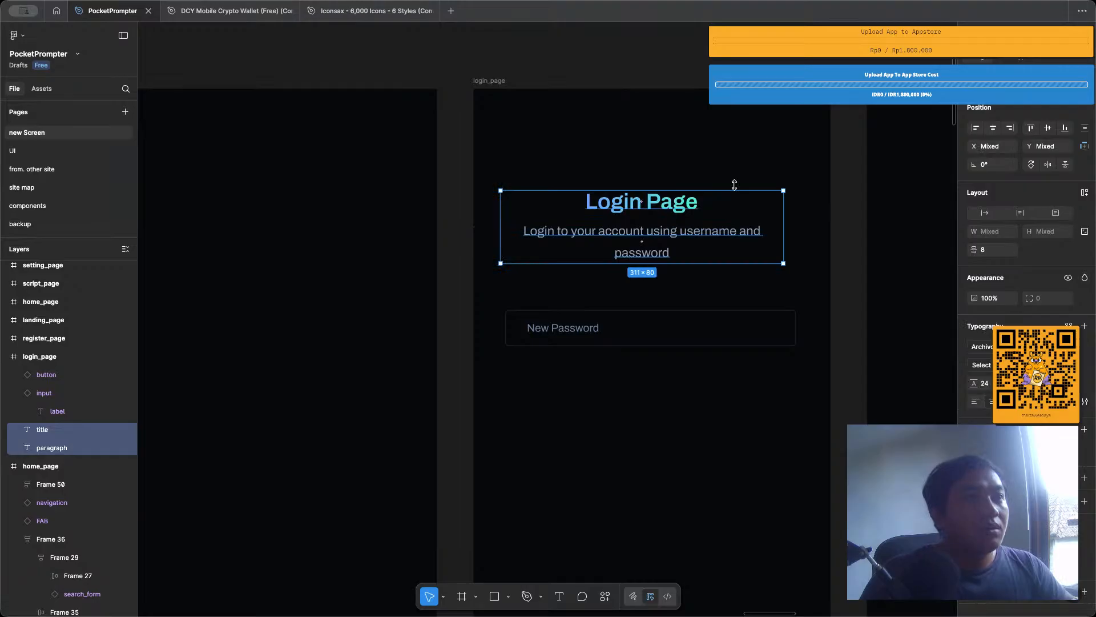
click(668, 210)
shift+click(666, 235)
key(shift+a)
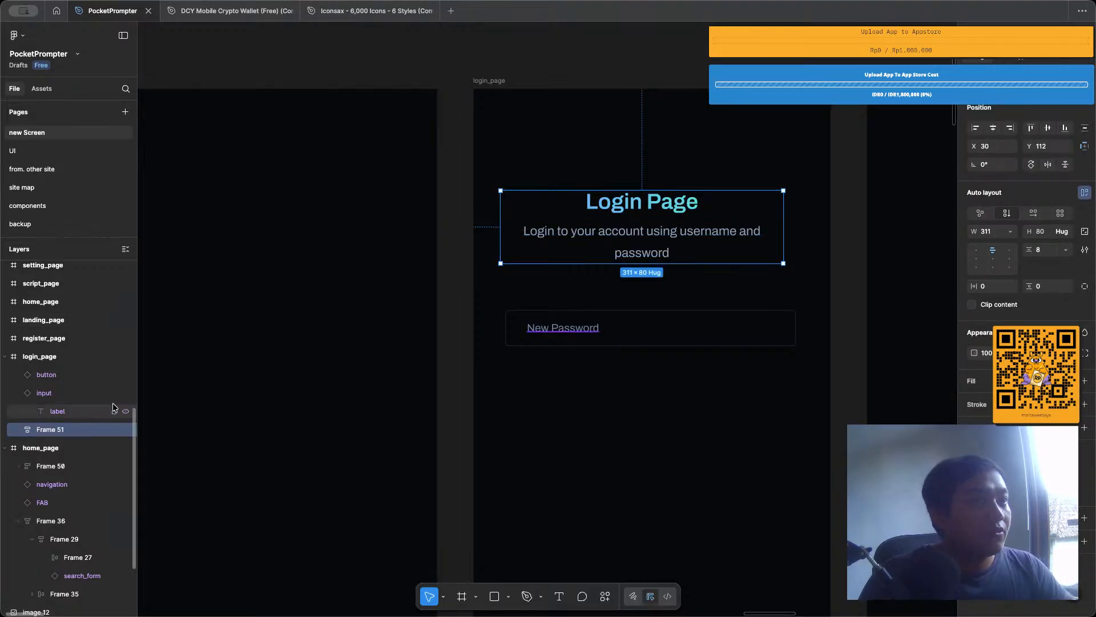
Rename the auto layout frame holding the title and paragraph to login_text.
double_click(57, 430)
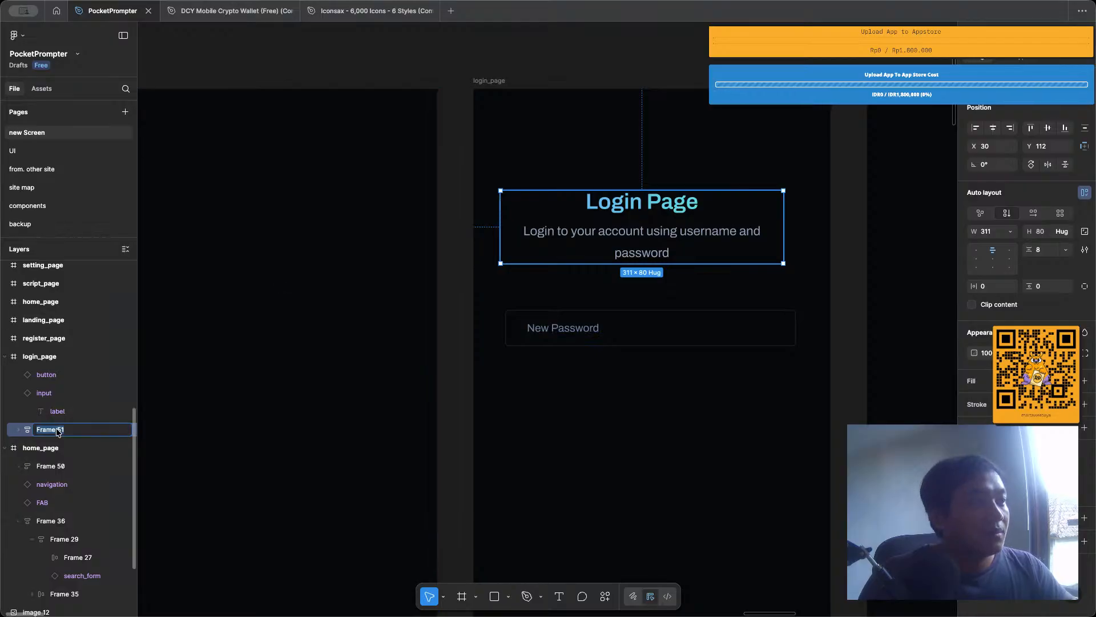
text(lo)
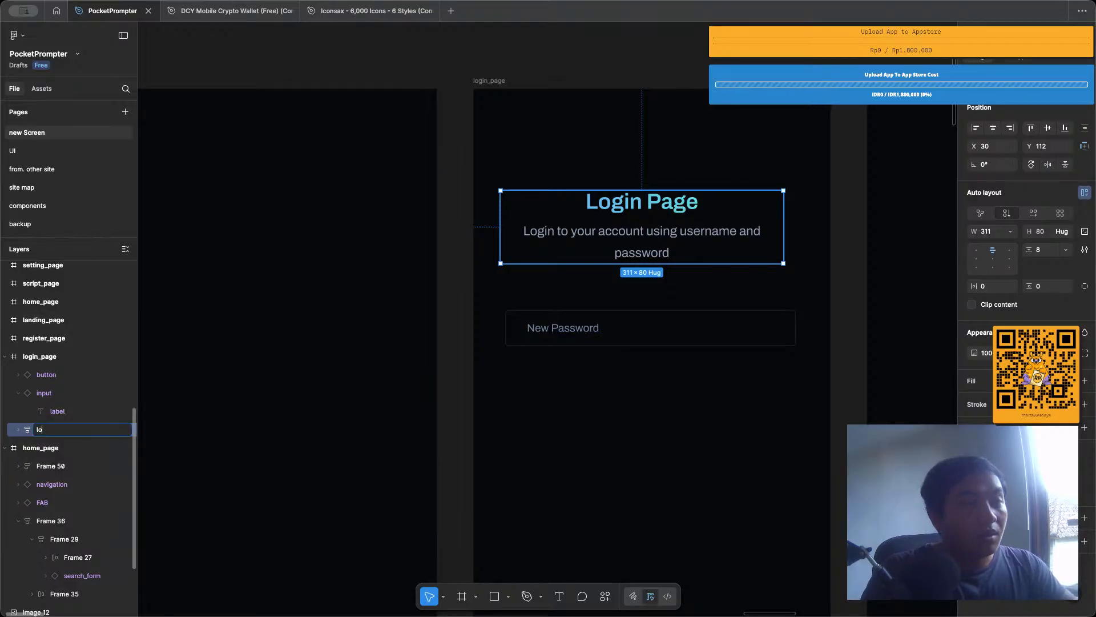
text(gin_text)
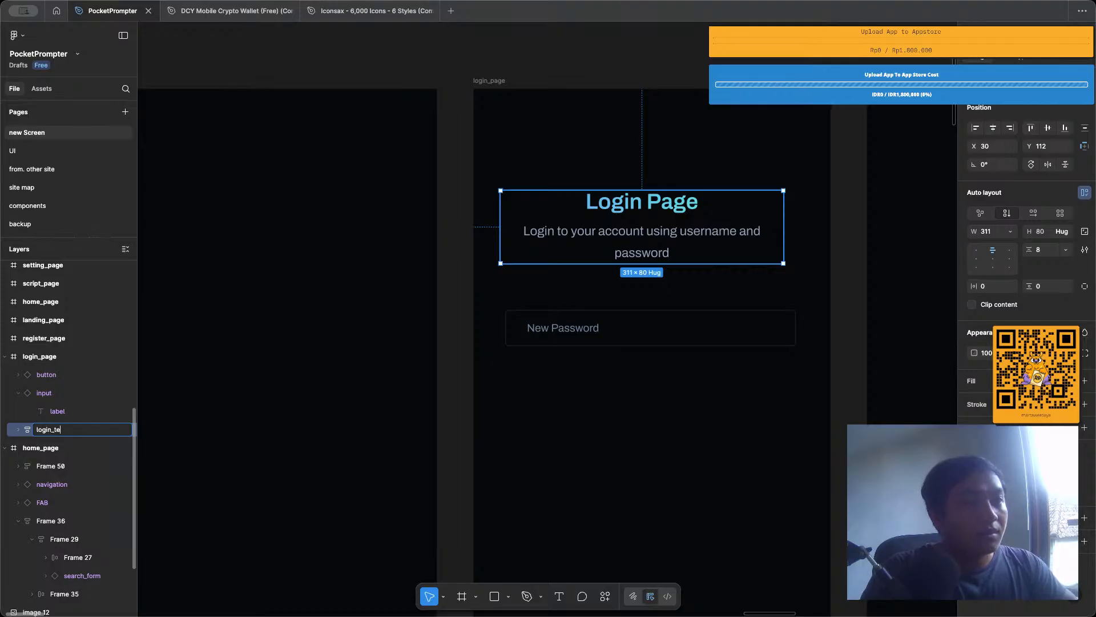
key(Return)
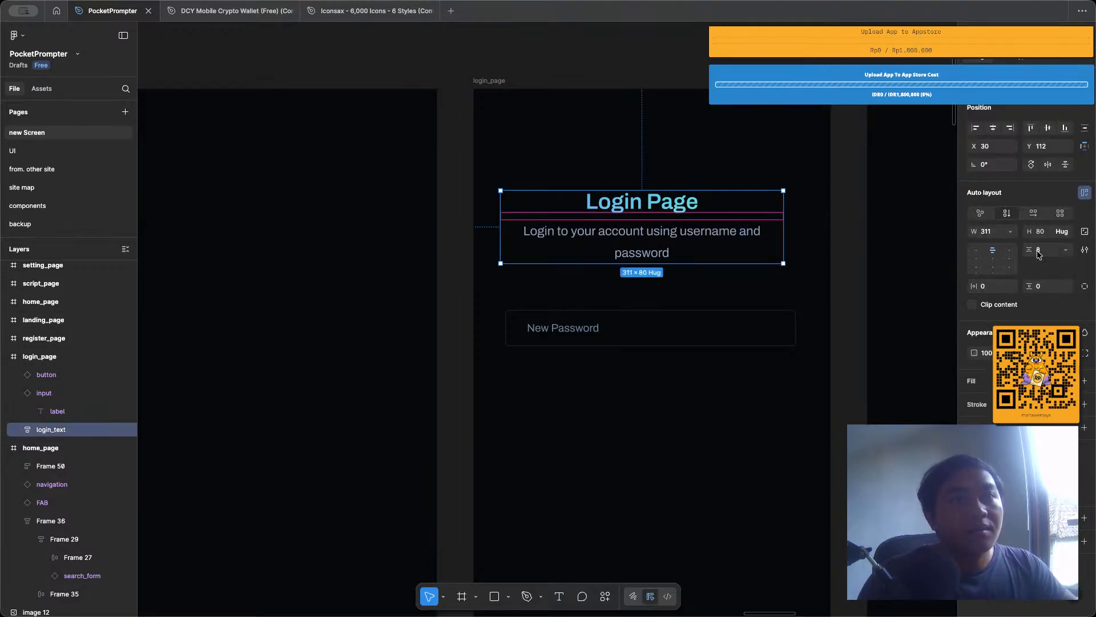
click(1036, 249)
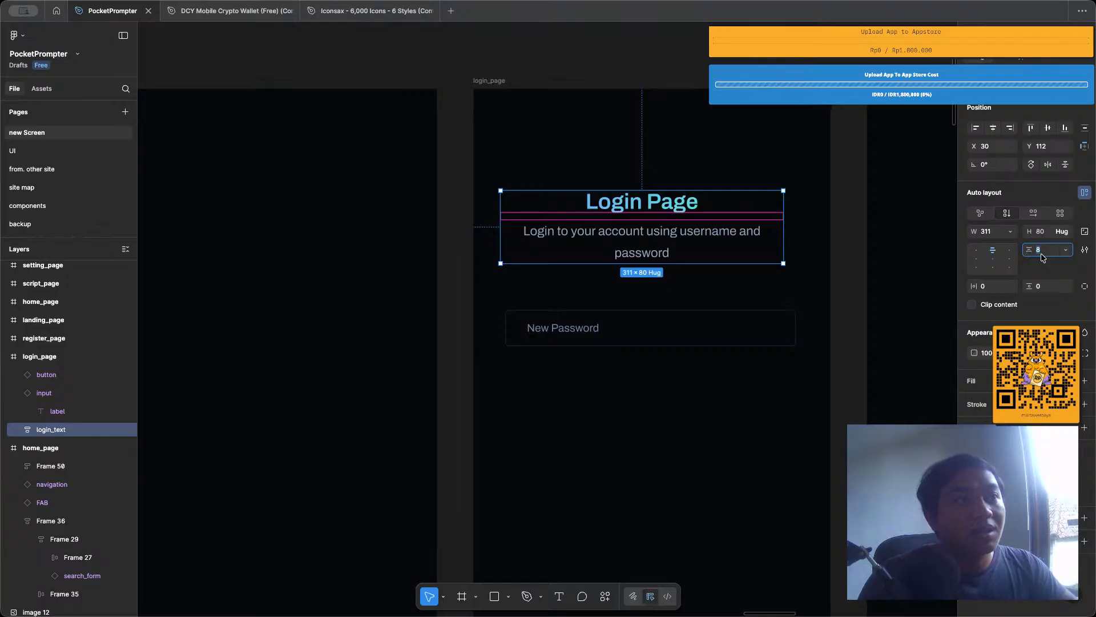
Lighten the fill colour of the login_text paragraph to a paler grey.
double_click(661, 251)
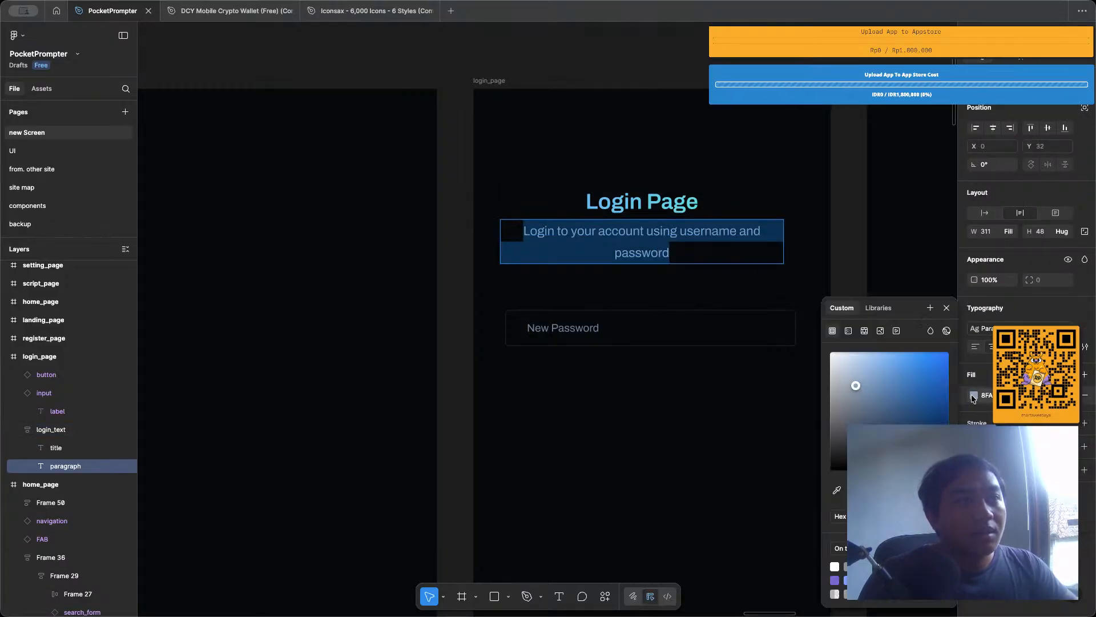
click(974, 395)
drag(855, 388, 841, 385)
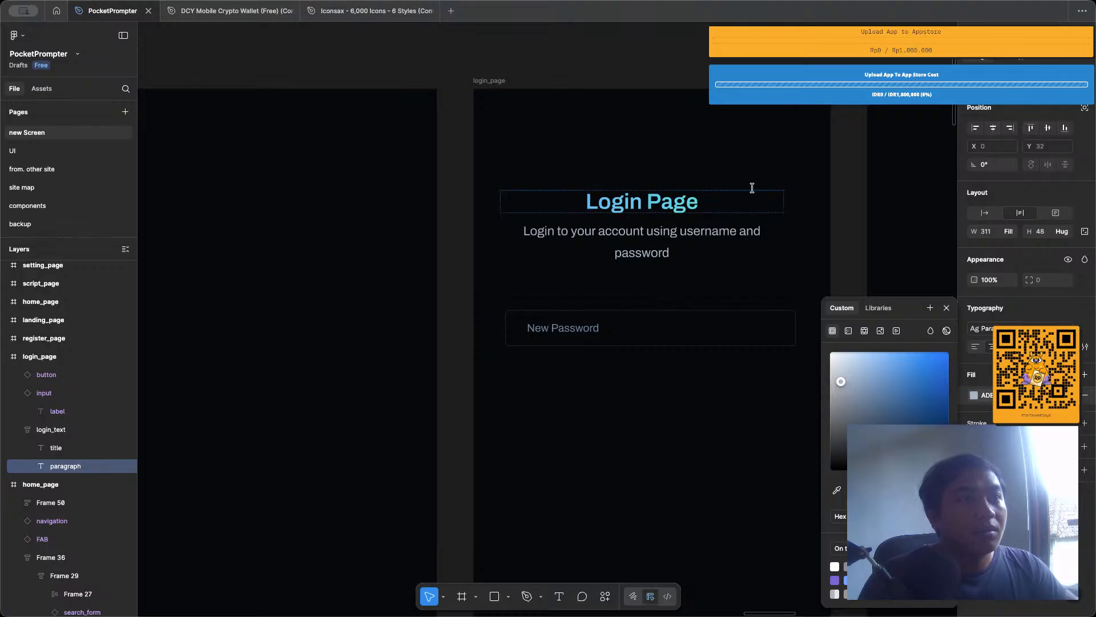
click(743, 172)
scroll(730, 171, right, 2)
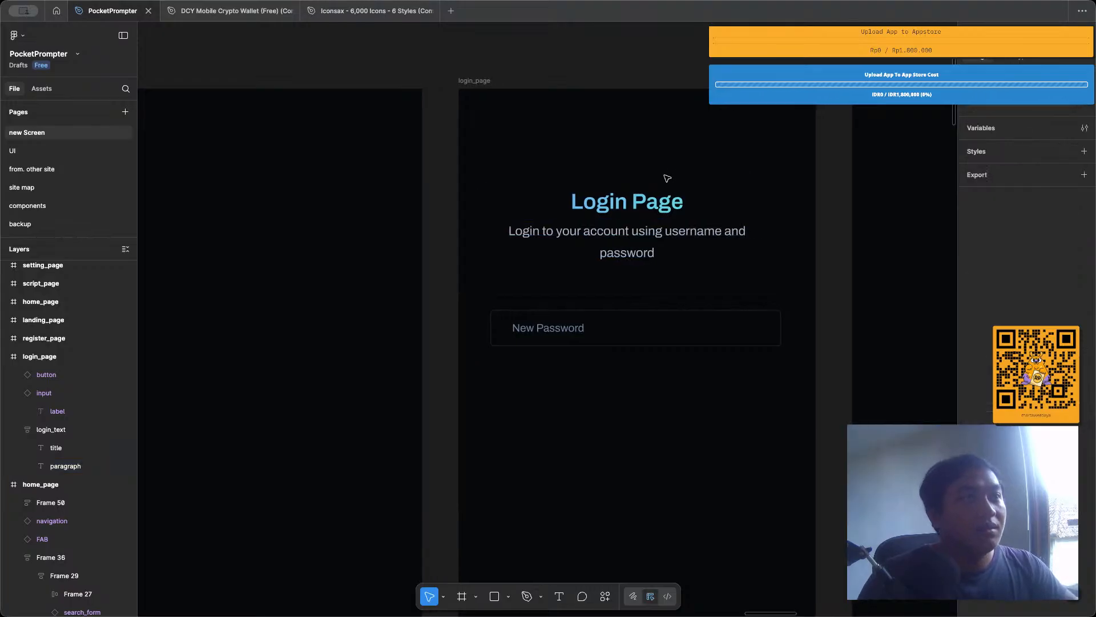
click(572, 336)
double_click(557, 335)
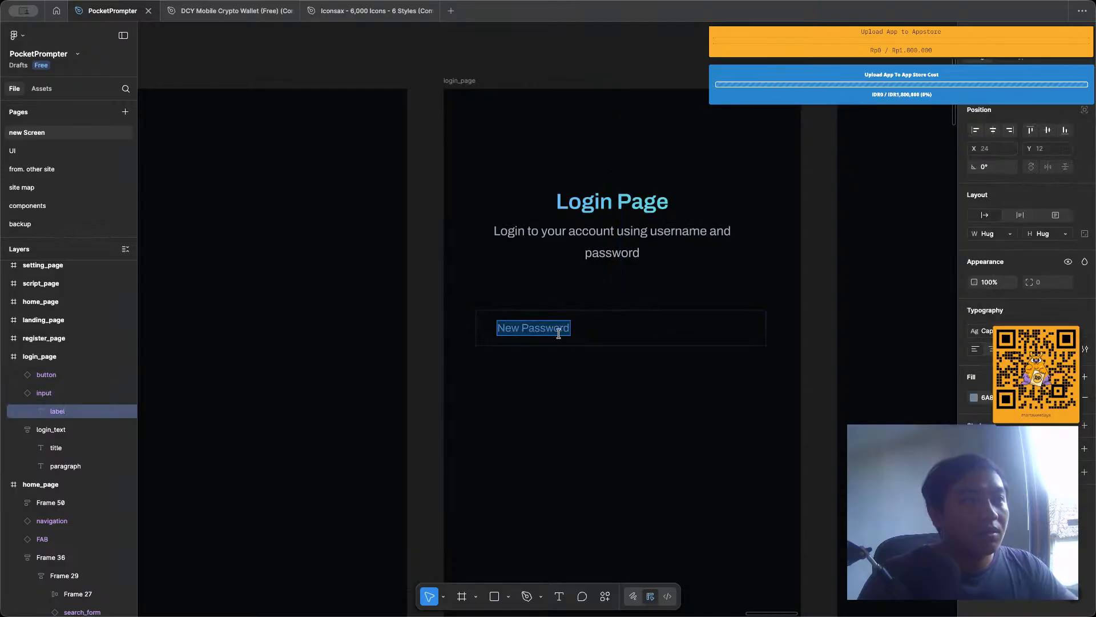
click(570, 384)
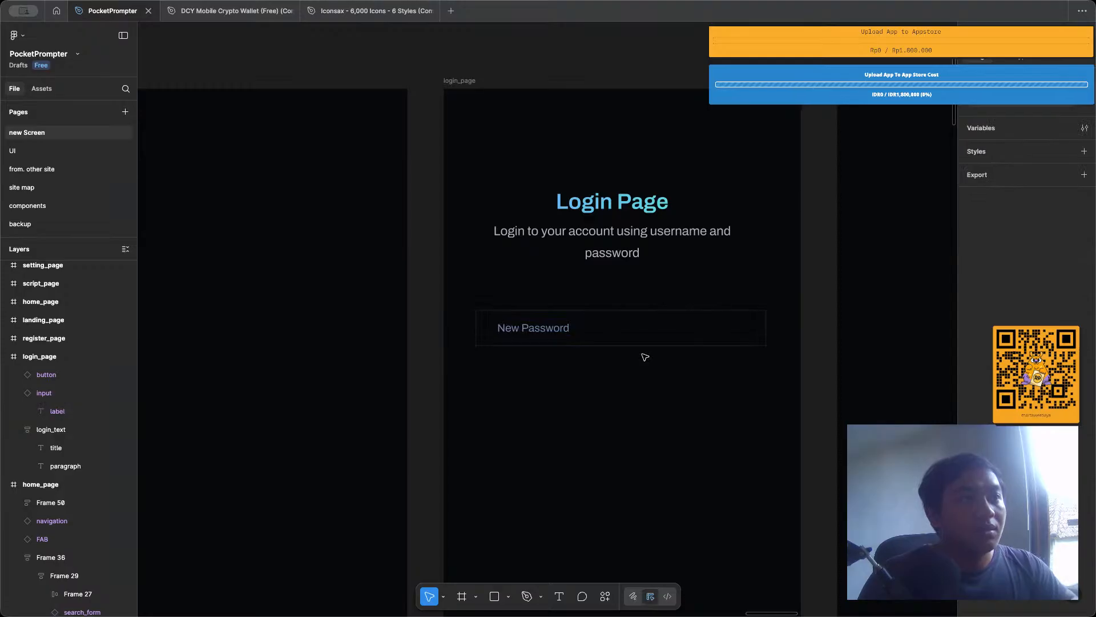
Place an instance of the lock icon from the icons component set inside the input component, below its label.
scroll(645, 357, down, 6)
scroll(646, 357, left, 3)
scroll(529, 308, up, 5)
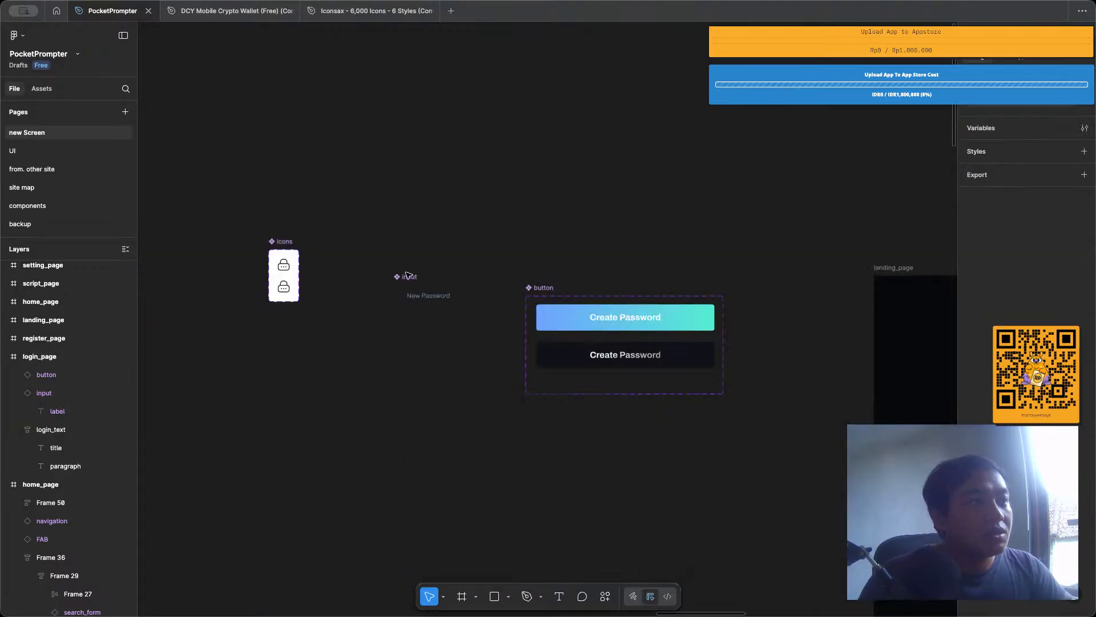
scroll(503, 314, down, 4)
scroll(503, 314, up, 6)
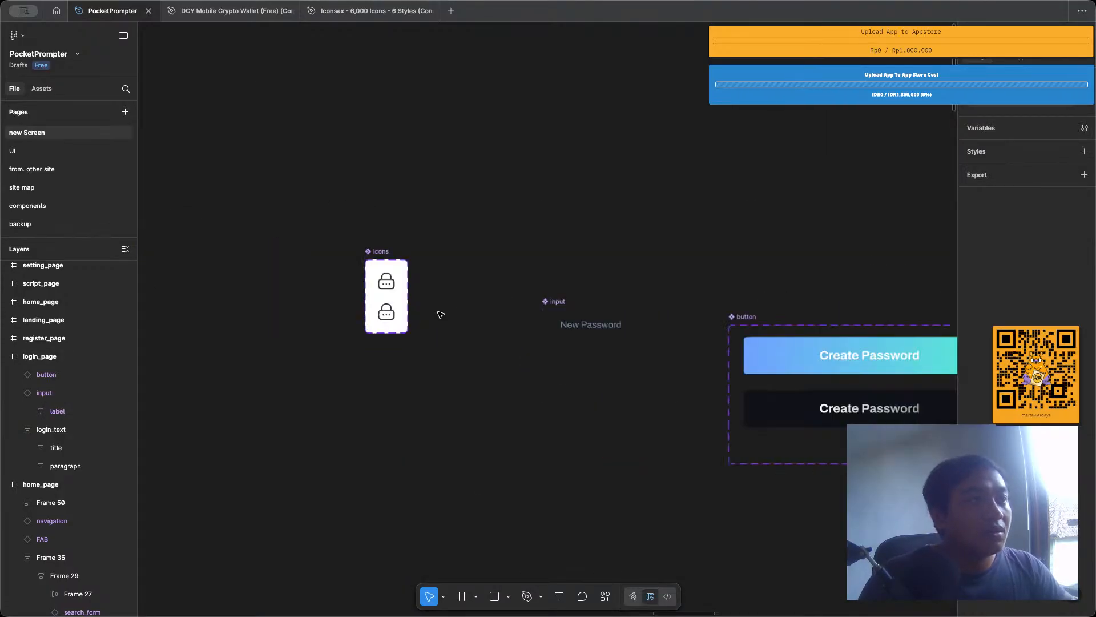
scroll(773, 359, left, 2)
scroll(668, 342, right, 5)
click(651, 342)
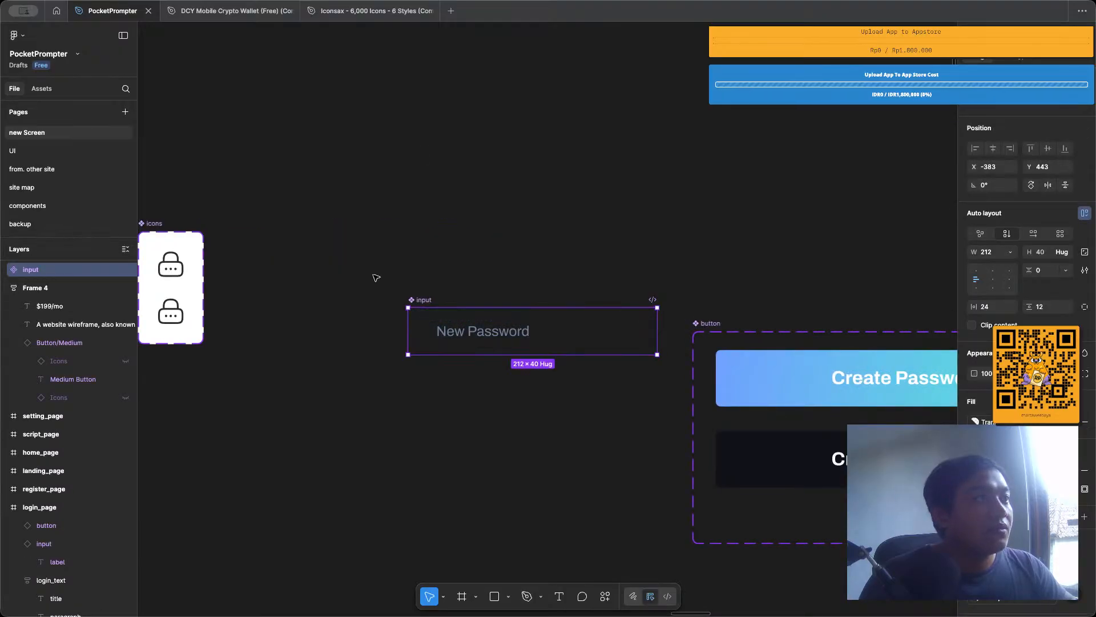
click(171, 269)
drag(170, 271, 436, 344)
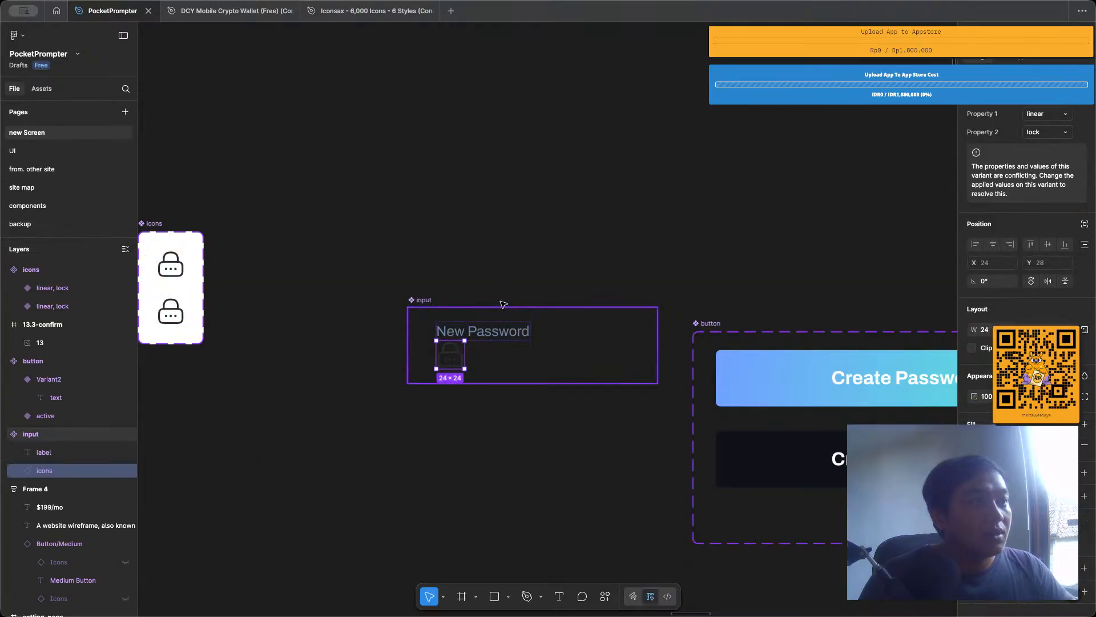
Change the input component's auto layout to horizontal and put the lock icon before the New Password label.
click(499, 279)
click(421, 301)
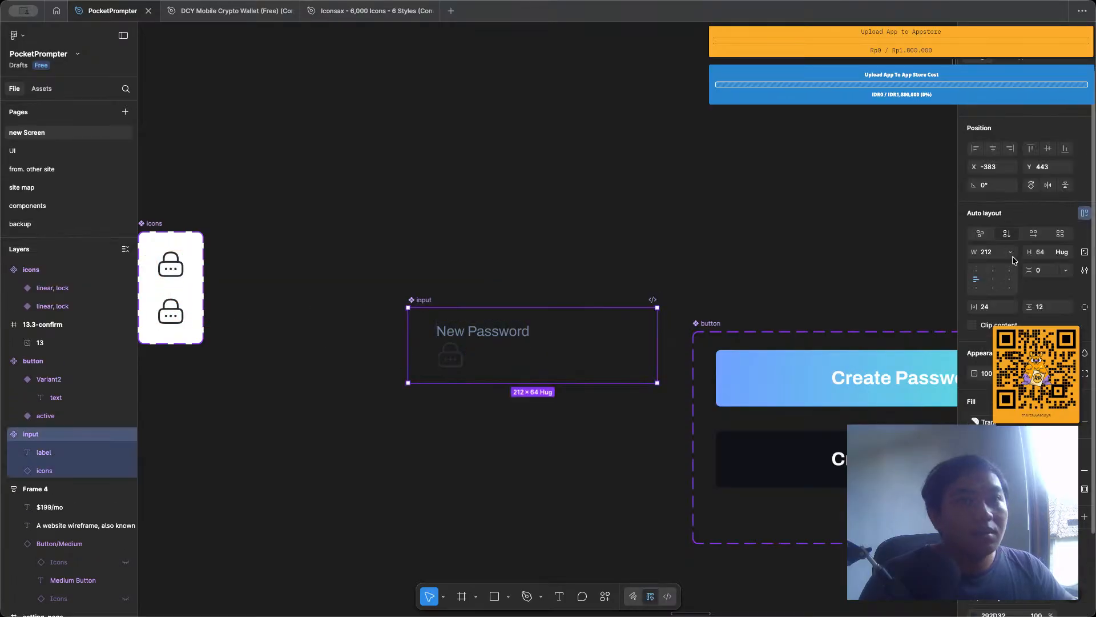
click(1034, 234)
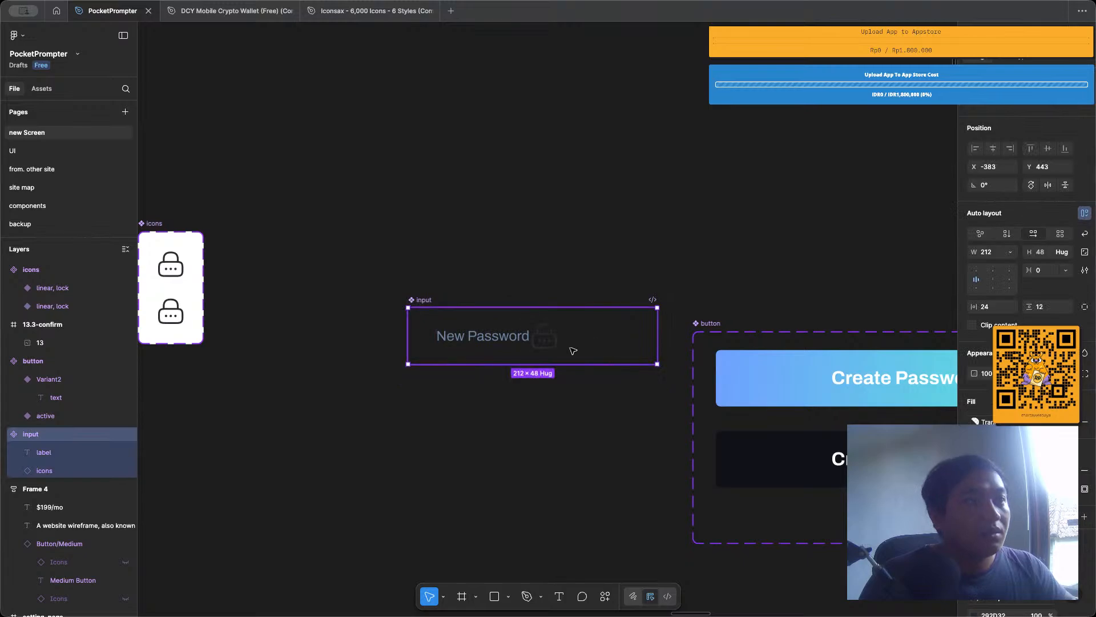
click(540, 342)
drag(539, 342, 432, 340)
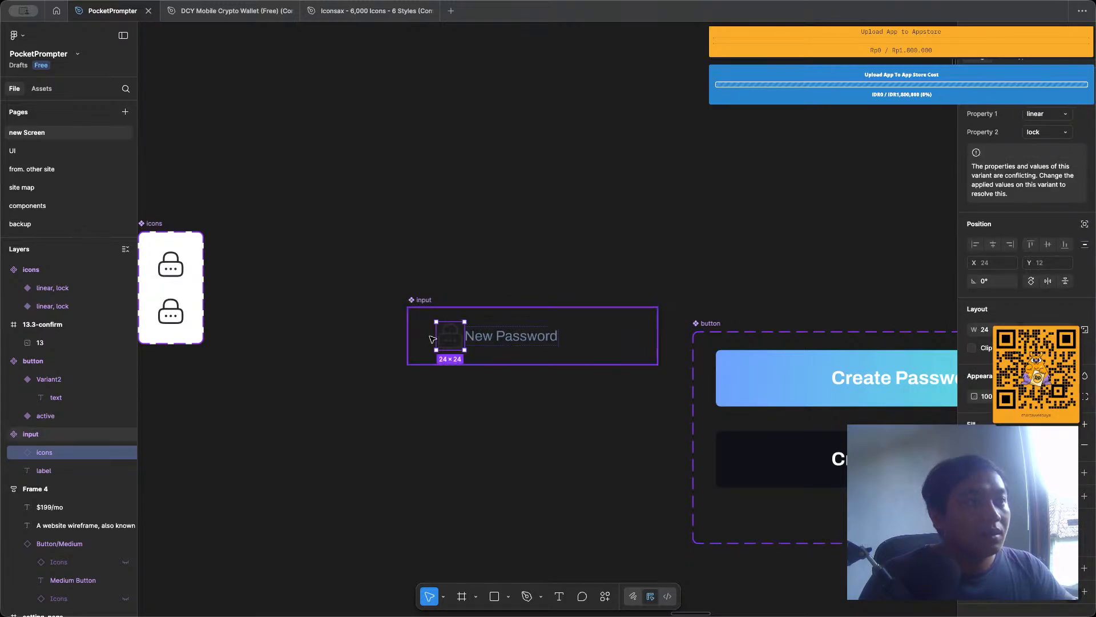
Change the colour of the lock icon inside the input component to white (FFFFFF).
click(509, 257)
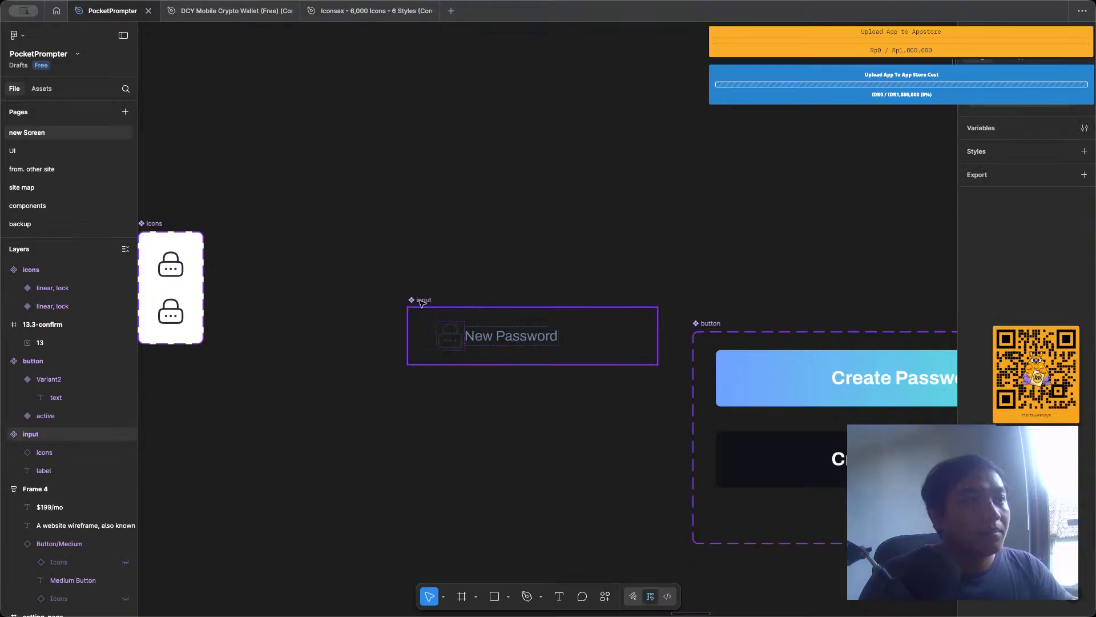
click(450, 336)
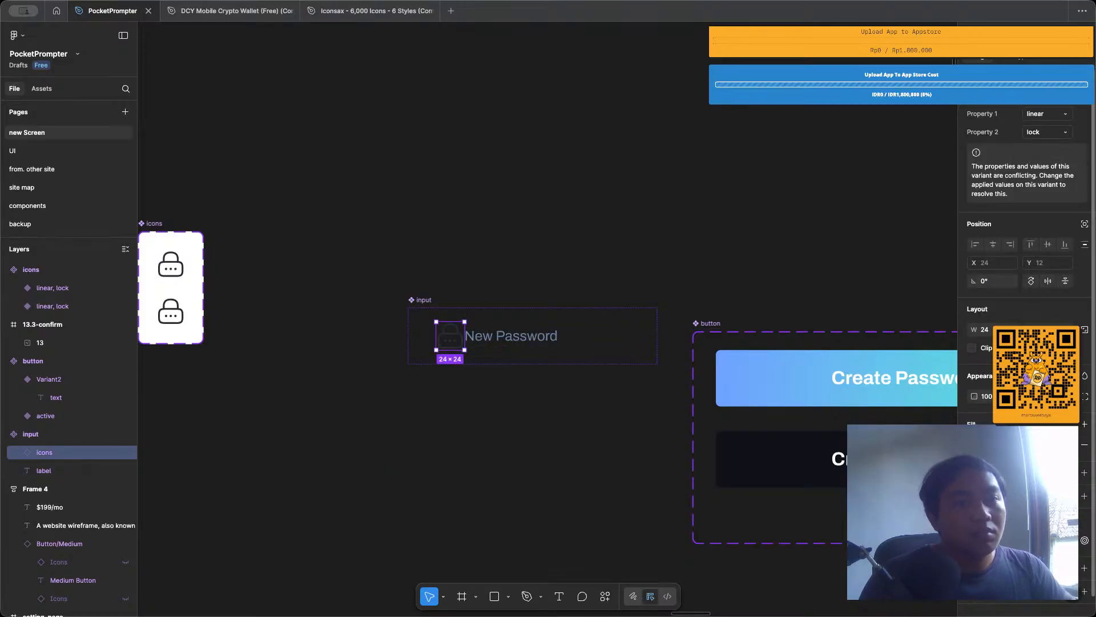
key(Return)
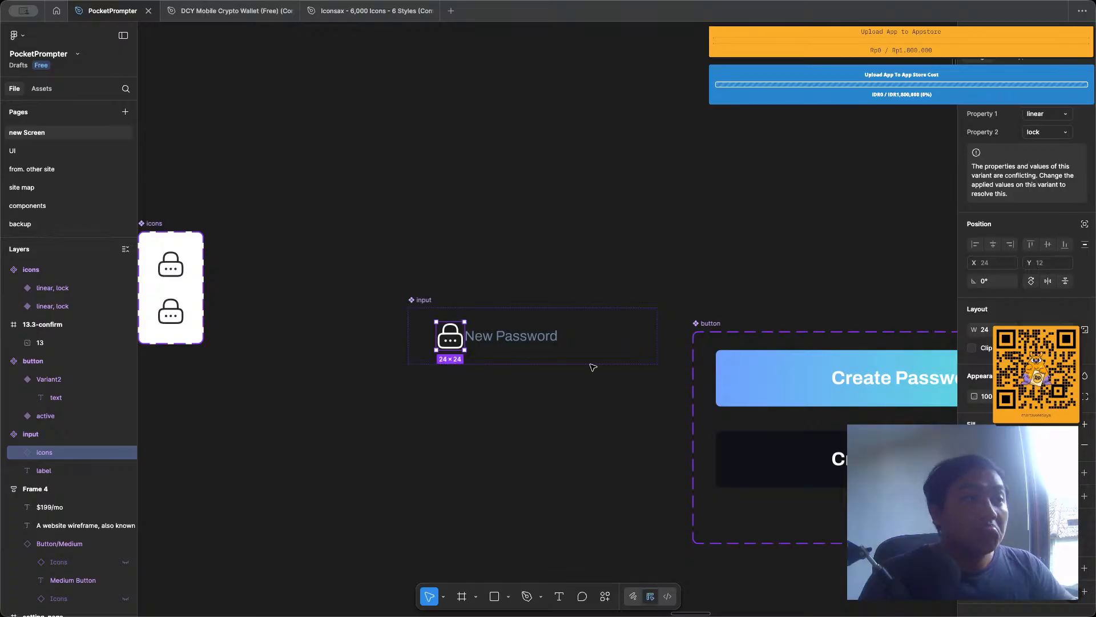
click(593, 367)
Set the gap between the lock icon and the label in the input component to 12.
click(427, 300)
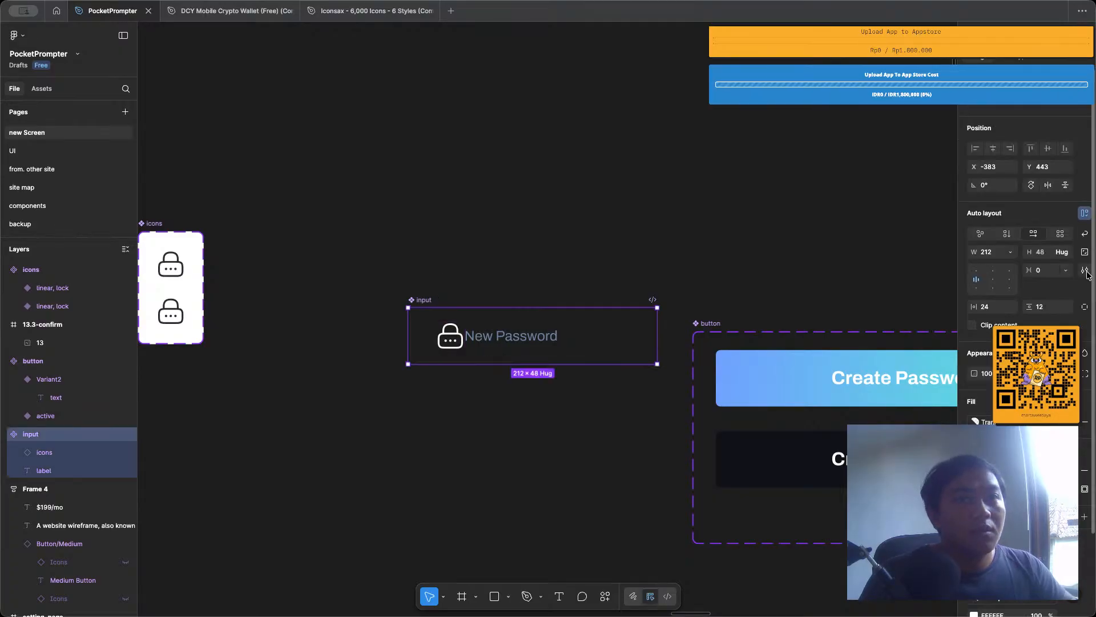
click(1044, 275)
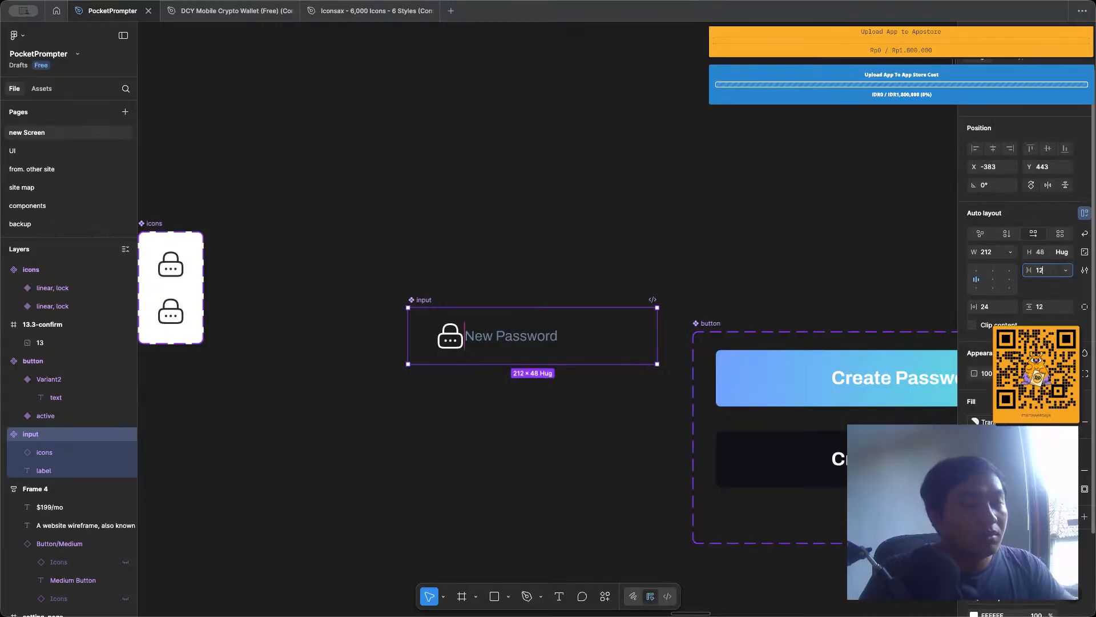
text(12)
key(Return)
click(442, 185)
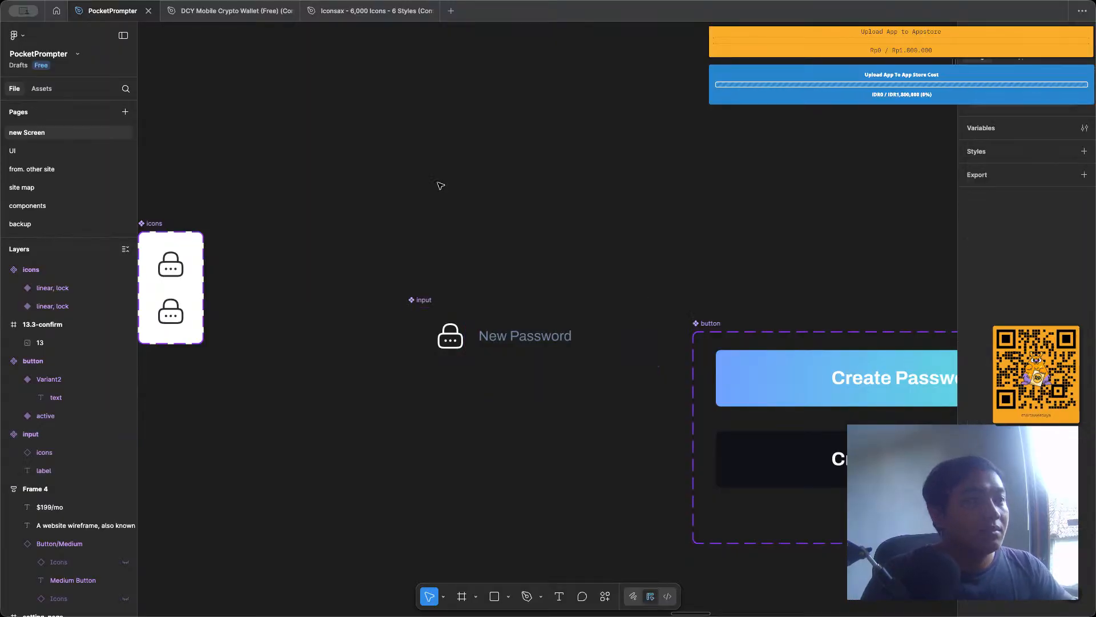
Switch the input component to individual padding values and set its left padding to 12.
click(429, 301)
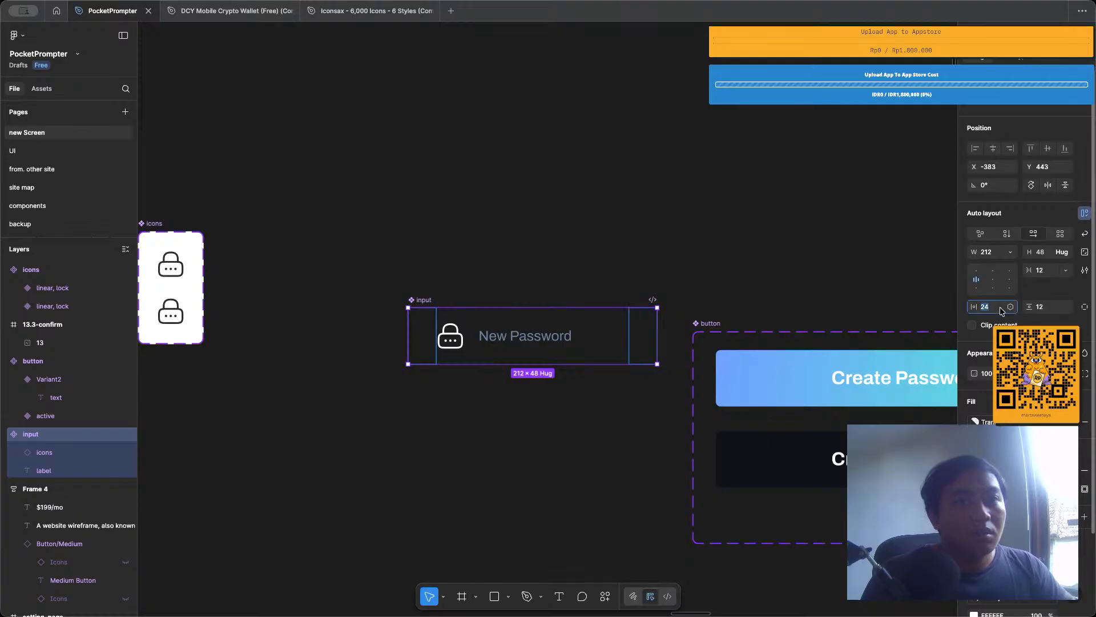
click(1085, 307)
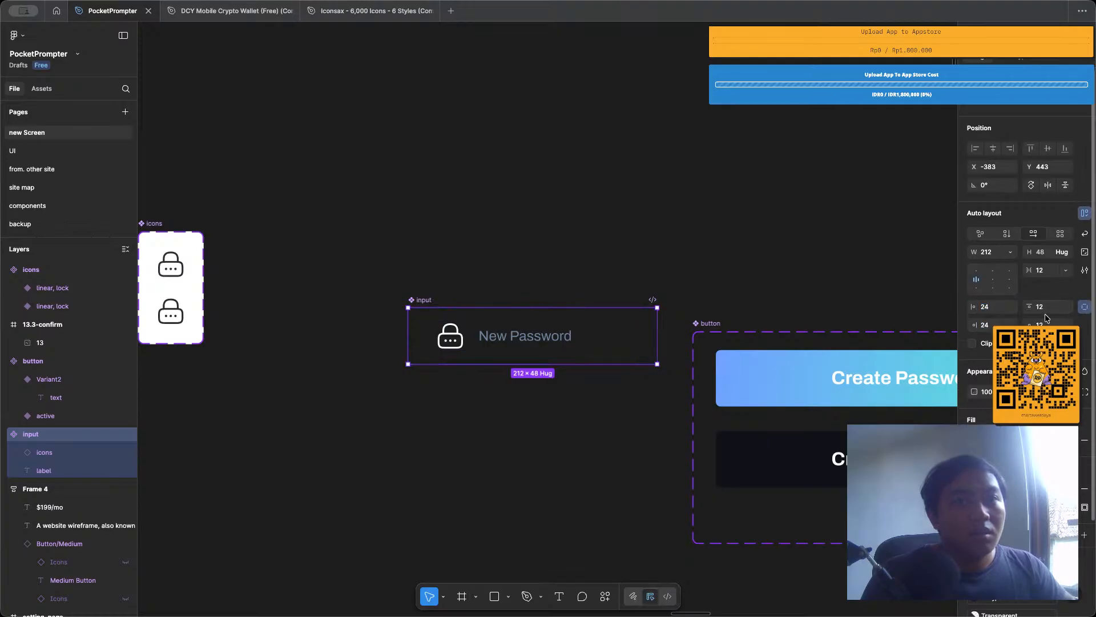
click(992, 306)
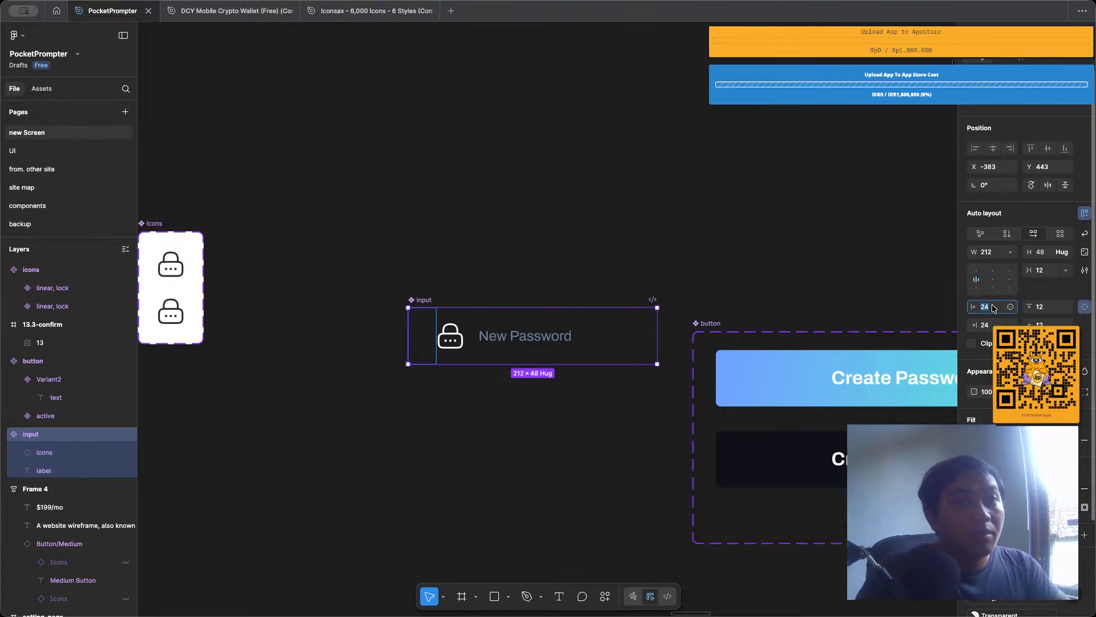
text(12)
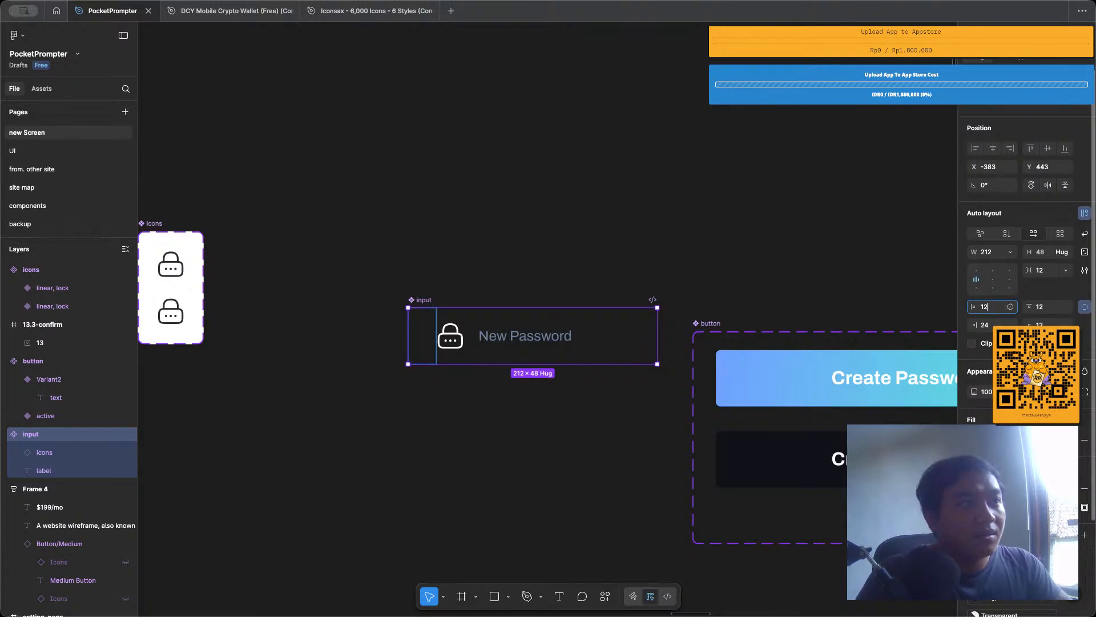
key(Return)
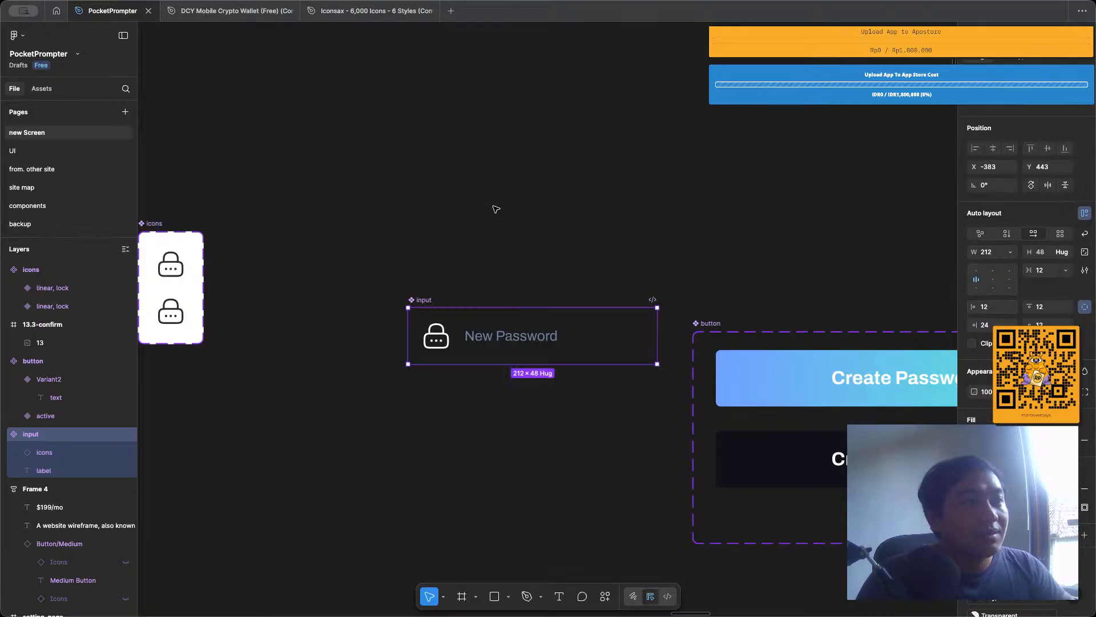
click(496, 209)
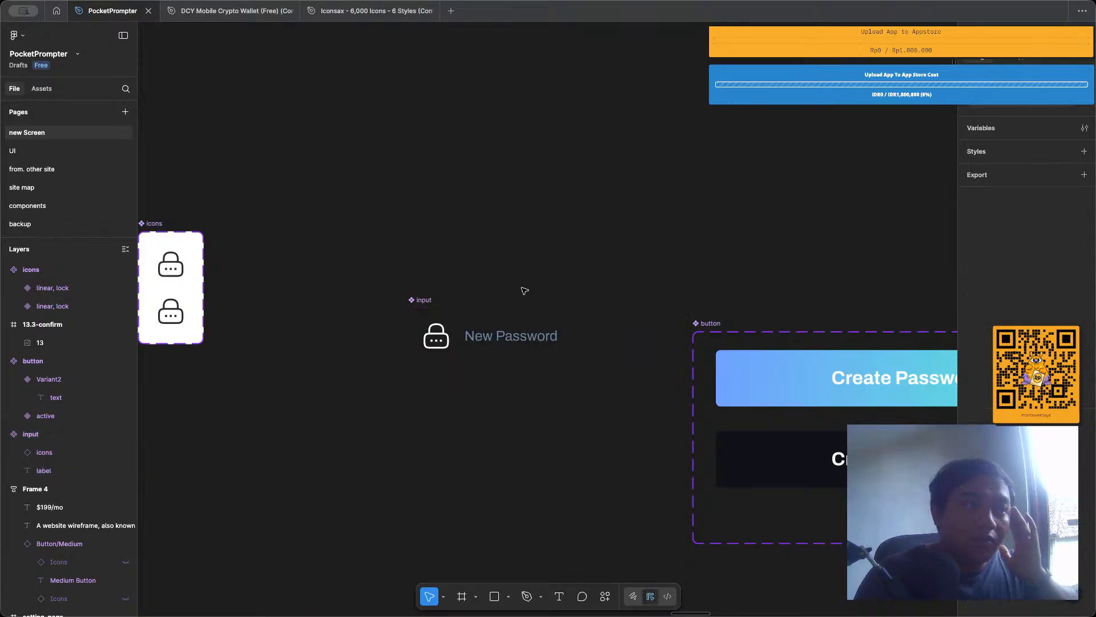
Move the input component to about X -437, Y 415 and add a second variant to it.
drag(408, 301, 345, 267)
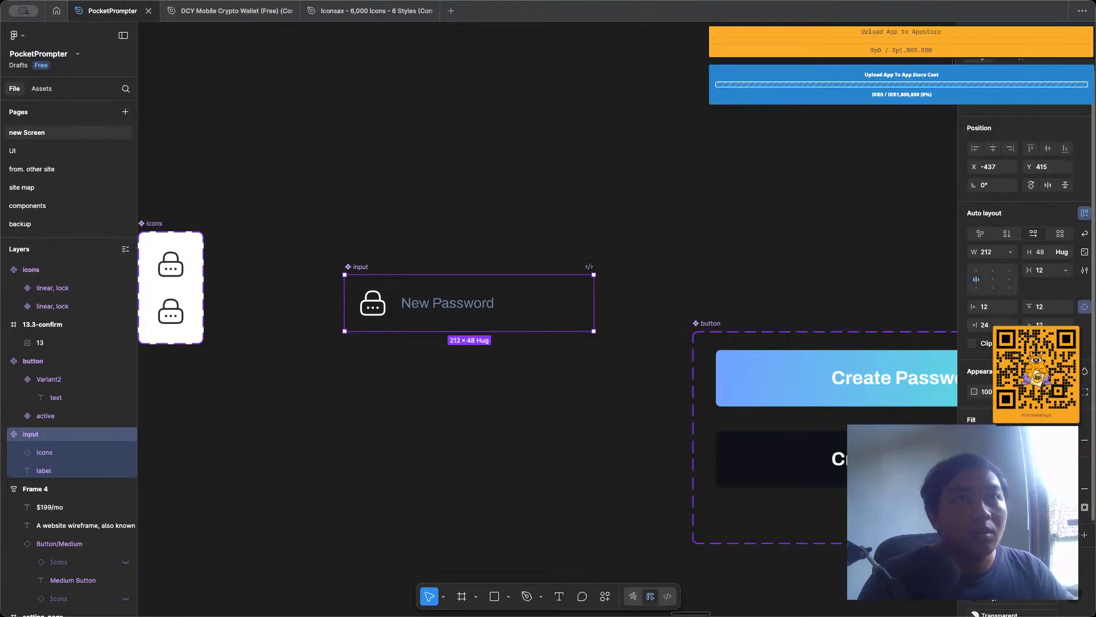
click(1067, 81)
click(437, 160)
click(457, 304)
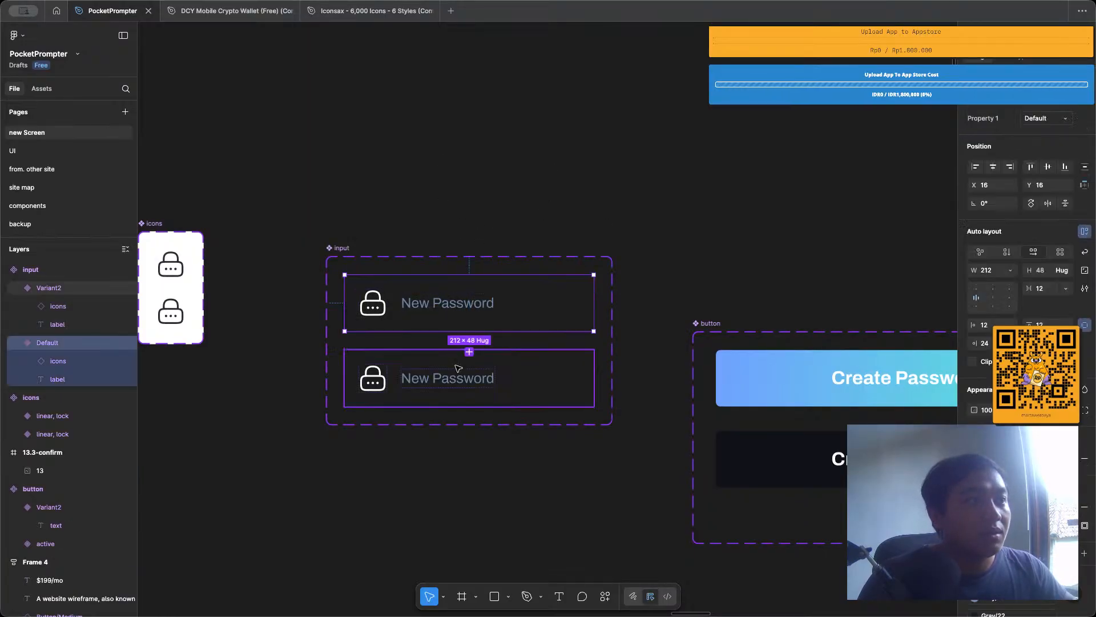
click(457, 368)
click(411, 179)
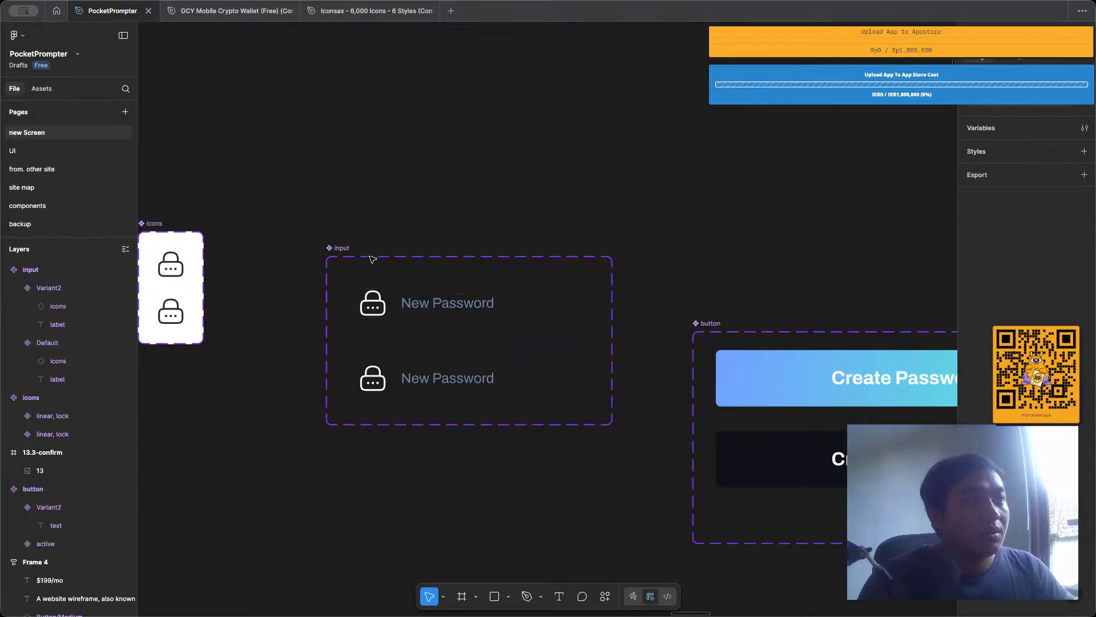
Add a fill to the input component set and match it to the dark button variant's sampled colour.
click(372, 259)
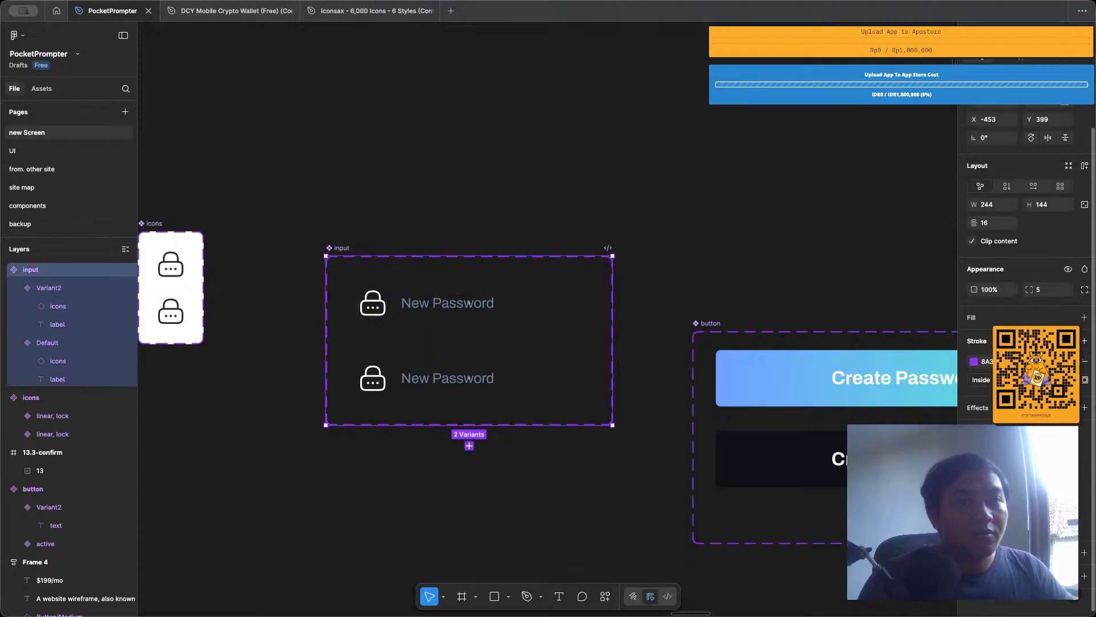
click(1084, 318)
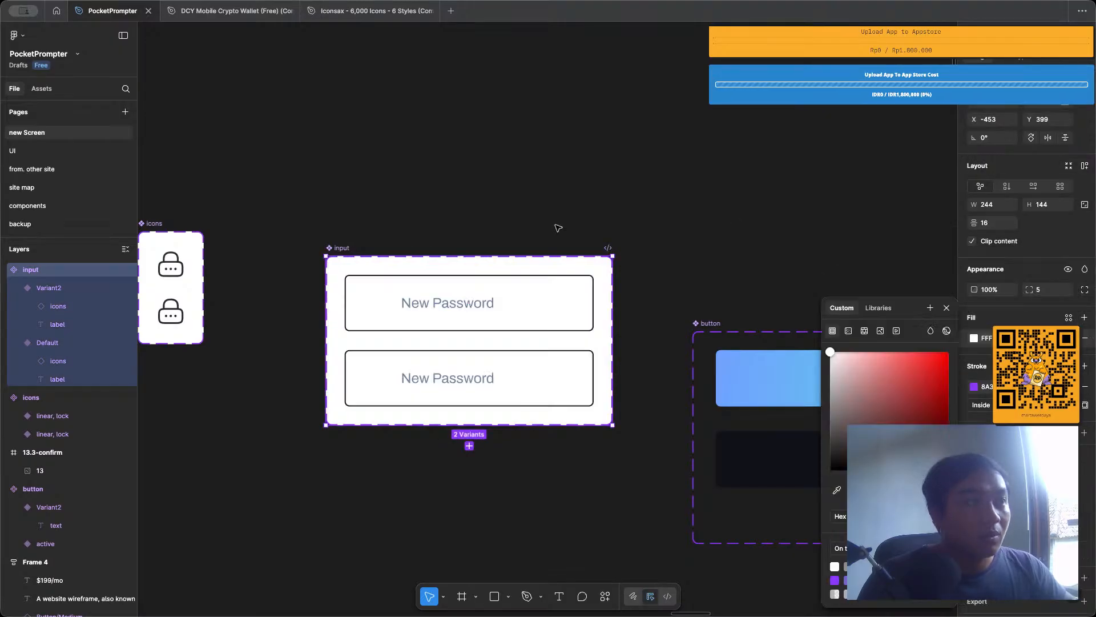
click(547, 211)
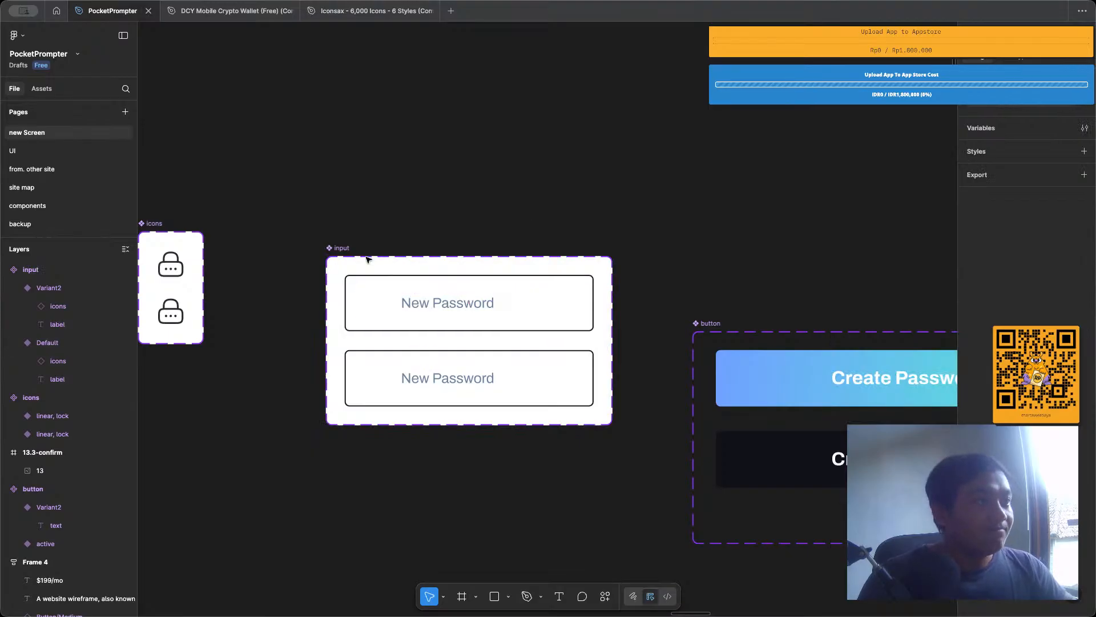
click(345, 250)
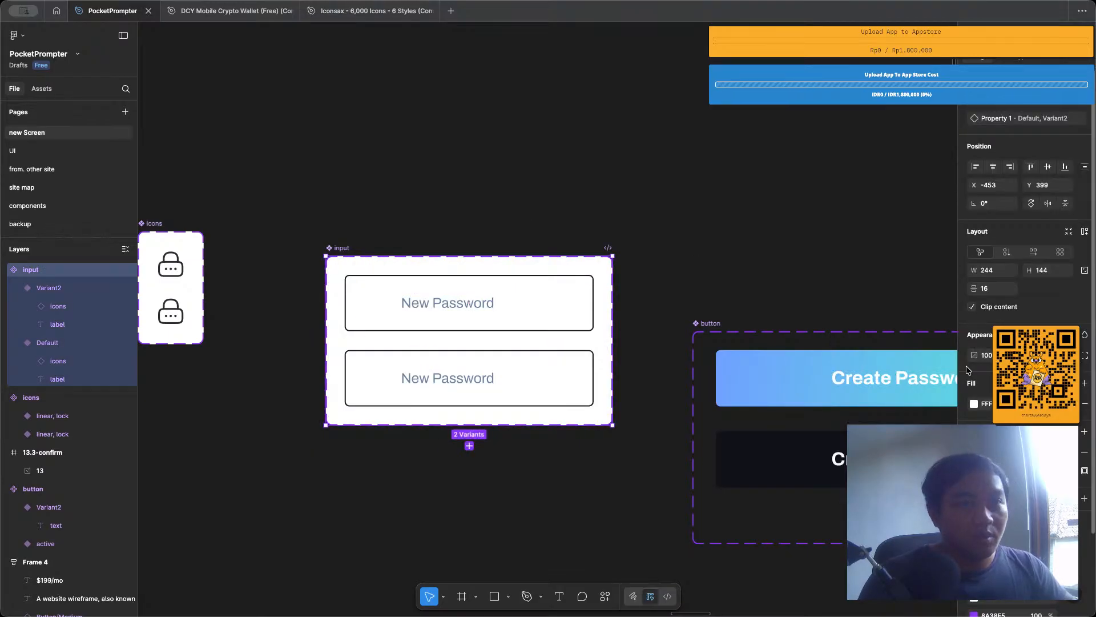
click(974, 403)
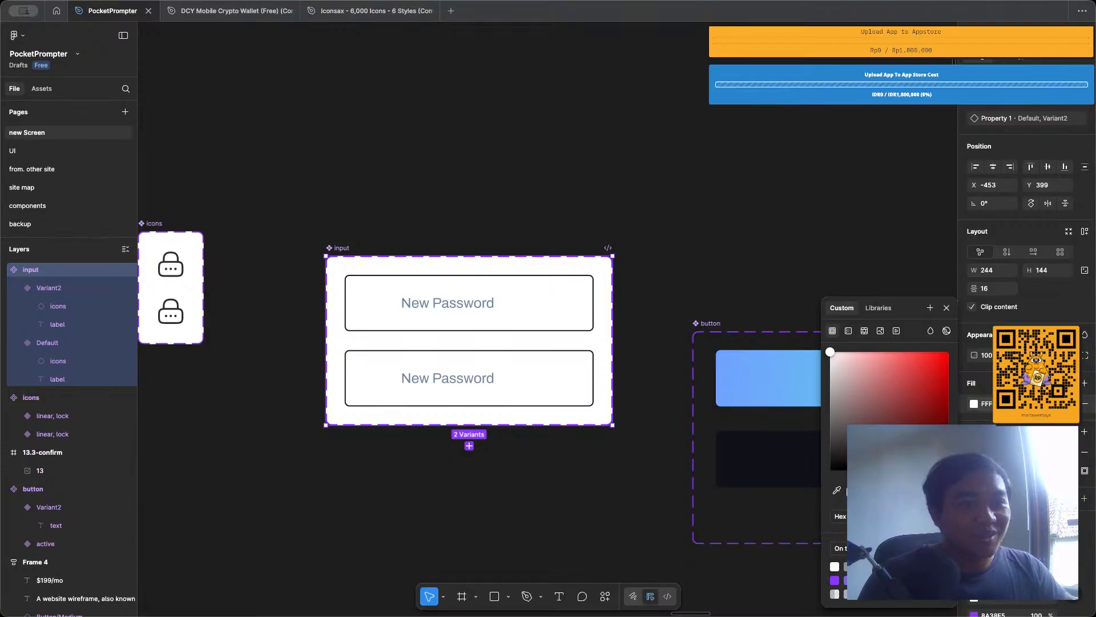
click(839, 490)
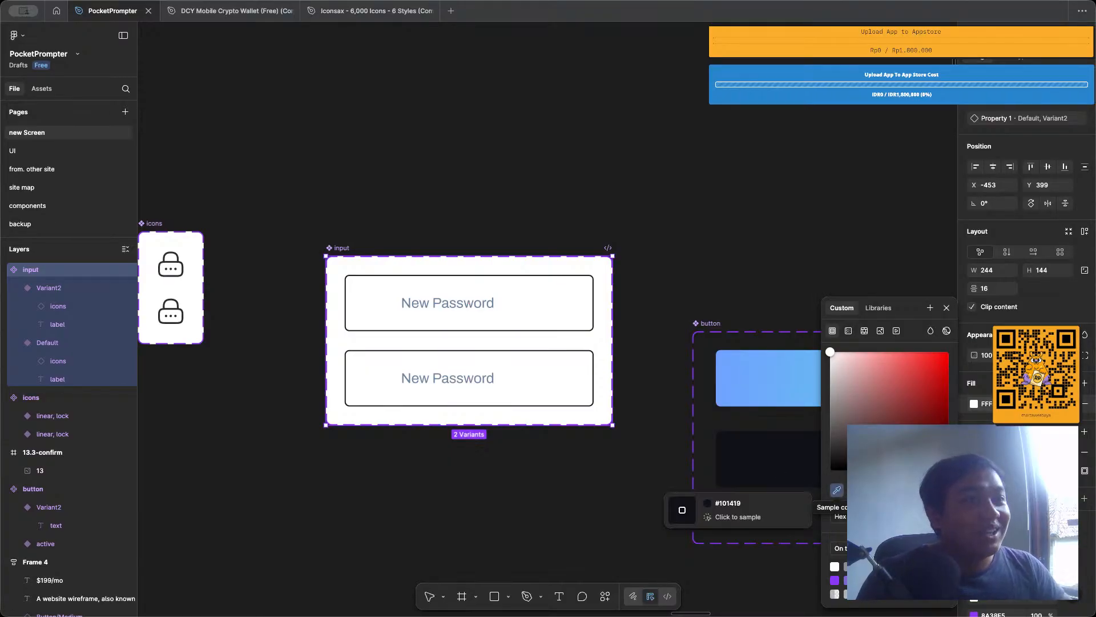
click(768, 463)
click(614, 221)
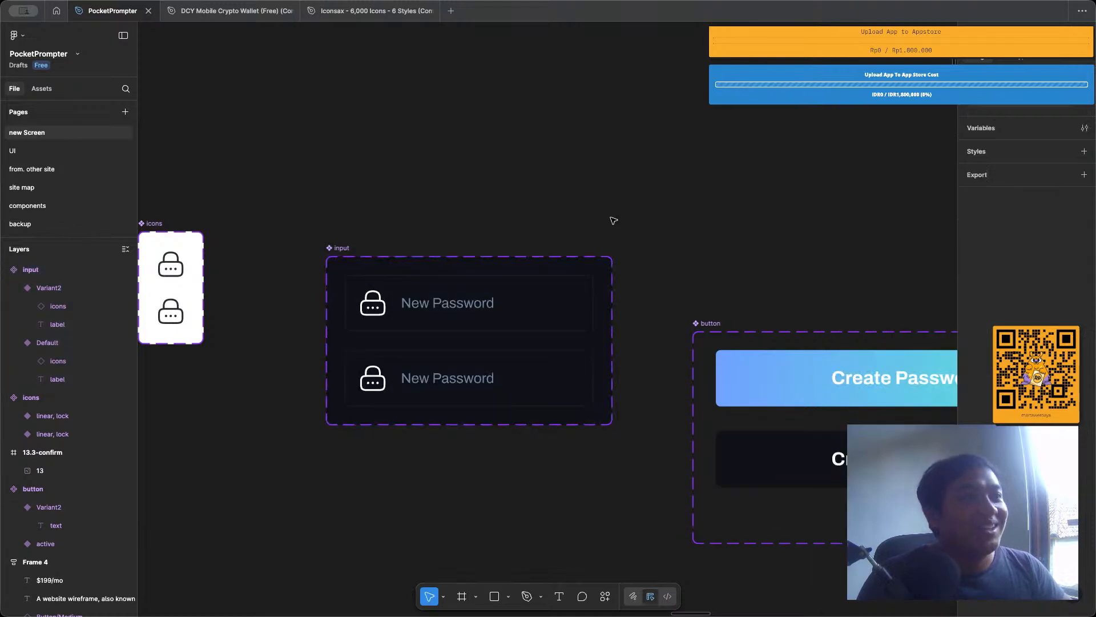
click(433, 269)
Shift the 13.3-confirm reference frame to about X 3260, Y 1714 and switch to the DCY Mobile Crypto Wallet file.
scroll(416, 281, up, 5)
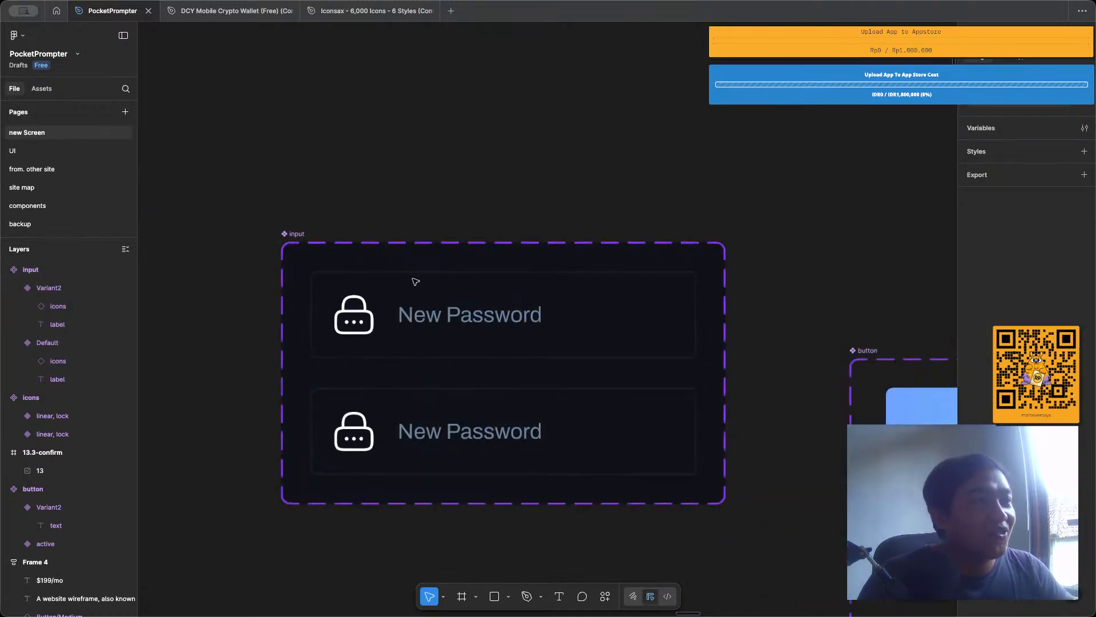
scroll(457, 306, down, 10)
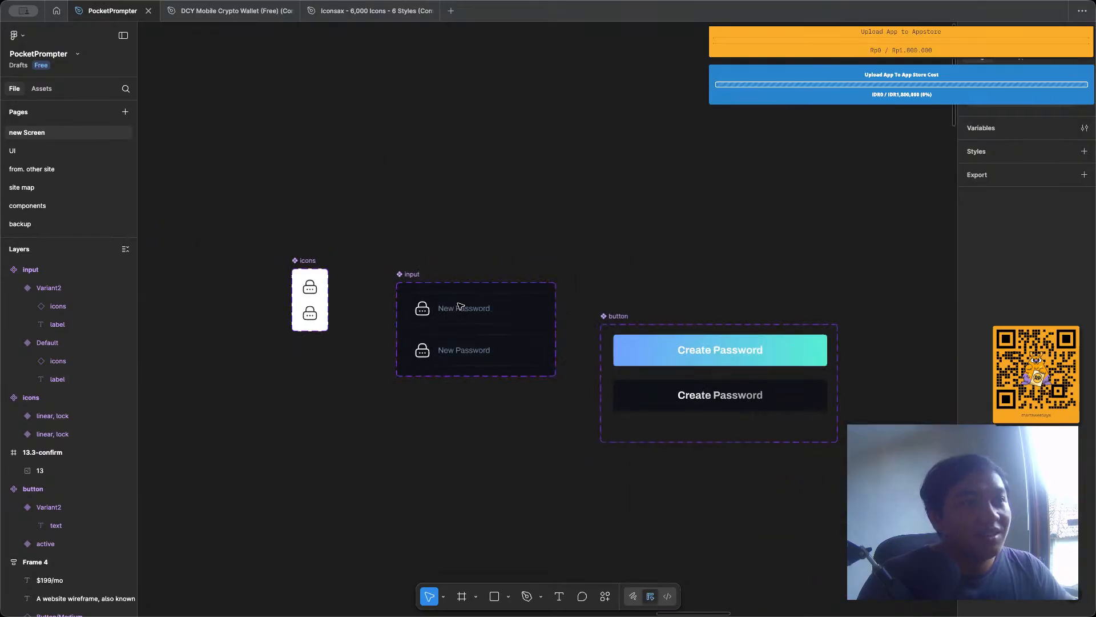
scroll(458, 306, down, 2)
scroll(458, 306, right, 7)
scroll(458, 306, down, 5)
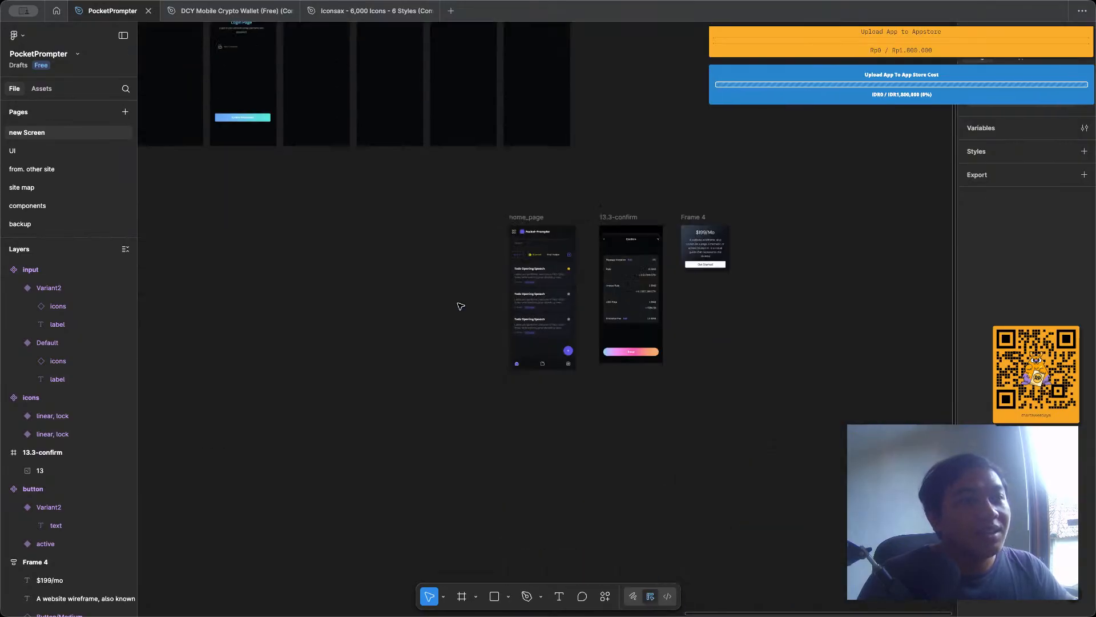
scroll(795, 286, up, 5)
click(418, 323)
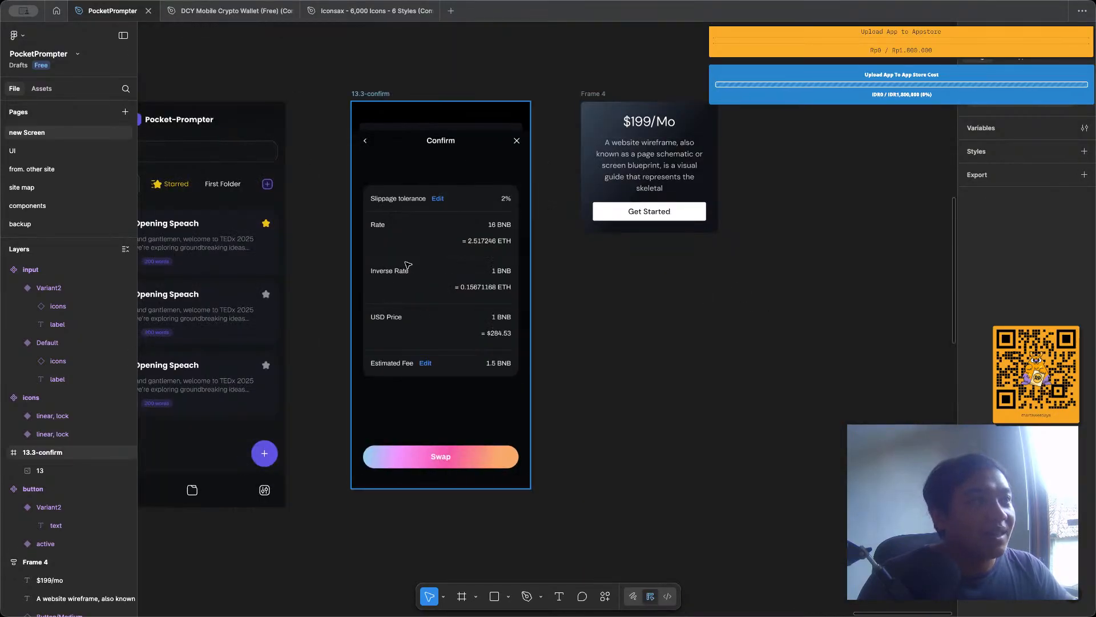
drag(407, 264, 422, 246)
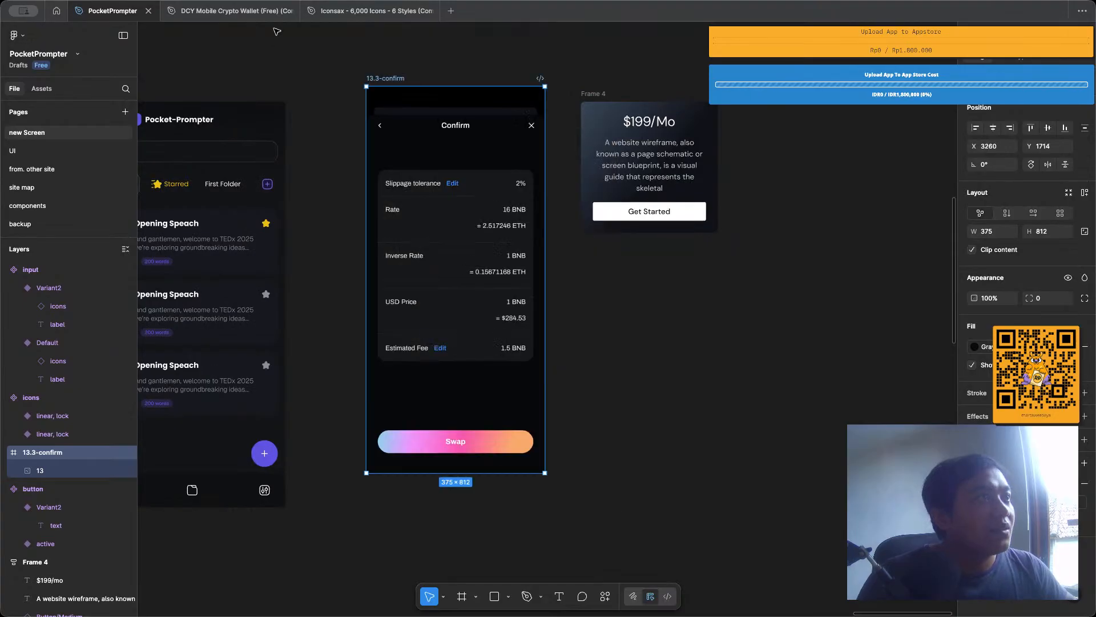
click(231, 17)
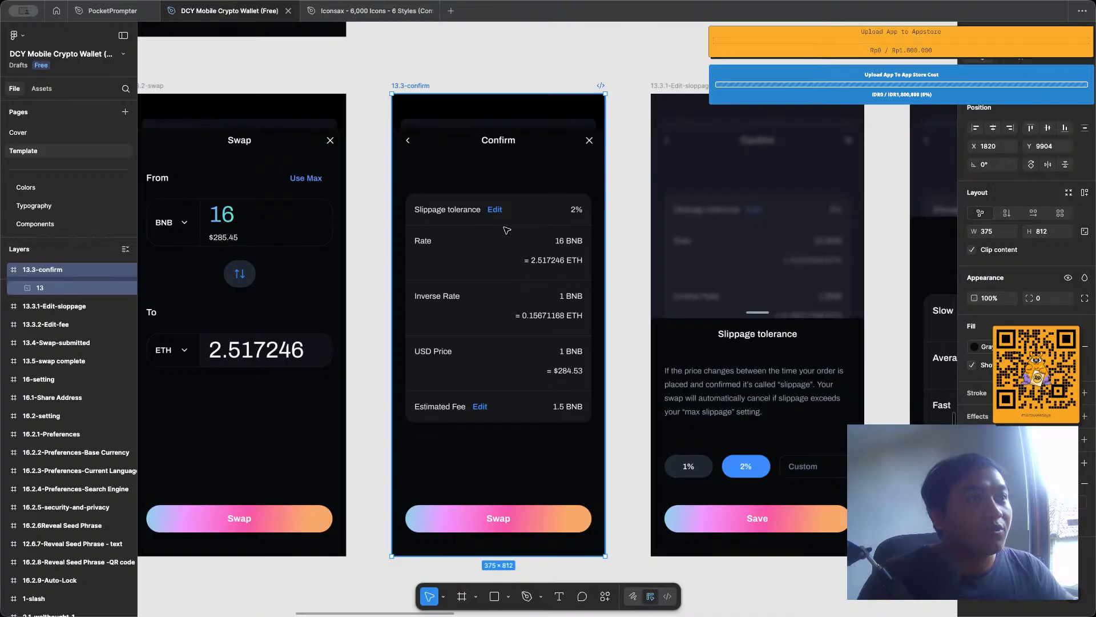
Look through the crypto wallet template's add-asset, swap, buy and settings screens for input field references.
scroll(506, 230, down, 3)
scroll(507, 230, up, 8)
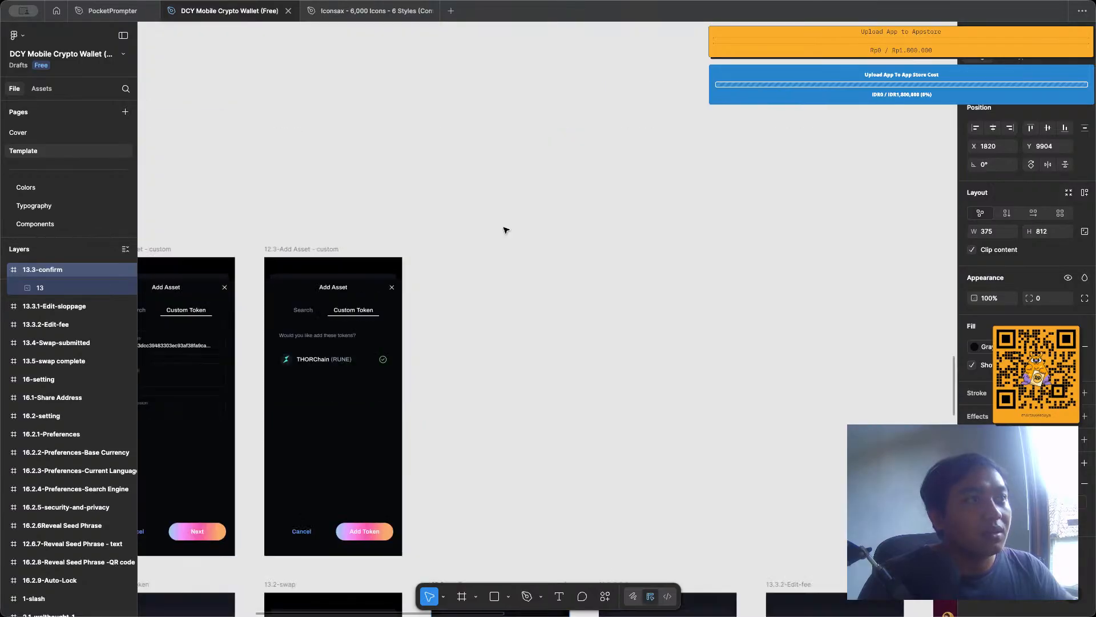
scroll(506, 230, down, 5)
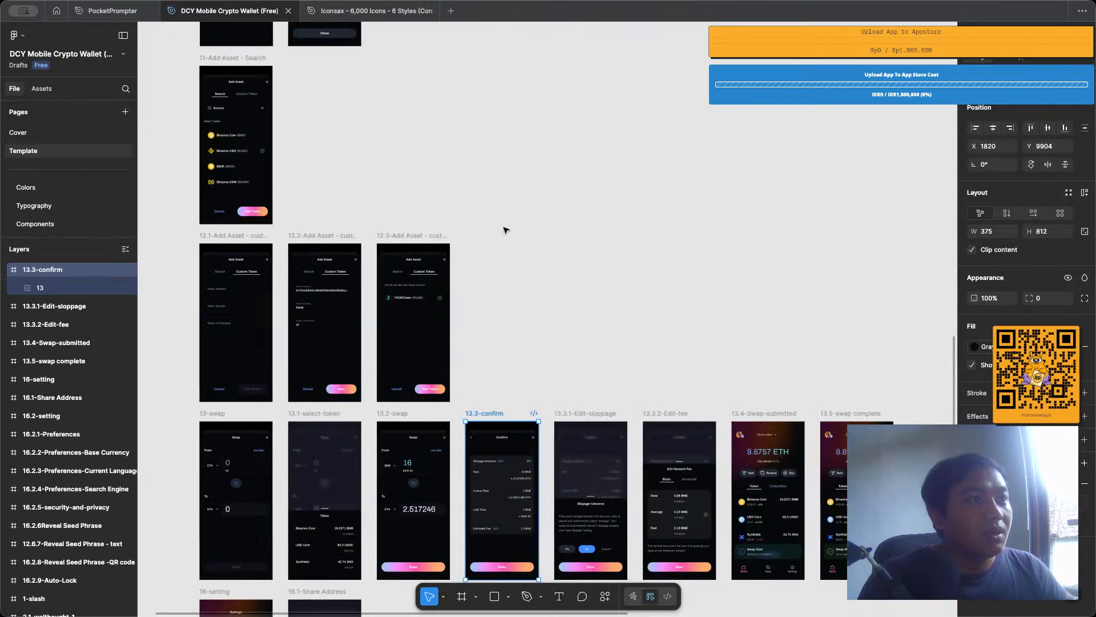
click(506, 230)
scroll(507, 230, down, 4)
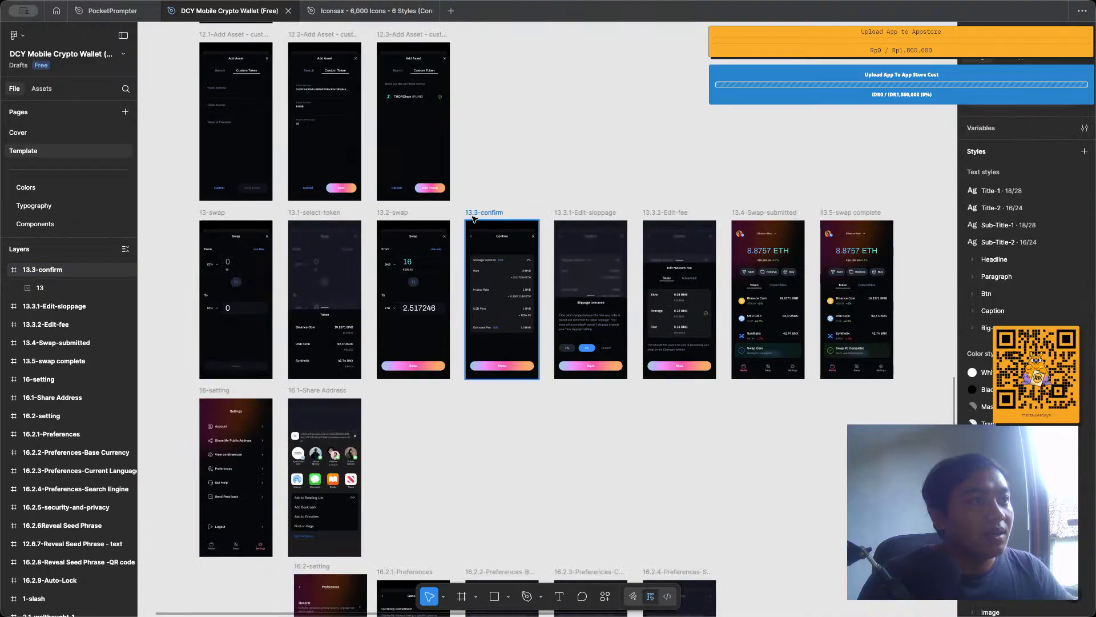
drag(472, 218, 481, 220)
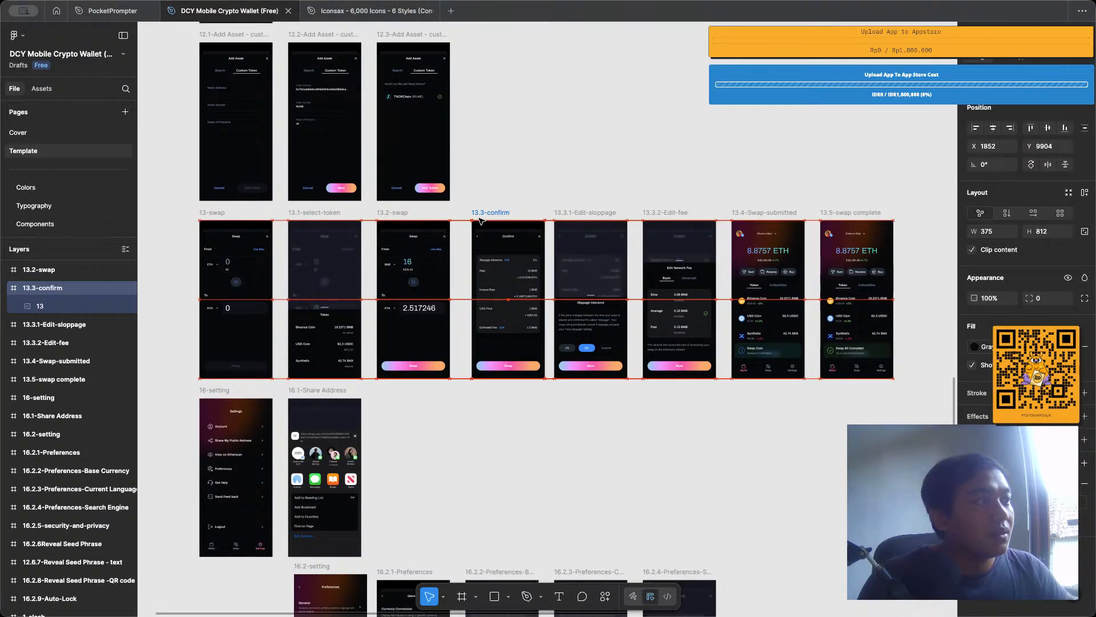
key(ctrl+z)
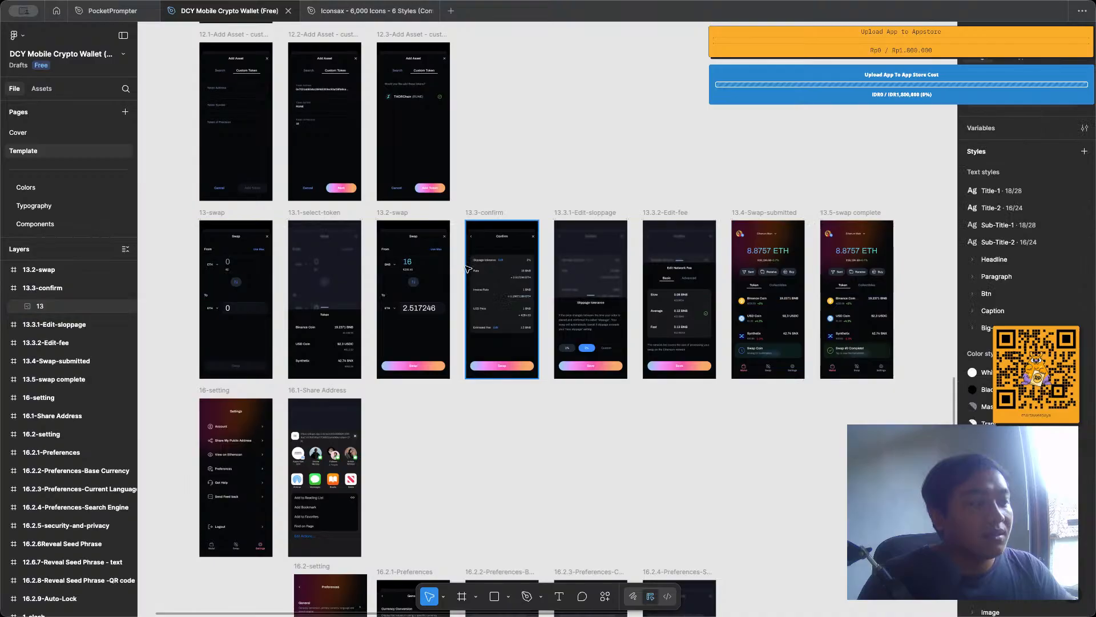
scroll(468, 269, up, 1)
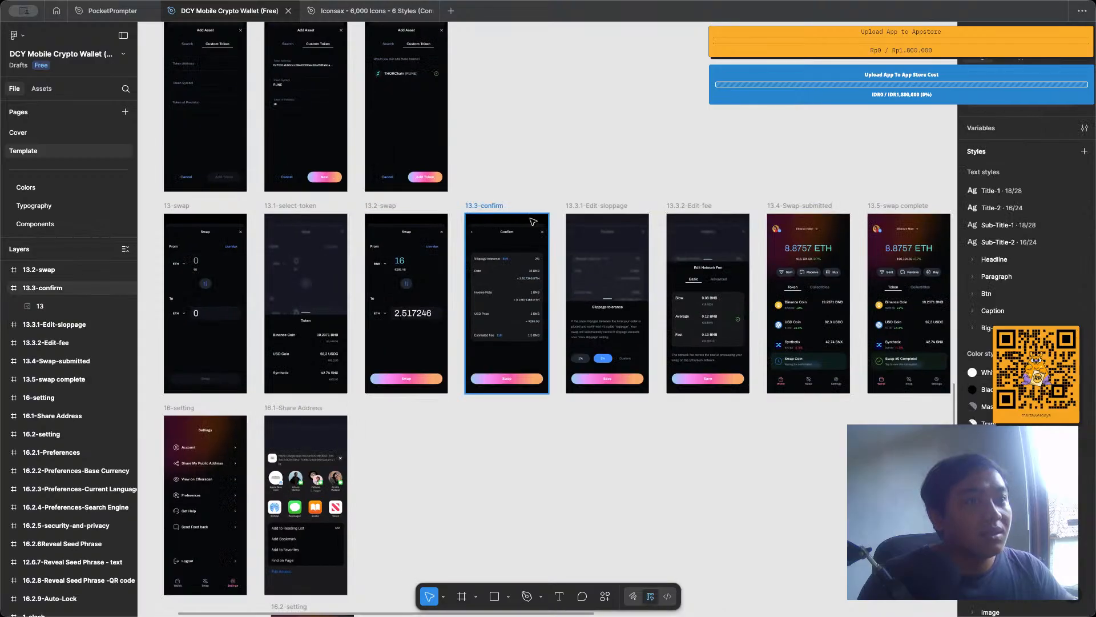
scroll(532, 222, up, 10)
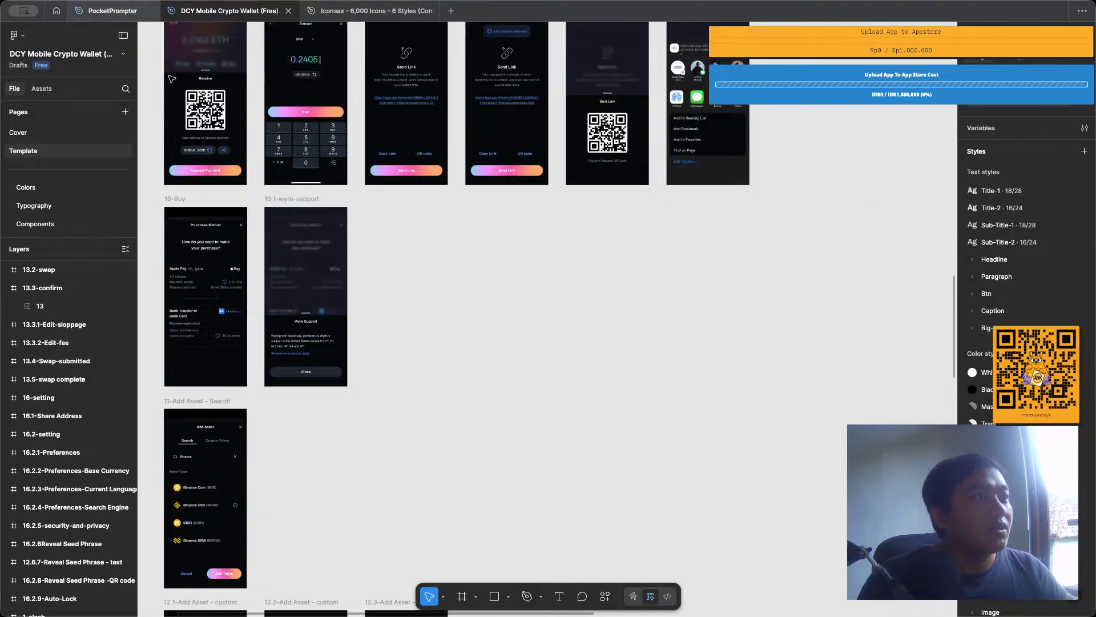
scroll(425, 286, down, 8)
scroll(425, 287, left, 3)
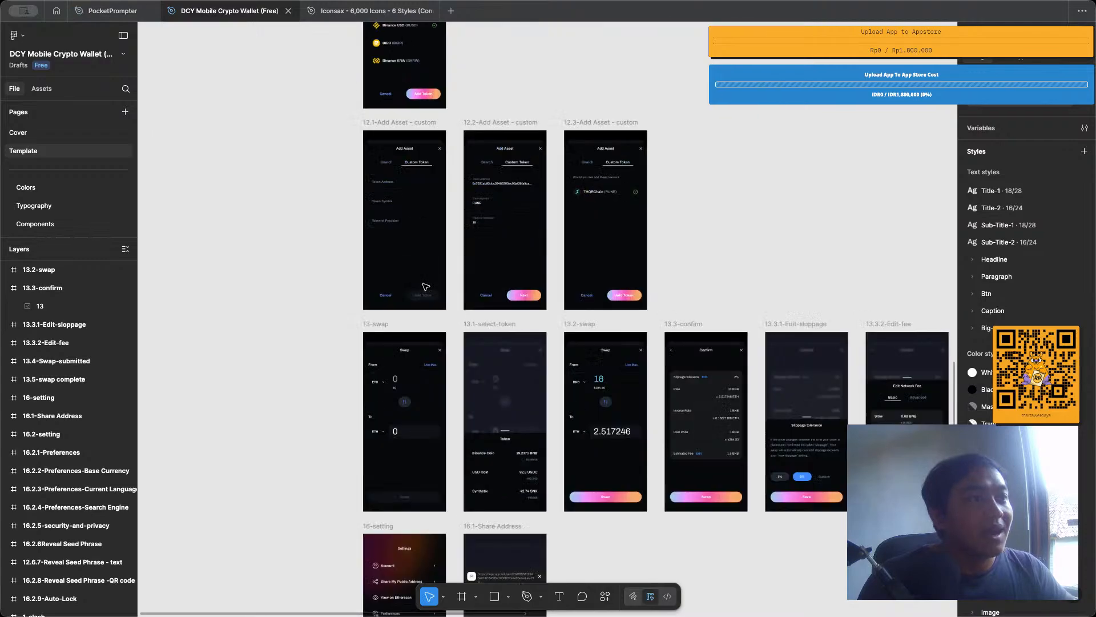
scroll(426, 287, down, 4)
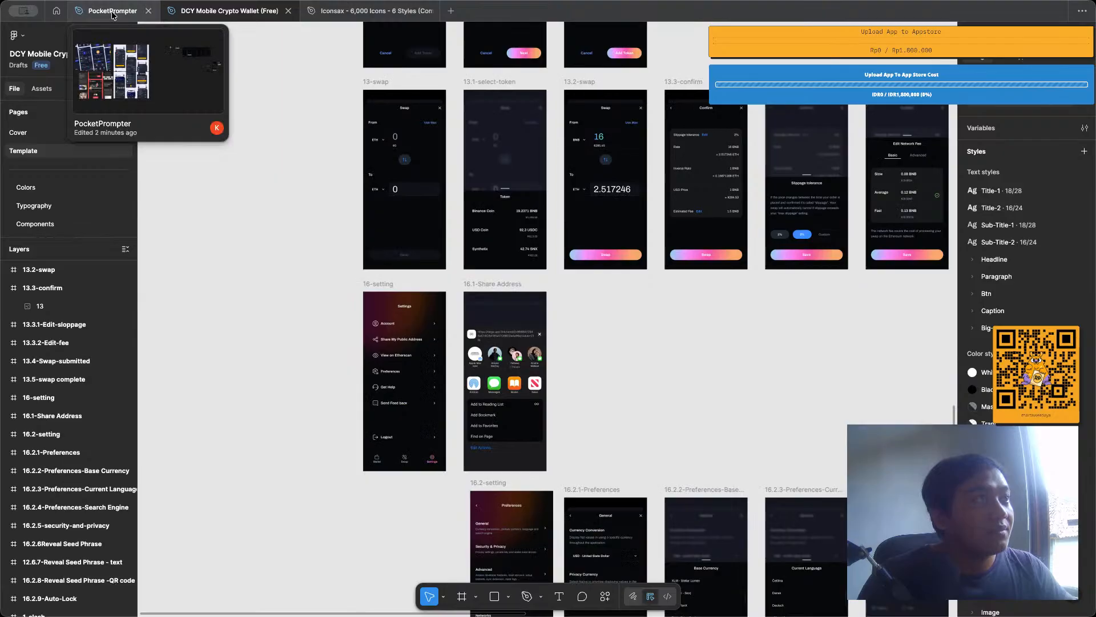
Switch to the PocketPrompter file and align the tops of Frame 4 and the finished home_page mockup with the 13.3-confirm frame.
click(113, 15)
click(650, 292)
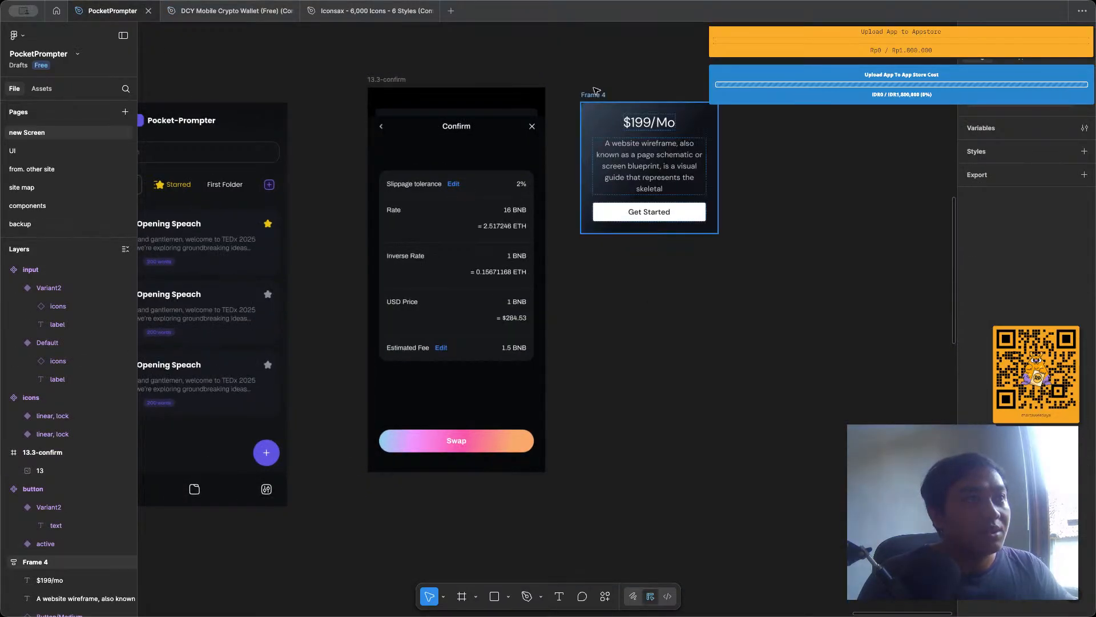
drag(594, 91, 594, 77)
click(471, 54)
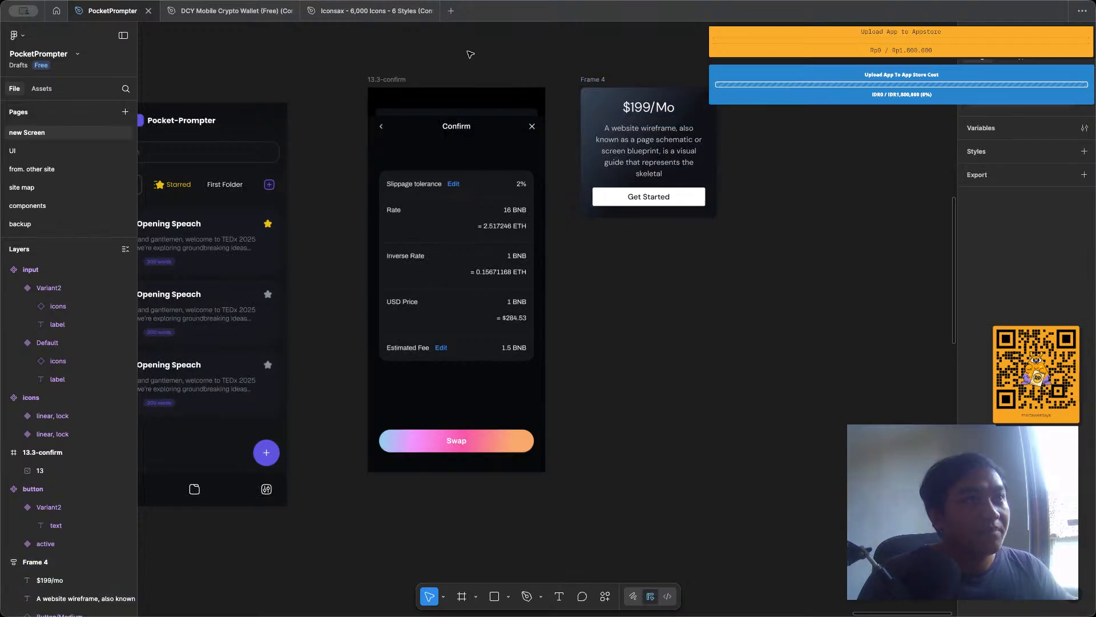
scroll(224, 80, left, 3)
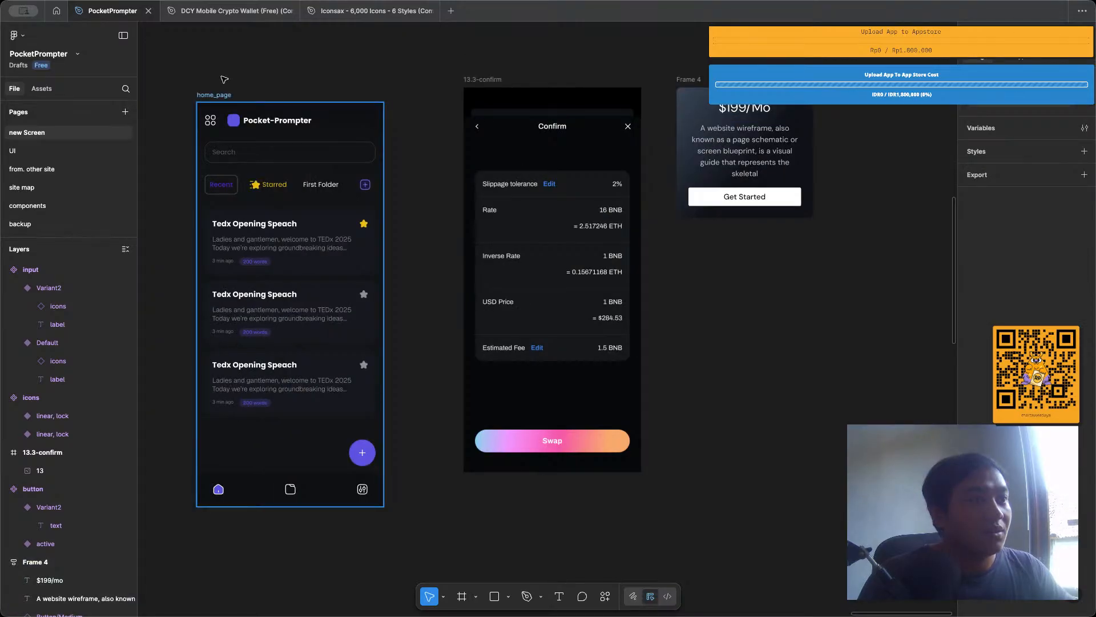
drag(204, 94, 224, 80)
click(281, 68)
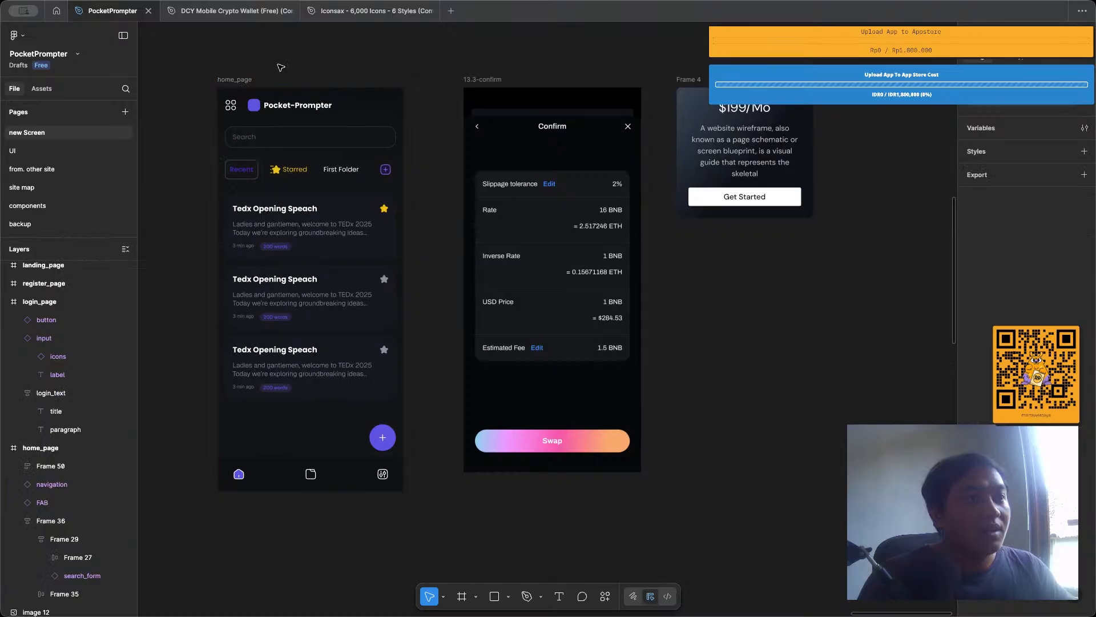
Set the height of the New Password input on the login_page to 52.
scroll(548, 98, down, 5)
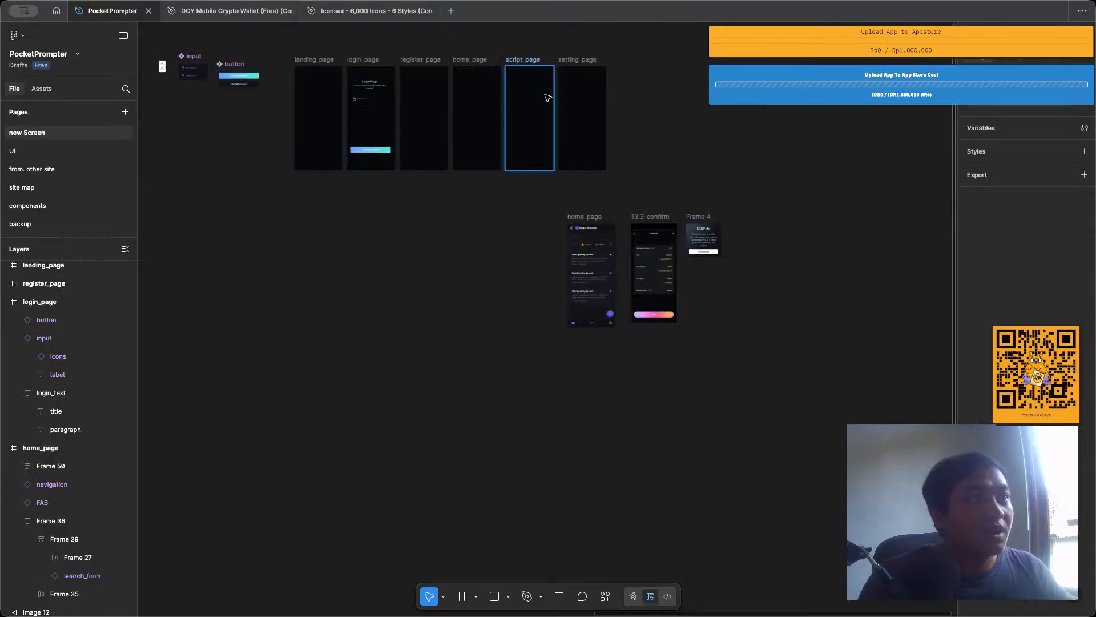
scroll(638, 208, up, 2)
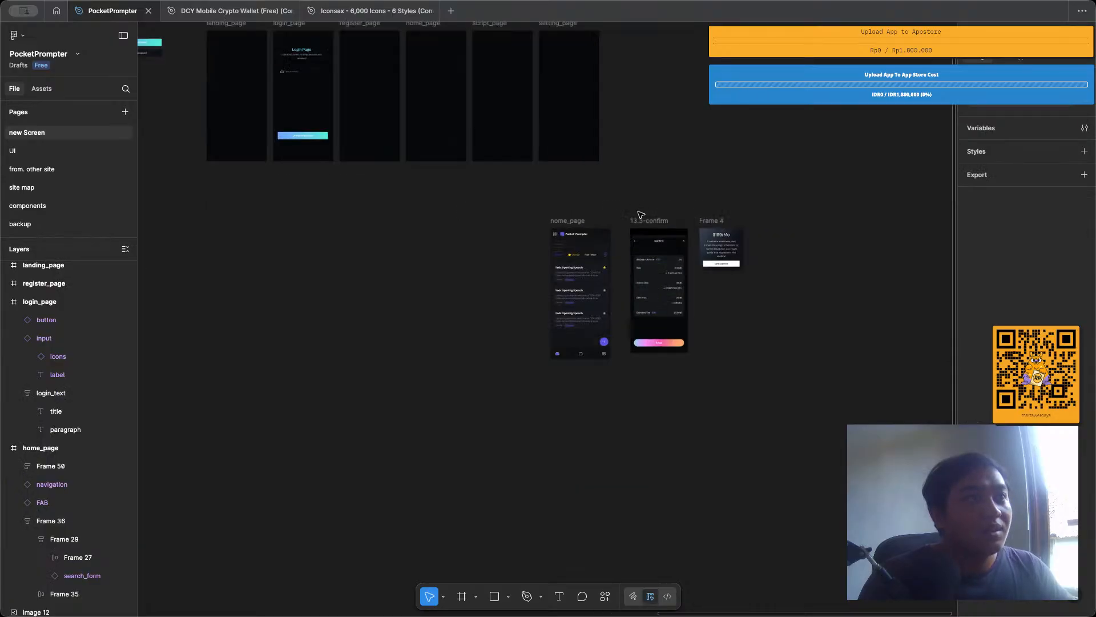
scroll(274, 111, up, 5)
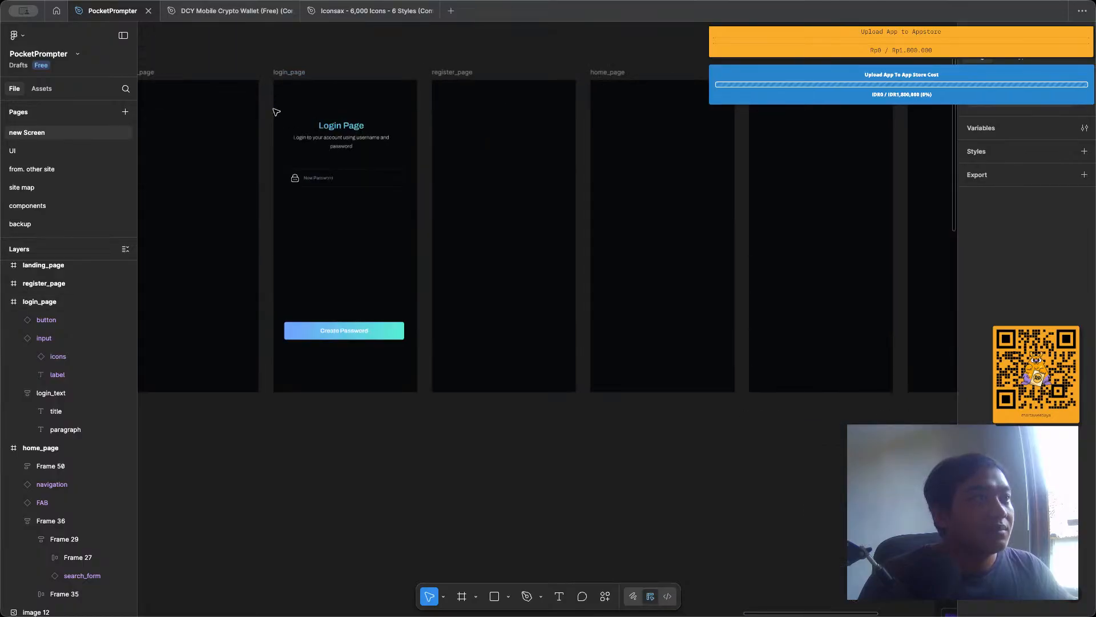
scroll(290, 166, up, 5)
click(470, 203)
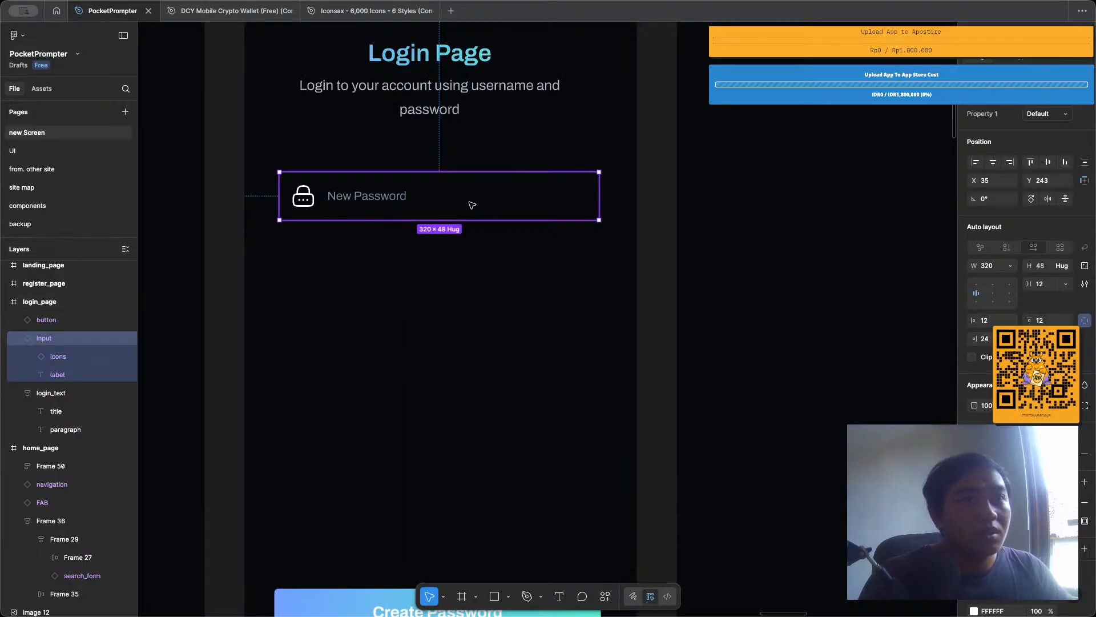
click(1040, 266)
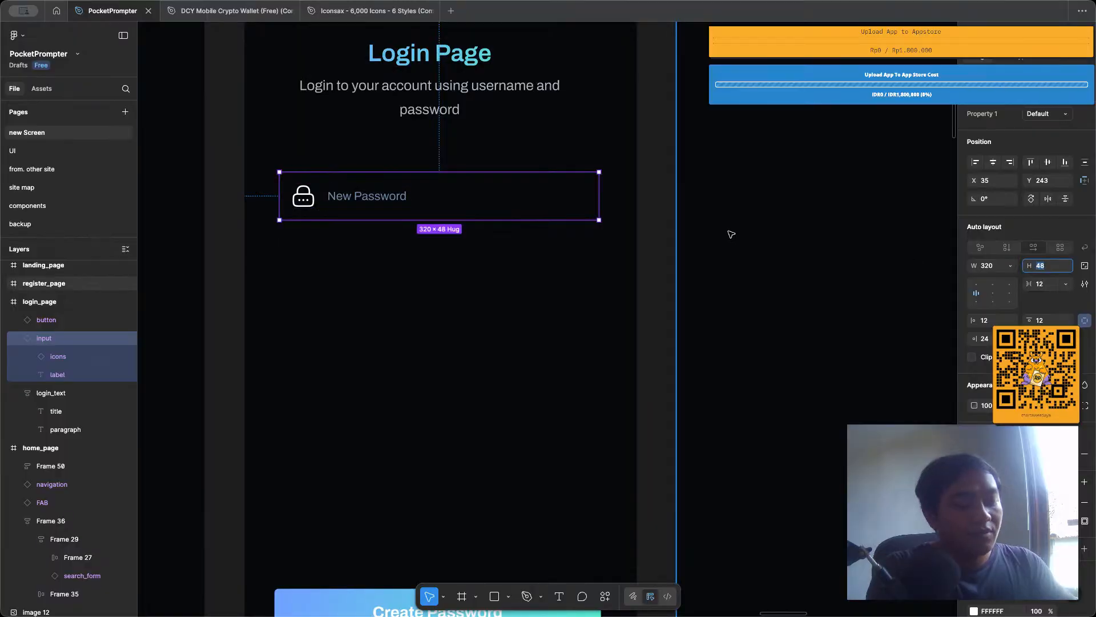
text(52)
key(Return)
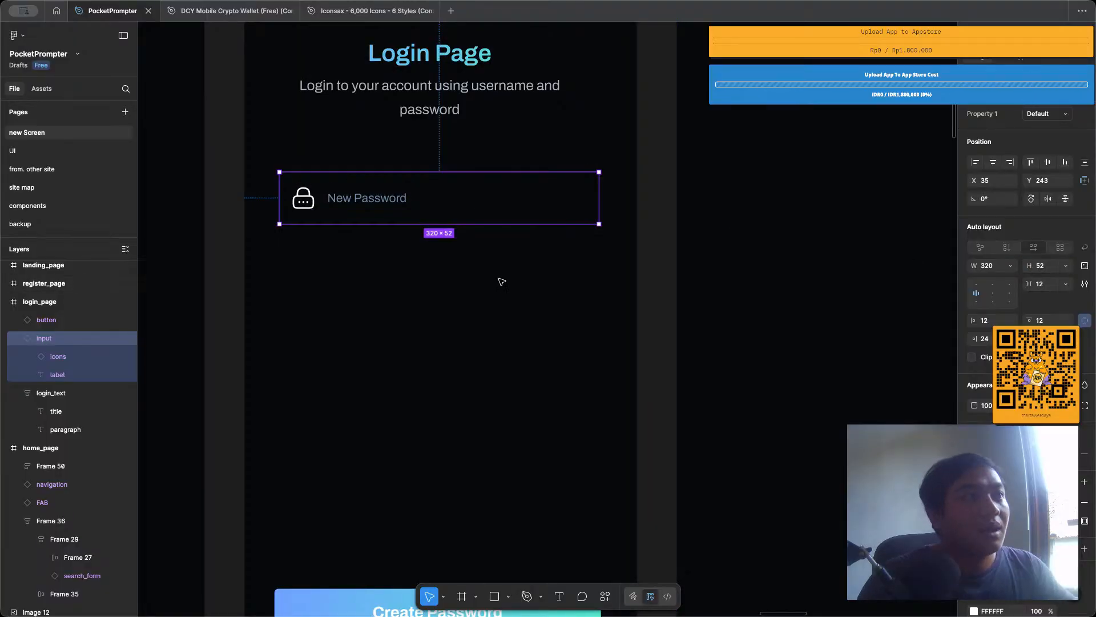
click(502, 281)
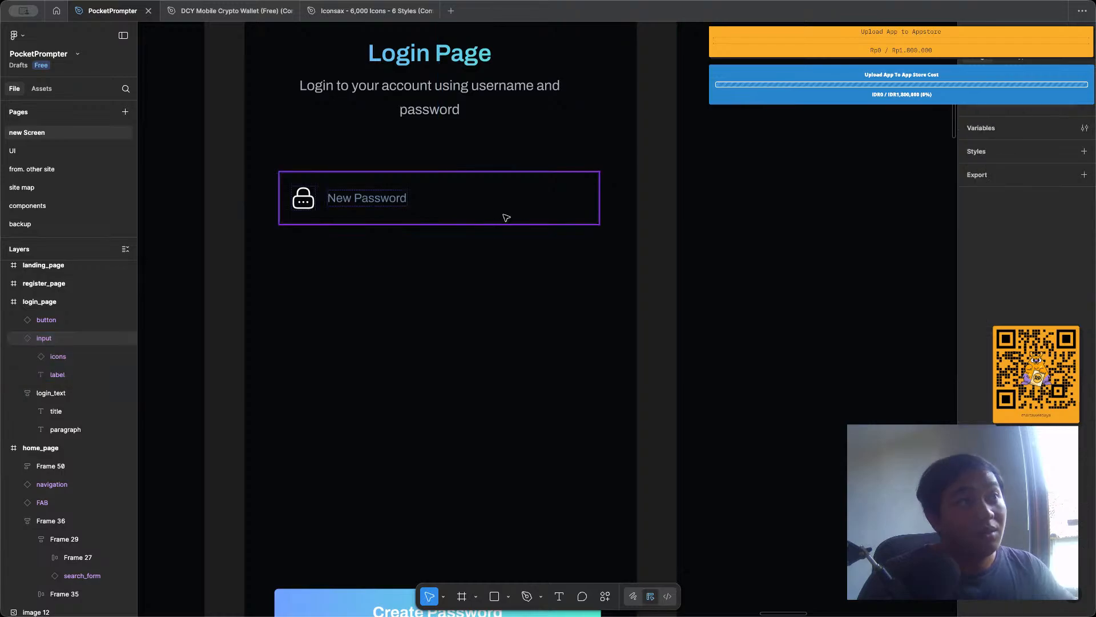
click(507, 218)
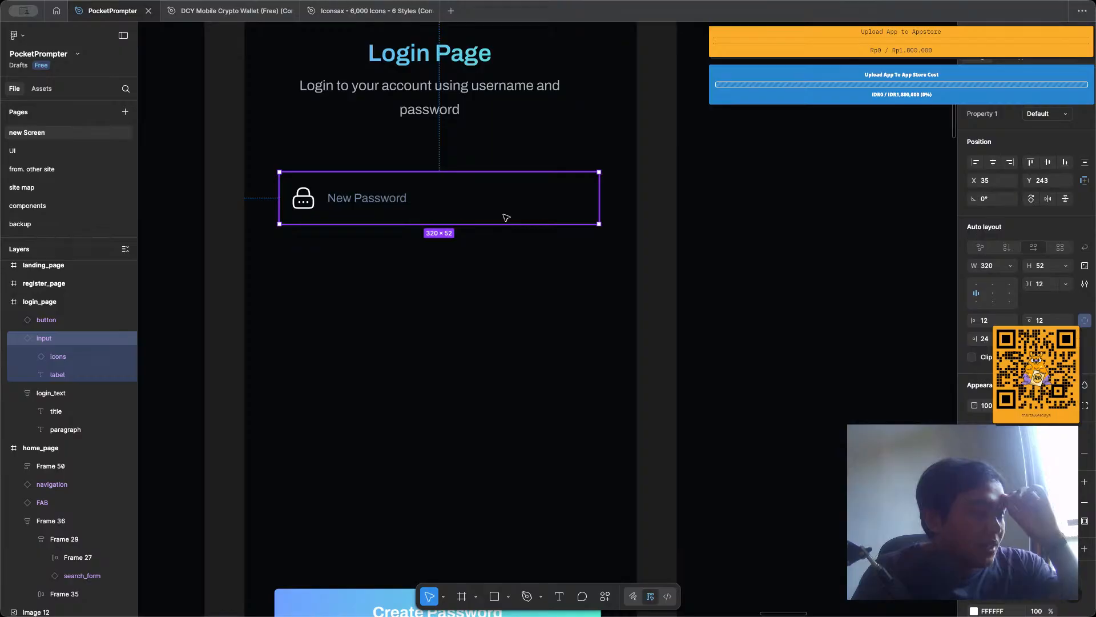
key(Escape)
click(475, 220)
scroll(475, 219, down, 5)
scroll(475, 219, left, 5)
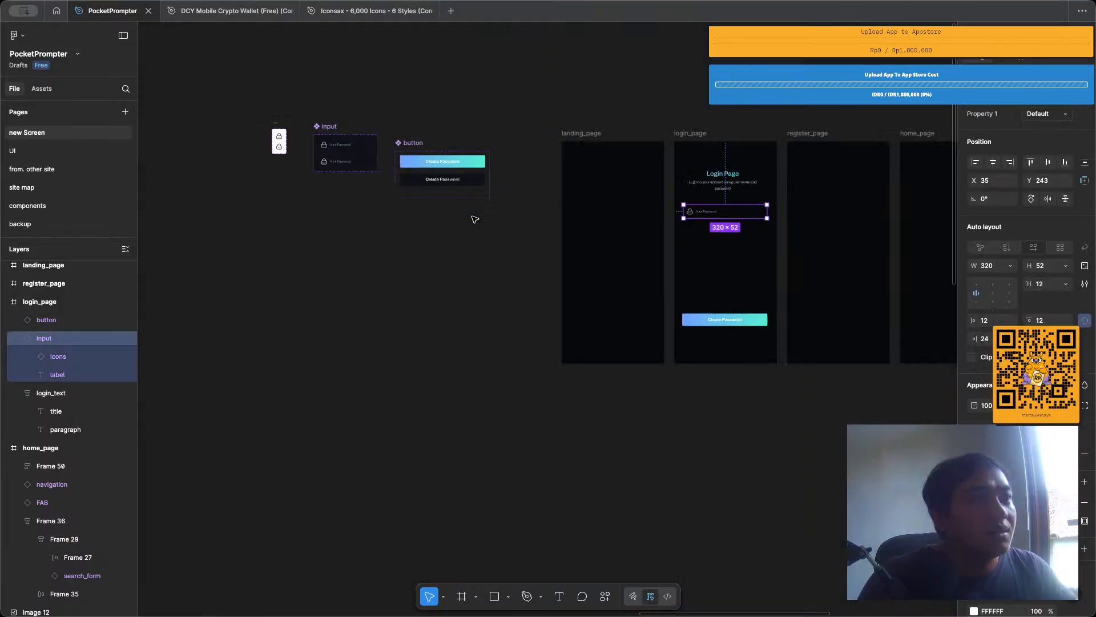
scroll(475, 219, right, 5)
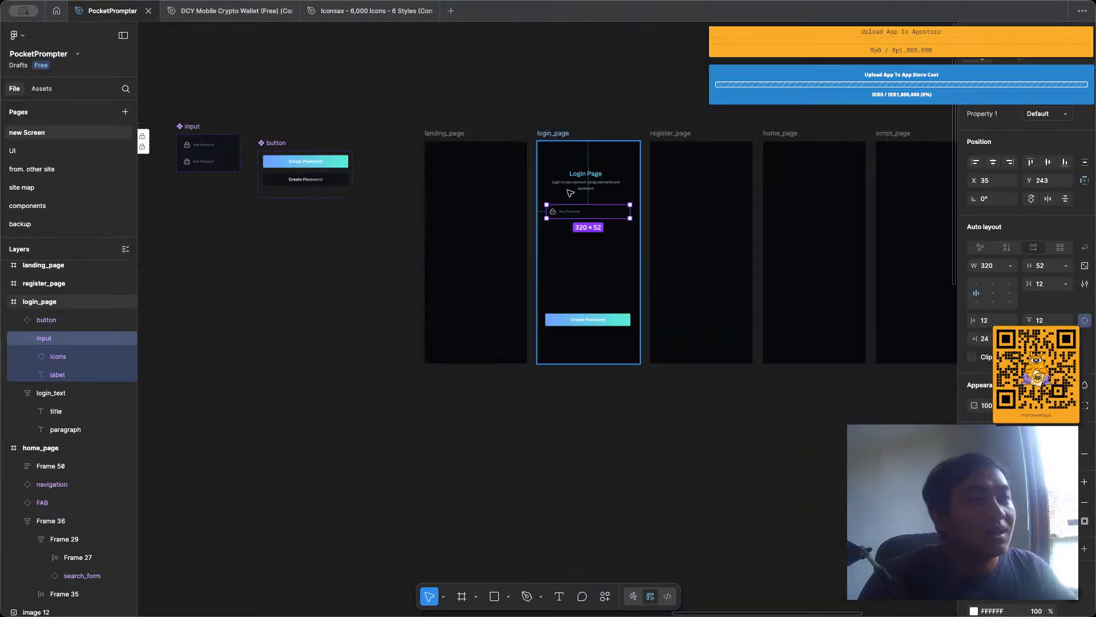
scroll(570, 193, down, 2)
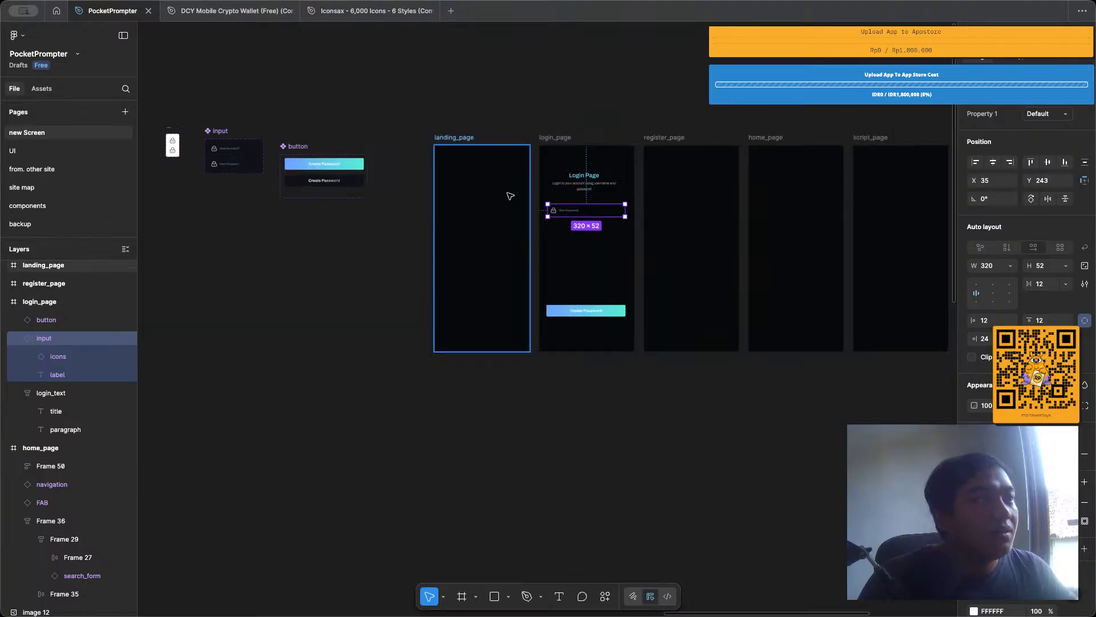
click(470, 111)
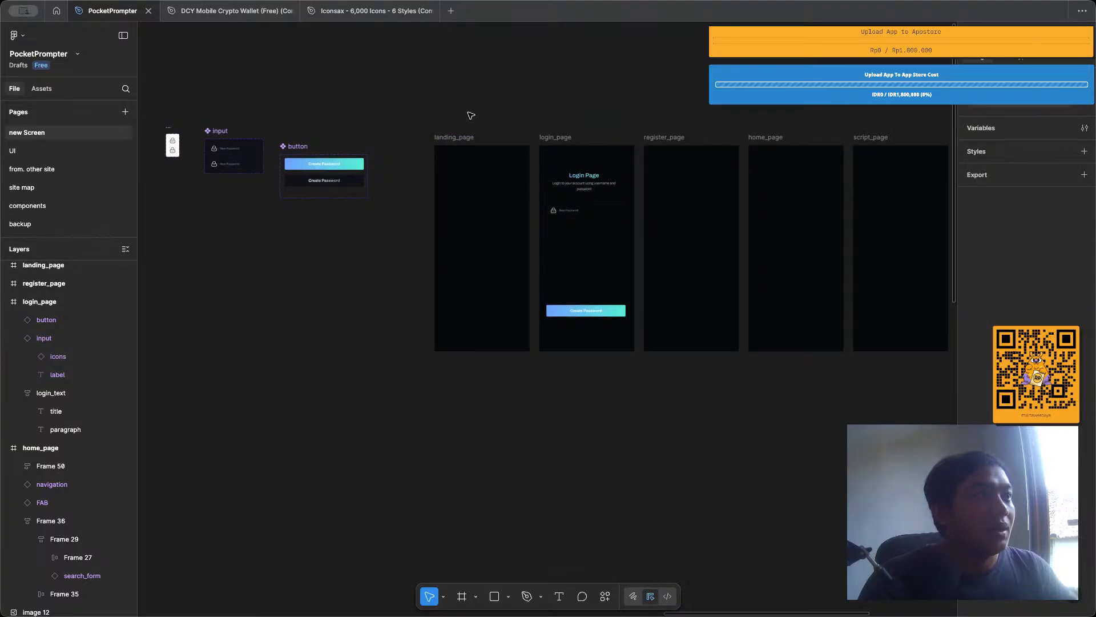
Copy the linear eye and eye-slash icons from the Security section of the Iconsax file and return to the PocketPrompter file.
scroll(469, 115, up, 5)
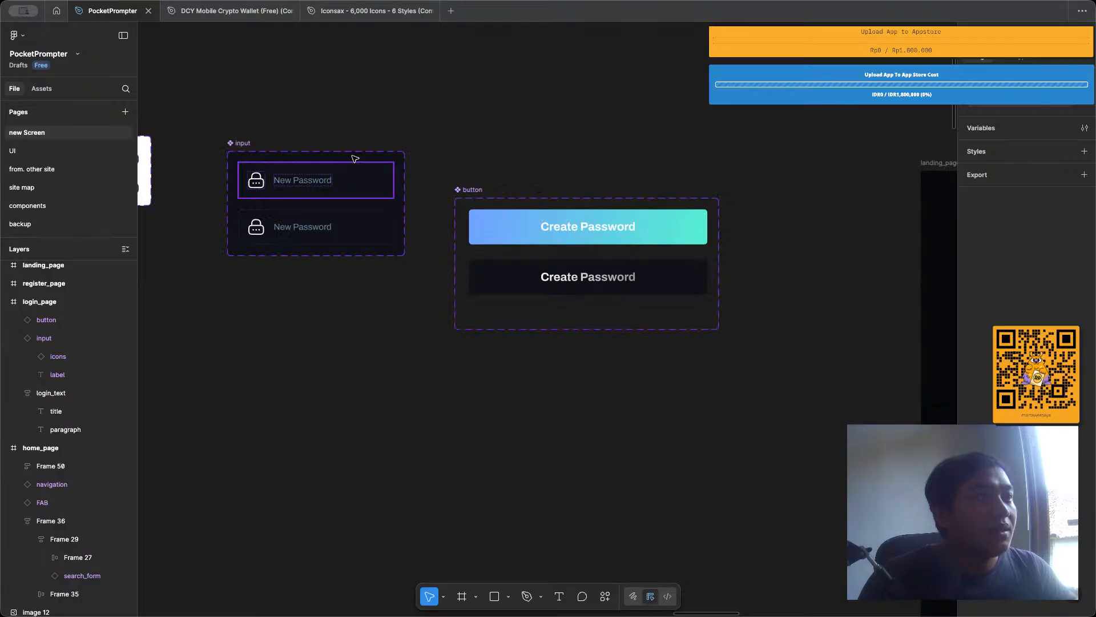
scroll(308, 148, left, 5)
scroll(316, 137, up, 3)
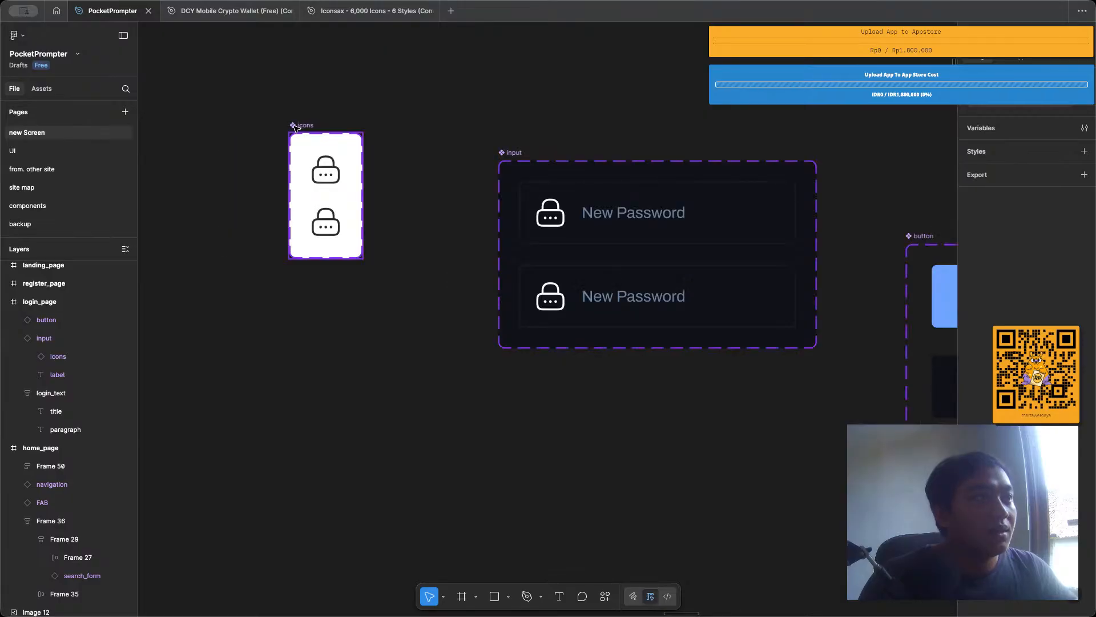
click(317, 129)
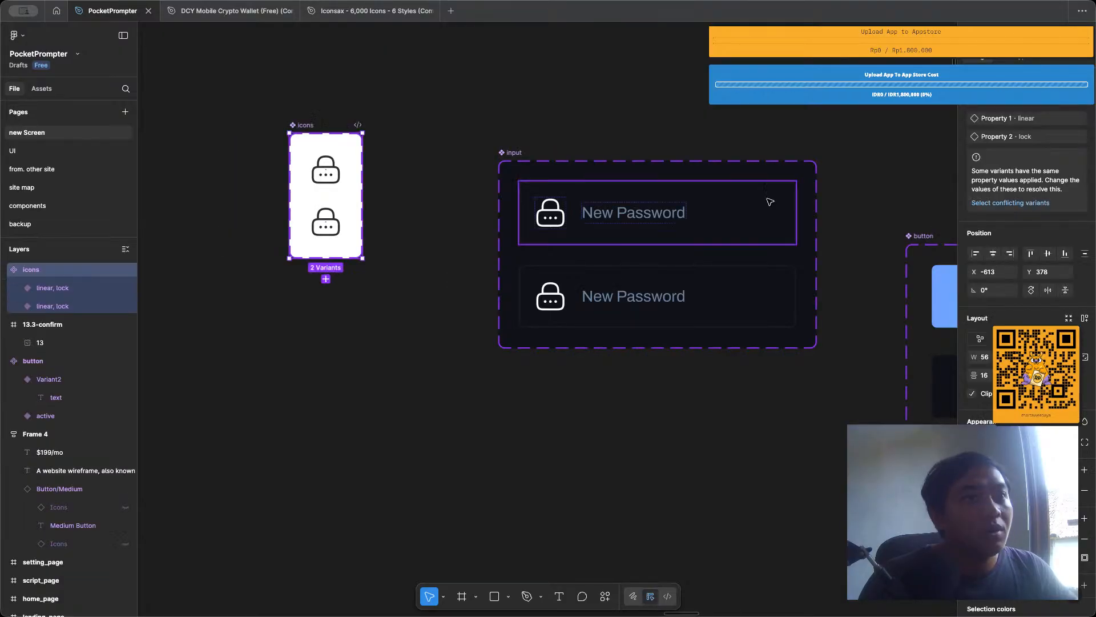
click(363, 10)
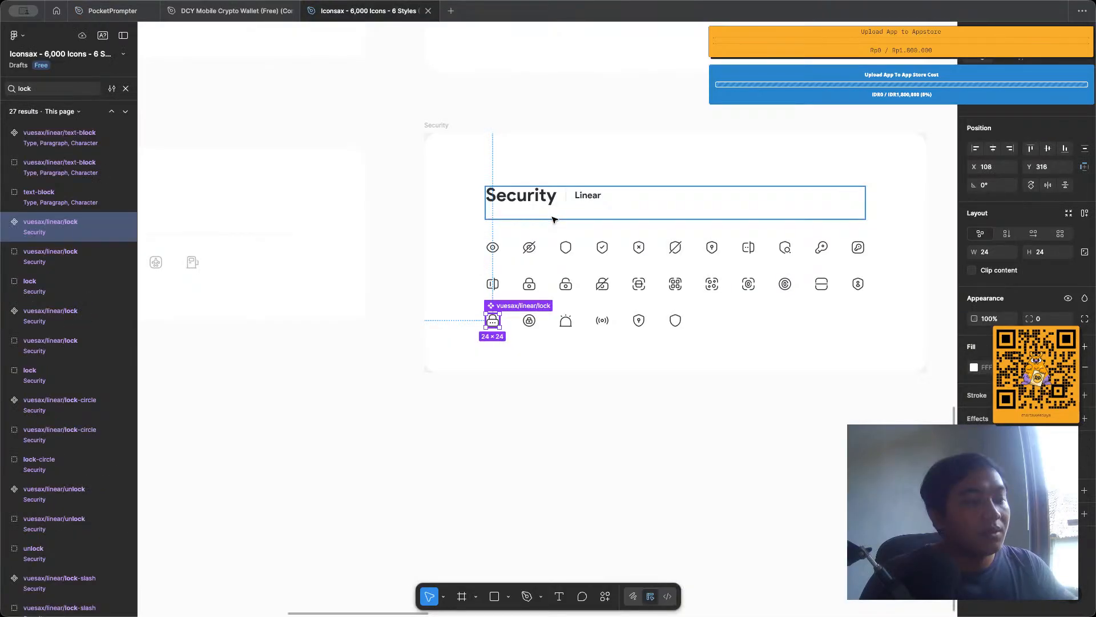
click(493, 247)
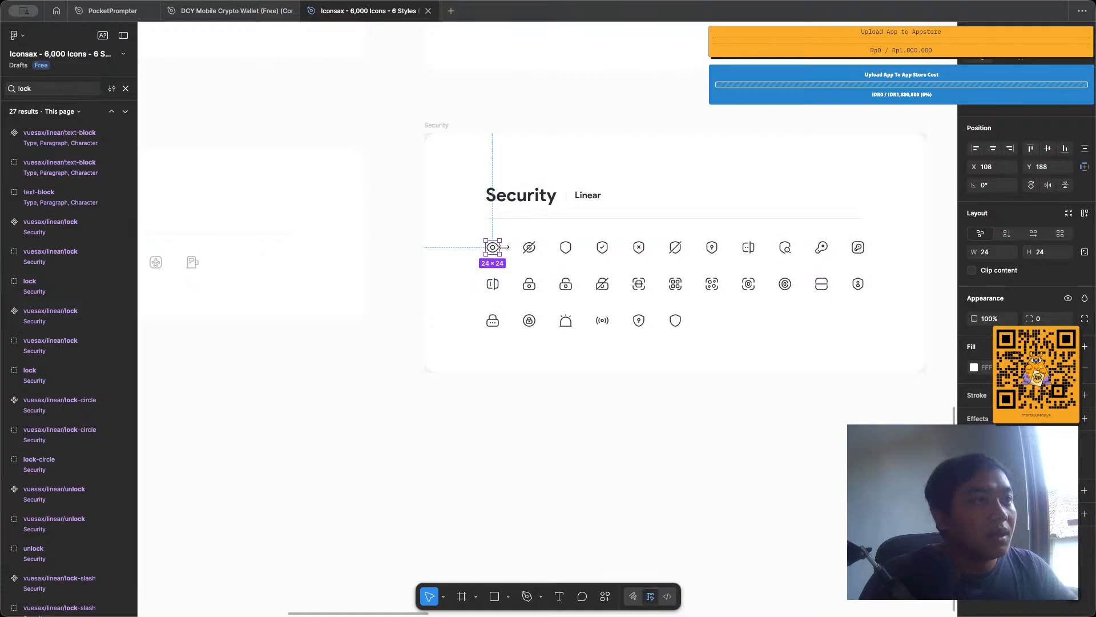
shift+click(529, 246)
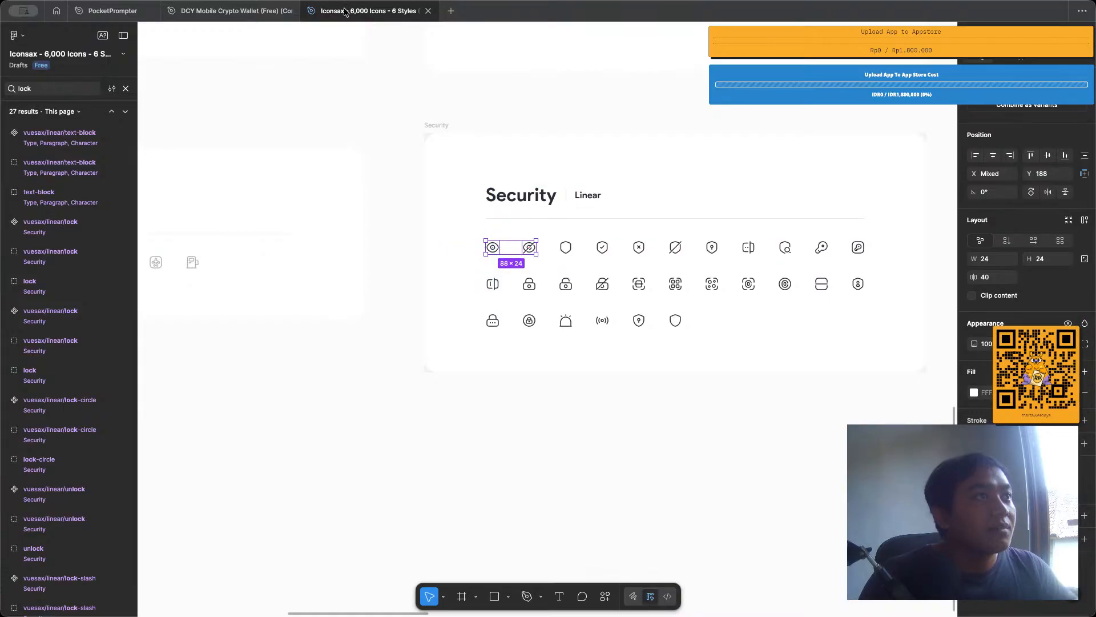
click(130, 7)
Move the icons component set to about X -680, Y 389 and widen it to make room beside the lock icons.
click(379, 117)
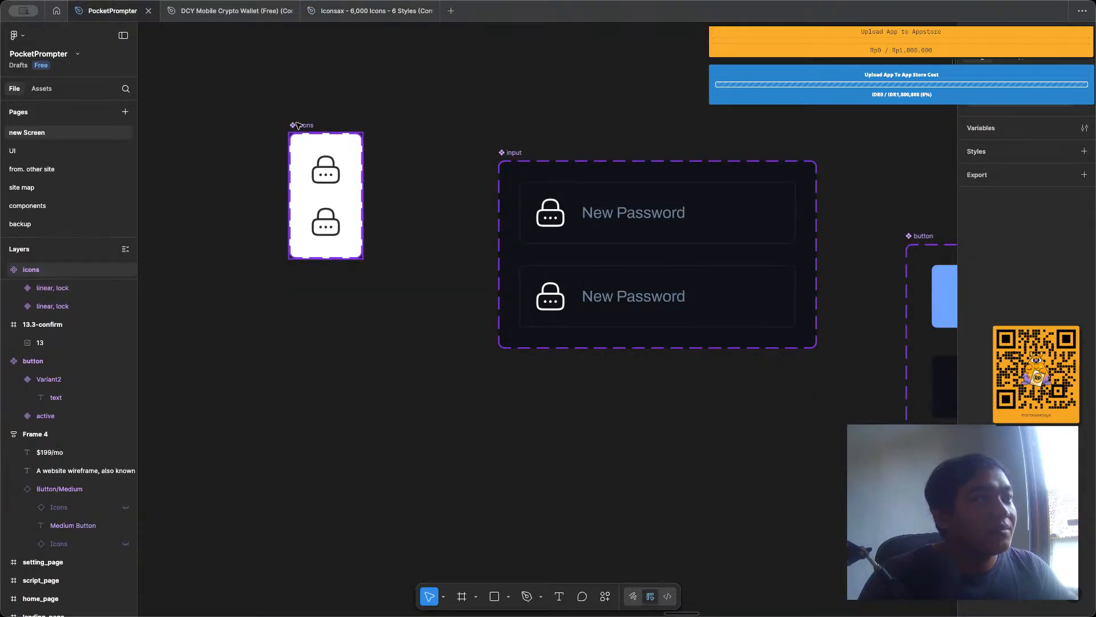
drag(298, 126, 211, 139)
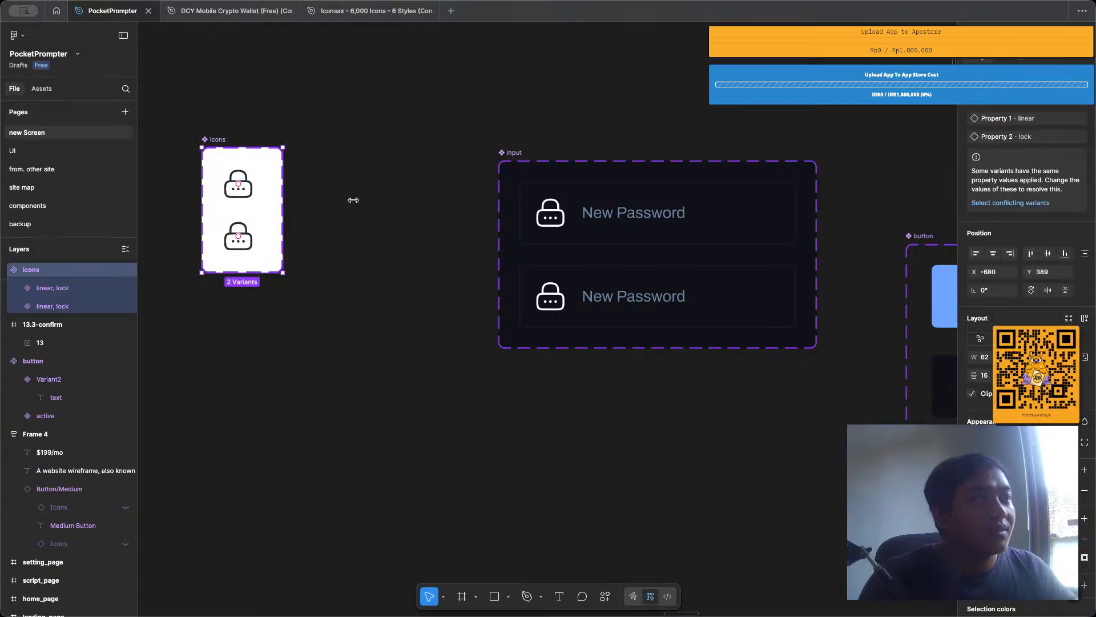
drag(283, 200, 406, 200)
Paste the copied eye and eye-slash icons into the icons component set.
click(235, 141)
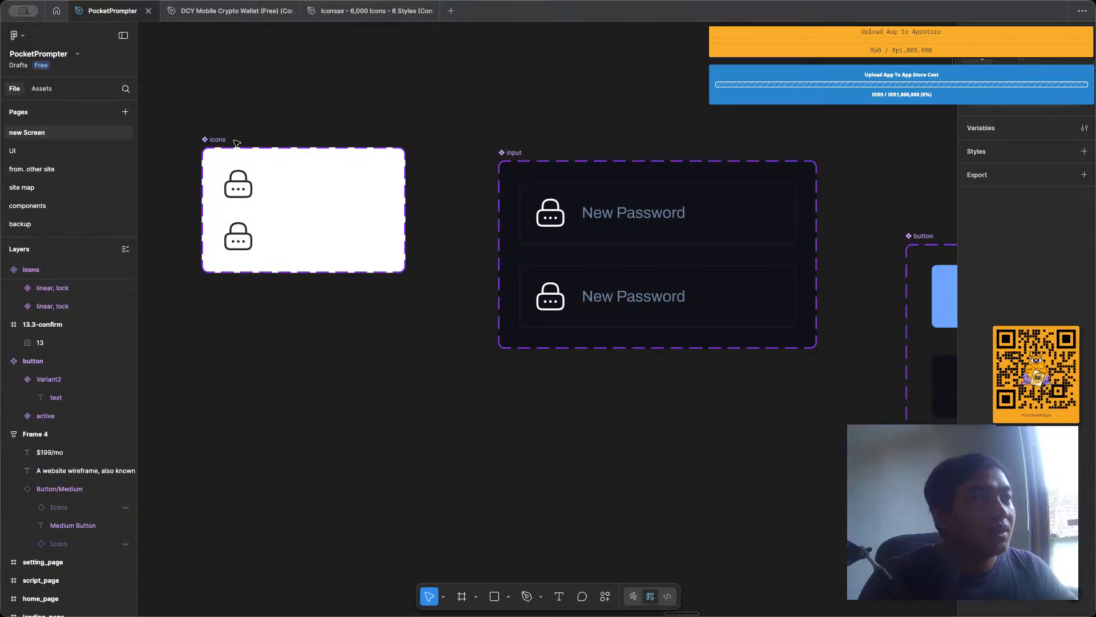
click(221, 141)
key(ctrl+v)
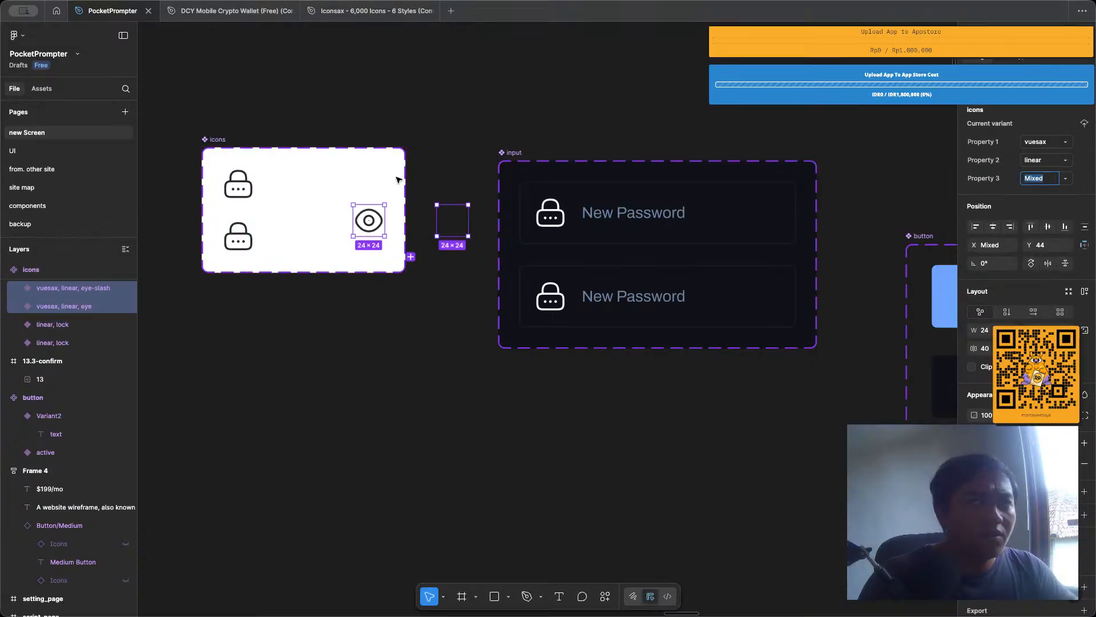
Arrange the eye and eye-slash icons in the top row beside the lock, at about X 53, Y 16 and X 90, Y 18.
drag(451, 221, 371, 189)
click(241, 151)
scroll(240, 151, up, 5)
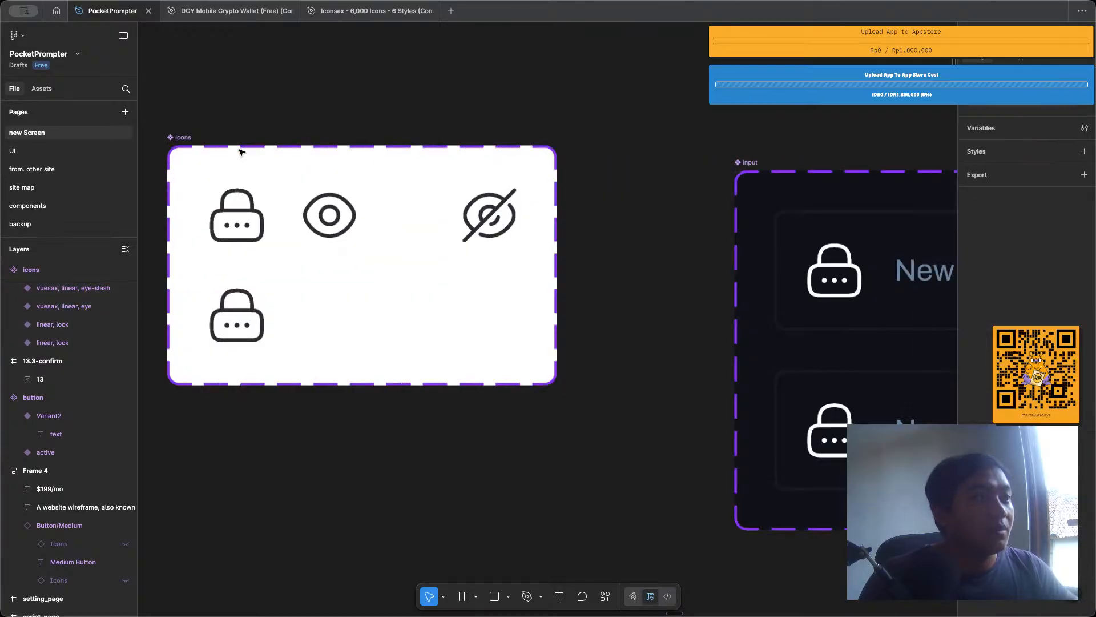
click(329, 213)
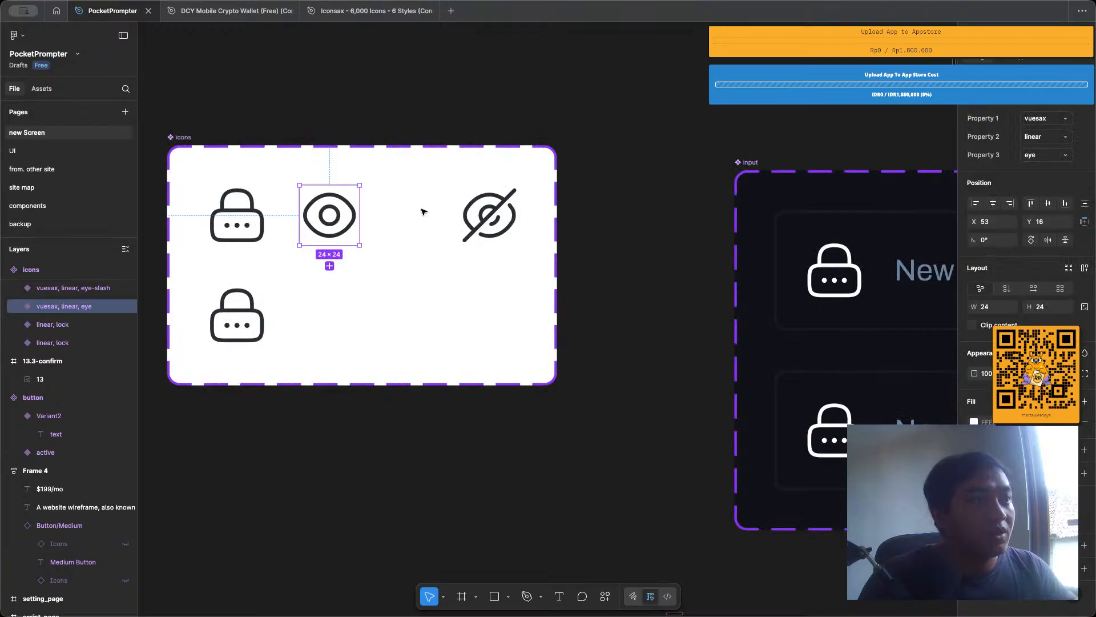
drag(482, 223, 415, 227)
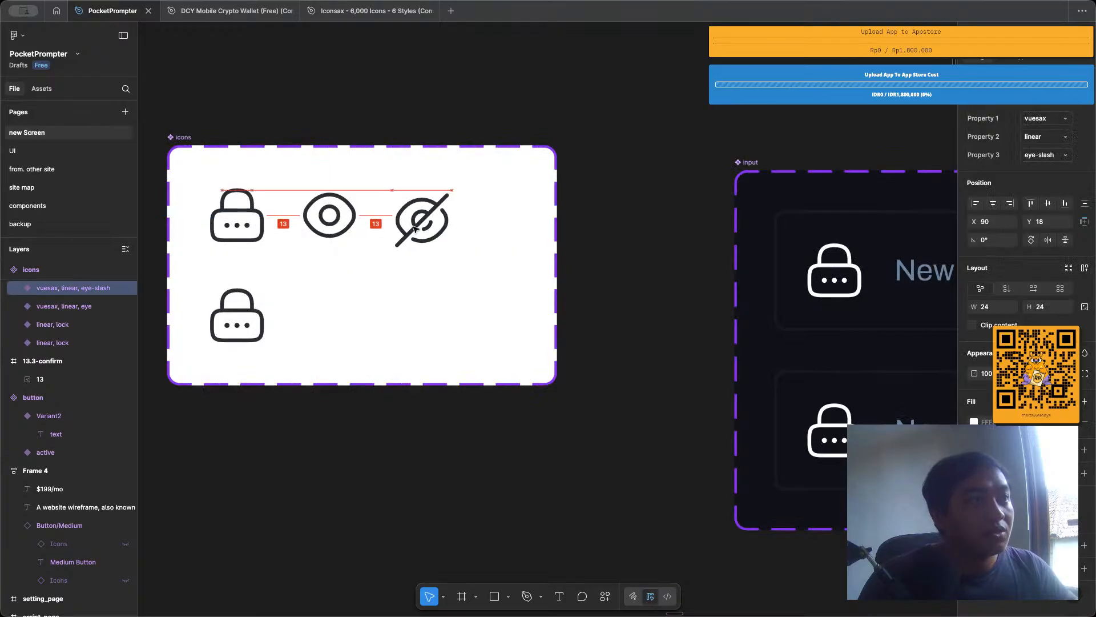
click(350, 121)
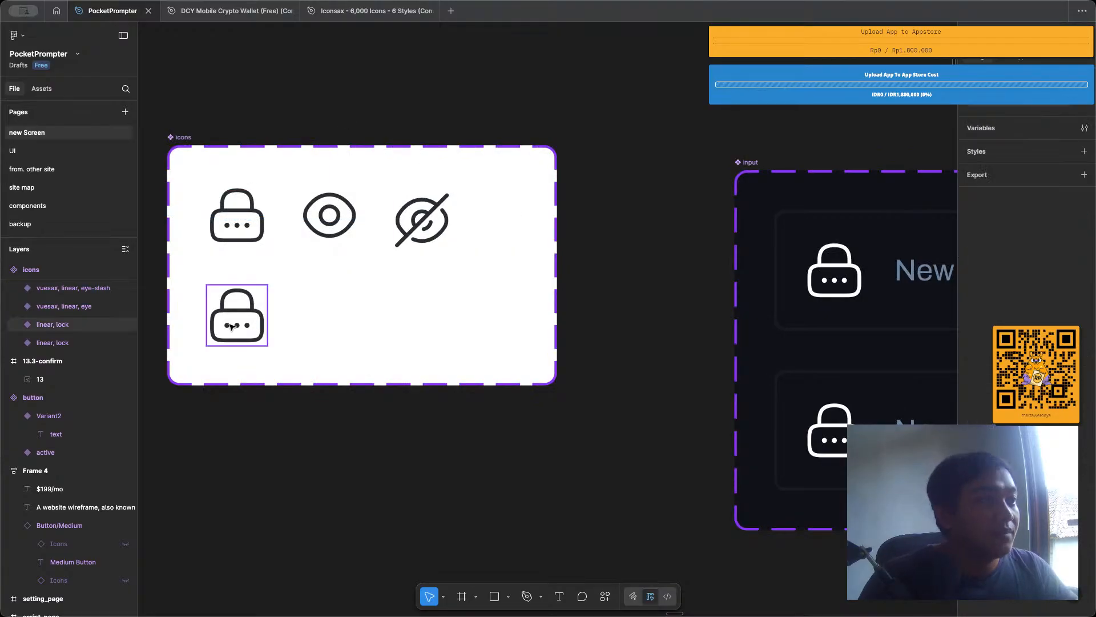
Delete the lower lock variant from the icons component set and move the set to about X -680, Y 413.
click(231, 327)
key(Delete)
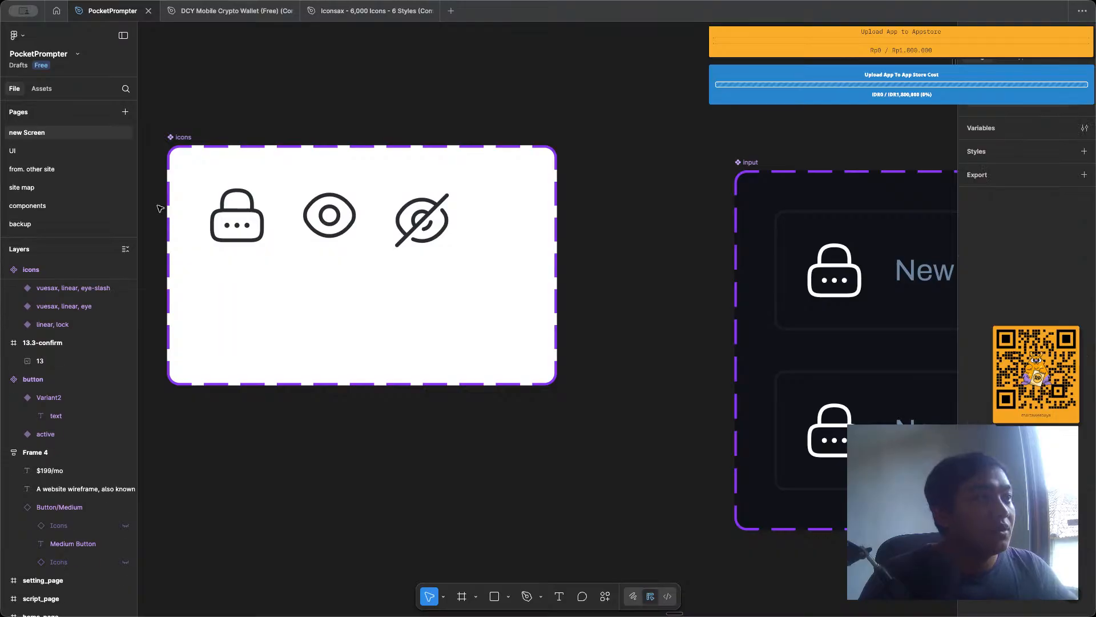
drag(181, 138, 116, 176)
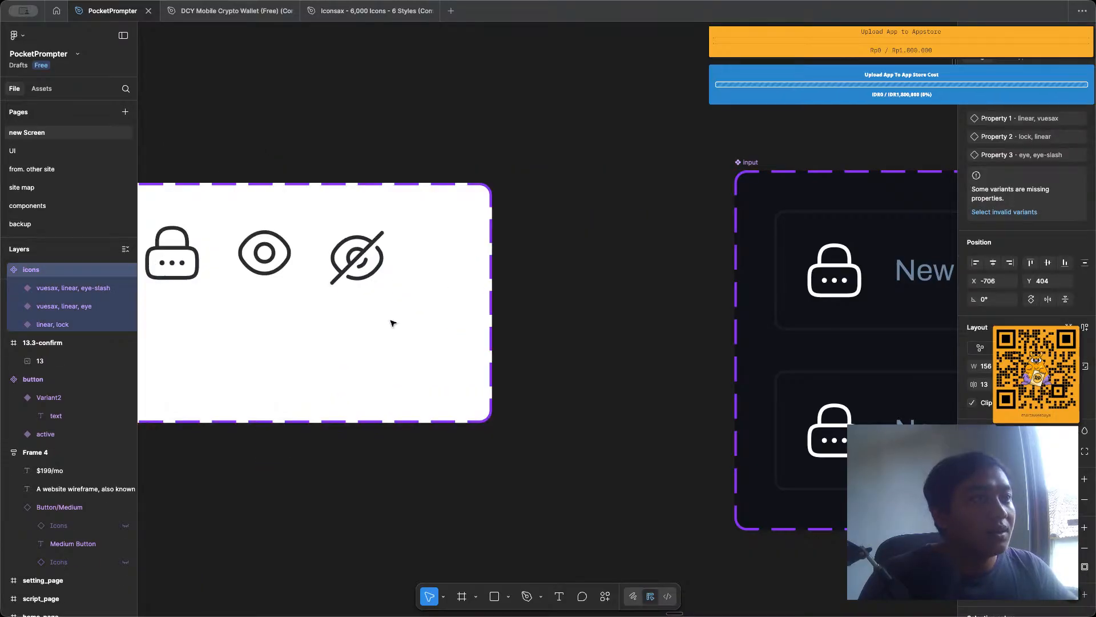
drag(393, 323, 458, 346)
Align the lock, eye and eye-slash icons with each other by their vertical centers.
click(237, 276)
shift+click(331, 278)
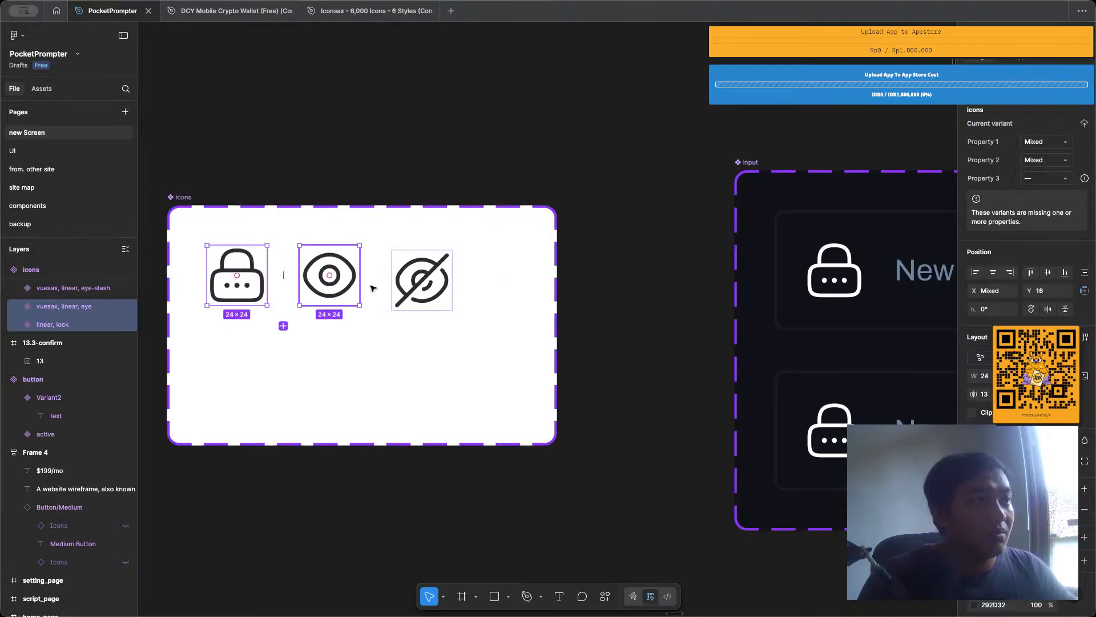
shift+click(422, 280)
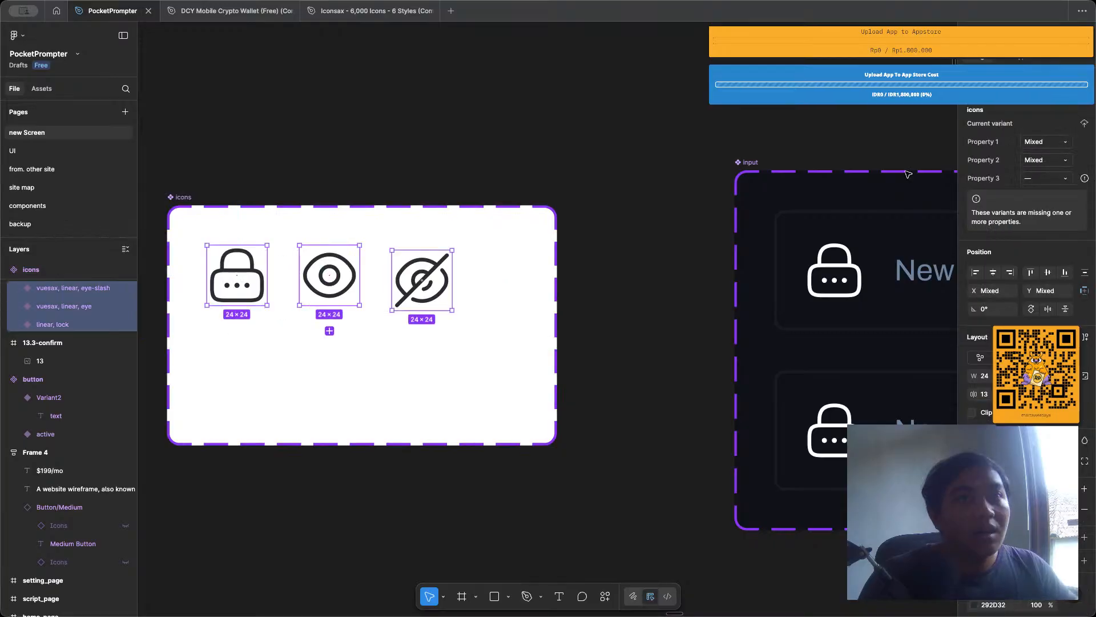
click(1048, 273)
key(Escape)
Search the Iconsax file for "email", copy the linear envelope icon from the Emails, Messages section, and return to the PocketPrompter file.
click(303, 18)
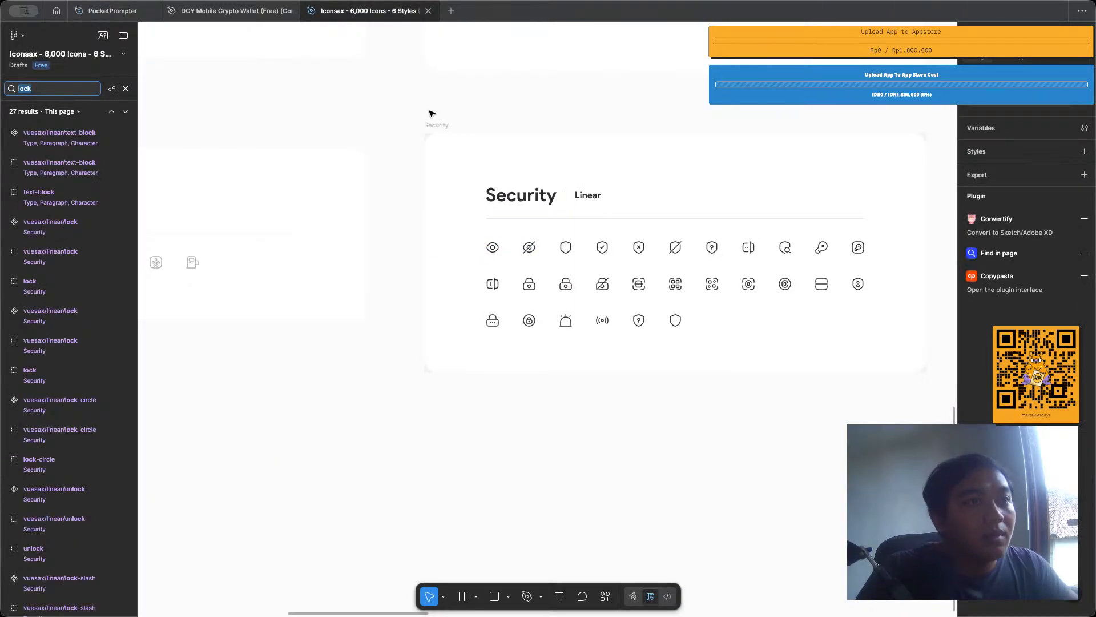
text(em)
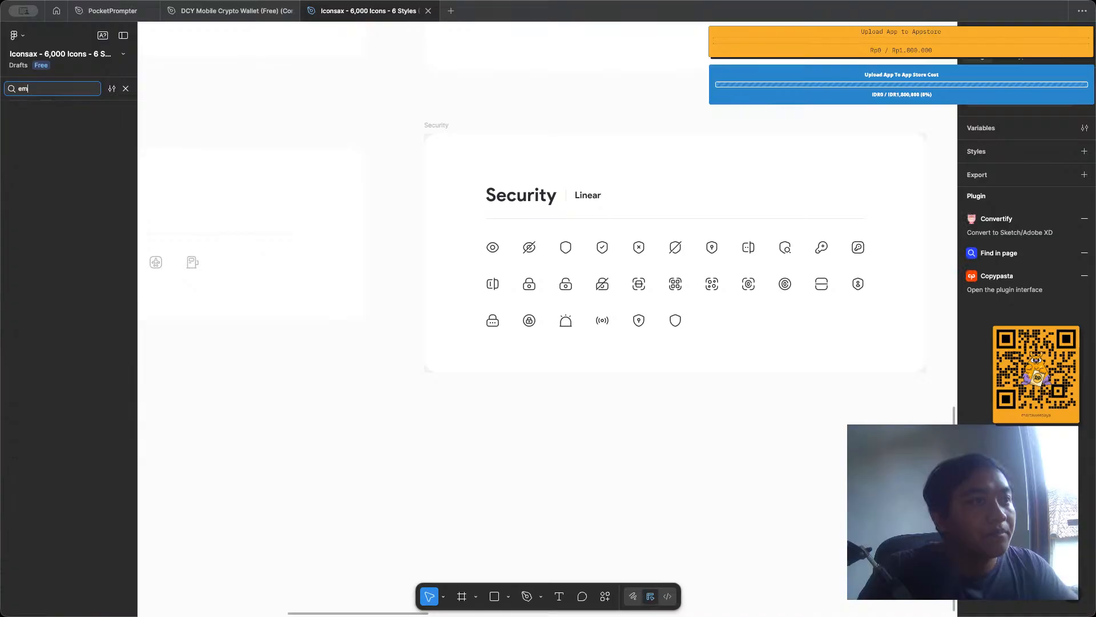
text(ail)
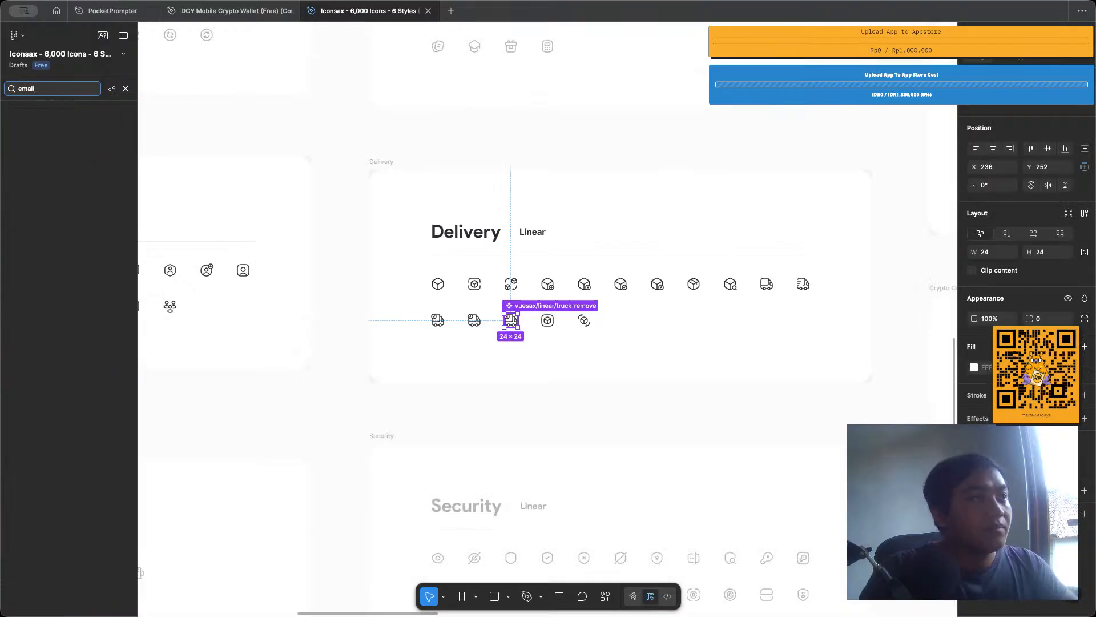
key(Return)
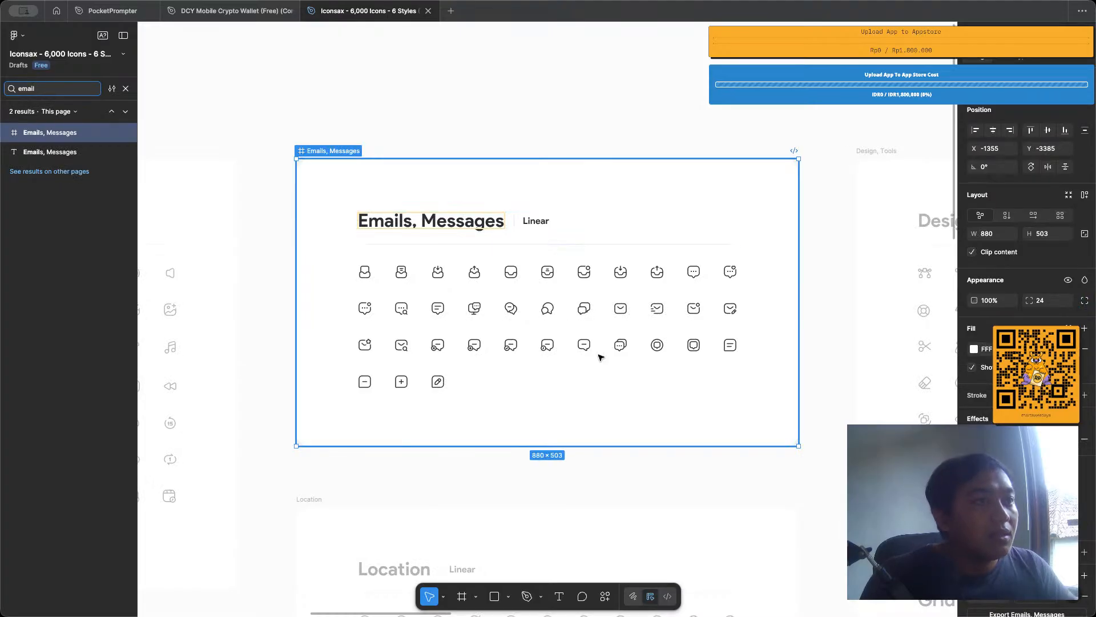
click(620, 313)
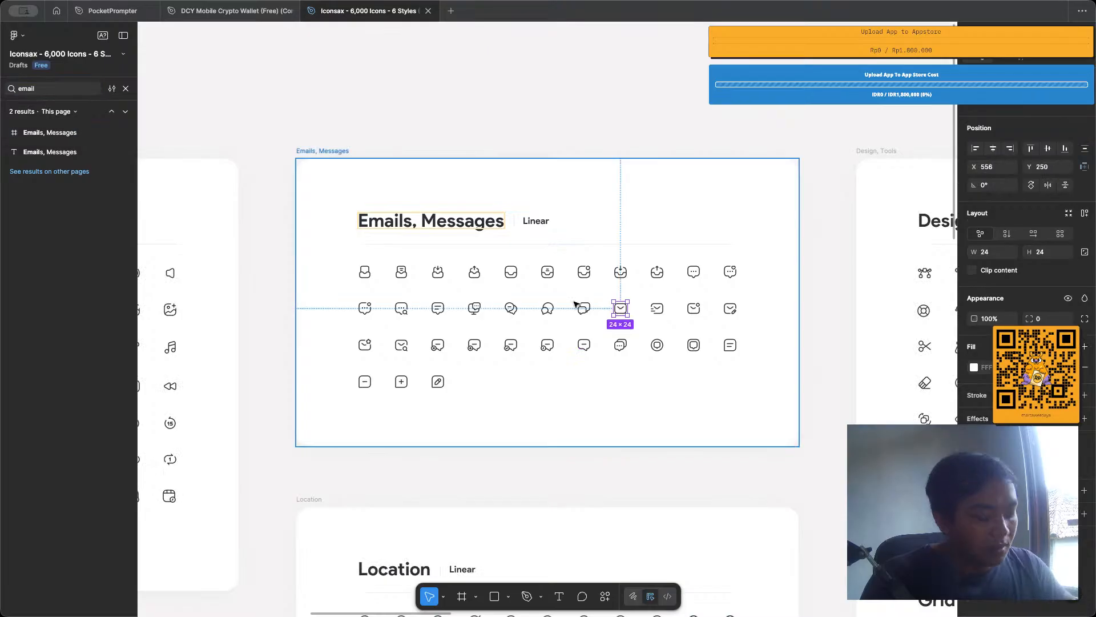
click(112, 11)
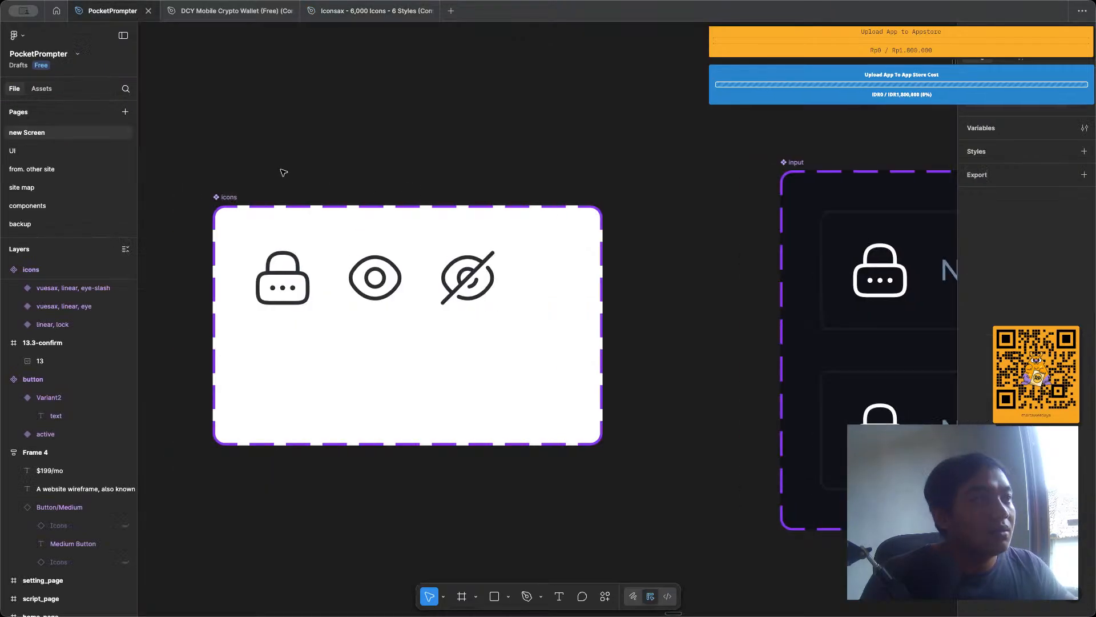
click(227, 198)
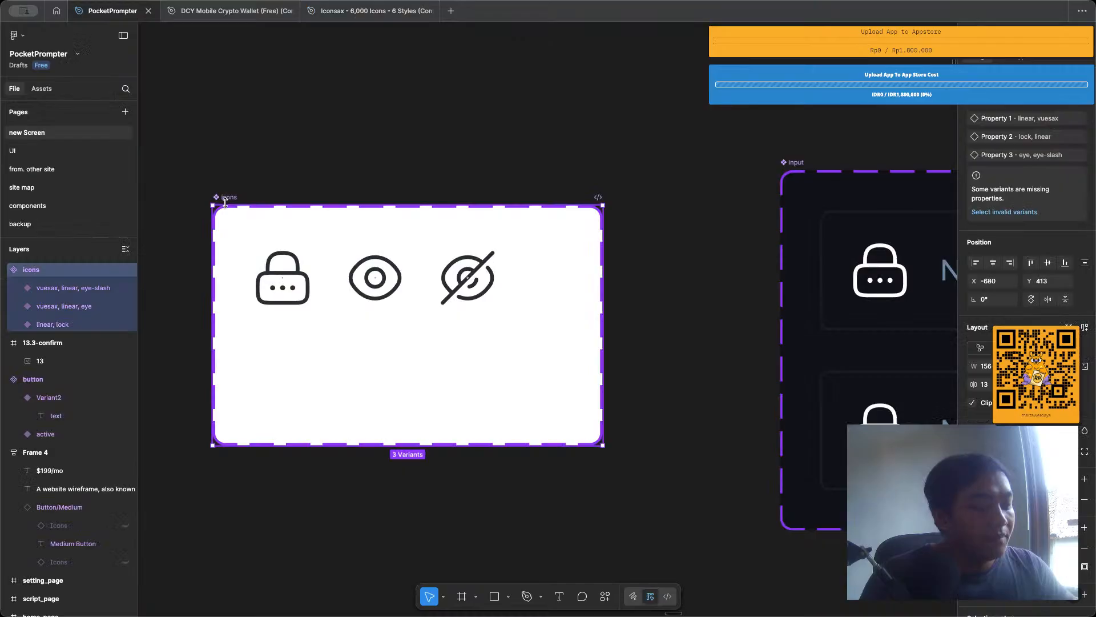
click(246, 157)
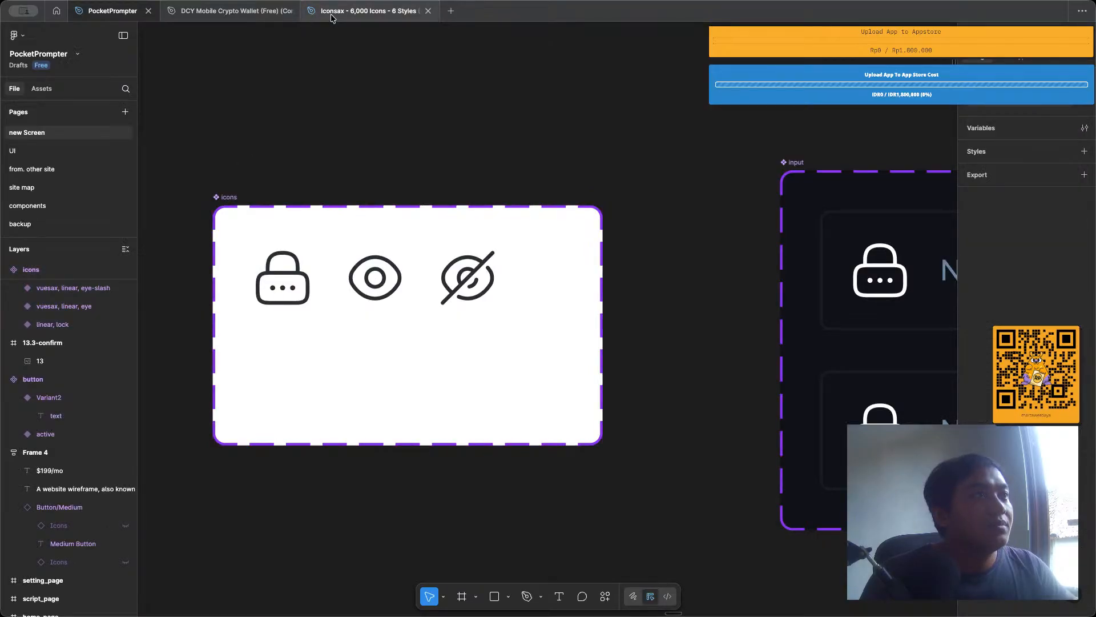
click(331, 15)
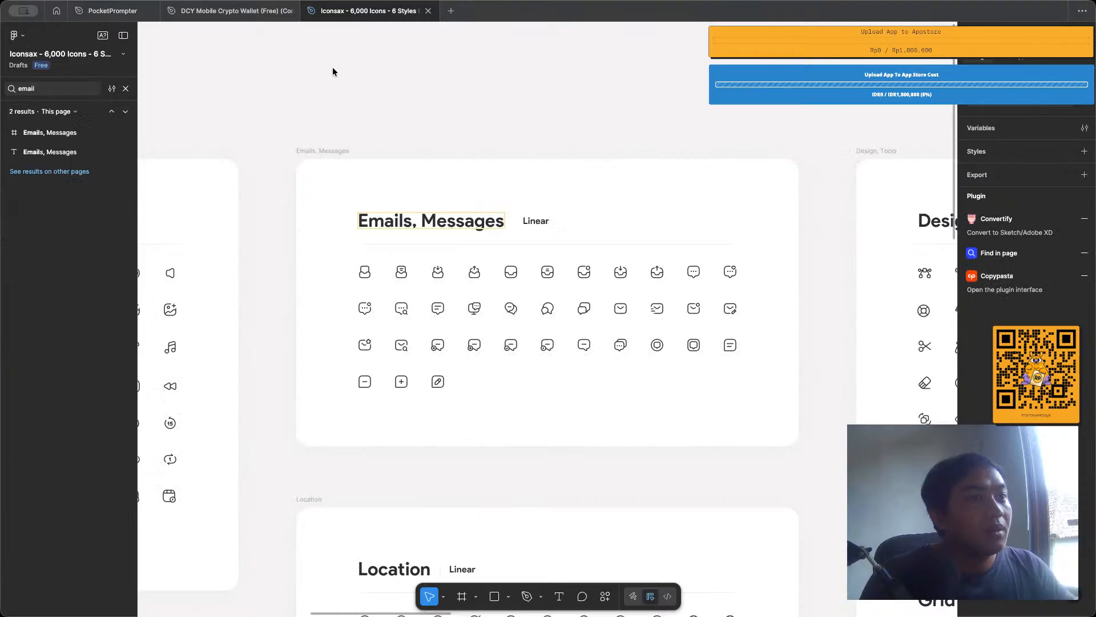
key(ctrl+Tab)
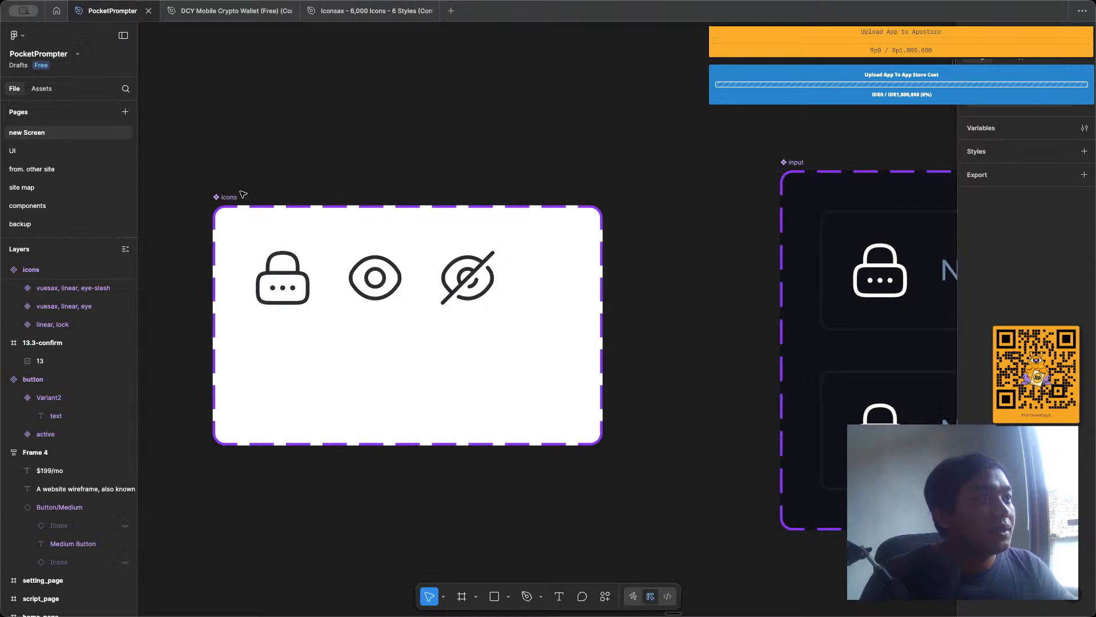
Paste the envelope icon into the icons component set and place it beside the eye-slash icon at about X 125, Y 18.
key(ctrl+v)
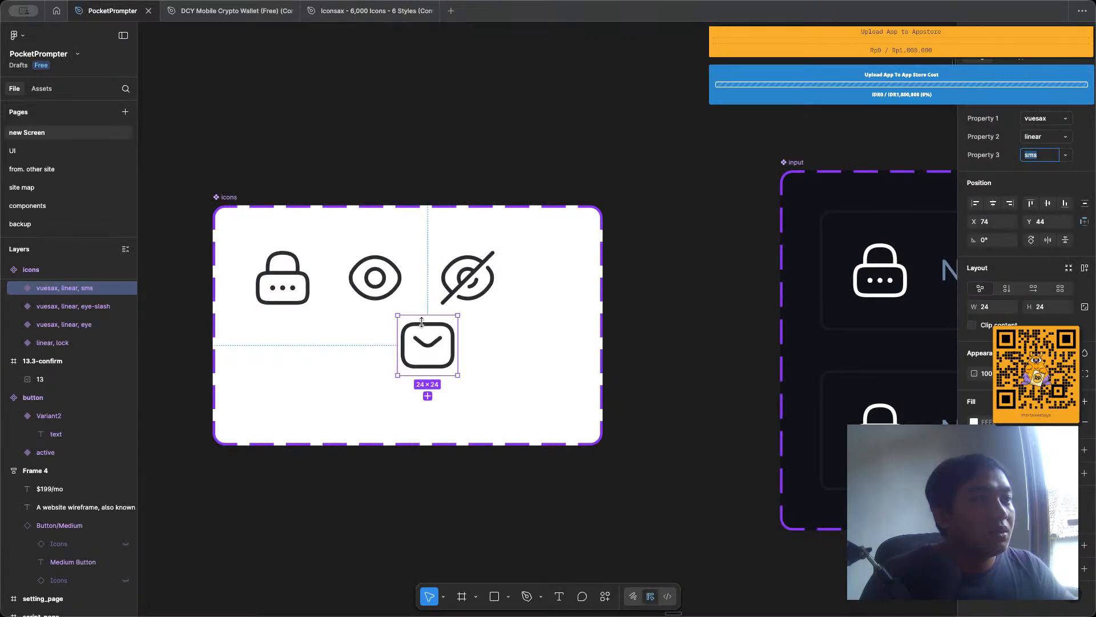
drag(421, 322, 549, 257)
click(507, 157)
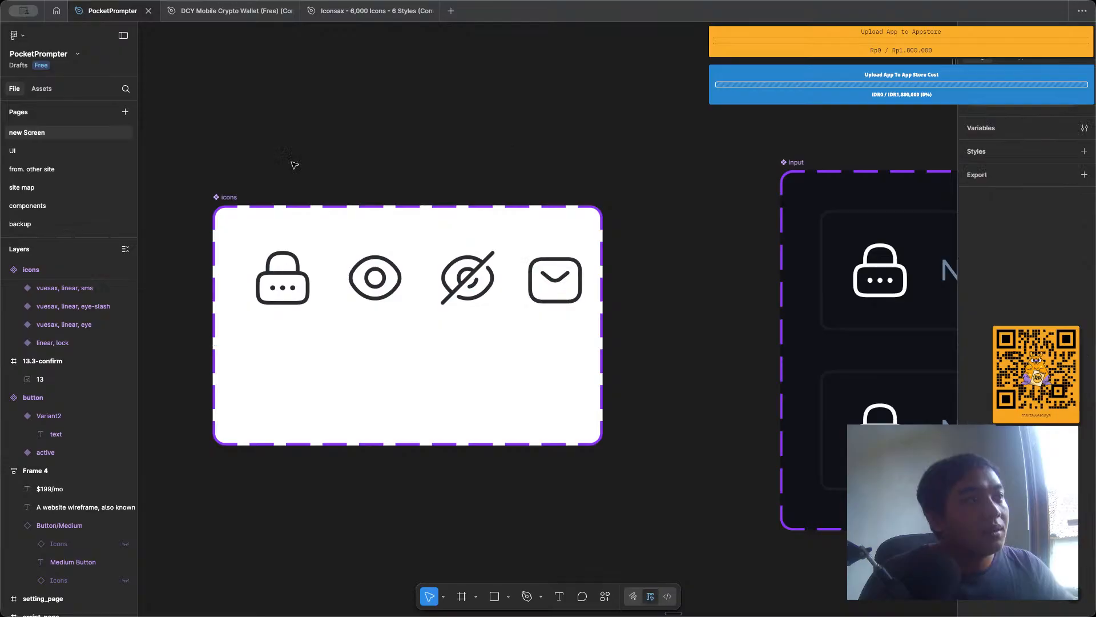
Check the variant properties of the icons and delete the lock variant that lacks a Property 3 value.
click(273, 286)
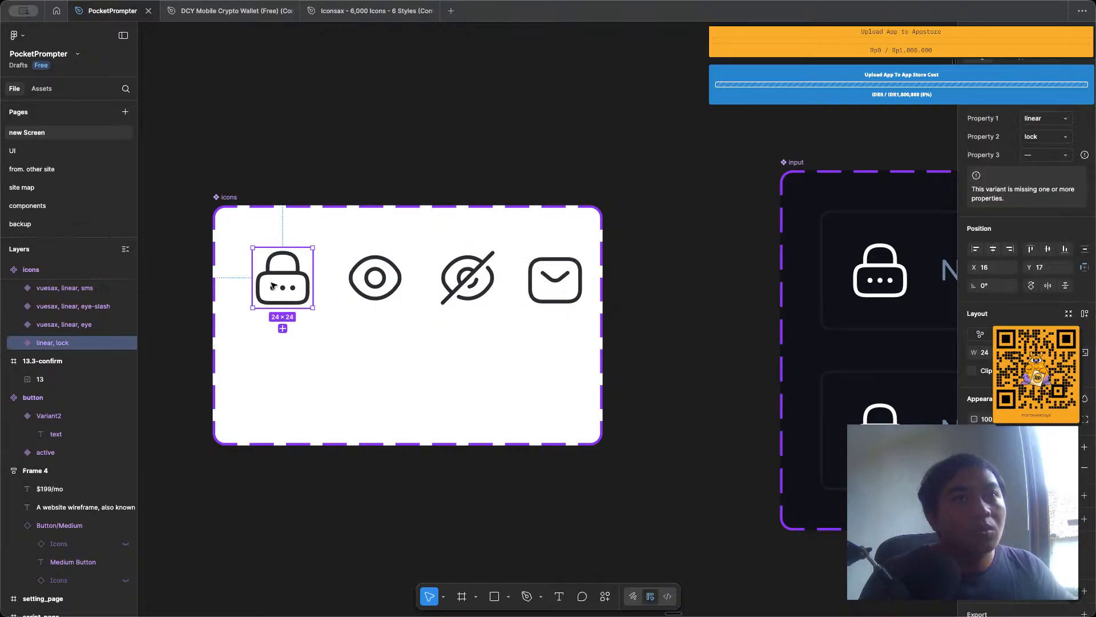
click(1033, 156)
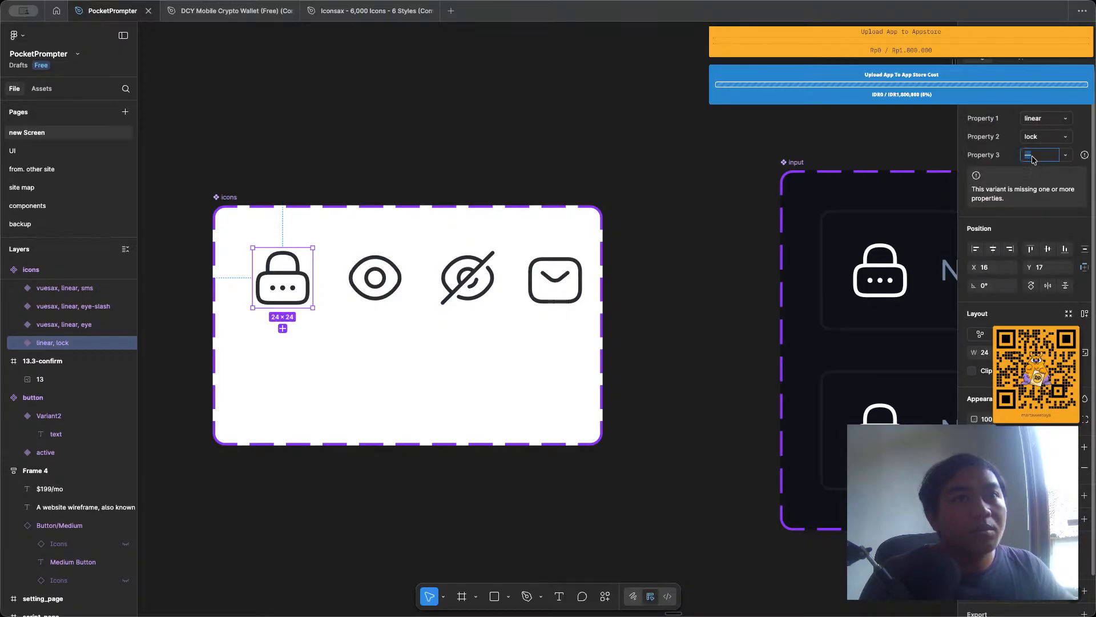
click(400, 279)
click(492, 288)
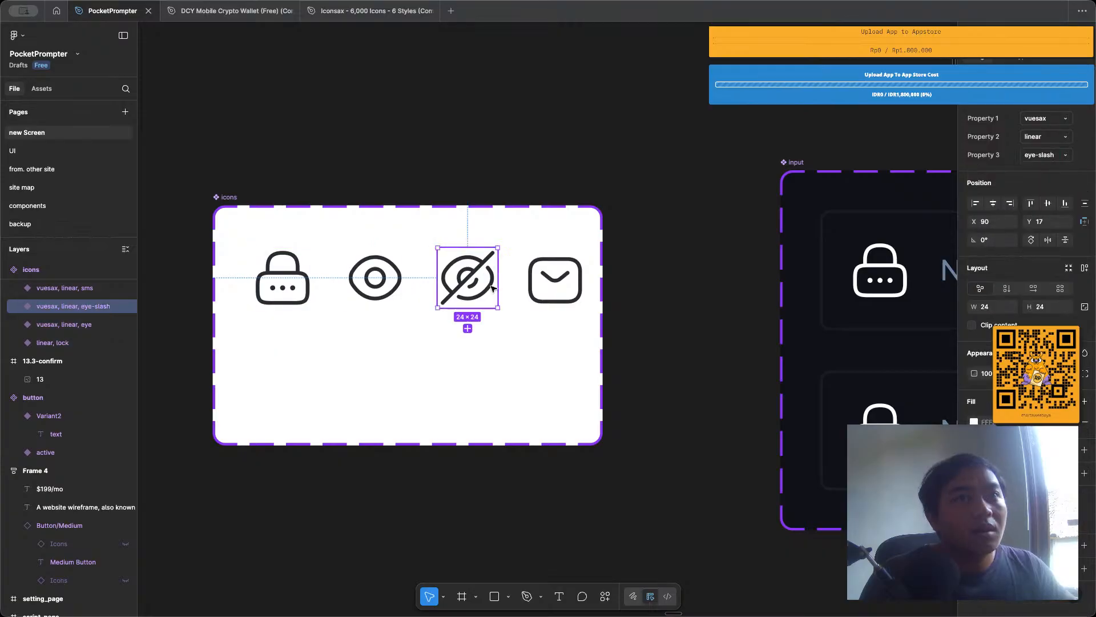
click(564, 288)
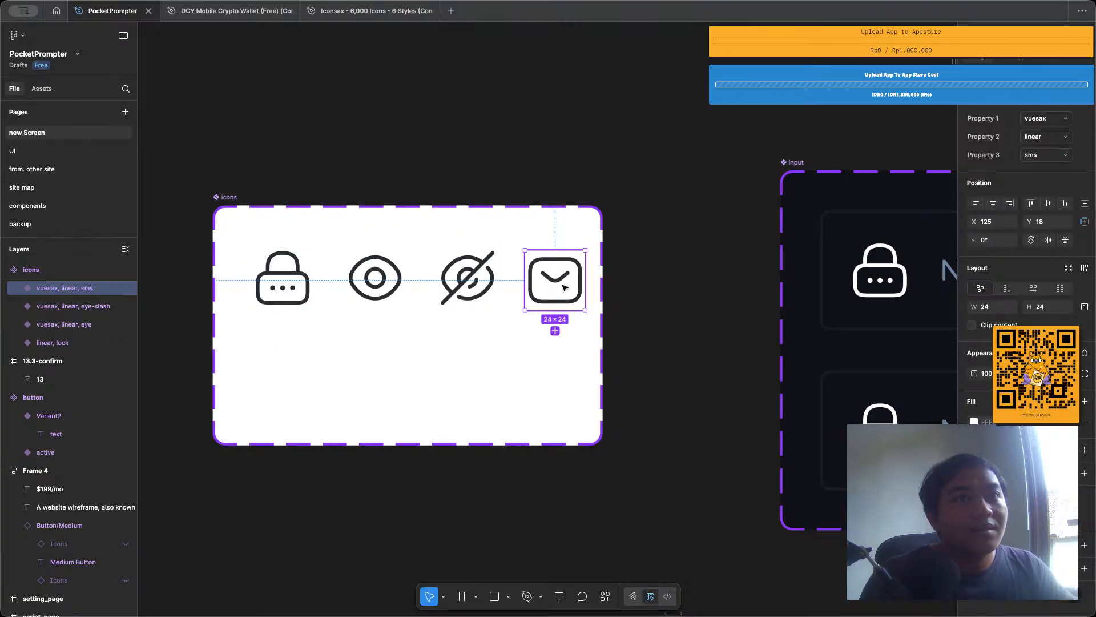
click(283, 278)
key(Delete)
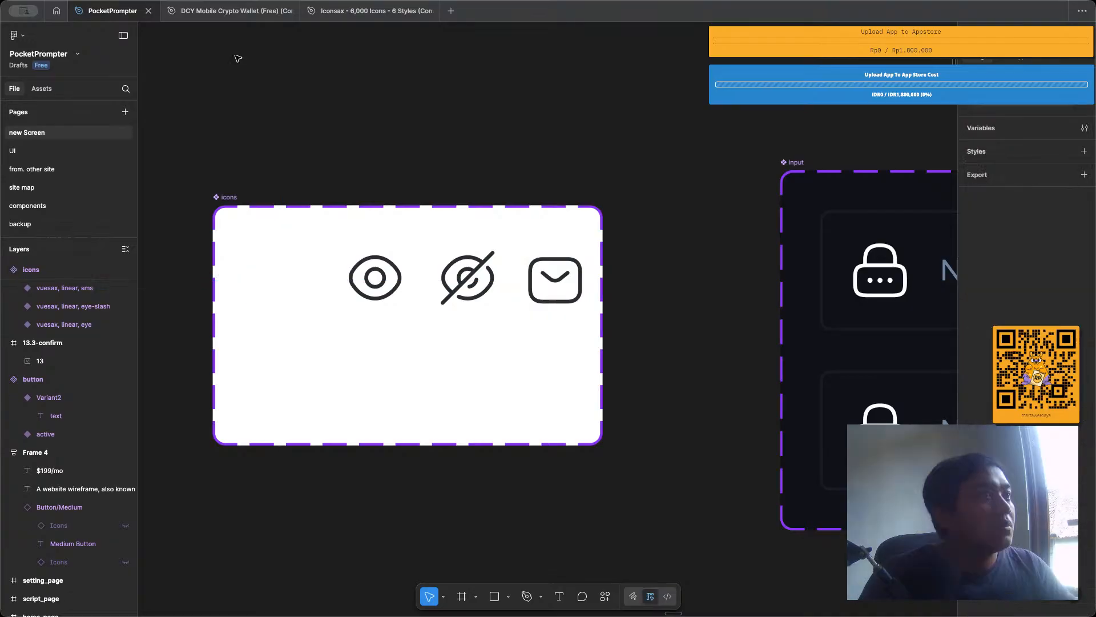
Search the Iconsax file for "lock" and step through the matches to the vuesax/linear/lock icon in the Security section.
click(359, 11)
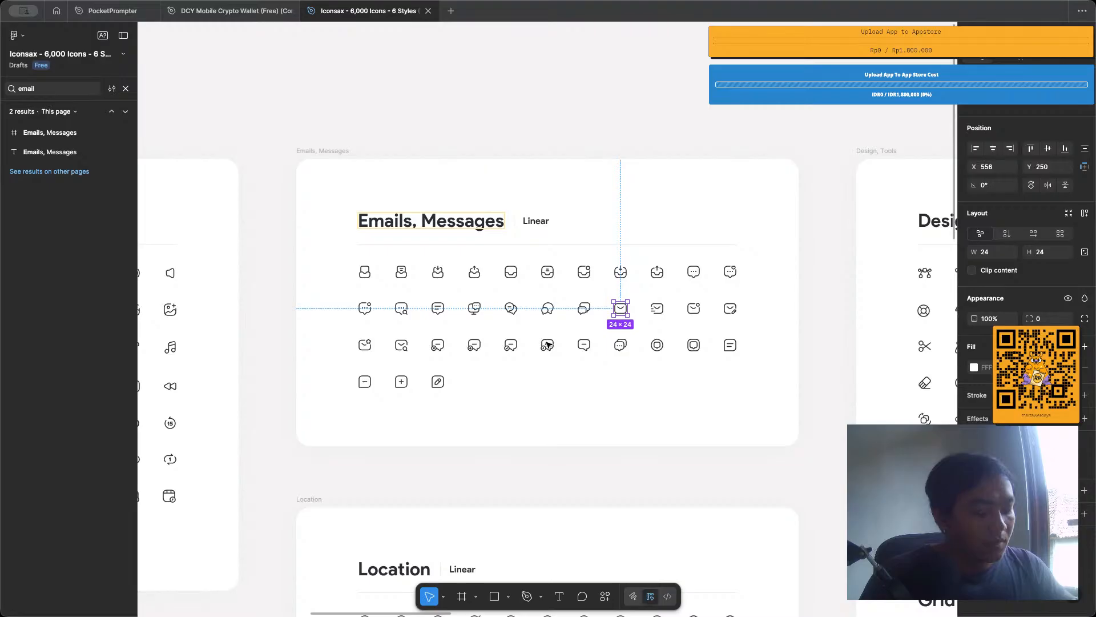
key(ctrl+f)
text(lock)
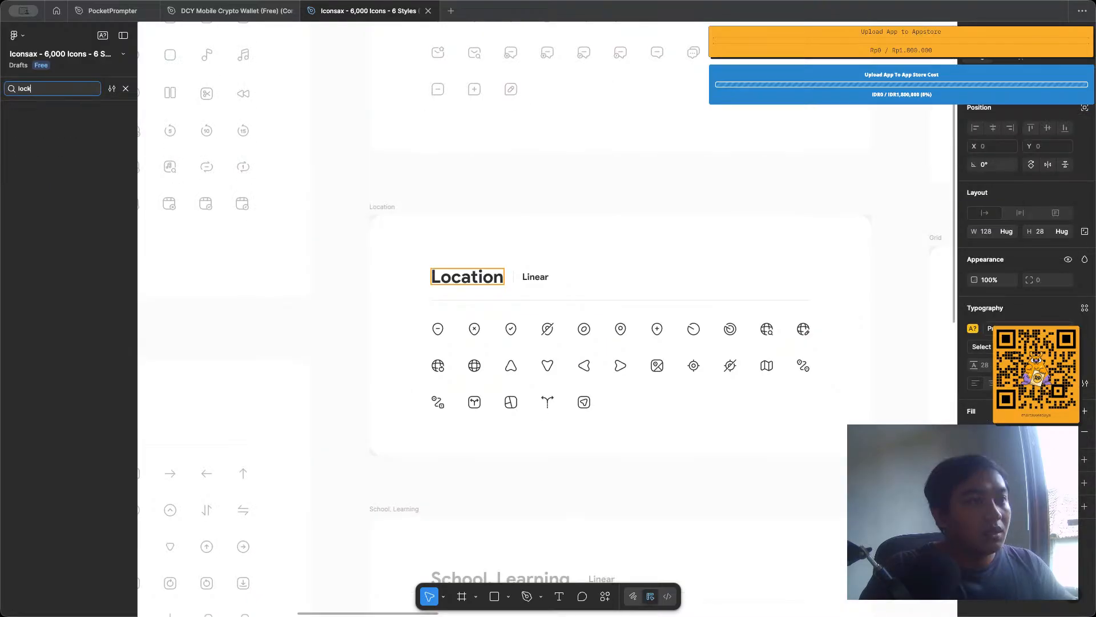
key(Return)
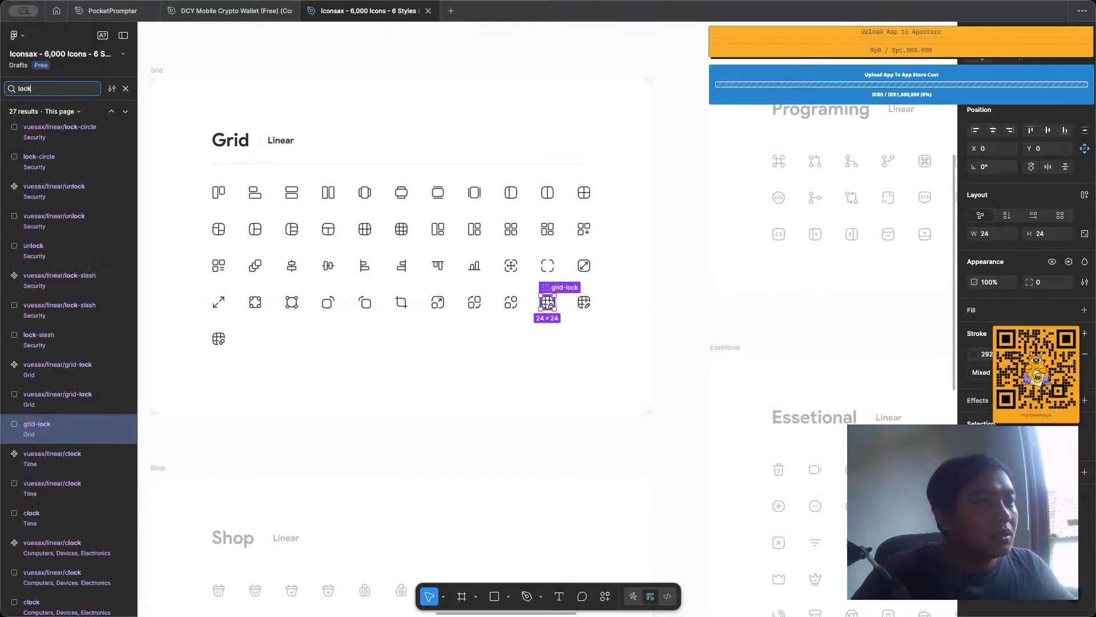
key(Return)
key(Return)
key(Return)
key(Return)
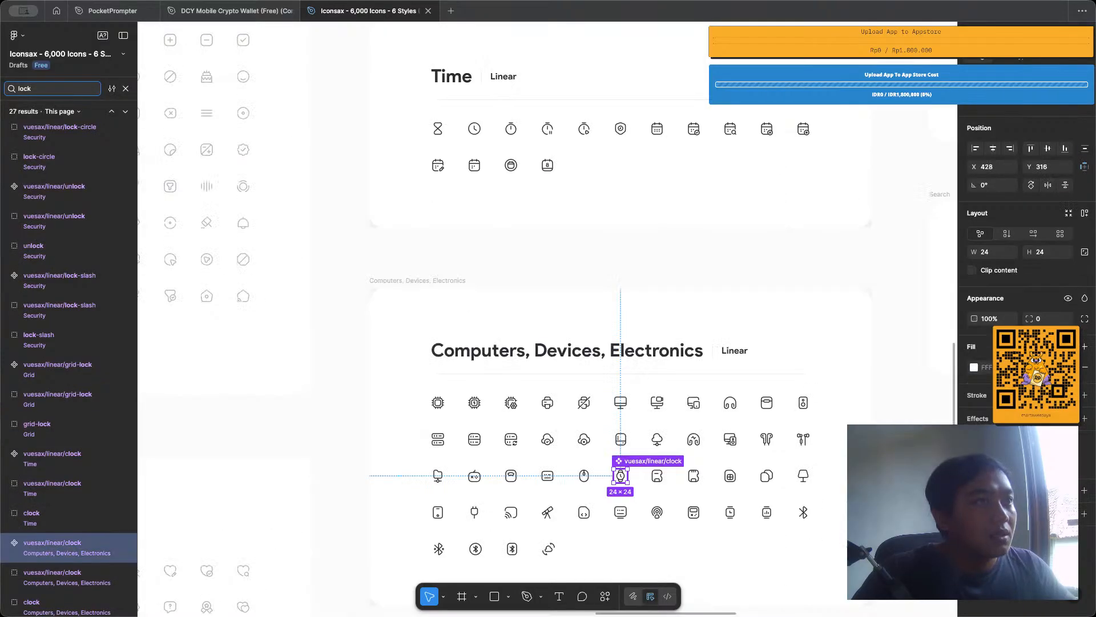
key(Return)
key(Return)
key(Return)
key(Return)
key(Return)
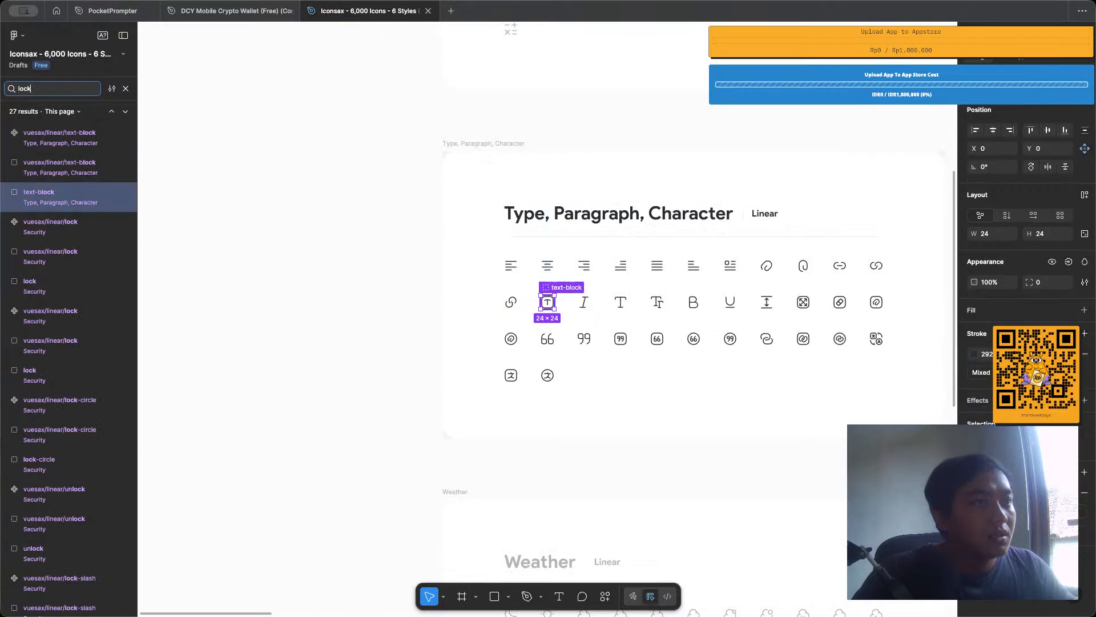
key(Return)
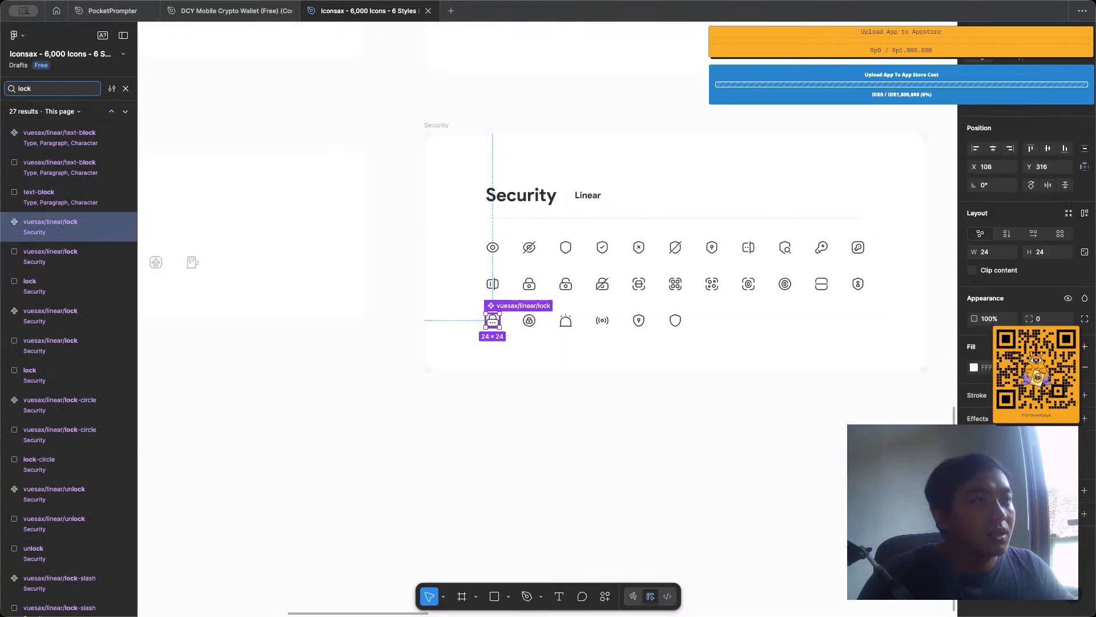
Copy the linear lock icon with three dots from the Security section and return to the PocketPrompter file.
click(627, 379)
scroll(500, 360, up, 3)
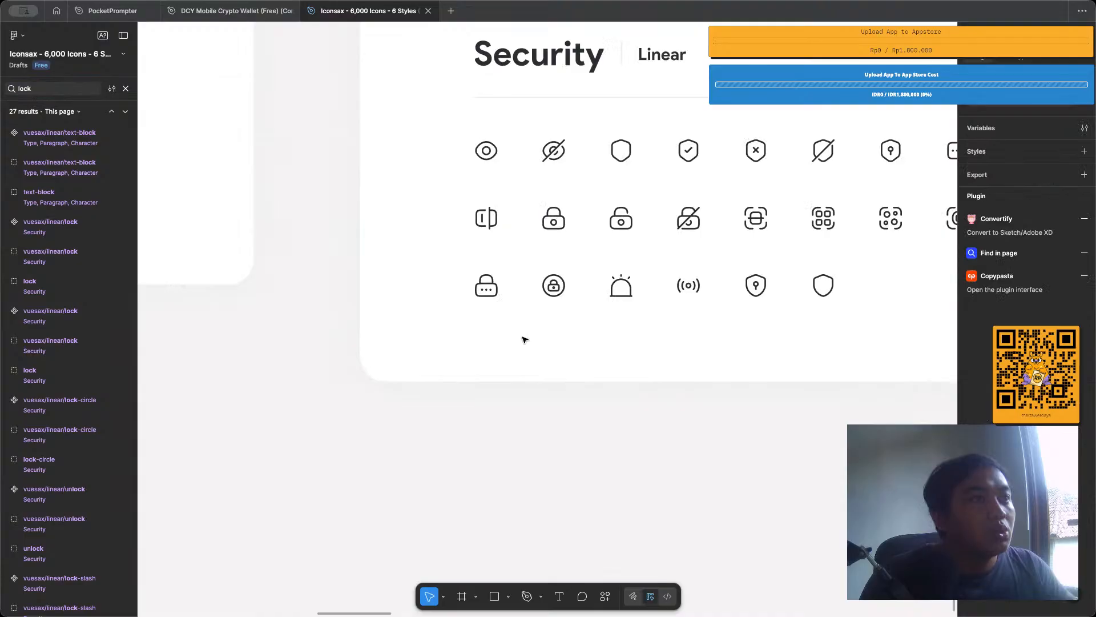
scroll(521, 337, right, 5)
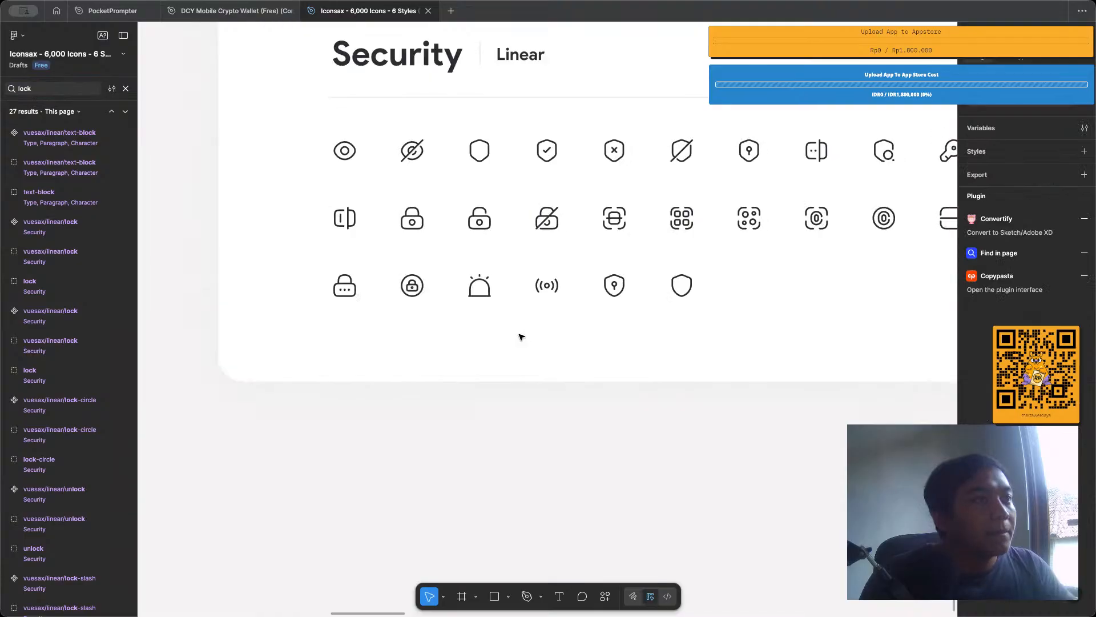
click(347, 296)
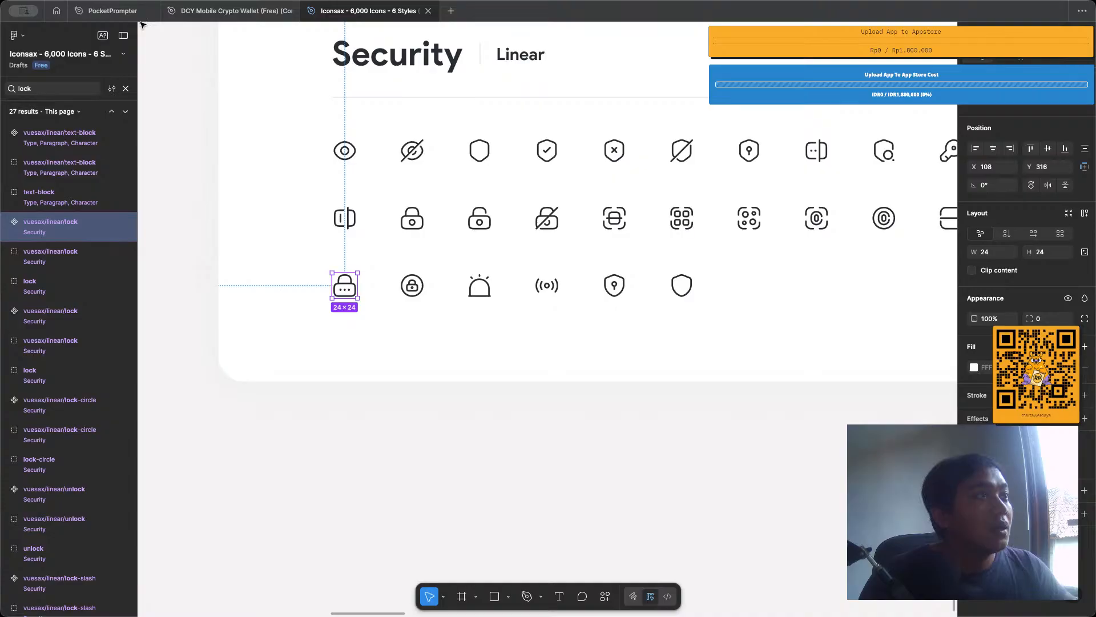
click(120, 13)
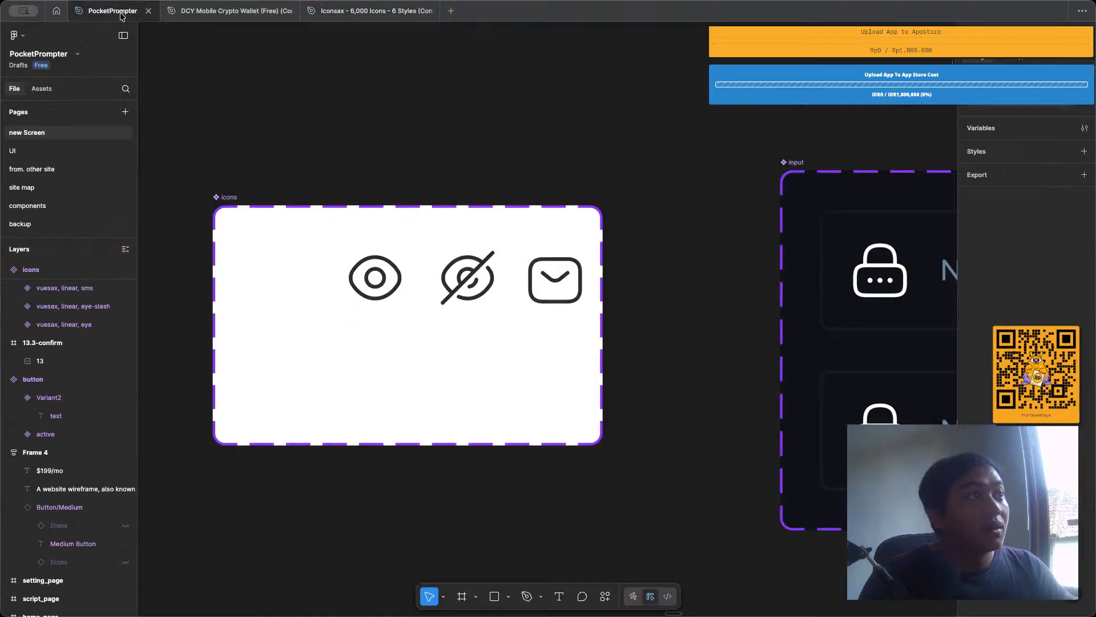
Paste the linear lock icon into the icons component set and place it beside the eye icon at about X 13, Y 18.
key(ctrl+v)
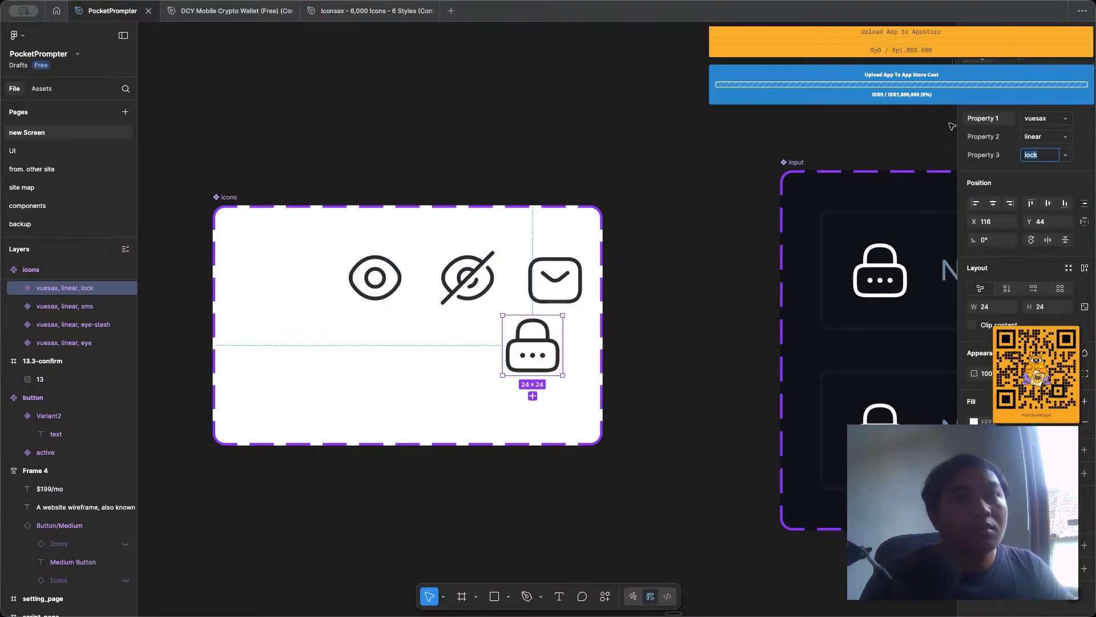
click(582, 330)
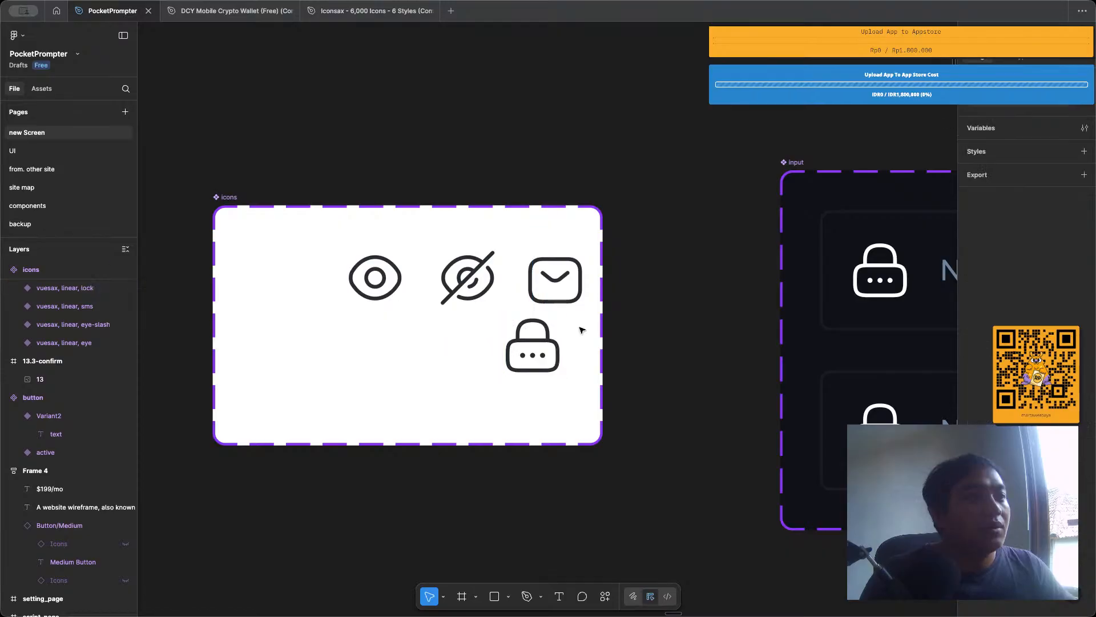
drag(534, 343, 276, 277)
click(347, 246)
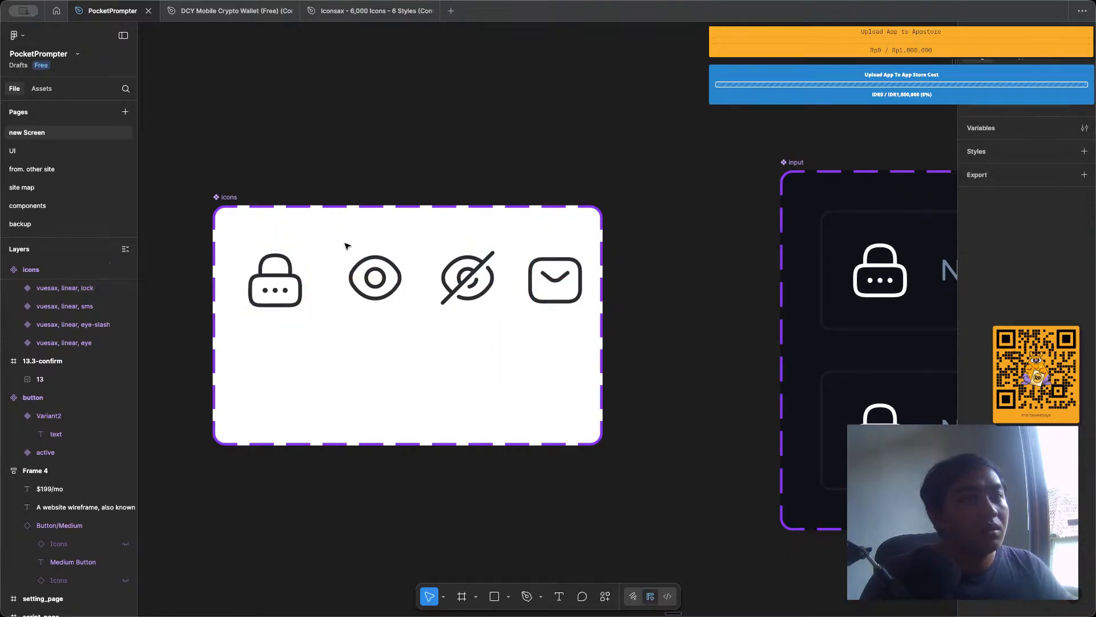
Take the lock variant out of the icons set and place it as a standalone component above the input set at about X -407, Y 336.
scroll(625, 297, down, 3)
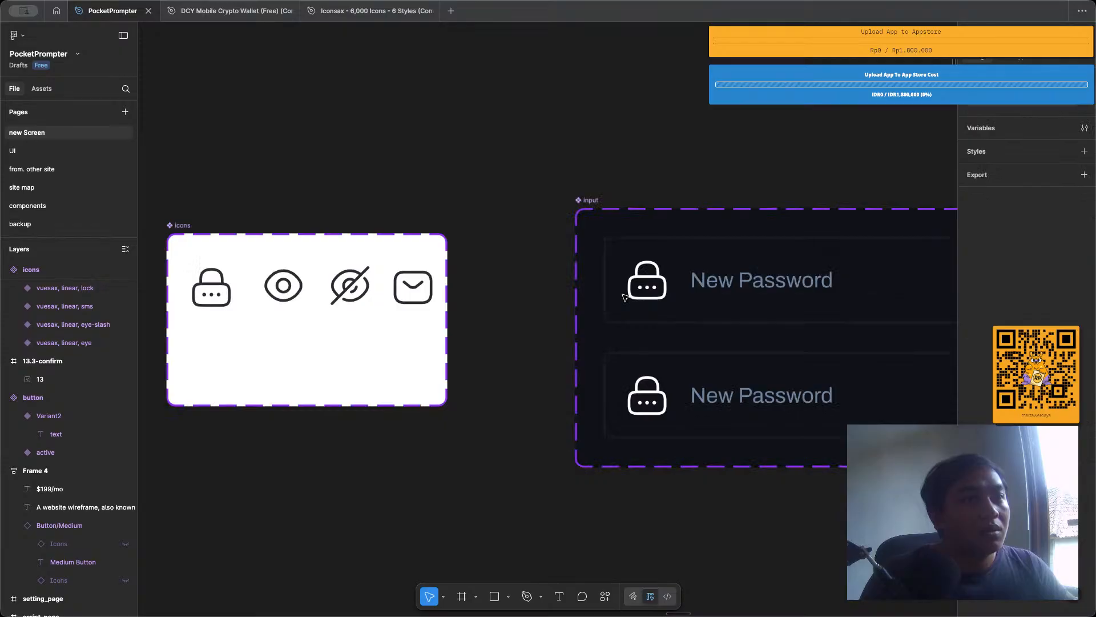
click(625, 296)
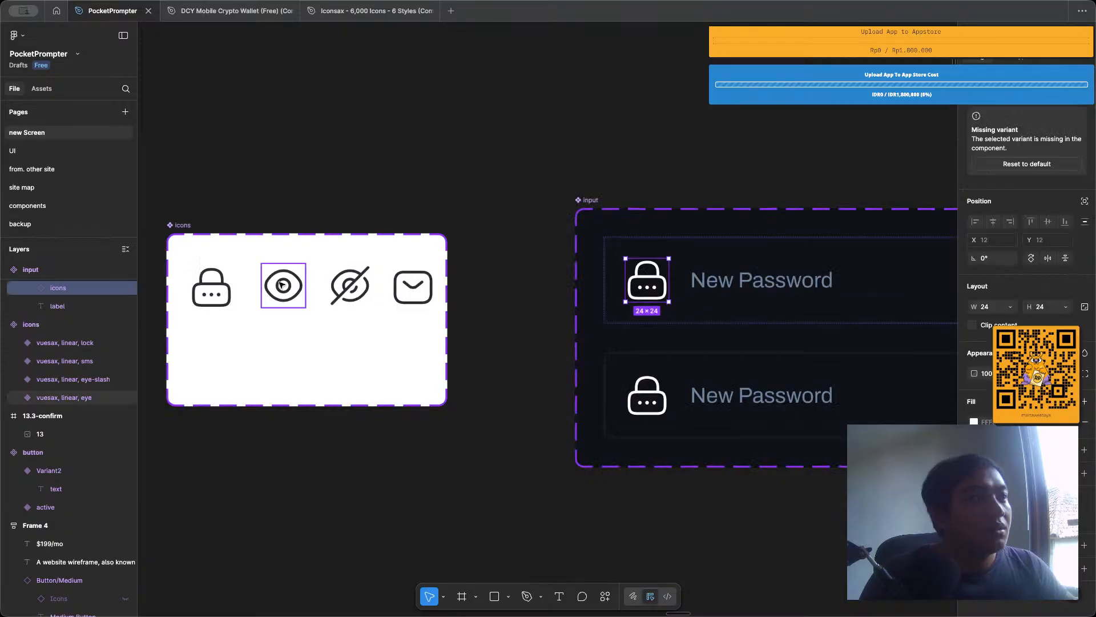
click(205, 295)
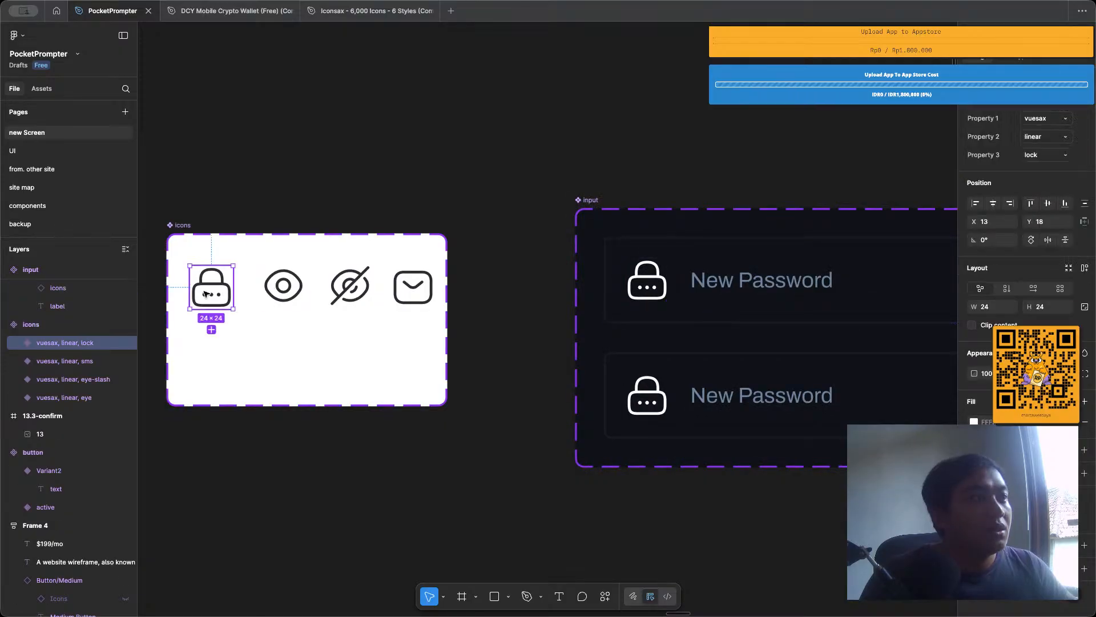
drag(205, 294, 661, 247)
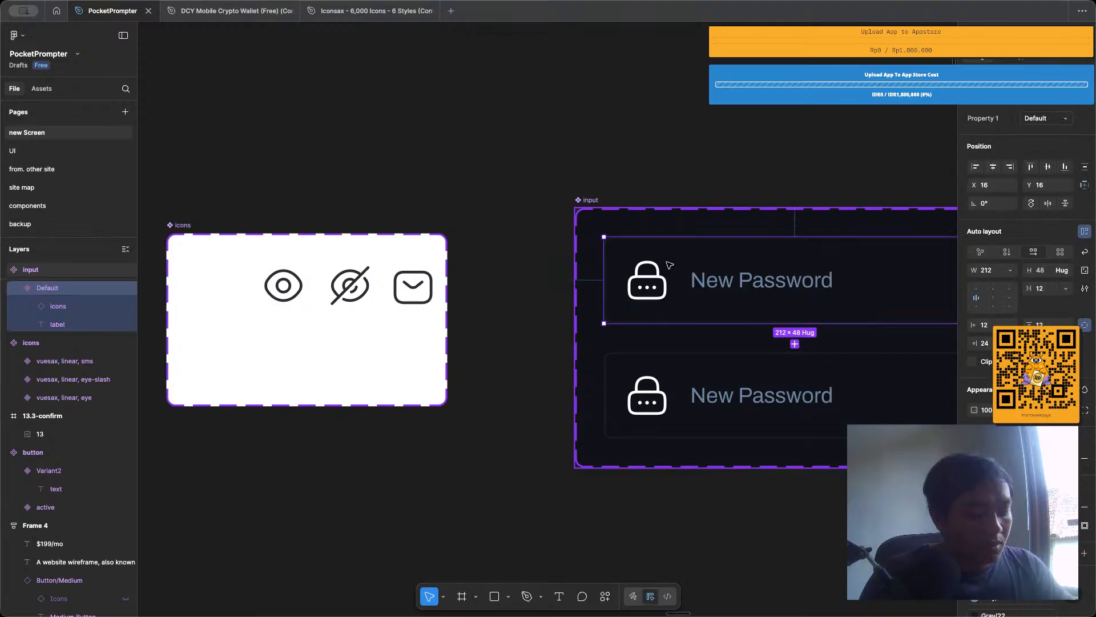
key(super+v)
scroll(669, 266, right, 2)
drag(573, 275, 583, 89)
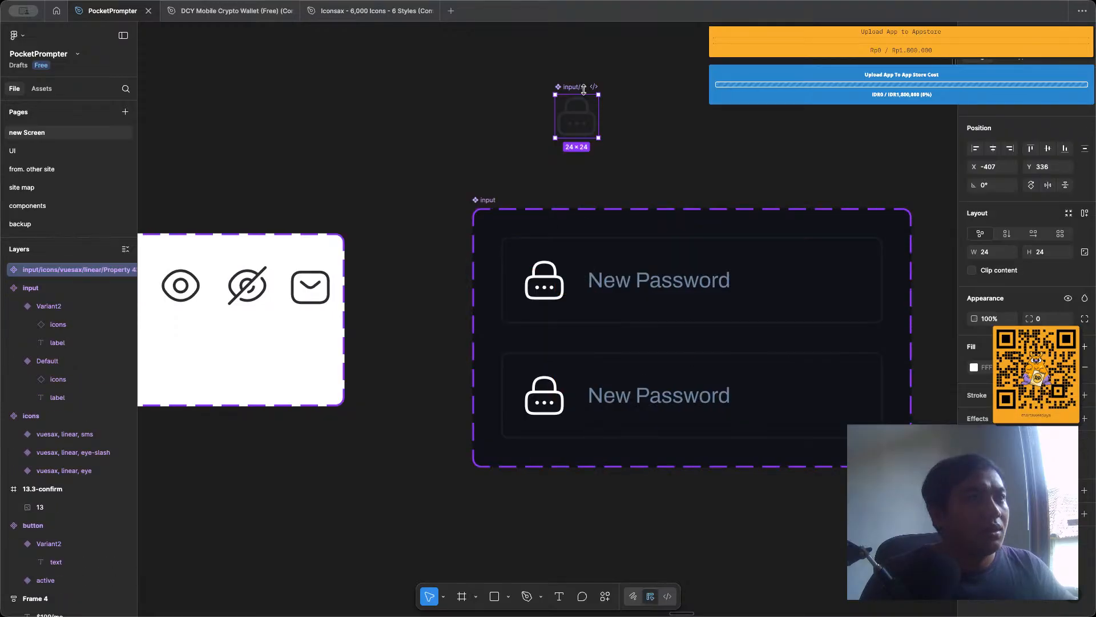
click(551, 281)
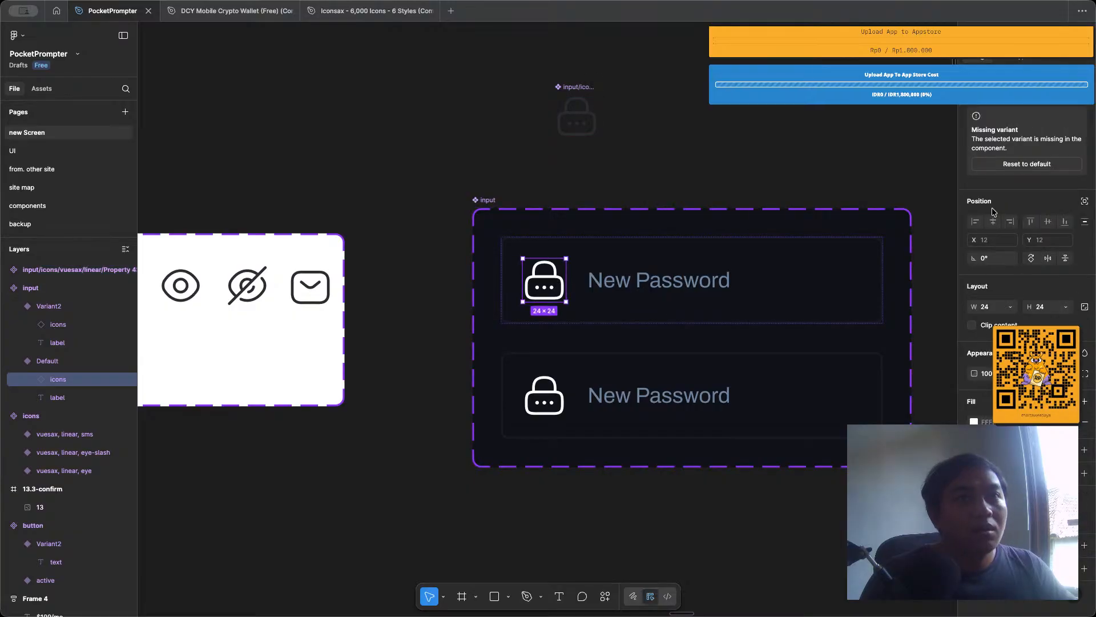
click(1084, 83)
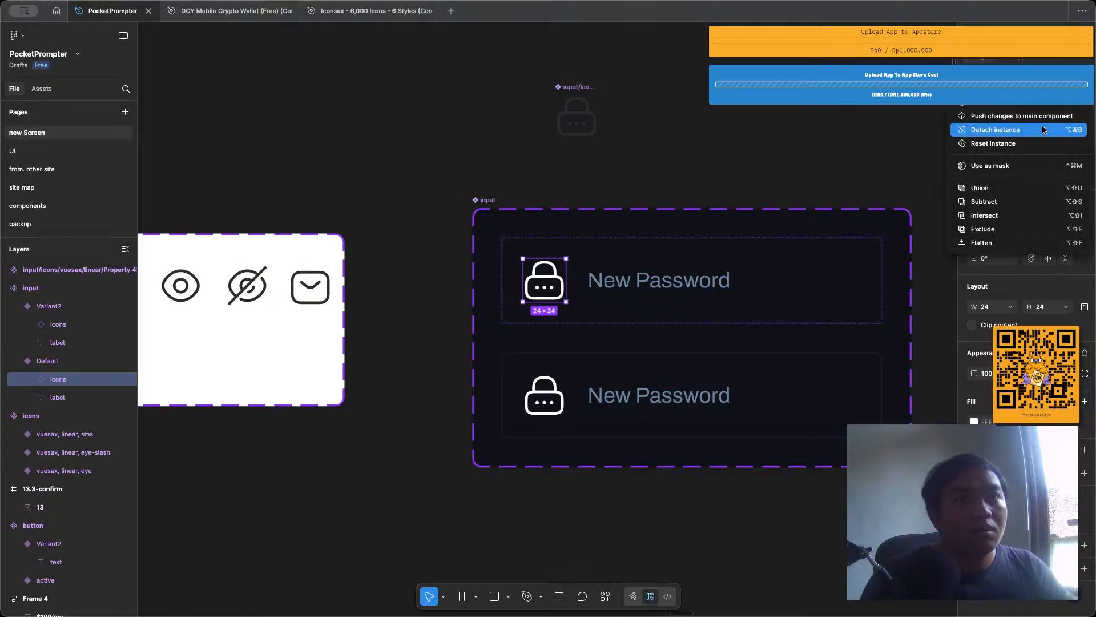
scroll(475, 203, down, 5)
click(533, 196)
scroll(482, 213, up, 2)
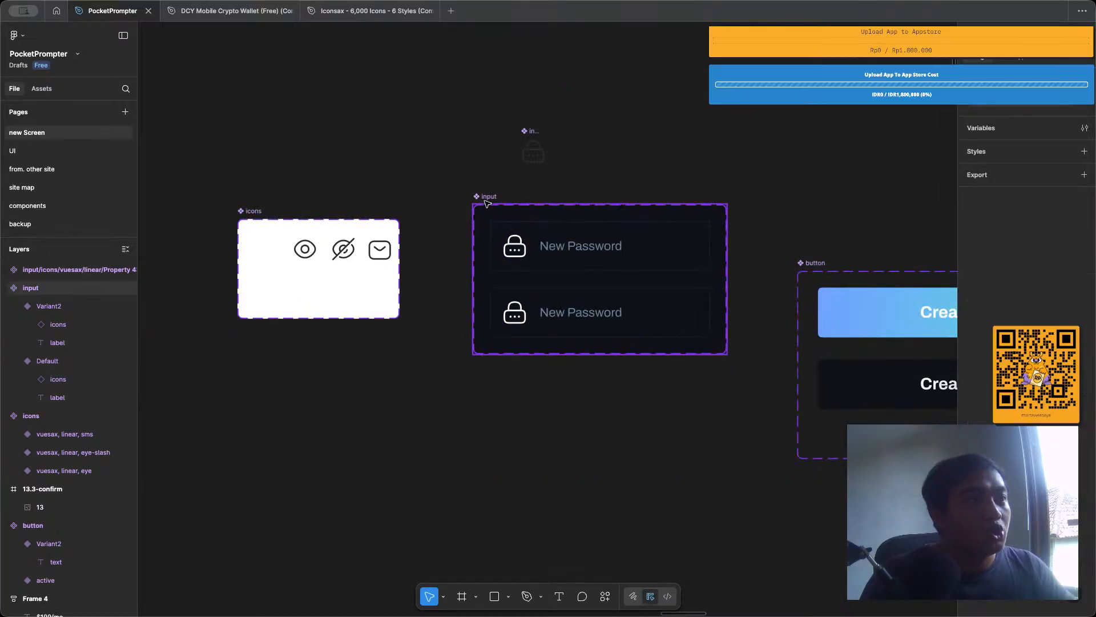
Place an instance of the Default input above the input component set and delete the original set.
click(626, 251)
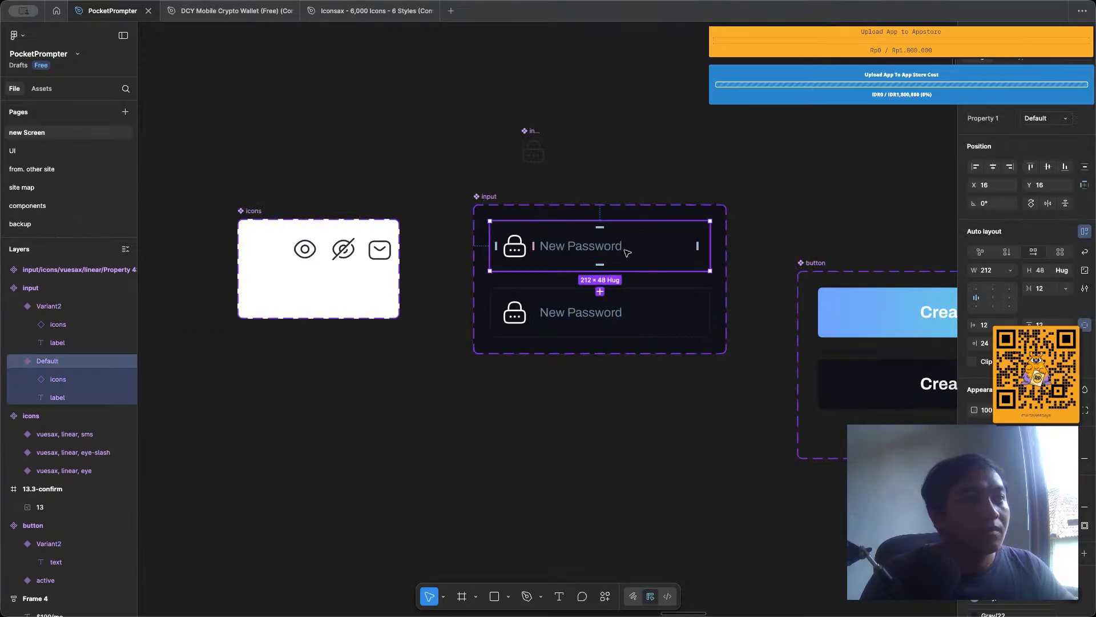
drag(626, 251, 713, 108)
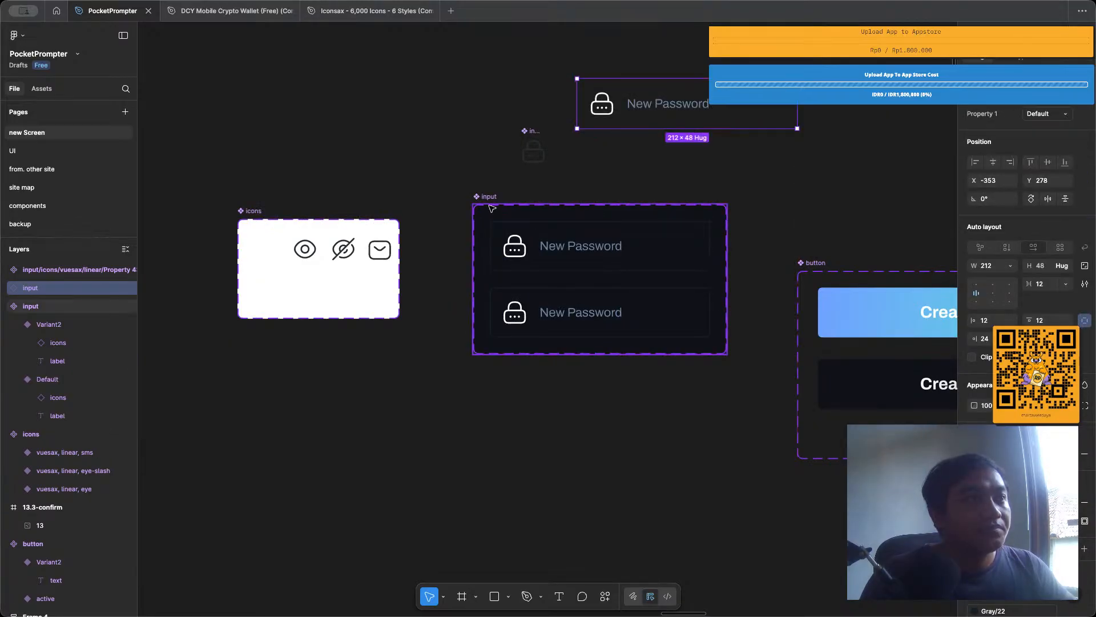
click(492, 209)
key(Delete)
Move the remaining input instance to about X -435, Y 432 and detach it from its component.
drag(610, 125, 524, 285)
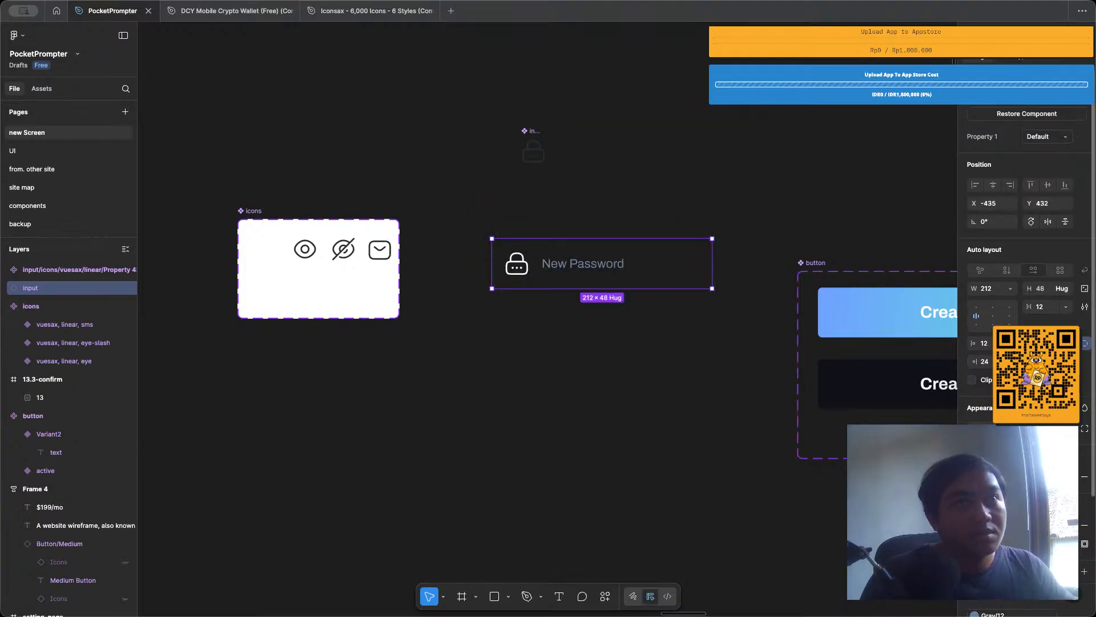
key(ctrl+alt+b)
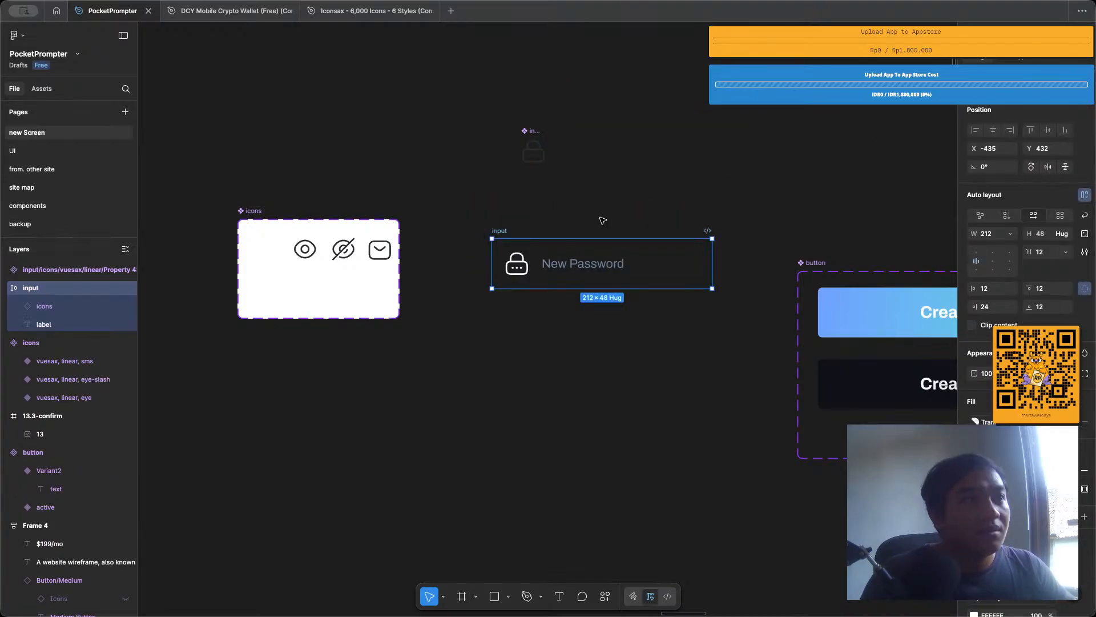
key(Escape)
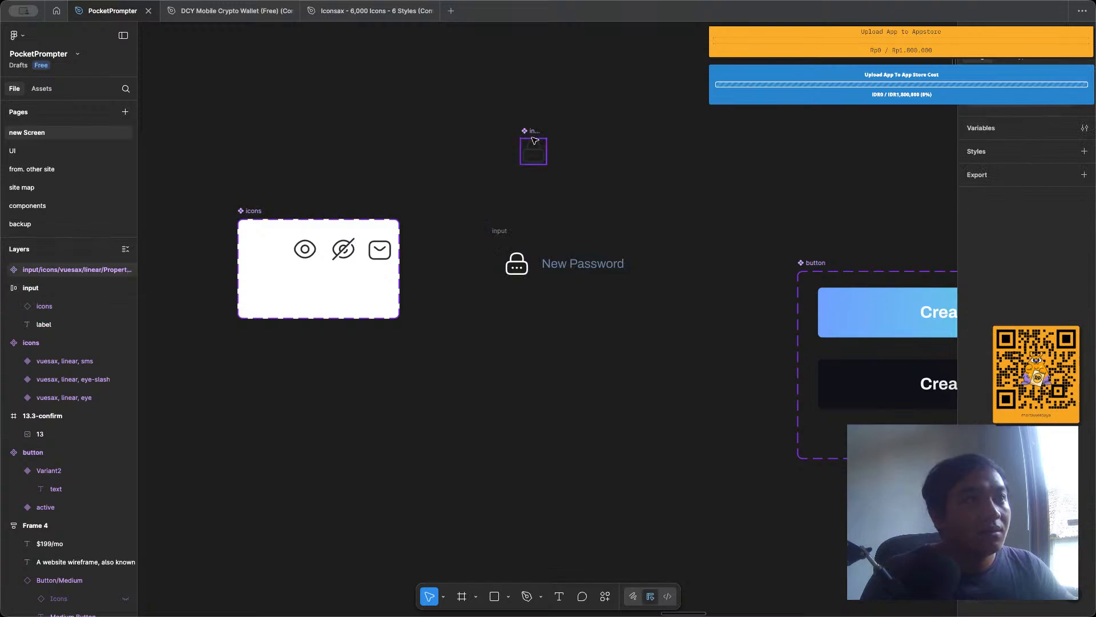
Insert the standalone lock component into the detached input frame and delete the old lock instance with the missing variant.
drag(533, 140, 520, 268)
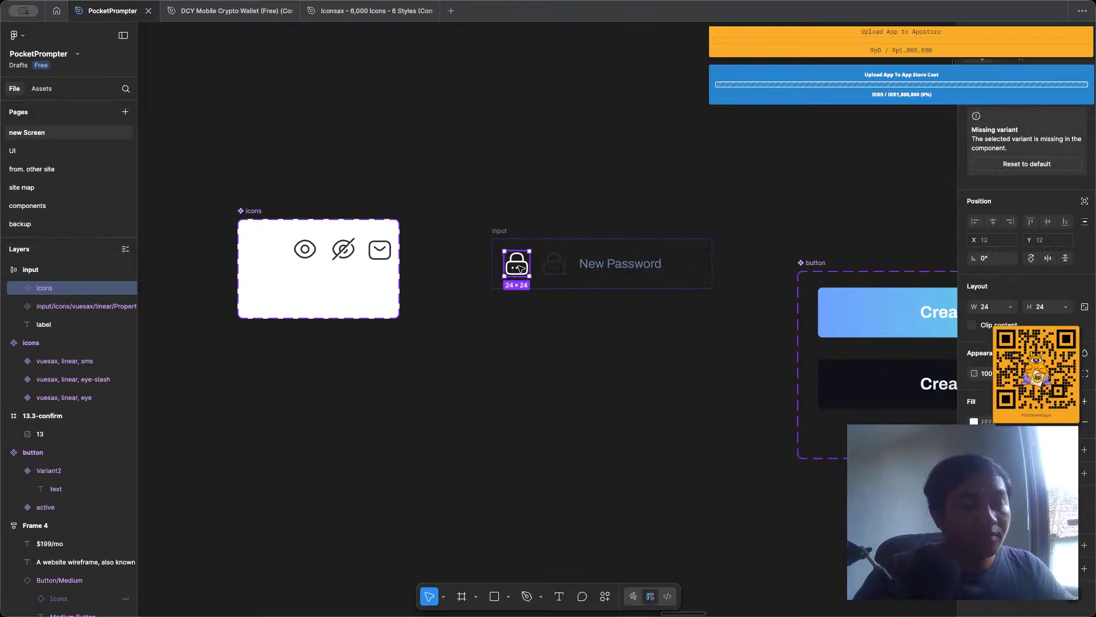
key(Delete)
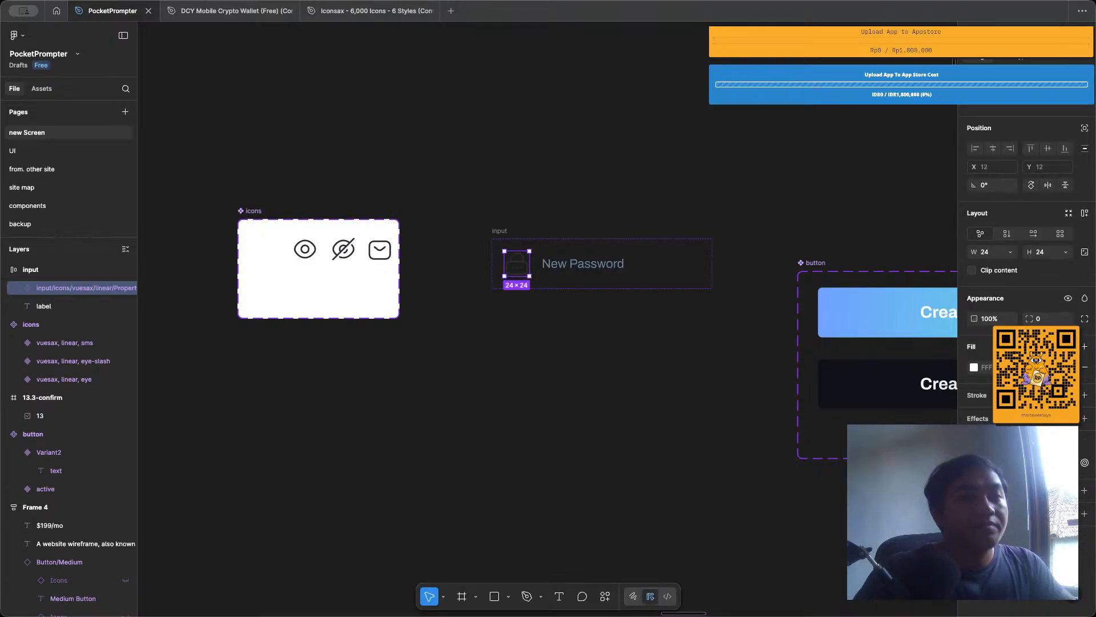
key(Escape)
Move the New Password input component up to about X -444, Y 376.
scroll(575, 147, down, 6)
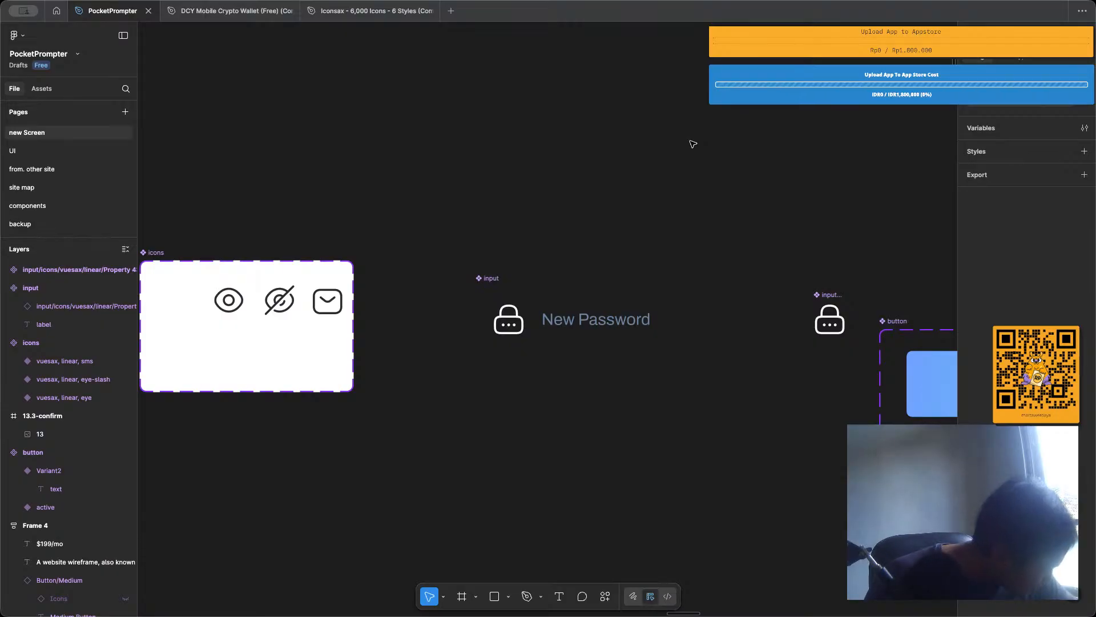
click(494, 284)
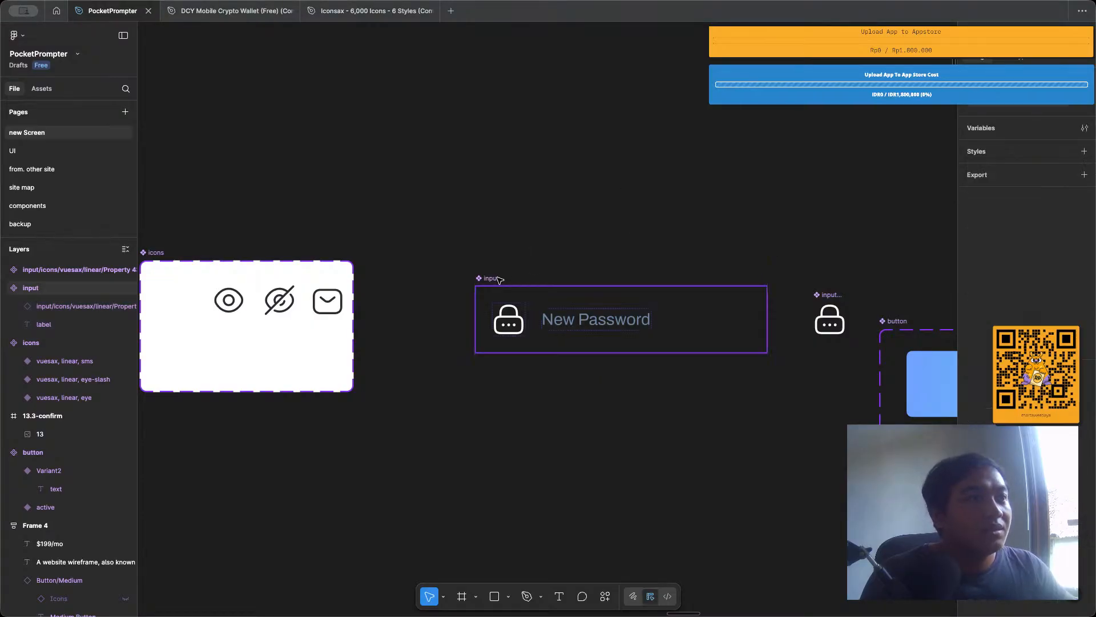
drag(500, 279, 488, 202)
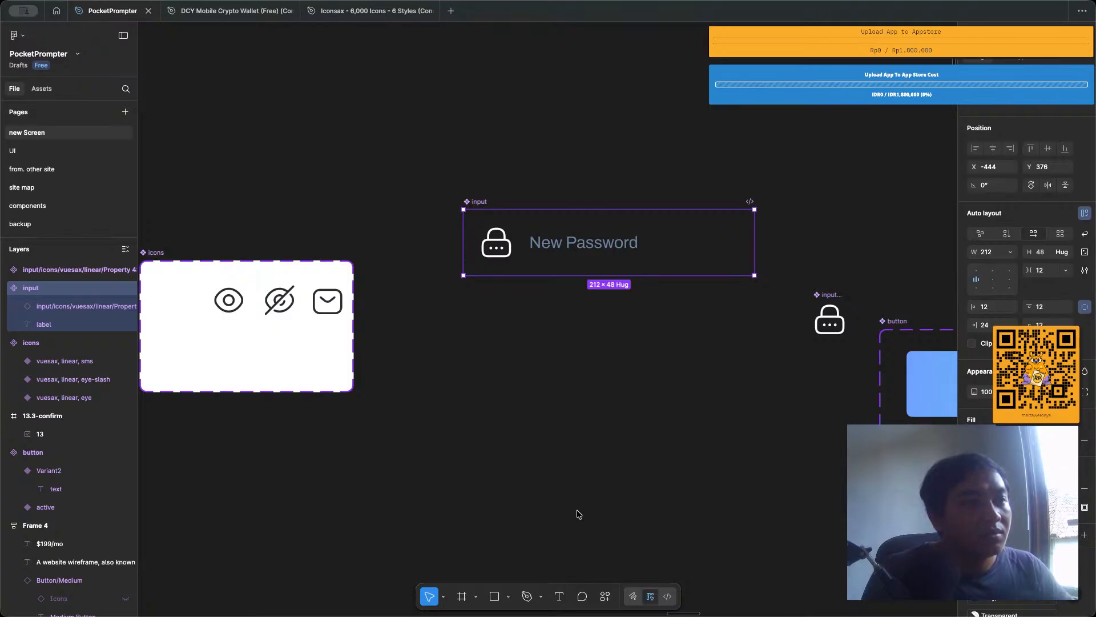
click(547, 395)
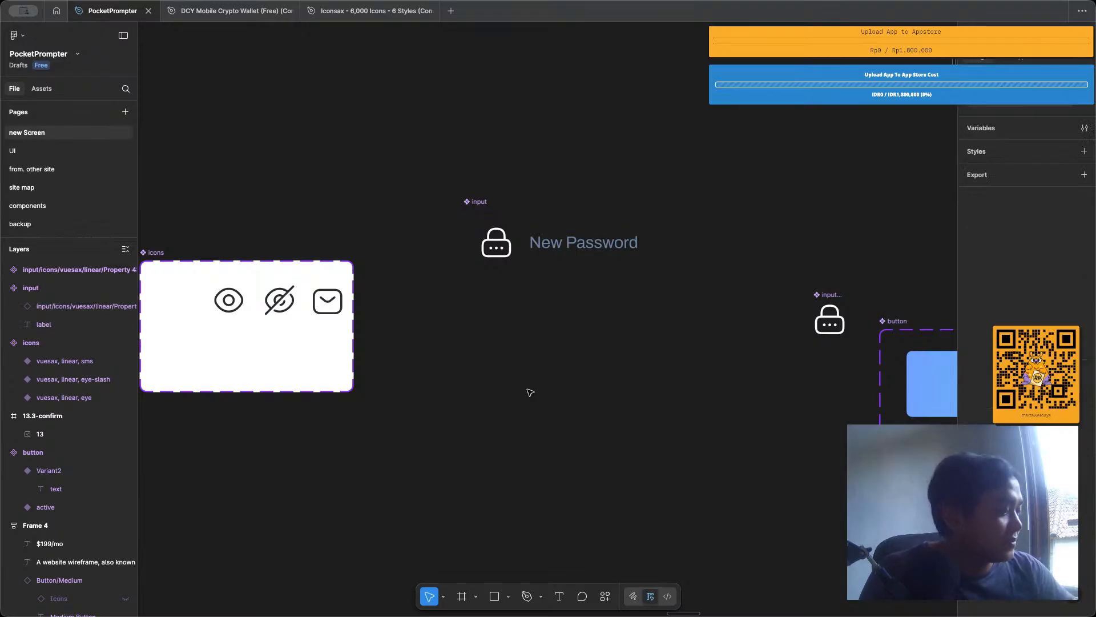
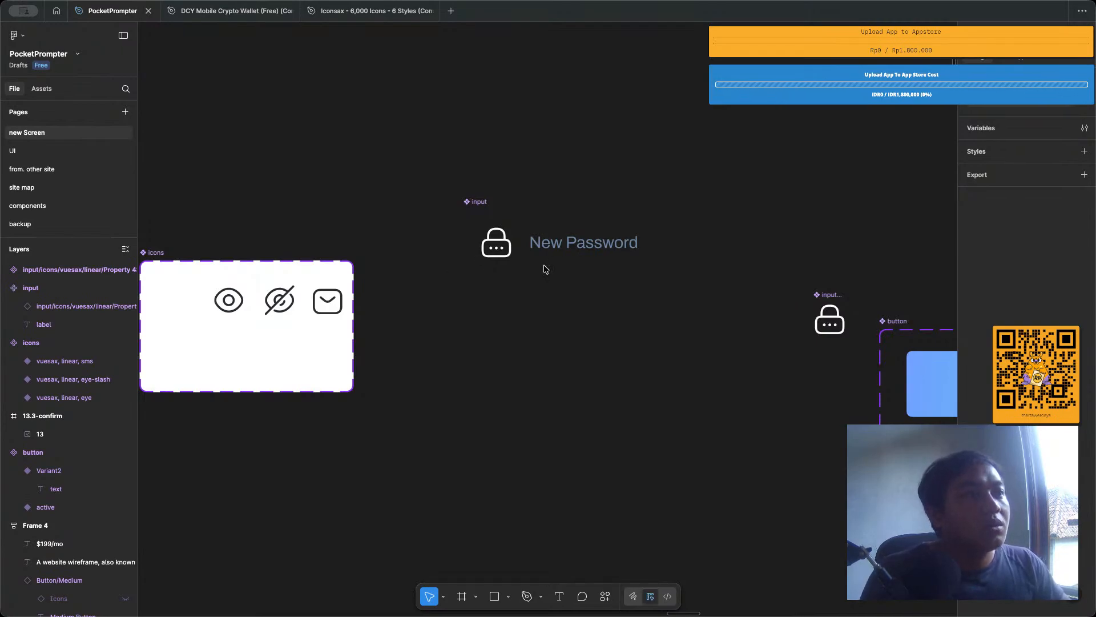
Change the input component's label from New Password to "Enter your Password".
scroll(575, 306, down, 2)
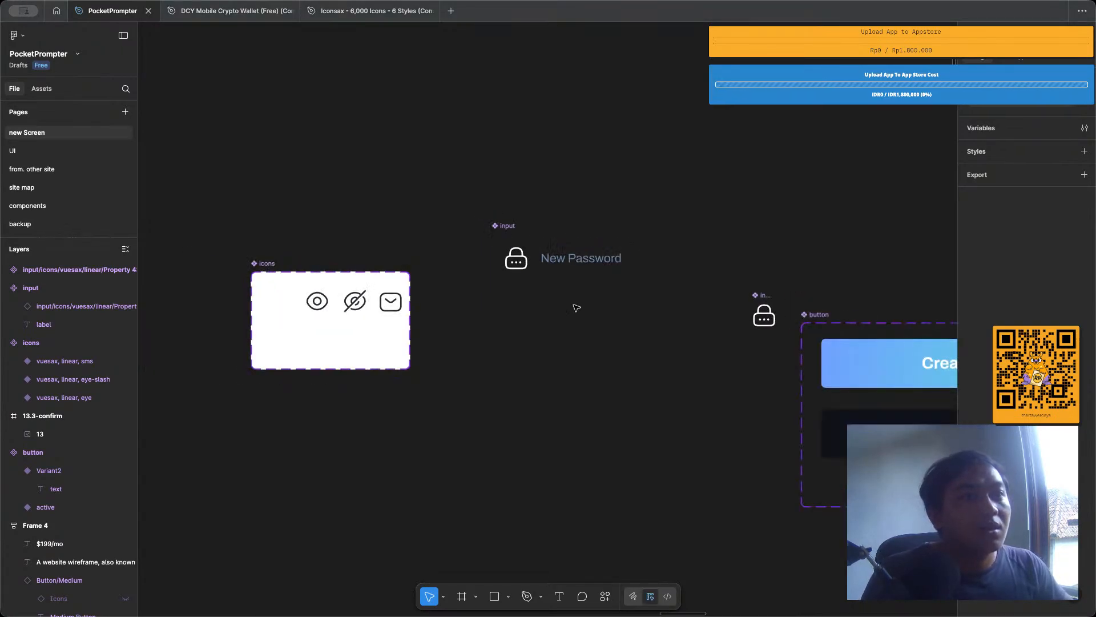
scroll(577, 308, right, 3)
scroll(576, 308, right, 2)
scroll(392, 200, up, 3)
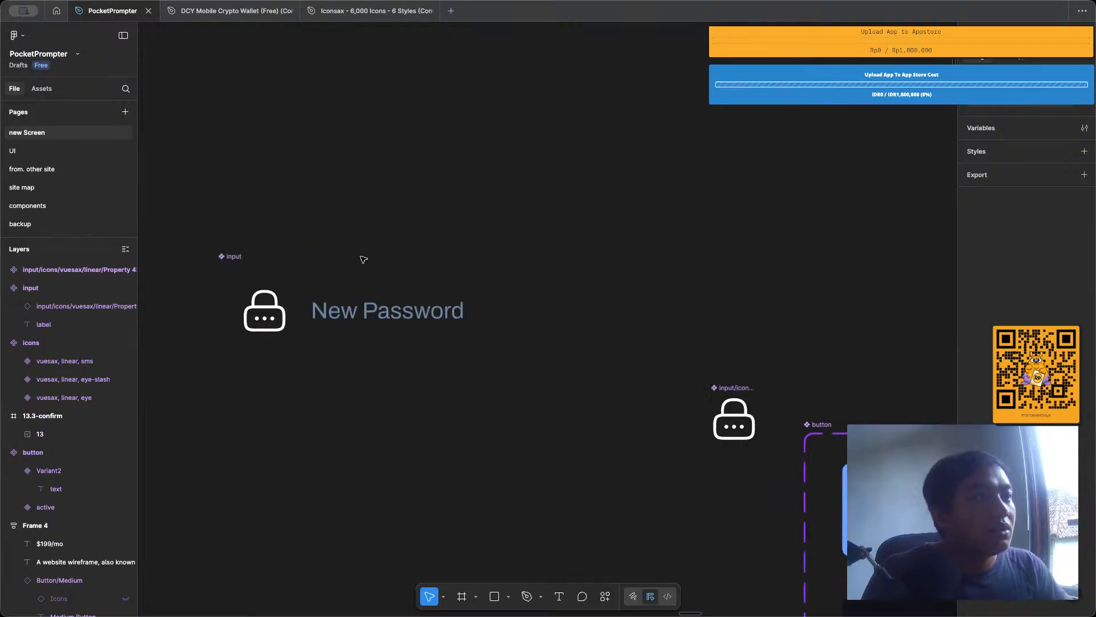
double_click(365, 318)
double_click(364, 312)
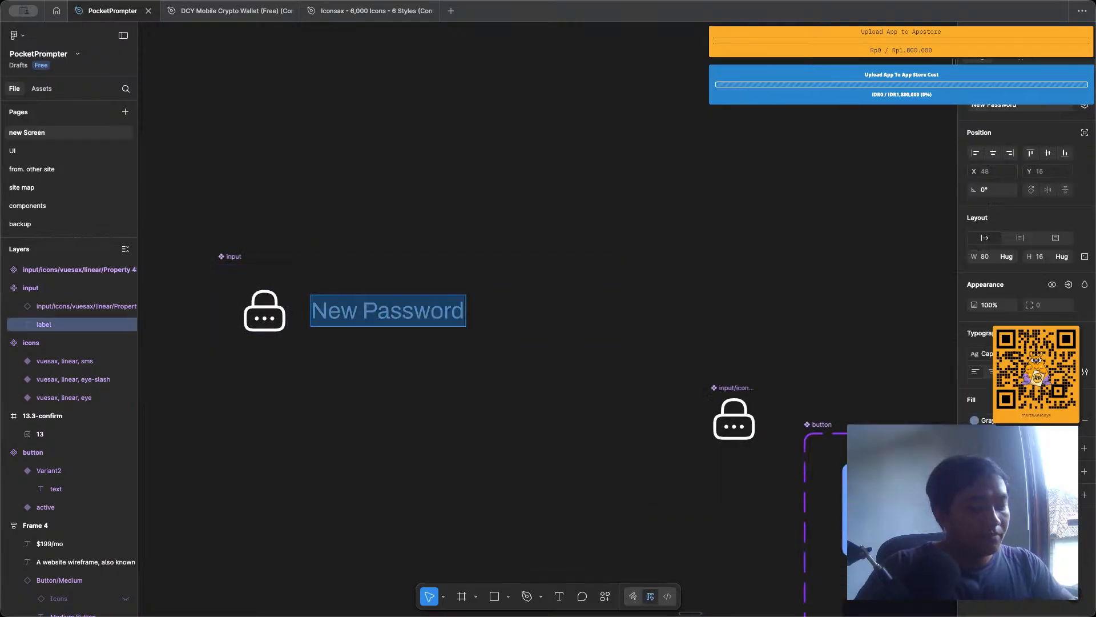
text(Enter)
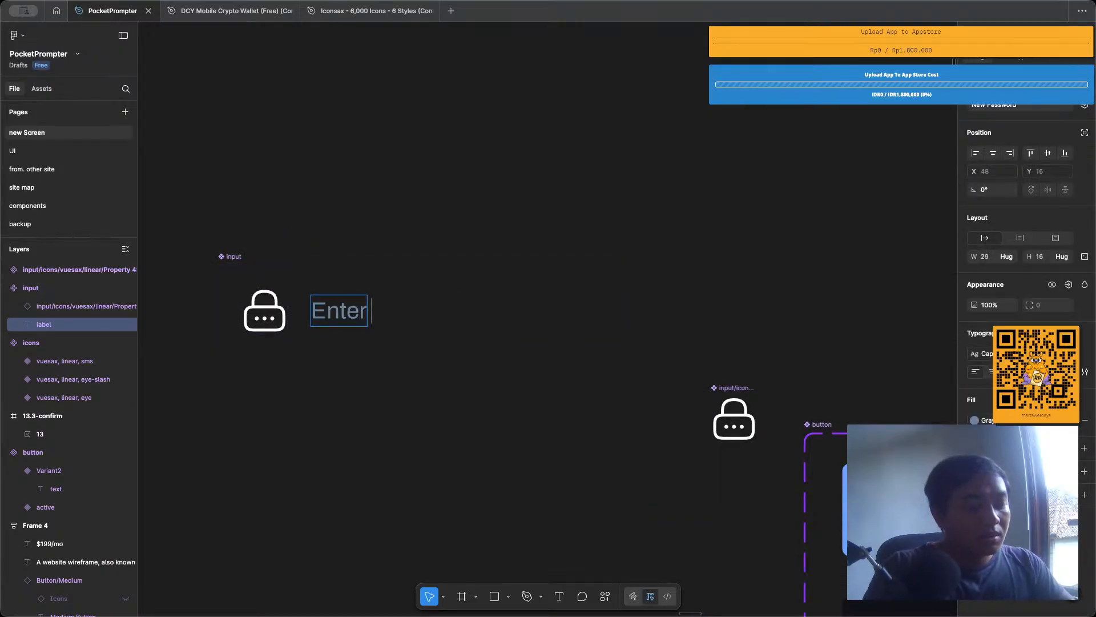
text( yout)
key(BackSpace)
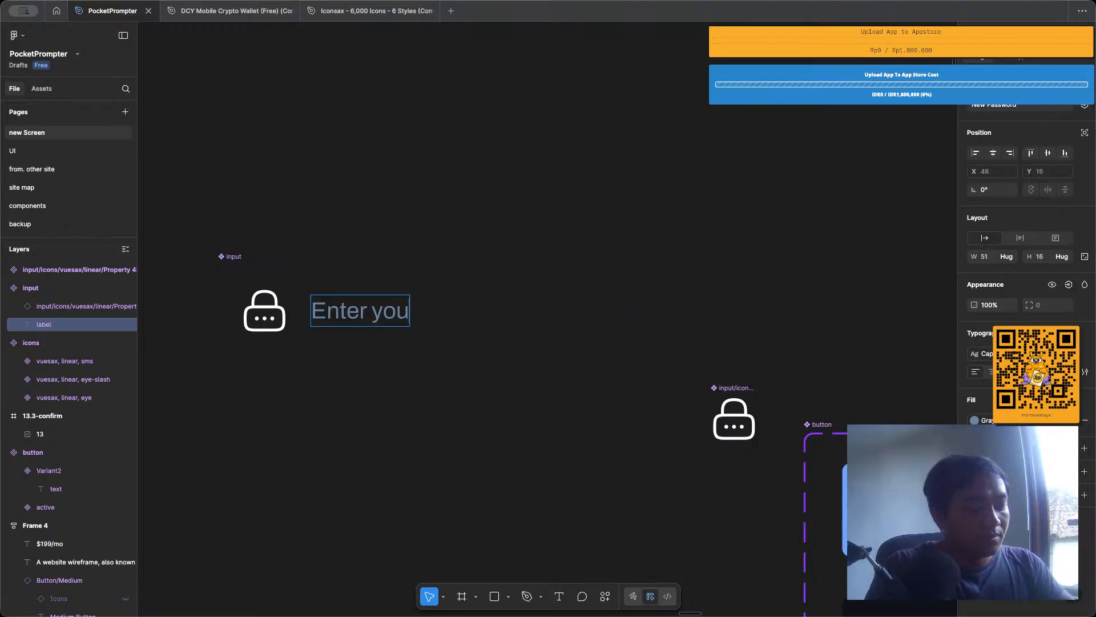
text(r Password)
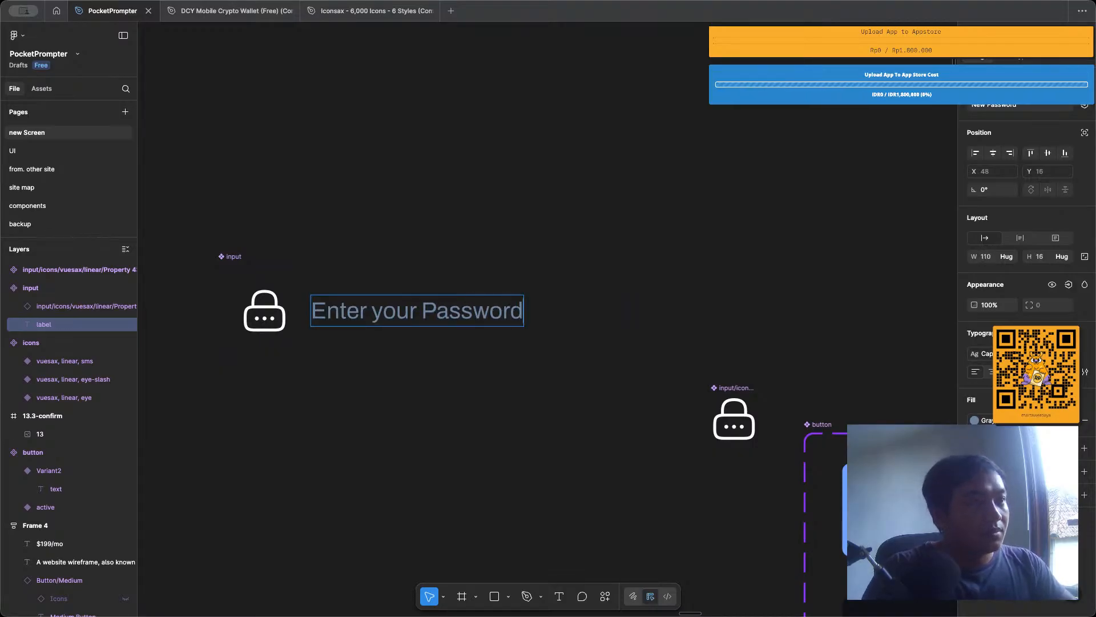
key(Escape)
scroll(399, 249, up, 3)
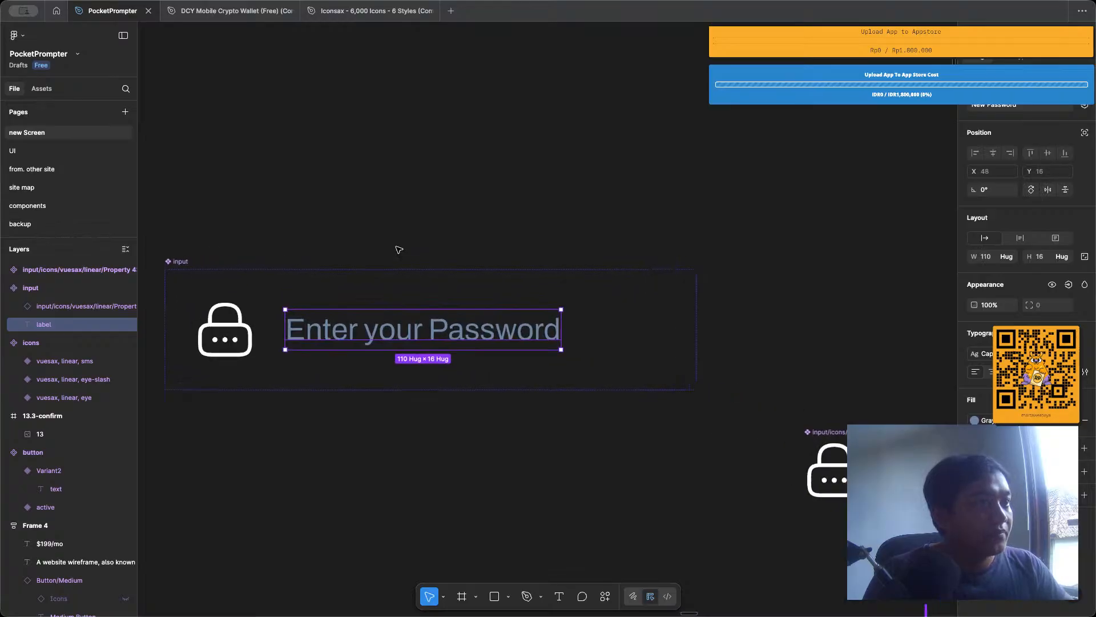
scroll(399, 249, left, 3)
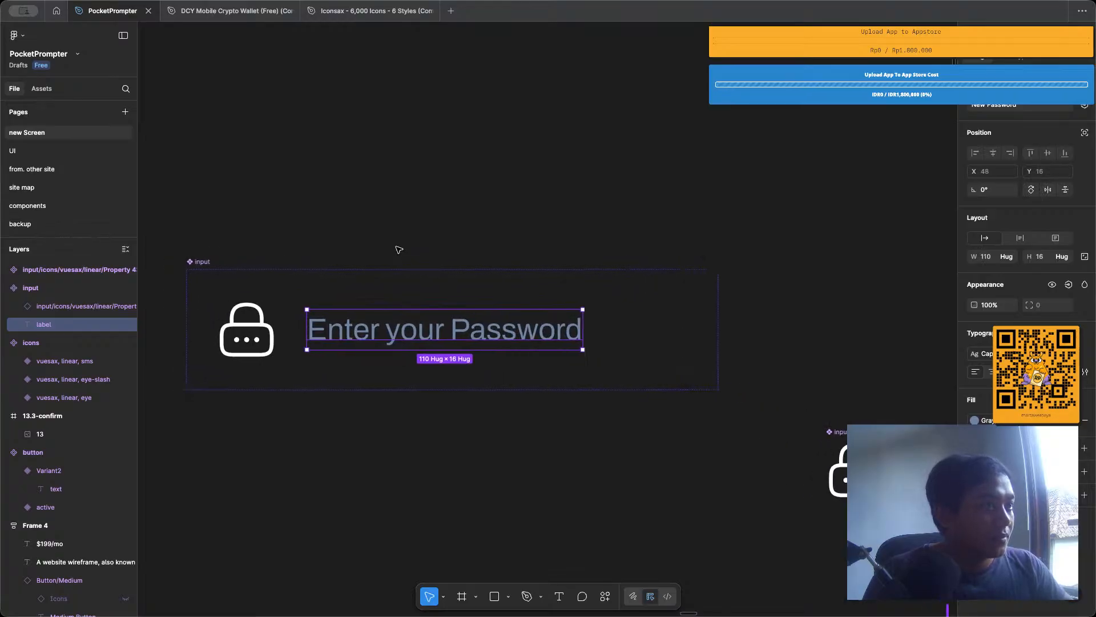
click(501, 209)
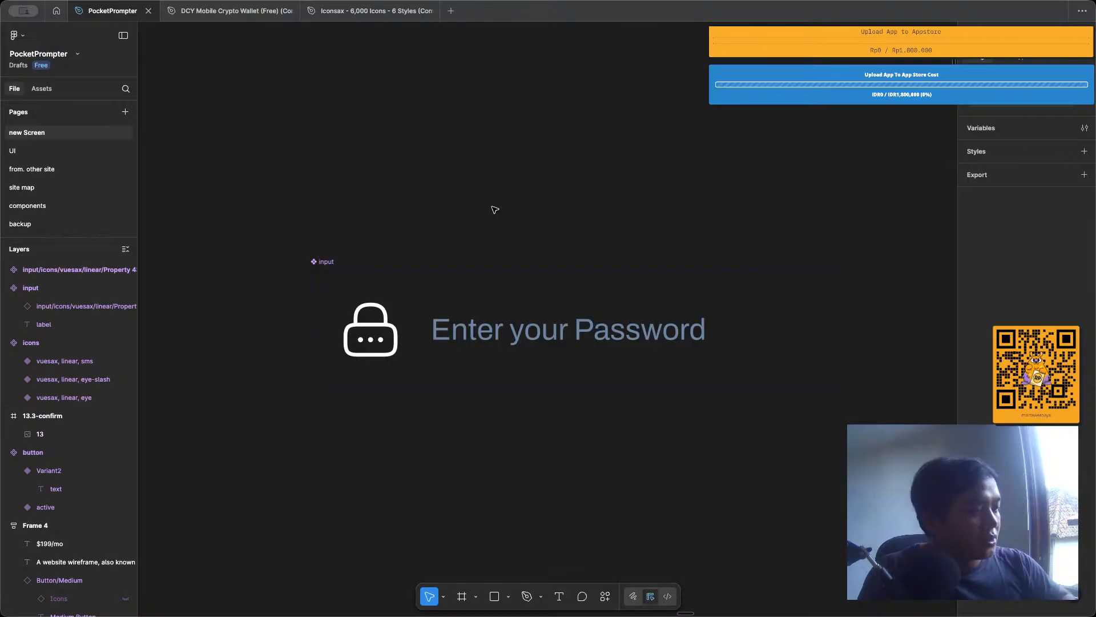
Add a second variant to the Enter your Password input component.
scroll(485, 195, down, 3)
click(416, 221)
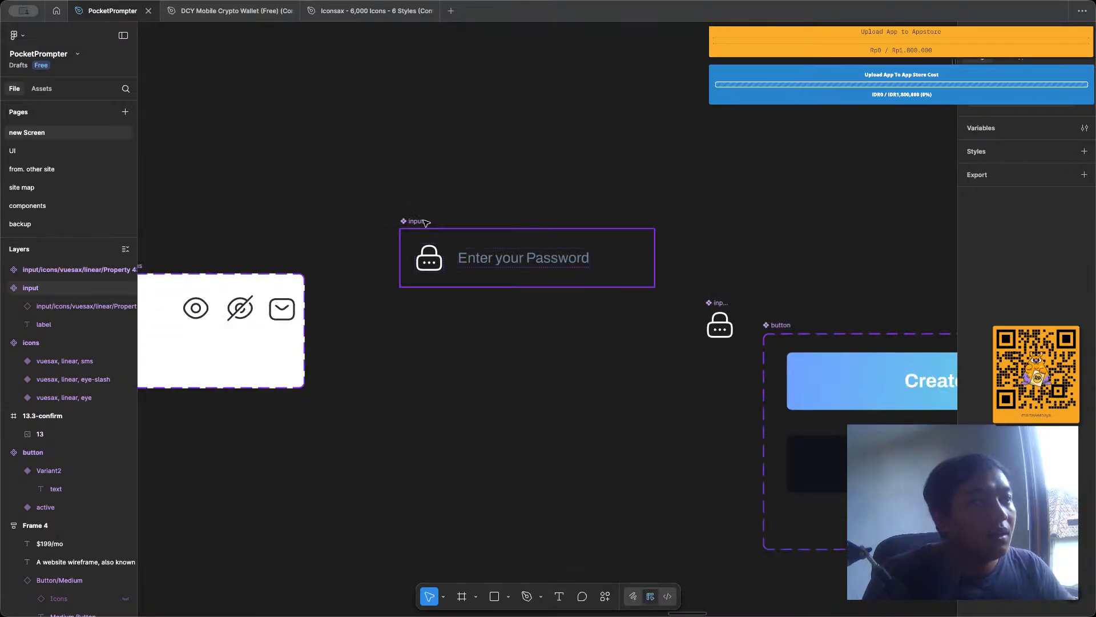
scroll(423, 218, up, 3)
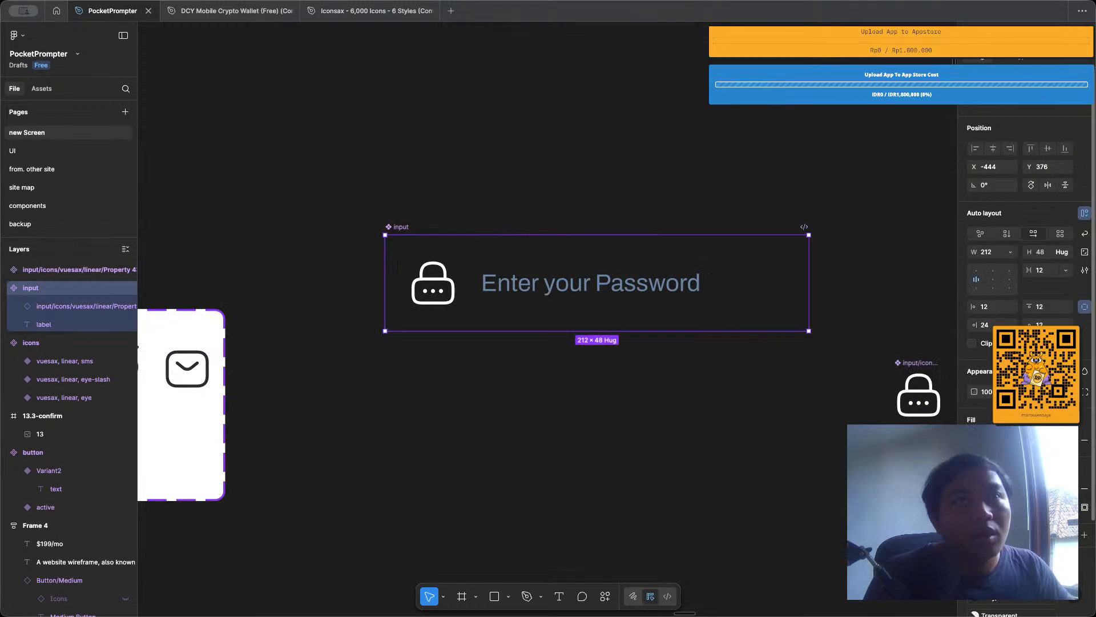
click(1067, 84)
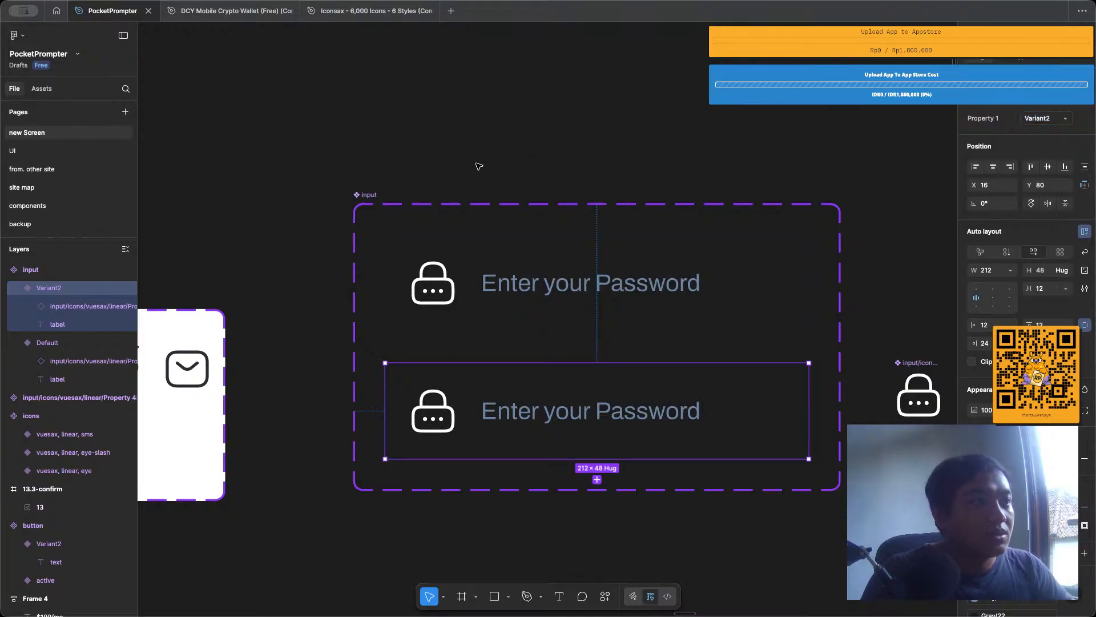
Try moving the eye-slash icon out of the icons set, and undo that together with the added input variant.
scroll(475, 163, down, 3)
drag(223, 307, 430, 84)
key(super+z)
key(super+z)
key(super+z)
key(super+z)
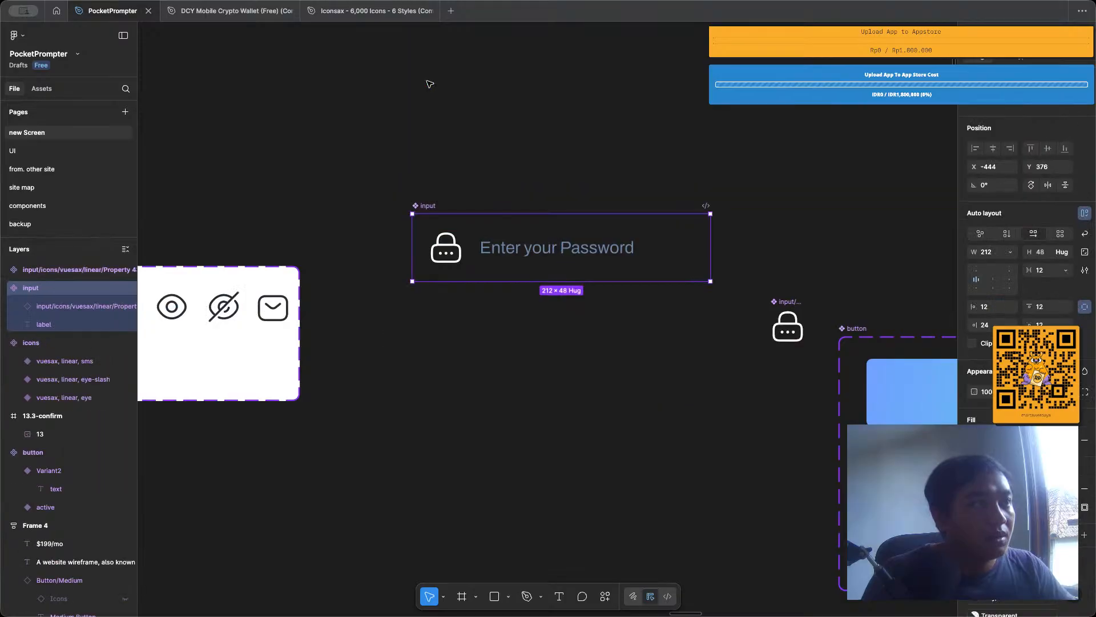
Cut the eye-slash icon from the icons set and paste it at the input component.
drag(224, 309, 588, 148)
key(super+x)
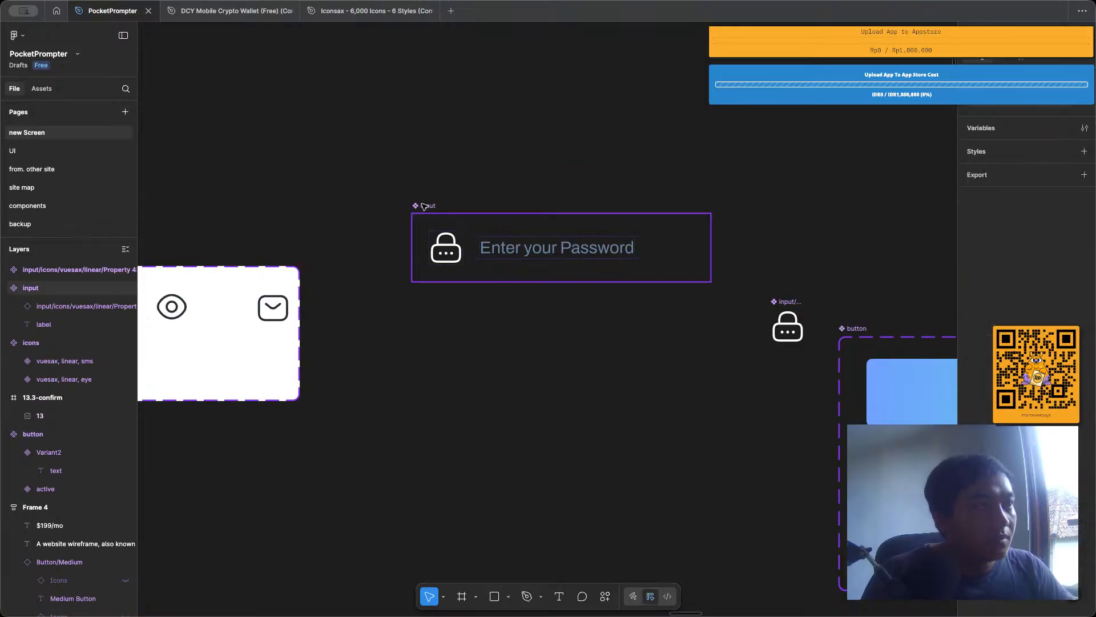
click(424, 206)
key(super+v)
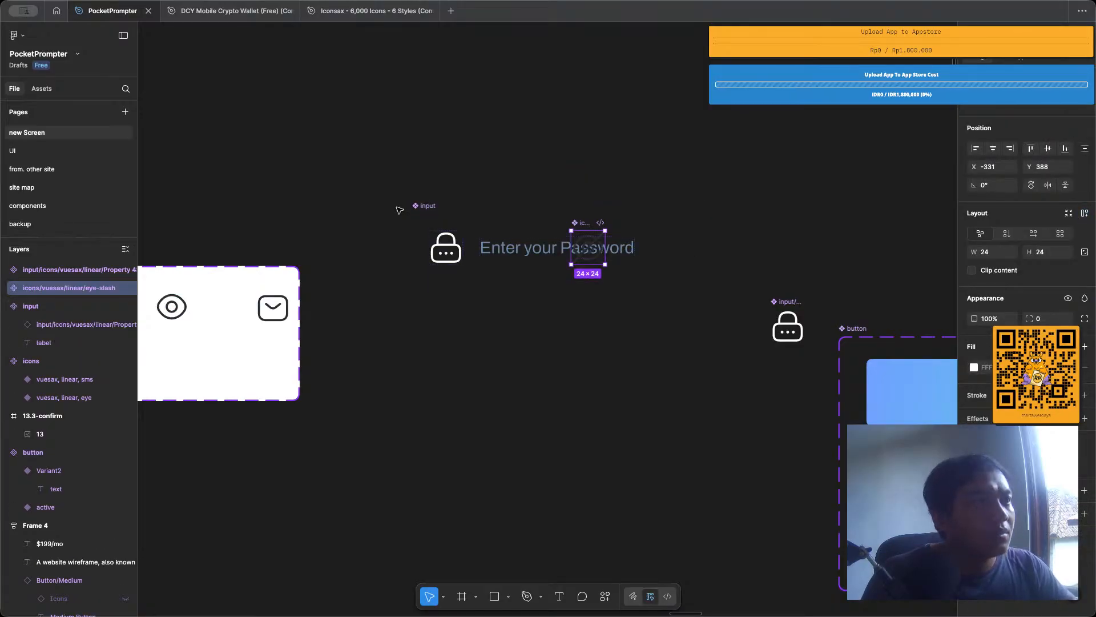
Move the input component up to about X -448, Y 316 and delete the pasted eye-slash icon.
drag(424, 207, 411, 141)
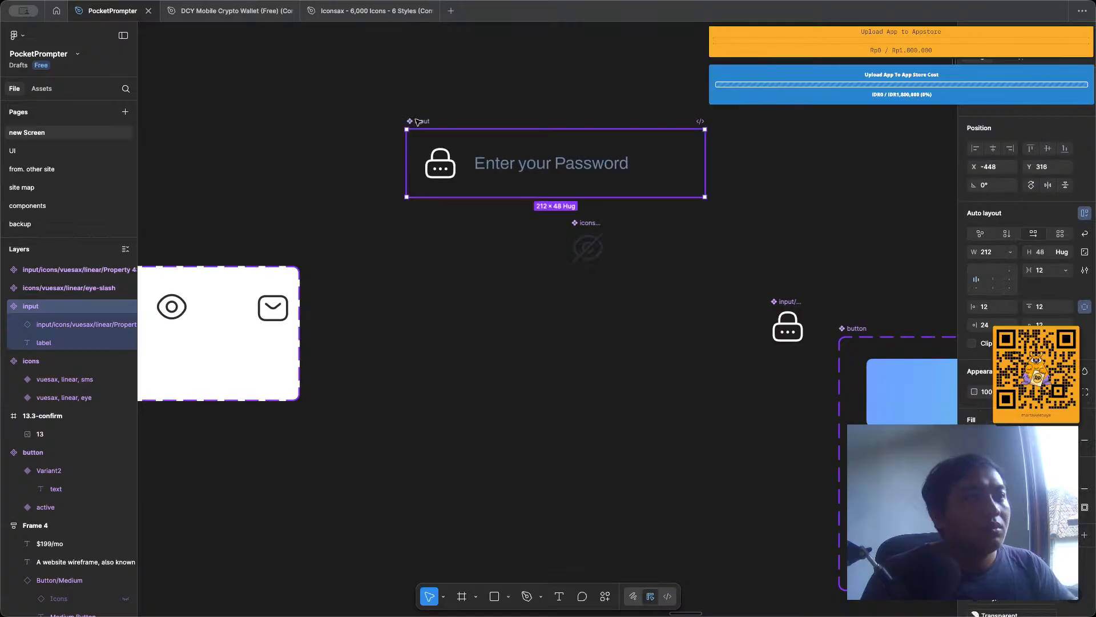
click(587, 246)
key(Delete)
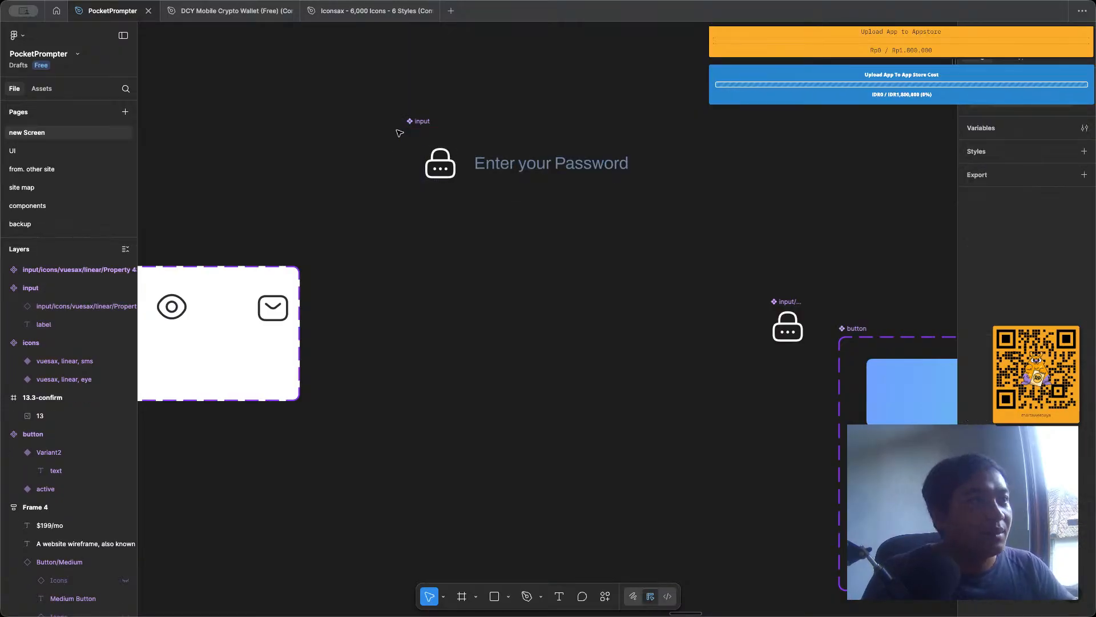
Place an instance of the input at about X -448, Y 413 and delete the original input component.
click(418, 122)
drag(418, 123, 423, 258)
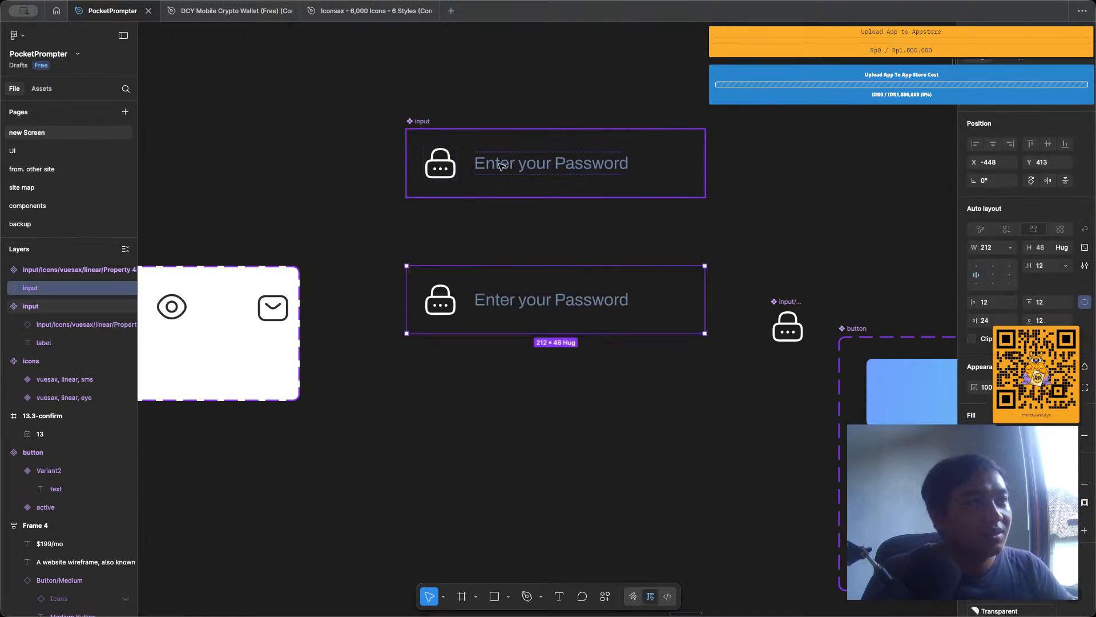
click(502, 166)
key(Delete)
Detach the remaining Enter your Password input instance from its component.
click(509, 285)
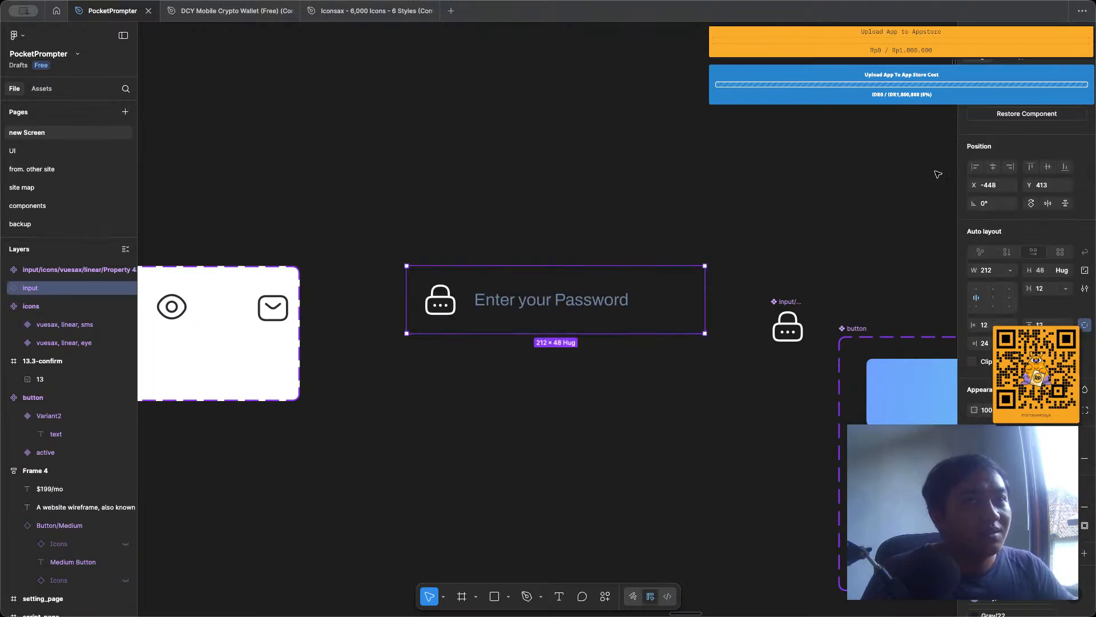
click(1083, 85)
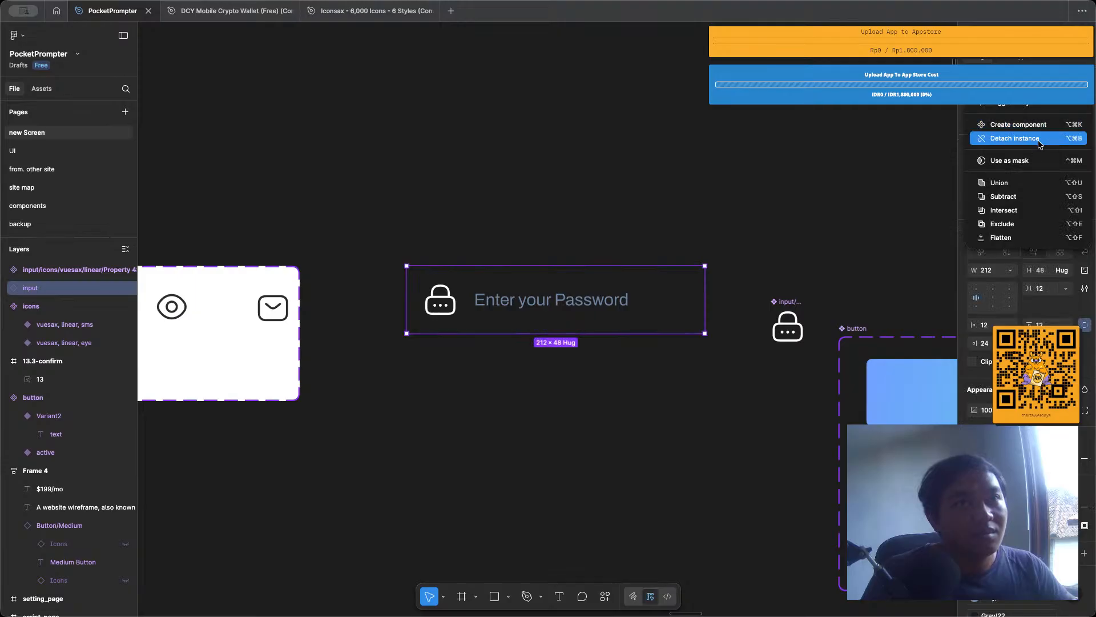
click(1040, 139)
click(624, 177)
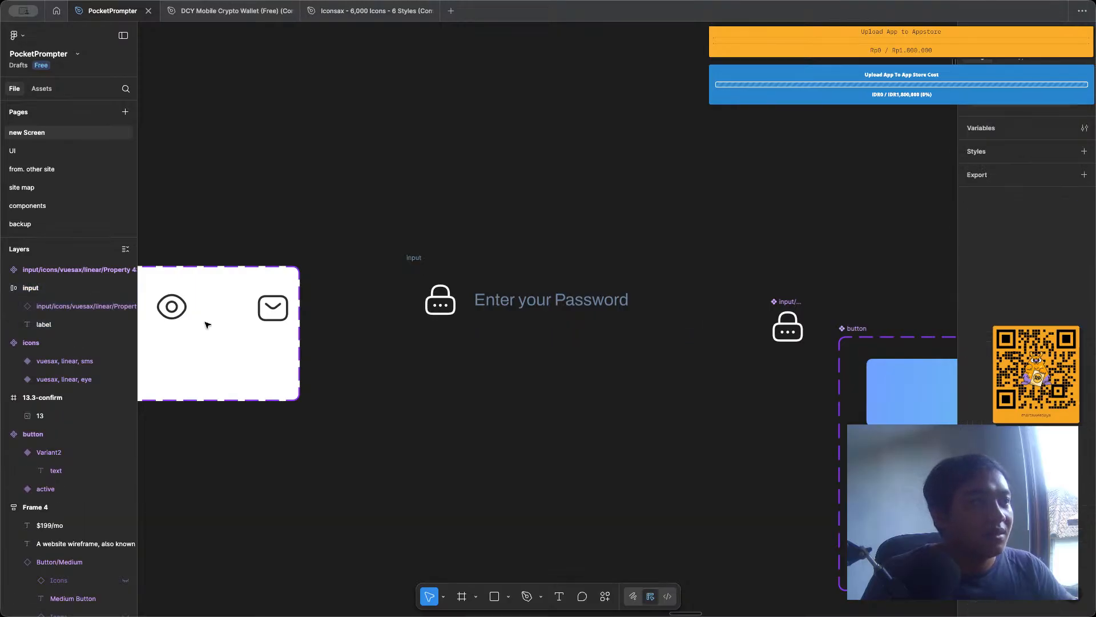
Undo the recent input changes back to the New Password label, with the eye-slash icon back in the icons set.
scroll(206, 324, left, 4)
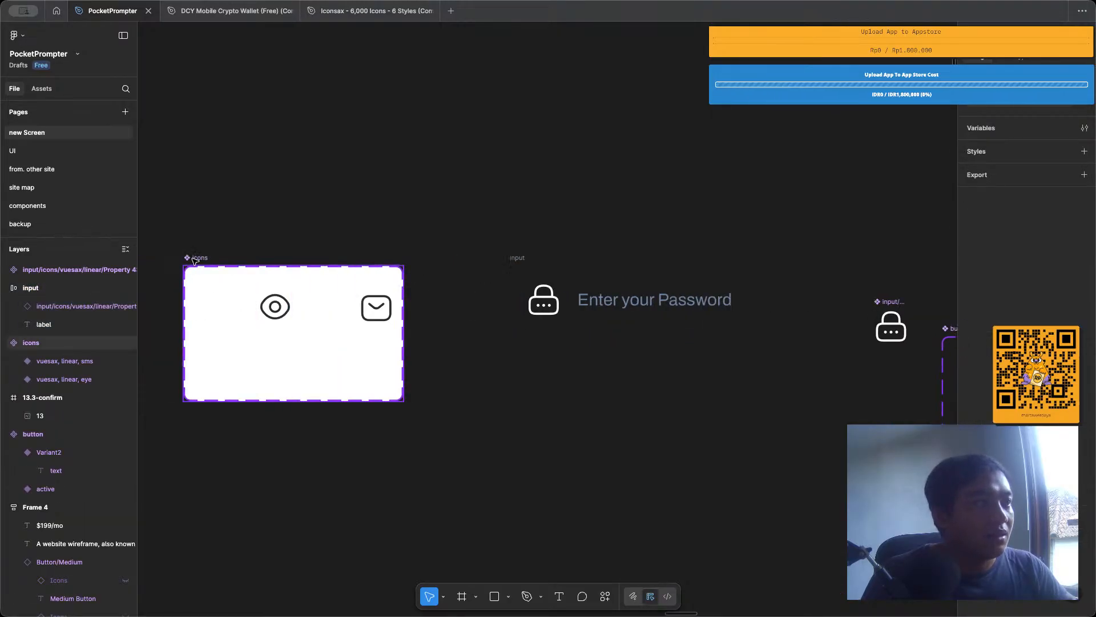
drag(194, 259, 207, 226)
key(ctrl+z)
key(ctrl+z)
key(ctrl+z)
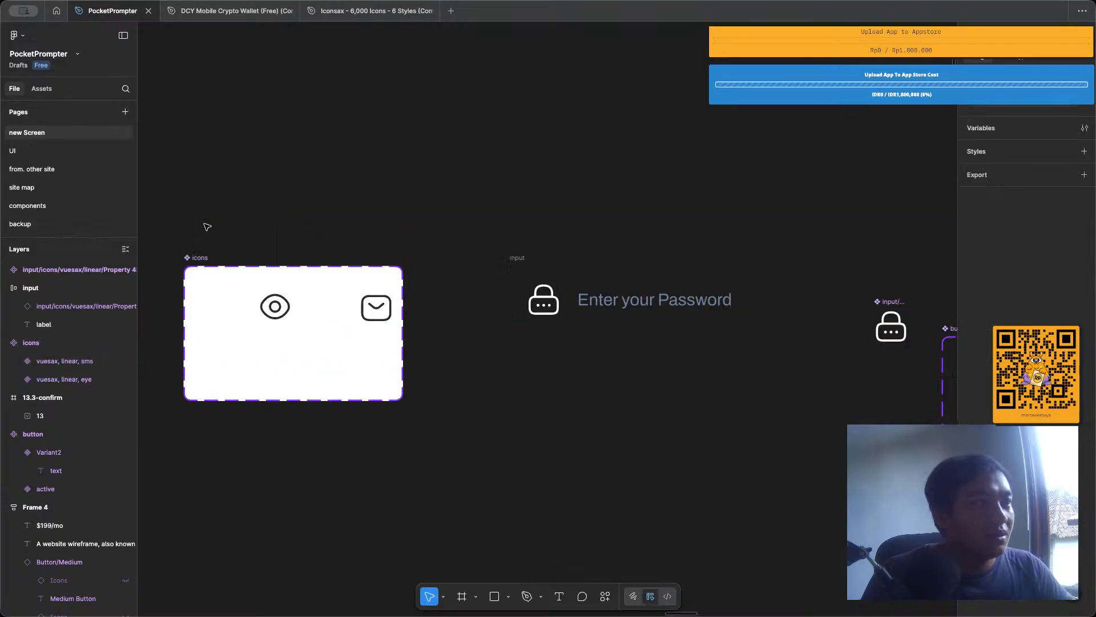
key(ctrl+z)
key(ctrl+z)
key(ctrl+z)
key(ctrl+z)
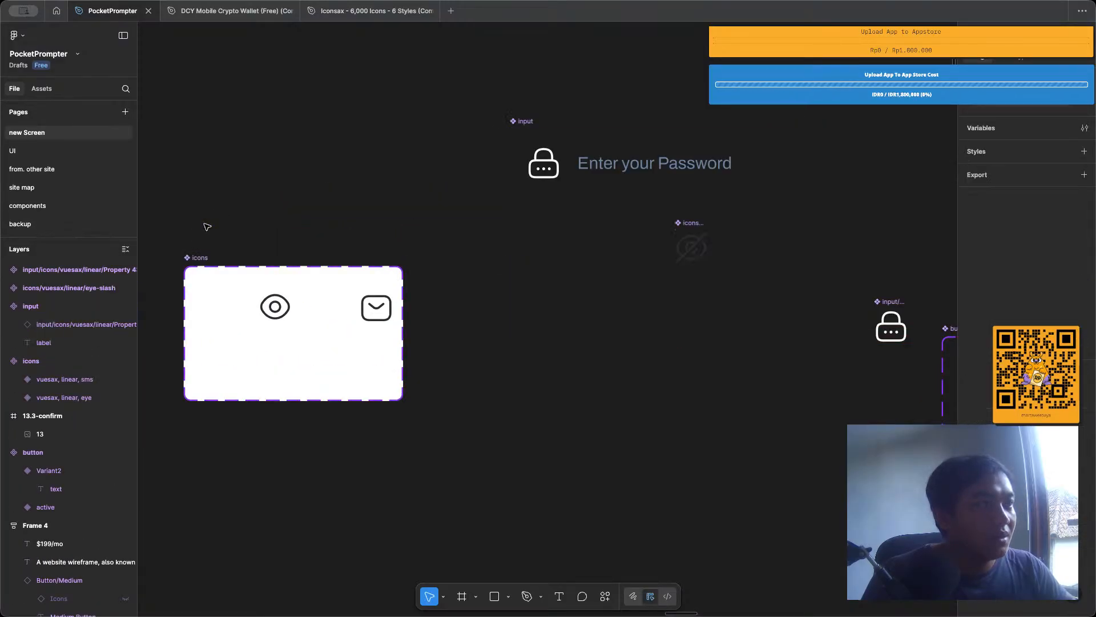
key(ctrl+z)
key(ctrl+z)
key(ctrl+z)
key(ctrl+z)
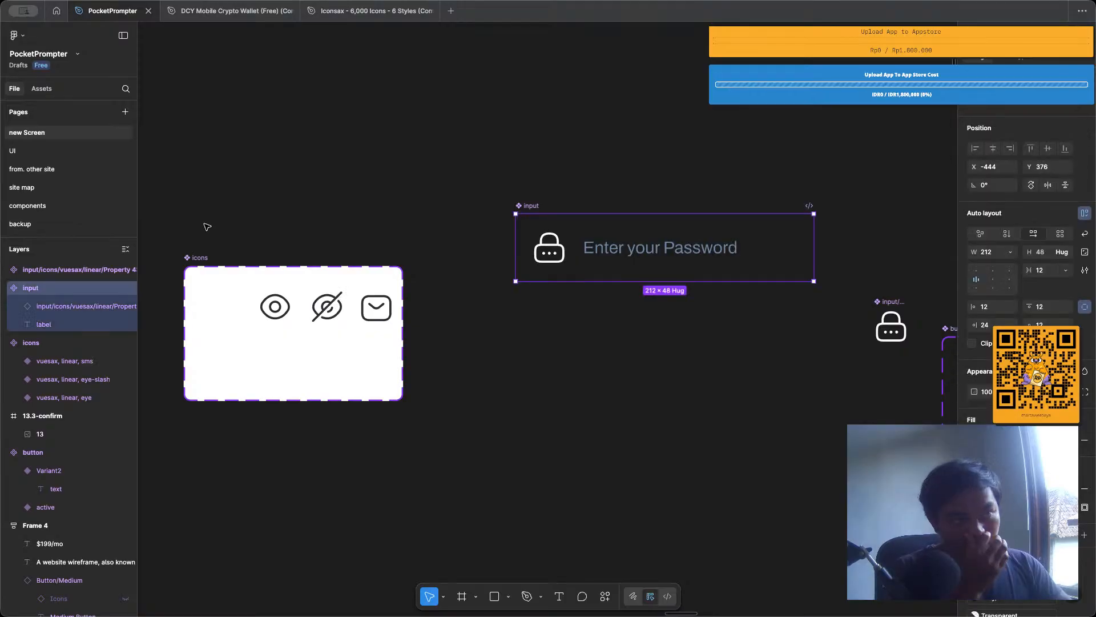
key(ctrl+z)
key(ctrl+z)
key(ctrl+z)
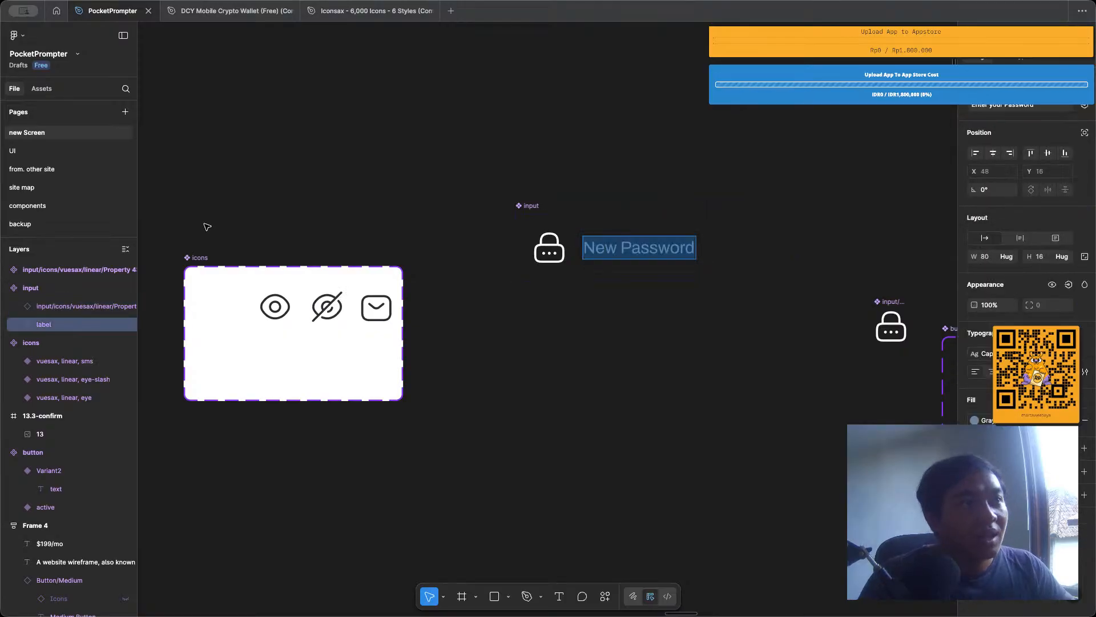
Undo the input rebuild until the original input component set with its two New Password variants is restored.
key(ctrl+z)
key(ctrl+z)
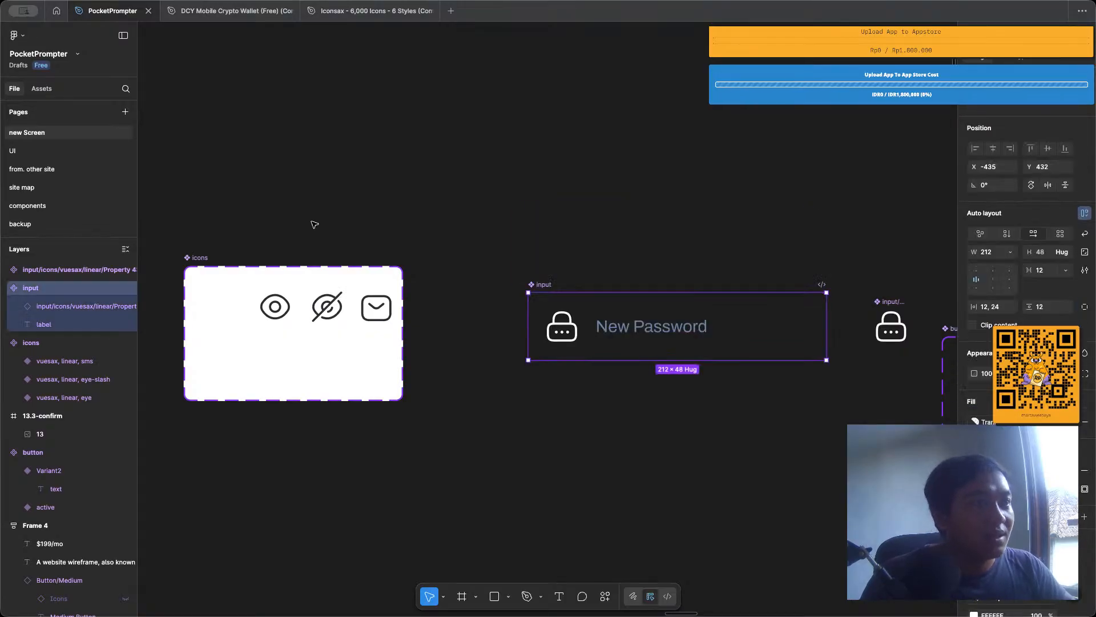
key(ctrl+z)
key(ctrl+z)
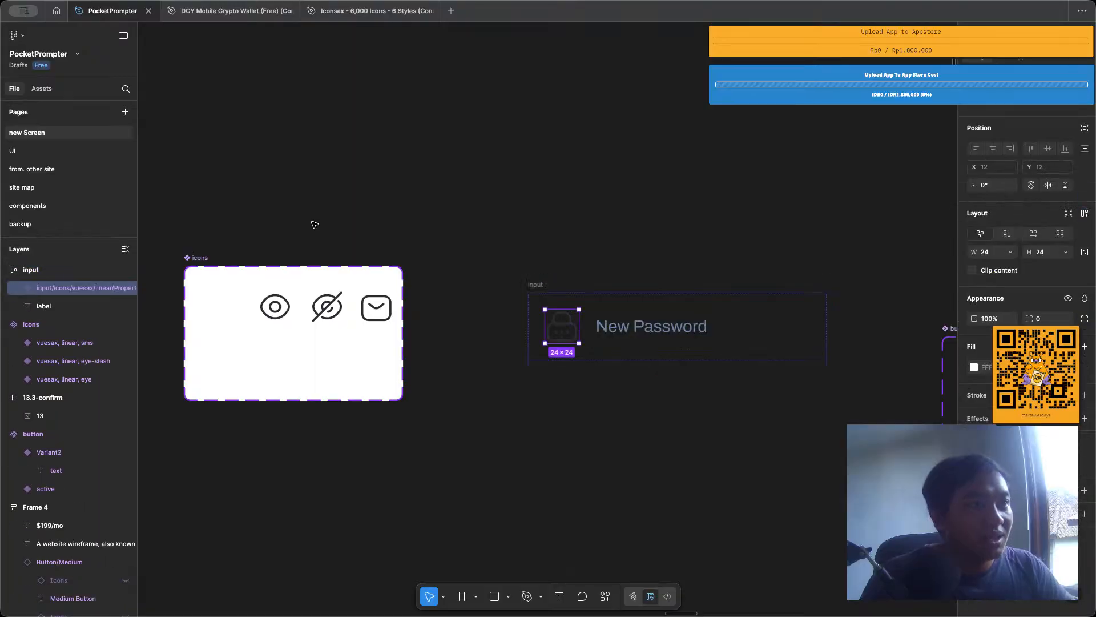
key(ctrl+z)
key(ctrl+z)
key(ctrl+z)
key(ctrl+z)
key(ctrl+z)
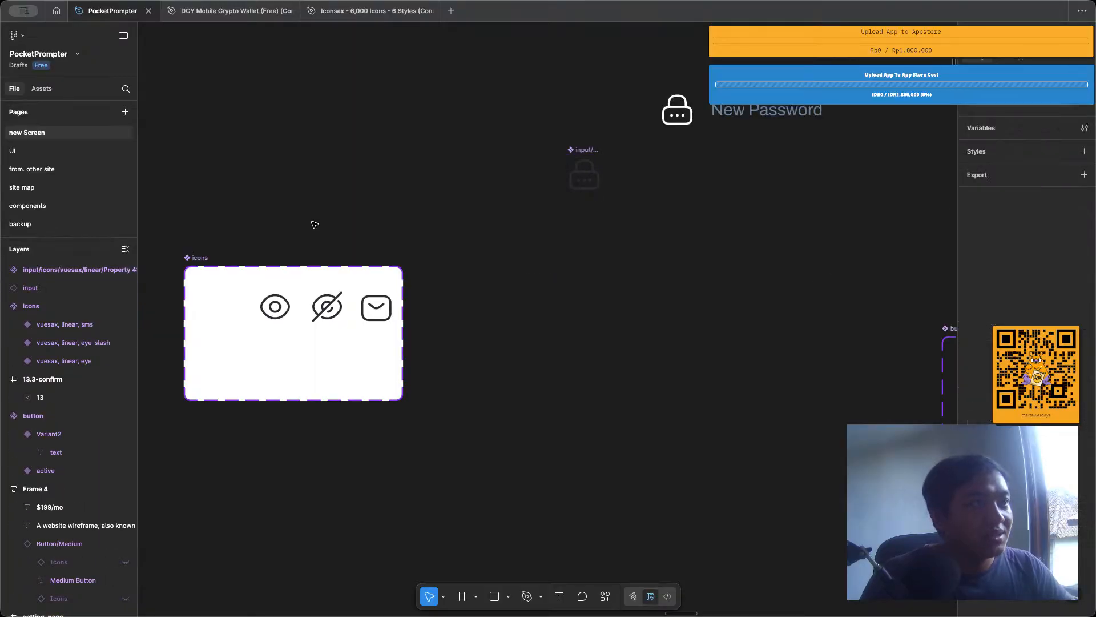
key(ctrl+z)
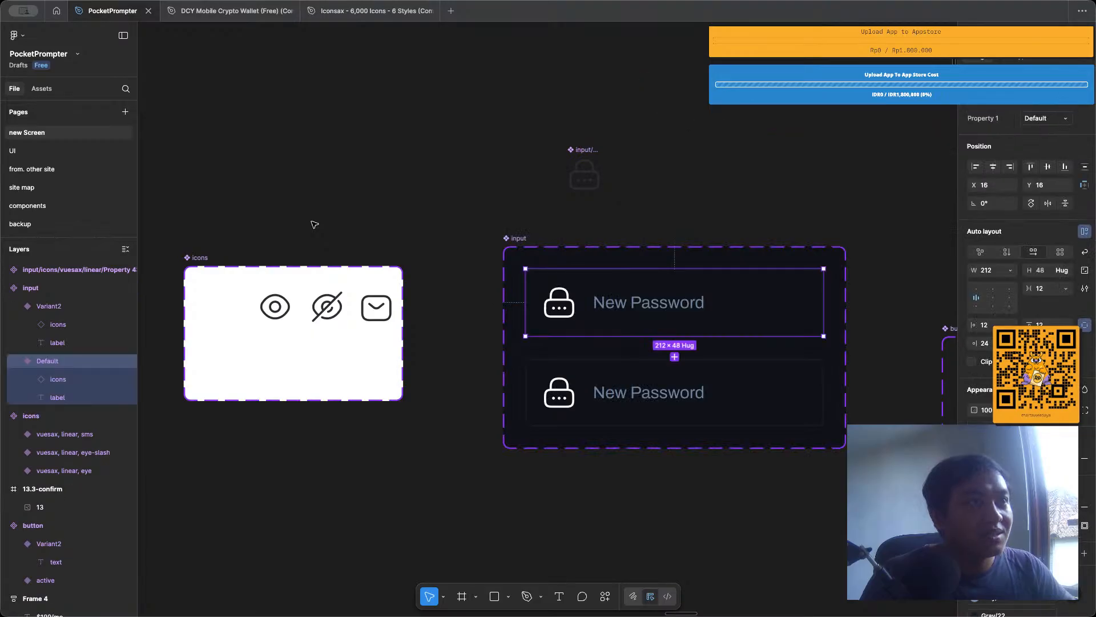
Keep undoing until the lock icon is out of the input set and back in the icons set.
click(314, 225)
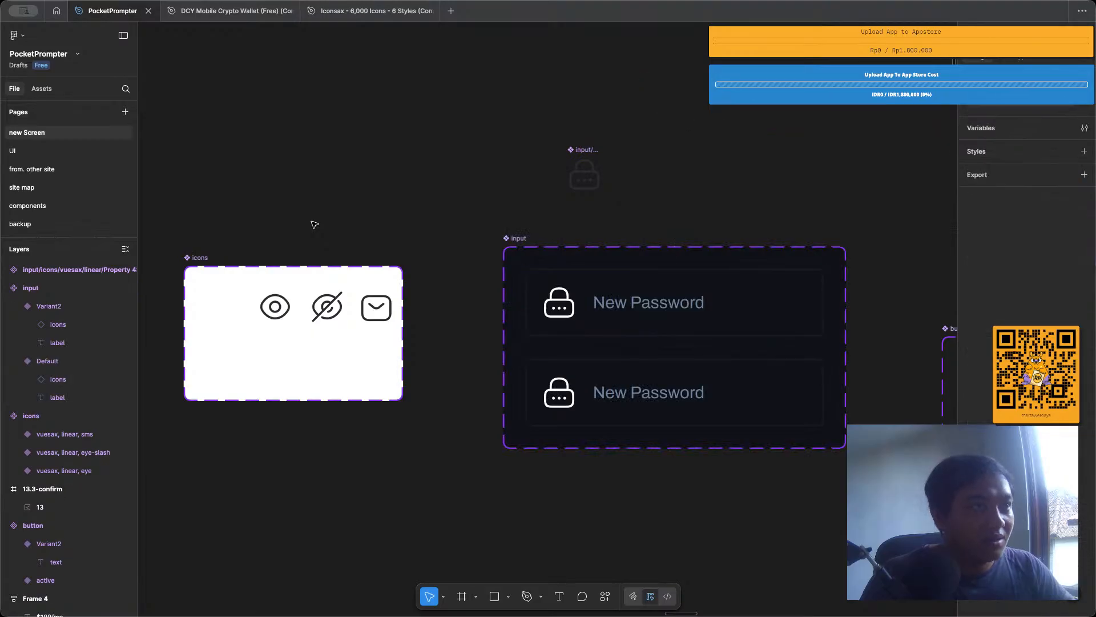
key(ctrl+z)
key(ctrl+z)
key(ctrl+z)
key(ctrl+z)
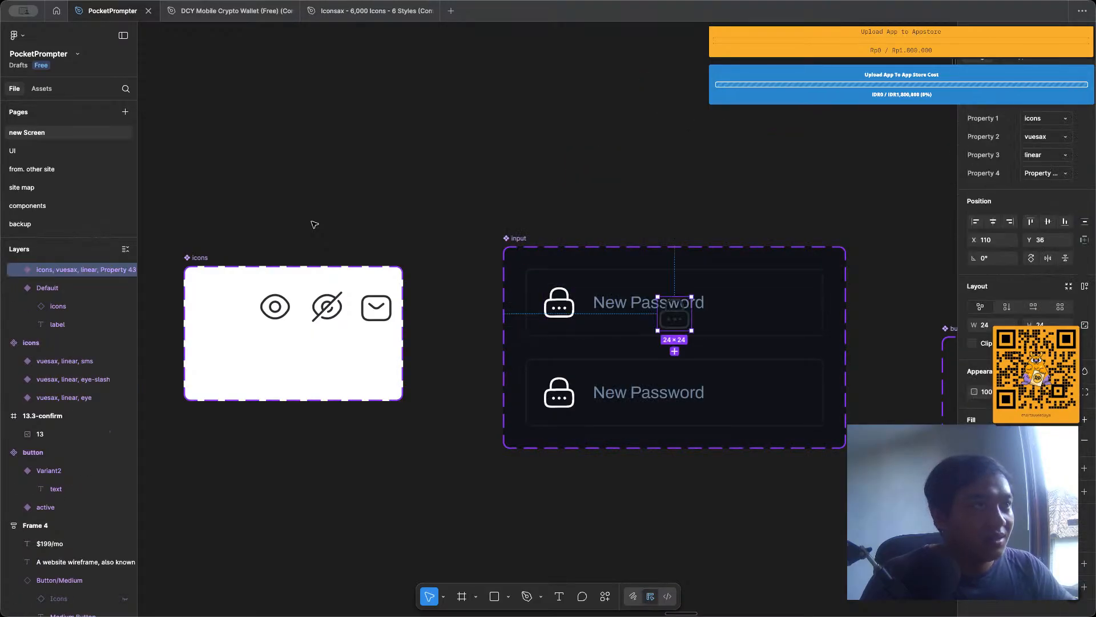
key(ctrl+z)
key(ctrl+z)
key(ctrl+z)
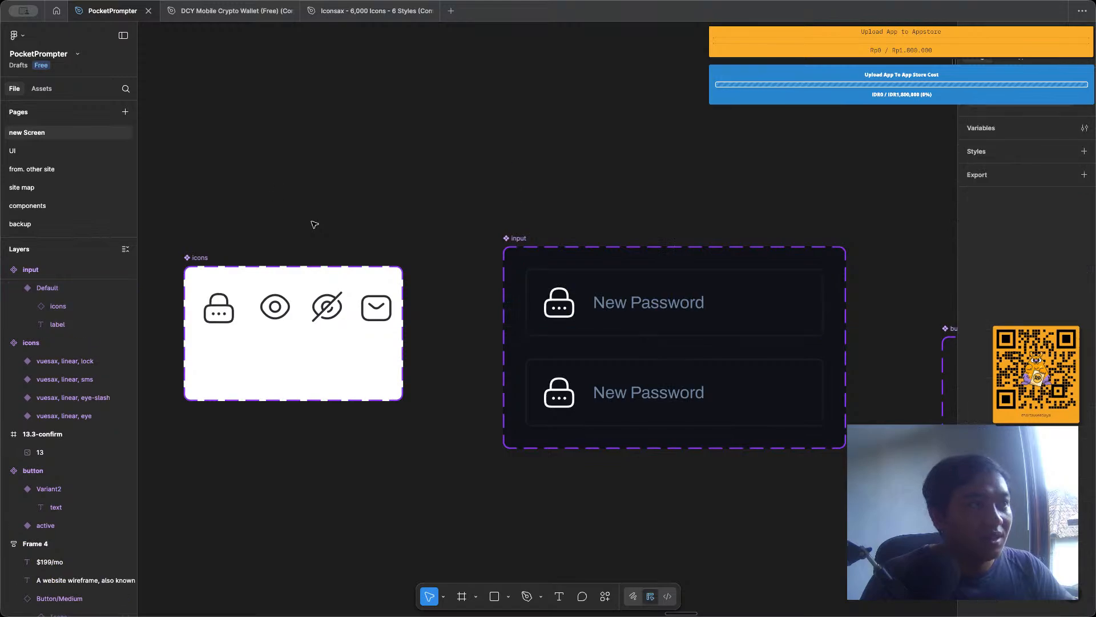
Copy the lock icon from the icons set and paste it after the New Password label in the Default input variant.
click(223, 306)
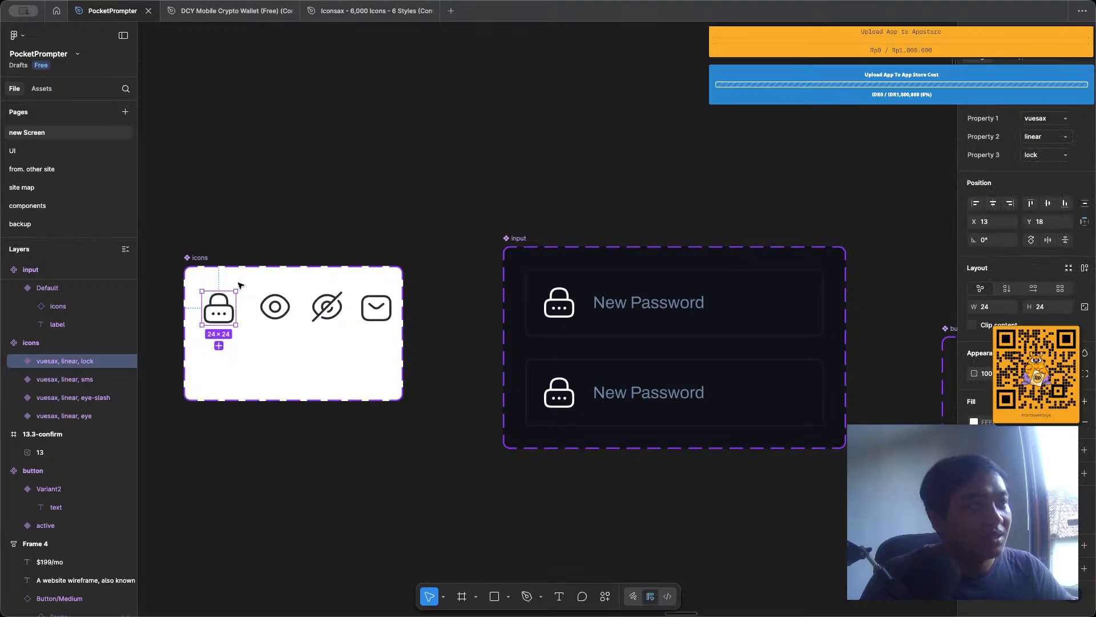
key(ctrl+c)
click(651, 303)
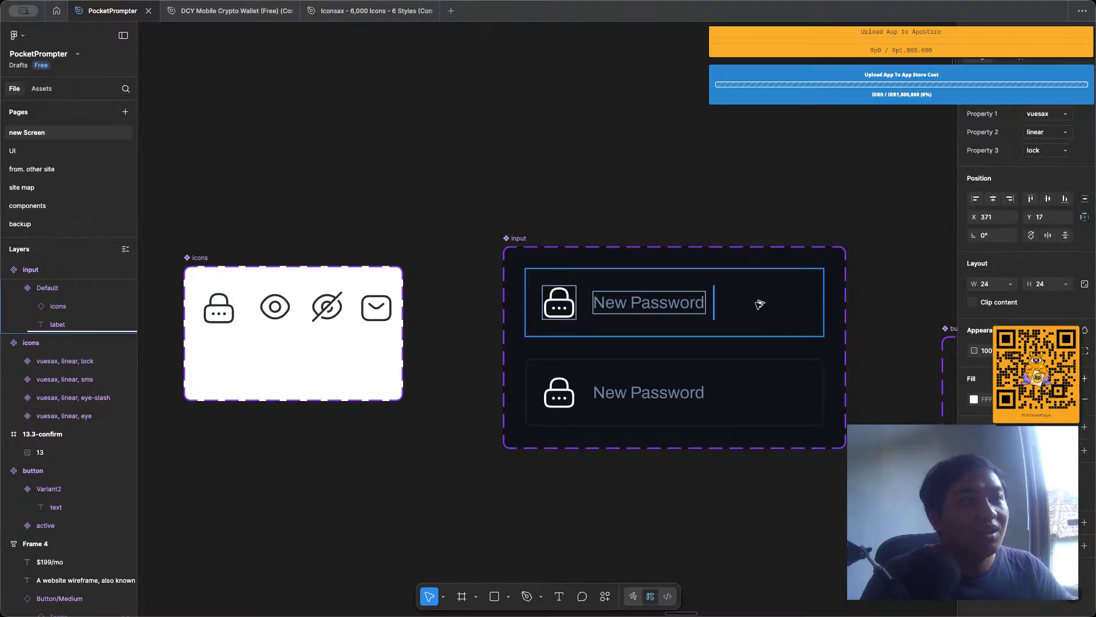
key(ctrl+v)
click(605, 180)
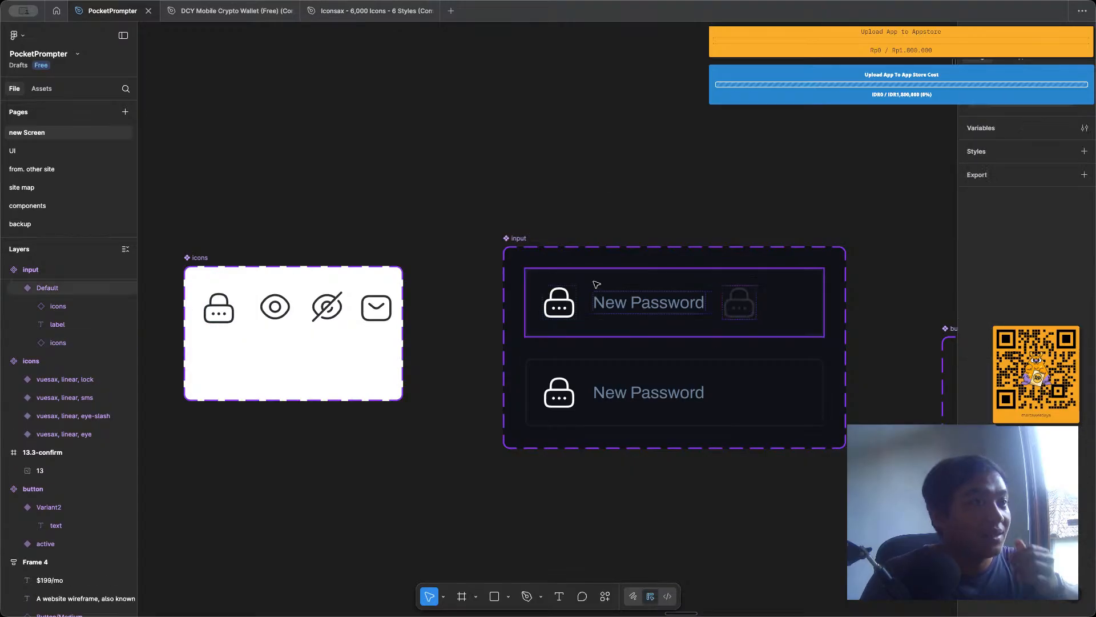
Wrap the leading lock icon and New Password label in an auto layout frame, and set the Default variant's gap to Auto.
double_click(601, 300)
shift+click(562, 302)
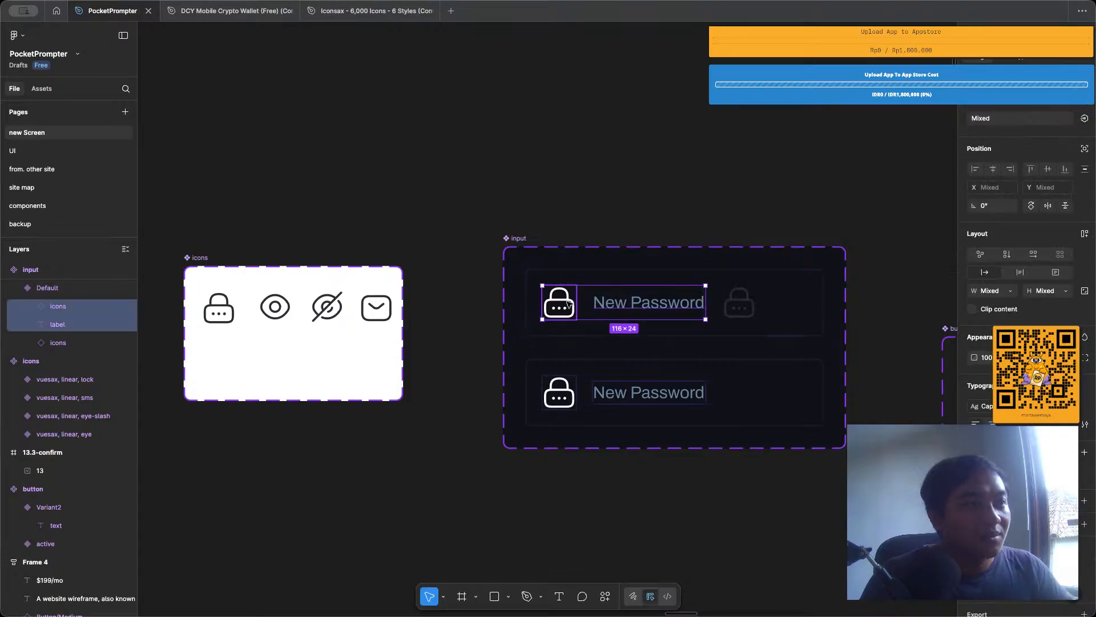
key(shift+a)
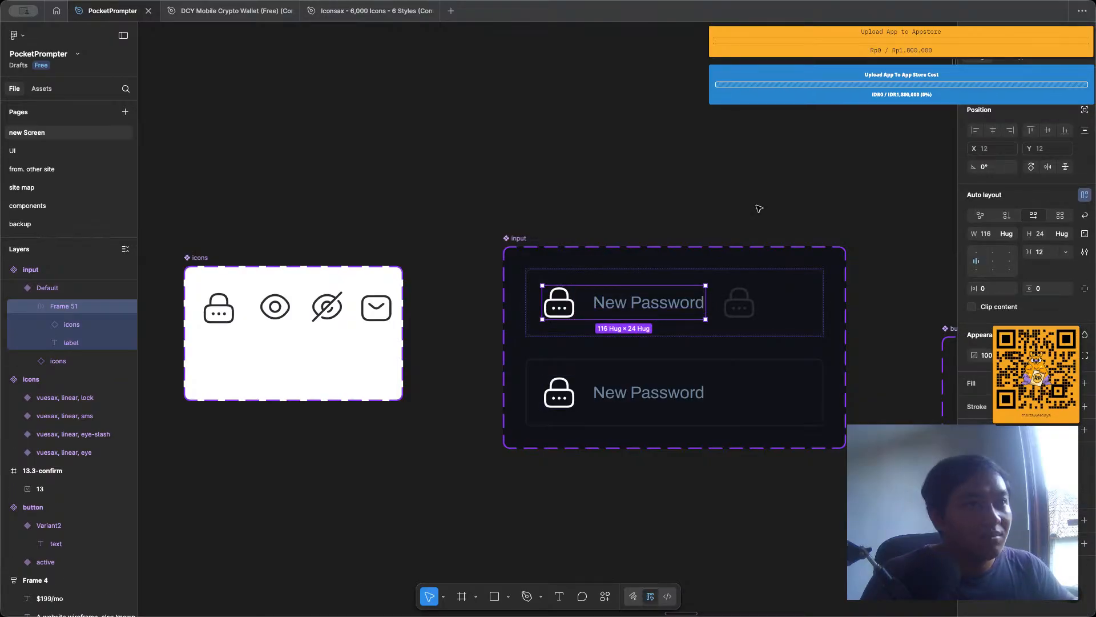
click(713, 301)
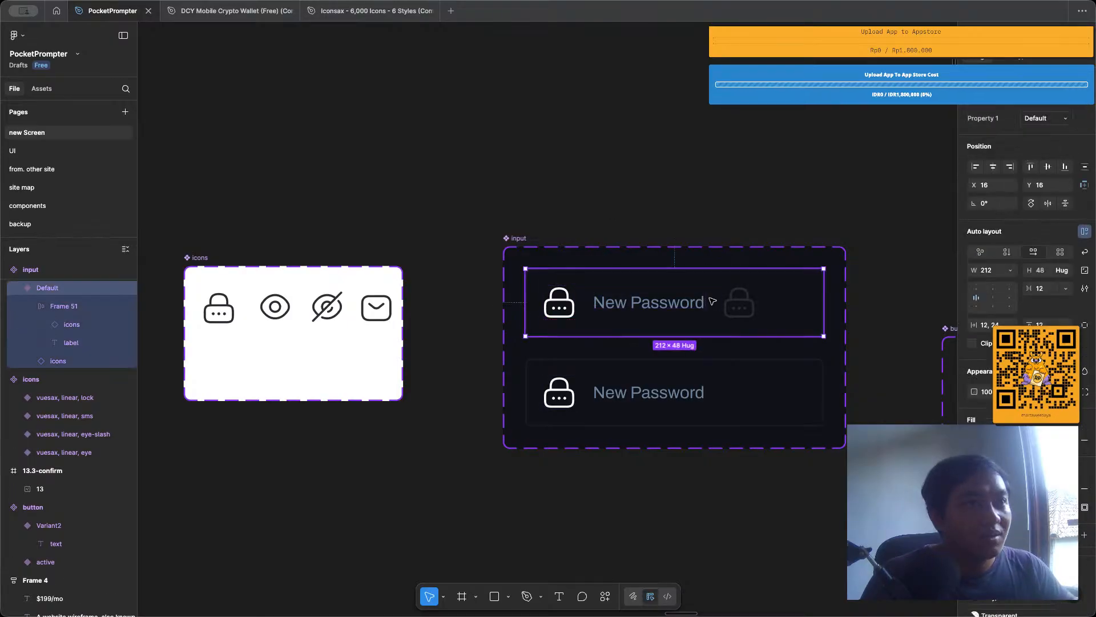
click(994, 297)
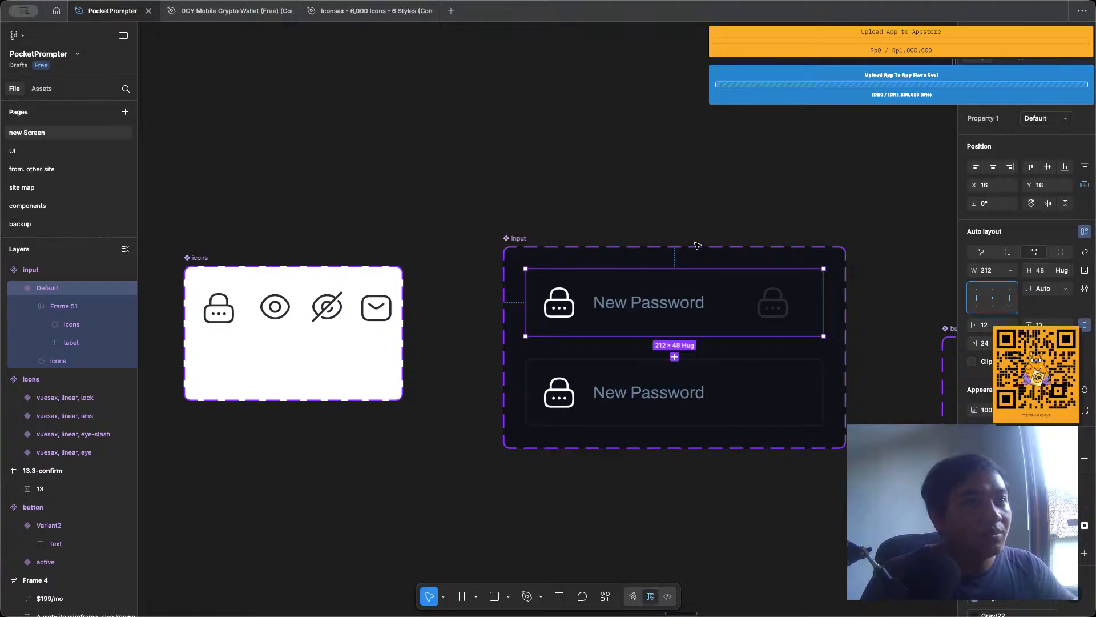
Make the trailing lock icon in the Default input variant white and switch its Property 3 to eye.
click(771, 305)
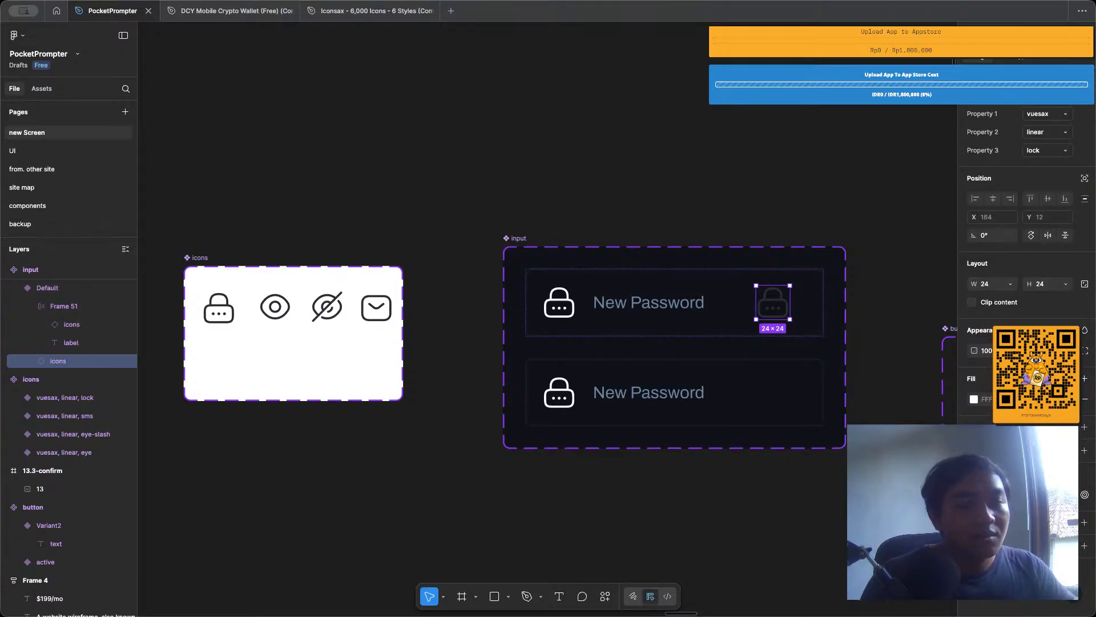
key(Return)
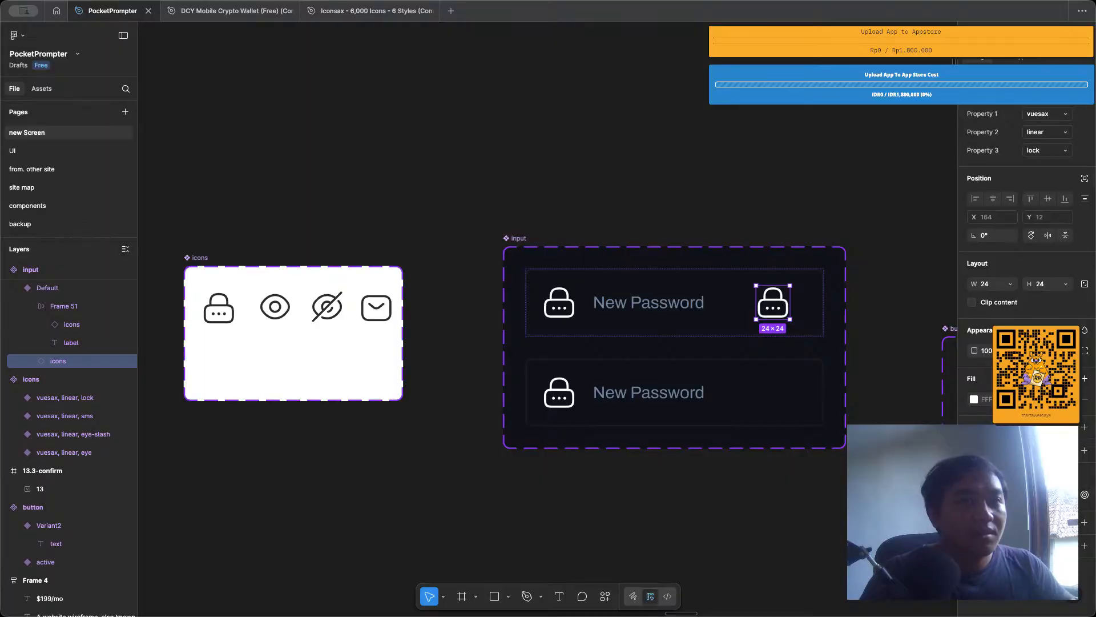
click(707, 142)
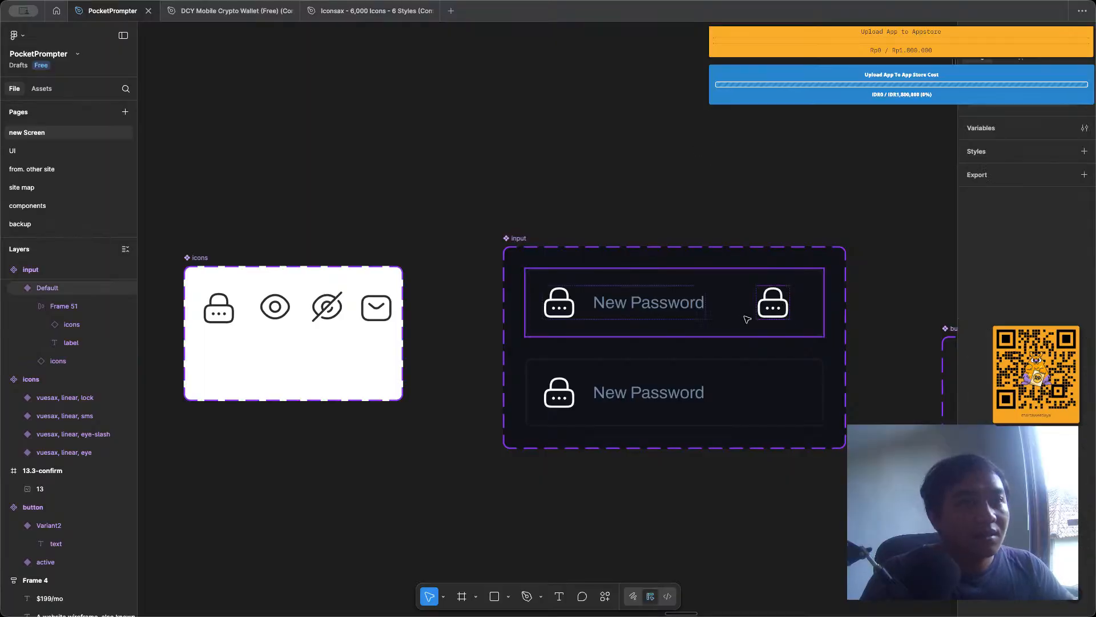
click(772, 303)
click(1048, 150)
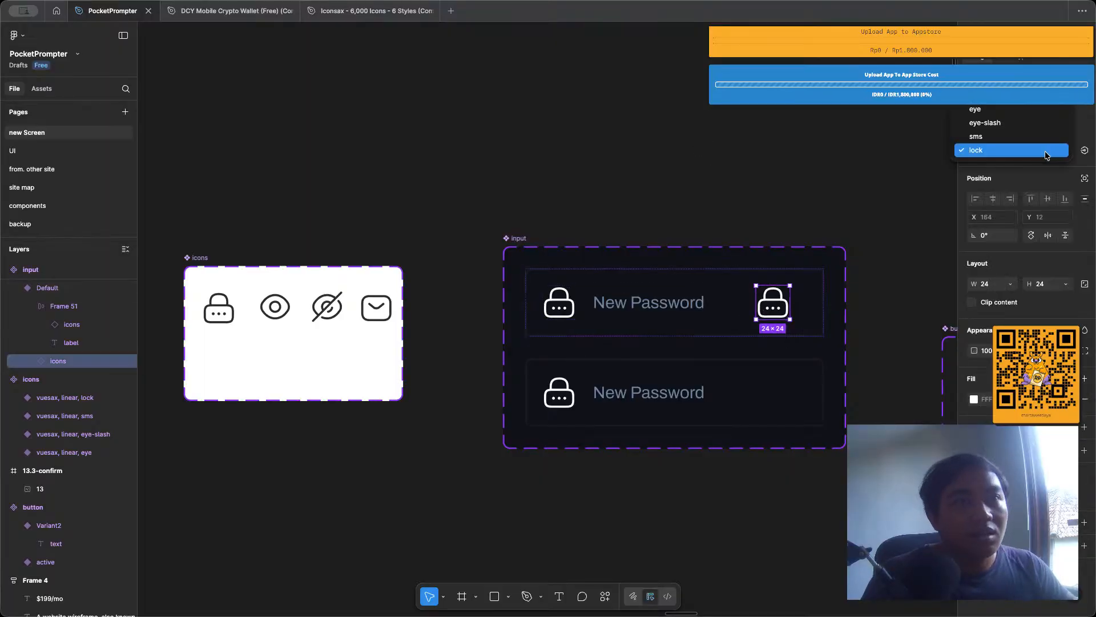
click(1037, 109)
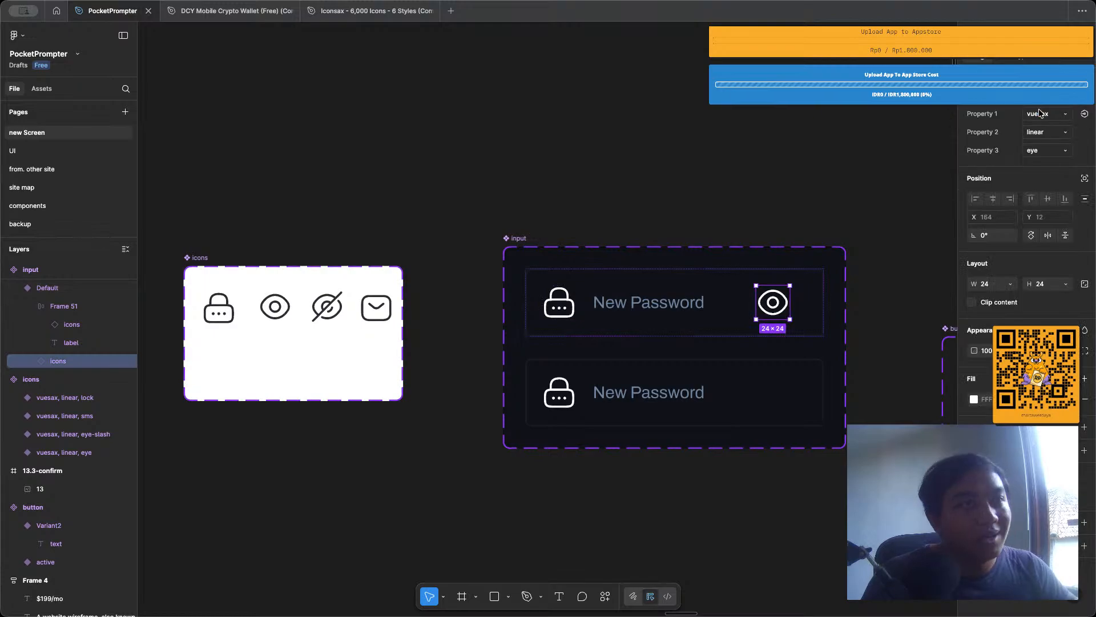
click(702, 166)
Inspect the component properties of the leading lock icon in both input variants.
scroll(699, 166, right, 3)
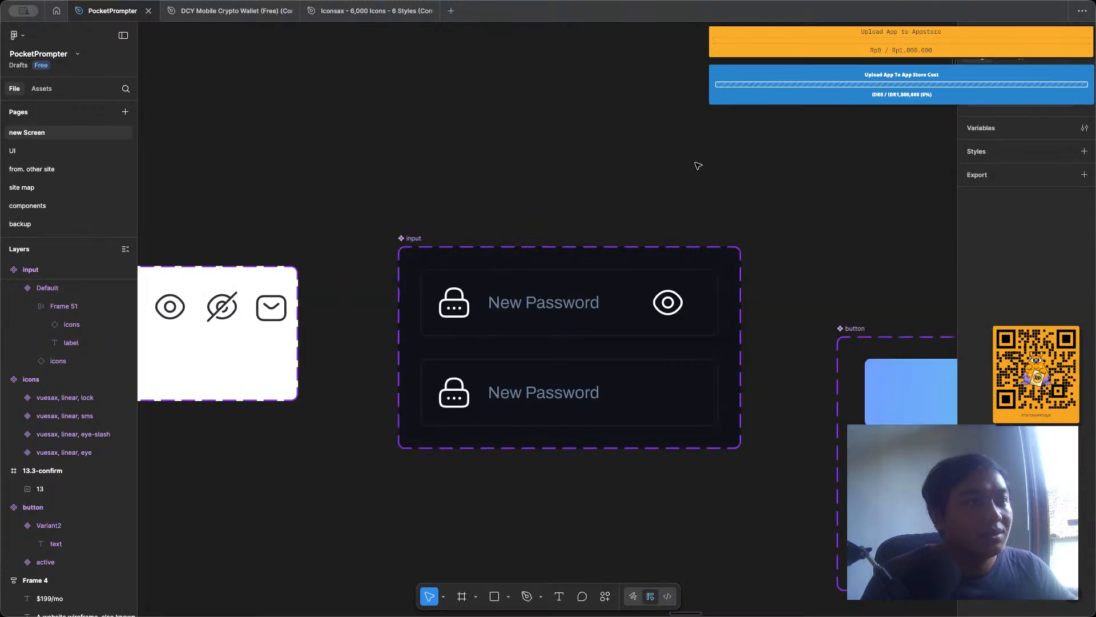
click(615, 396)
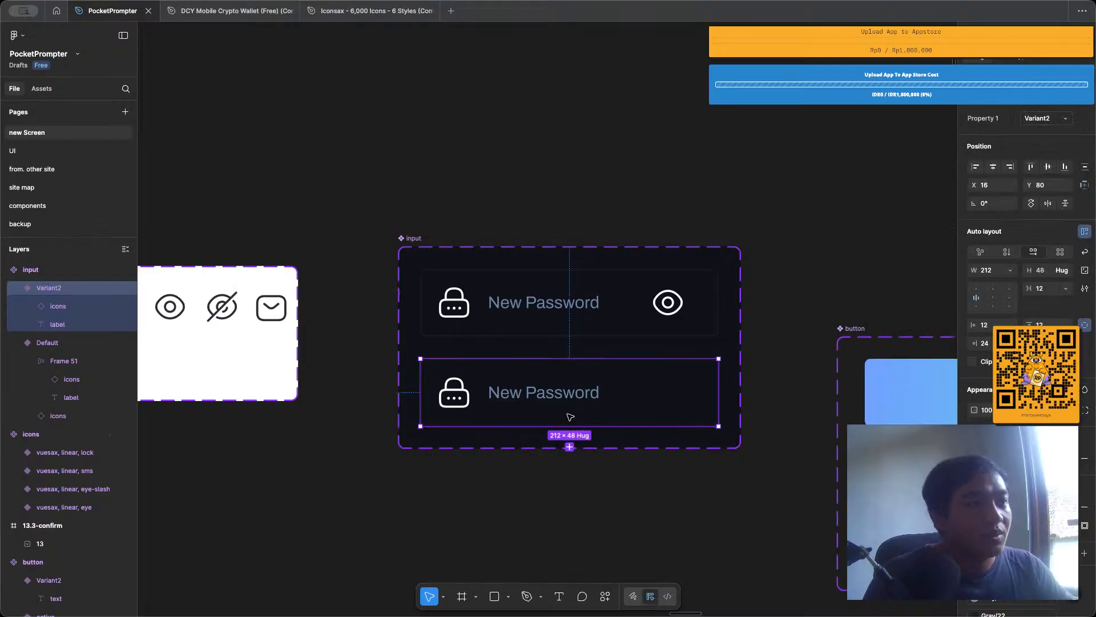
click(453, 407)
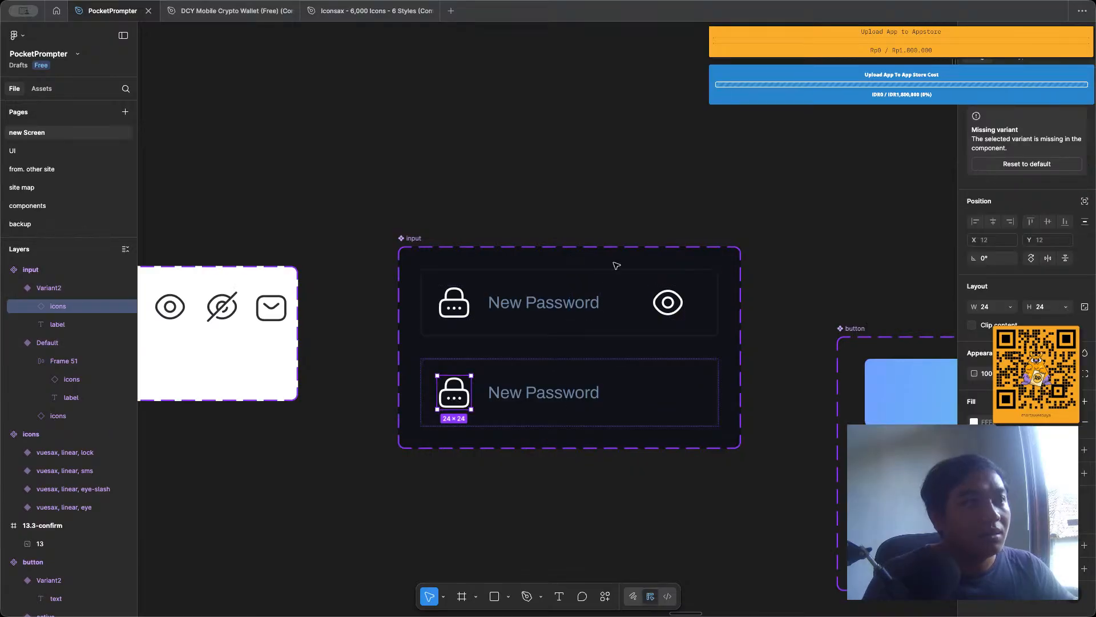
click(467, 308)
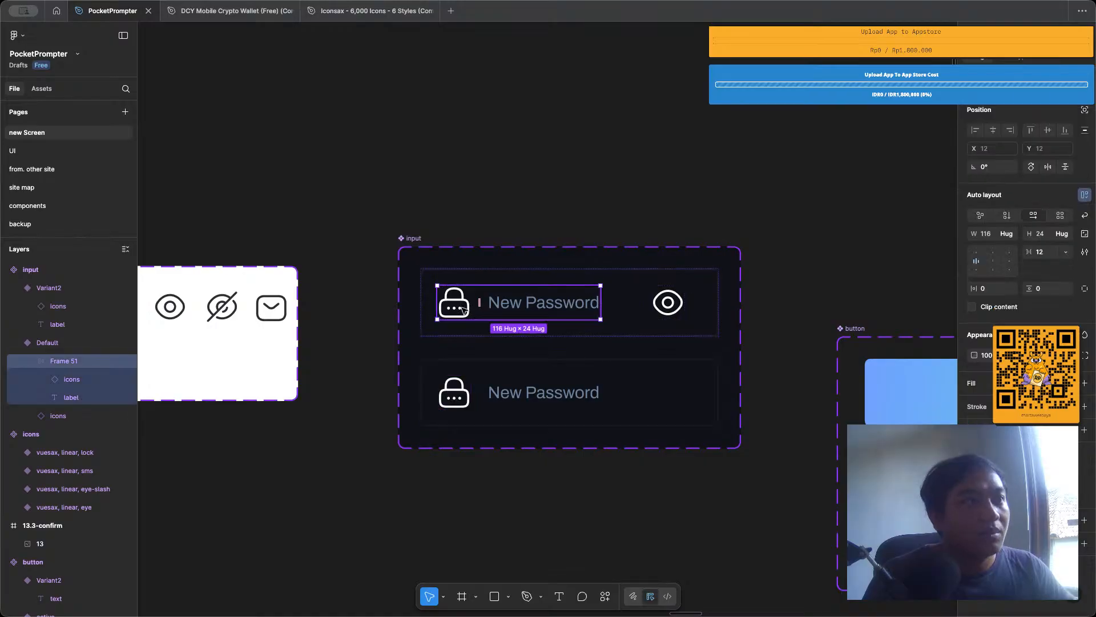
click(464, 309)
scroll(464, 309, left, 4)
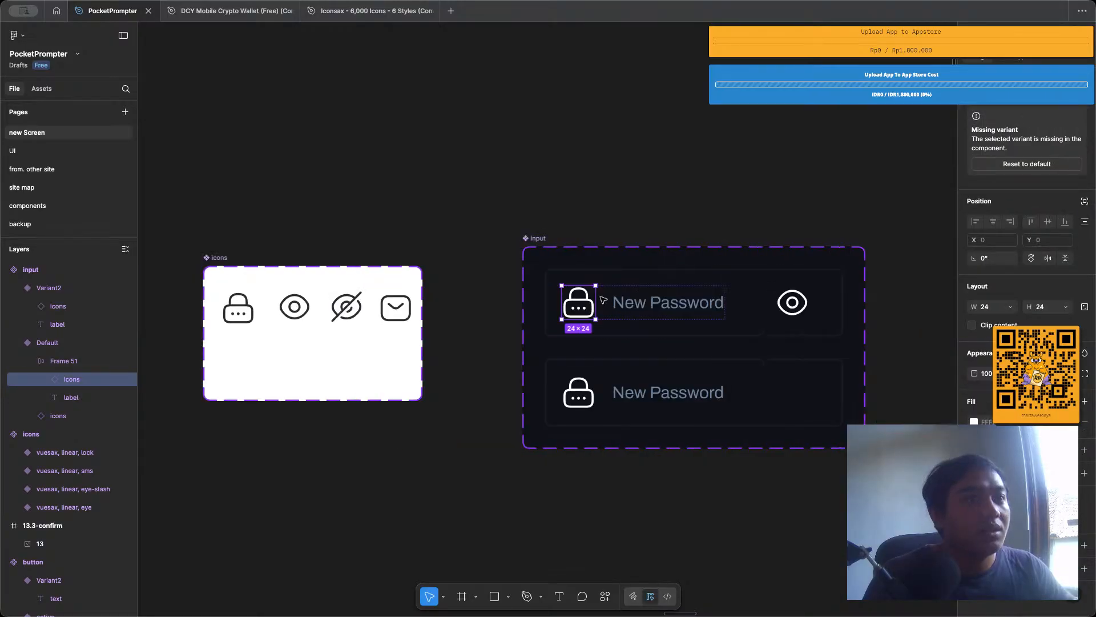
Replace the Default variant's leading lock icon with a copy of the eye icon inside the label frame, and delete the second input variant.
click(789, 310)
drag(669, 314, 579, 303)
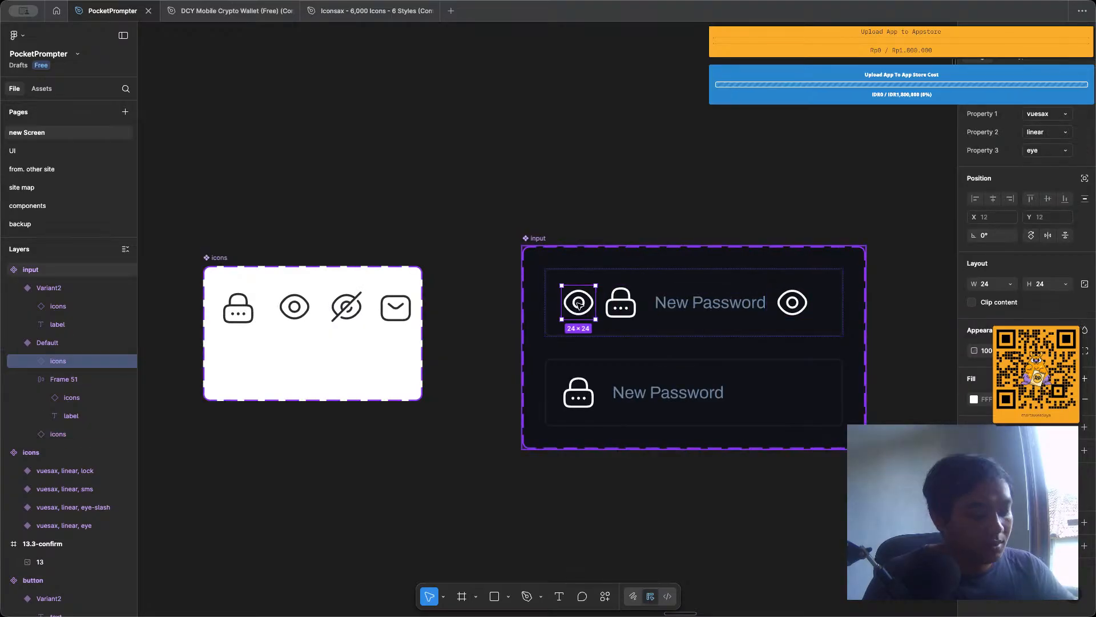
key(Delete)
click(613, 302)
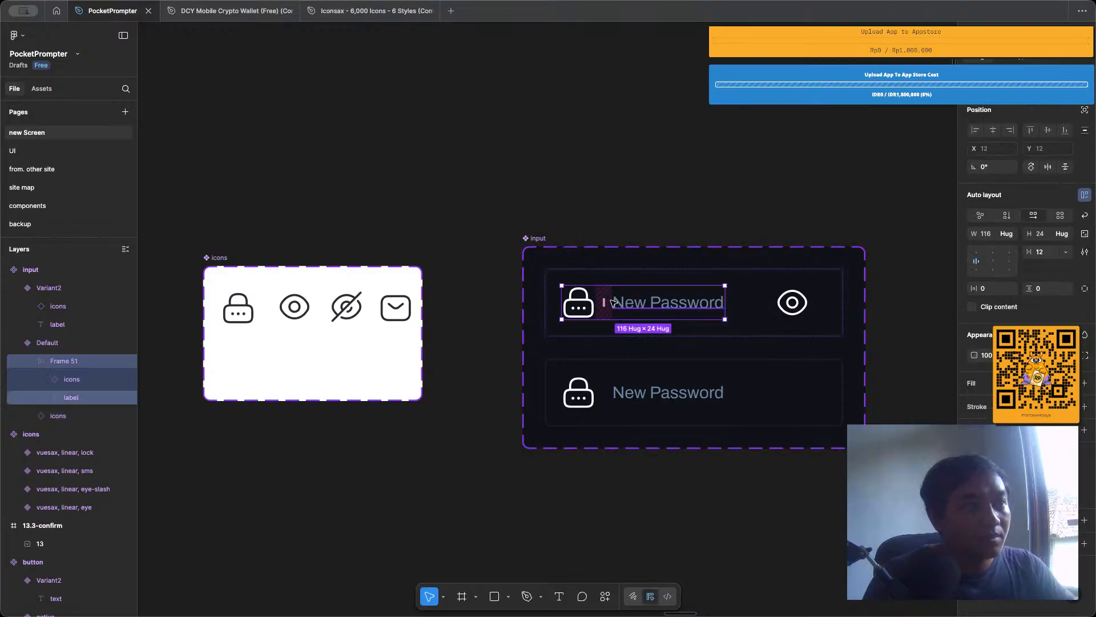
key(ctrl+v)
drag(738, 306, 626, 313)
click(580, 311)
key(Delete)
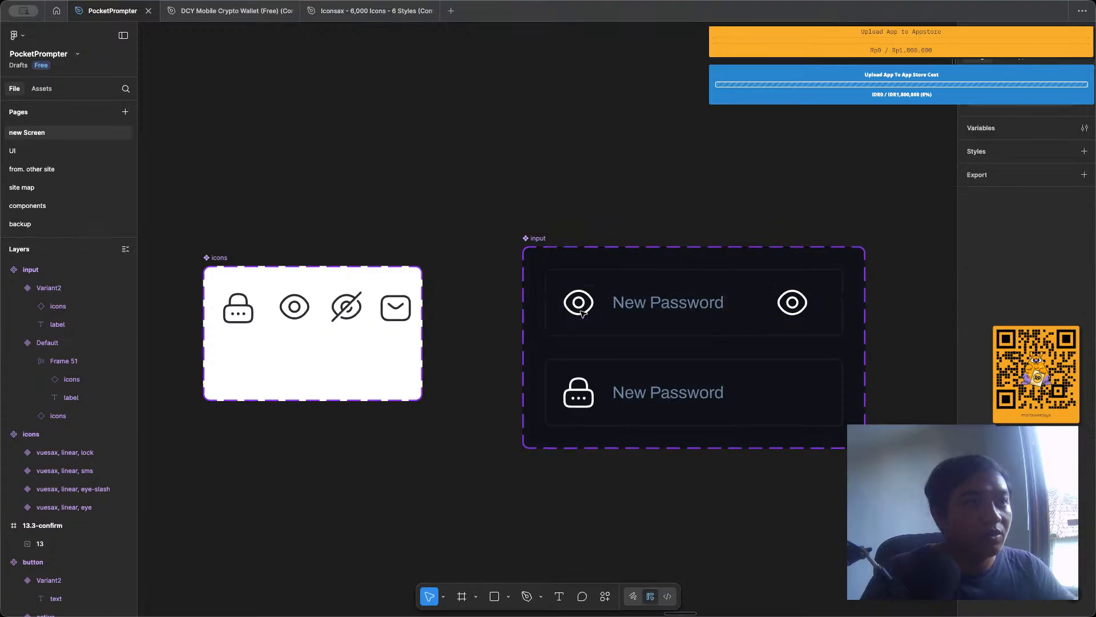
click(627, 381)
key(Delete)
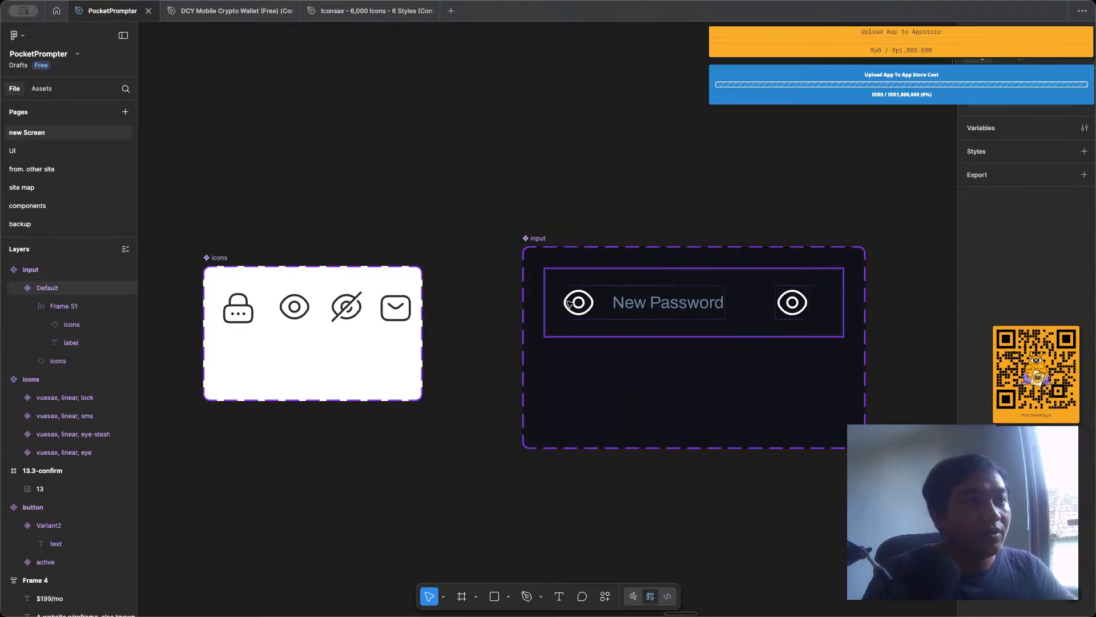
Set Property 3 of the leading eye icon in the Default input variant to sms.
click(579, 302)
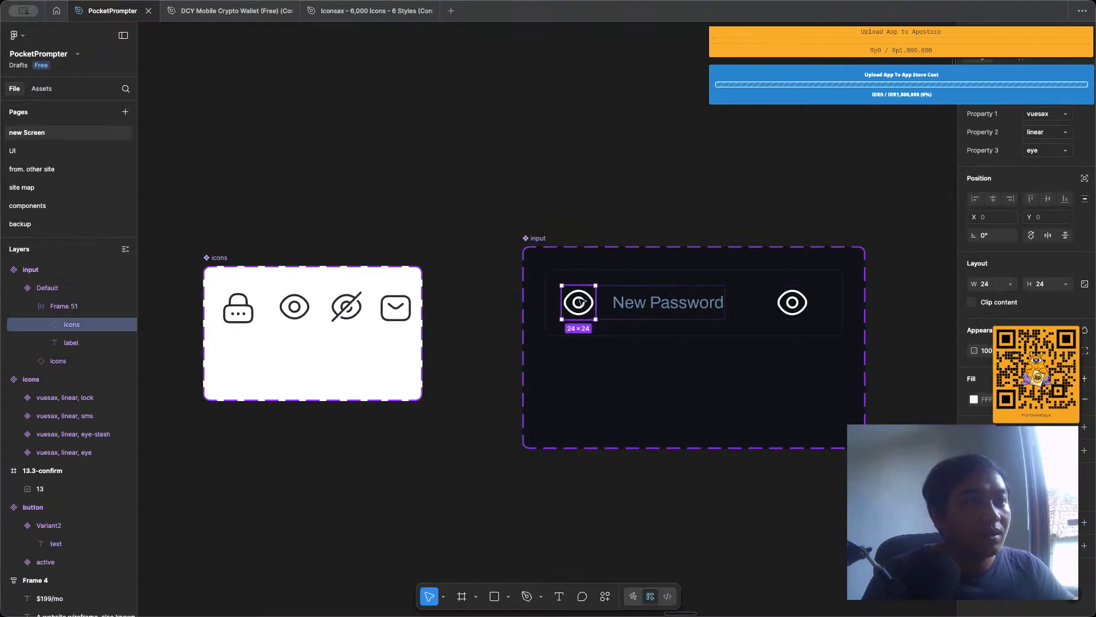
double_click(580, 301)
click(722, 179)
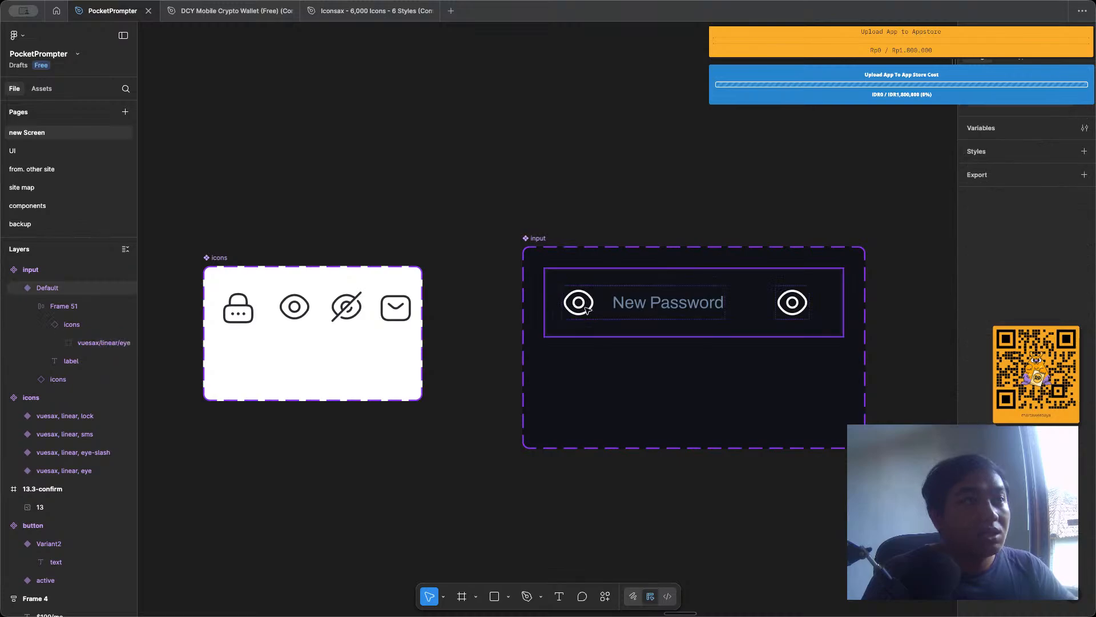
click(586, 310)
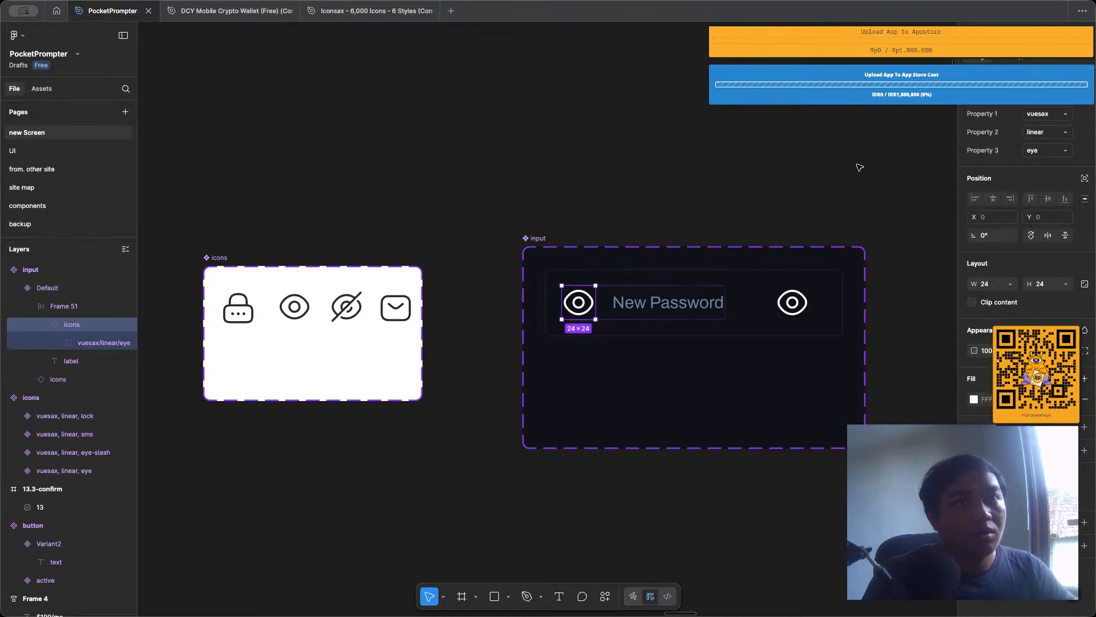
click(1047, 151)
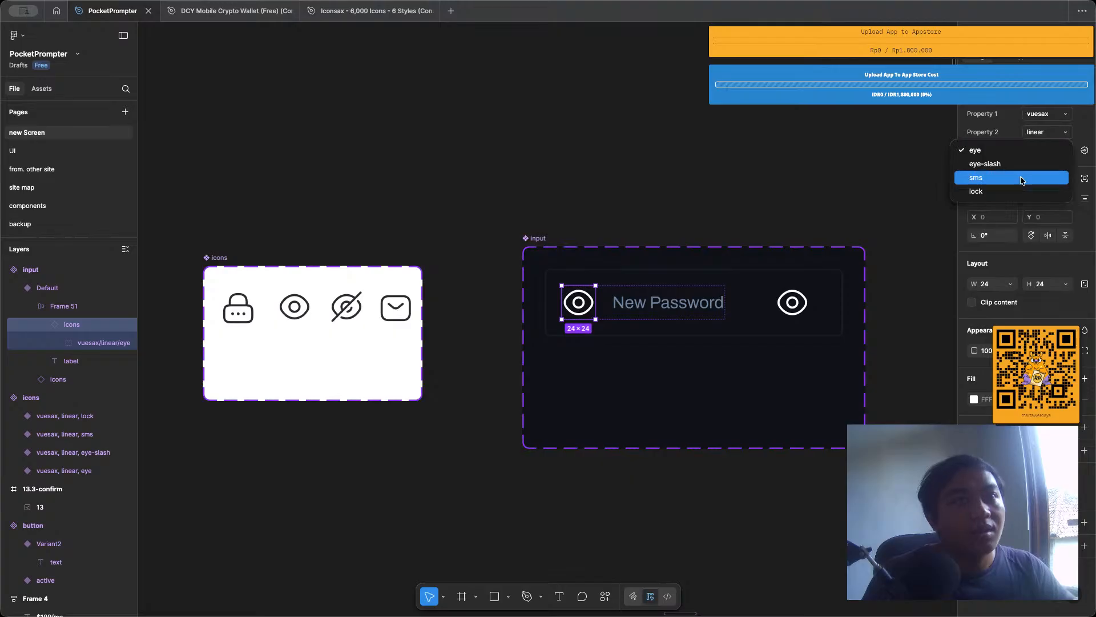
click(1022, 180)
click(585, 162)
scroll(585, 162, right, 2)
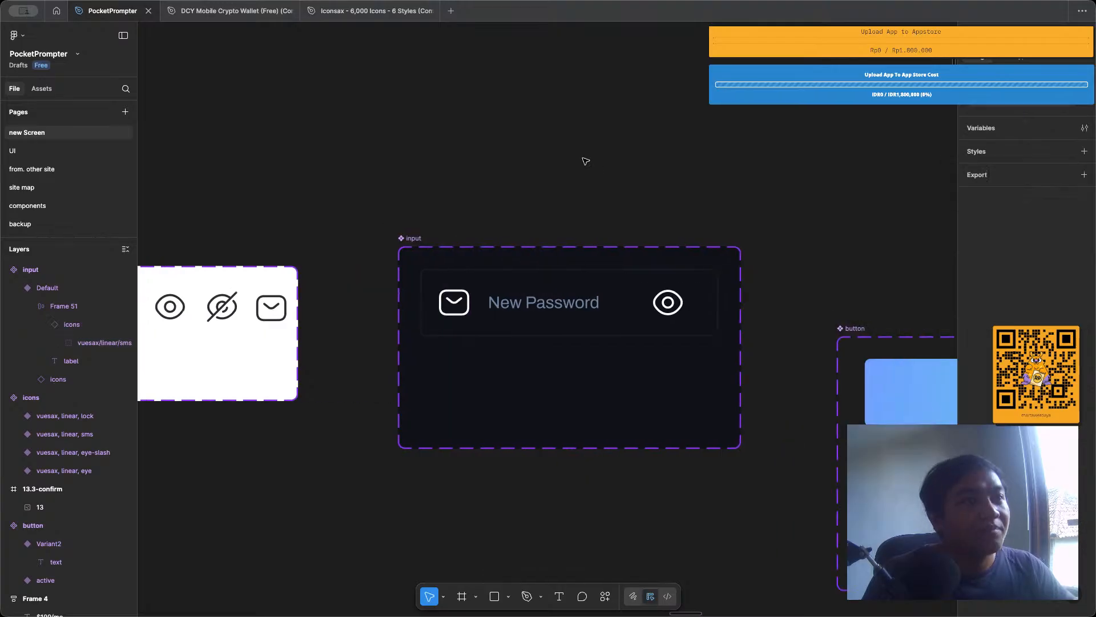
Examine the edited input component and the input placed on the login_page frame.
ctrl+scroll(448, 287, up, 3)
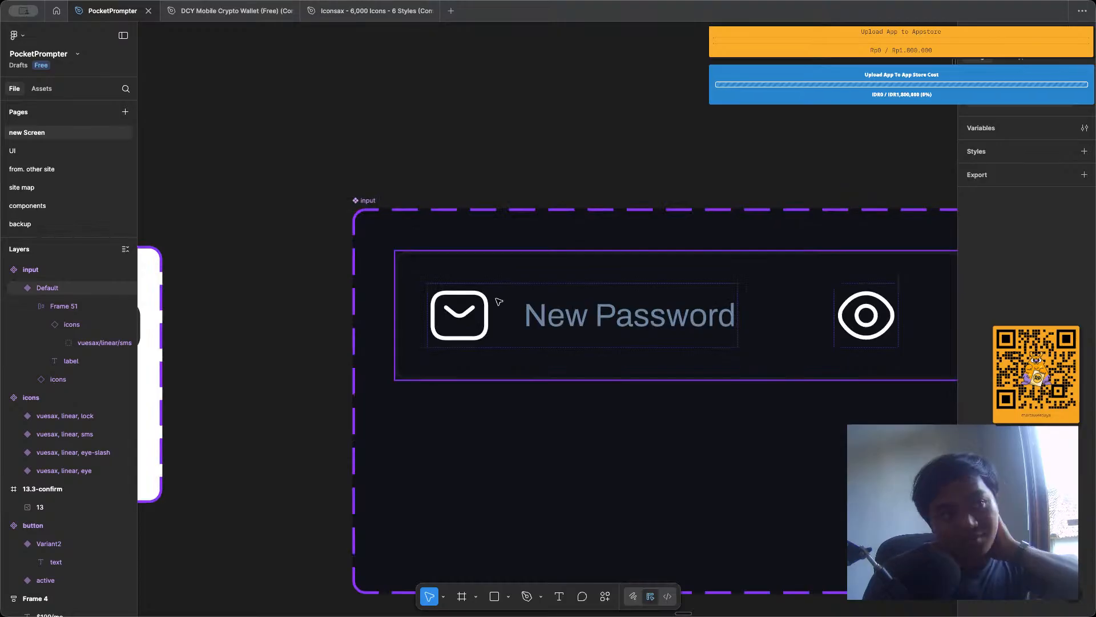
ctrl+scroll(492, 277, down, 3)
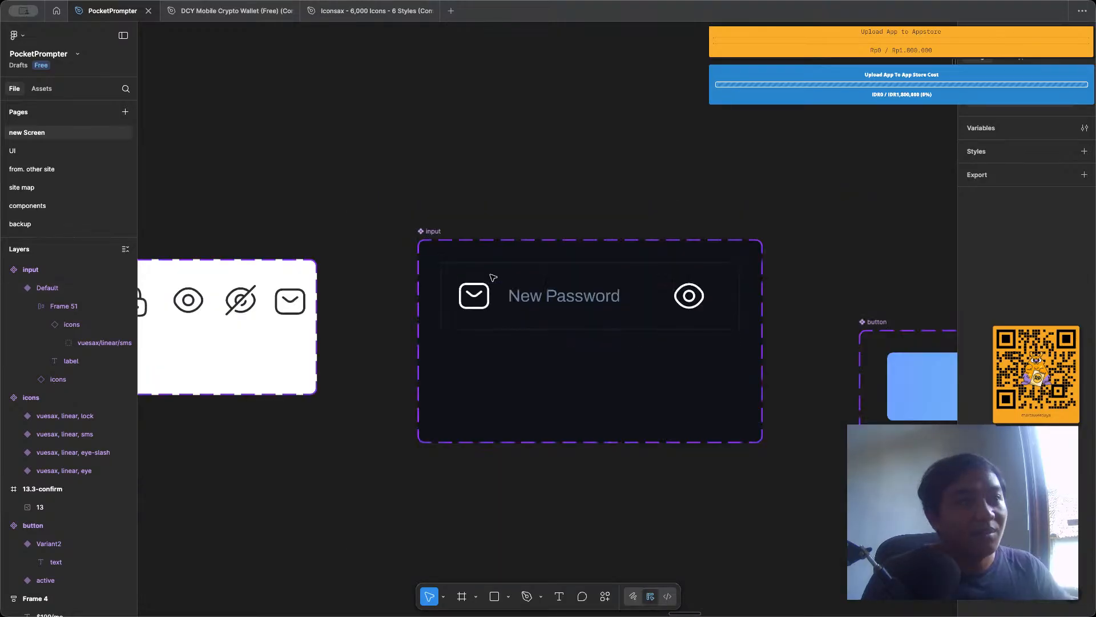
ctrl+scroll(493, 277, down, 1)
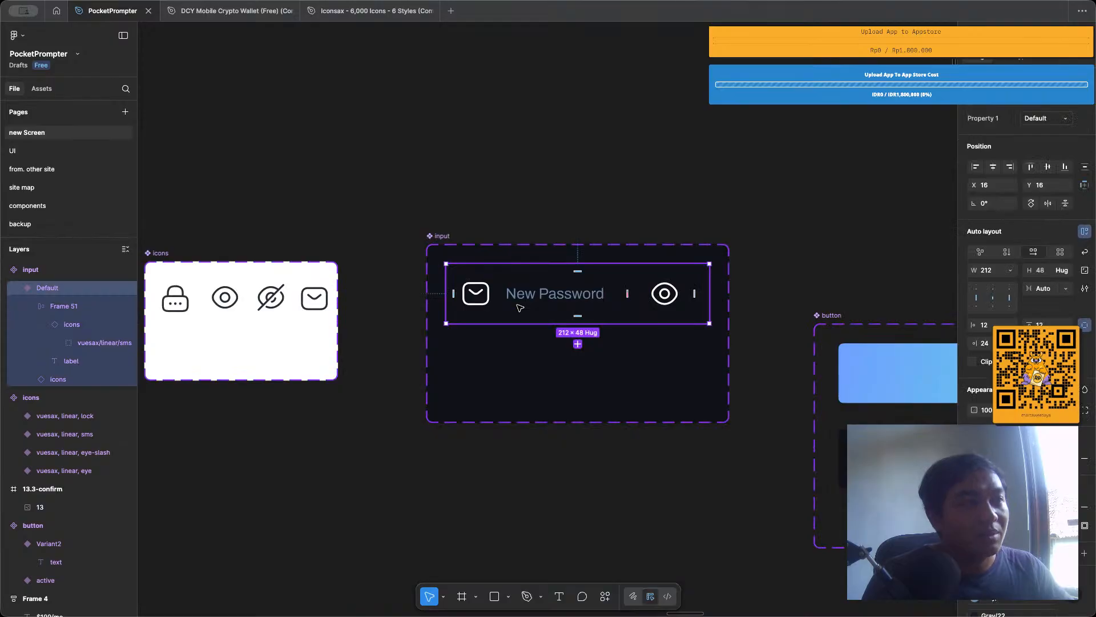
click(522, 190)
scroll(521, 190, right, 10)
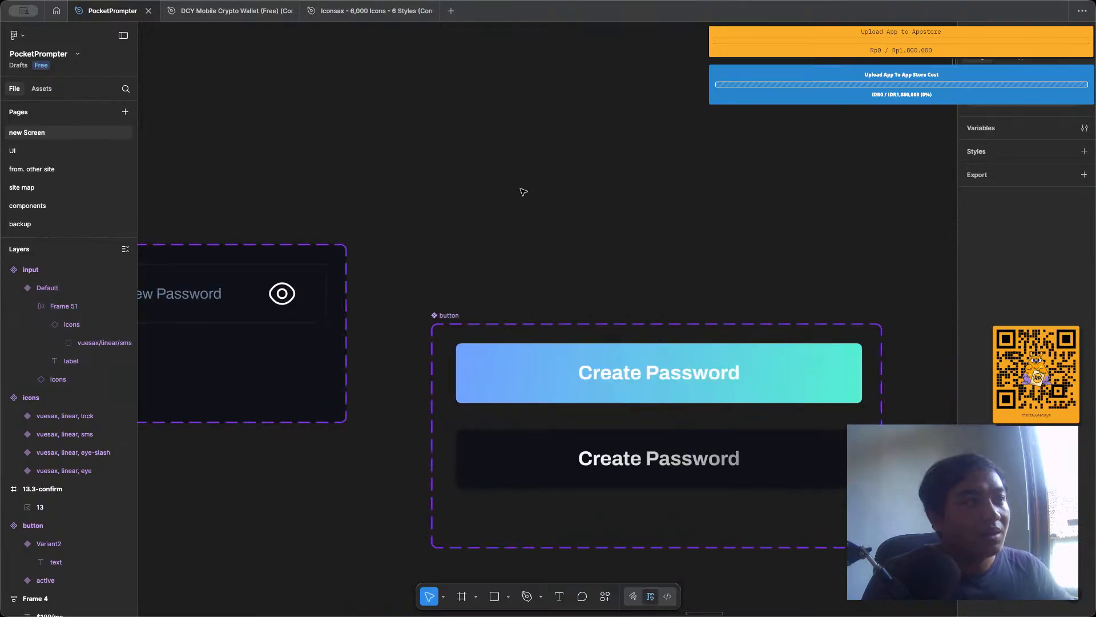
scroll(523, 192, down, 5)
scroll(471, 334, up, 2)
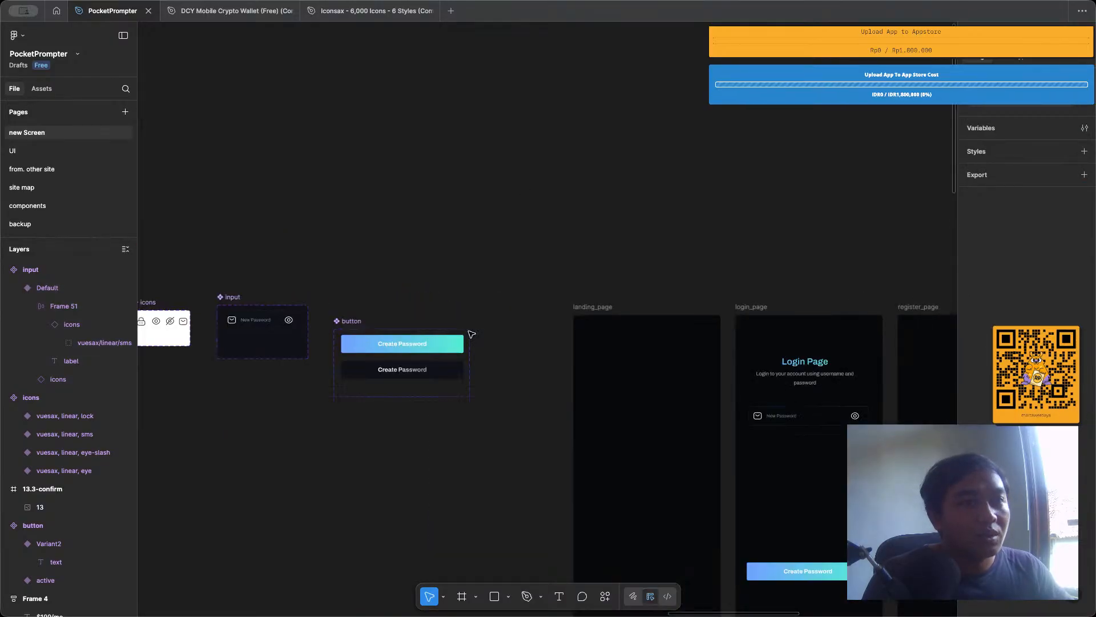
scroll(471, 334, right, 5)
scroll(565, 441, up, 5)
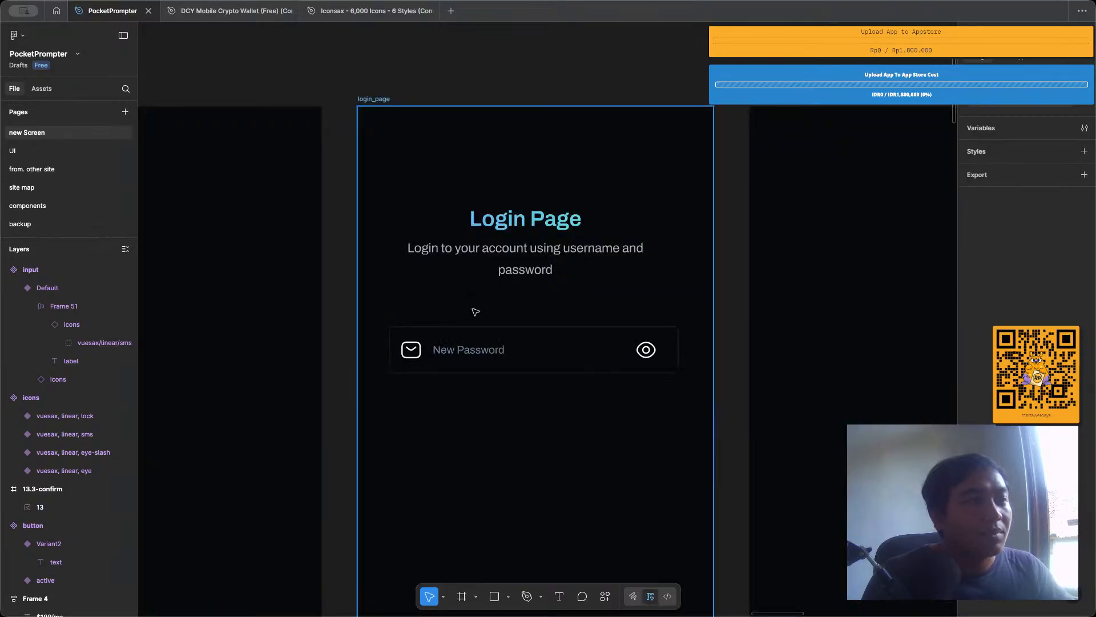
Move the Default input variant out of the input component set to the empty canvas above it.
scroll(474, 312, down, 5)
scroll(476, 312, left, 5)
scroll(434, 285, down, 3)
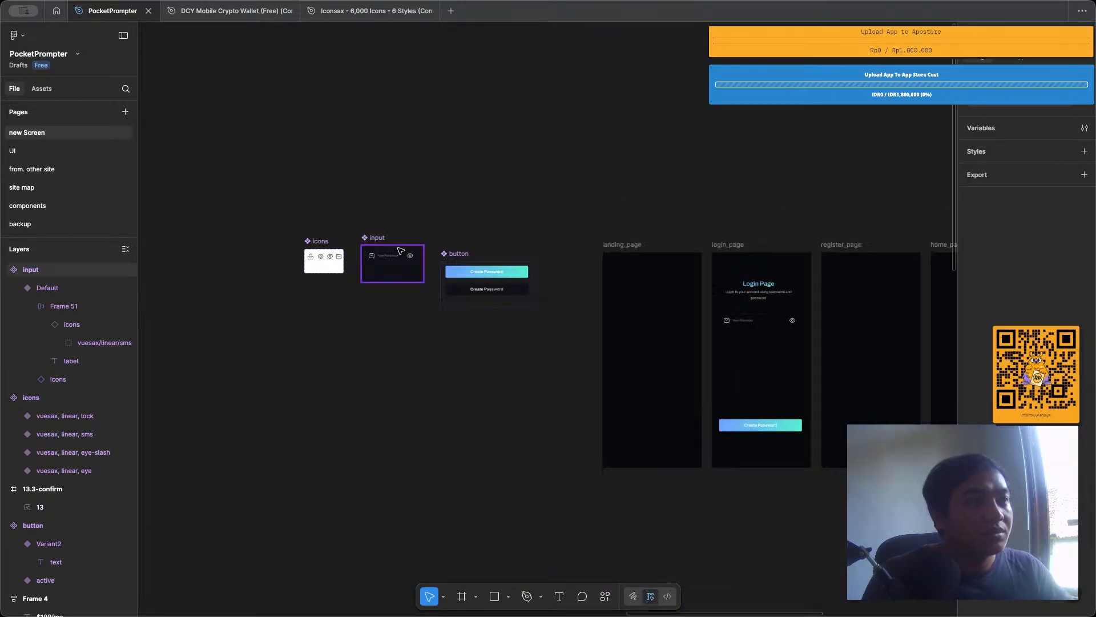
scroll(377, 262, up, 10)
scroll(377, 262, left, 3)
click(464, 261)
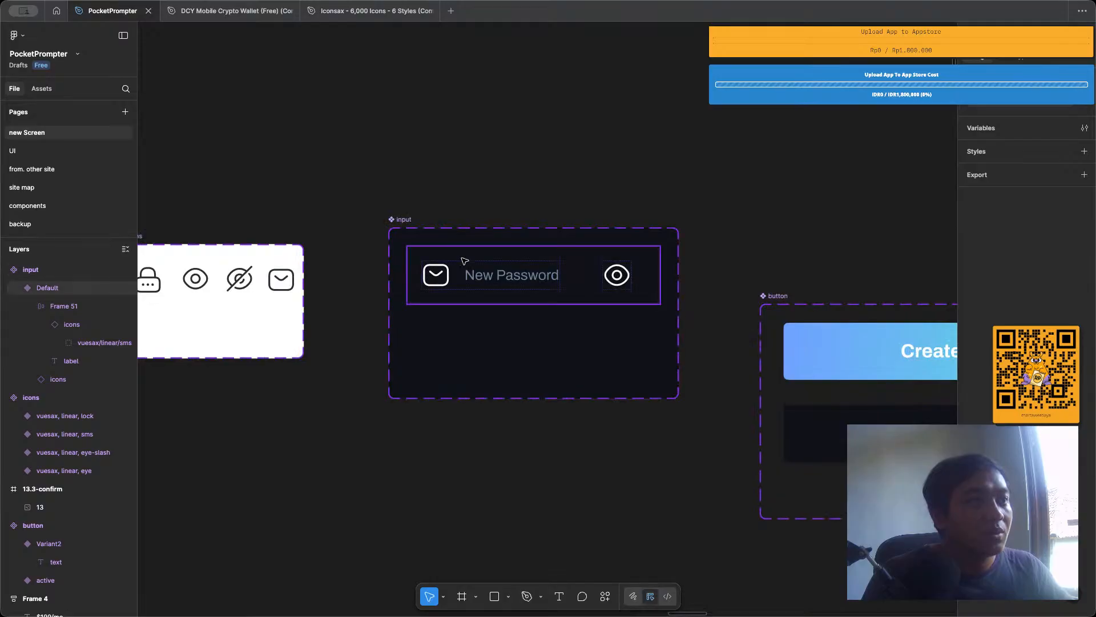
drag(464, 260, 424, 141)
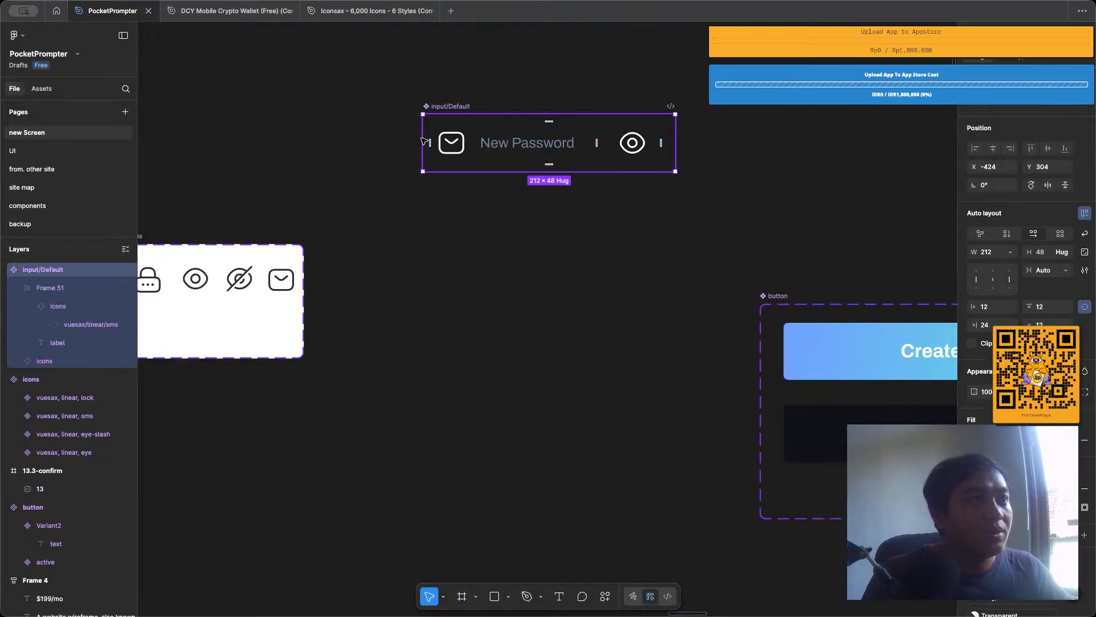
Replace the input/Default main component on the canvas with an instance of it and detach that instance into a plain frame.
click(522, 253)
scroll(491, 217, up, 3)
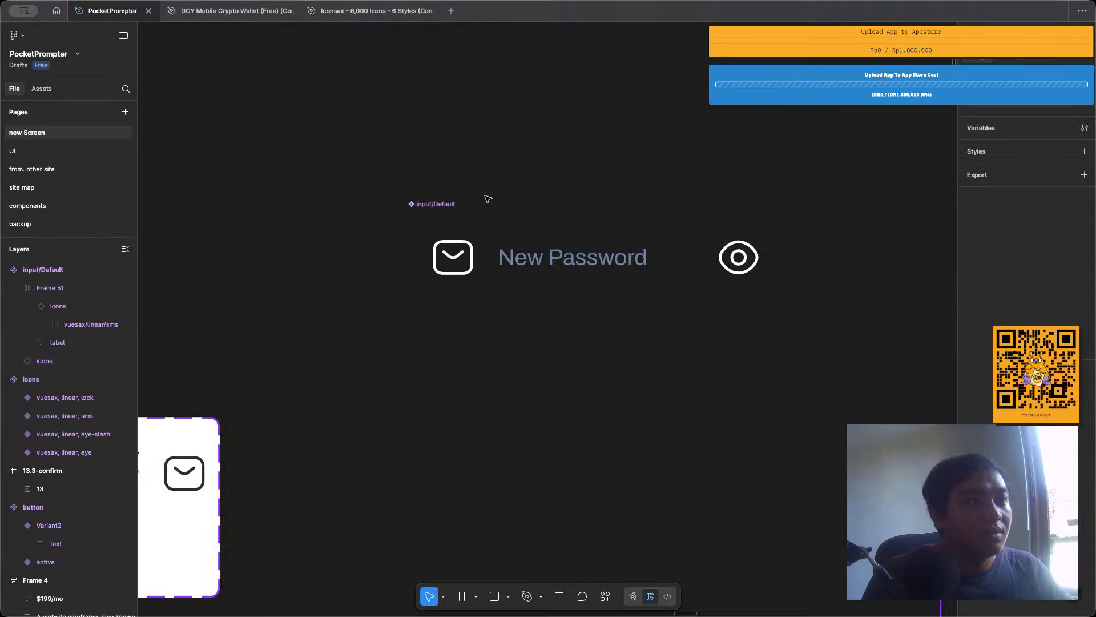
click(489, 219)
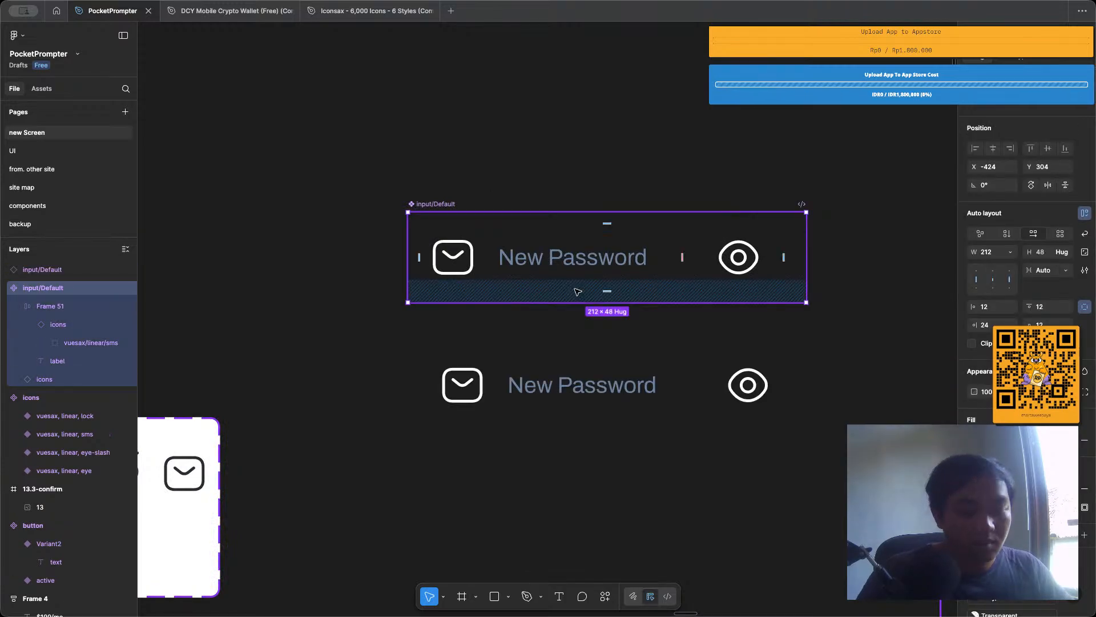
key(Delete)
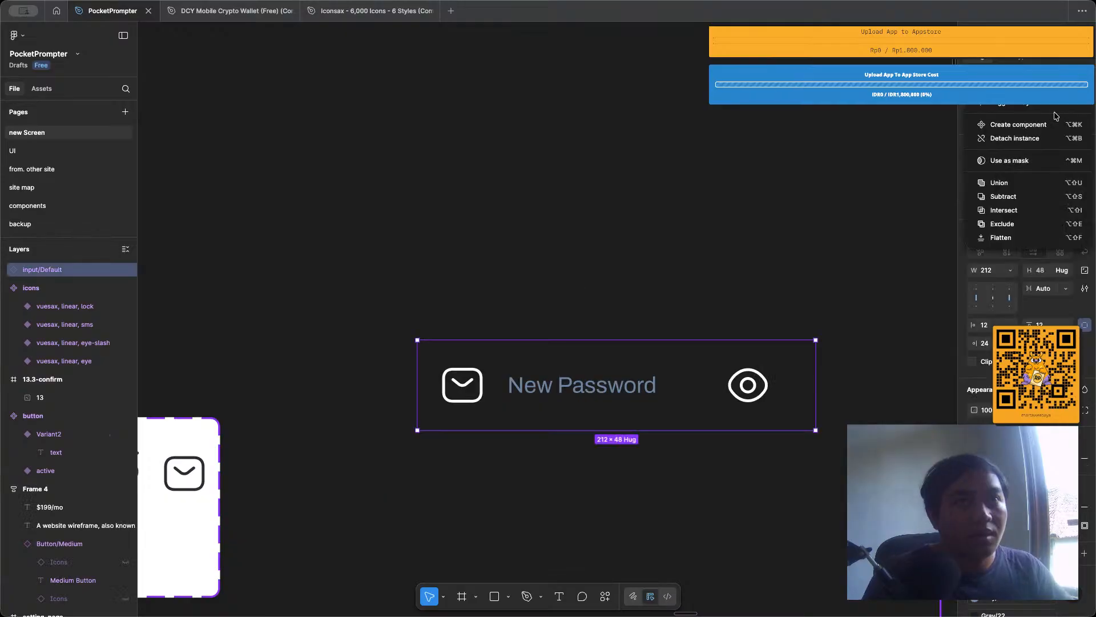
click(1027, 139)
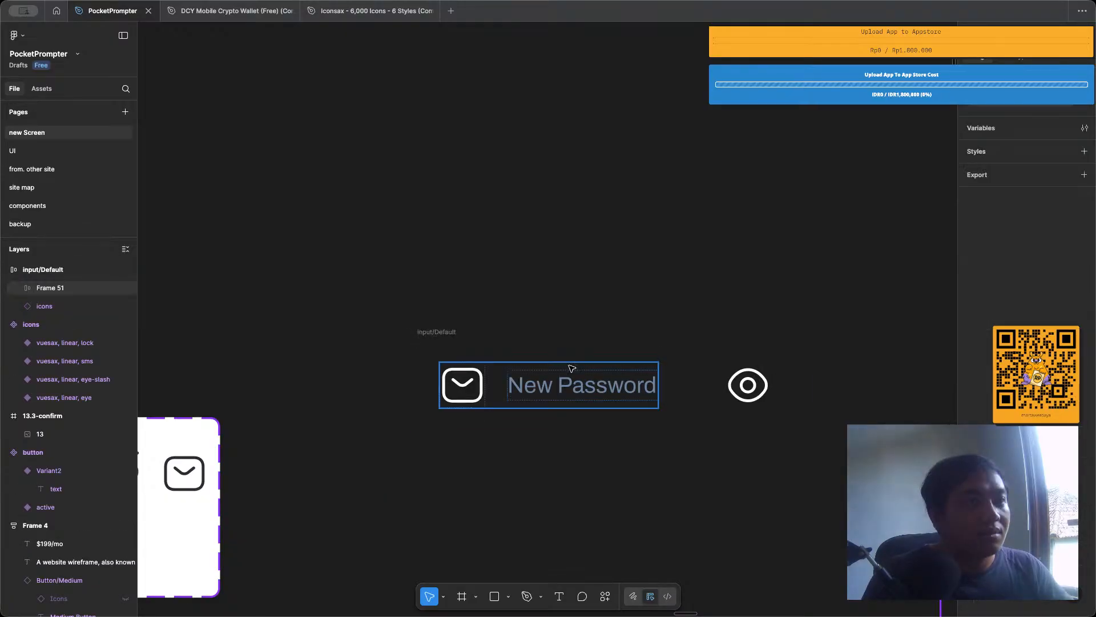
Place a copy of the New Password label above the input/Default frame and change its text to Password.
click(573, 384)
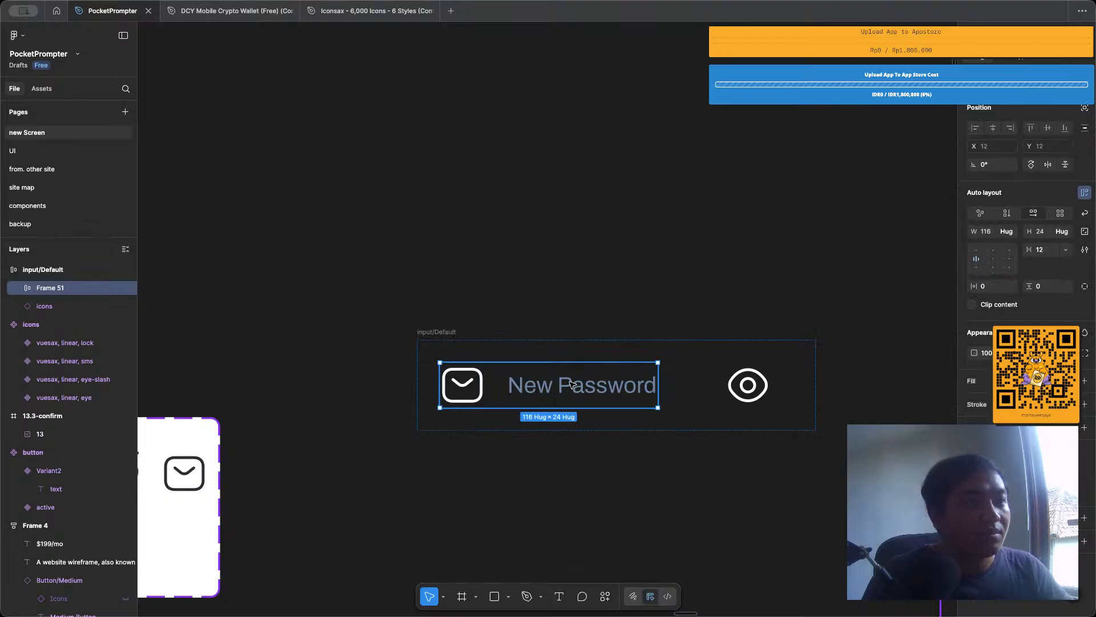
drag(573, 383, 441, 277)
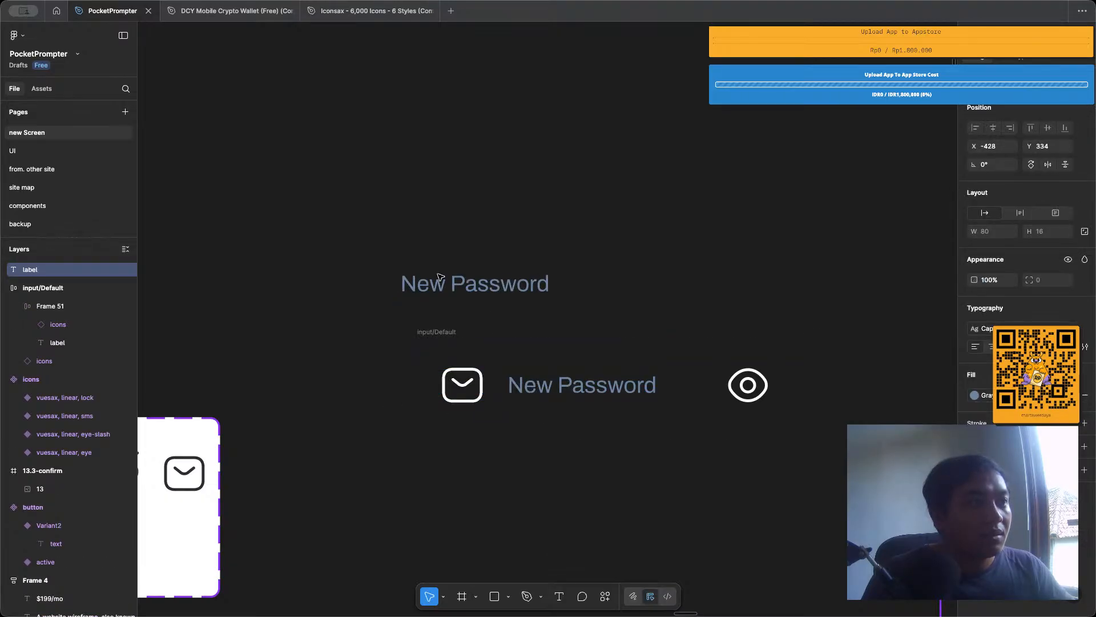
double_click(441, 277)
text(Pa)
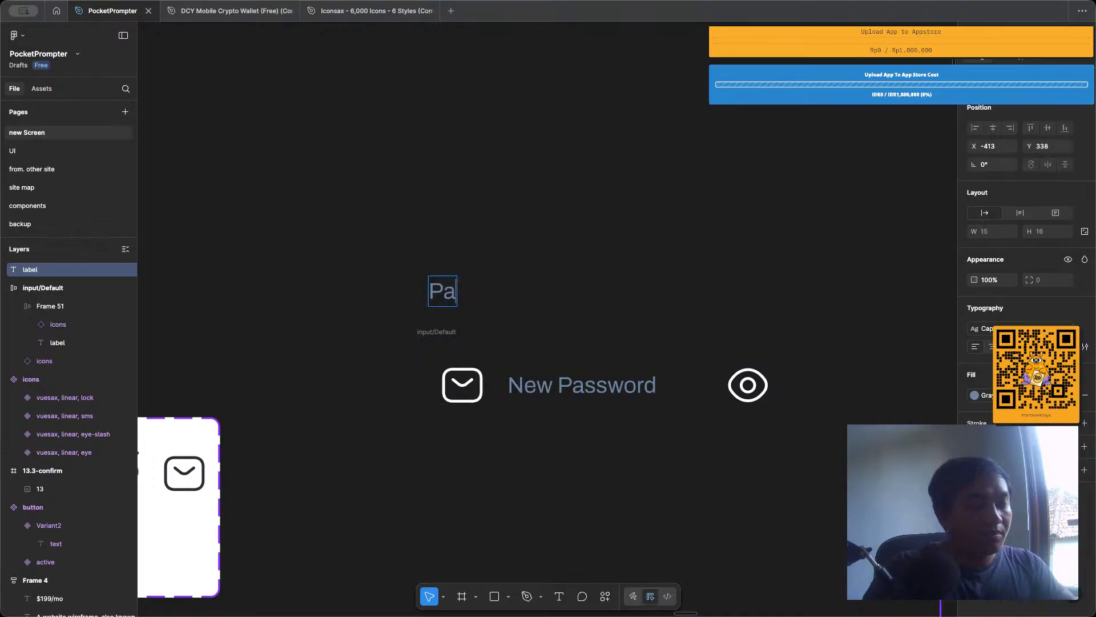
text(ssword)
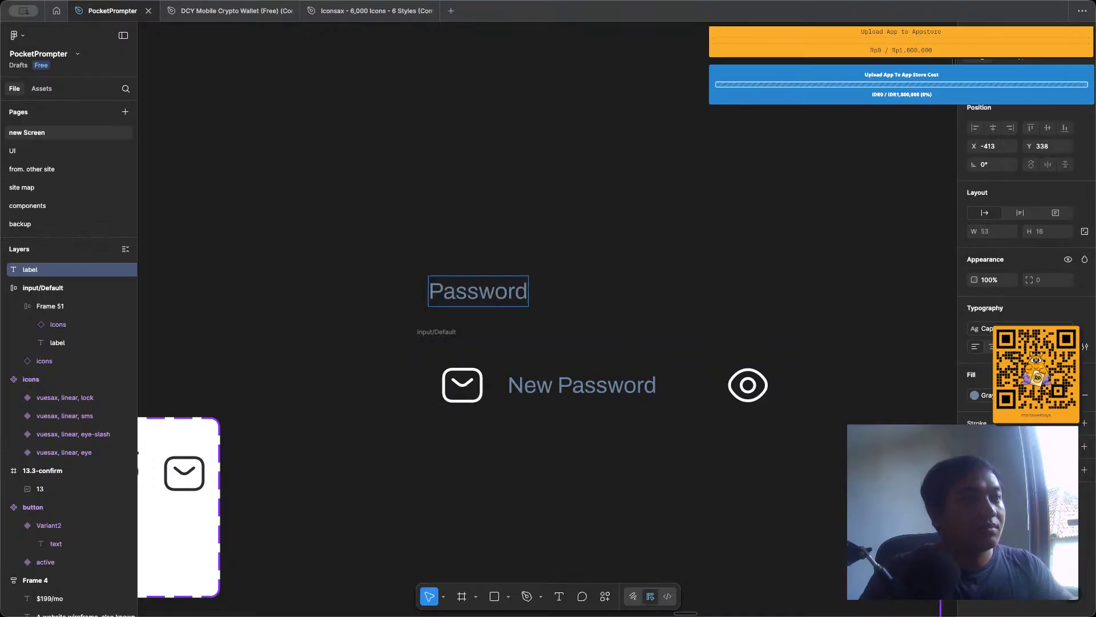
key(Escape)
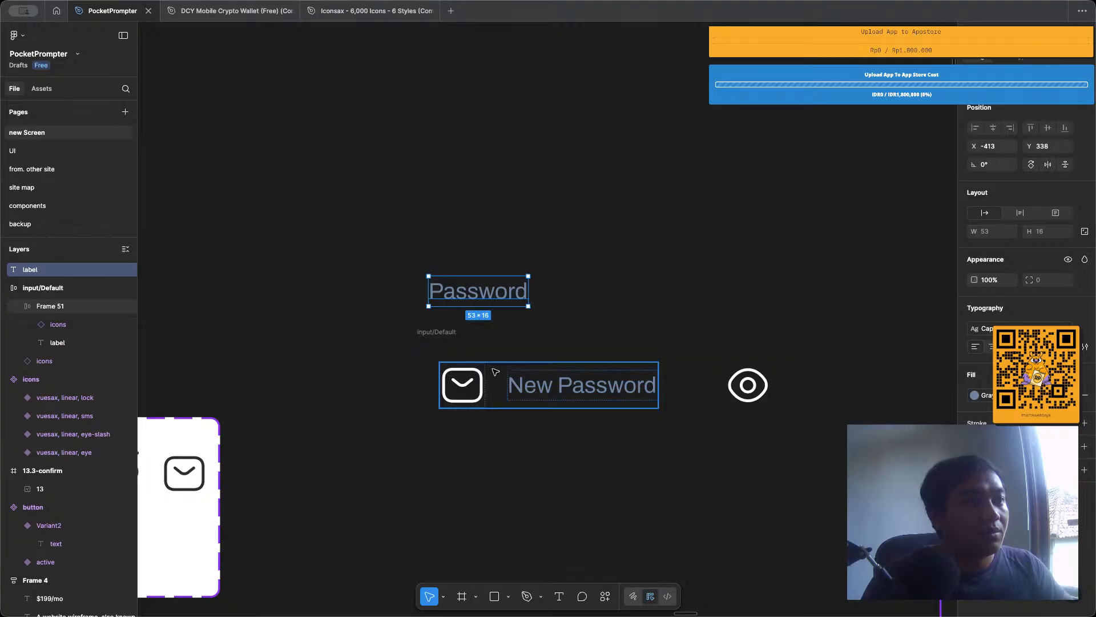
Wrap the Password label and the input/Default frame in a vertical auto layout with a gap of 8.
shift+click(495, 372)
key(shift+a)
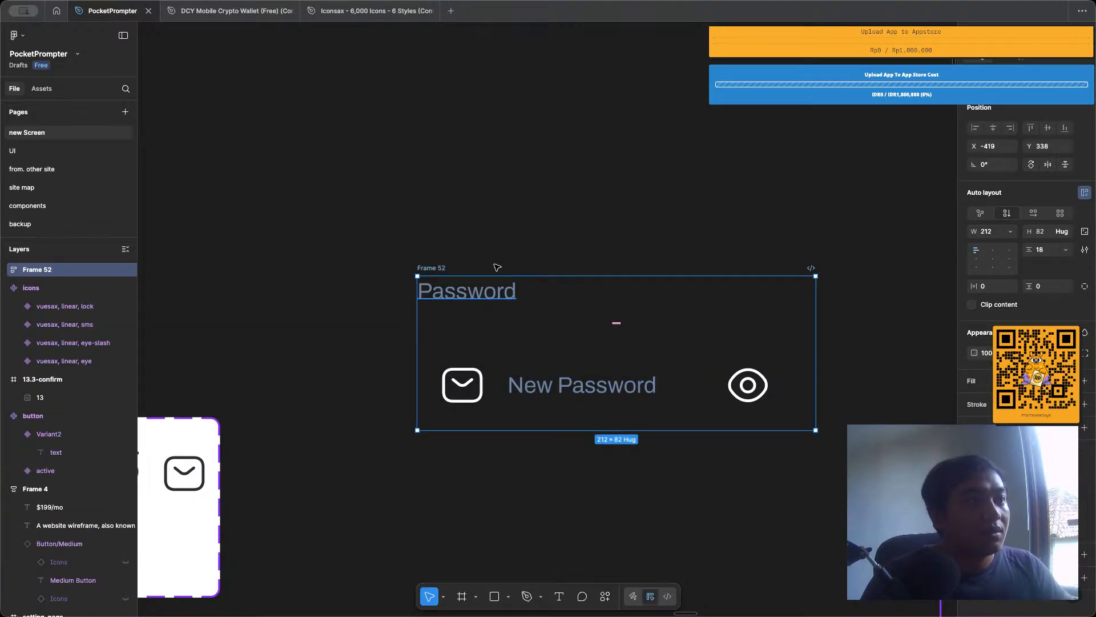
click(1048, 251)
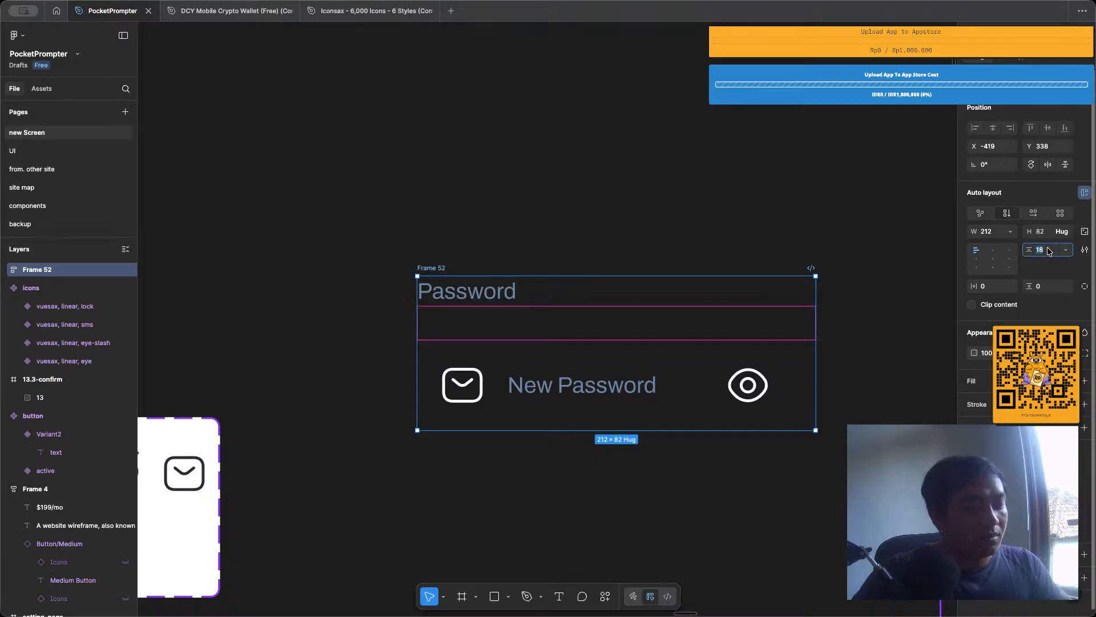
text(8)
key(Return)
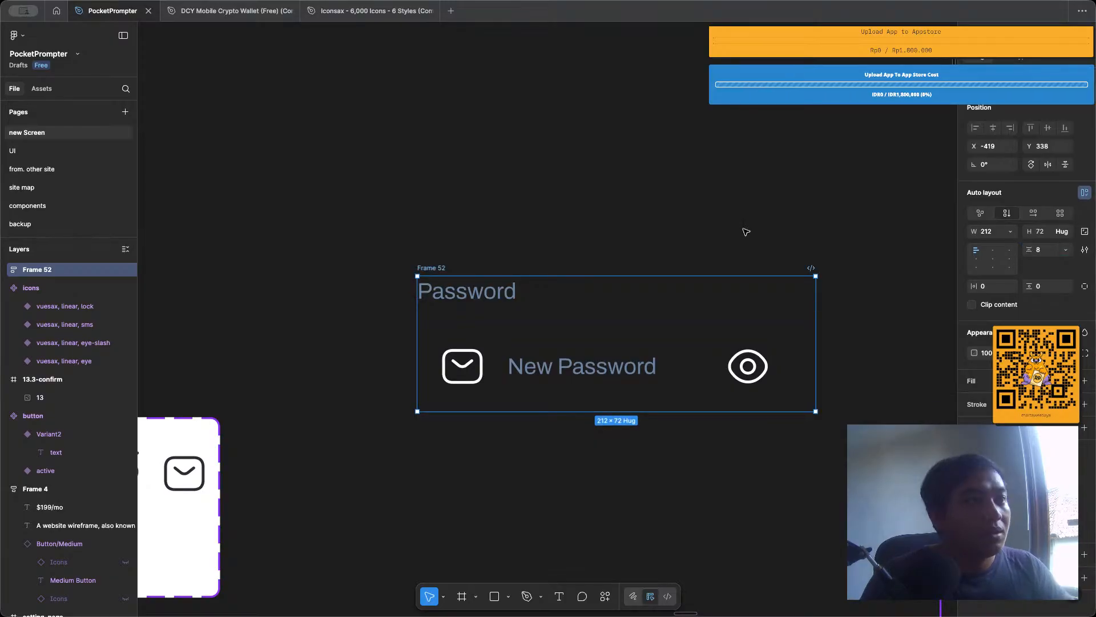
click(631, 213)
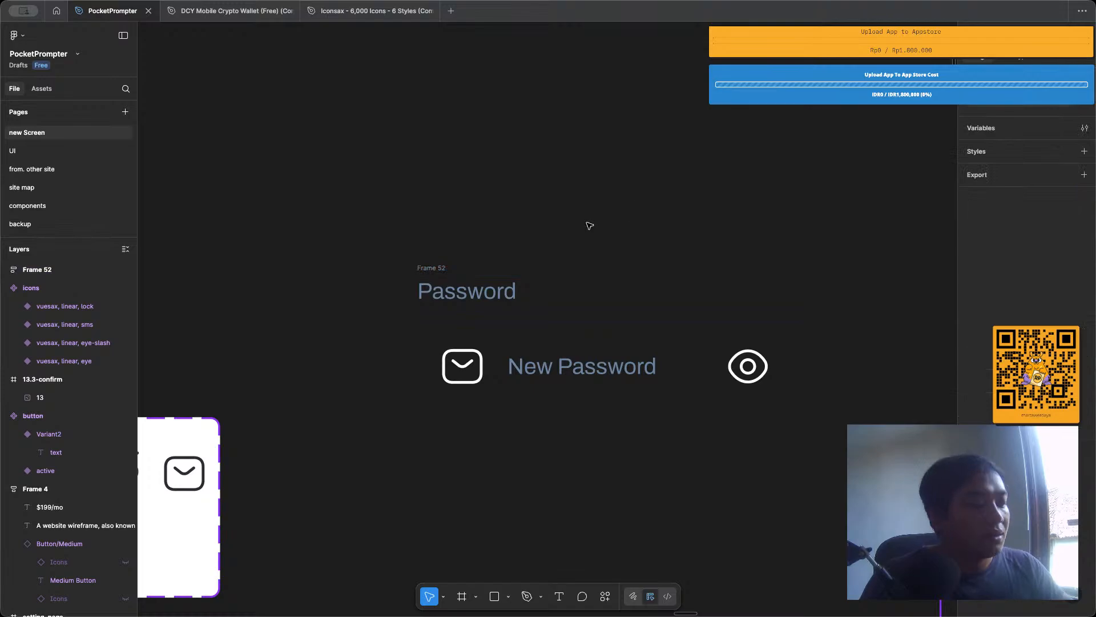
Copy the labelled password input onto the landing_page frame and place a duplicate of it directly below.
scroll(590, 226, down, 3)
scroll(590, 226, right, 2)
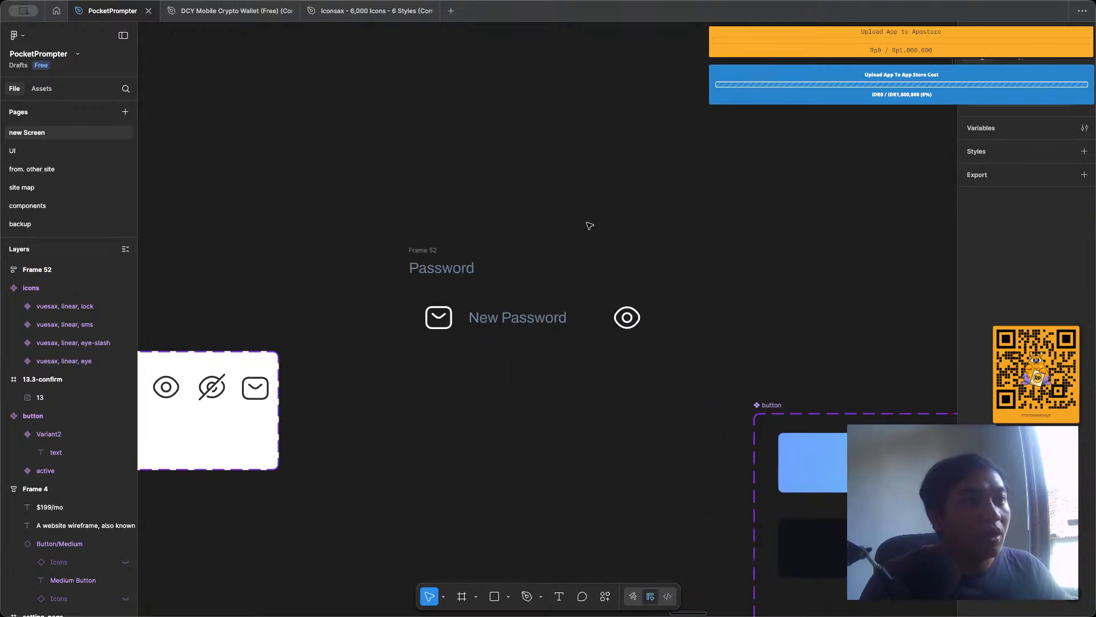
click(415, 268)
scroll(415, 268, down, 5)
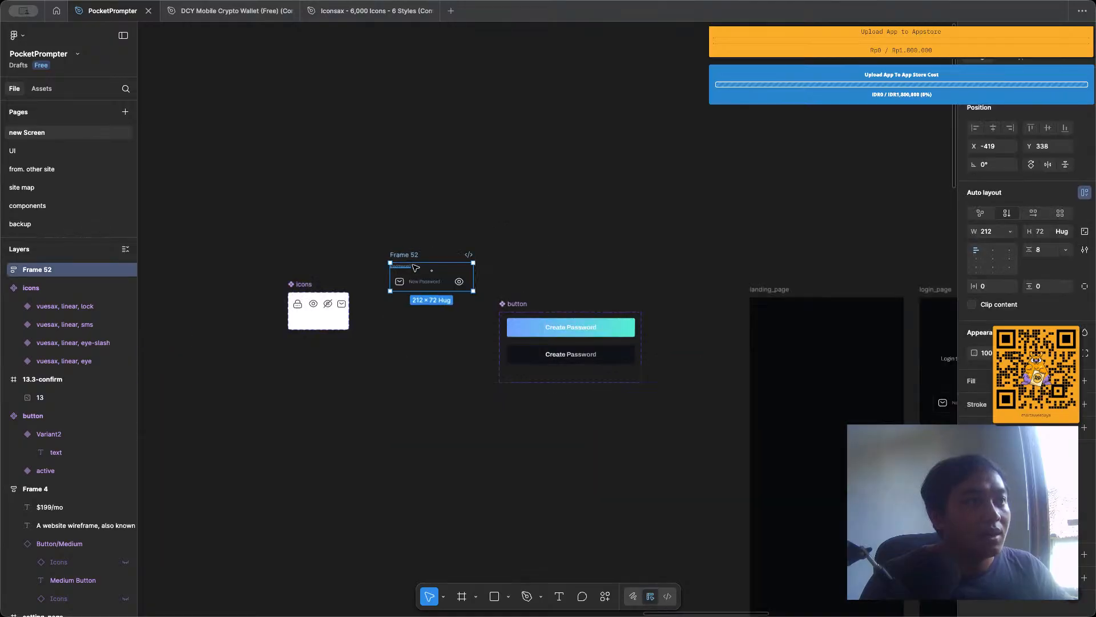
scroll(415, 268, down, 1)
drag(416, 268, 781, 404)
click(756, 477)
scroll(753, 478, right, 1)
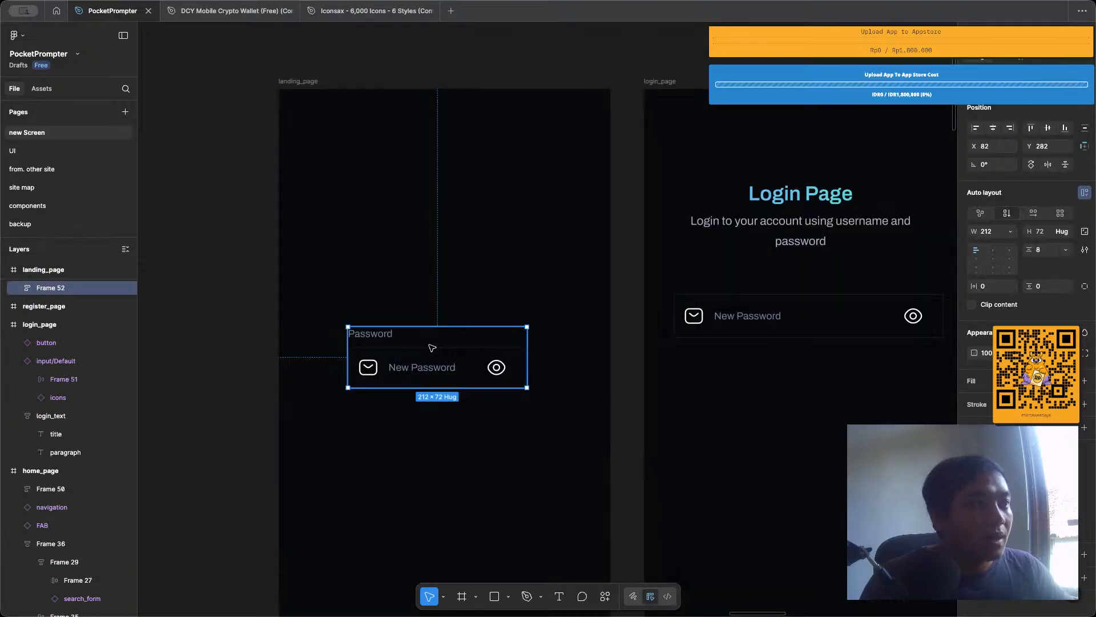
drag(433, 348, 432, 435)
click(471, 305)
Recolour the leading mail icon of the upper landing_page input with #5E758D sampled from its New Password text.
scroll(471, 304, up, 3)
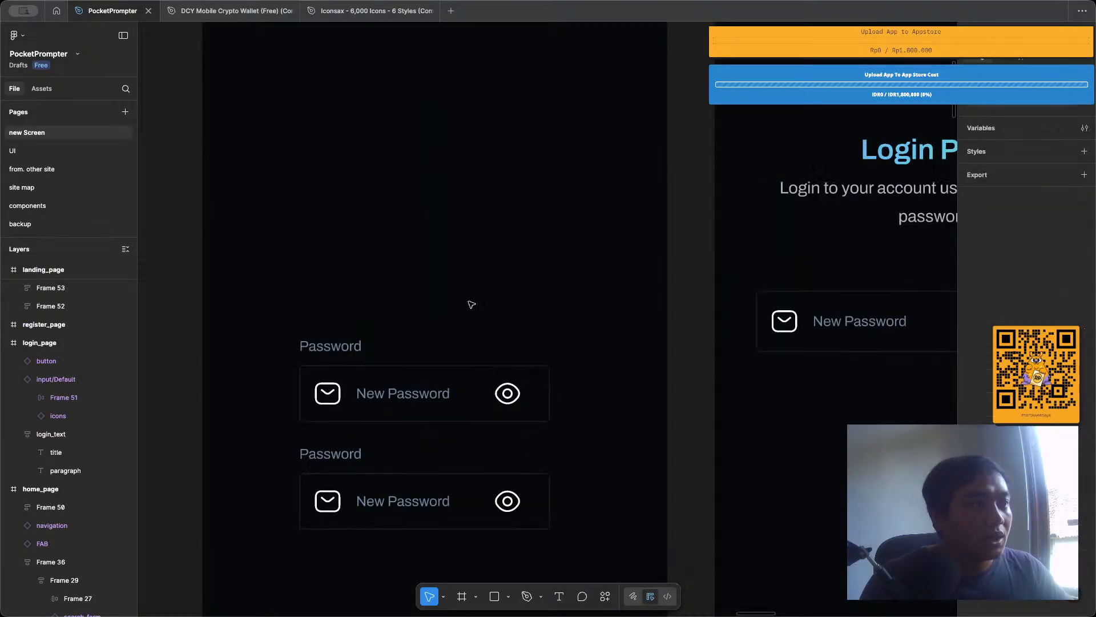
scroll(471, 304, down, 2)
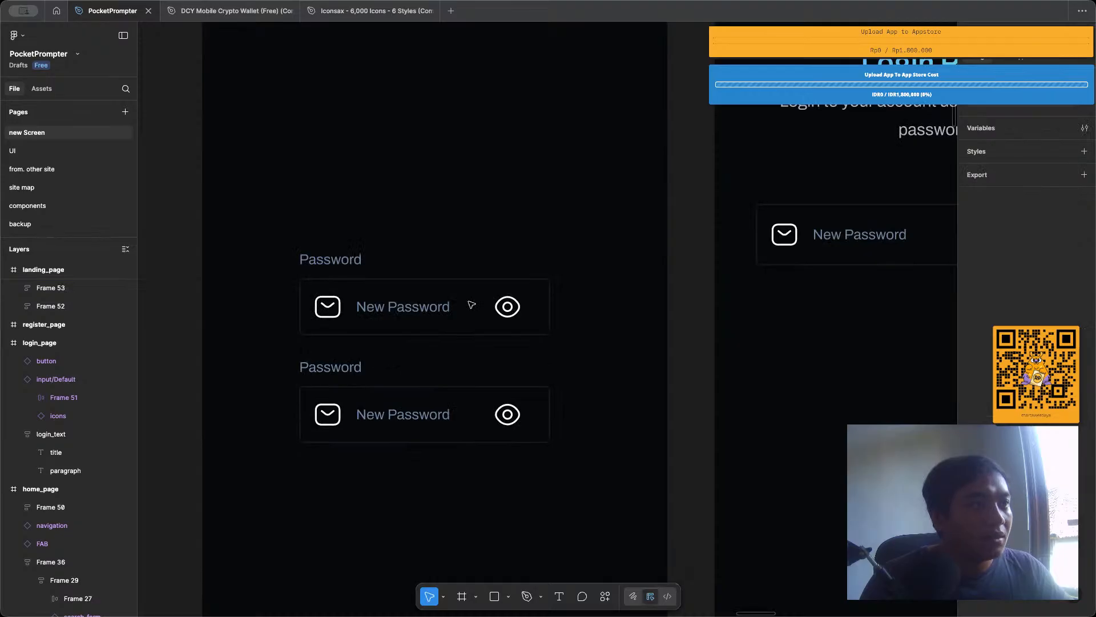
scroll(471, 305, left, 3)
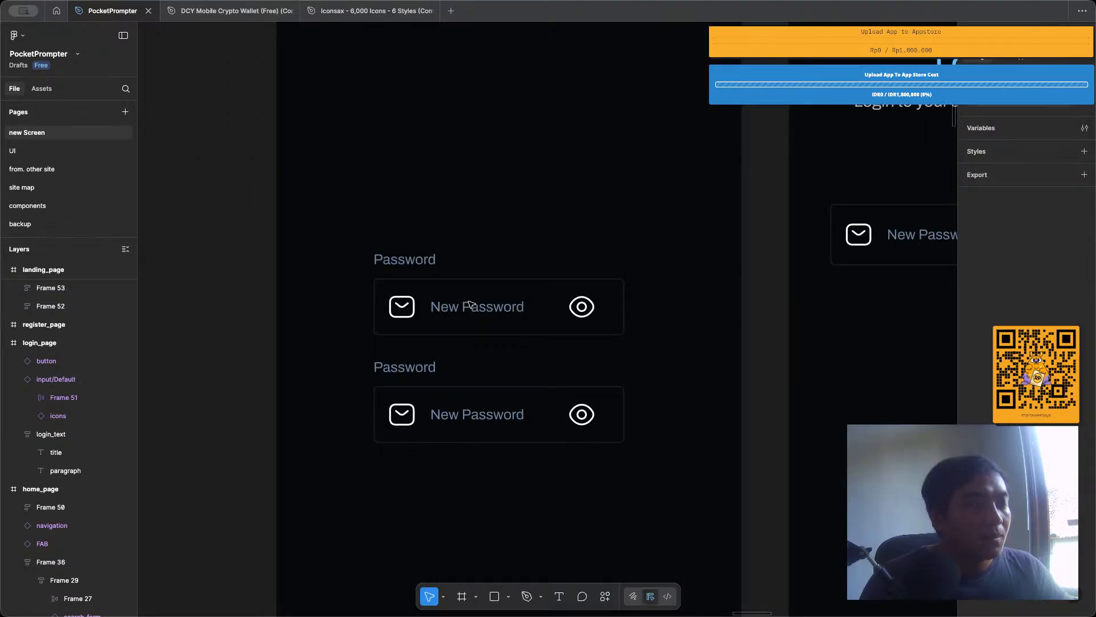
click(401, 308)
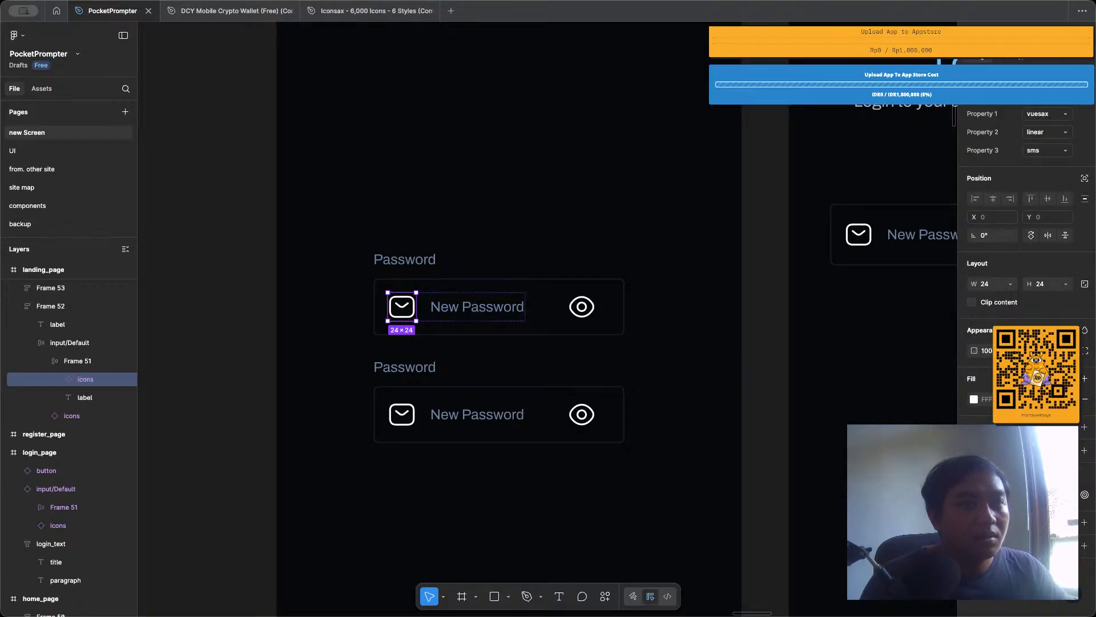
key(i)
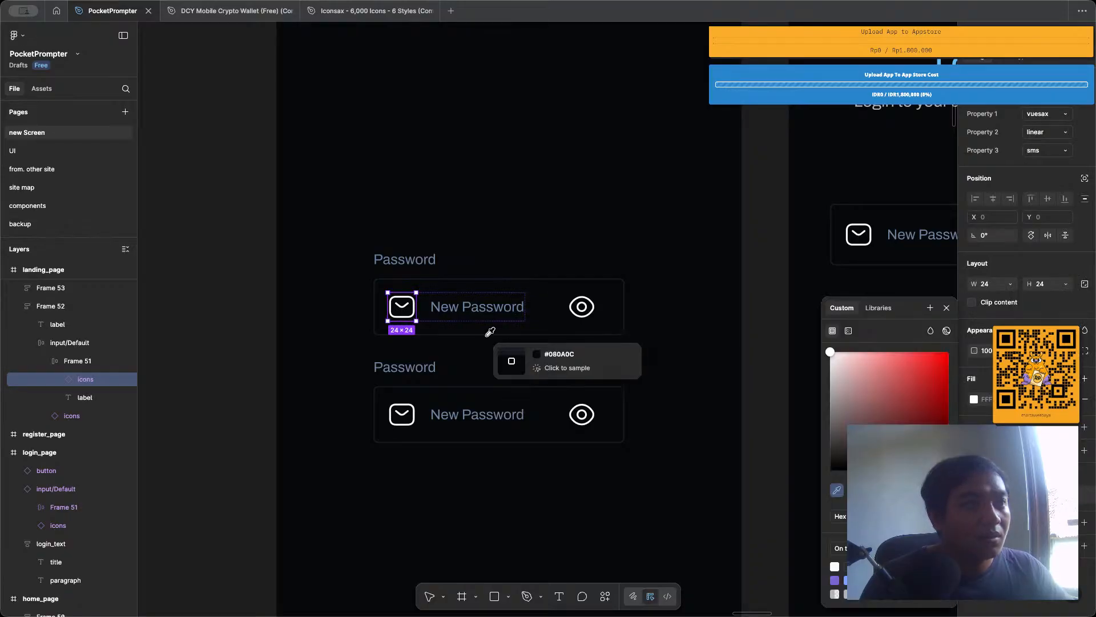
click(478, 306)
click(521, 180)
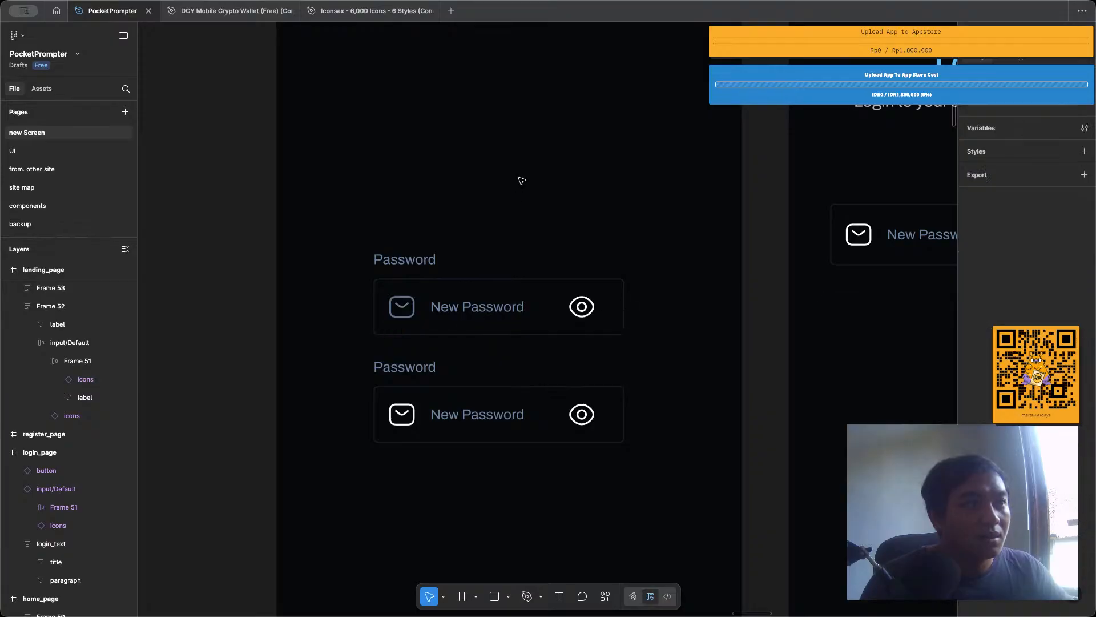
Delete the original labelled input frame beside the icons component set and the lower input copy on landing_page.
scroll(512, 208, down, 3)
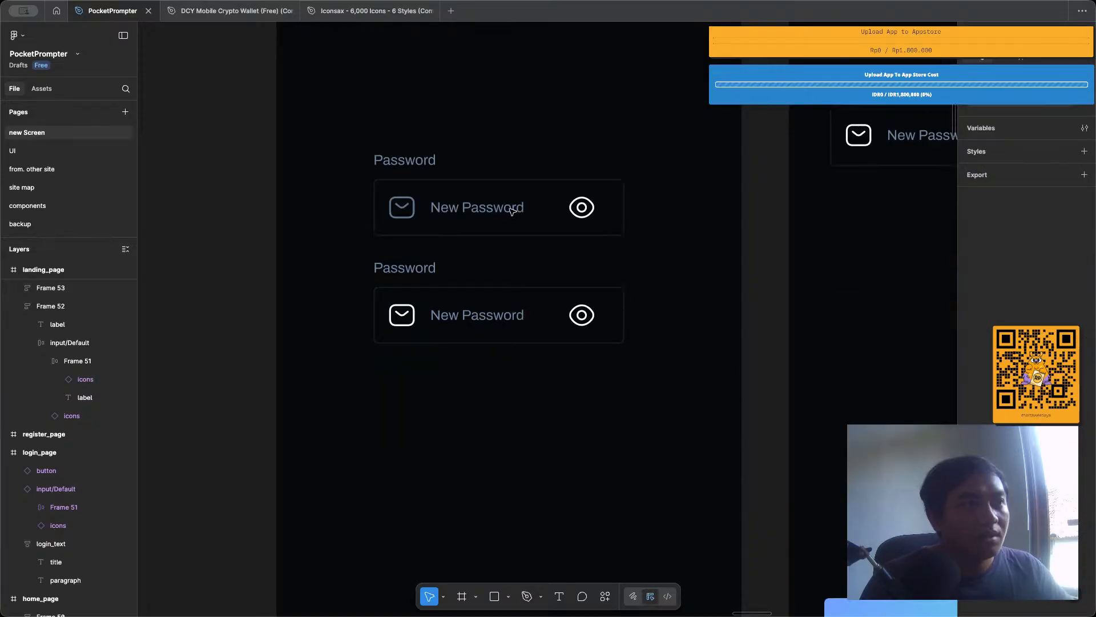
scroll(512, 211, down, 5)
scroll(512, 210, left, 10)
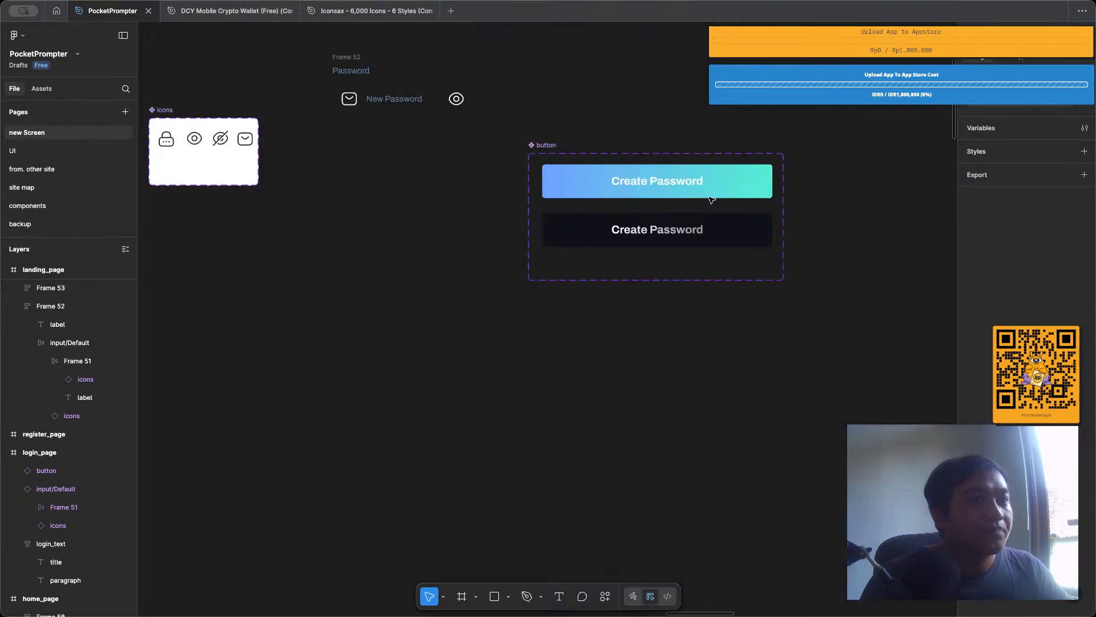
scroll(708, 217, down, 2)
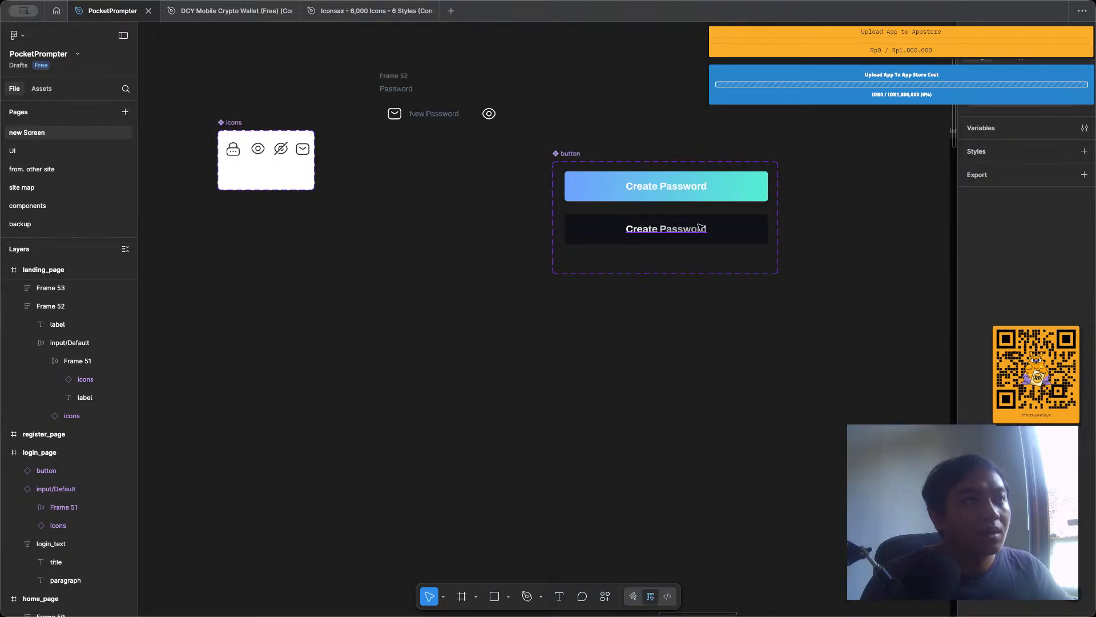
scroll(437, 97, up, 5)
double_click(321, 145)
double_click(321, 145)
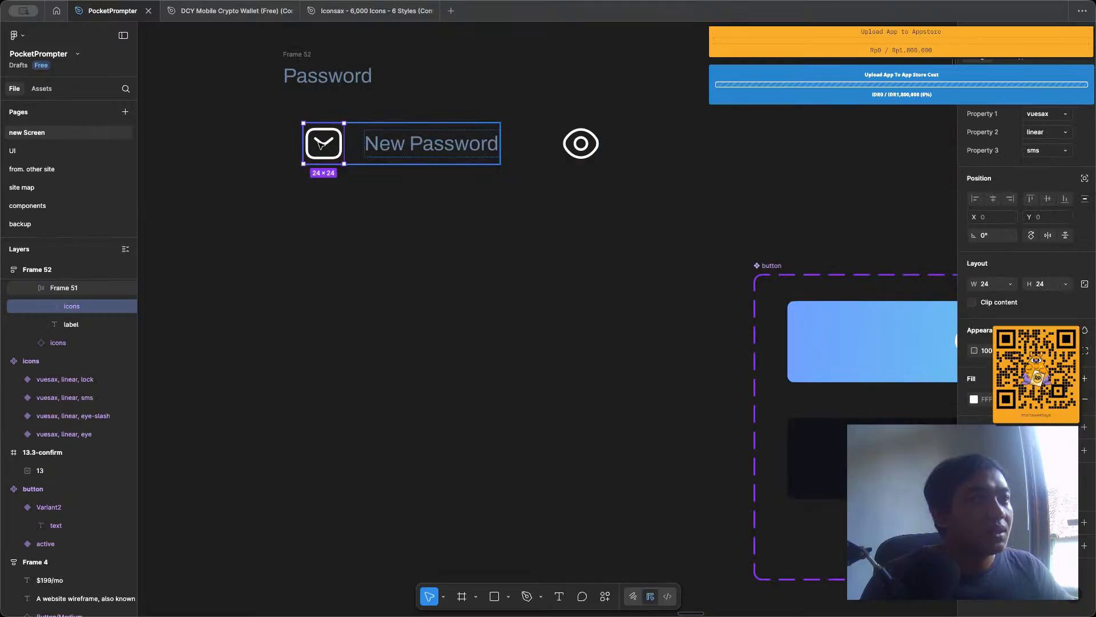
scroll(321, 145, down, 5)
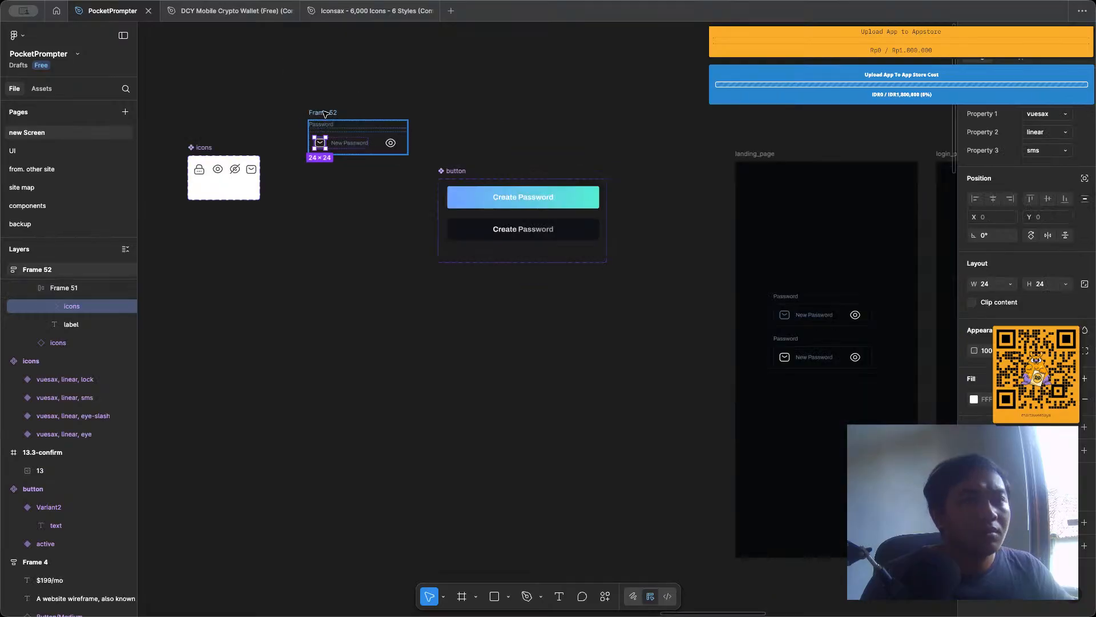
click(315, 113)
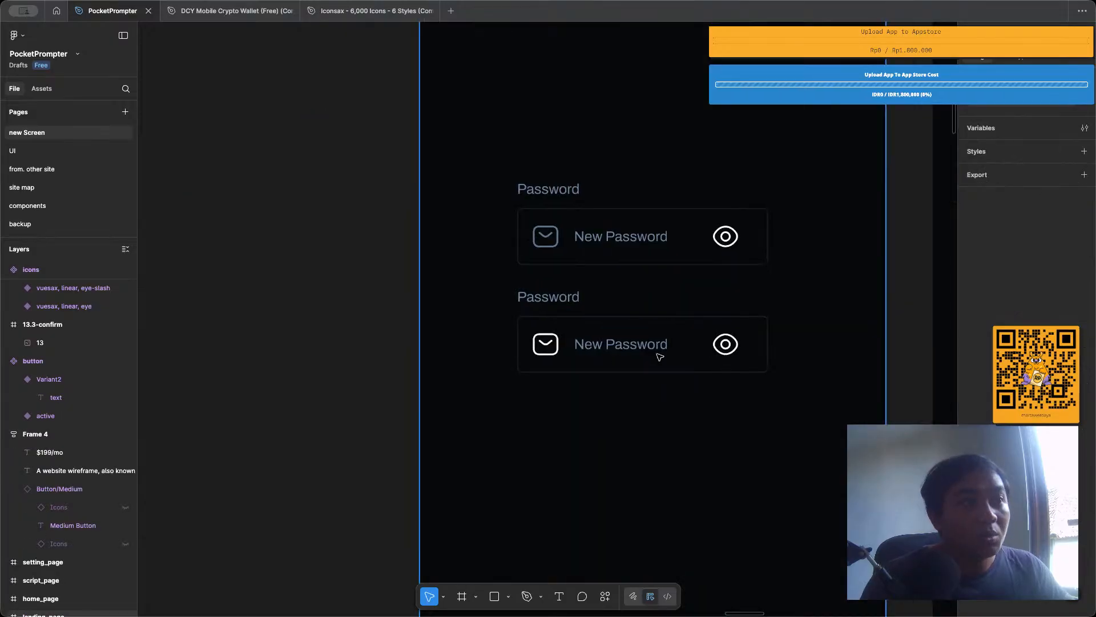
scroll(680, 353, right, 2)
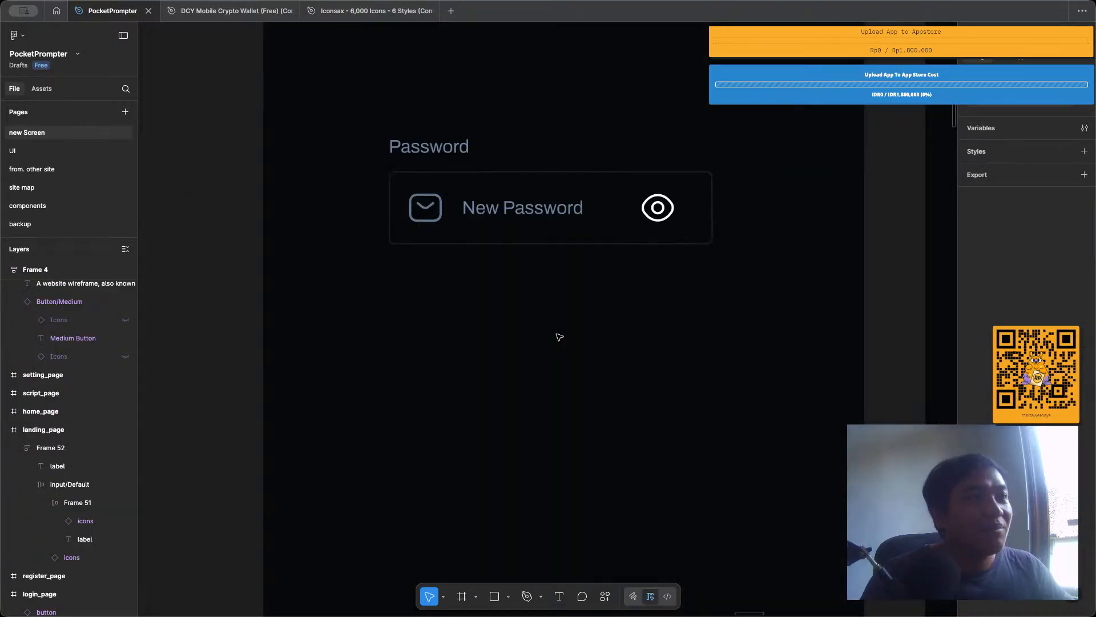
click(448, 201)
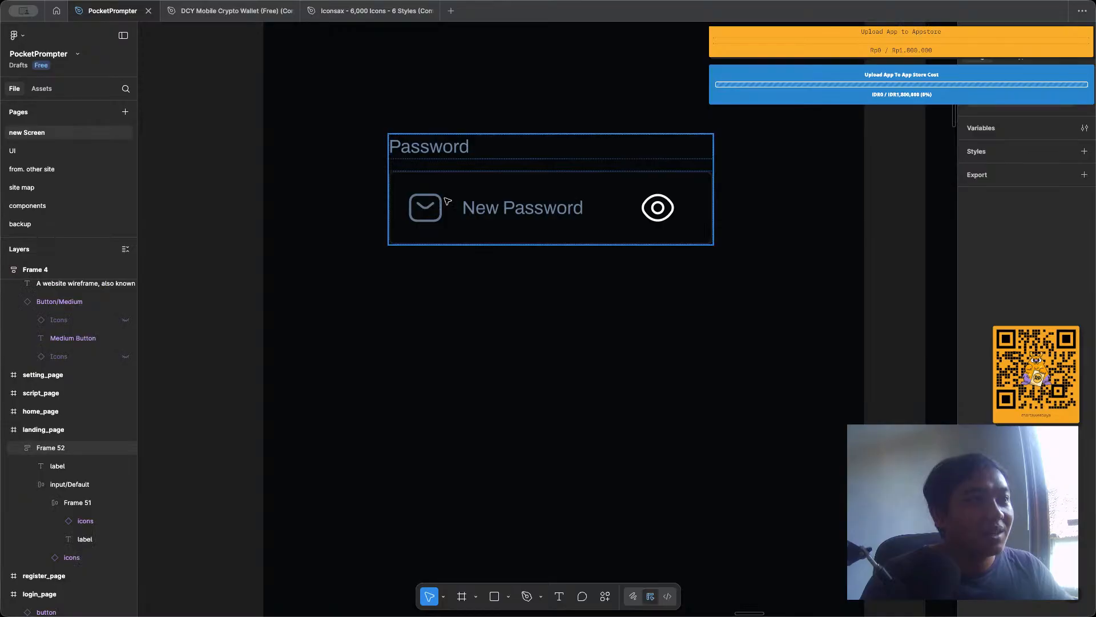
Set Property 3 of the leading icon in the remaining landing_page input to lock.
click(447, 200)
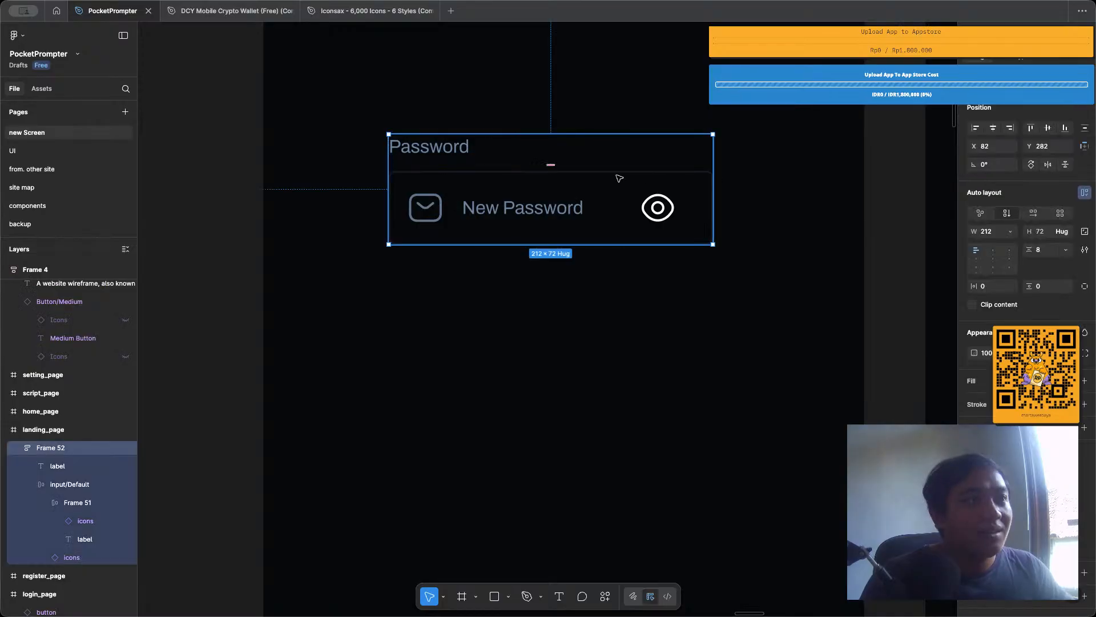
scroll(619, 178, up, 2)
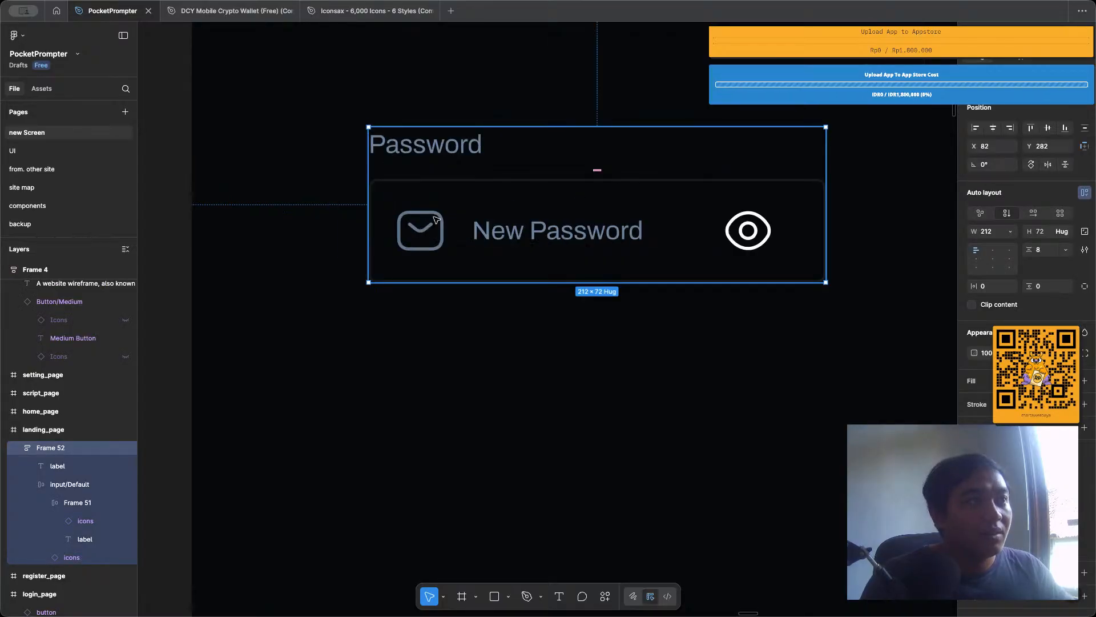
click(588, 225)
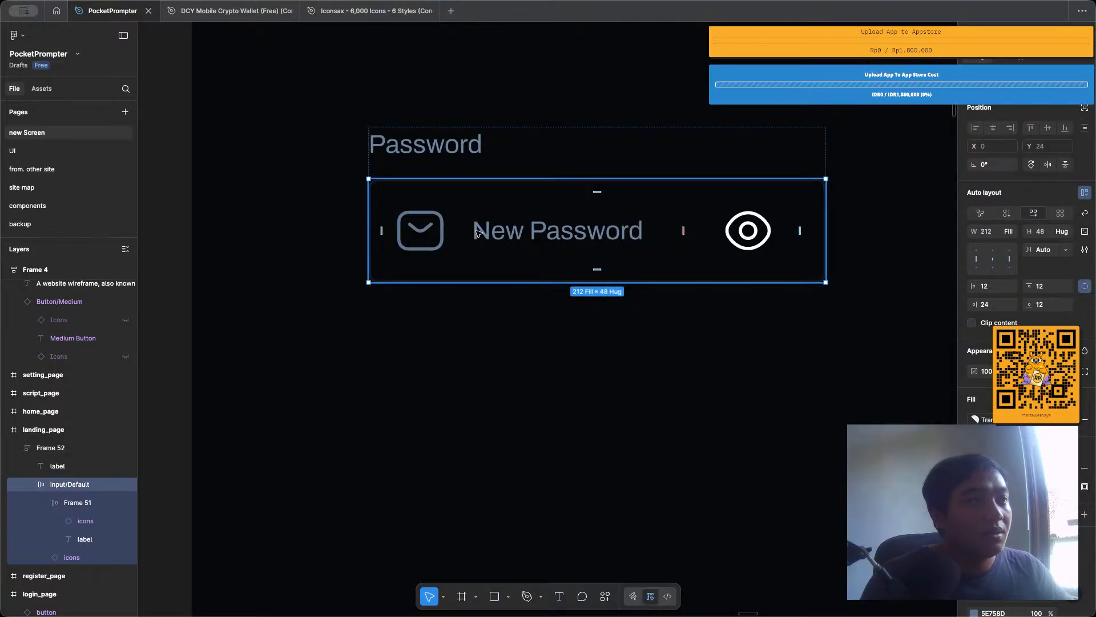
double_click(420, 231)
click(1044, 157)
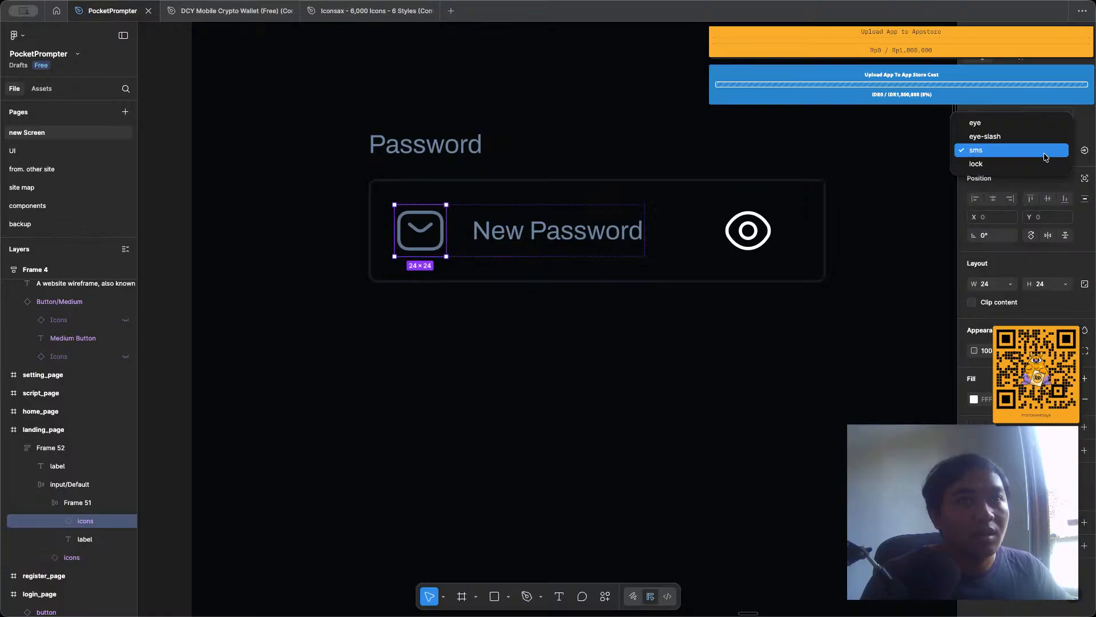
click(976, 164)
key(Escape)
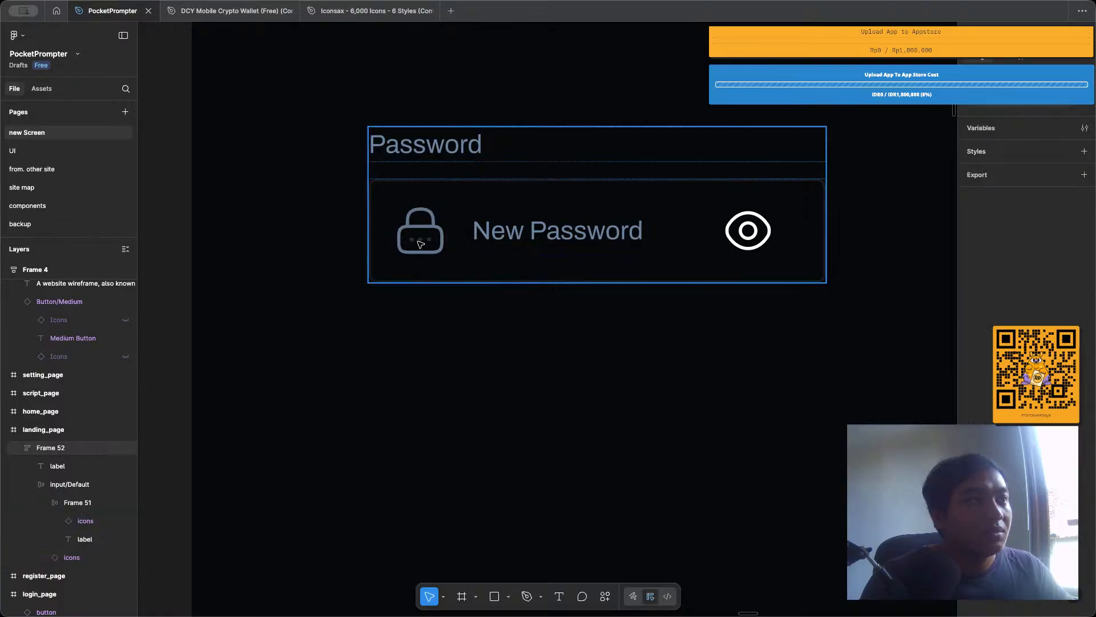
Change the placeholder text of the landing_page password input to "Enter your password".
scroll(551, 301, down, 3)
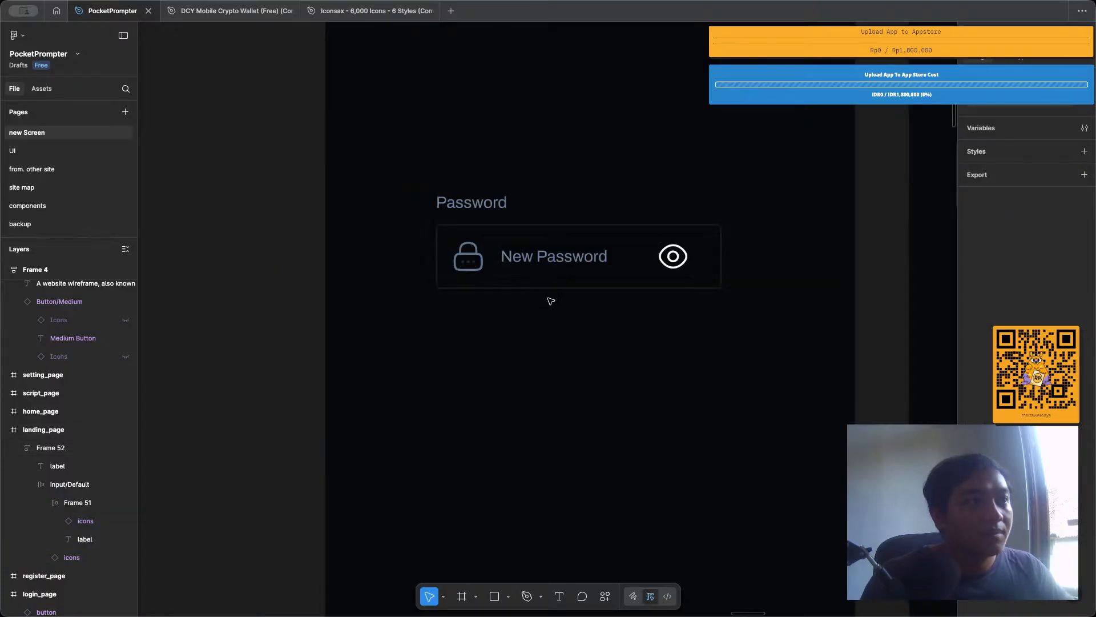
double_click(538, 260)
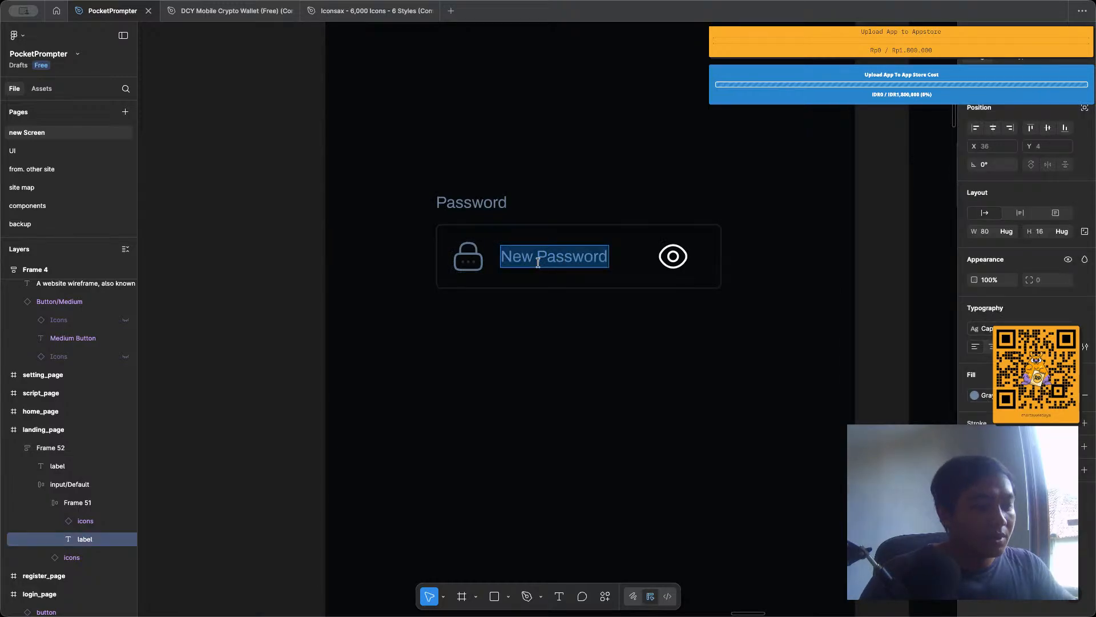
text(Enter you)
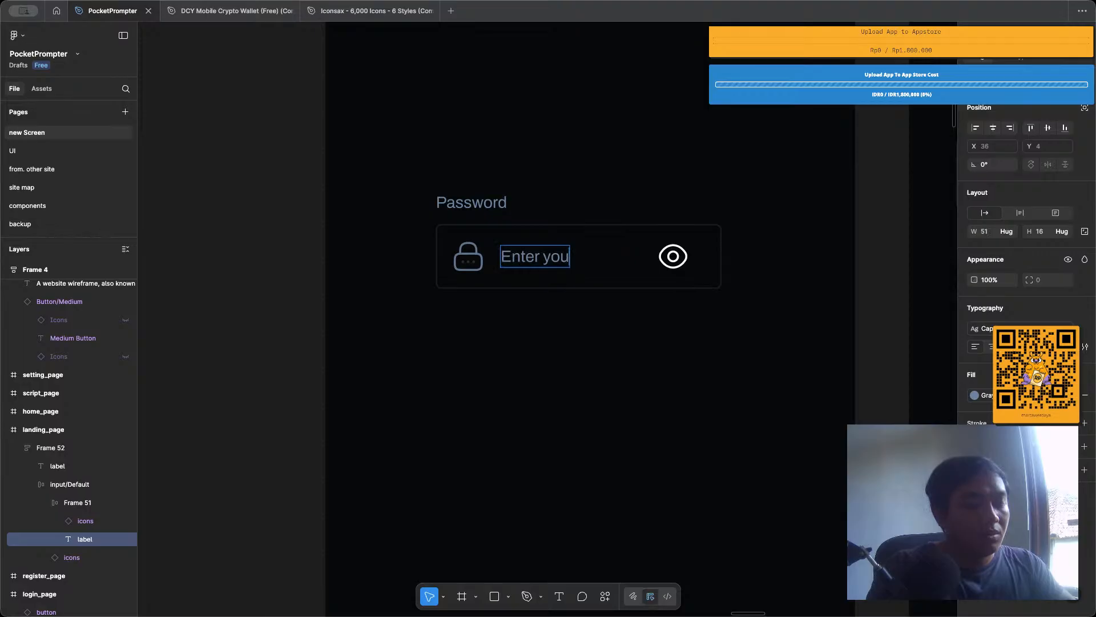
text(r Passwor)
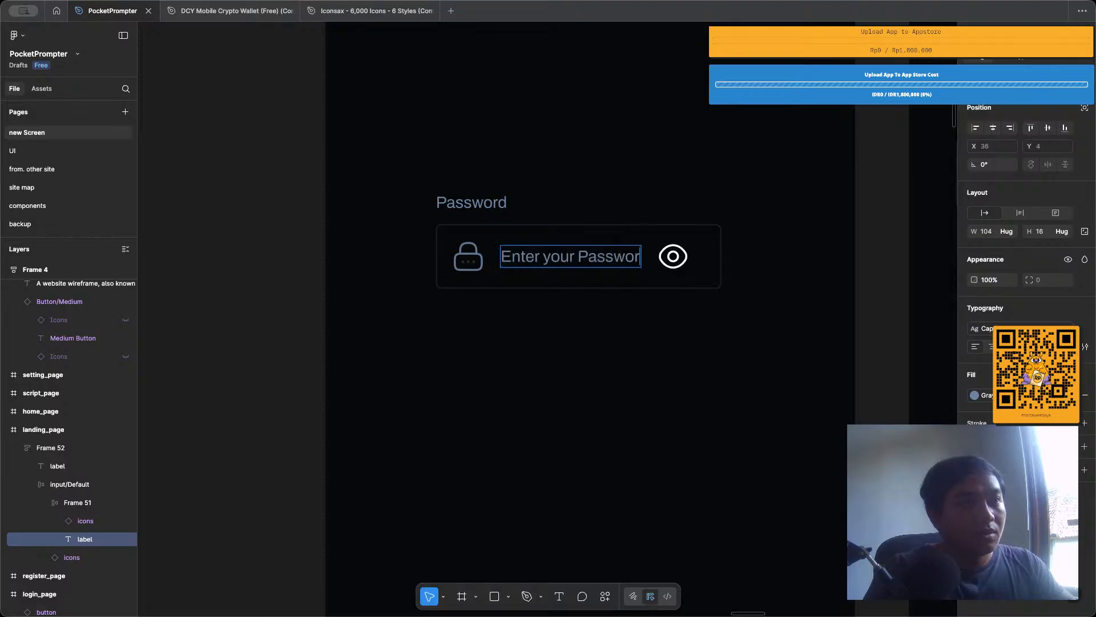
key(BackSpace)
key(BackSpace)
key(BackSpace)
key(BackSpace)
key(BackSpace)
key(BackSpace)
key(BackSpace)
text(p)
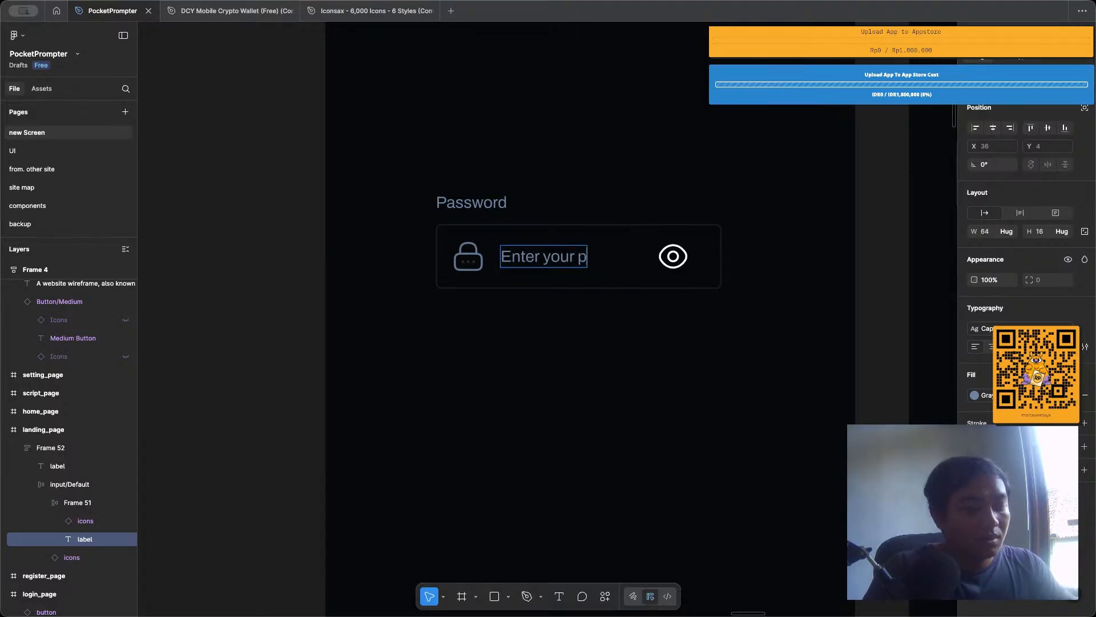
text(assword)
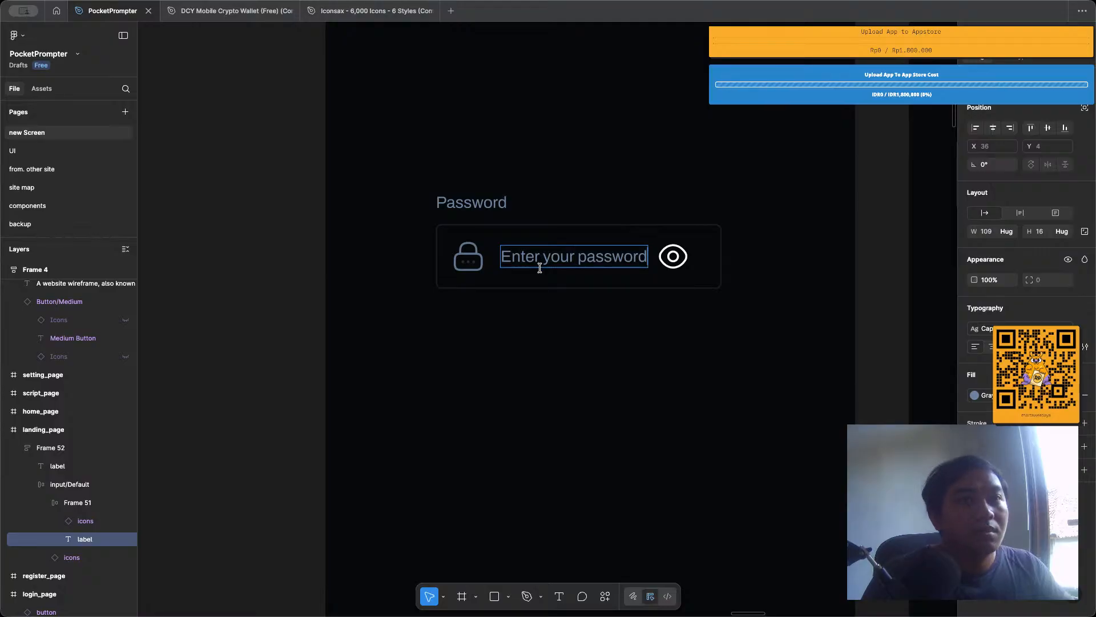
Detach the text style from the "Enter your password" placeholder and set its font weight to Light.
key(ctrl+a)
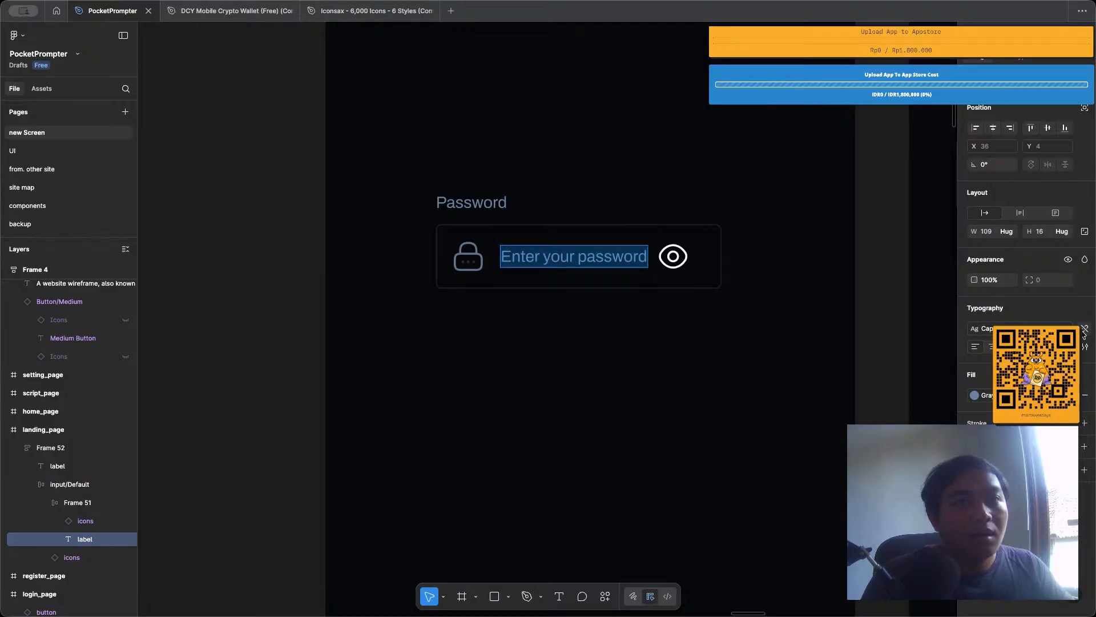
click(1084, 331)
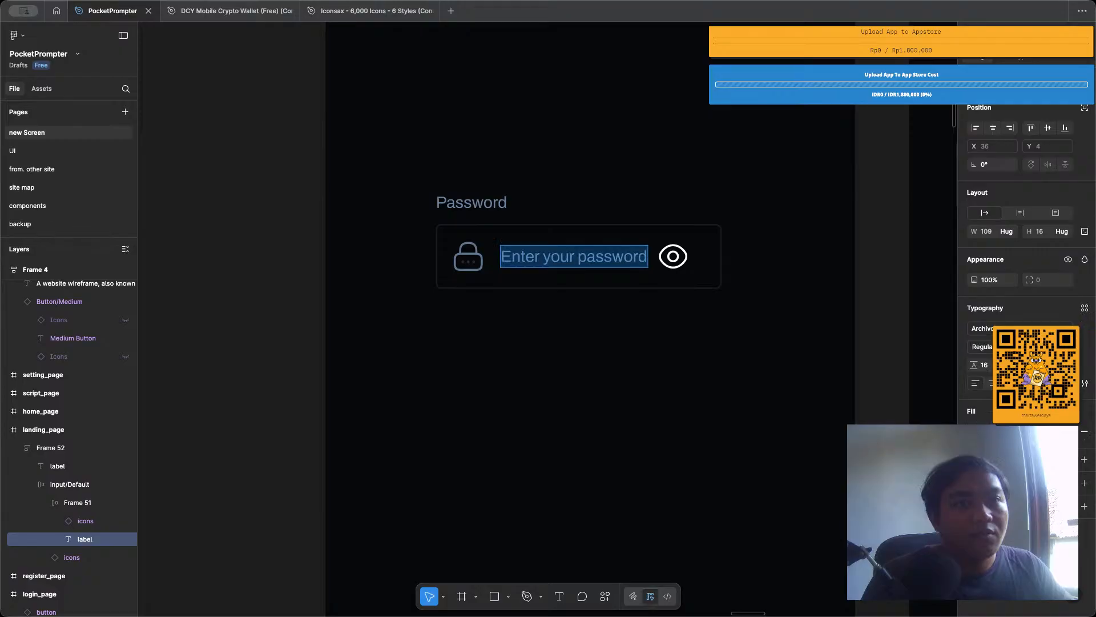
click(983, 347)
click(987, 333)
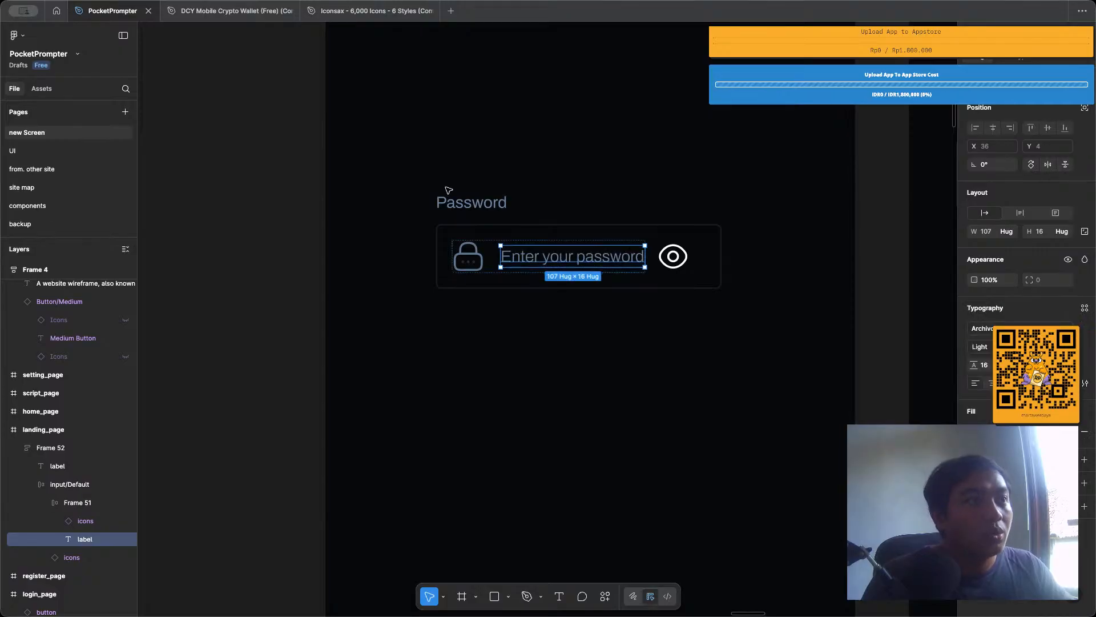
Detach the text style from the Password label above the input and set its font weight to Medium.
double_click(461, 201)
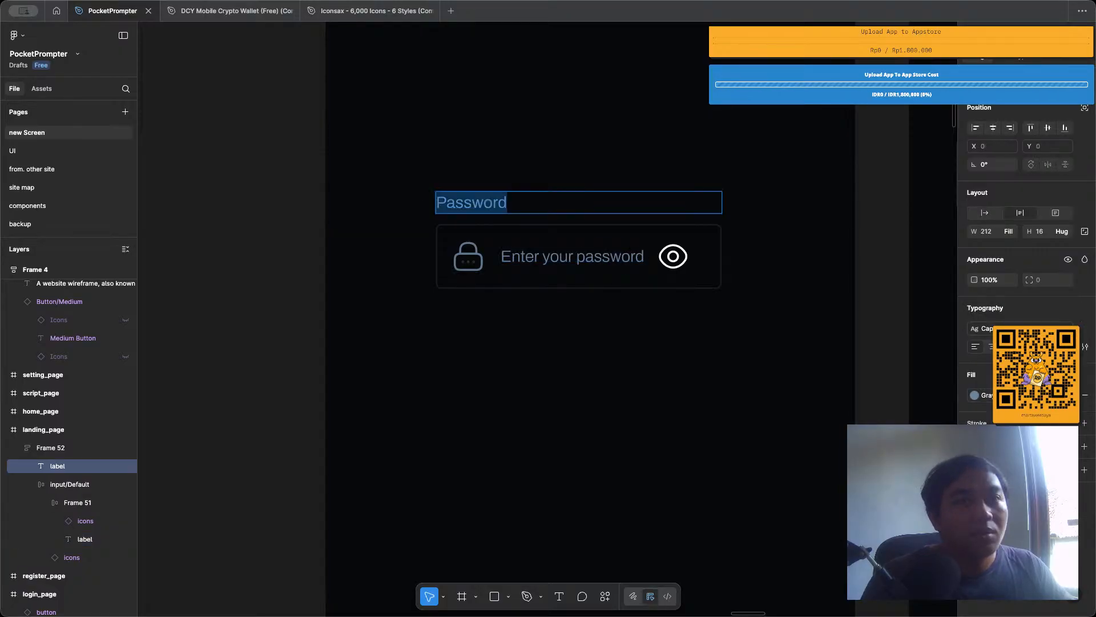
key(Escape)
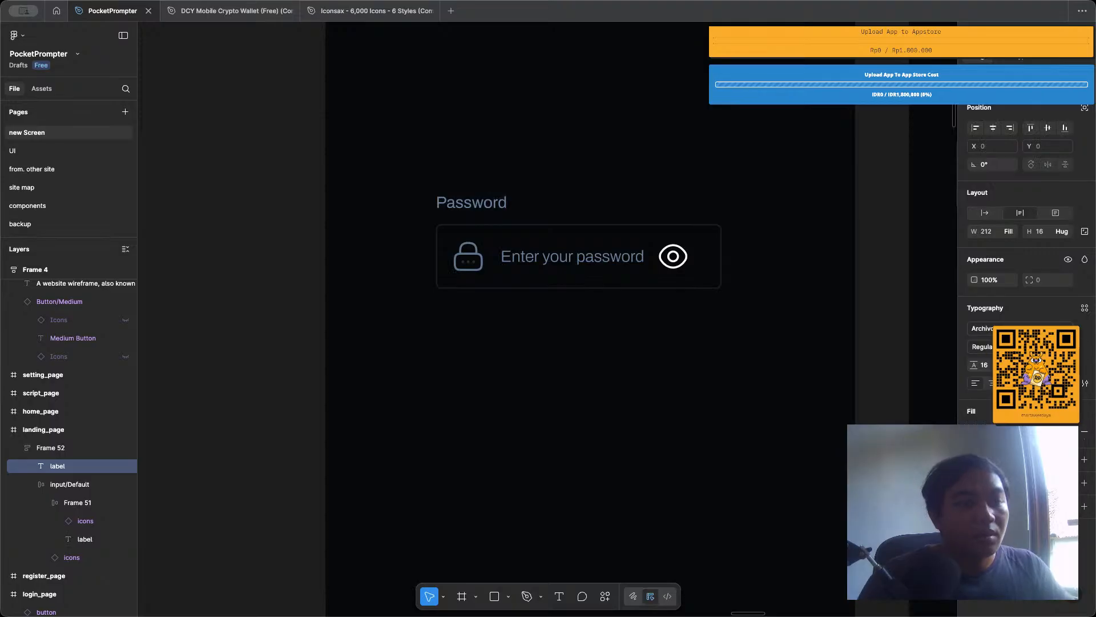
key(Return)
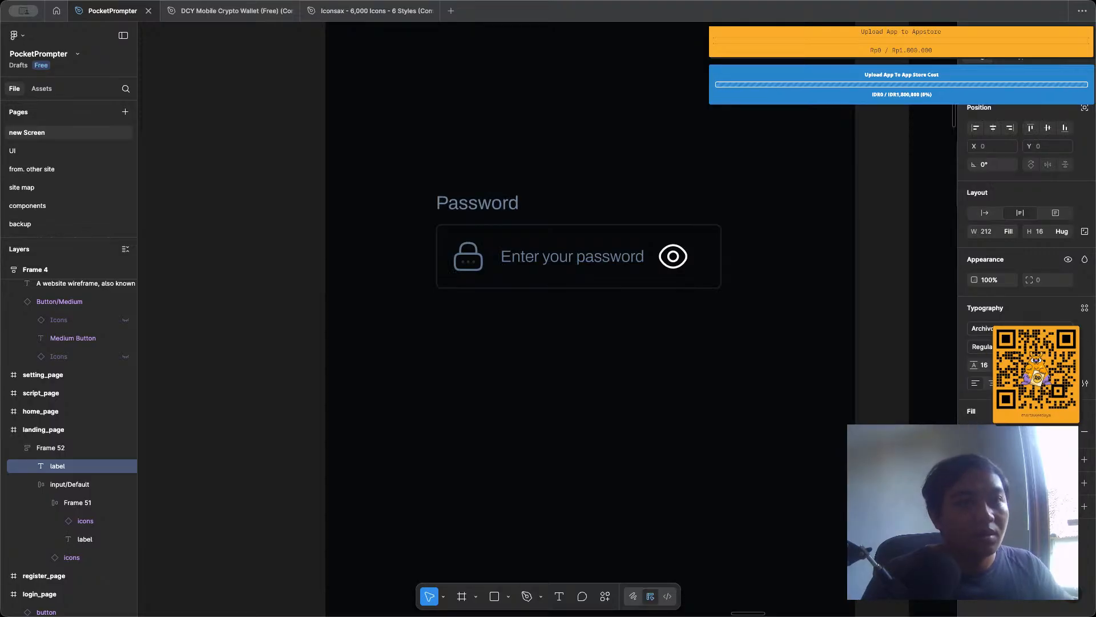
click(1017, 360)
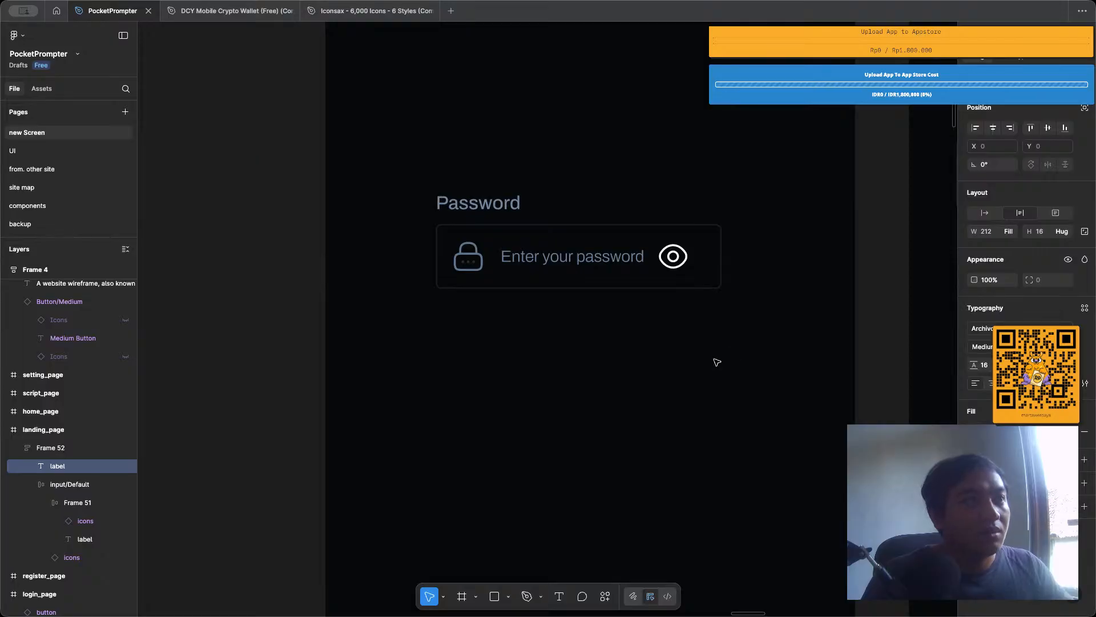
click(582, 341)
Move the labelled password input from landing_page onto login_page, replacing the old New Password input there.
scroll(582, 340, down, 3)
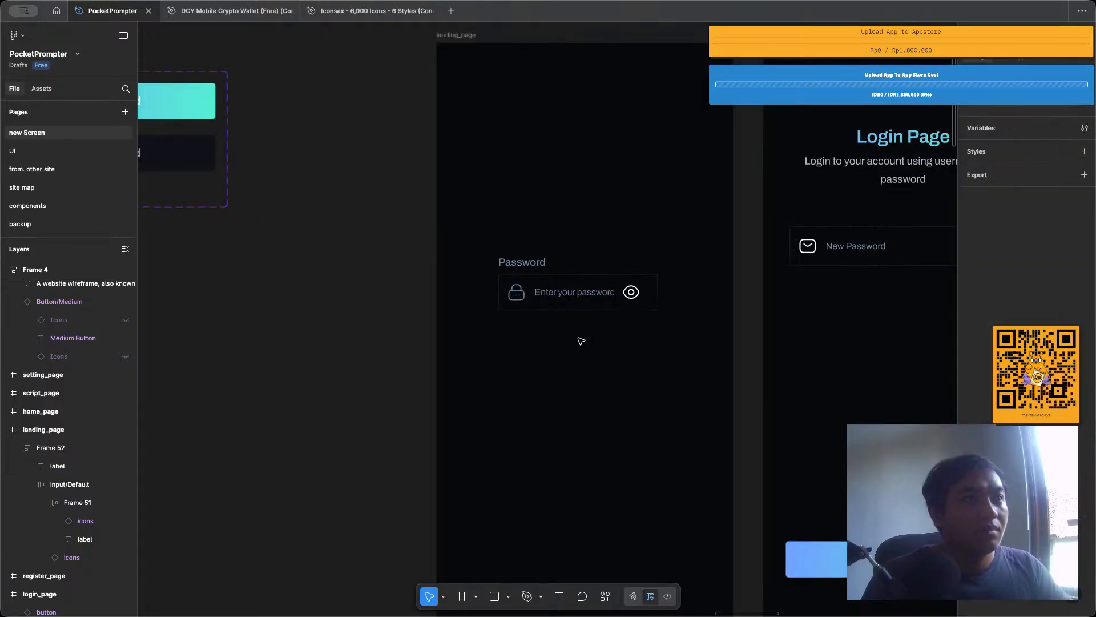
scroll(581, 341, right, 4)
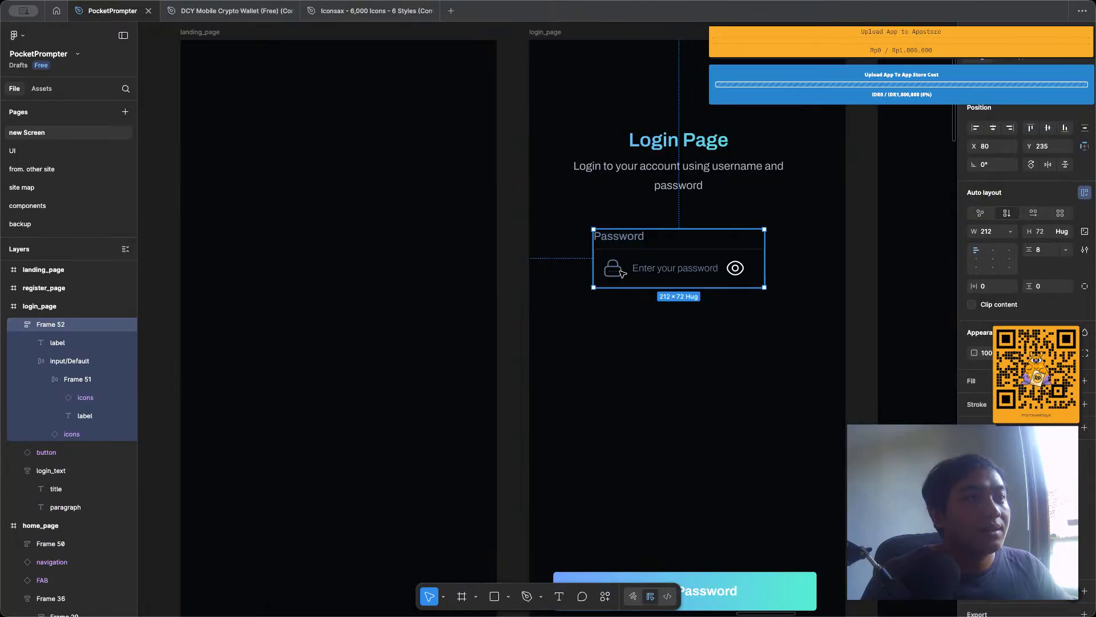
Add a layout guide to the login_page frame and configure it as four columns with side margins.
scroll(540, 121, down, 4)
click(542, 56)
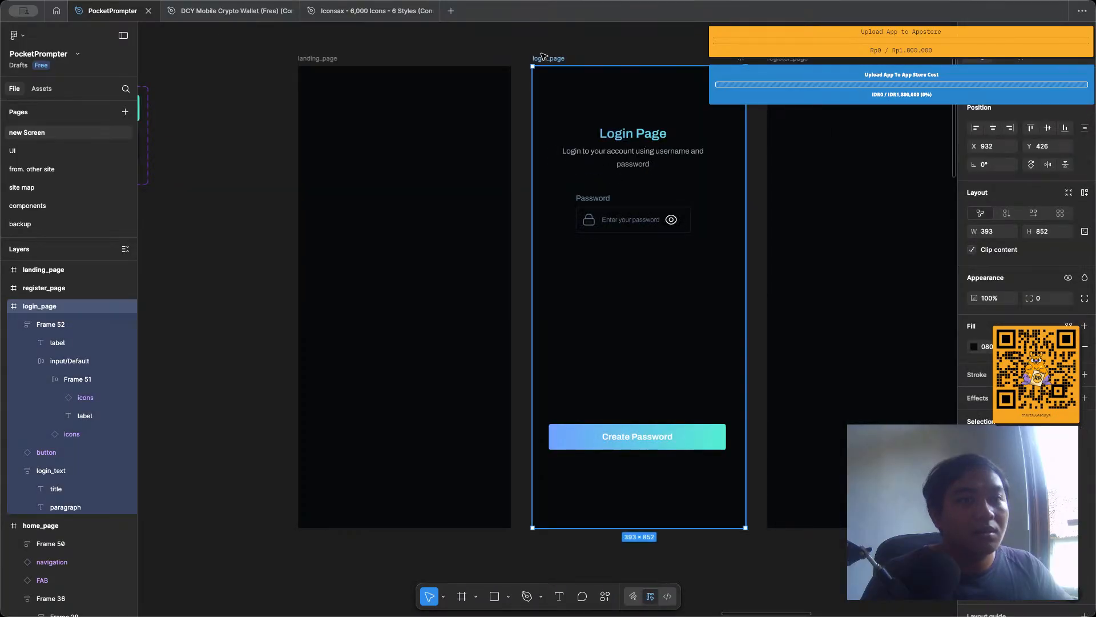
scroll(1022, 285, down, 2)
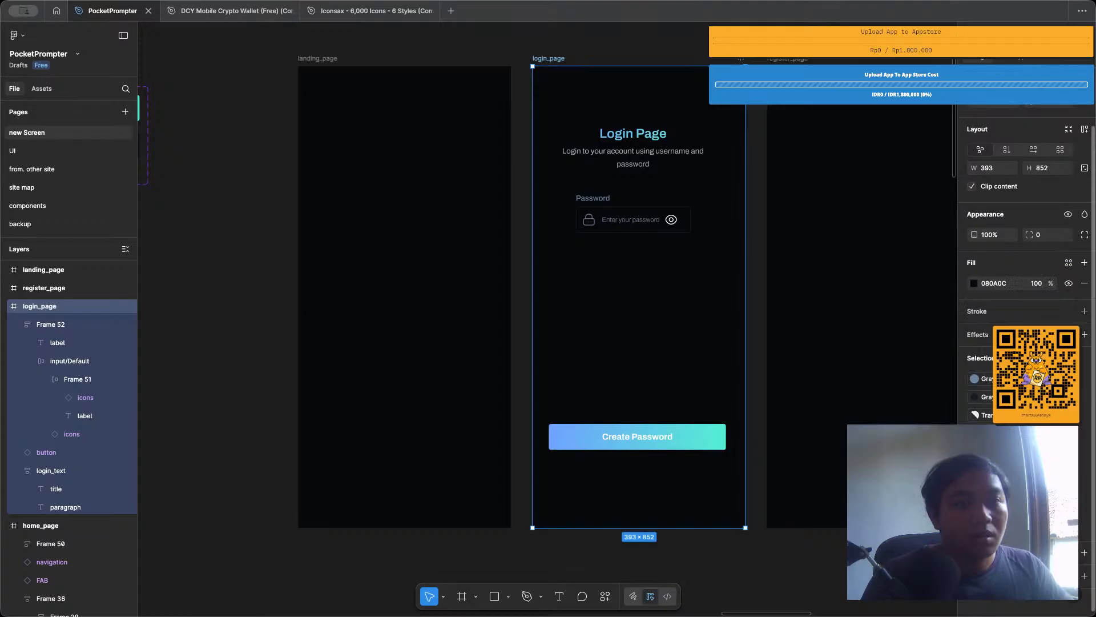
click(1085, 553)
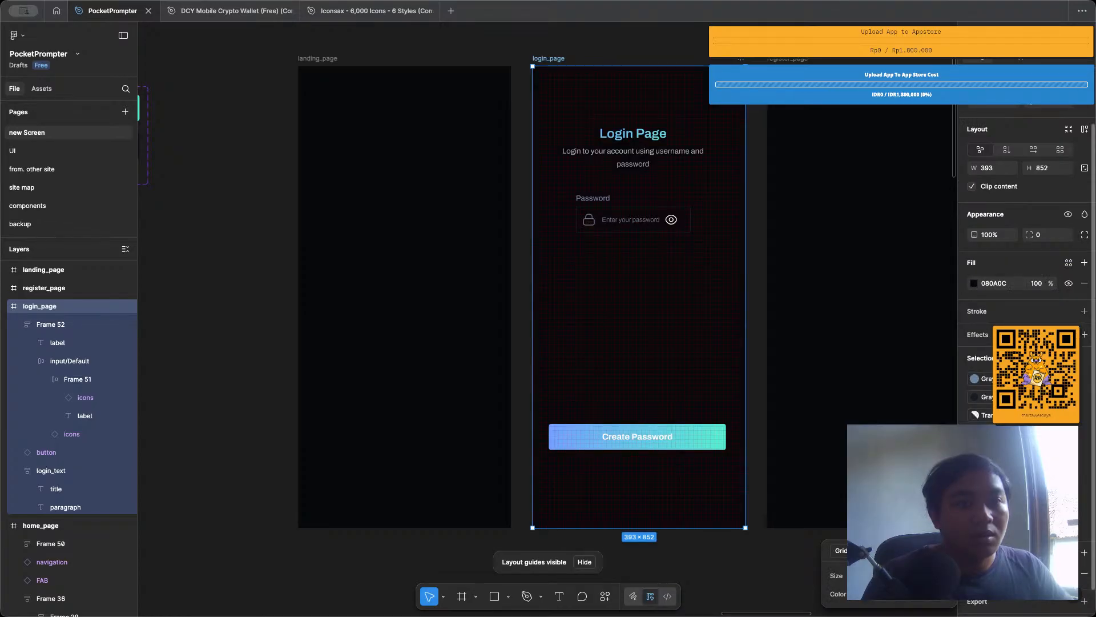
scroll(1022, 553, down, 1)
click(848, 551)
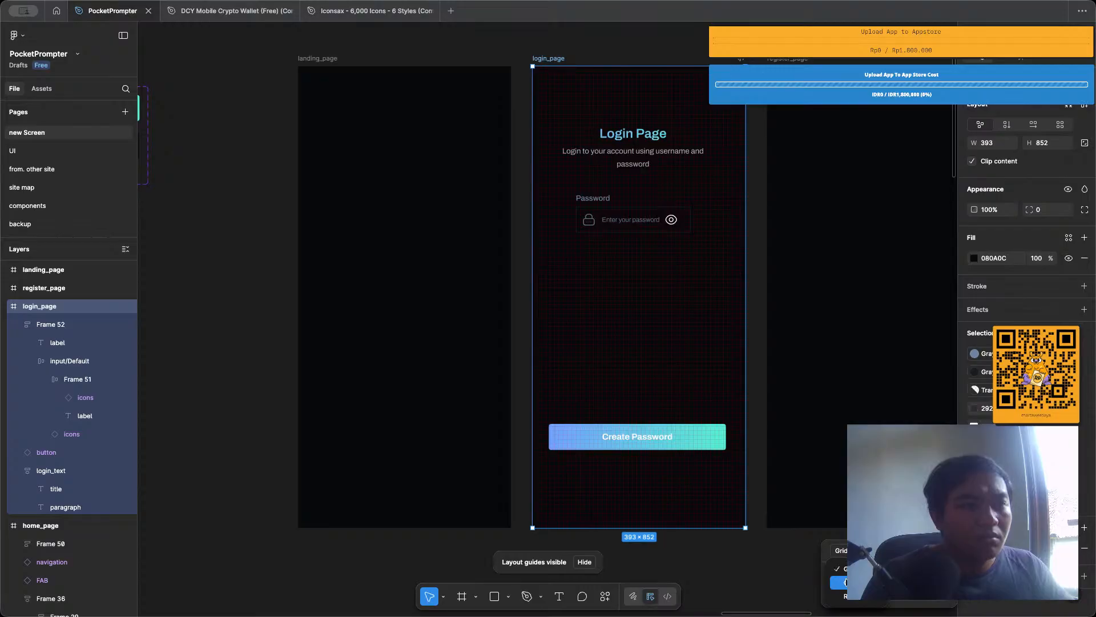
click(846, 583)
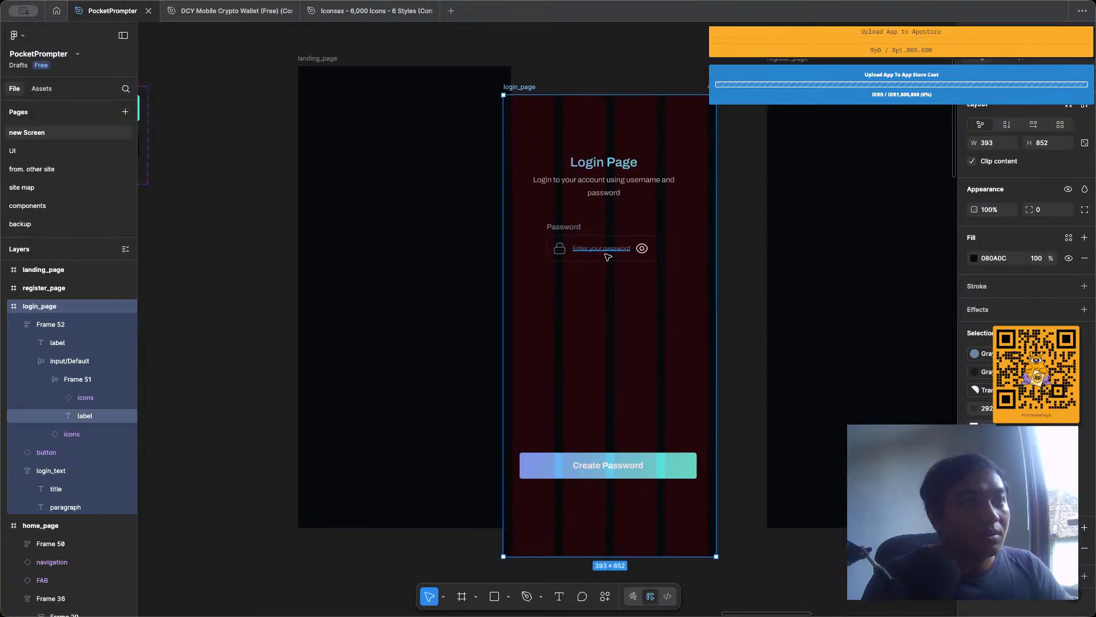
Move the password input to the column guide's left margin at X 16, Y 280, and narrow it to 173.
scroll(623, 235, up, 3)
click(623, 210)
drag(630, 208, 585, 243)
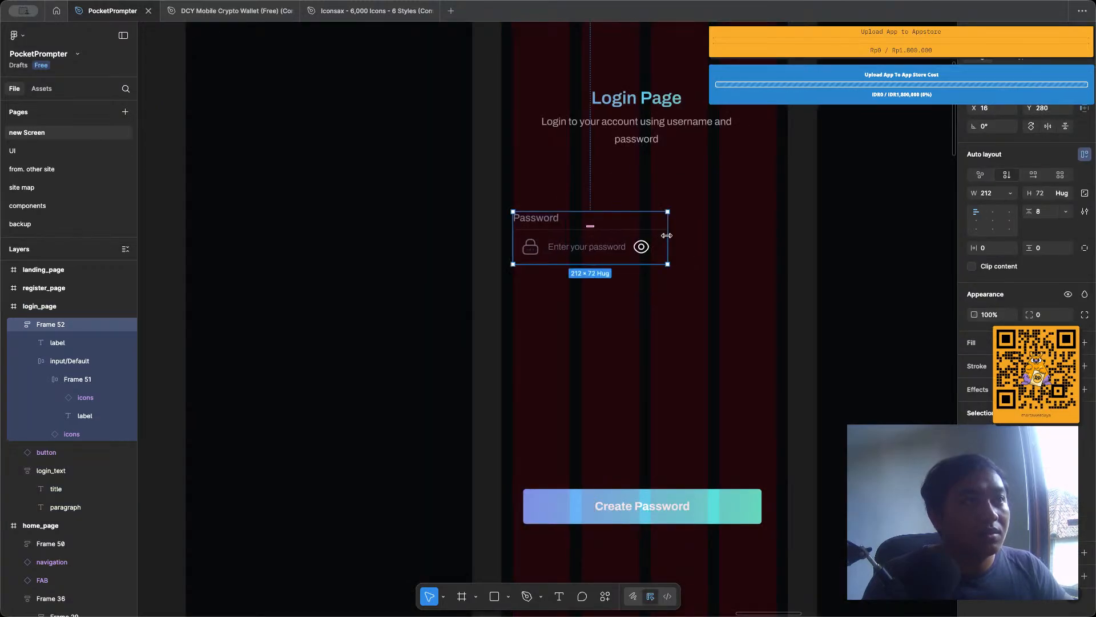
drag(641, 232, 639, 233)
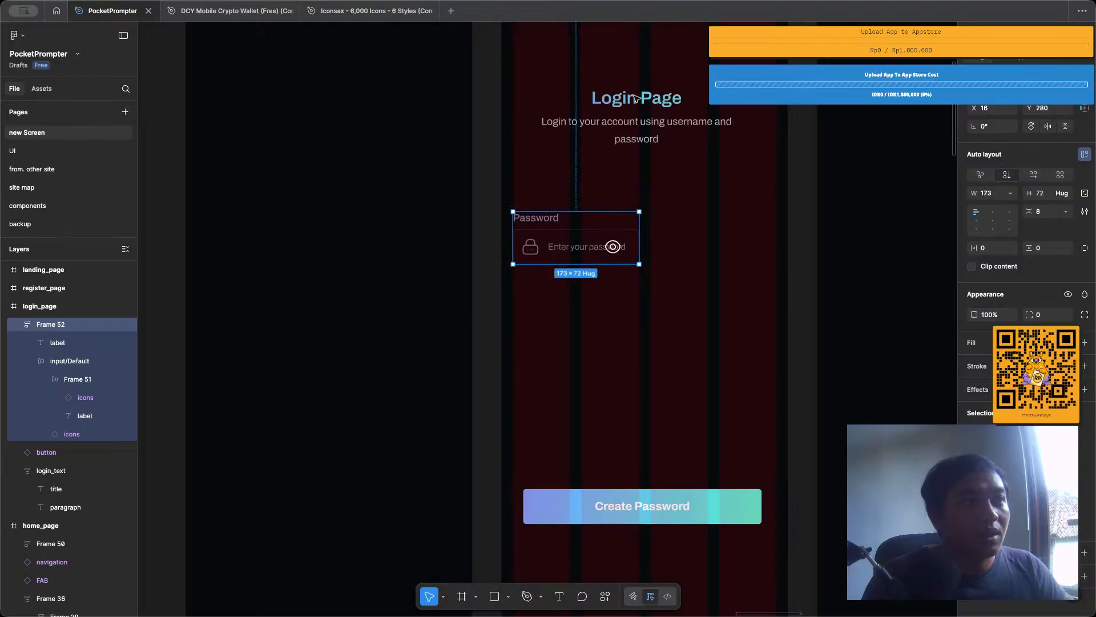
Move the password input up to Y 233 beneath the login text and widen it to 361 across all guide columns.
scroll(624, 273, down, 3)
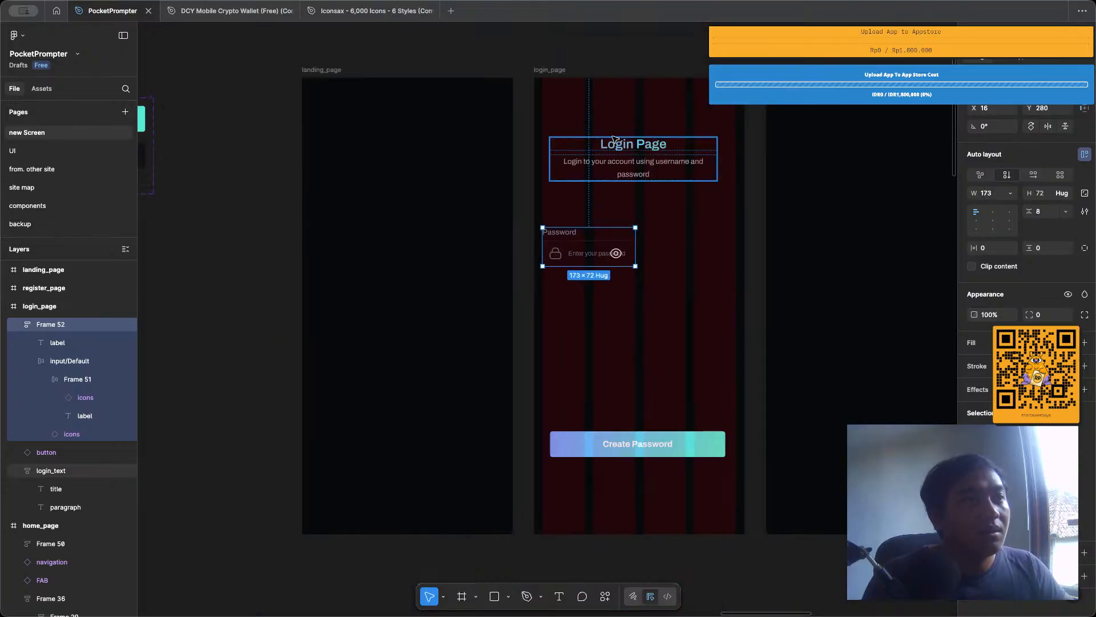
click(616, 145)
click(585, 70)
click(620, 248)
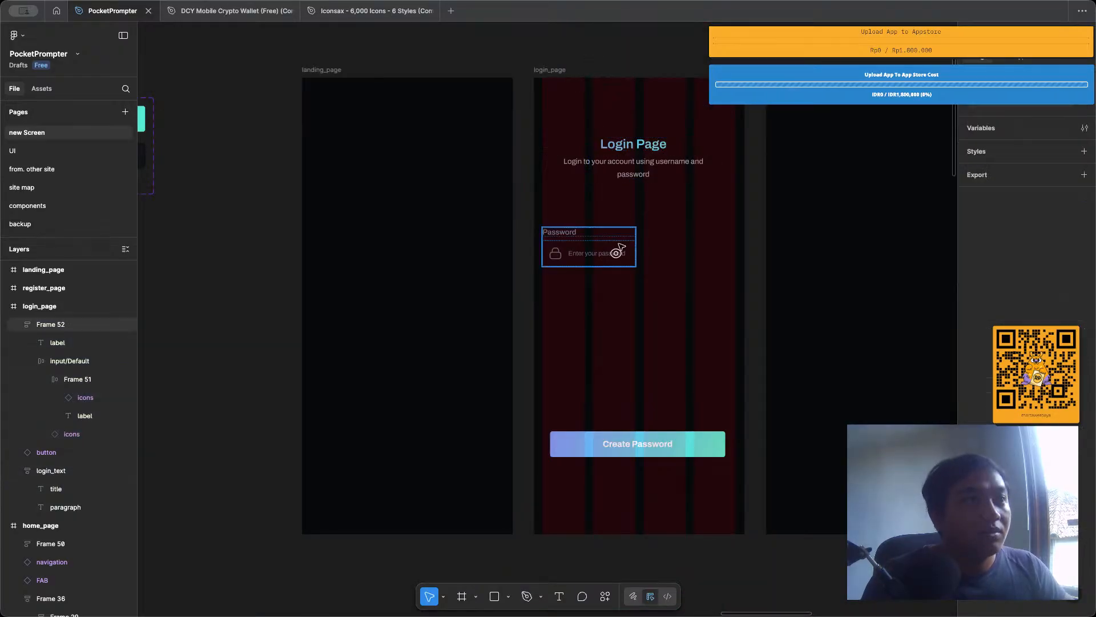
scroll(608, 251, up, 2)
click(599, 272)
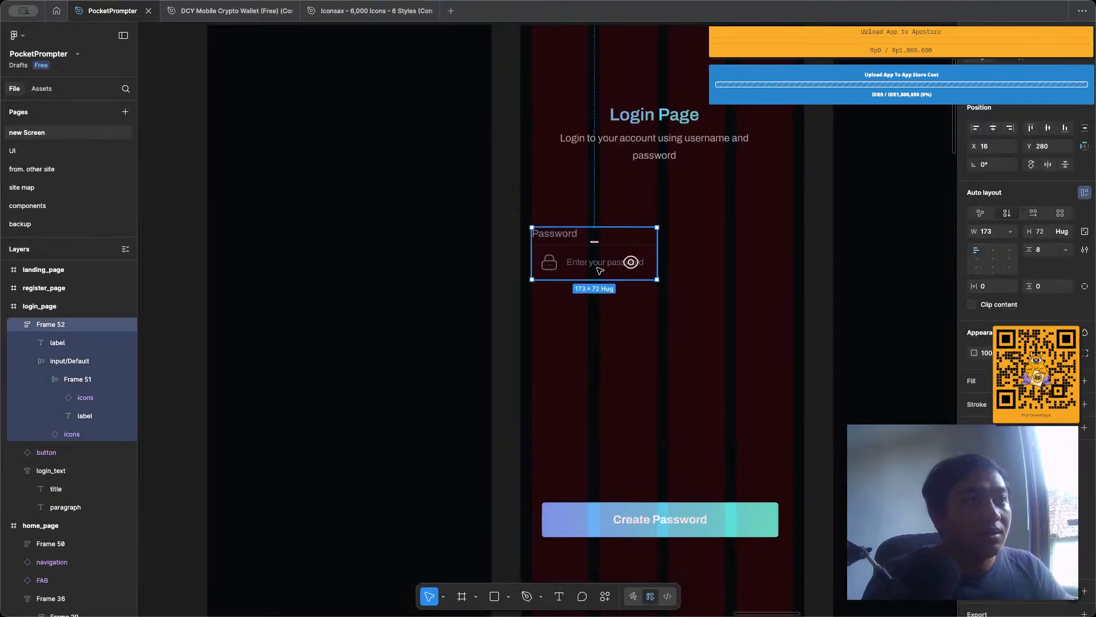
drag(599, 270, 601, 242)
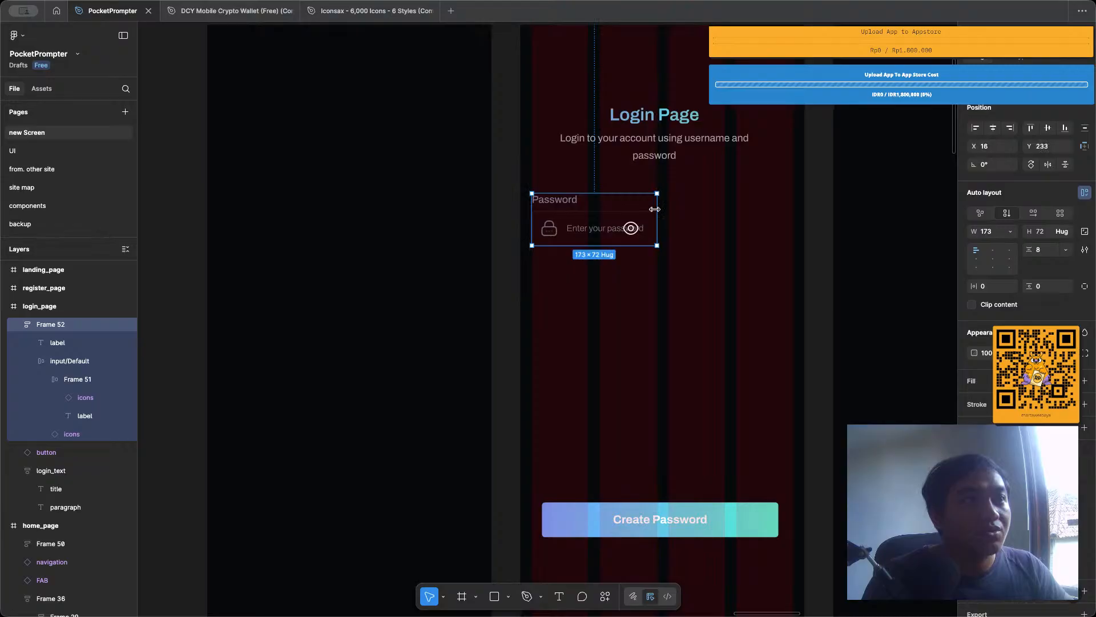
drag(655, 210, 792, 234)
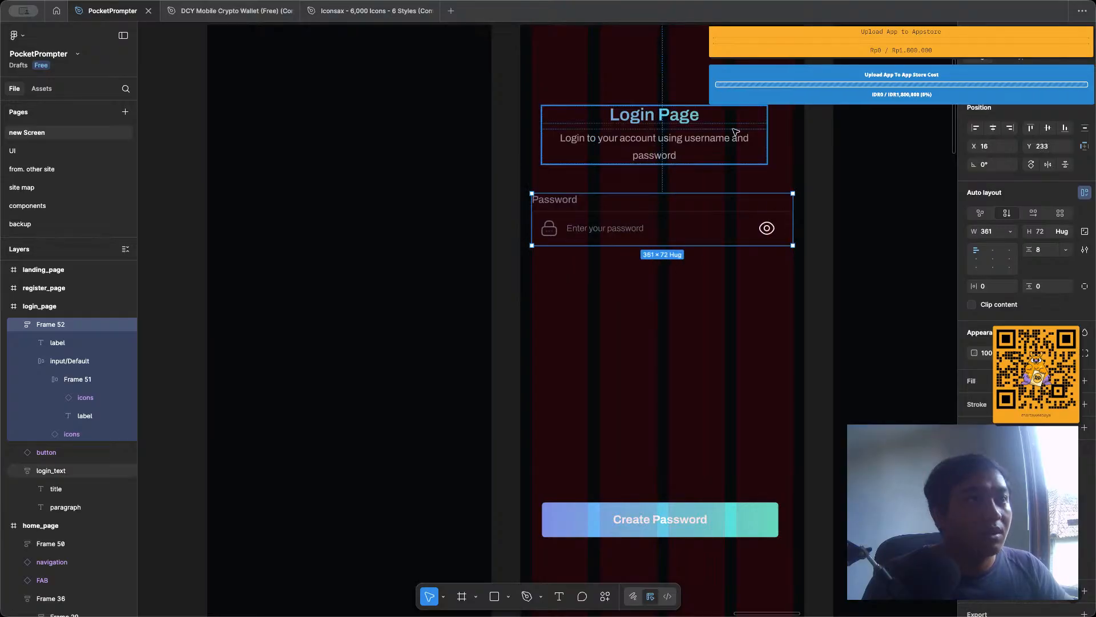
Toggle the visibility of the layout guides, leaving them hidden.
click(834, 149)
scroll(750, 166, down, 3)
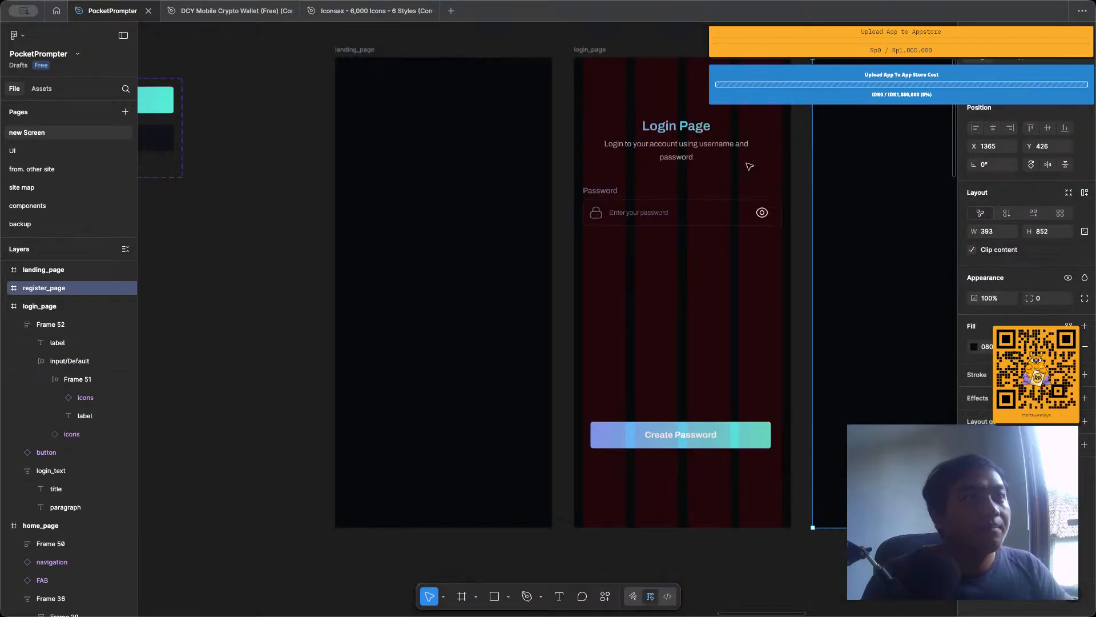
scroll(750, 166, right, 3)
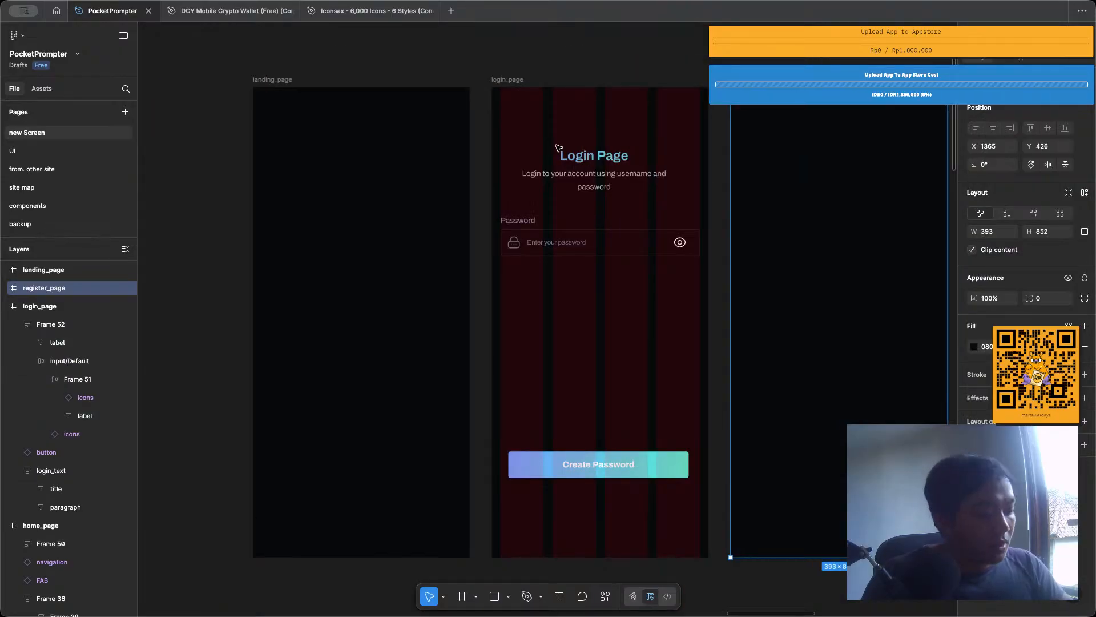
key(ctrl+shift+4)
key(ctrl+shift+4)
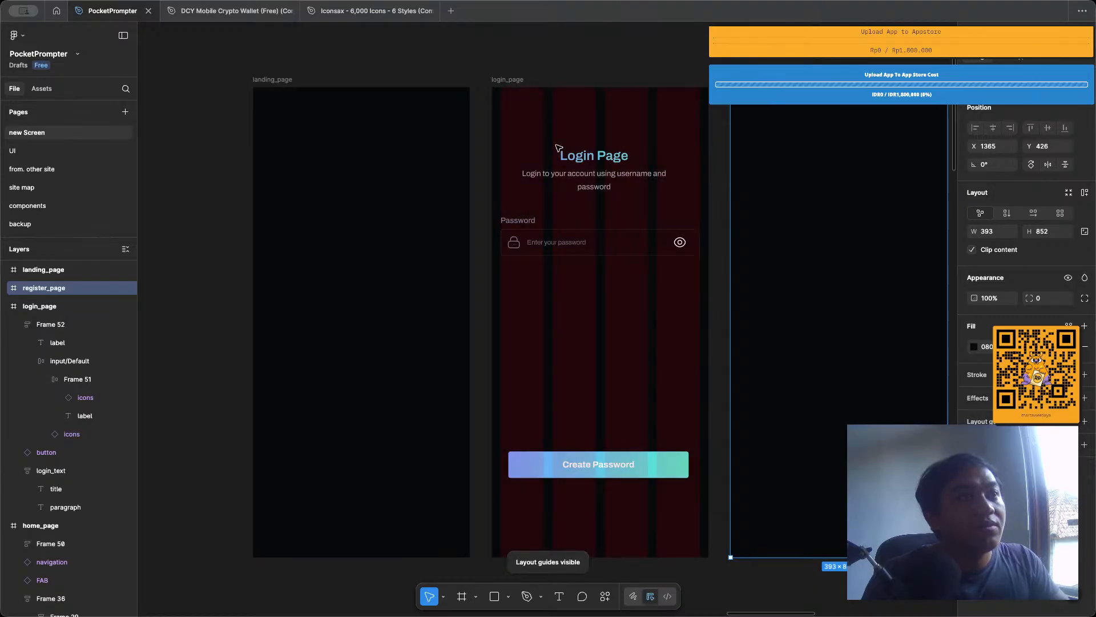
key(ctrl+shift+4)
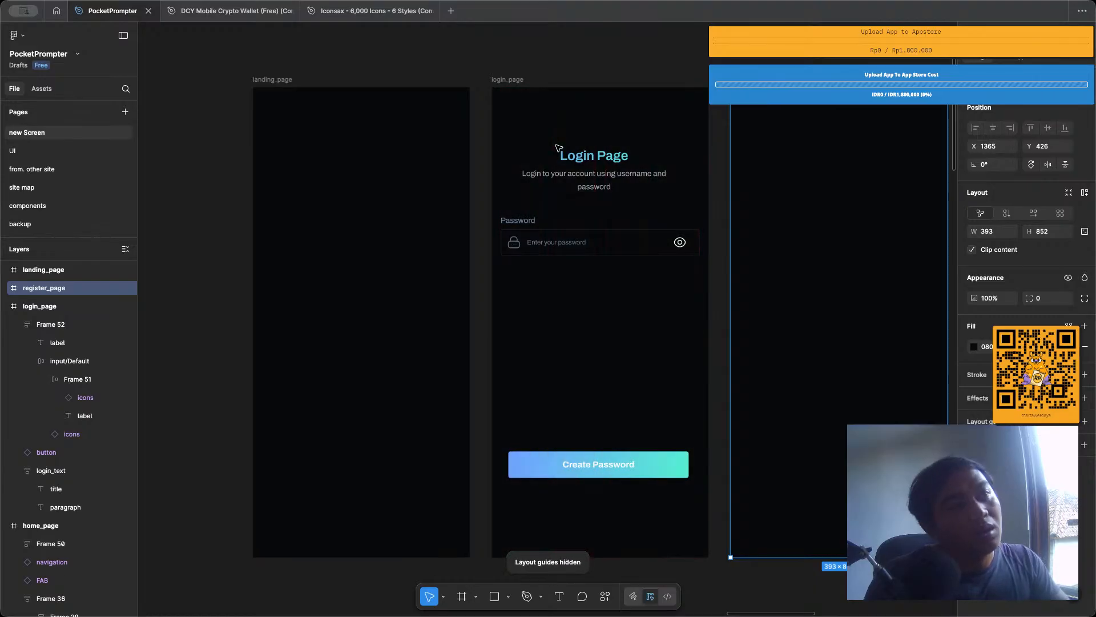
key(ctrl+shift+4)
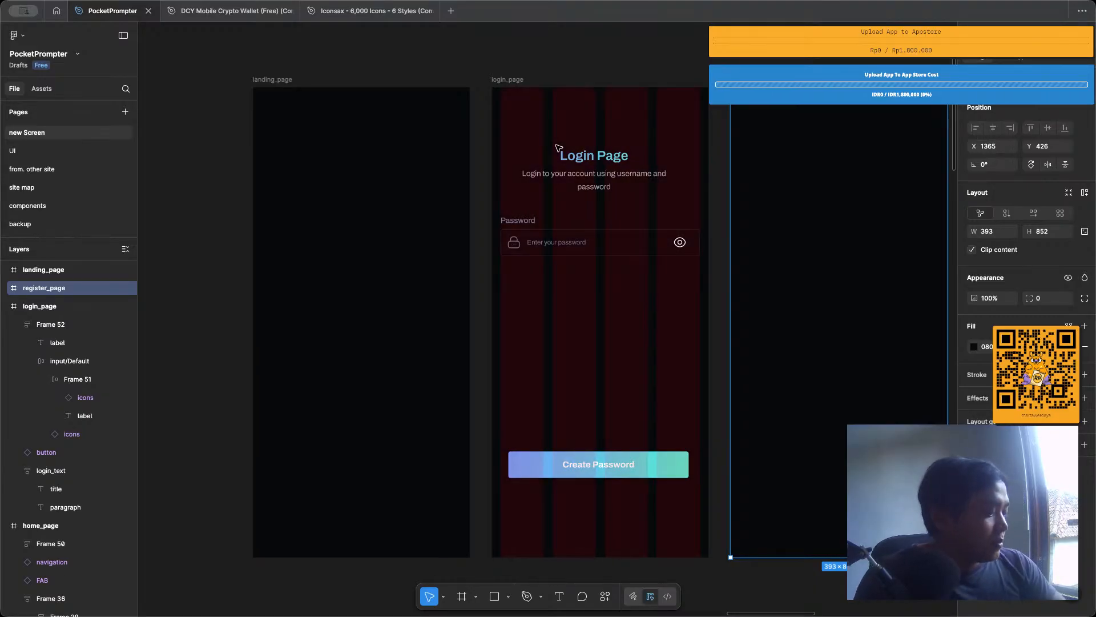
key(ctrl+shift+4)
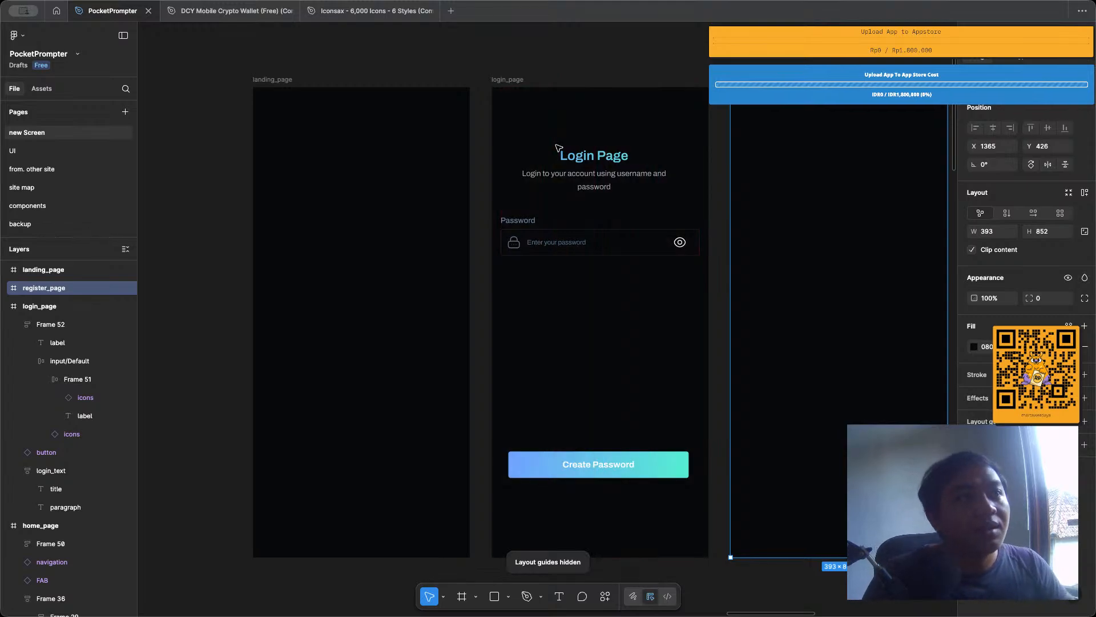
Duplicate the labelled password input on login_page and place the copy directly below the original at Y 341.
scroll(563, 166, up, 3)
click(551, 264)
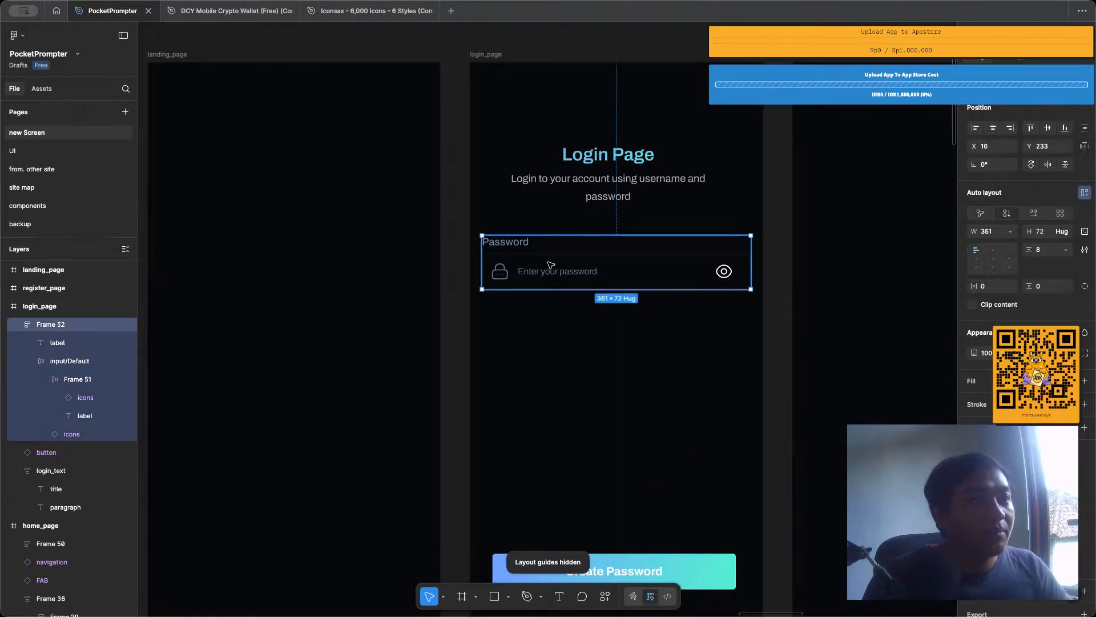
drag(595, 249, 604, 321)
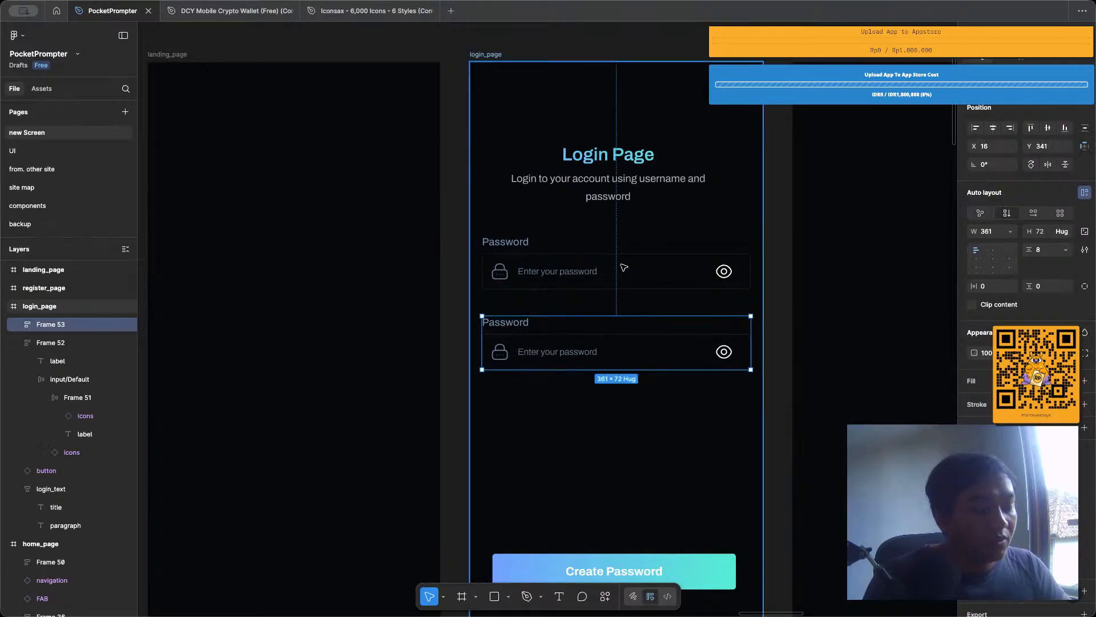
Undo the password input duplication and turn the original field into a component with the Pop a Component plugin.
key(ctrl+z)
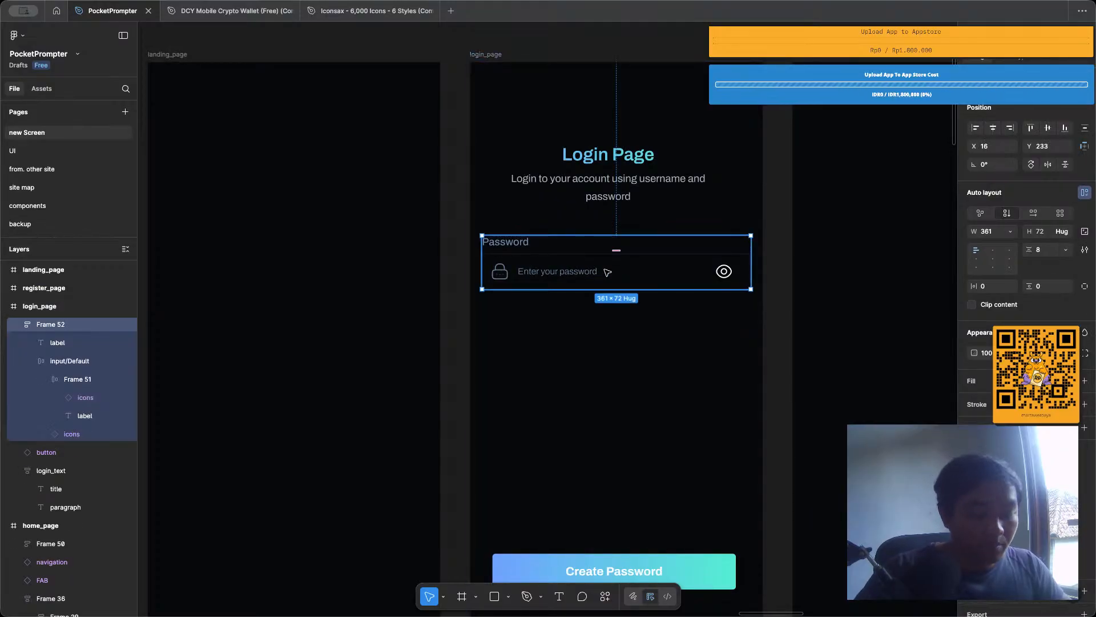
key(super+k)
text(pop)
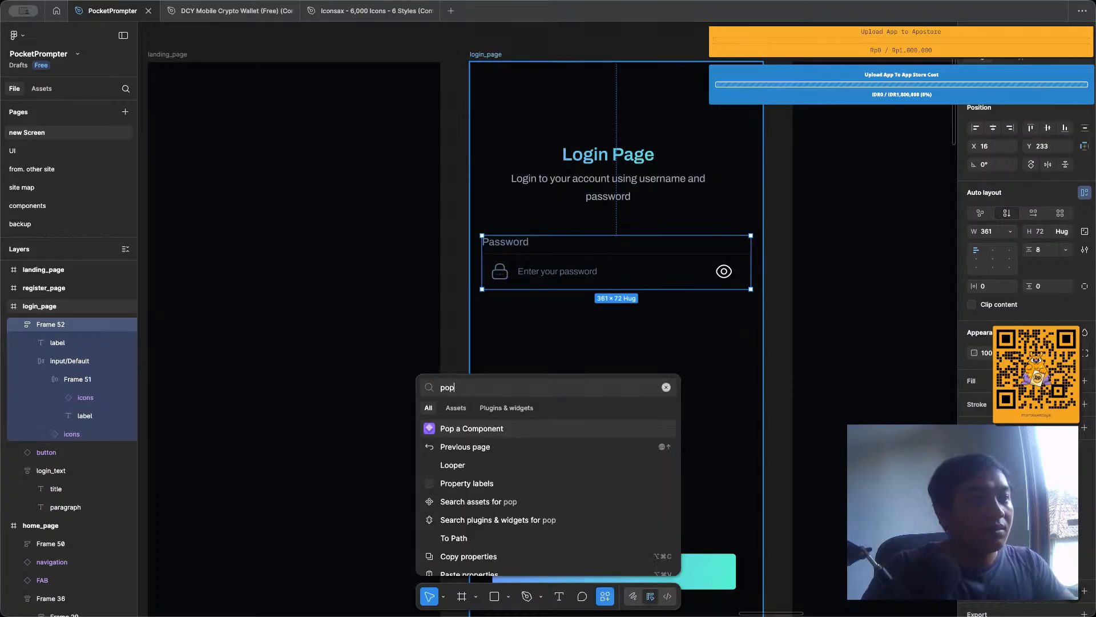
key(Return)
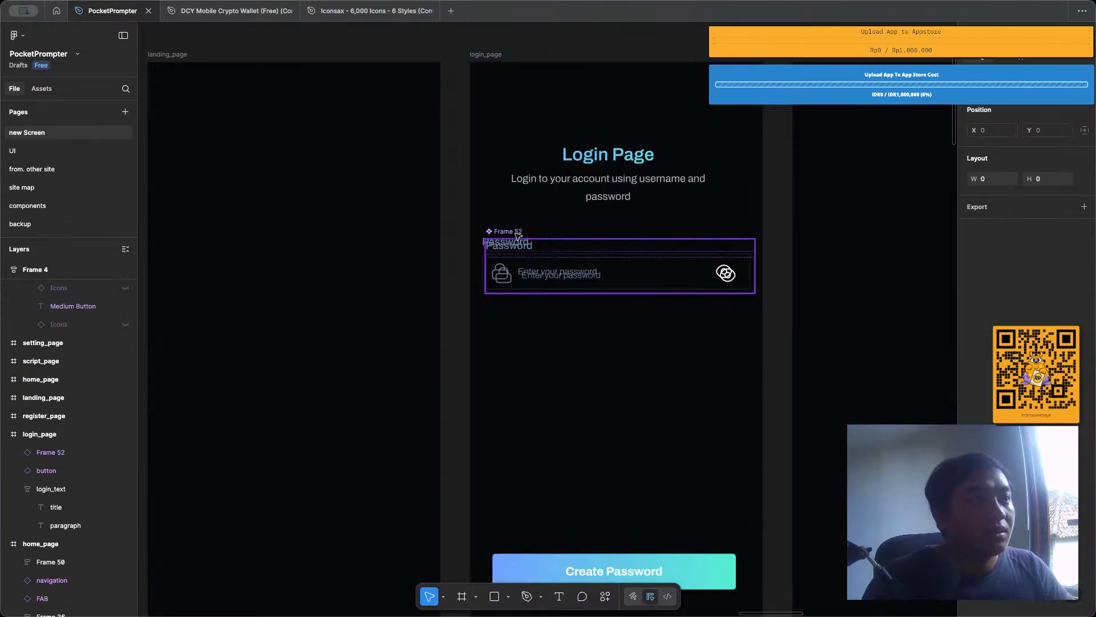
Rename the new main component input and move it onto the empty canvas above login_page at X 924, Y 187.
drag(517, 235, 530, 350)
double_click(530, 350)
text(input)
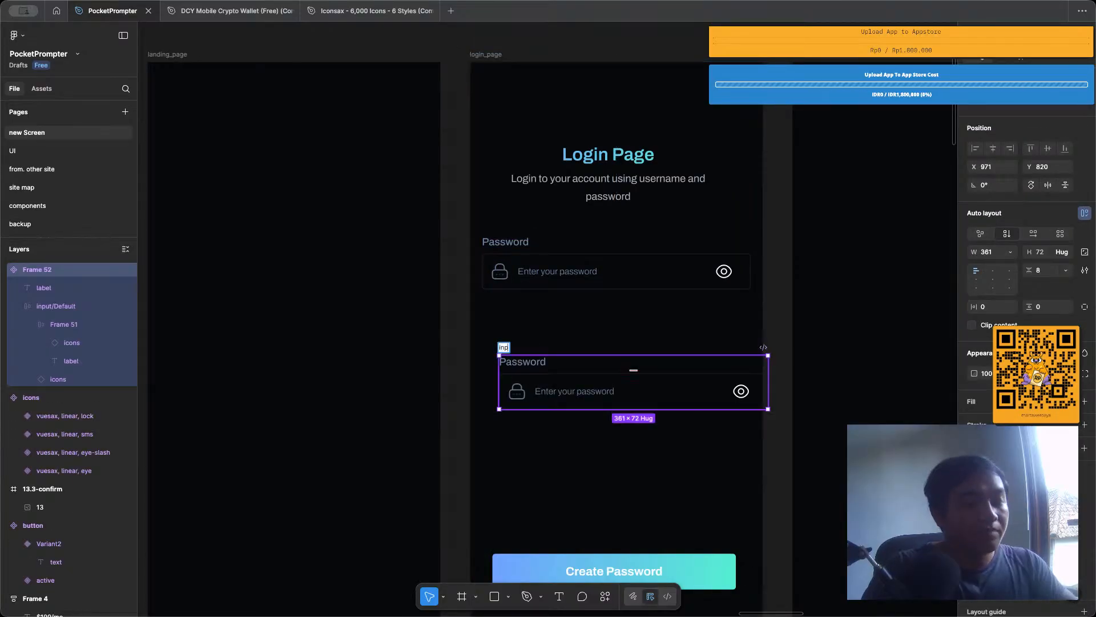
key(Return)
scroll(529, 350, down, 3)
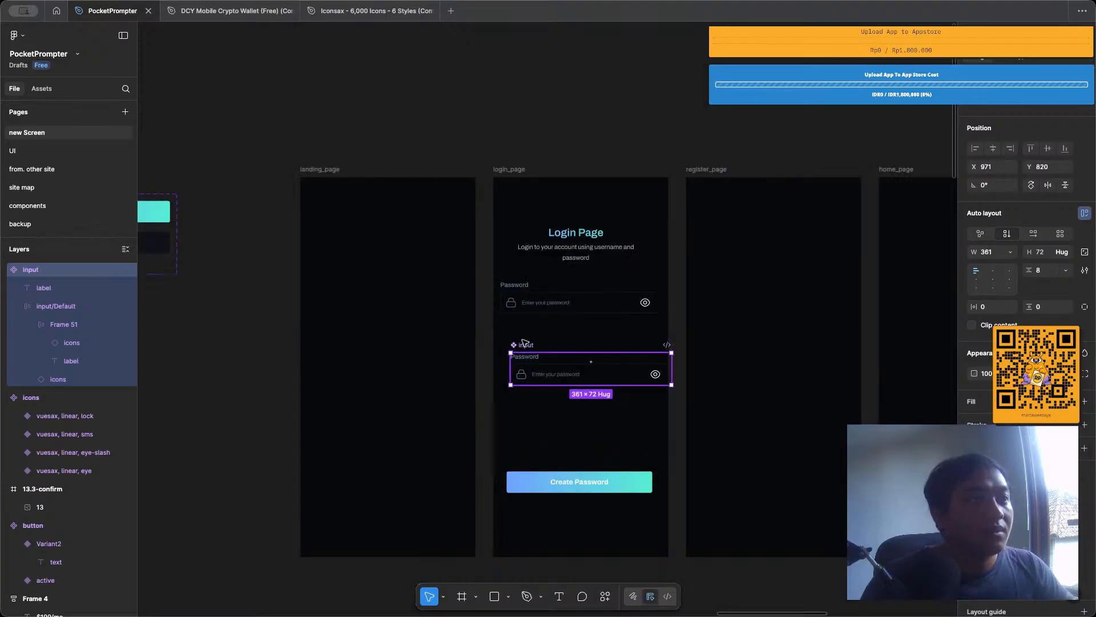
drag(524, 340, 504, 57)
Create a visibility property named sufixIcon, with value True, for the eye icon in the input main component.
scroll(581, 88, up, 4)
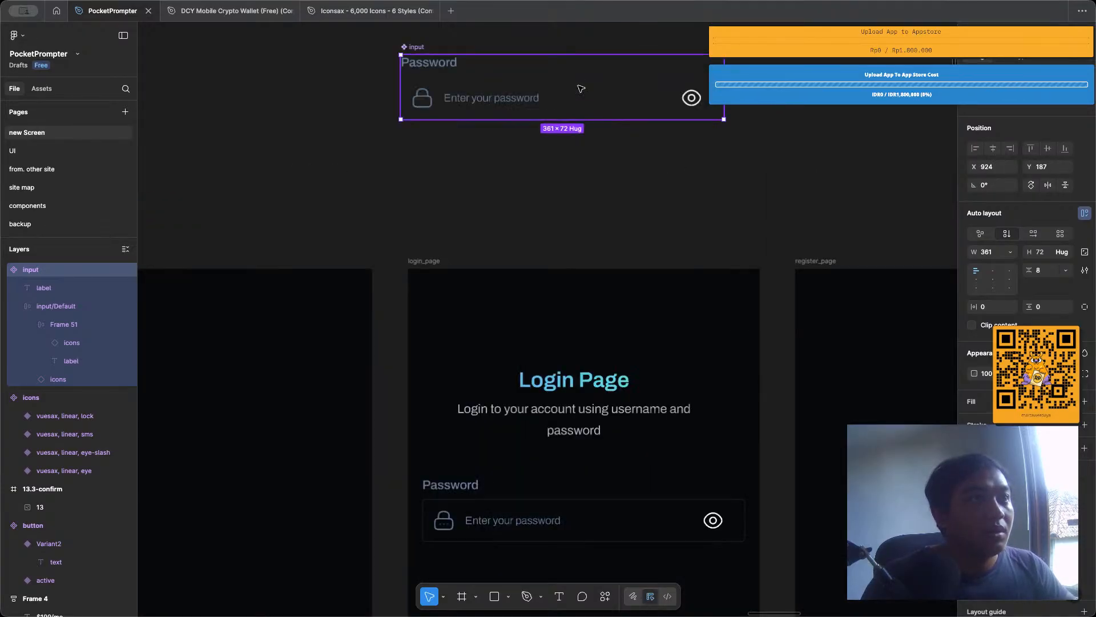
double_click(693, 99)
double_click(693, 99)
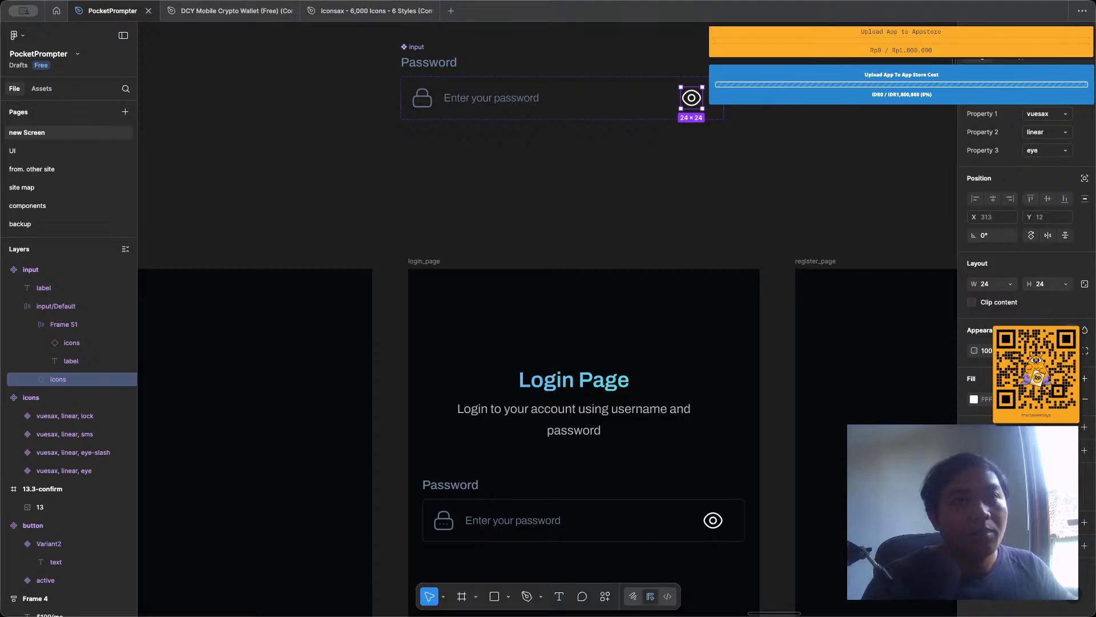
click(1069, 330)
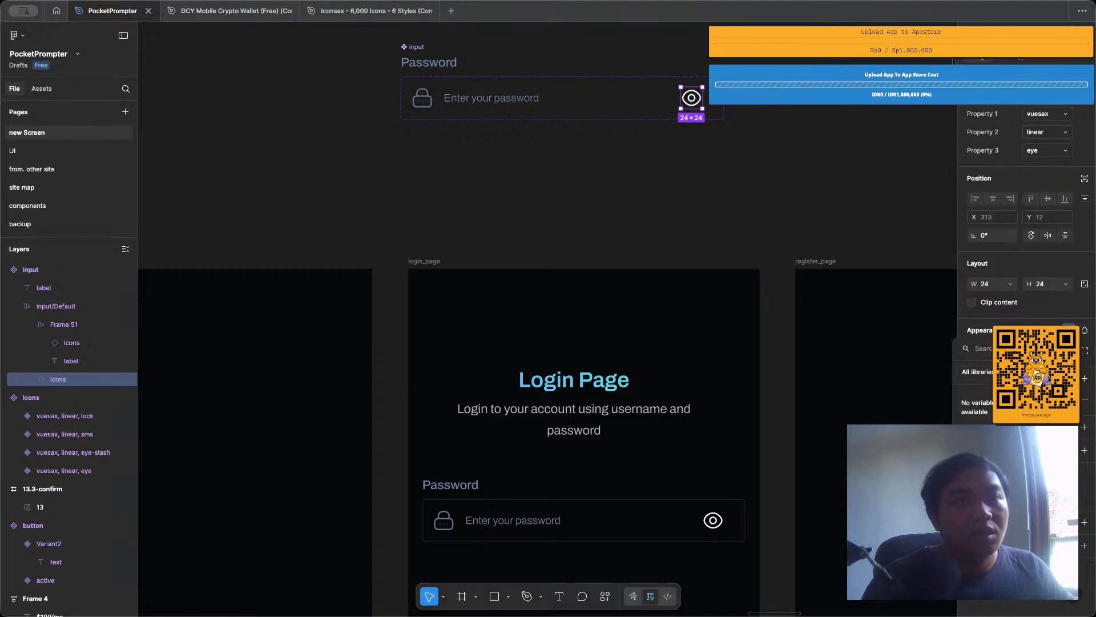
click(1065, 349)
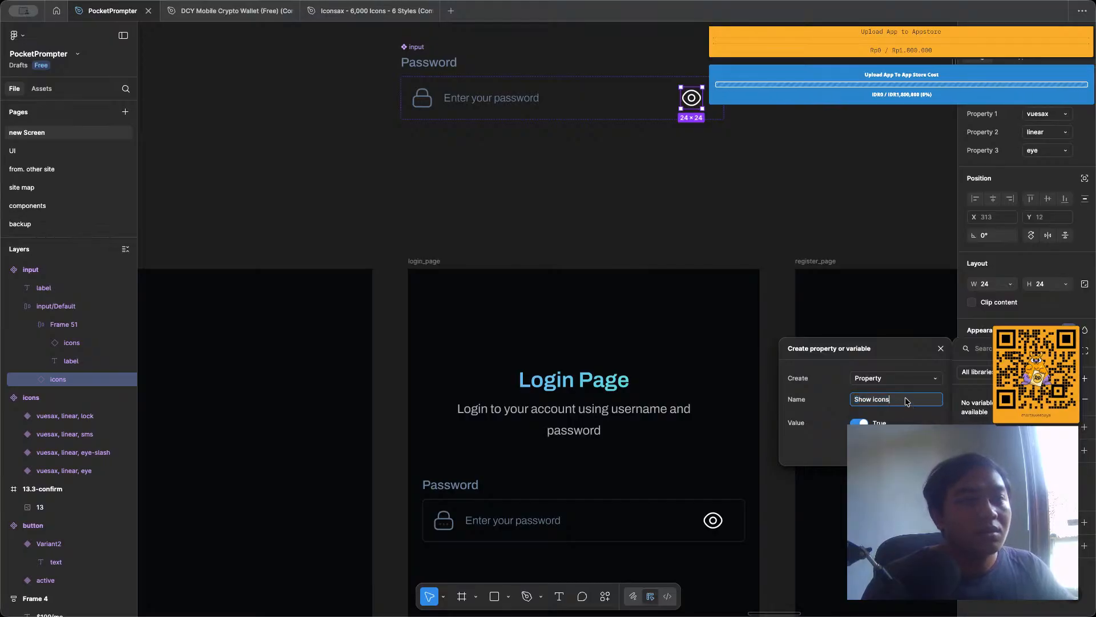
text(su)
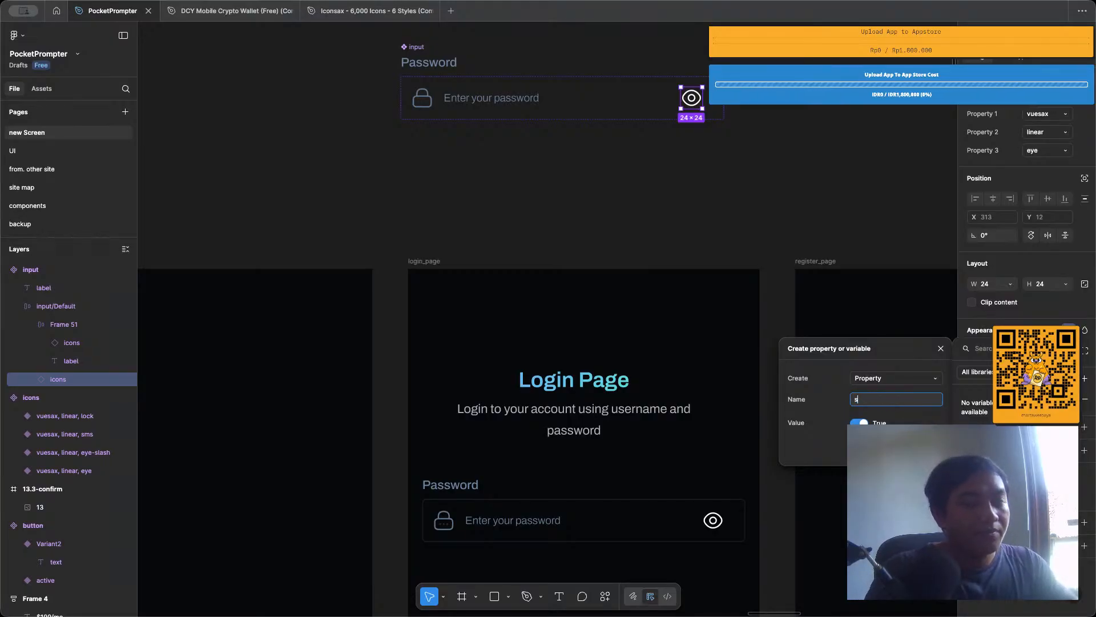
text(fix)
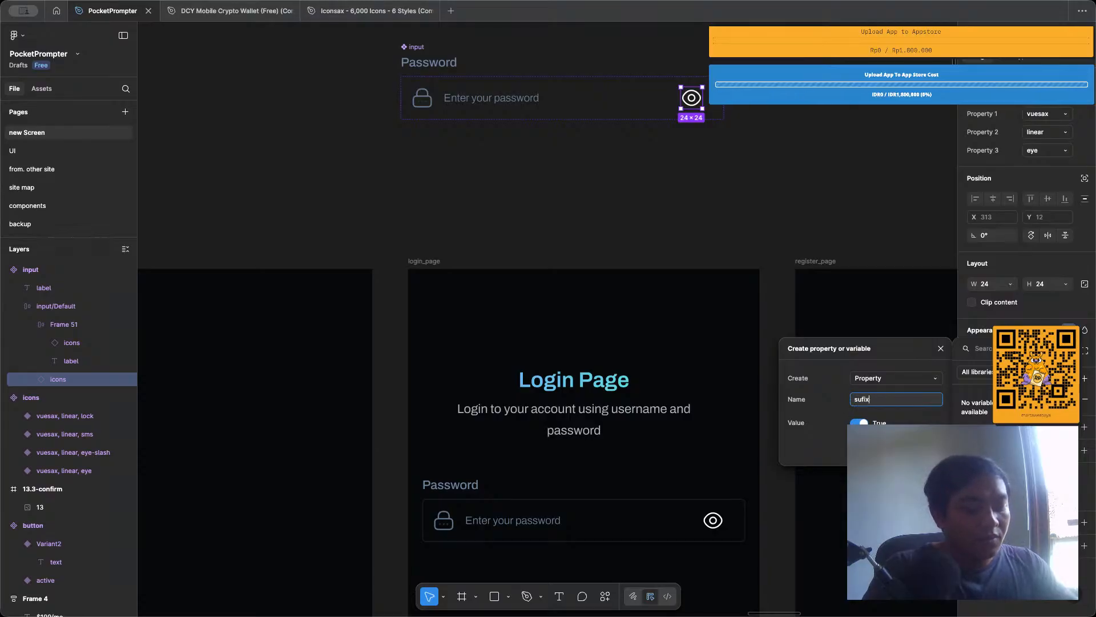
text(Icon)
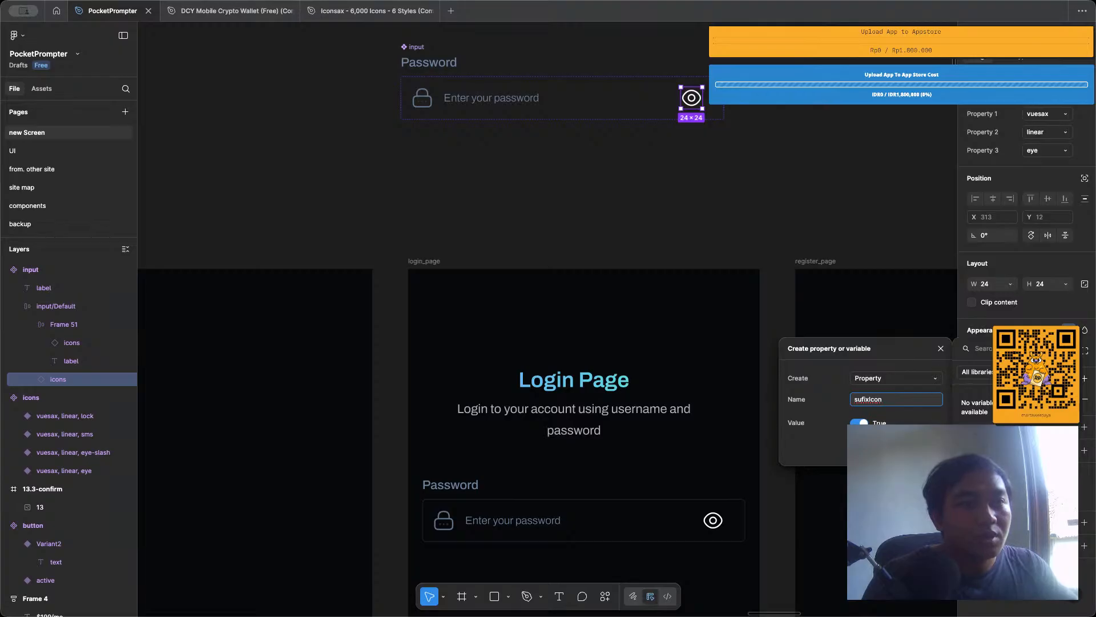
key(Return)
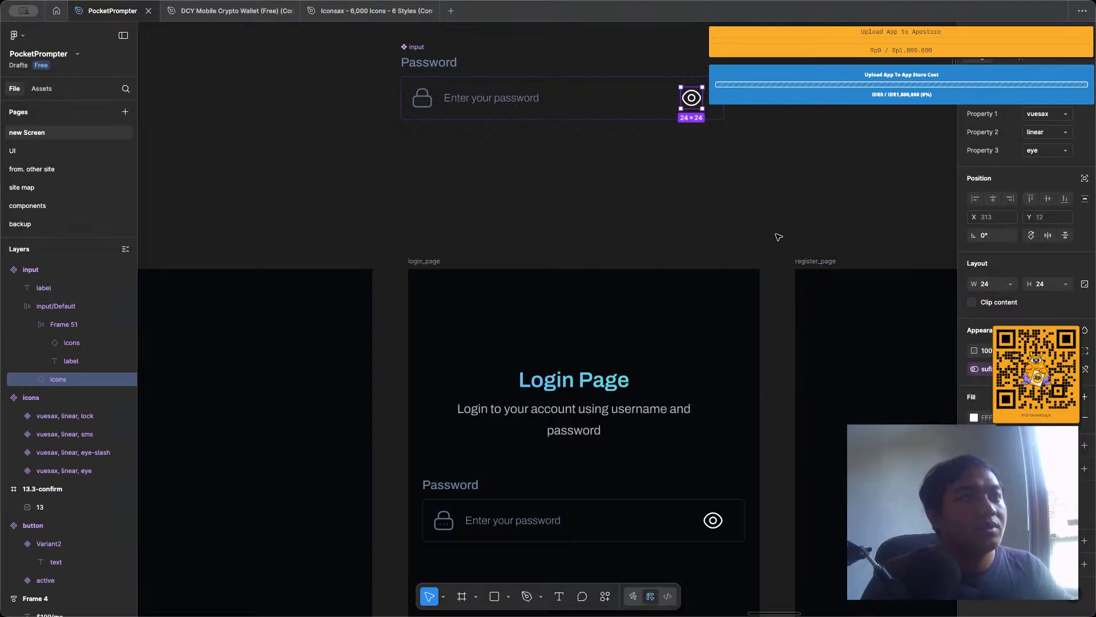
Duplicate the input instance on login_page and place the copy directly below the original at Y 331.
click(562, 69)
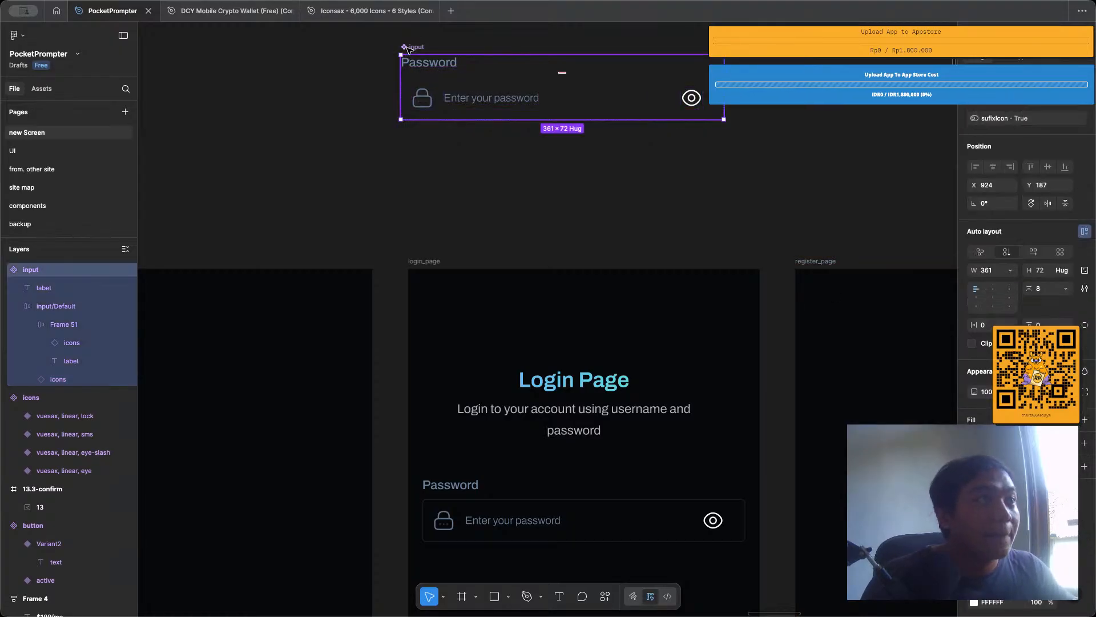
scroll(528, 177, down, 5)
click(565, 251)
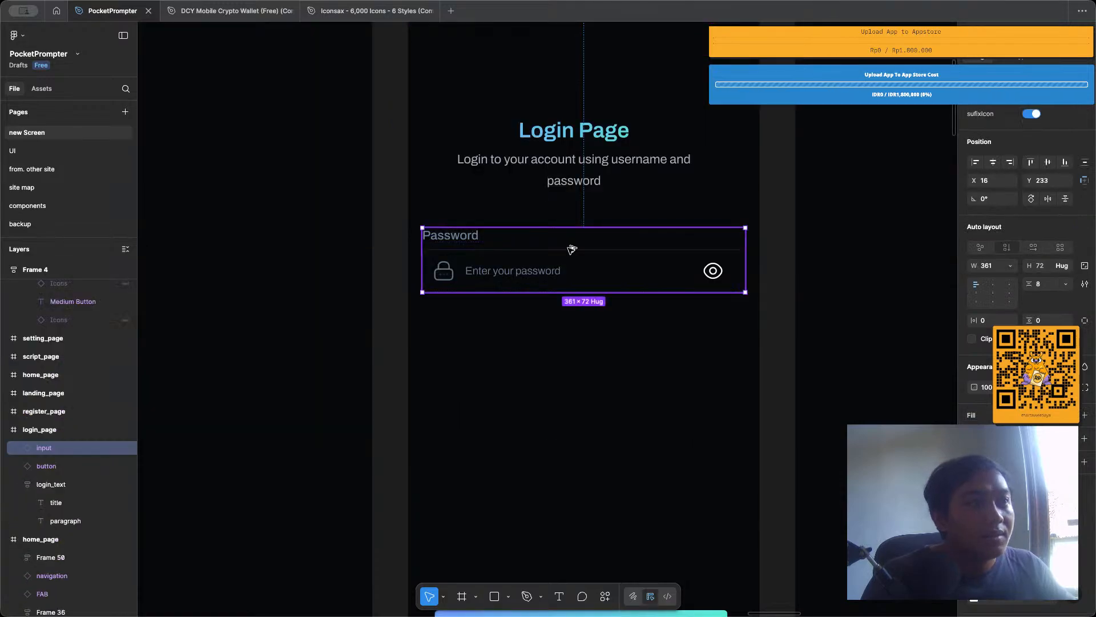
drag(572, 248, 568, 336)
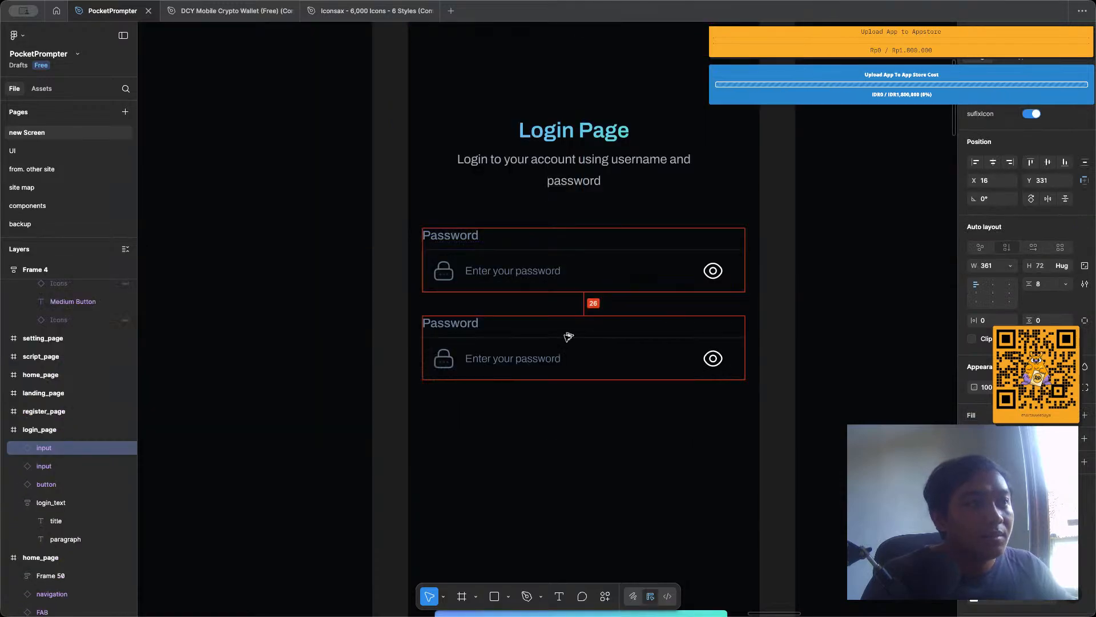
double_click(455, 357)
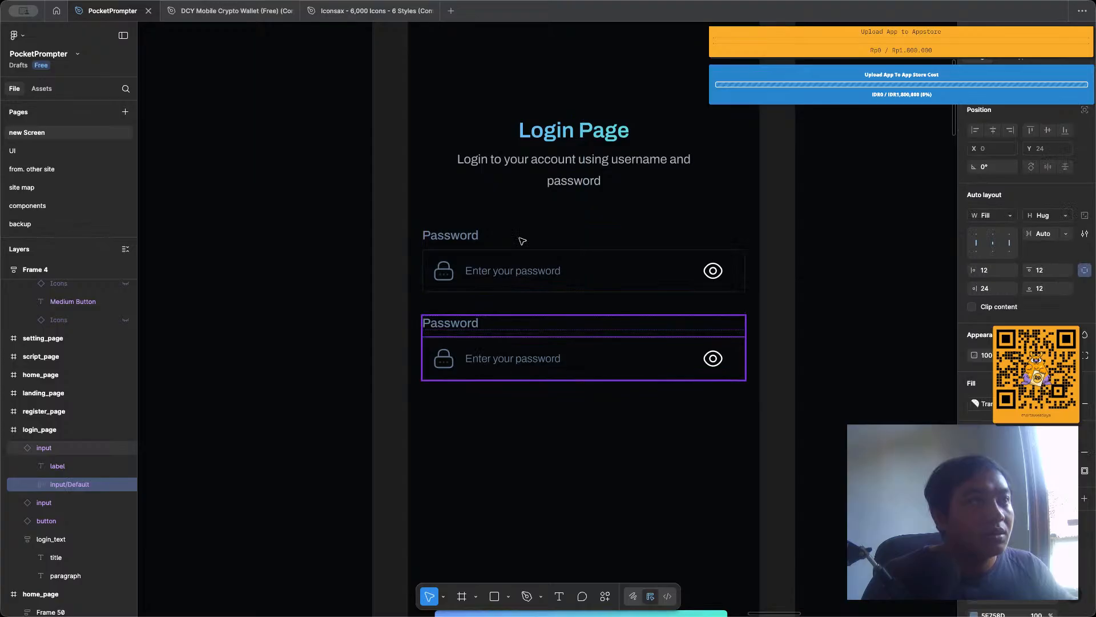
Create a text property named Label for the Password label above the field in the input main component.
scroll(523, 241, up, 6)
click(414, 158)
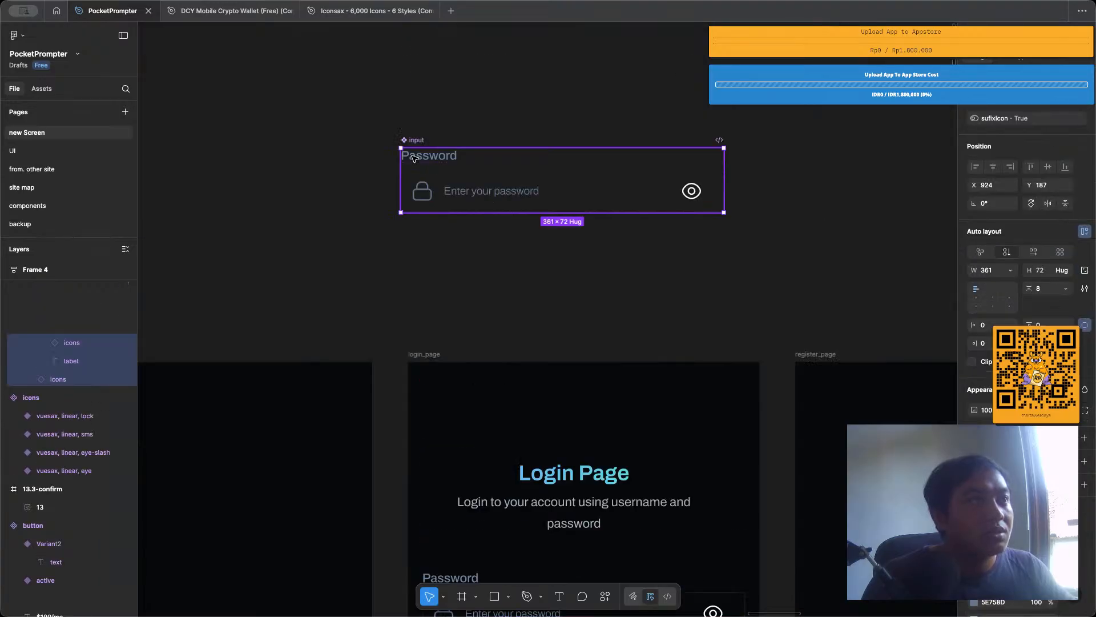
double_click(413, 158)
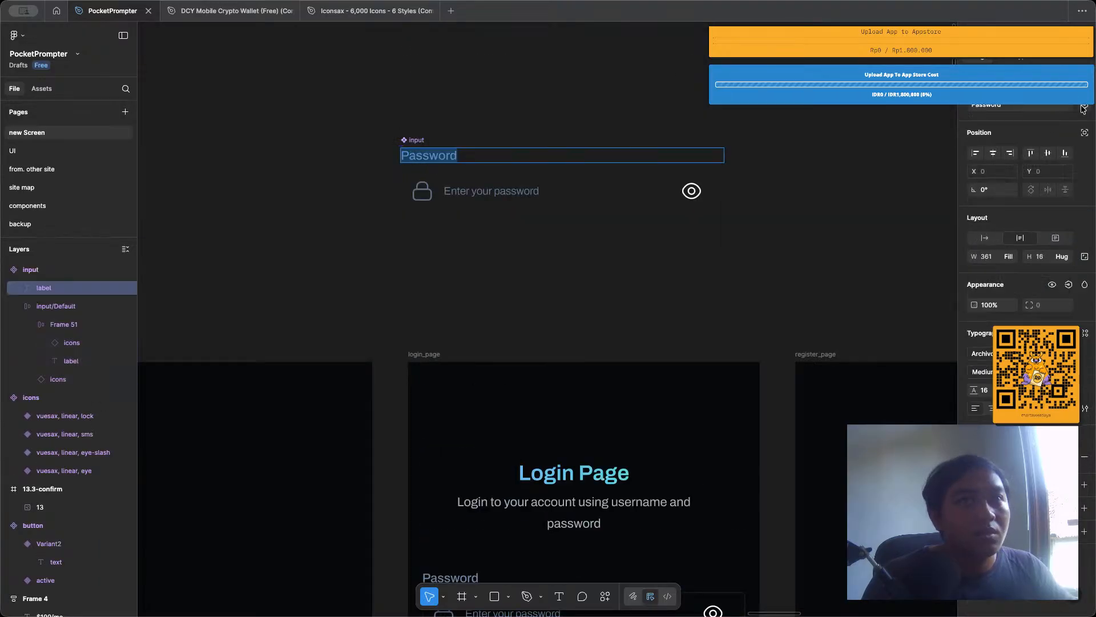
click(1083, 106)
click(1077, 147)
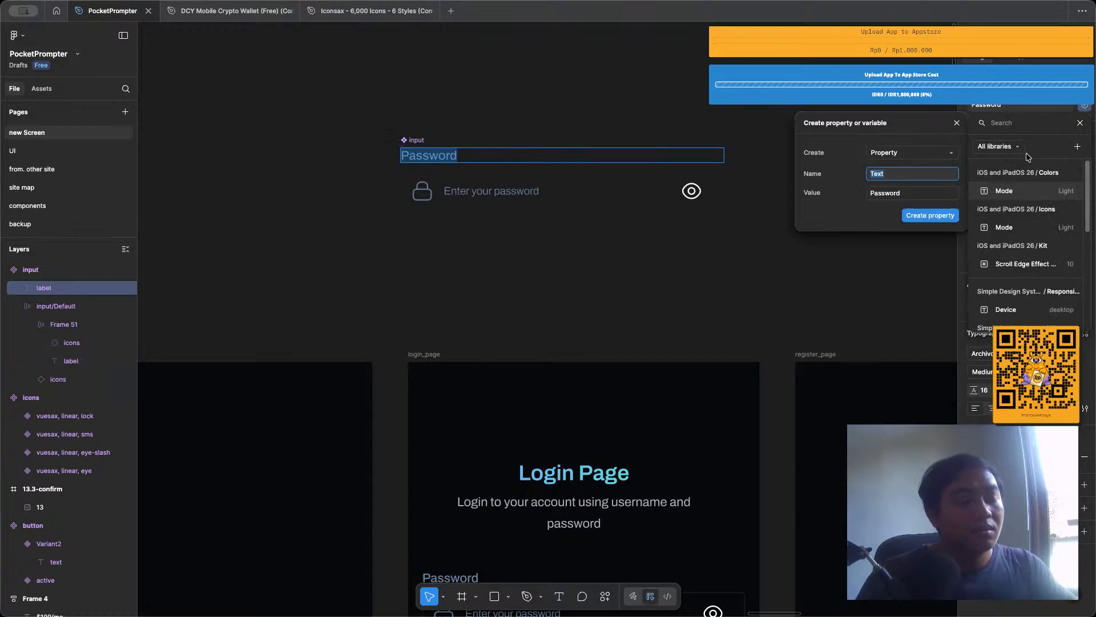
text(Label)
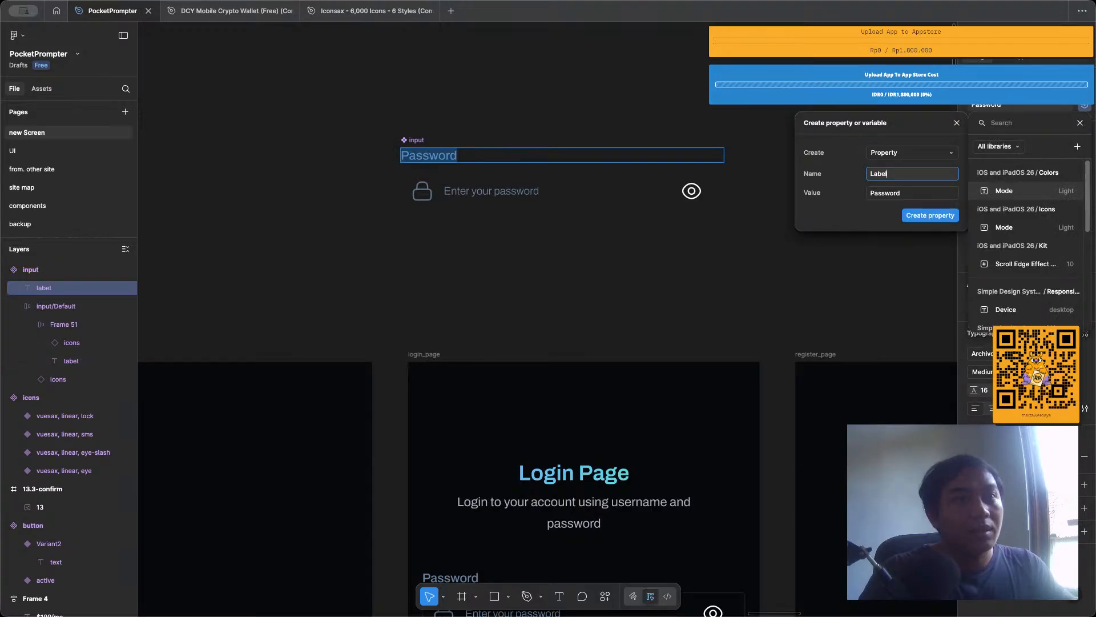
click(929, 216)
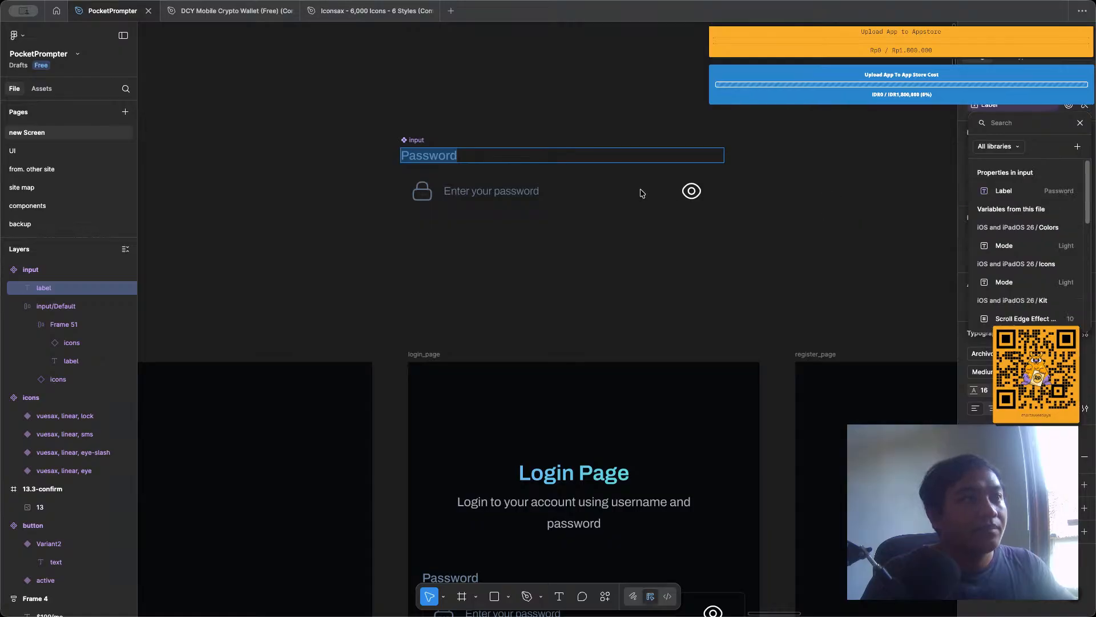
Create a text property named Hint for the "Enter your password" placeholder in the input main component.
double_click(534, 192)
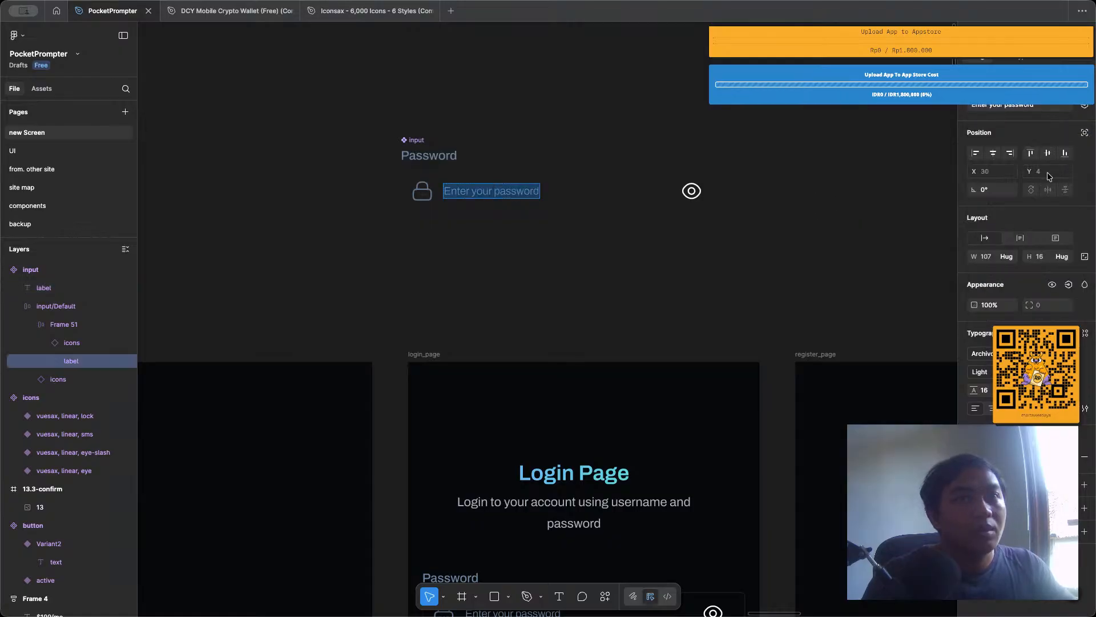
click(1084, 106)
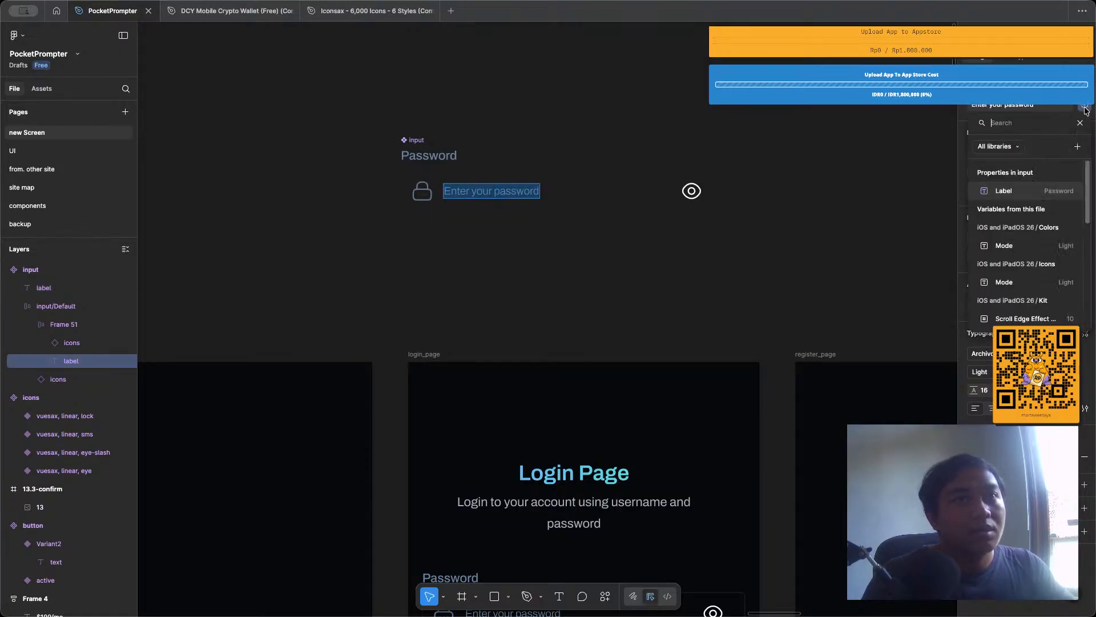
click(1078, 147)
text(Hint)
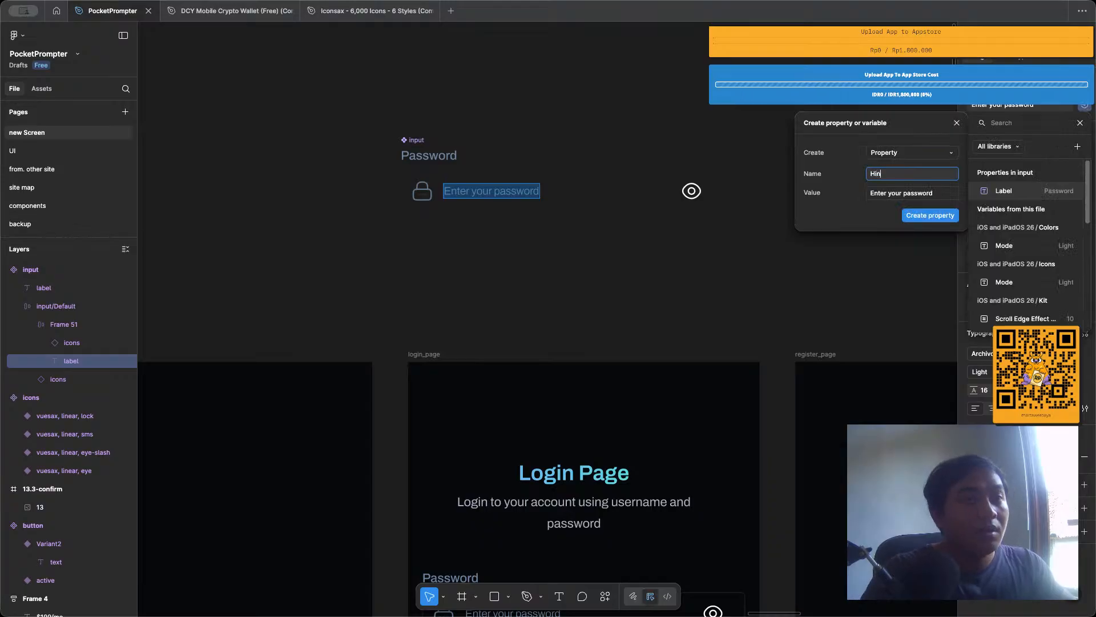
click(931, 216)
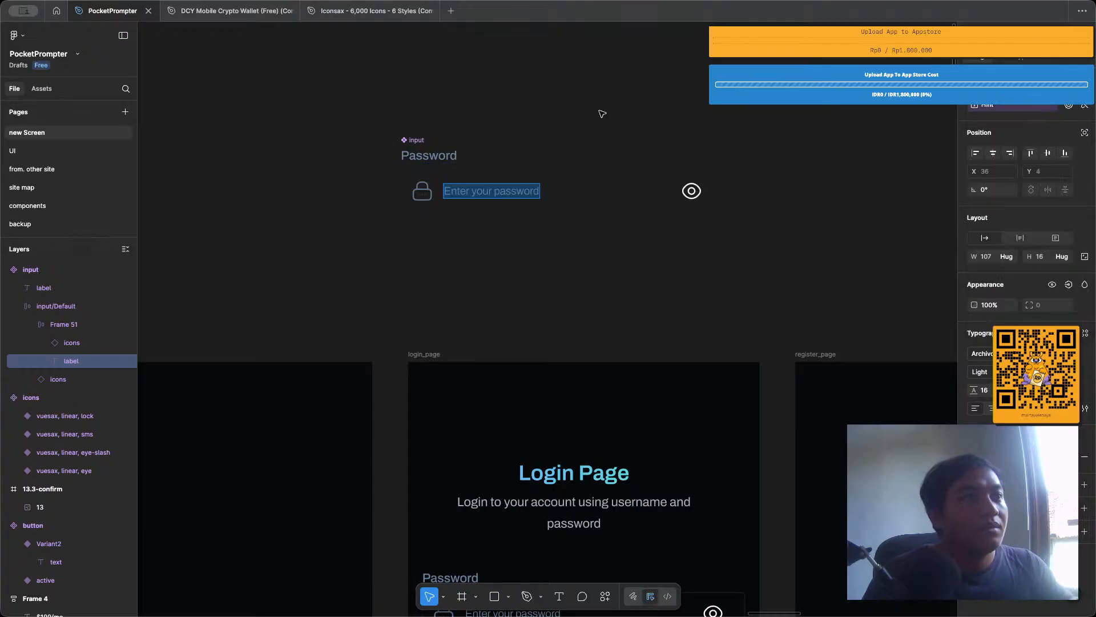
Turn off the sufixIcon property on the lower input instance on login_page.
scroll(599, 111, down, 3)
scroll(599, 114, down, 5)
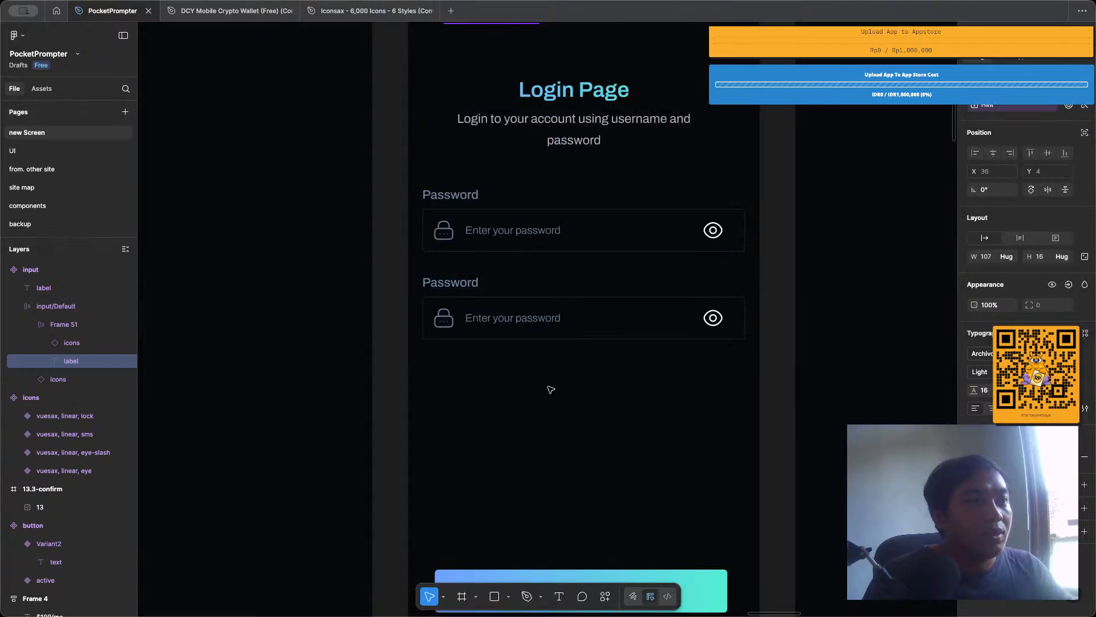
click(544, 323)
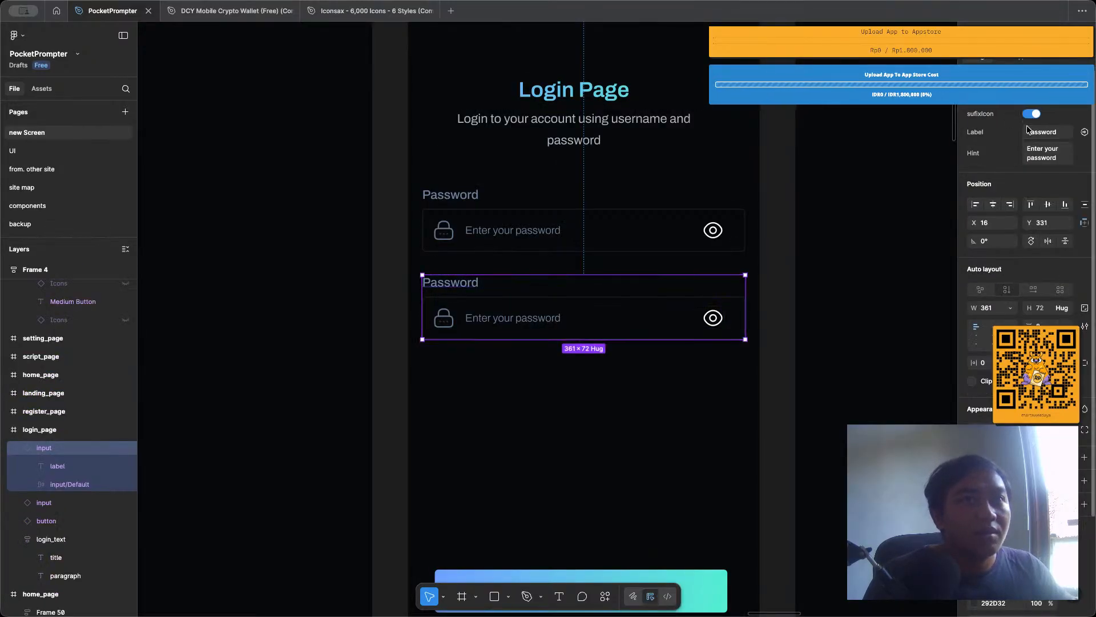
click(1031, 115)
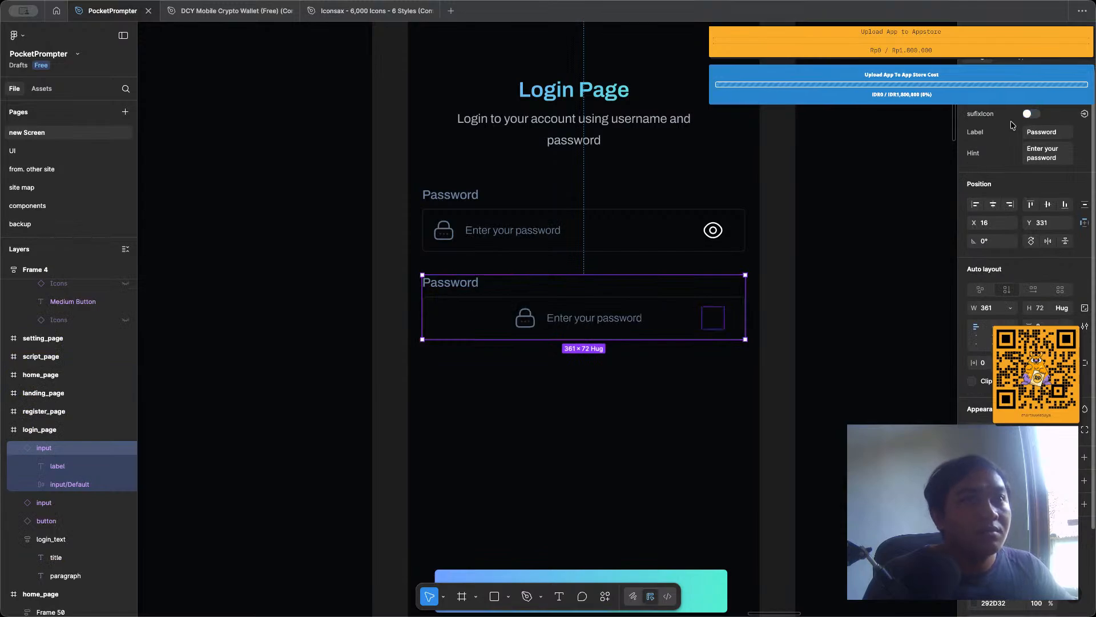
Left-align the lock icon and hint text inside the lower input's input/Default frame.
click(977, 341)
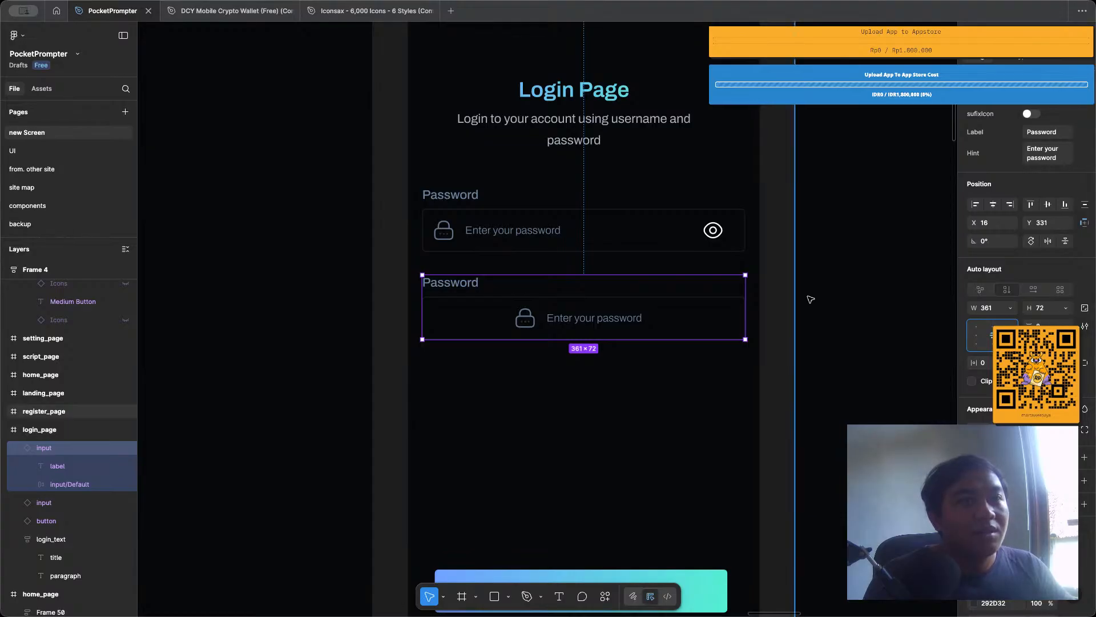
click(530, 321)
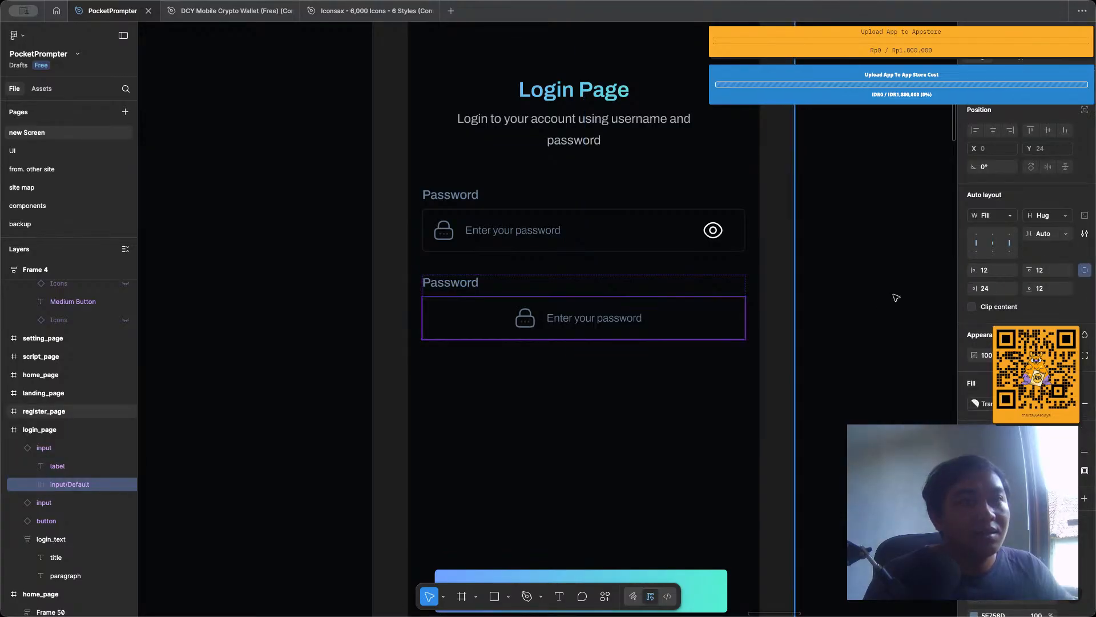
click(608, 313)
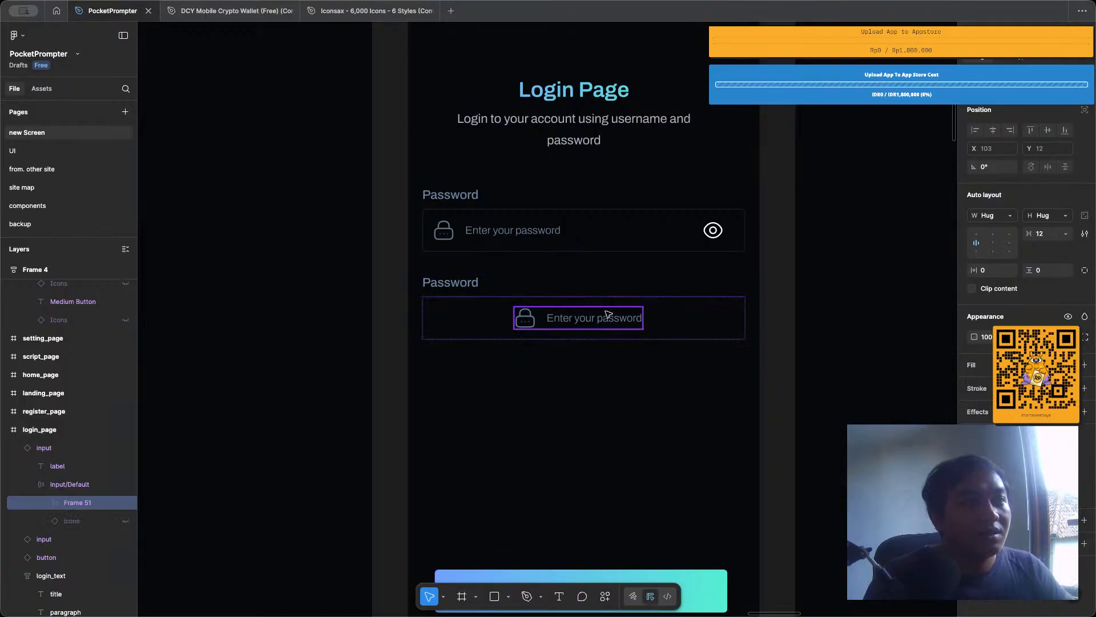
click(719, 347)
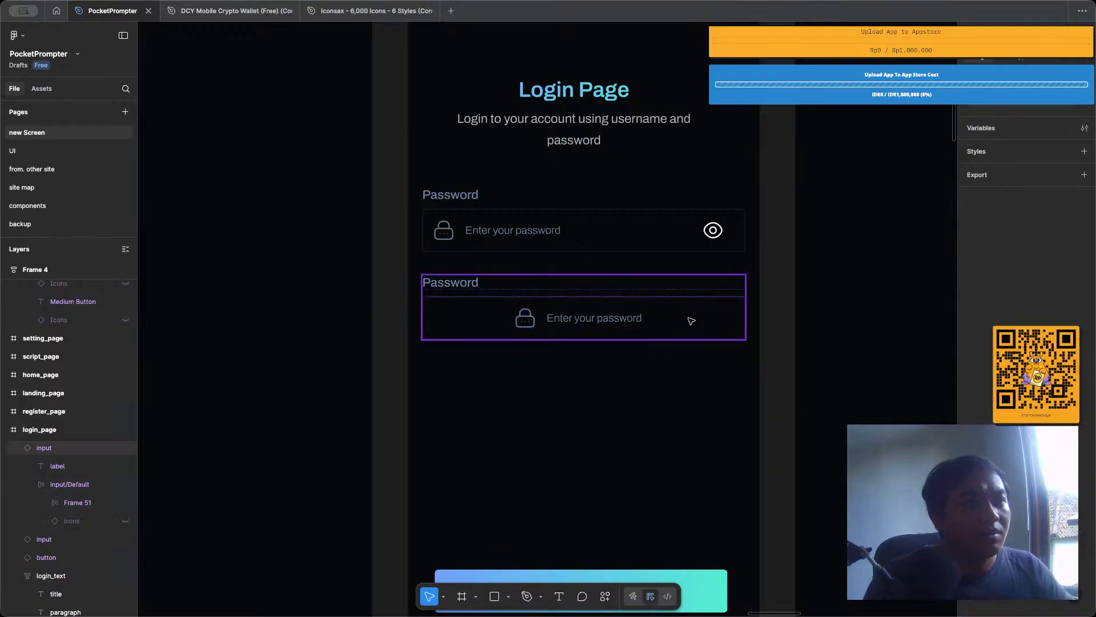
double_click(691, 321)
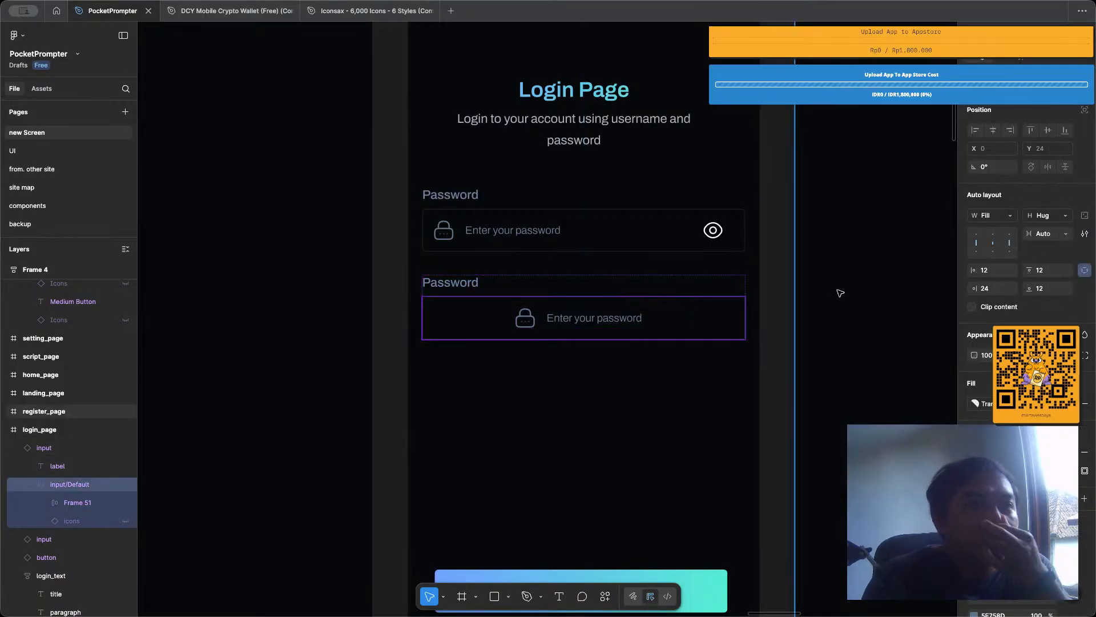
click(976, 246)
click(581, 399)
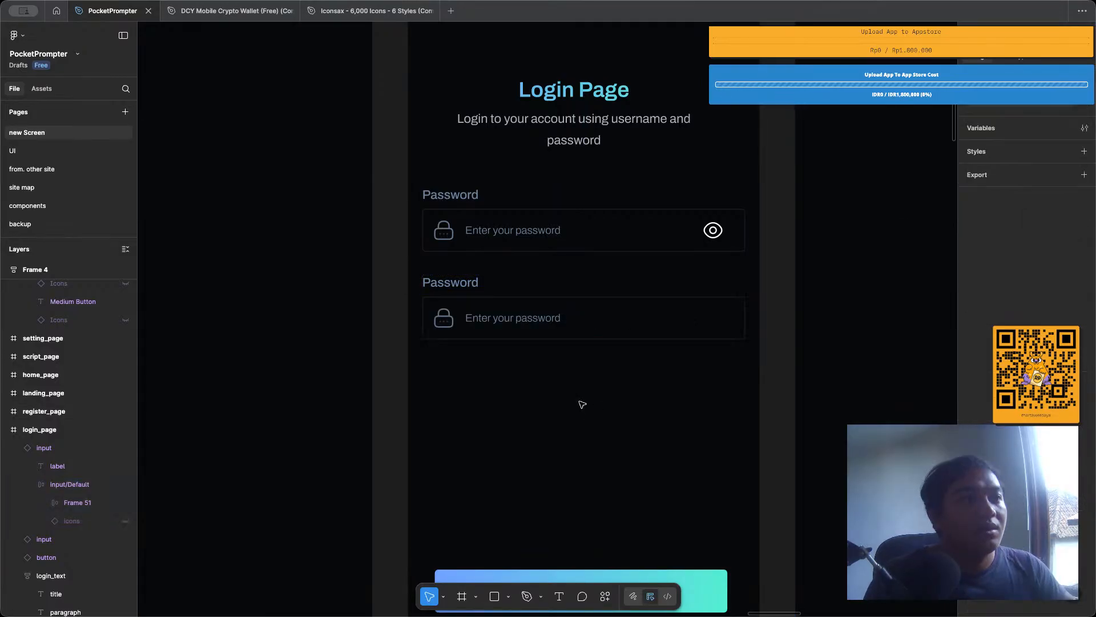
Examine the auto layout settings of Frame 51 and input/Default in the input main component.
scroll(571, 405, up, 4)
scroll(569, 416, down, 3)
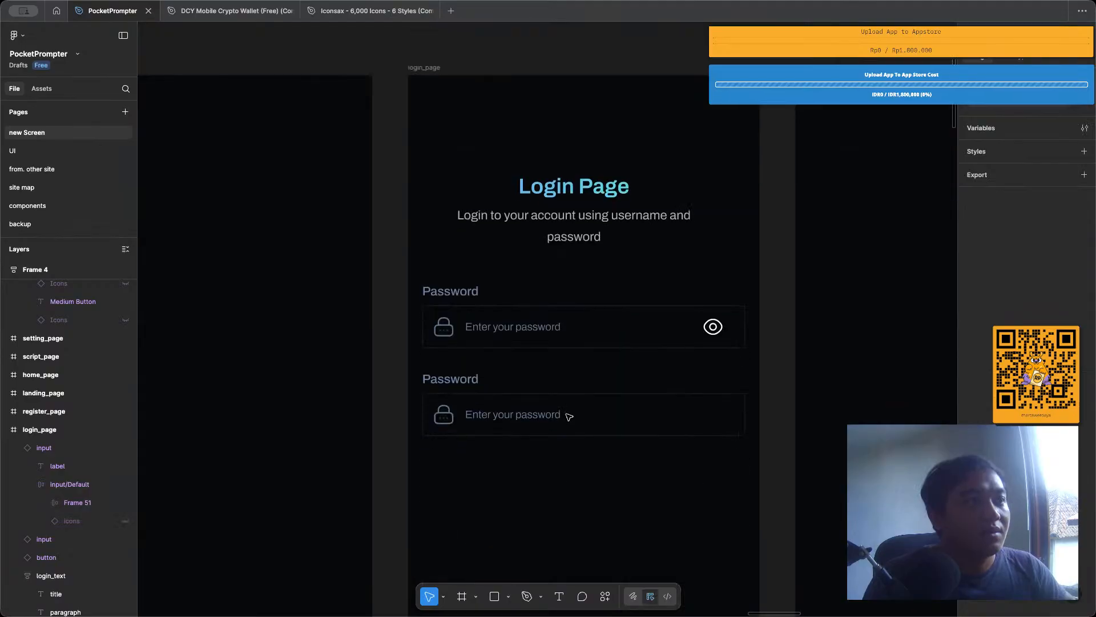
scroll(551, 411, up, 8)
click(505, 337)
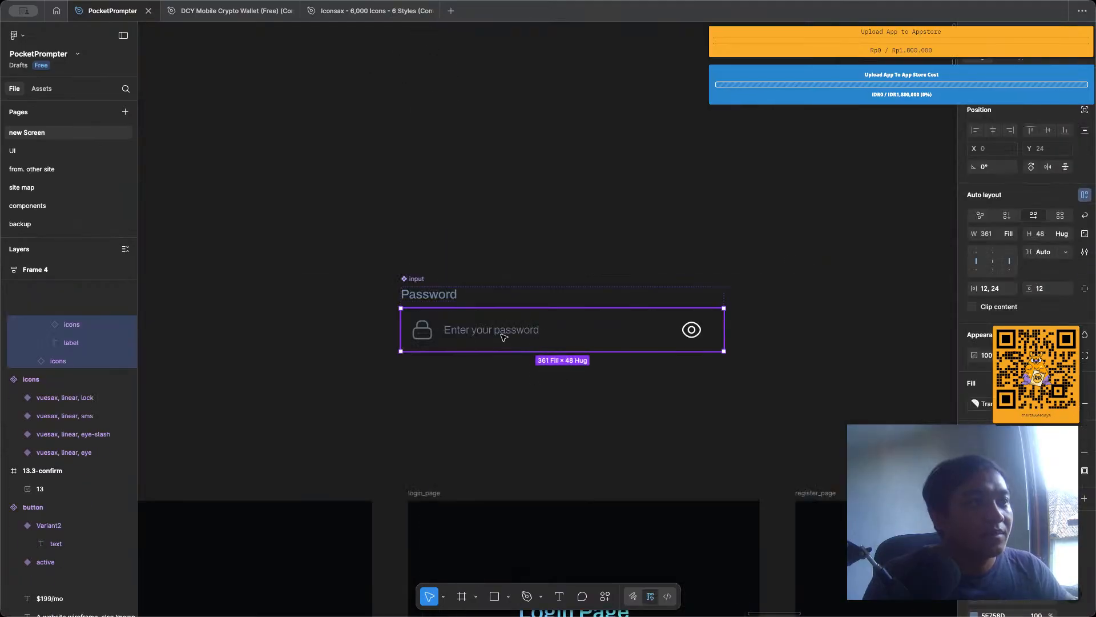
click(504, 337)
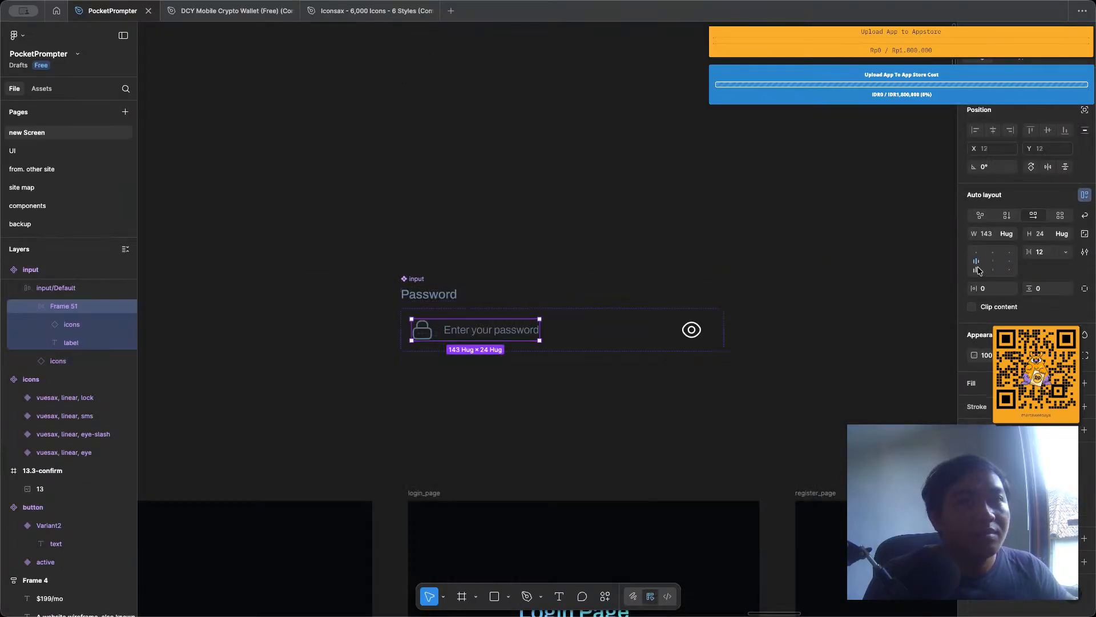
click(591, 326)
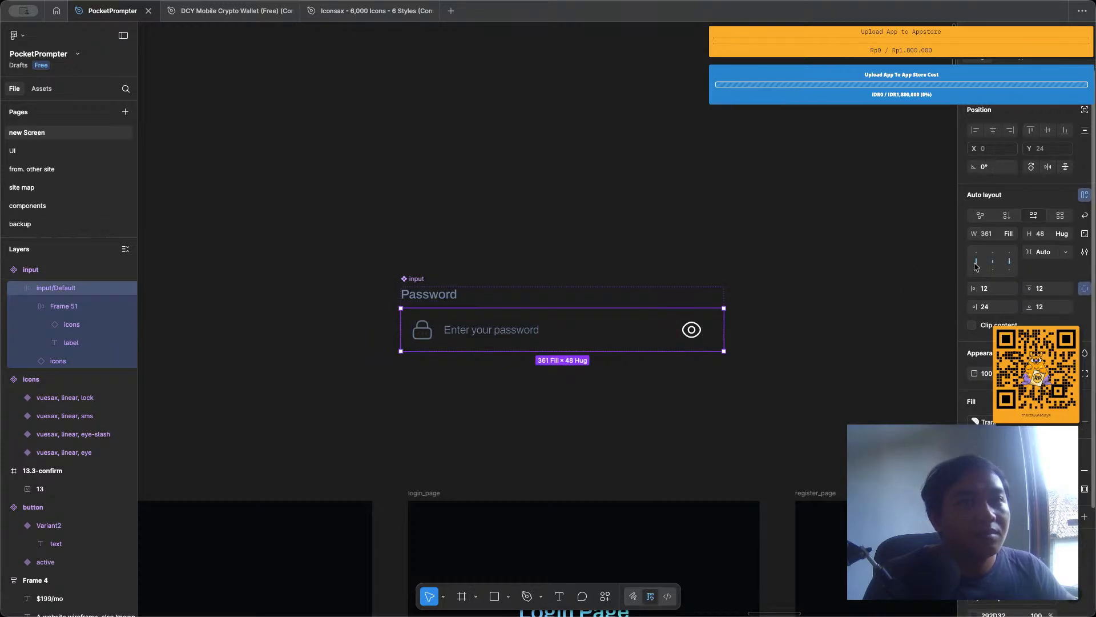
click(557, 199)
Set the Label property of the lower input instance on login_page to Email.
scroll(557, 229, down, 10)
click(536, 376)
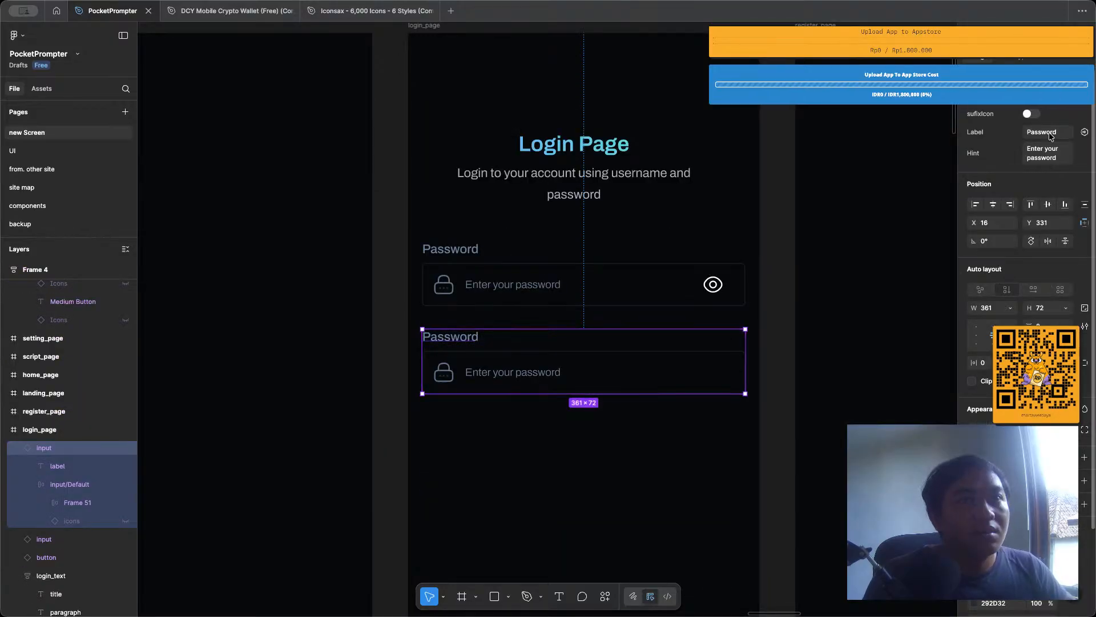
click(1049, 133)
text(Email)
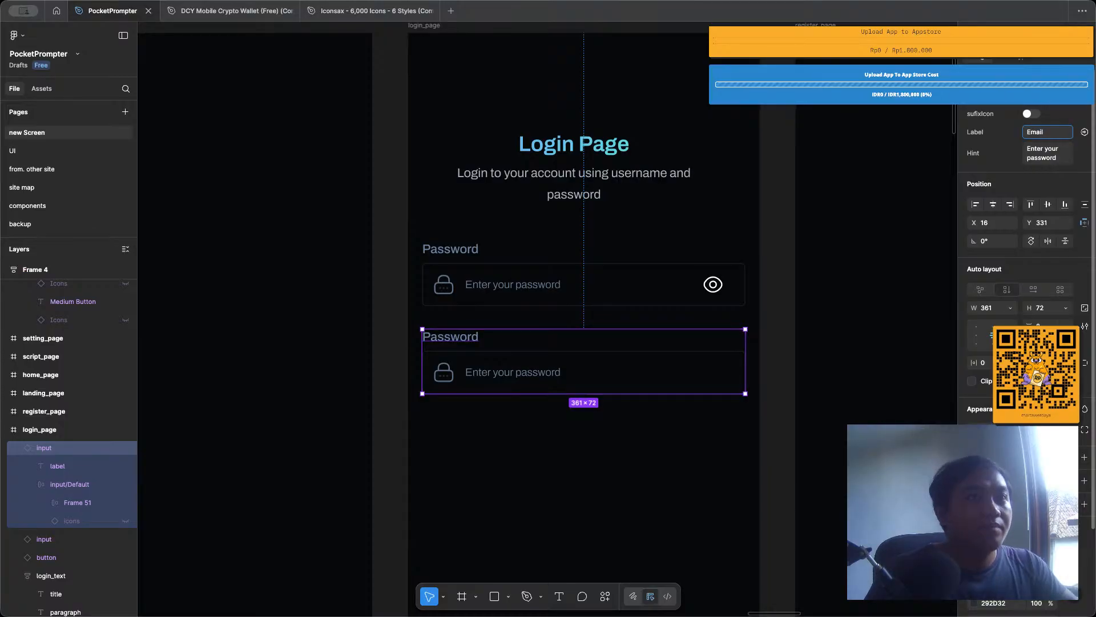
key(Return)
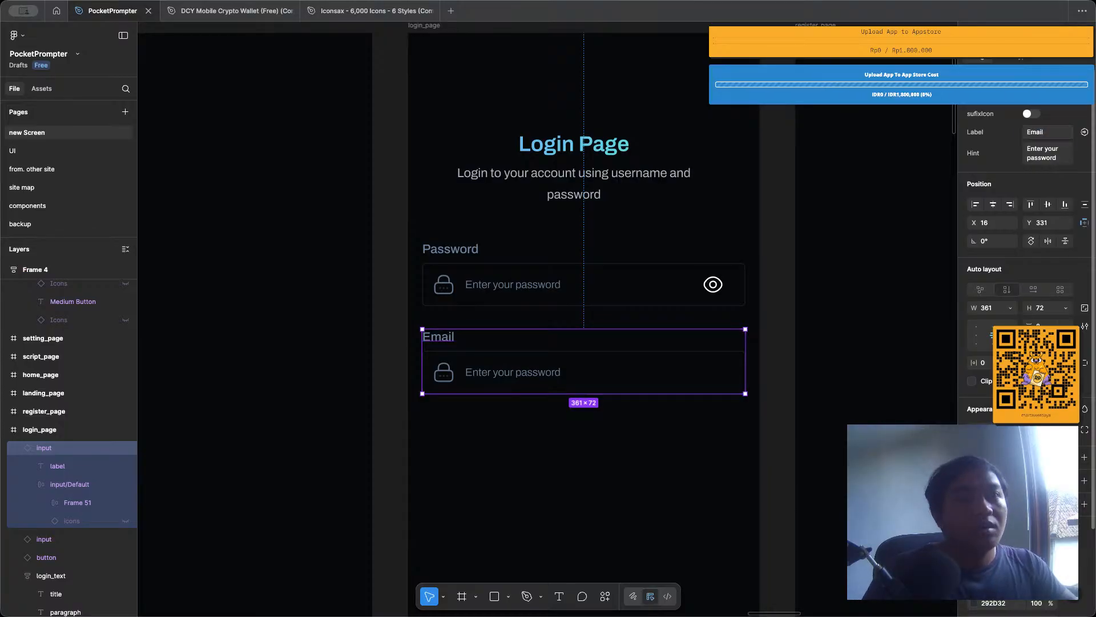
Set the Hint property of the Email input instance to "Enter your email address".
click(1057, 152)
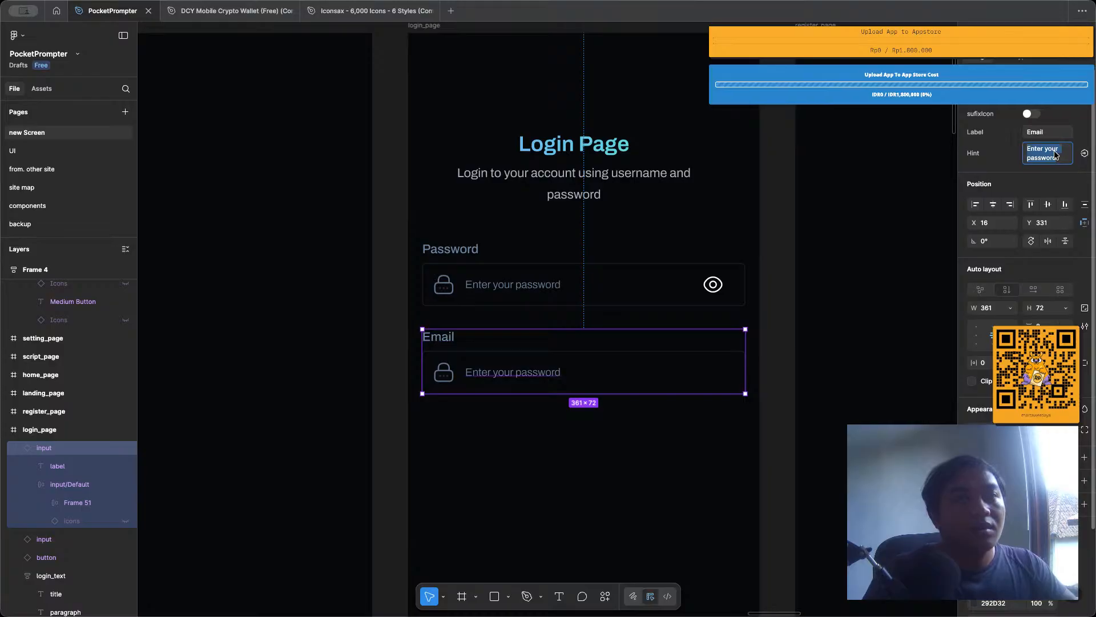
key(Right)
key(BackSpace)
key(BackSpace)
key(BackSpace)
key(BackSpace)
key(BackSpace)
key(BackSpace)
key(BackSpace)
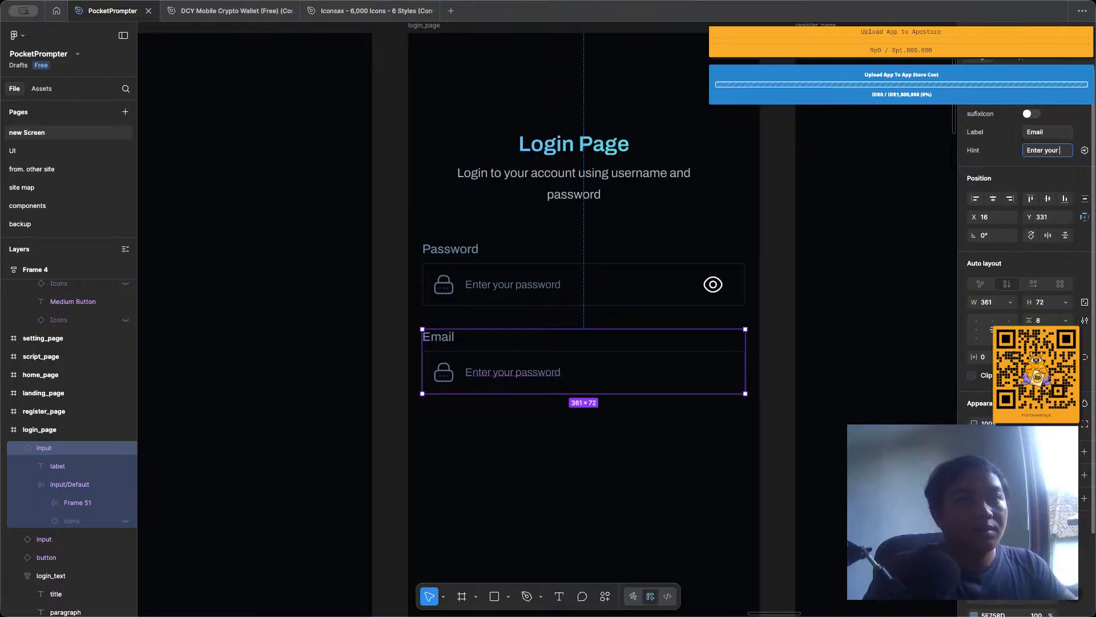
text(email add)
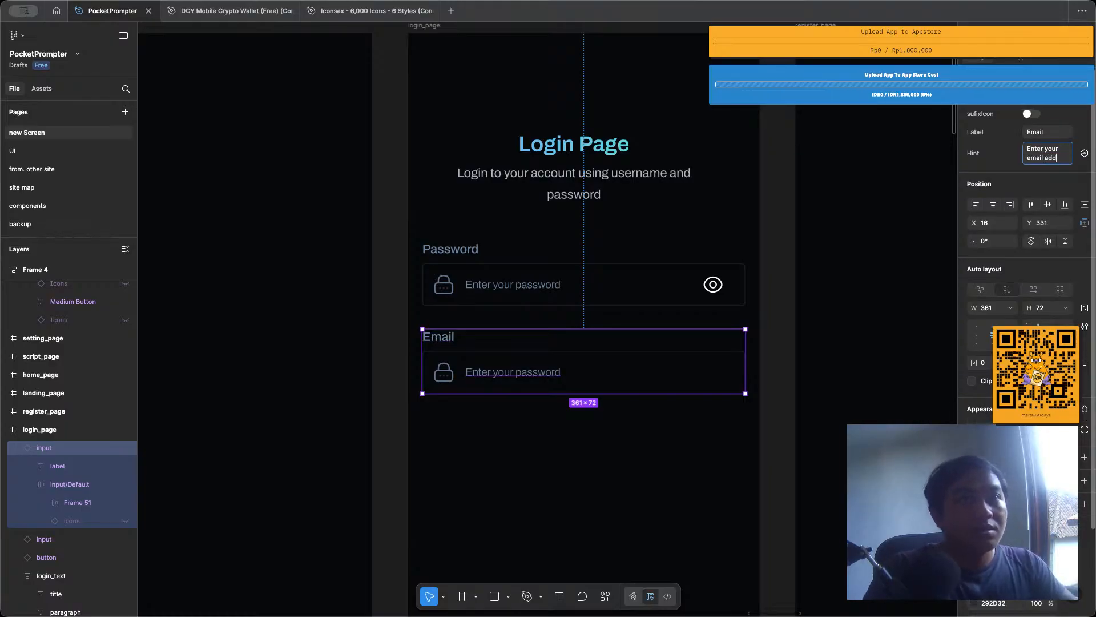
text(ress)
key(Return)
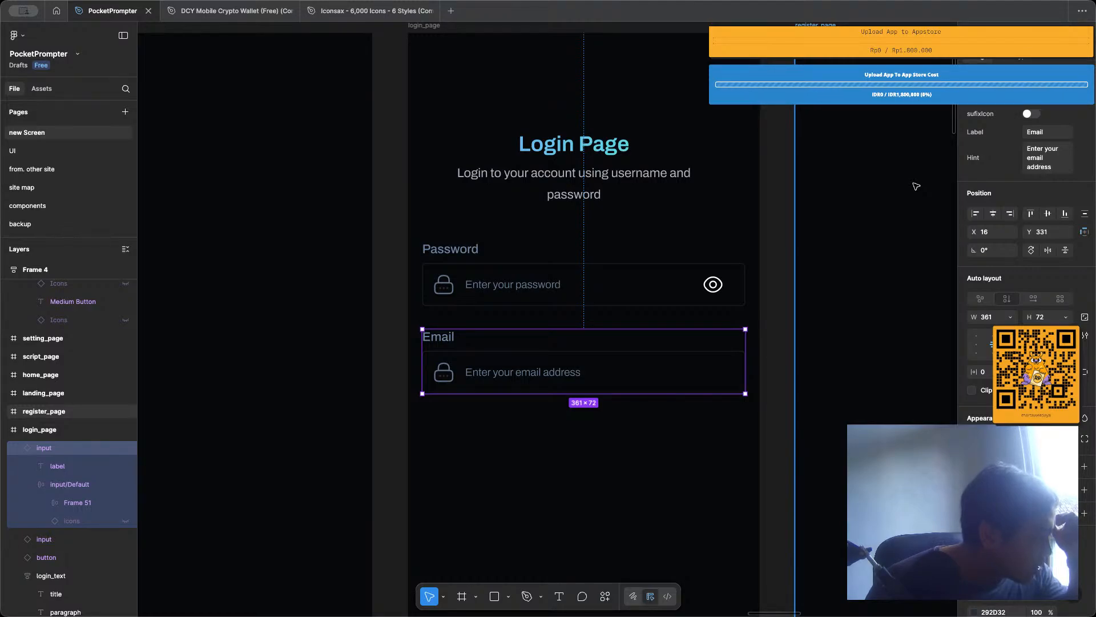
click(765, 194)
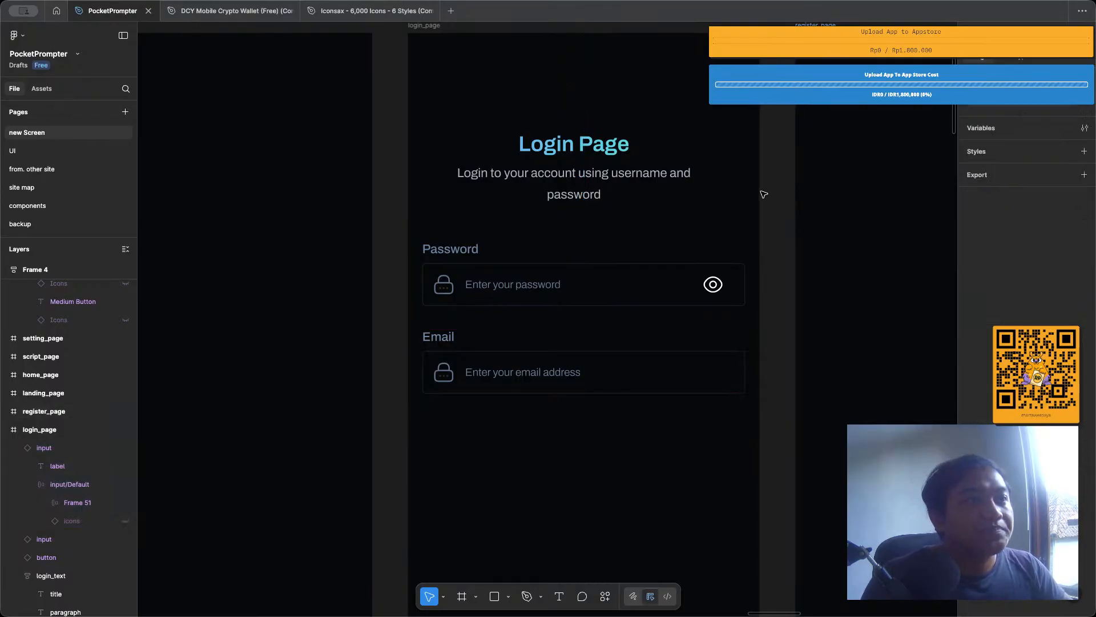
Swap the lock icon in the Email input for the sms variant.
double_click(440, 376)
double_click(440, 376)
double_click(440, 376)
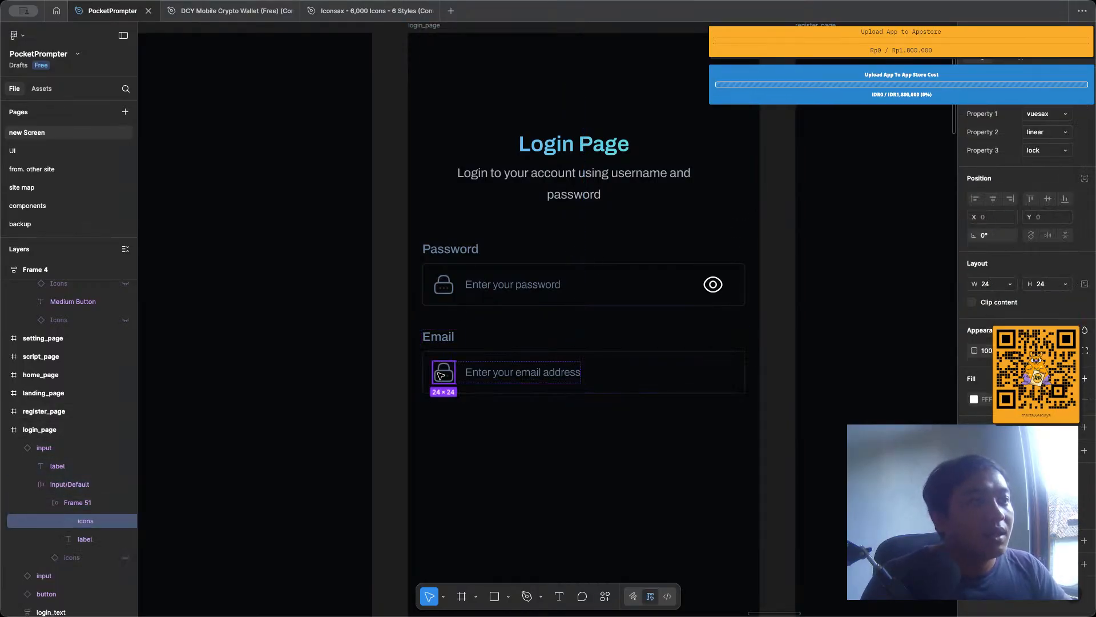
click(1045, 151)
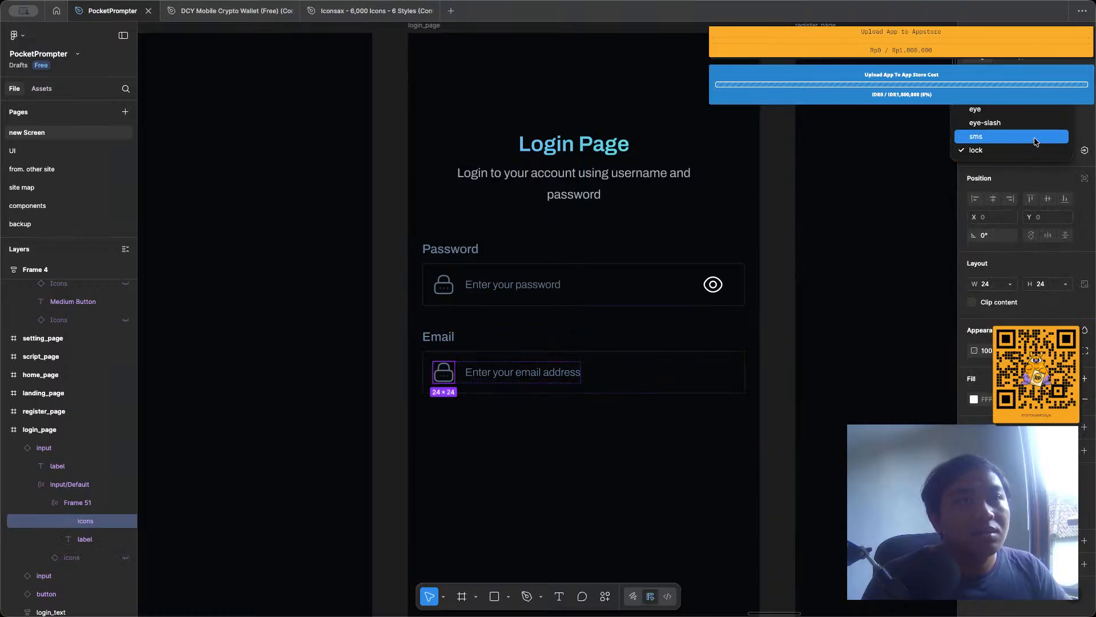
click(1037, 142)
Move the Password input below the Email input on login_page.
click(668, 352)
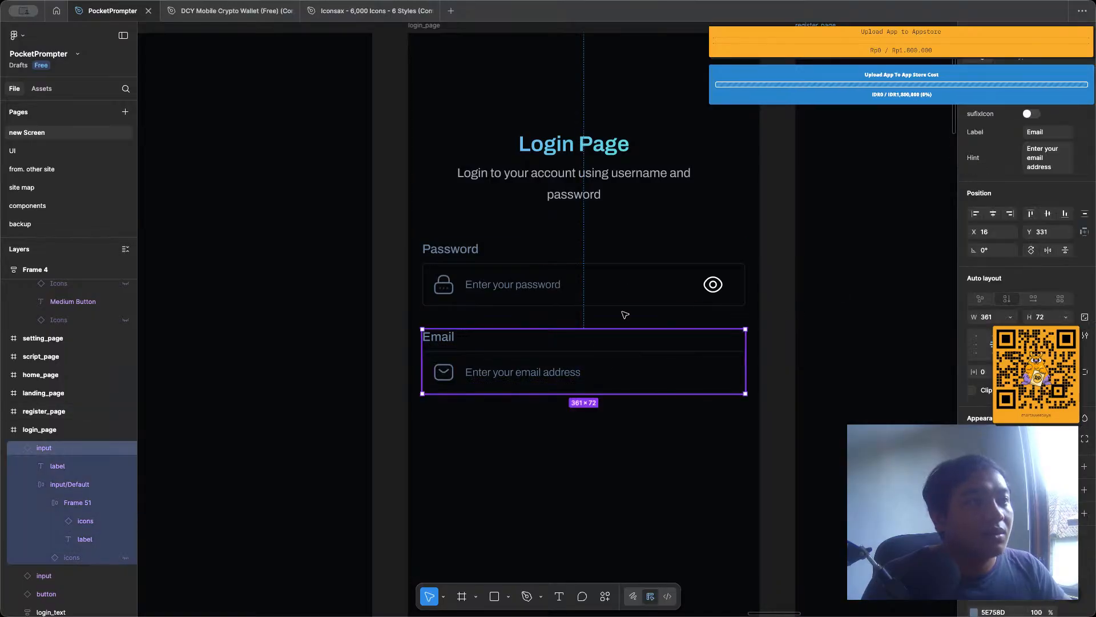
shift+click(626, 282)
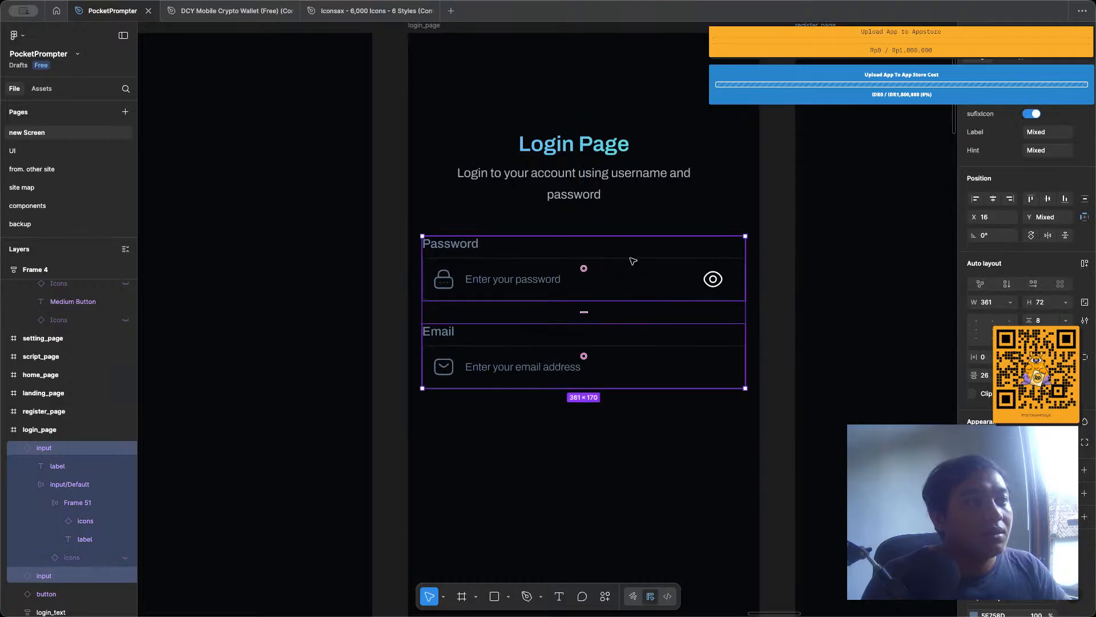
click(633, 261)
drag(636, 255, 629, 425)
Show the layout guides, then place the Email input under the login text at about X 17, Y 220 and align the Password input beneath it.
click(641, 340)
key(ctrl+apostrophe)
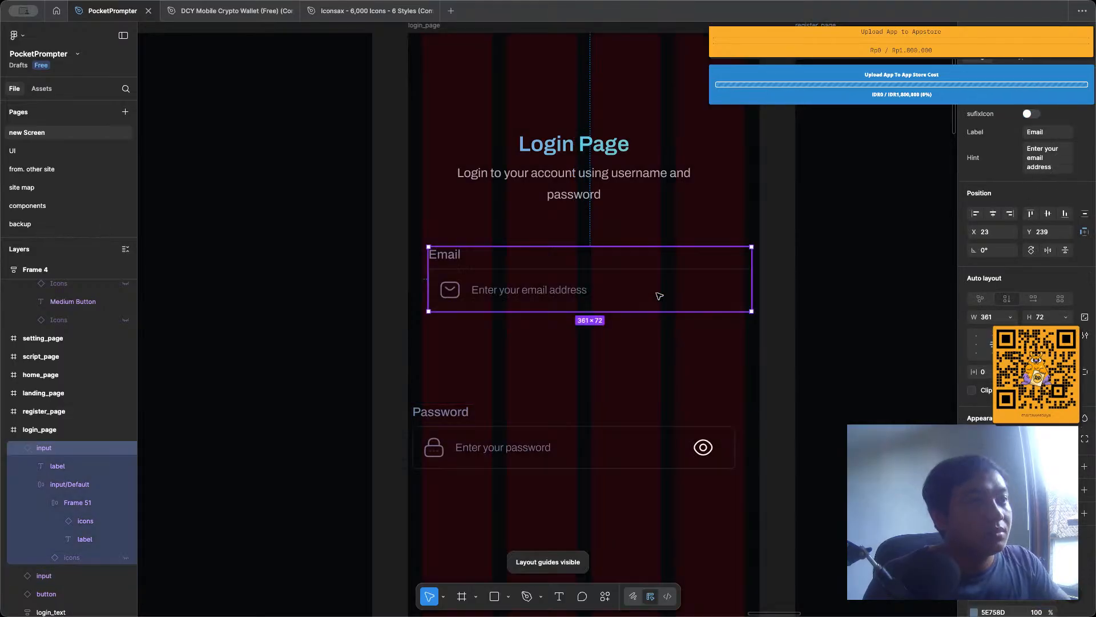
drag(627, 276, 622, 261)
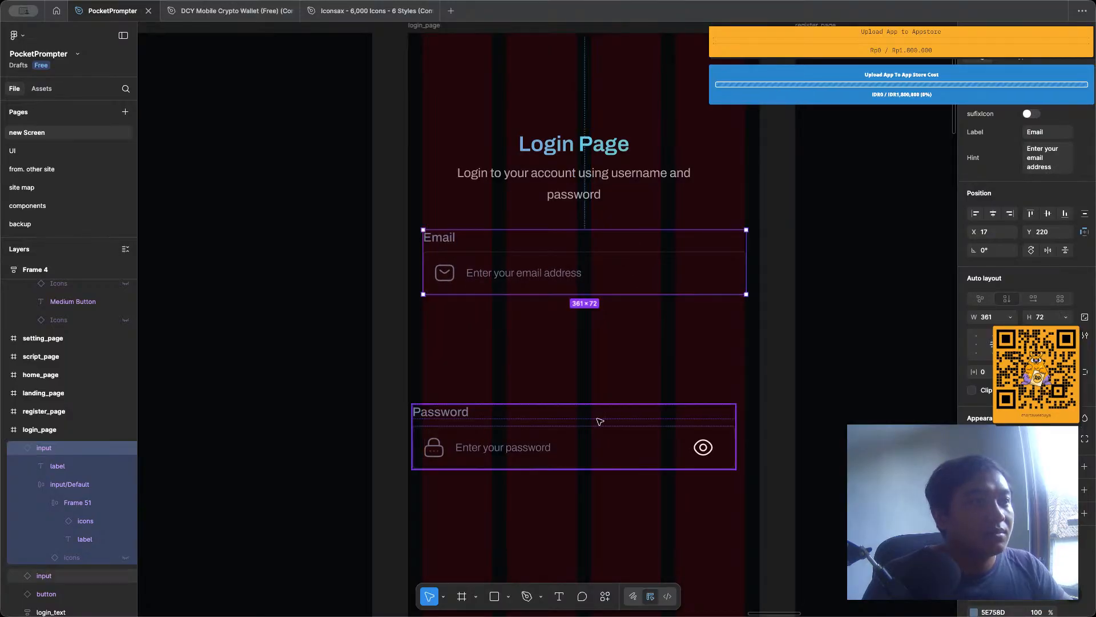
click(600, 420)
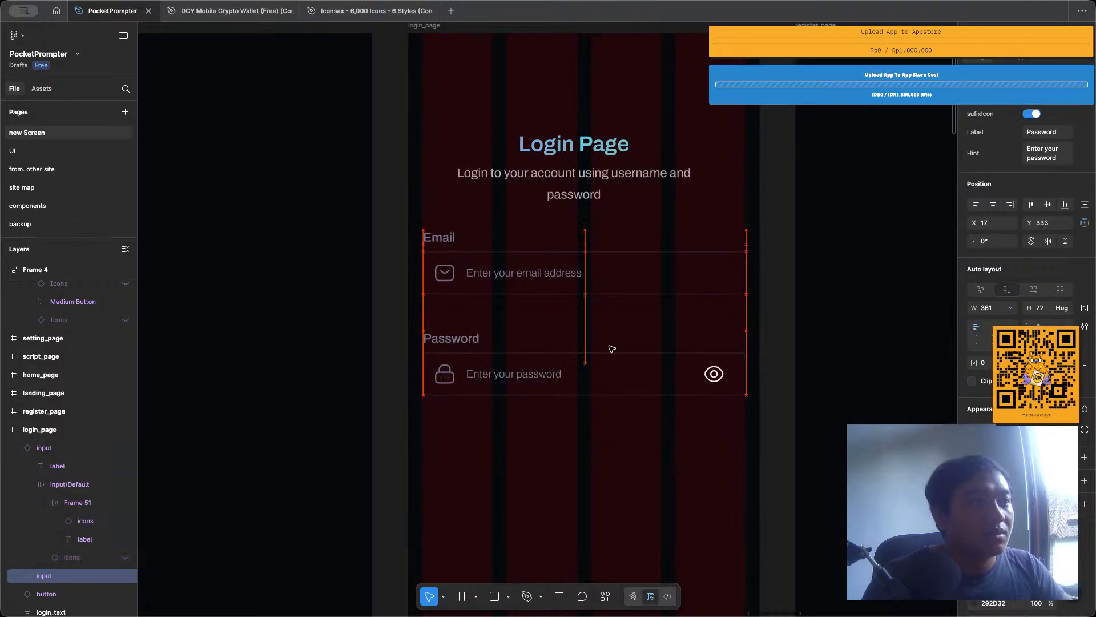
click(602, 458)
Change the text of the Create Password button on login_page to Login.
scroll(604, 460, down, 5)
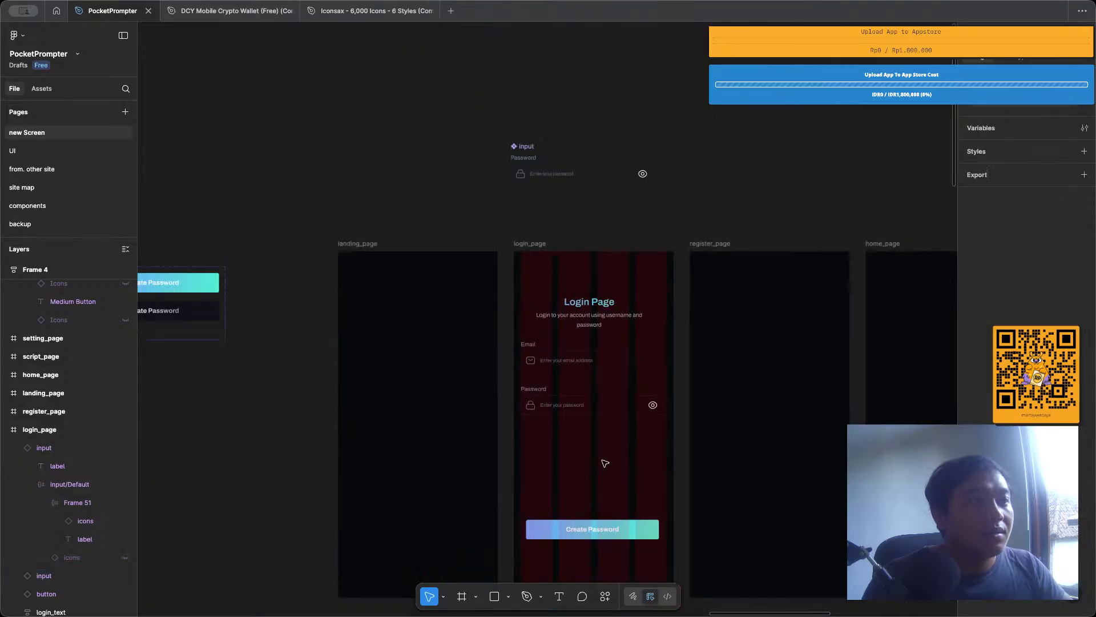
click(604, 518)
scroll(604, 520, down, 3)
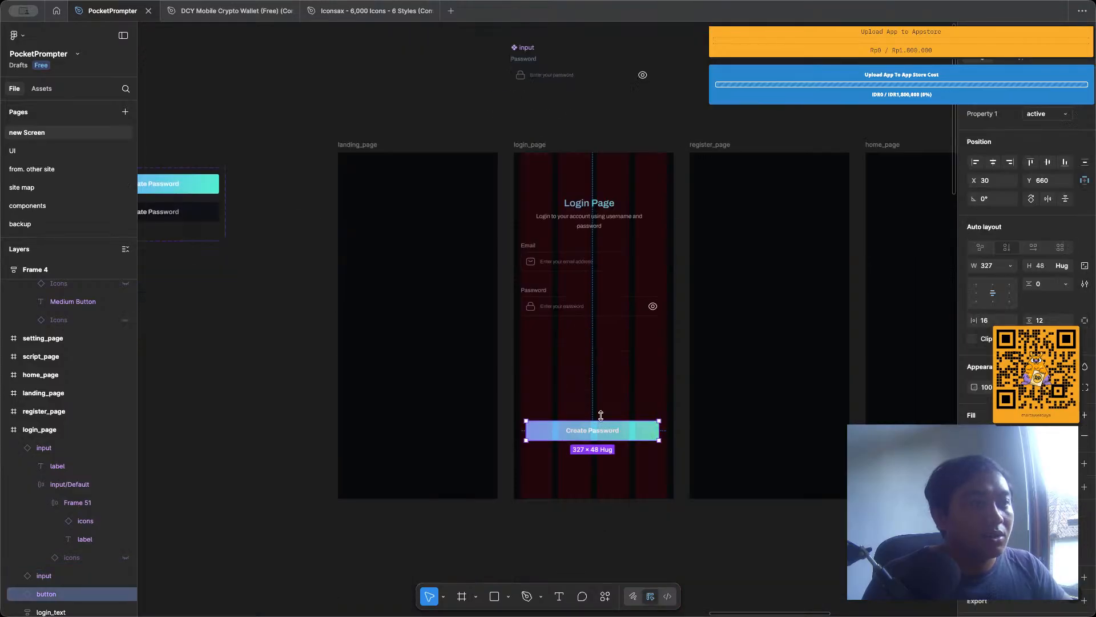
double_click(599, 434)
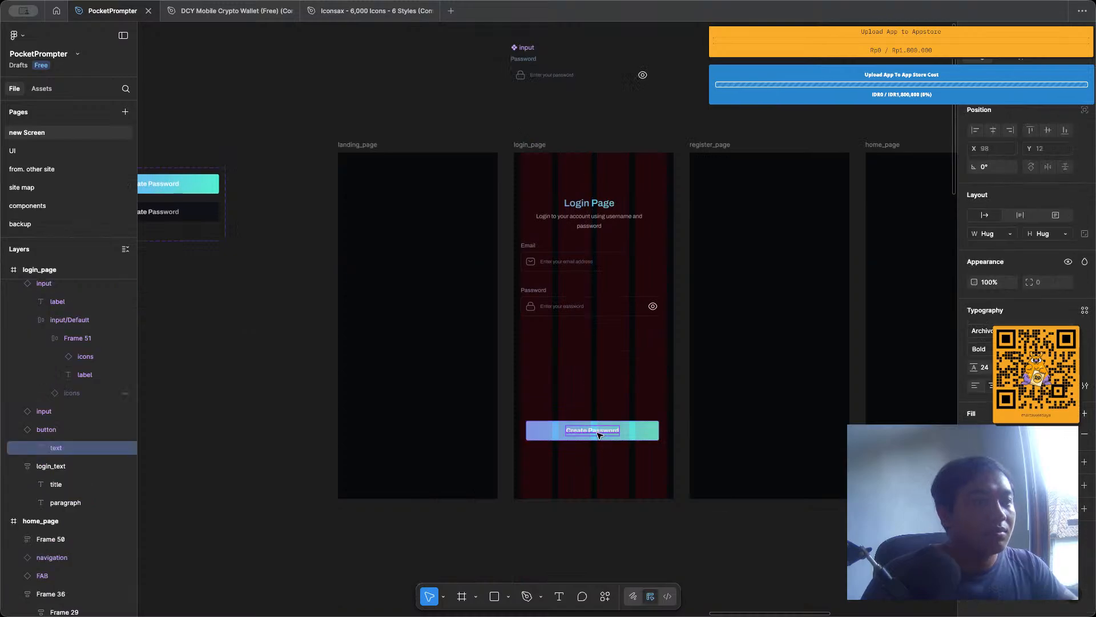
double_click(598, 432)
text(Login)
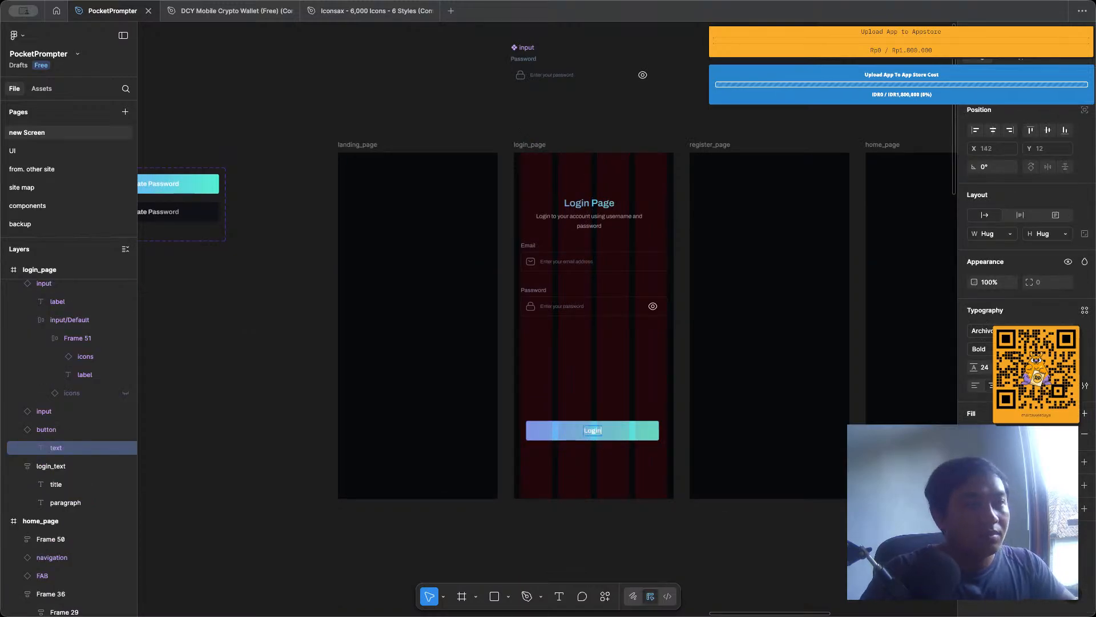
key(Return)
key(BackSpace)
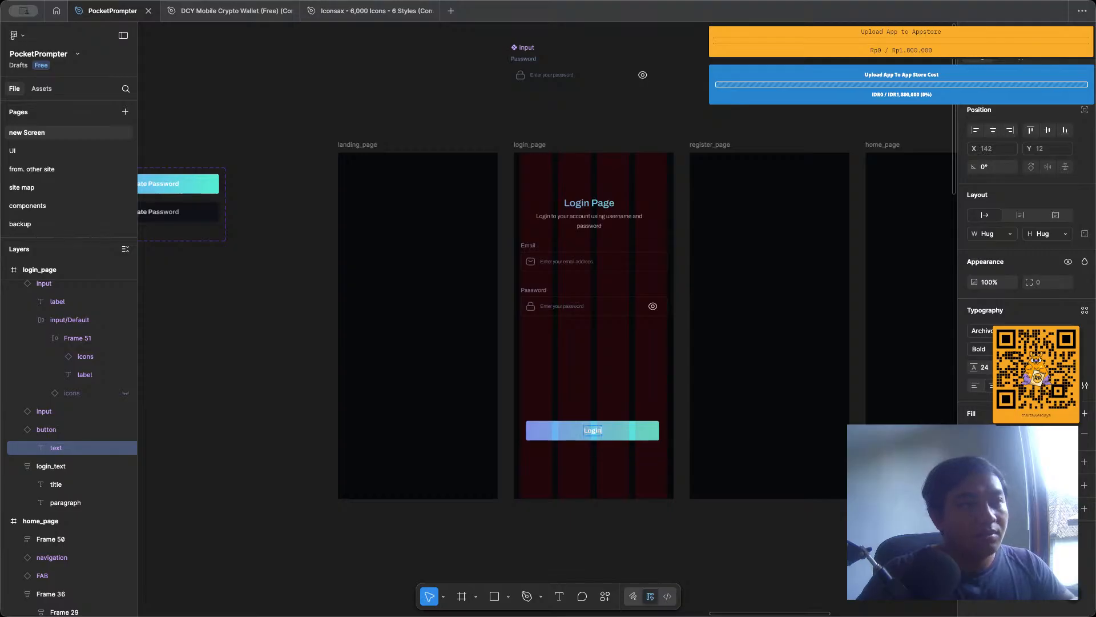
click(614, 492)
Create a text property named Label for the Create Password text in the active variant of the button component.
scroll(436, 337, left, 5)
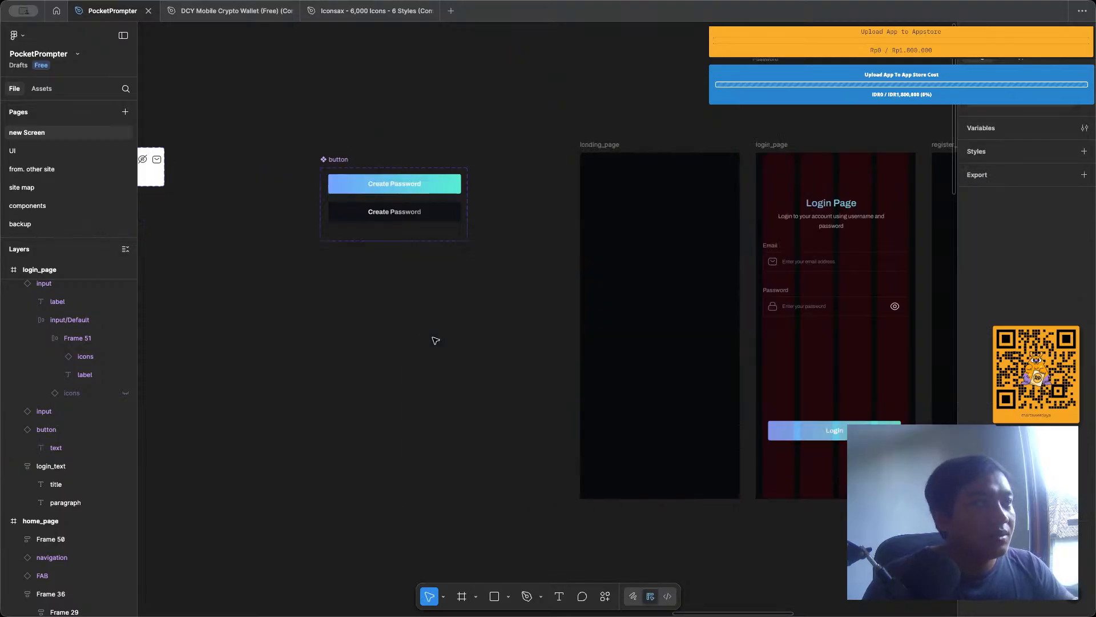
scroll(406, 137, up, 5)
click(389, 232)
double_click(389, 232)
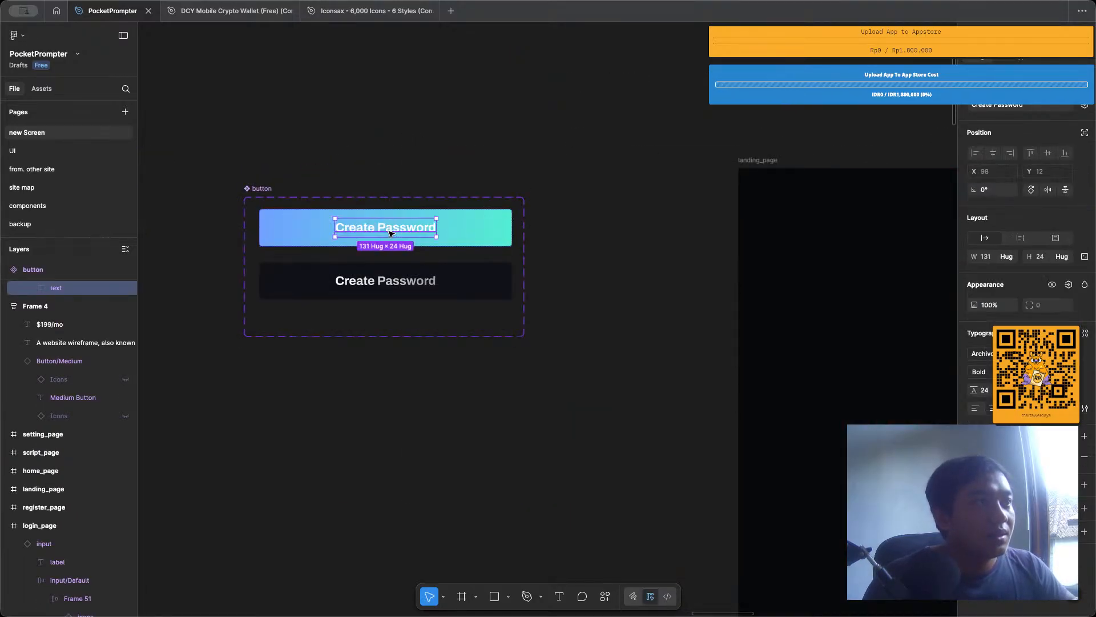
click(1085, 106)
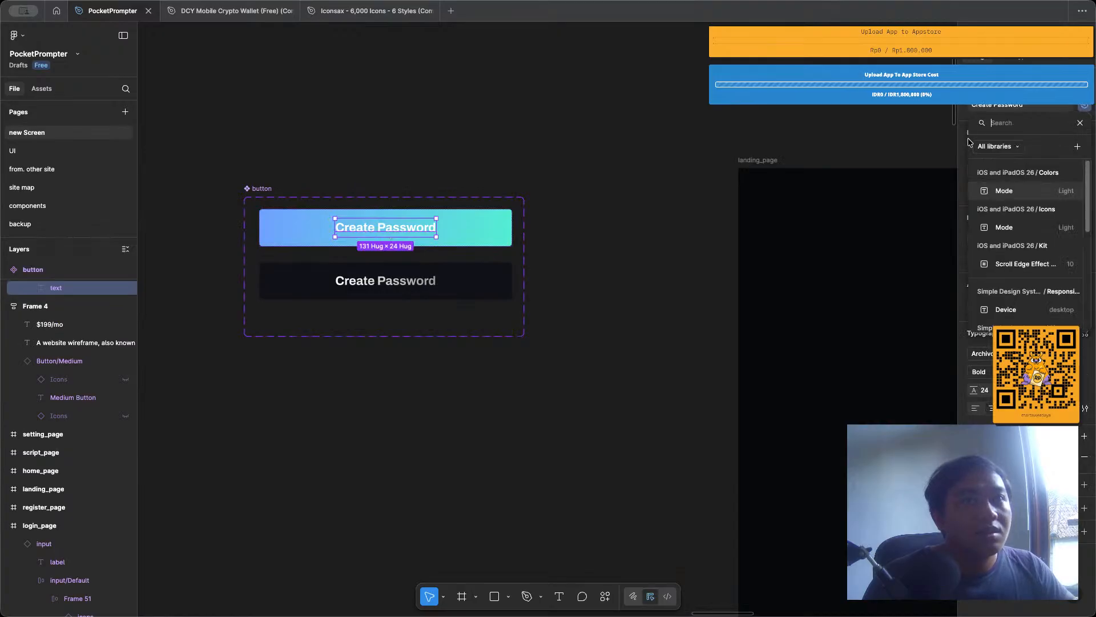
click(1077, 146)
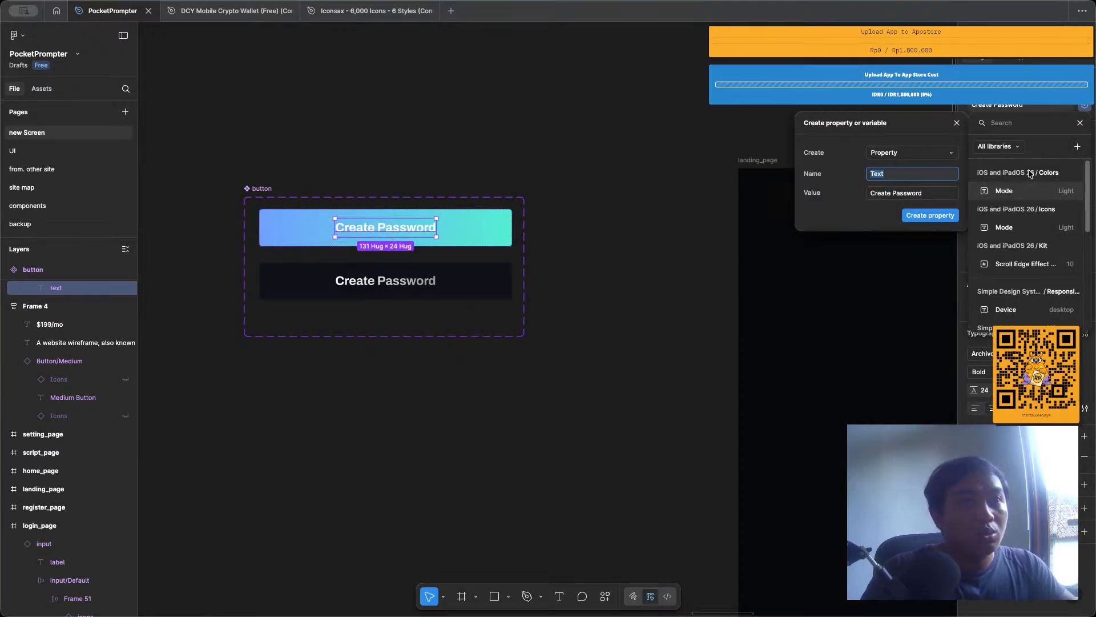
text(Label)
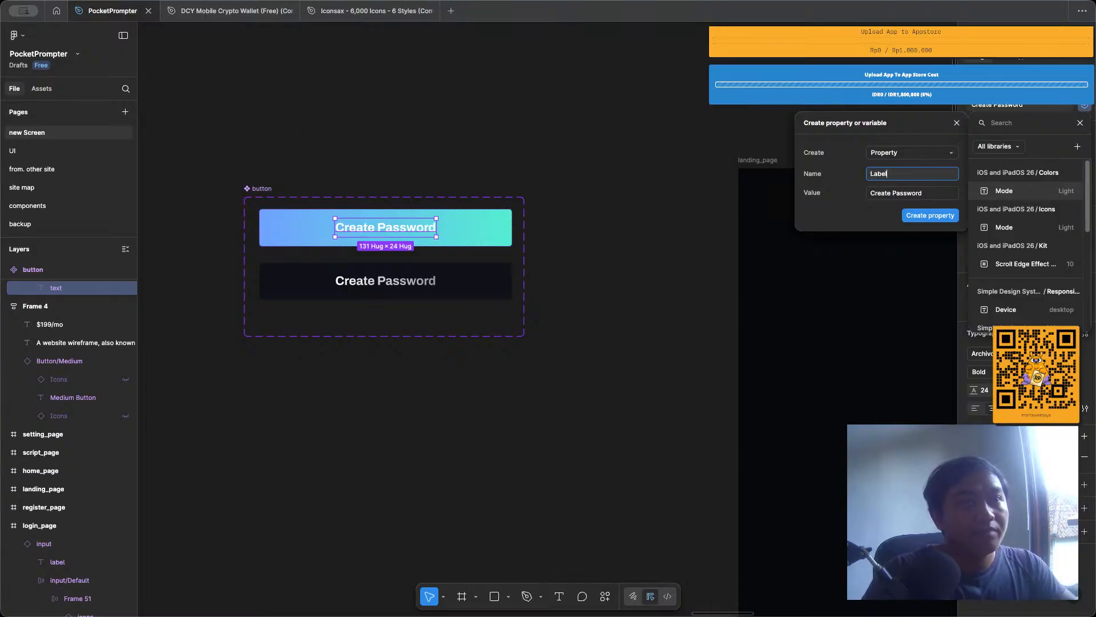
click(954, 219)
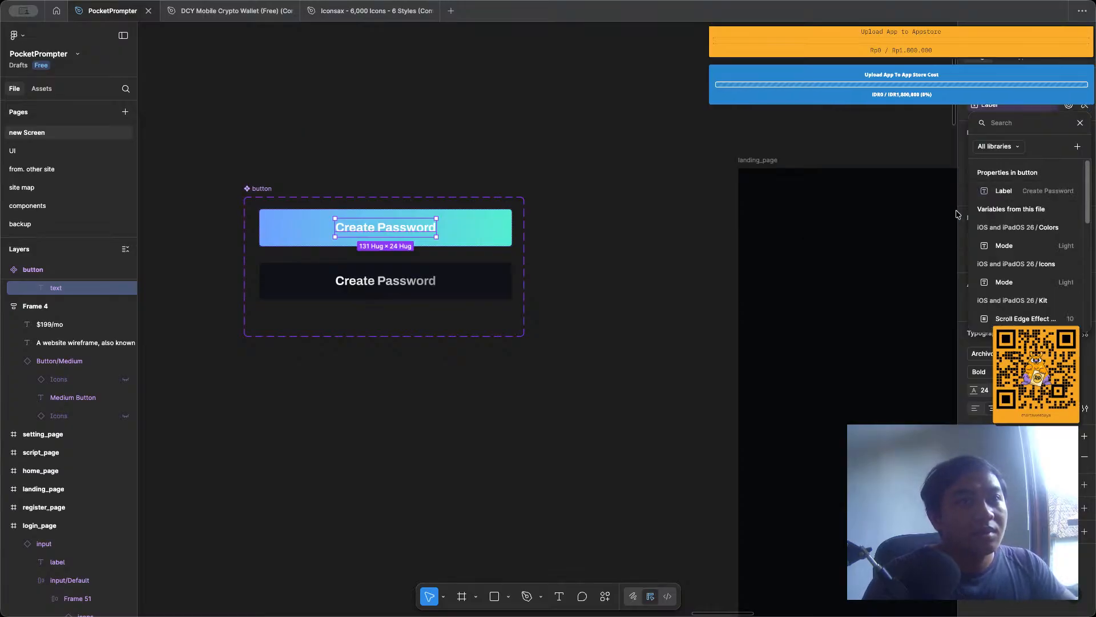
Apply the existing Label property to the Create Password text in Variant2 of the button component.
click(422, 282)
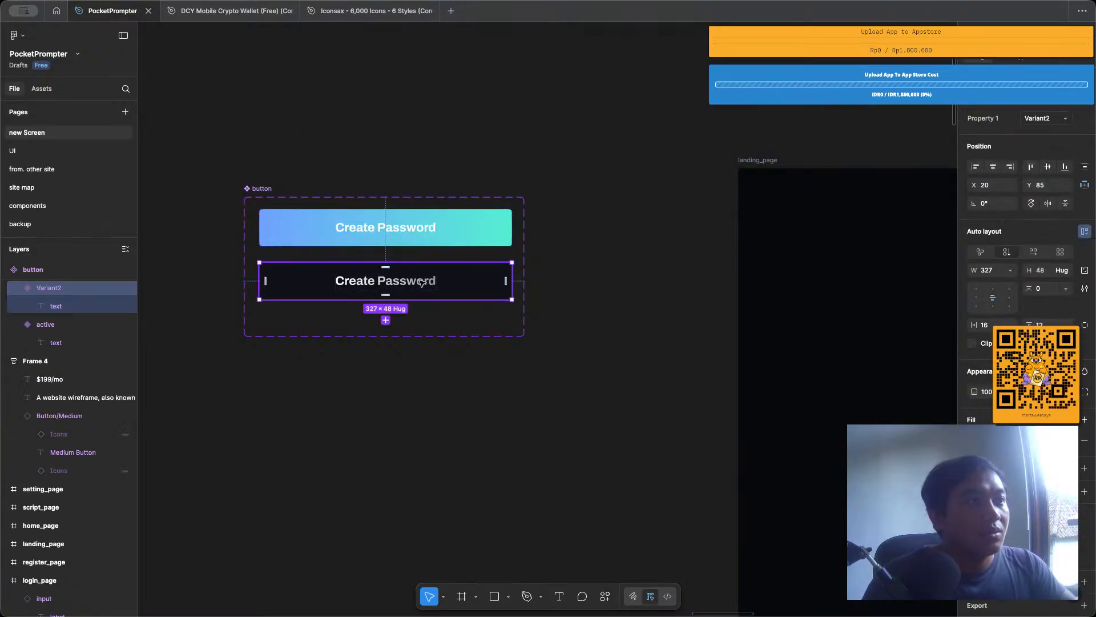
click(421, 282)
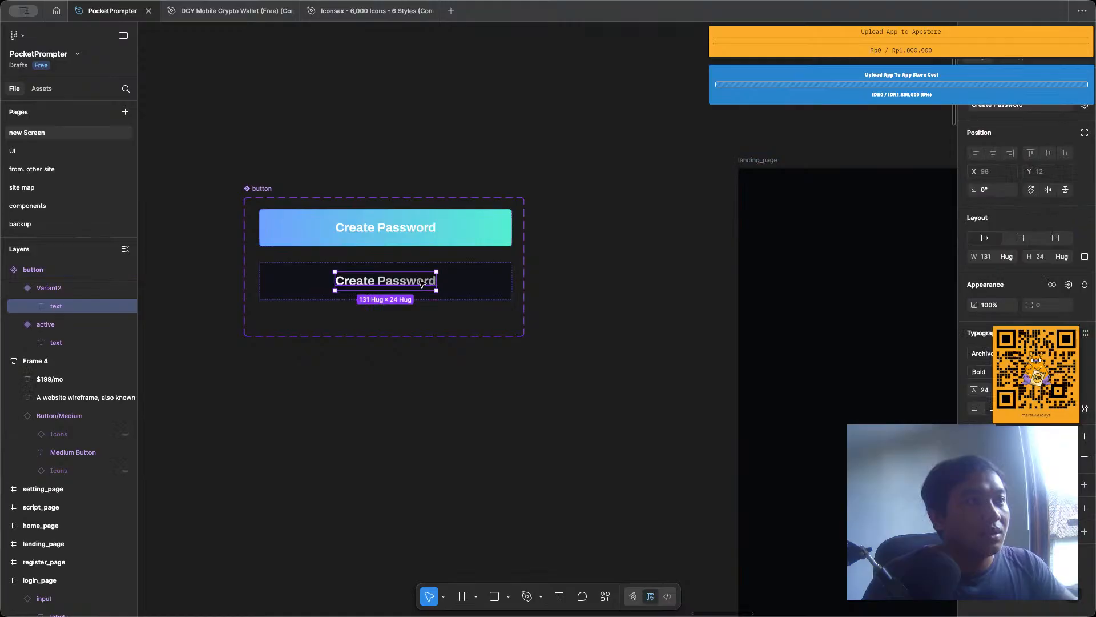
click(1086, 106)
click(1001, 190)
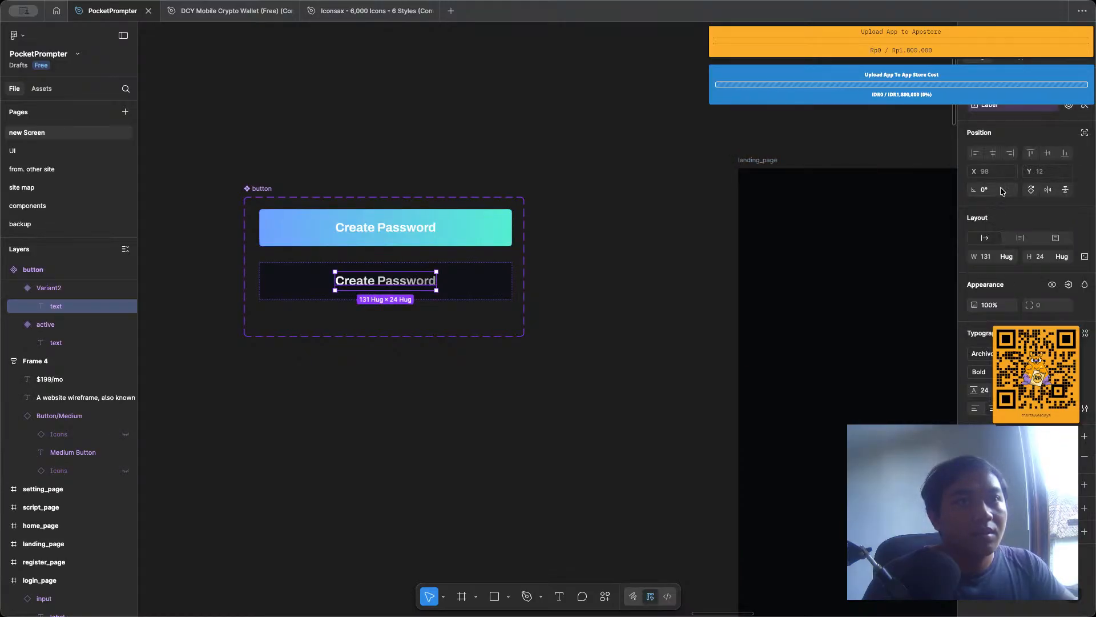
click(519, 179)
Select the Login button on login_page and check its Label property.
scroll(489, 179, down, 3)
scroll(488, 179, down, 2)
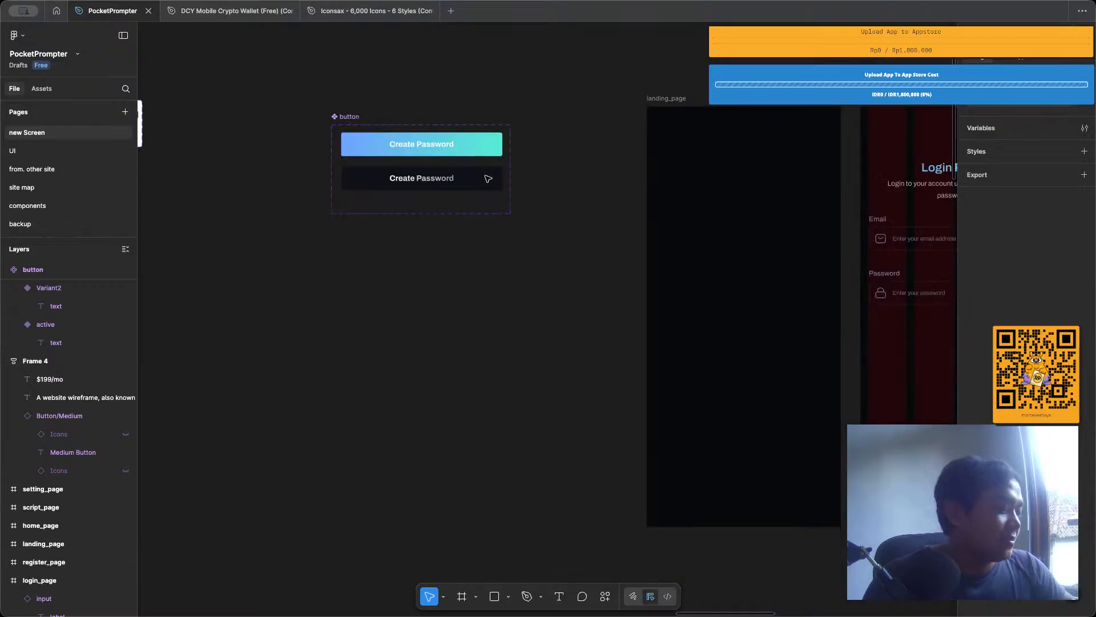
scroll(489, 179, right, 5)
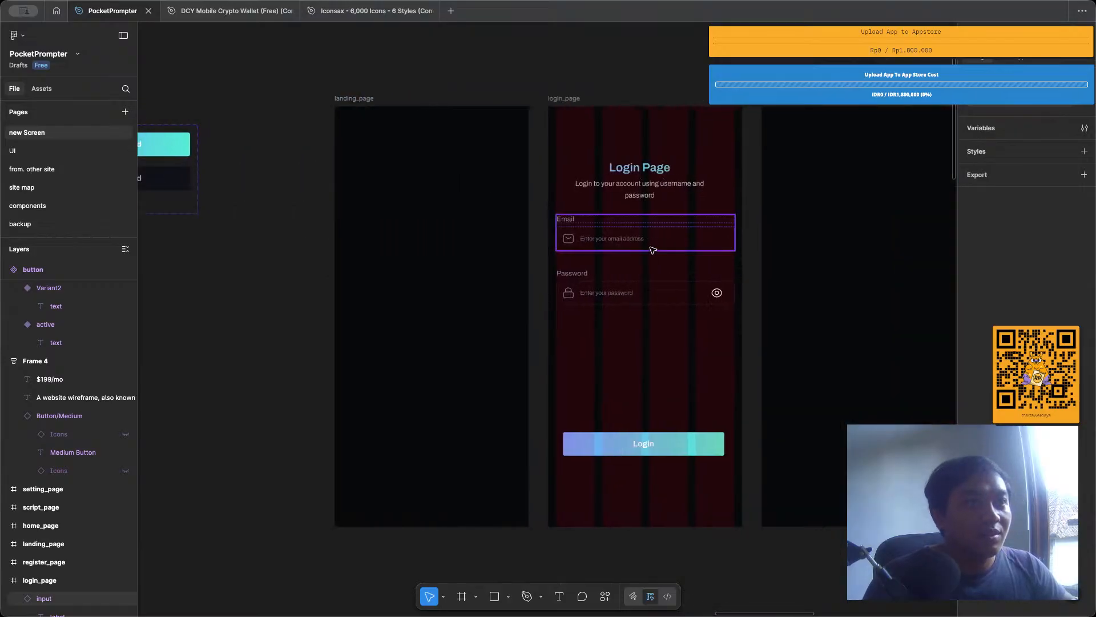
scroll(668, 379, up, 3)
click(671, 489)
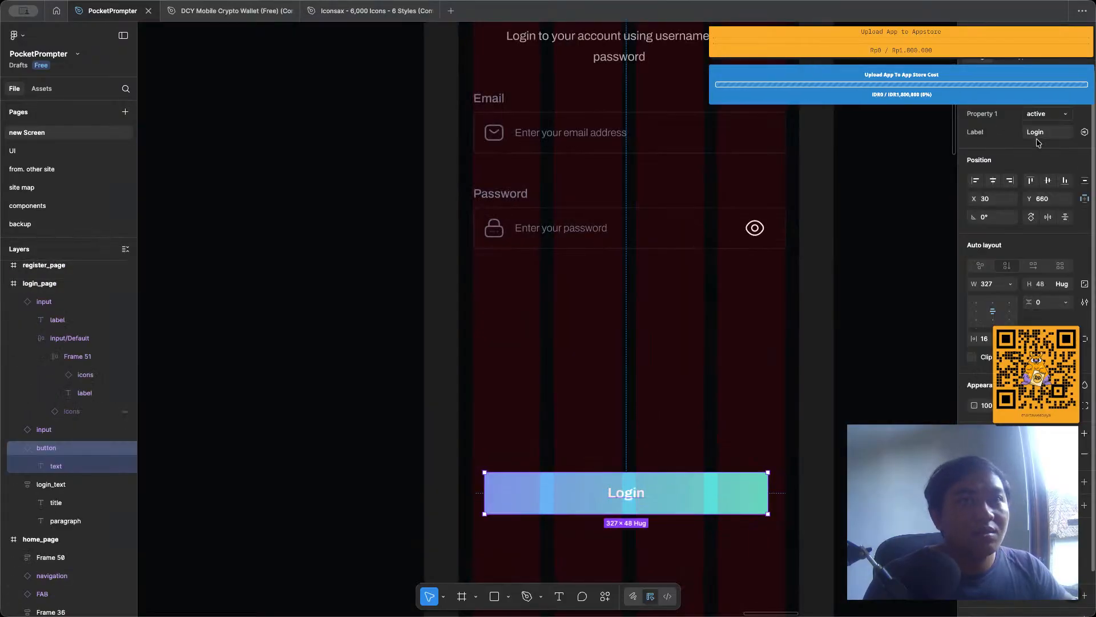
Switch the Login button on login_page to the Variant2 variant.
click(1045, 115)
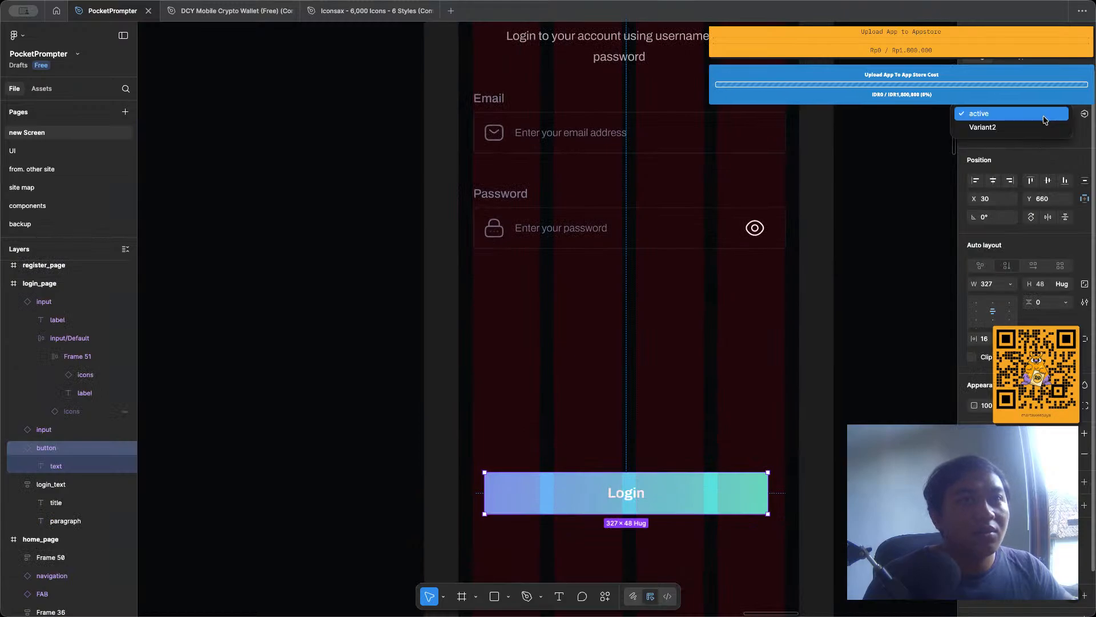
click(1038, 127)
scroll(599, 238, down, 5)
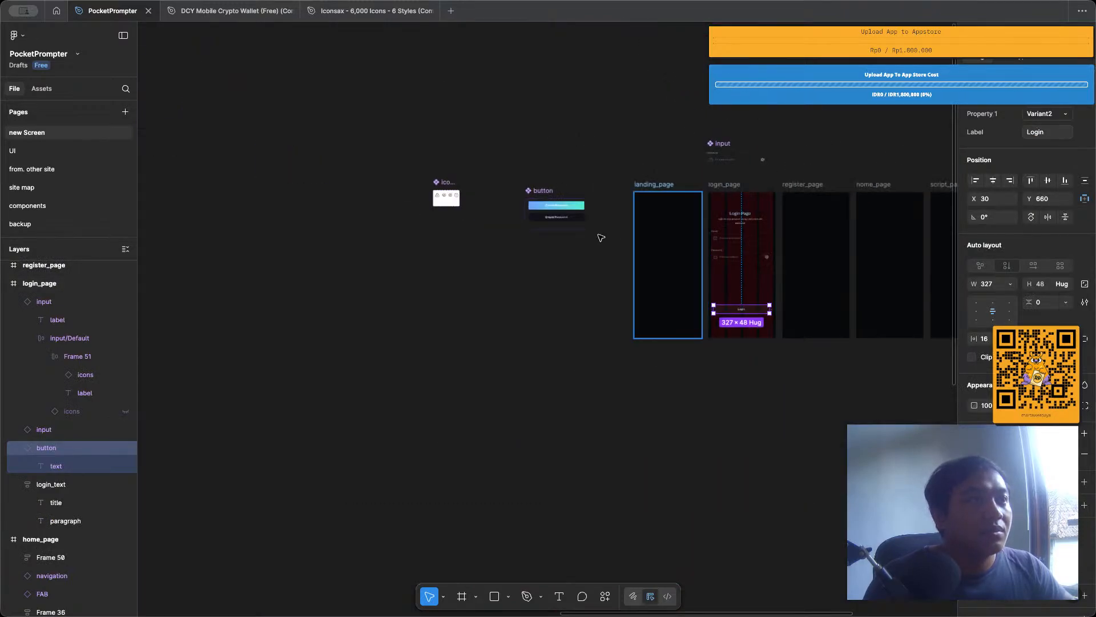
Rename the dark Variant2 variant of the button component to inactive.
scroll(559, 201, up, 3)
click(558, 200)
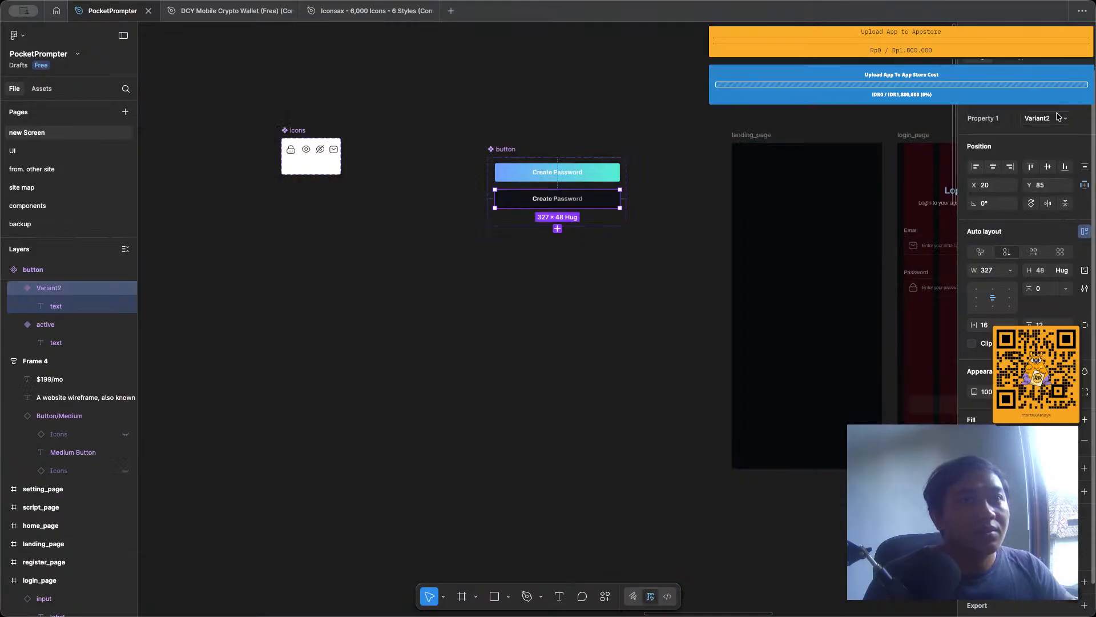
double_click(1039, 118)
text(ianct)
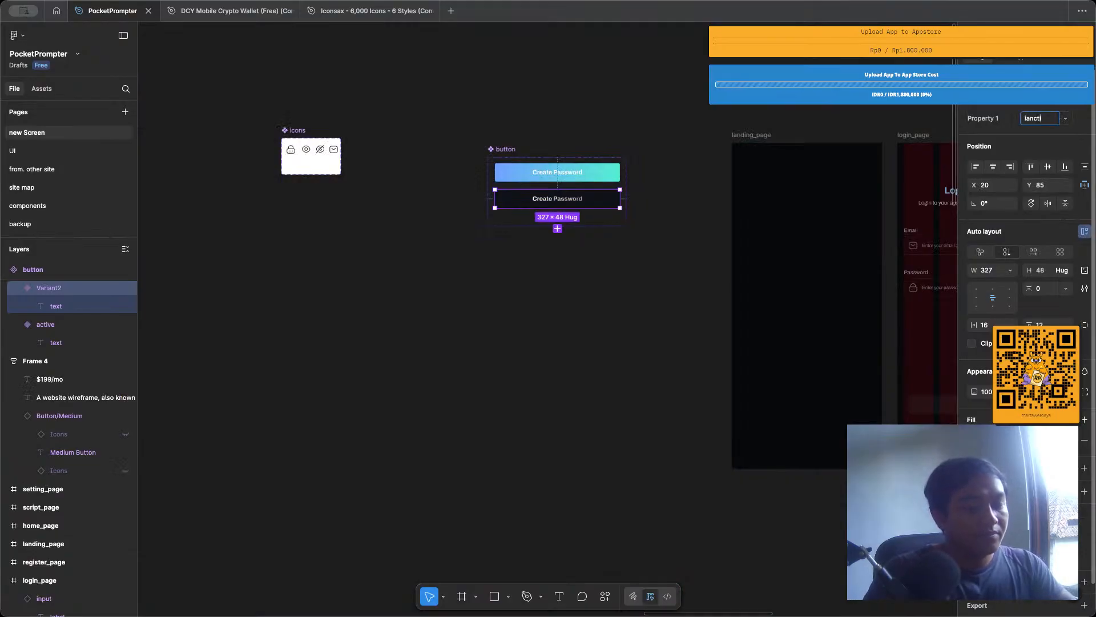
text(ive)
key(Return)
double_click(1054, 118)
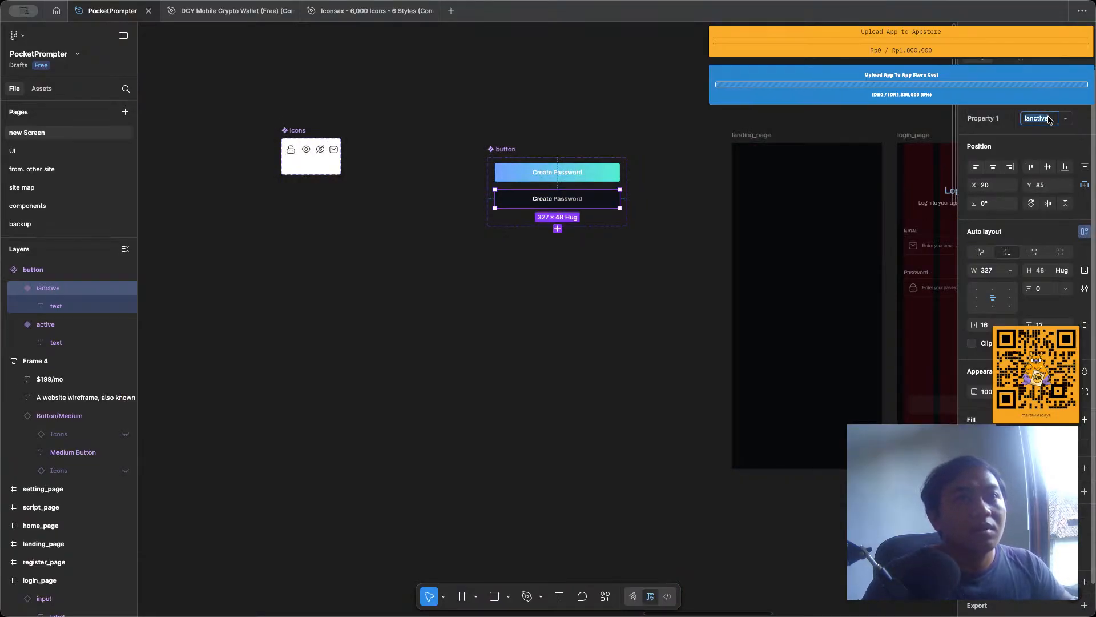
text(inactive)
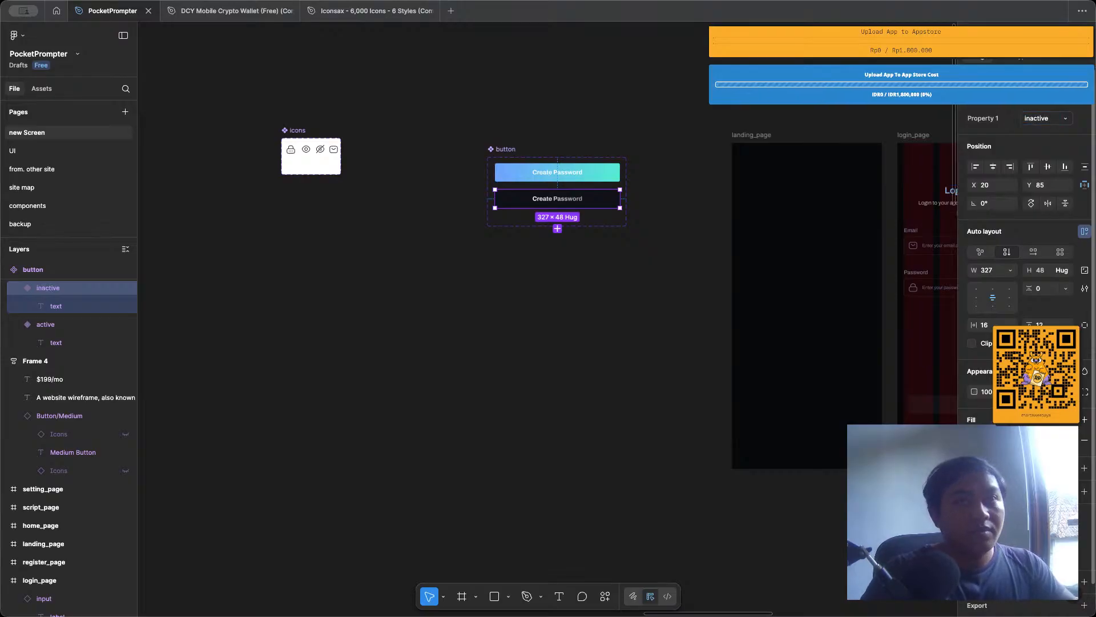
key(Return)
Hide the layout guides and review the heading, Email and Password inputs and Login button on login_page.
scroll(648, 181, right, 5)
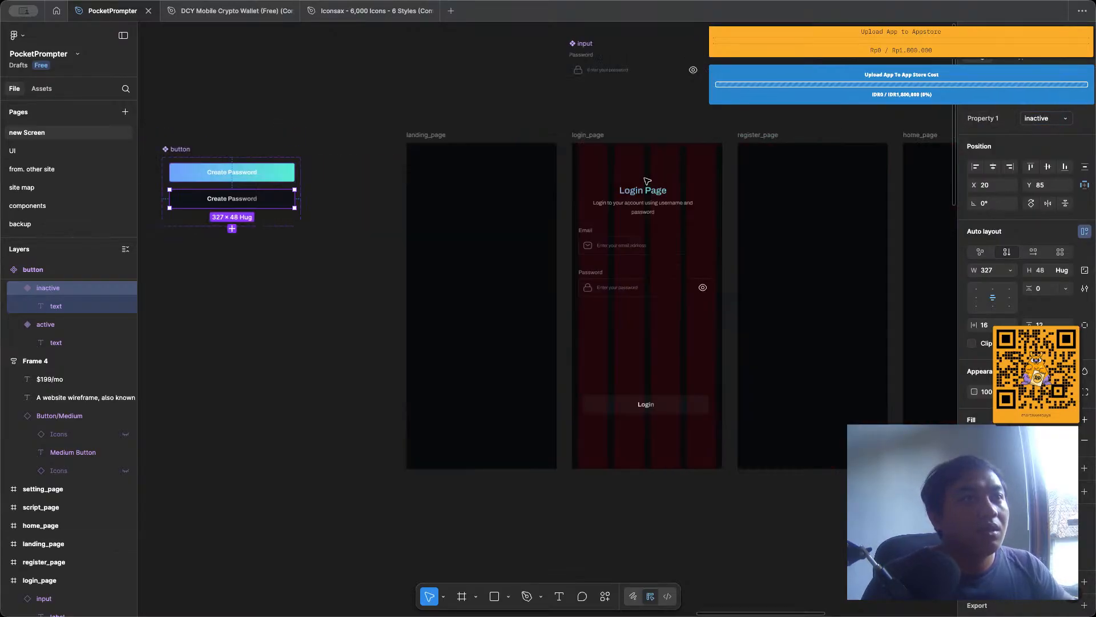
scroll(636, 232, up, 10)
key(shift+g)
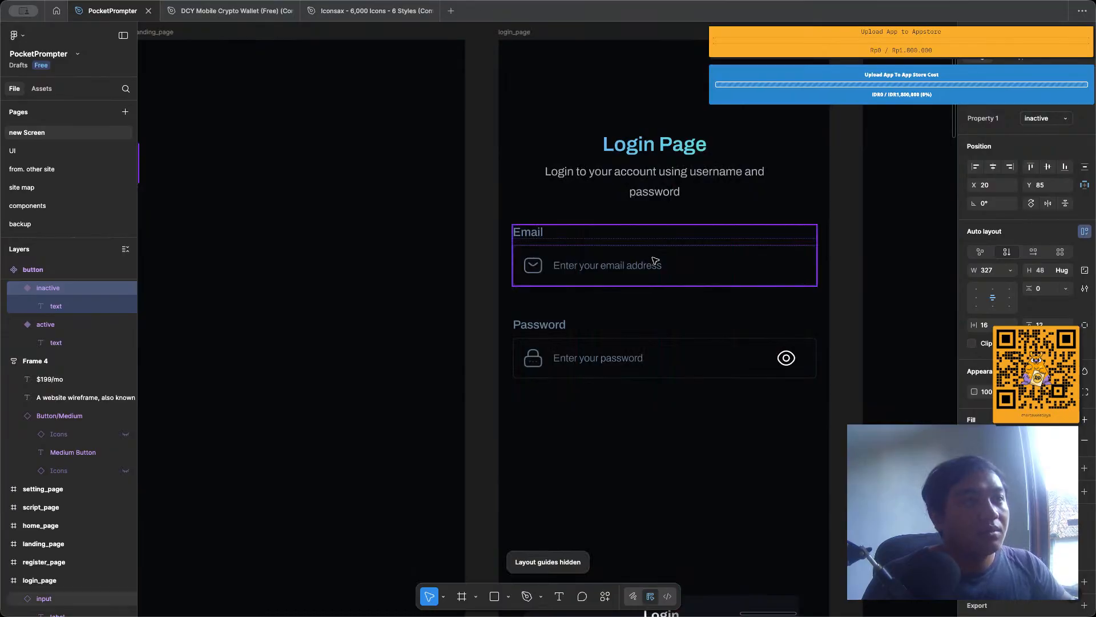
scroll(651, 257, right, 4)
scroll(651, 257, down, 4)
click(539, 215)
shift+click(550, 154)
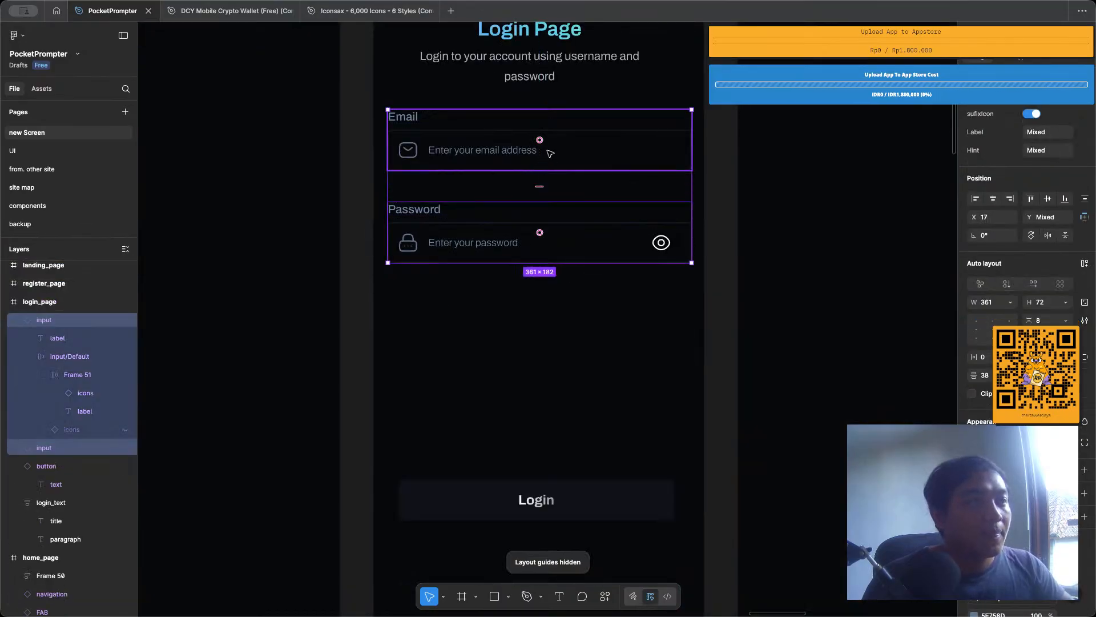
click(529, 310)
Switch to the DCY Mobile Crypto Wallet file and copy the "By proceeding, you agree to these Term and Conditions." text from 3.3-wallet-set-up.
scroll(531, 312, down, 5)
scroll(530, 312, down, 3)
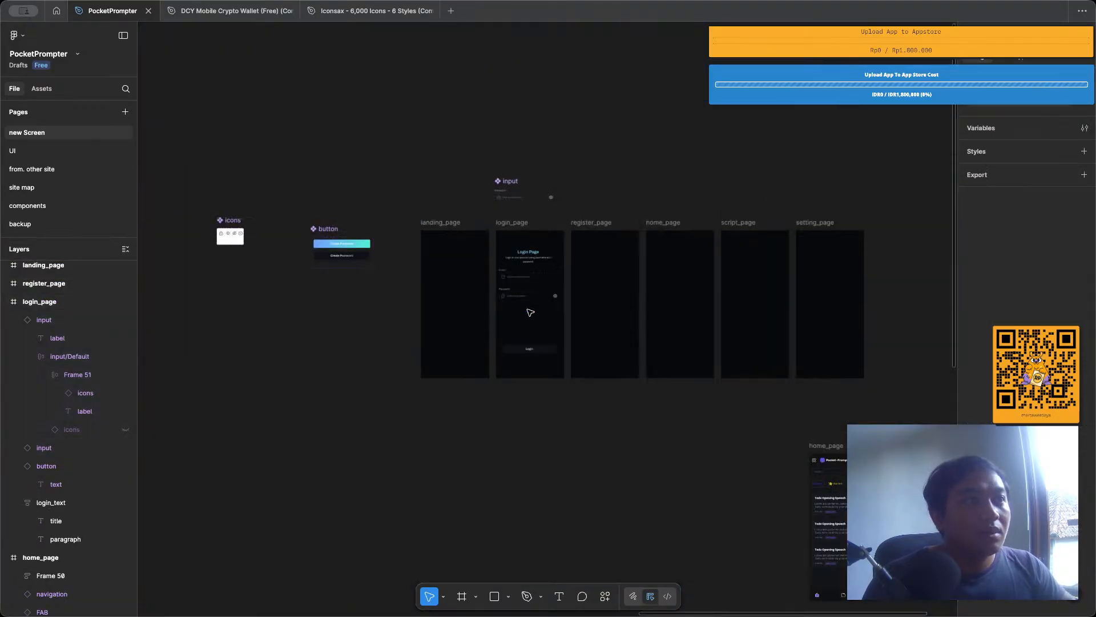
scroll(530, 313, down, 5)
scroll(530, 313, right, 6)
scroll(529, 308, left, 6)
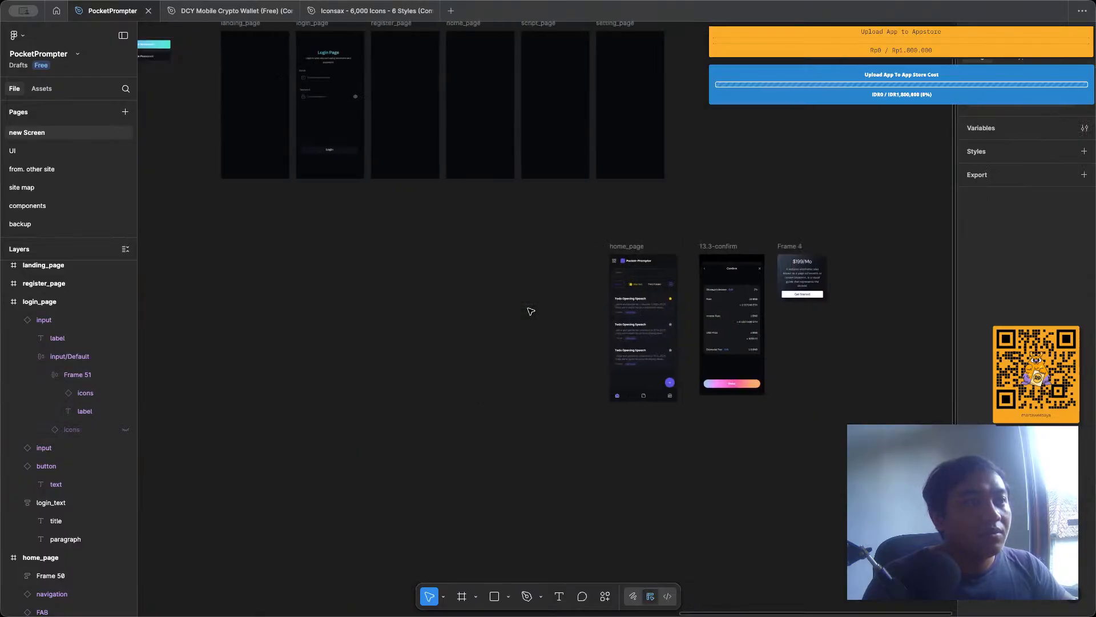
scroll(519, 281, up, 3)
click(211, 13)
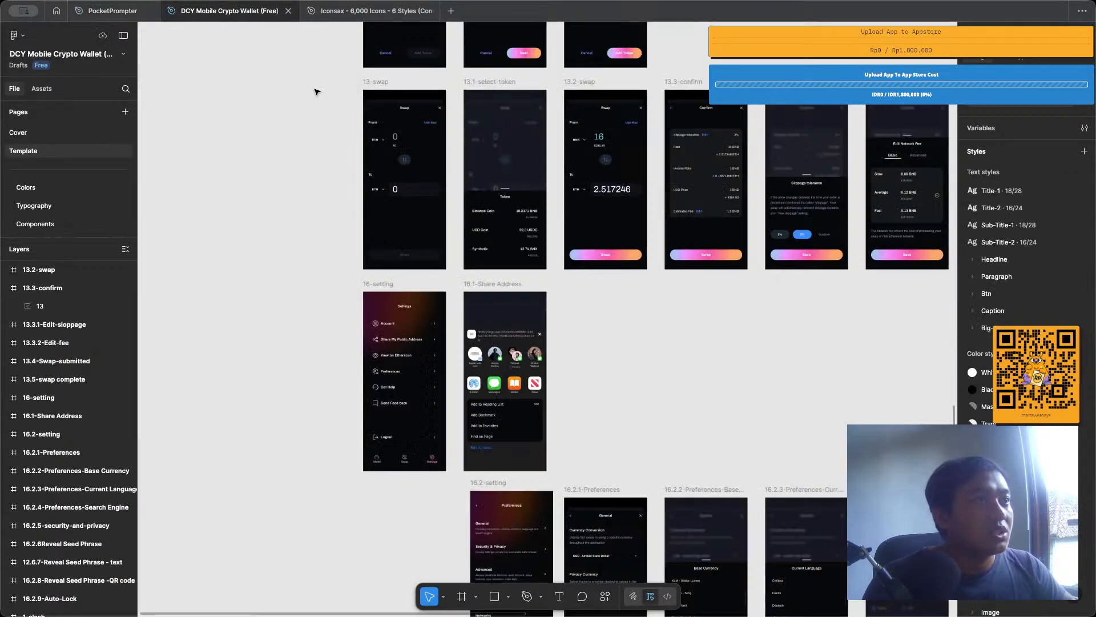
scroll(489, 216, up, 10)
scroll(488, 218, up, 15)
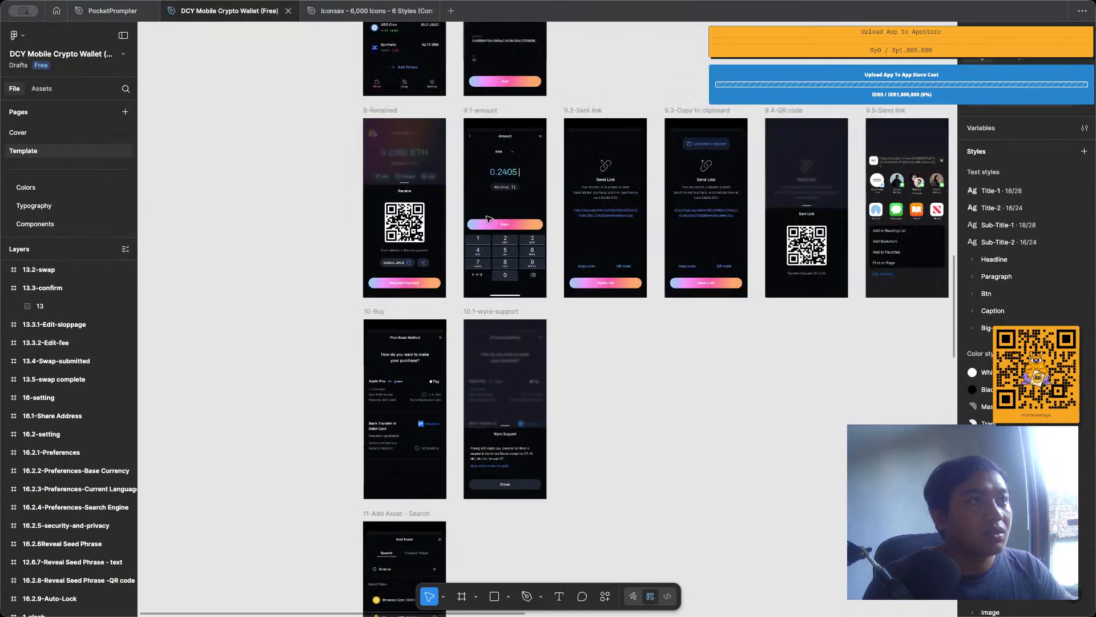
scroll(485, 224, up, 15)
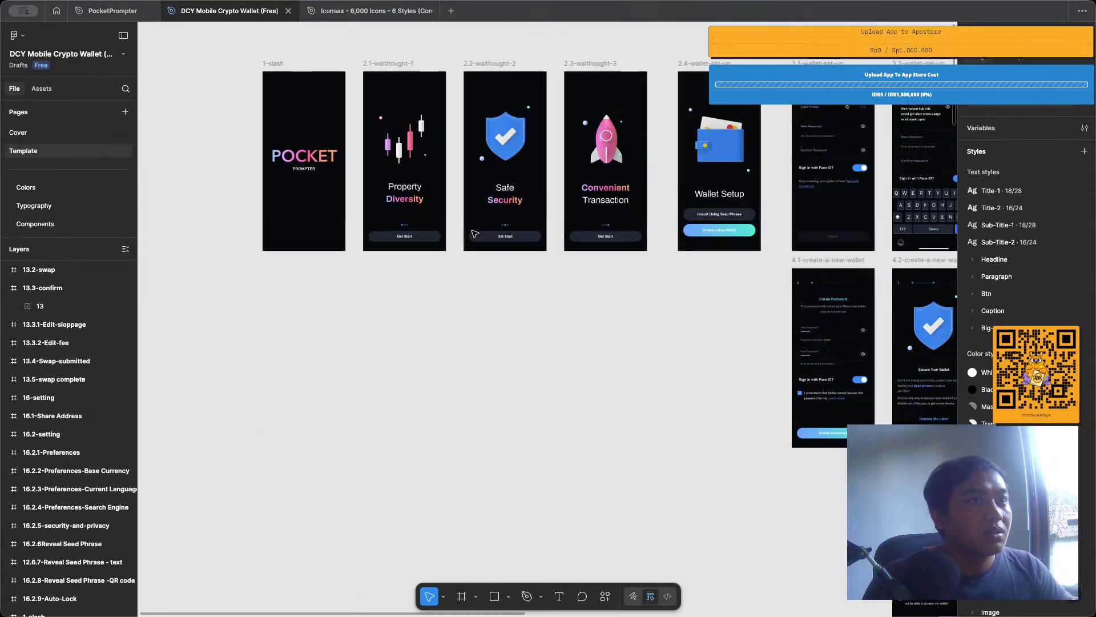
scroll(472, 233, right, 8)
scroll(474, 233, left, 3)
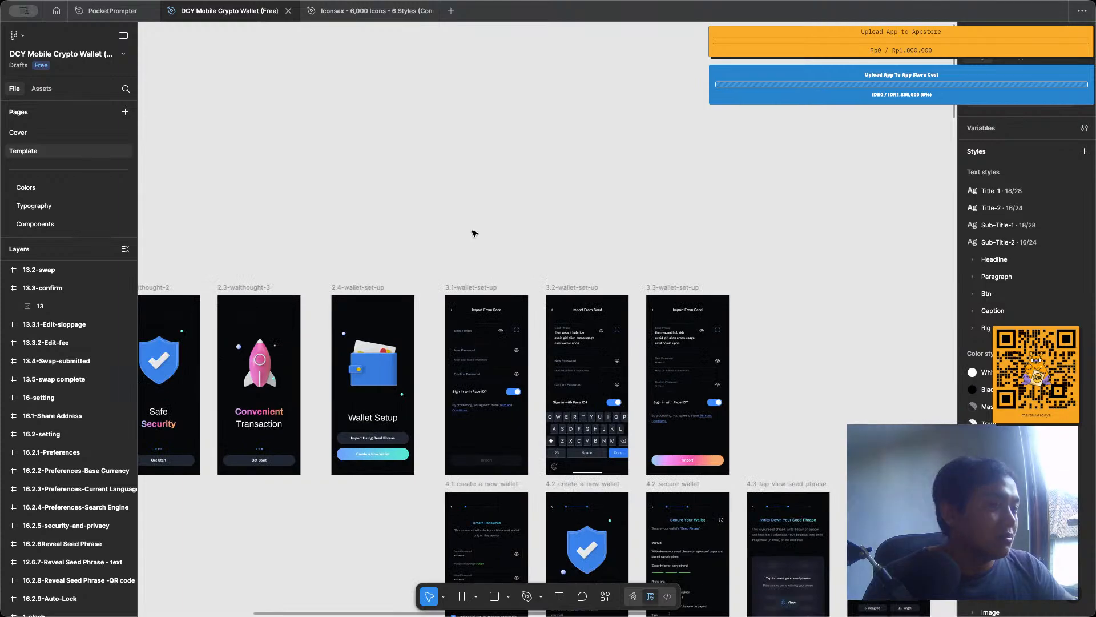
scroll(739, 298, up, 5)
scroll(735, 365, left, 8)
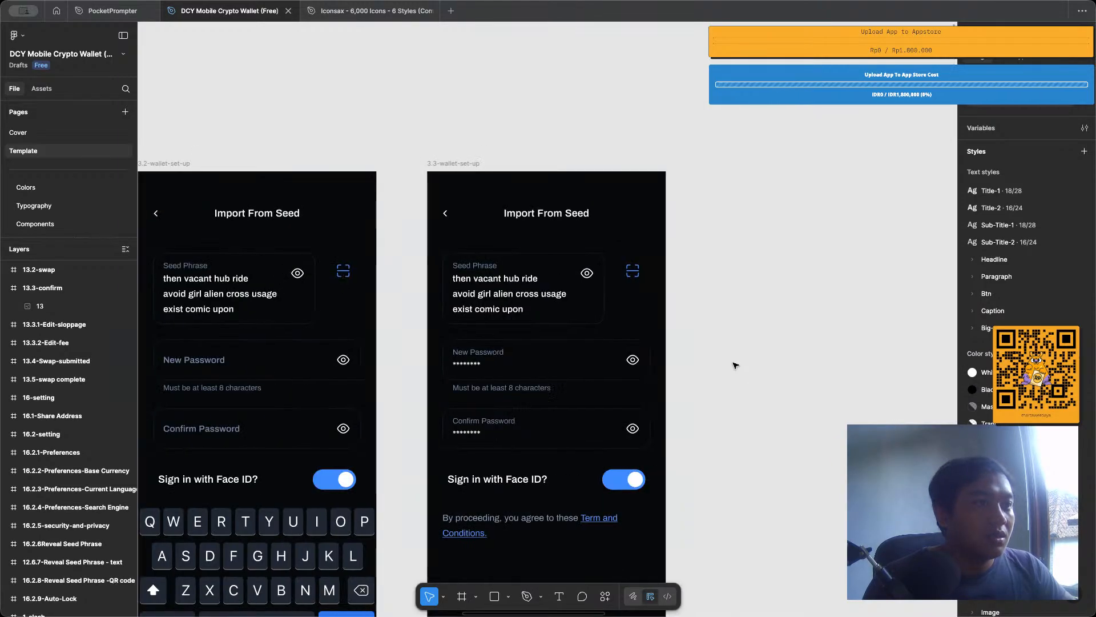
scroll(736, 365, down, 5)
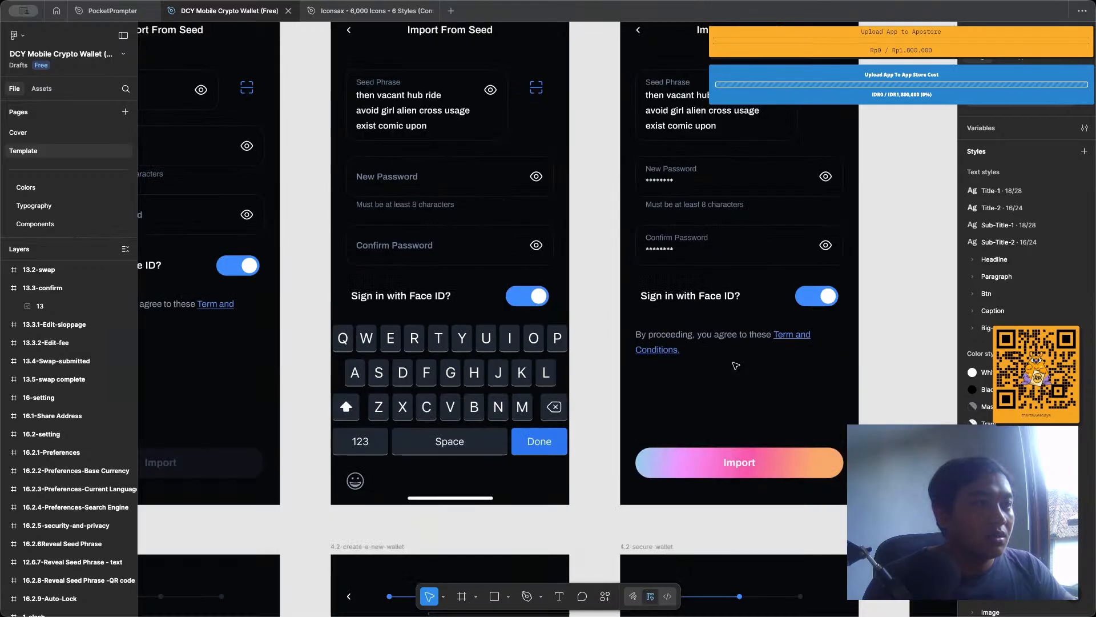
click(733, 346)
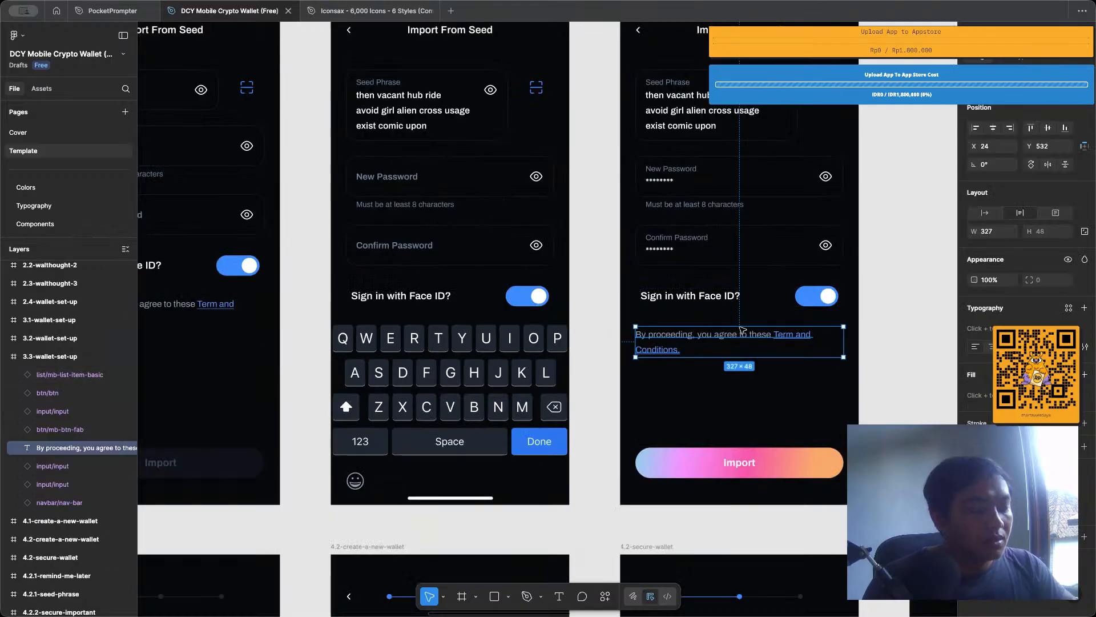
Return to the PocketPrompter file and switch the Login button on login_page to the active variant.
click(99, 12)
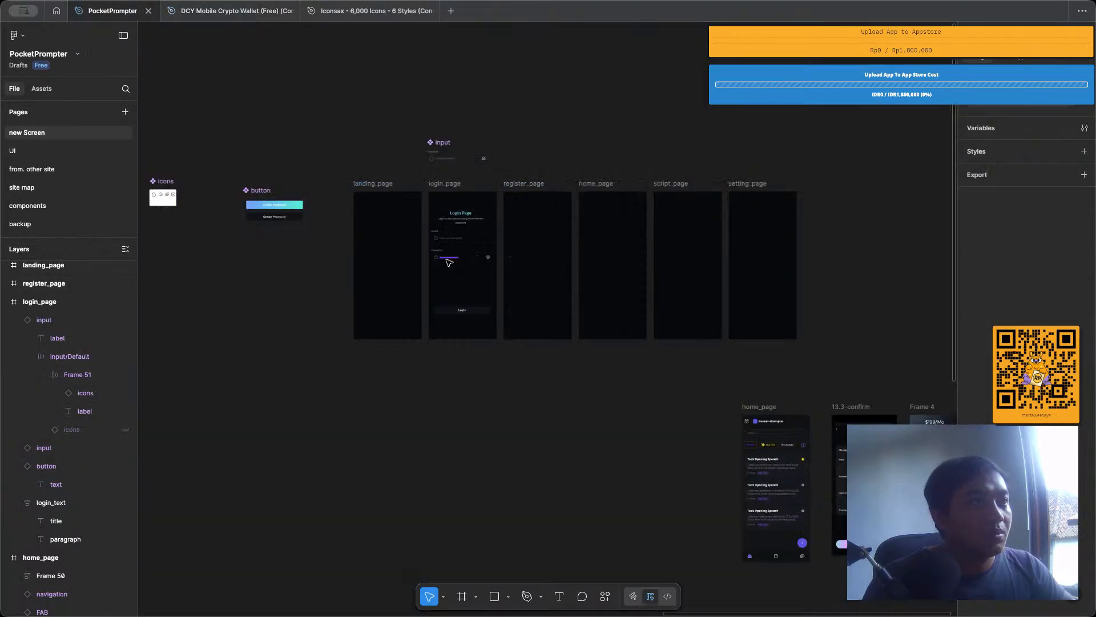
scroll(429, 259, up, 10)
click(562, 429)
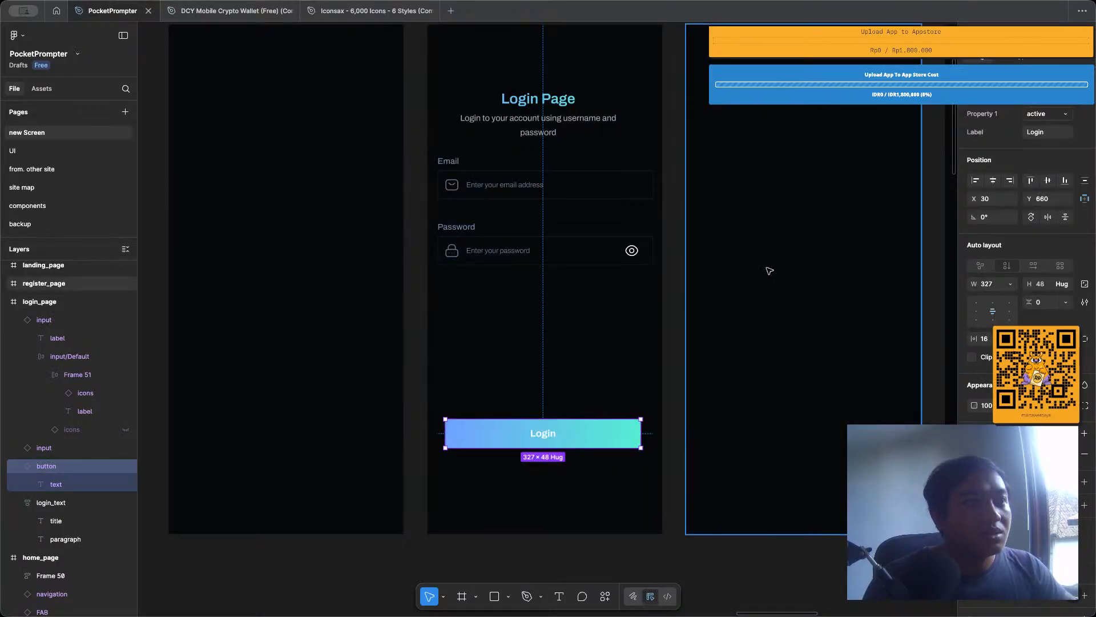
click(497, 318)
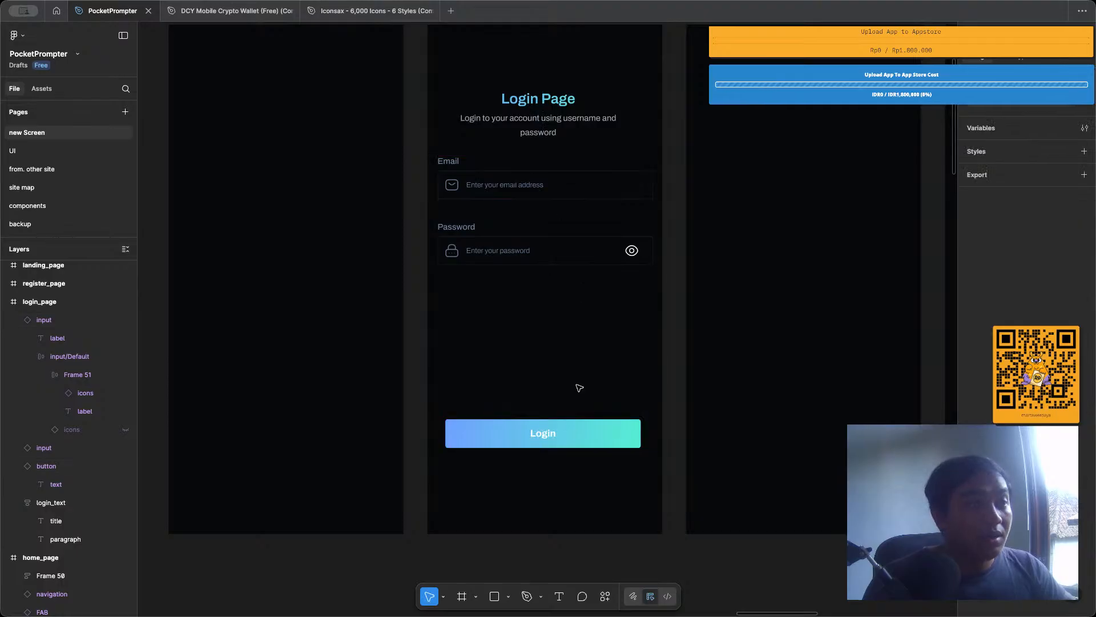
Move the Login button up beneath the Password input, to Y 440, and show the layout guides.
drag(584, 429, 595, 296)
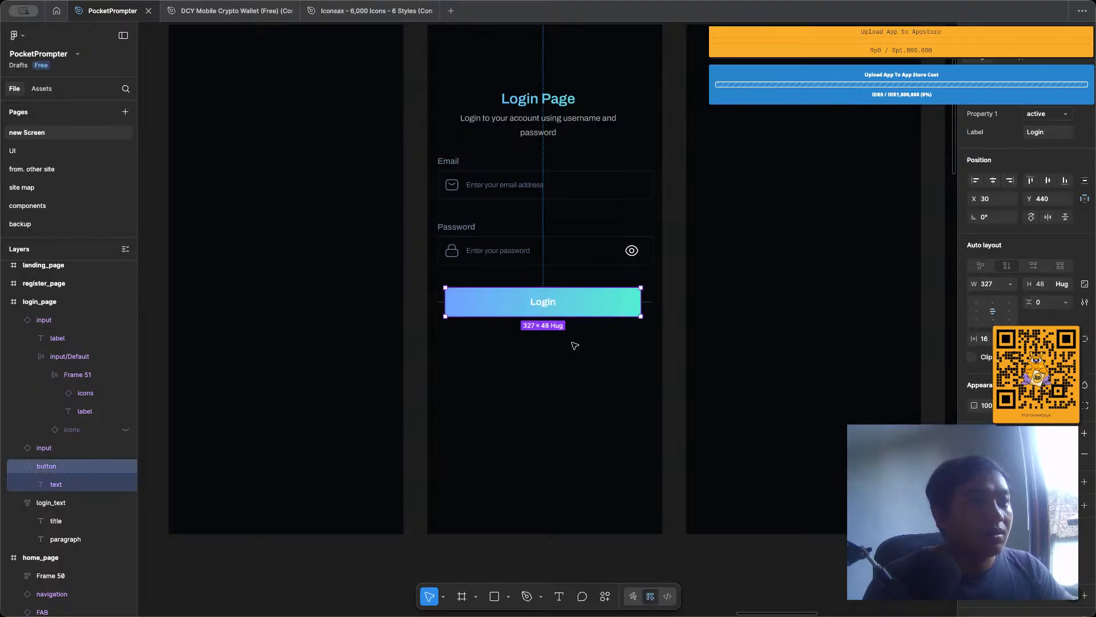
scroll(446, 300, up, 5)
key(shift+g)
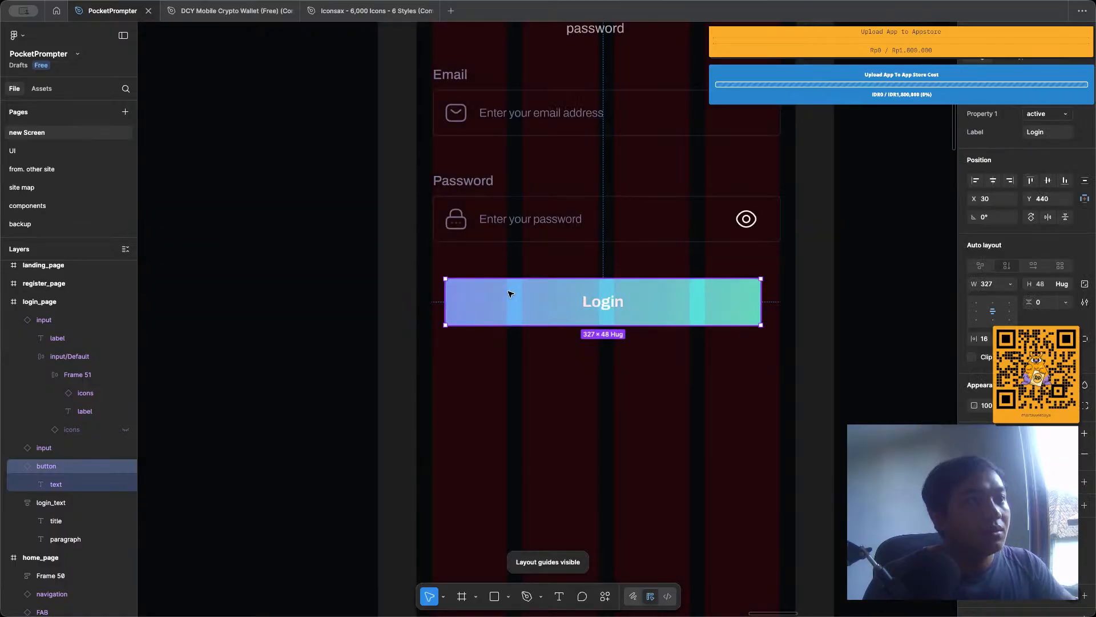
Align the Login button's left edge with the inputs at X 17, widen it to 360, and check its margins within the frame.
drag(457, 299, 443, 298)
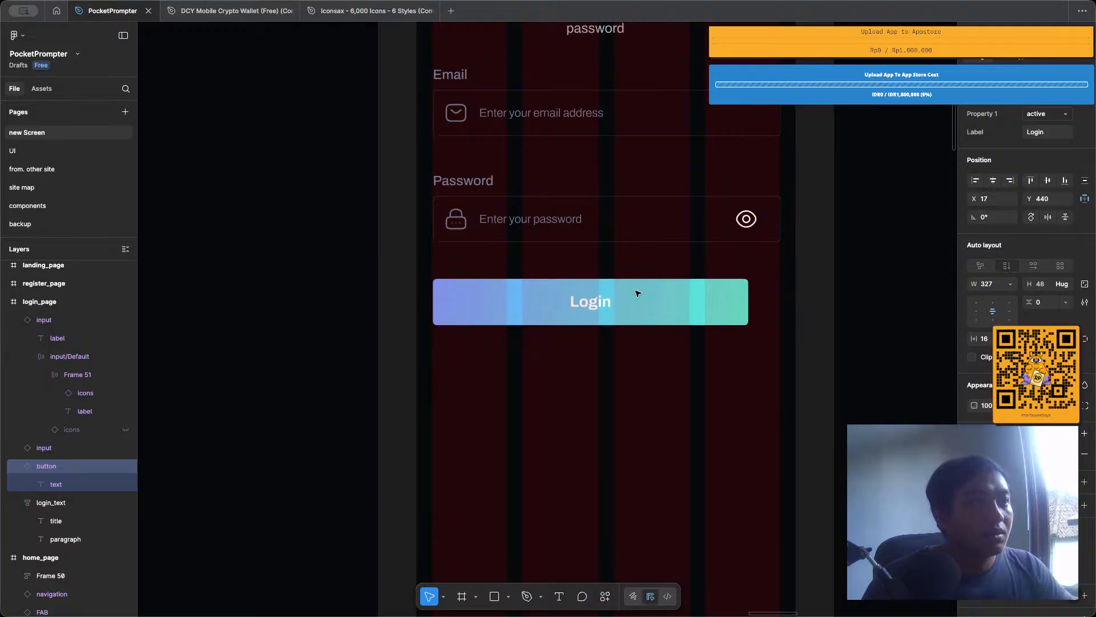
key(Right)
drag(753, 304, 778, 309)
key(alt)
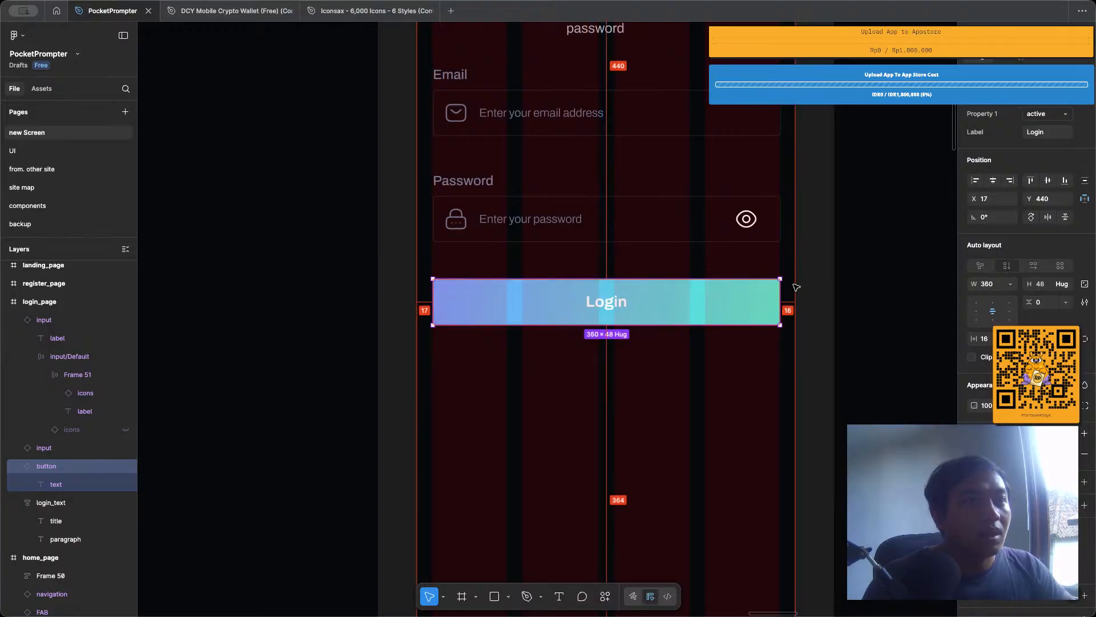
Shift the Login button to X 16 and widen it to 361 so it spans the layout columns.
scroll(399, 303, up, 15)
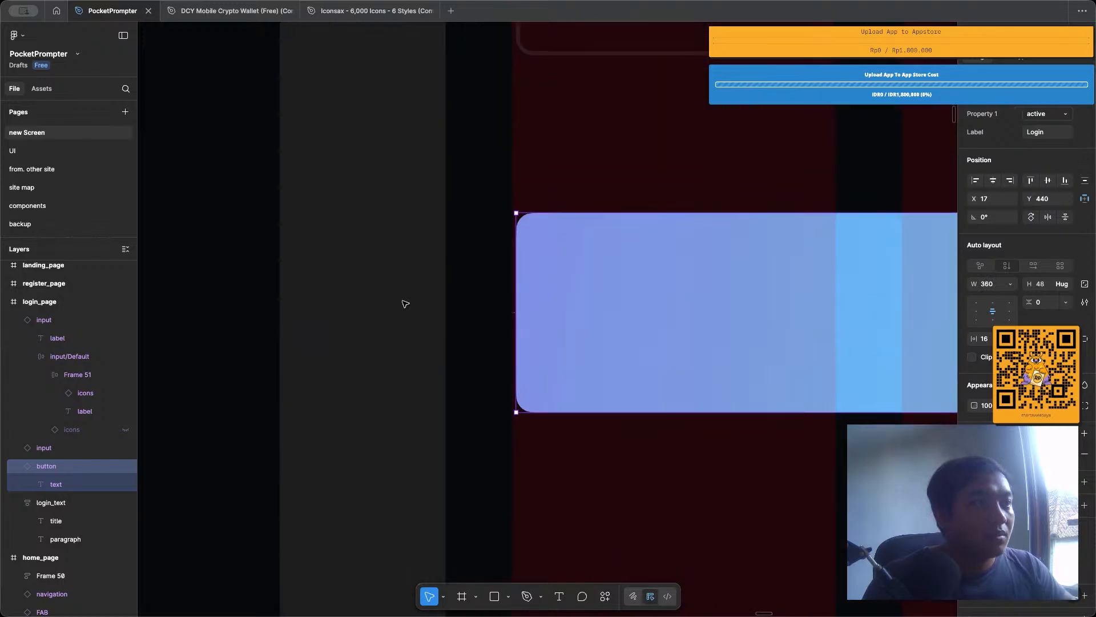
key(Left)
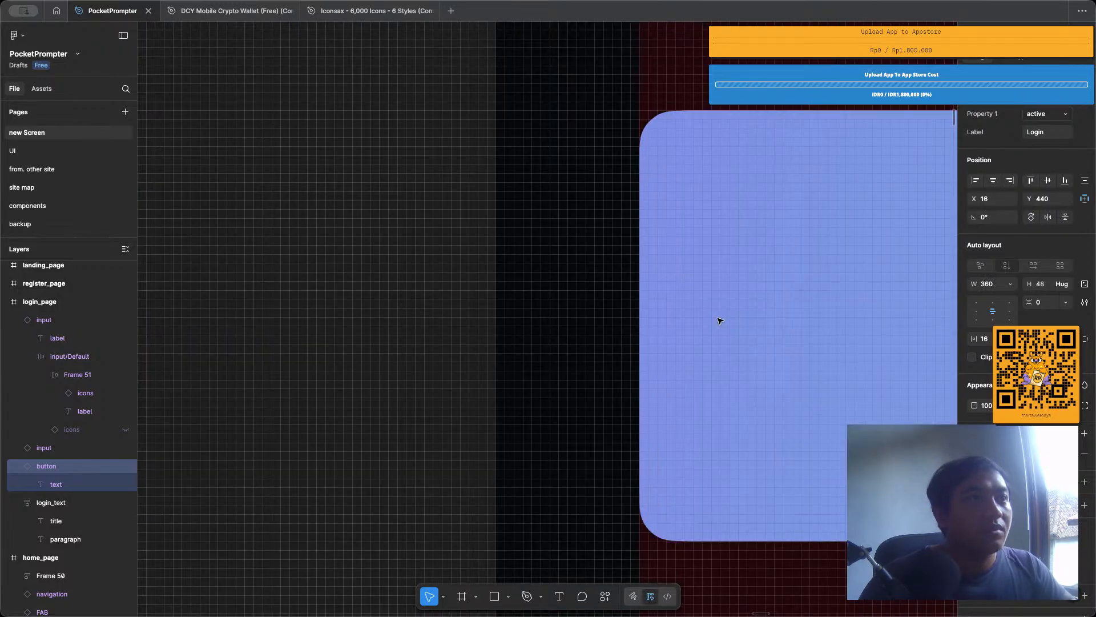
scroll(717, 320, down, 5)
scroll(717, 321, down, 3)
scroll(717, 318, right, 5)
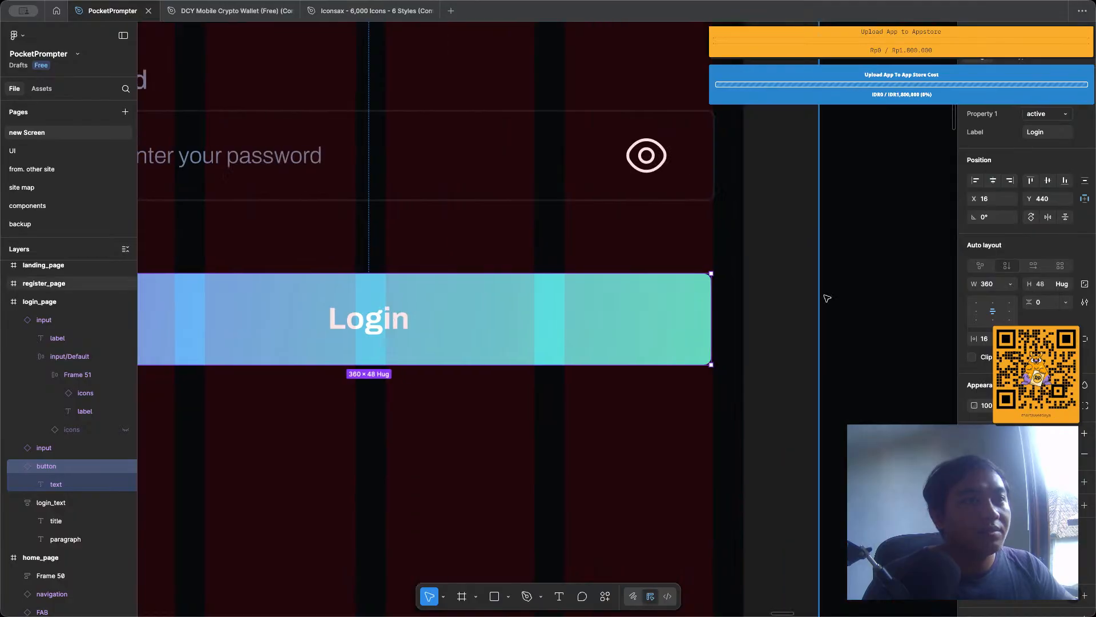
scroll(419, 338, up, 5)
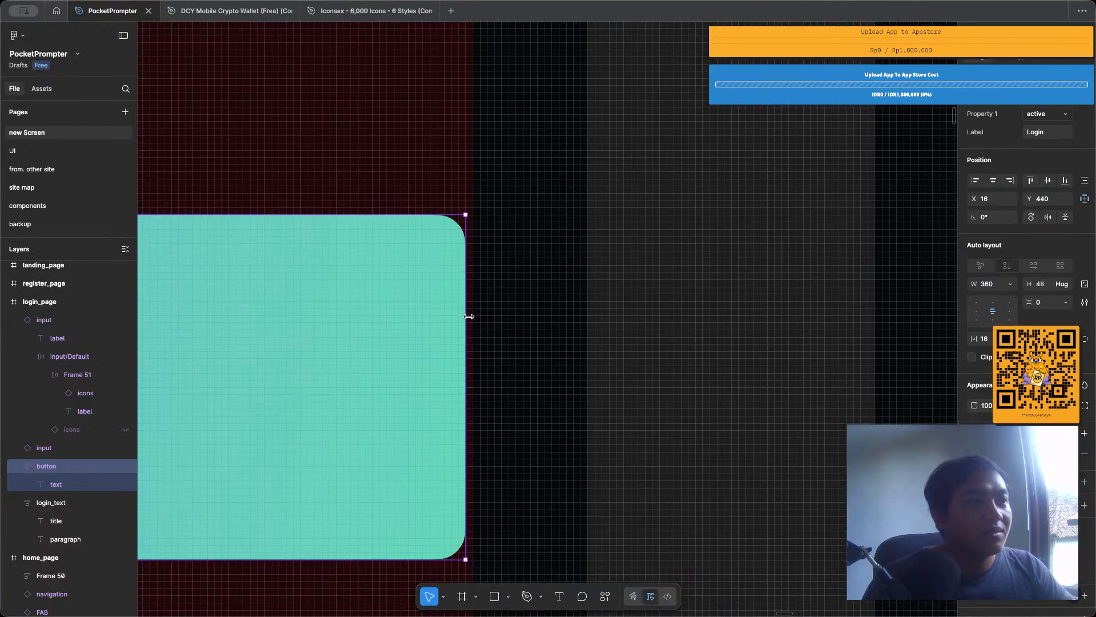
drag(468, 317, 473, 317)
scroll(473, 318, down, 5)
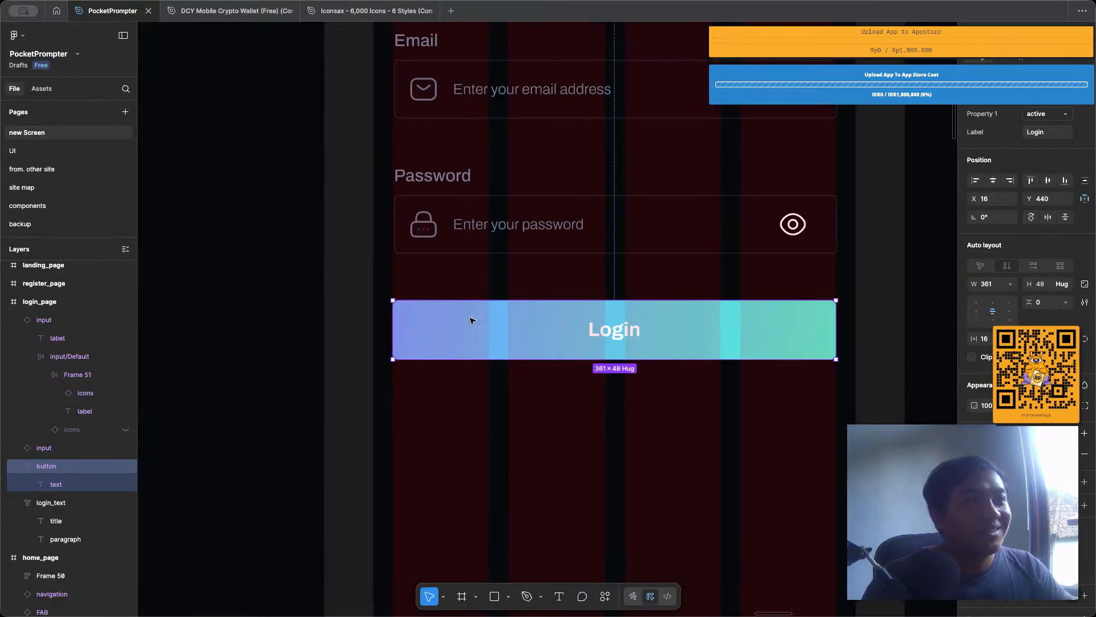
scroll(468, 320, up, 3)
scroll(472, 341, down, 5)
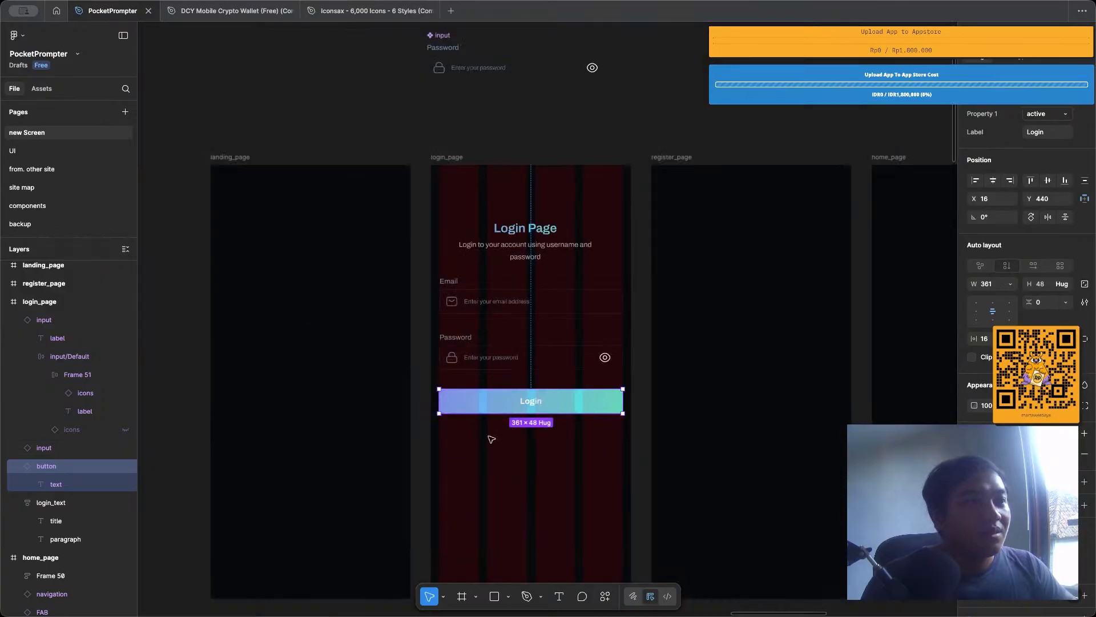
Paste the copied terms and conditions text into the login_page frame.
scroll(488, 441, up, 2)
click(450, 121)
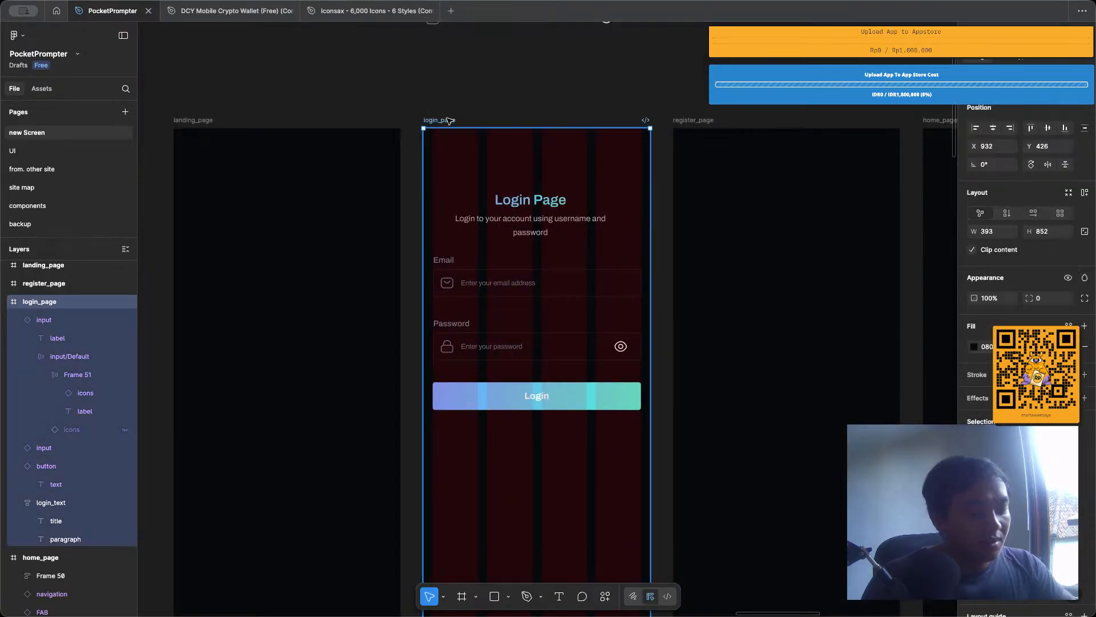
text(By proceeding, you agree to these Term and Conditions.)
scroll(536, 466, up, 5)
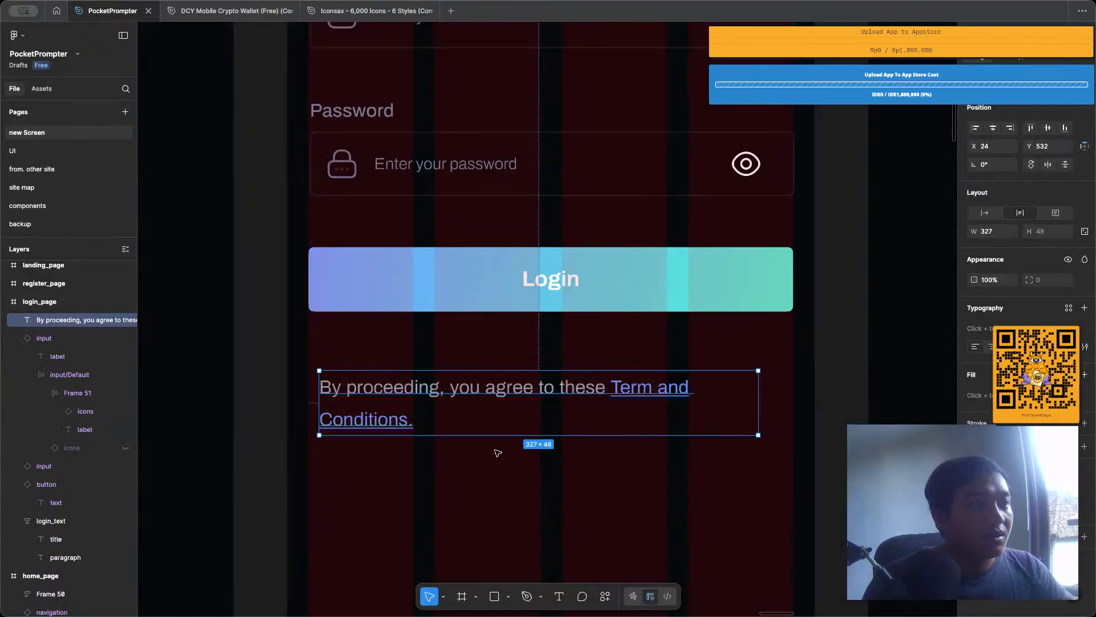
double_click(441, 389)
click(450, 387)
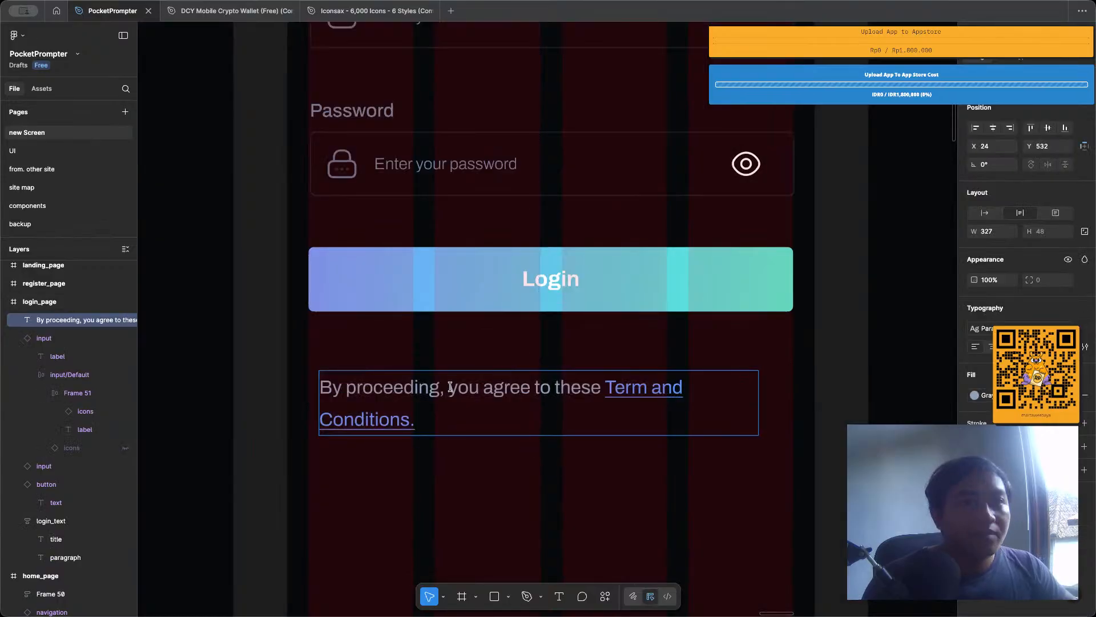
key(ctrl+a)
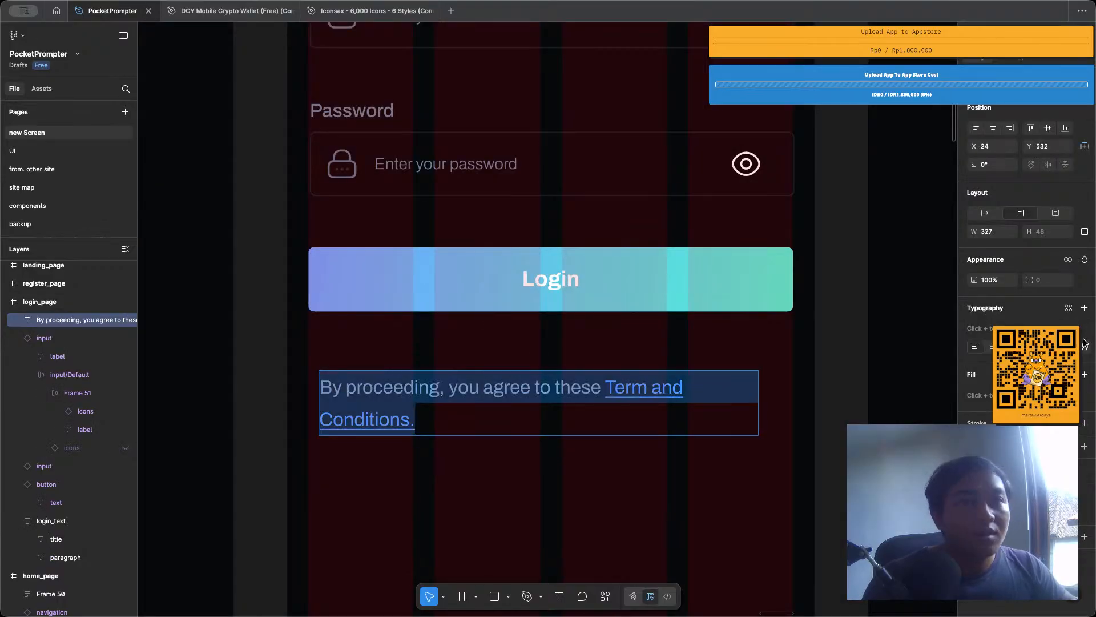
click(611, 401)
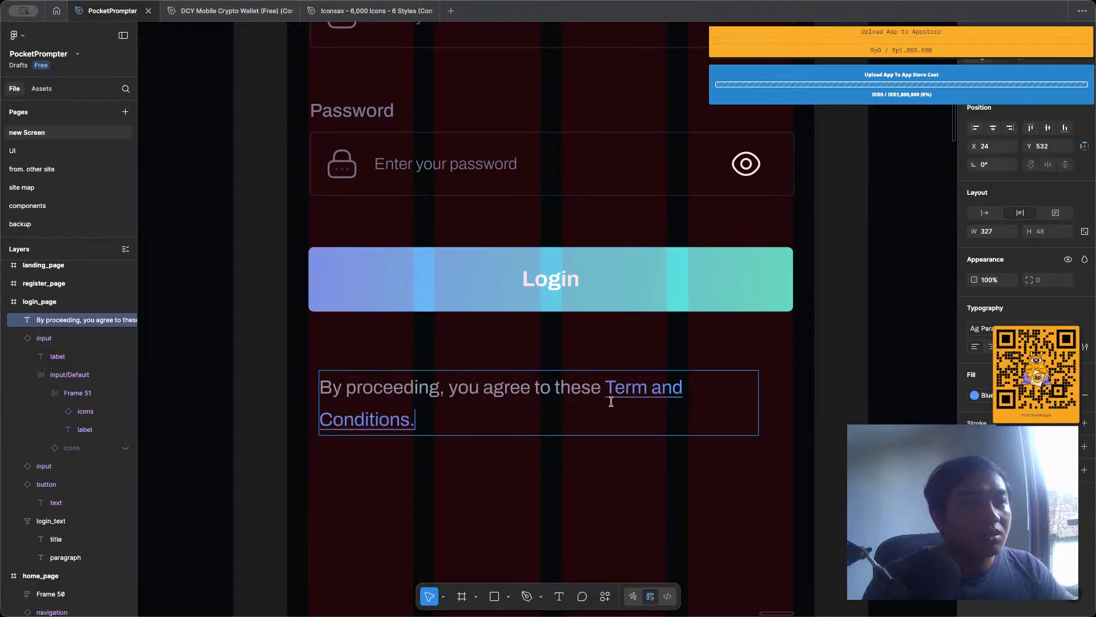
drag(601, 388, 531, 388)
click(583, 384)
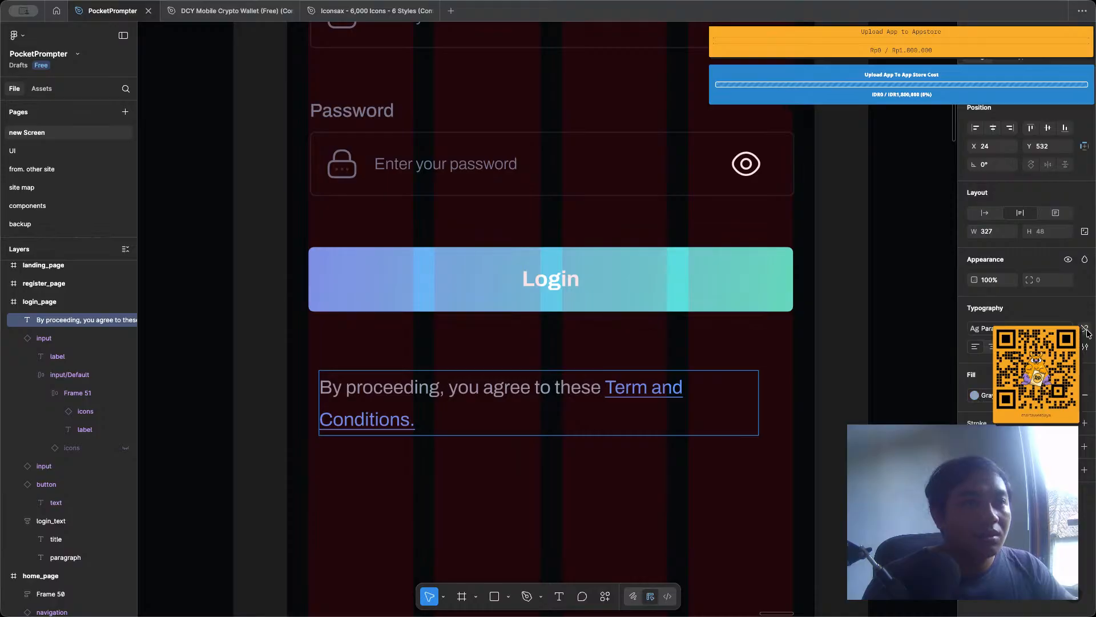
click(649, 387)
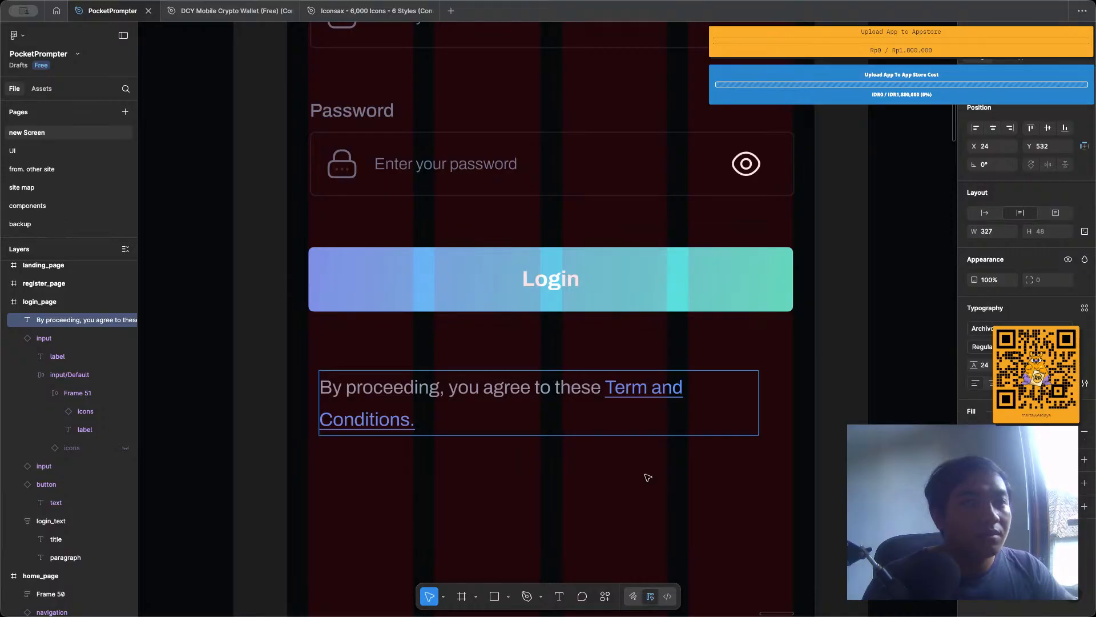
key(Escape)
key(Escape)
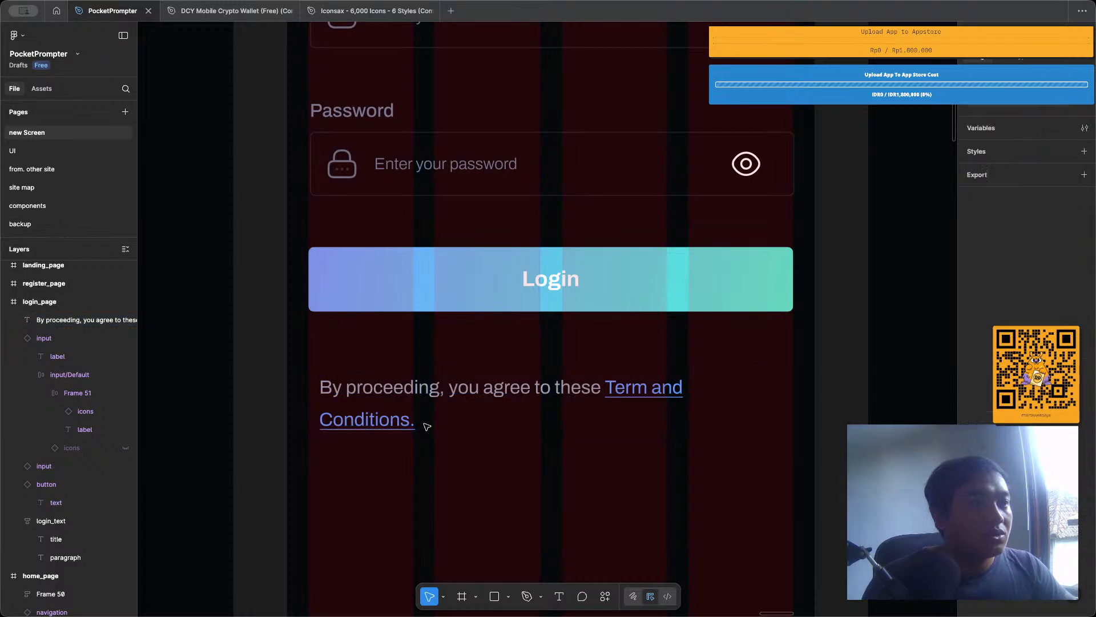
Replace the gray wording before the "Term and Conditions." link with "Already have and account?", keeping the blue link text.
double_click(423, 424)
click(411, 423)
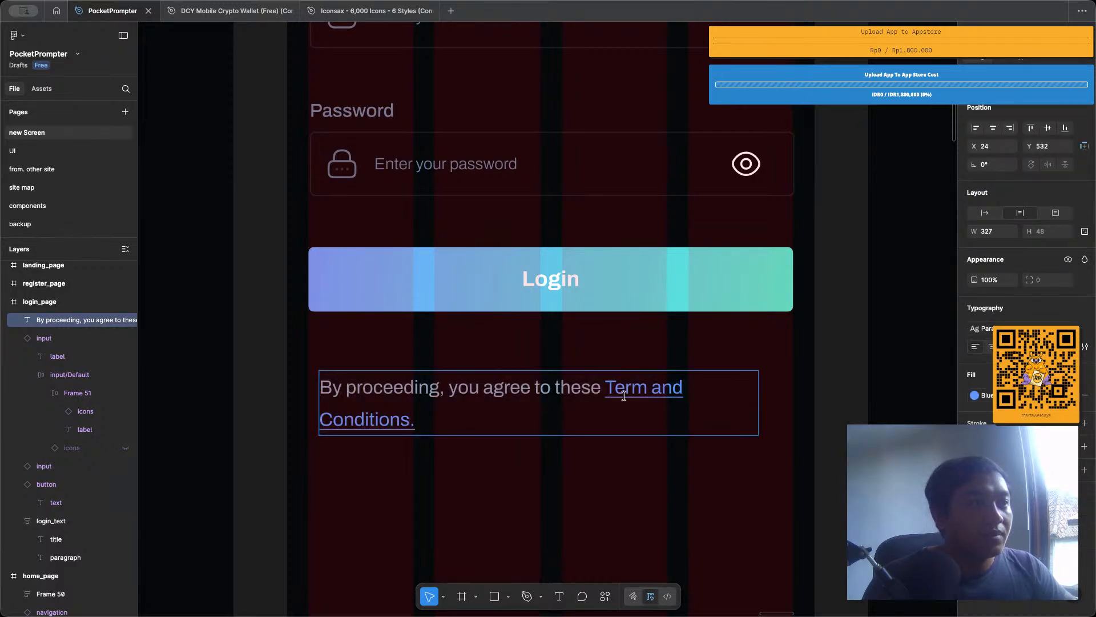
drag(599, 391, 225, 379)
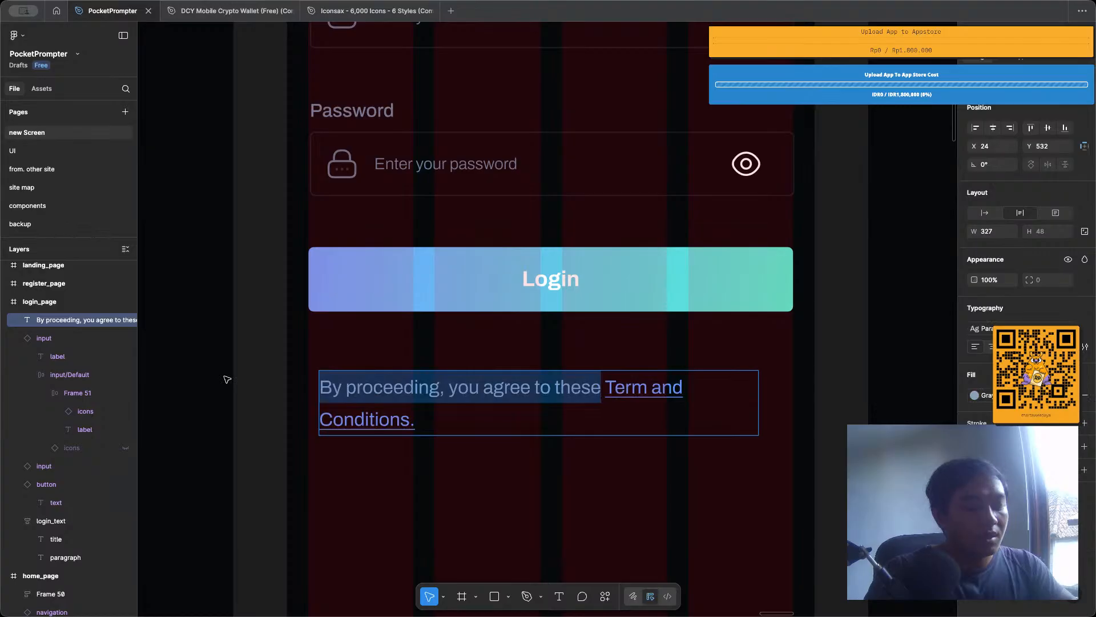
text(Alread)
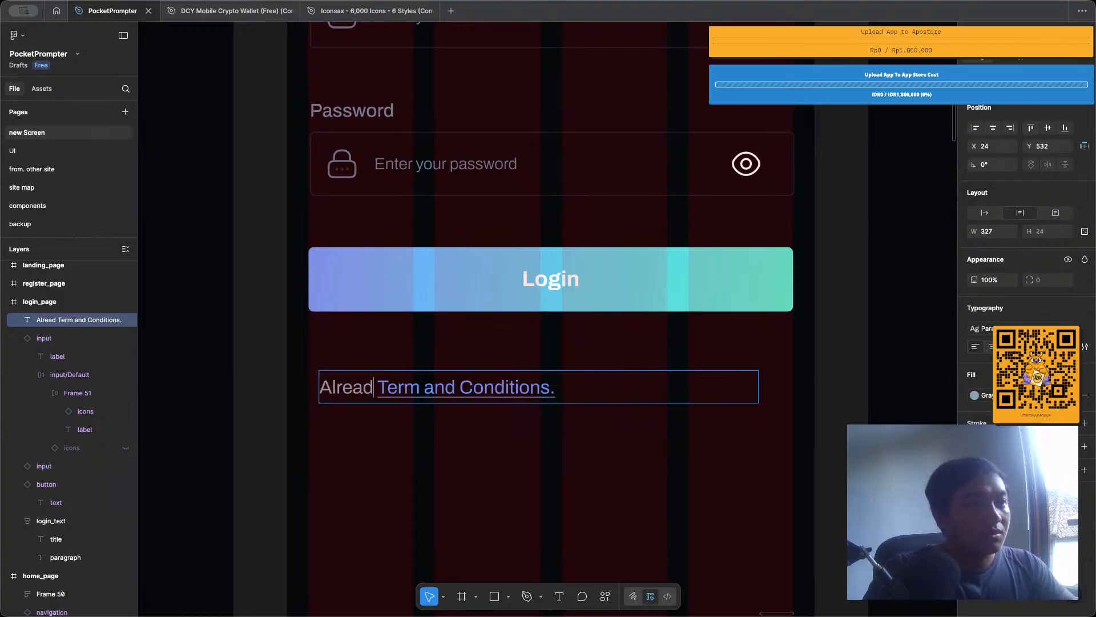
text(y have)
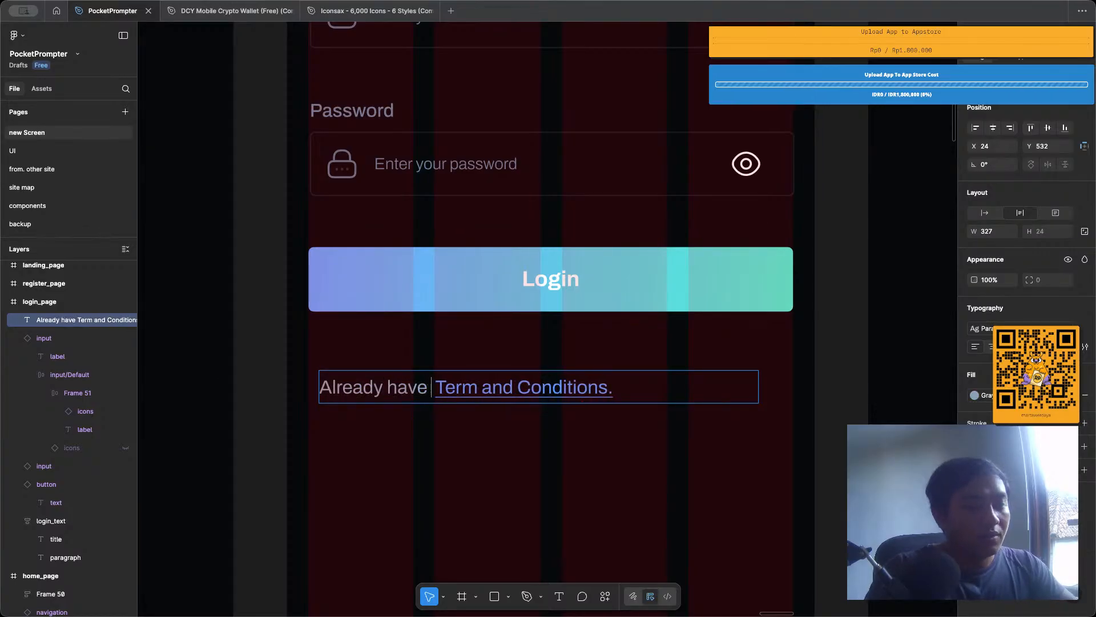
text( and acco)
text(unt?)
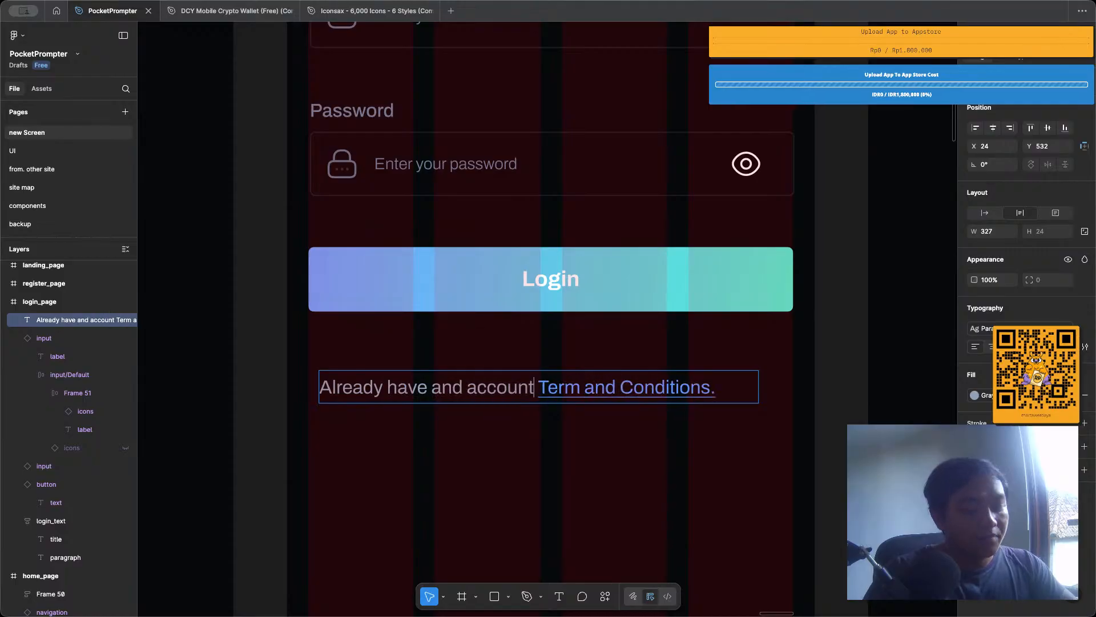
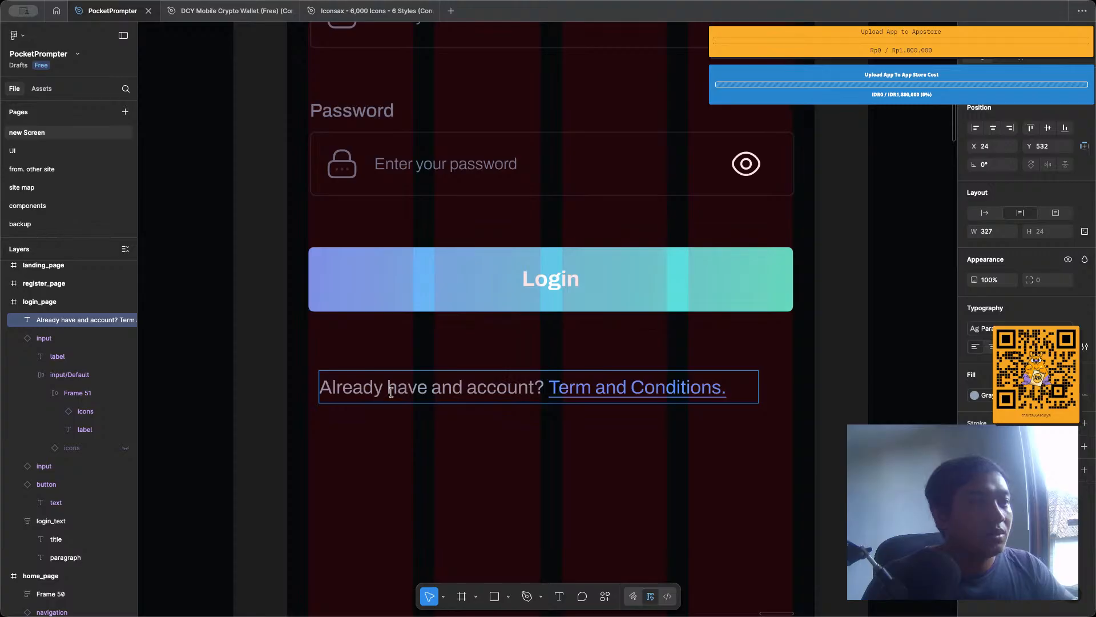
Reword the gray part of the account prompt to "Don't have an account?".
drag(385, 388, 242, 387)
text(don')
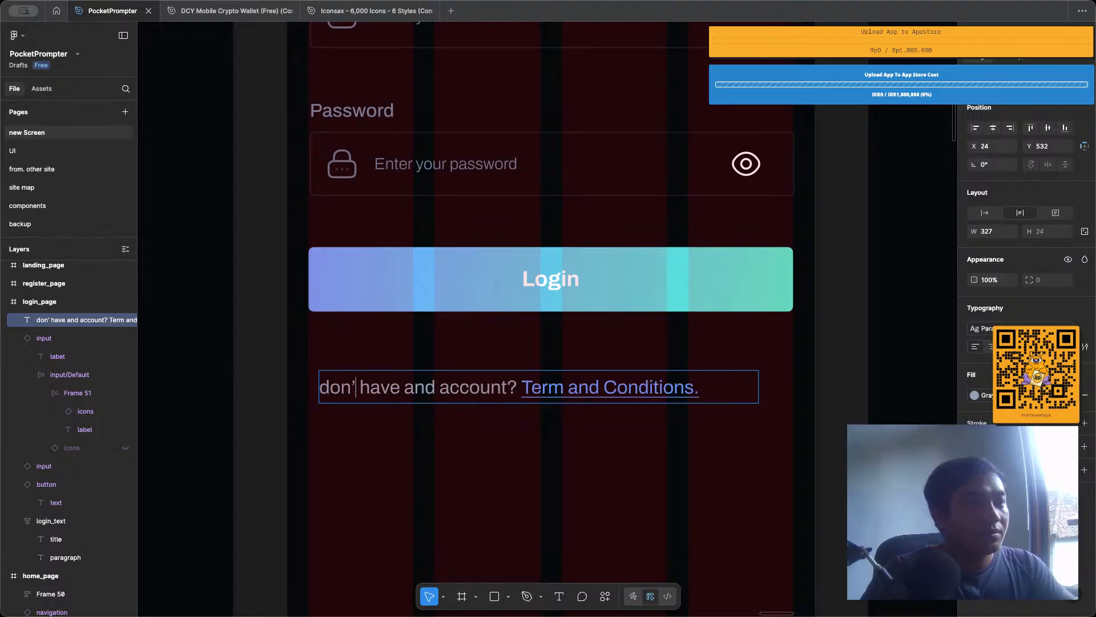
key(BackSpace)
key(BackSpace)
key(BackSpace)
key(BackSpace)
text(D)
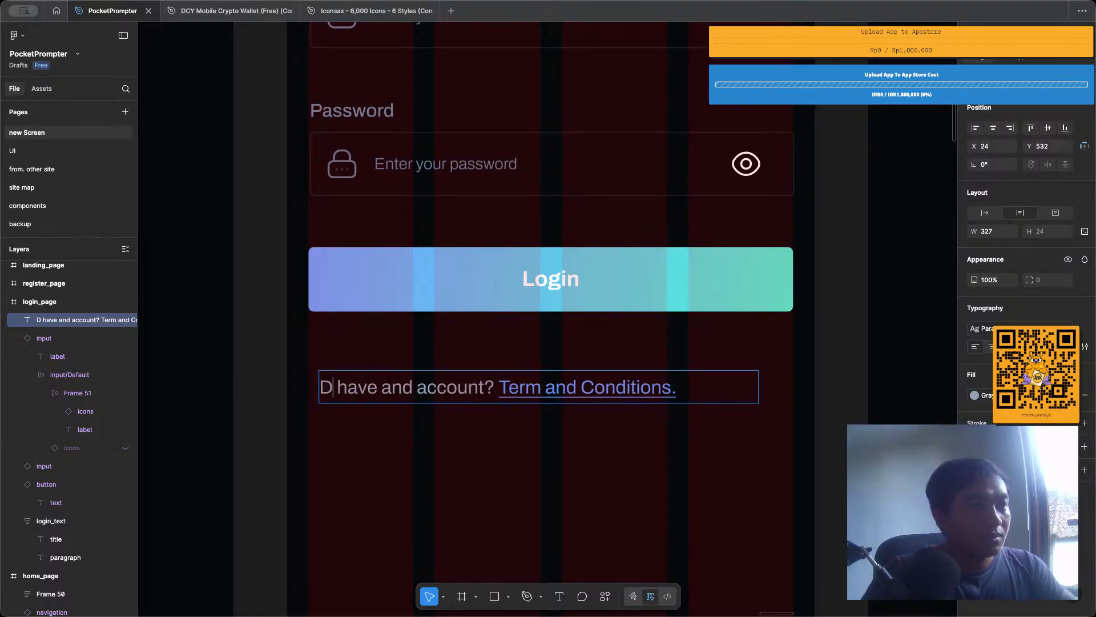
text(on't)
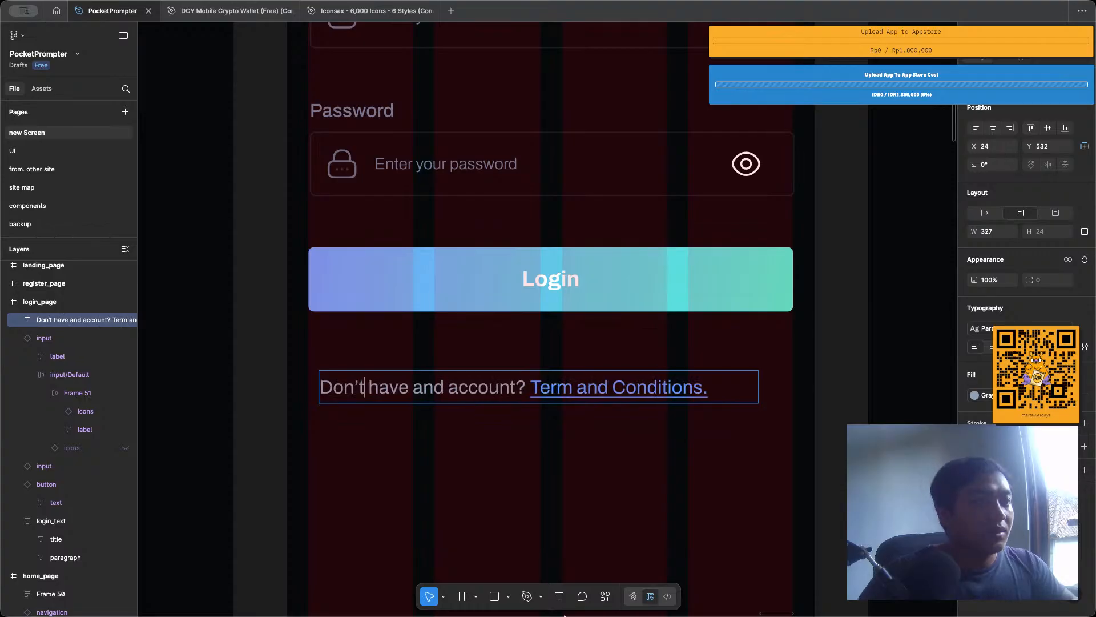
click(444, 388)
key(BackSpace)
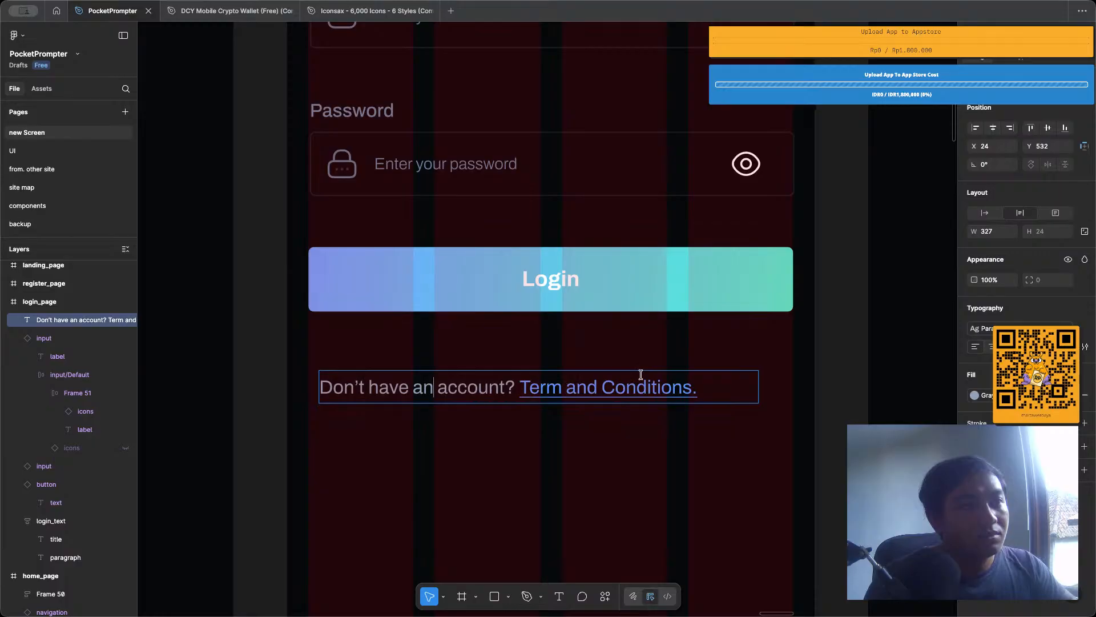
Replace the blue "Term and Conditions" link wording with "Register Here", keeping the final period.
drag(693, 388, 524, 389)
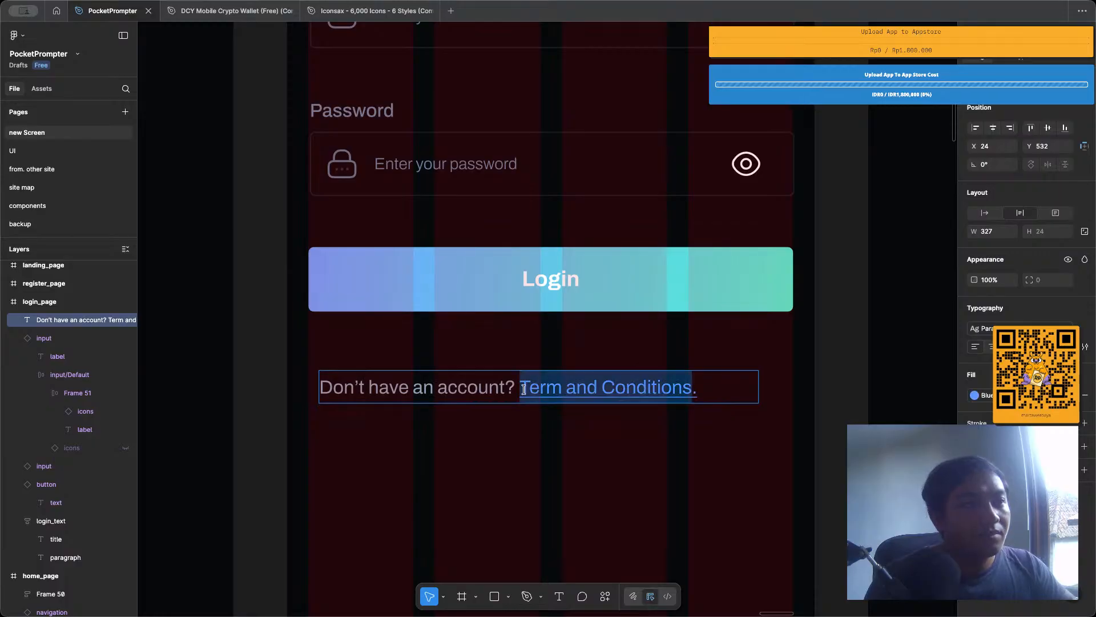
text(Register Here)
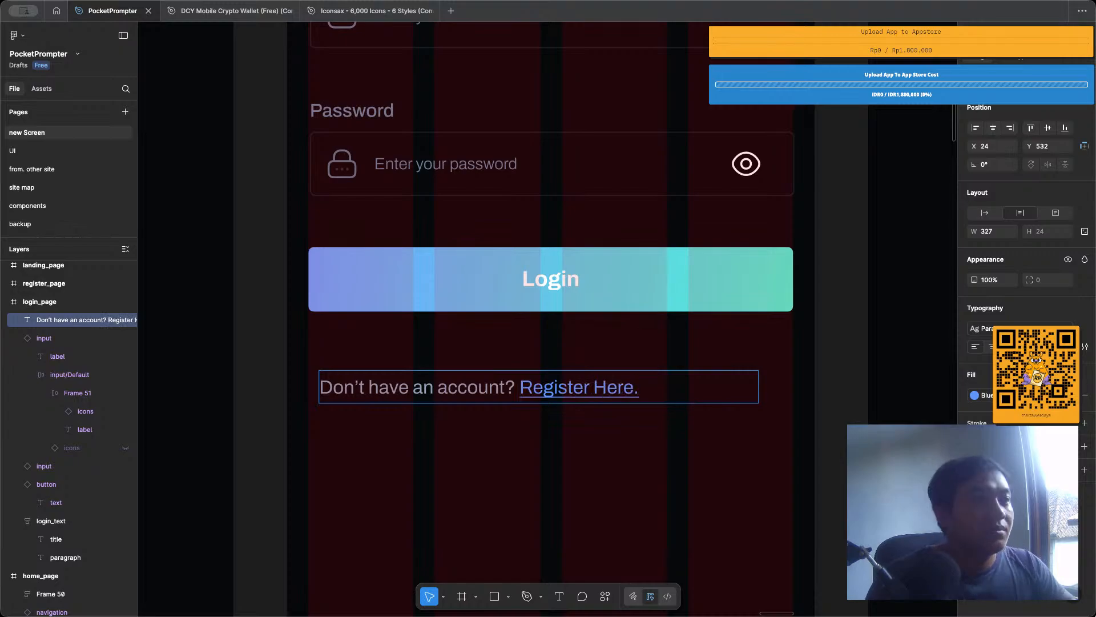
click(583, 417)
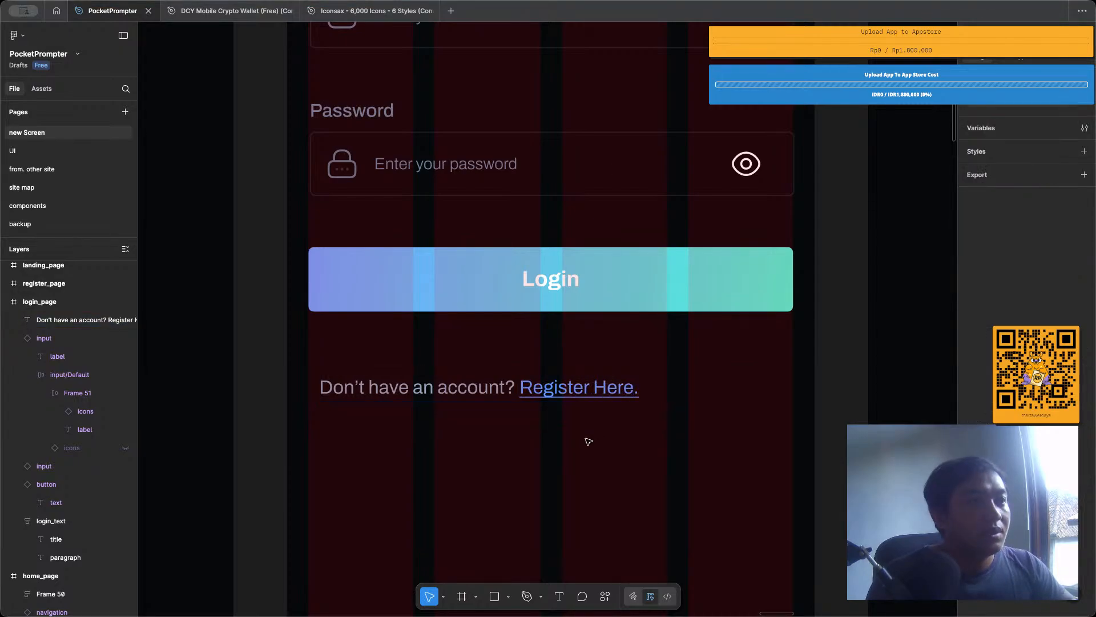
Move the account prompt up directly beneath the Login button, to about X 126, Y 496.
scroll(582, 429, down, 3)
drag(581, 411, 658, 384)
shift+click(647, 356)
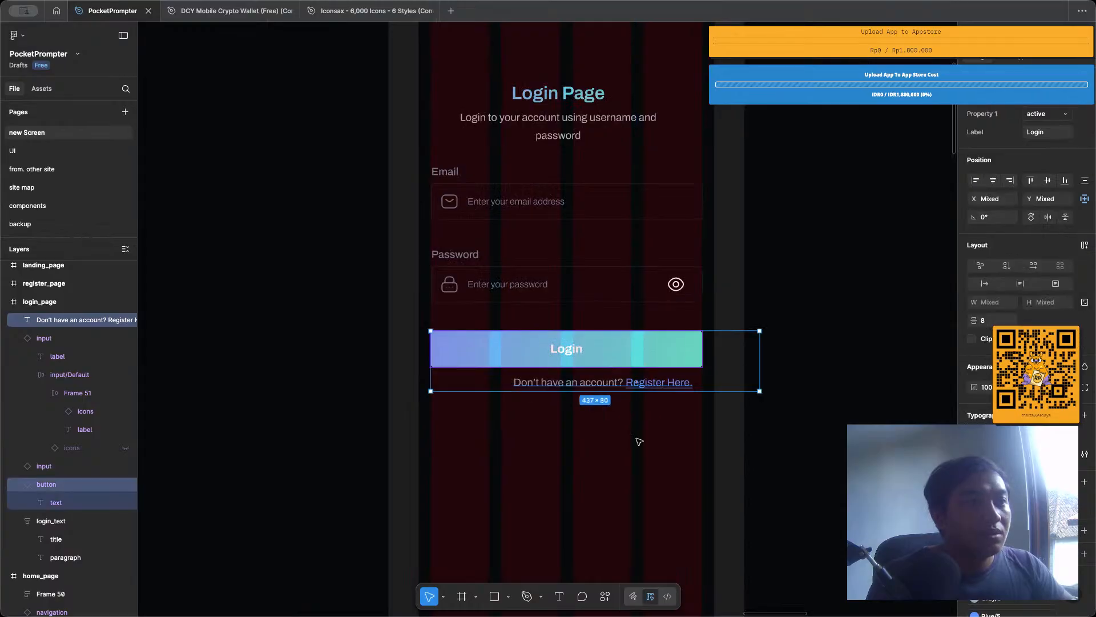
click(639, 441)
click(638, 384)
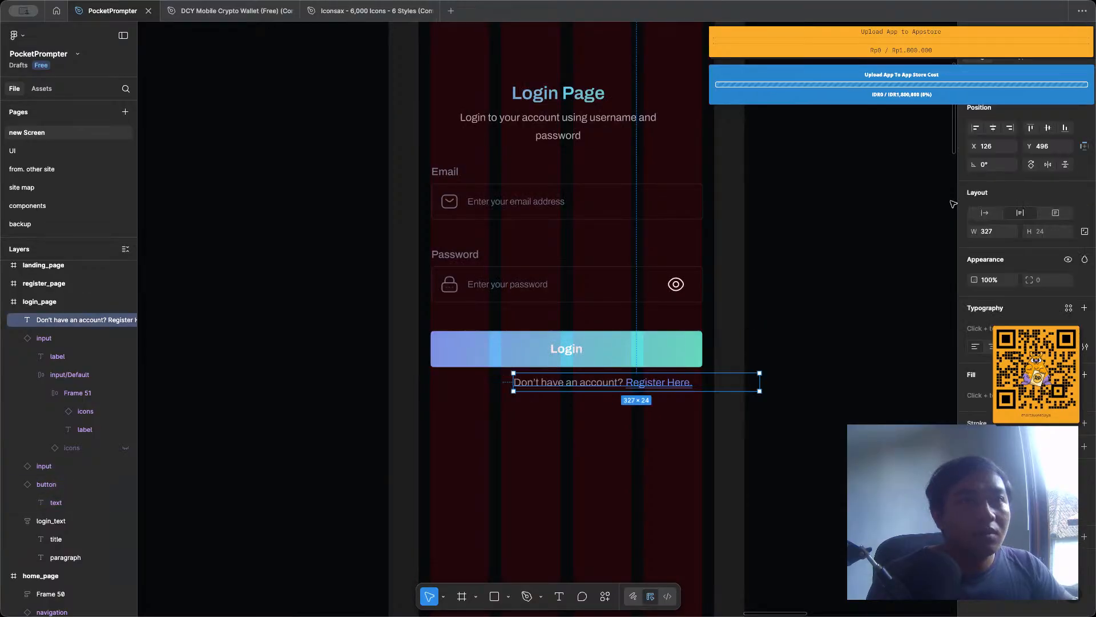
Wrap the Login button and the account prompt together in a vertical auto layout.
click(817, 274)
click(624, 348)
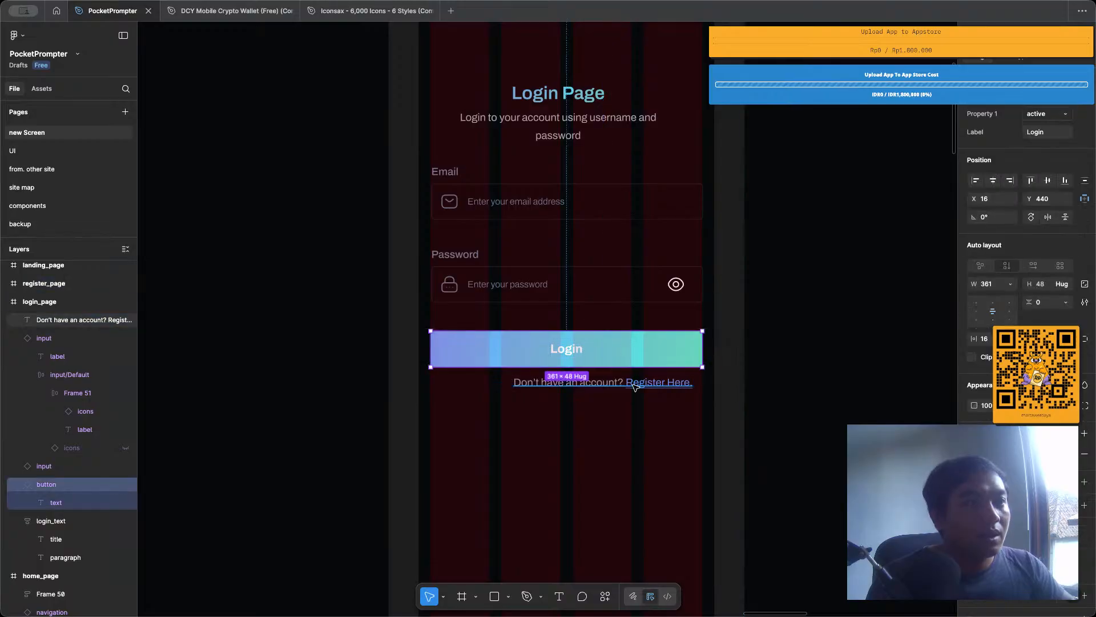
shift+click(635, 386)
key(shift+a)
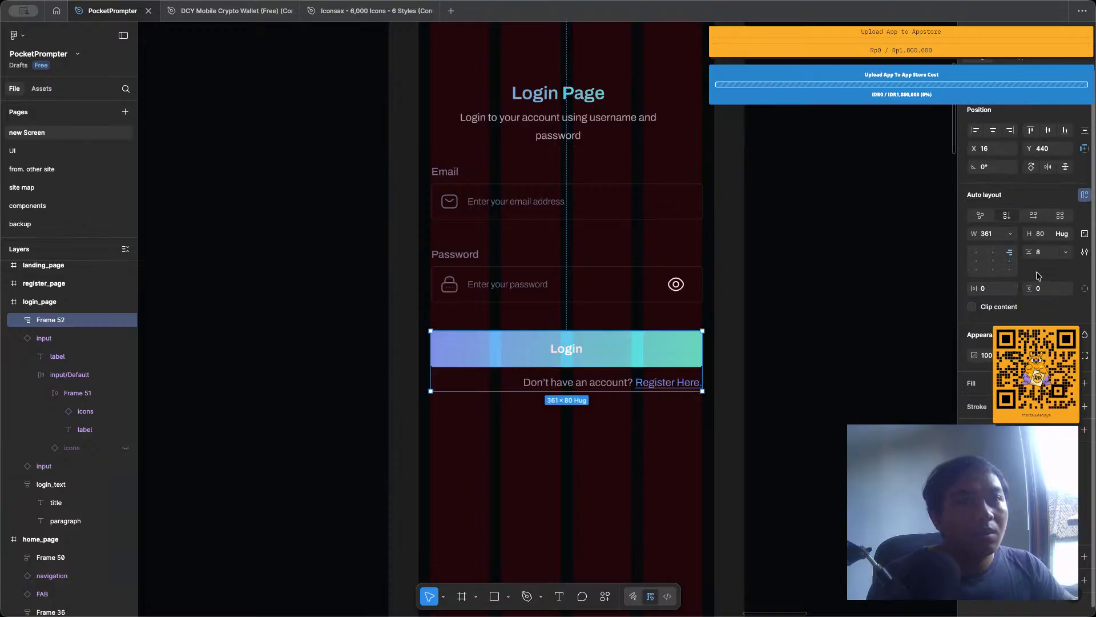
Wrap the Email and Password inputs in a vertical auto layout and set the gap between them to 16.
click(567, 221)
shift+click(568, 283)
key(shift+a)
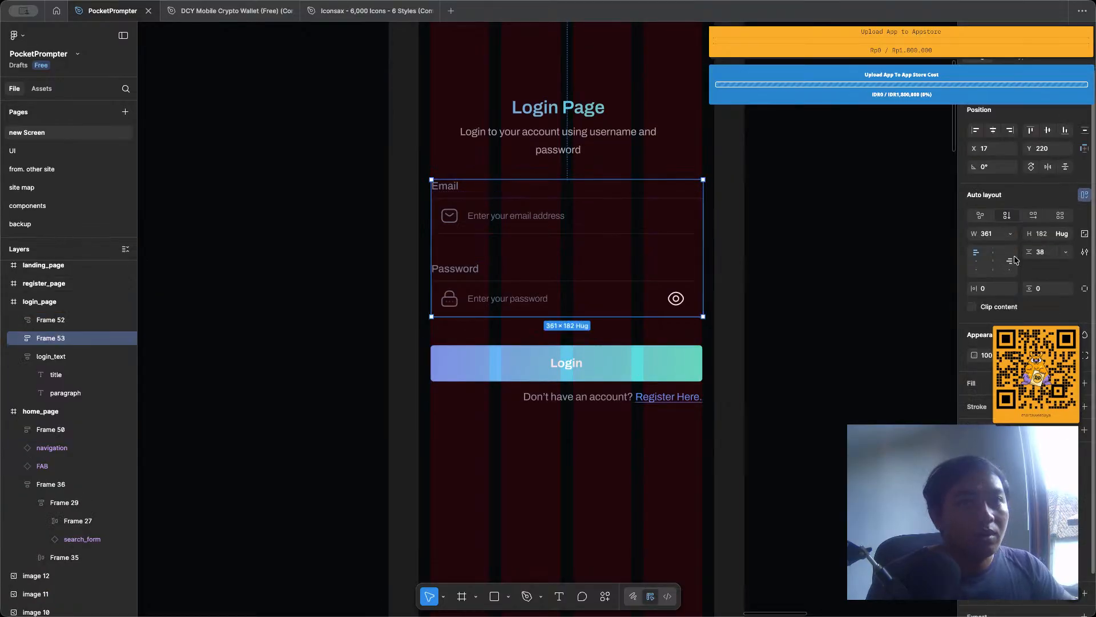
click(1045, 252)
text(1)
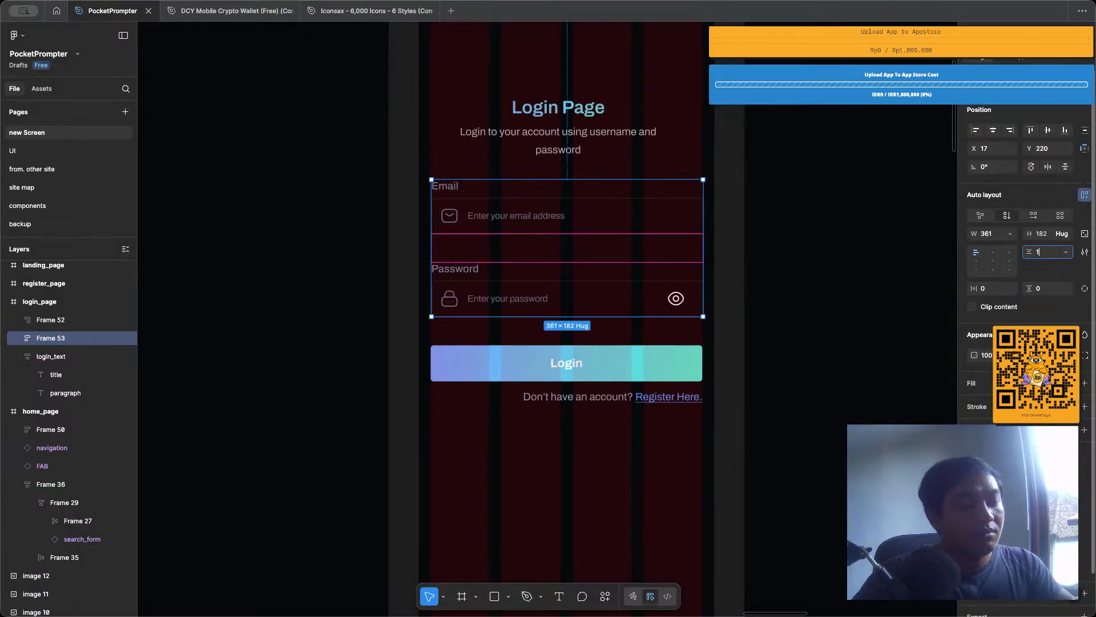
text(6)
key(Return)
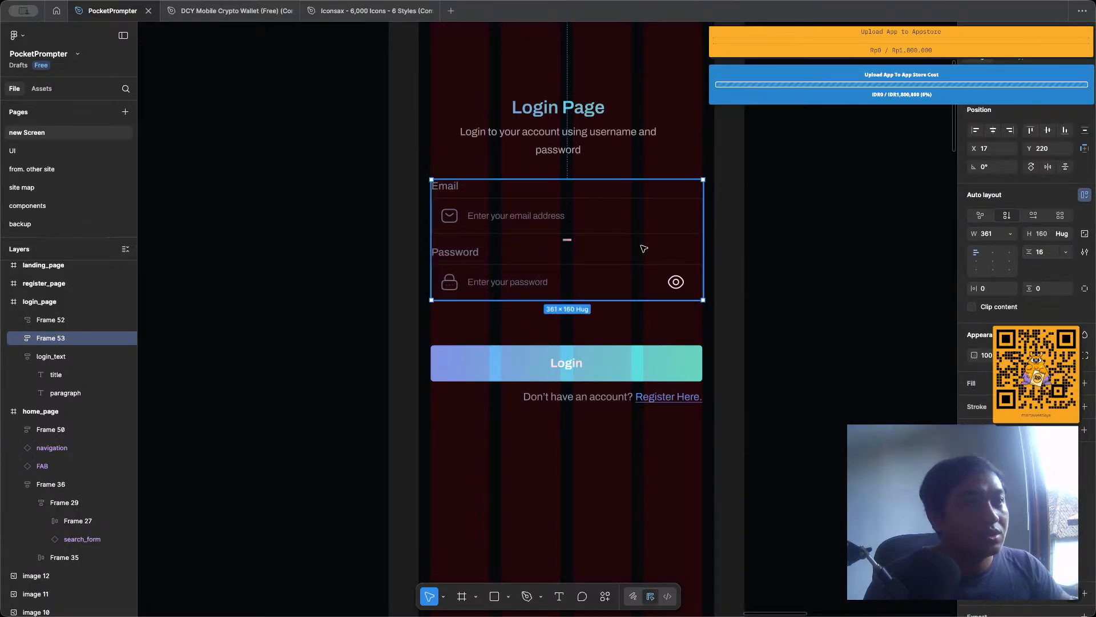
Combine the inputs group and the Login button group in a vertical auto layout with a gap of 32.
shift+click(634, 351)
key(shift+a)
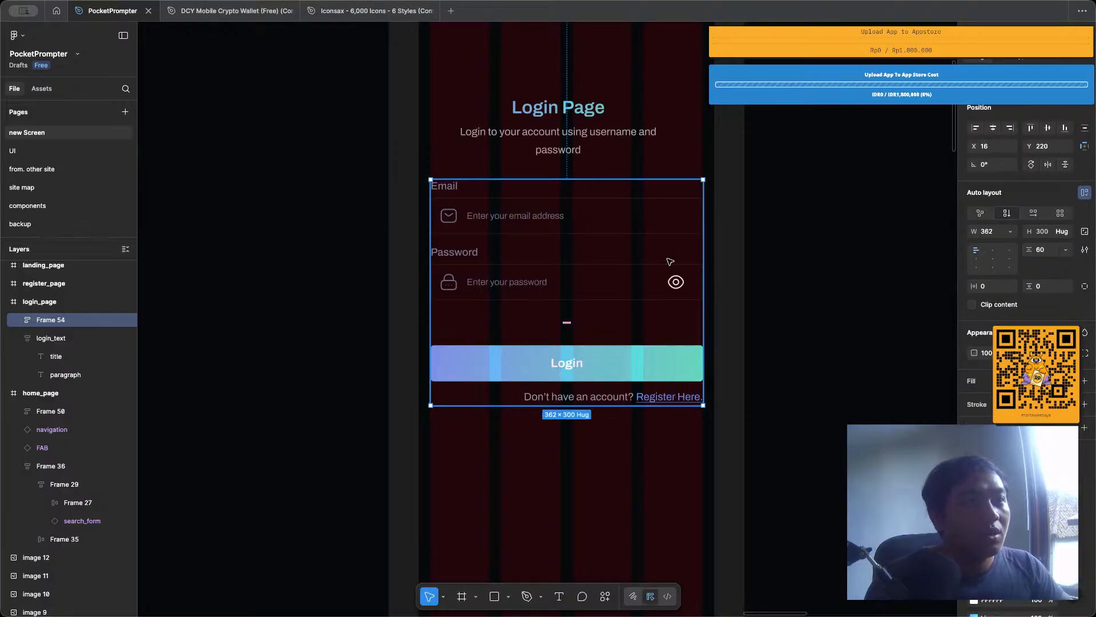
click(1049, 253)
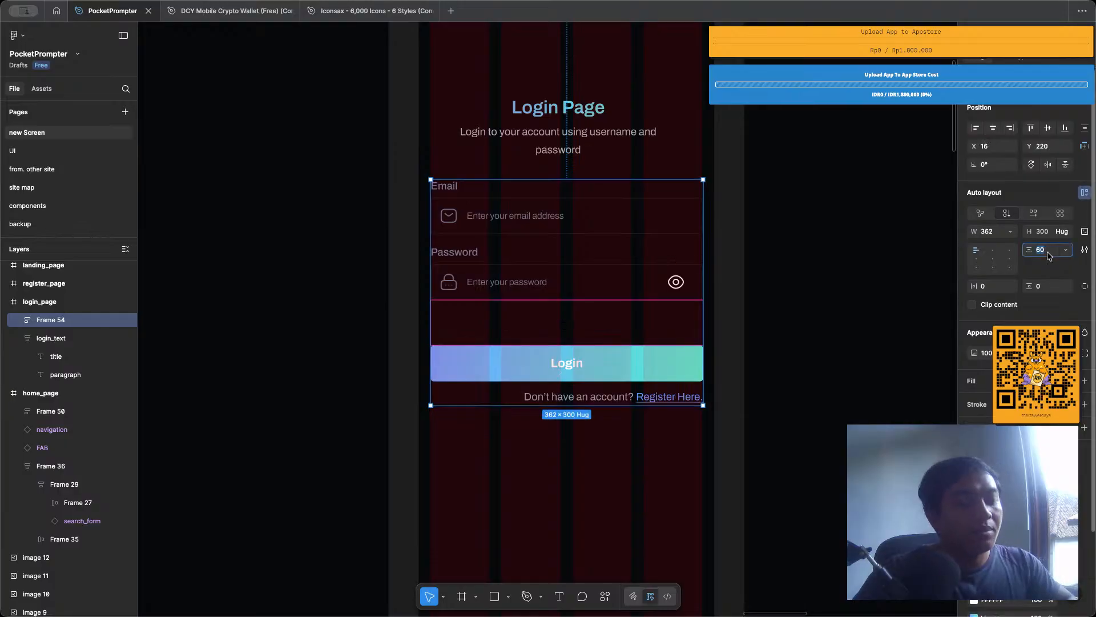
text(24)
key(Return)
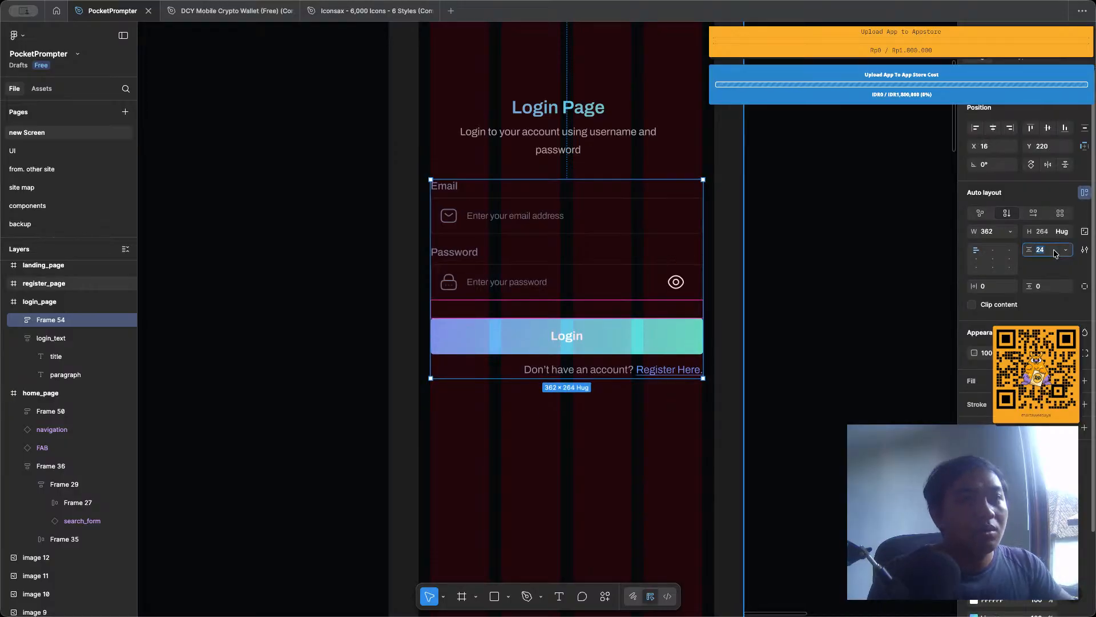
text(32)
key(Return)
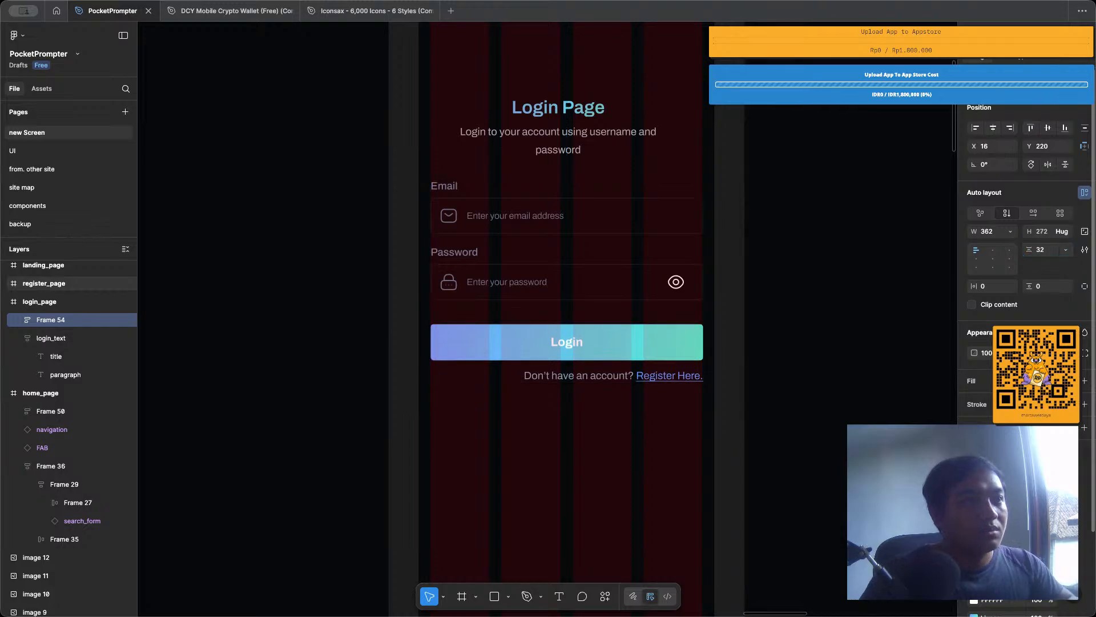
click(758, 259)
Hide the layout guides and move the form group down to Y 344 and the login_text heading to Y 200.
scroll(742, 231, down, 3)
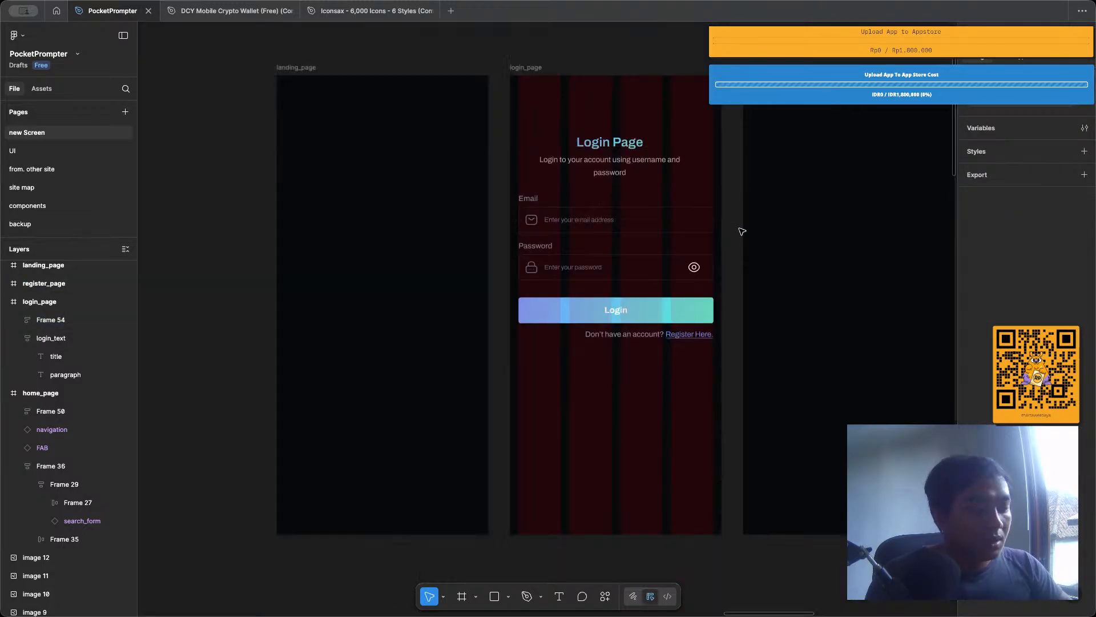
key(shift+g)
click(644, 168)
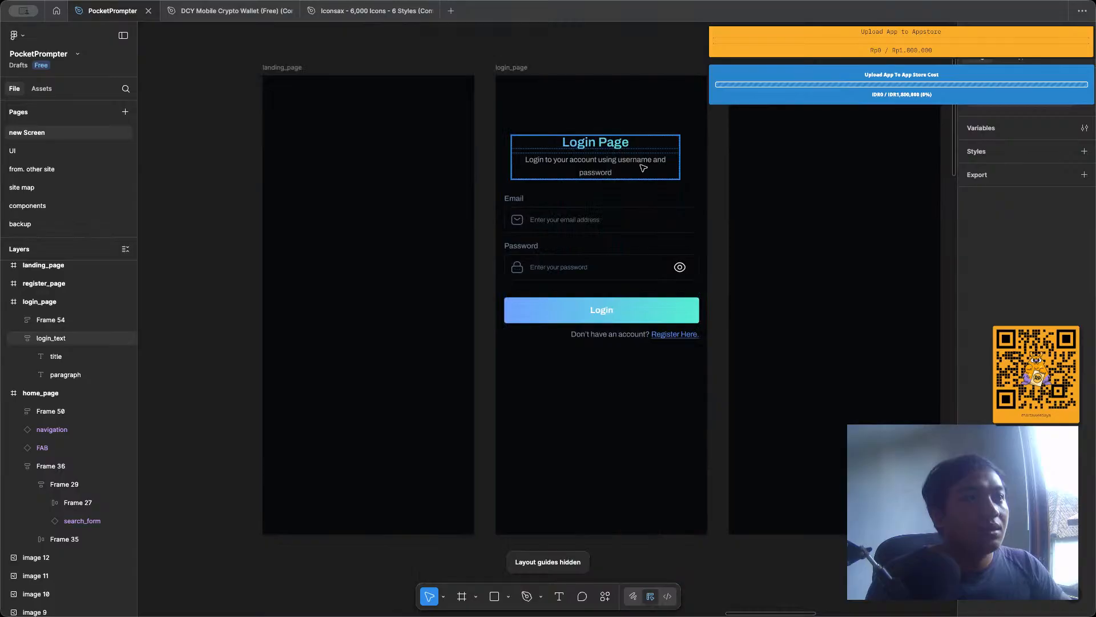
click(632, 235)
drag(631, 235, 643, 305)
click(635, 154)
drag(634, 154, 642, 202)
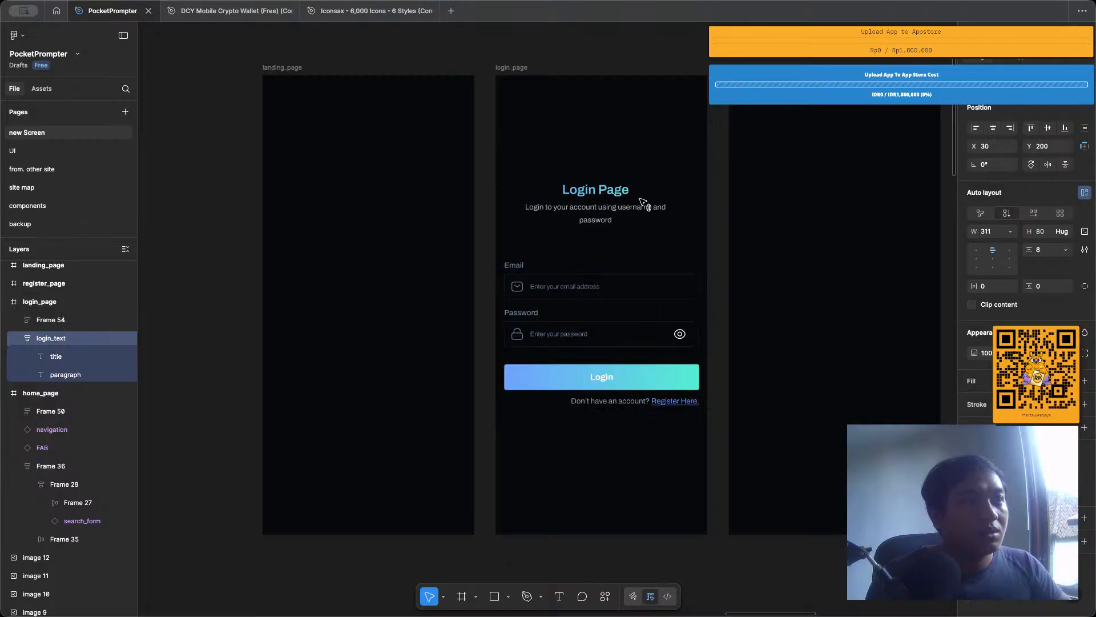
Draw a square about 112 × 112 above the Login Page heading and center it horizontally in the login_page frame.
click(628, 159)
key(r)
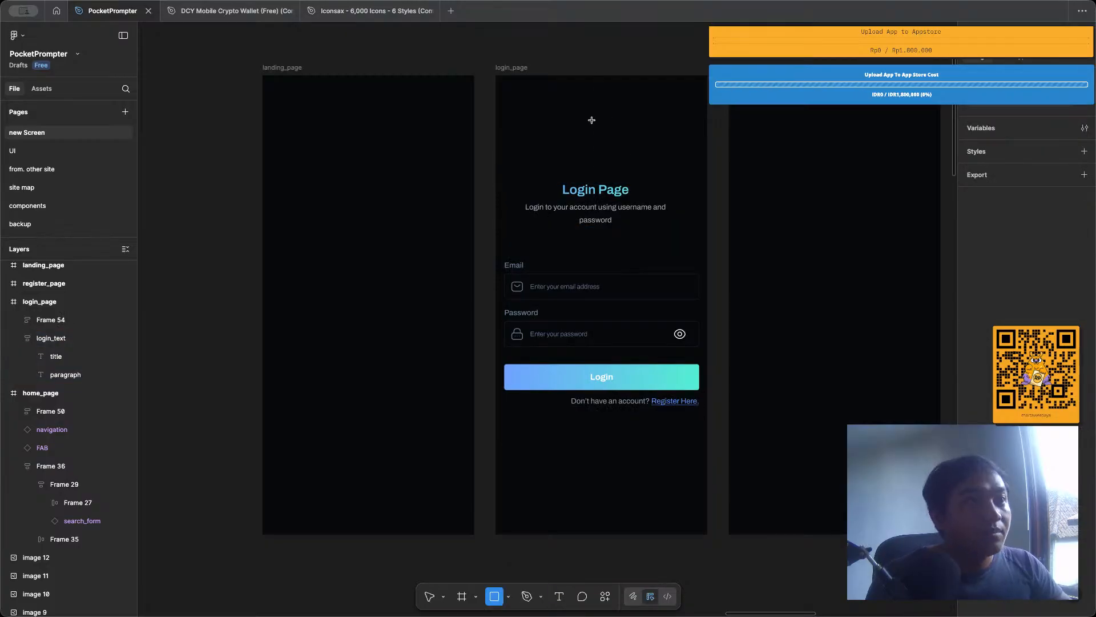
drag(591, 119, 622, 150)
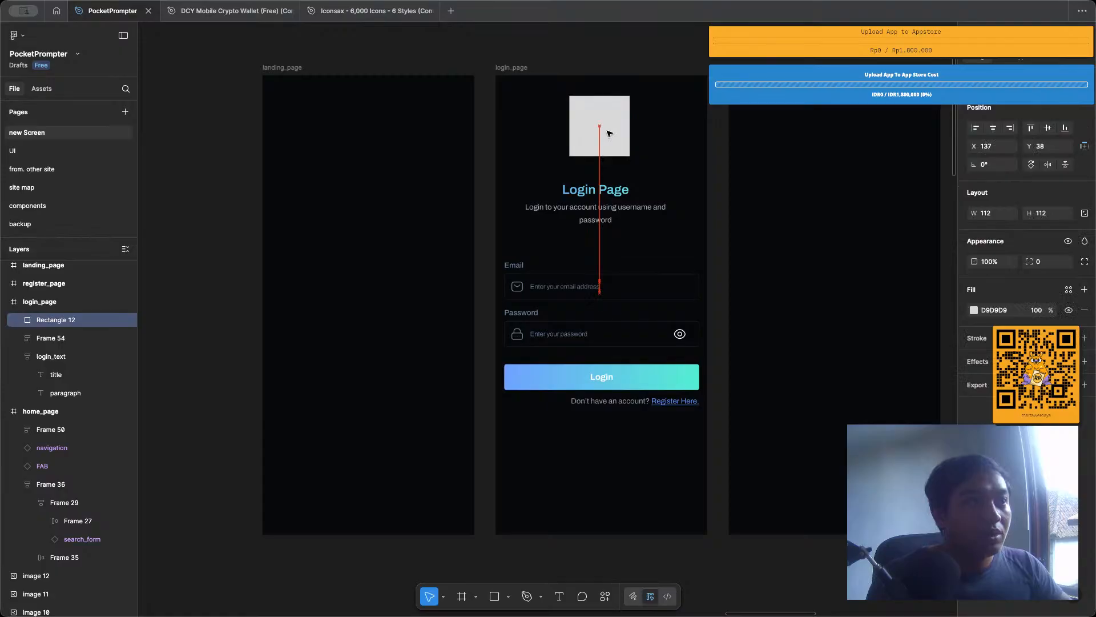
click(992, 129)
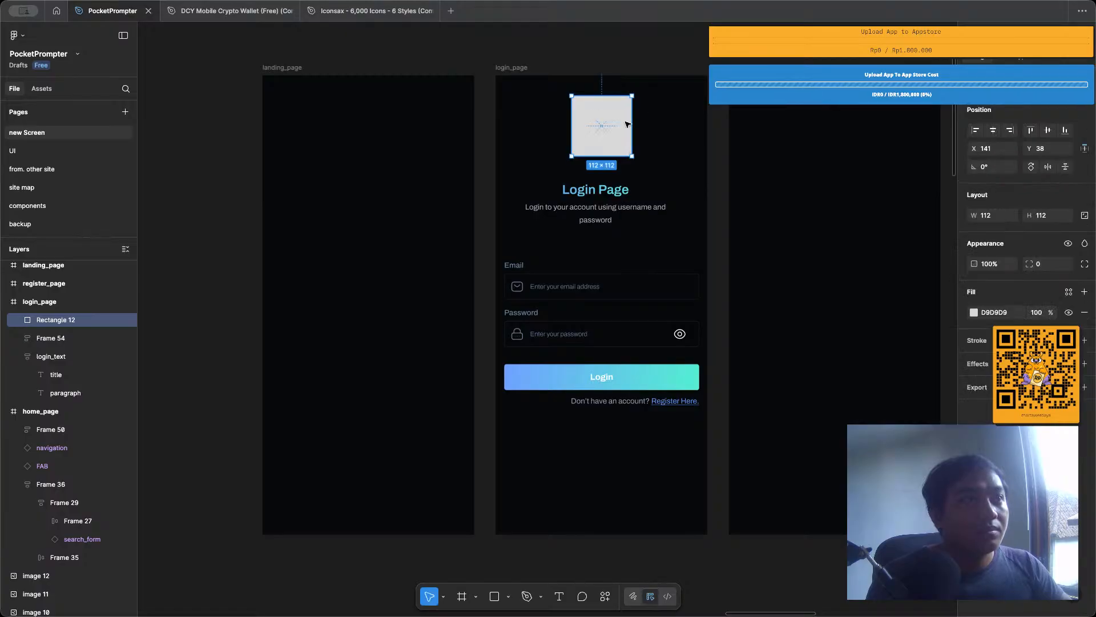
Round the corners of the square above the heading to a radius of about 13.
scroll(628, 114, up, 2)
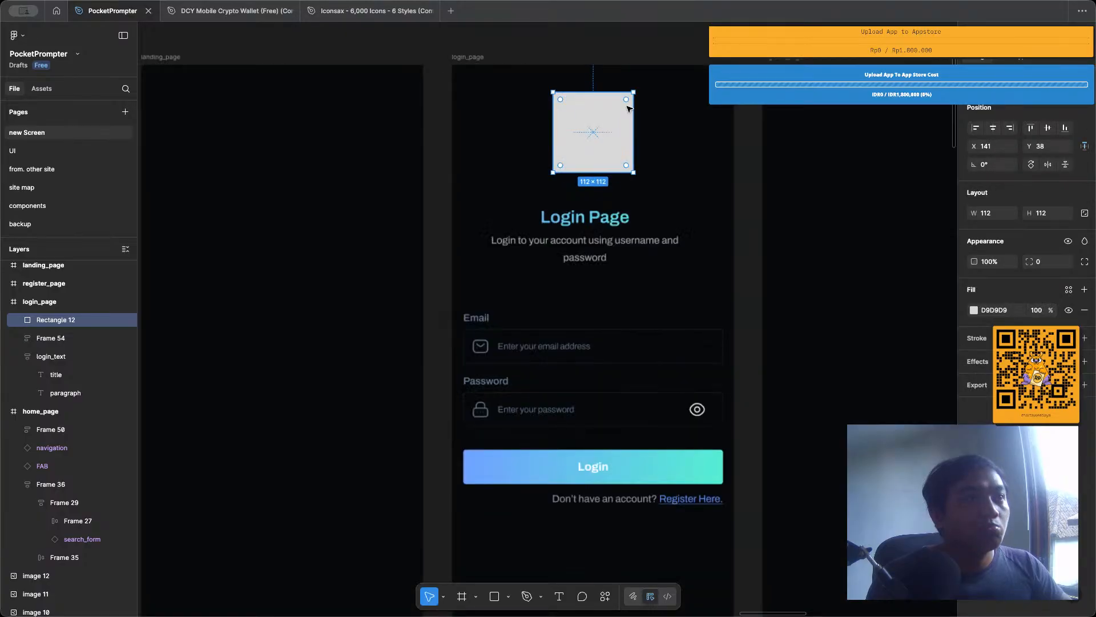
scroll(627, 106, up, 4)
drag(630, 90, 622, 98)
click(684, 130)
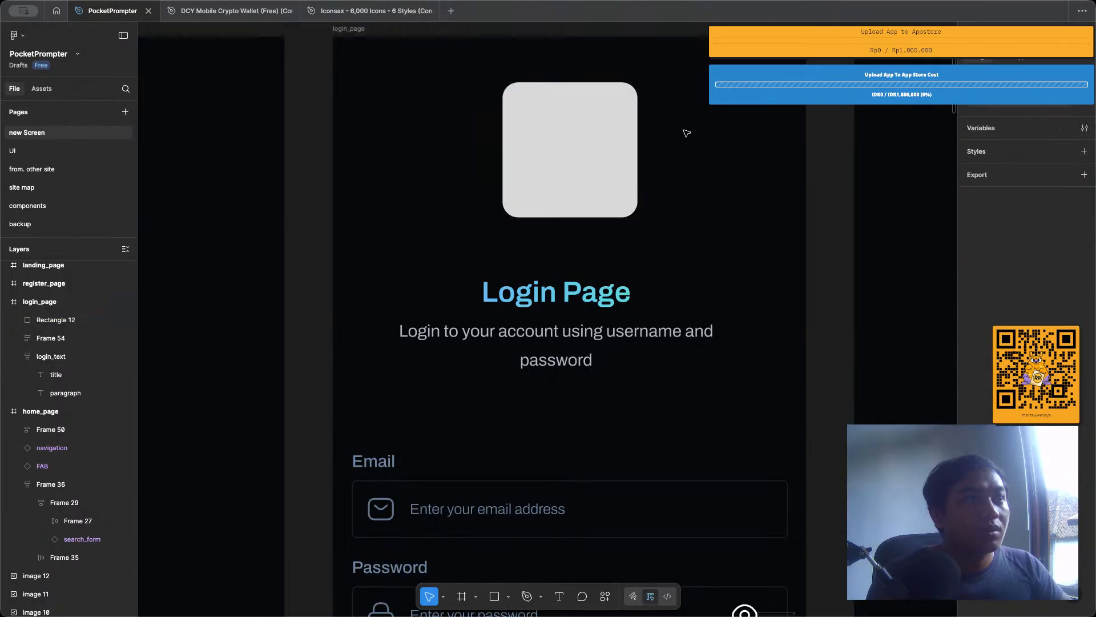
scroll(675, 157, down, 6)
click(625, 167)
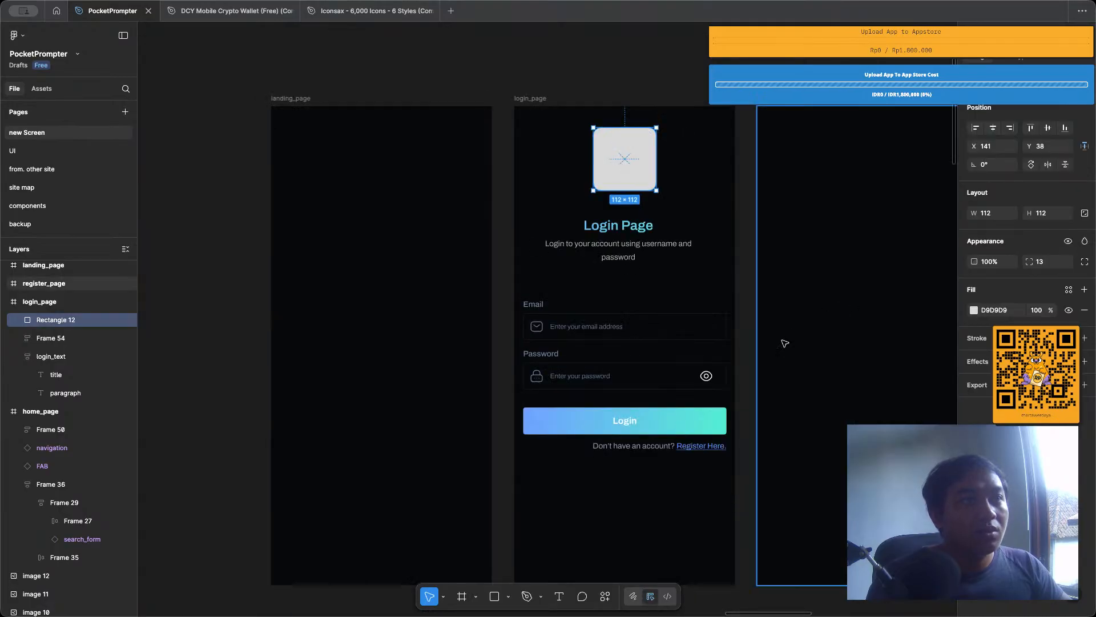
Copy the Login button's properties and paste them onto the square above the heading to give it the gradient fill.
right_click(720, 425)
mouse_move(806, 213)
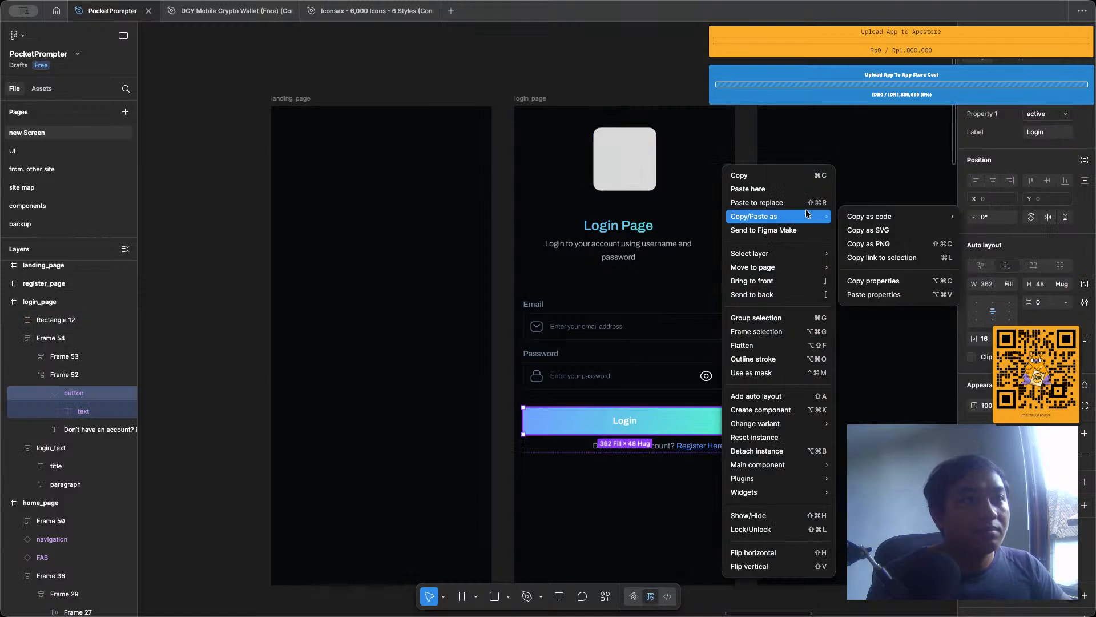
click(873, 280)
right_click(602, 170)
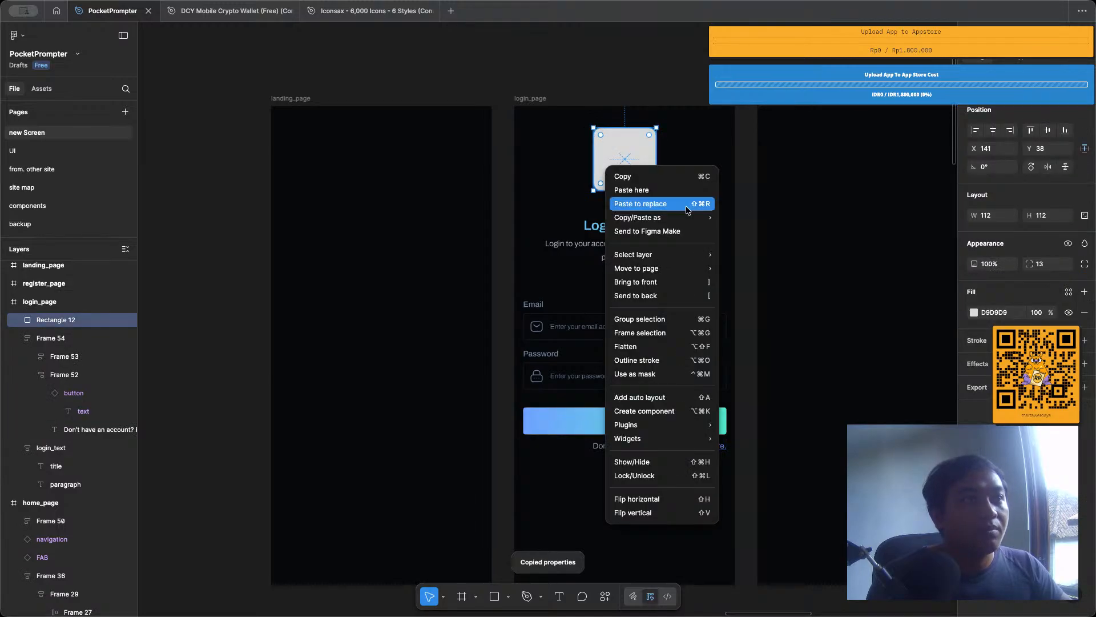
mouse_move(702, 228)
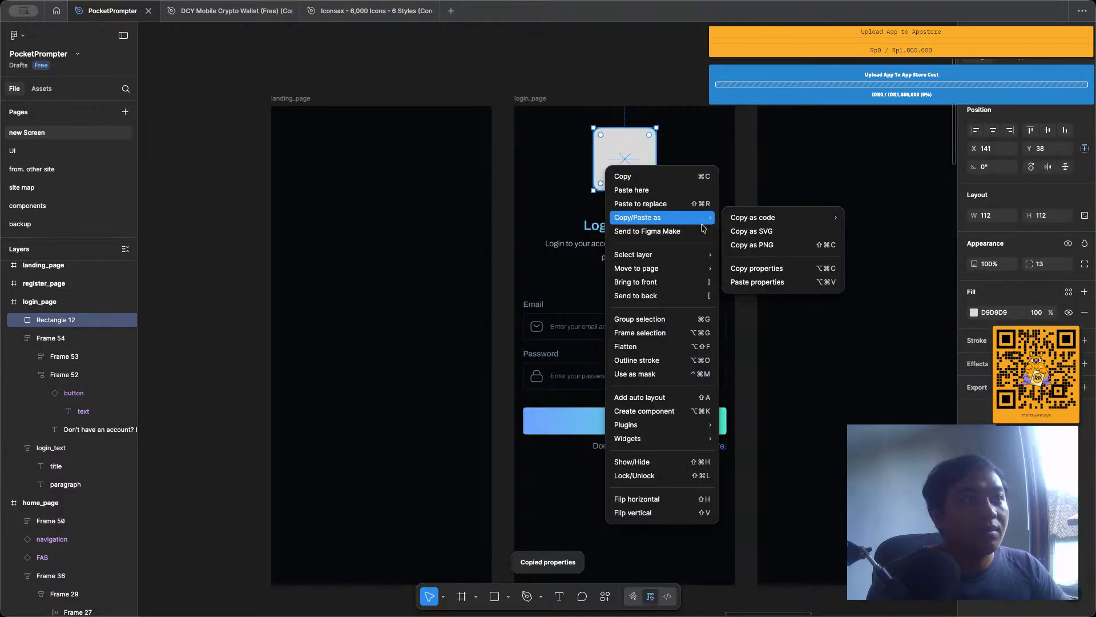
click(757, 279)
click(668, 101)
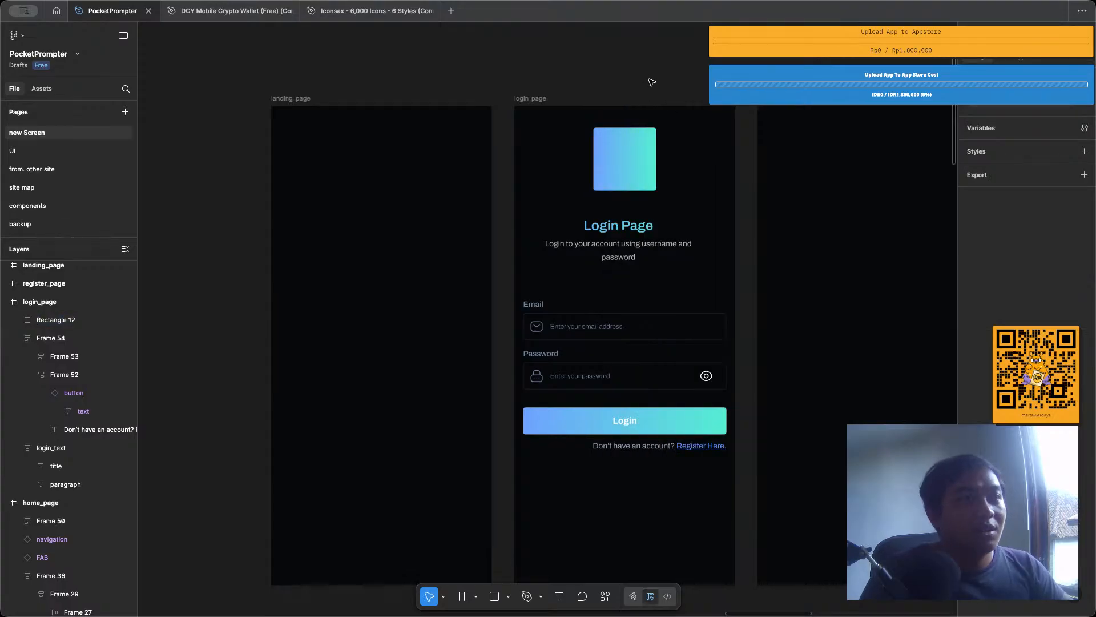
Set the gap between the inputs and the Login button group in the form's auto layout to 48.
click(619, 389)
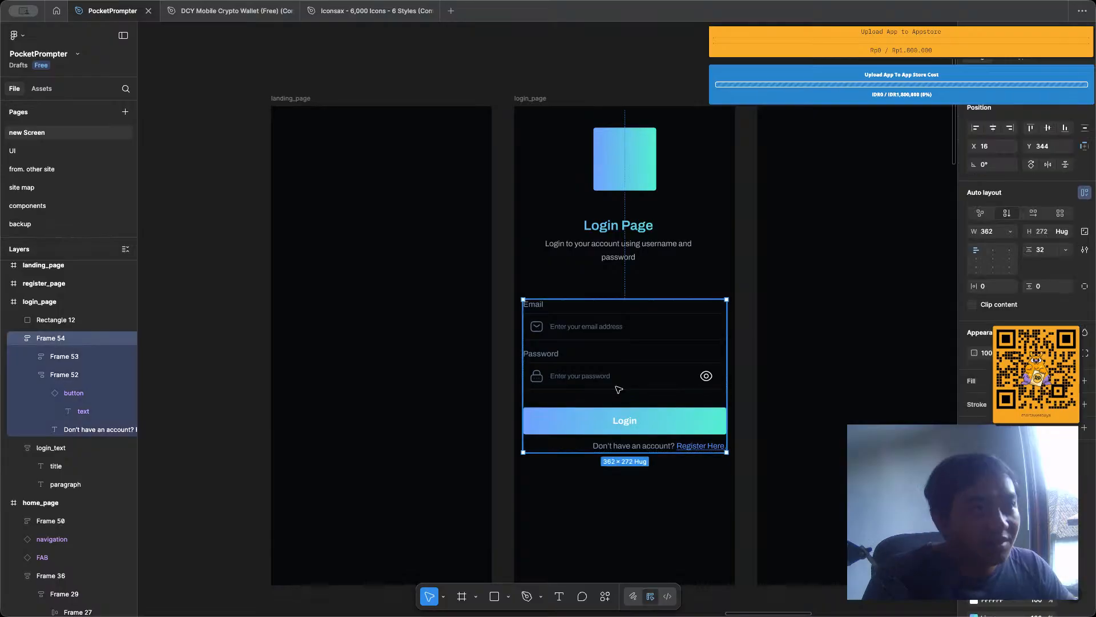
click(1041, 251)
text(48)
key(Return)
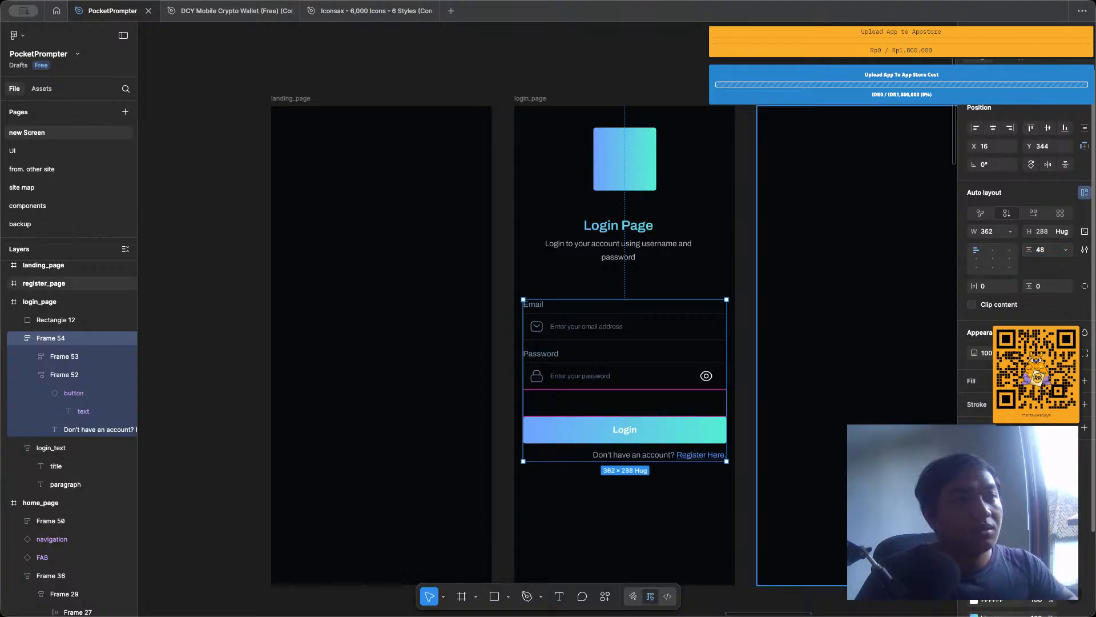
click(710, 176)
Check the spacing between the form, heading and gradient square, and move the square down to Y 56, closer to the heading.
click(667, 370)
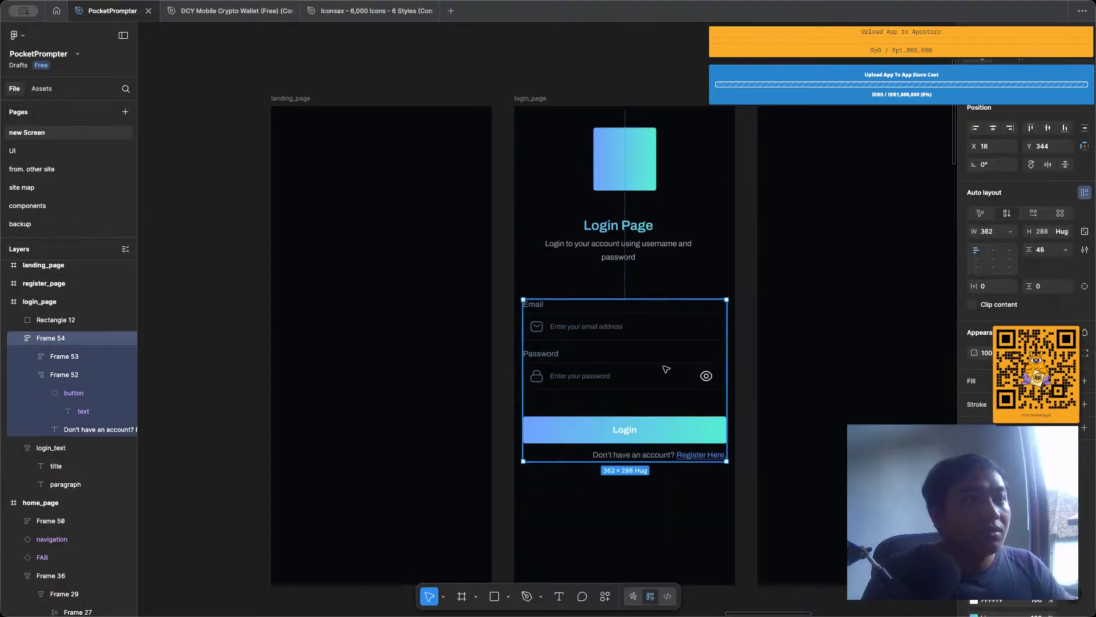
key(alt)
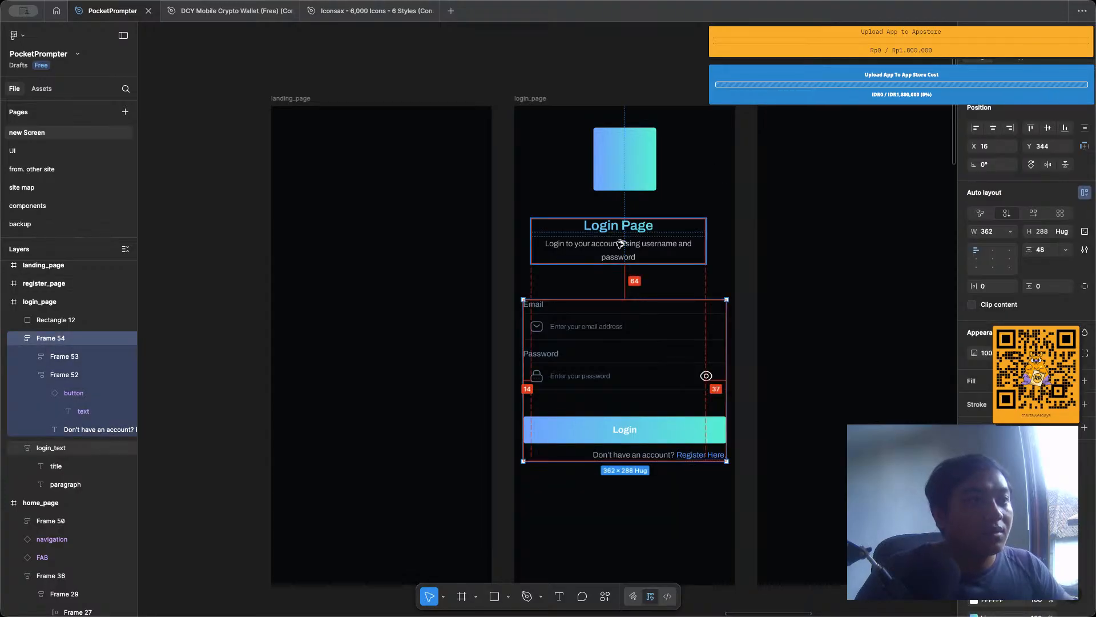
click(620, 243)
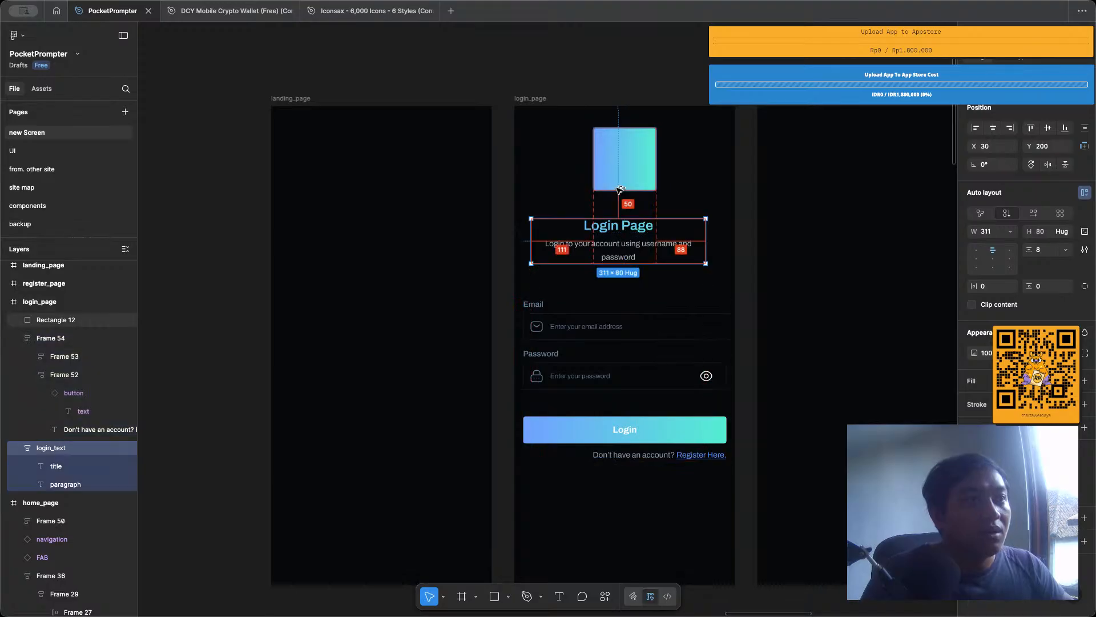
click(621, 183)
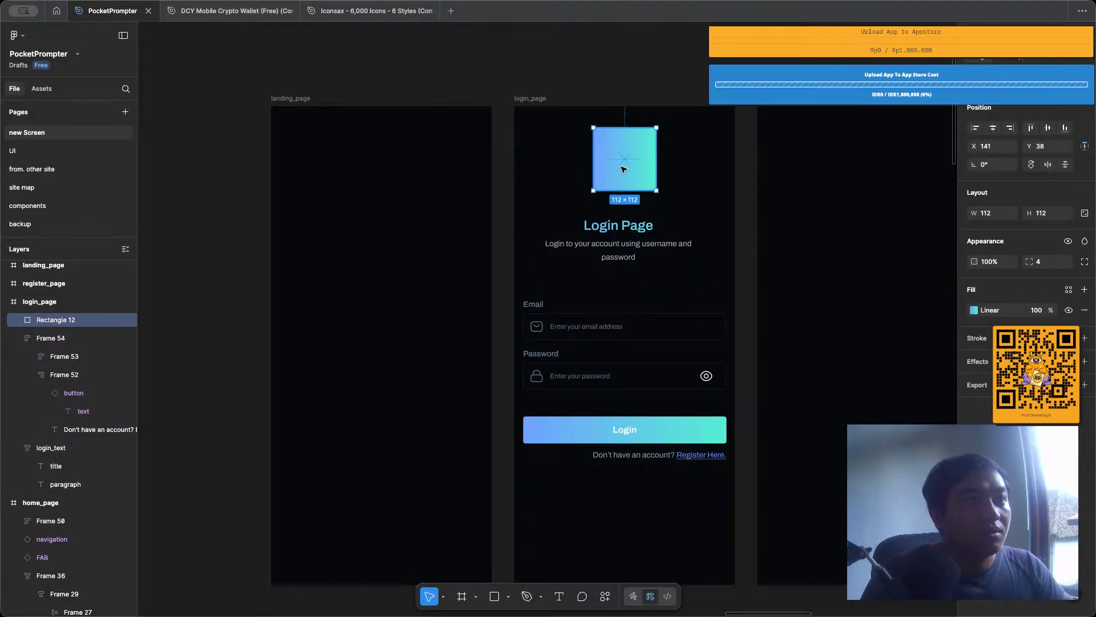
drag(623, 169, 623, 177)
key(alt)
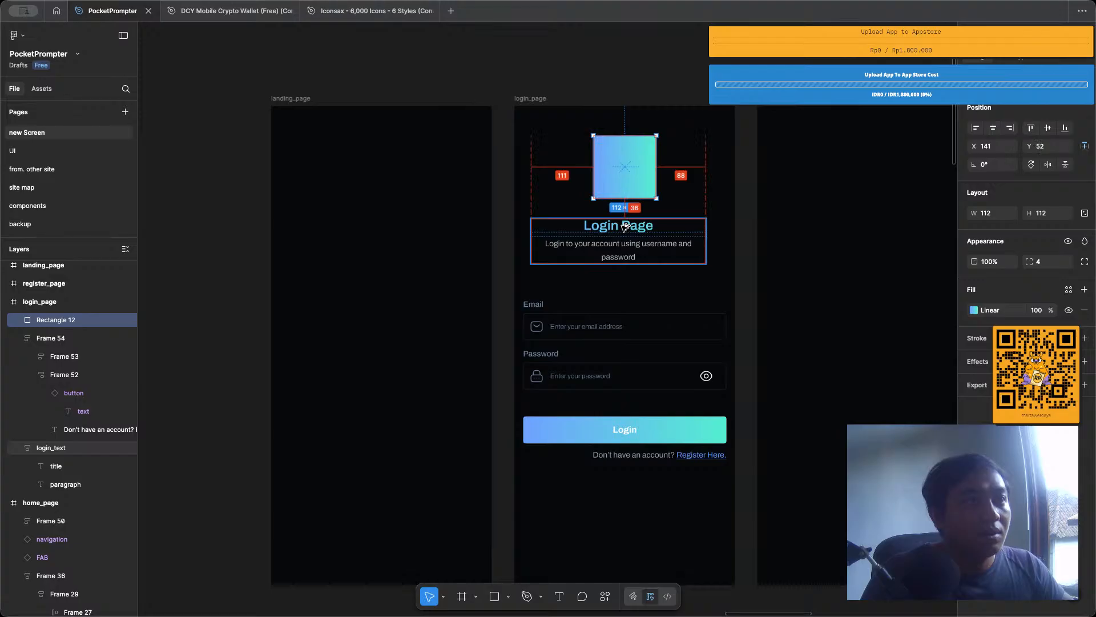
key(Down)
key(Down)
key(Down)
key(Down)
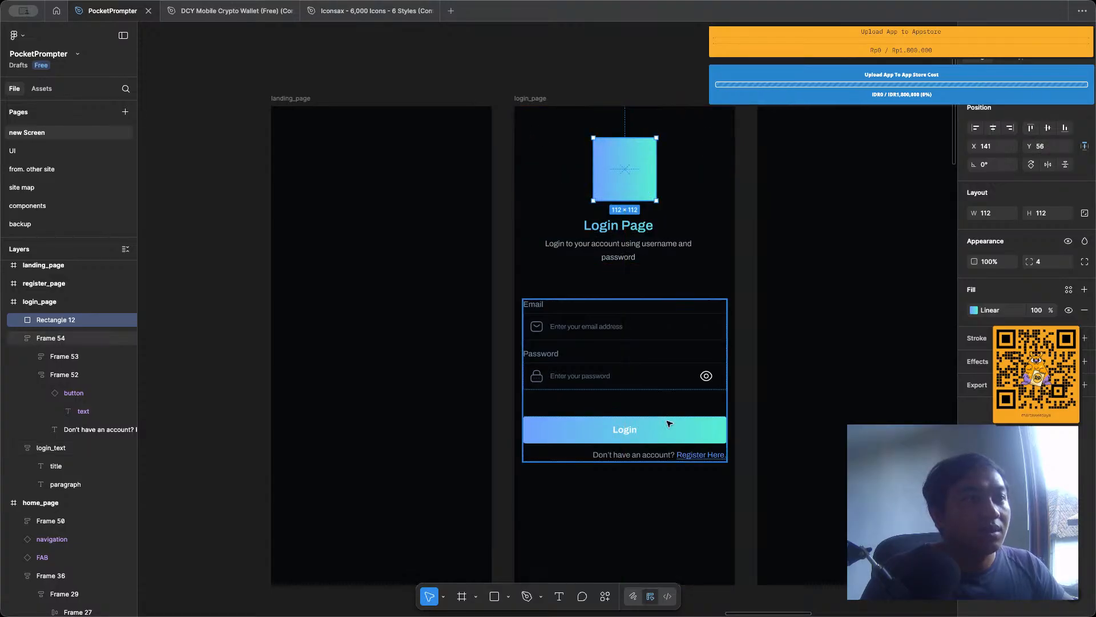
Examine the login page's overall layout alongside the neighbouring page frames and the button and input components.
scroll(669, 424, down, 2)
click(666, 453)
scroll(667, 453, down, 4)
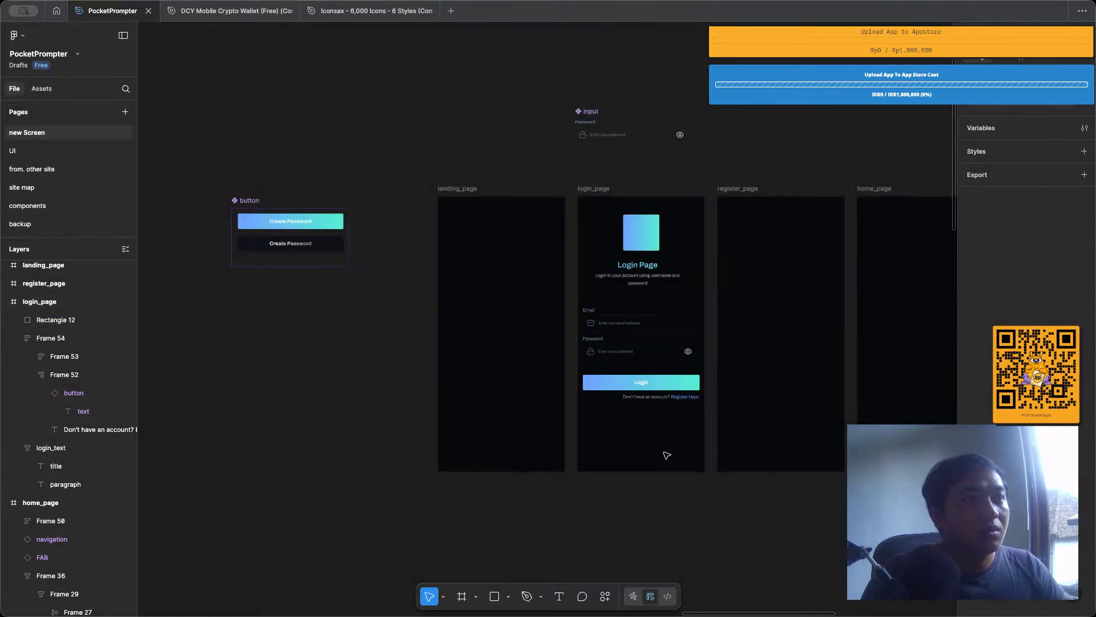
scroll(667, 455, up, 2)
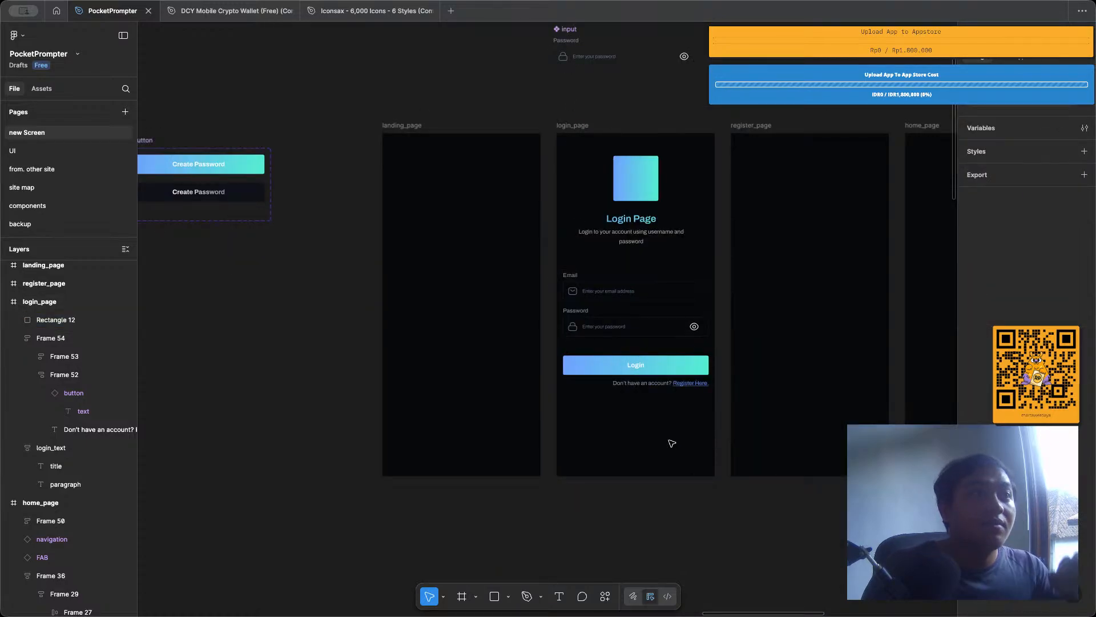
click(704, 330)
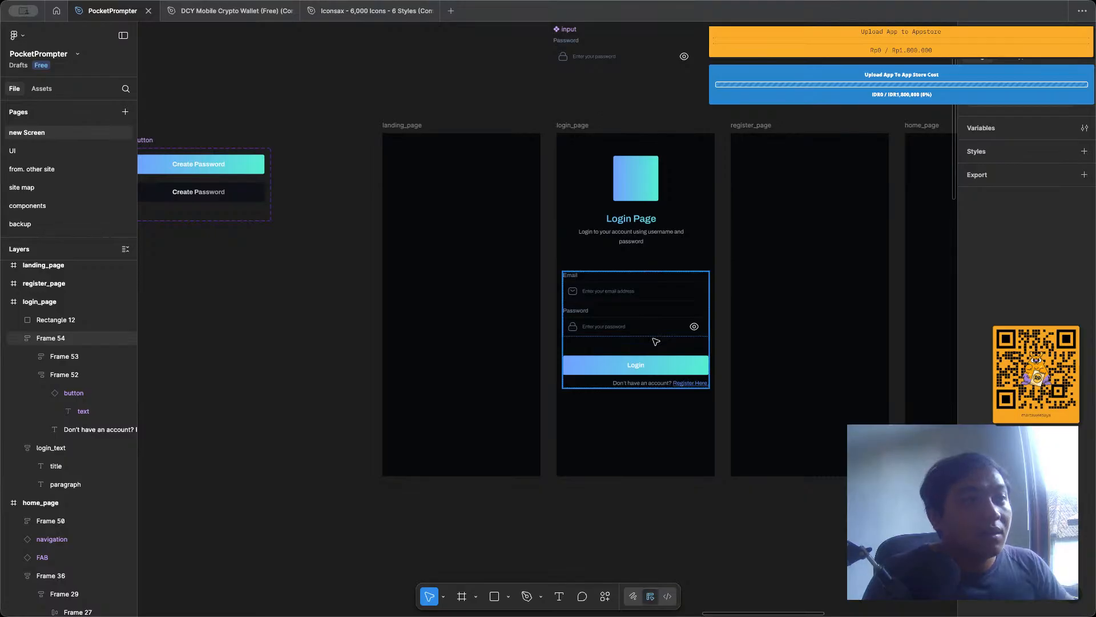
scroll(644, 330, right, 2)
scroll(634, 103, right, 2)
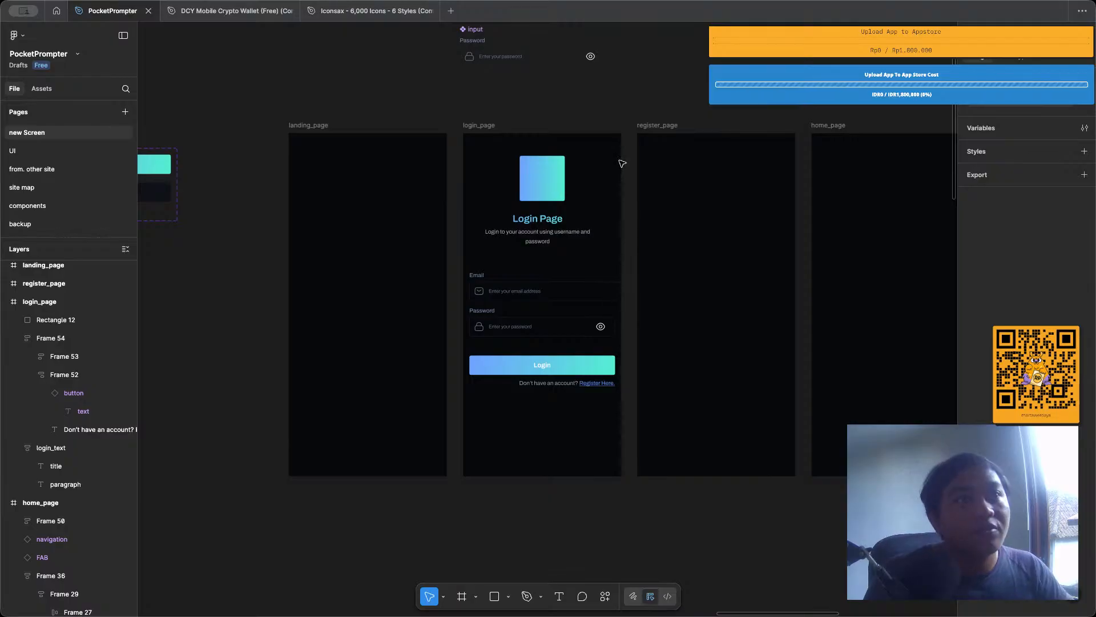
scroll(569, 320, down, 2)
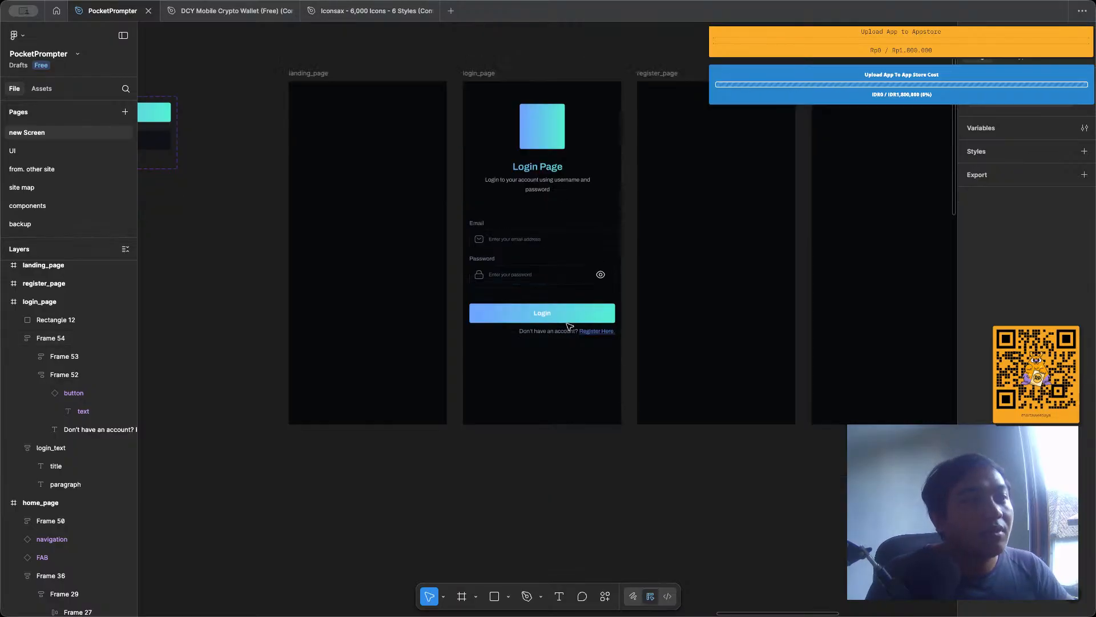
scroll(569, 325, down, 3)
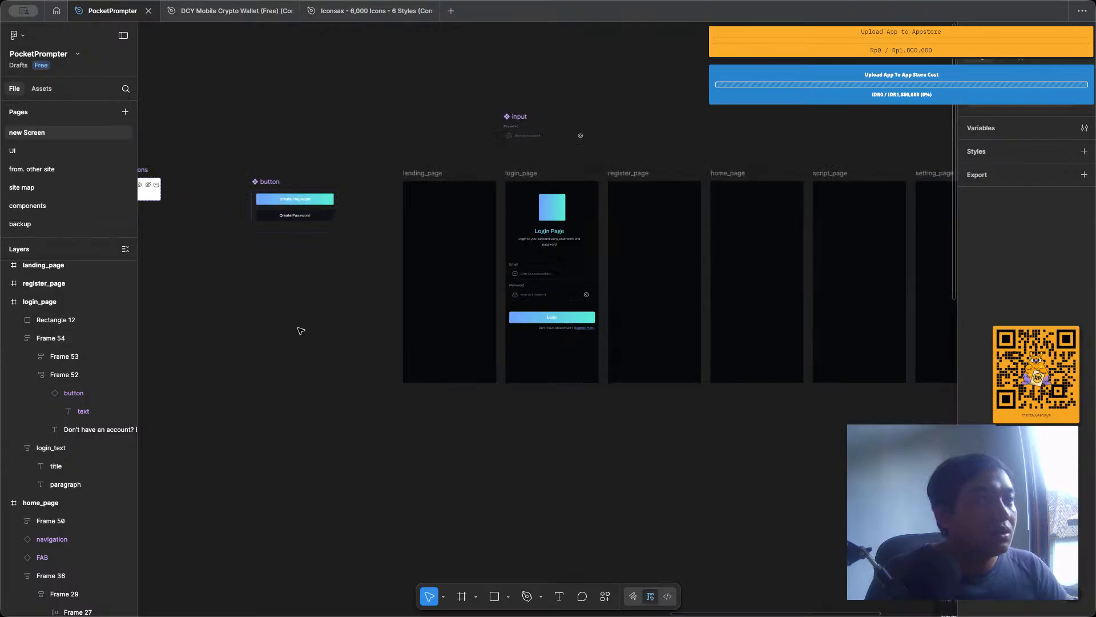
Copy the "Or login with google" divider and the Login with Google button from the old login page on the UI page.
click(38, 151)
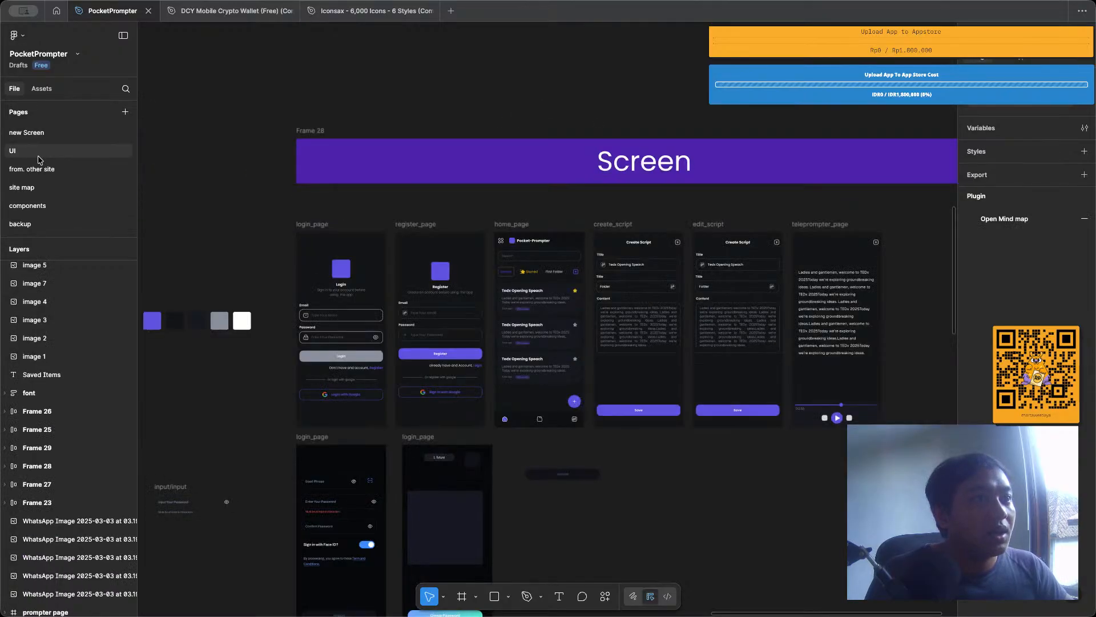
scroll(314, 407, up, 5)
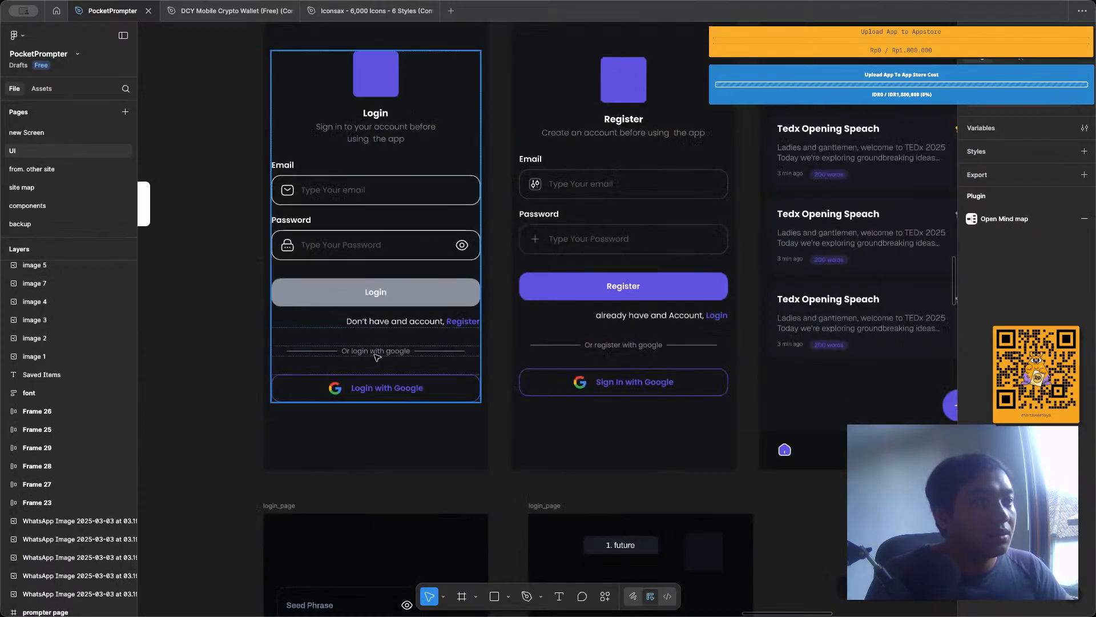
click(394, 355)
double_click(394, 351)
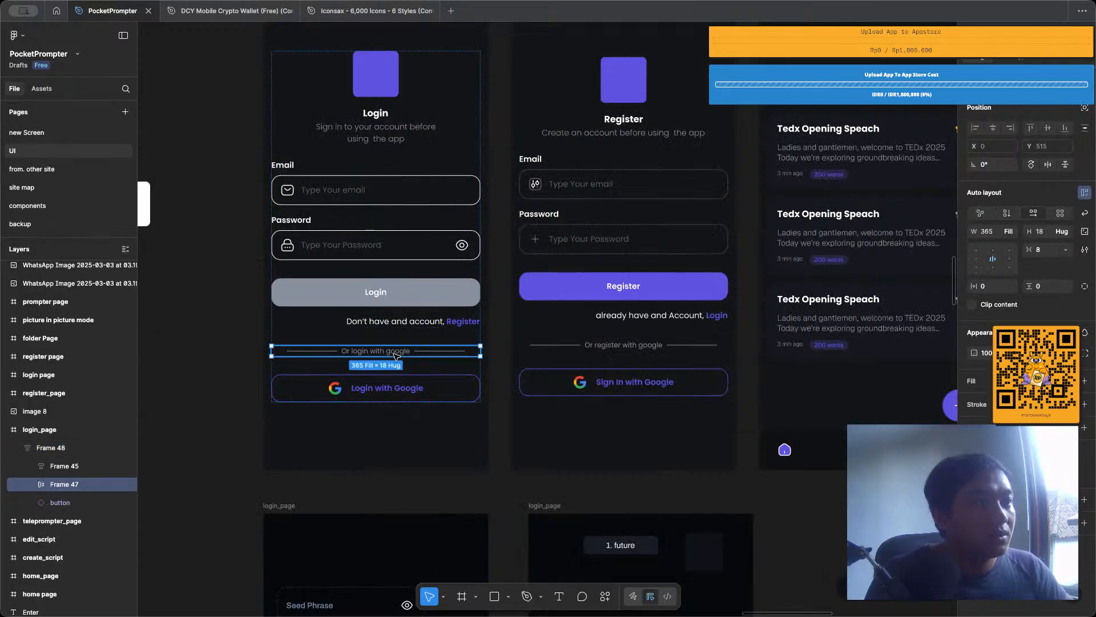
shift+click(394, 388)
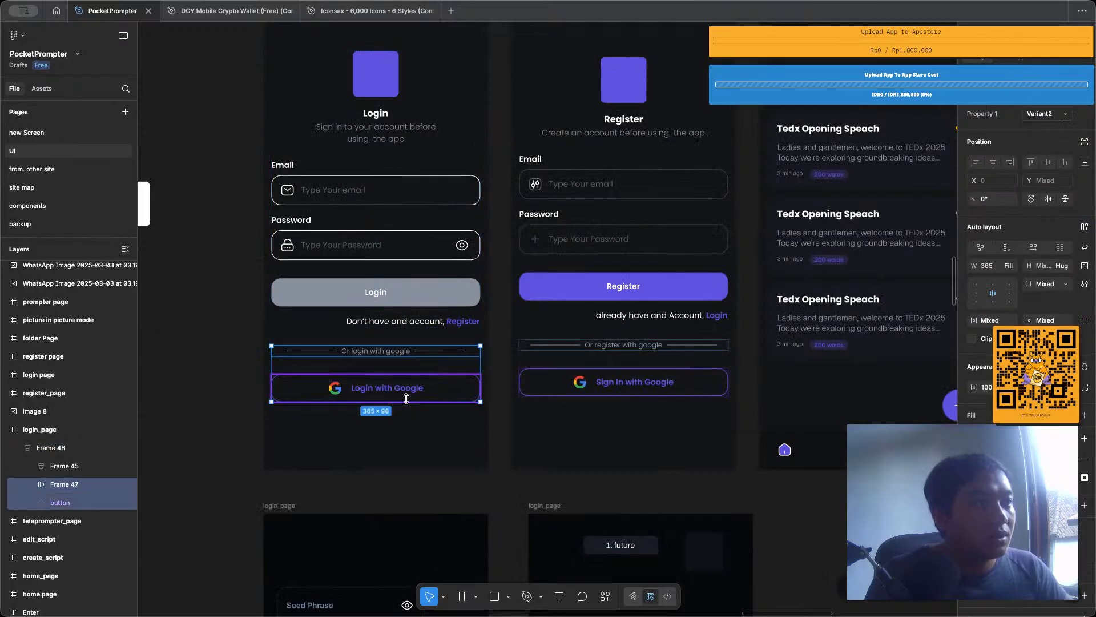
On the new Screen page, group the login_page frame and paste the copied divider and Google button into it below the register prompt.
click(85, 137)
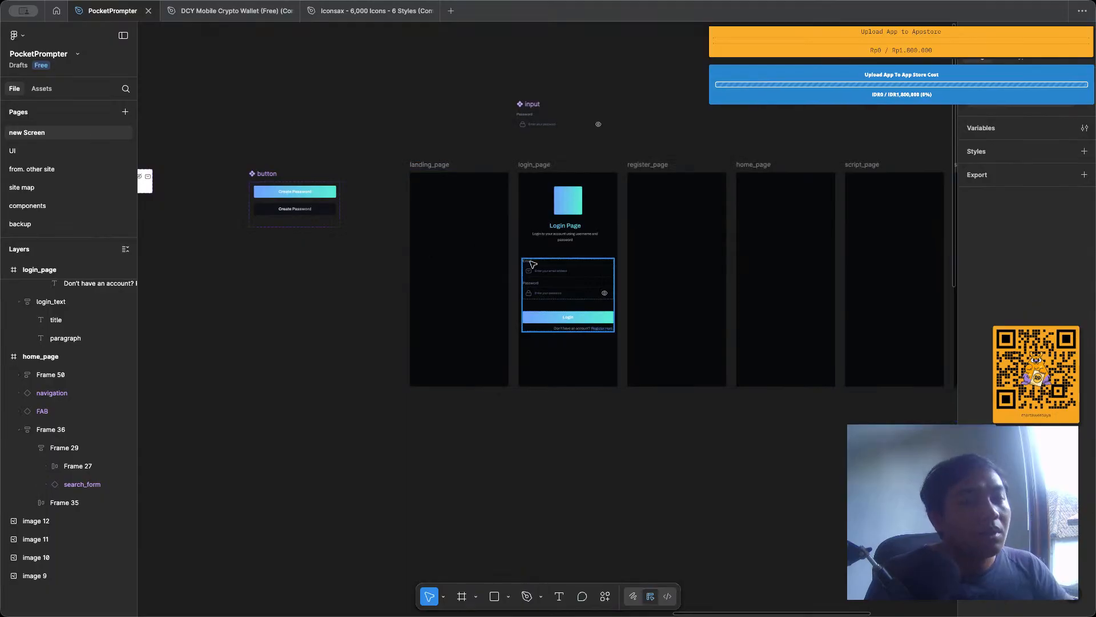
scroll(533, 264, up, 5)
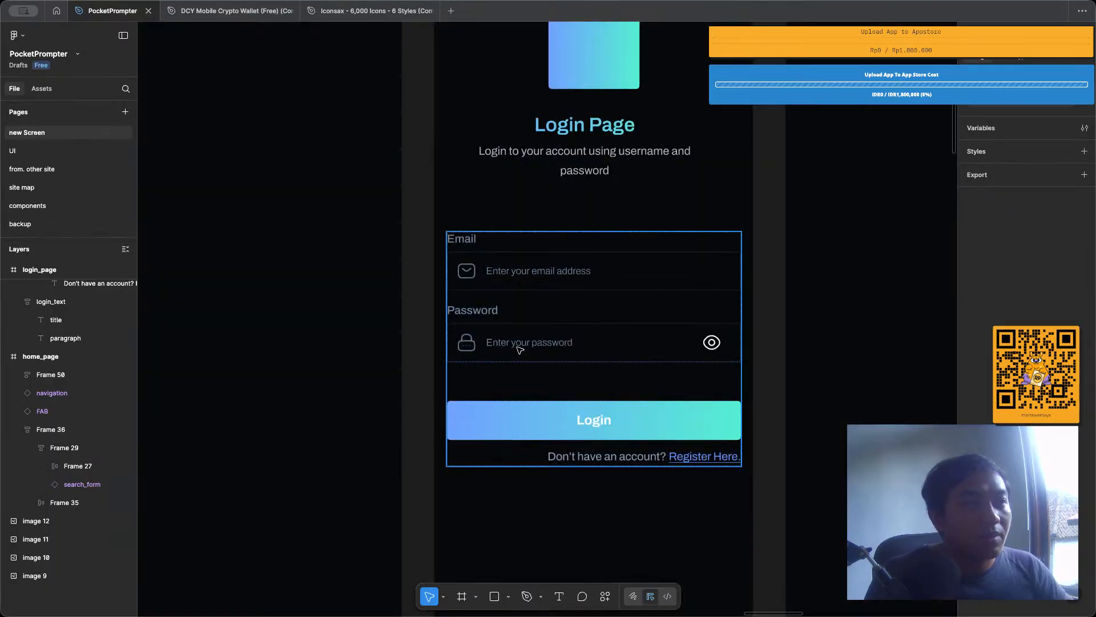
scroll(491, 260, down, 5)
click(491, 260)
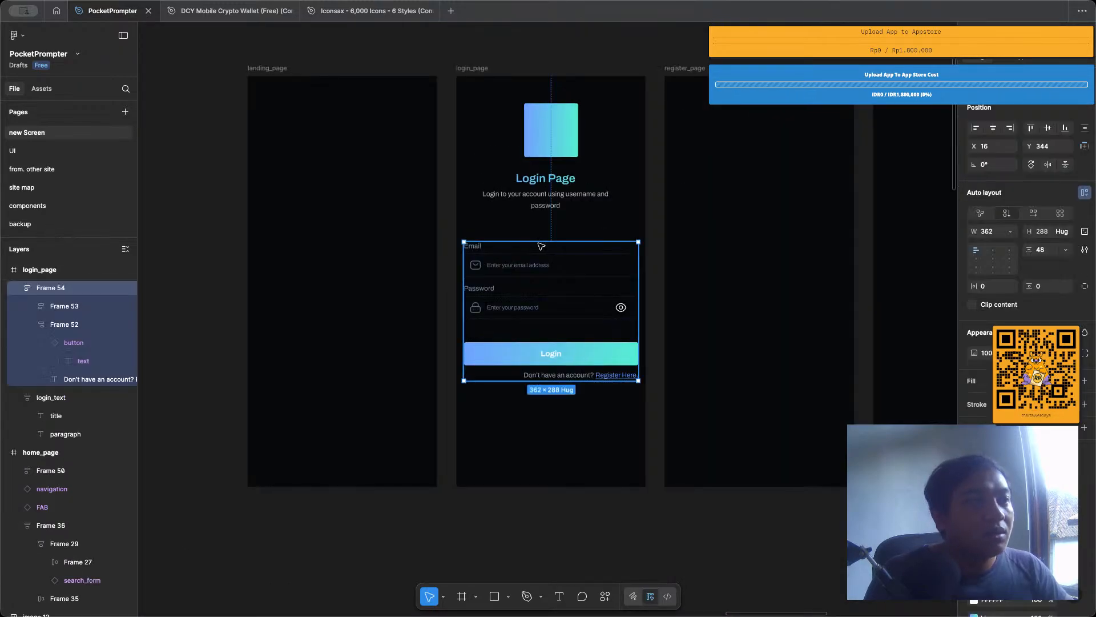
click(479, 69)
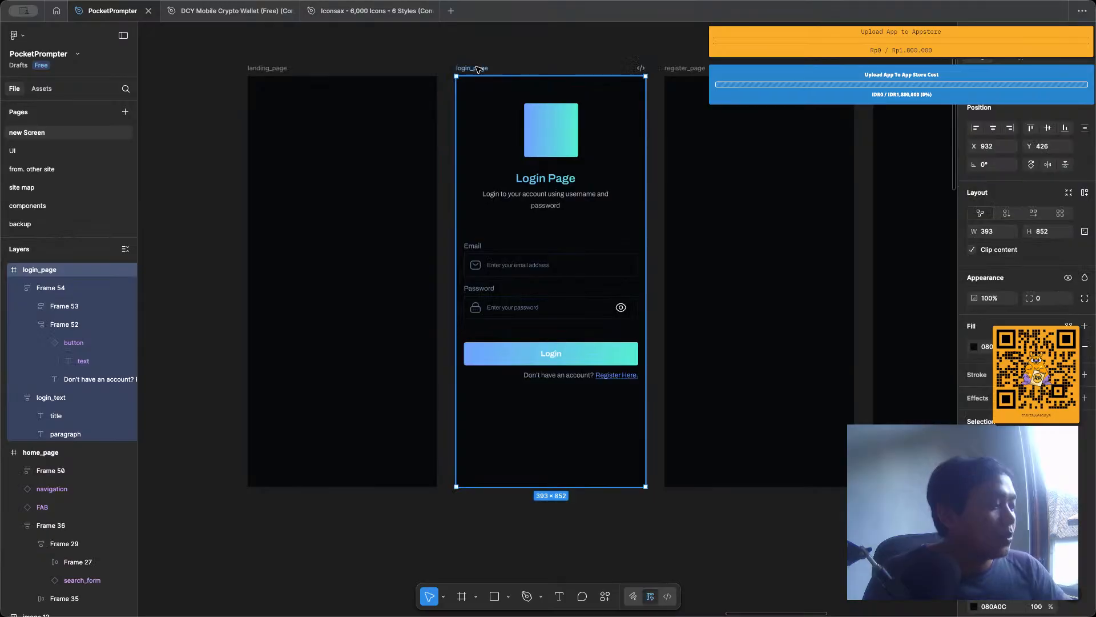
key(super+g)
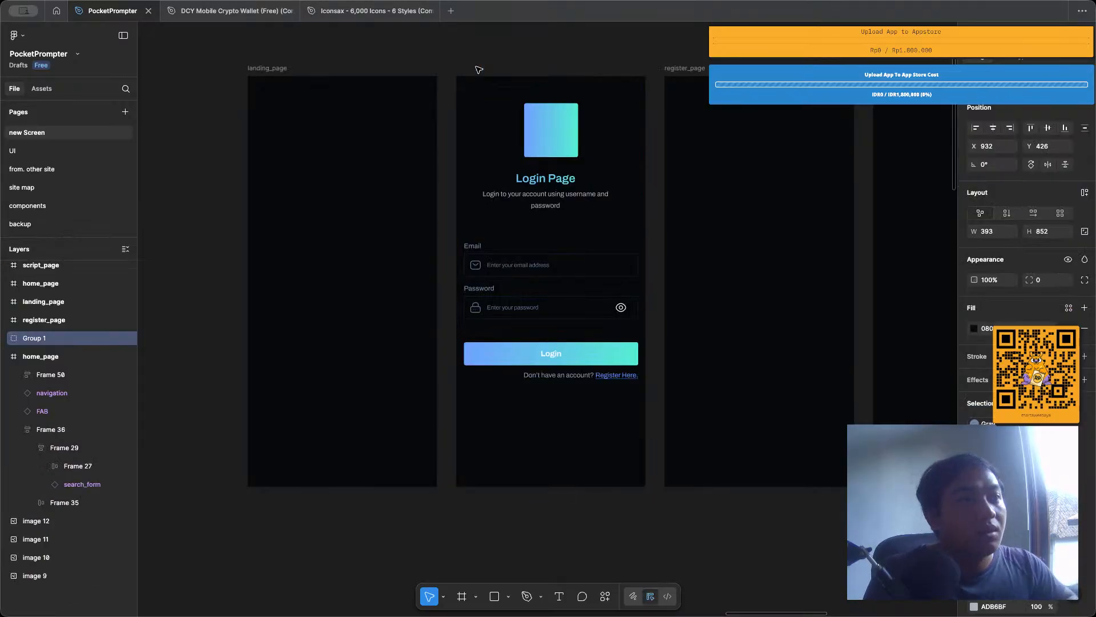
key(super+v)
drag(576, 358, 583, 430)
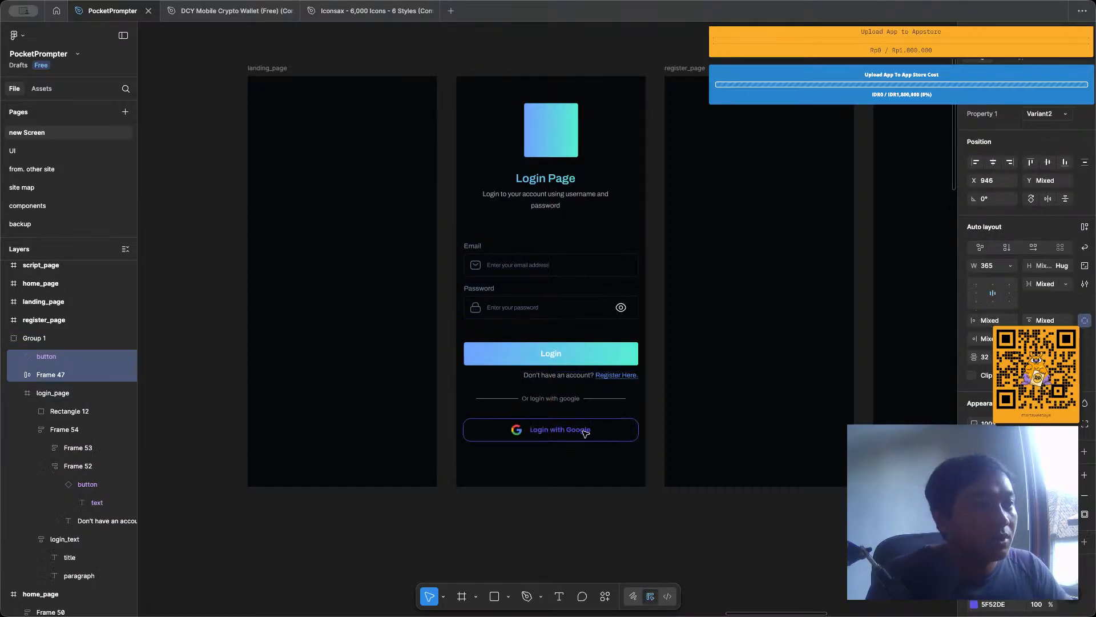
Compare the register prompt's text fill and typography with those of the "Or login with google" divider text.
scroll(582, 431, up, 5)
scroll(610, 427, down, 1)
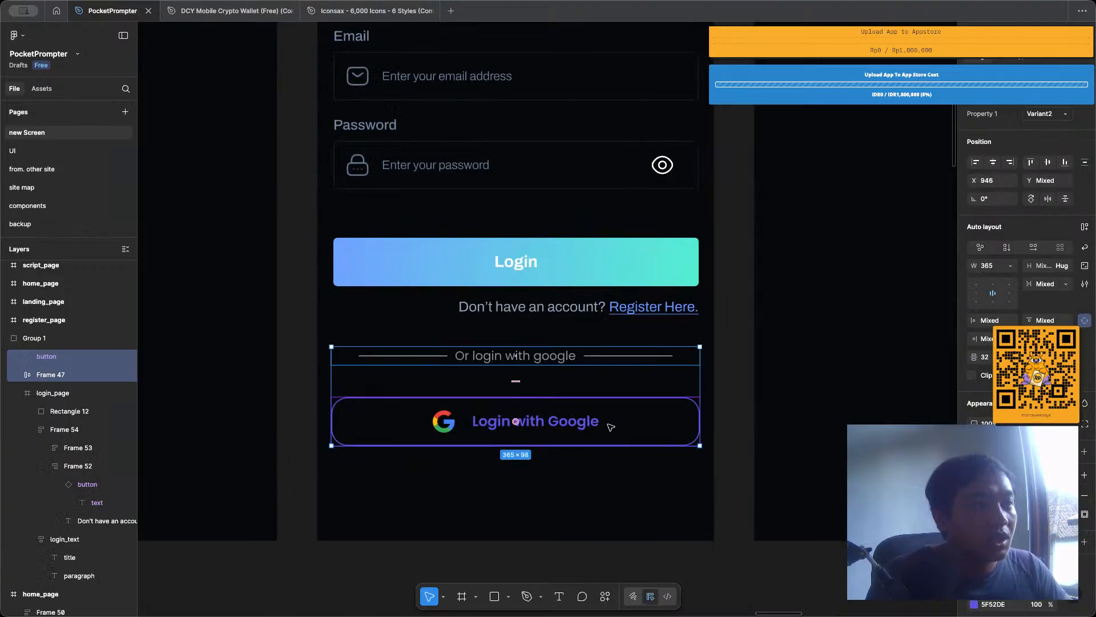
click(591, 489)
super+double_click(536, 308)
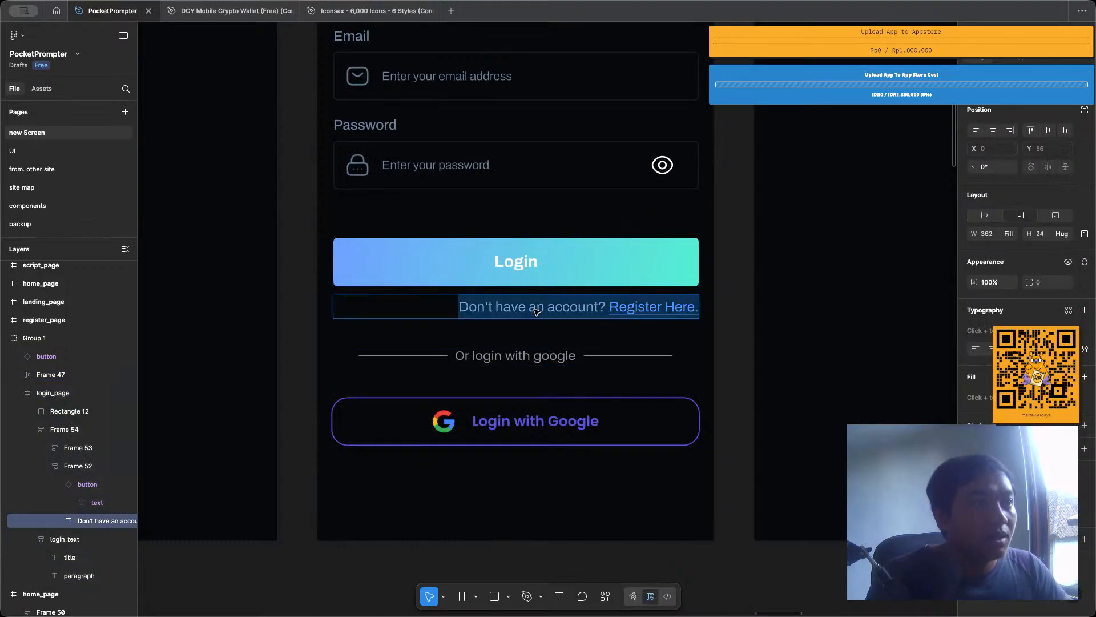
click(547, 307)
drag(547, 306, 519, 306)
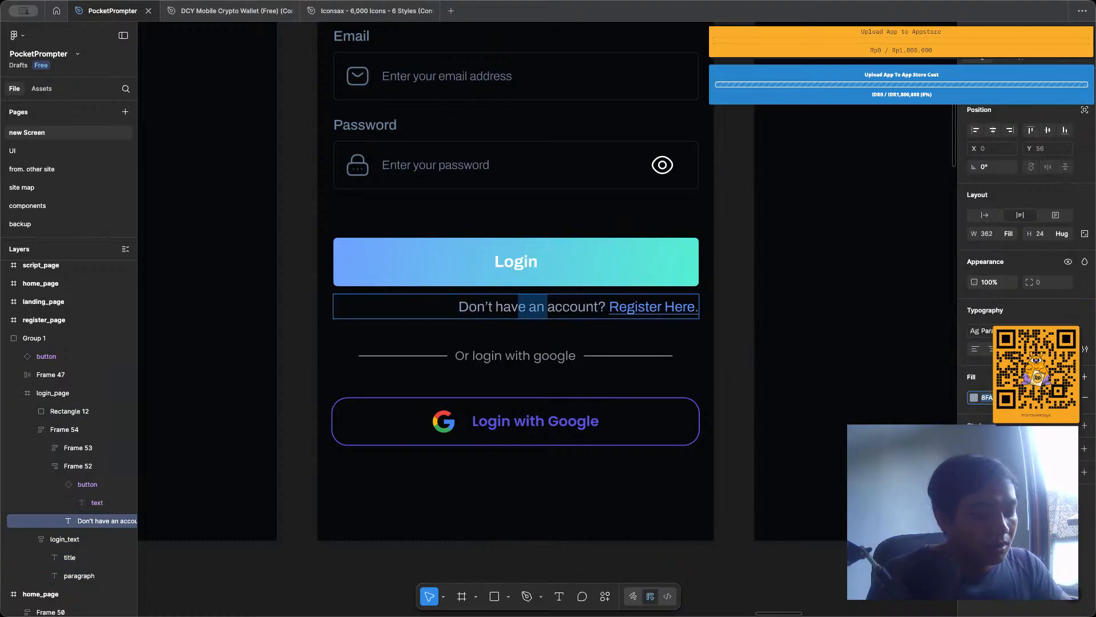
click(541, 355)
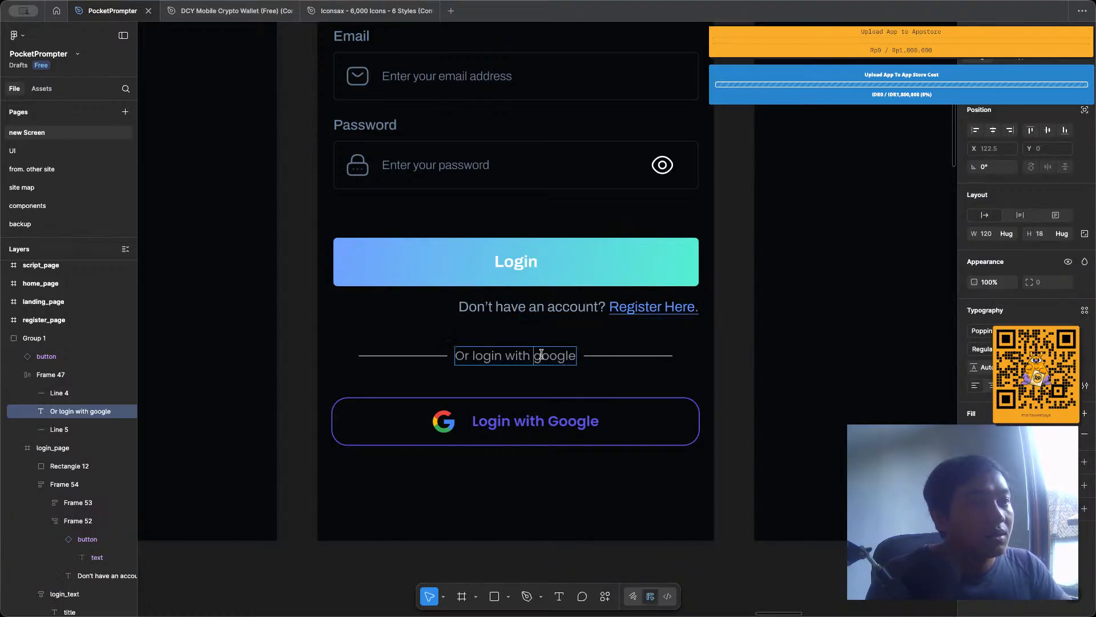
key(Escape)
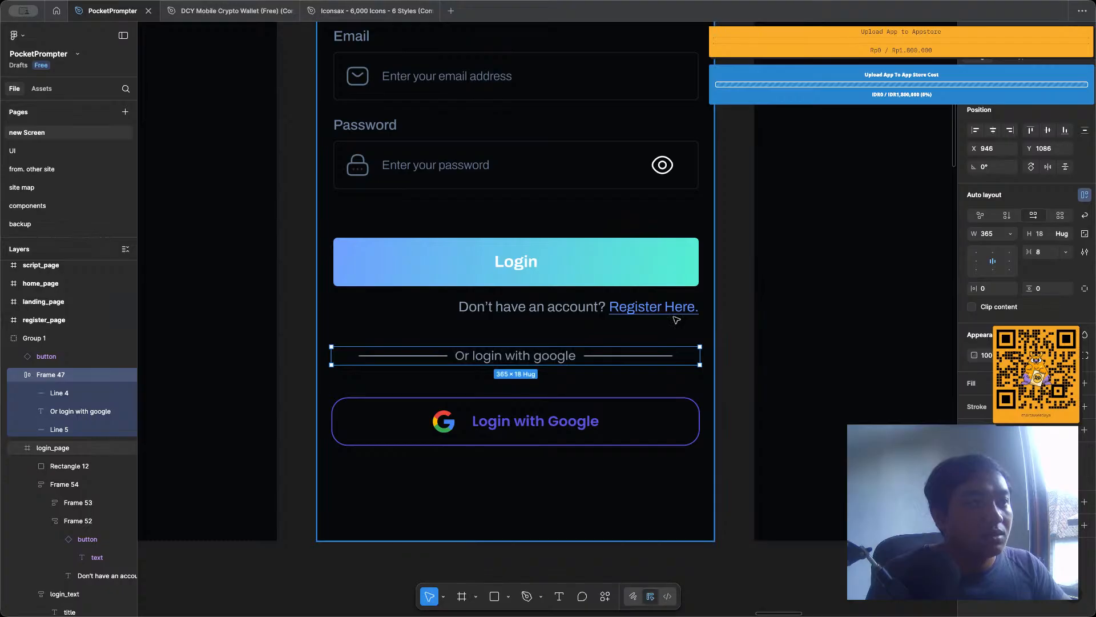
Take the Google logo out of the Login with Google button and place it on the canvas below the login_page frame.
click(517, 427)
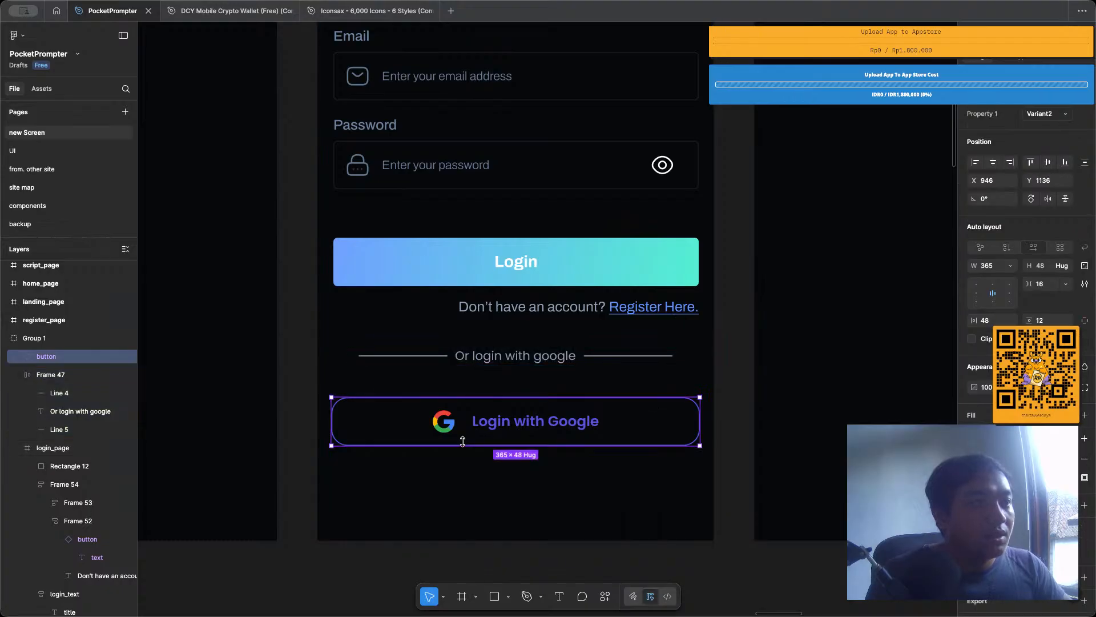
super+click(447, 420)
scroll(447, 419, down, 5)
click(439, 472)
scroll(439, 472, up, 3)
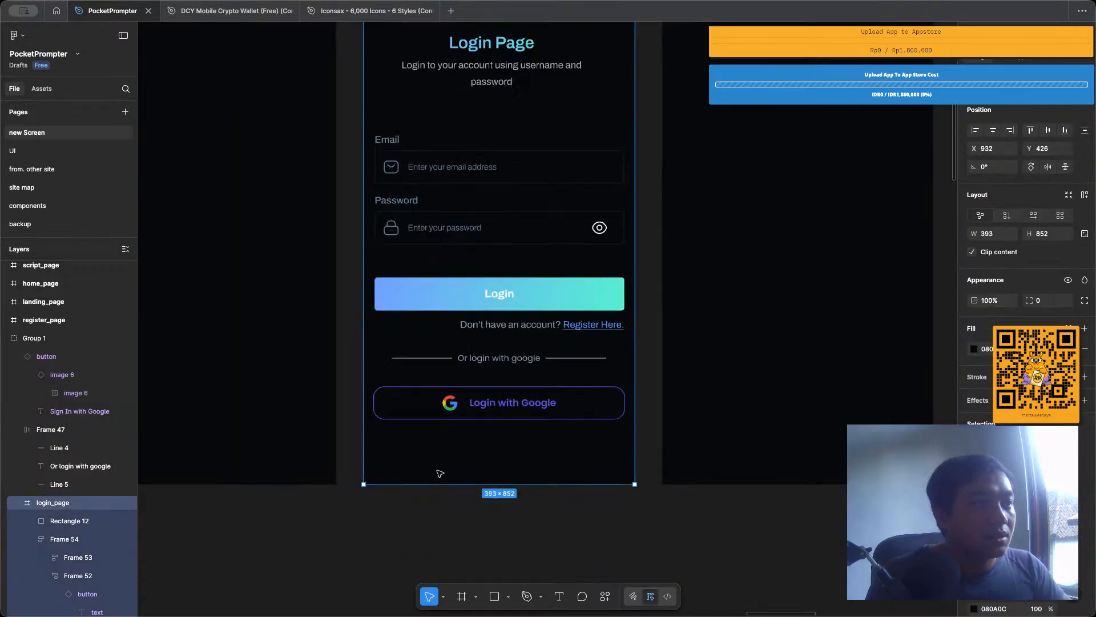
drag(447, 393, 408, 530)
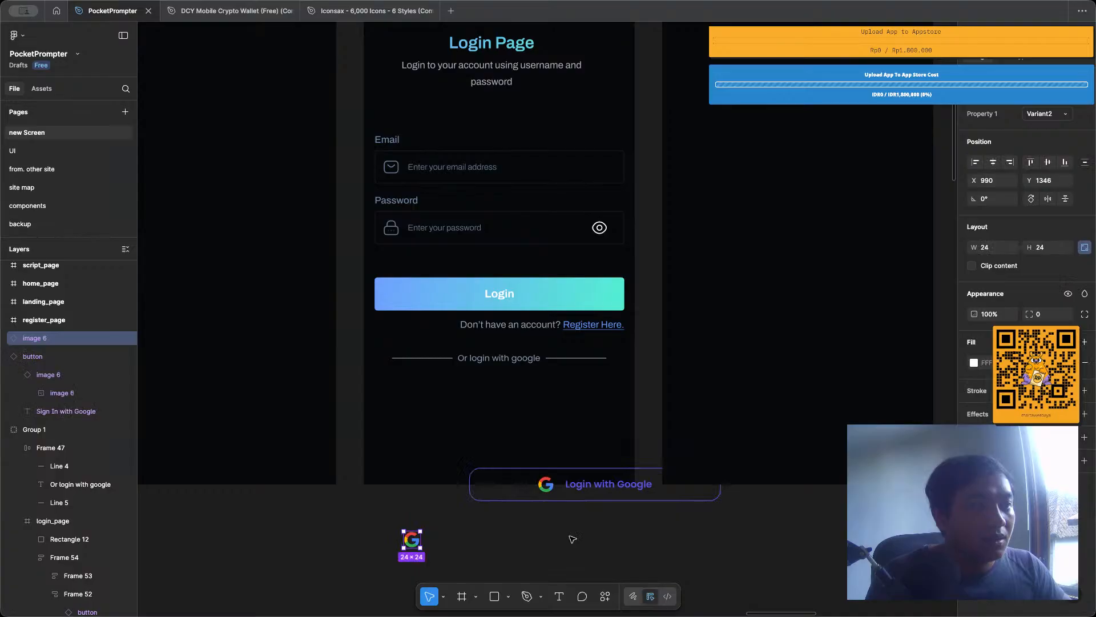
Delete the pasted Login with Google button and bring the Google logo beside the button component set.
click(627, 497)
key(Delete)
scroll(626, 497, down, 5)
scroll(627, 497, left, 1)
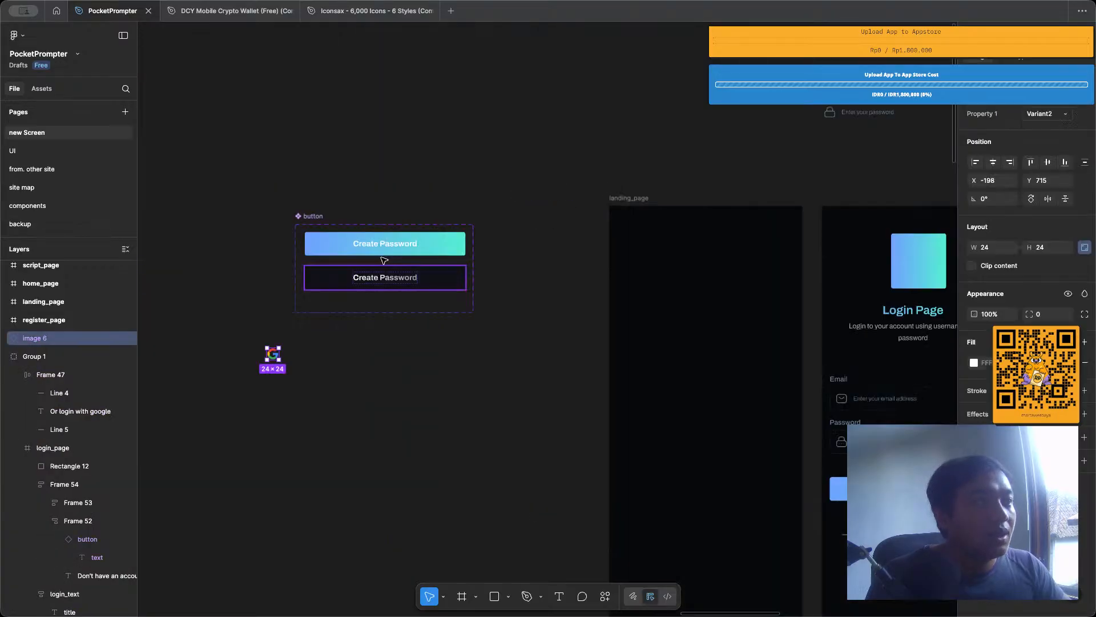
Widen the button component set to 453 and move it to X -222, Y 283.
click(313, 216)
drag(474, 267, 517, 267)
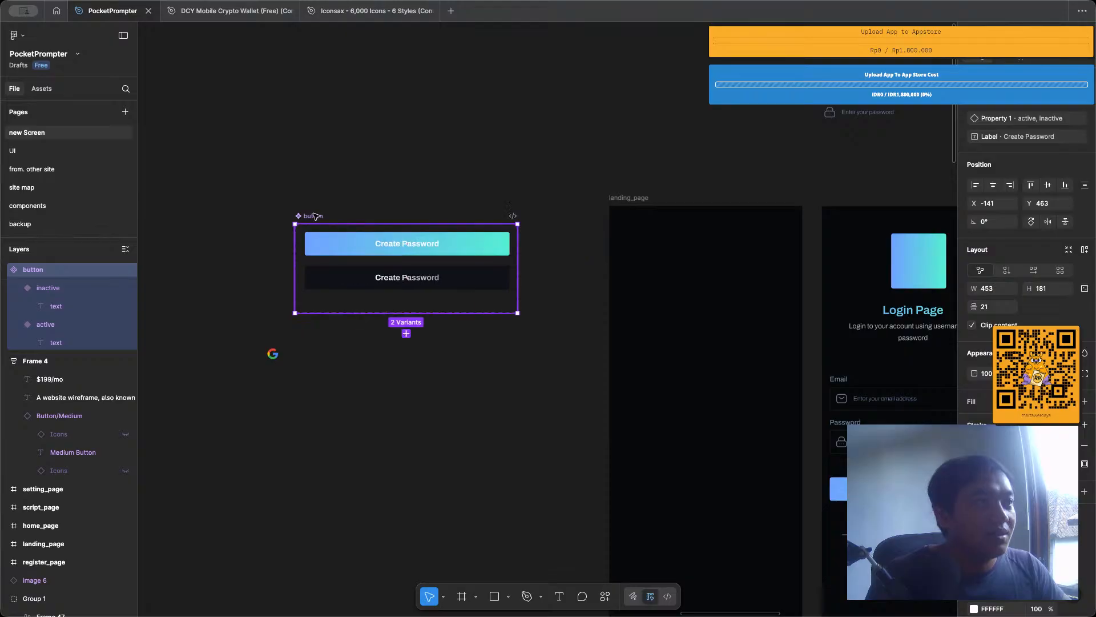
drag(316, 216, 276, 128)
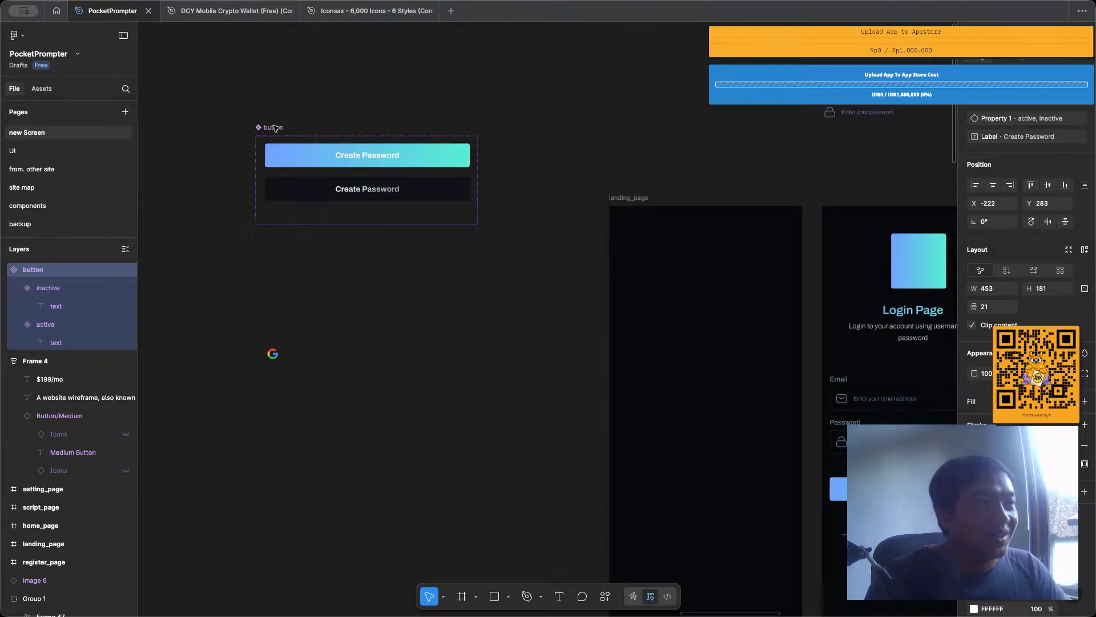
Add a third variant to the button component set, based on the inactive variant.
scroll(318, 263, up, 3)
click(378, 175)
click(383, 204)
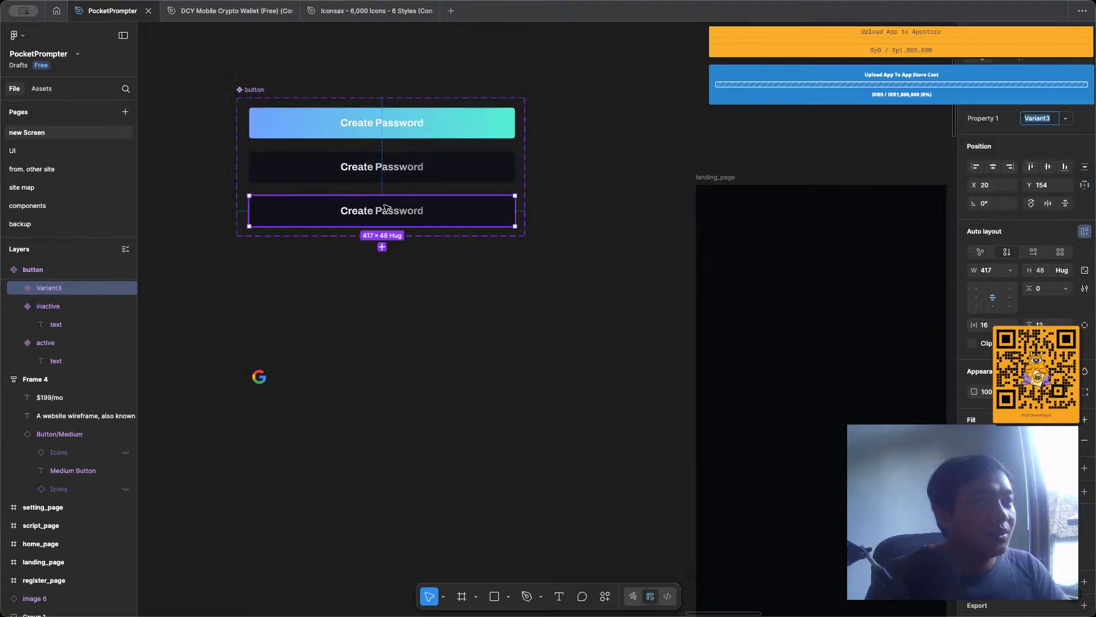
Move the Google logo to X -38, Y 581, just below the button component set.
scroll(357, 176, up, 2)
drag(213, 490, 373, 361)
scroll(385, 292, up, 2)
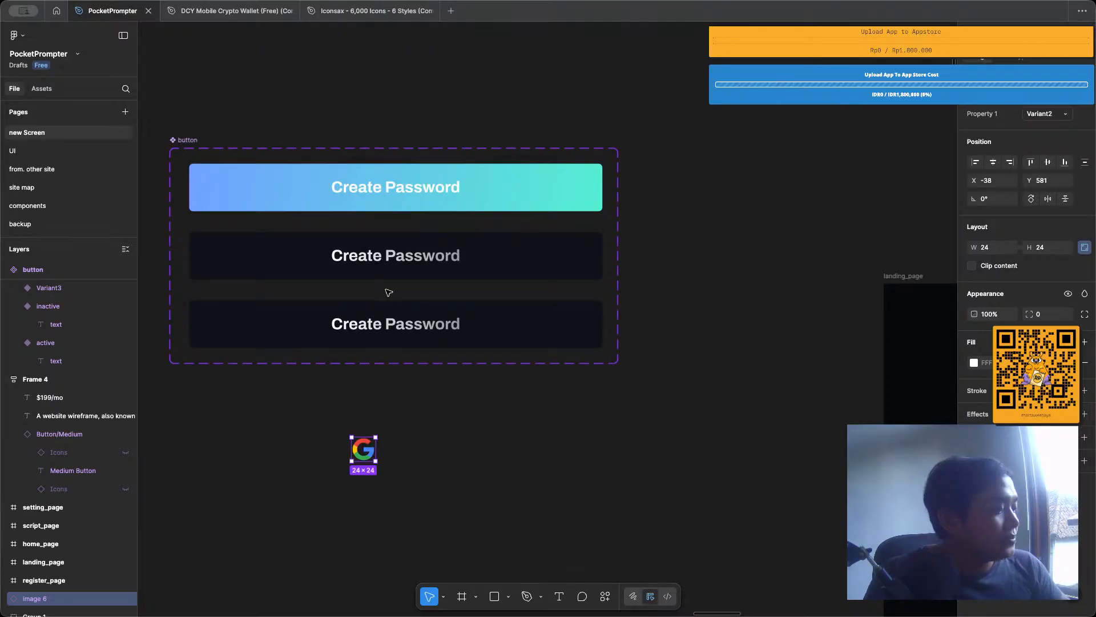
Place the Google logo before the label inside the third button variant, in a horizontal layout with a gap of 12.
click(474, 321)
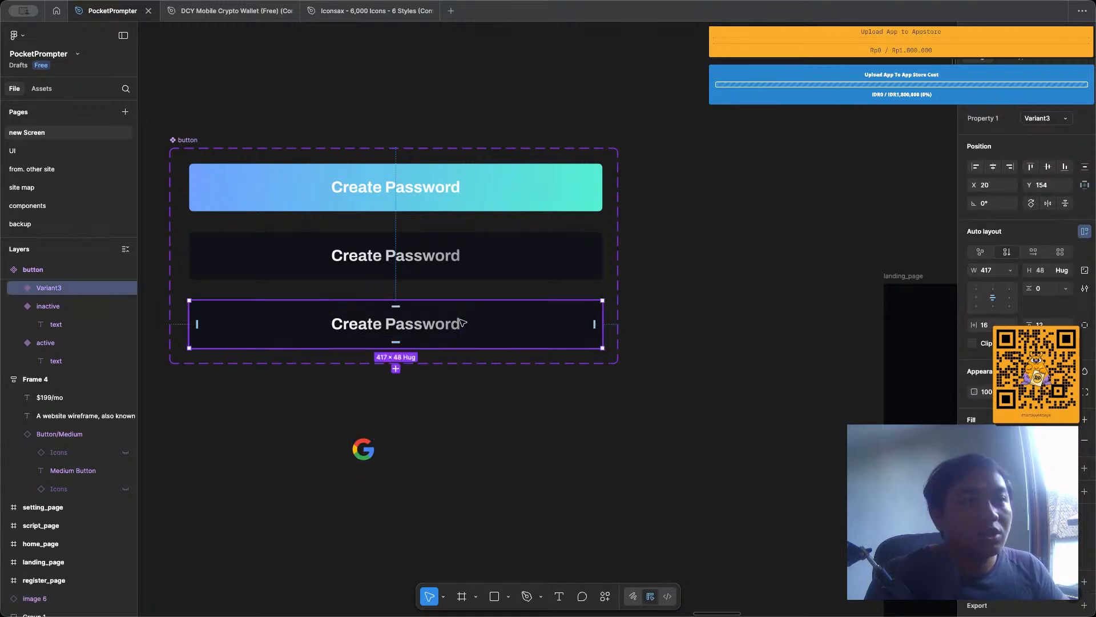
drag(363, 449, 311, 315)
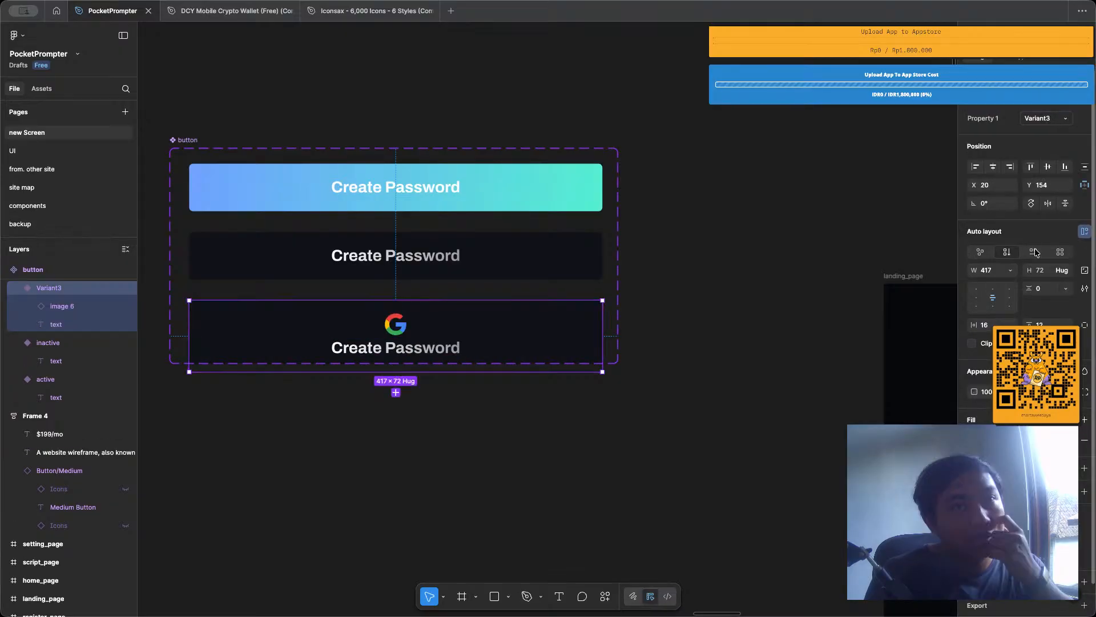
key(shift+h)
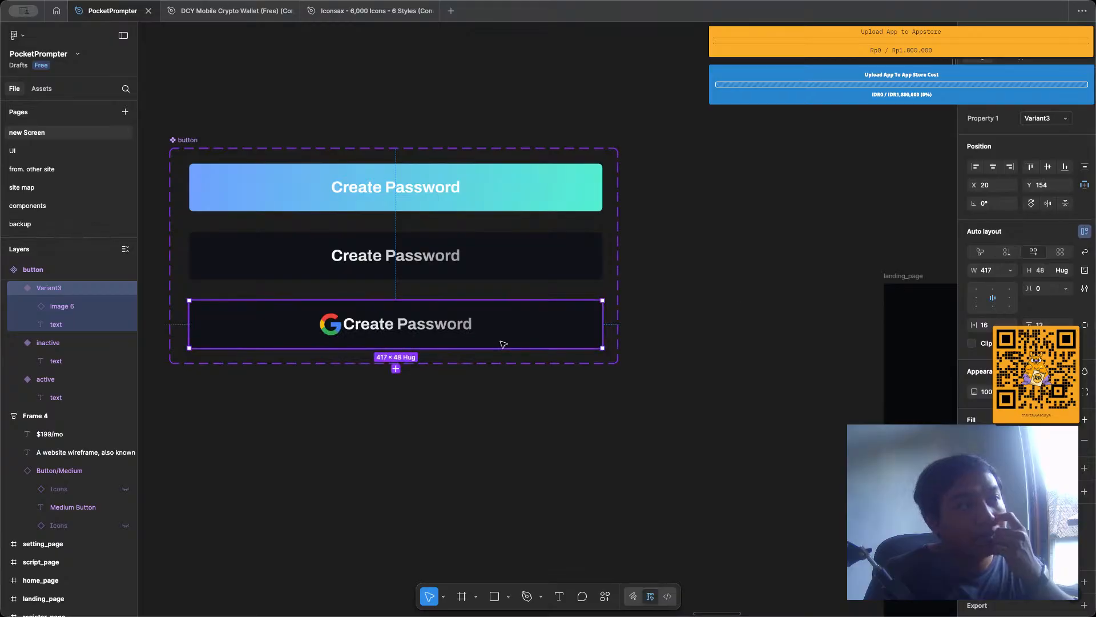
click(1046, 288)
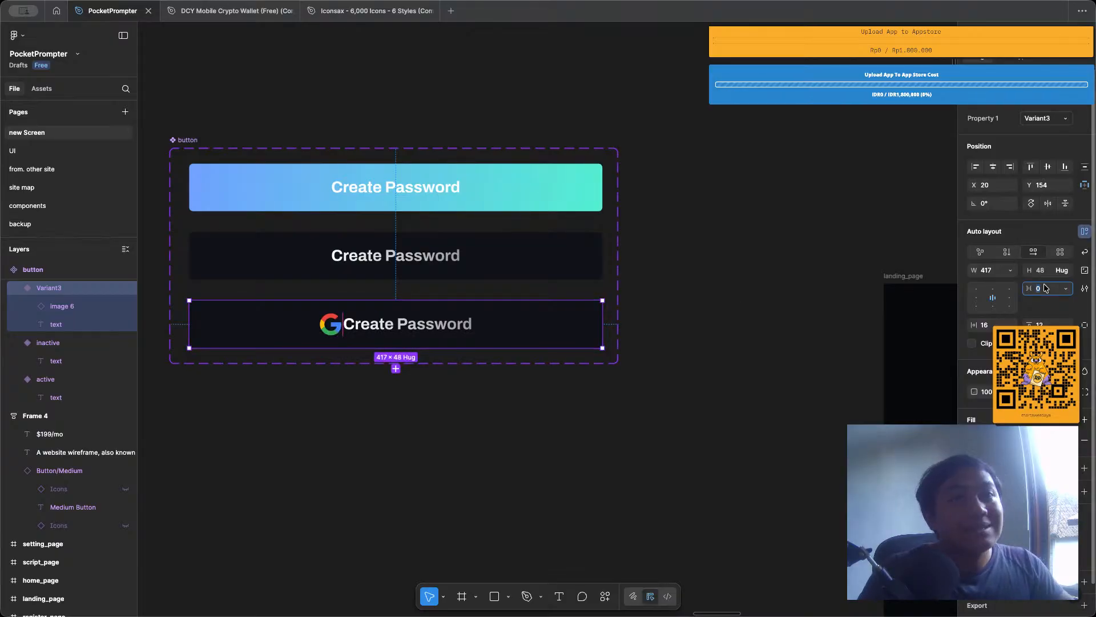
text(12)
key(Return)
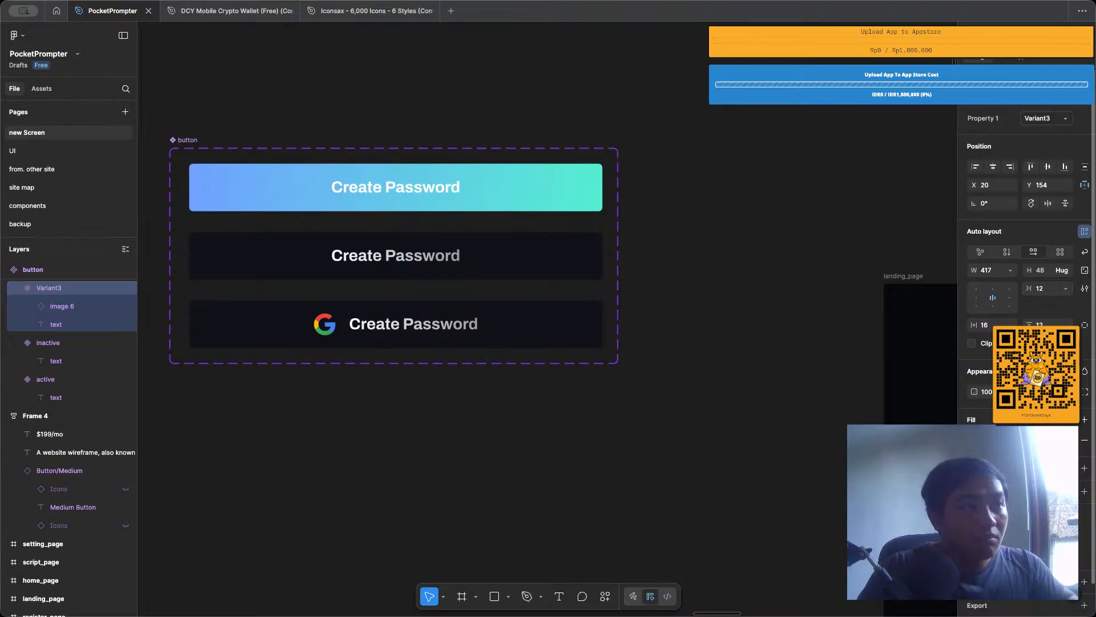
click(509, 374)
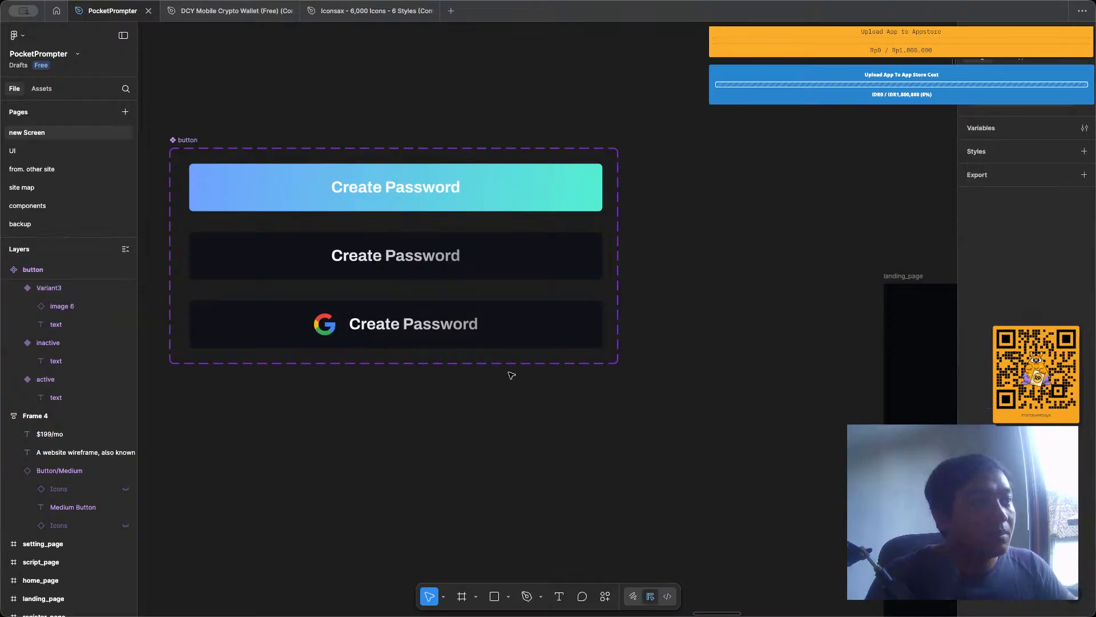
double_click(483, 336)
text(Login)
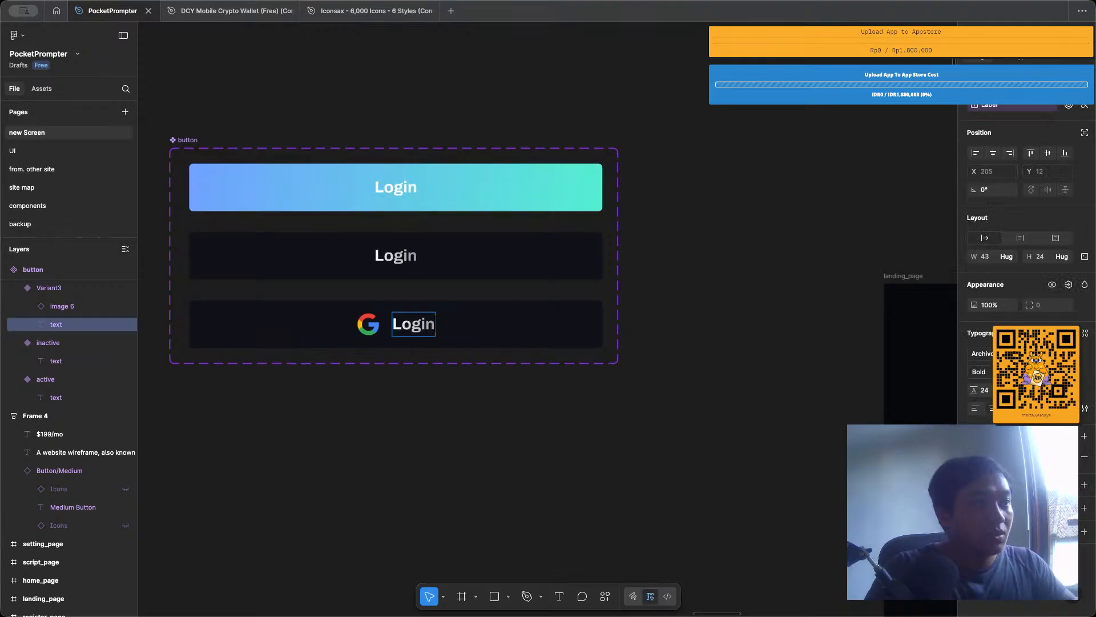
text( With)
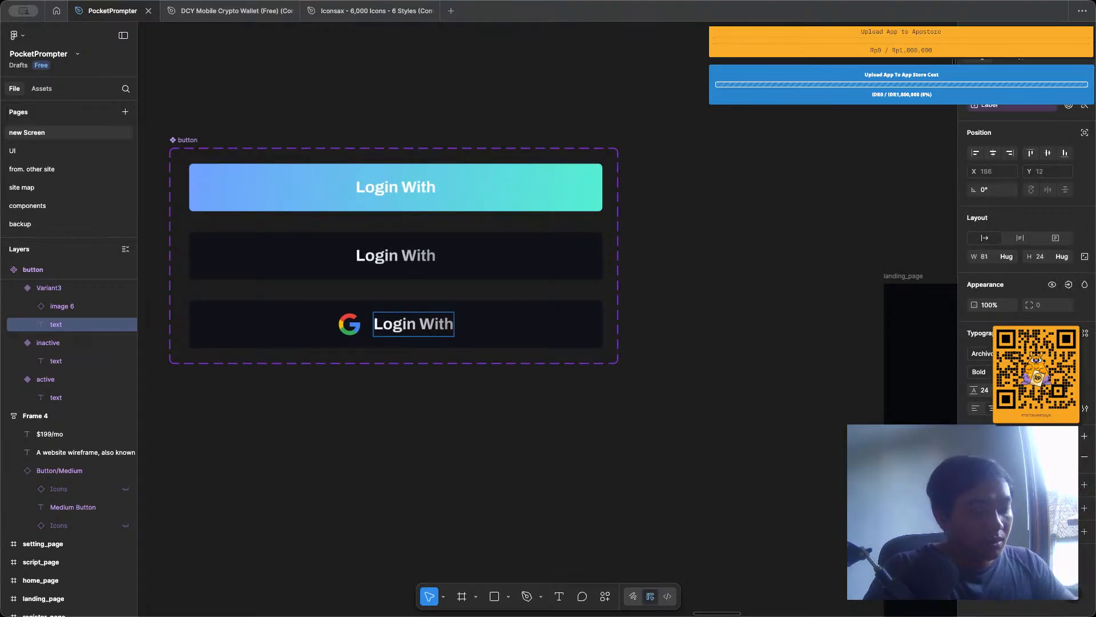
key(ctrl+z)
key(ctrl+z)
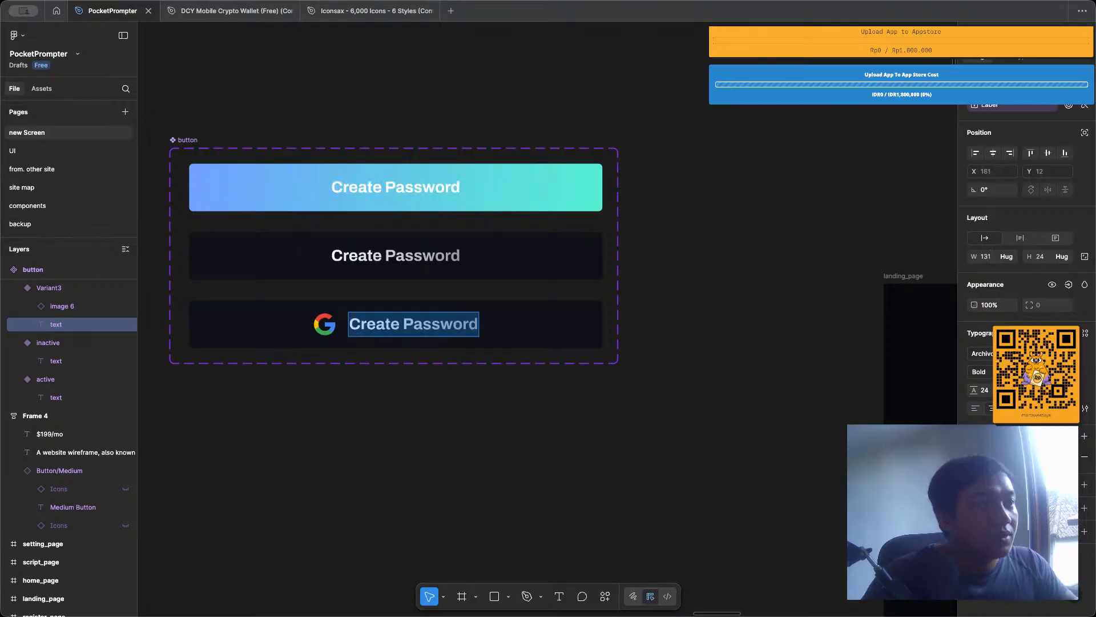
click(524, 323)
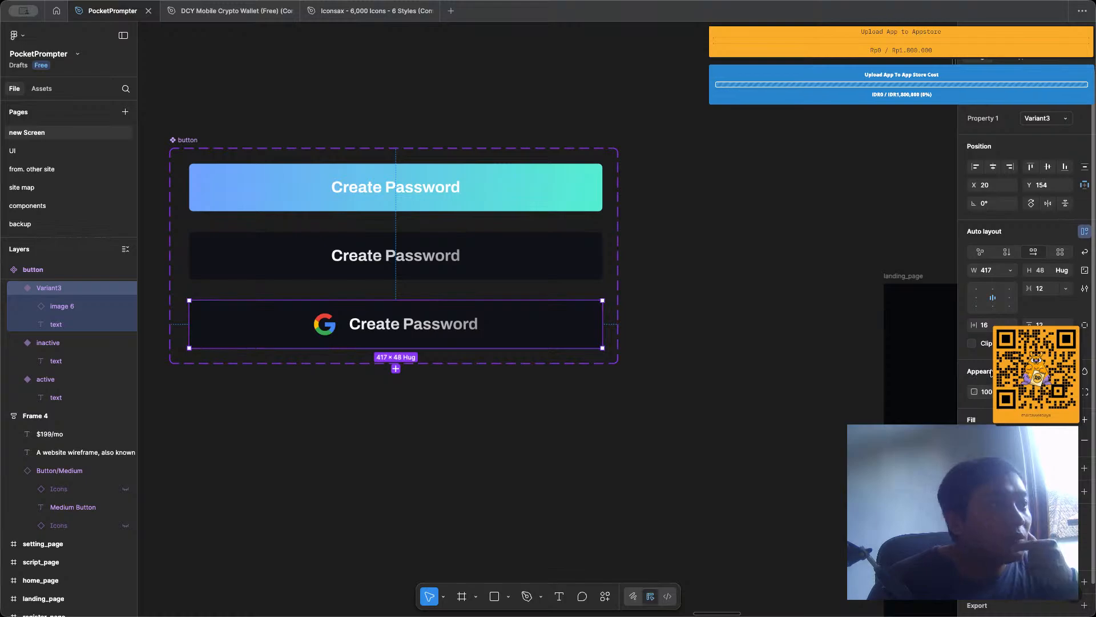
scroll(991, 372, down, 1)
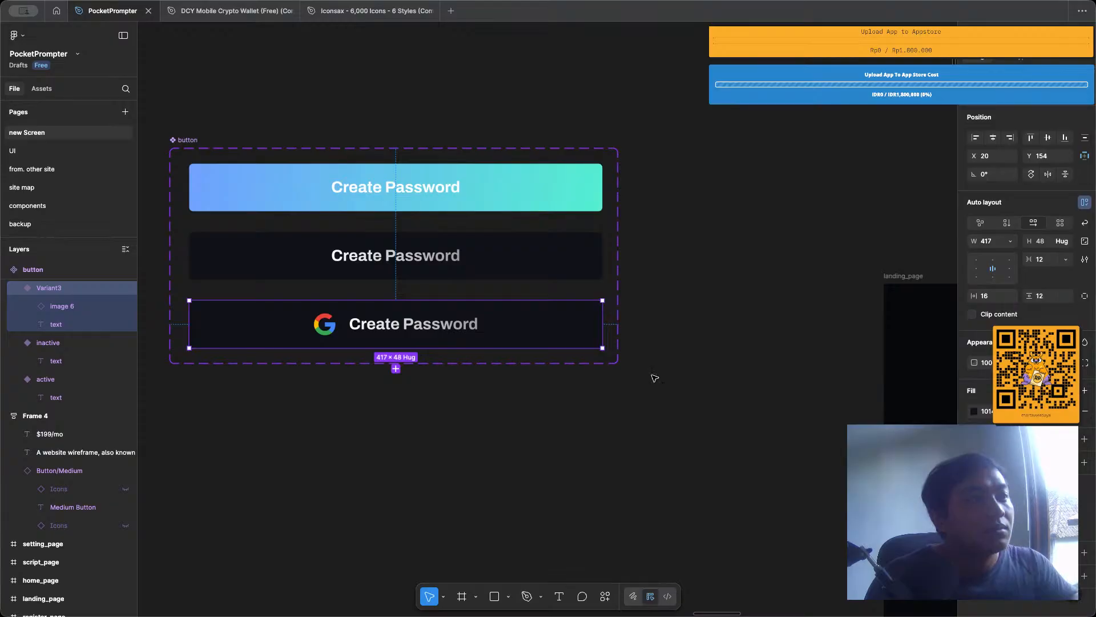
Duplicate the login page's Login button to X 16, Y 741 below the "Or login with google" divider and switch the copy to Variant3.
scroll(655, 378, down, 5)
scroll(385, 355, right, 3)
scroll(685, 343, down, 3)
click(717, 339)
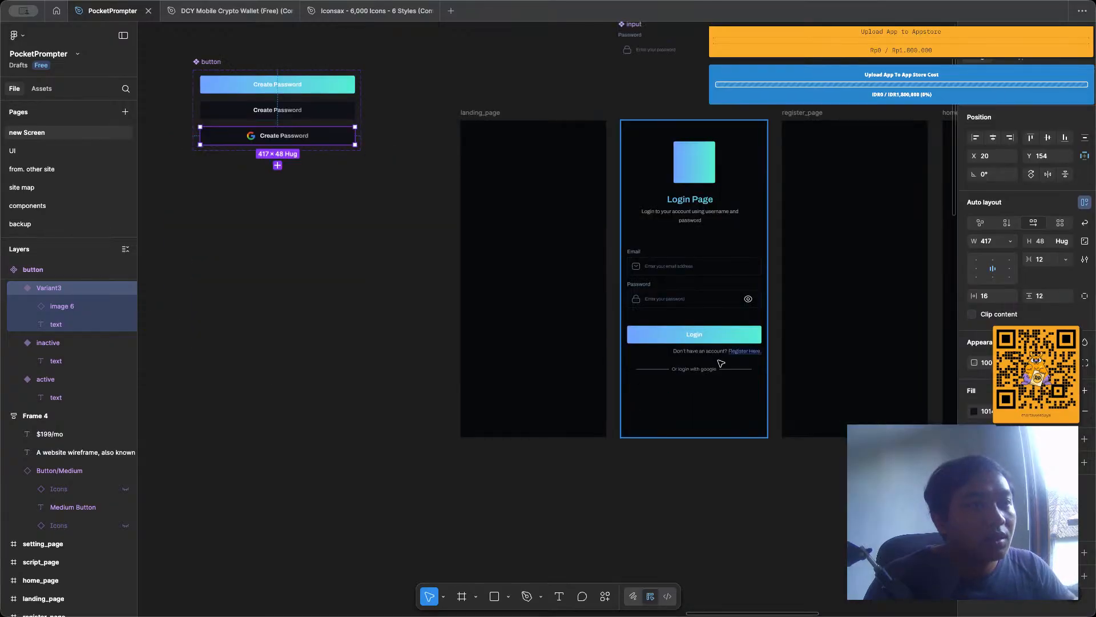
double_click(718, 338)
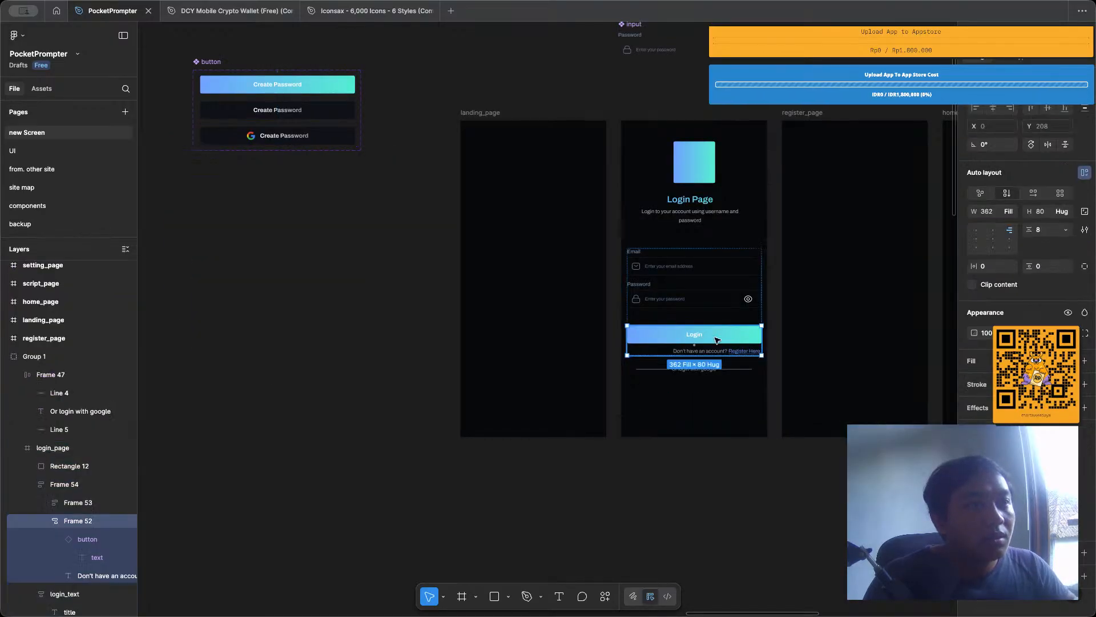
double_click(719, 337)
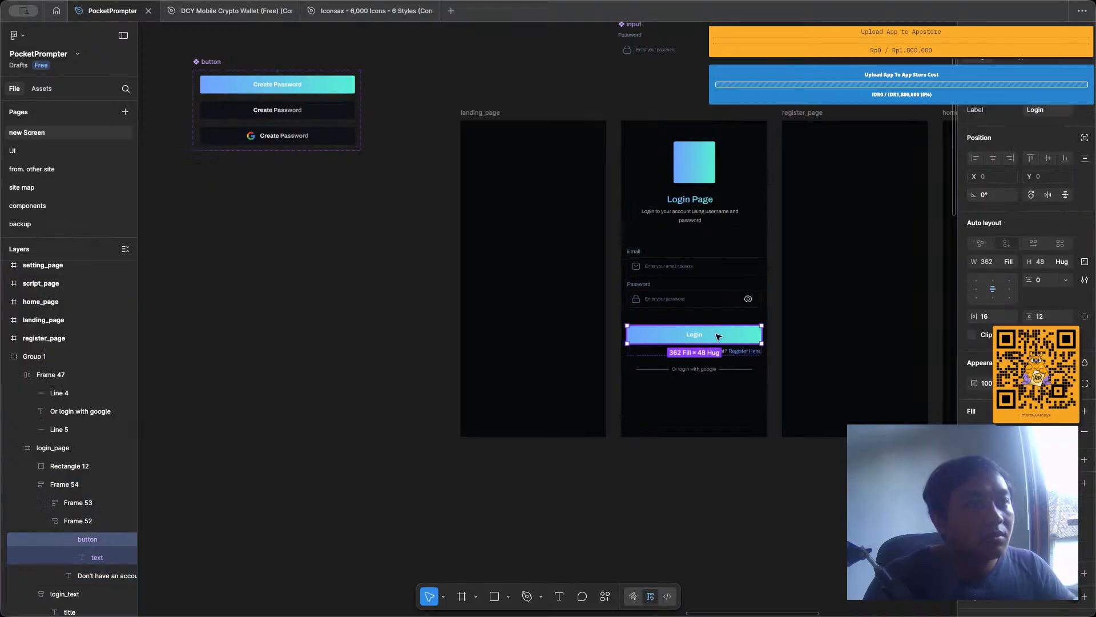
drag(718, 336, 719, 406)
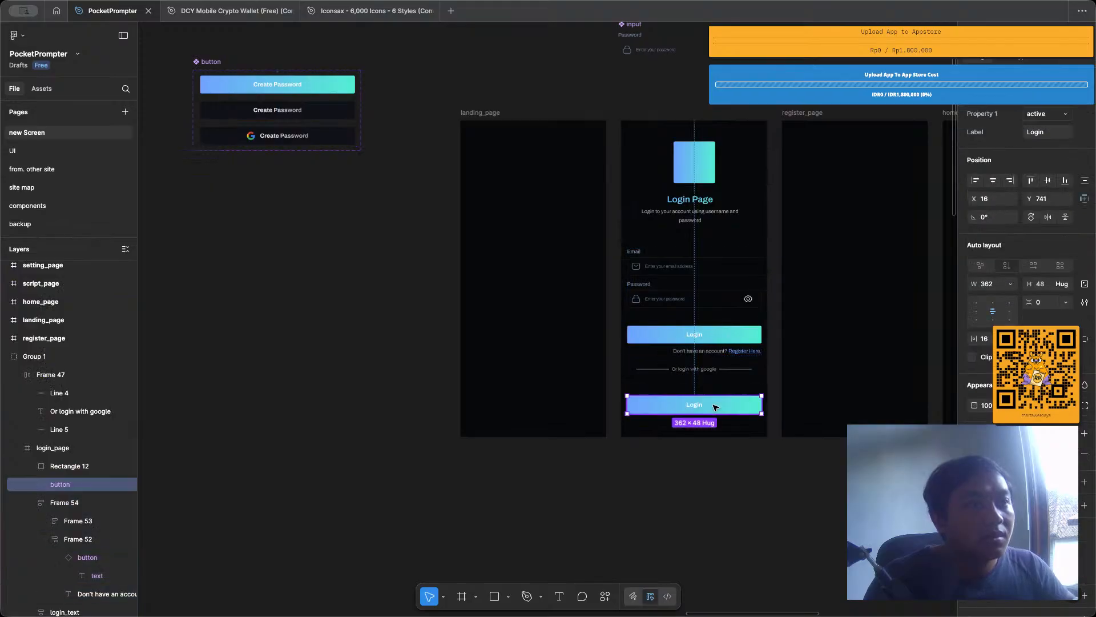
click(1047, 114)
click(1028, 140)
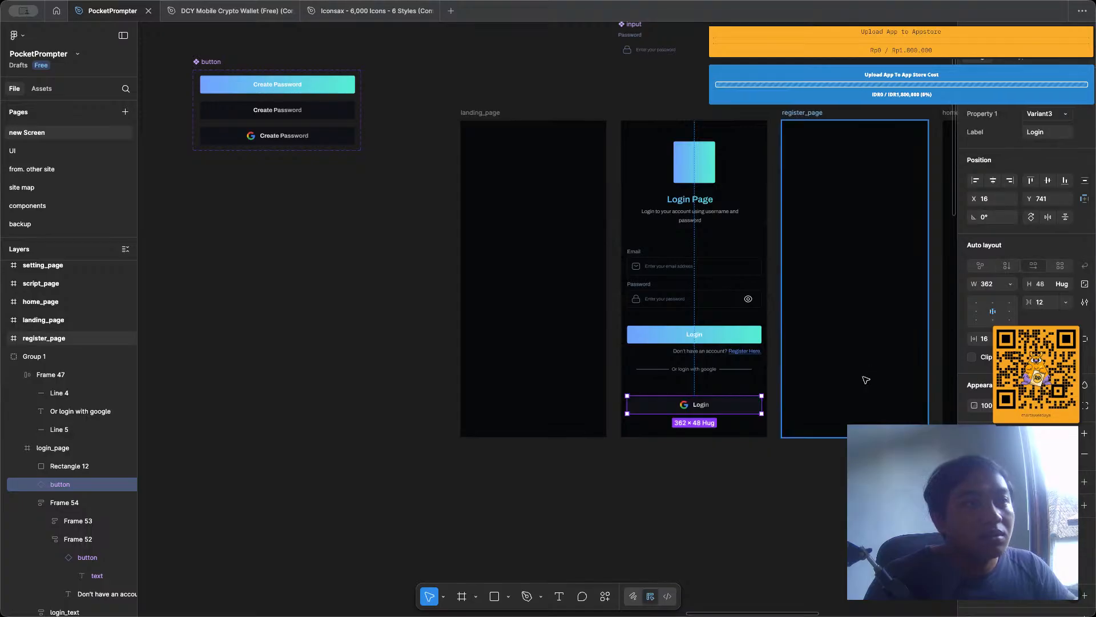
Move the Google login button up to Y 708, closer to the "Or login with google" divider.
scroll(754, 470, up, 3)
click(708, 372)
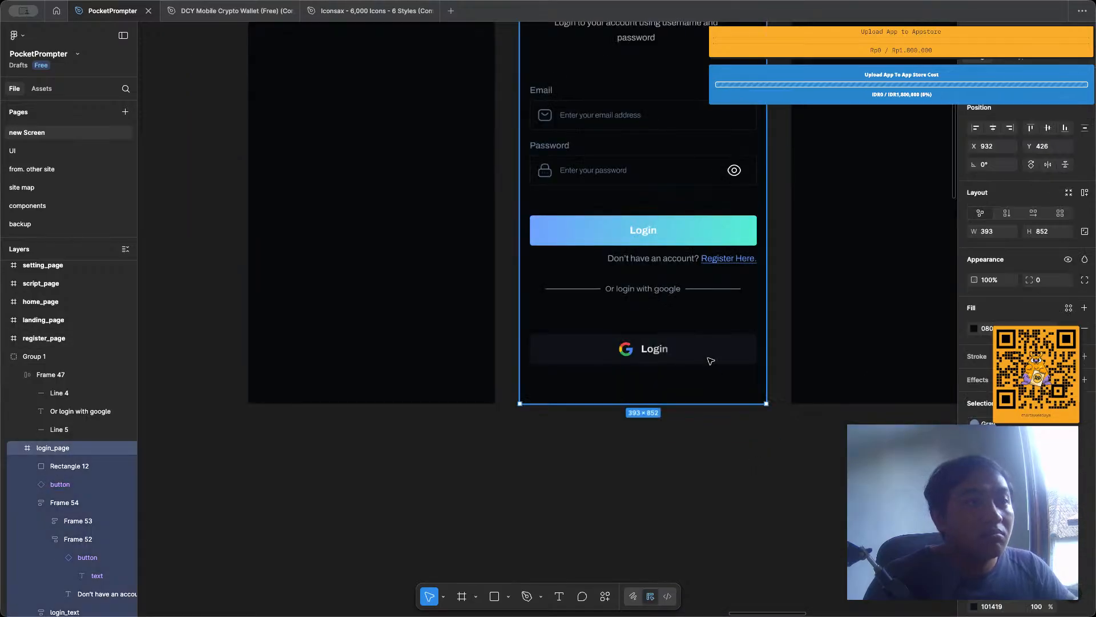
click(712, 345)
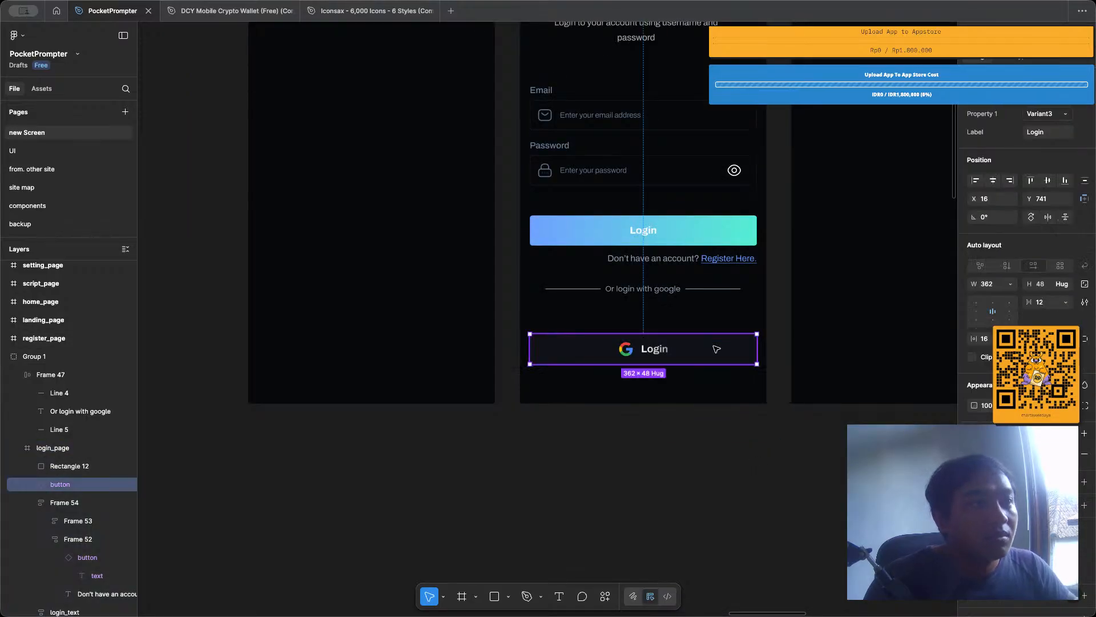
drag(712, 348, 719, 327)
click(716, 482)
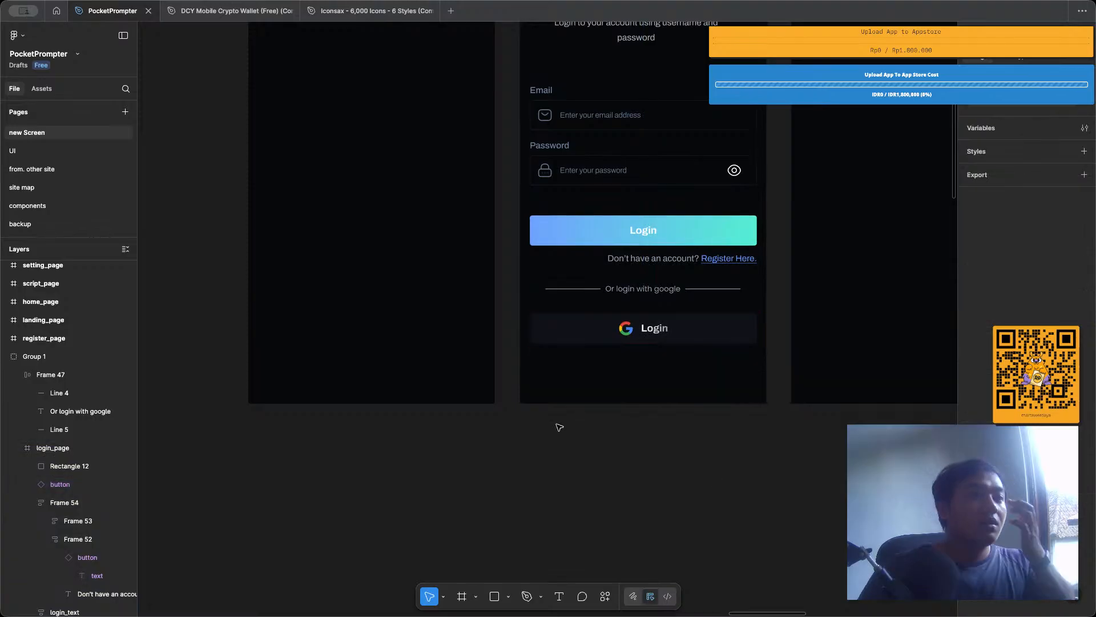
Set the Google button's label to "Login with Google".
click(682, 326)
double_click(681, 326)
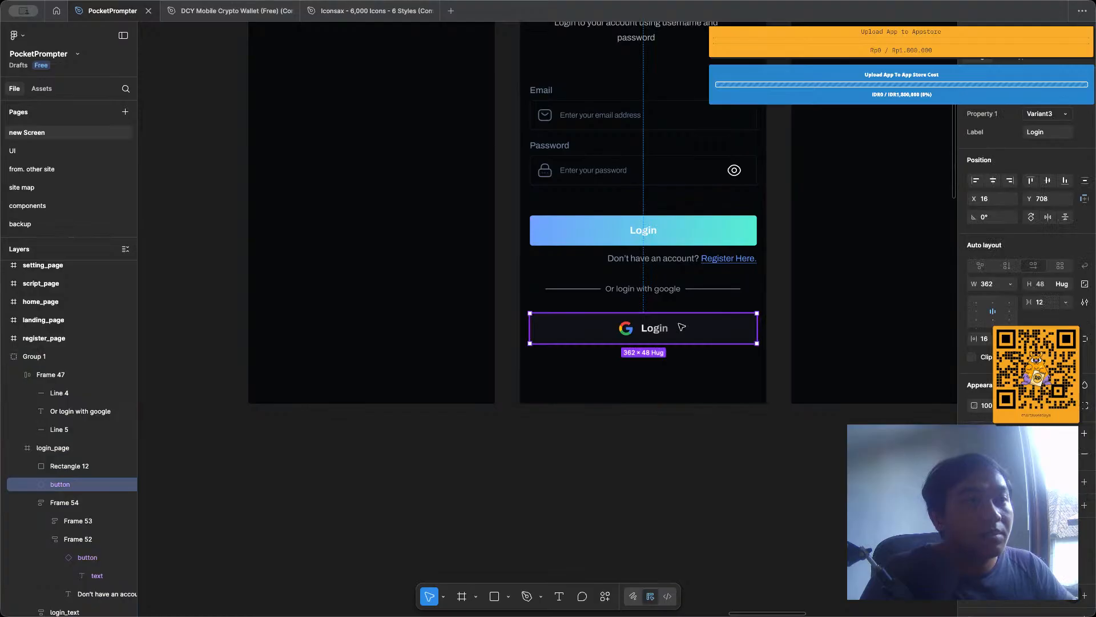
click(1038, 134)
text(Login)
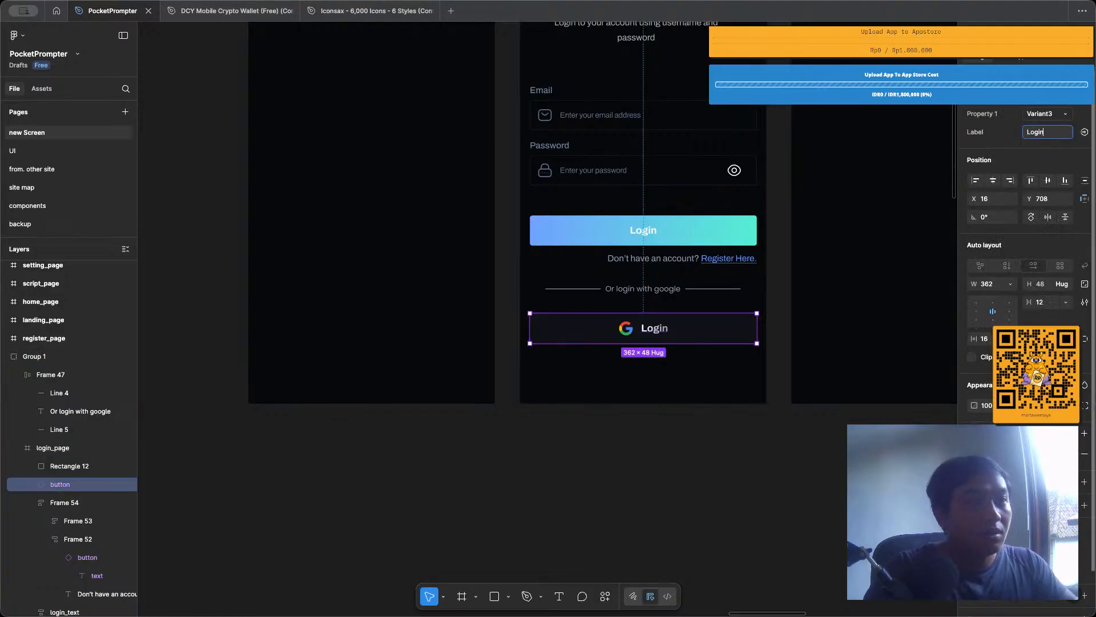
text( with goo)
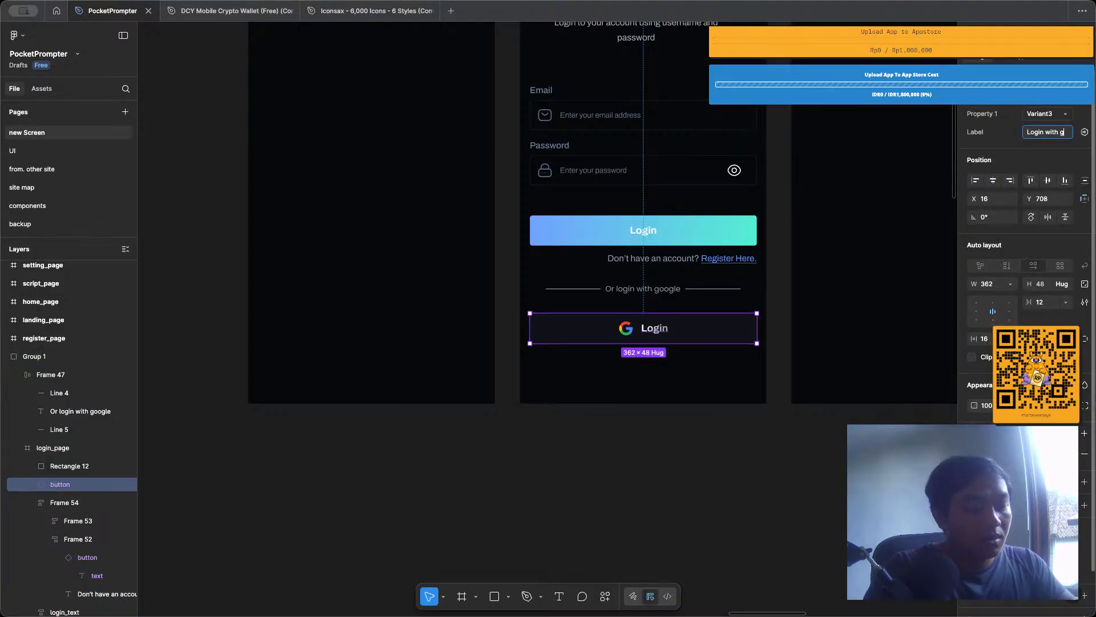
key(BackSpace)
key(BackSpace)
key(BackSpace)
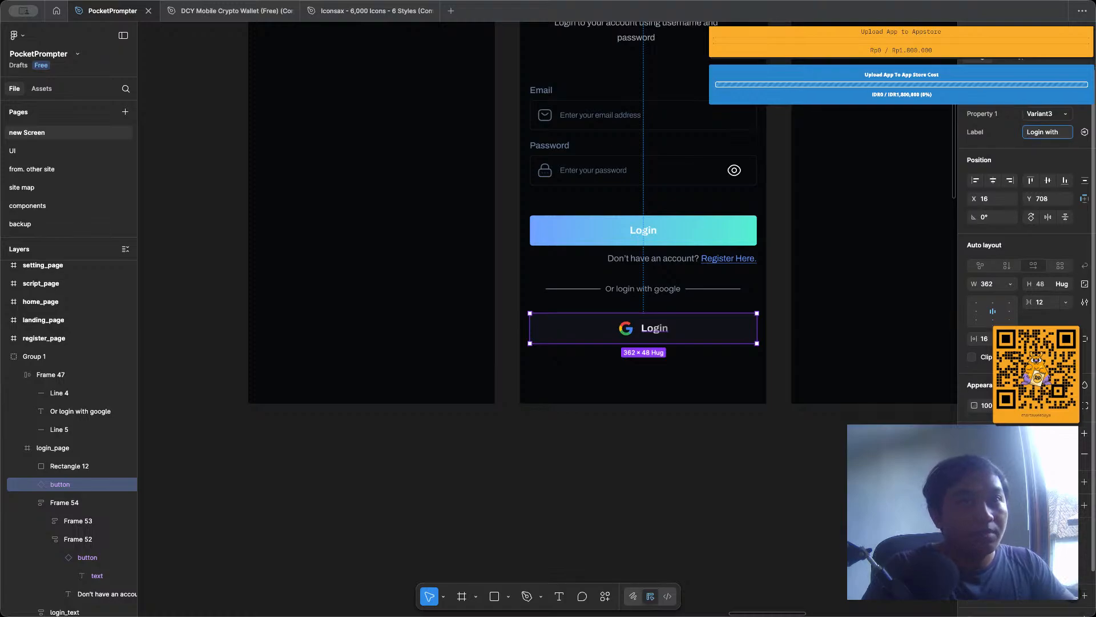
text(Google)
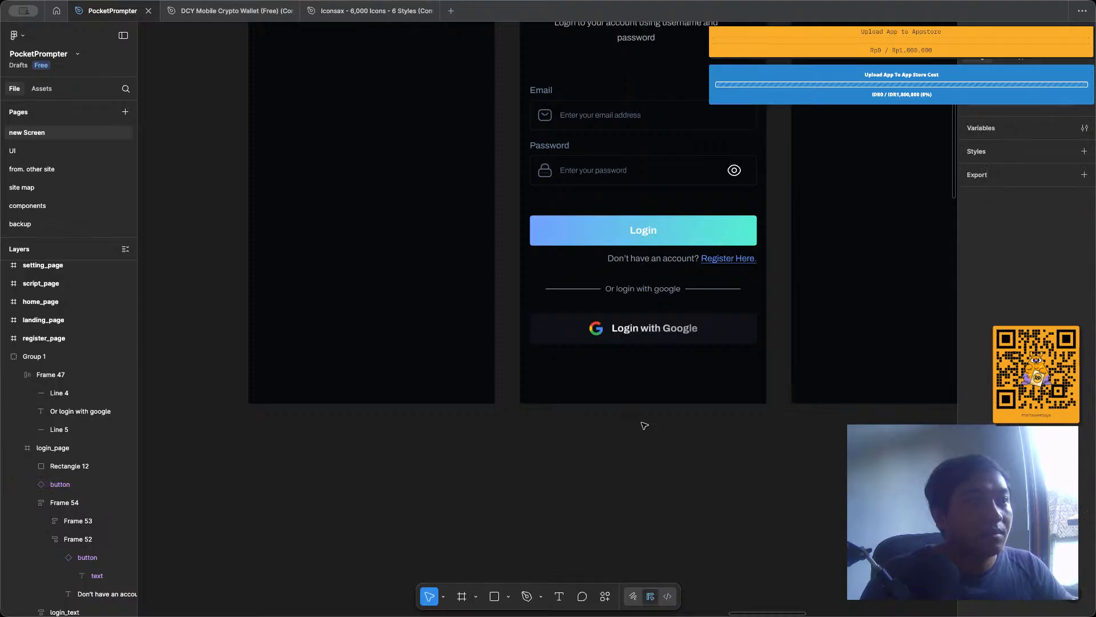
Change the label text of the third variant in the button component set to Medium weight.
scroll(640, 419, down, 5)
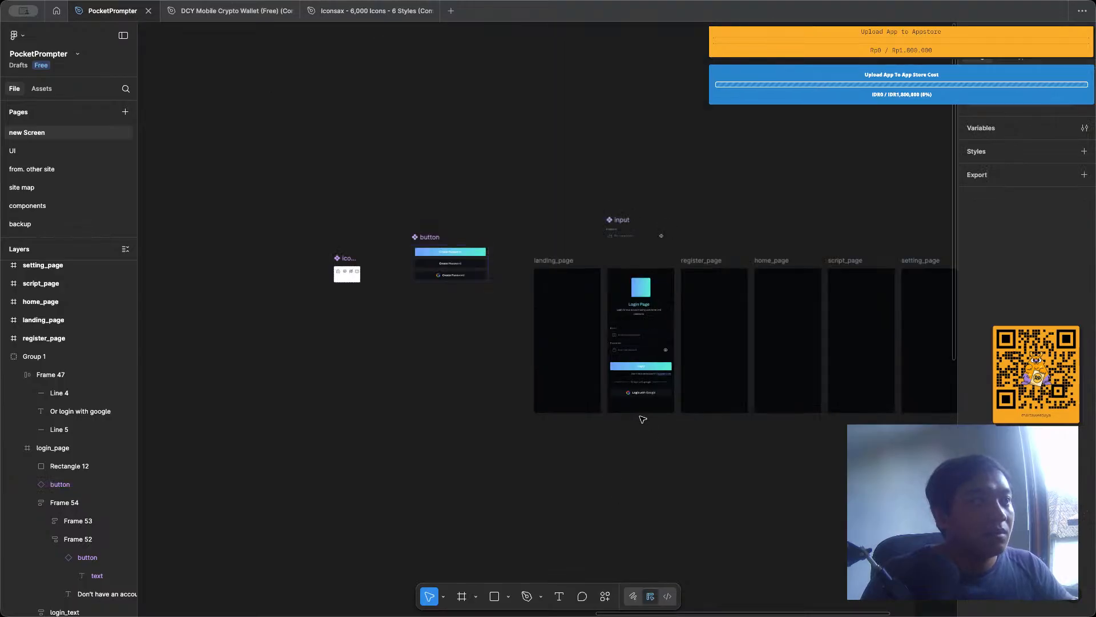
scroll(452, 285, up, 5)
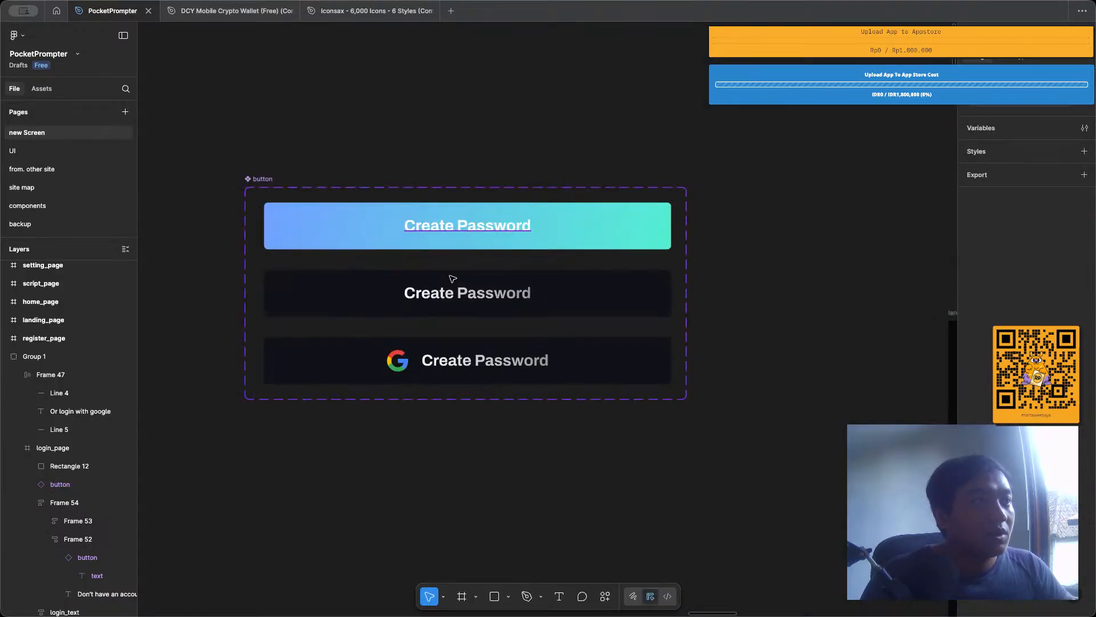
double_click(460, 360)
double_click(460, 360)
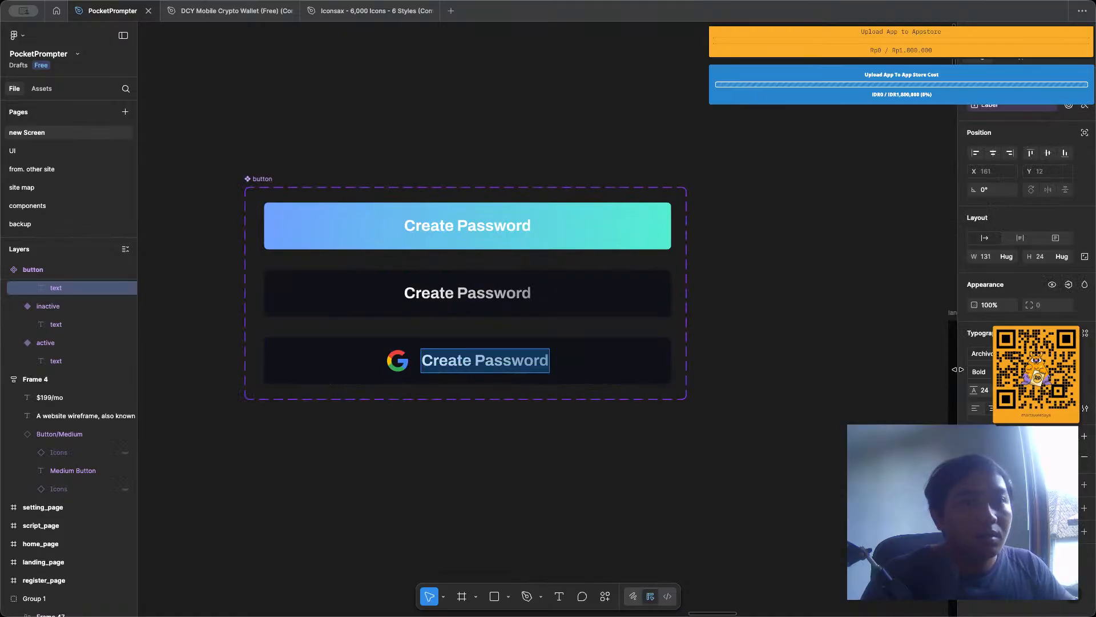
click(978, 371)
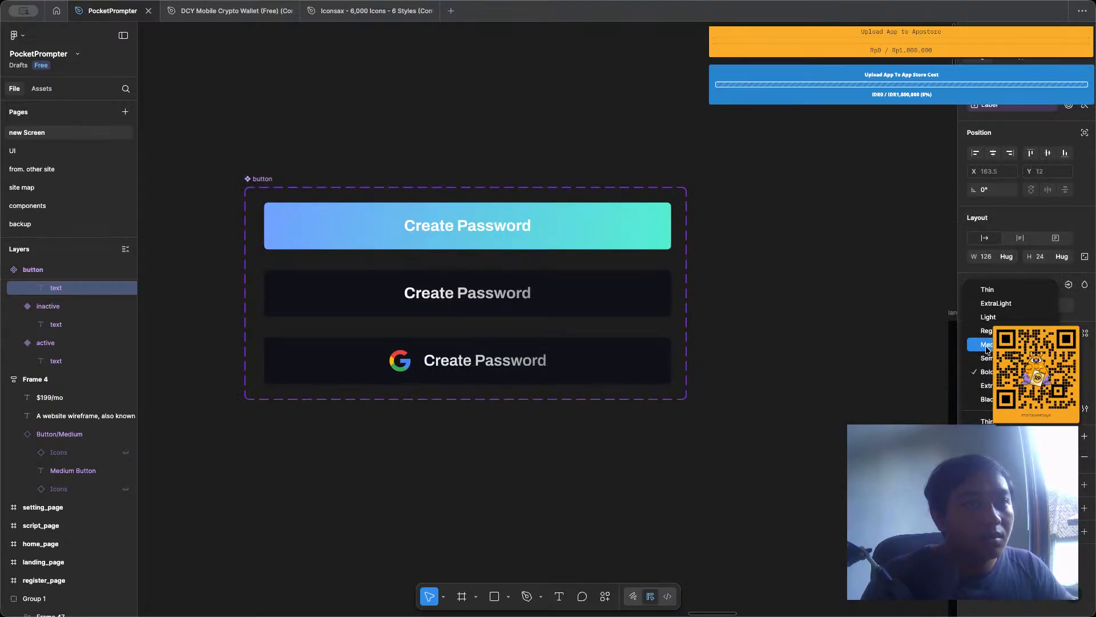
click(987, 345)
click(557, 428)
scroll(557, 428, up, 5)
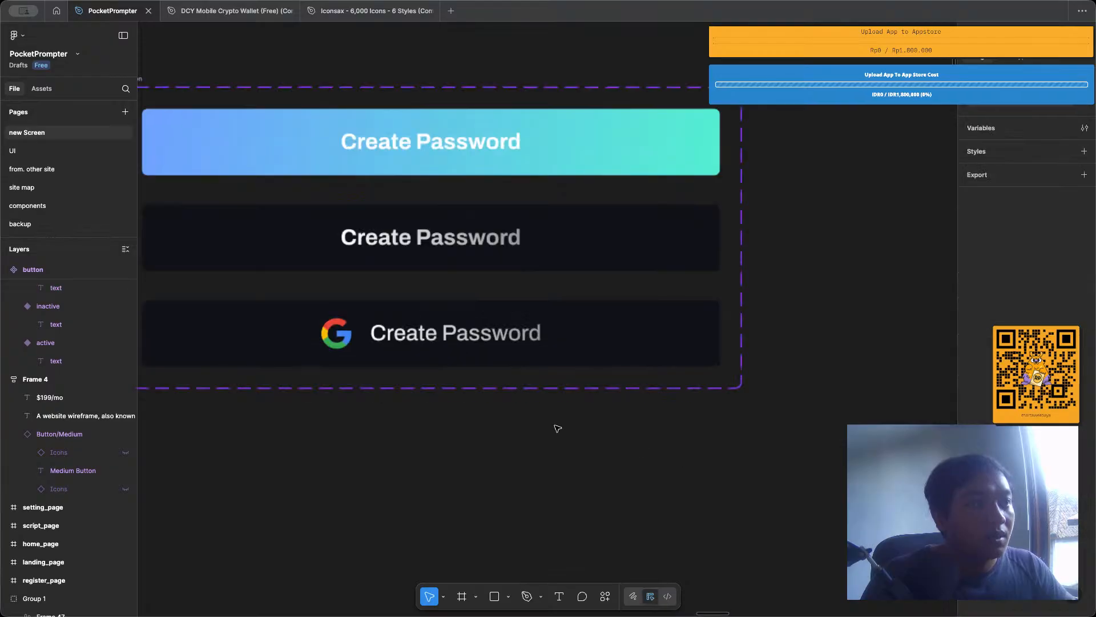
Examine the Google login button's label and its gradient text fill on the login page.
scroll(558, 428, down, 10)
scroll(558, 428, right, 5)
scroll(558, 428, down, 5)
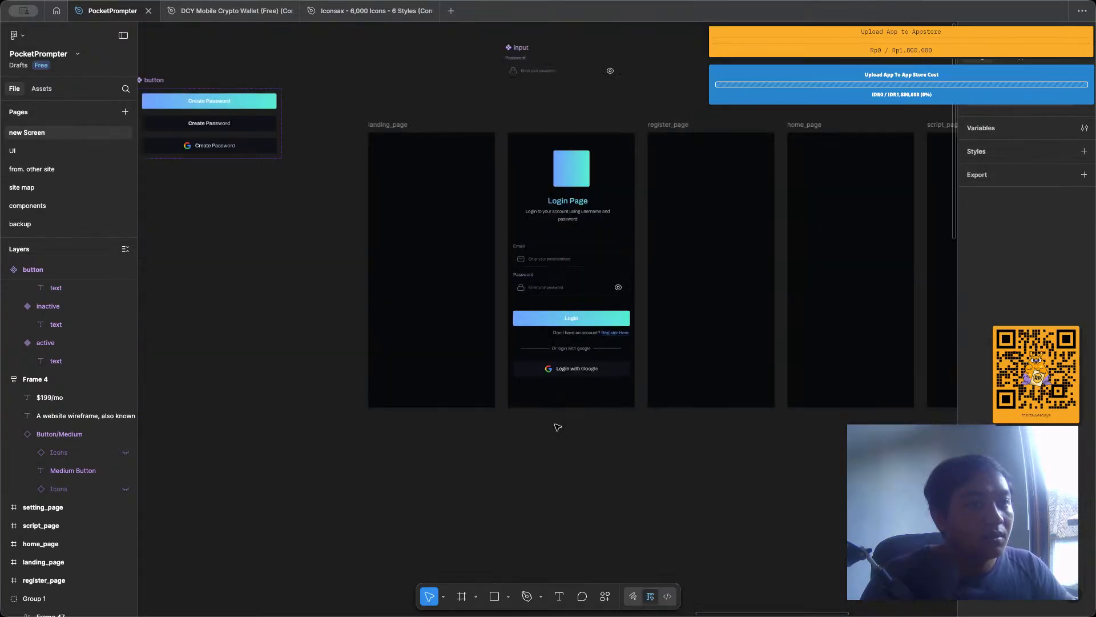
scroll(558, 427, up, 6)
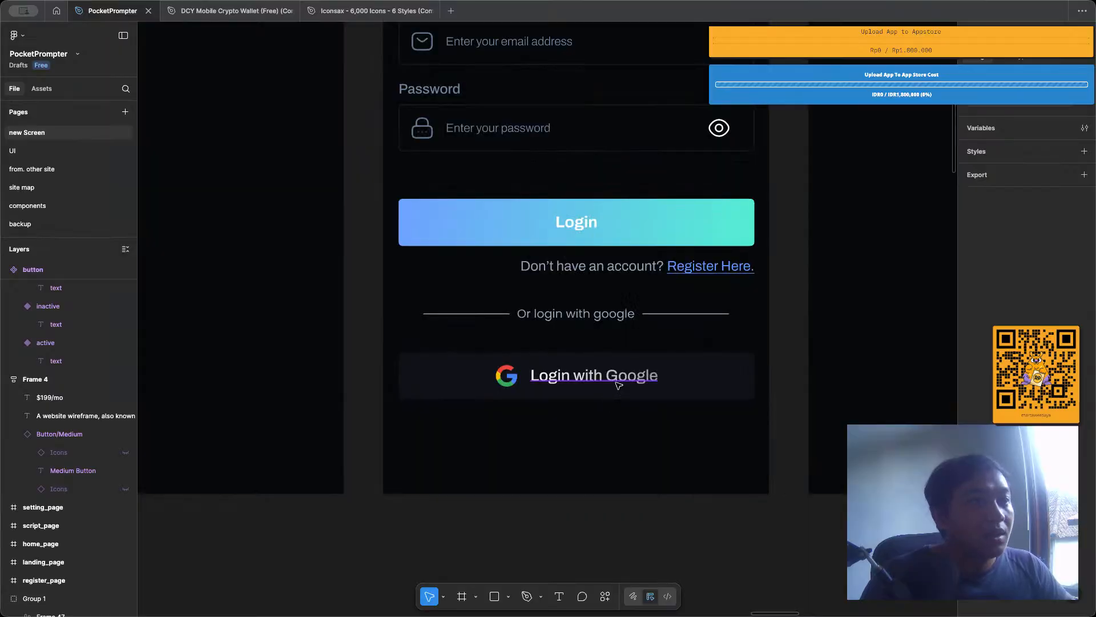
scroll(615, 382, up, 3)
click(618, 383)
double_click(619, 383)
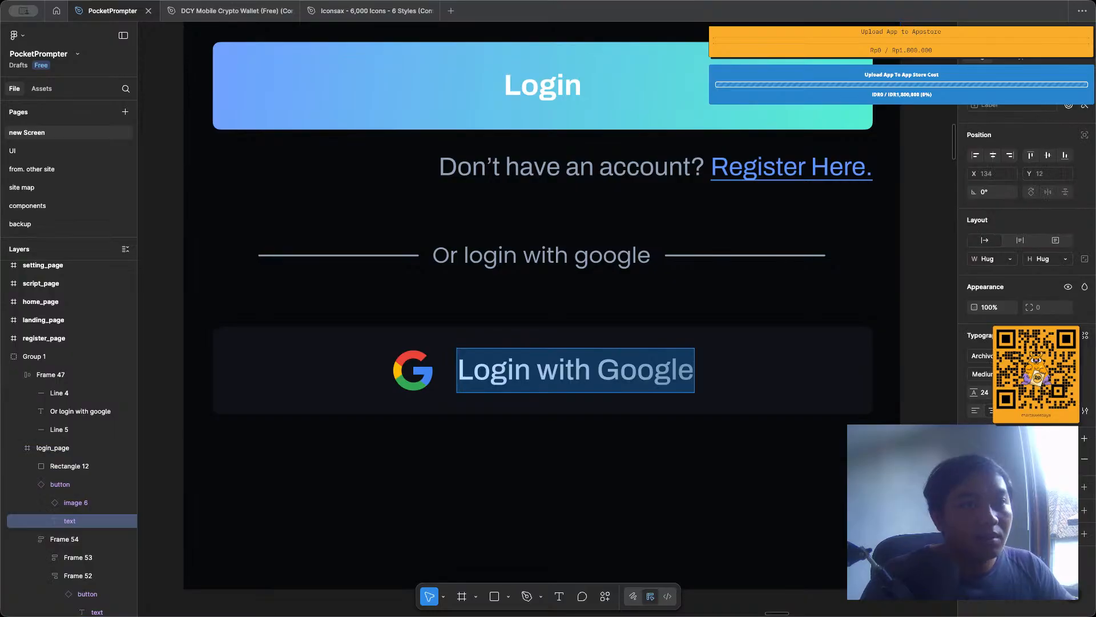
click(975, 459)
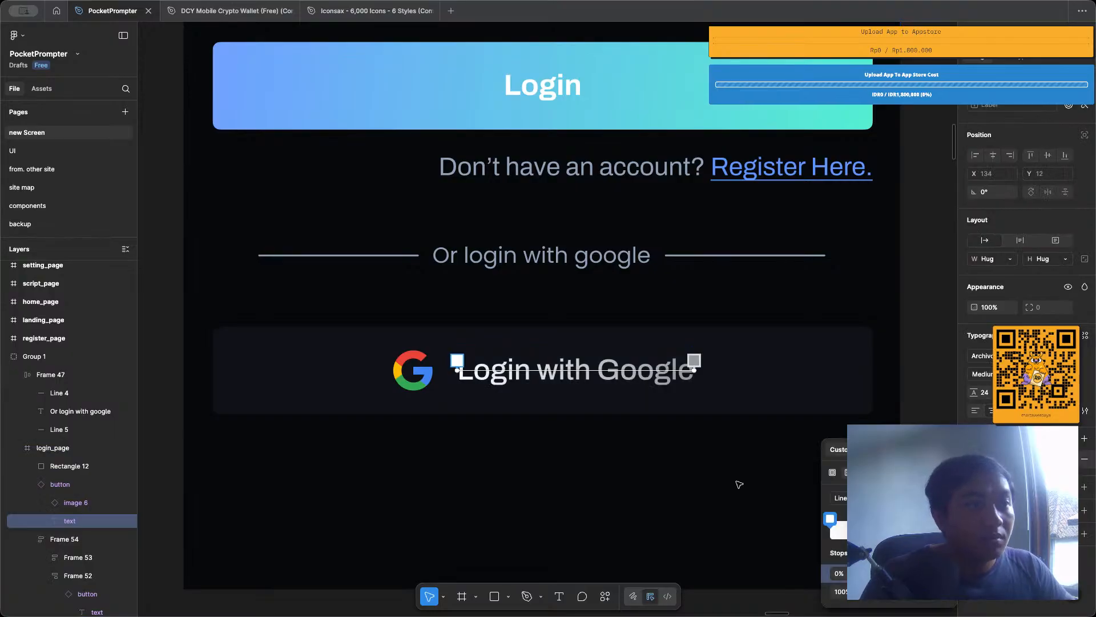
click(712, 489)
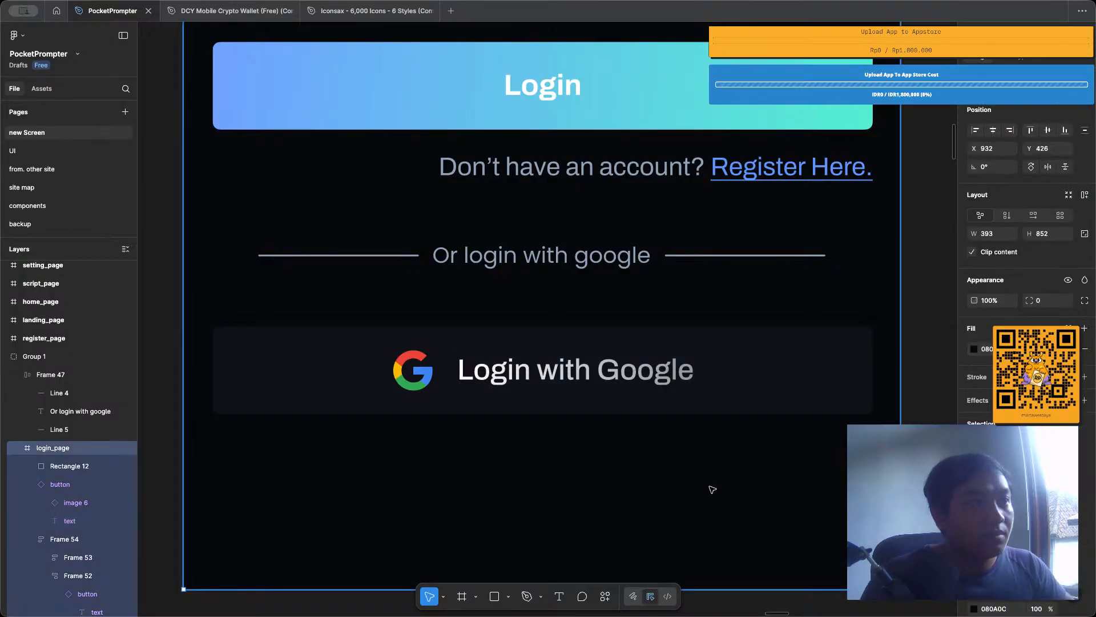
scroll(712, 489, down, 5)
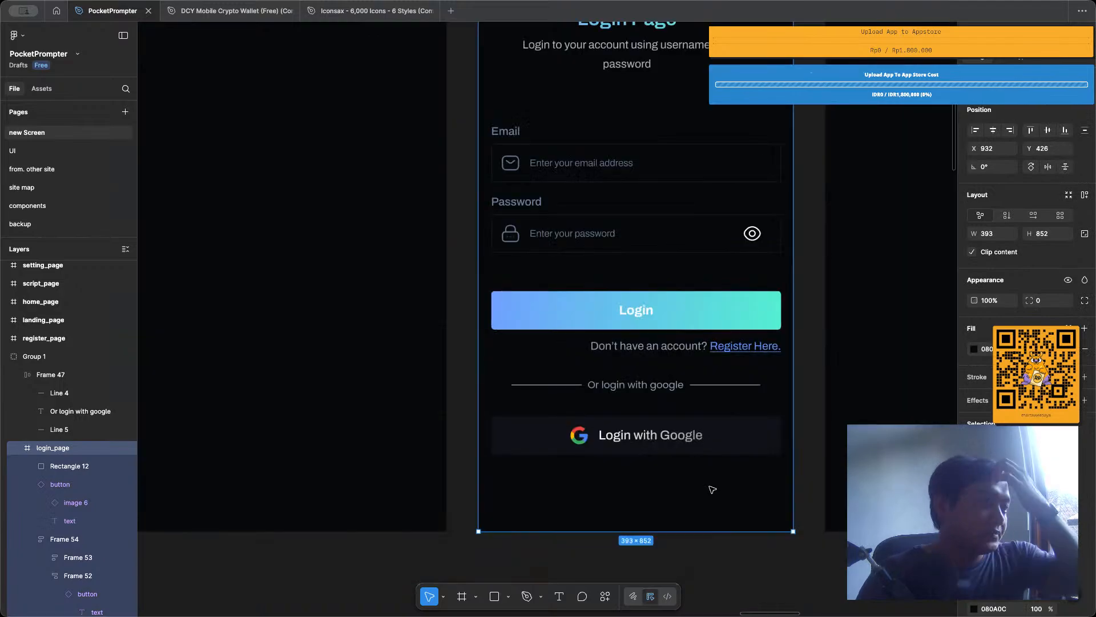
Try removing the "Or login with google" divider together with the Google login button, and undo the removal.
click(699, 384)
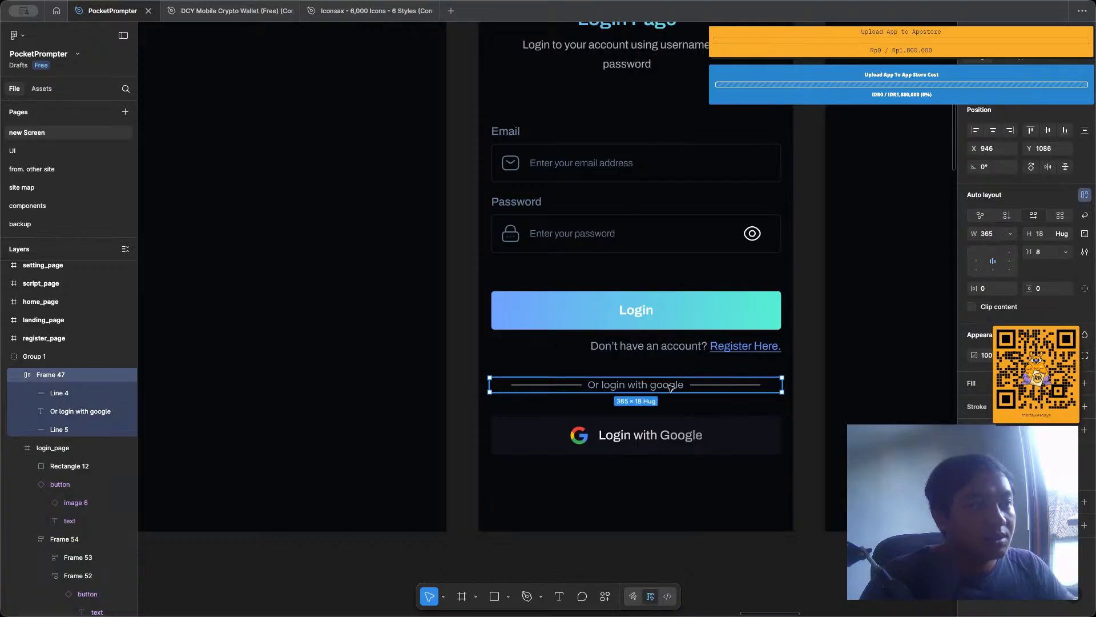
shift+click(702, 500)
click(703, 501)
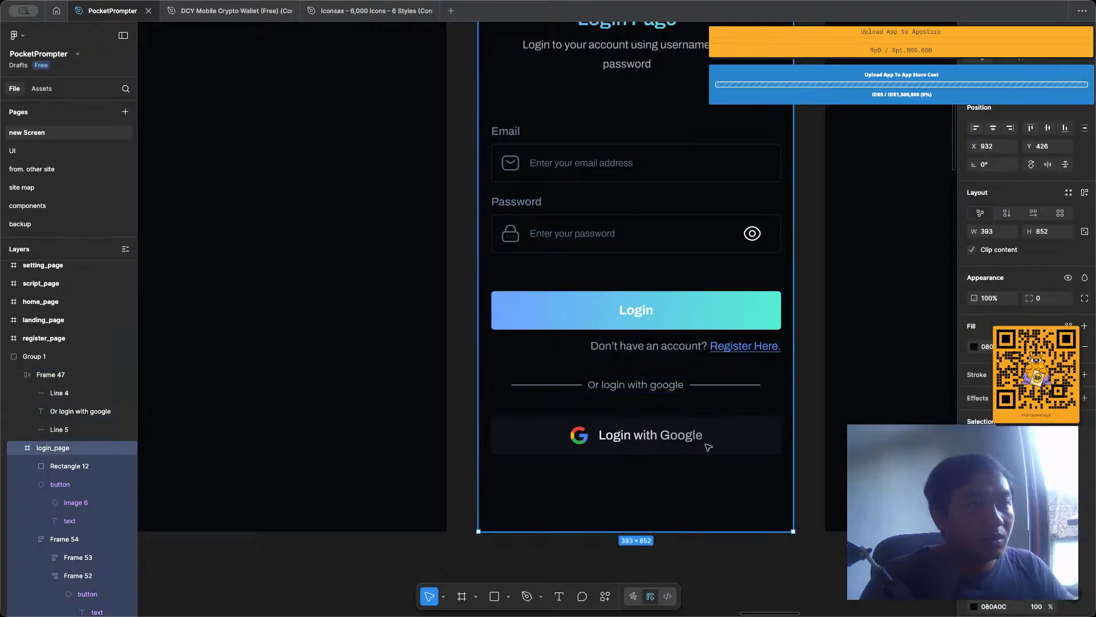
click(707, 443)
shift+click(676, 379)
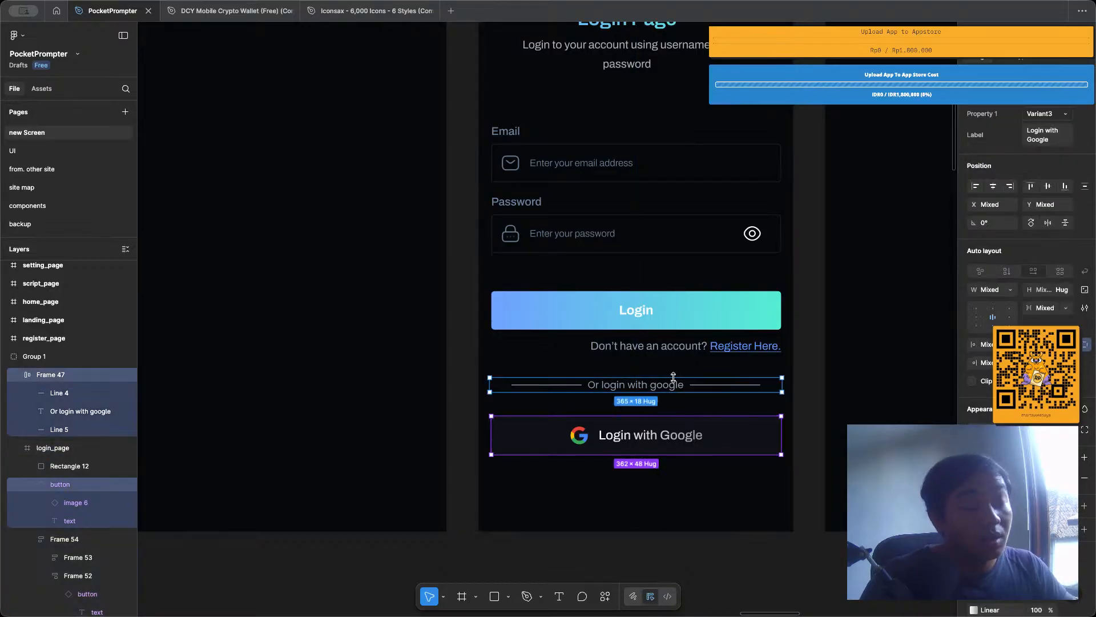
key(Delete)
scroll(666, 386, down, 3)
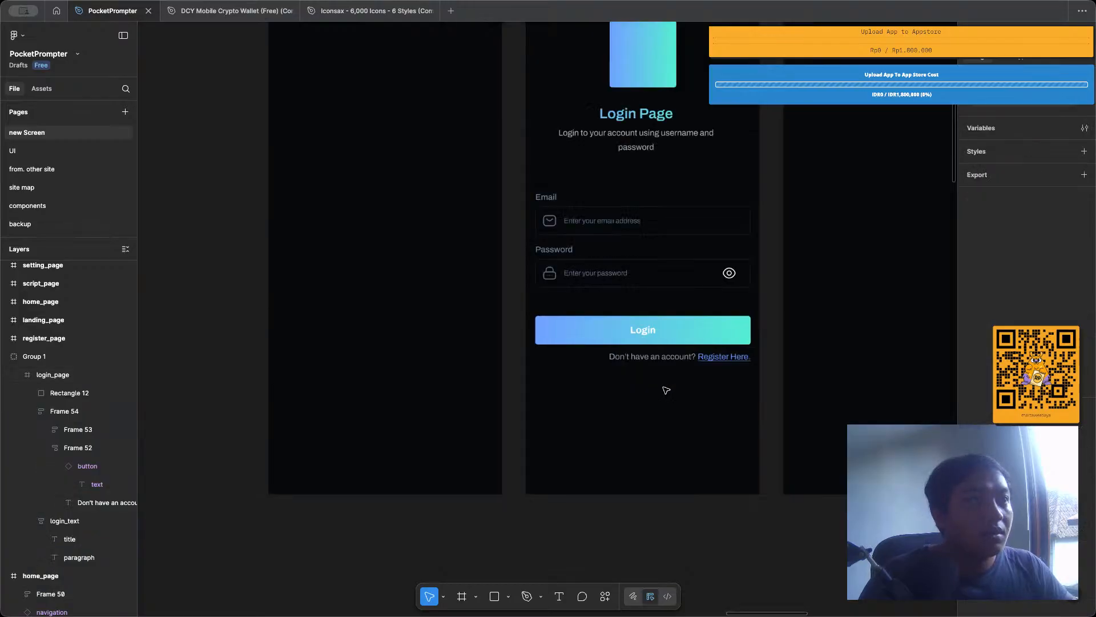
scroll(666, 387, up, 3)
key(ctrl+z)
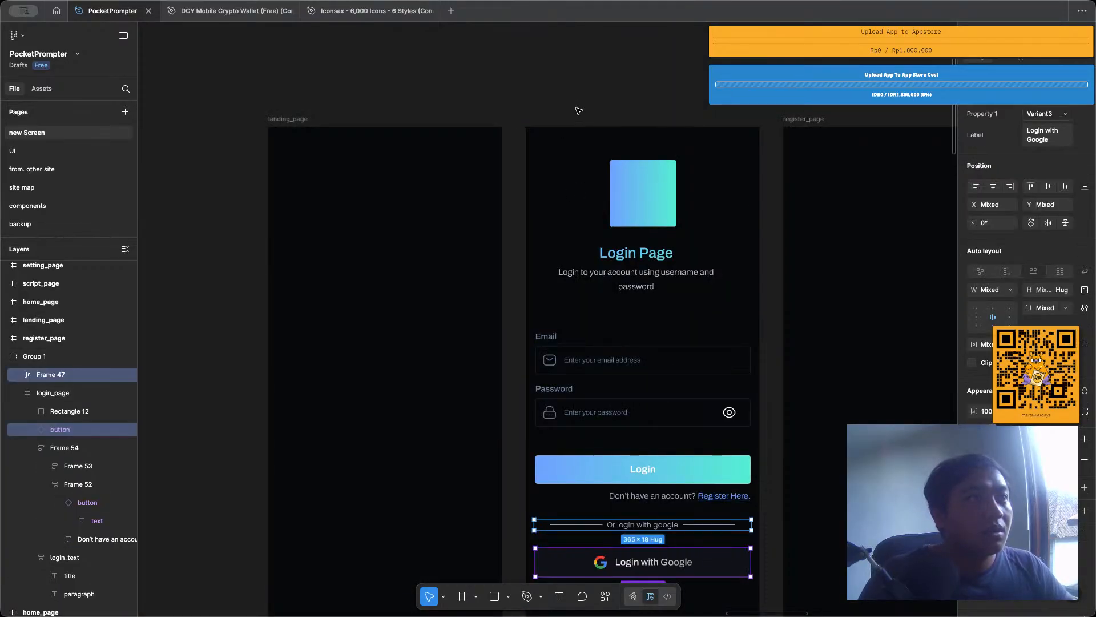
Try applying auto layout to the whole login_page frame, and undo it.
click(572, 150)
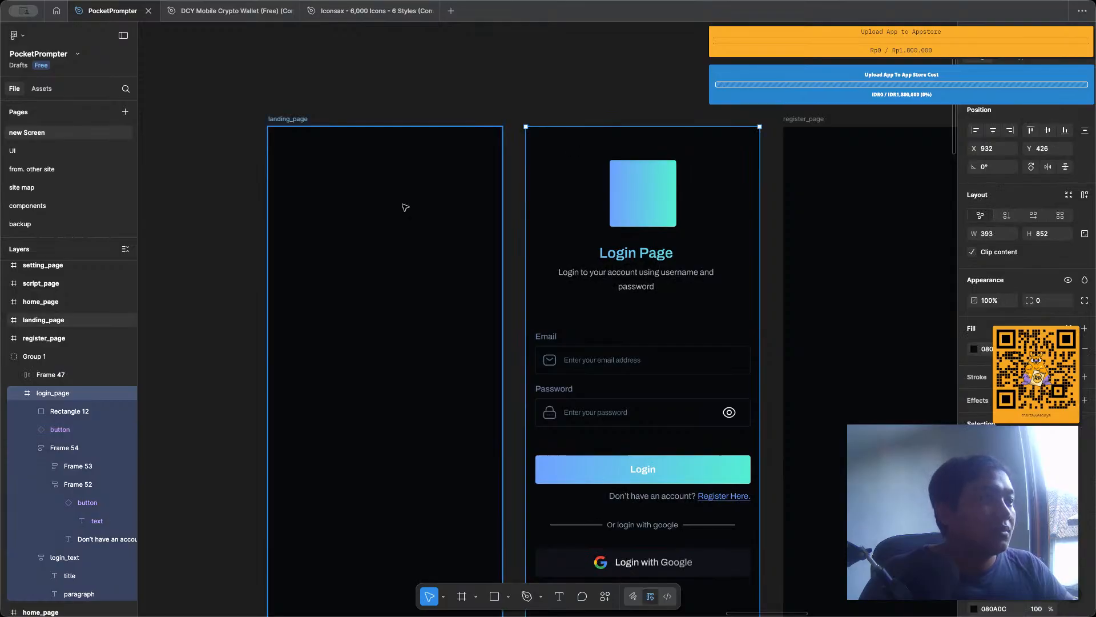
key(shift+a)
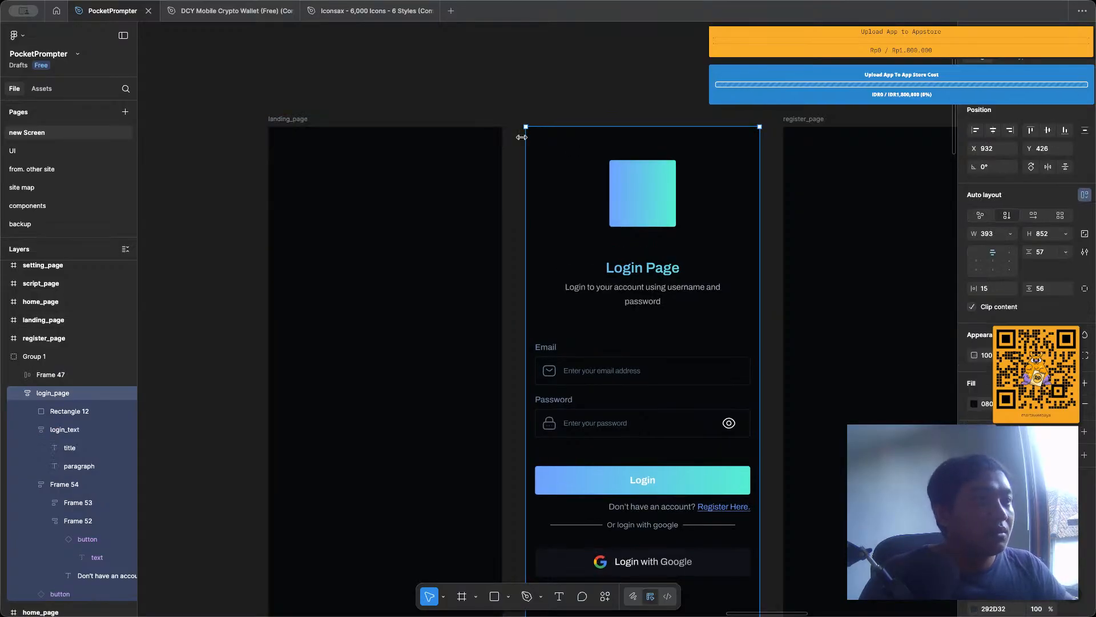
key(ctrl+z)
scroll(621, 226, down, 3)
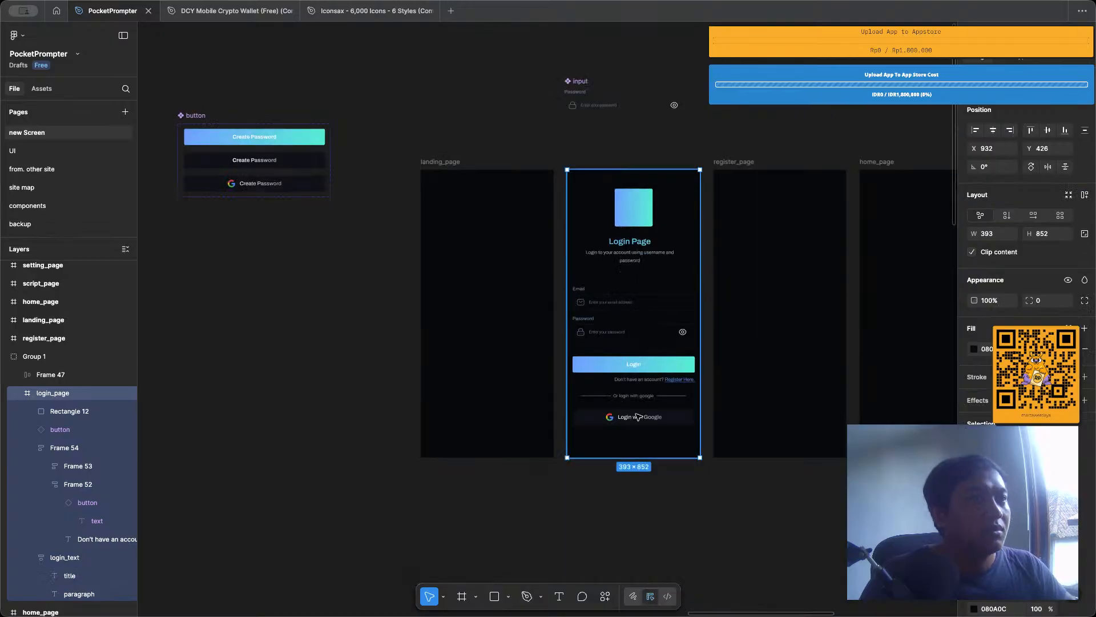
scroll(638, 417, up, 3)
scroll(642, 340, down, 2)
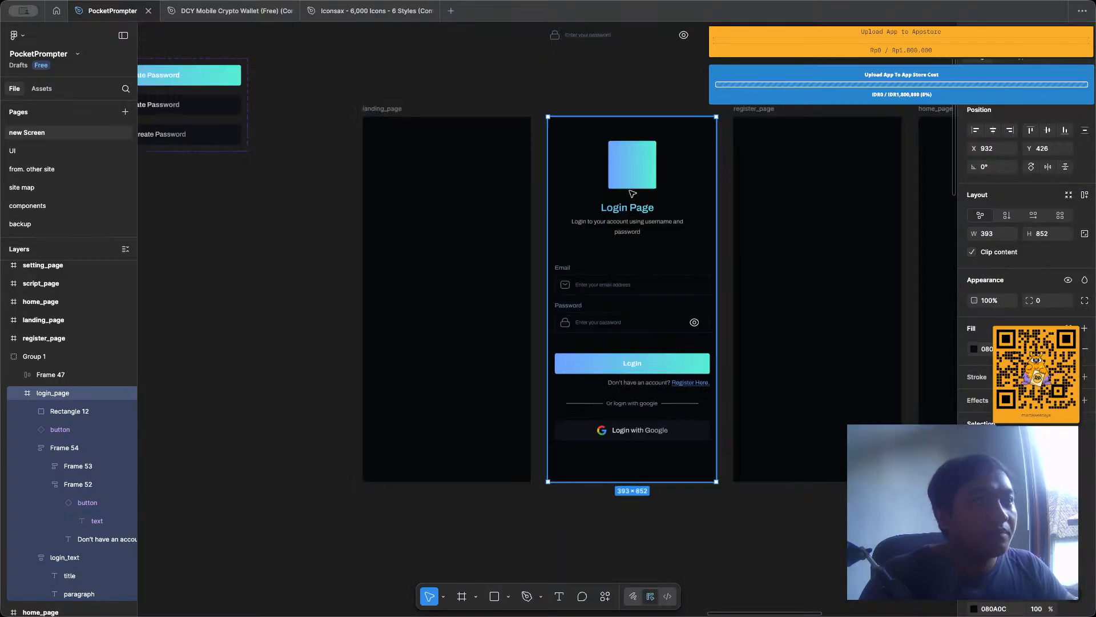
click(630, 182)
click(611, 92)
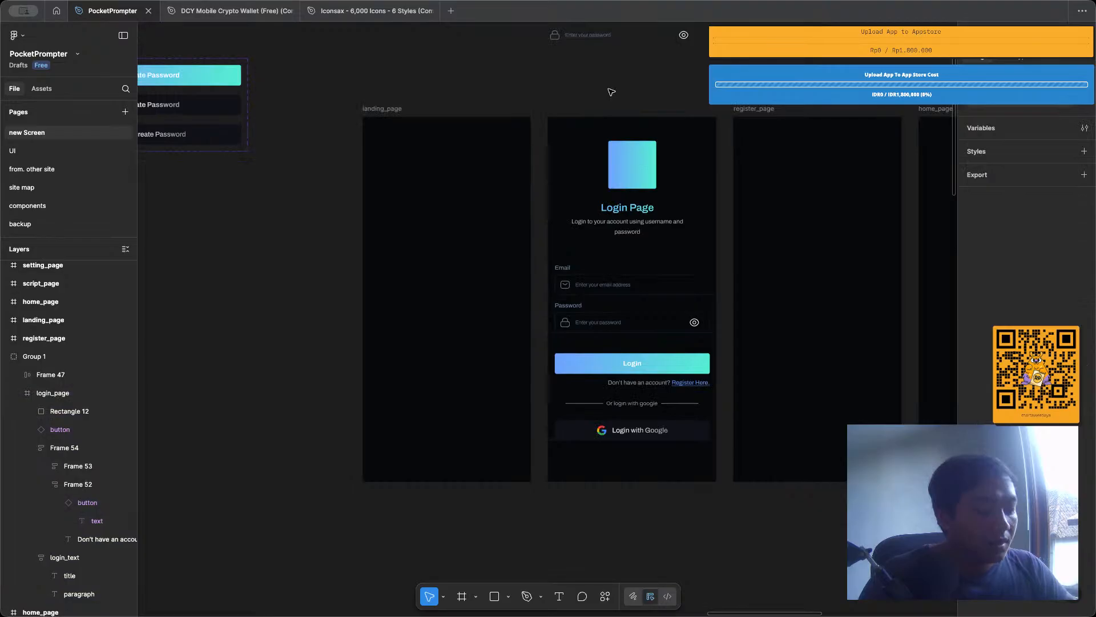
click(626, 432)
click(625, 435)
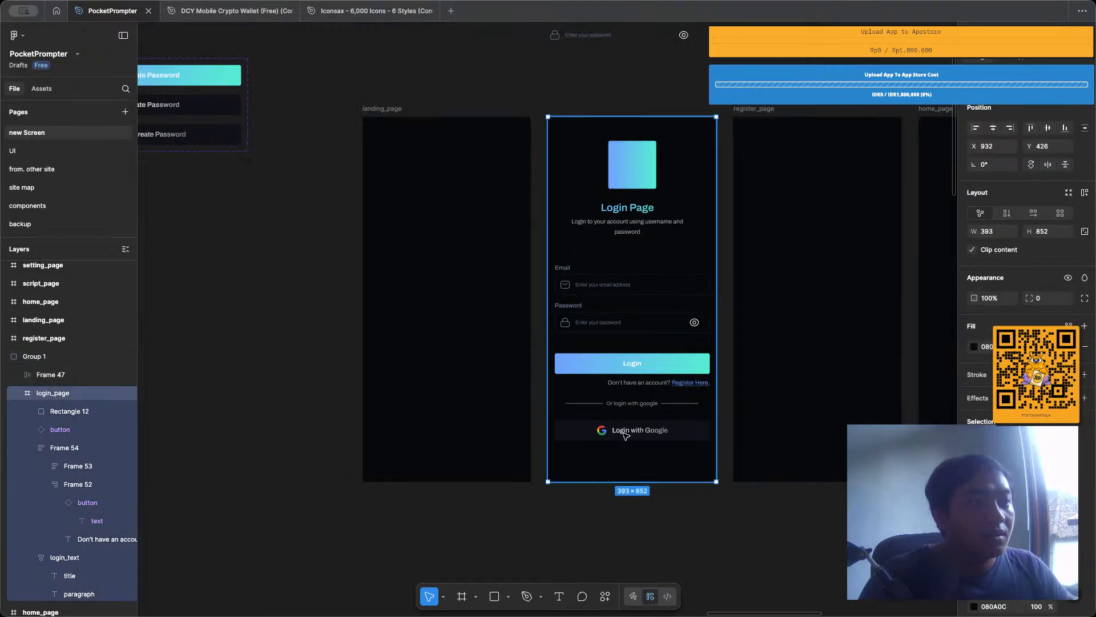
Duplicate the empty landing_page frame directly below the original at Y 1377 and rename the copy login_page.
click(376, 132)
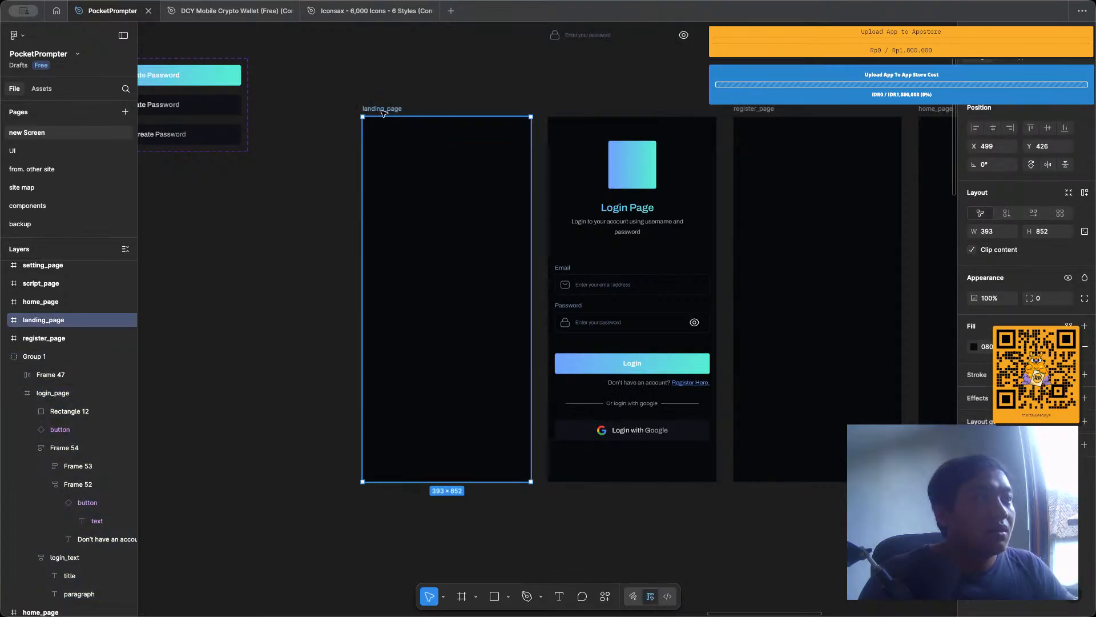
drag(382, 113, 384, 518)
double_click(384, 516)
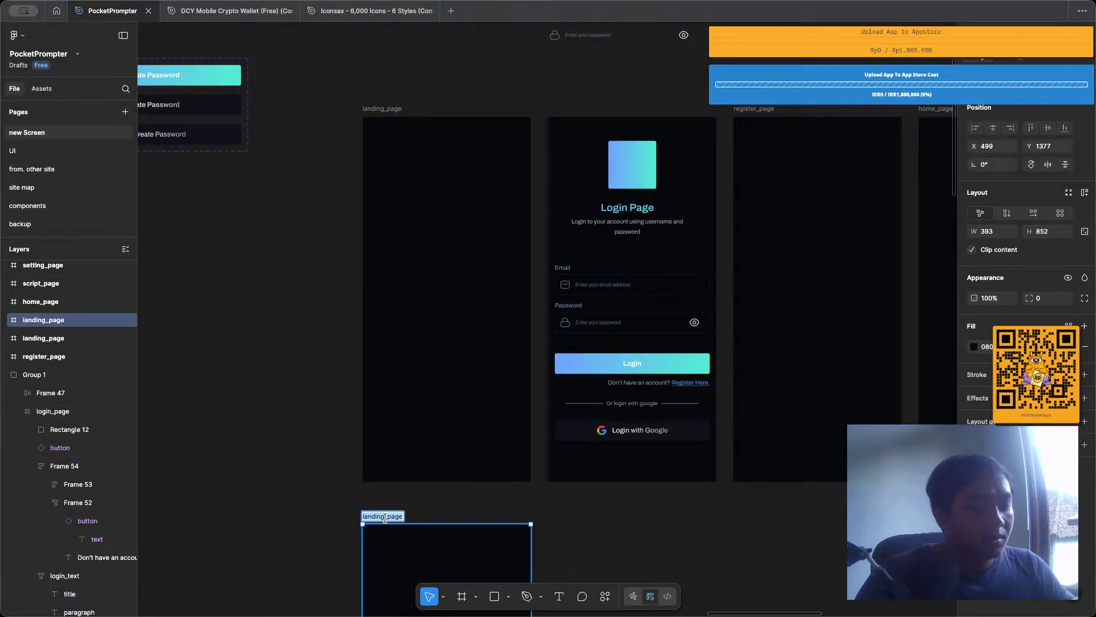
text(login_)
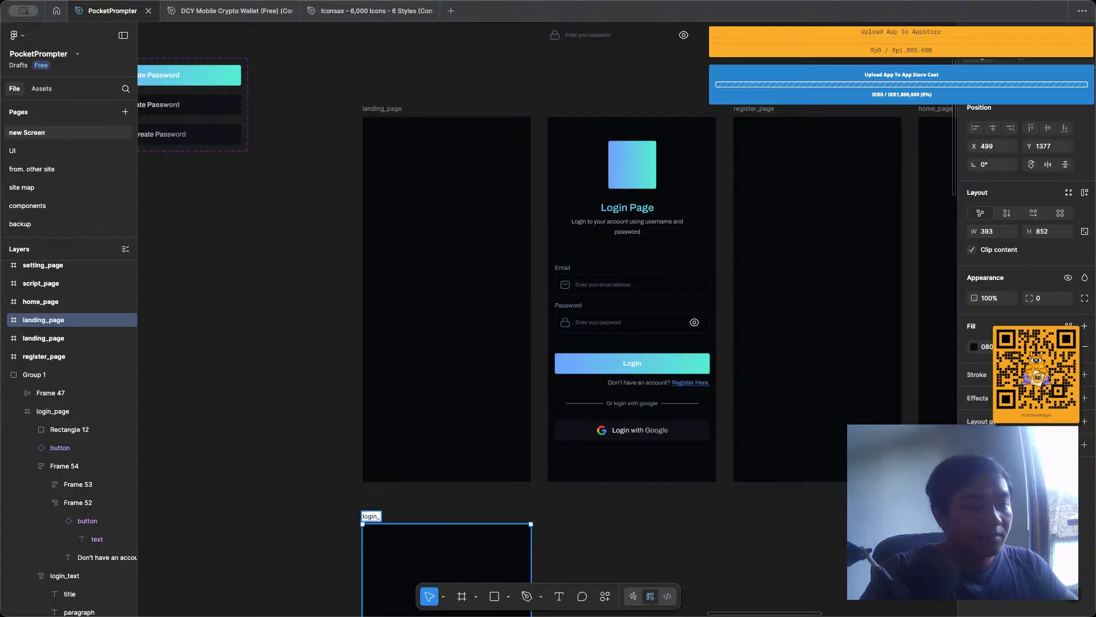
text(pa)
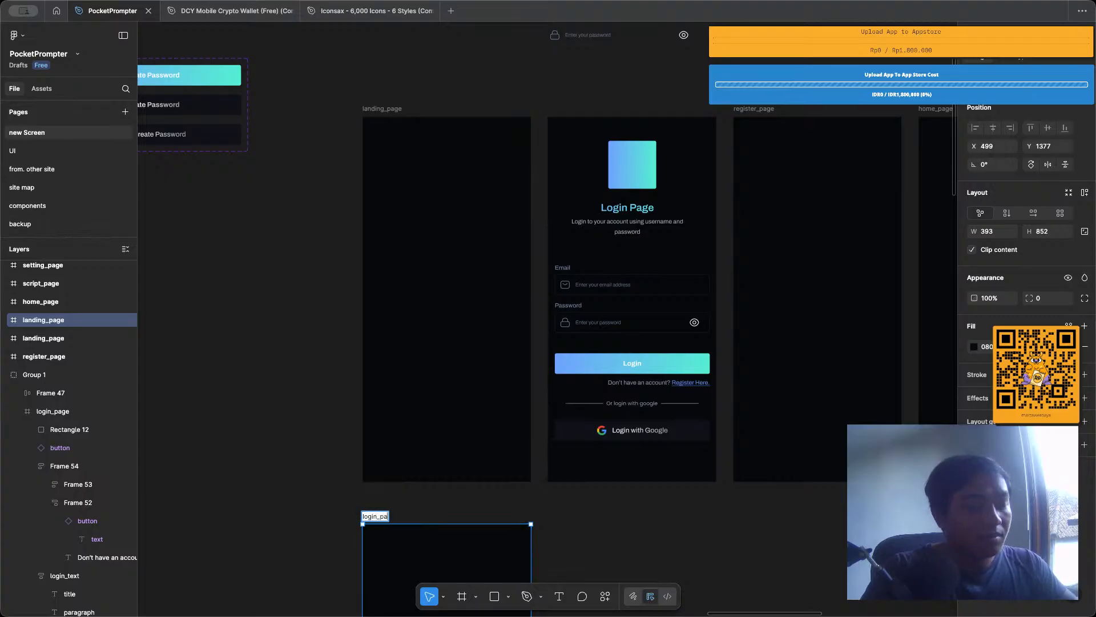
text(ge)
right_click(389, 517)
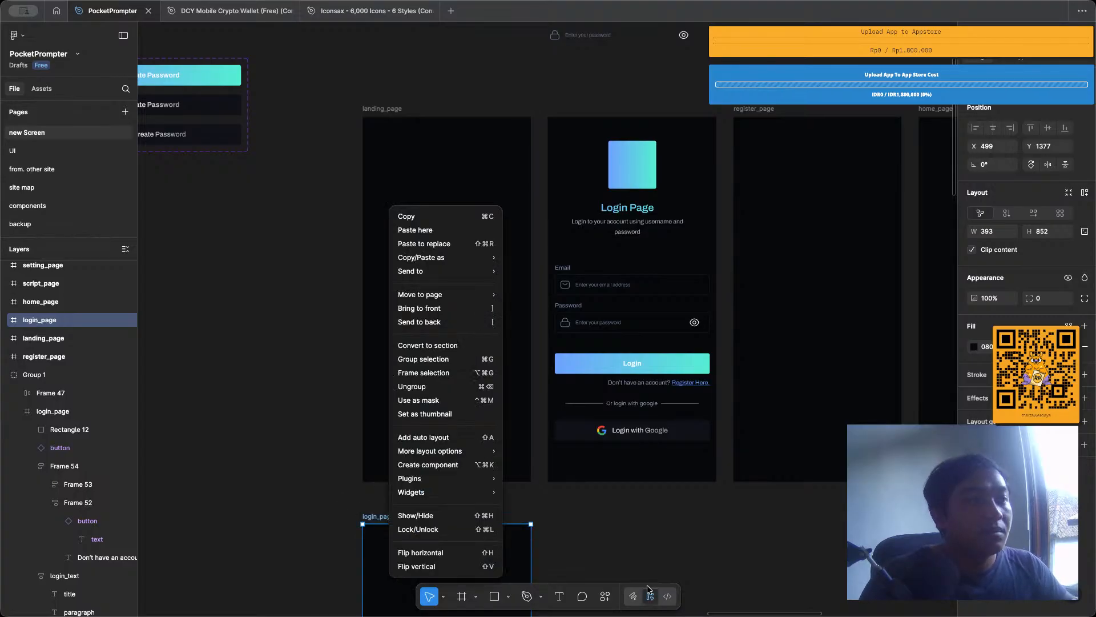
key(Escape)
Move the logo placeholder, title text, form, divider and Google button from the old login page into the new login_page frame.
click(648, 177)
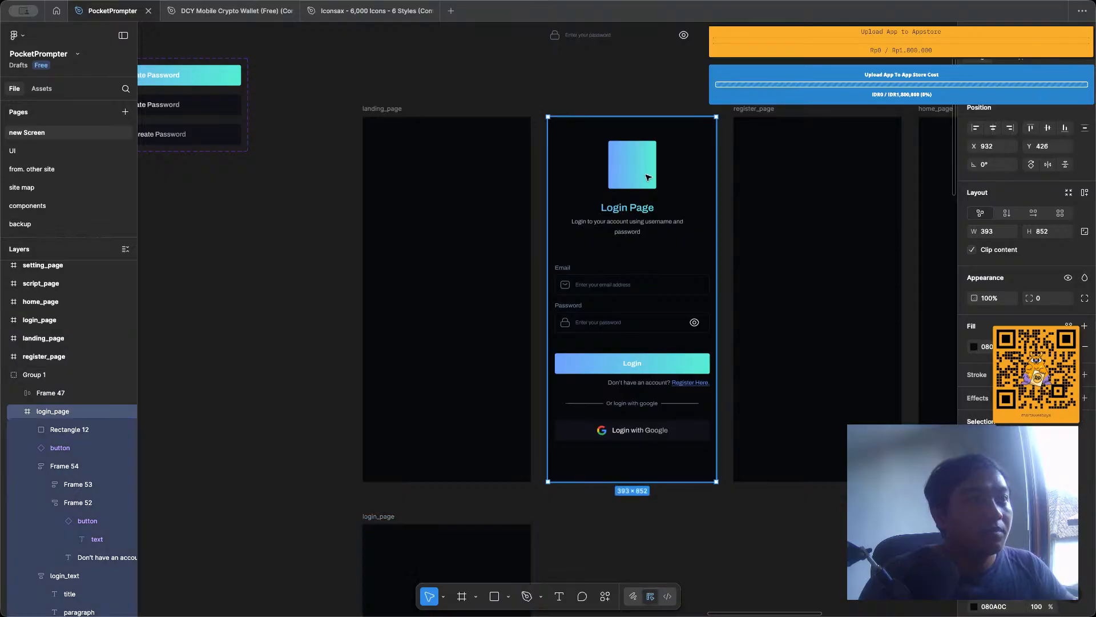
click(648, 177)
shift+click(628, 221)
shift+click(655, 296)
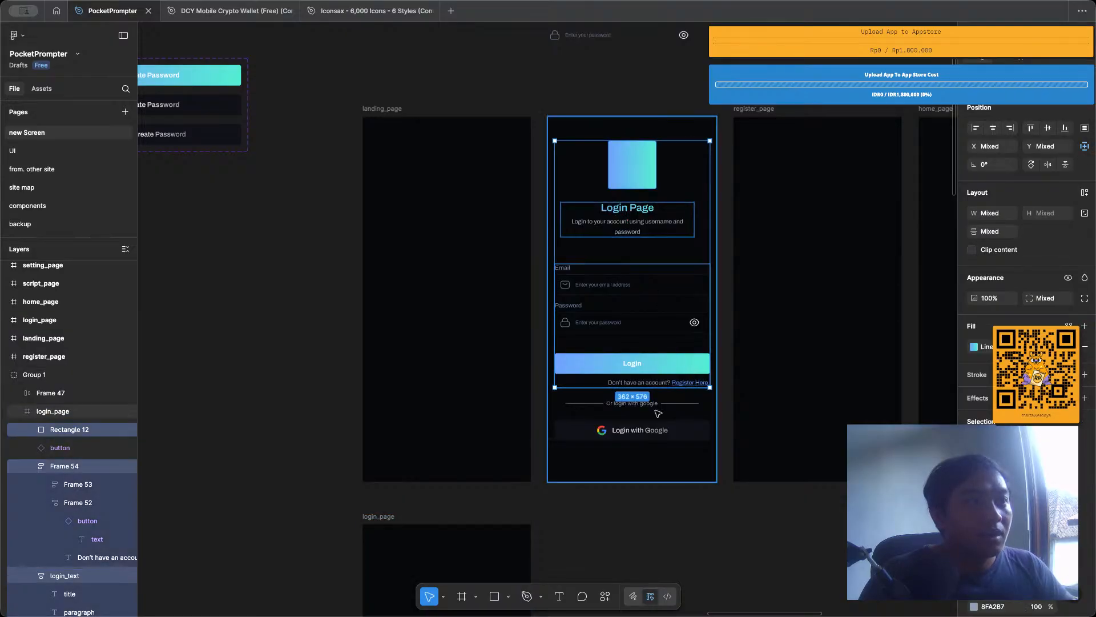
shift+click(657, 406)
shift+click(662, 427)
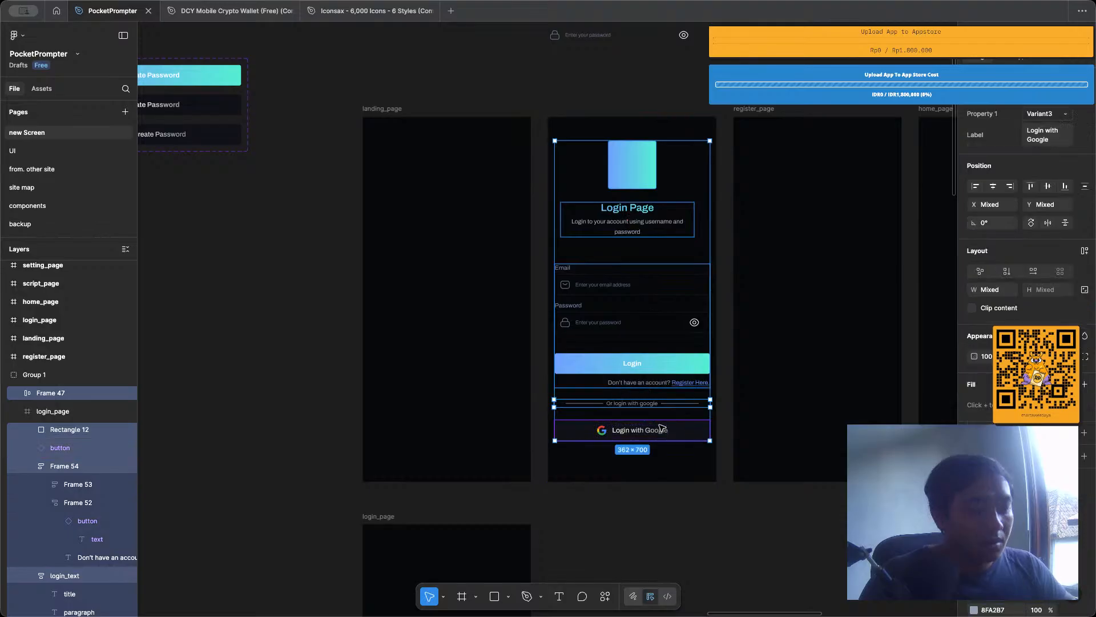
key(Delete)
click(391, 548)
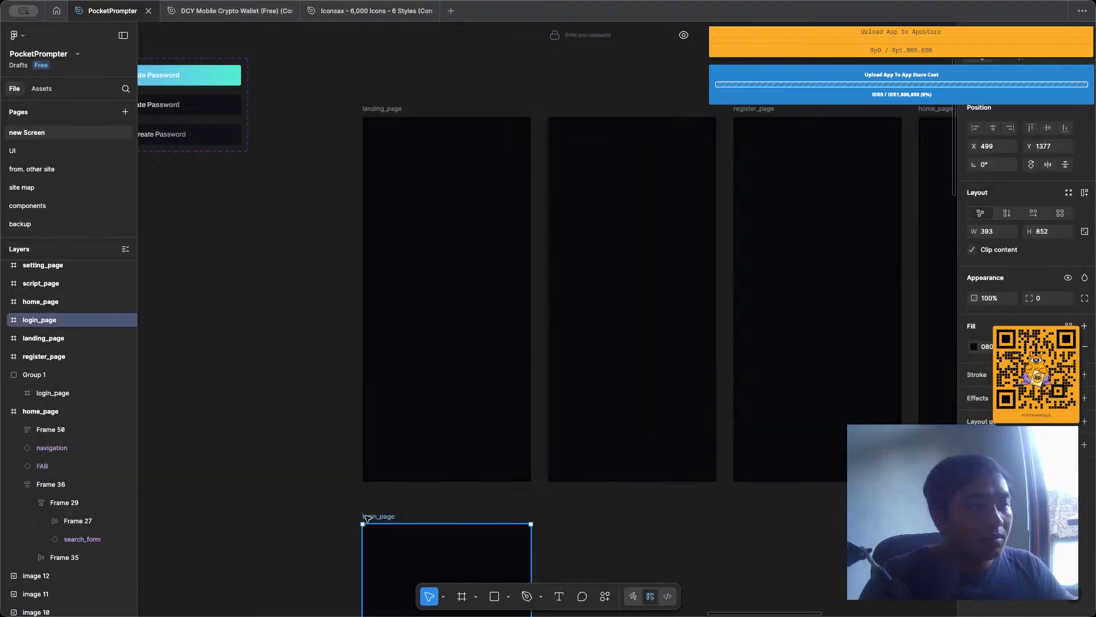
key(ctrl+z)
Delete the emptied old login page group and place the new login_page between landing_page and register_page at X 939, Y 426.
click(683, 304)
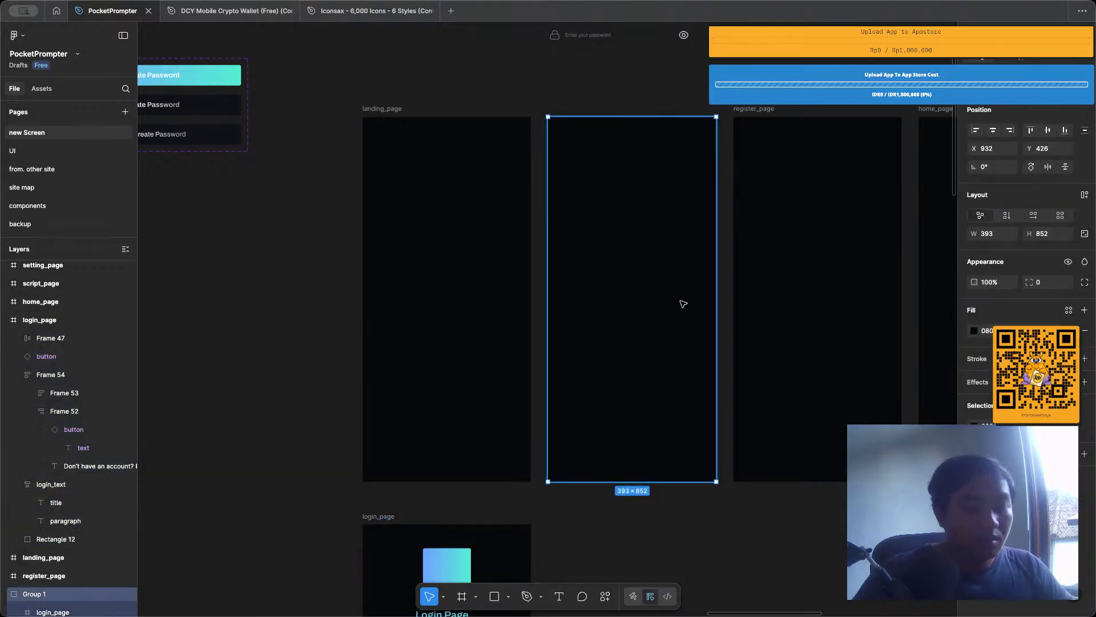
key(Delete)
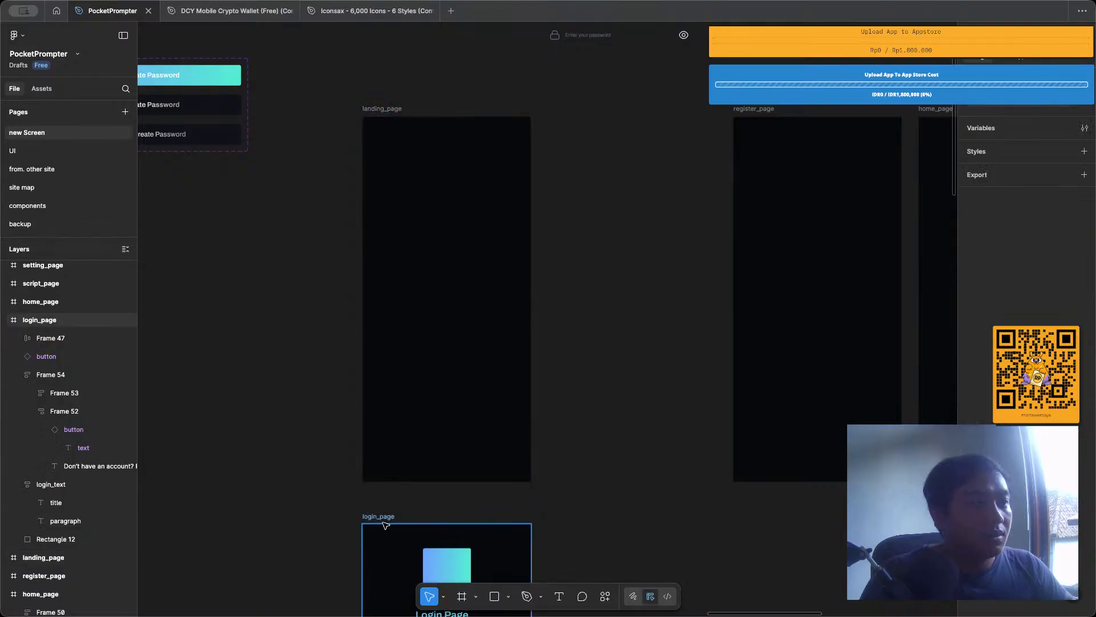
drag(385, 524, 573, 118)
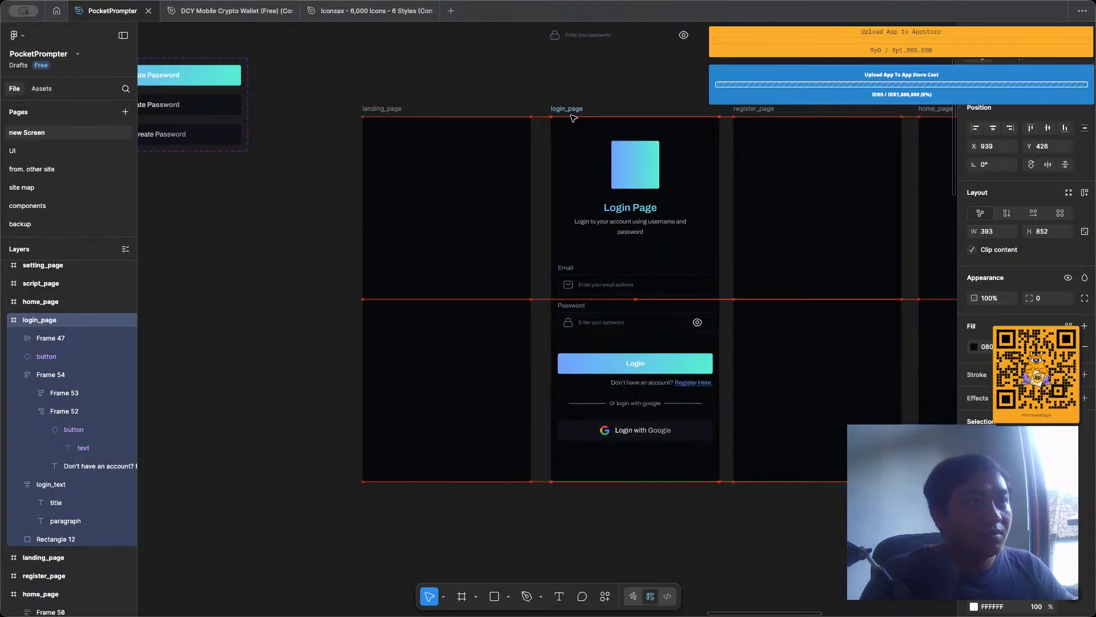
click(638, 245)
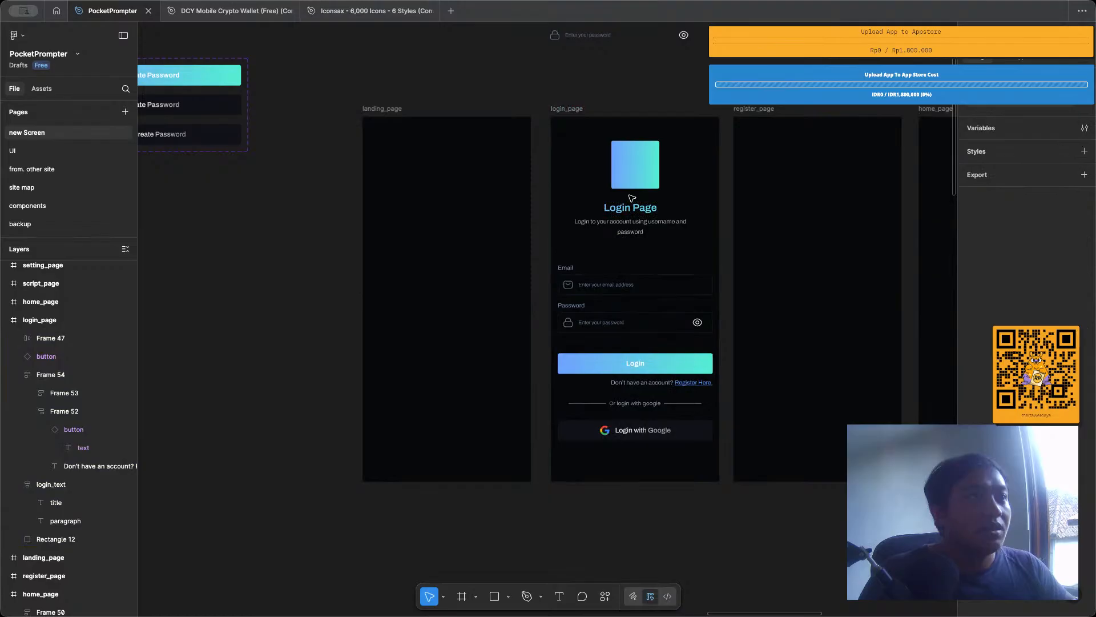
Nudge the "Or login with google" divider up to Y 656, closer to the register prompt.
scroll(610, 152, up, 2)
scroll(634, 487, up, 2)
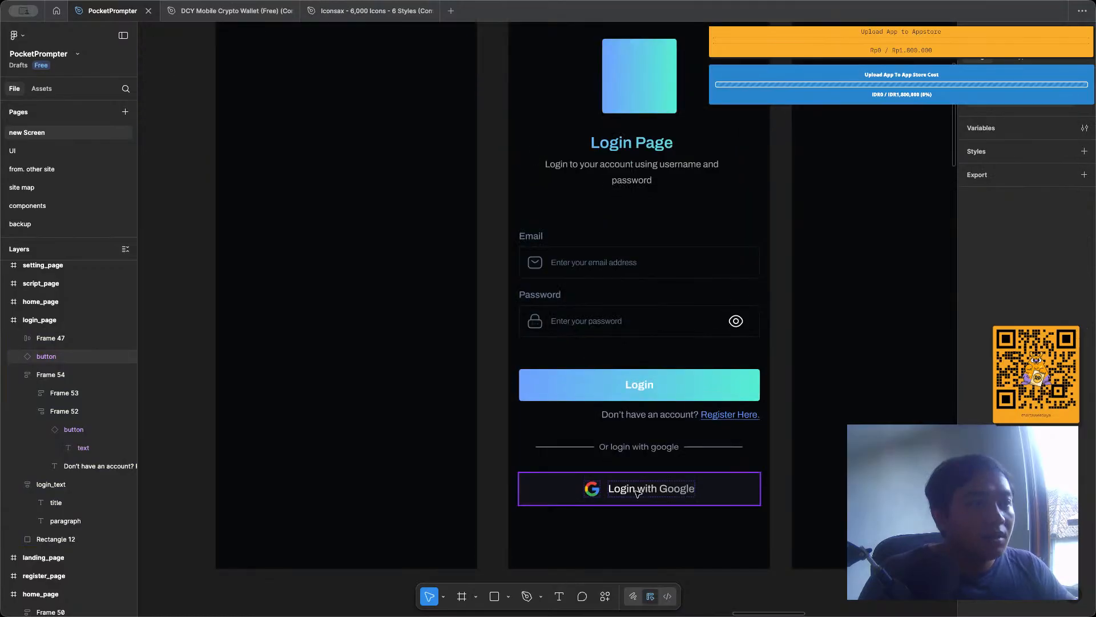
click(628, 489)
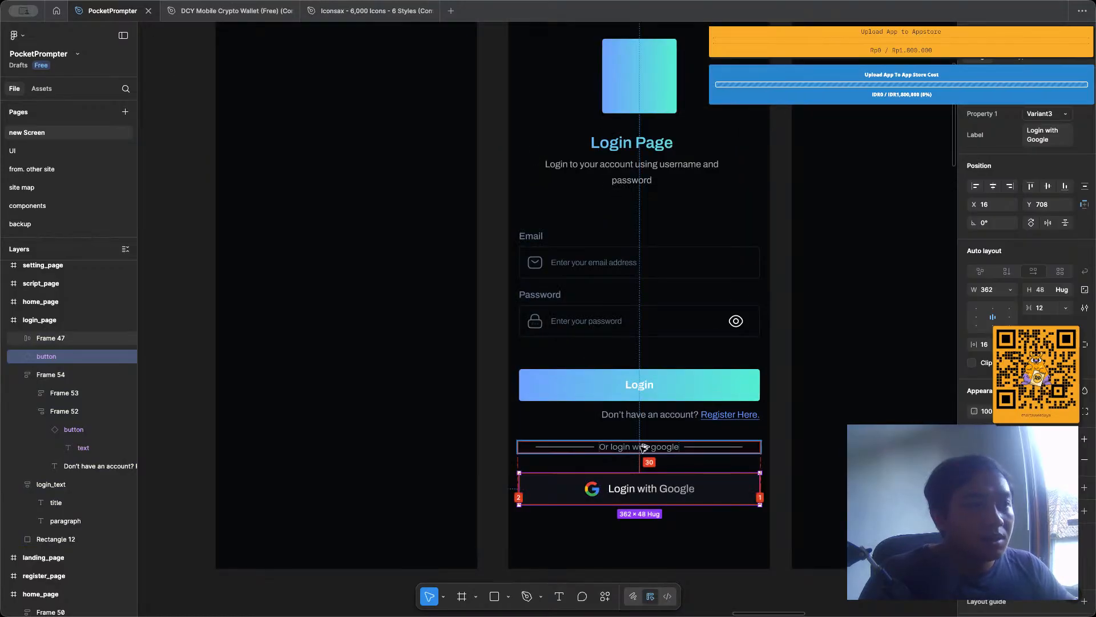
click(644, 446)
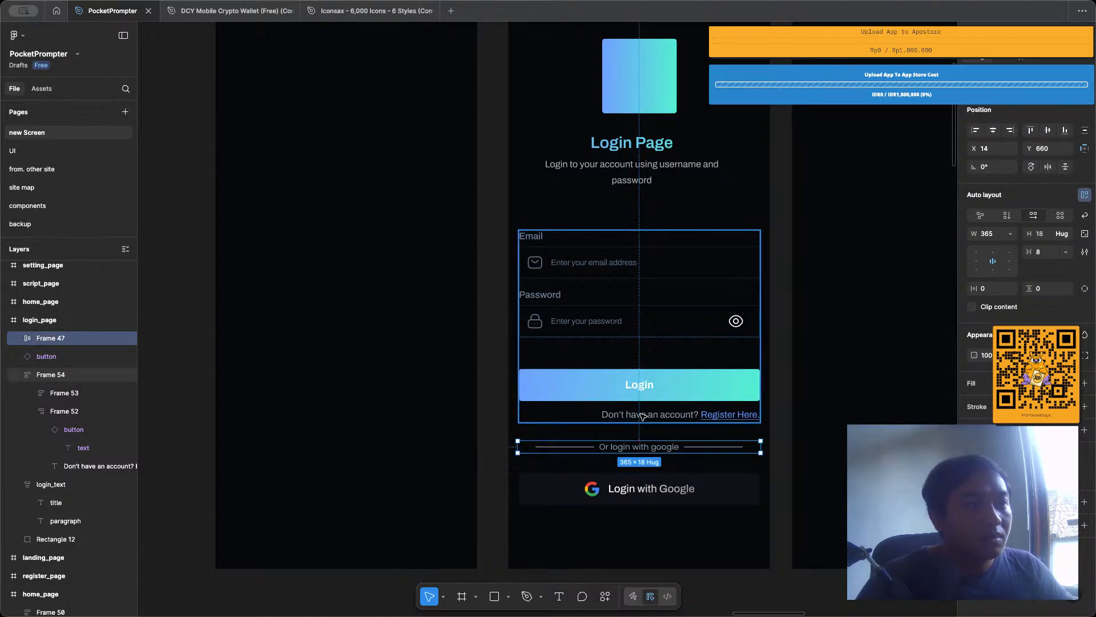
key(Up)
key(Up)
key(Up)
key(Up)
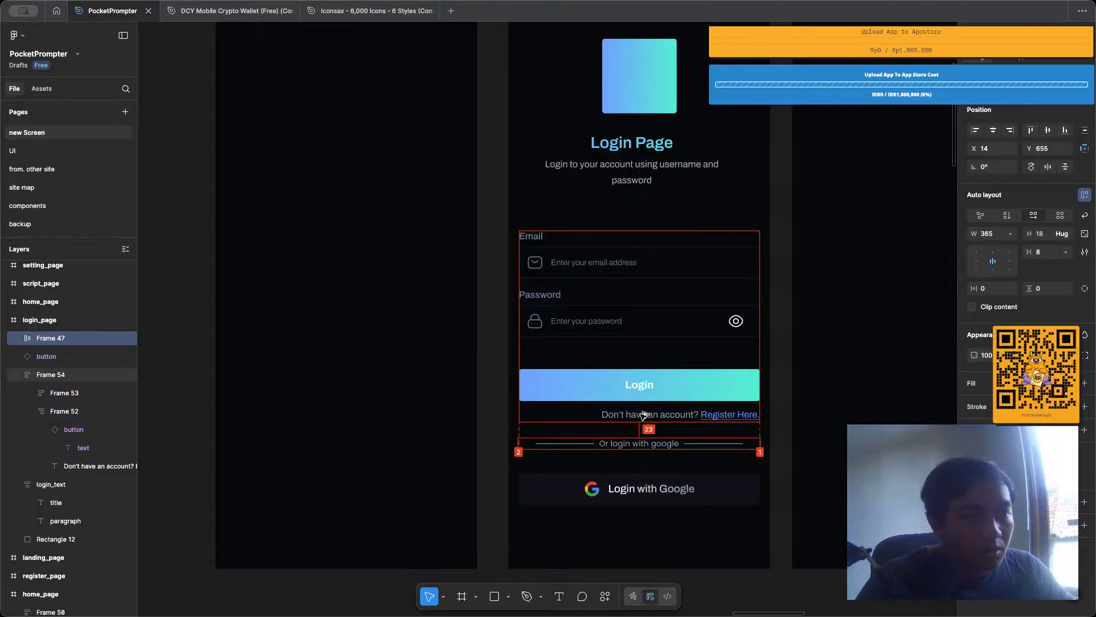
Nudge the Google login button up to Y 698, so it sits 24 px below the divider.
click(644, 489)
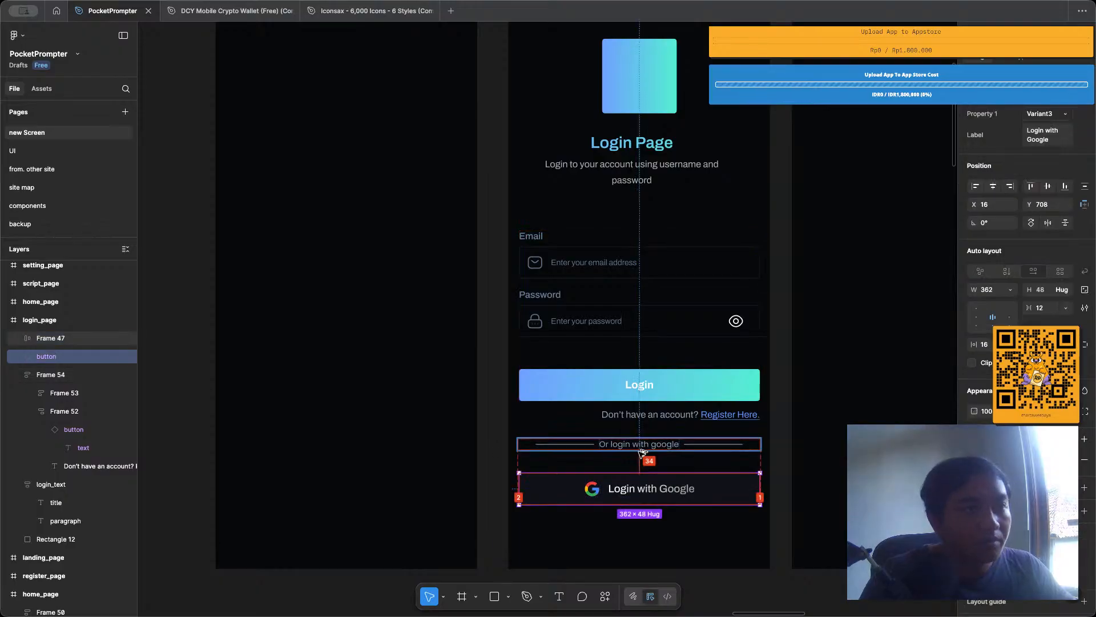
key(Up)
key(Up)
key(Up)
key(Up)
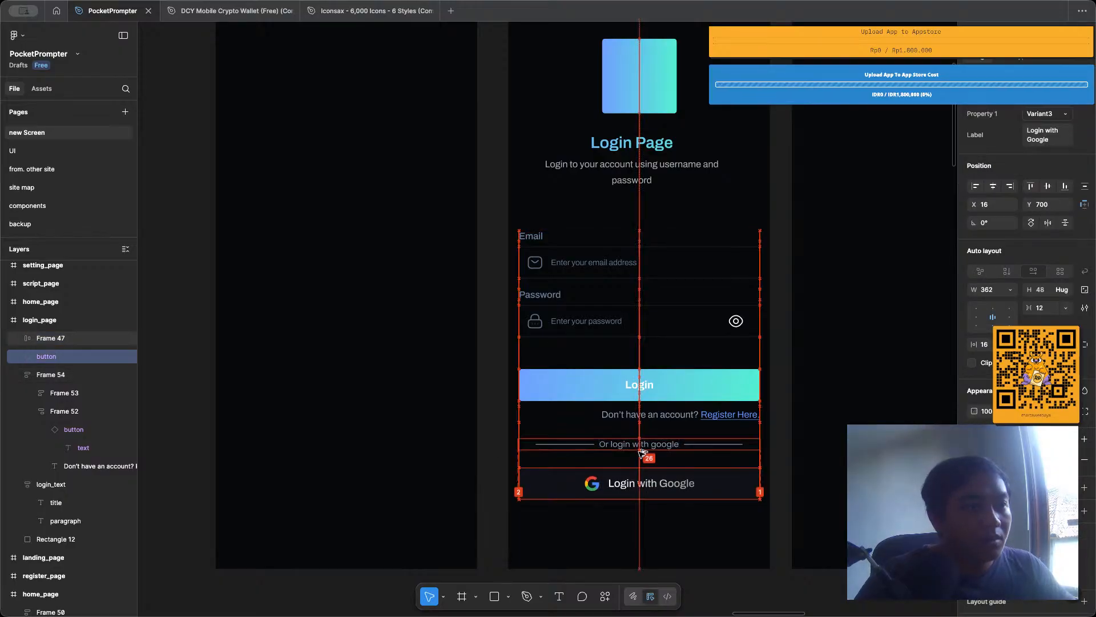
key(Up)
key(Up)
scroll(642, 454, down, 5)
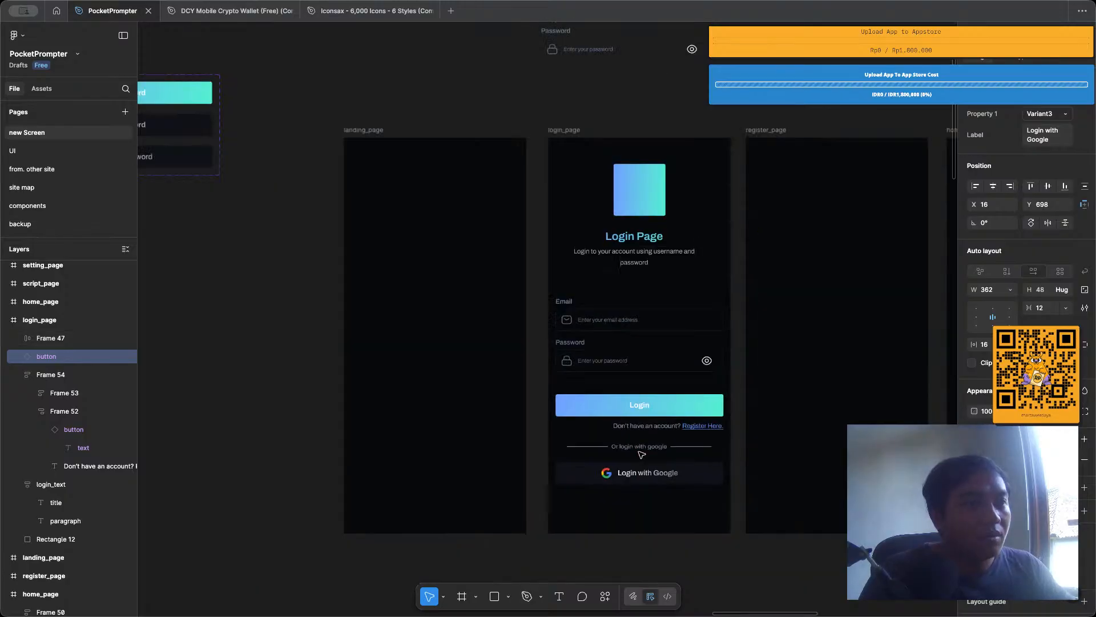
click(664, 525)
Nudge the form, the "Or login with google" divider and the Google login button up together, closer to the title text.
scroll(663, 525, right, 3)
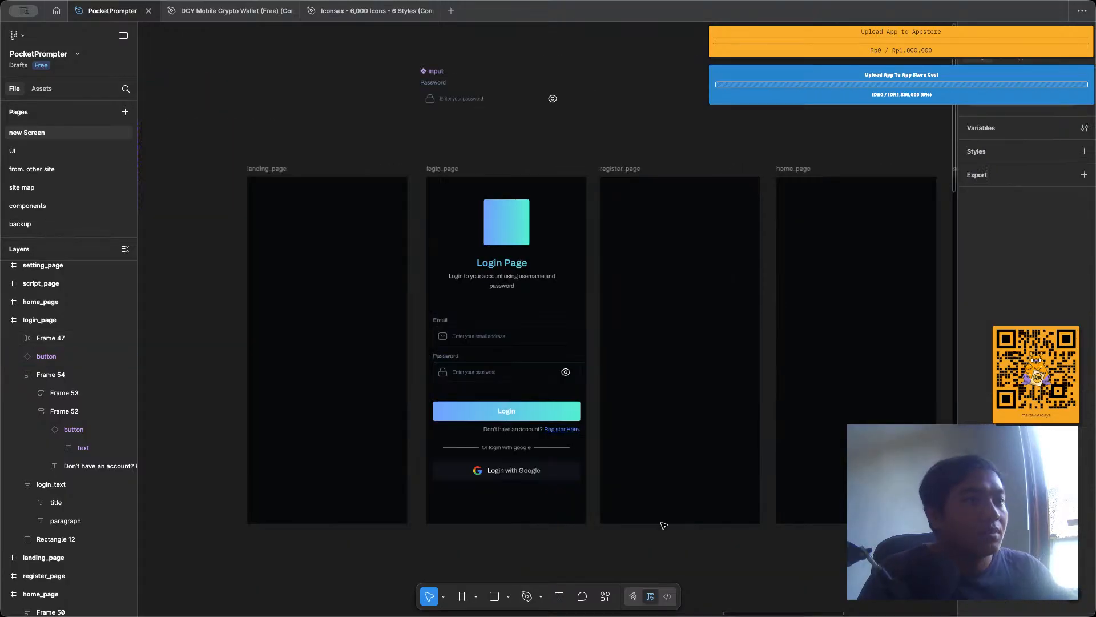
click(503, 447)
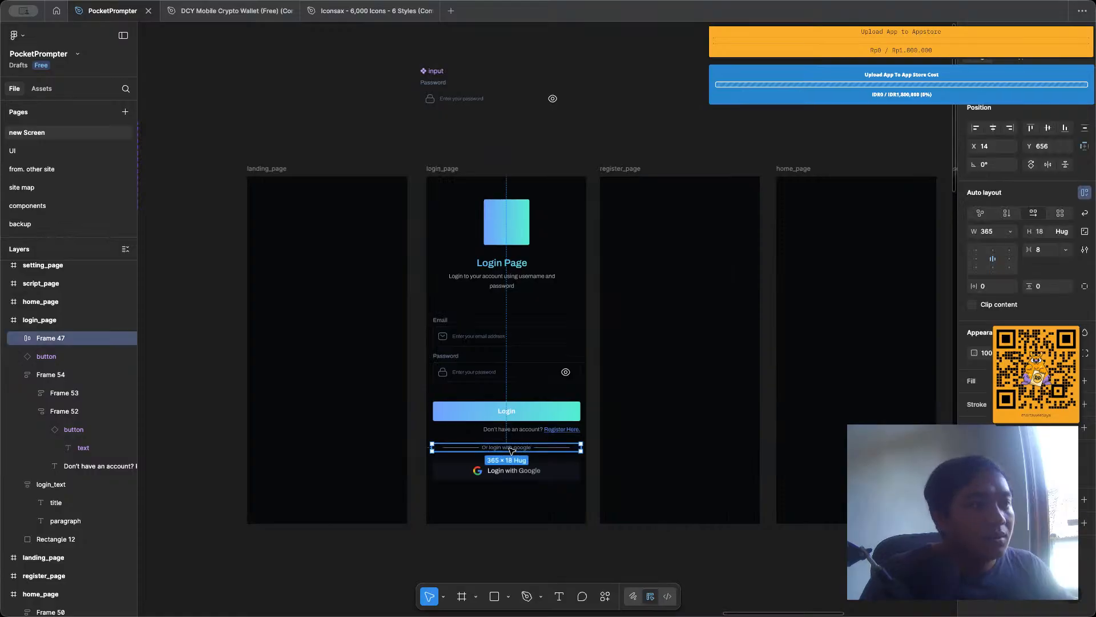
click(519, 410)
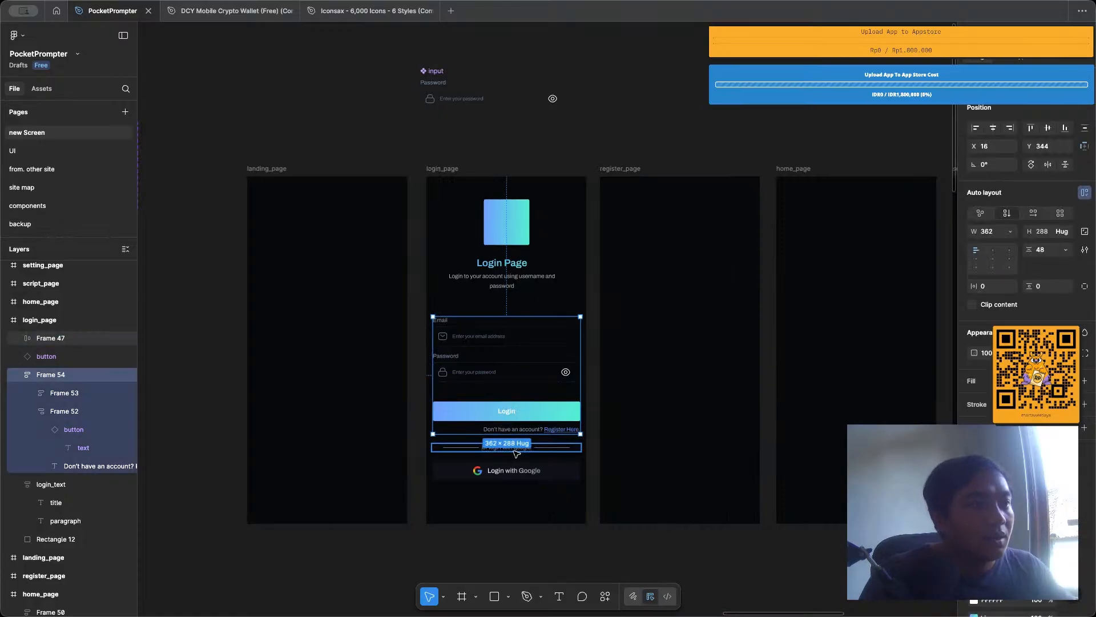
shift+click(516, 447)
shift+click(521, 469)
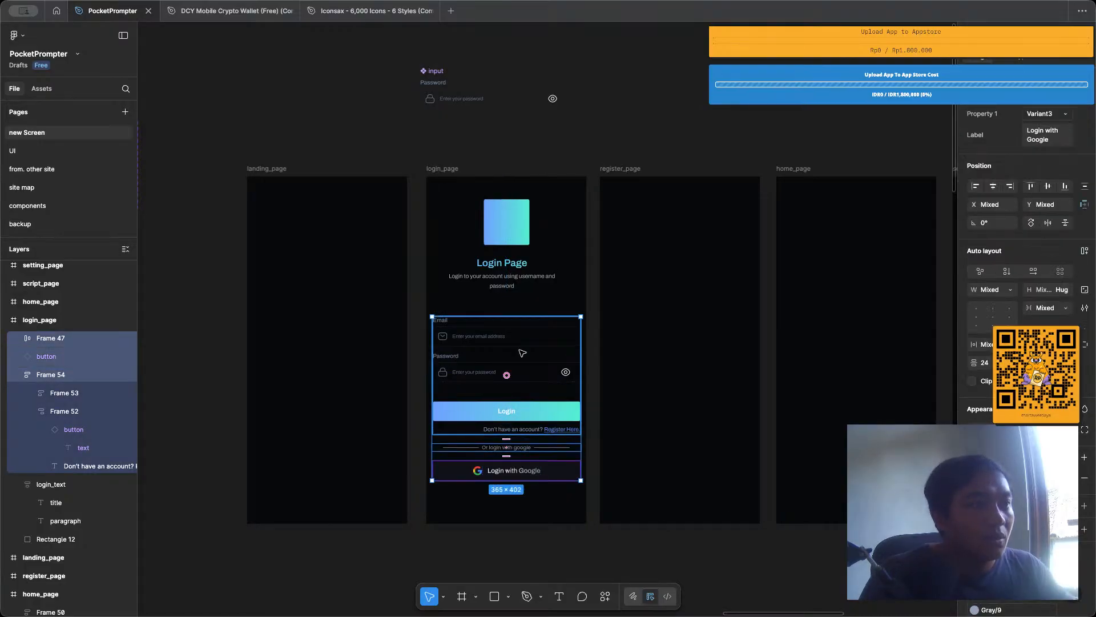
key(Up)
key(Up)
key(Up)
key(Up)
key(Up)
key(Up)
key(Up)
key(Up)
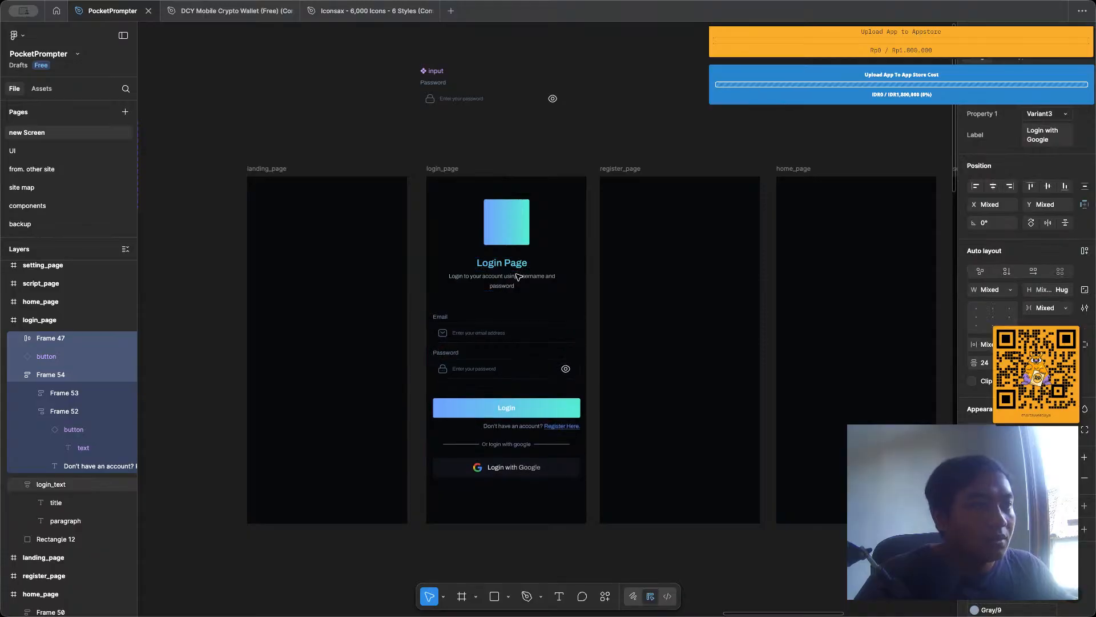
key(Up)
key(Up)
key(Up)
key(Up)
key(Up)
key(Up)
key(Up)
key(Up)
key(Up)
key(Up)
key(Up)
key(Up)
key(Up)
key(Up)
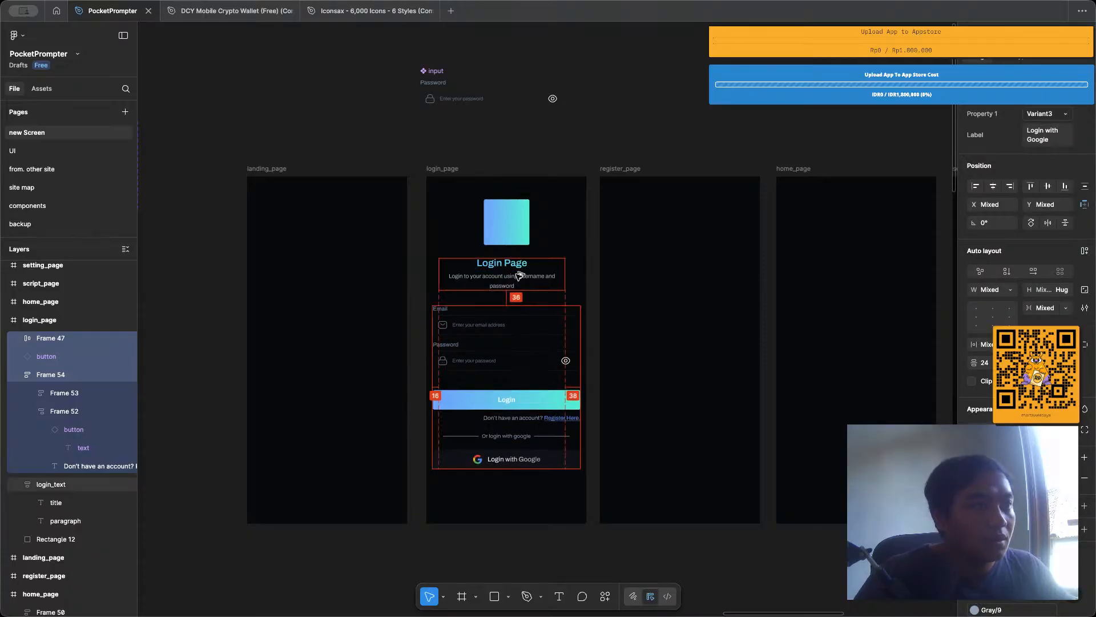
key(Up)
key(Up)
key(Up)
key(Up)
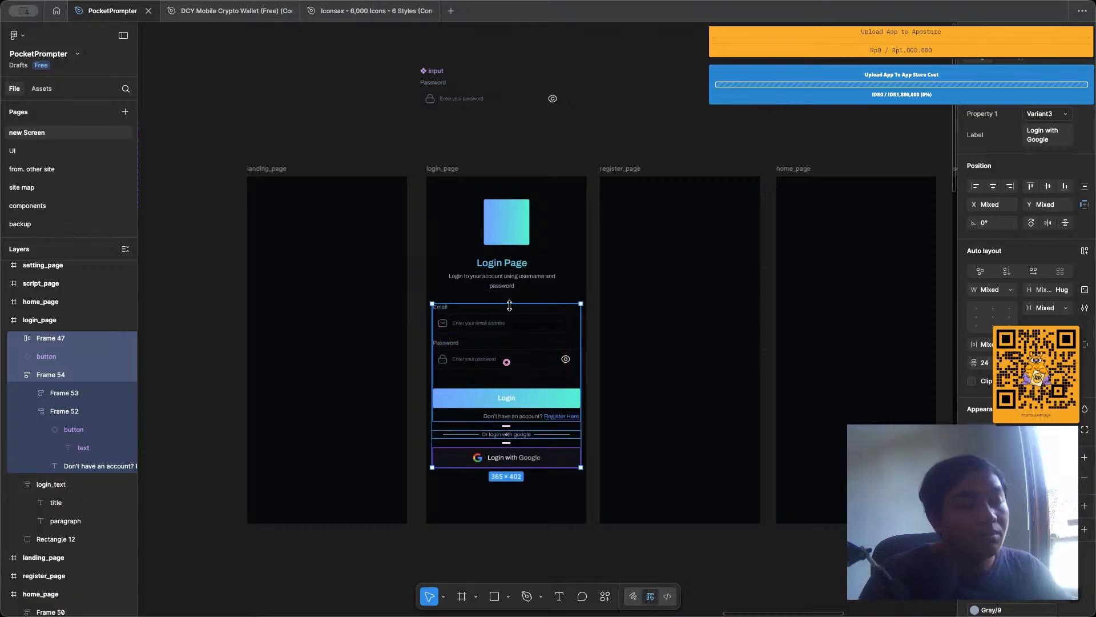
click(531, 186)
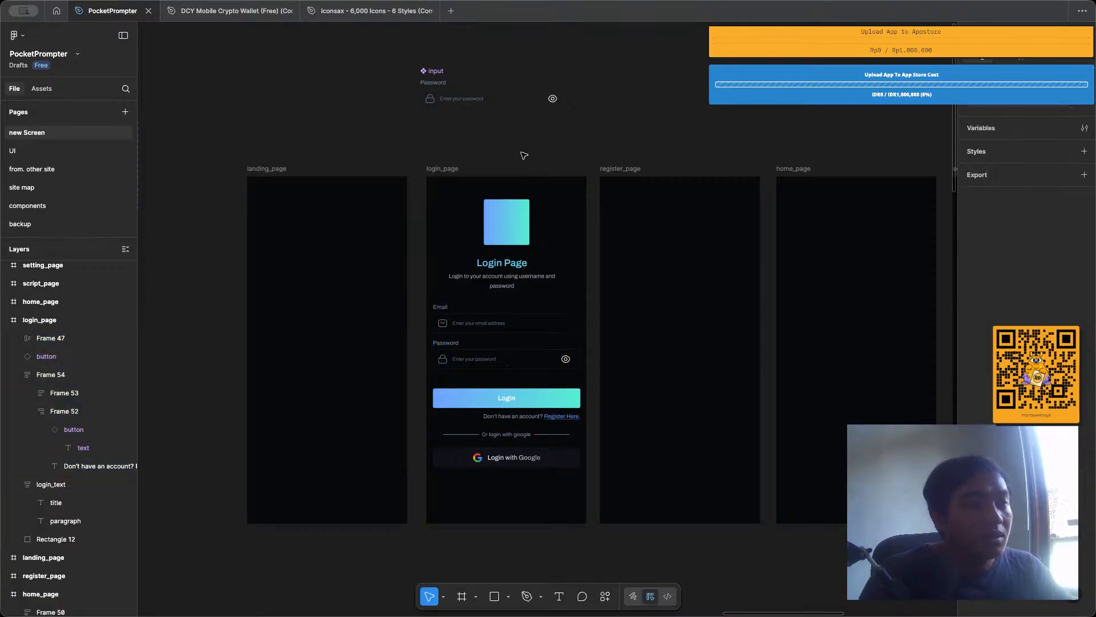
Examine the spacing and overall balance of the elements on the login_page frame.
ctrl+scroll(502, 186, up, 3)
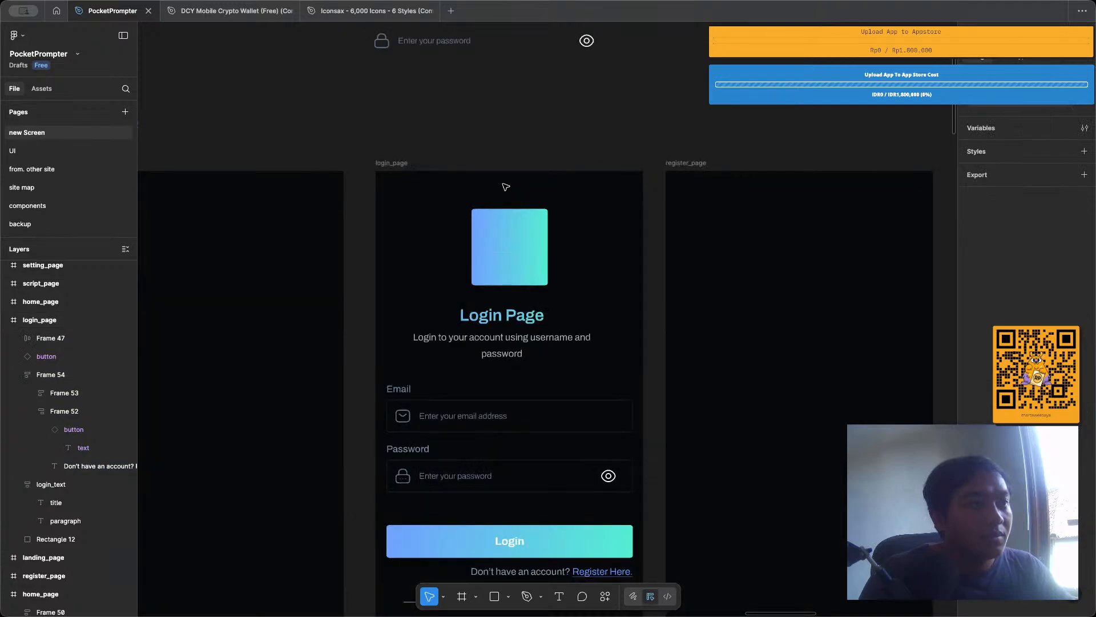
scroll(505, 187, down, 3)
ctrl+scroll(505, 187, down, 1)
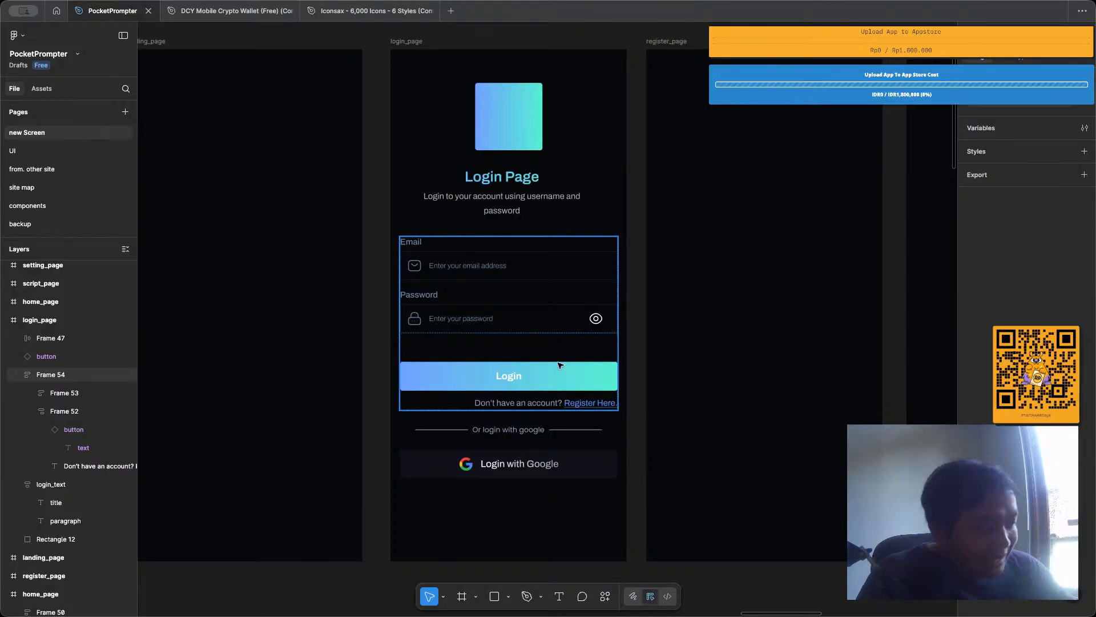
scroll(568, 265, down, 2)
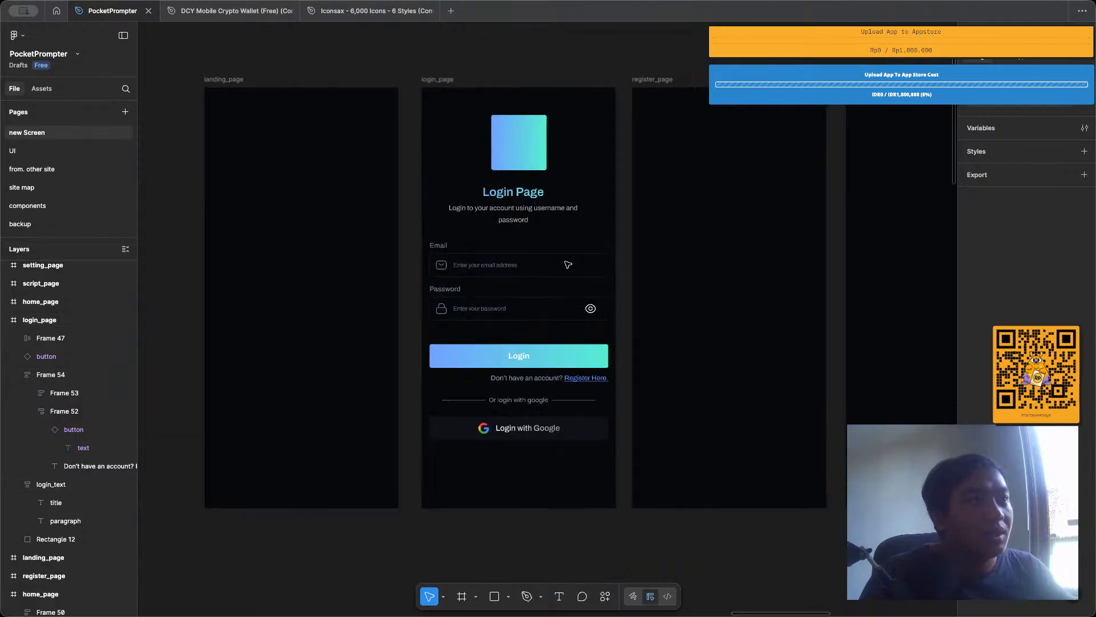
scroll(568, 264, up, 1)
scroll(568, 264, right, 1)
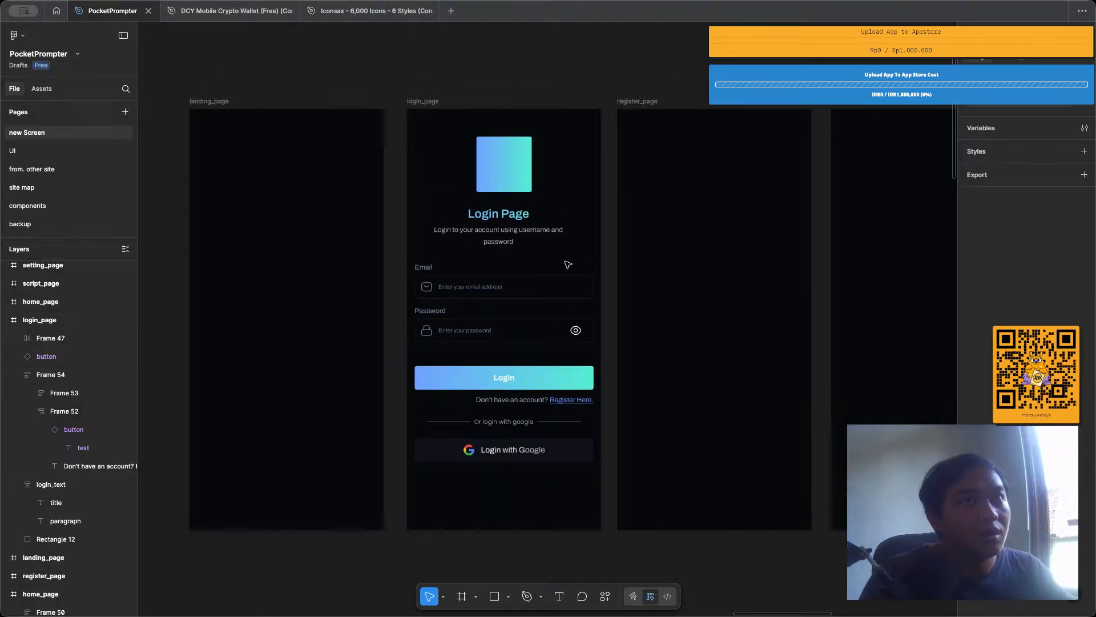
scroll(569, 254, up, 2)
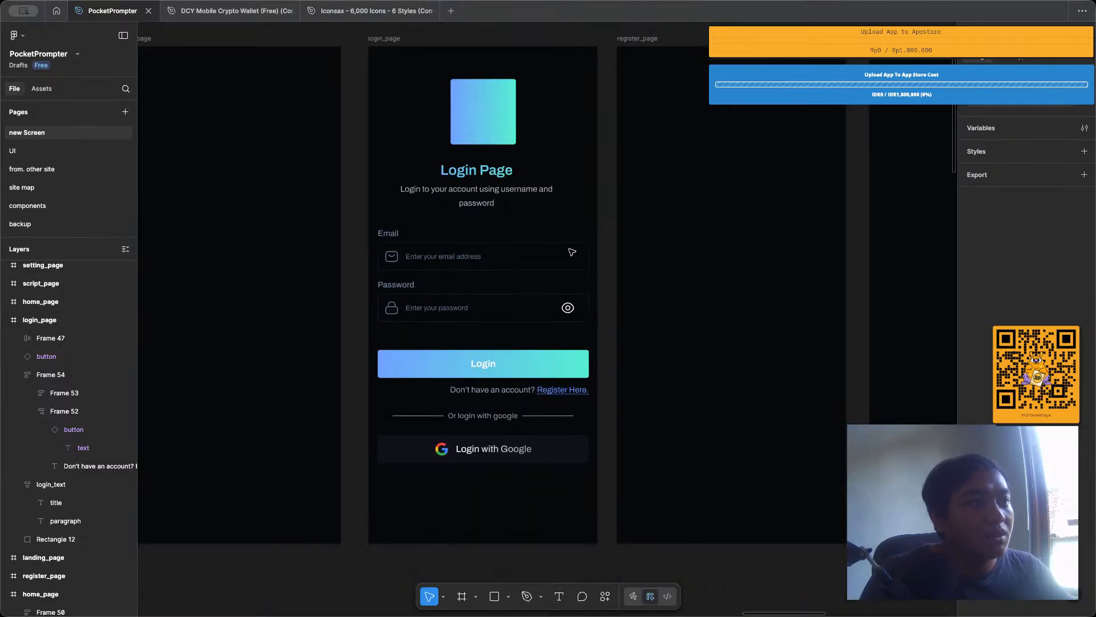
scroll(565, 100, down, 1)
scroll(508, 91, left, 1)
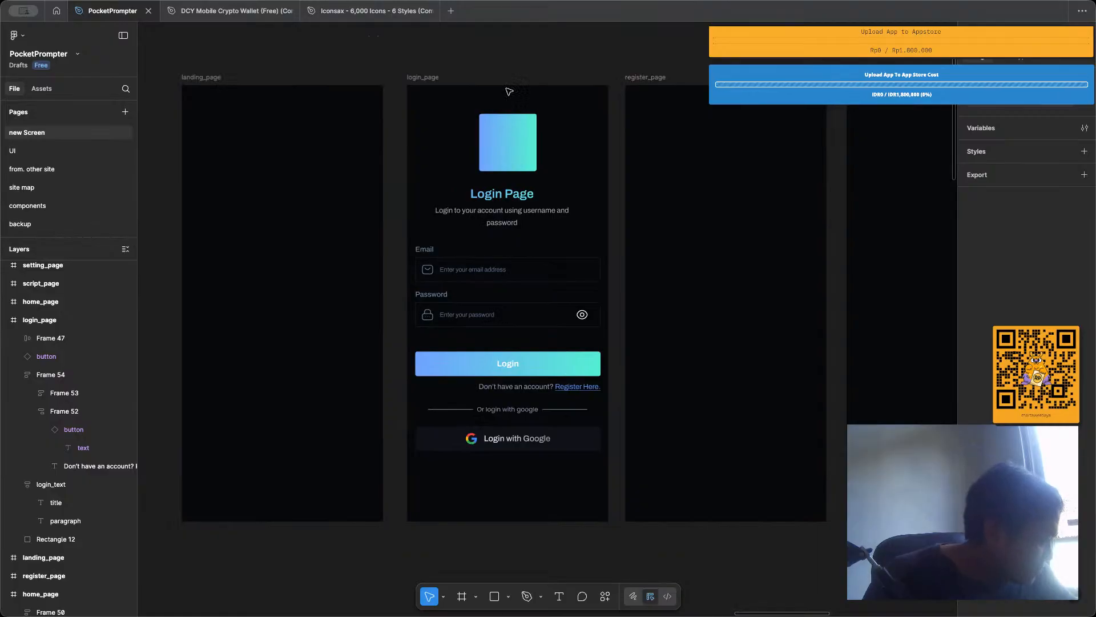
Center the logo placeholder and the login_text group horizontally within the login_page frame.
click(504, 162)
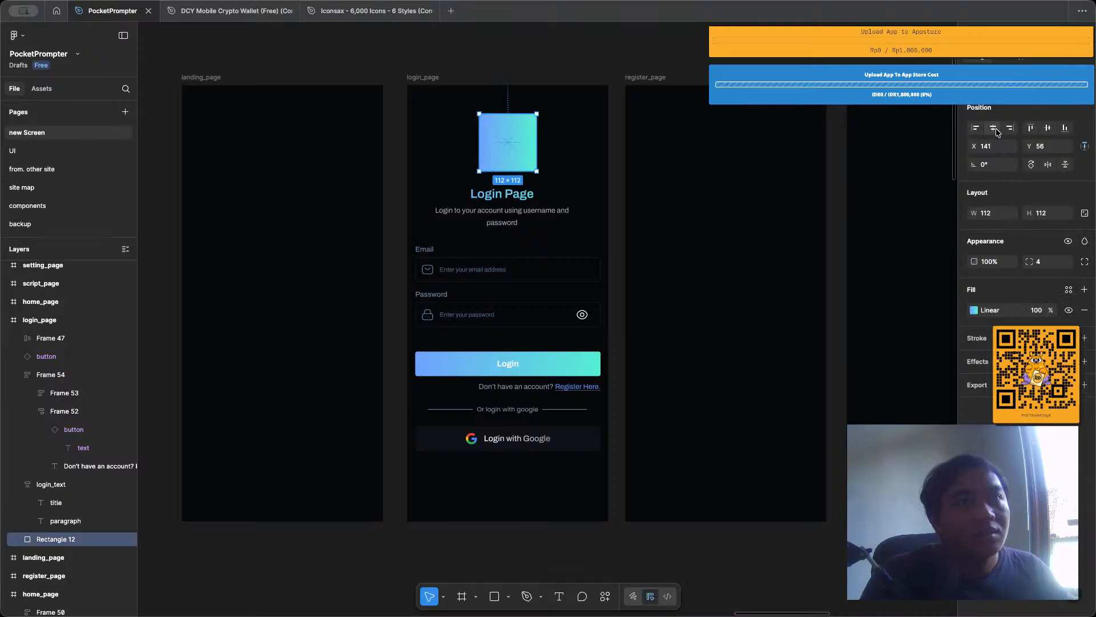
click(534, 215)
drag(534, 215, 540, 214)
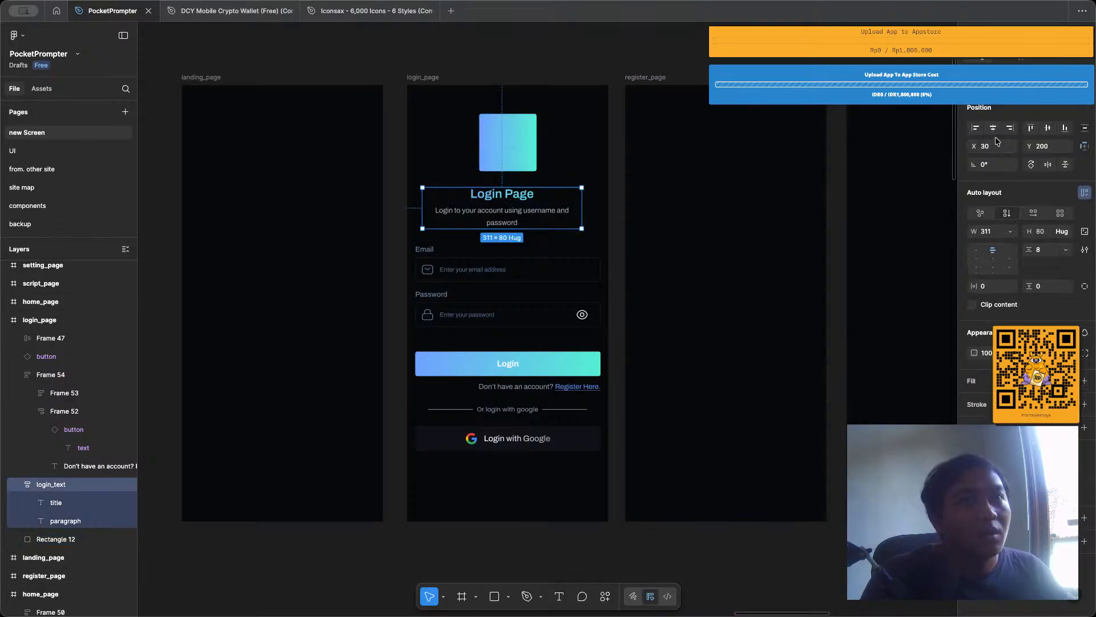
key(shift+a)
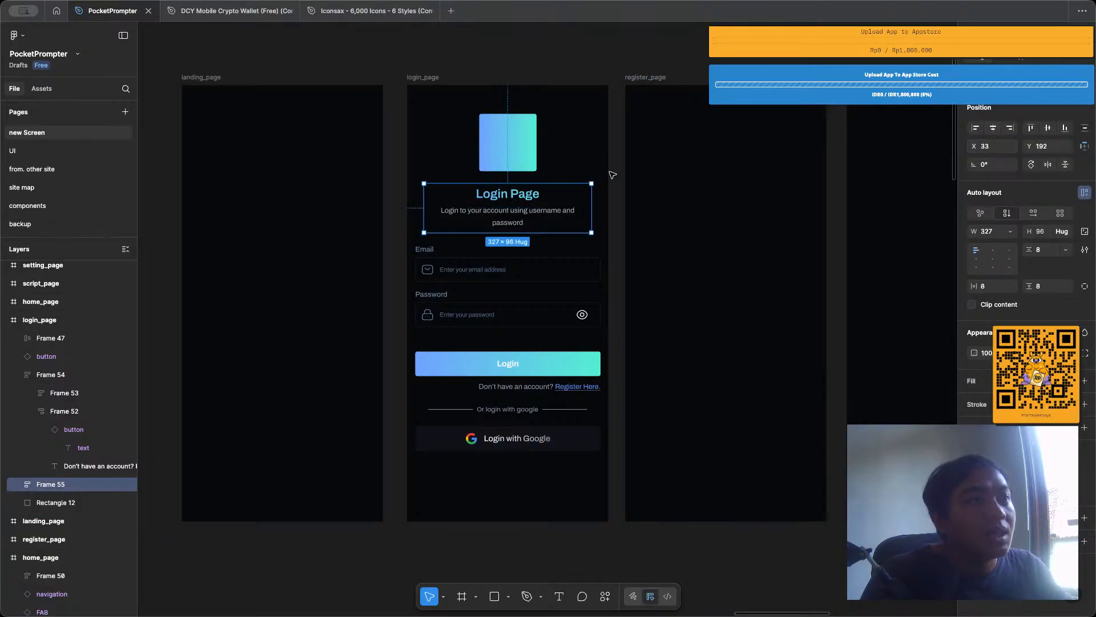
key(ctrl+z)
click(443, 65)
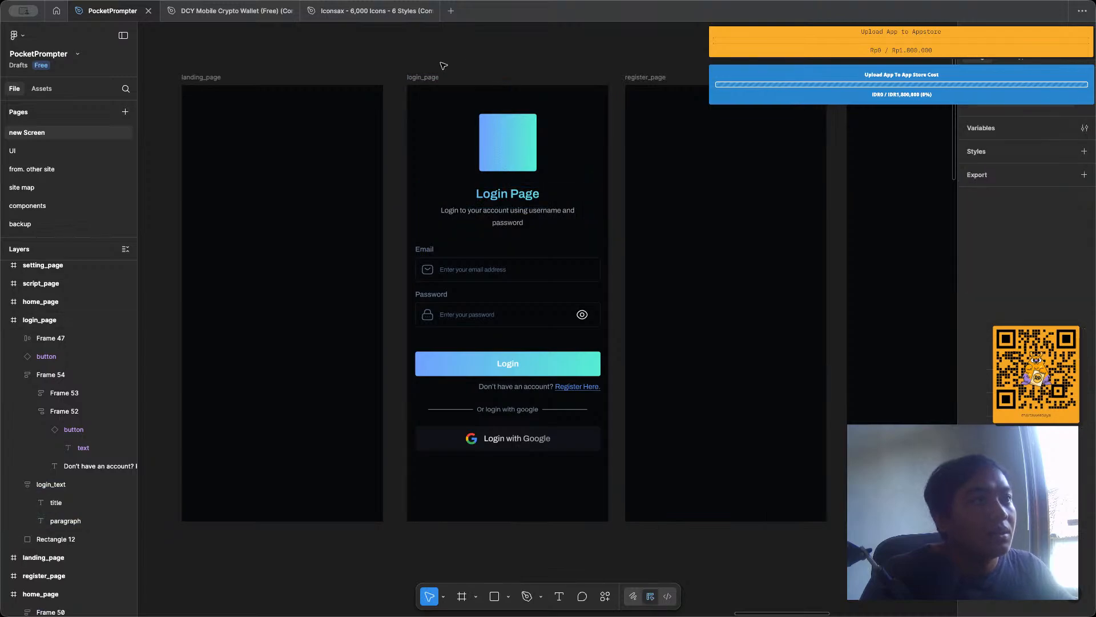
Turn on the display of layout guides on the canvas.
click(435, 77)
key(shift+g)
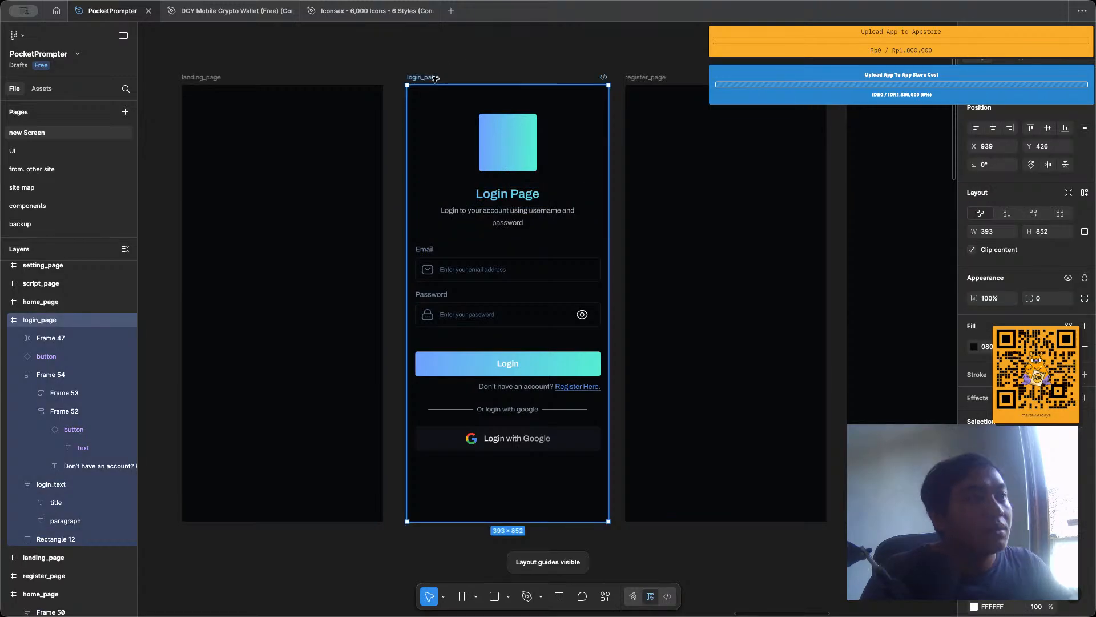
click(451, 72)
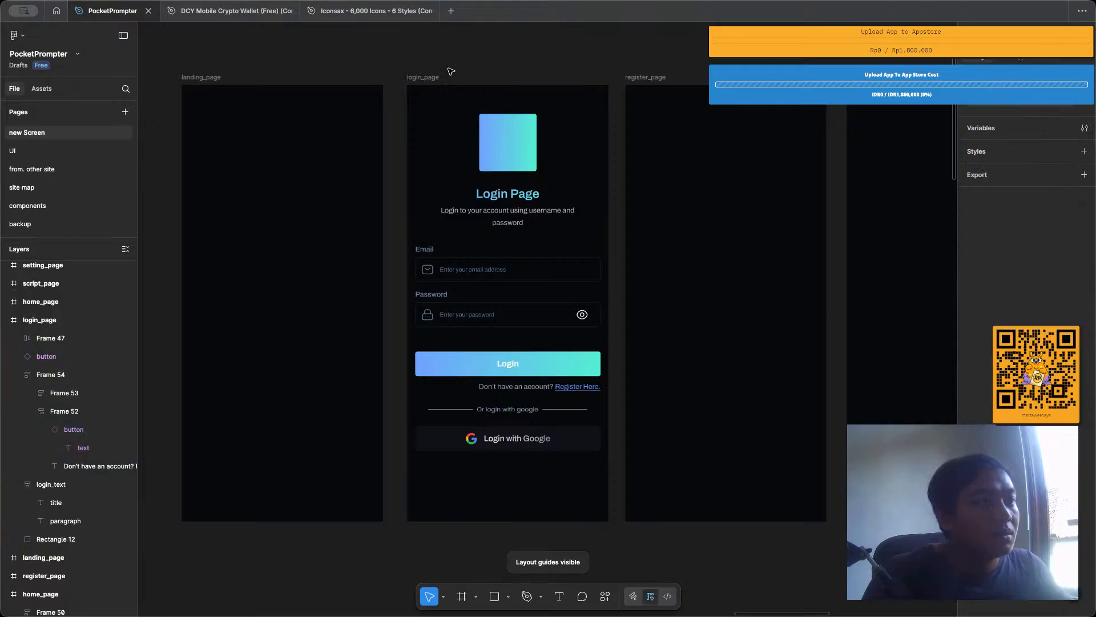
Add a layout guide with four columns and side margins to the login_page frame.
click(431, 77)
scroll(1094, 382, down, 3)
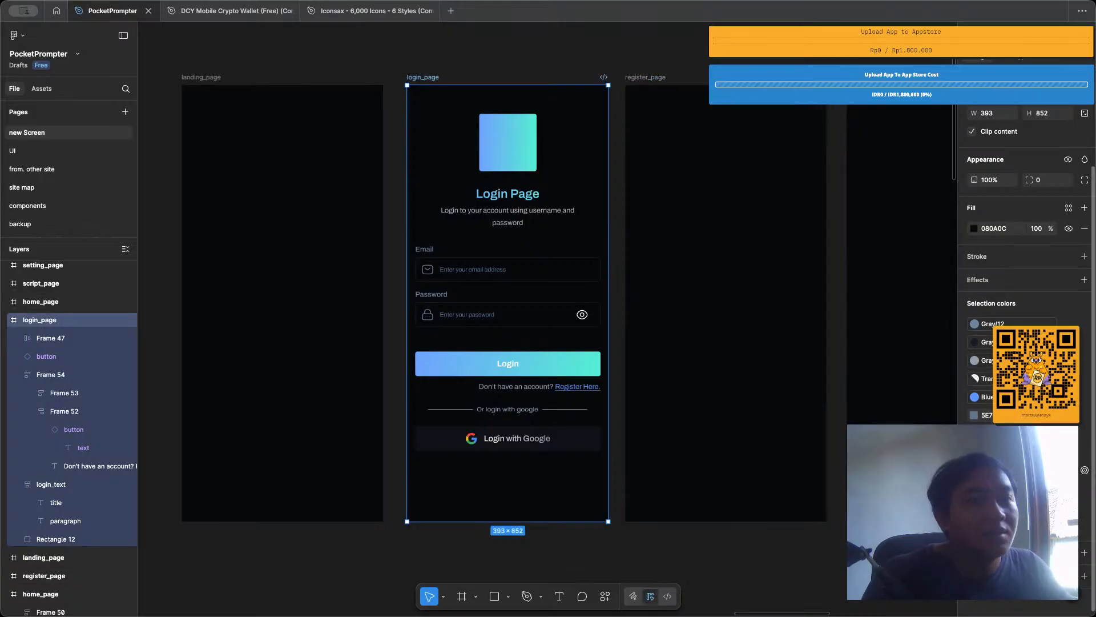
click(1083, 552)
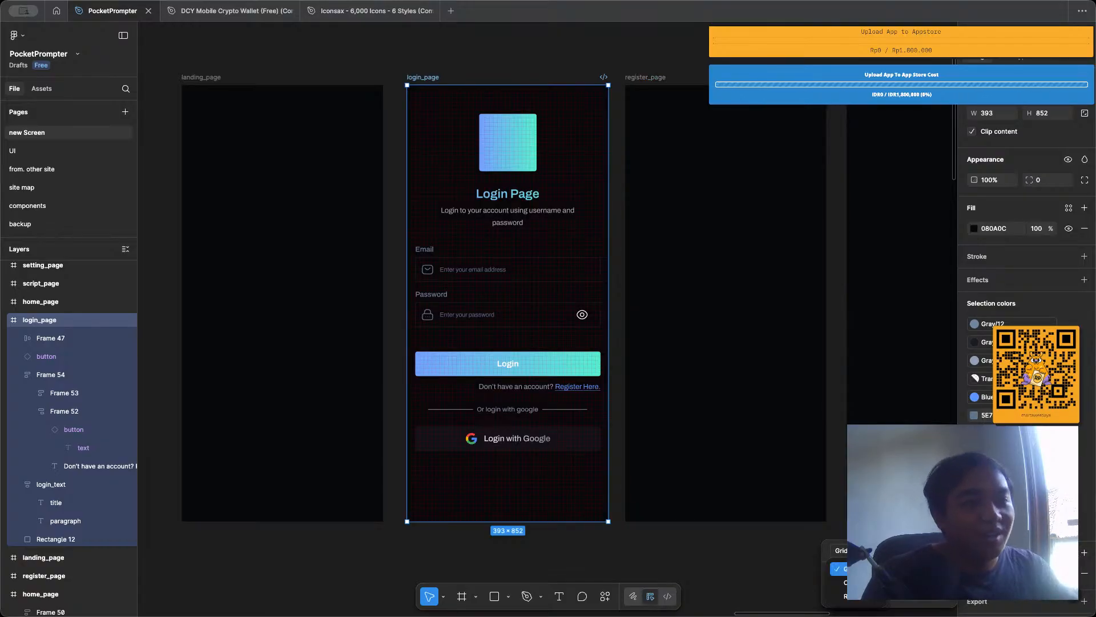
click(851, 582)
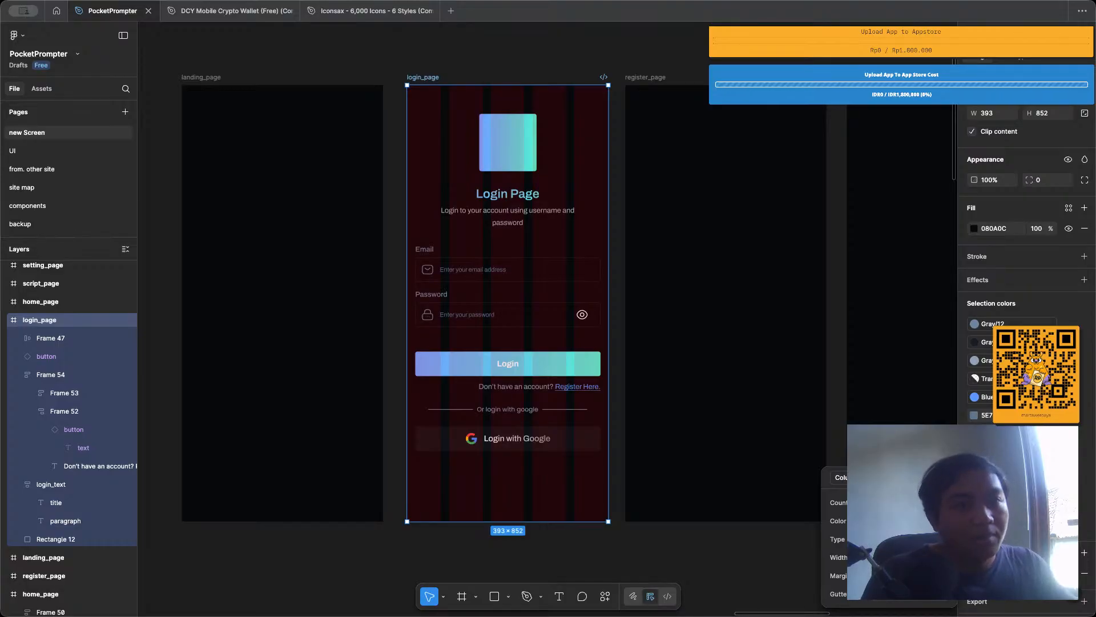
key(Return)
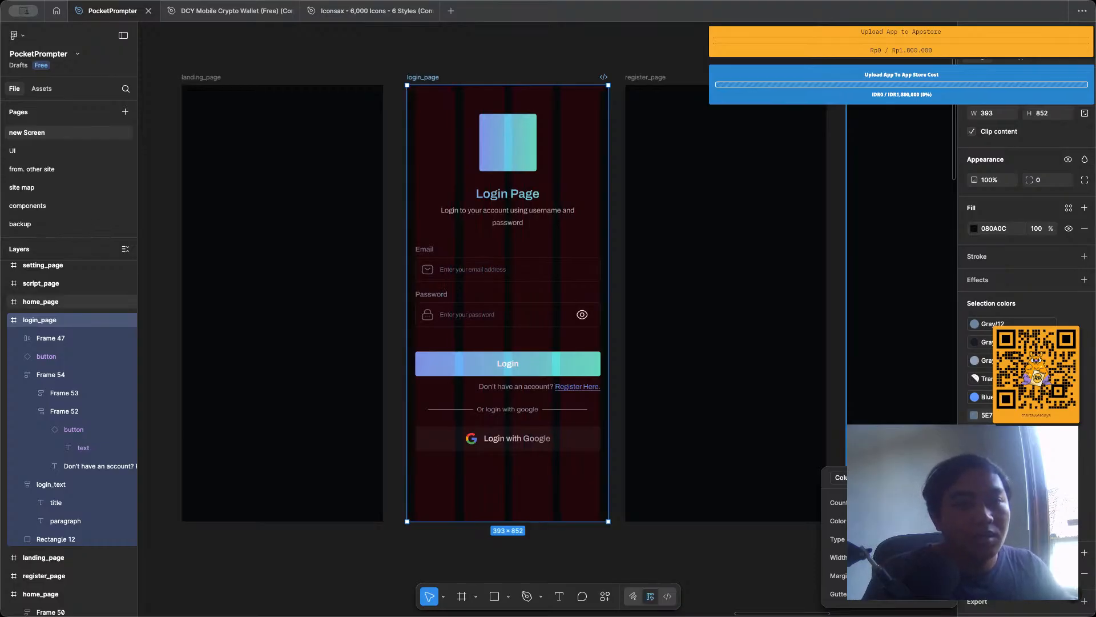
click(843, 330)
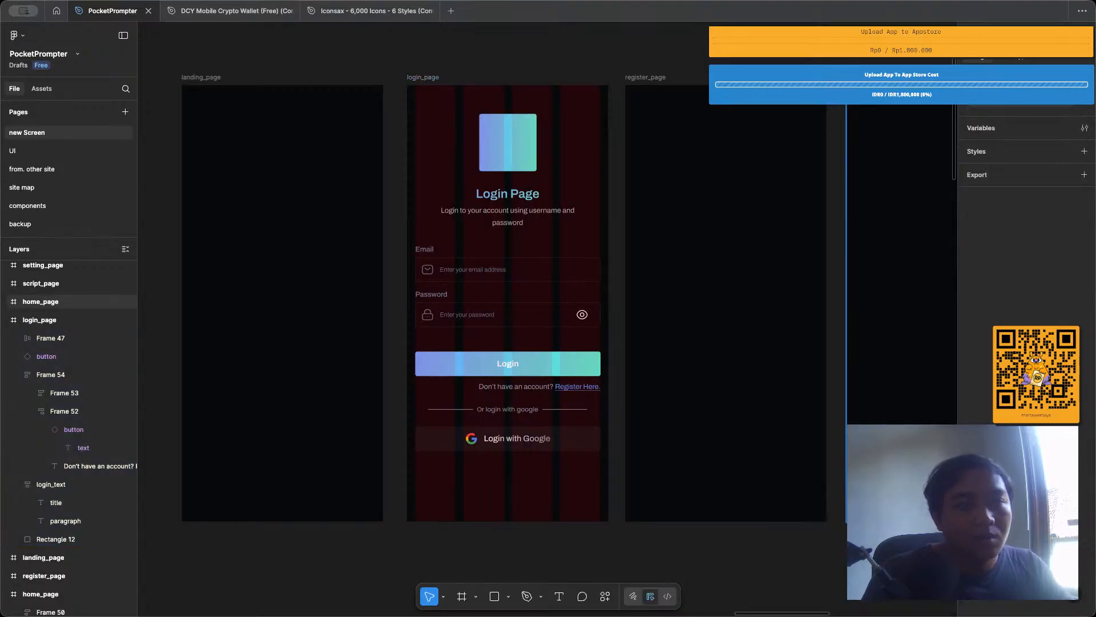
Save the login_page column guide as a reusable layout guide style named clumn_grid.
click(417, 78)
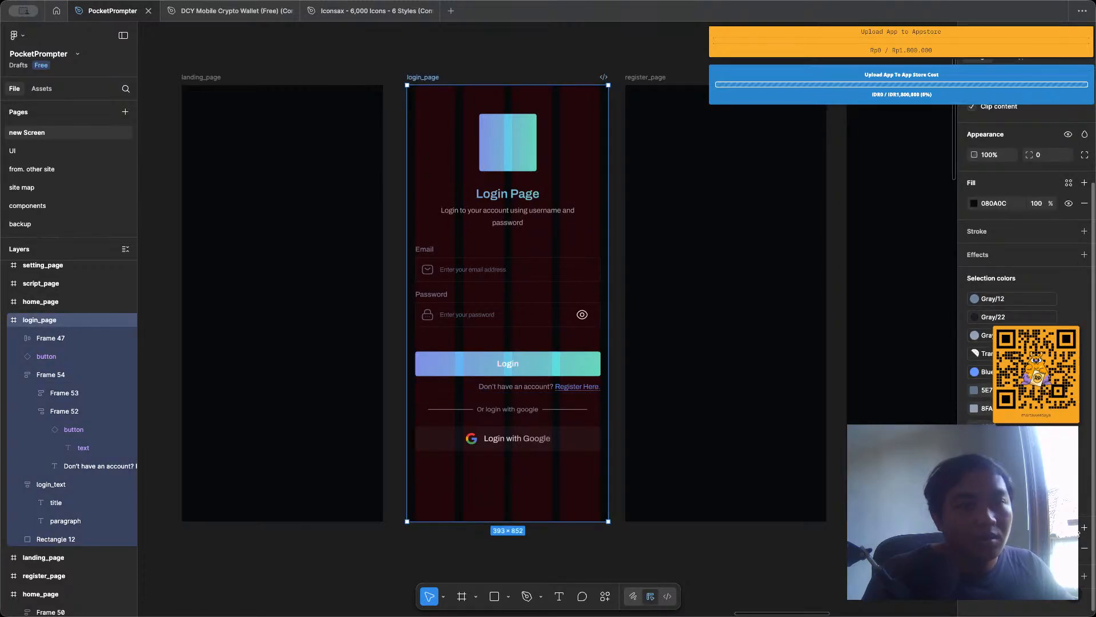
click(1069, 528)
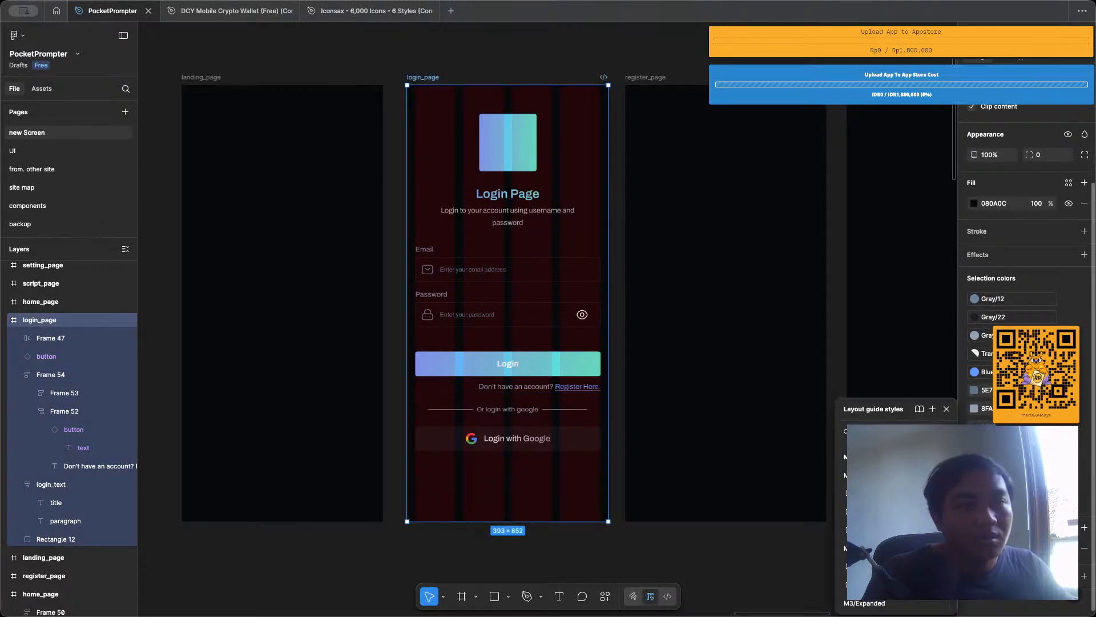
click(932, 409)
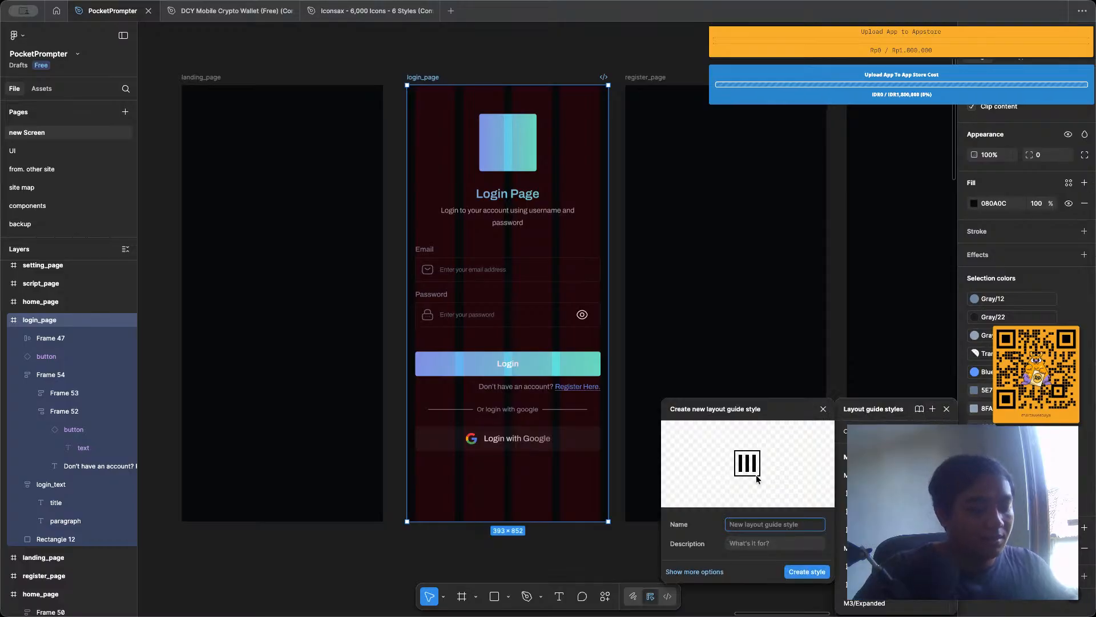
text(clumn_)
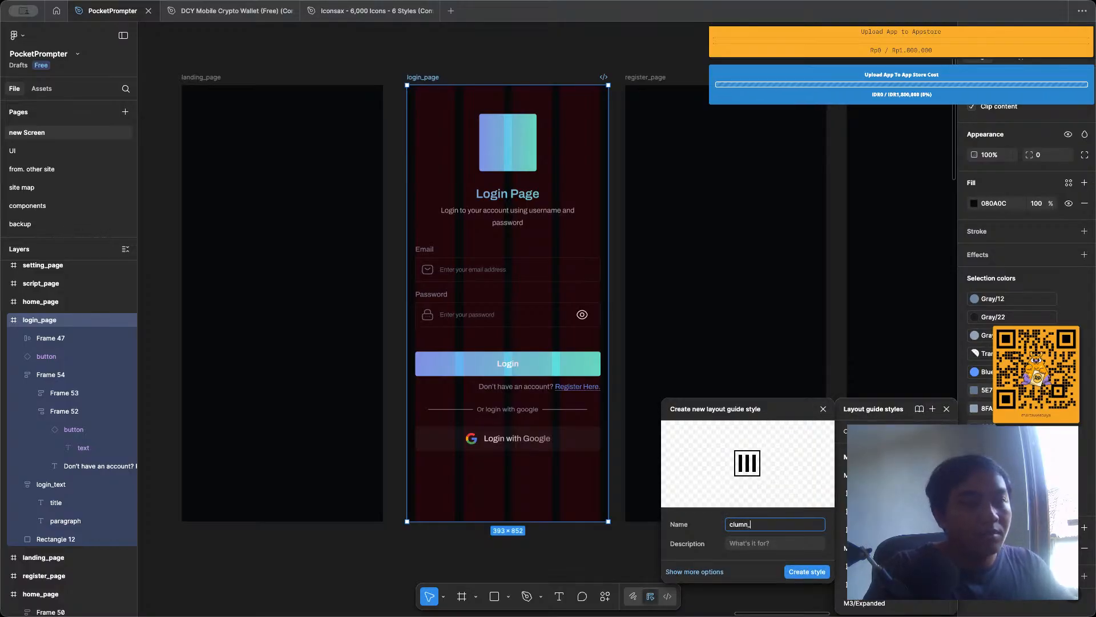
text(grid)
key(Return)
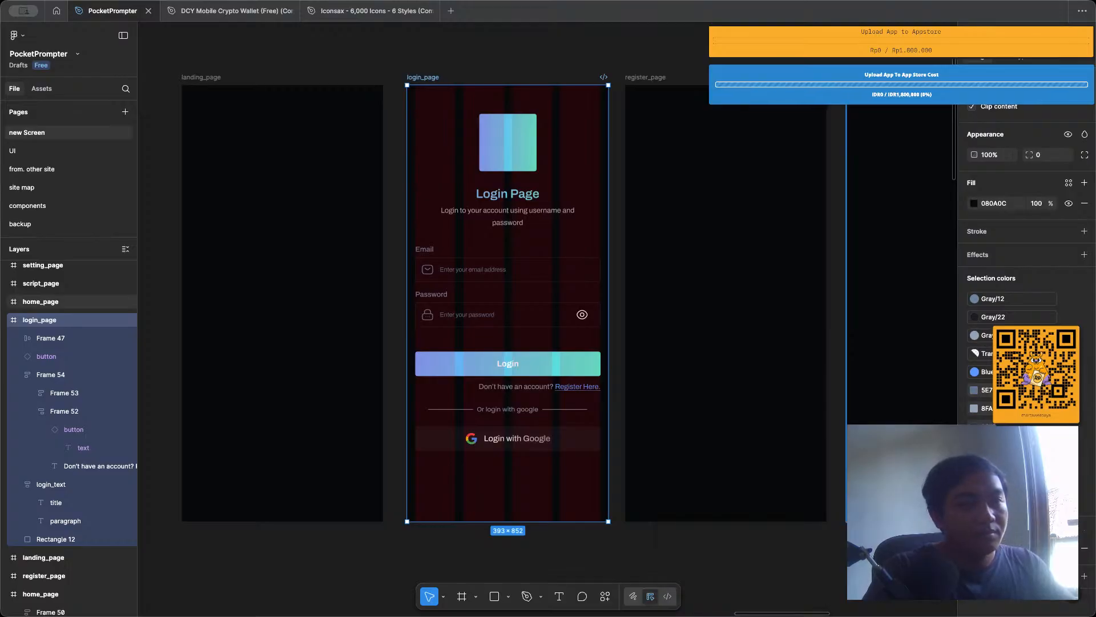
Add a layout guide to the register_page frame and apply the clumn_grid style to it.
click(638, 82)
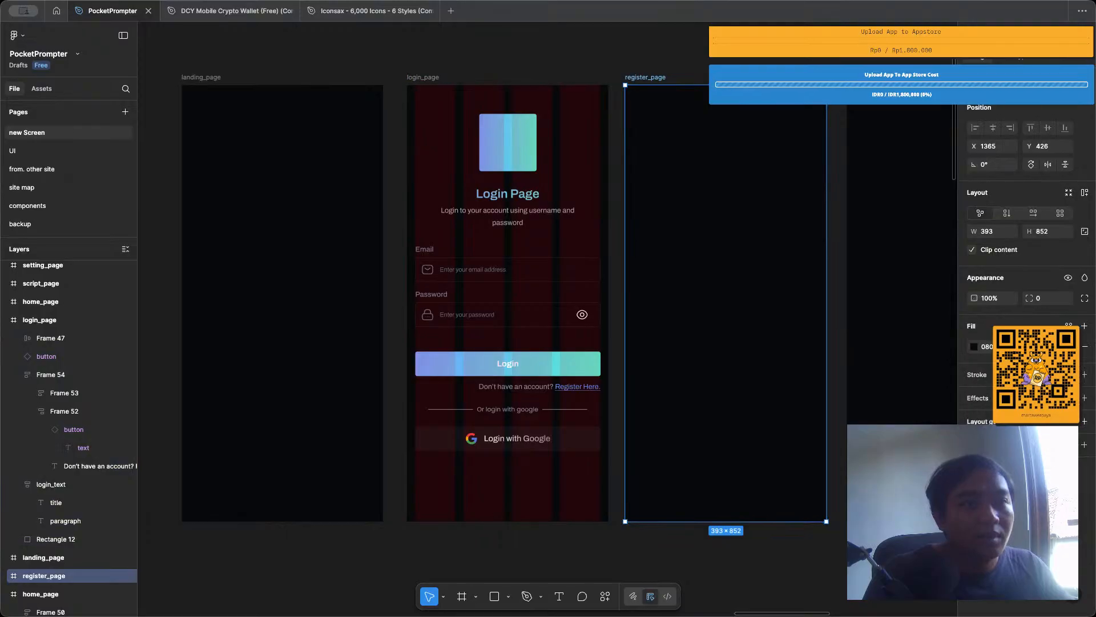
click(1085, 421)
click(1069, 421)
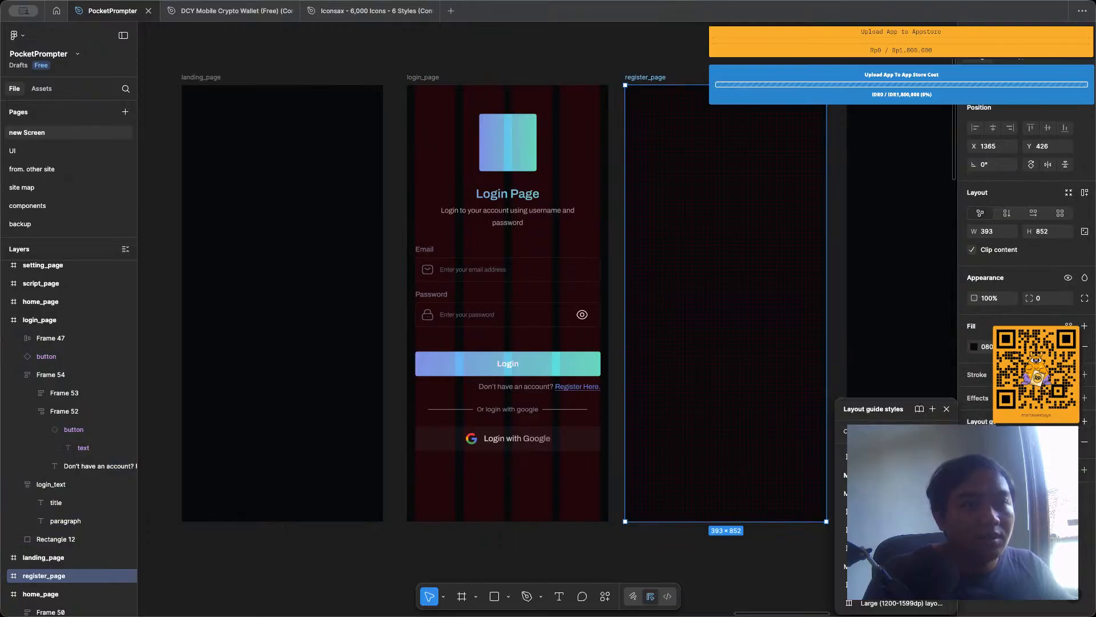
click(897, 457)
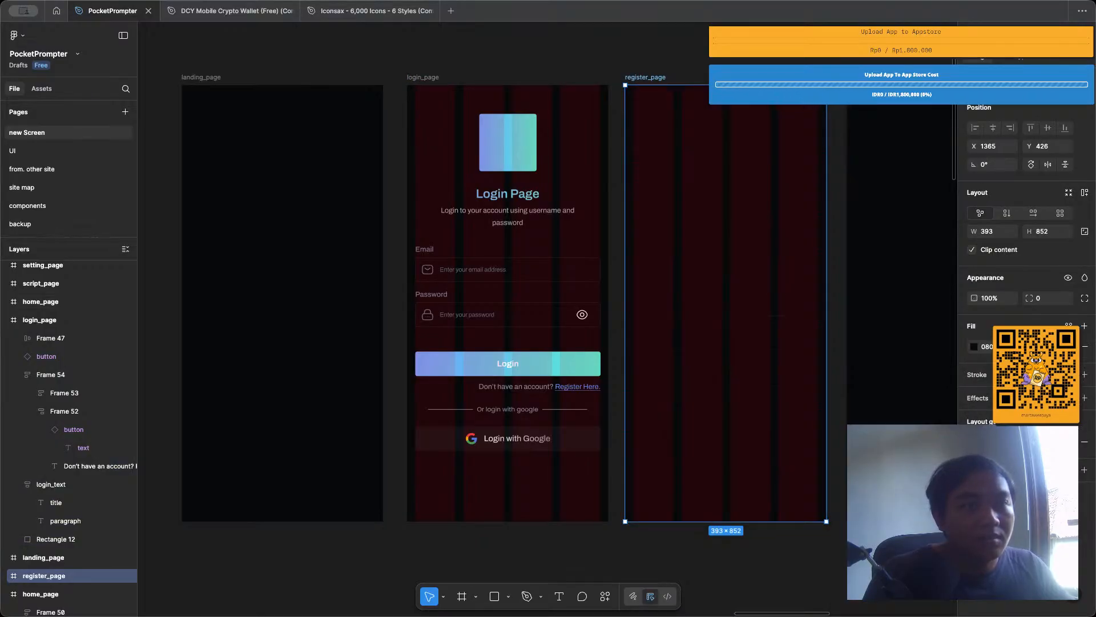
click(494, 60)
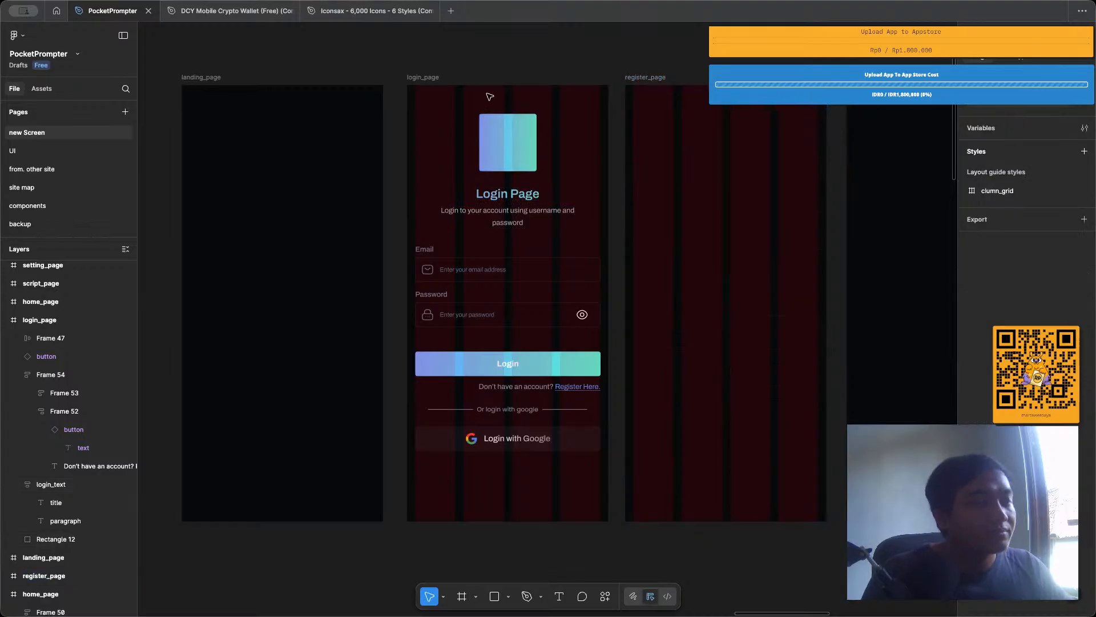
Hide the layout guides on the canvas to leave a clean view of the pages.
key(ctrl+g)
key(ctrl+g)
key(ctrl+g)
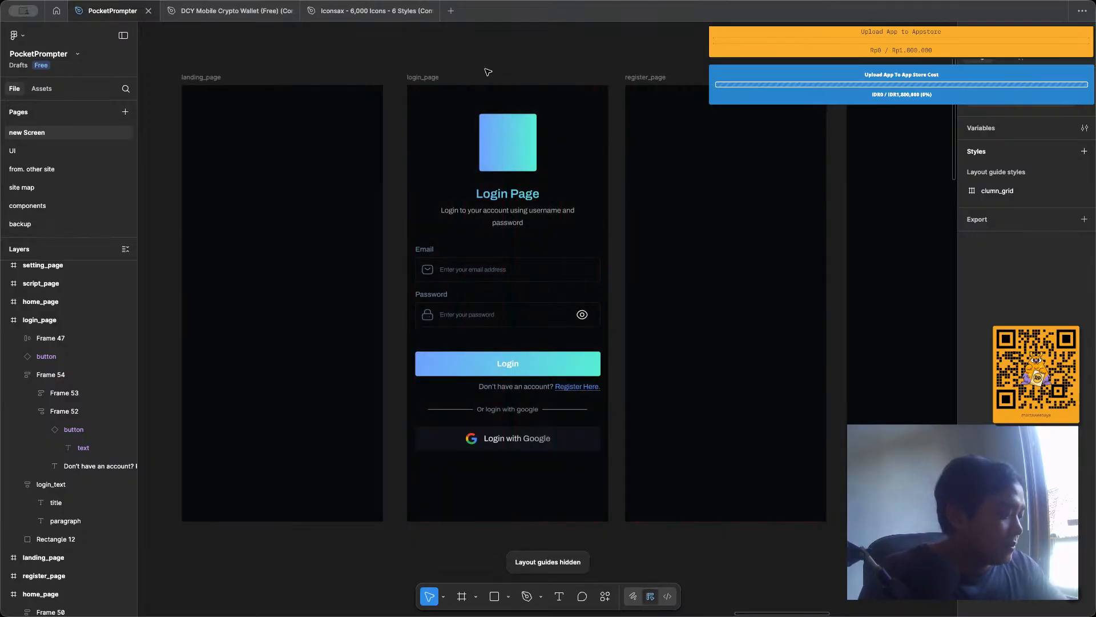
Review the login_page layout from the logo and heading through the input fields to the login buttons.
key(ctrl+g)
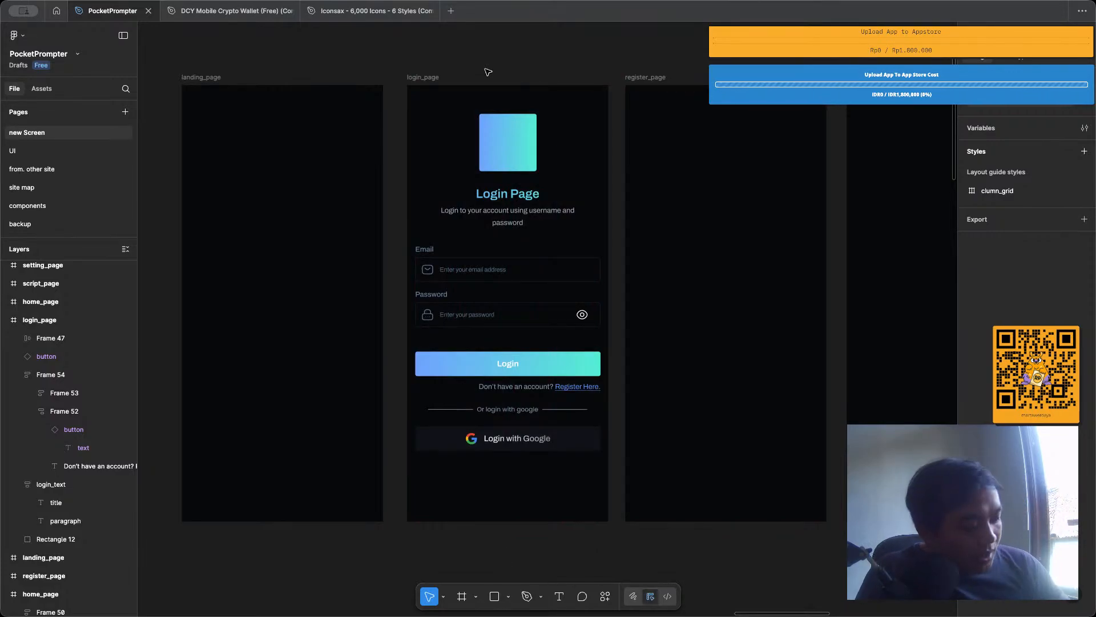
scroll(489, 84, up, 3)
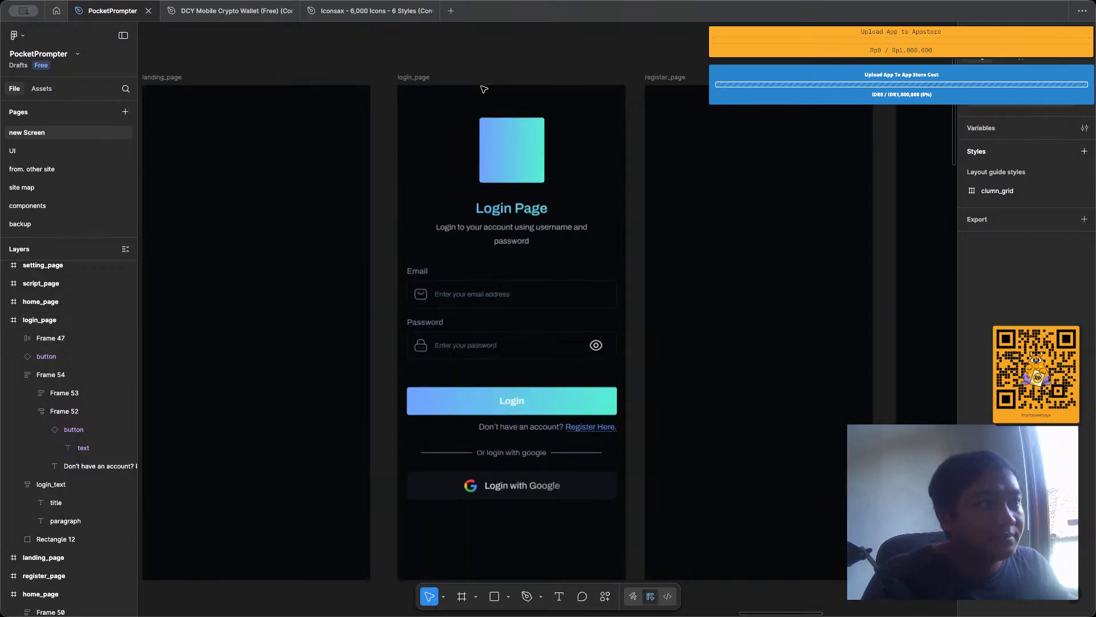
double_click(545, 254)
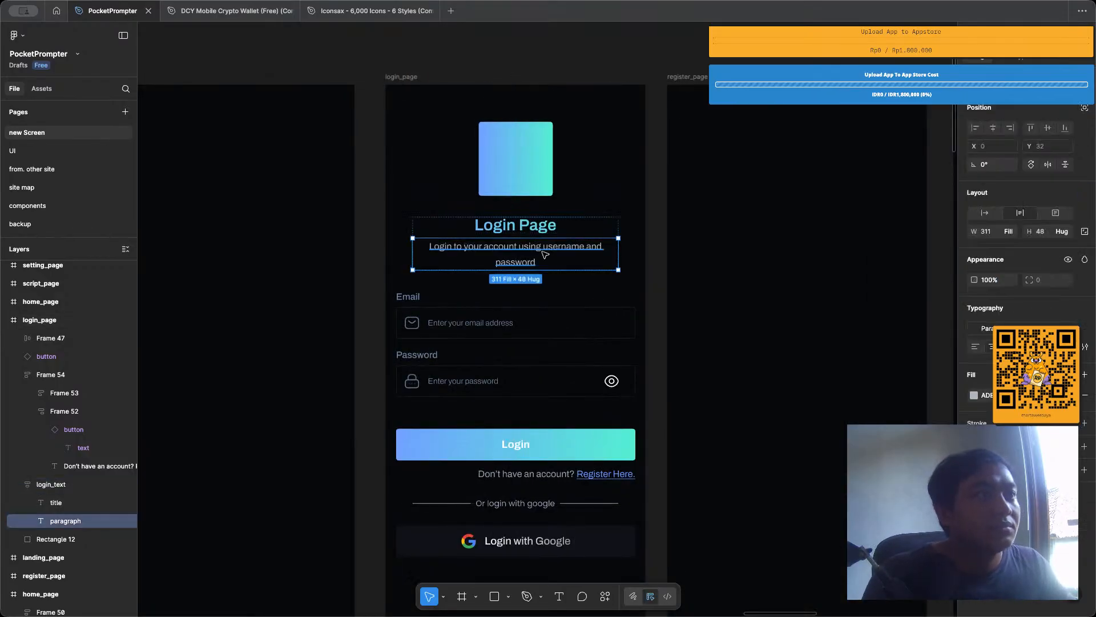
key(Return)
key(Escape)
scroll(655, 169, down, 3)
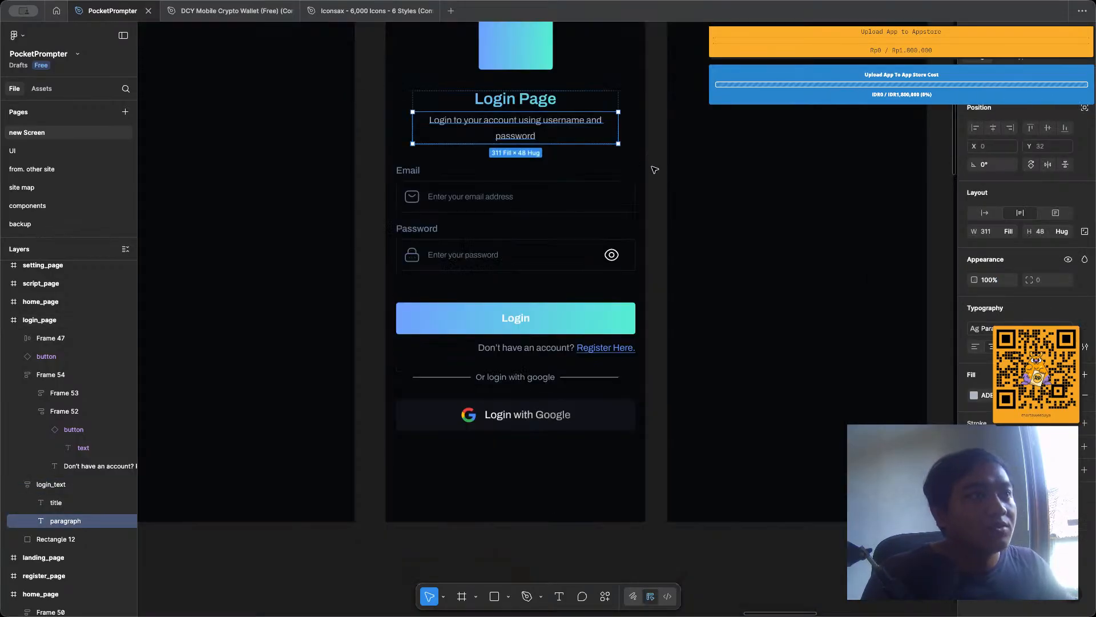
click(655, 170)
scroll(629, 228, up, 3)
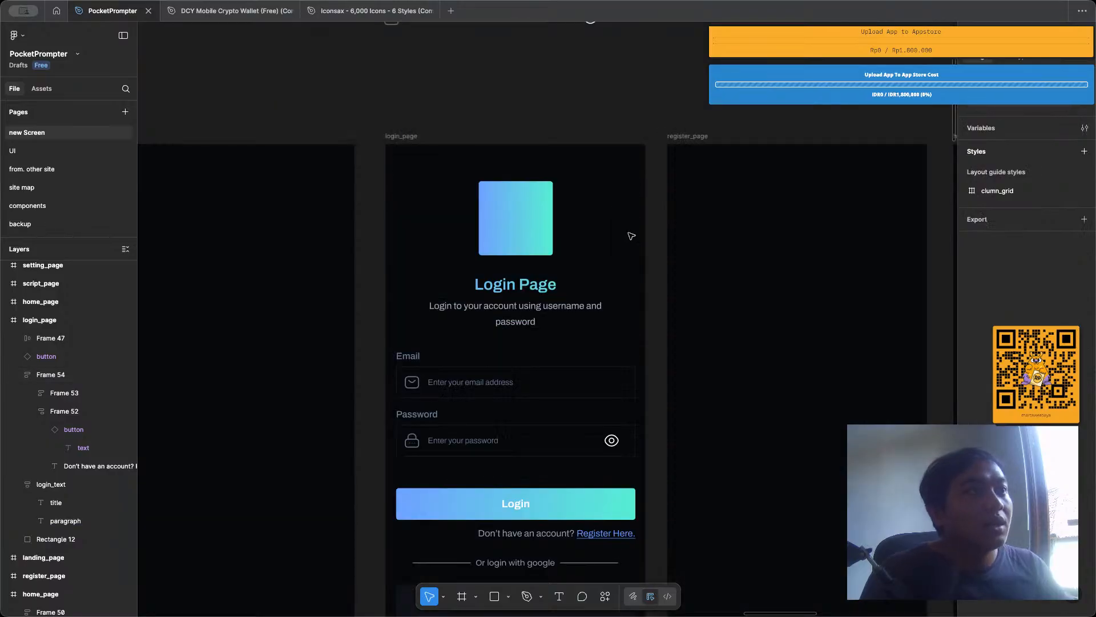
scroll(632, 235, down, 1)
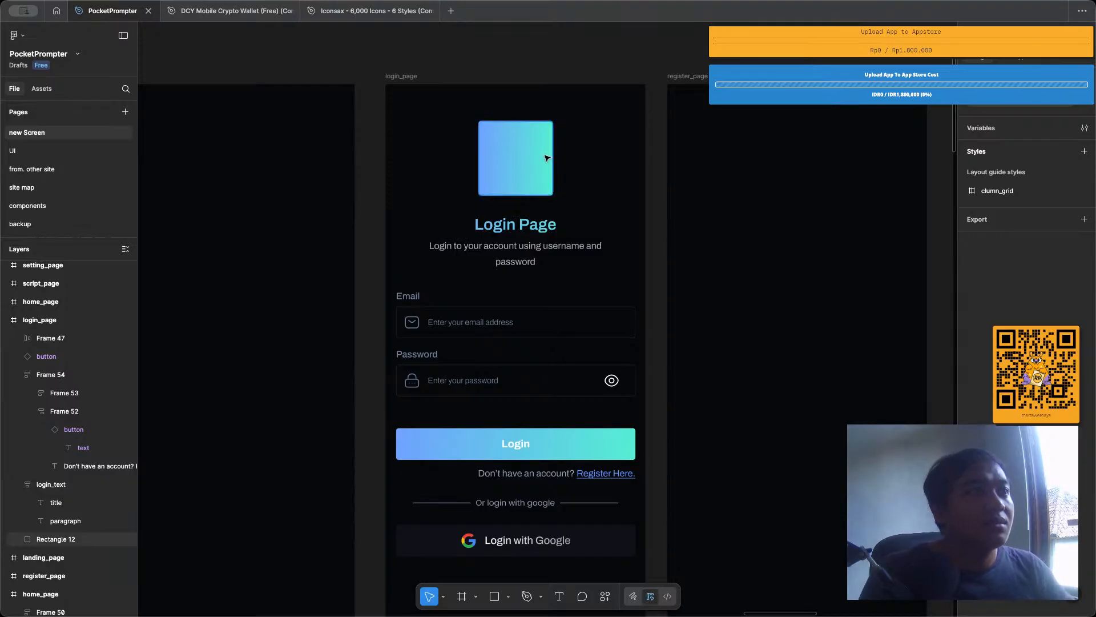
scroll(531, 229, down, 1)
click(522, 323)
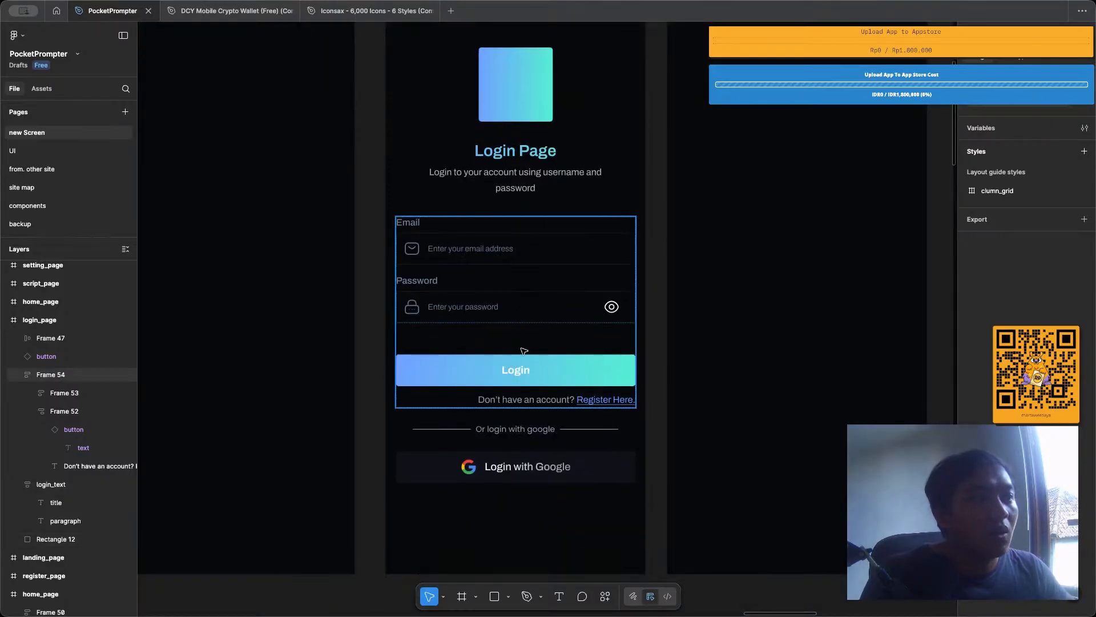
double_click(517, 369)
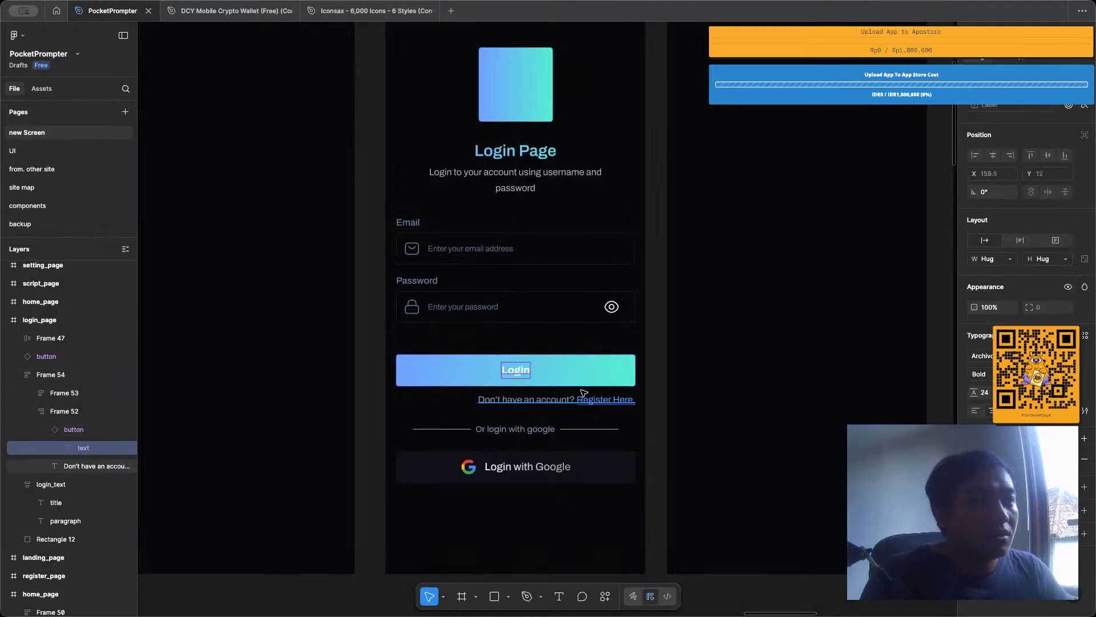
scroll(559, 375, down, 3)
scroll(558, 376, down, 1)
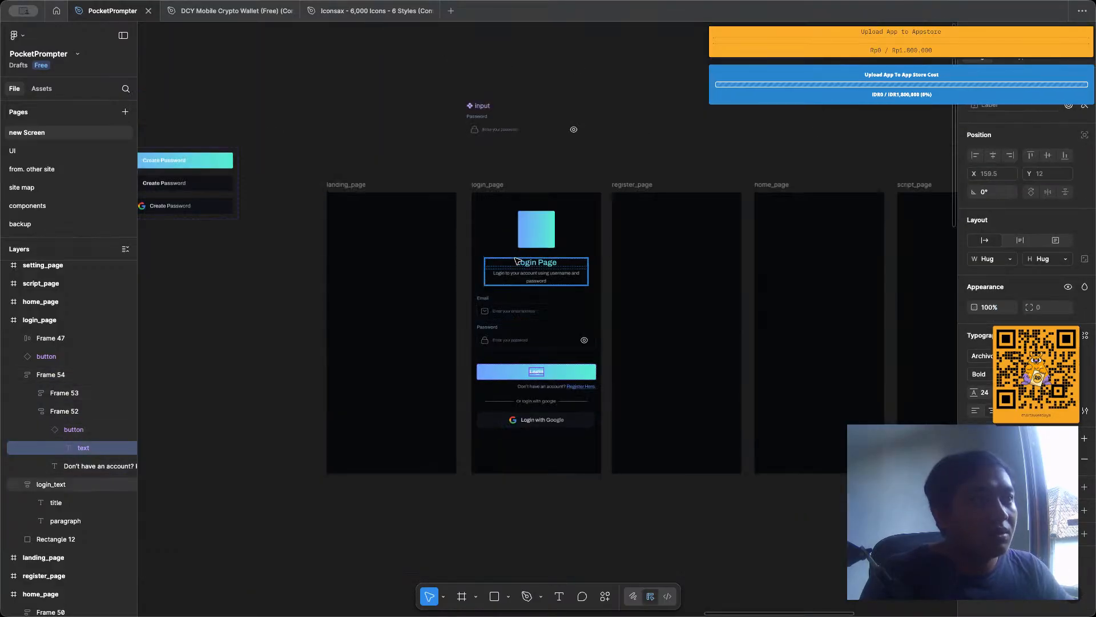
Copy the logo, heading text, form, divider and Google button from login_page into the register_page frame.
click(534, 227)
shift+click(544, 269)
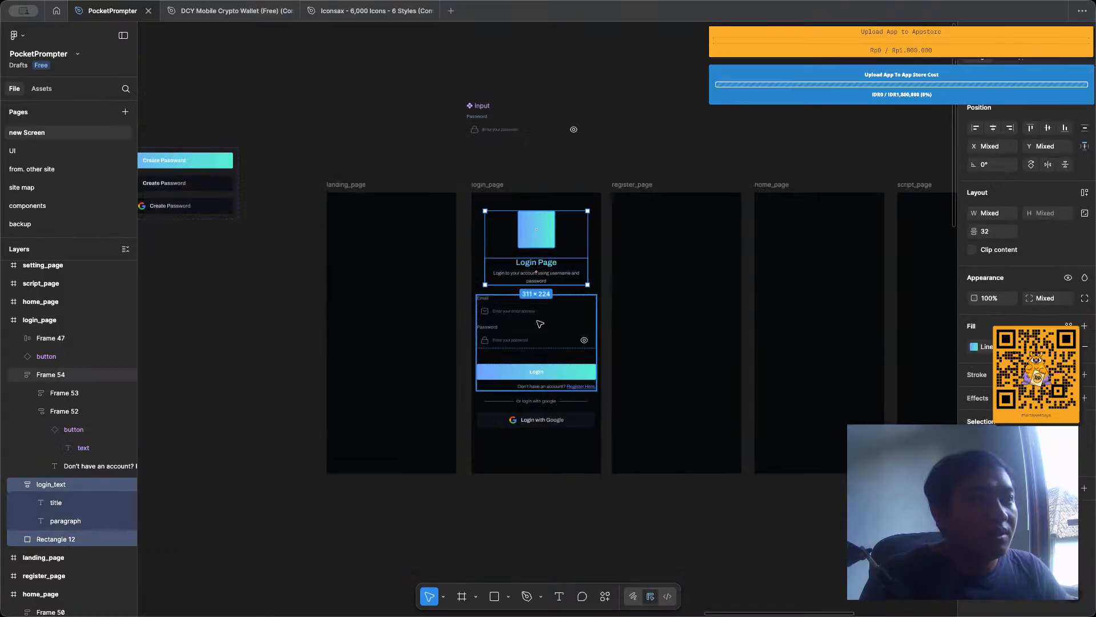
shift+click(537, 343)
shift+click(548, 401)
shift+click(553, 419)
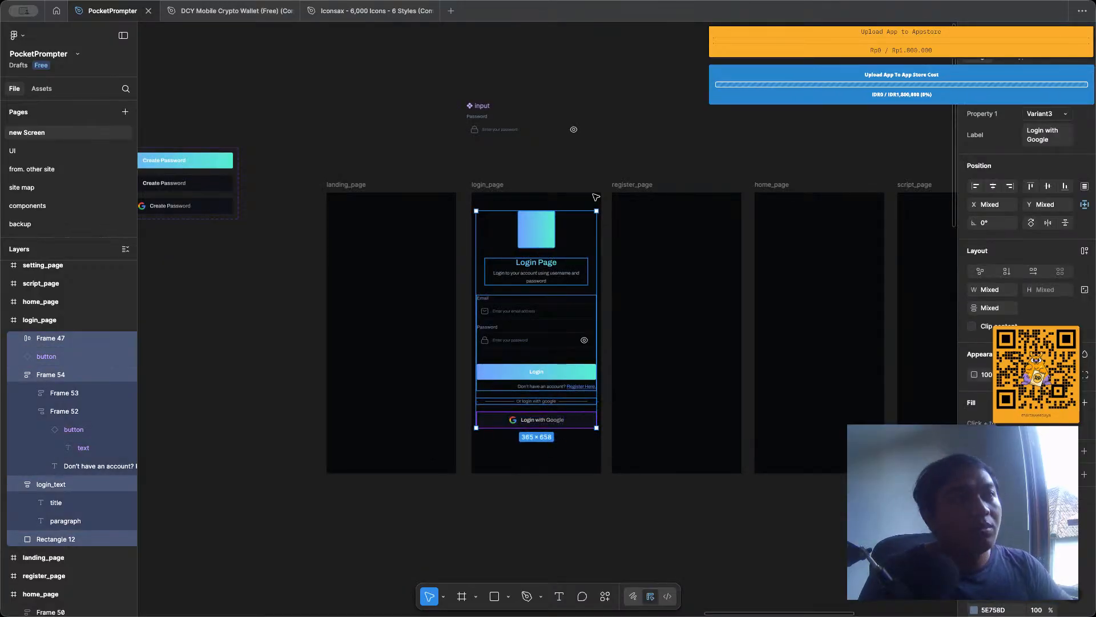
click(614, 186)
key(ctrl+v)
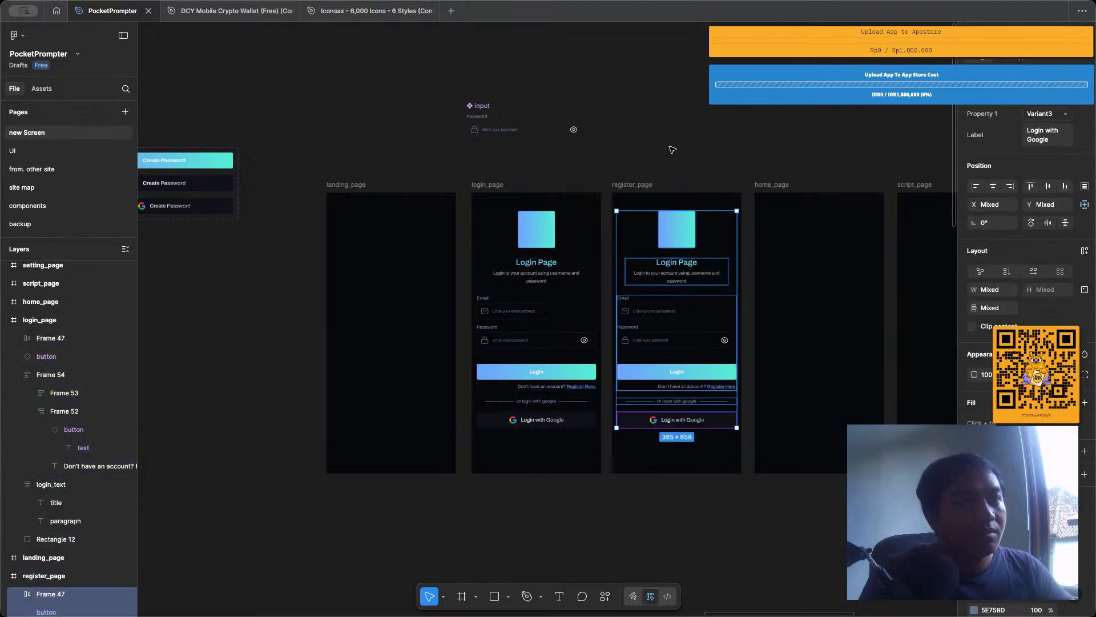
click(749, 300)
Change the title text on register_page to "Register page".
scroll(745, 303, up, 3)
double_click(632, 244)
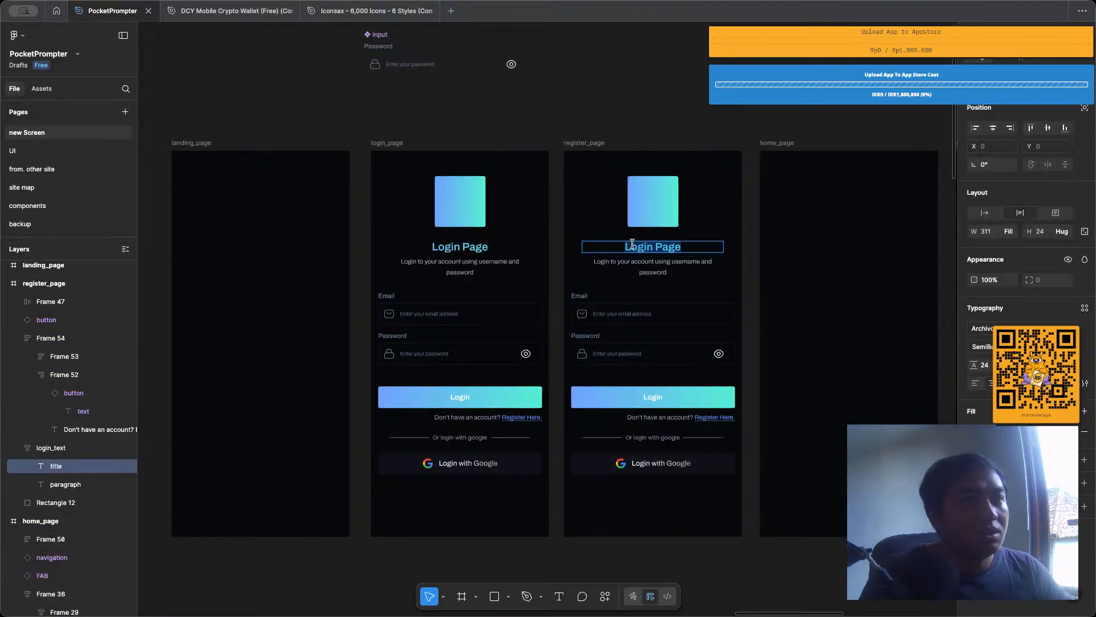
click(632, 245)
key(super+a)
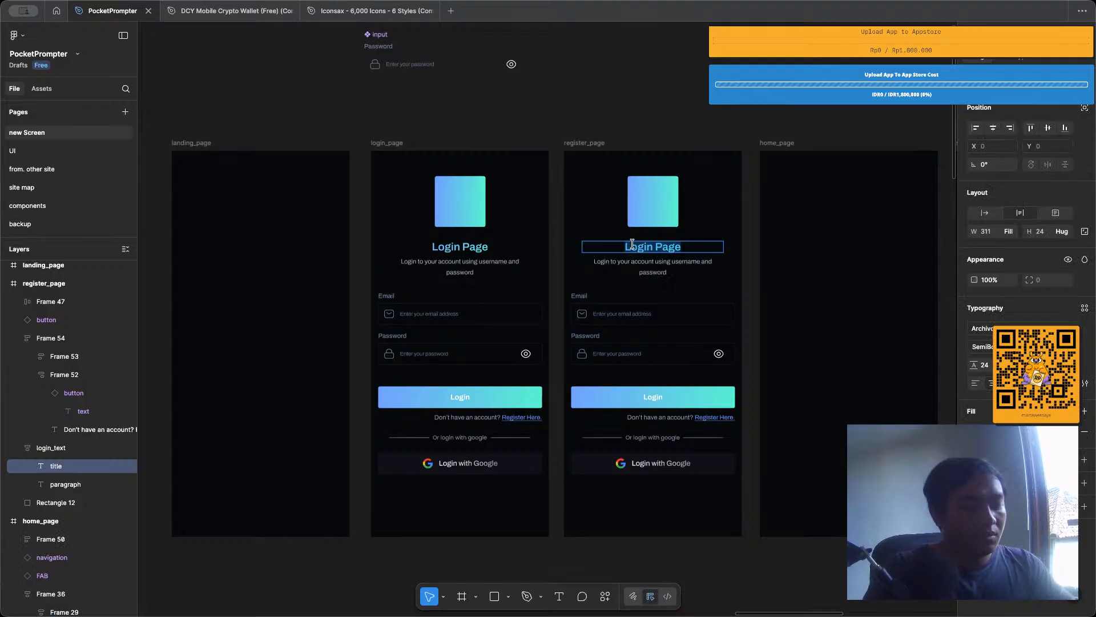
text(Regist)
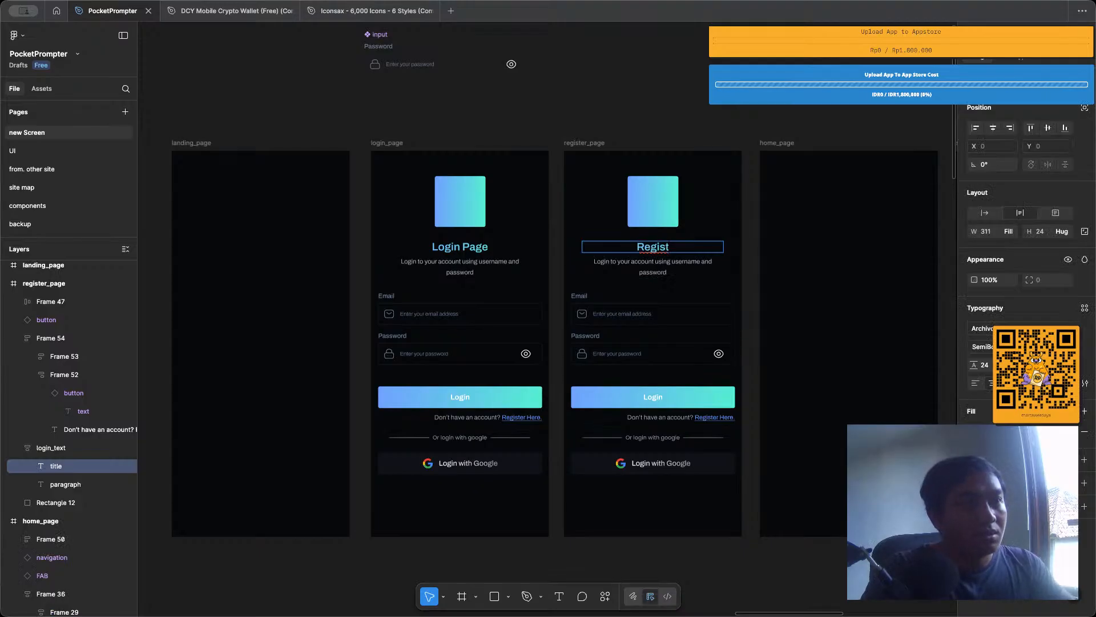
text(er page)
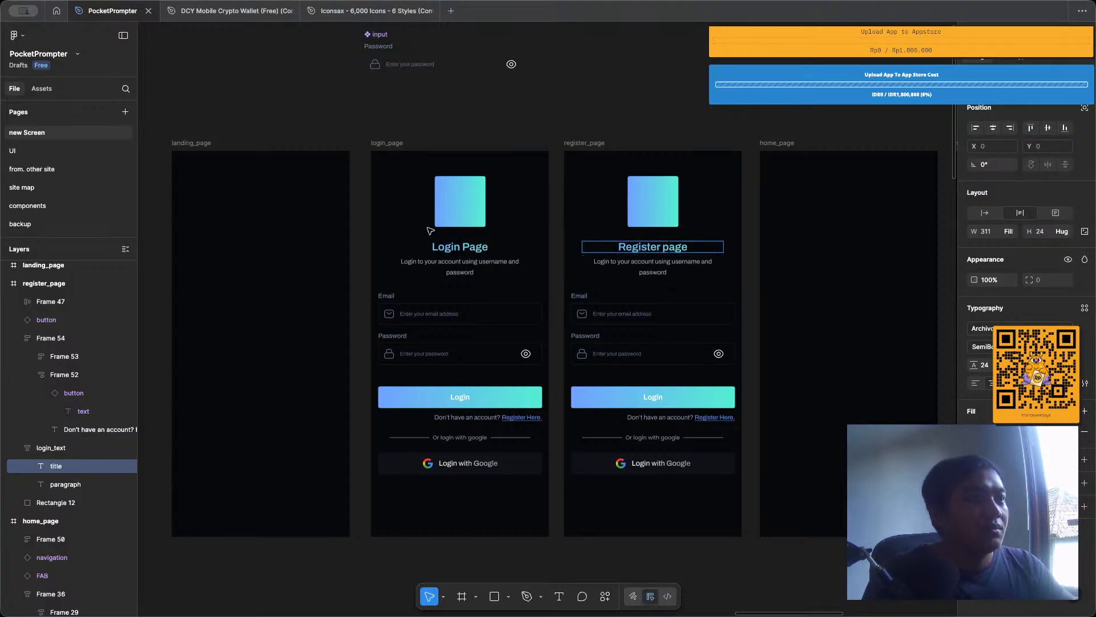
Change the title text on login_page to "Login".
double_click(460, 247)
key(Return)
text(L)
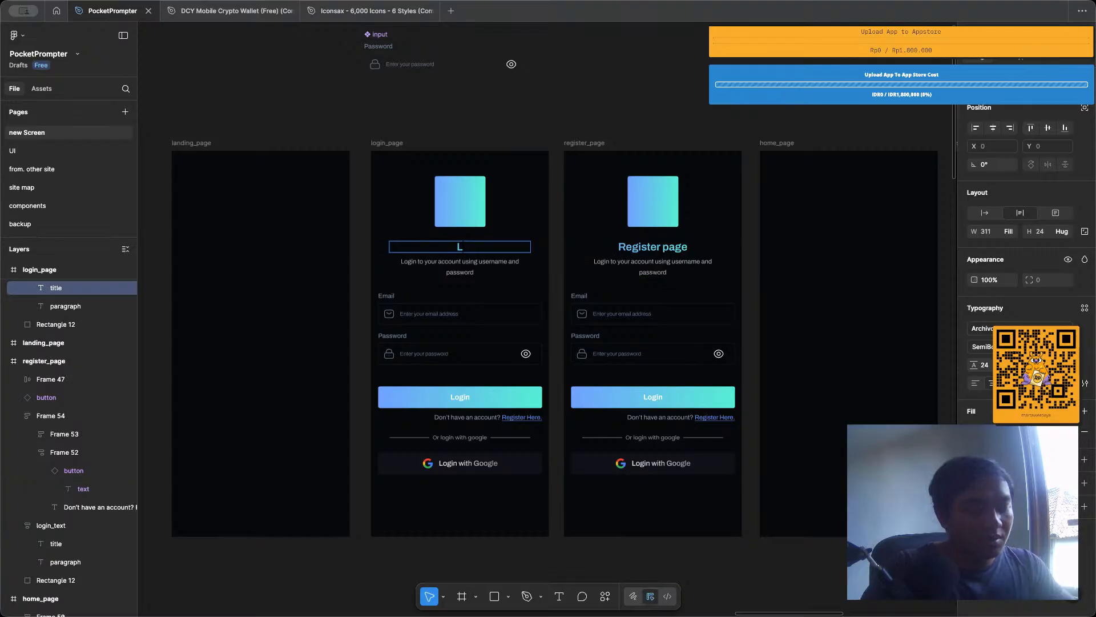
text(ogin)
Remove the word "page" from the register_page title so it reads "Register".
click(651, 250)
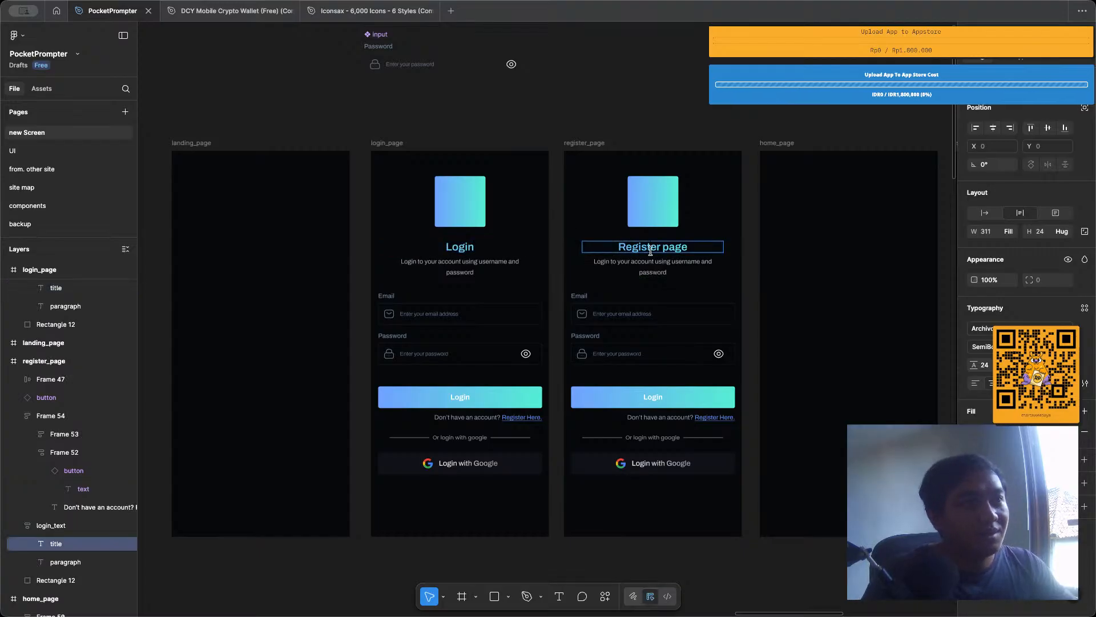
drag(663, 249, 734, 253)
key(BackSpace)
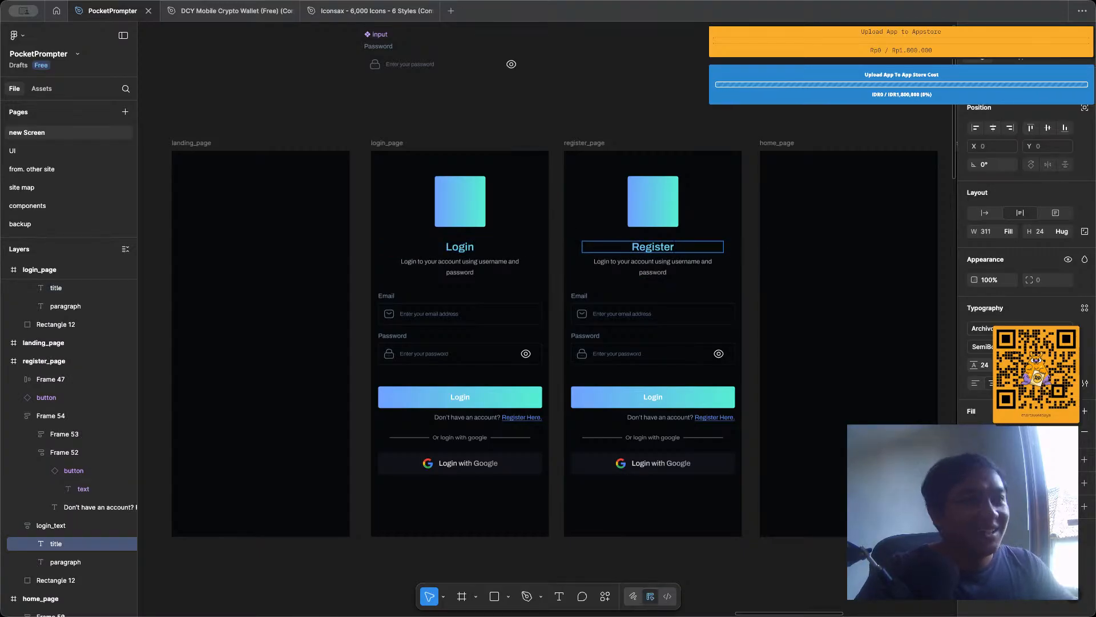
key(Escape)
click(655, 124)
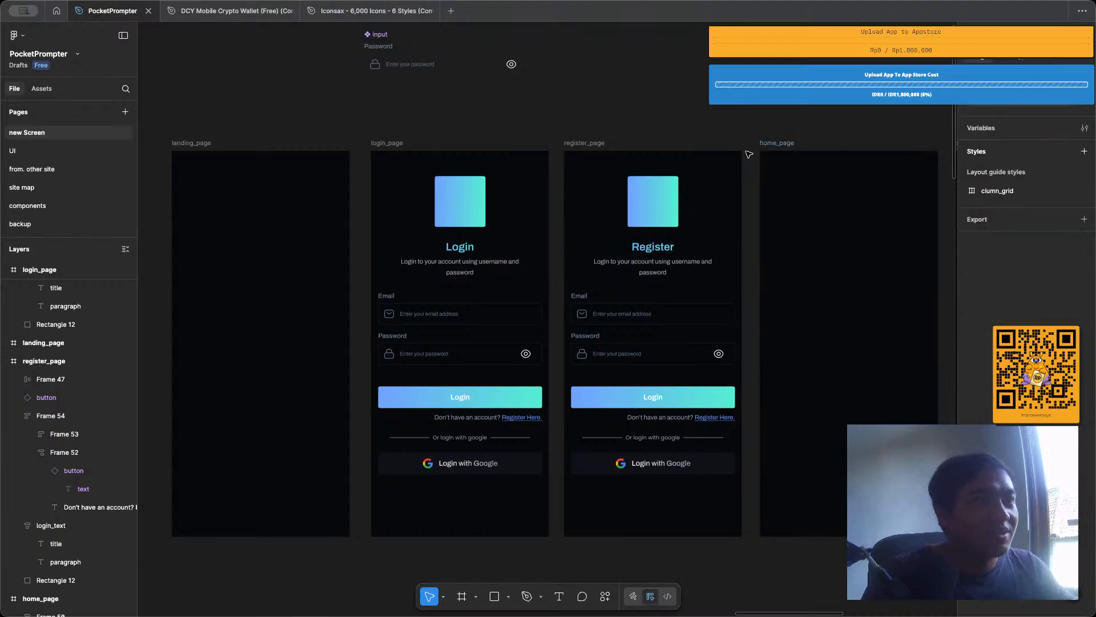
Replace the paragraph under the Register title with "Before using the app you need to register your account.".
scroll(643, 248, up, 5)
double_click(637, 277)
double_click(635, 277)
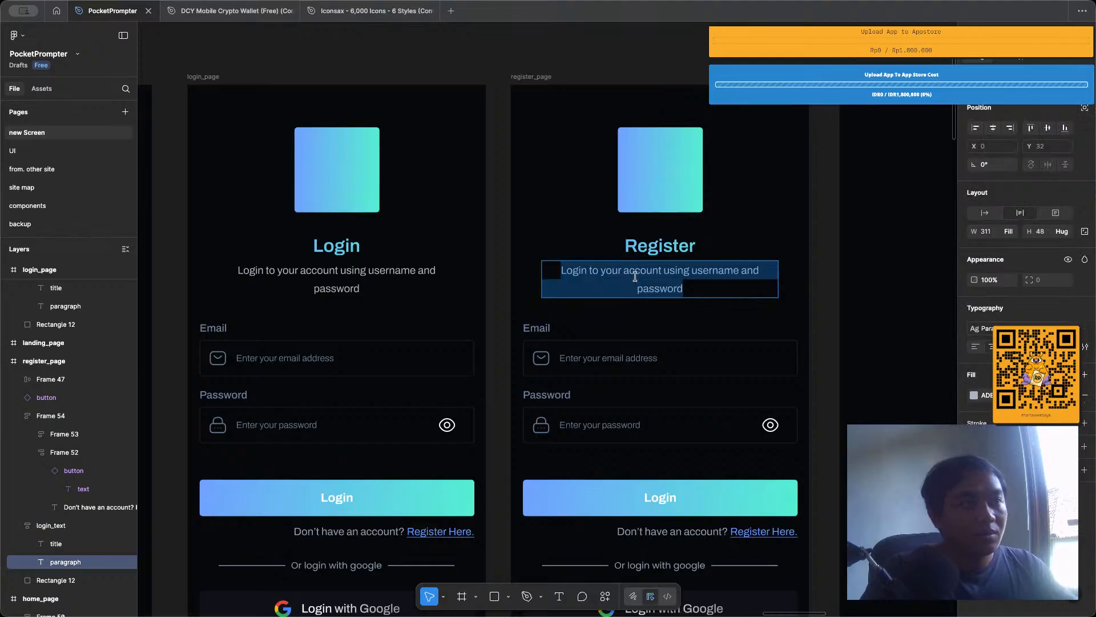
text(Before)
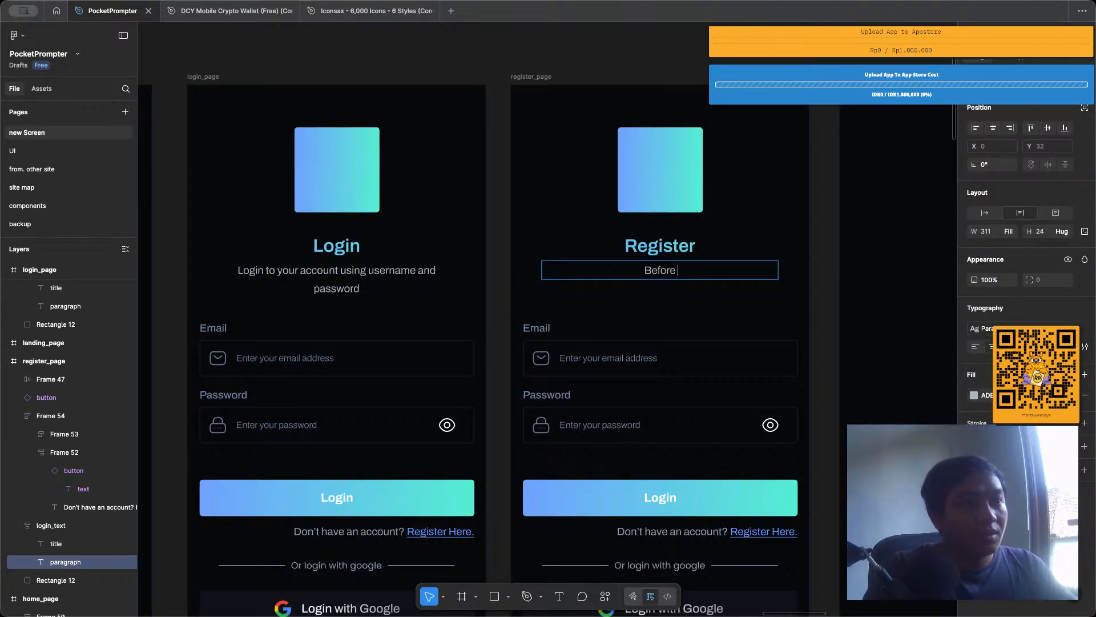
text( using the a)
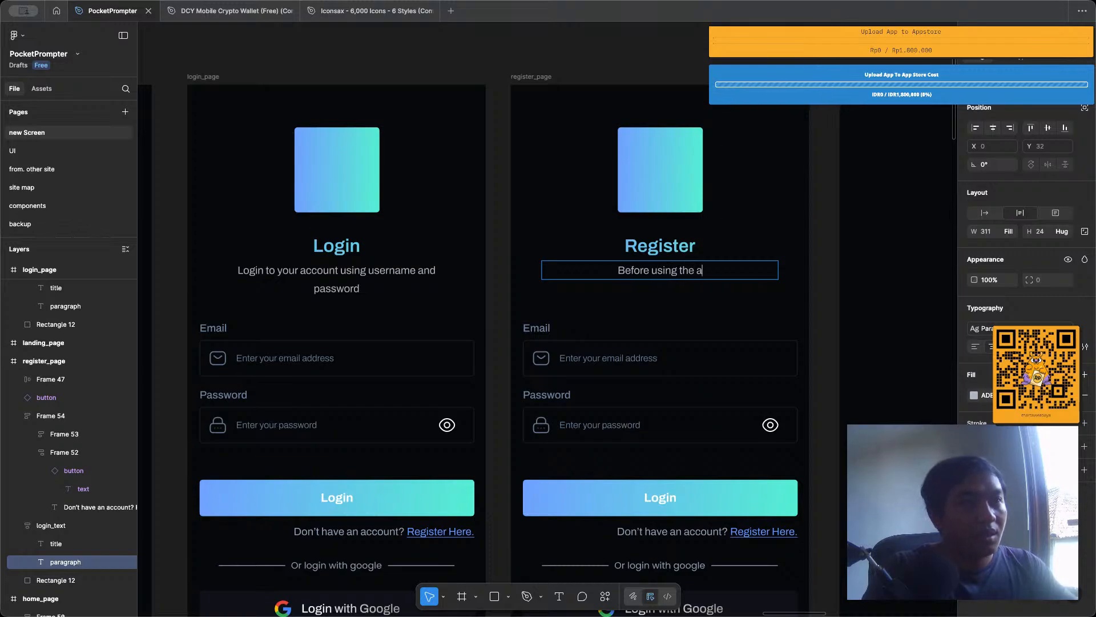
text(pp you need)
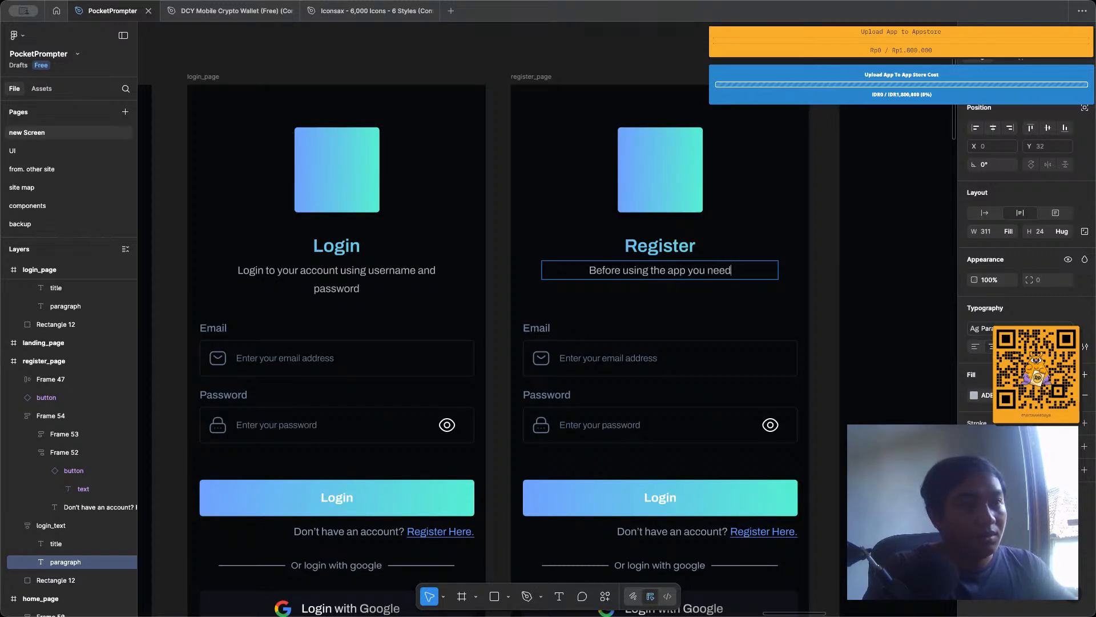
text( to register)
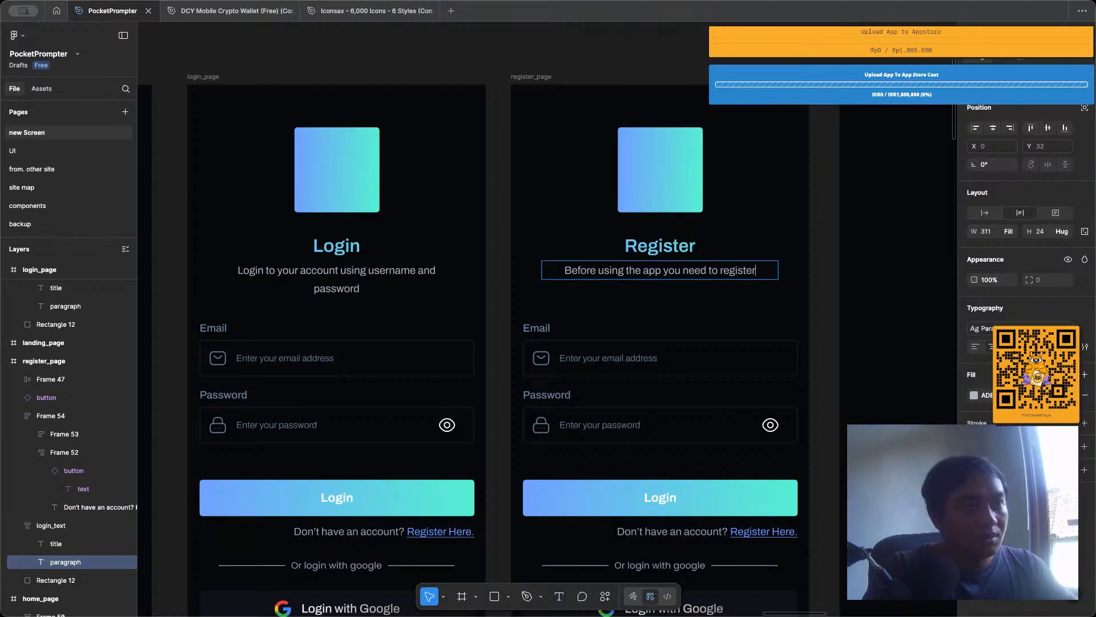
text( dow)
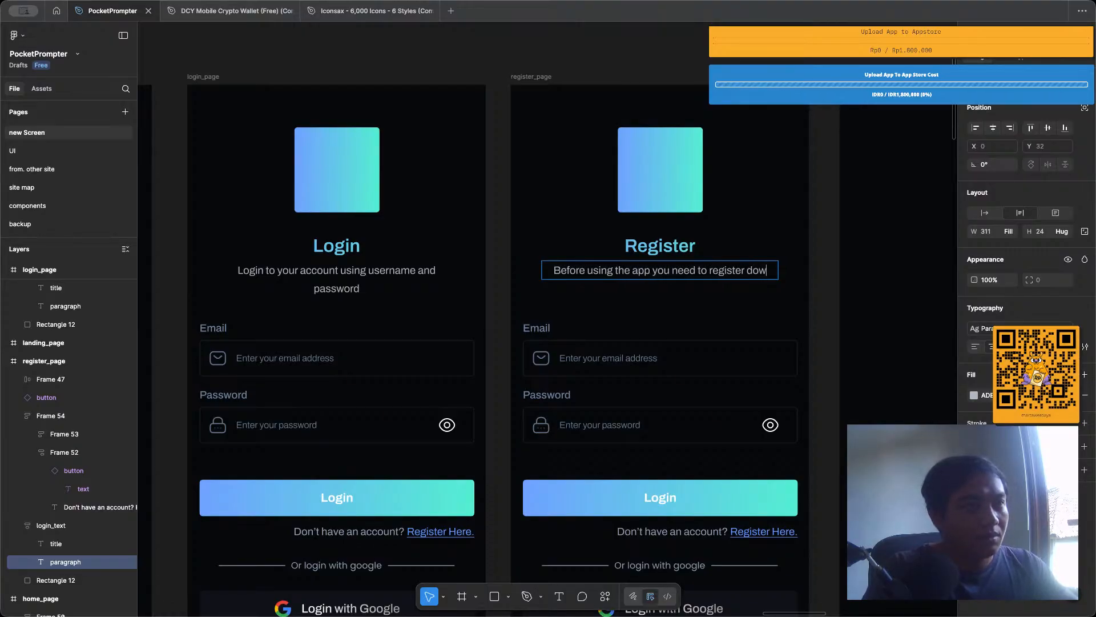
key(BackSpace)
key(BackSpace)
key(BackSpace)
key(BackSpace)
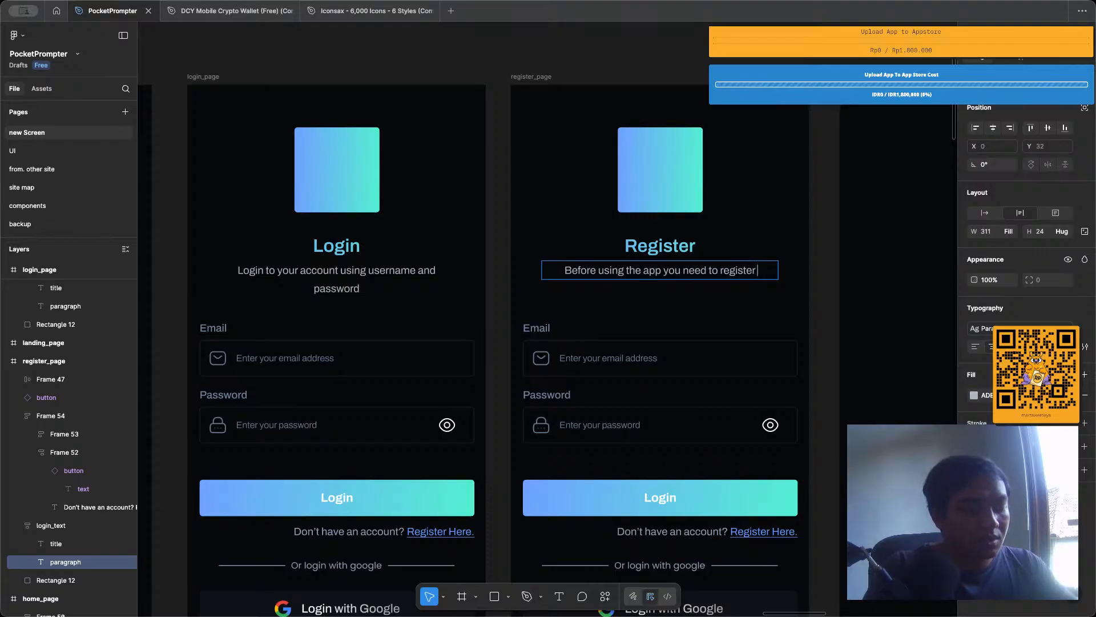
text(your account.)
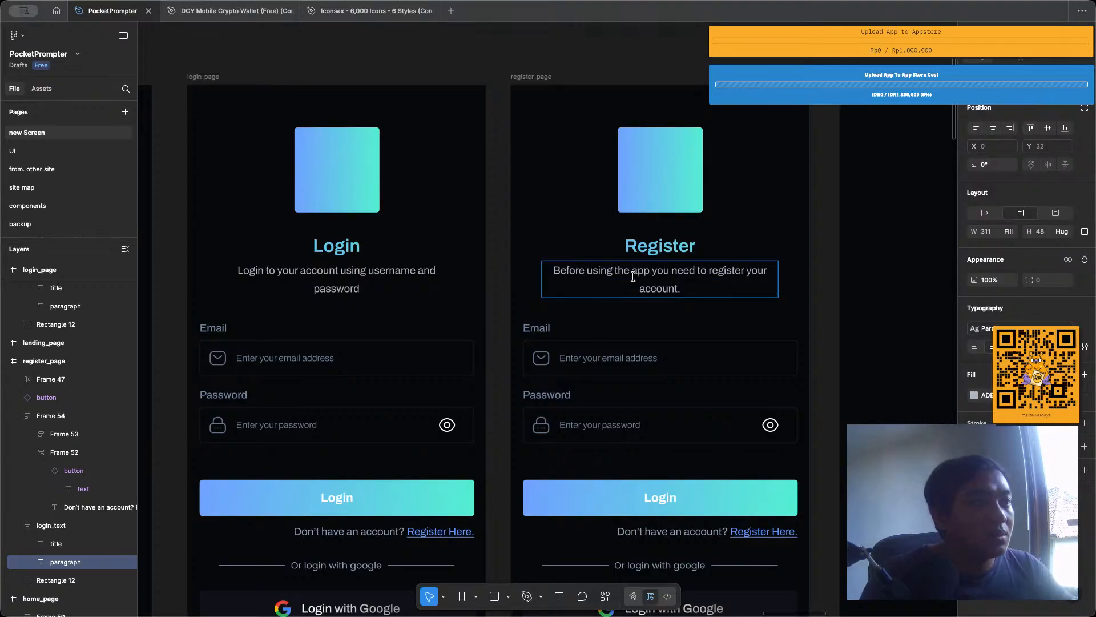
scroll(729, 194, down, 3)
scroll(729, 194, down, 2)
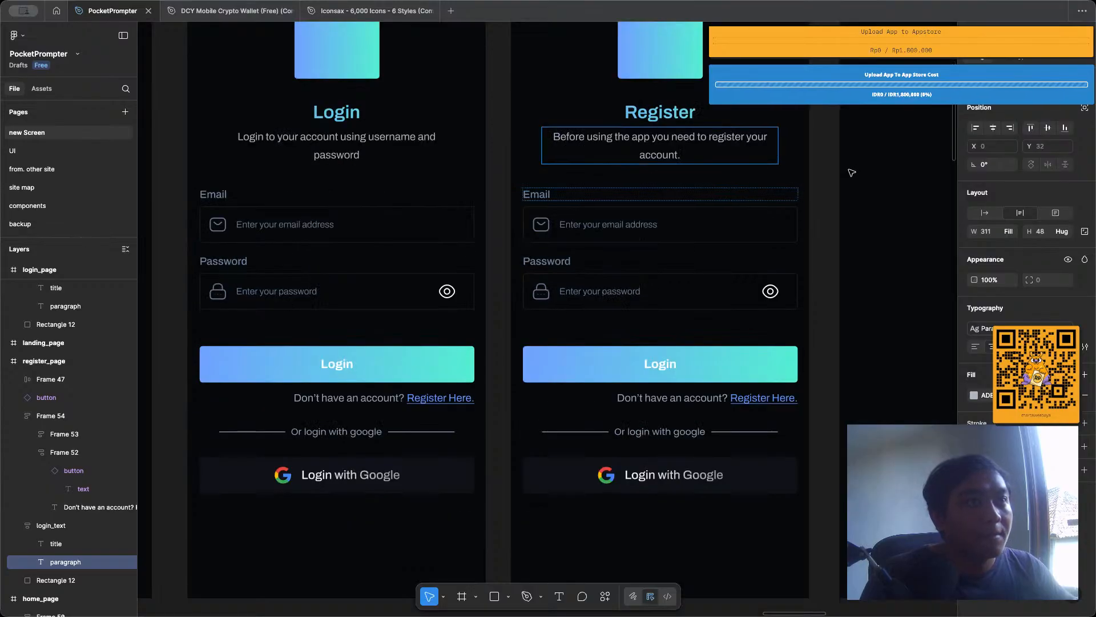
key(Escape)
key(Escape)
click(557, 195)
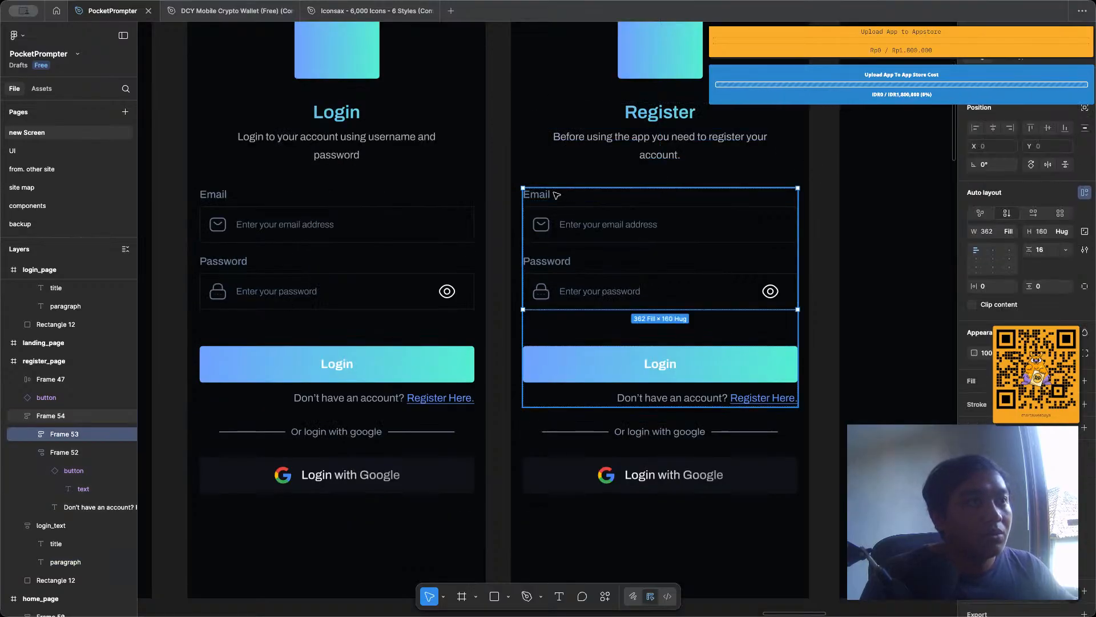
click(556, 195)
click(572, 308)
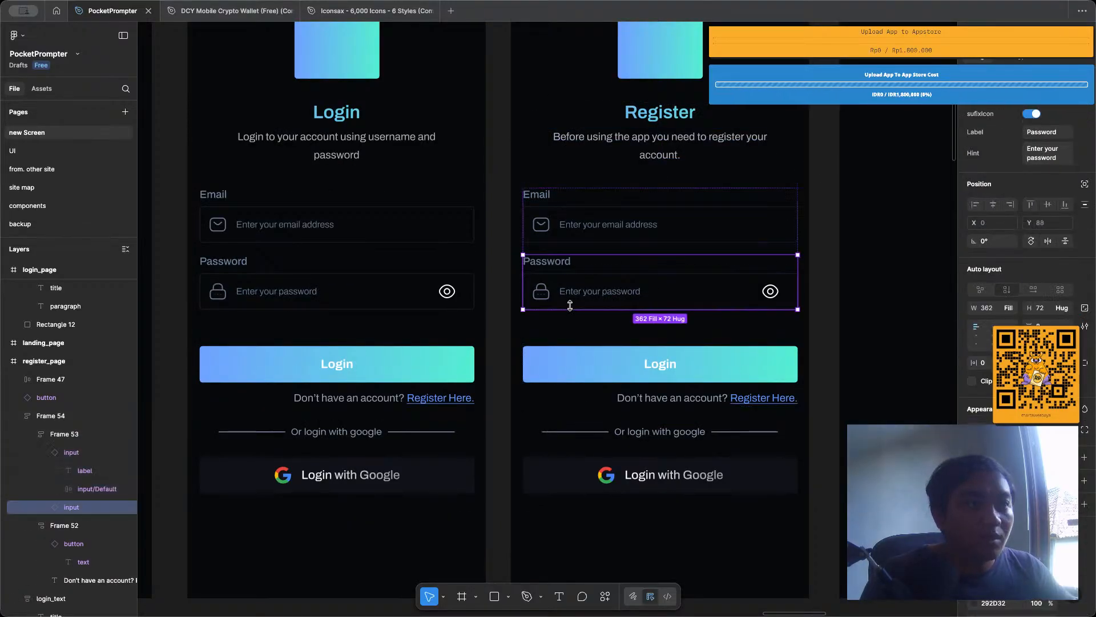
Change the label of the gradient button on register_page from Login to "Register".
click(667, 365)
double_click(663, 365)
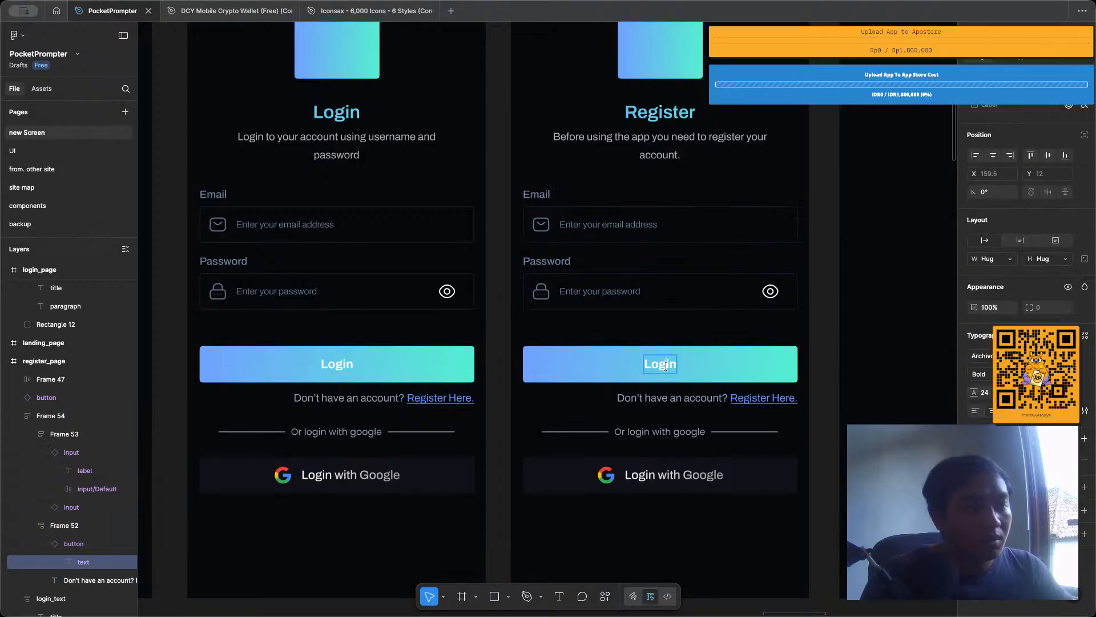
click(749, 309)
click(750, 359)
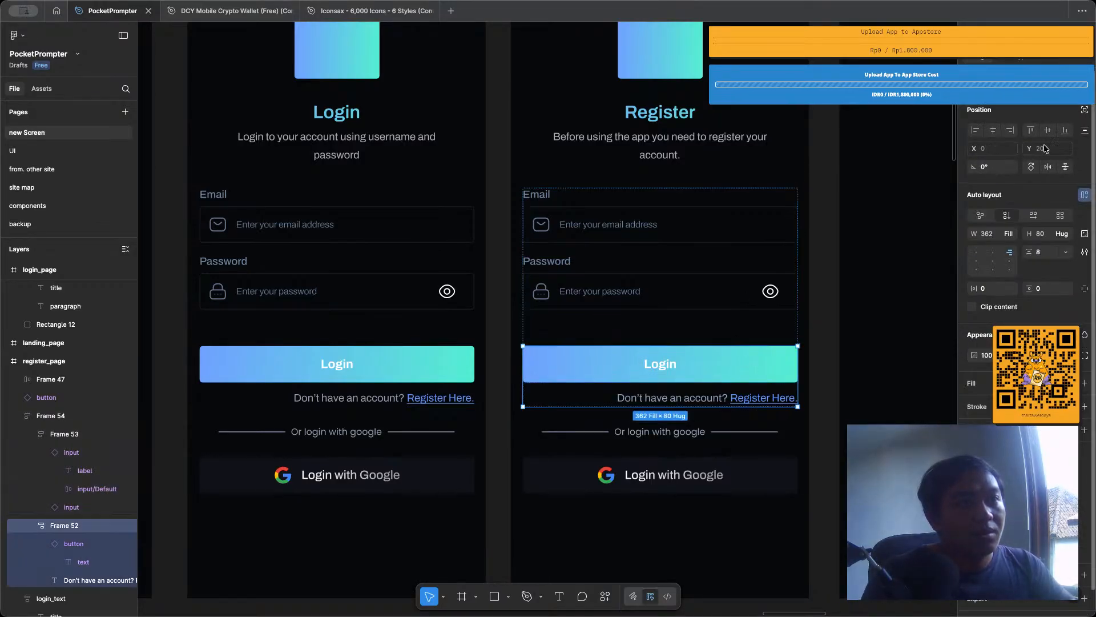
click(790, 364)
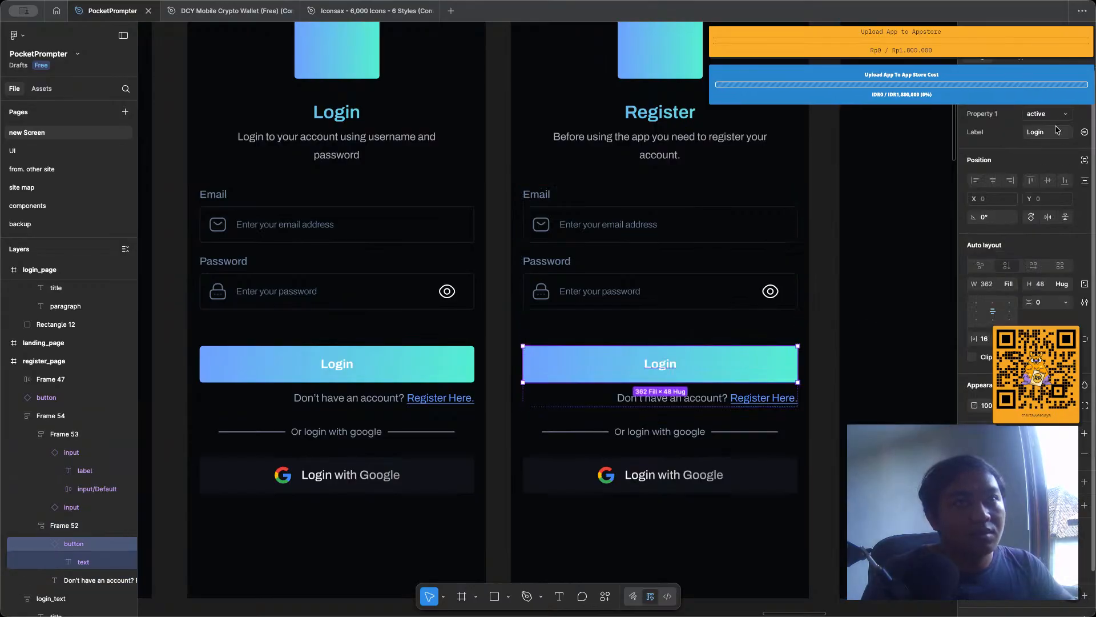
text(Regsi)
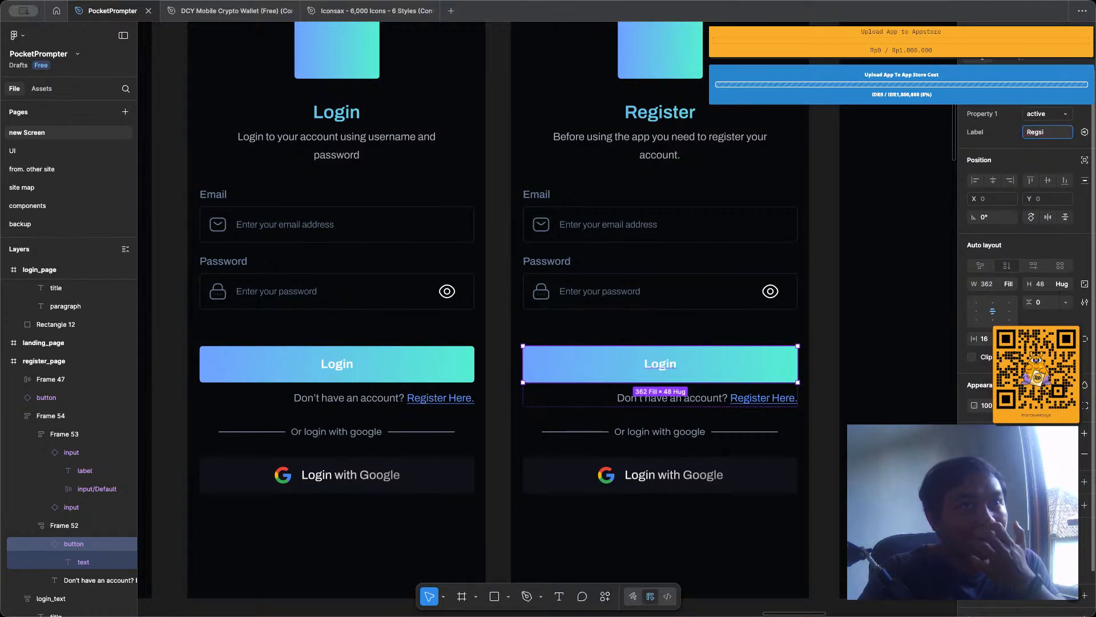
key(BackSpace)
text(ister)
key(Return)
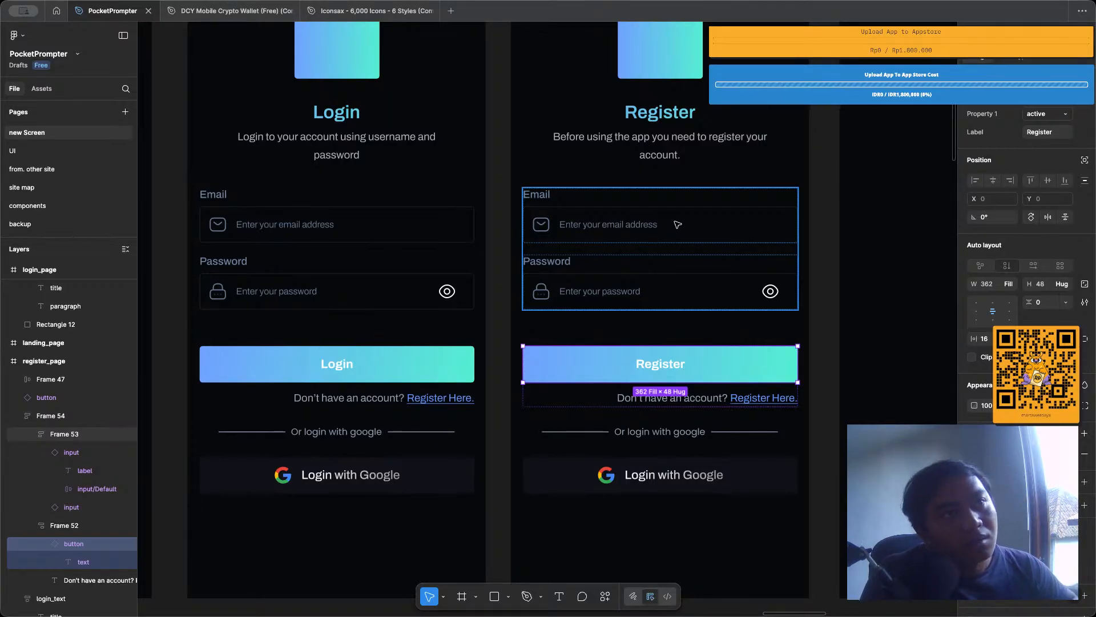
click(832, 169)
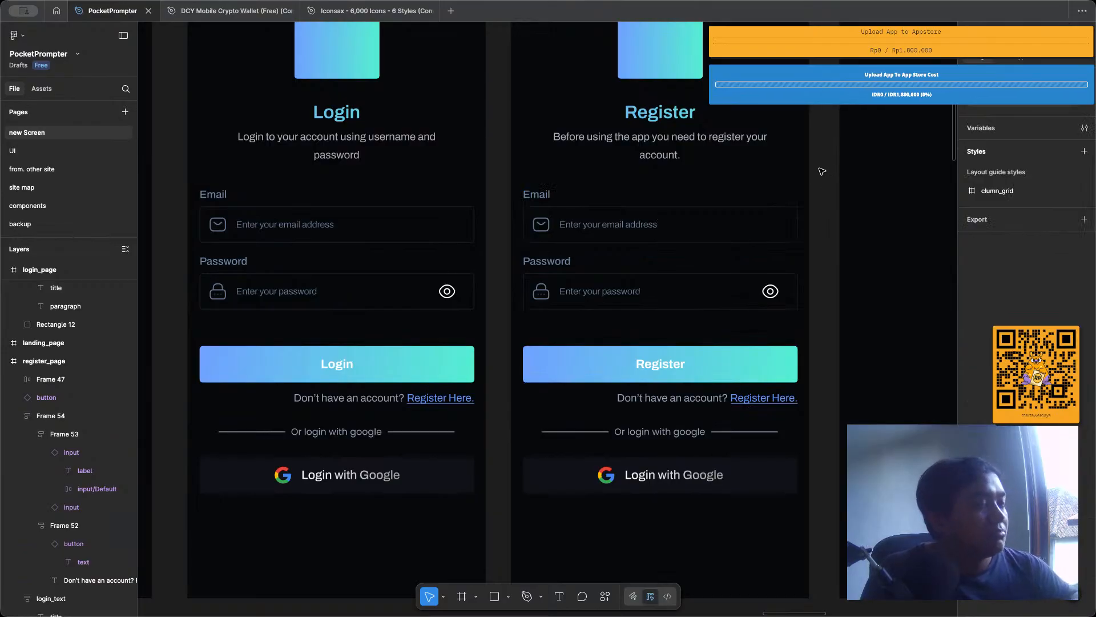
Replace "Don't" with "Already" in the account question under the Register button.
scroll(795, 188, down, 2)
scroll(795, 188, down, 2)
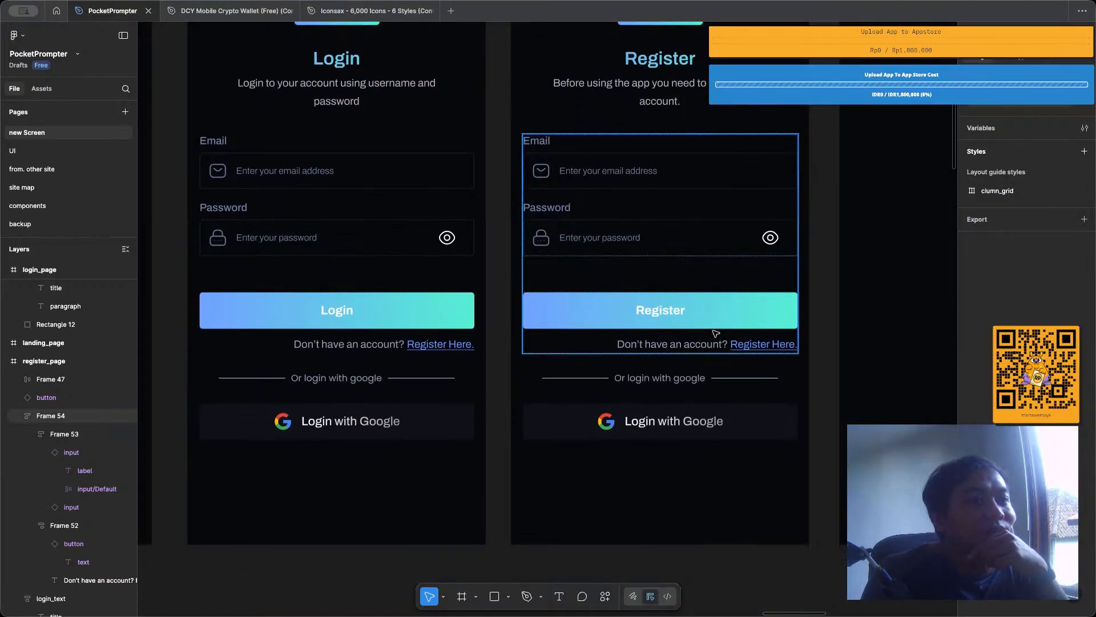
click(653, 345)
double_click(652, 346)
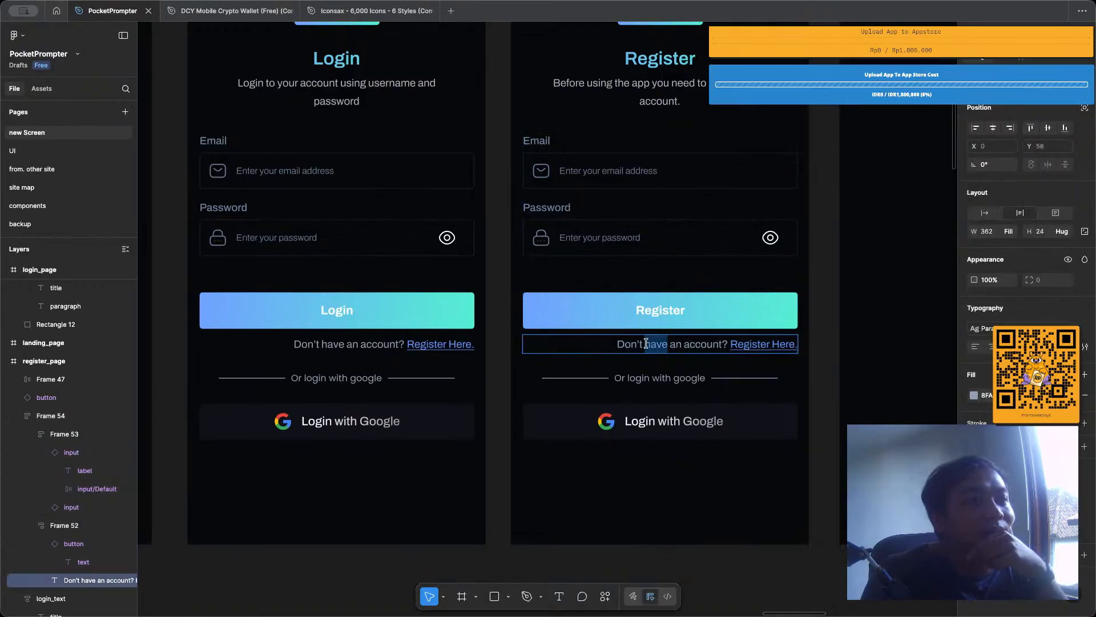
click(644, 342)
drag(643, 341, 596, 342)
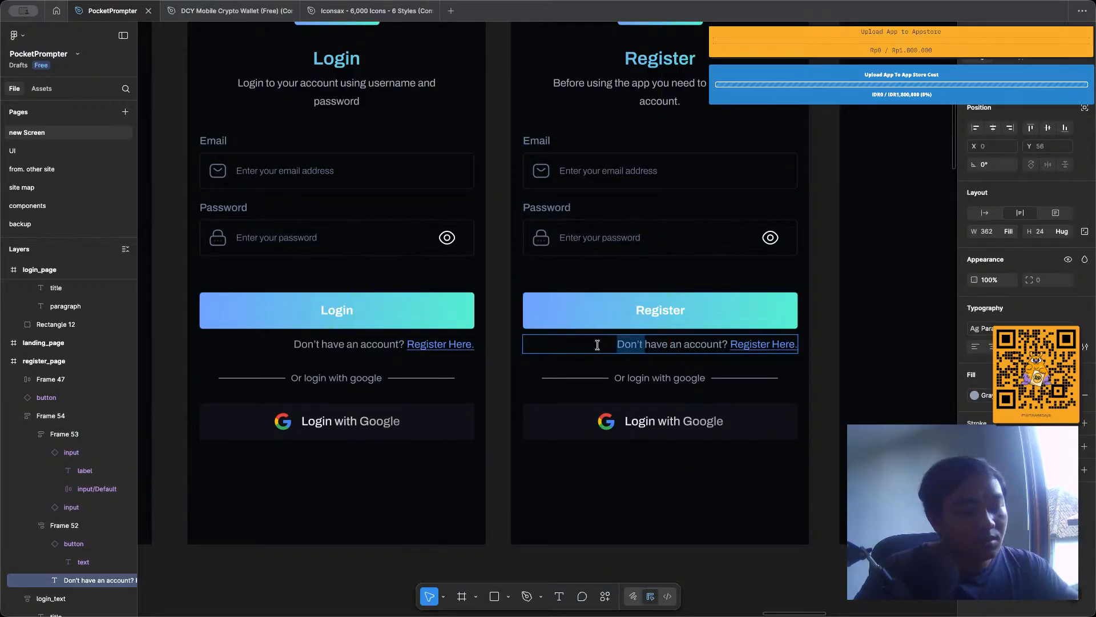
text(Already)
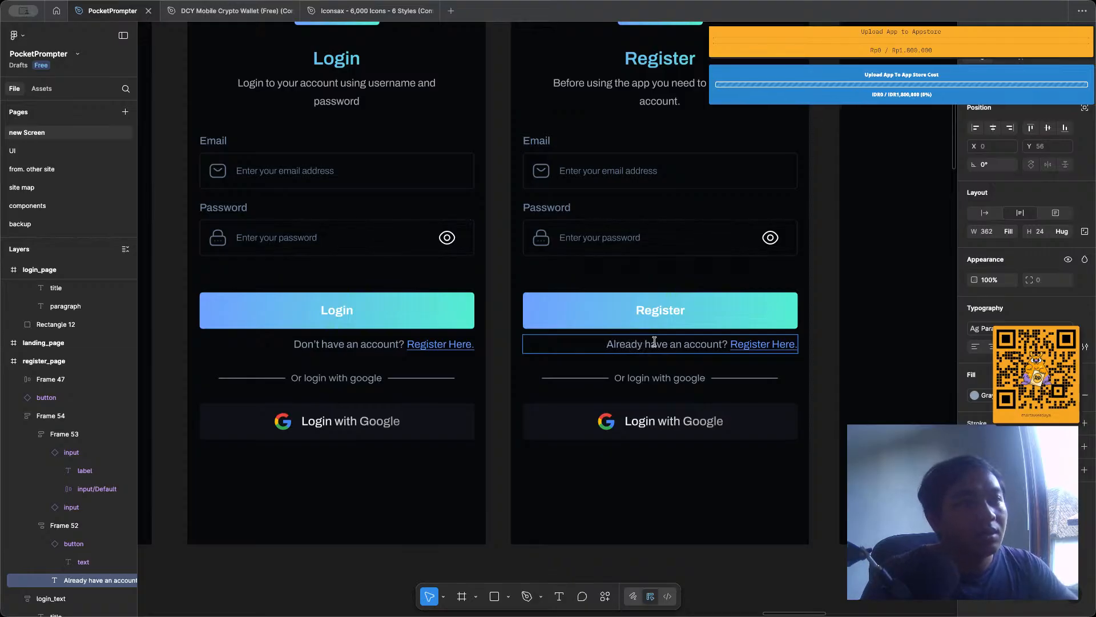
Replace the underlined link text beside the account question on register_page with "Login Here".
click(735, 344)
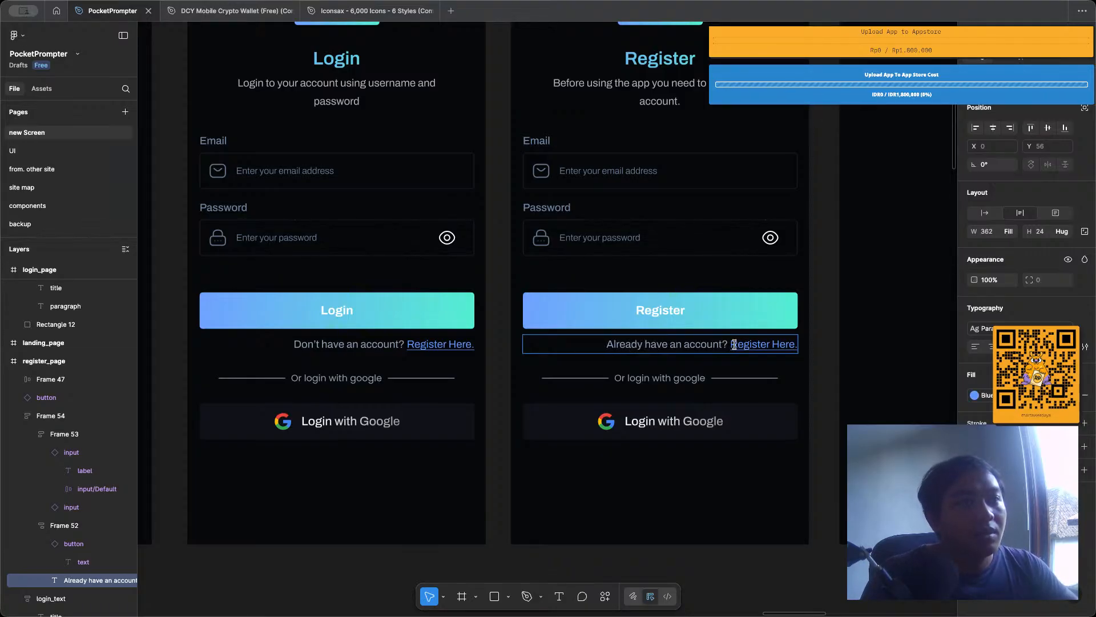
drag(734, 344, 862, 345)
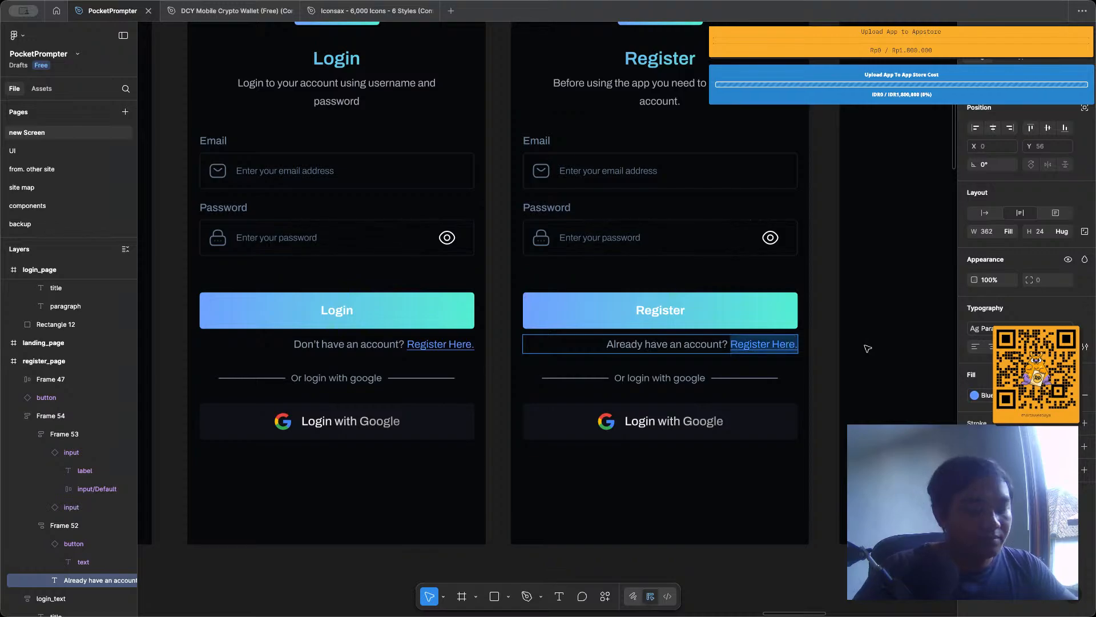
text(Login Here)
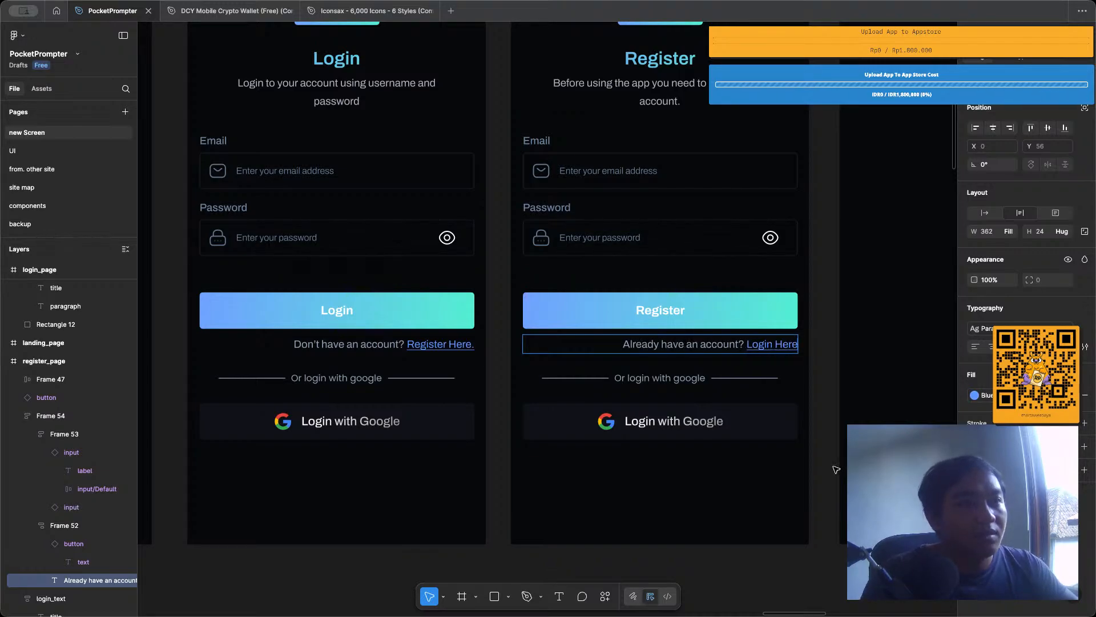
click(803, 480)
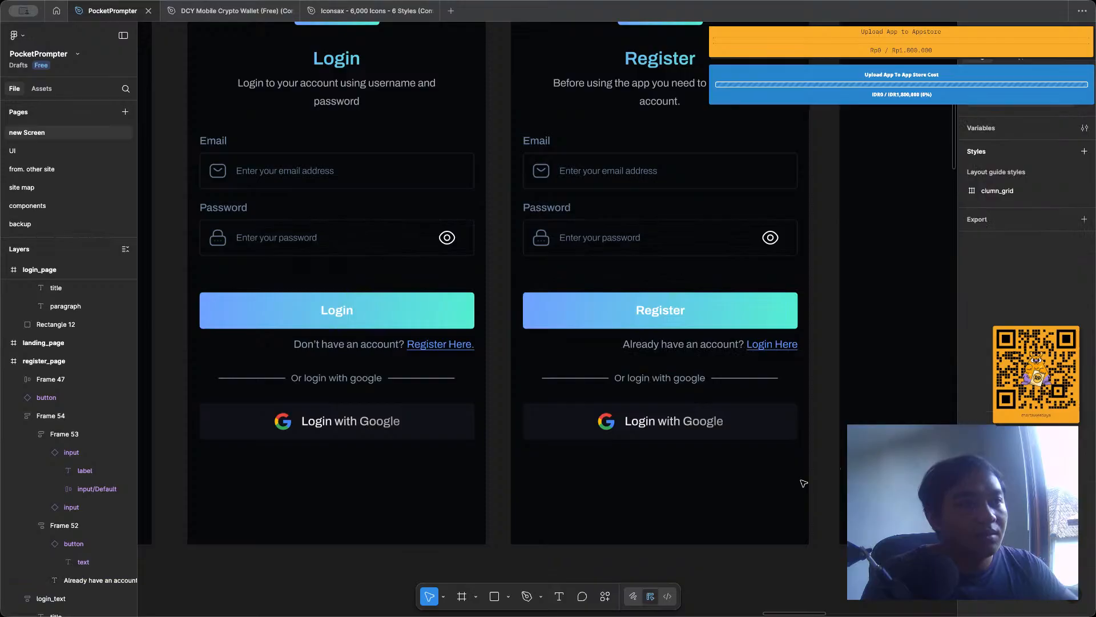
Change the divider text above the Google button on register_page to "Or register with google".
double_click(628, 378)
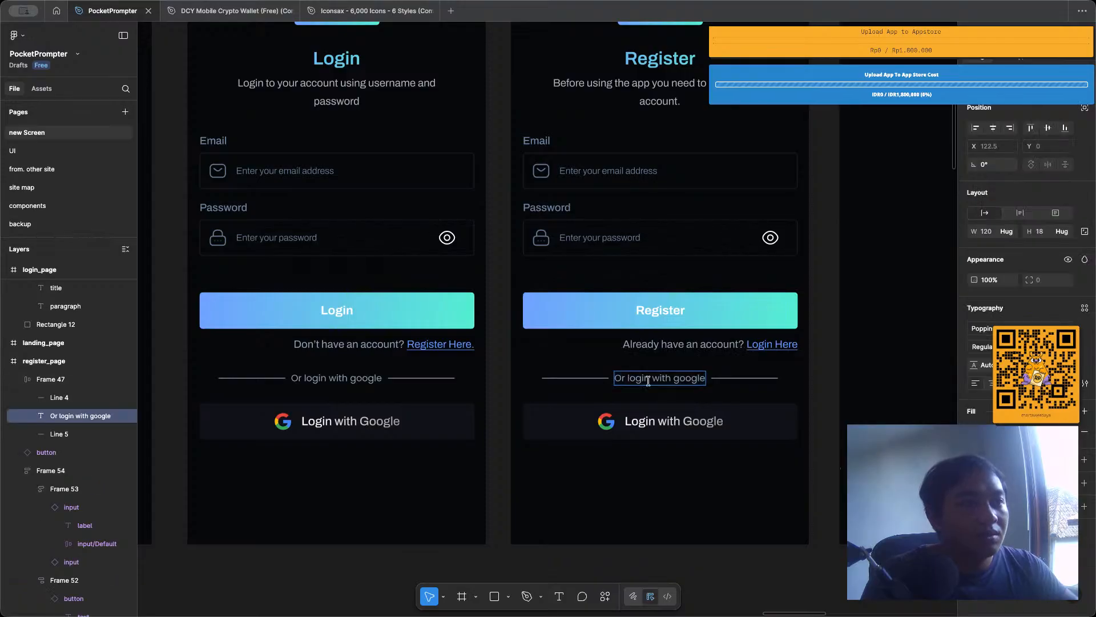
double_click(628, 379)
key(BackSpace)
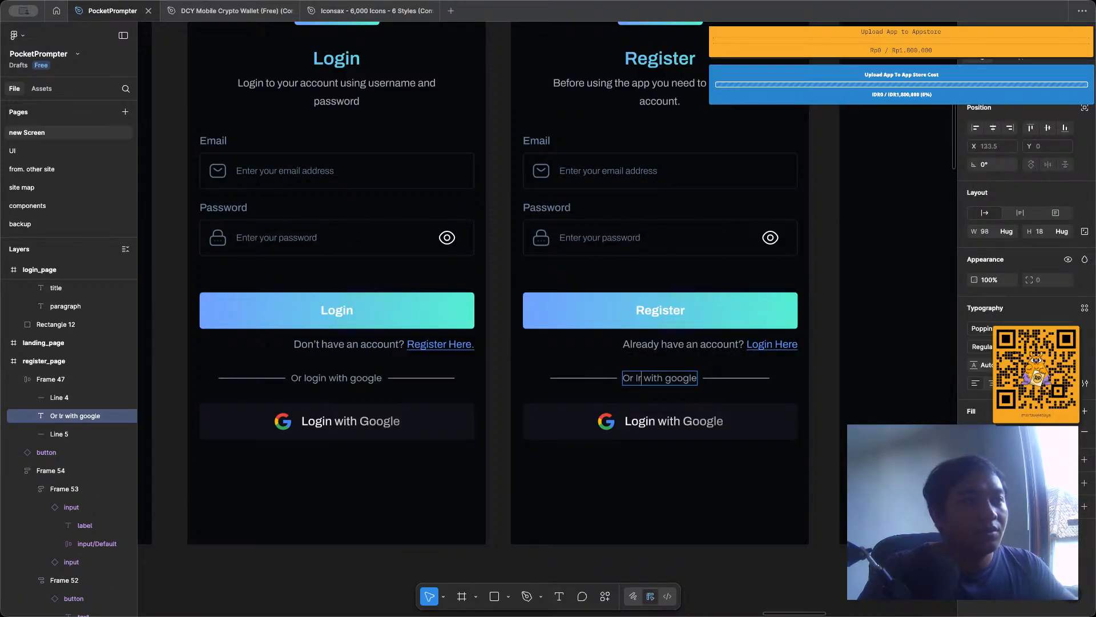
text(re)
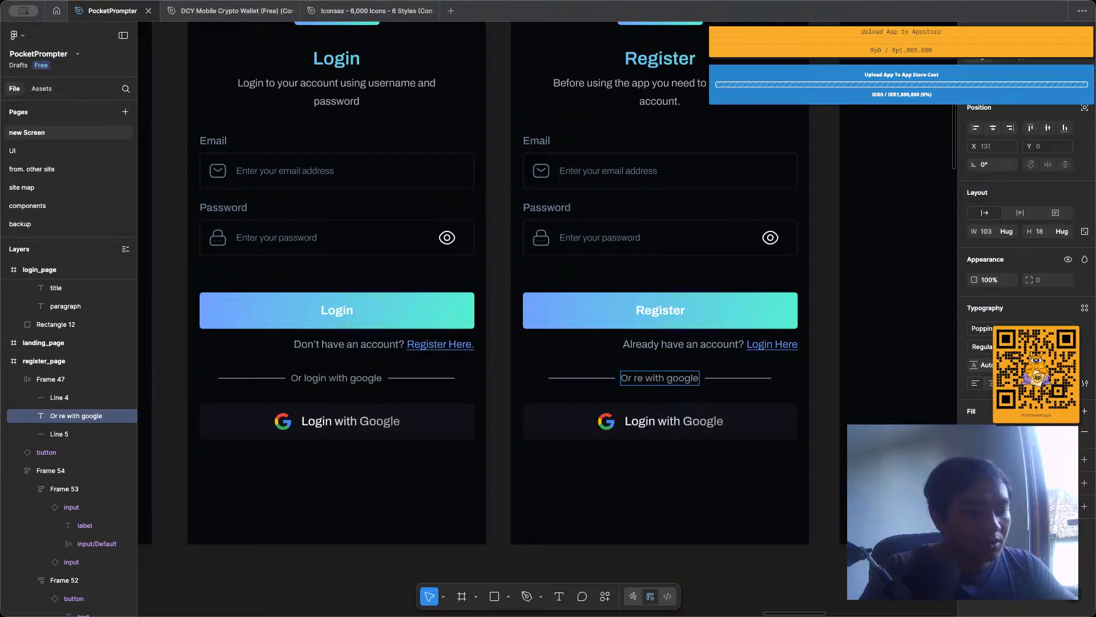
text(gister)
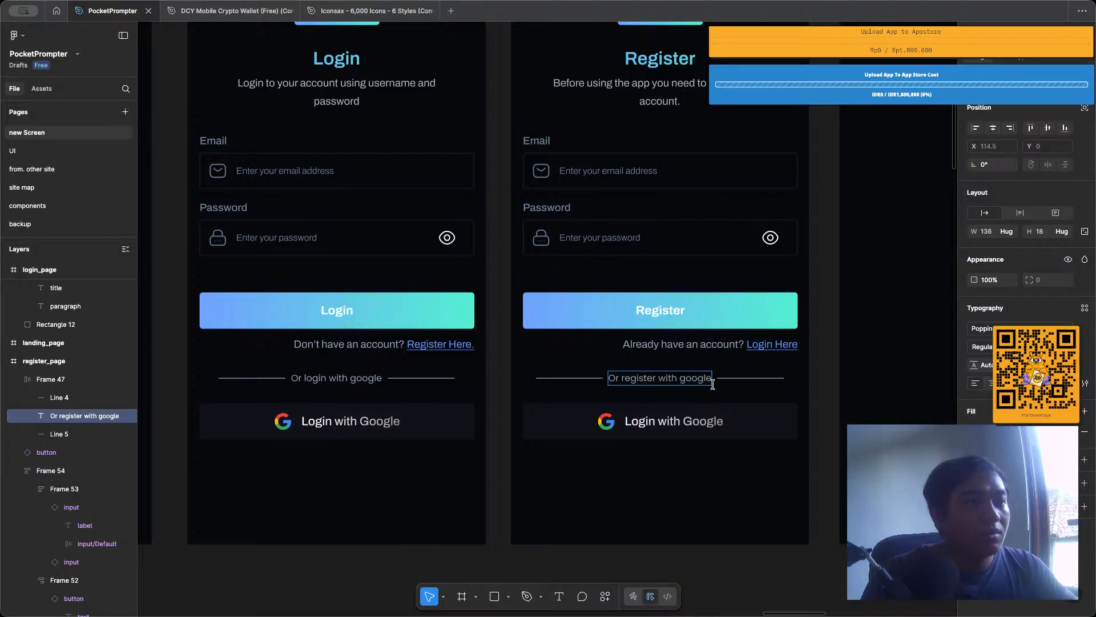
click(706, 489)
Check the old register design on the UI page, and change the Google button text on register_page to "Regsiter with google".
double_click(653, 429)
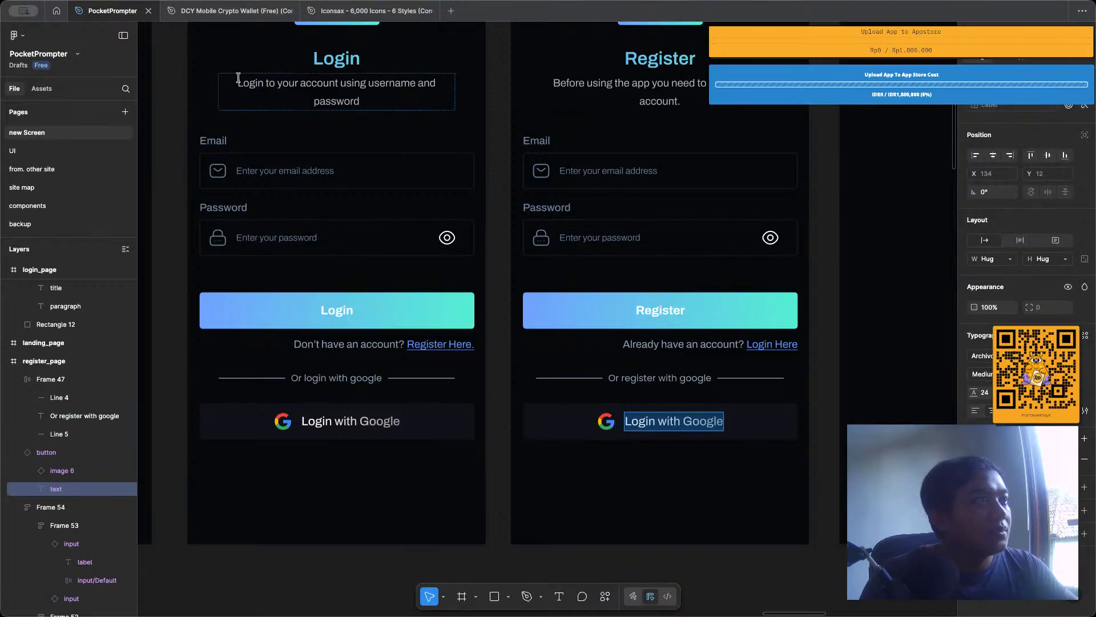
click(40, 152)
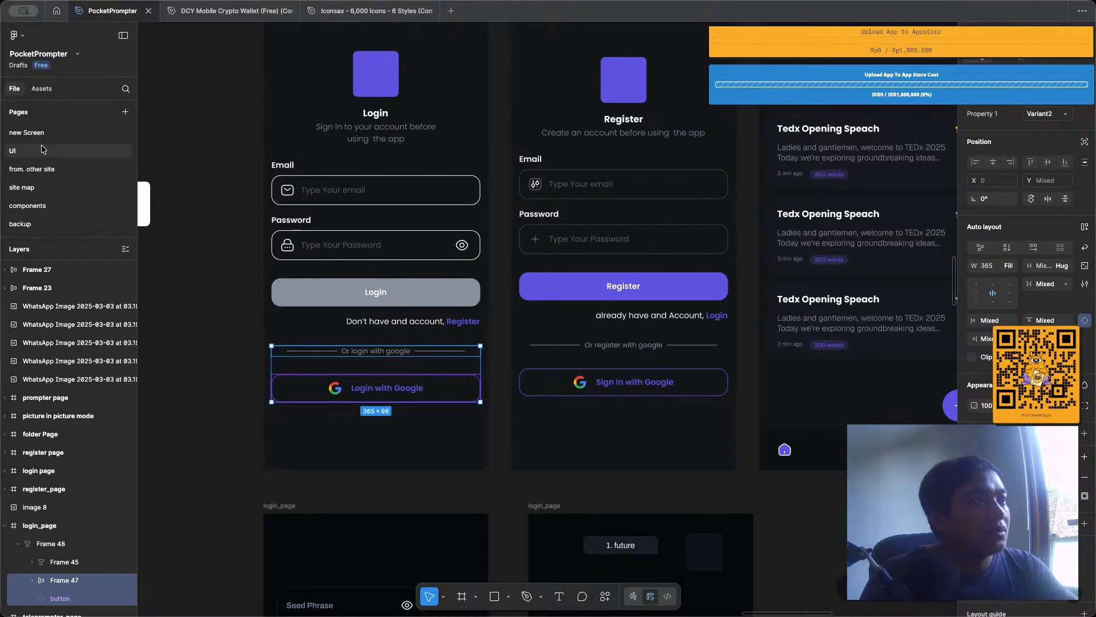
click(43, 134)
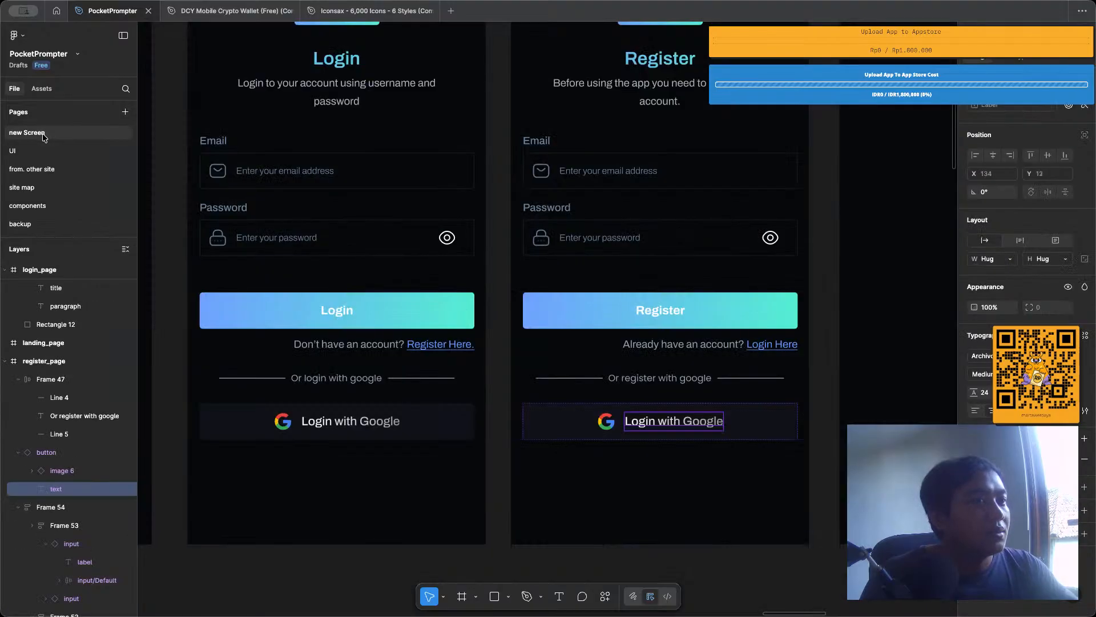
double_click(641, 418)
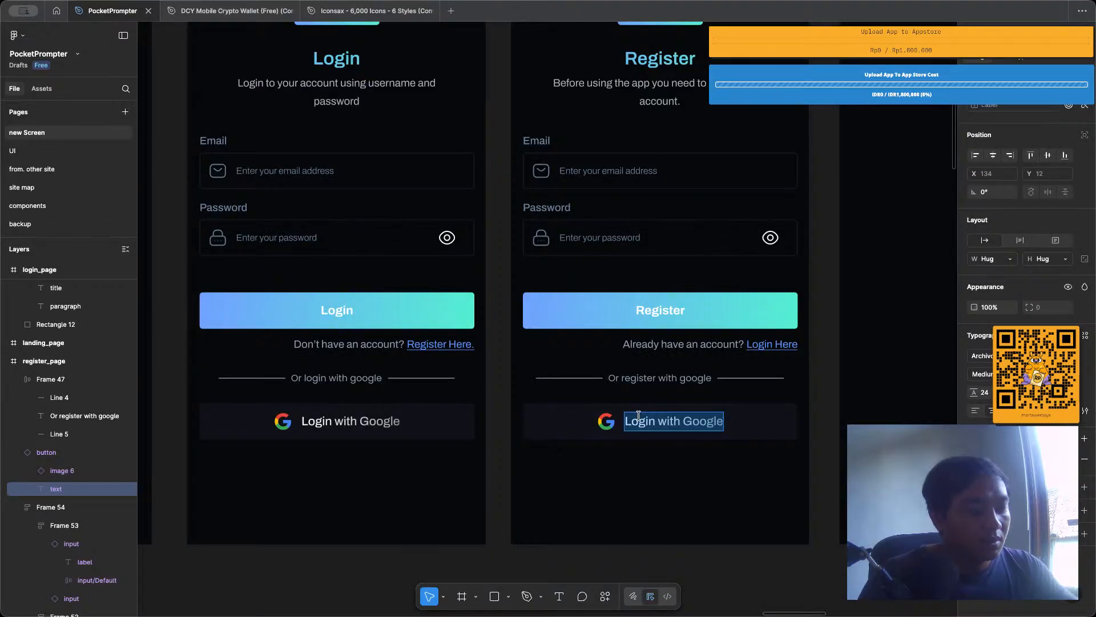
text(Regsiter)
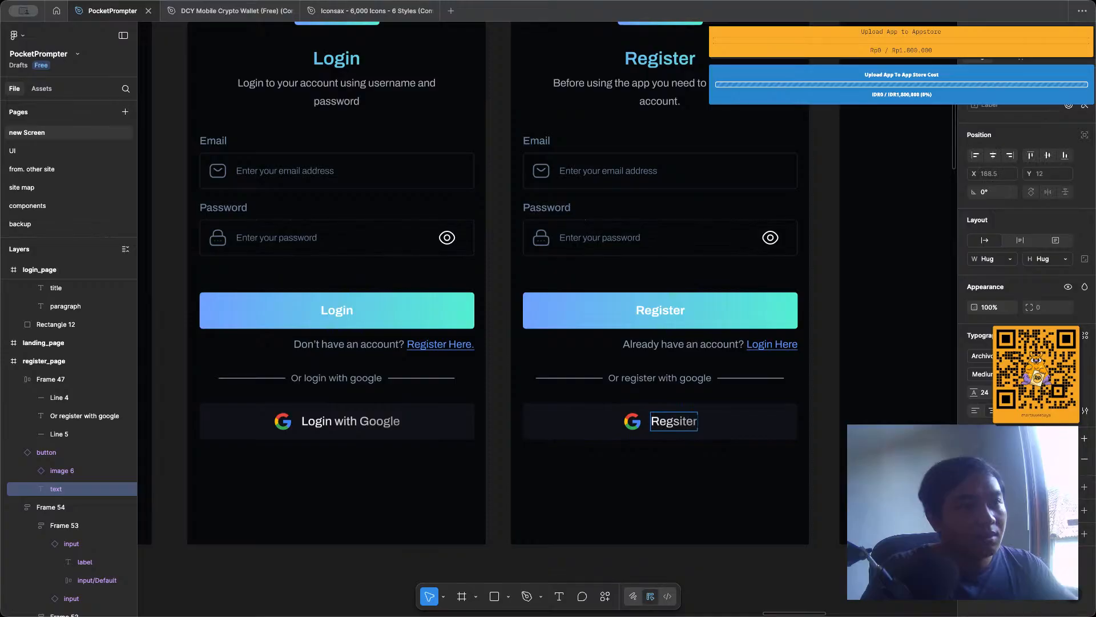
text( with google)
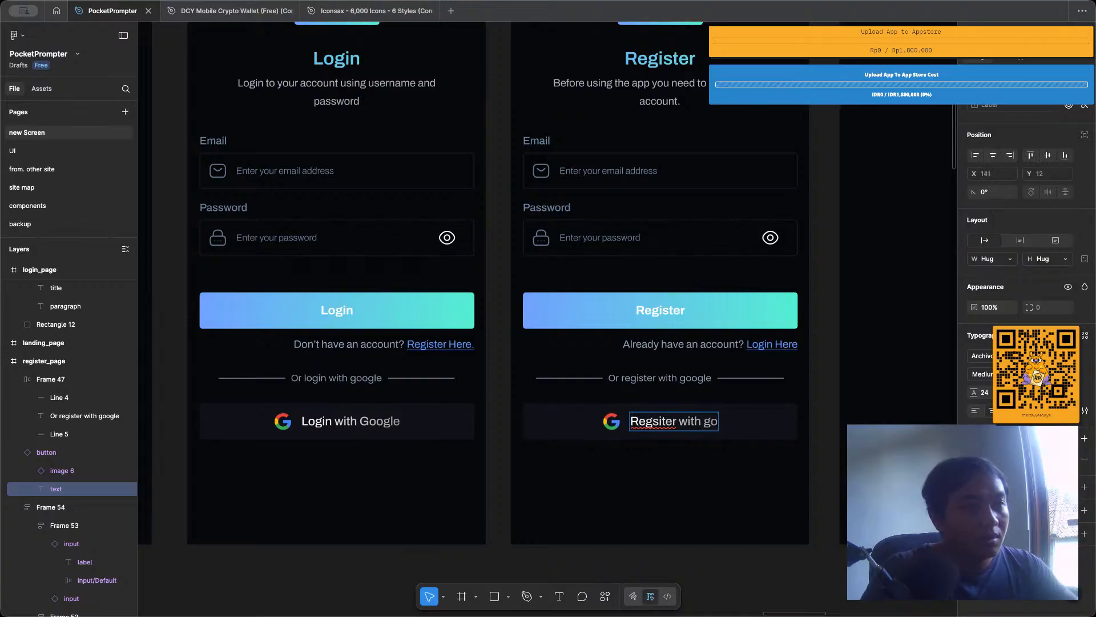
click(650, 462)
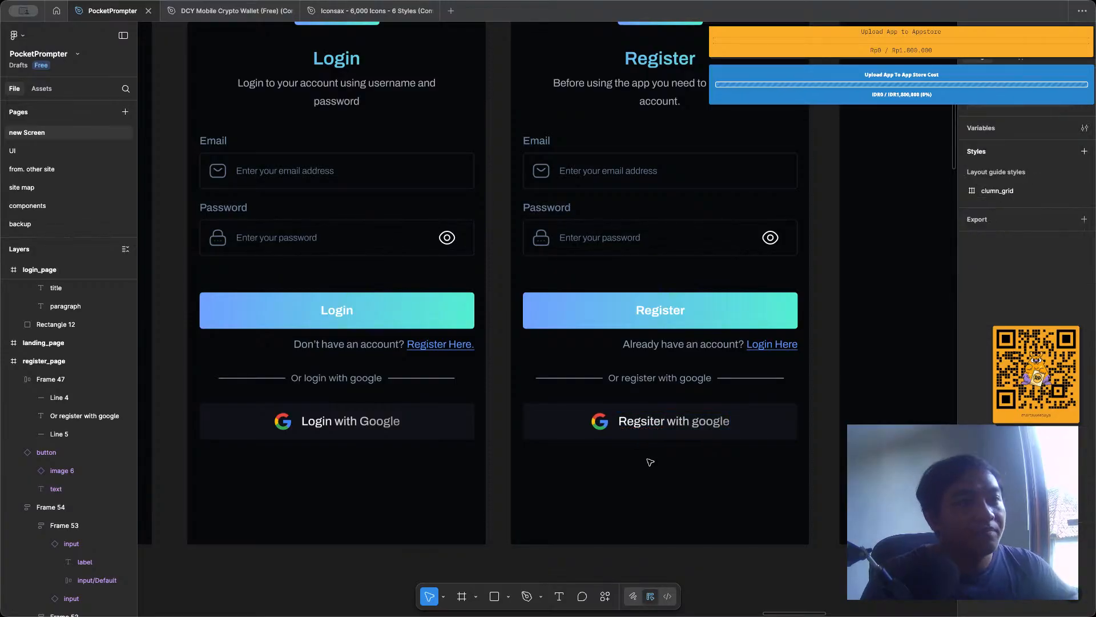
scroll(650, 461, down, 4)
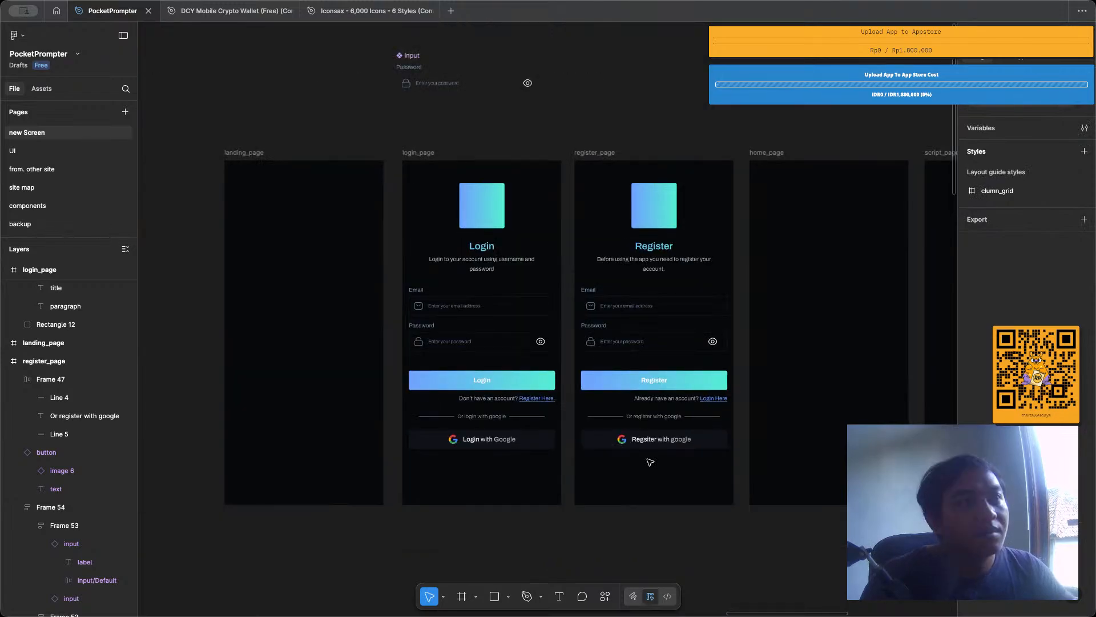
scroll(549, 229, right, 3)
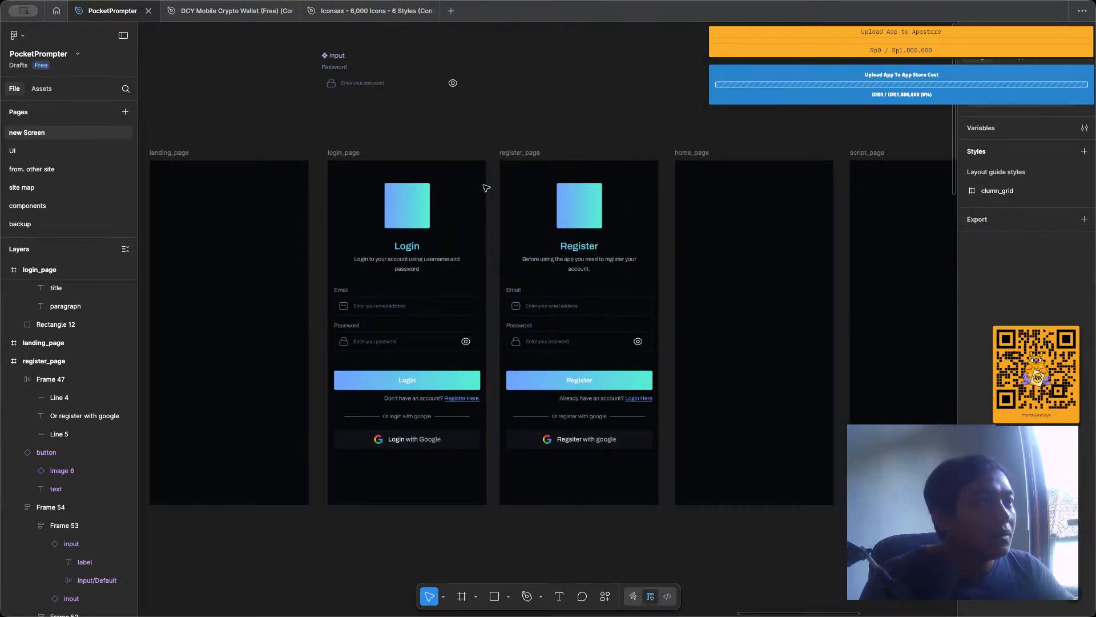
click(519, 152)
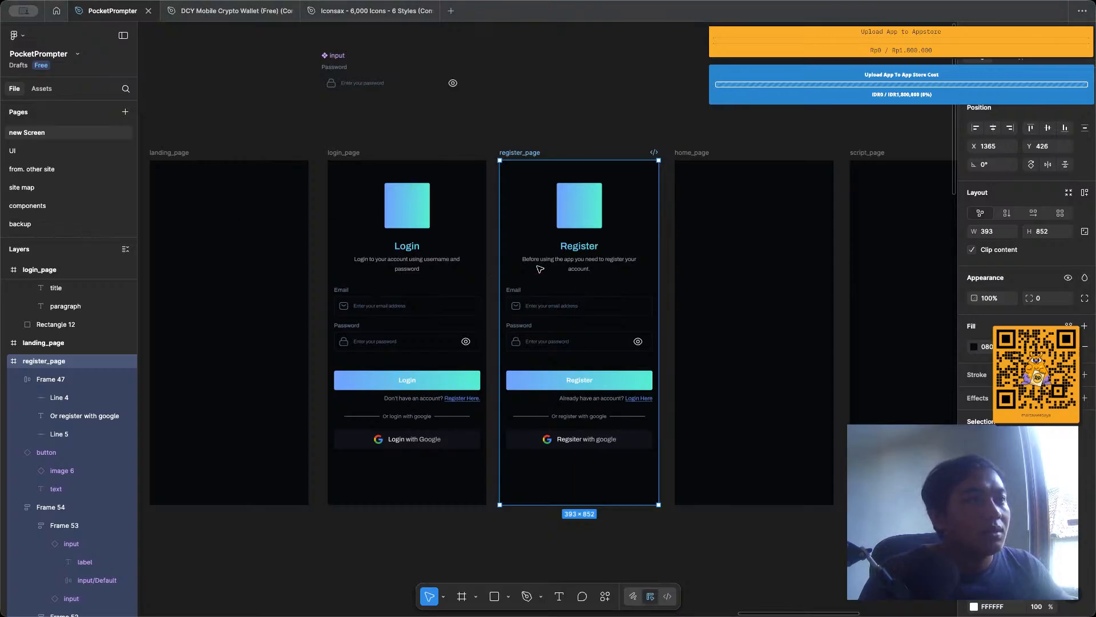
click(599, 133)
Move the old filled home_page design directly below the empty home_page frame, at about X 1798, Y 1370.
scroll(571, 128, left, 3)
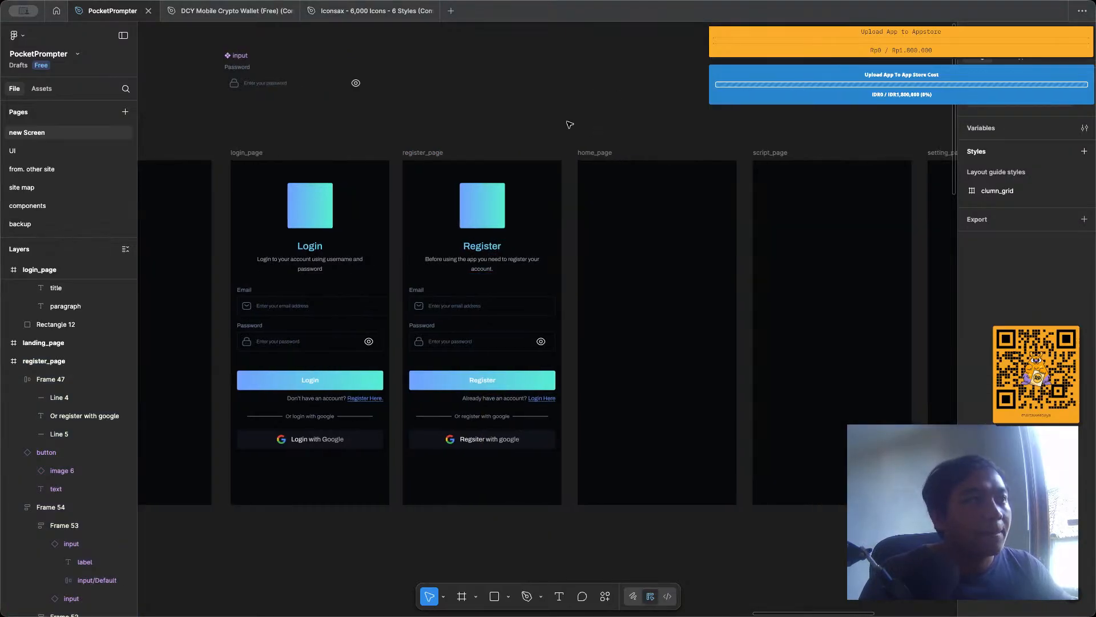
scroll(569, 126, down, 5)
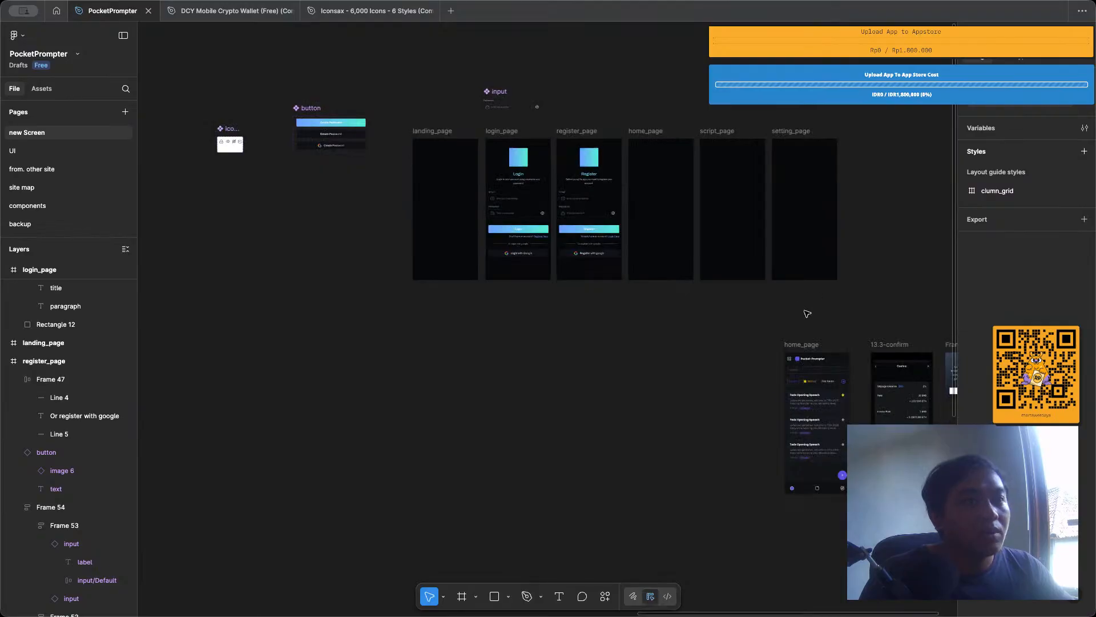
drag(798, 349, 651, 291)
scroll(654, 304, up, 4)
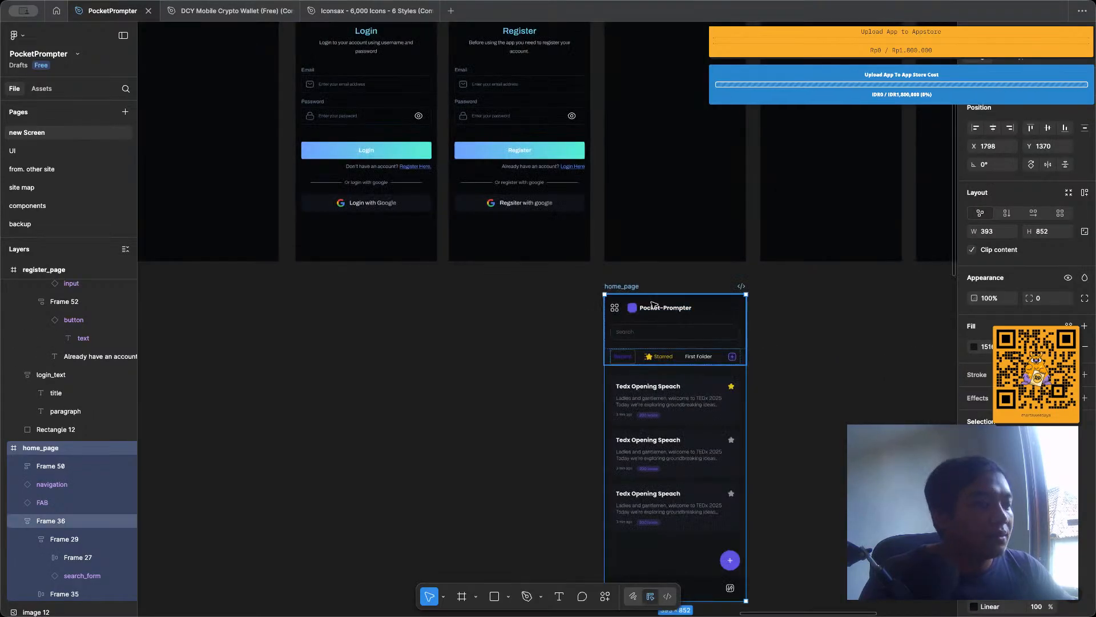
scroll(654, 305, down, 3)
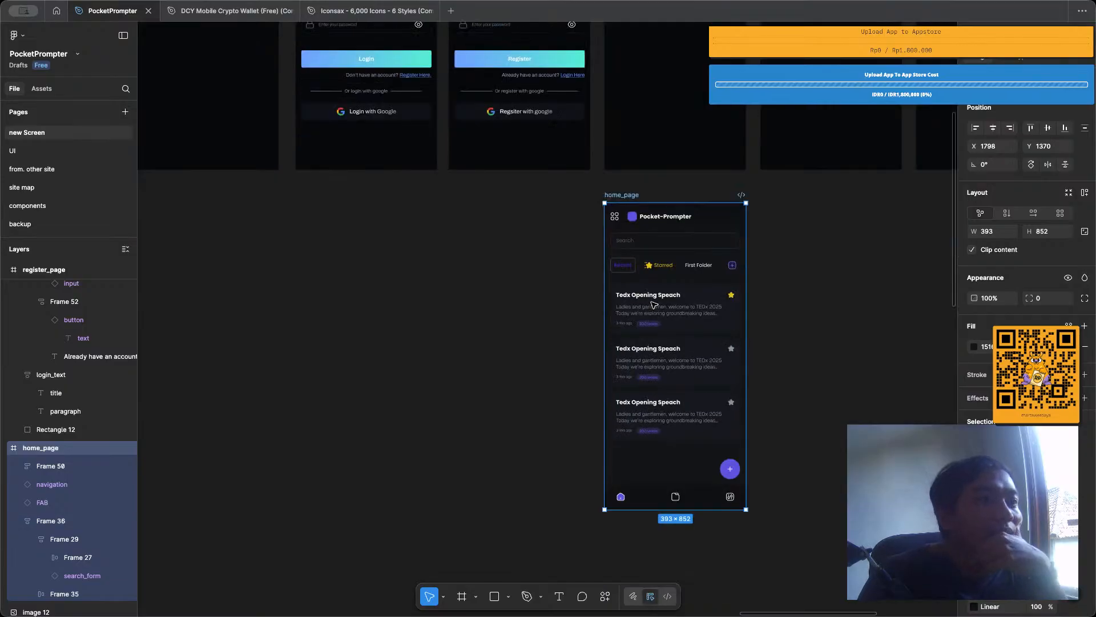
click(810, 290)
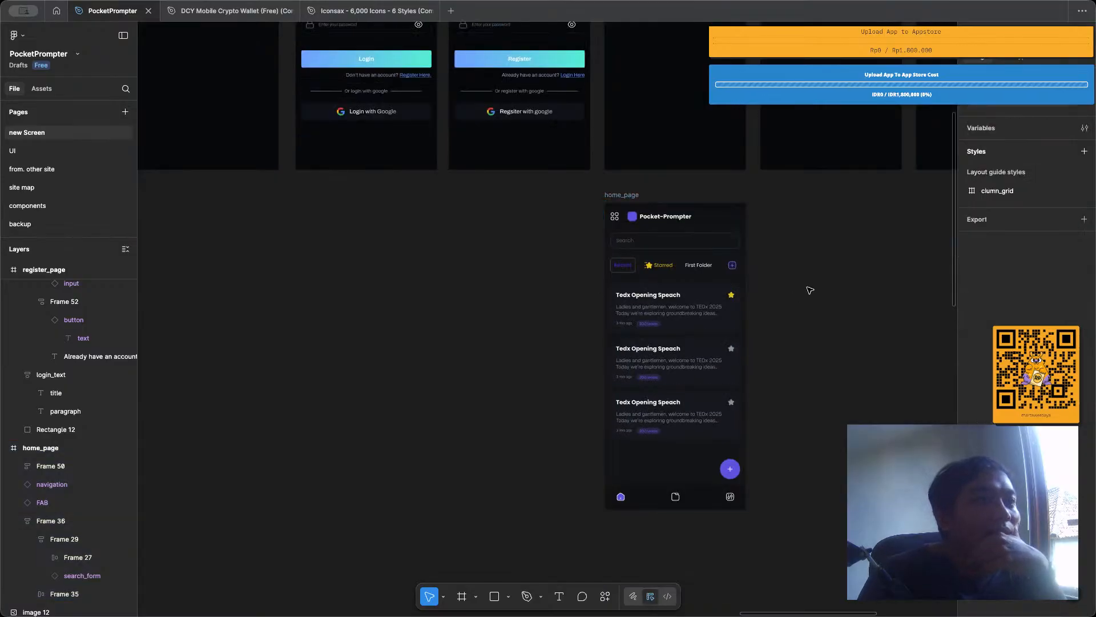
Inspect the script cards in the old home_page design and look over the empty page frames.
double_click(717, 301)
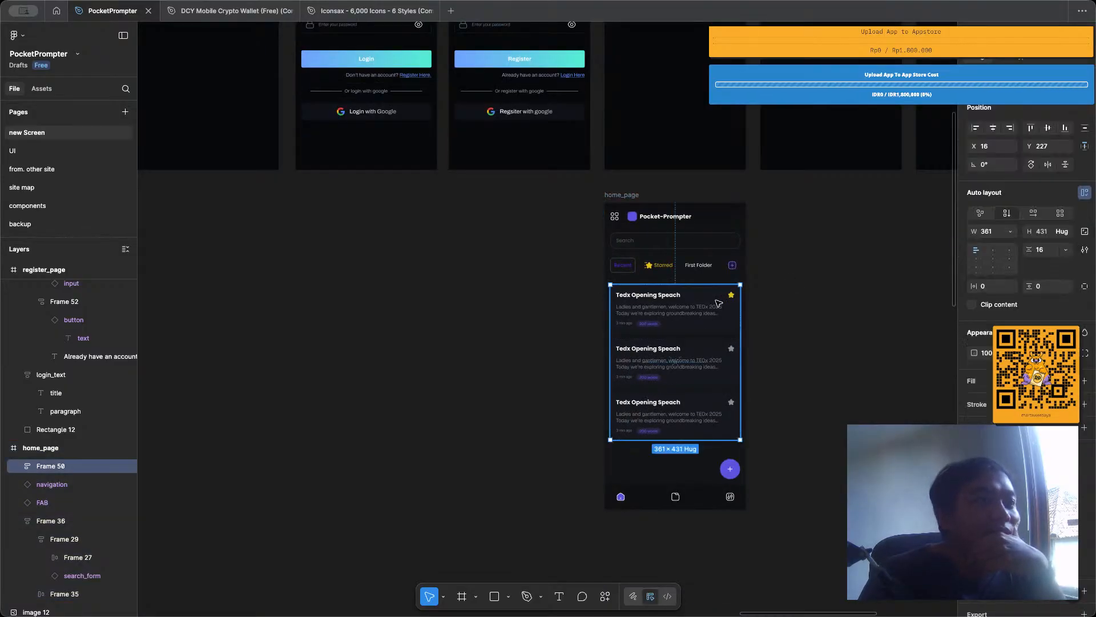
click(711, 351)
click(715, 437)
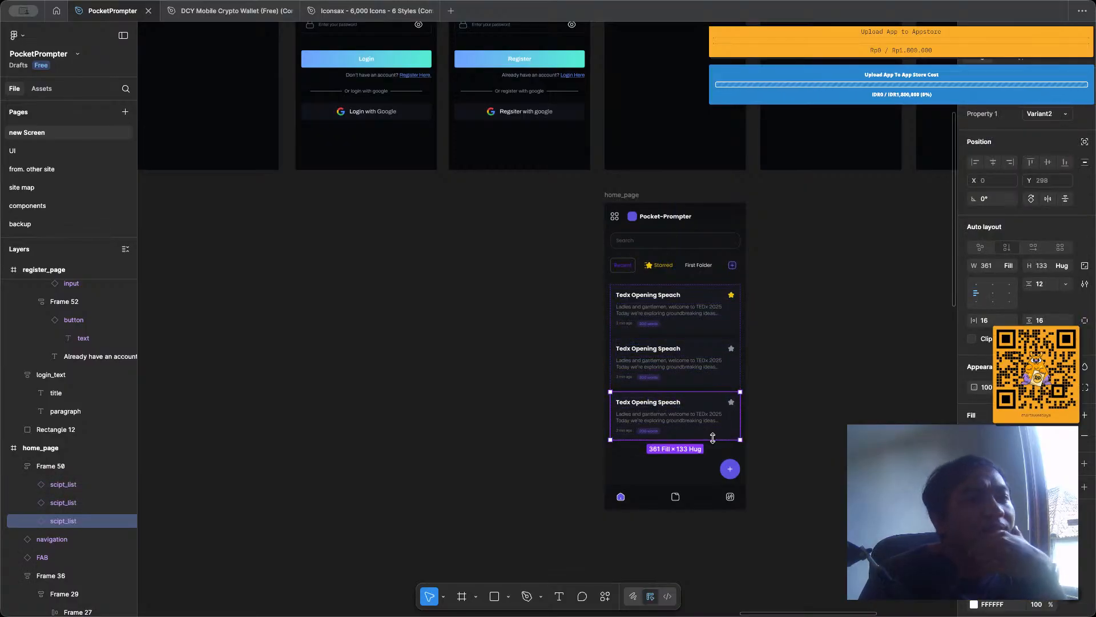
click(819, 308)
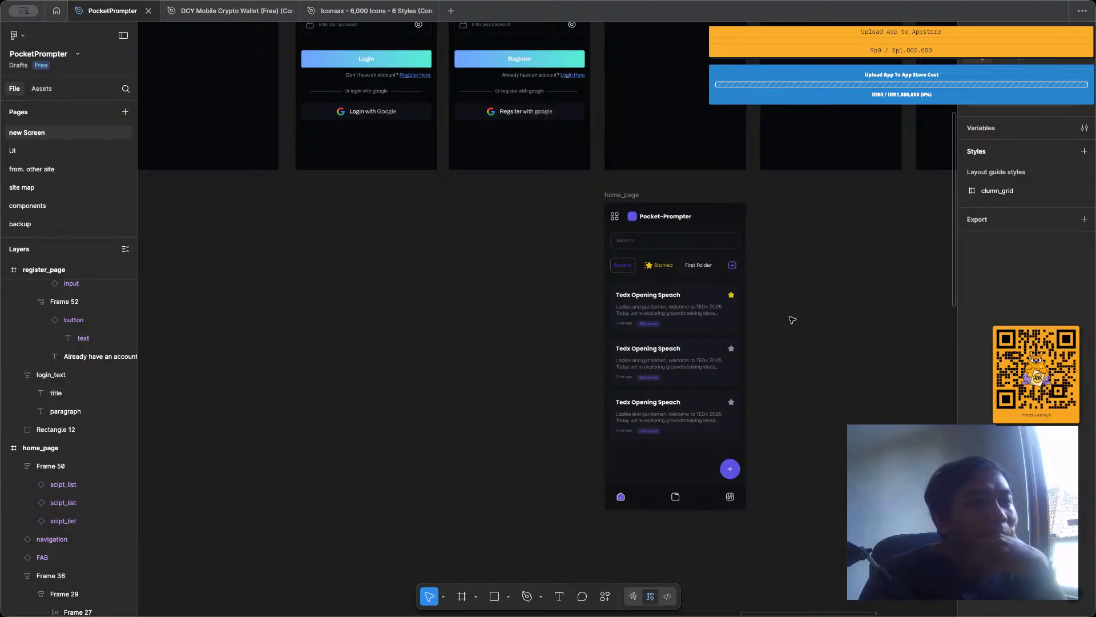
scroll(775, 323, up, 5)
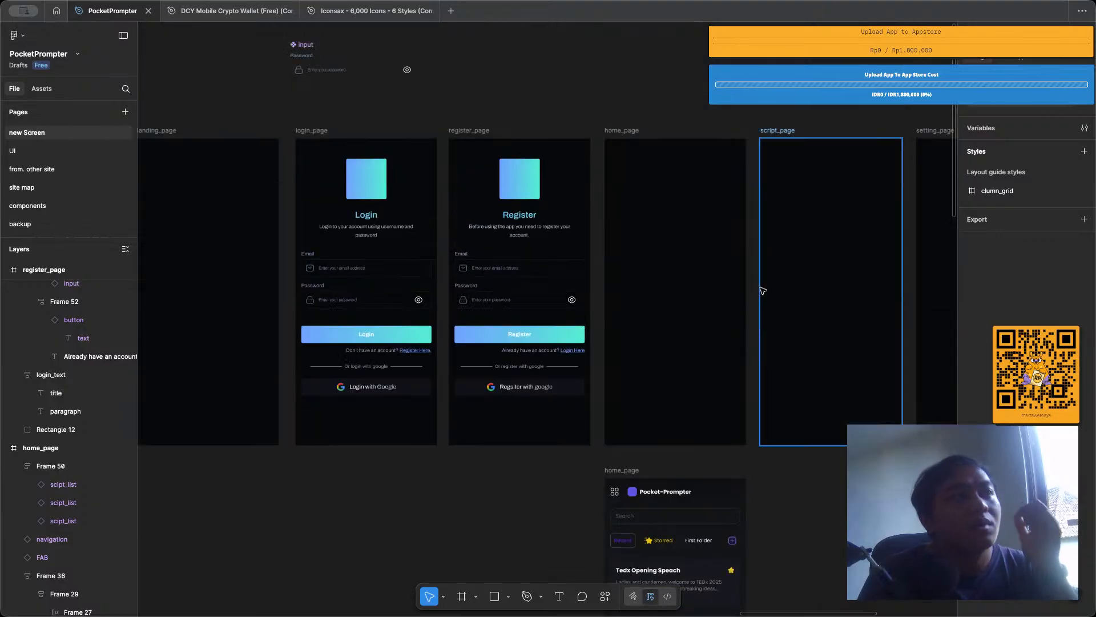
scroll(631, 215, right, 4)
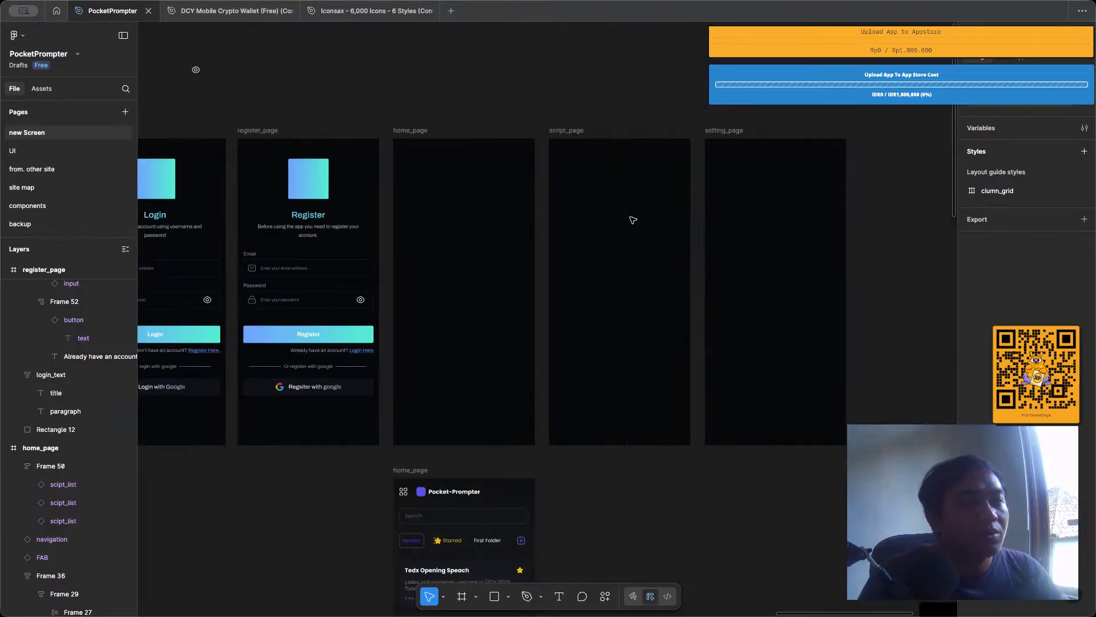
Place the 13.3-confirm reference to the right of the old home_page and Frame 4 to its left at X 1460, Y 1360.
scroll(631, 220, down, 1)
scroll(632, 220, down, 3)
scroll(642, 223, right, 4)
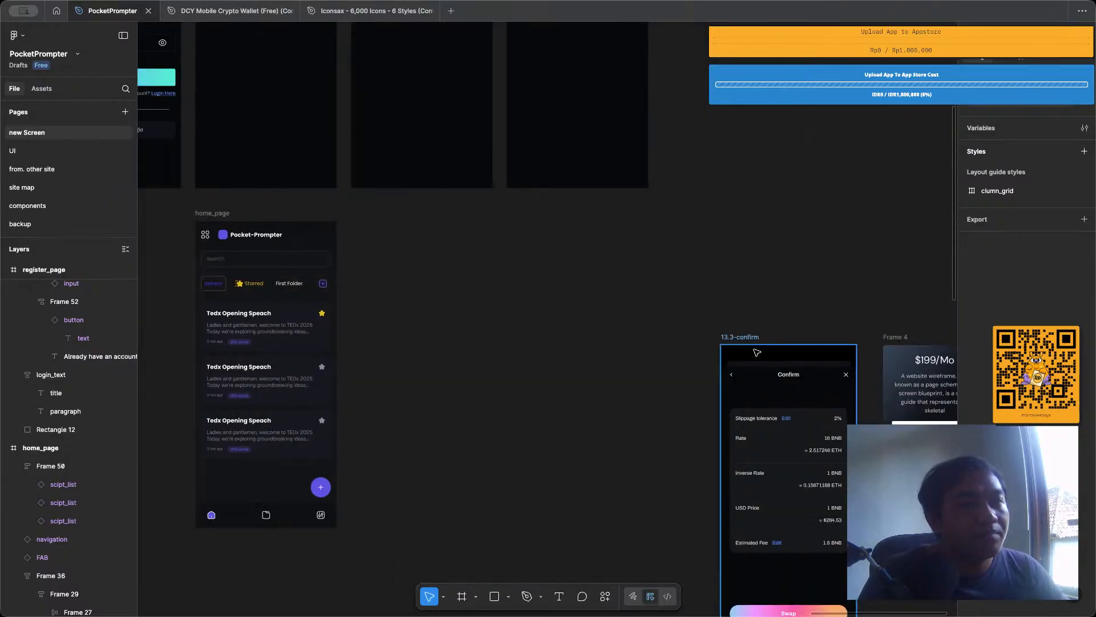
drag(754, 352, 404, 242)
drag(894, 338, 270, 210)
scroll(323, 187, up, 5)
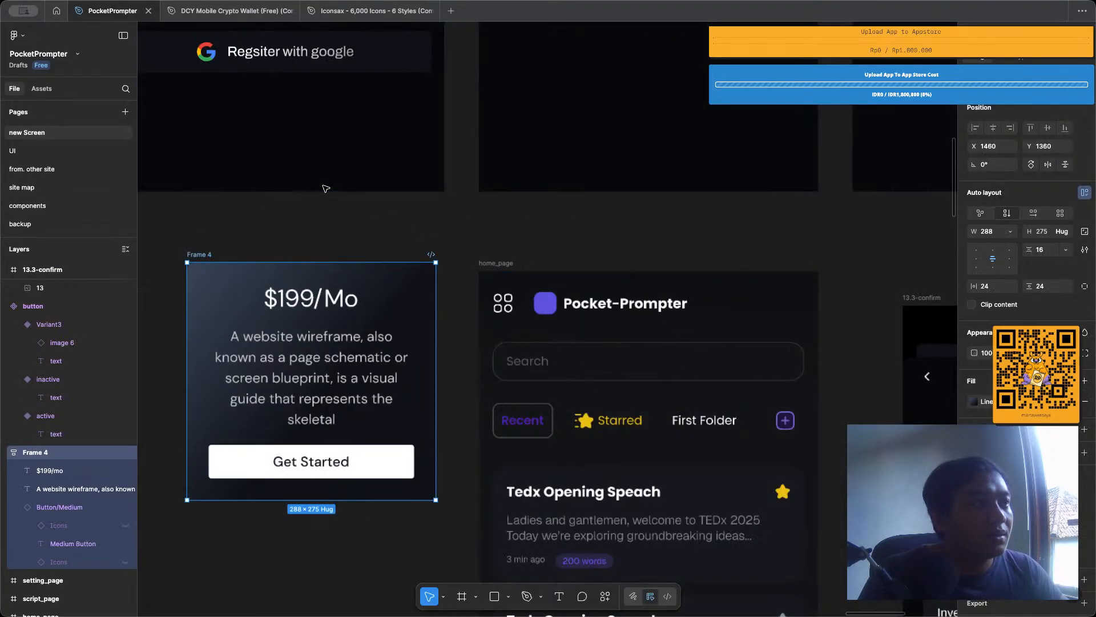
scroll(364, 239, down, 2)
click(364, 240)
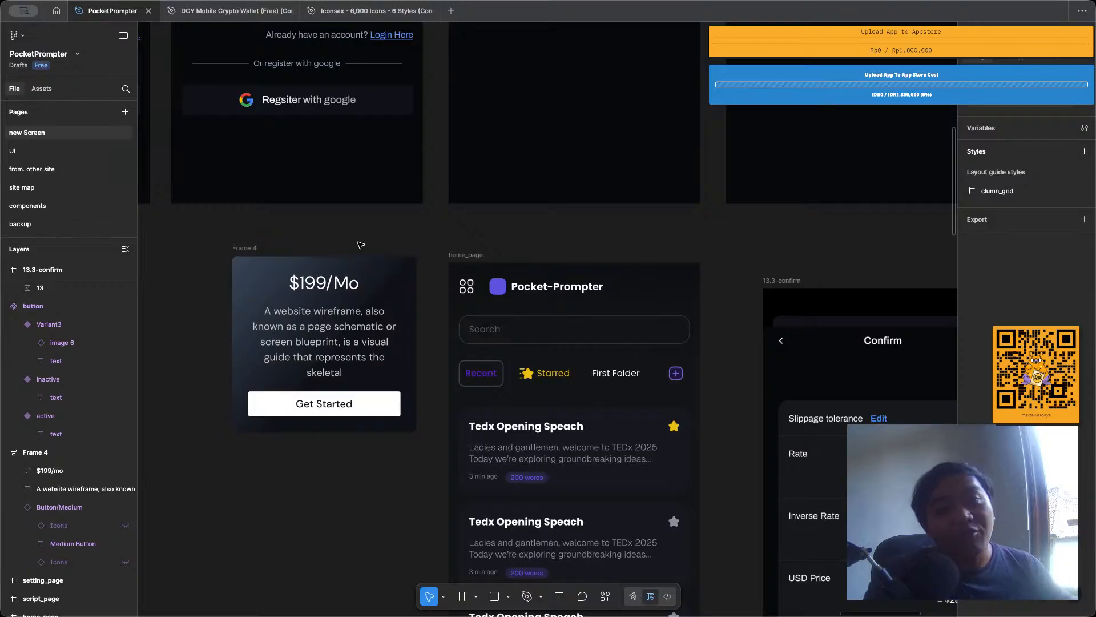
Compare the empty home_page frame with the Frame 4, old home_page and 13.3-confirm references beneath the page row.
scroll(531, 285, up, 4)
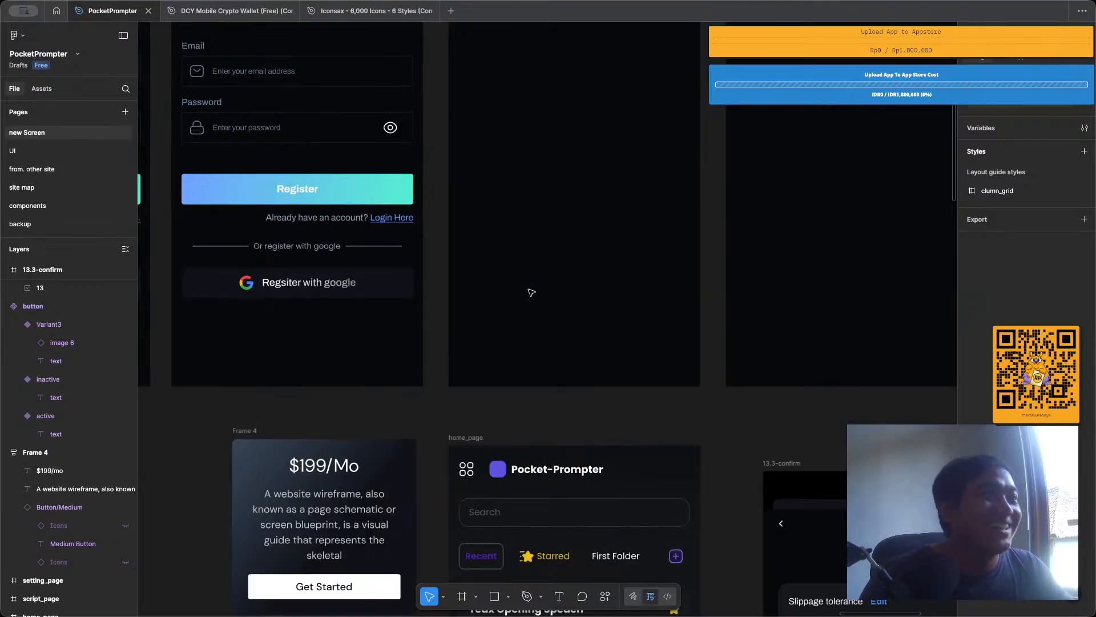
scroll(531, 285, down, 5)
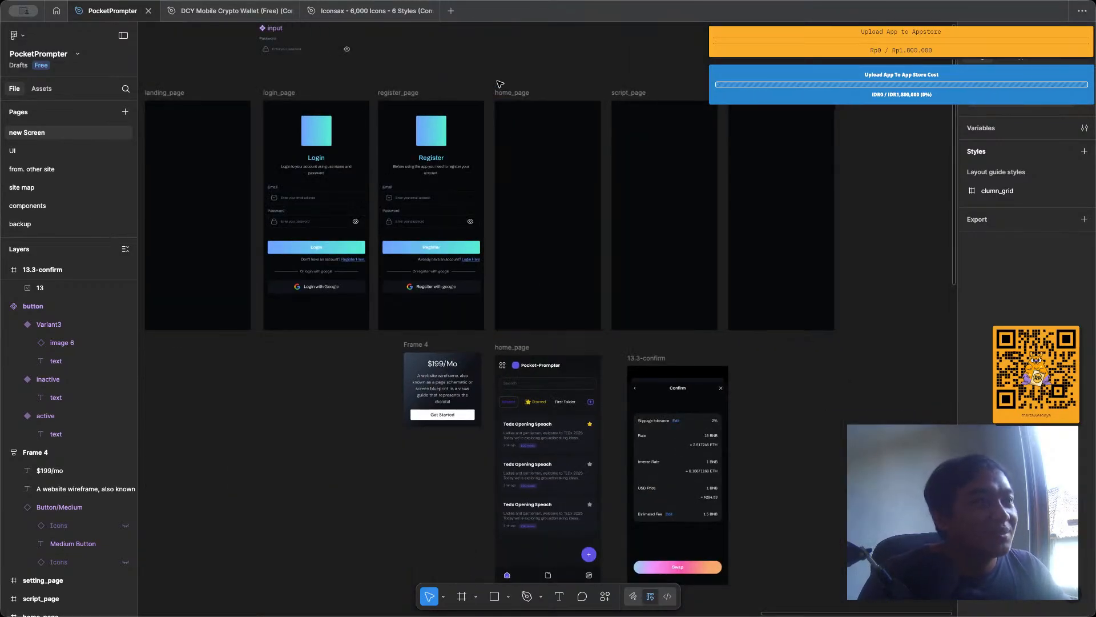
scroll(500, 84, up, 3)
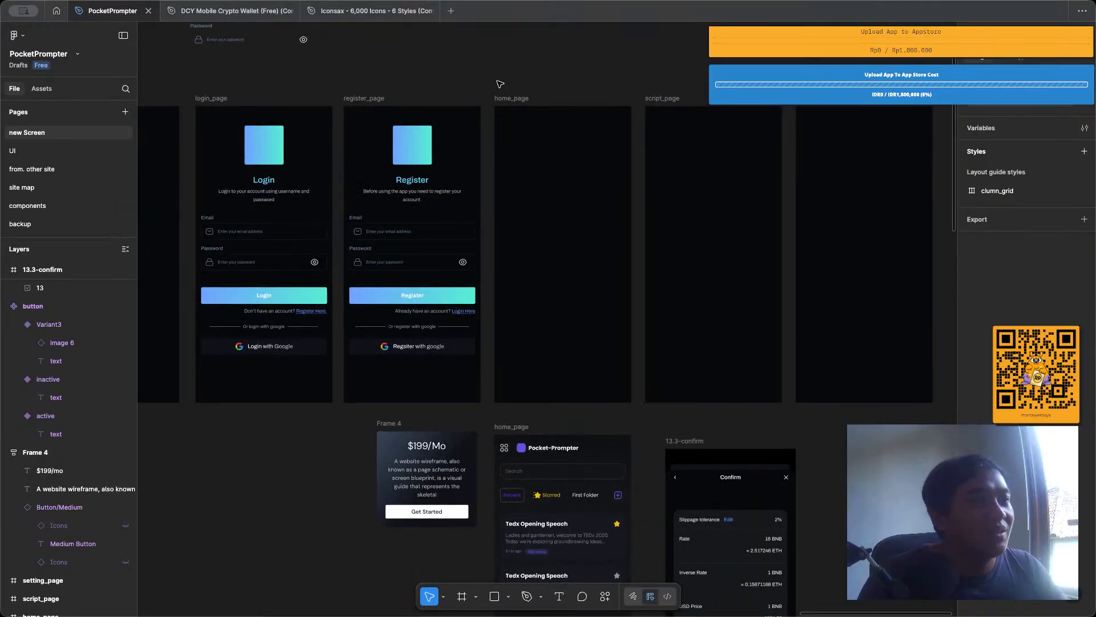
scroll(500, 83, right, 1)
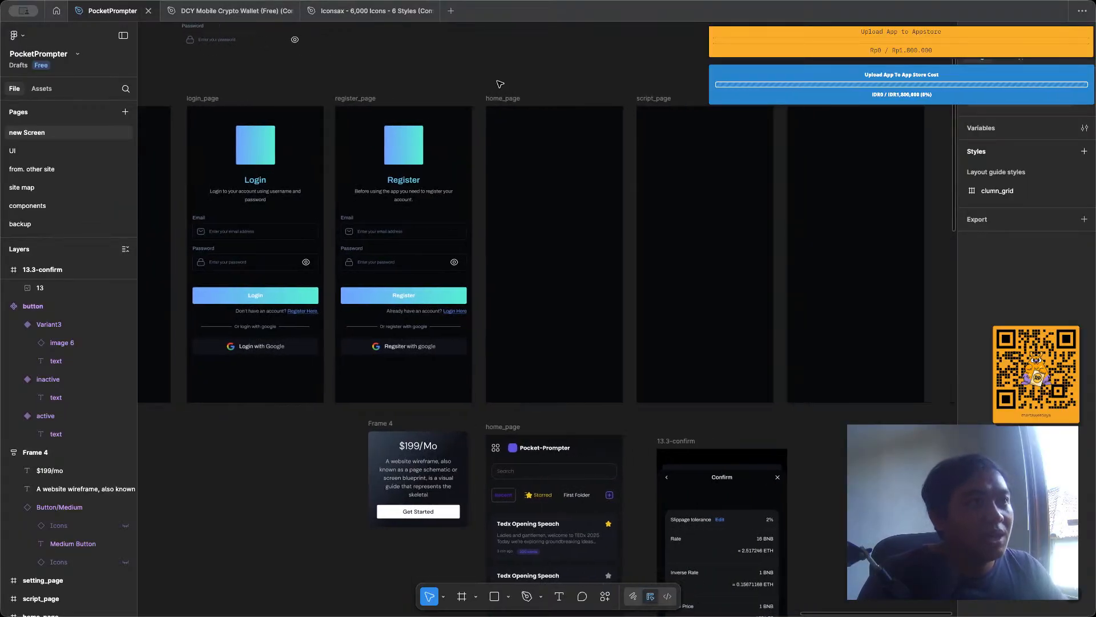
scroll(502, 94, down, 3)
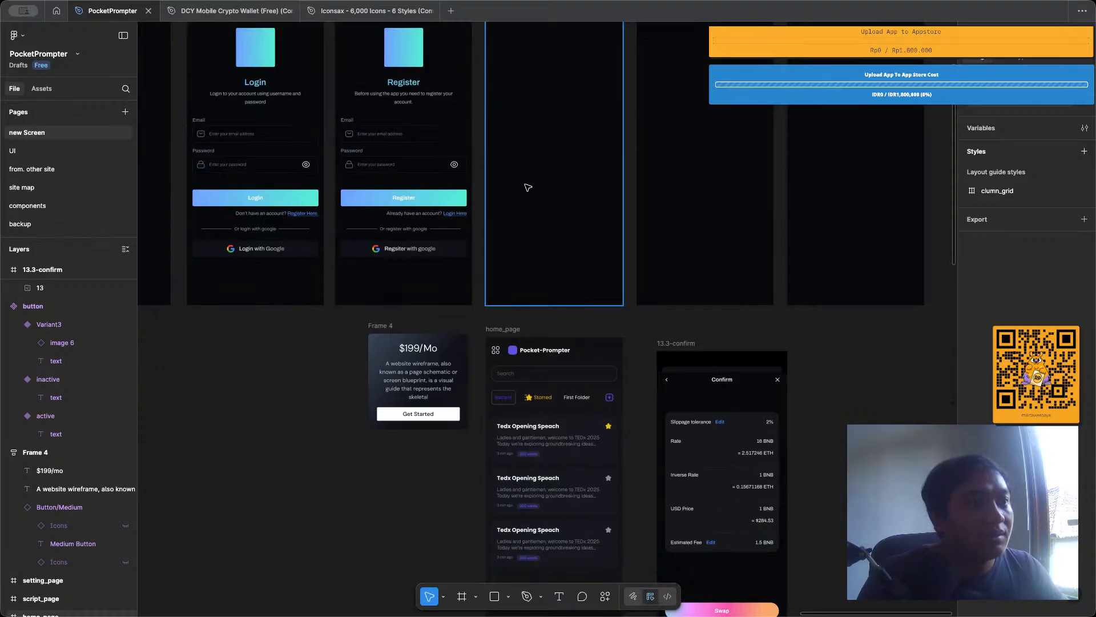
scroll(528, 188, up, 2)
scroll(527, 187, down, 4)
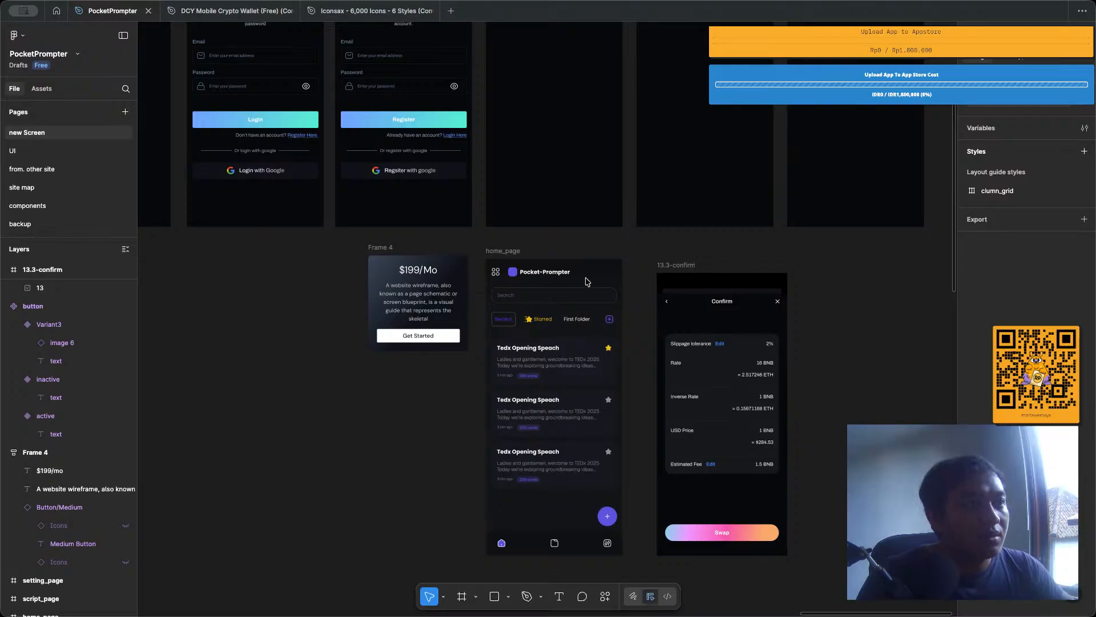
Study the collected reference images of task management, money transfer and SaaS mobile designs for layout ideas.
scroll(589, 281, down, 7)
scroll(590, 281, down, 8)
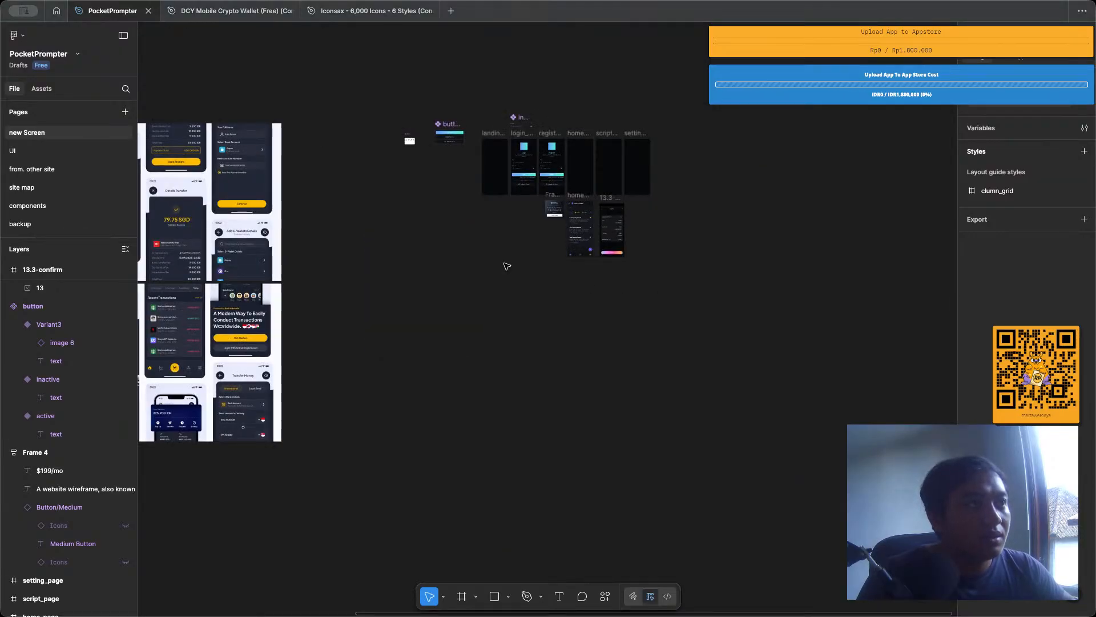
scroll(505, 265, left, 5)
scroll(504, 265, left, 3)
scroll(503, 228, up, 5)
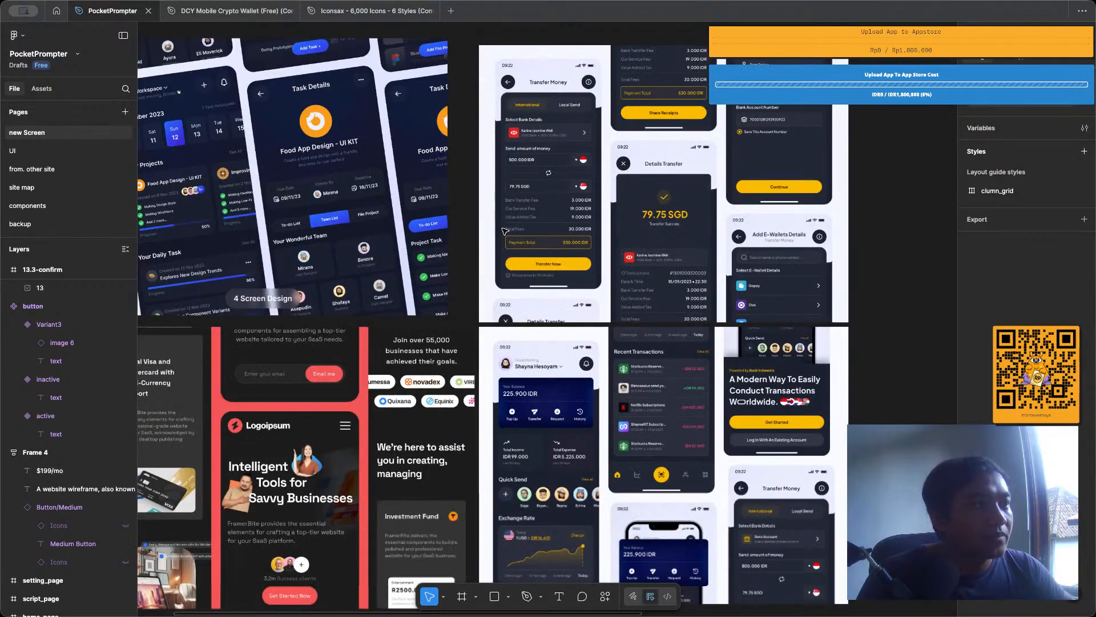
scroll(505, 230, down, 3)
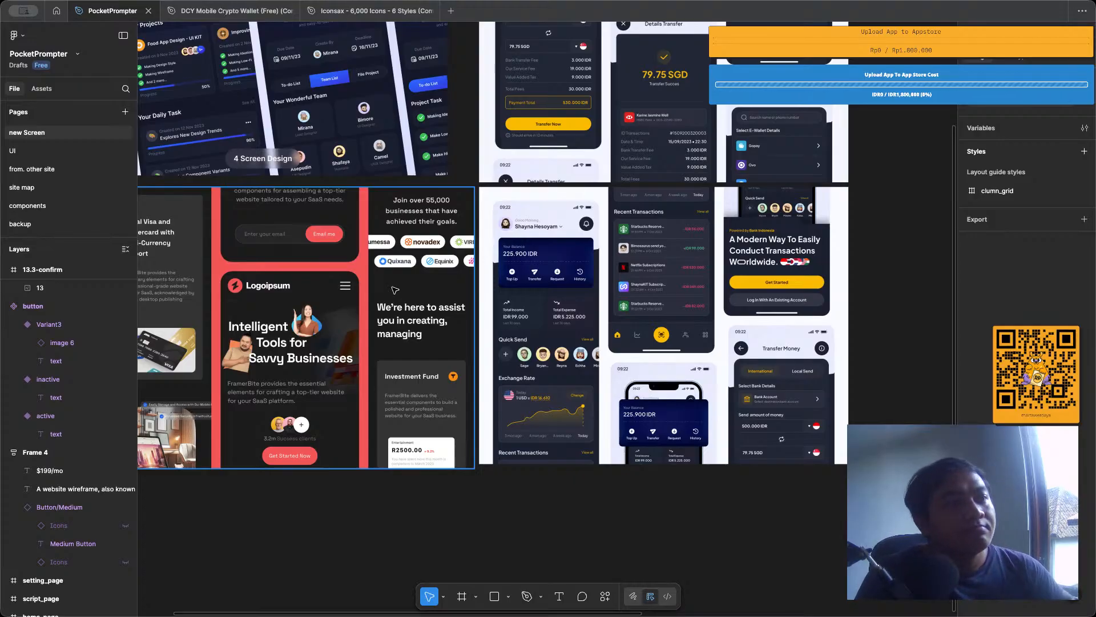
scroll(435, 305, down, 3)
scroll(353, 292, up, 4)
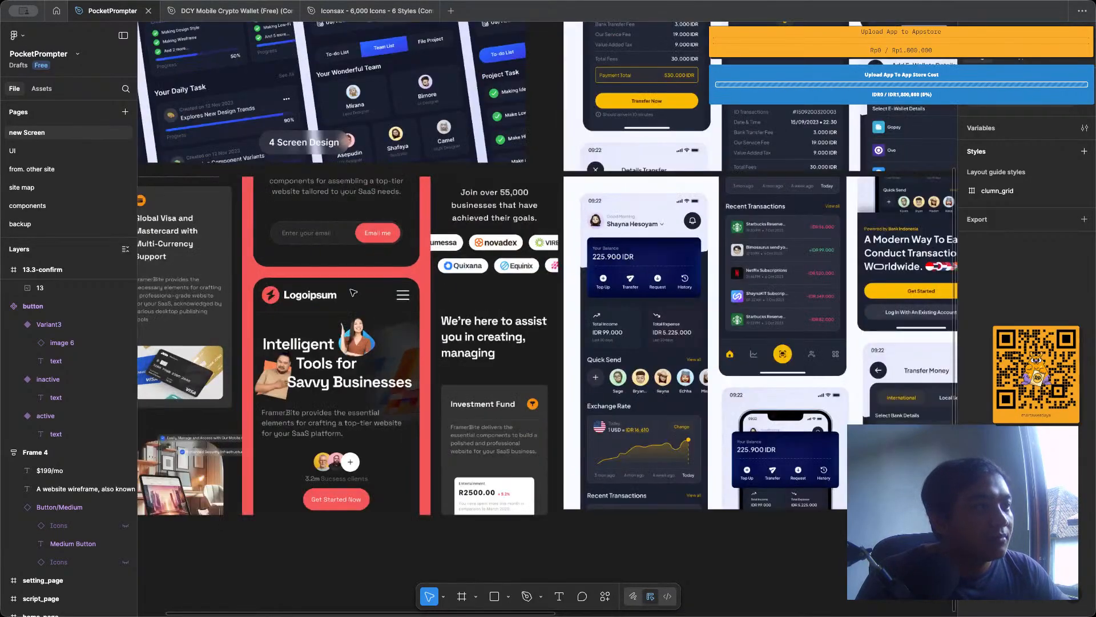
scroll(353, 292, up, 3)
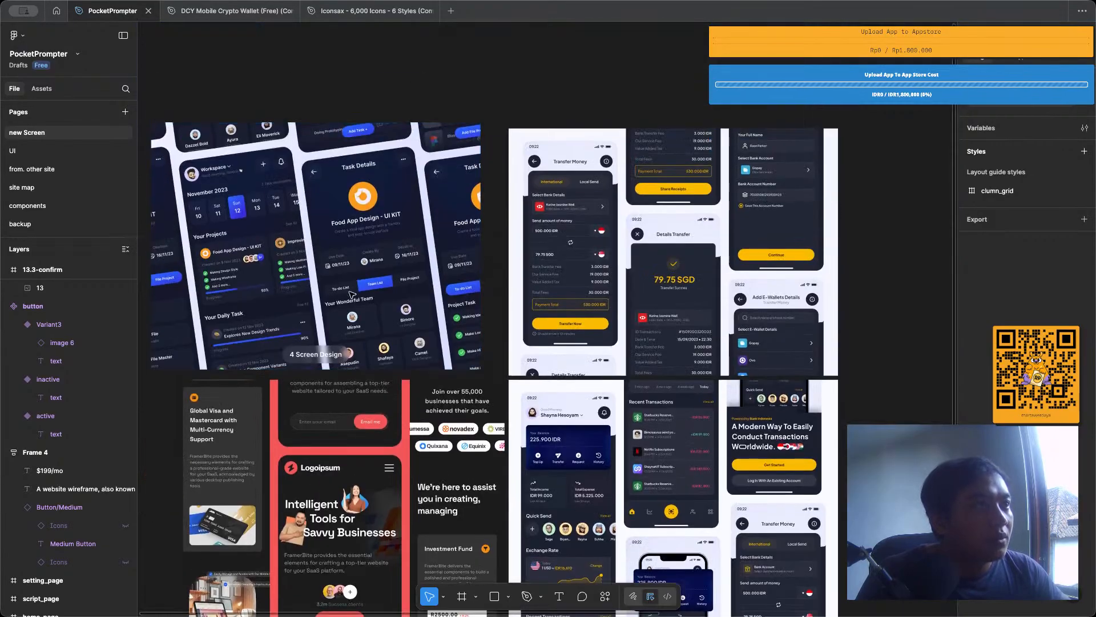
scroll(352, 295, down, 2)
scroll(352, 295, right, 6)
scroll(351, 294, down, 3)
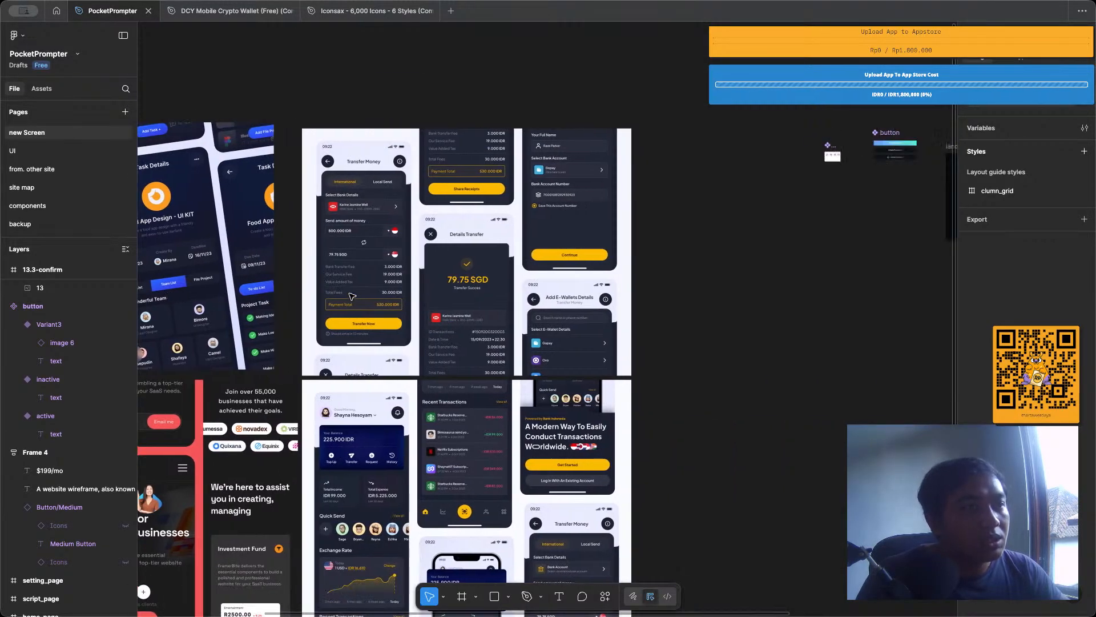
scroll(351, 296, left, 4)
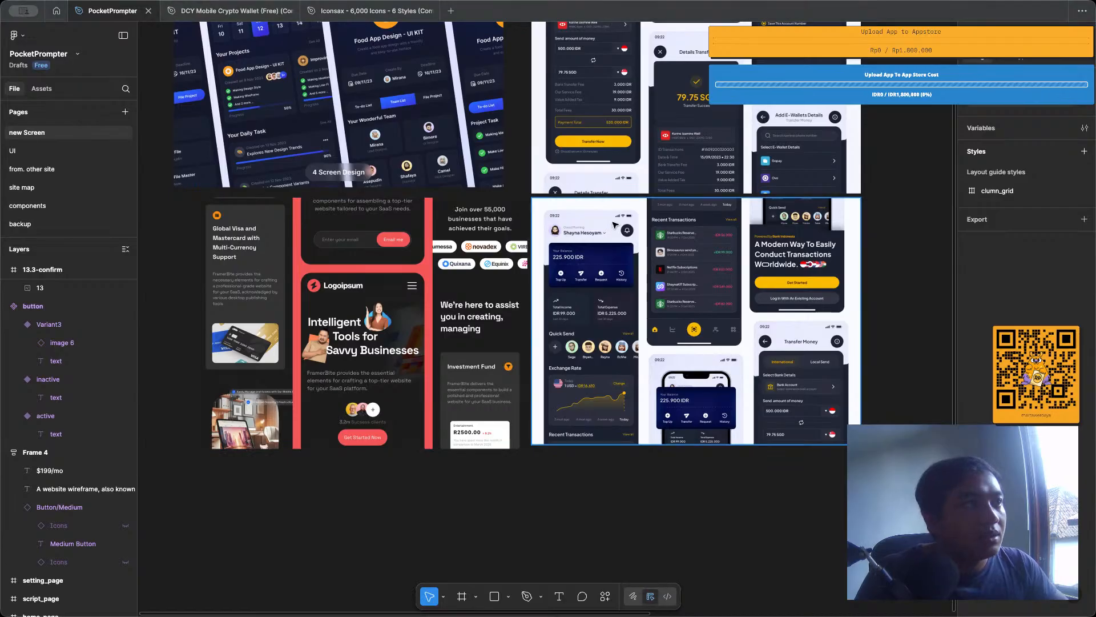
scroll(614, 224, down, 6)
scroll(663, 142, right, 5)
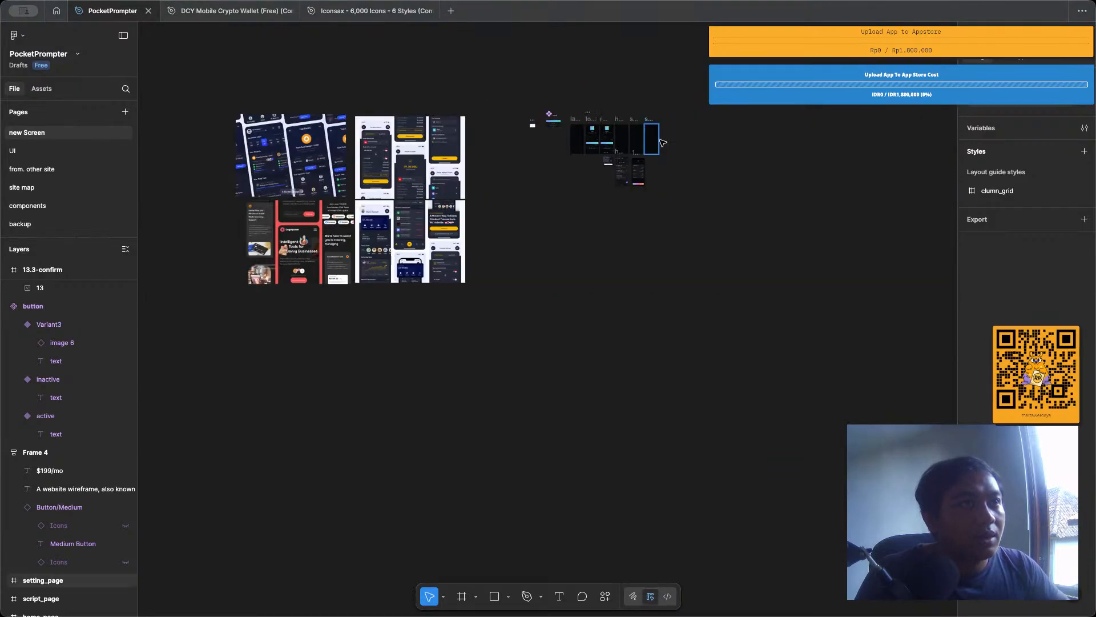
Inspect the Google button and the main Register button on register_page, including the Register button's size properties.
scroll(663, 142, up, 6)
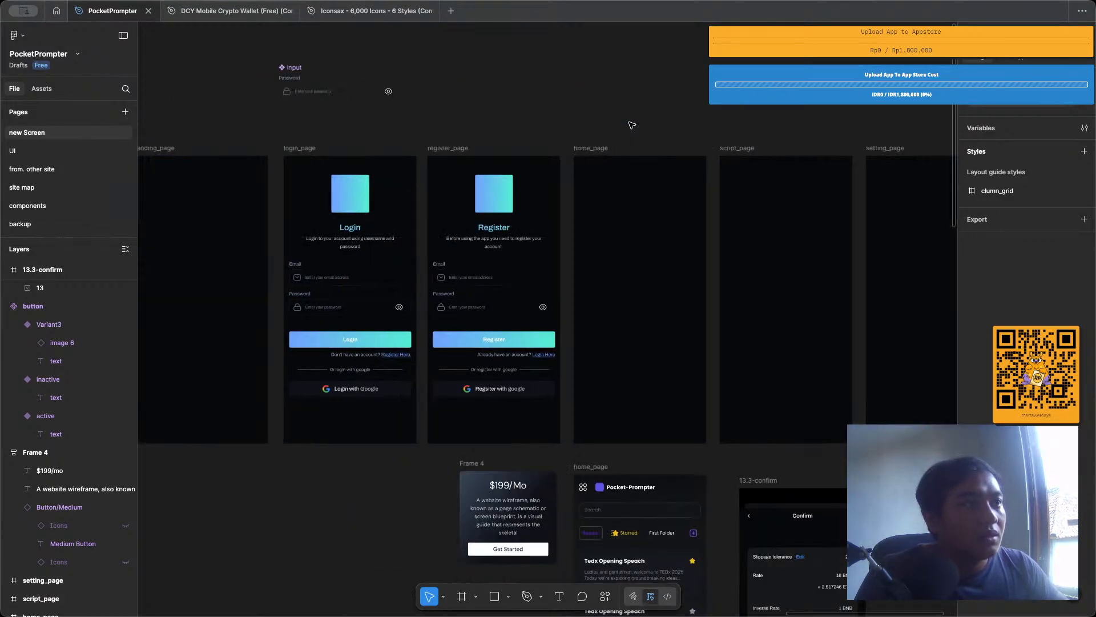
scroll(631, 125, left, 2)
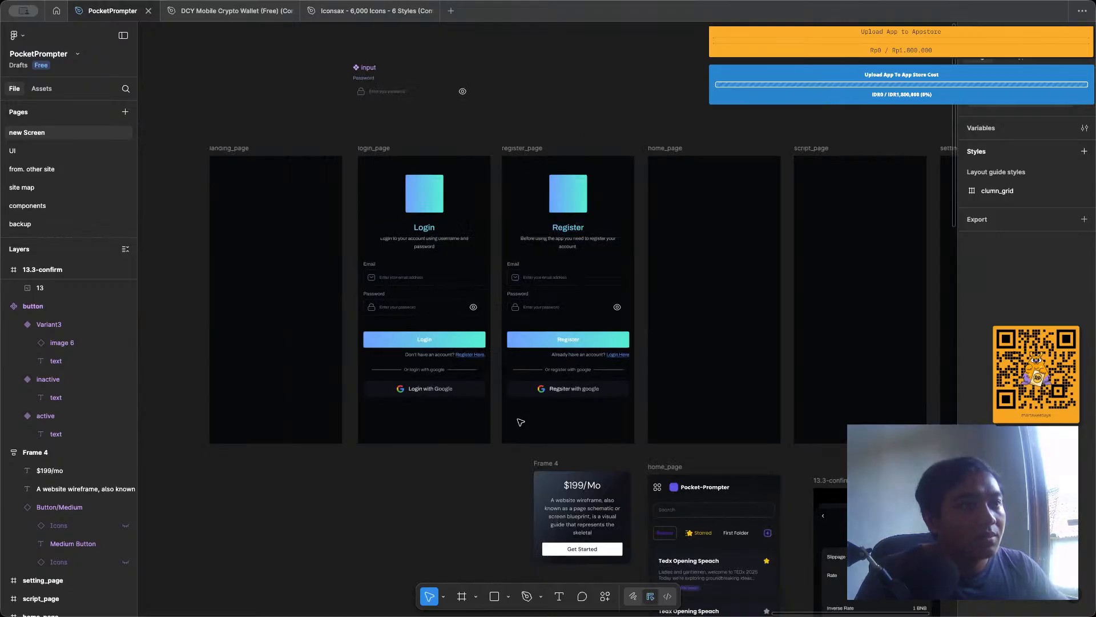
scroll(571, 394, up, 3)
scroll(574, 382, down, 4)
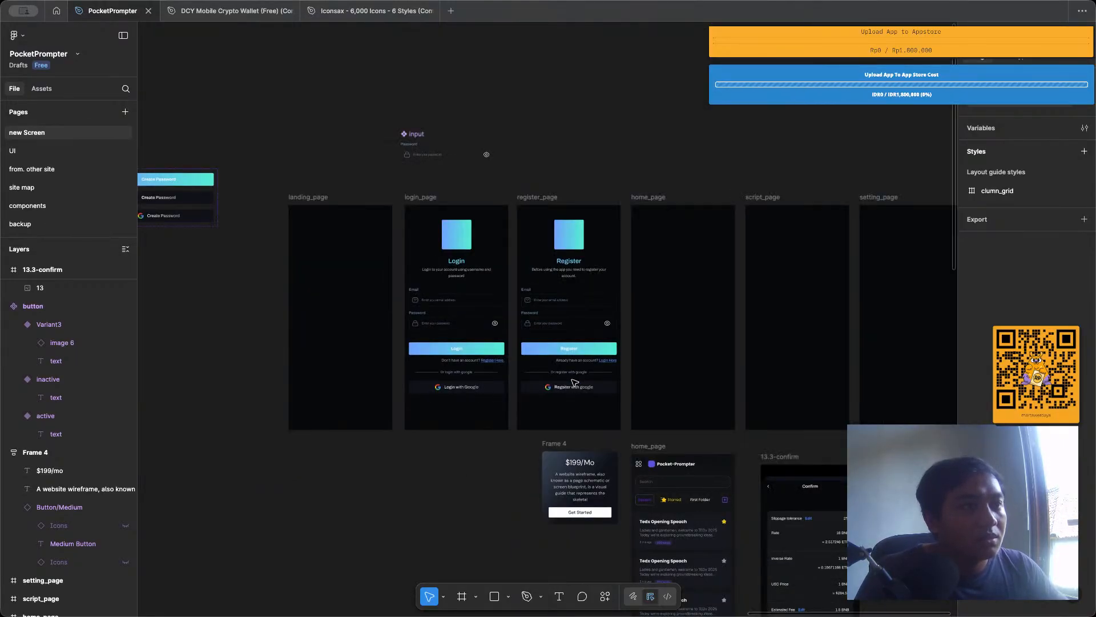
click(575, 386)
scroll(577, 380, up, 4)
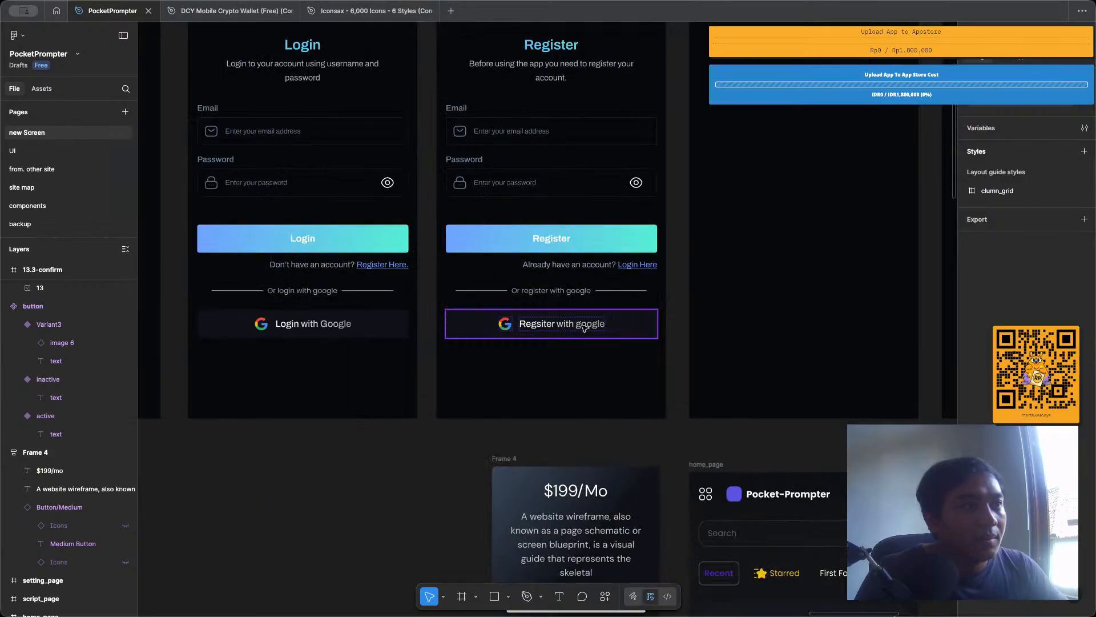
click(584, 327)
click(586, 244)
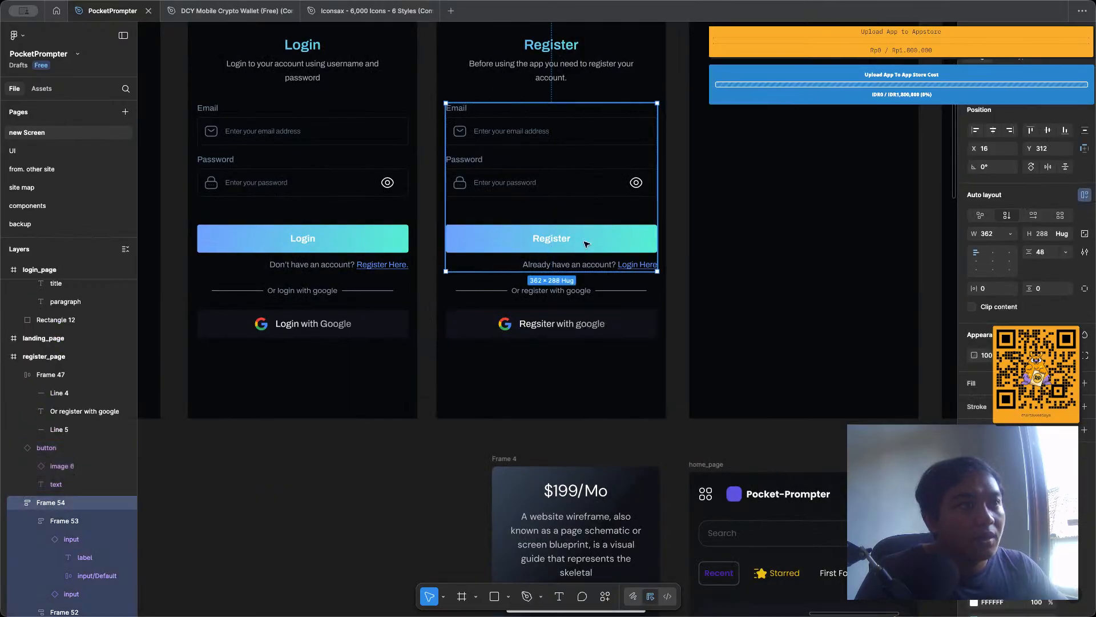
double_click(586, 244)
double_click(586, 244)
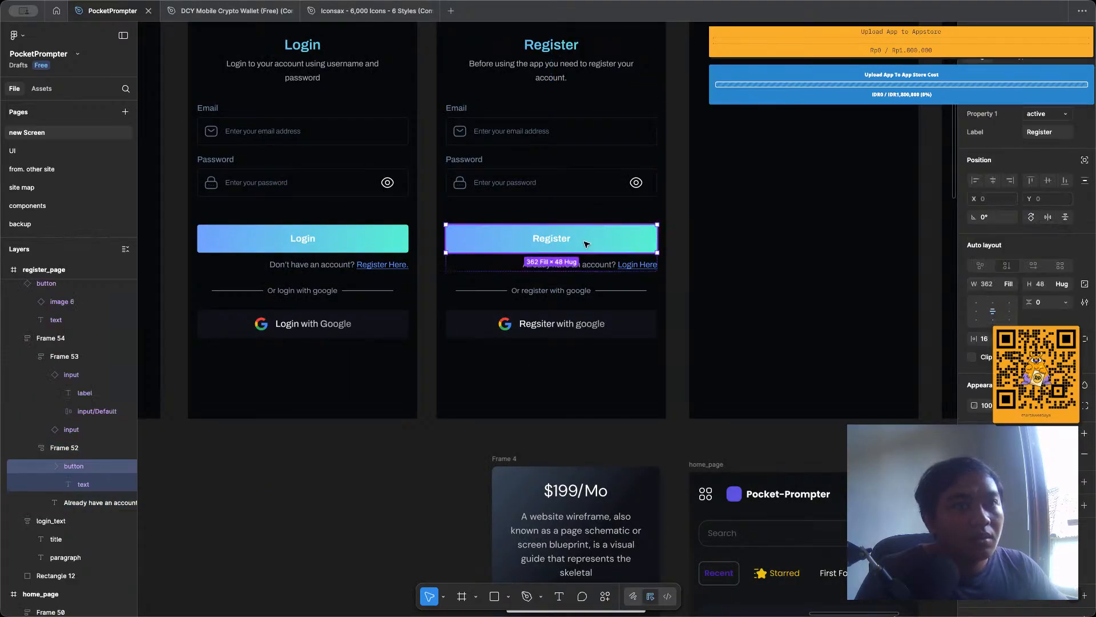
Set the height of the active variant in the main button component to 52.
scroll(587, 244, down, 8)
scroll(453, 188, up, 8)
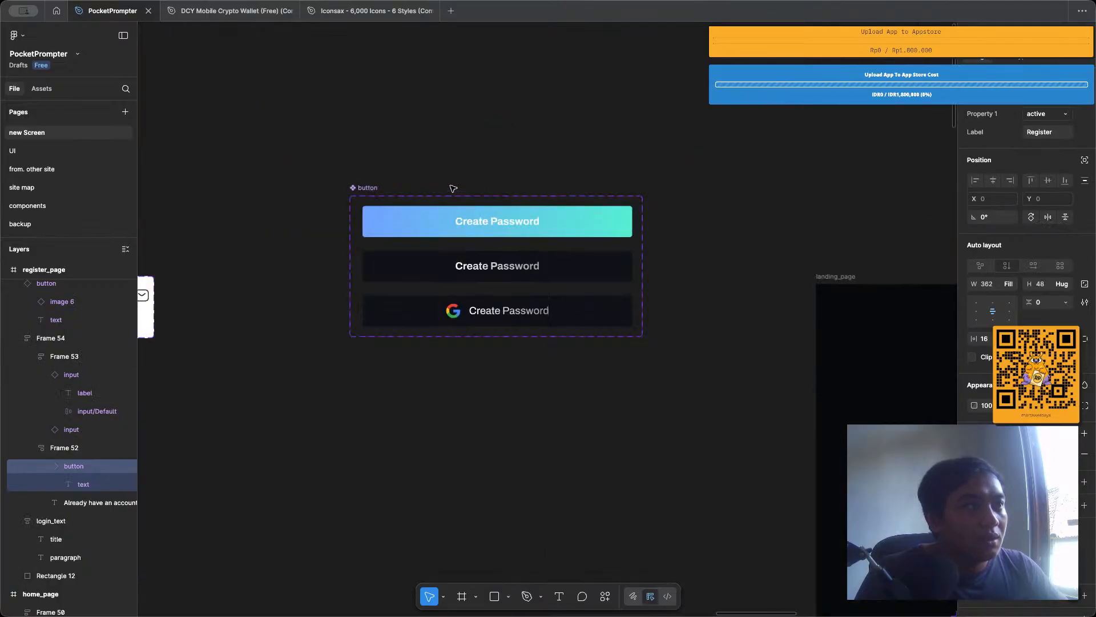
scroll(453, 188, up, 3)
click(465, 244)
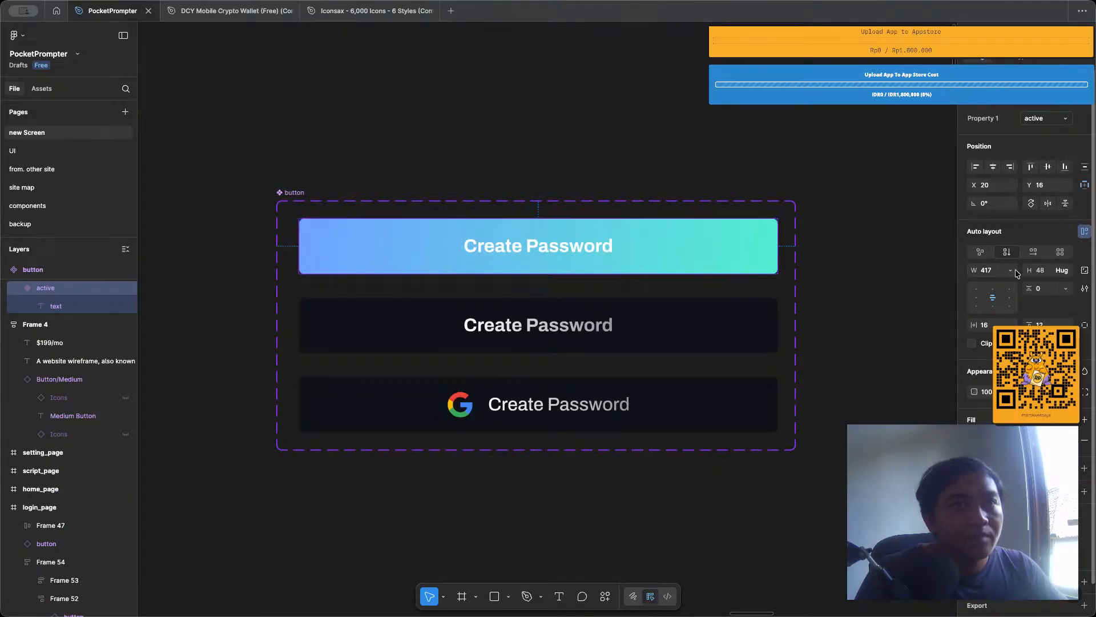
click(1038, 270)
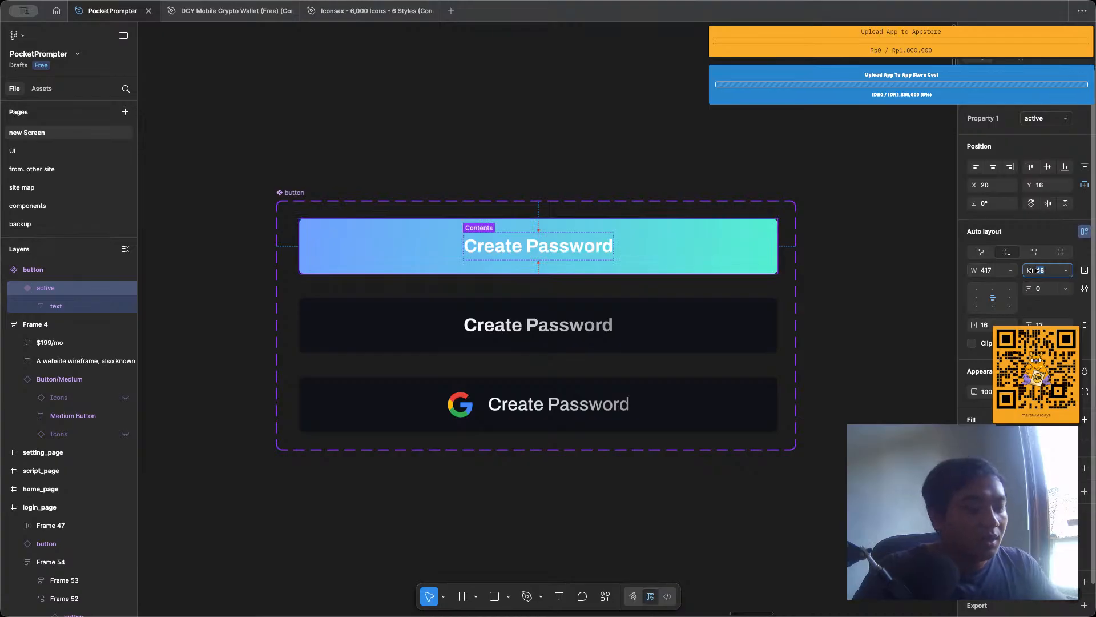
text(52)
key(Return)
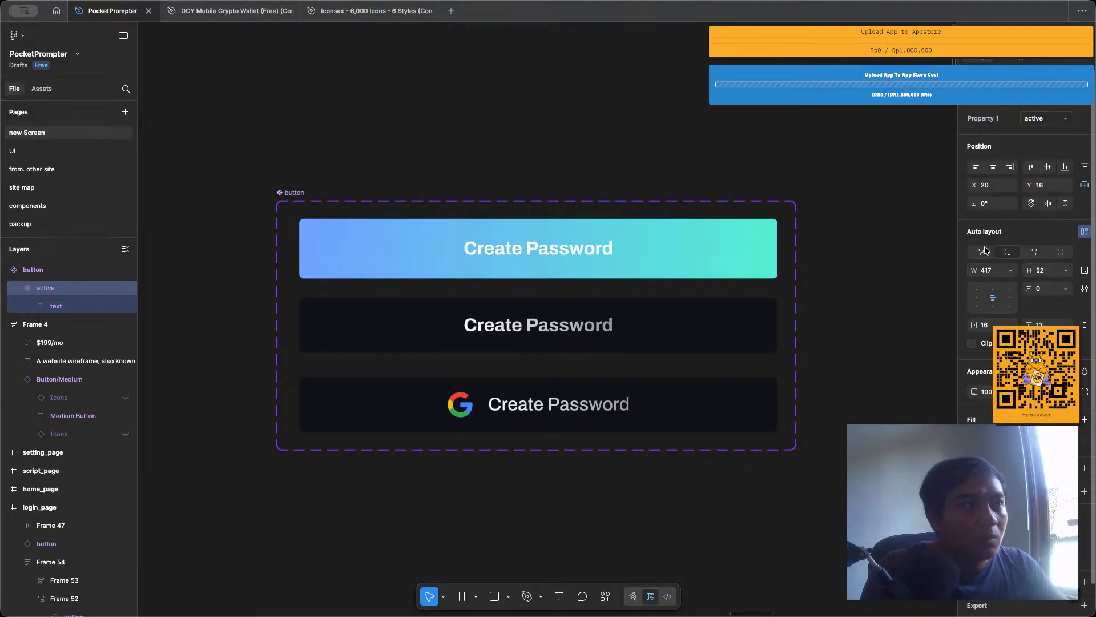
Set the height of the inactive and Google variants of the button component to 52.
click(570, 318)
shift+click(629, 384)
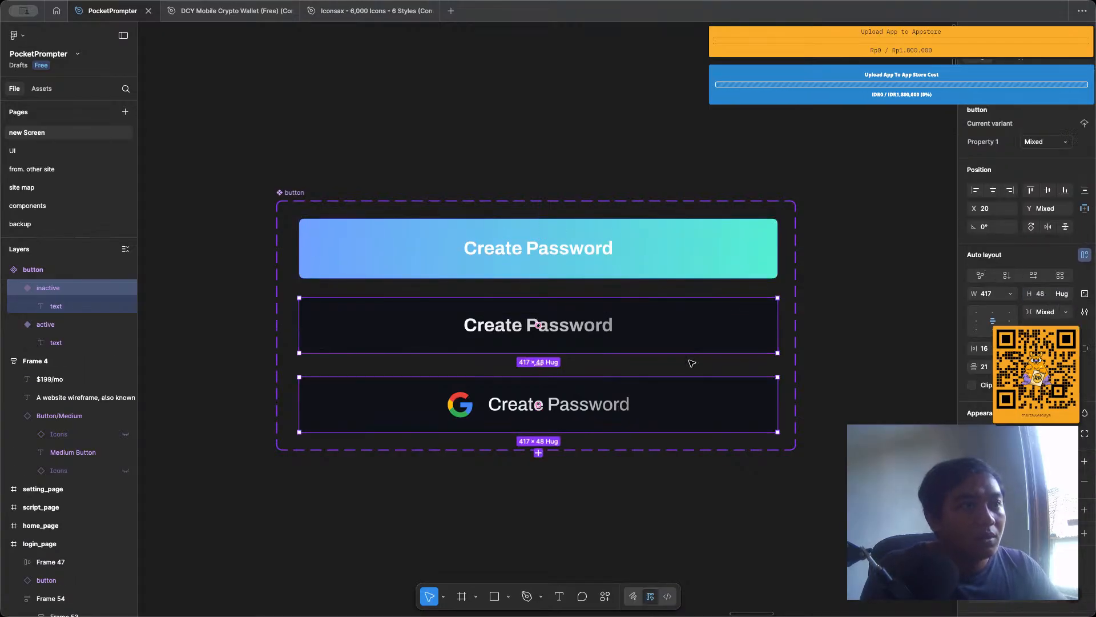
click(1038, 295)
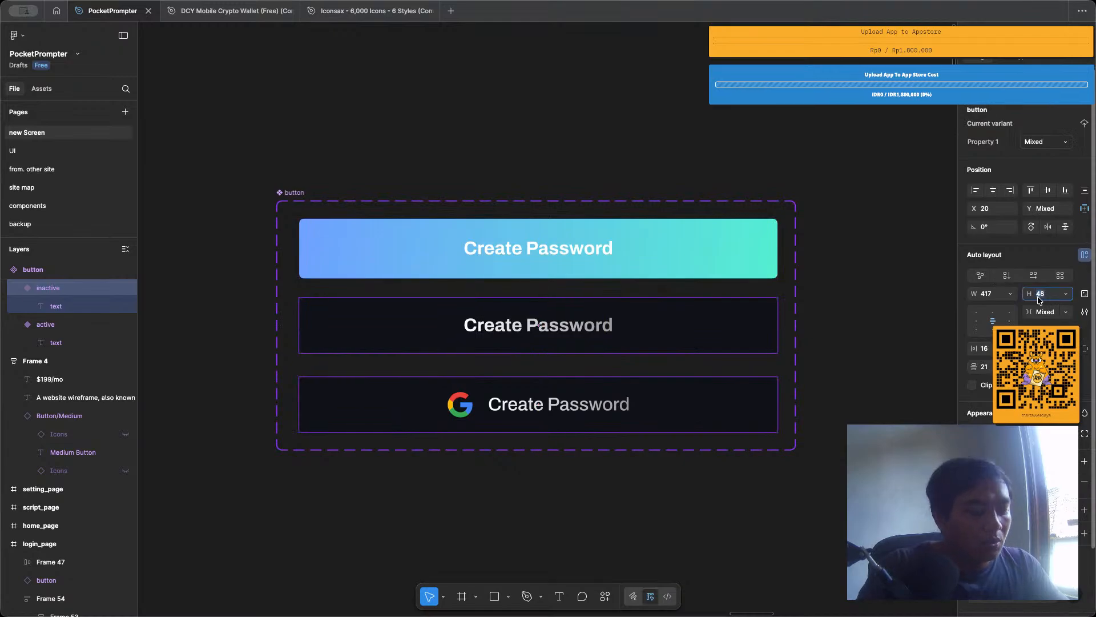
text(52)
key(Return)
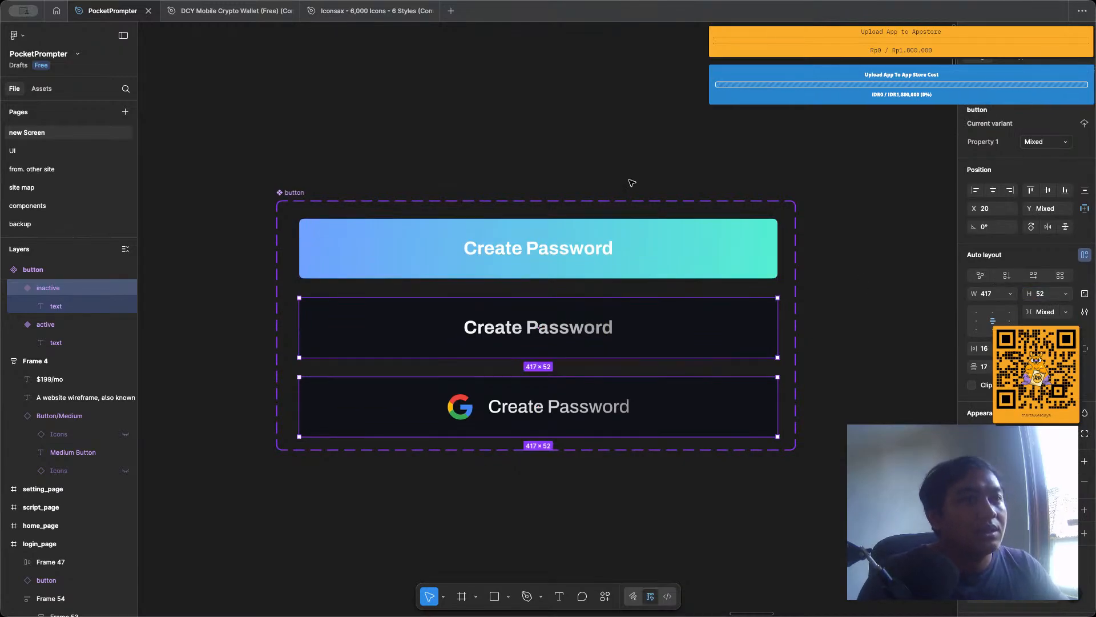
click(548, 114)
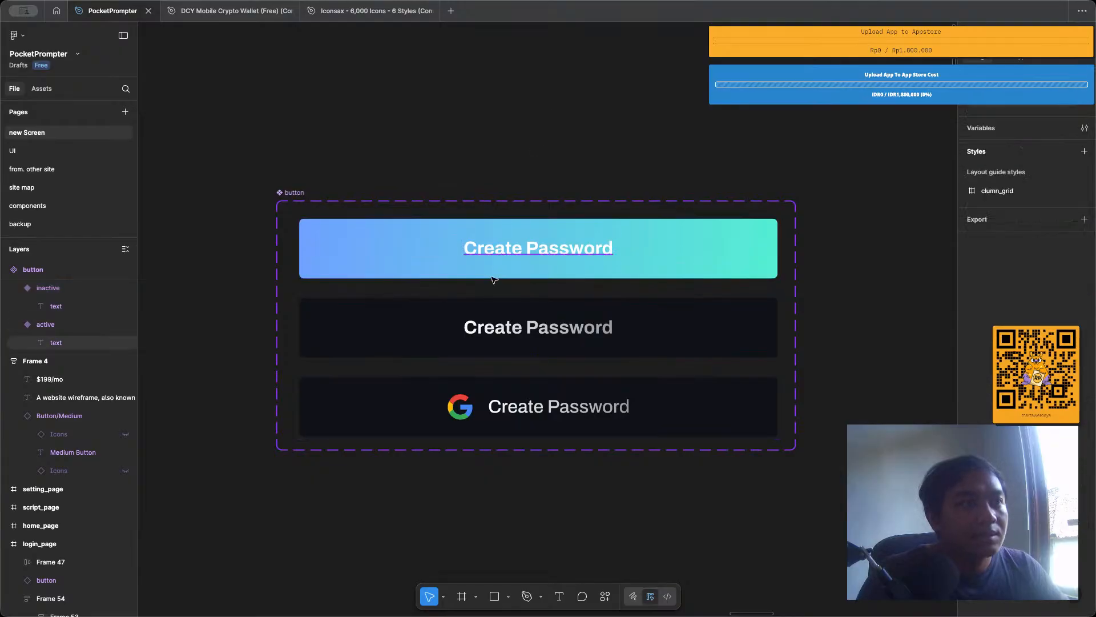
Check how the resized buttons look on login_page and register_page.
scroll(494, 279, down, 10)
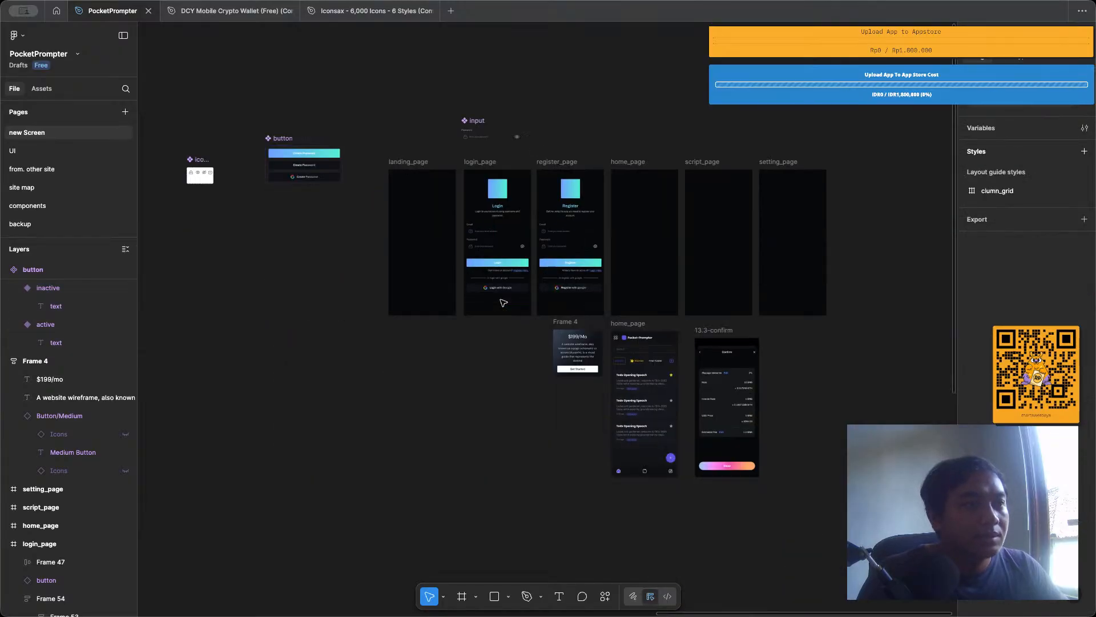
scroll(503, 303, up, 2)
scroll(578, 247, up, 5)
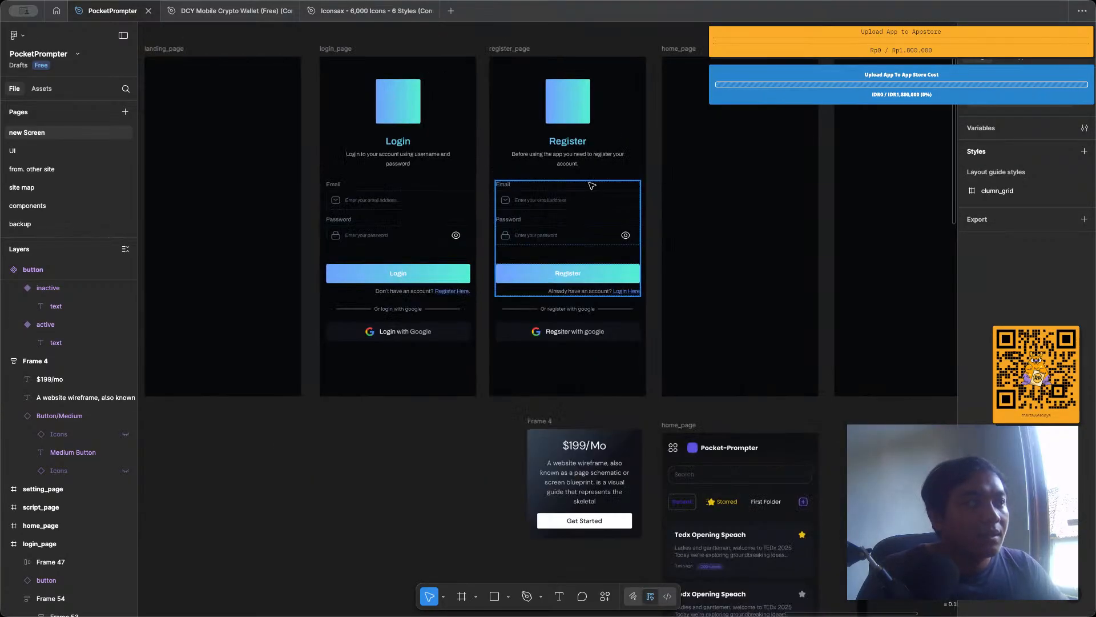
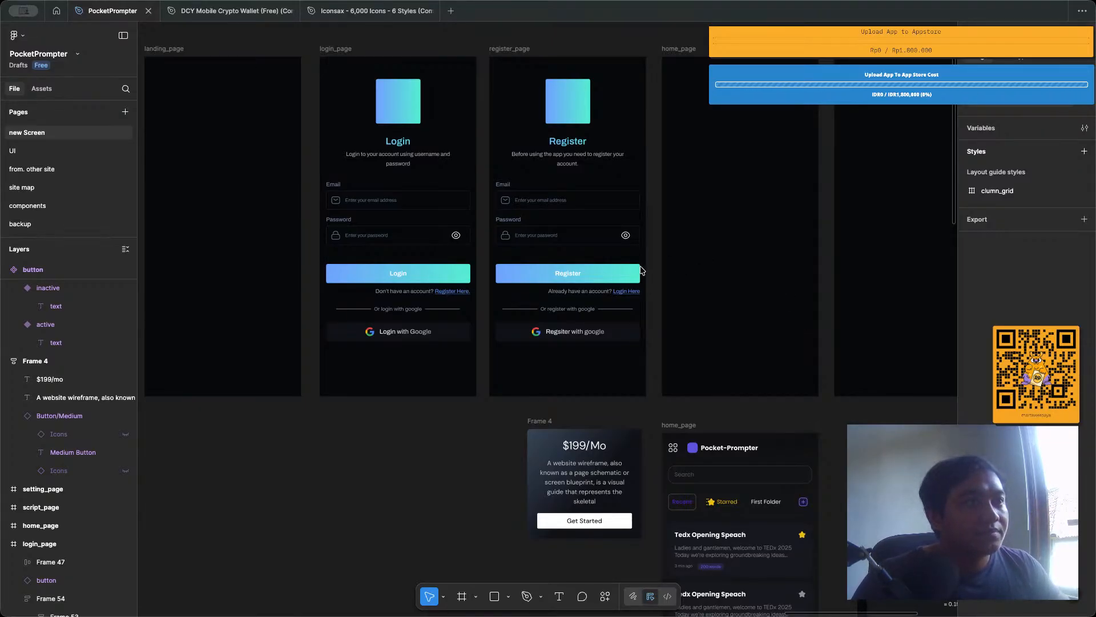
Copy the first script card from the old home_page design into the empty home_page frame above it.
scroll(641, 269, up, 3)
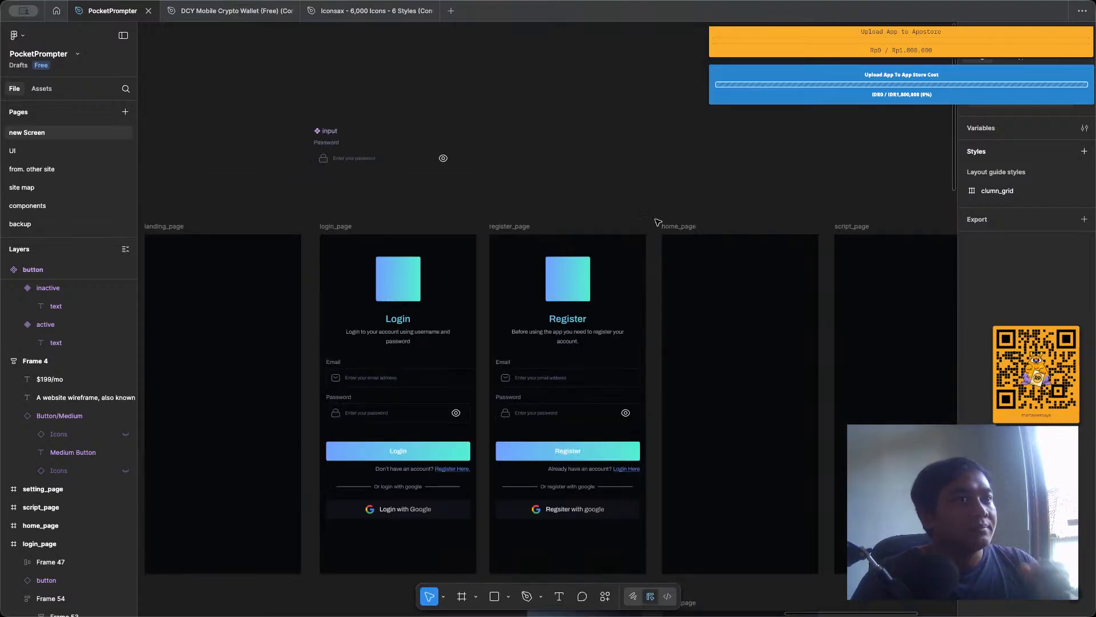
scroll(668, 194, down, 3)
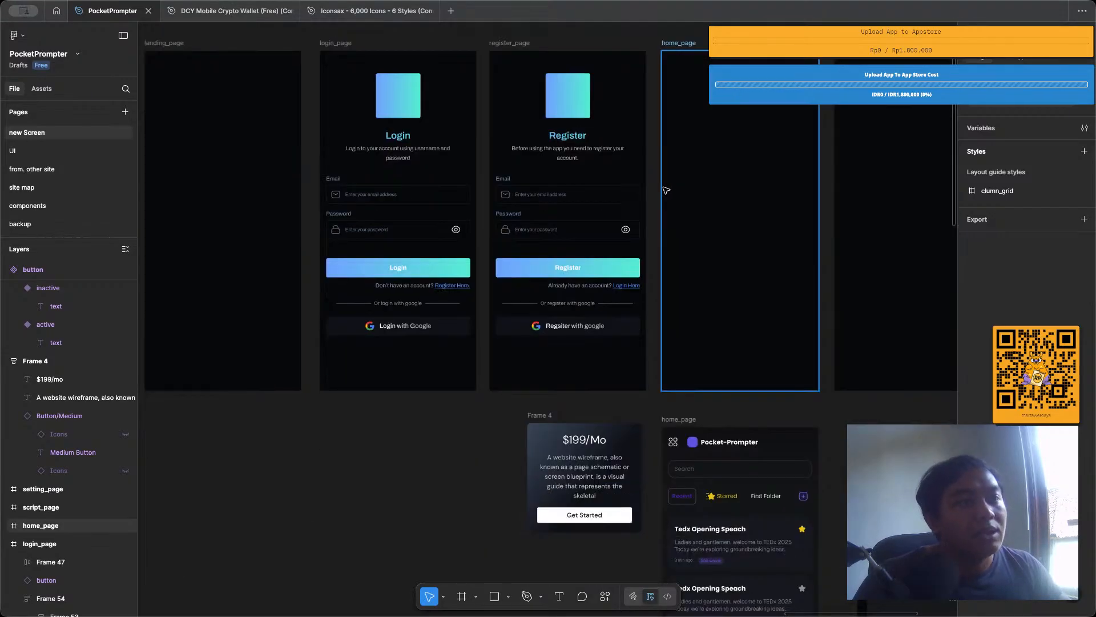
scroll(667, 190, right, 3)
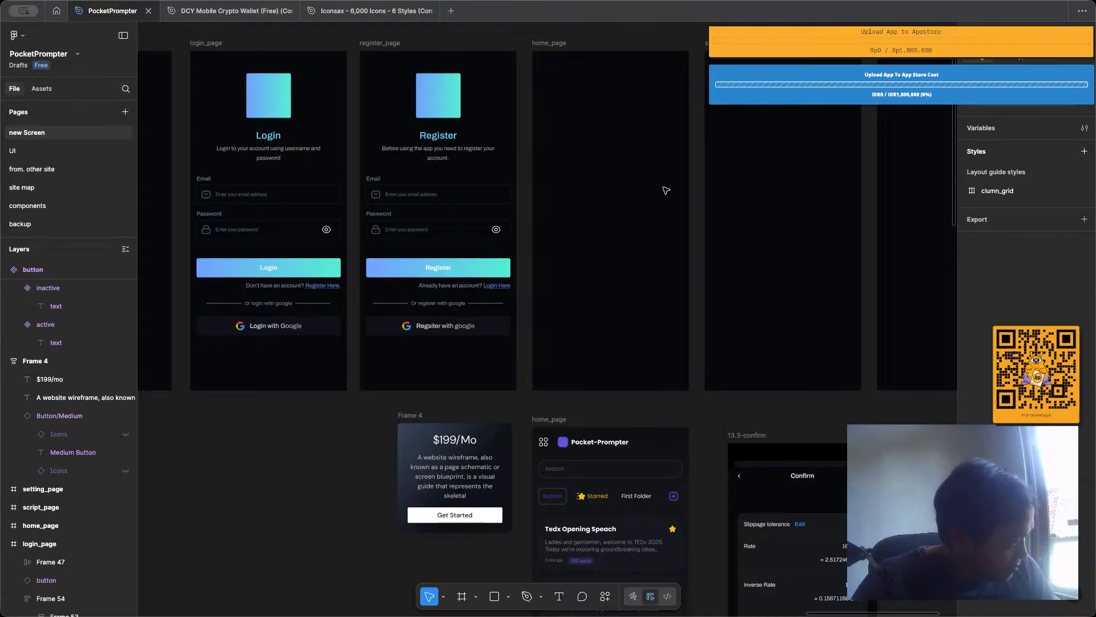
scroll(667, 190, up, 2)
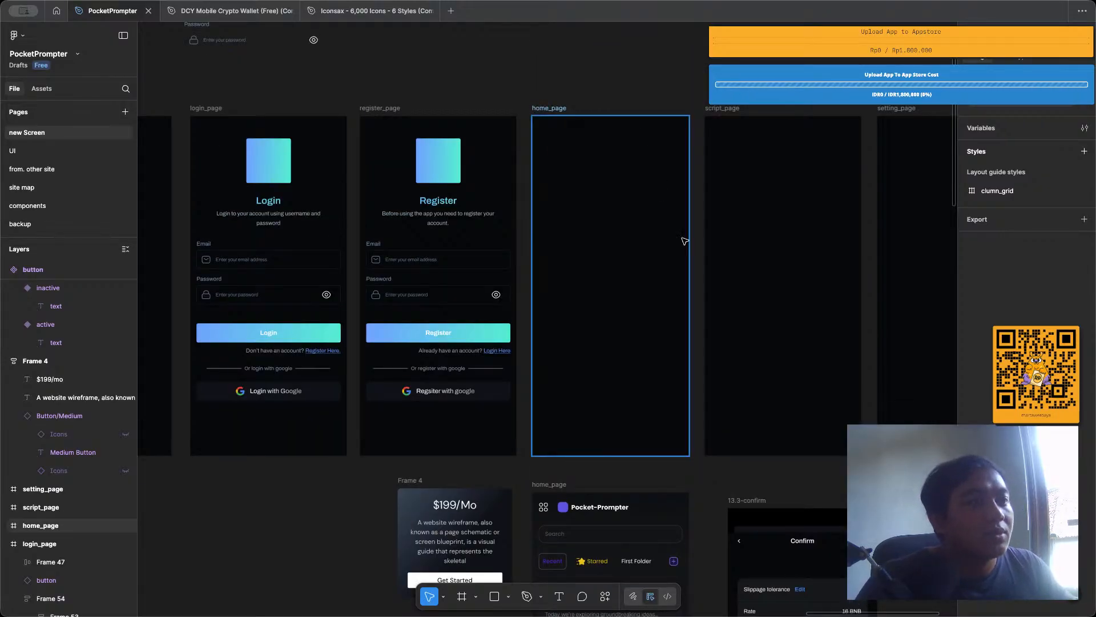
scroll(684, 271, down, 6)
scroll(679, 271, down, 1)
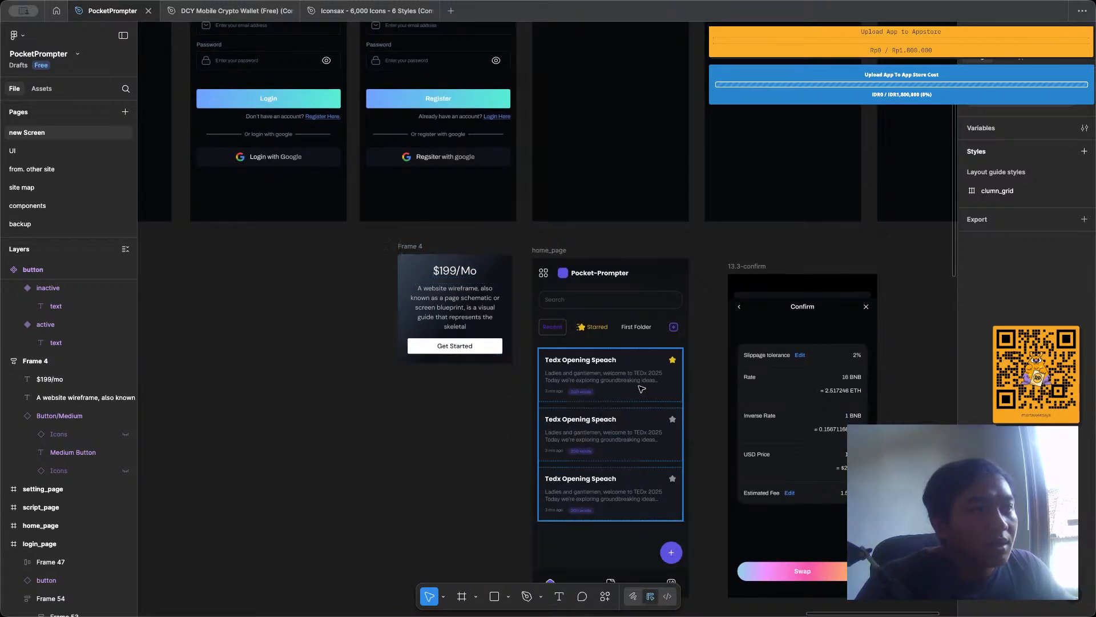
double_click(642, 389)
drag(642, 389, 642, 117)
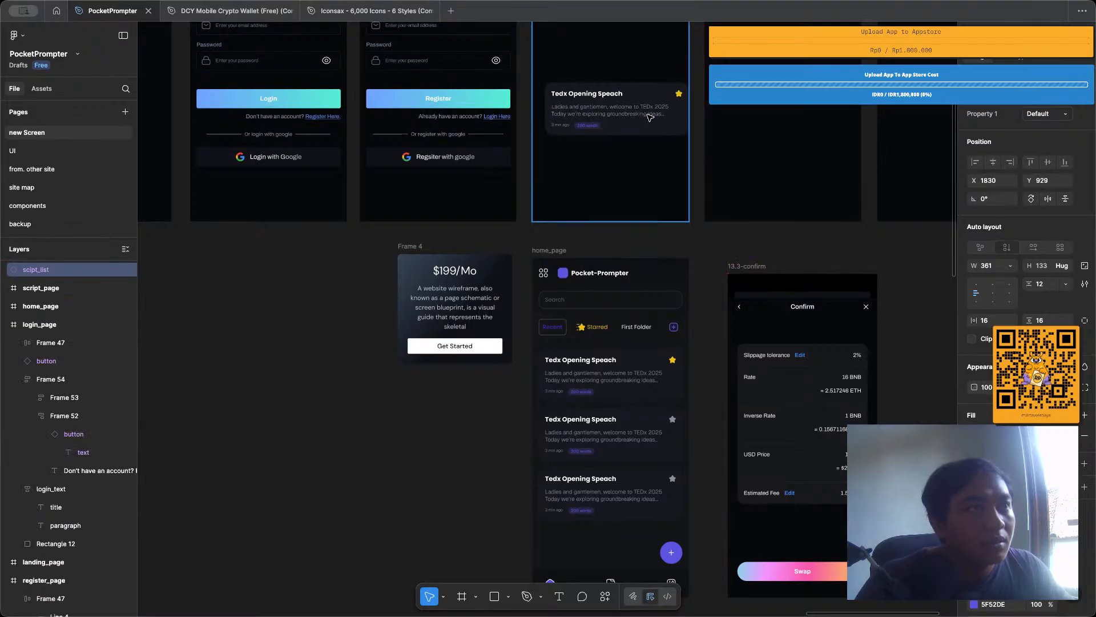
Copy Frame 4's properties onto the script card in the new home_page frame and move the card up to about Y 383.
scroll(641, 117, up, 3)
click(501, 459)
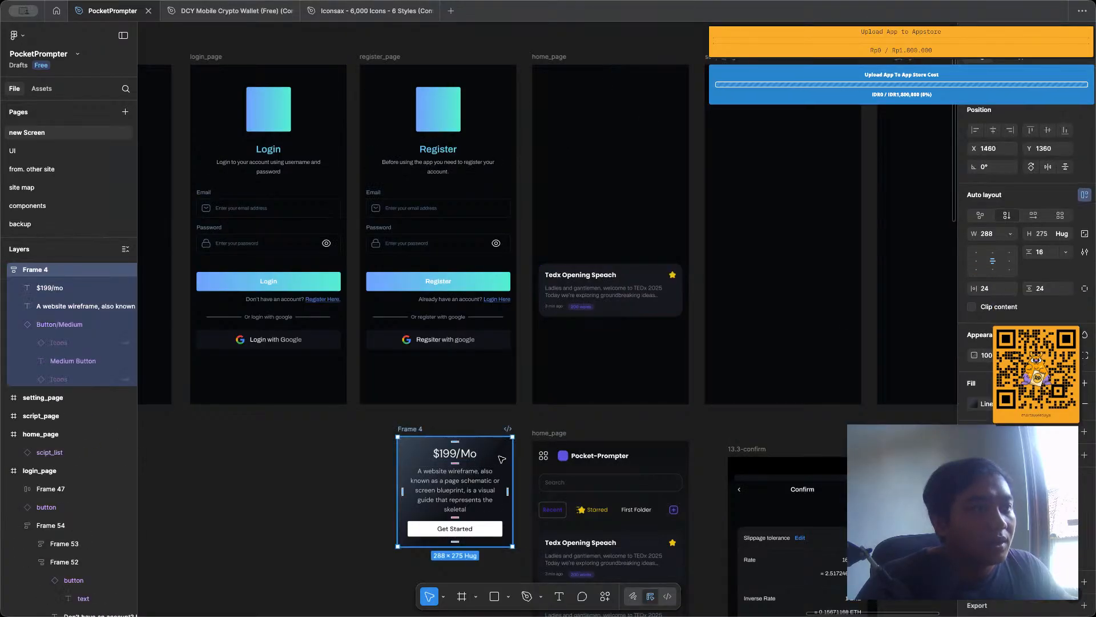
right_click(502, 459)
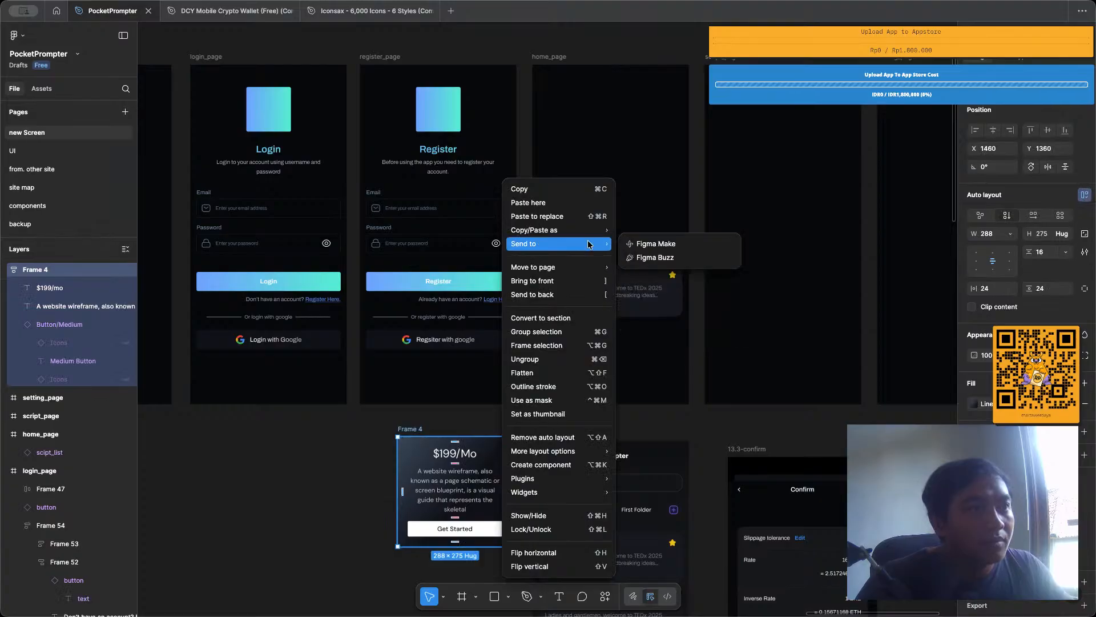
mouse_move(591, 237)
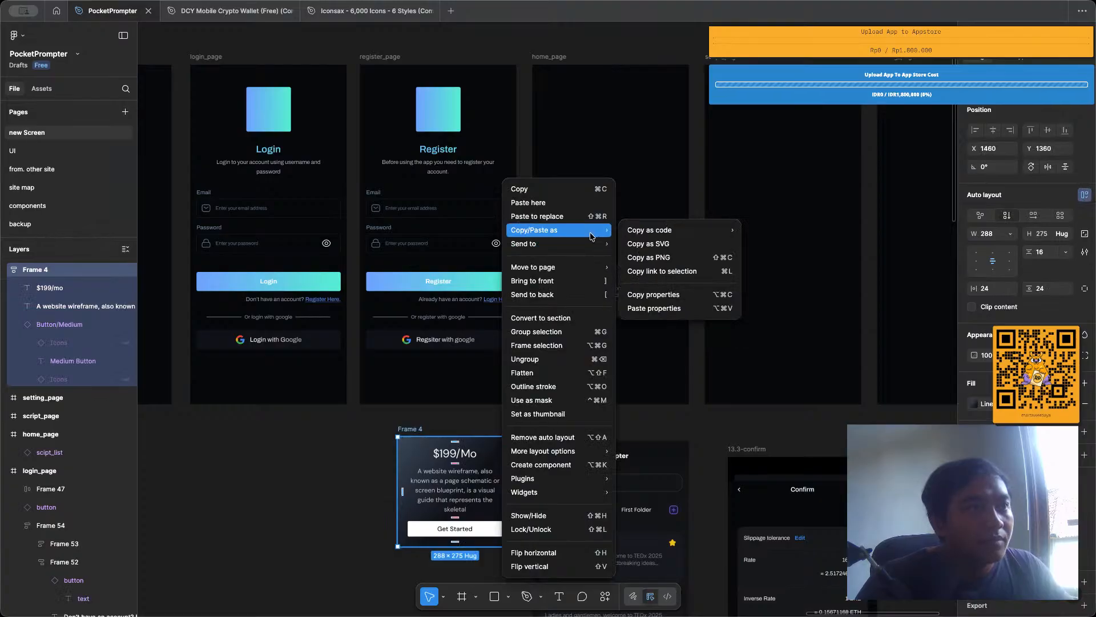
click(654, 294)
right_click(622, 273)
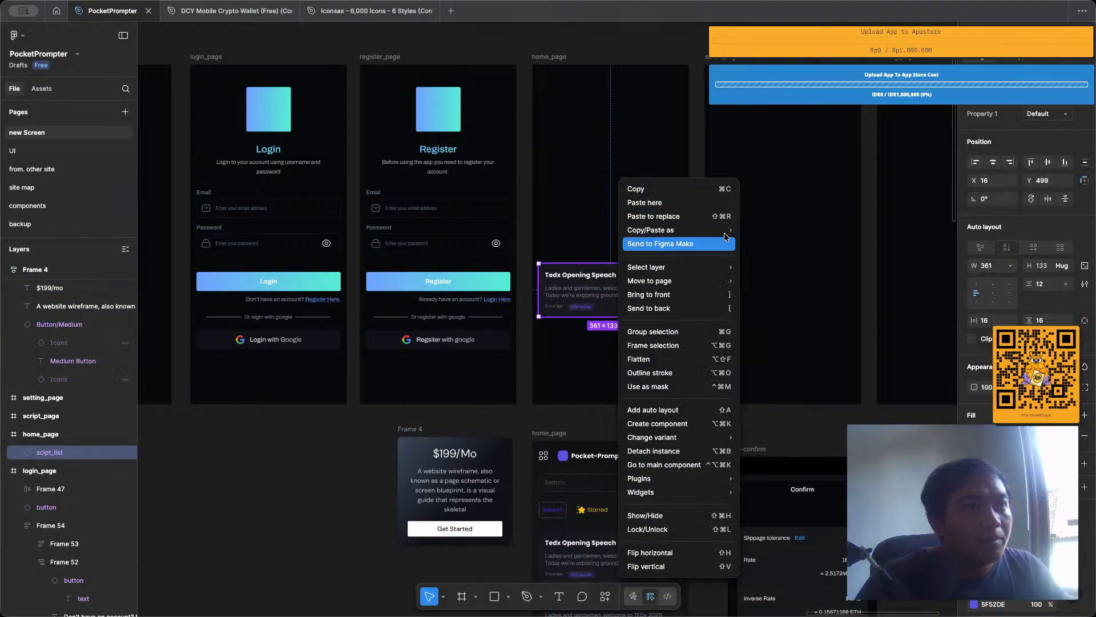
mouse_move(725, 231)
click(782, 305)
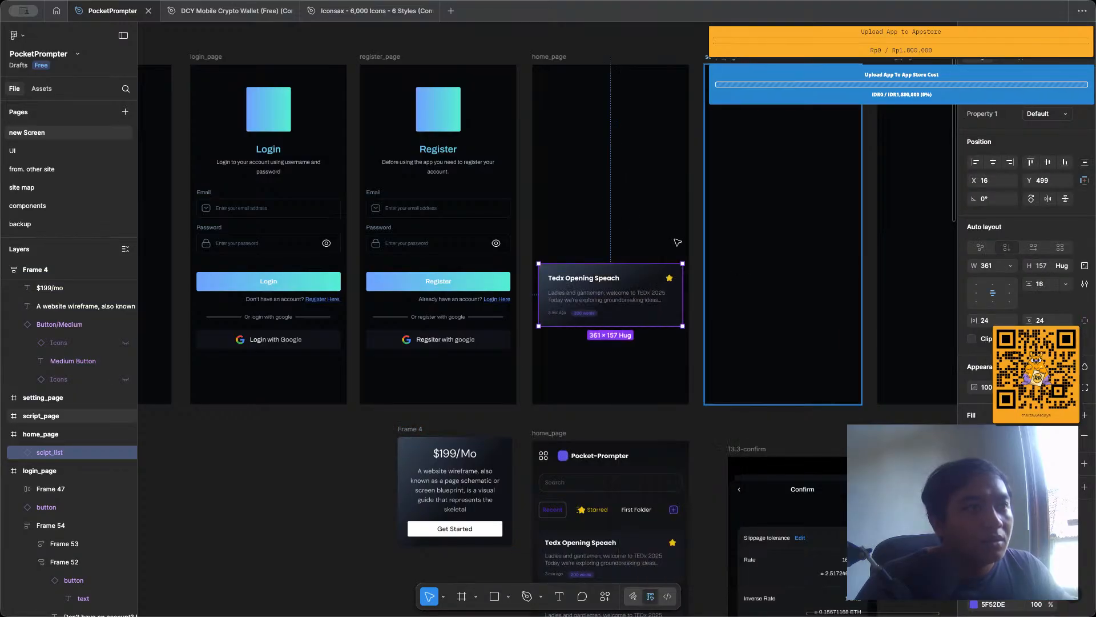
drag(628, 288, 631, 246)
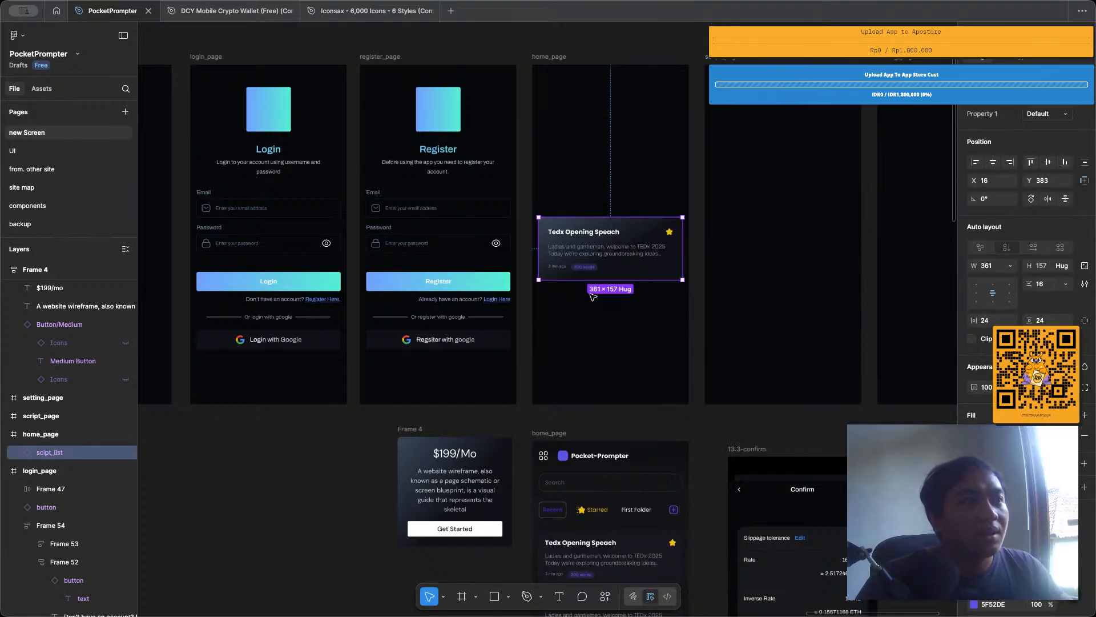
Set the font of the script card's description text to DM Sans, matching the description in Frame 4.
scroll(560, 237, up, 3)
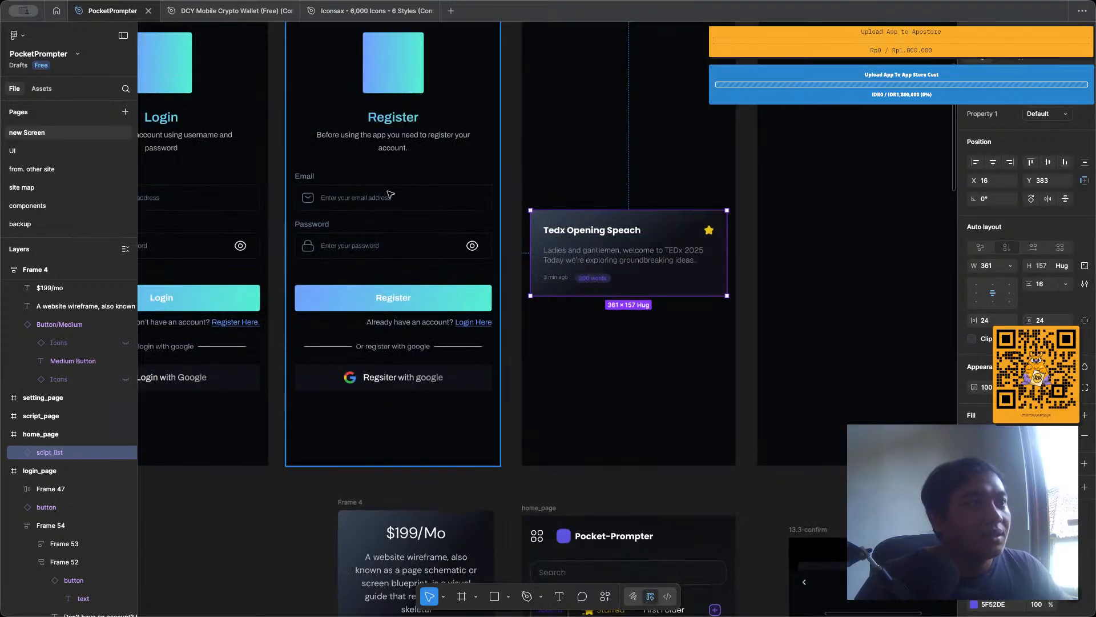
scroll(390, 195, down, 3)
double_click(411, 432)
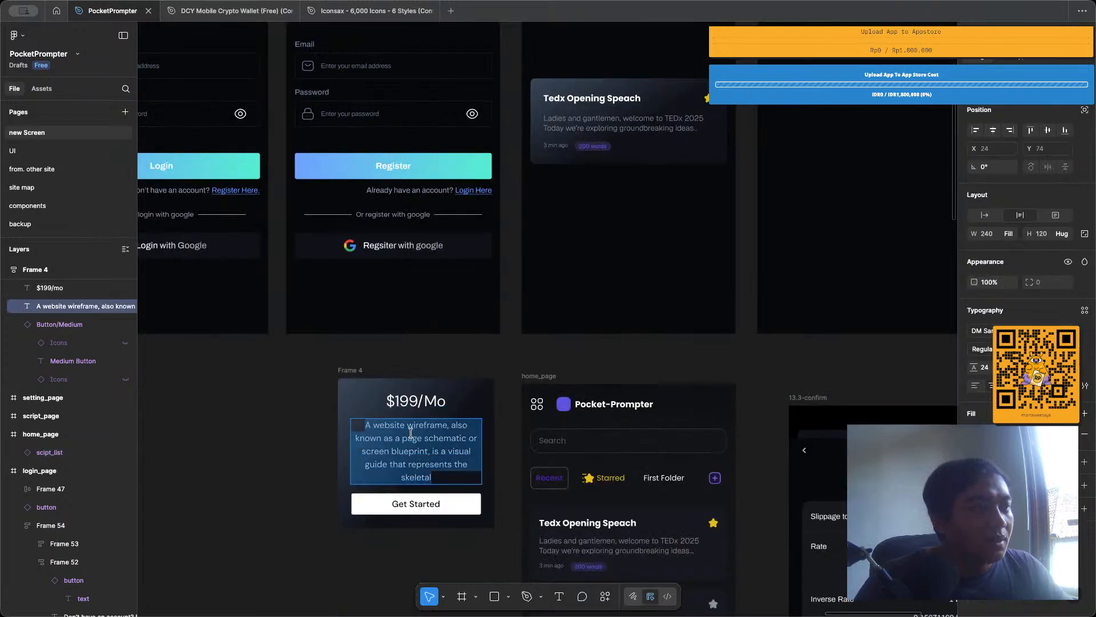
key(Escape)
key(Escape)
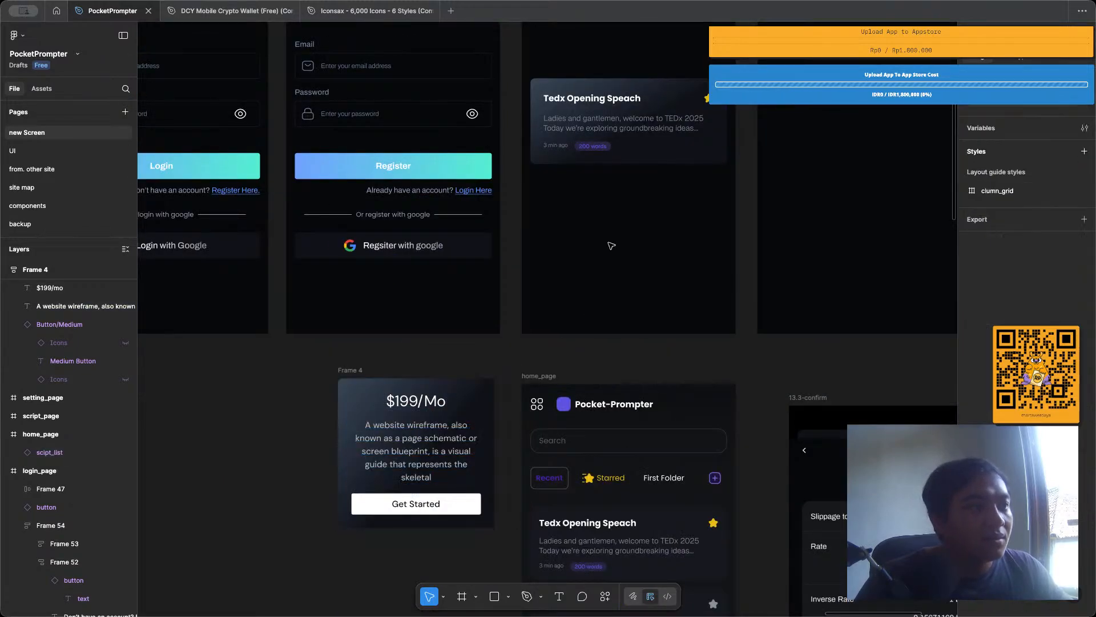
scroll(612, 246, up, 2)
double_click(610, 224)
double_click(610, 222)
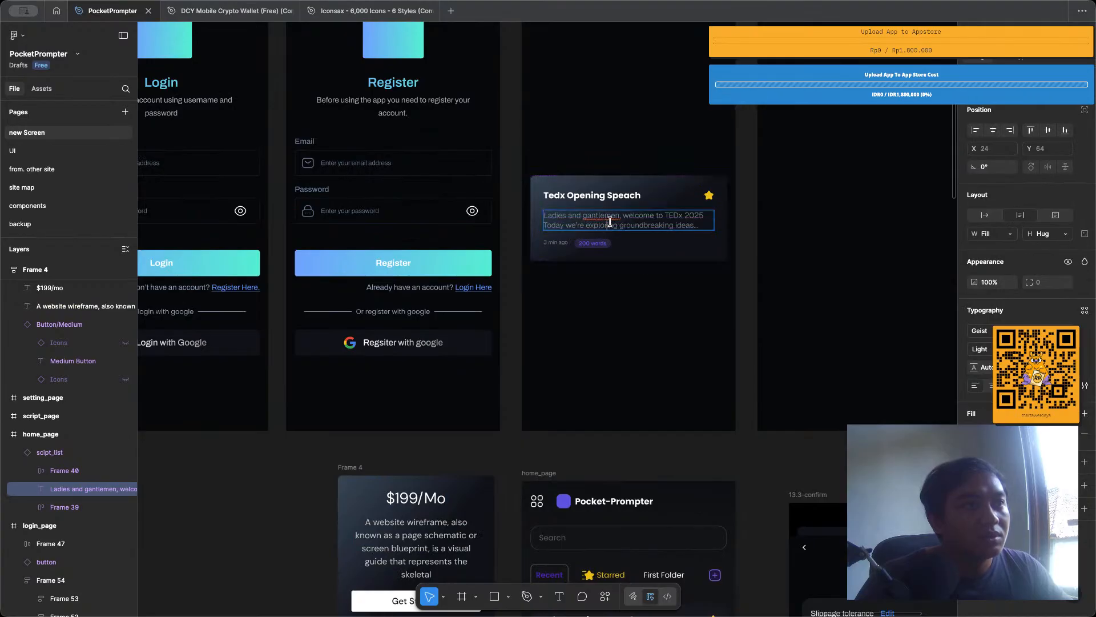
key(ctrl+a)
click(989, 333)
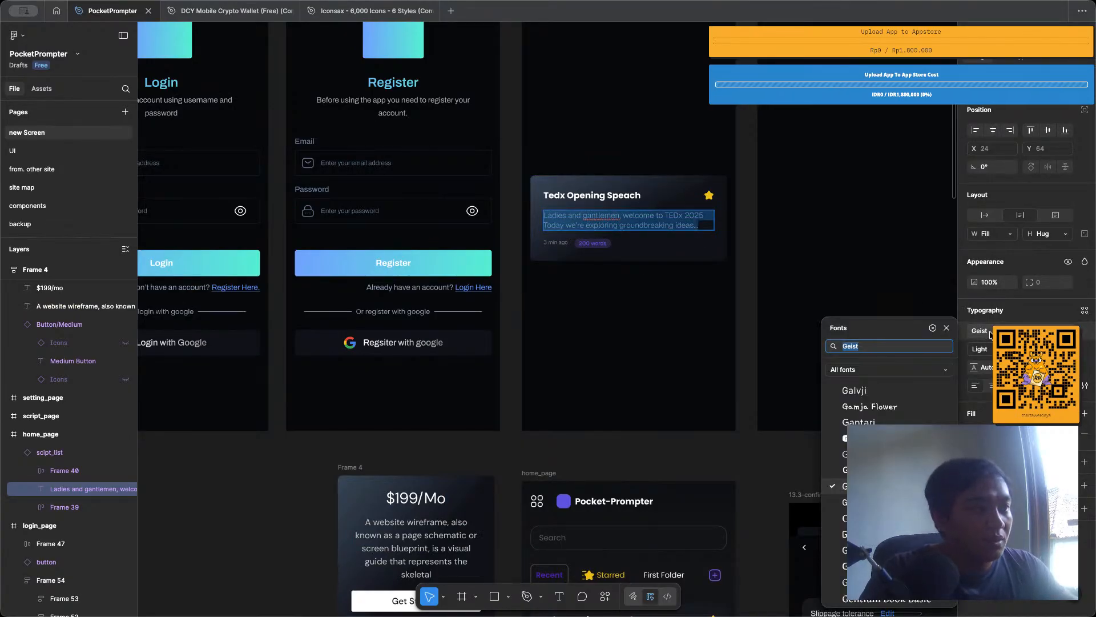
text(dm)
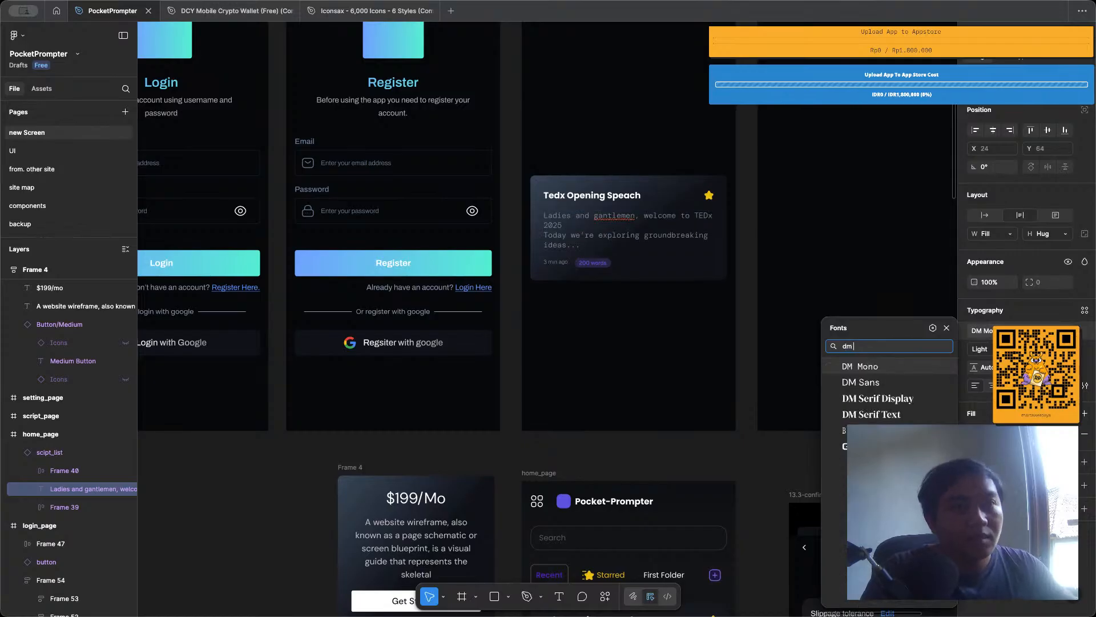
text( sa)
key(Return)
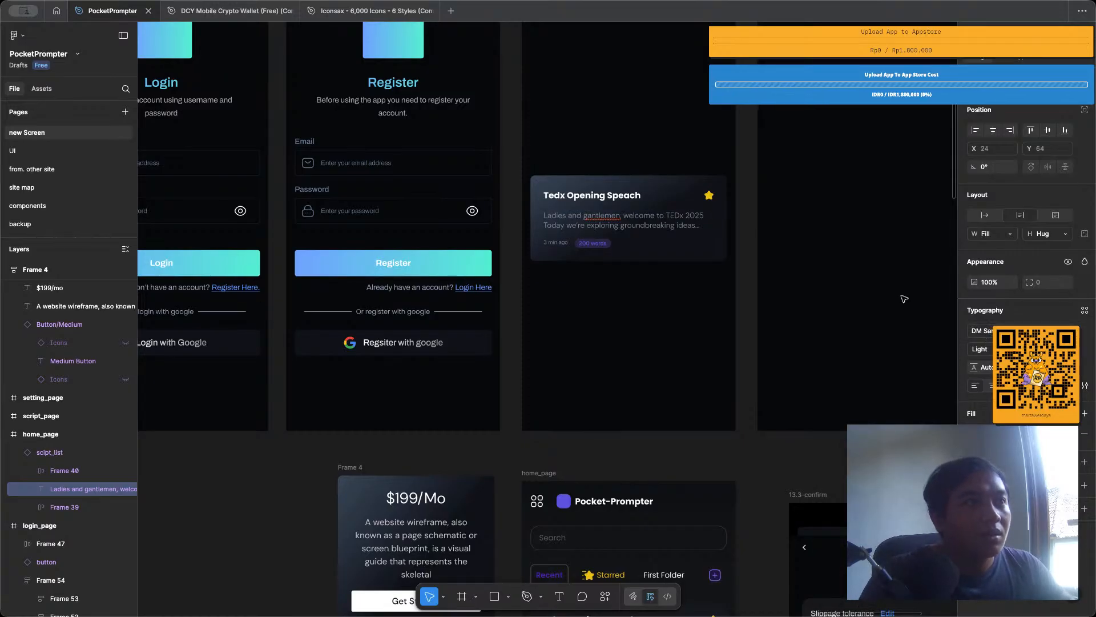
click(639, 308)
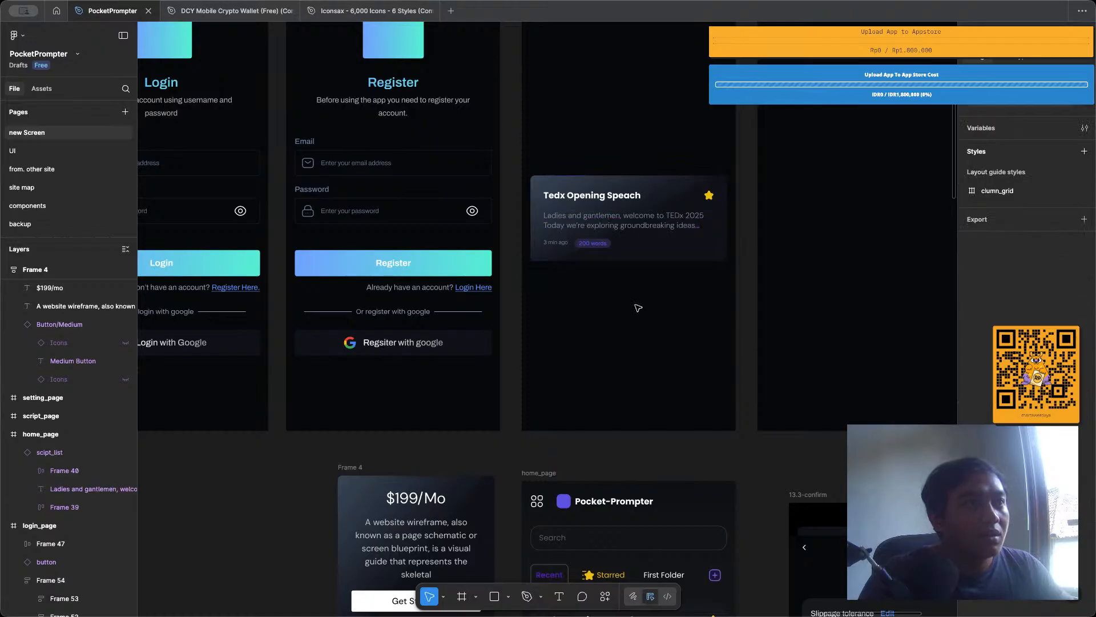
Set the font weight of the script card's description text to Regular, as in Frame 4's description.
double_click(627, 218)
double_click(624, 218)
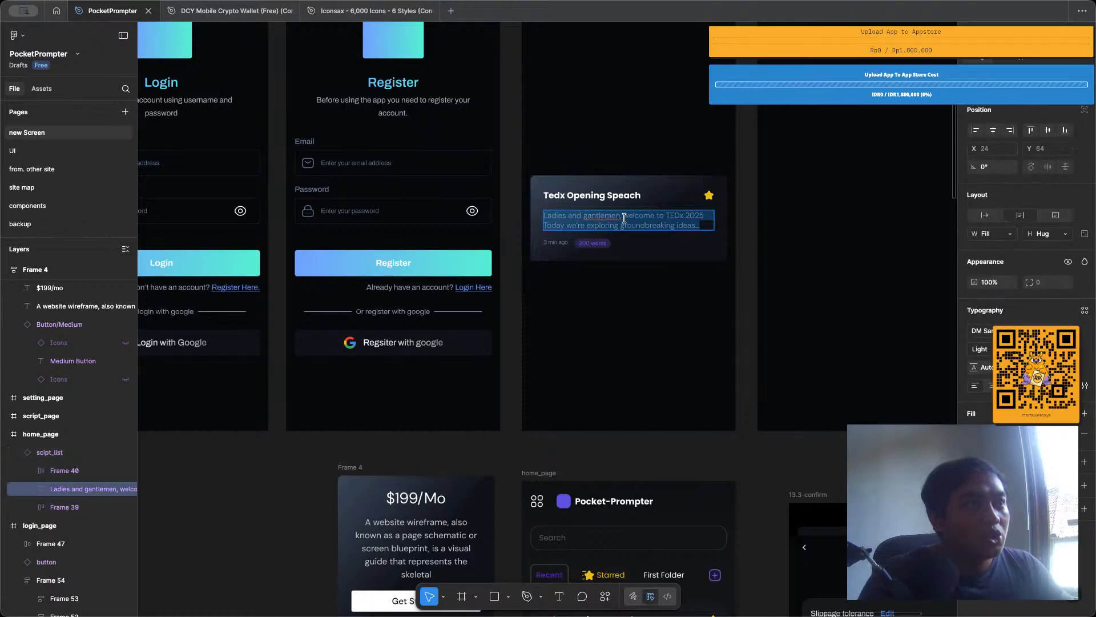
click(455, 542)
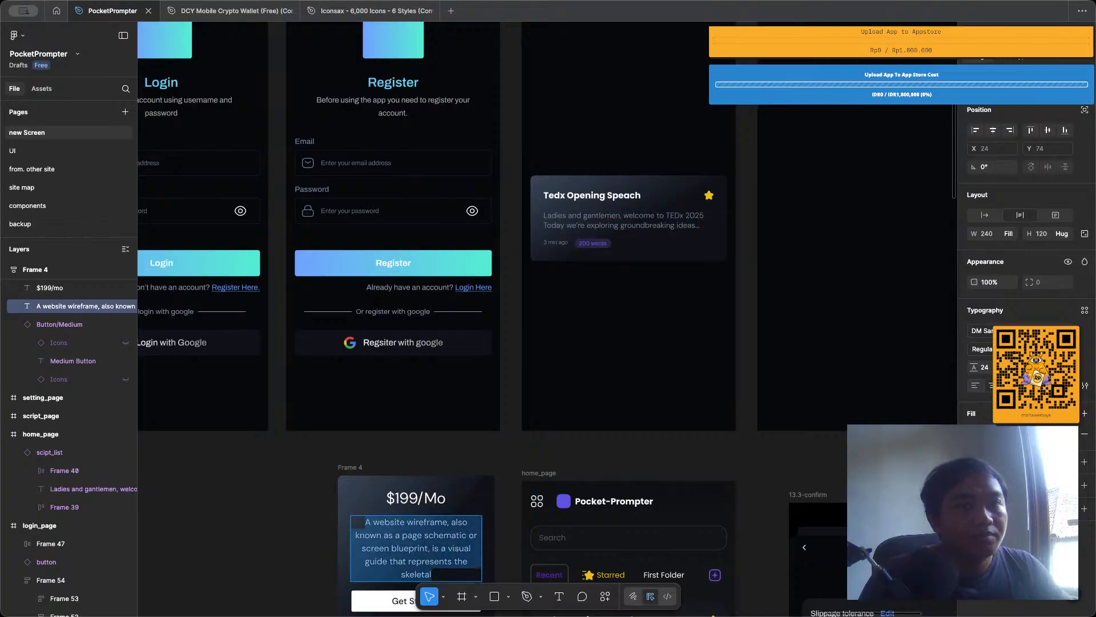
double_click(619, 222)
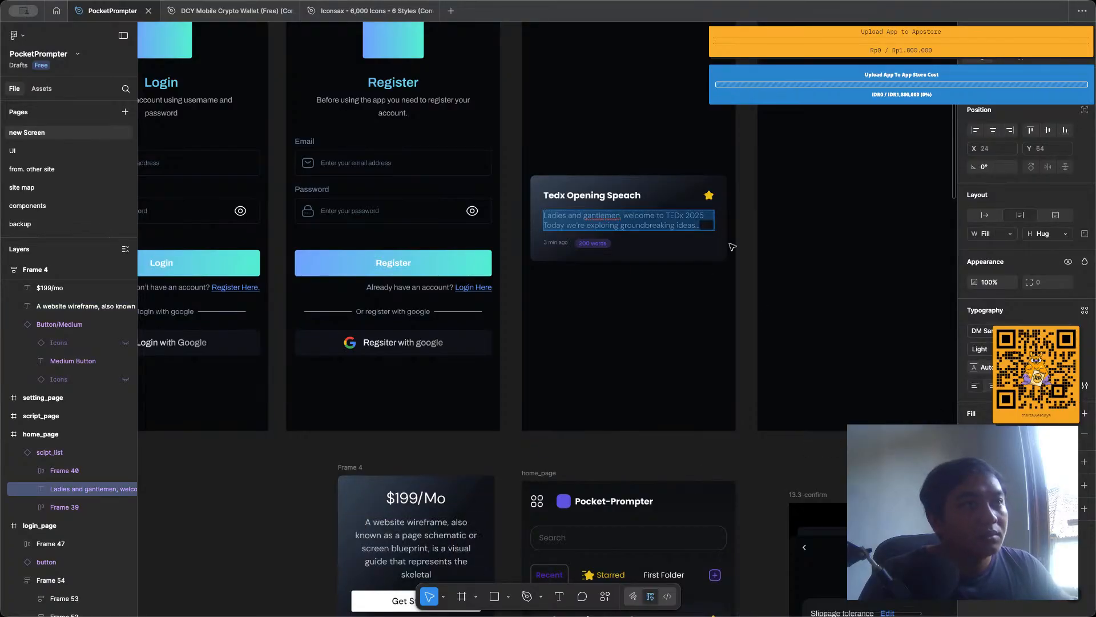
click(982, 349)
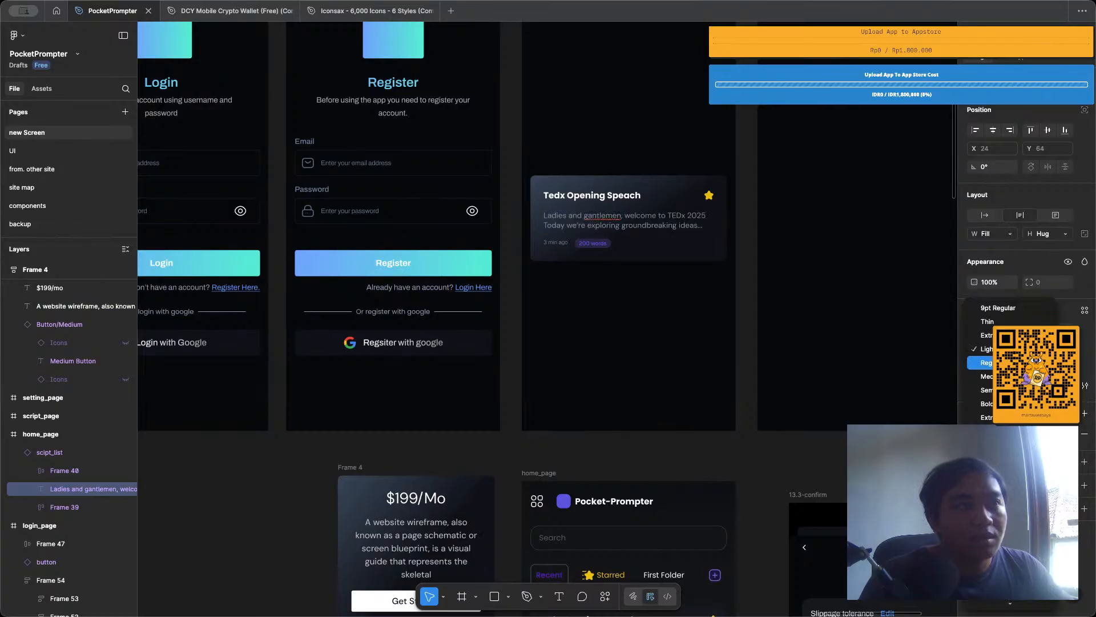
click(990, 362)
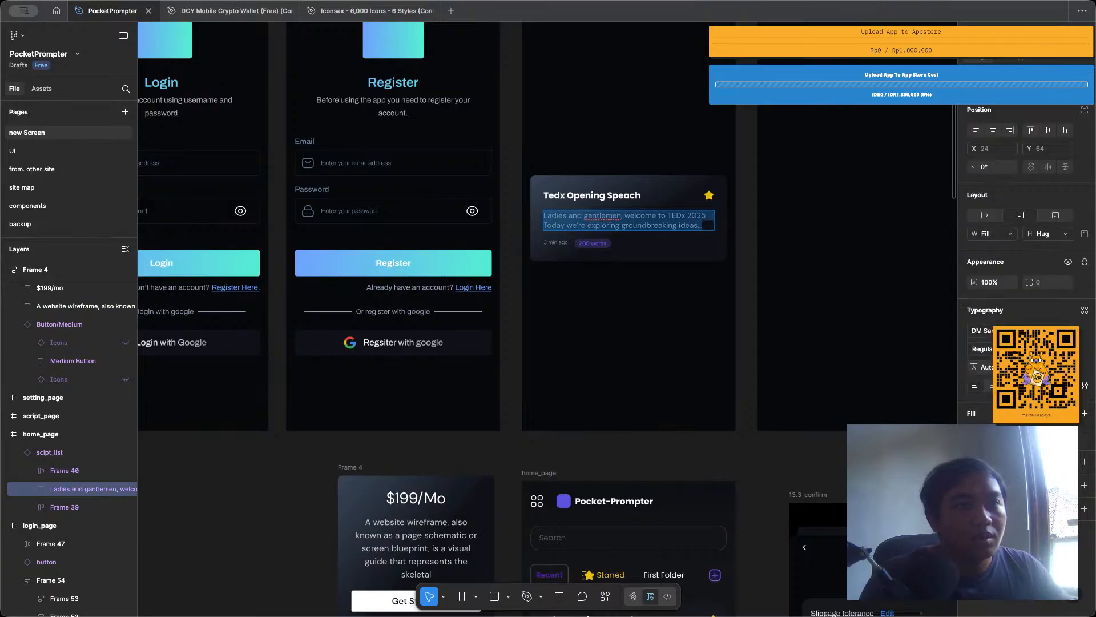
key(Escape)
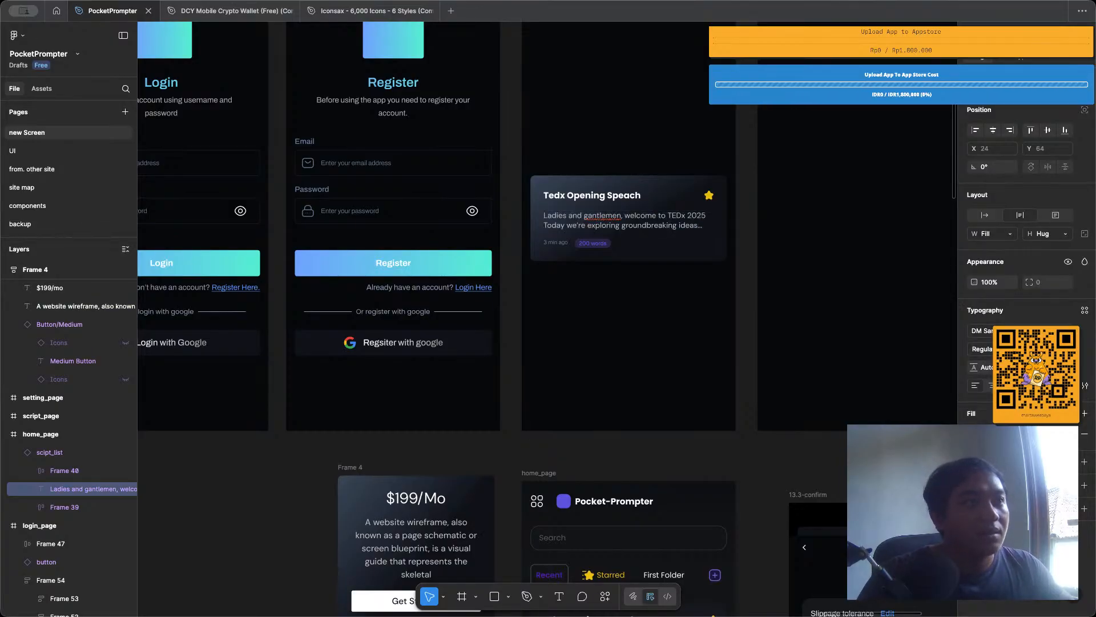
click(637, 307)
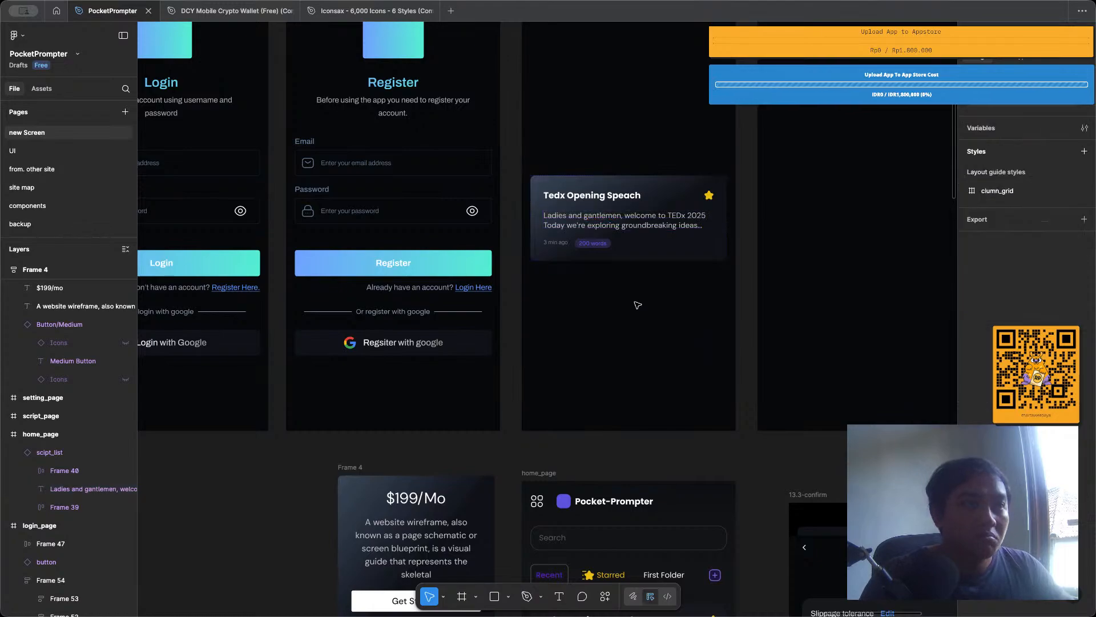
Inspect the script card's title text and compare it with the text styling in the neighbouring page designs.
scroll(572, 213, up, 3)
click(574, 192)
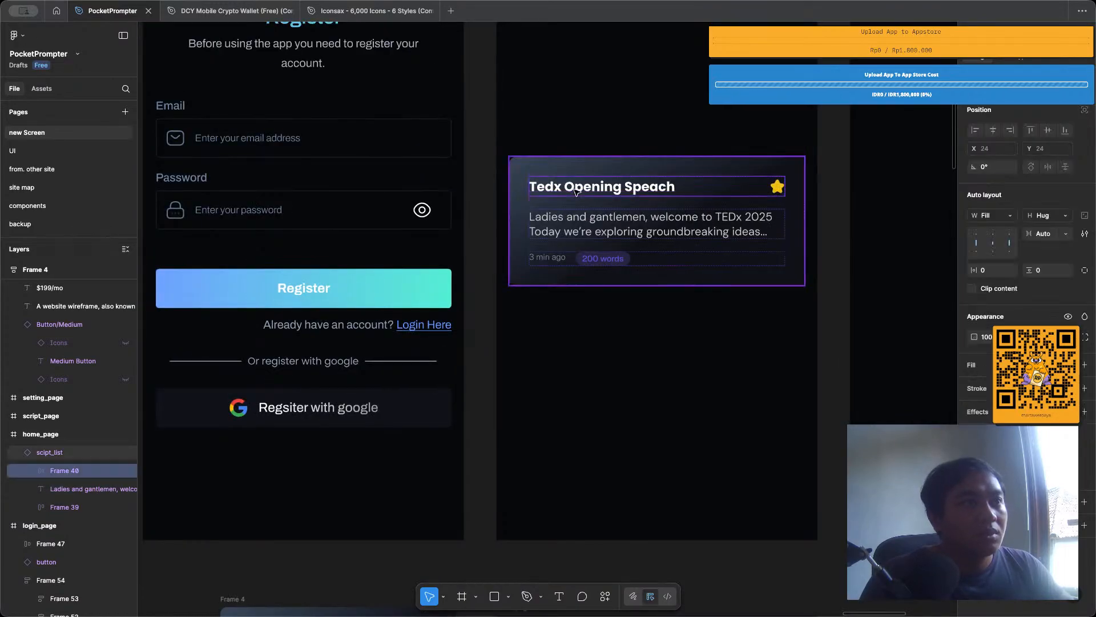
double_click(575, 190)
scroll(574, 190, down, 3)
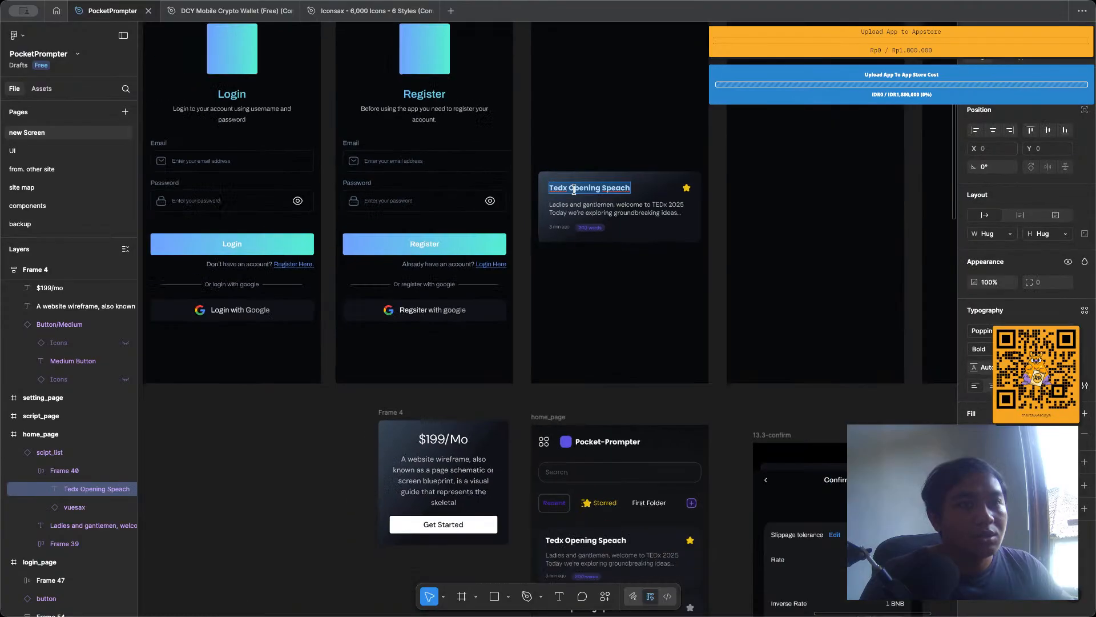
scroll(660, 350, down, 1)
scroll(660, 350, down, 3)
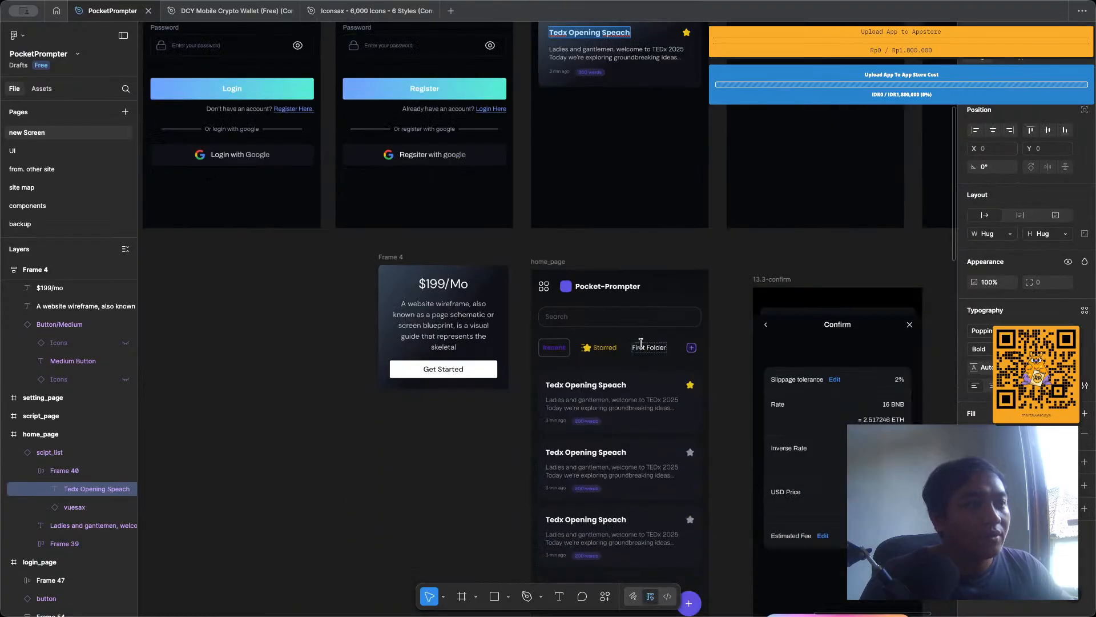
scroll(656, 348, up, 3)
scroll(651, 347, left, 5)
scroll(644, 346, left, 3)
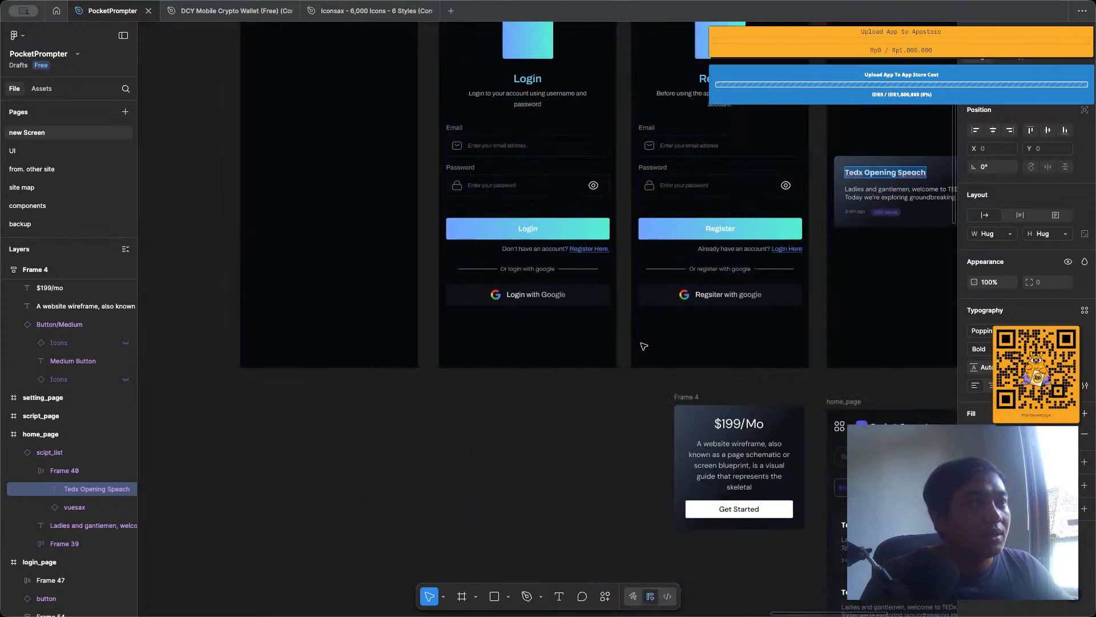
Save the linear gradient fill of the register page's Google button text as a color style named white_gradient.
scroll(644, 346, right, 2)
double_click(672, 297)
key(ctrl+a)
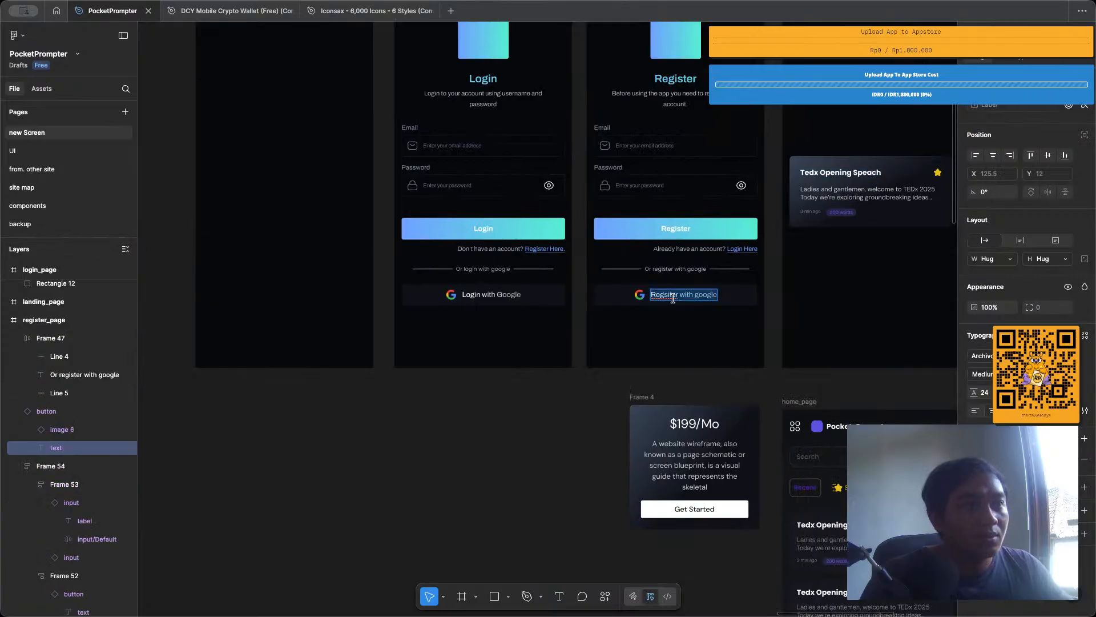
click(1068, 438)
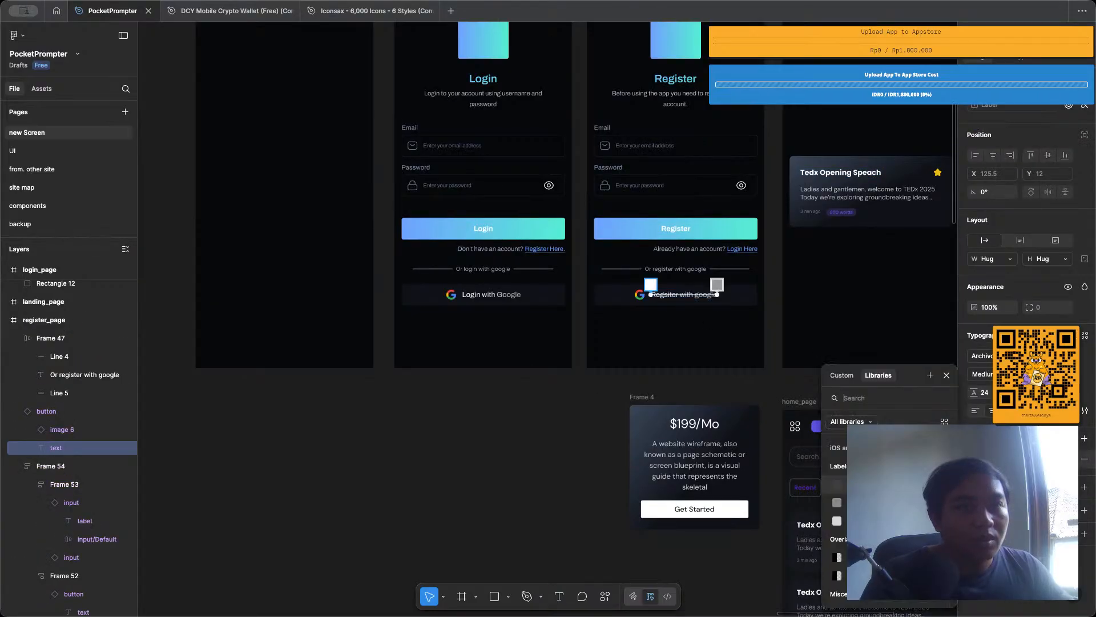
click(930, 376)
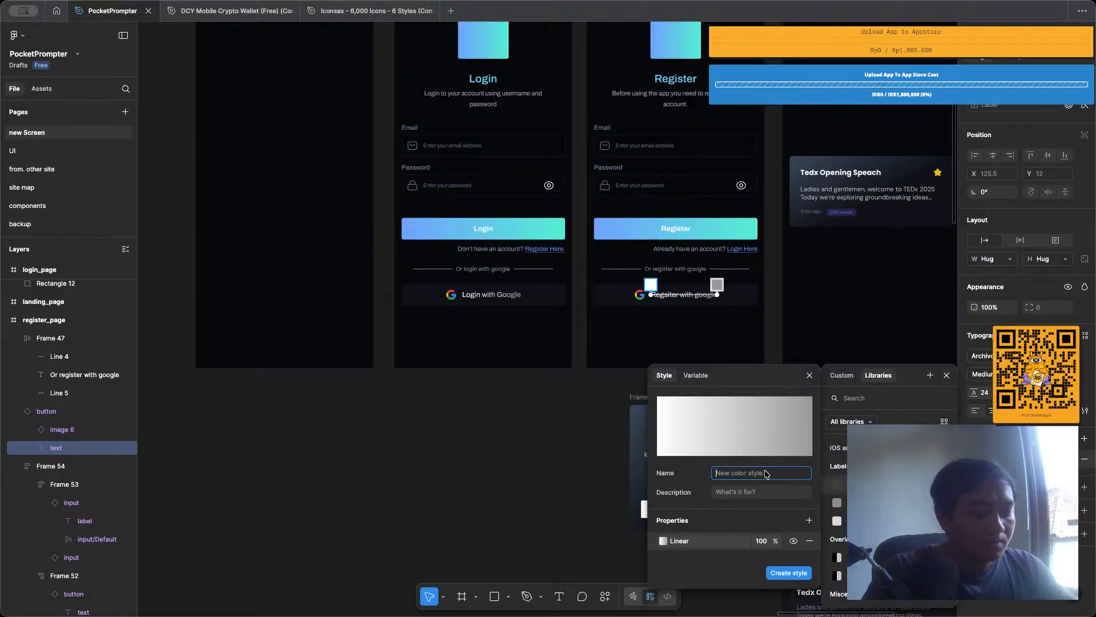
text(white)
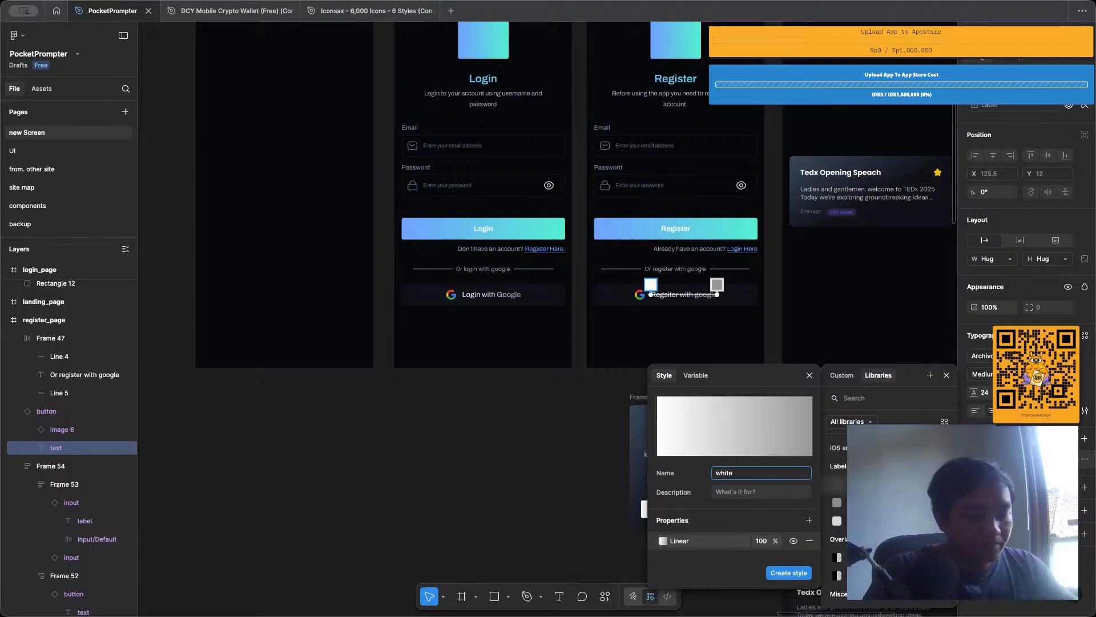
text(_gradient)
key(Return)
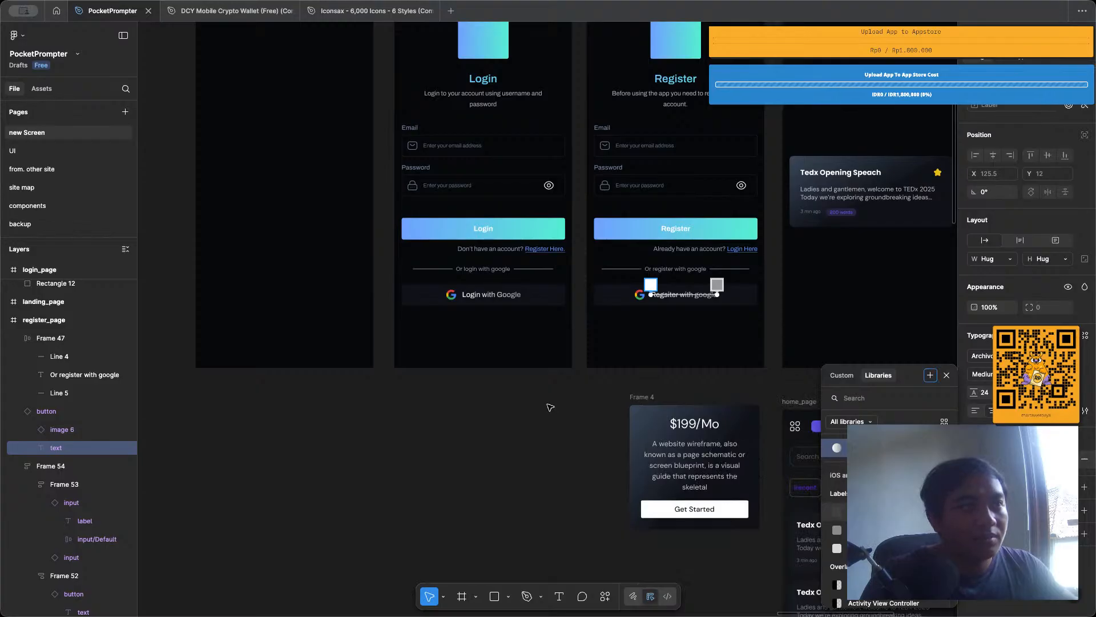
key(Escape)
Apply the white_gradient color style to the title text of the script card in the new home_page frame.
scroll(549, 406, right, 5)
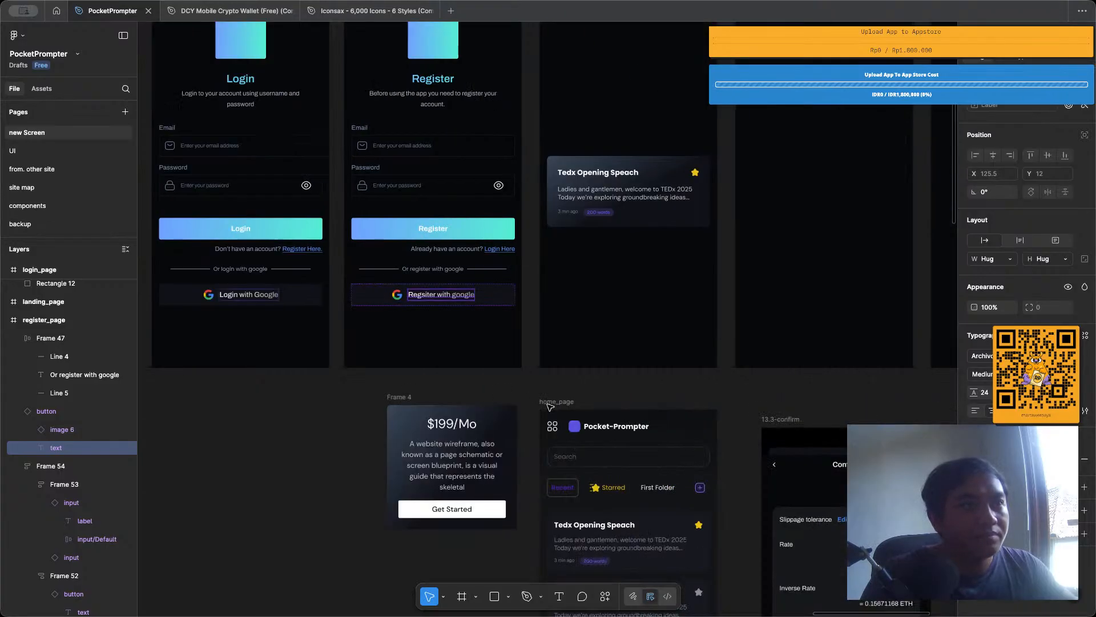
double_click(584, 175)
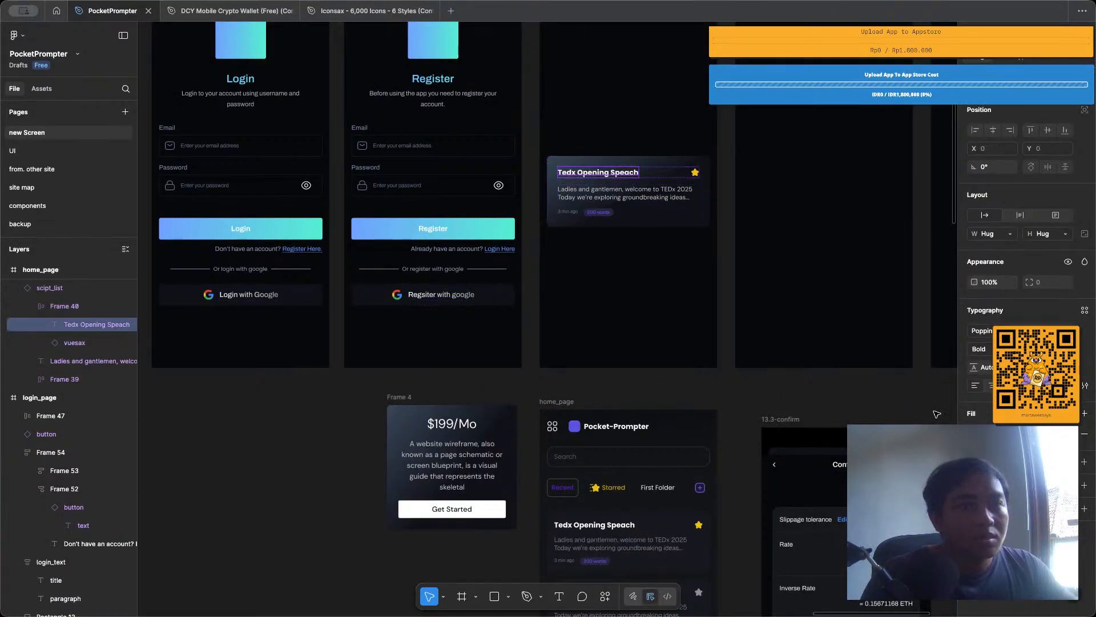
click(1071, 413)
click(880, 447)
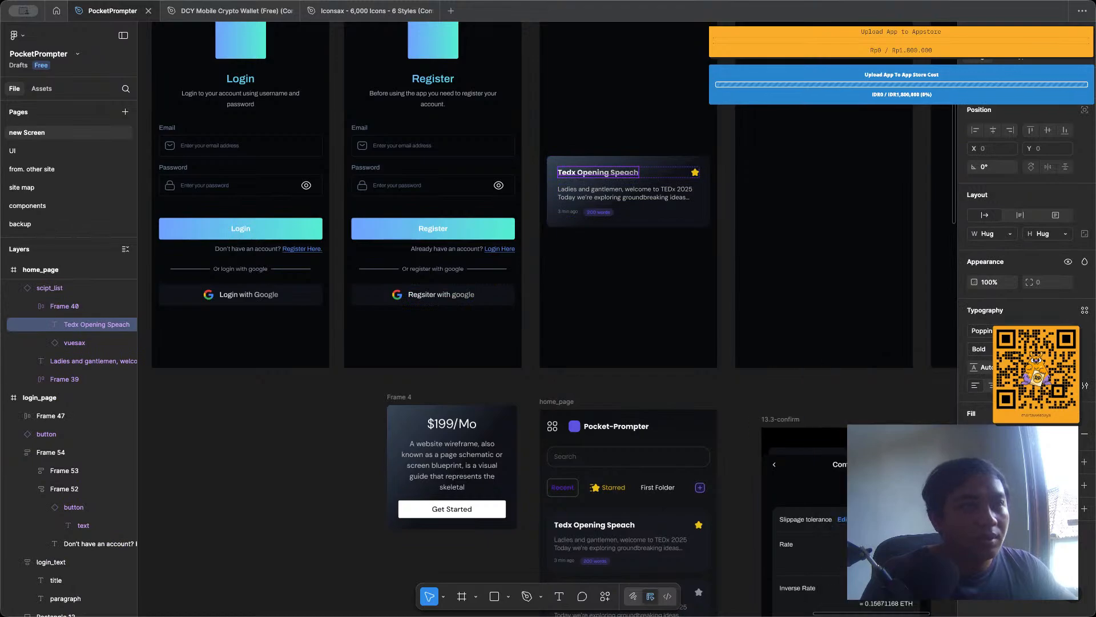
click(764, 336)
scroll(656, 279, up, 2)
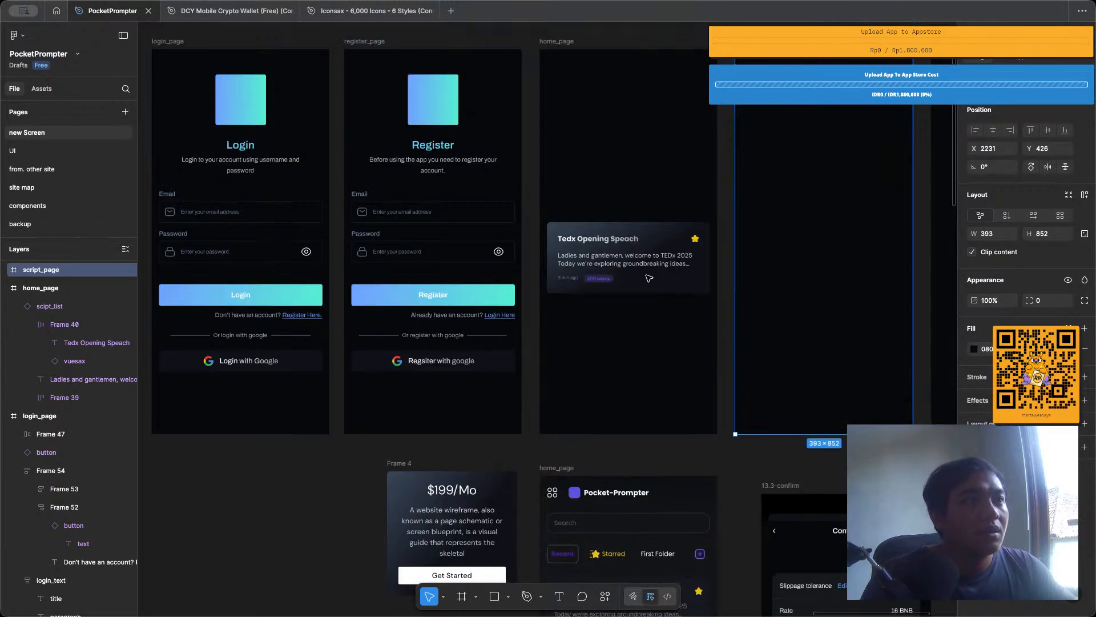
scroll(671, 225, up, 5)
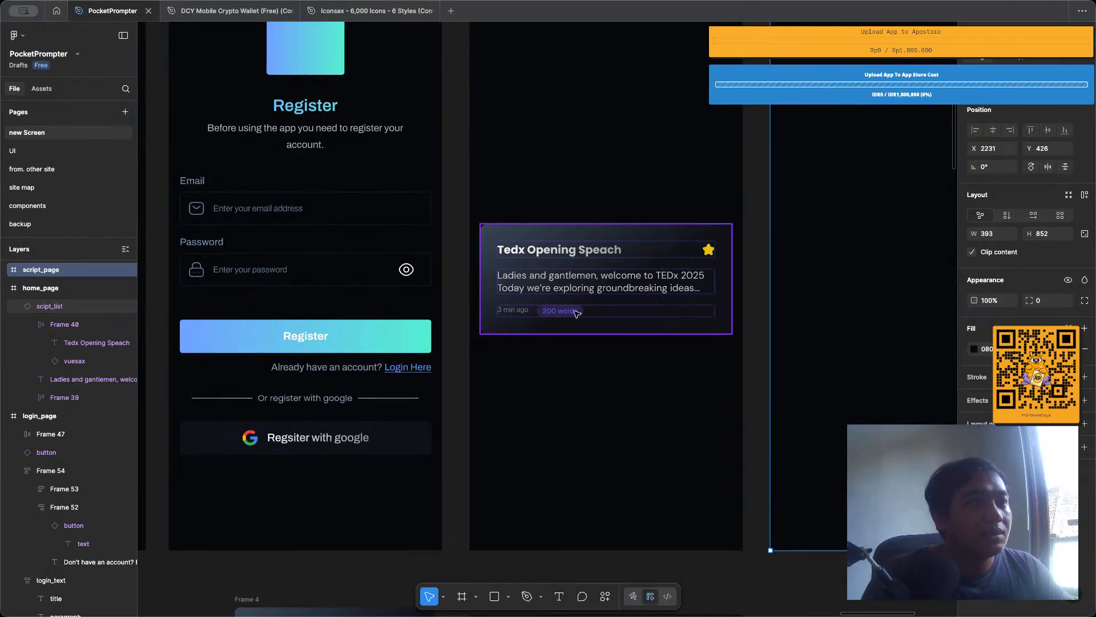
Detach the script card in the new home_page frame from its component.
scroll(603, 296, up, 2)
click(602, 296)
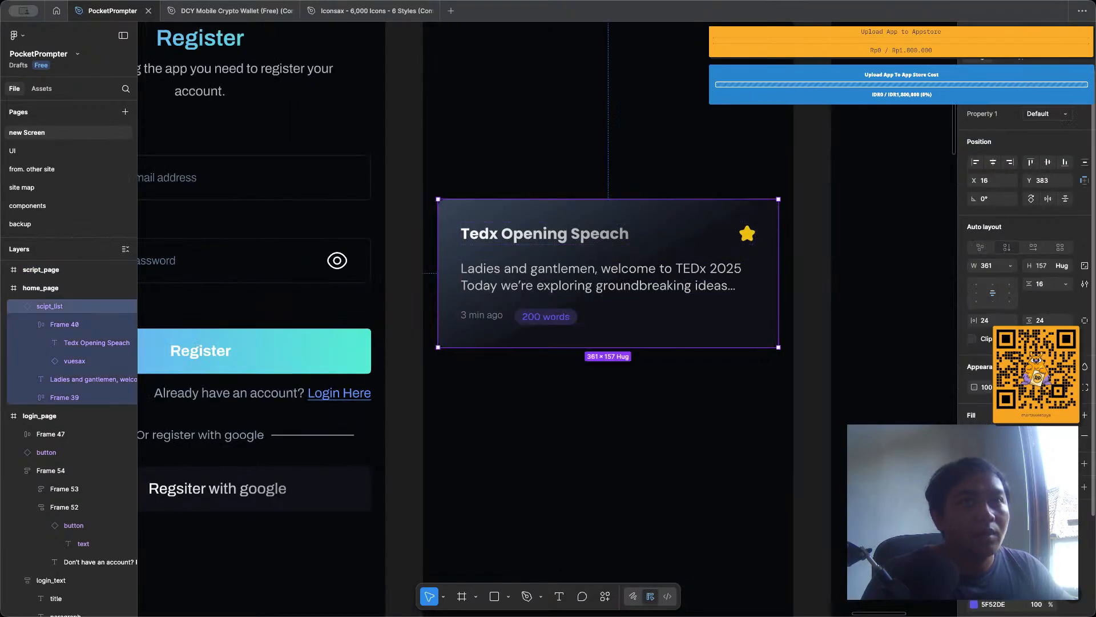
right_click(1016, 135)
click(1015, 135)
click(620, 140)
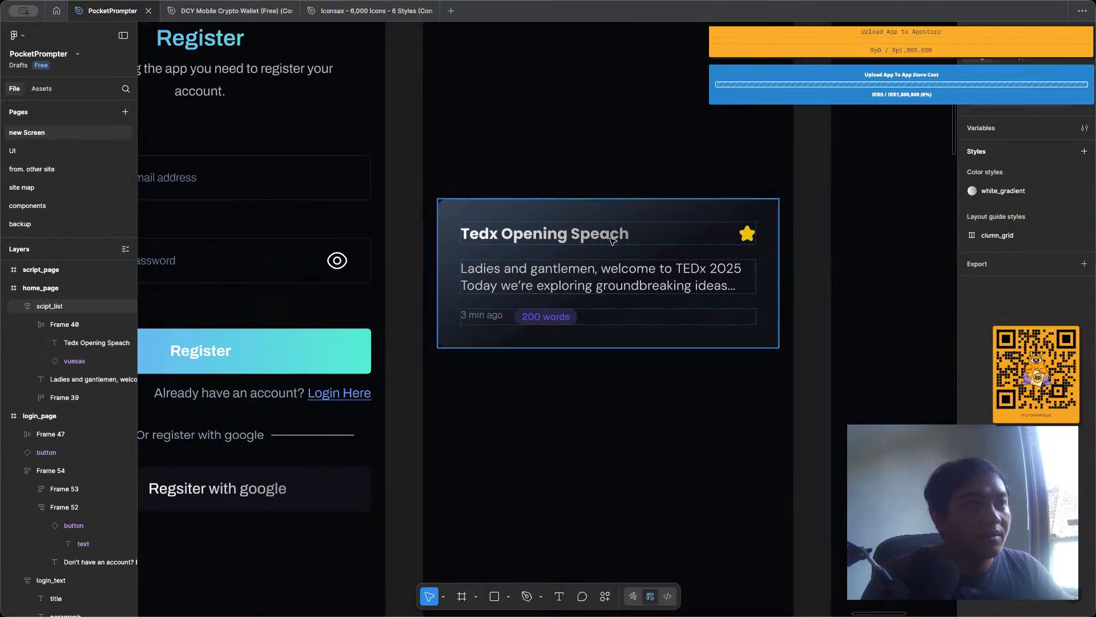
Set the font of the script card's title text to DM Sans.
click(611, 241)
click(610, 241)
double_click(611, 241)
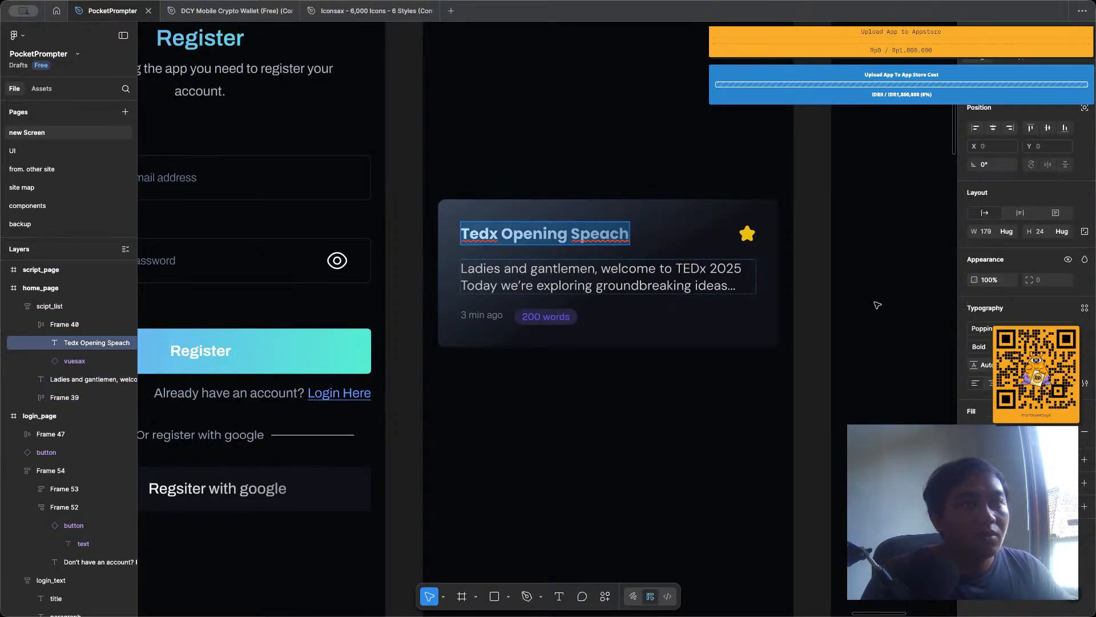
click(984, 333)
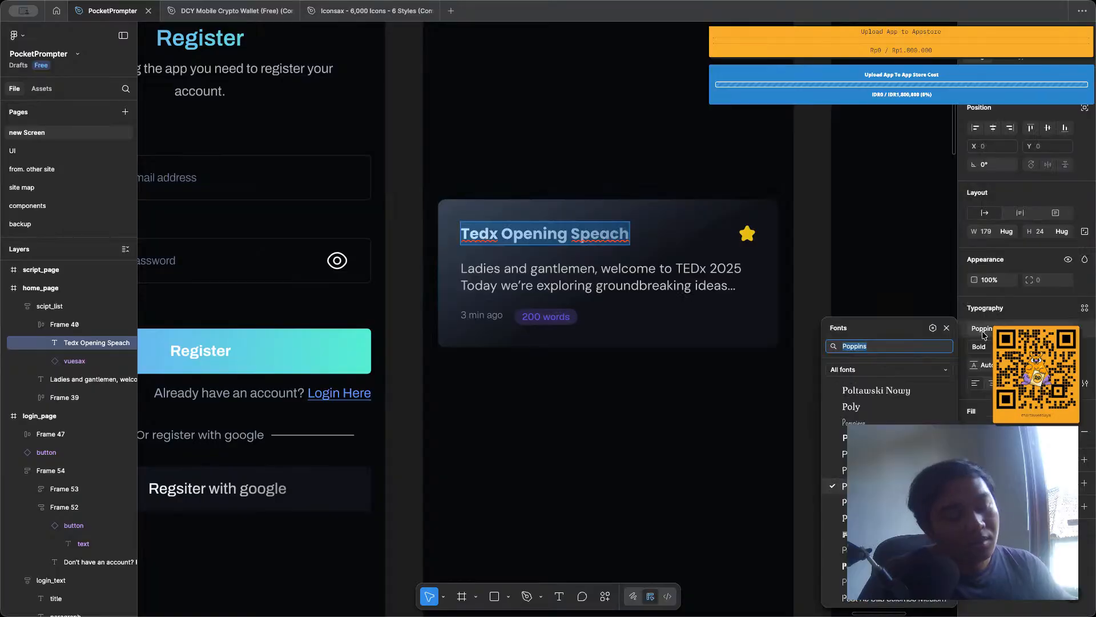
text(dms)
key(BackSpace)
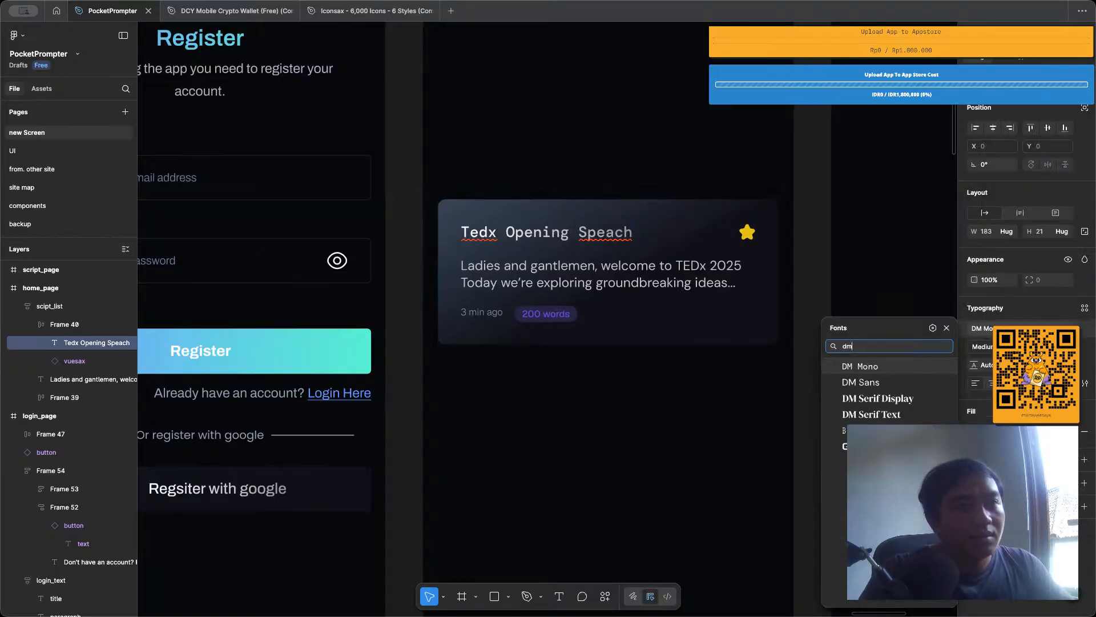
key(Down)
key(Return)
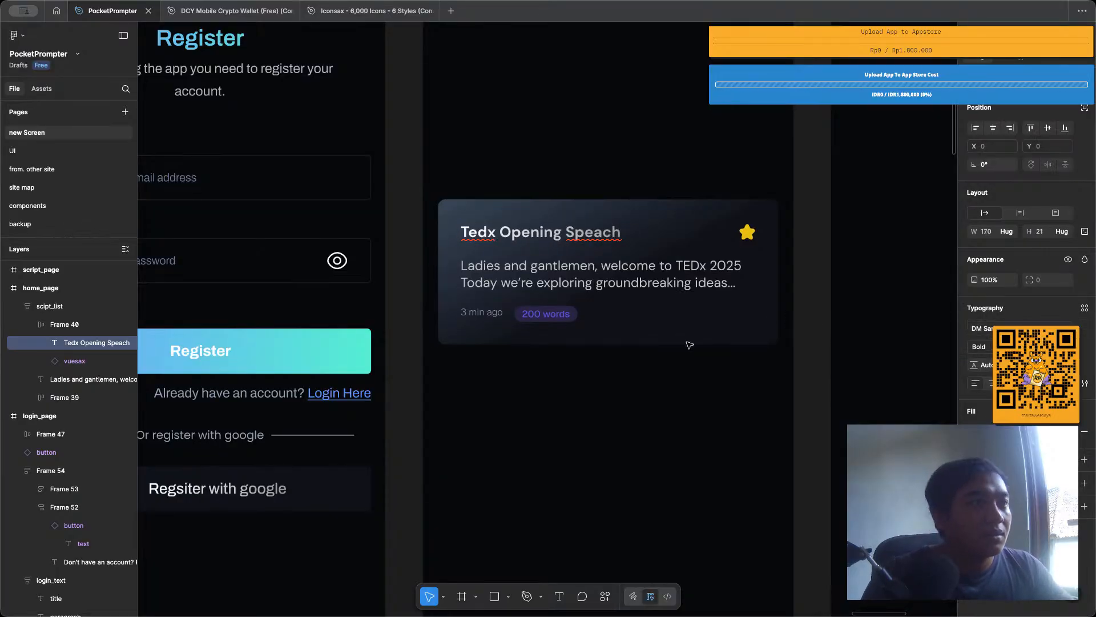
click(605, 421)
Detach the text style from the paragraph below the register page's title and set its font to DM Sans.
ctrl+scroll(607, 423, down, 3)
scroll(607, 423, down, 2)
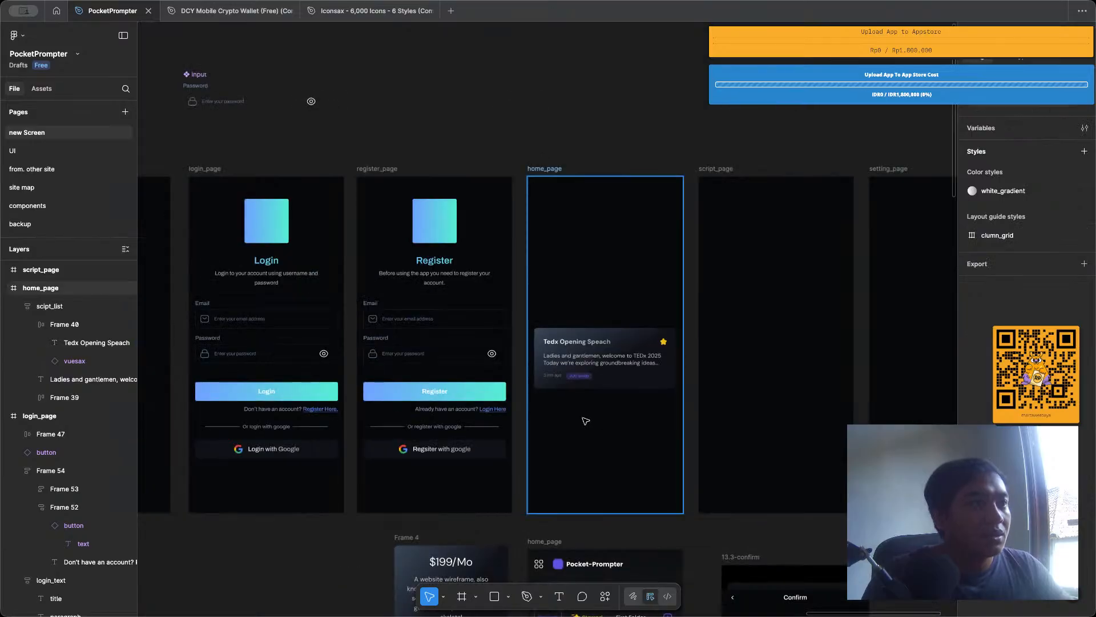
scroll(580, 419, left, 2)
click(559, 280)
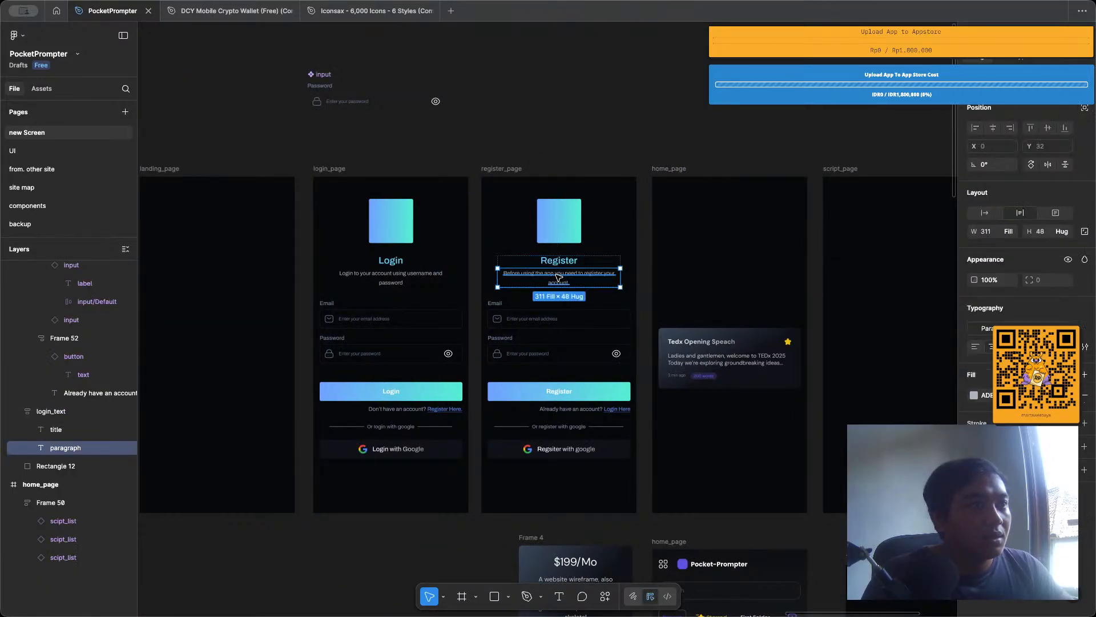
double_click(559, 280)
click(1007, 329)
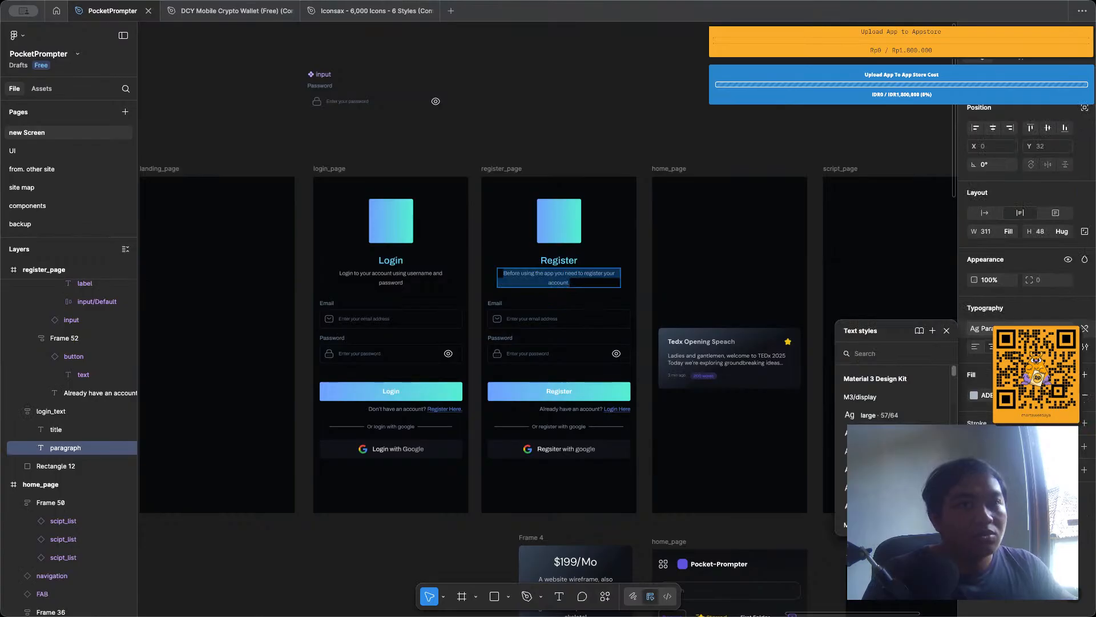
click(1085, 330)
click(1022, 329)
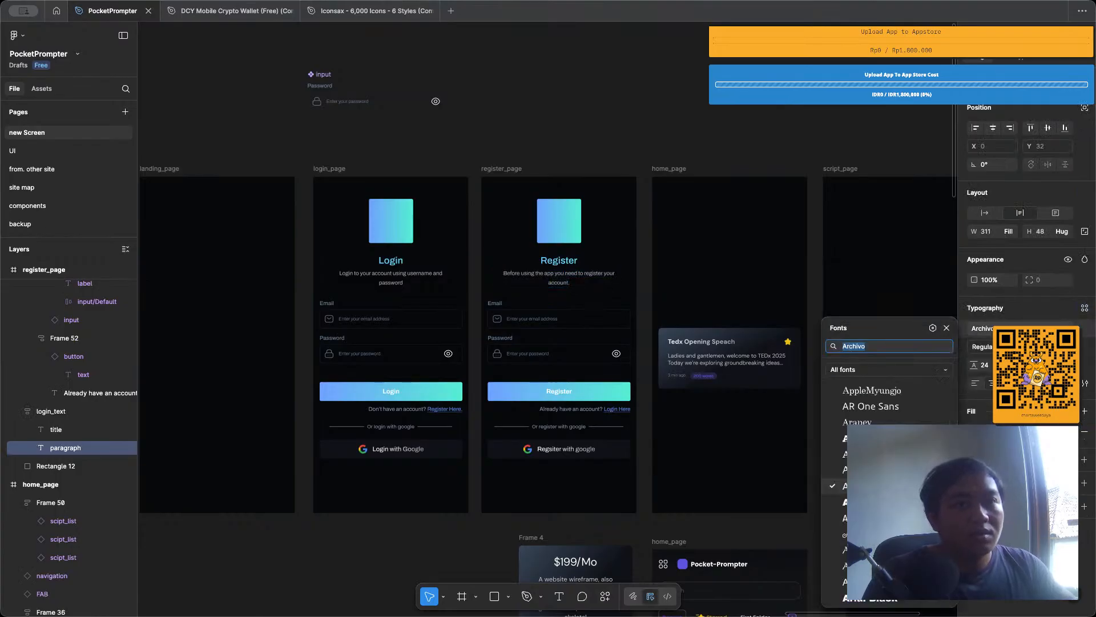
text(dm)
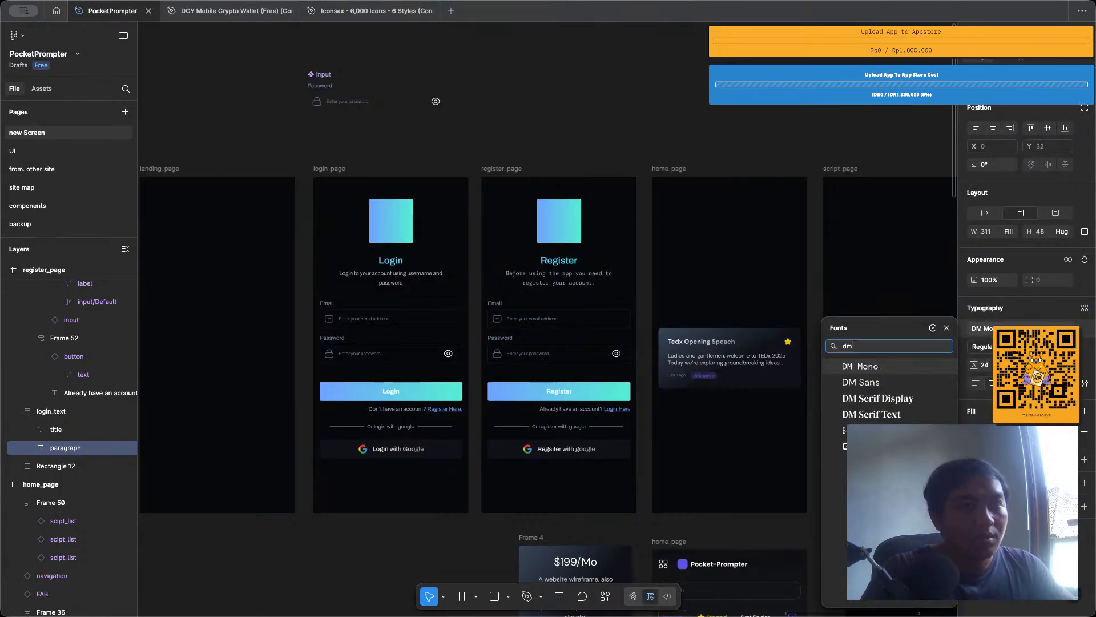
text( sa)
click(947, 328)
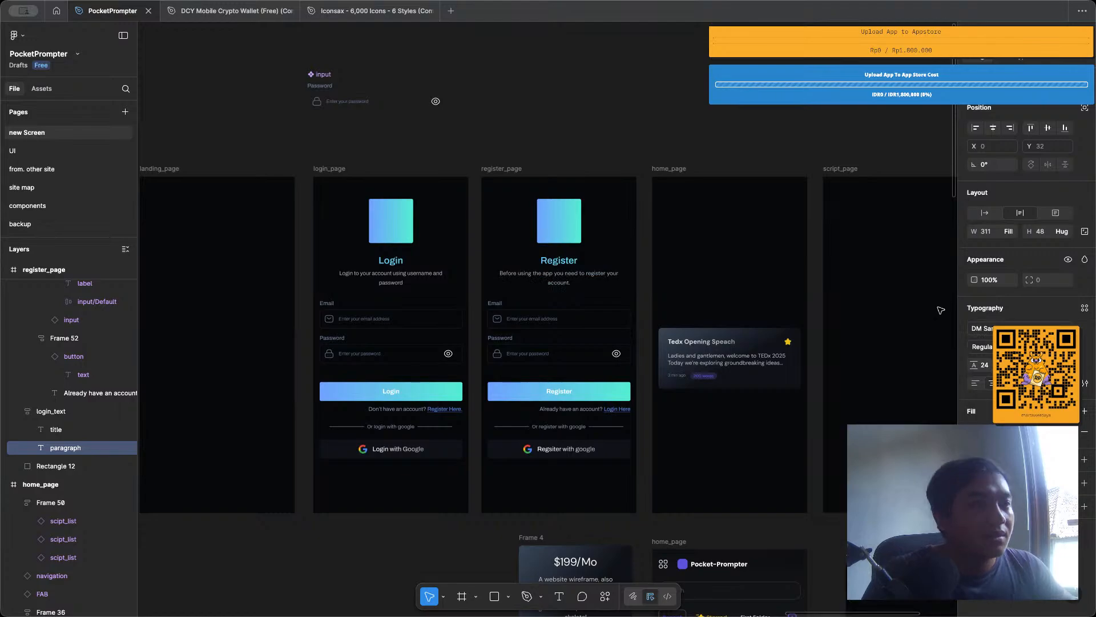
scroll(812, 277, up, 5)
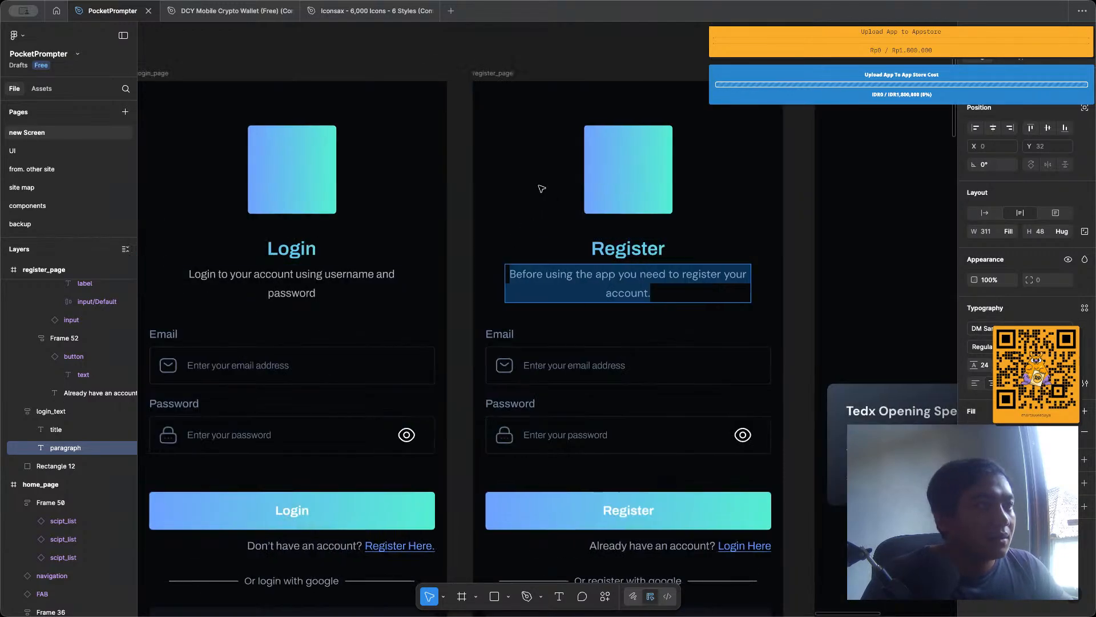
click(541, 188)
Try DM Sans as the font of the register page's title.
click(588, 240)
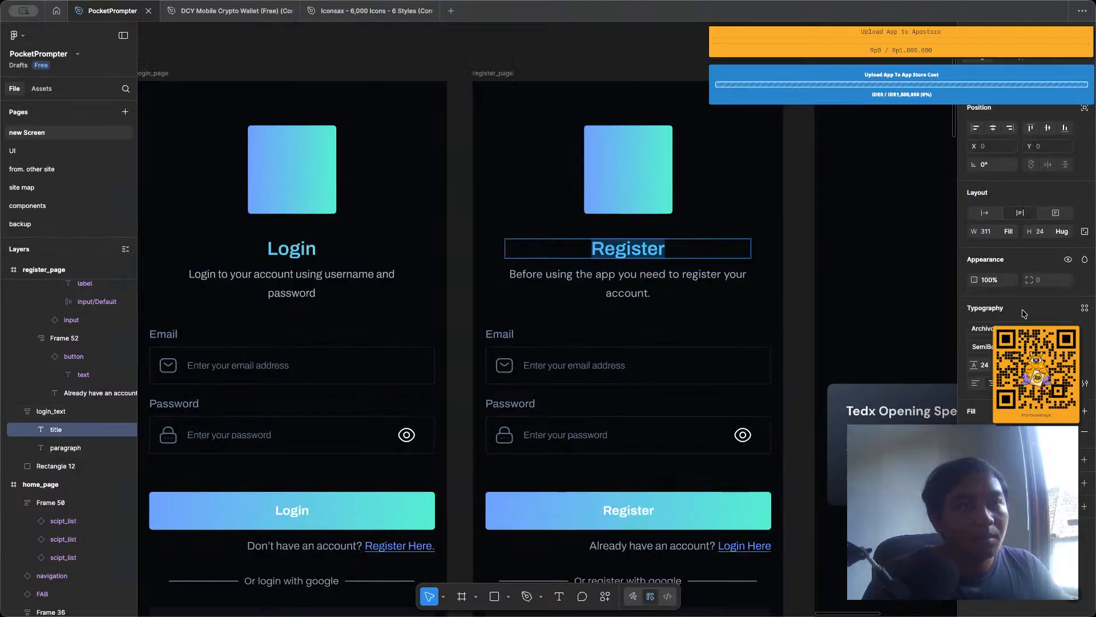
click(1016, 329)
text(dm sa)
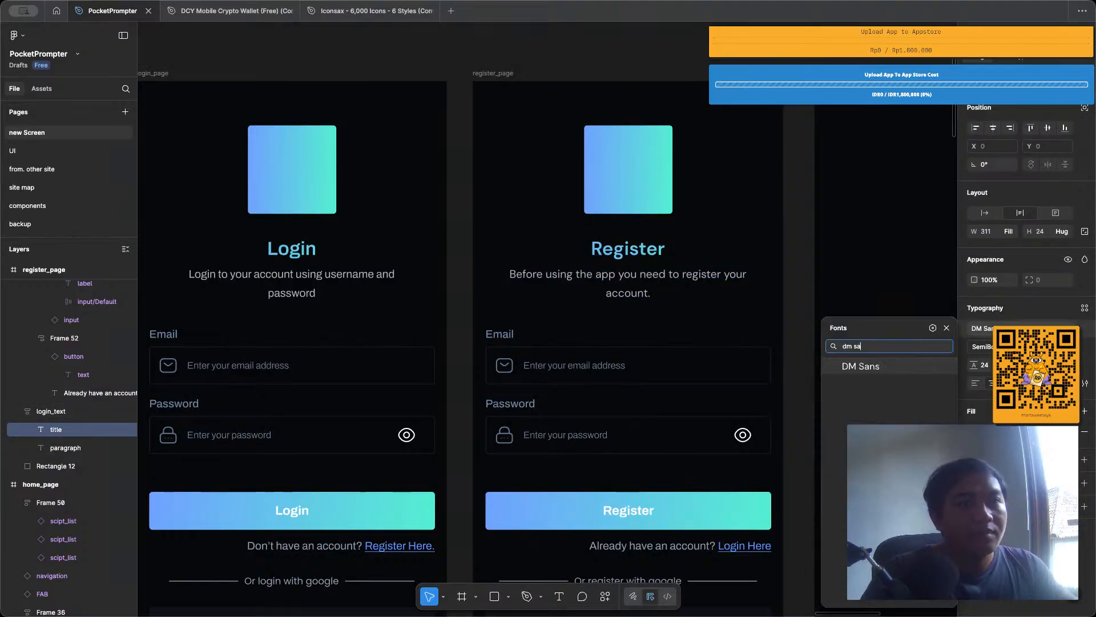
key(Return)
click(765, 188)
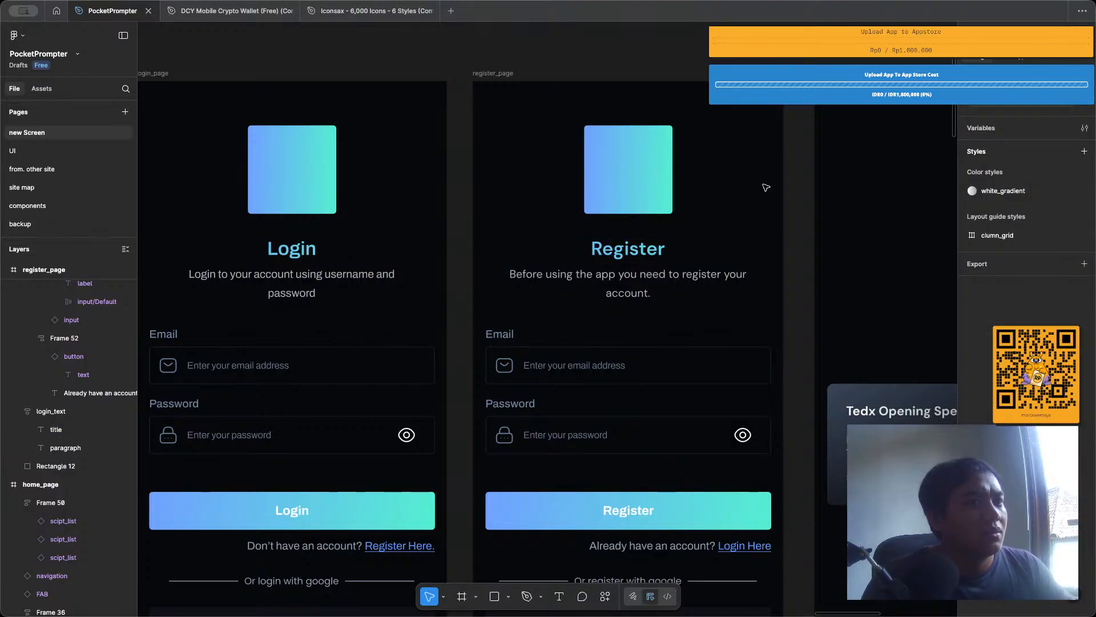
Set the font of the register page's title back to Archivo.
click(656, 248)
double_click(656, 247)
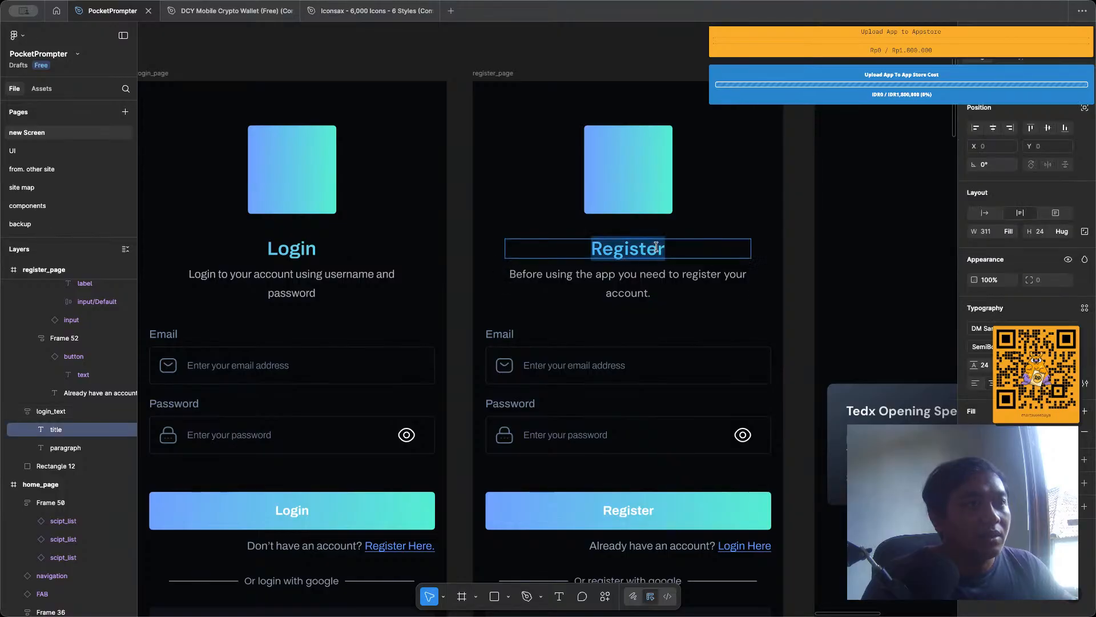
click(977, 329)
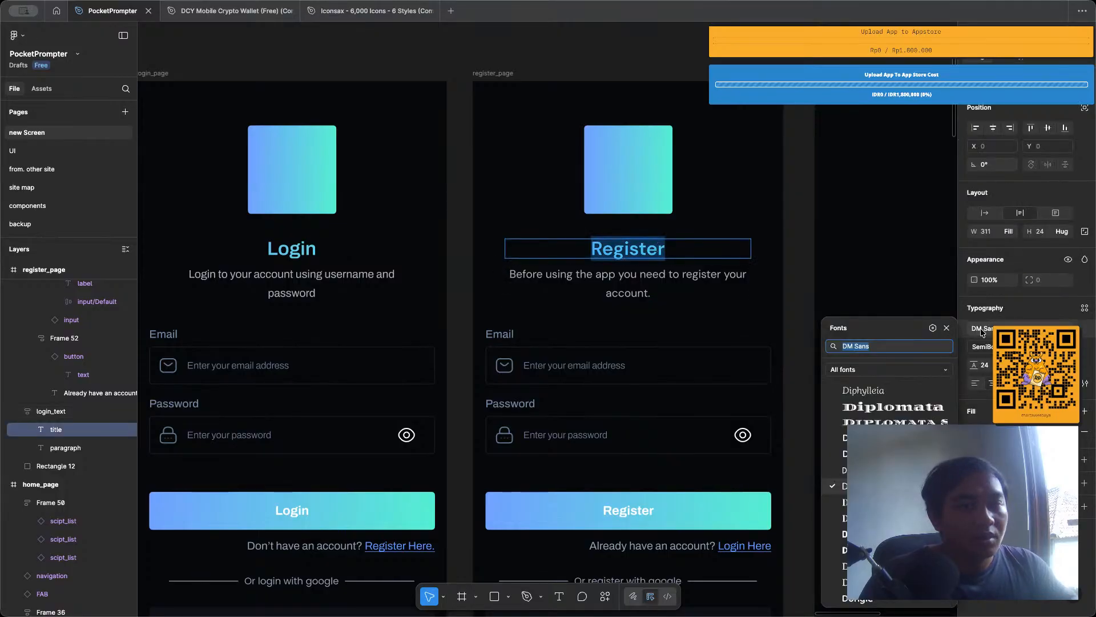
text(arc)
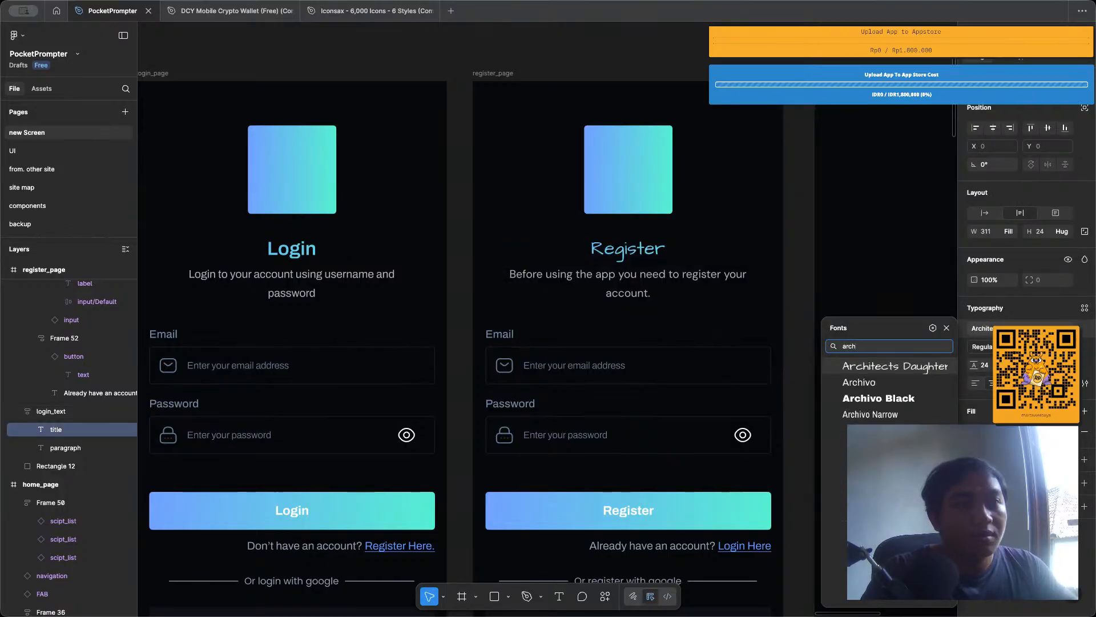
text(h)
key(Down)
key(Down)
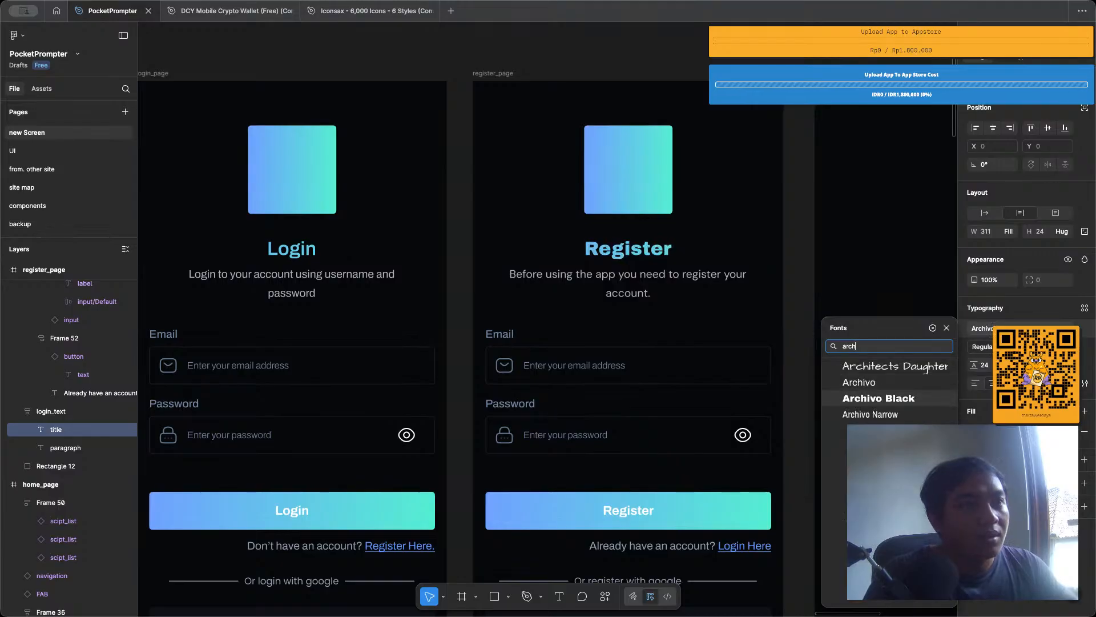
key(Up)
key(Return)
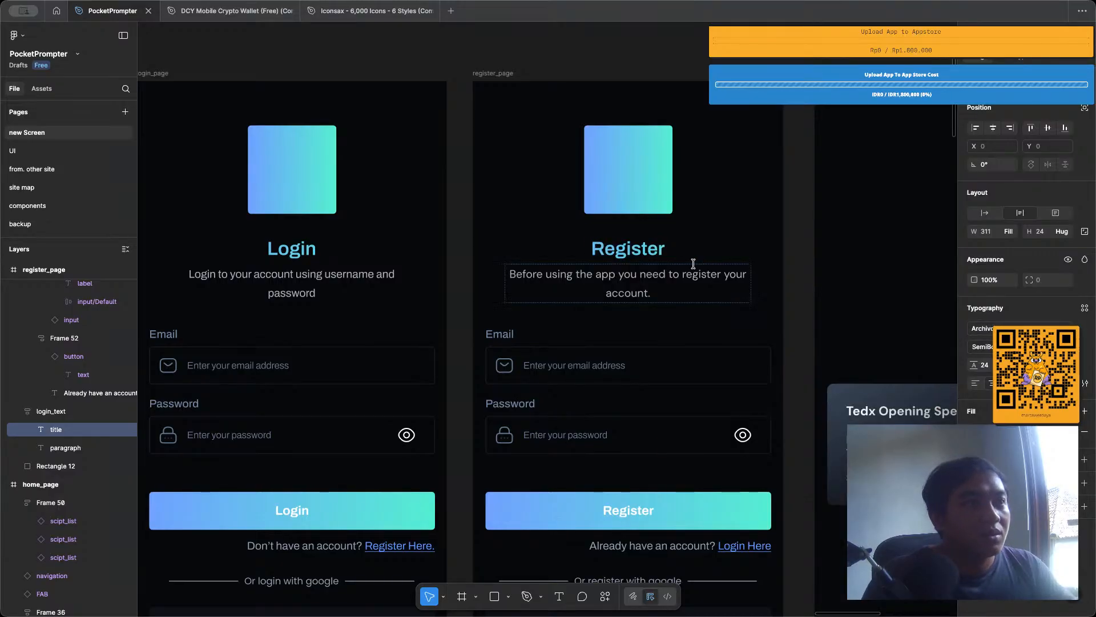
Try Montserrat as the font of the register page's title.
click(990, 327)
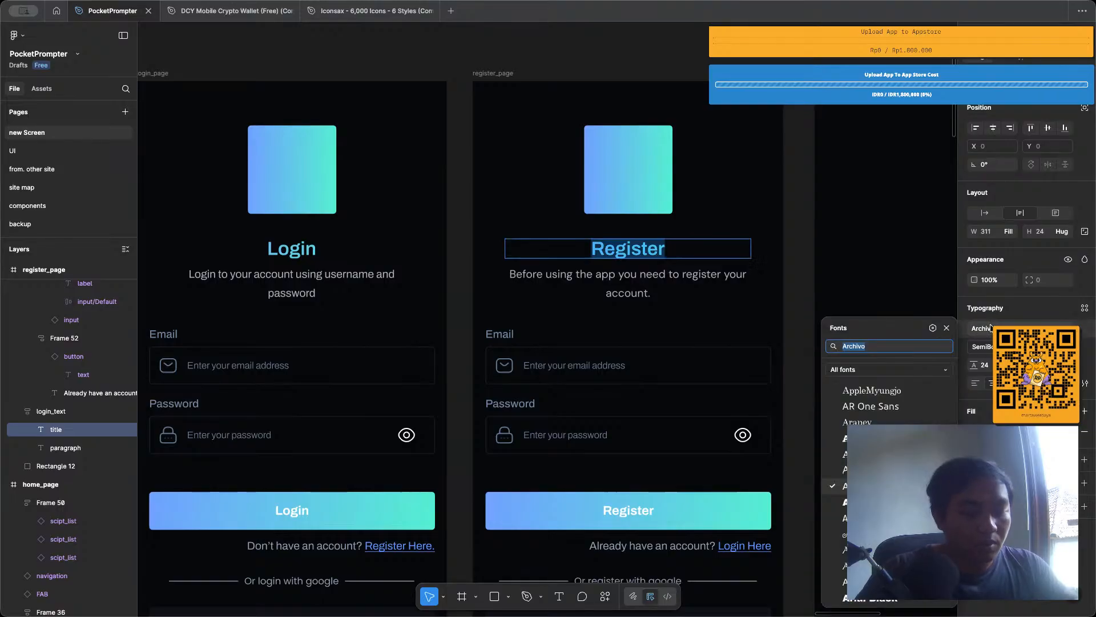
text(montse)
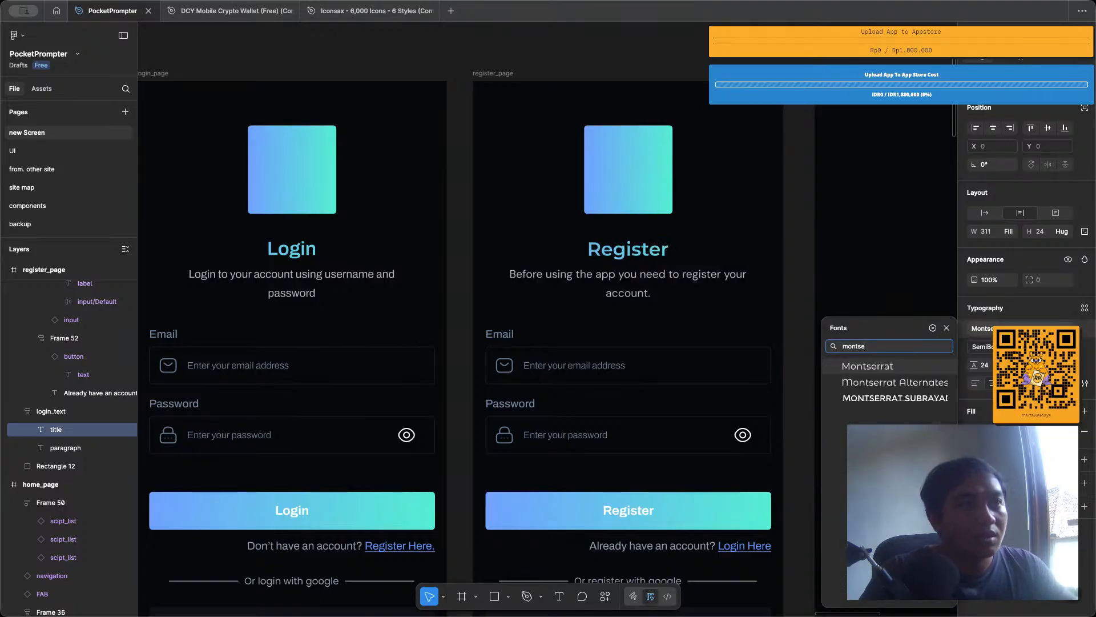
key(Return)
Try Poppins as the font of the register page's title.
key(BackSpace)
key(BackSpace)
key(BackSpace)
key(BackSpace)
key(BackSpace)
key(BackSpace)
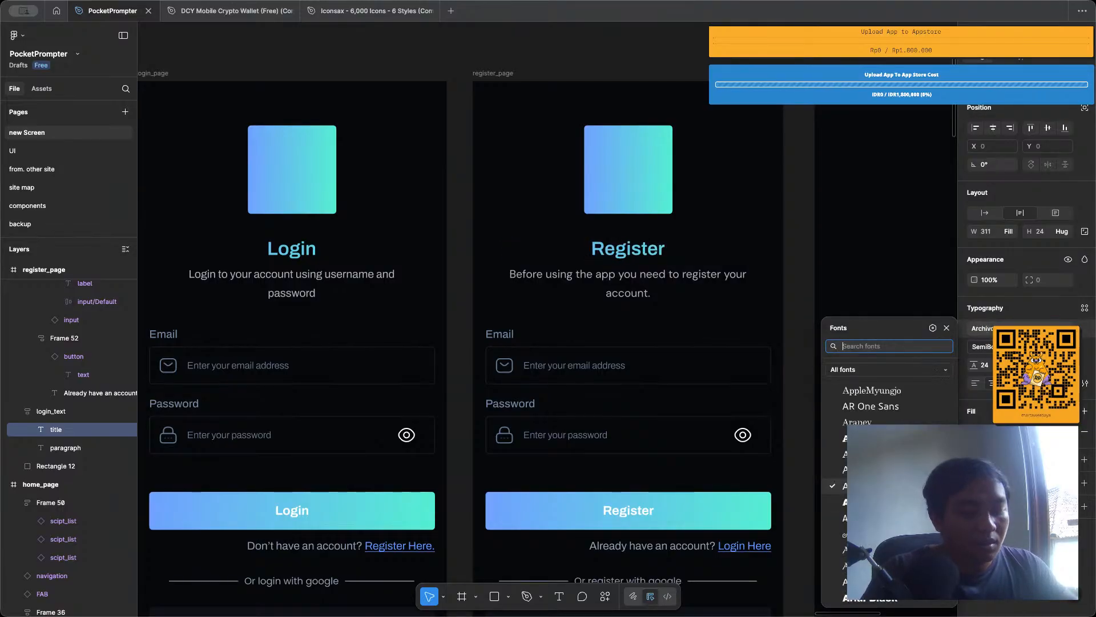
text(popp)
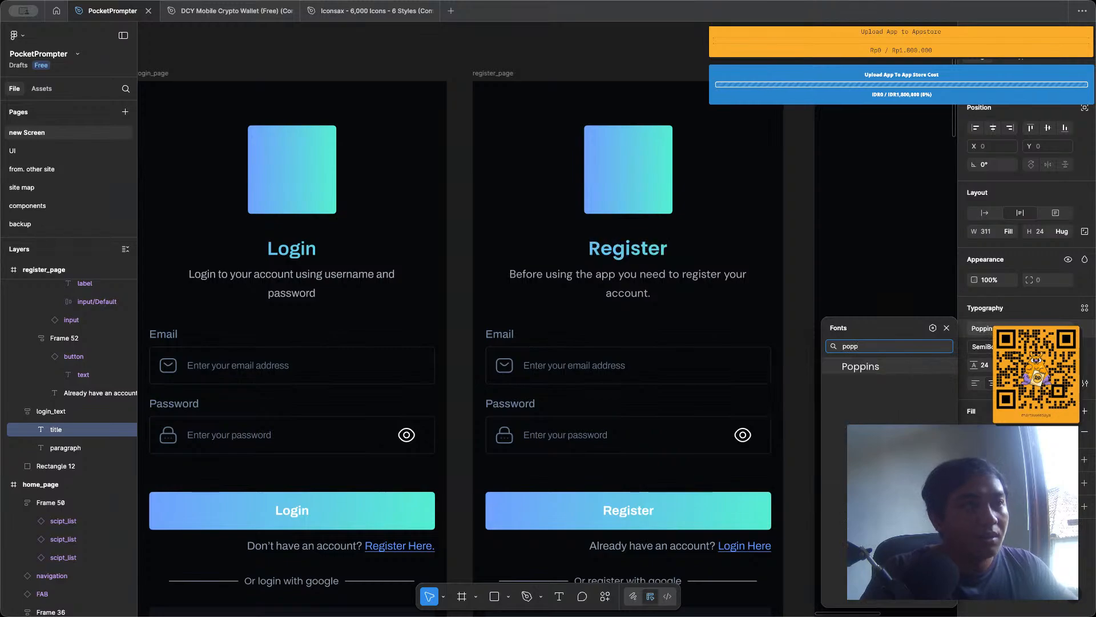
Restore Archivo as the font of the register page's title.
key(BackSpace)
key(BackSpace)
key(BackSpace)
key(BackSpace)
text(ar)
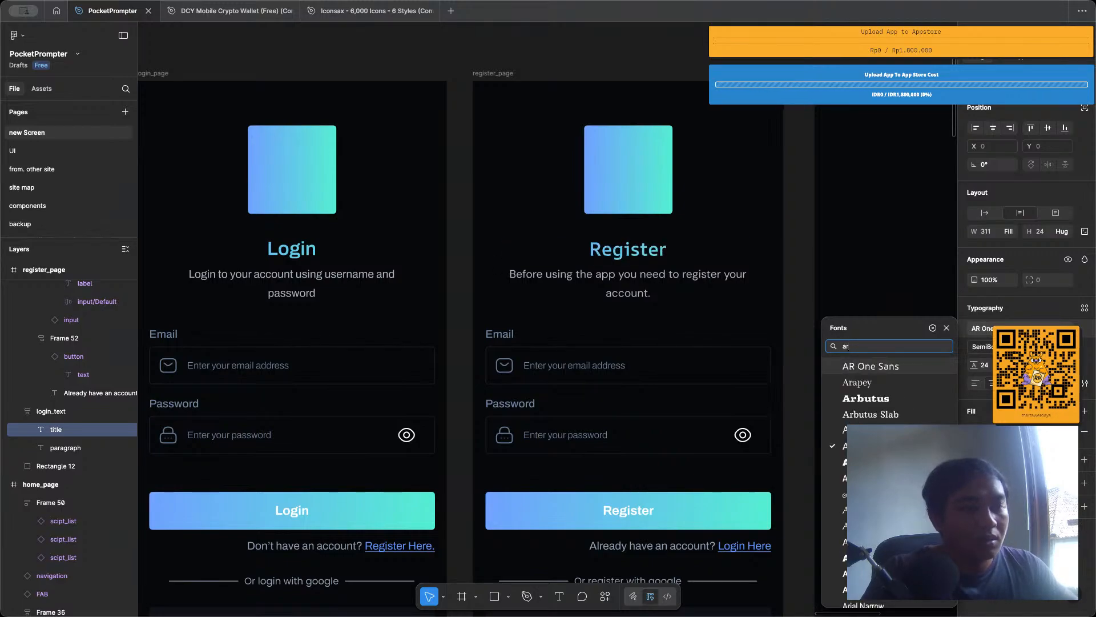
text(ch)
key(Down)
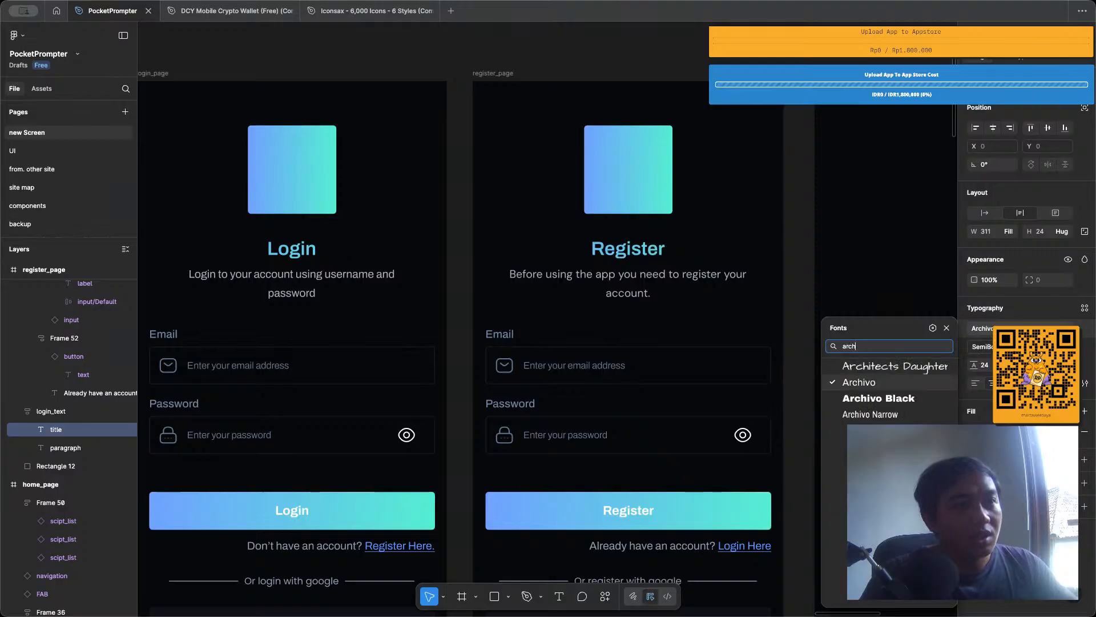
key(Return)
Detach the text style from the paragraph below the login page's title and set its font to DM Sans.
click(342, 283)
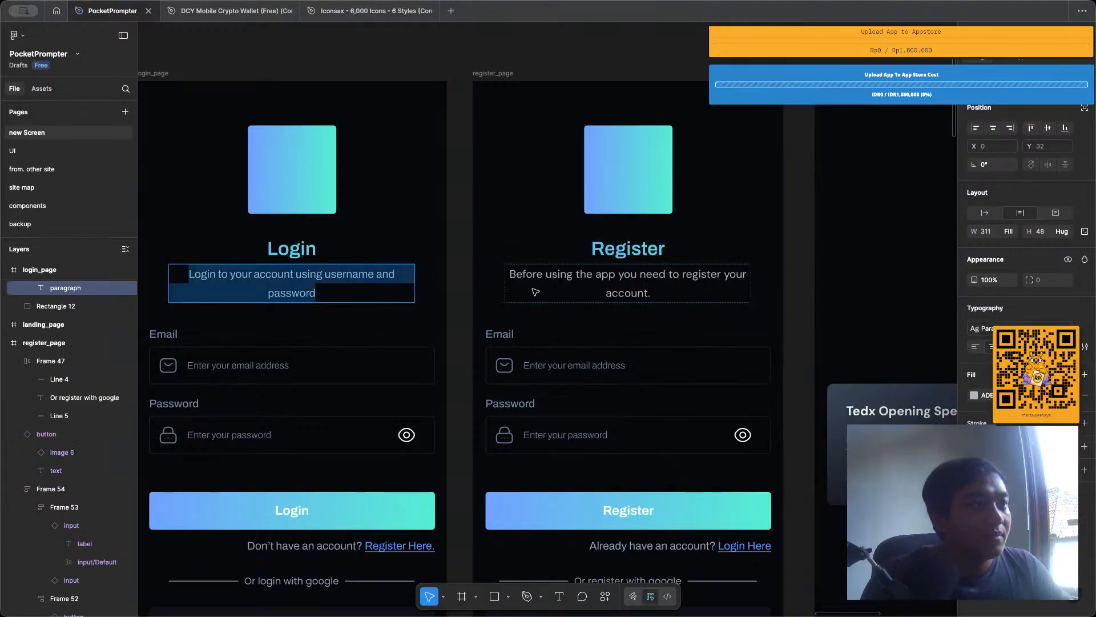
click(1039, 324)
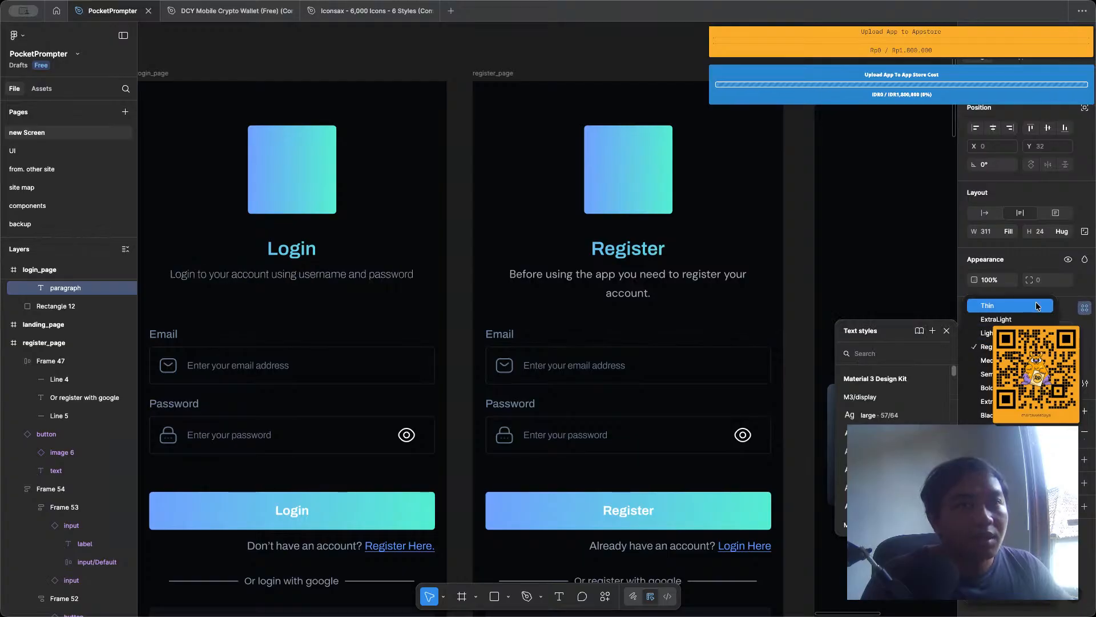
click(1016, 328)
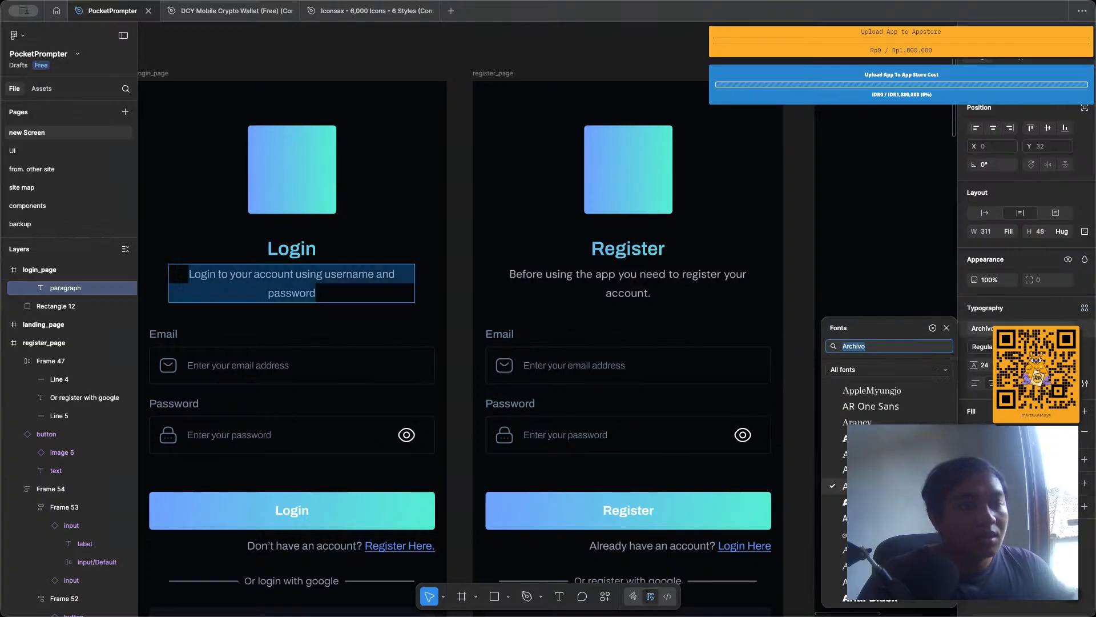
text(dm san)
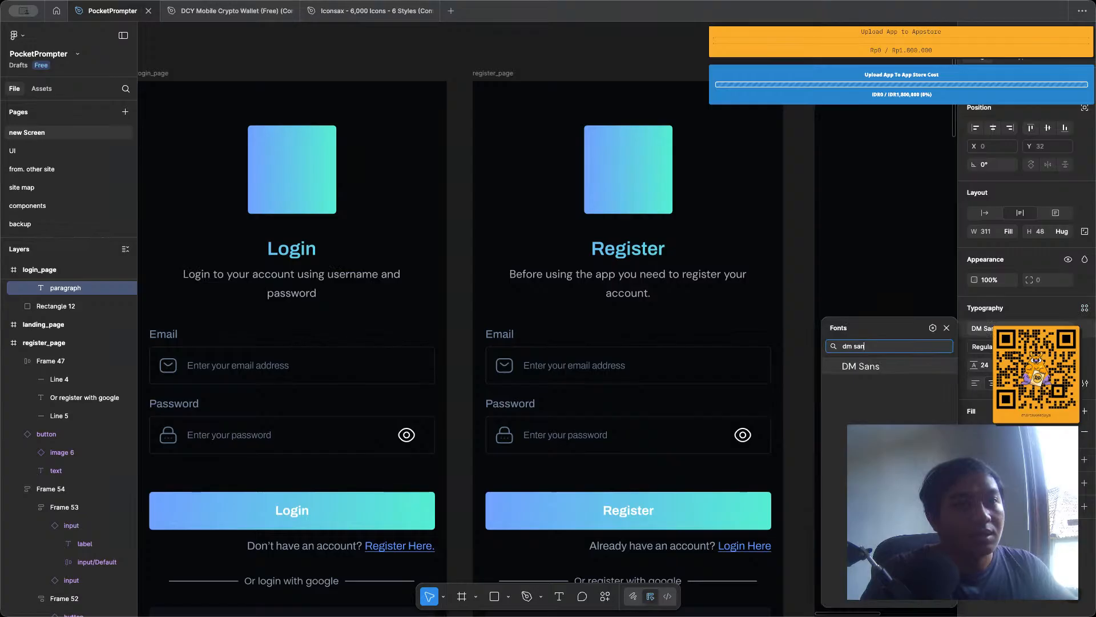
key(Return)
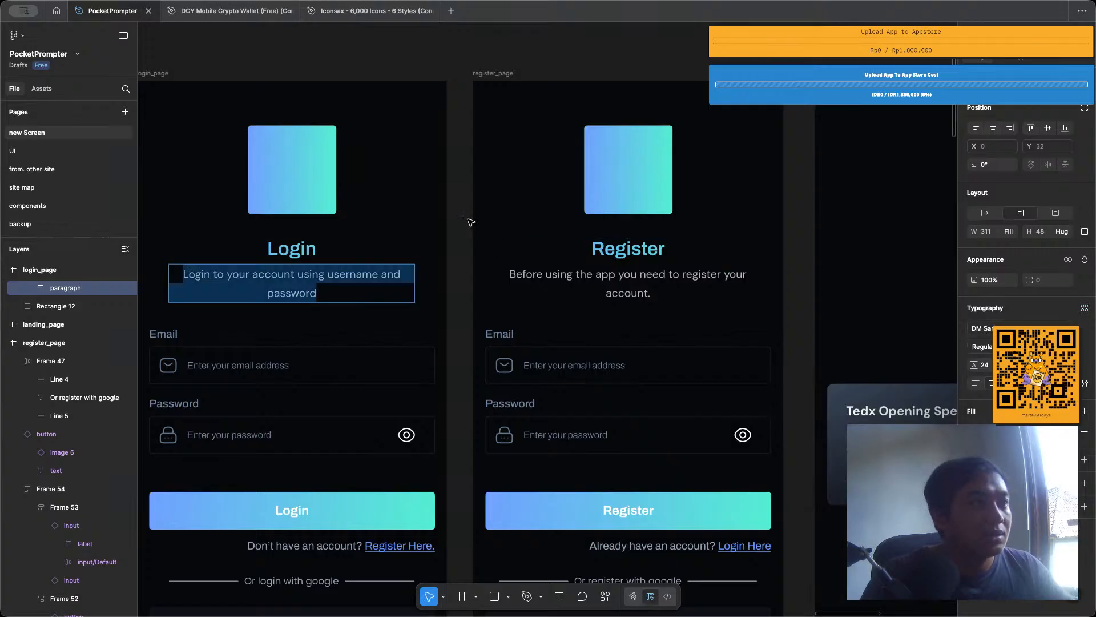
click(470, 221)
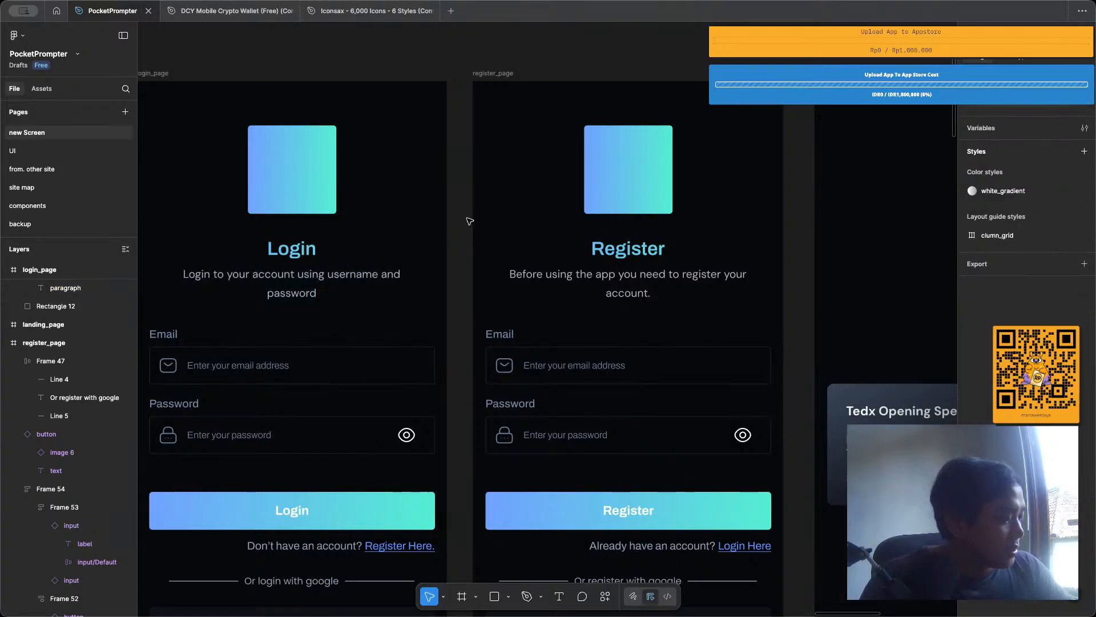
Set the font of the Email label above the login page's first input field to DM Sans.
scroll(469, 221, down, 3)
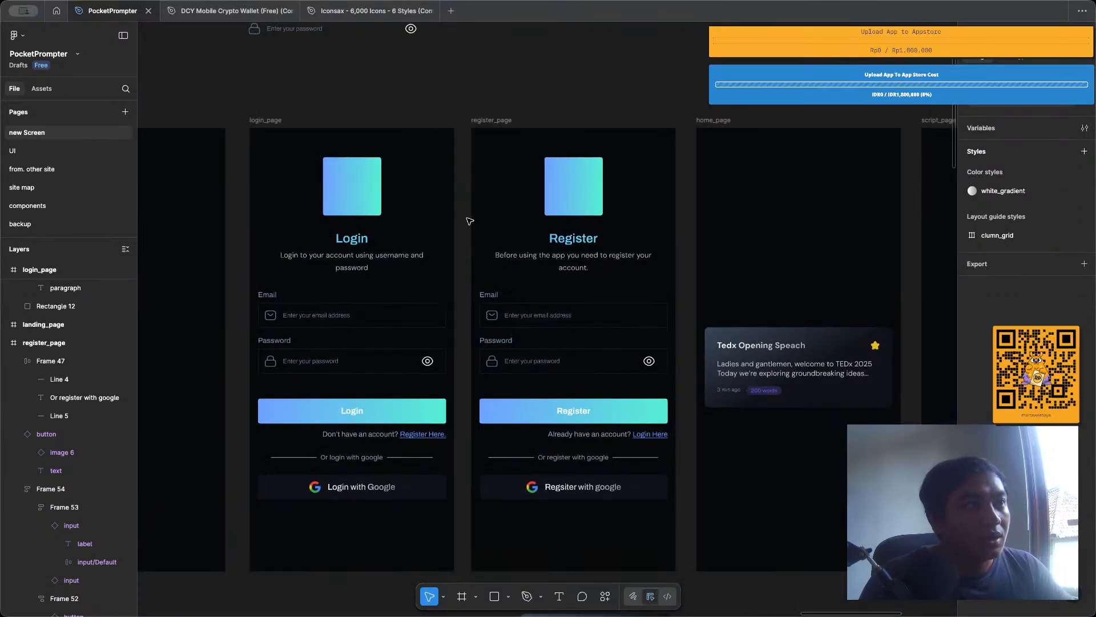
scroll(319, 315, up, 3)
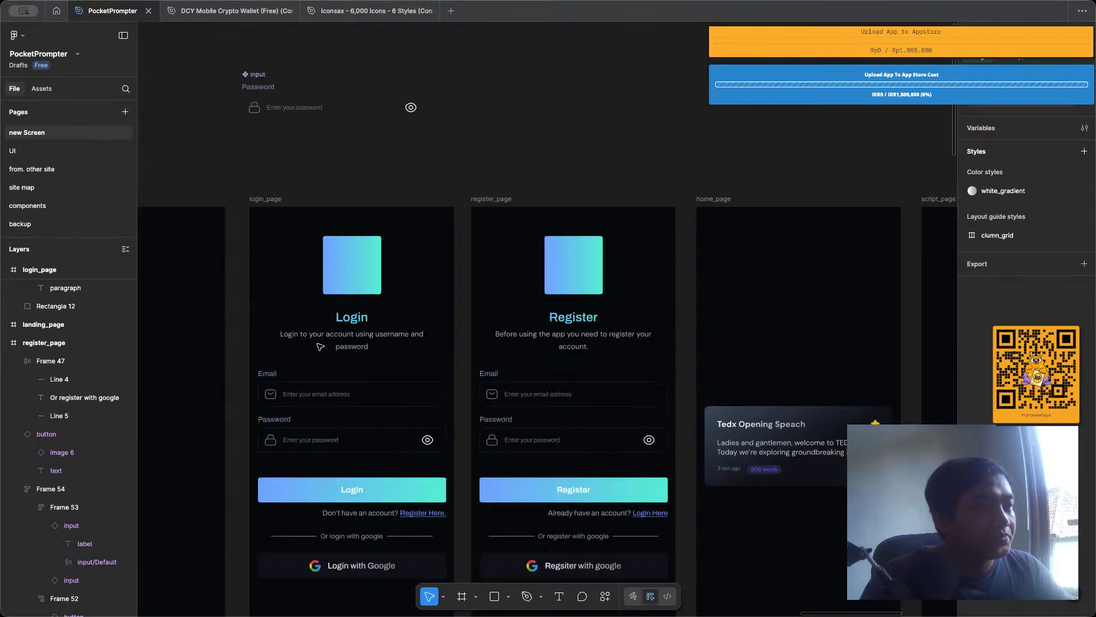
scroll(277, 359, up, 5)
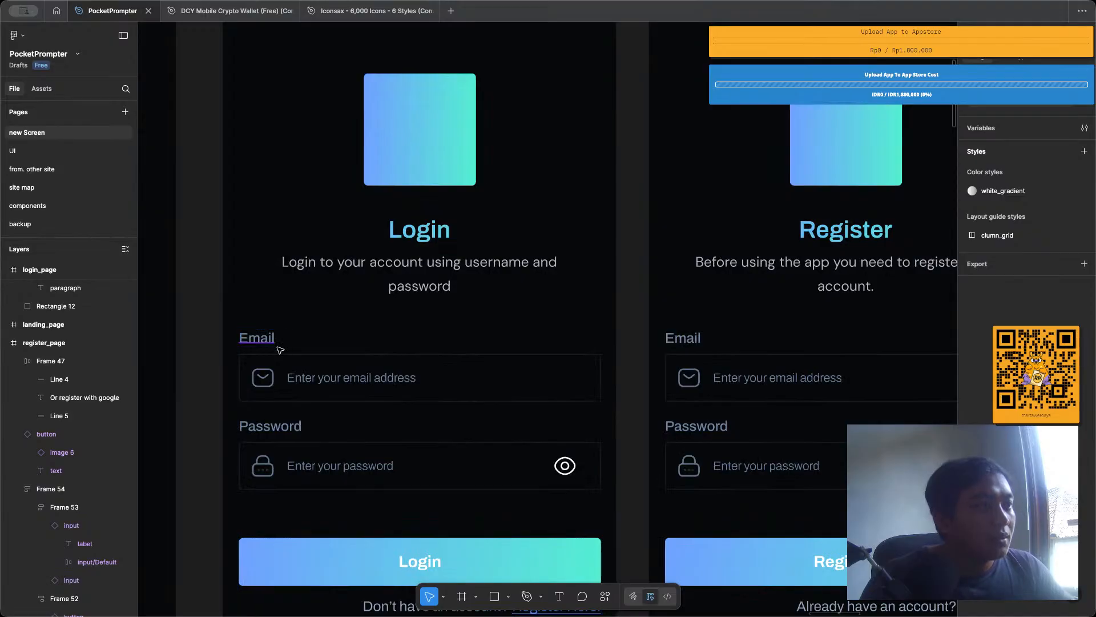
double_click(296, 354)
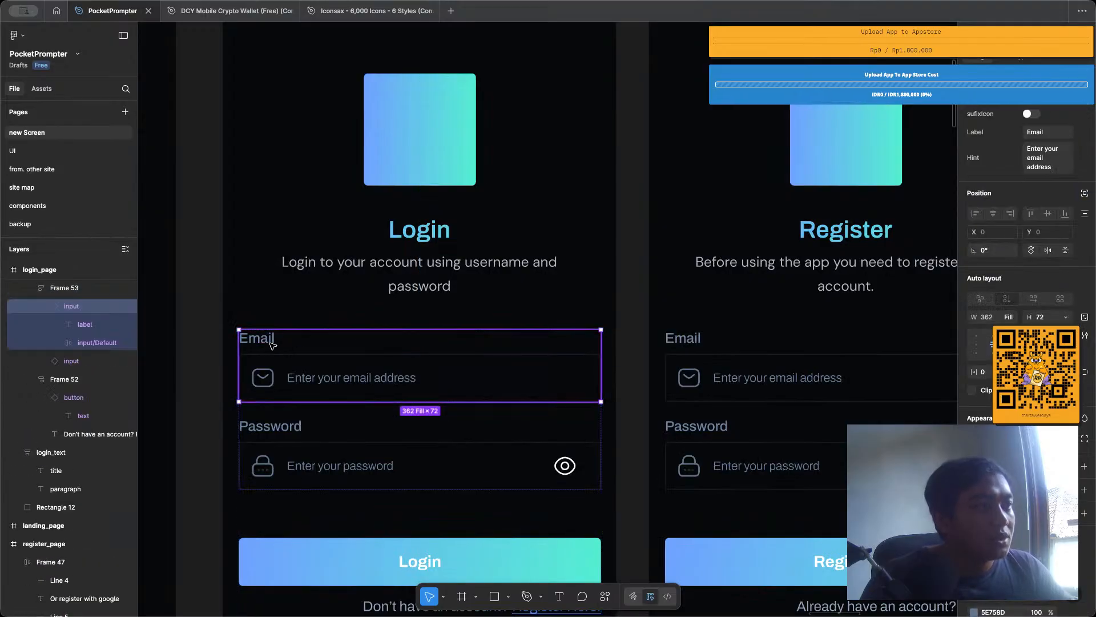
double_click(270, 343)
double_click(270, 344)
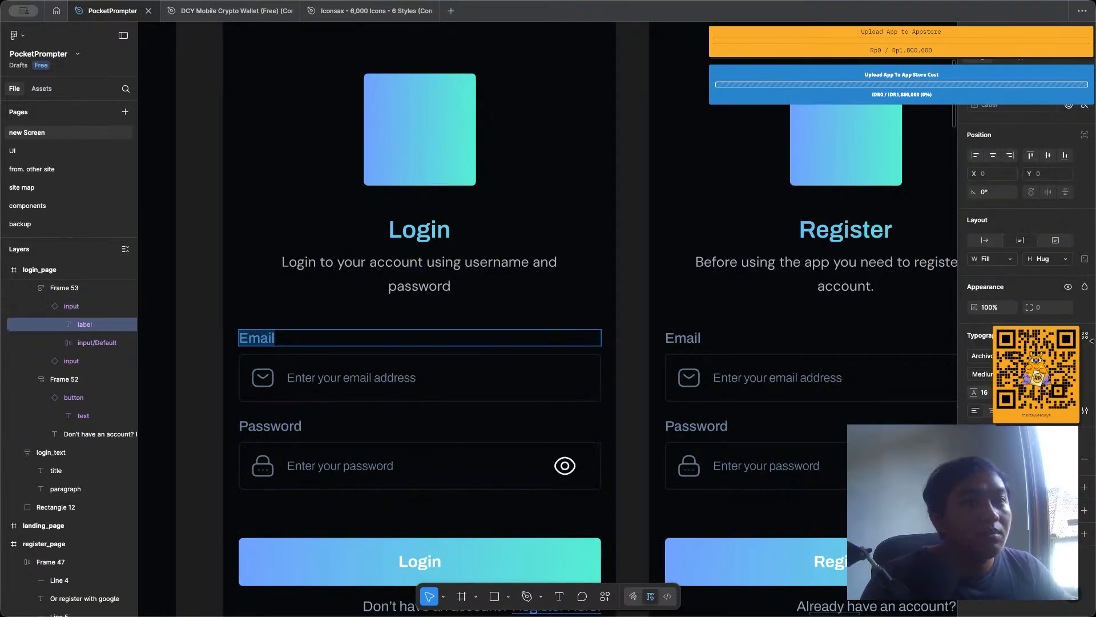
click(1028, 356)
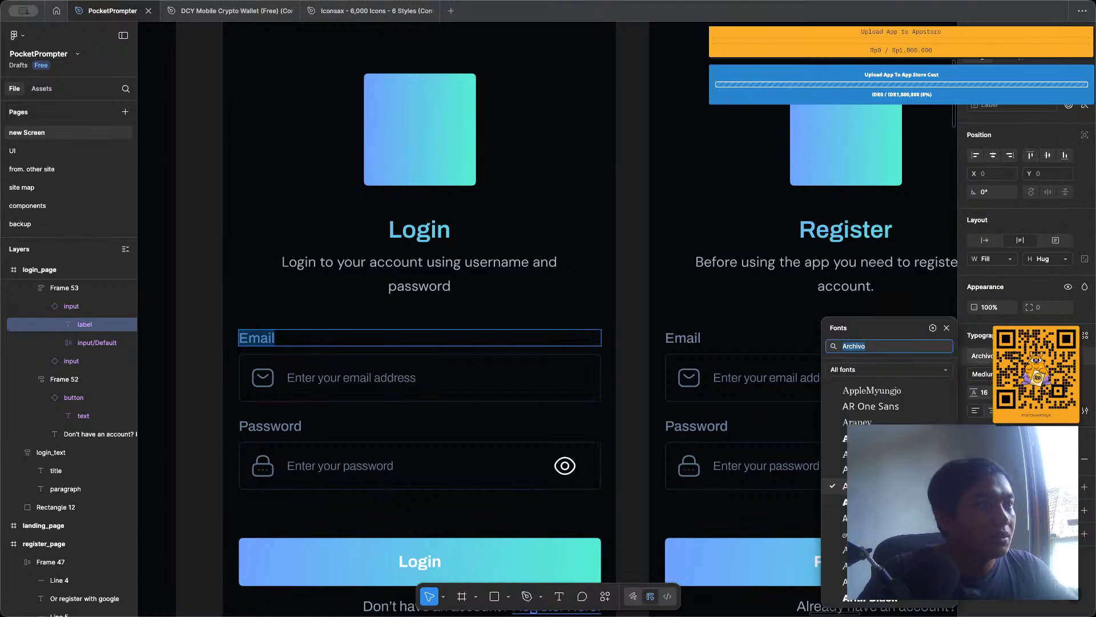
text(dm)
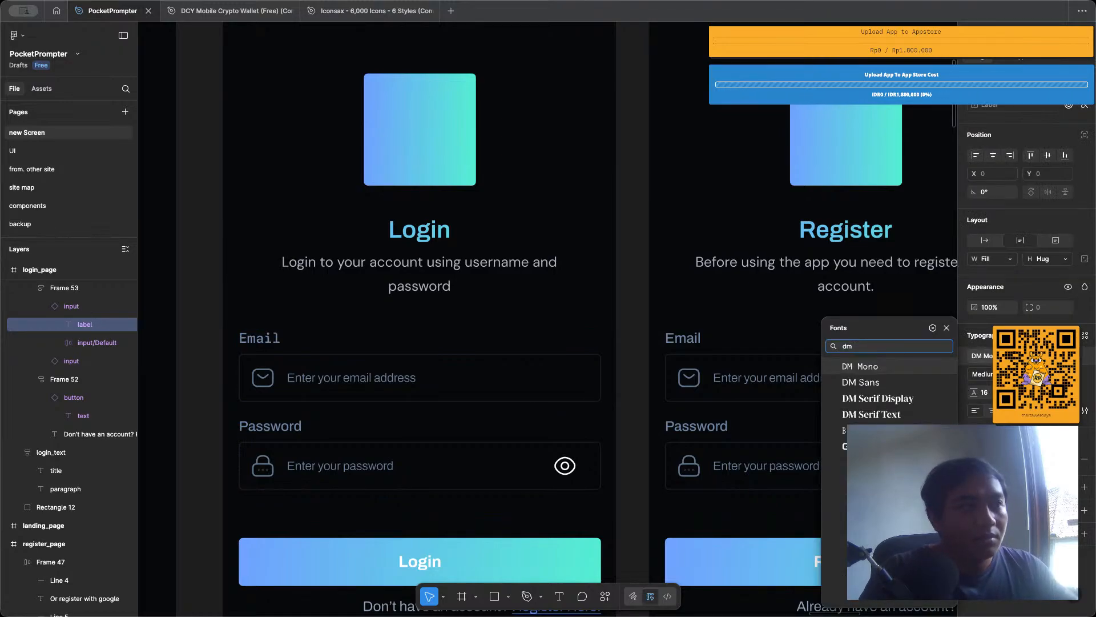
text( san)
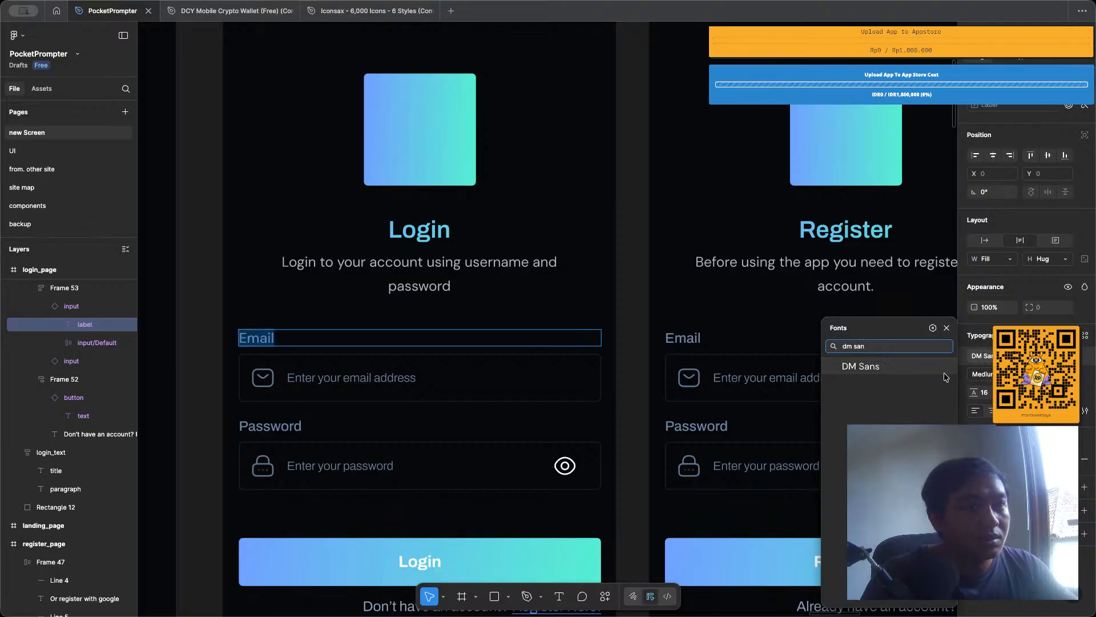
click(868, 370)
Set the font of the "Enter your email address" hint in the login page's first input field to DM Sans.
click(406, 377)
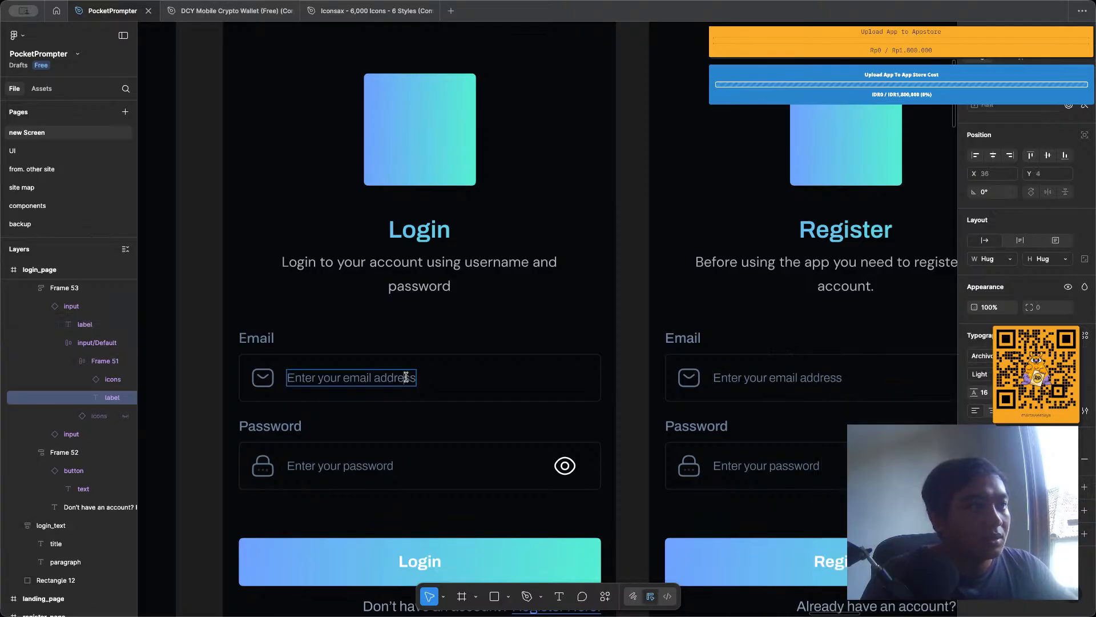
double_click(406, 377)
click(992, 358)
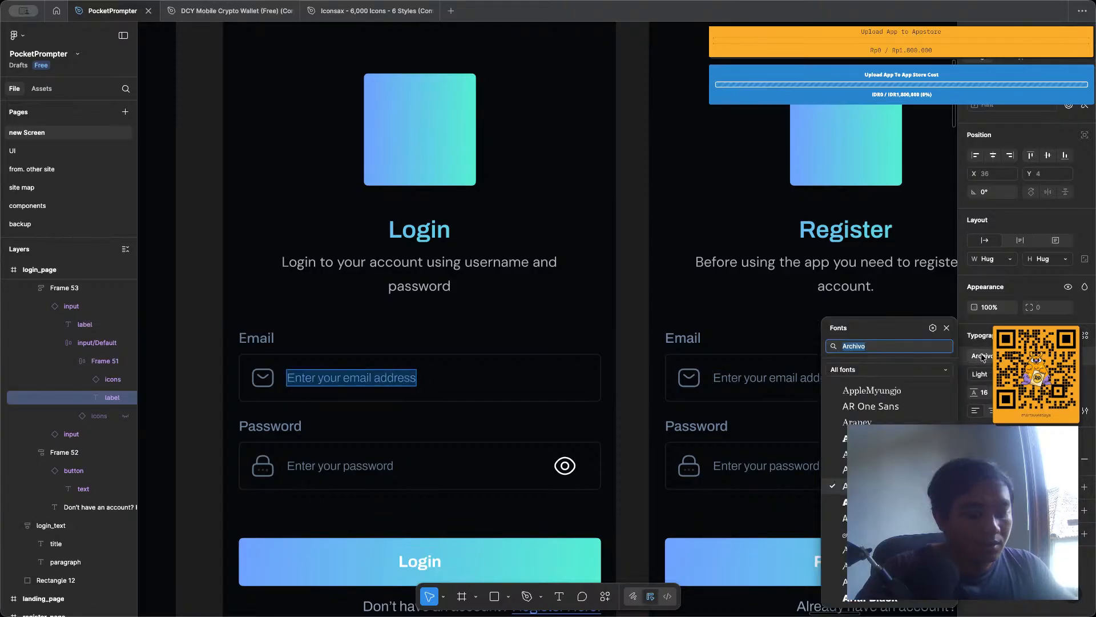
text(dm sa)
key(Return)
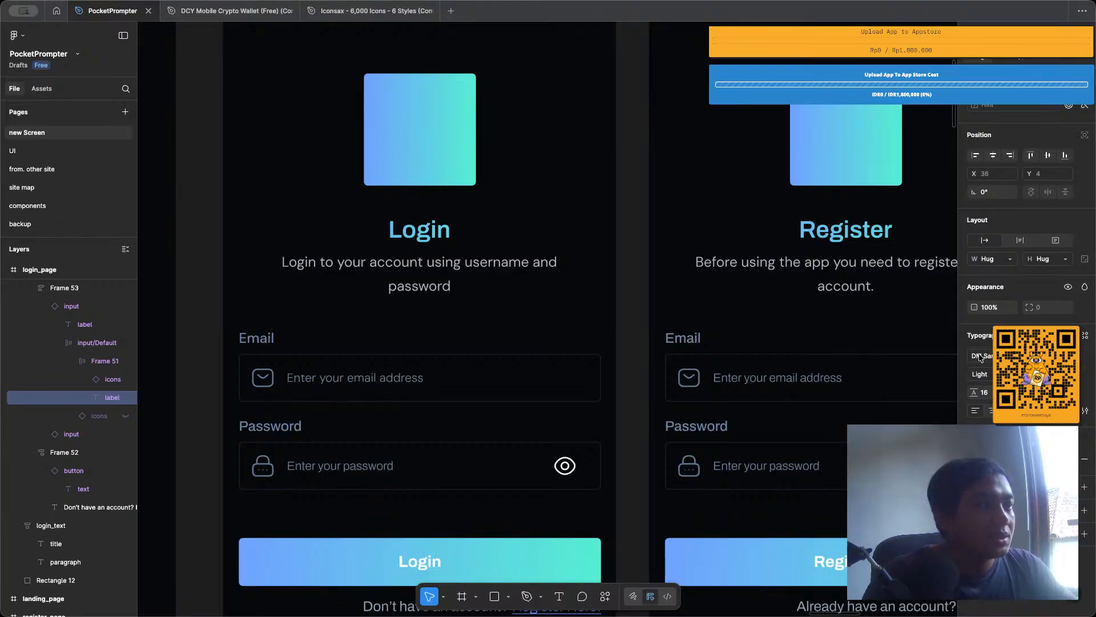
Push the font changes of the login page's email input instance to its main component.
click(376, 321)
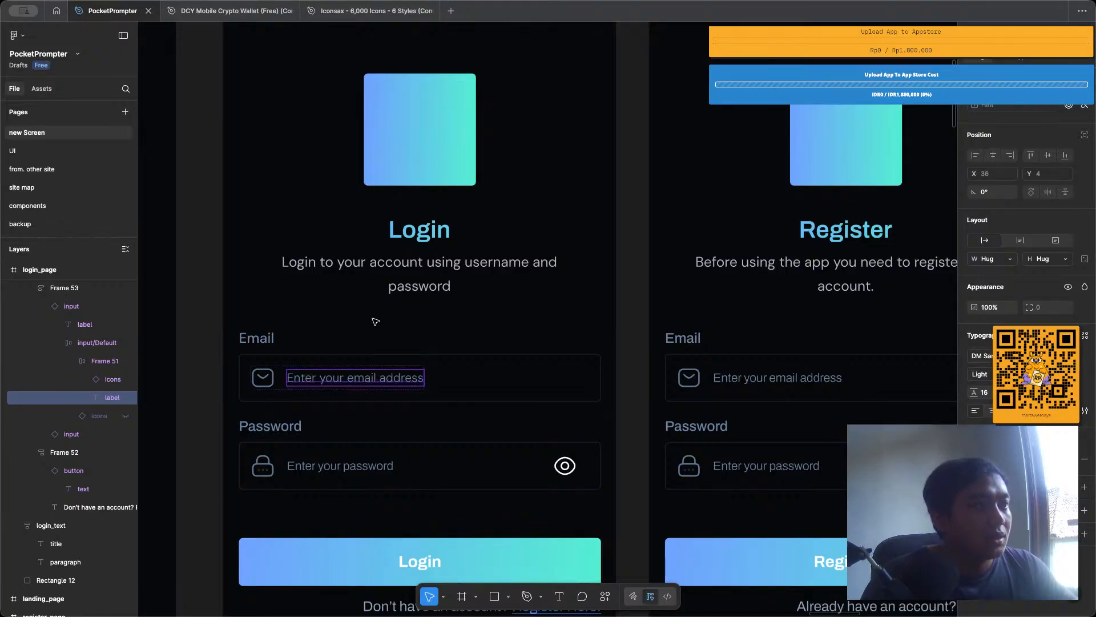
click(375, 350)
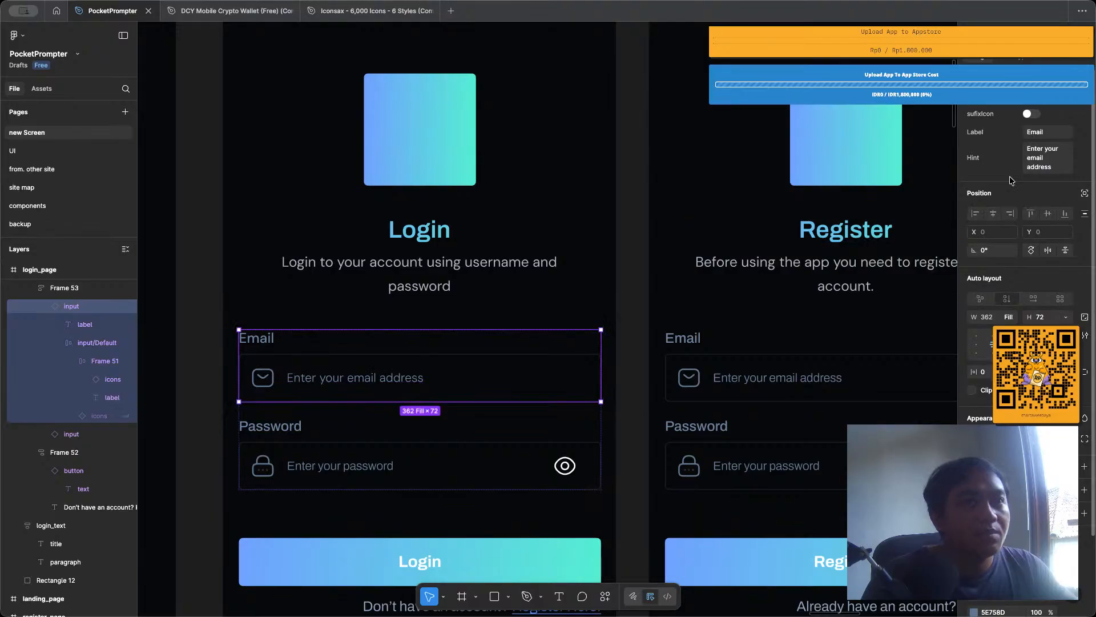
click(1084, 84)
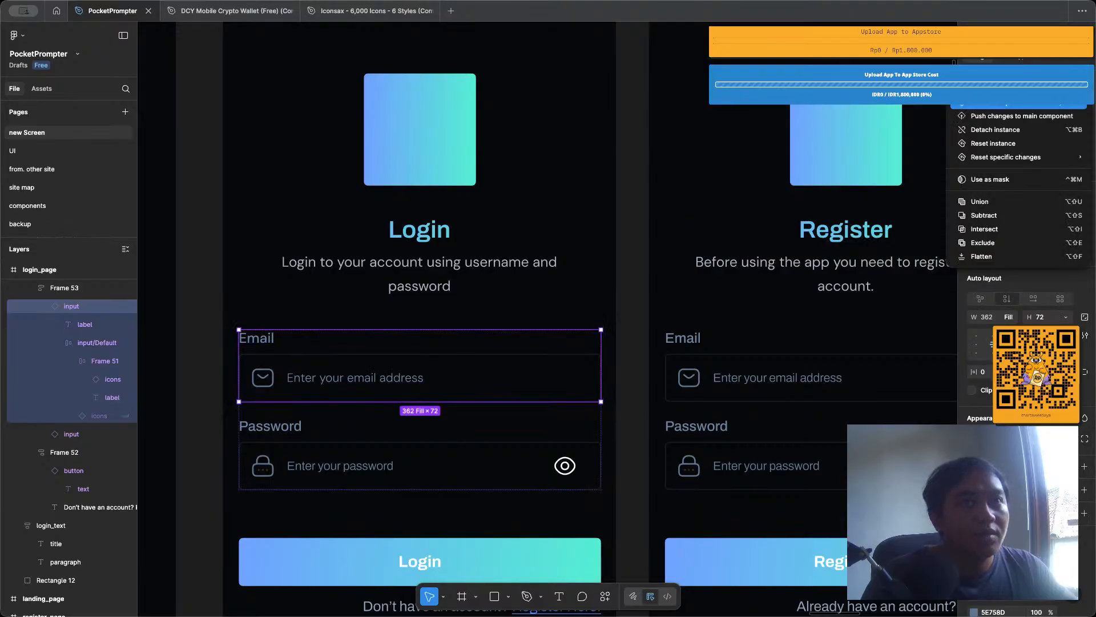
click(1043, 116)
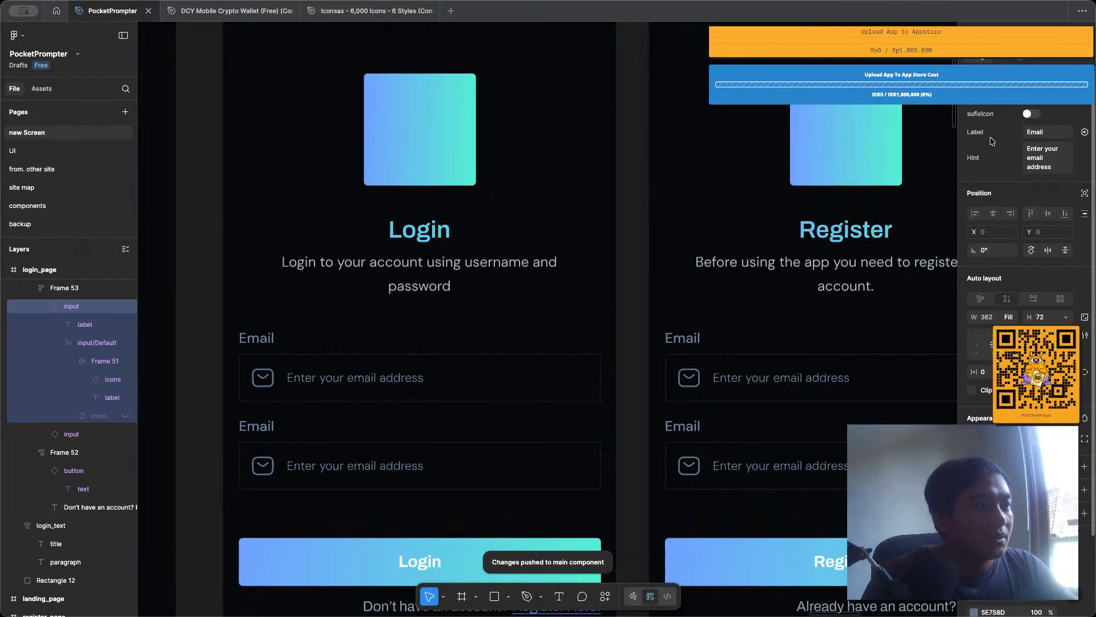
Turn on the suffix icon of the login page's second input and set its inner auto layout spacing to Auto.
shift+click(323, 465)
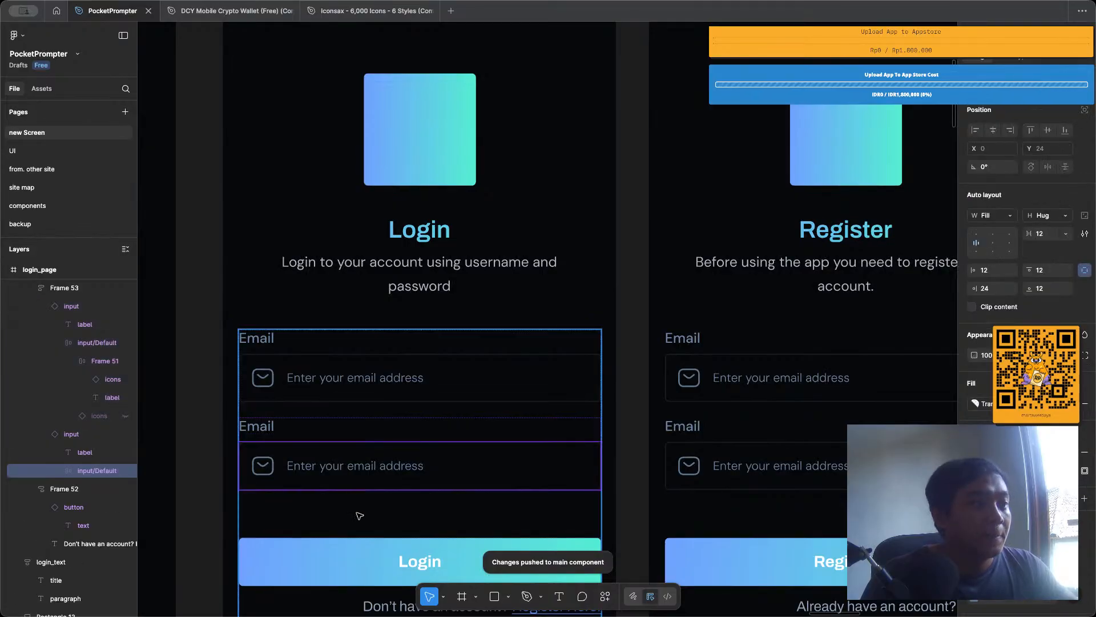
key(shift+a)
double_click(368, 466)
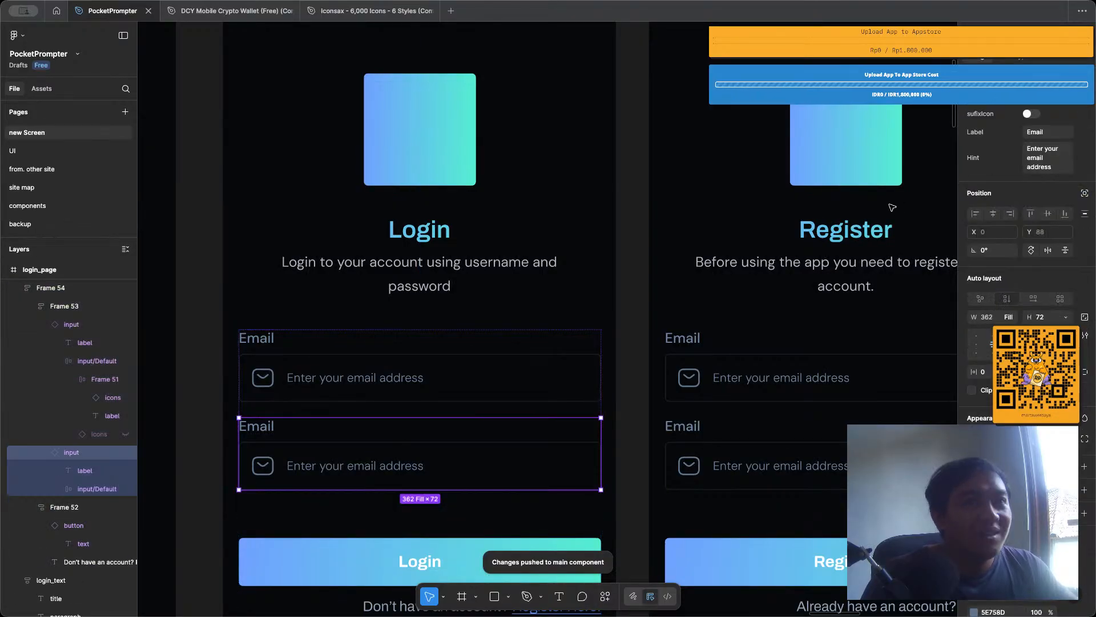
click(1030, 114)
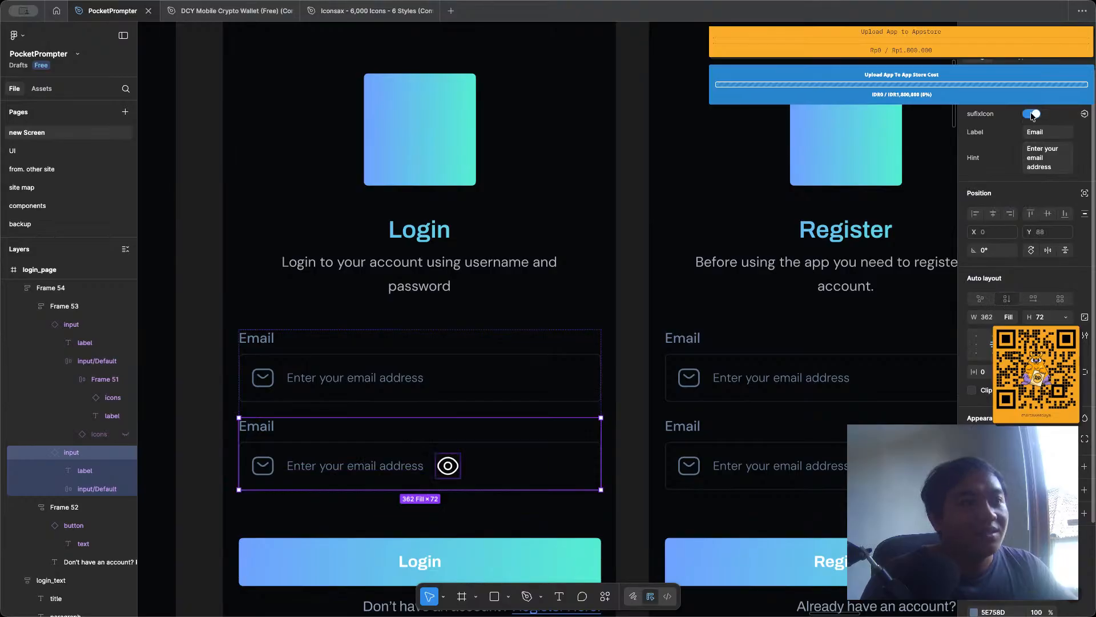
double_click(557, 454)
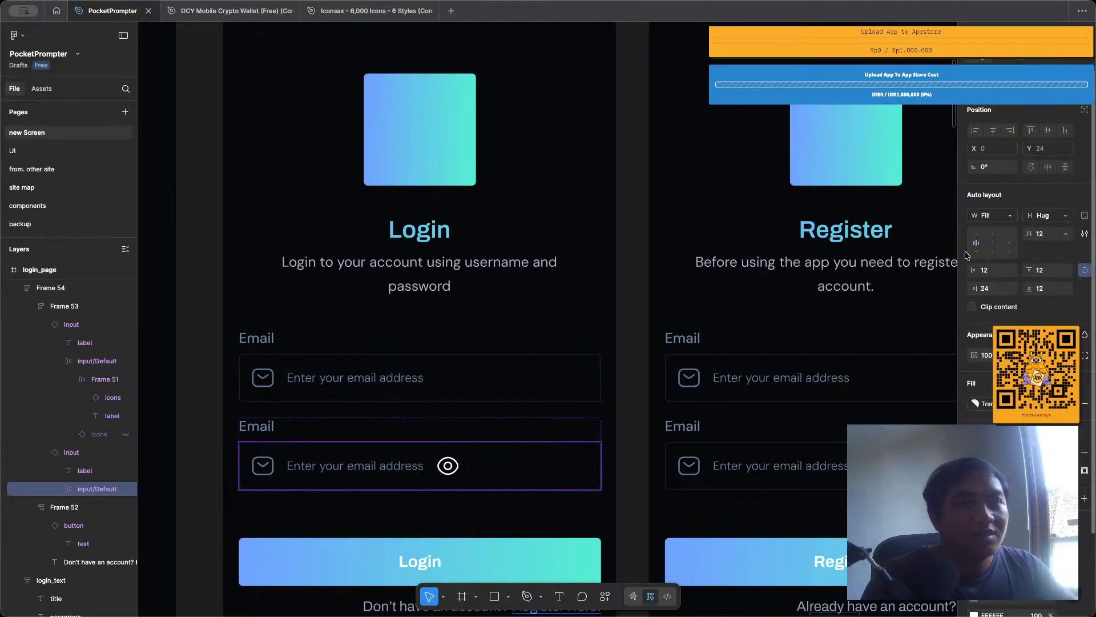
double_click(993, 246)
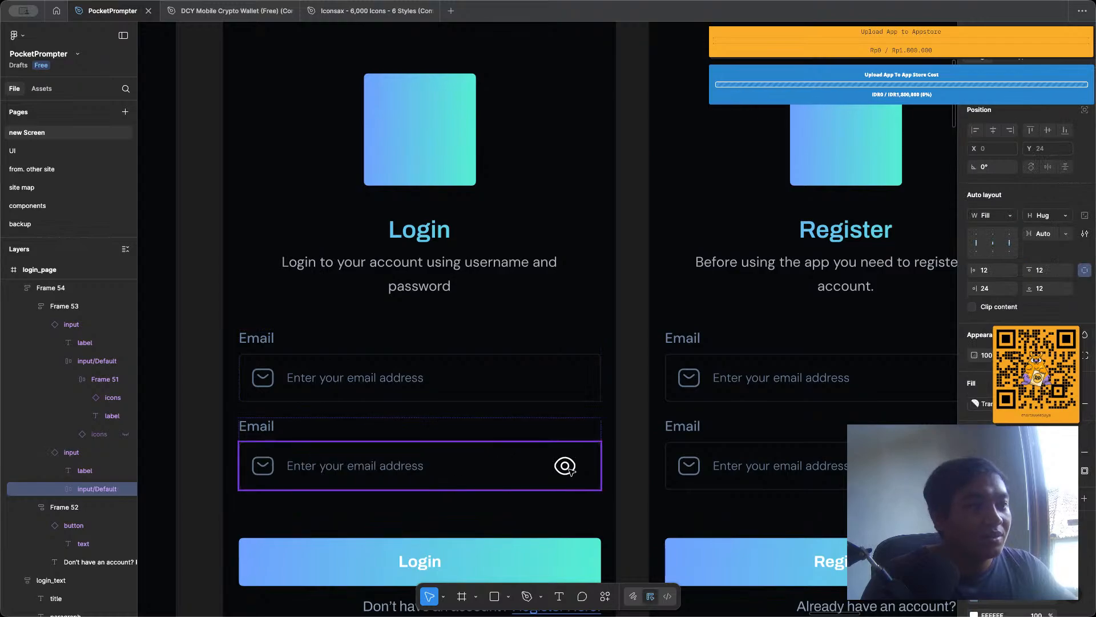
Swap the leading icon of the login page's second input field to the lock variant.
double_click(565, 466)
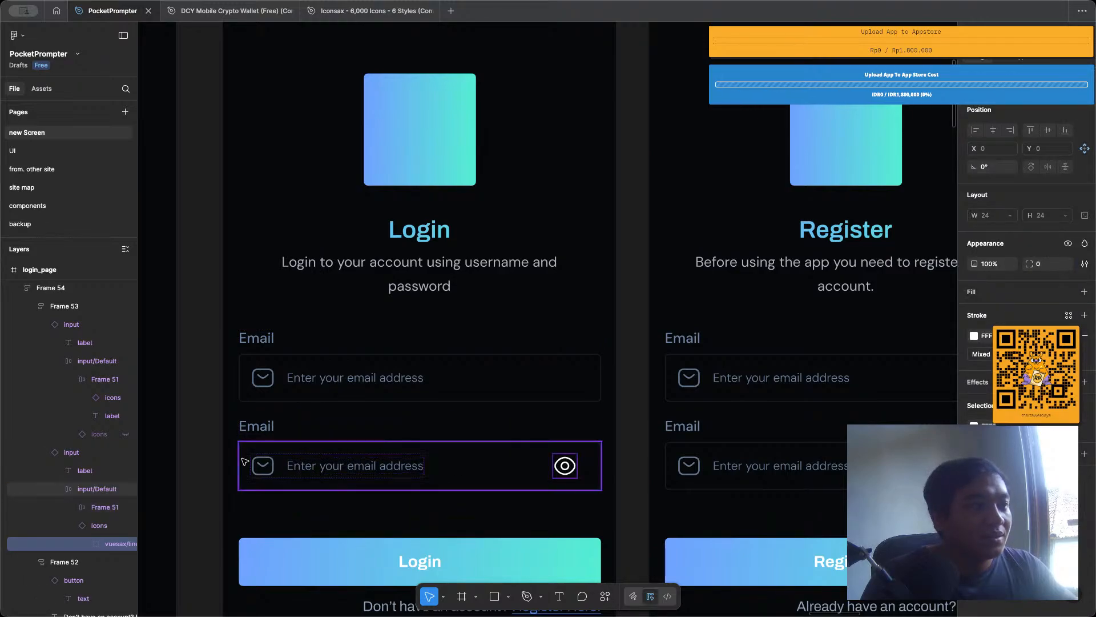
click(259, 463)
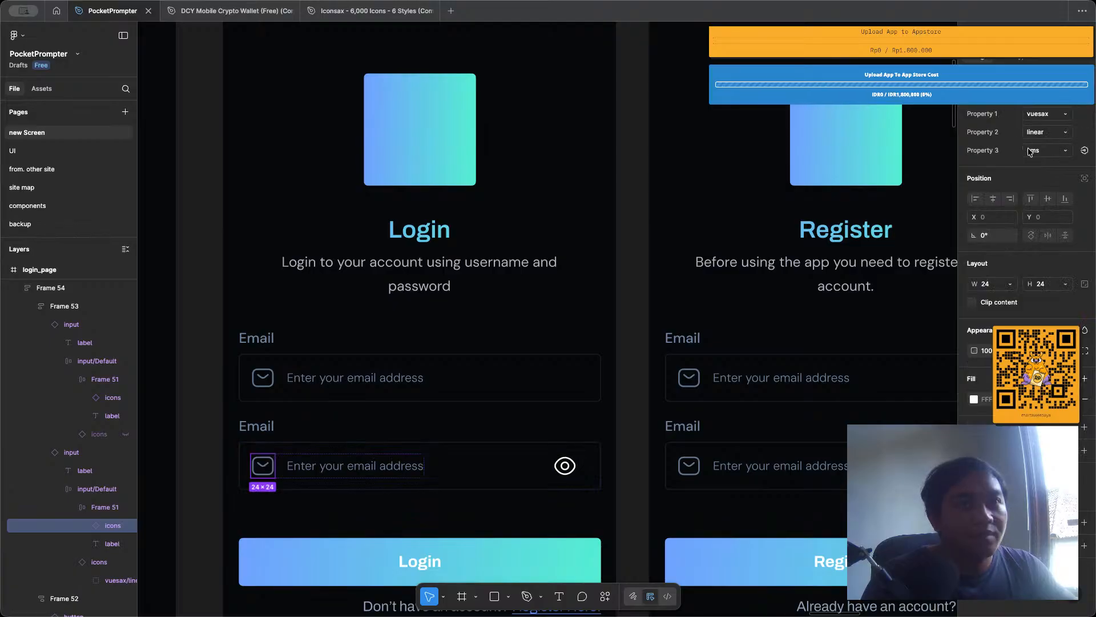
click(1047, 151)
click(1033, 162)
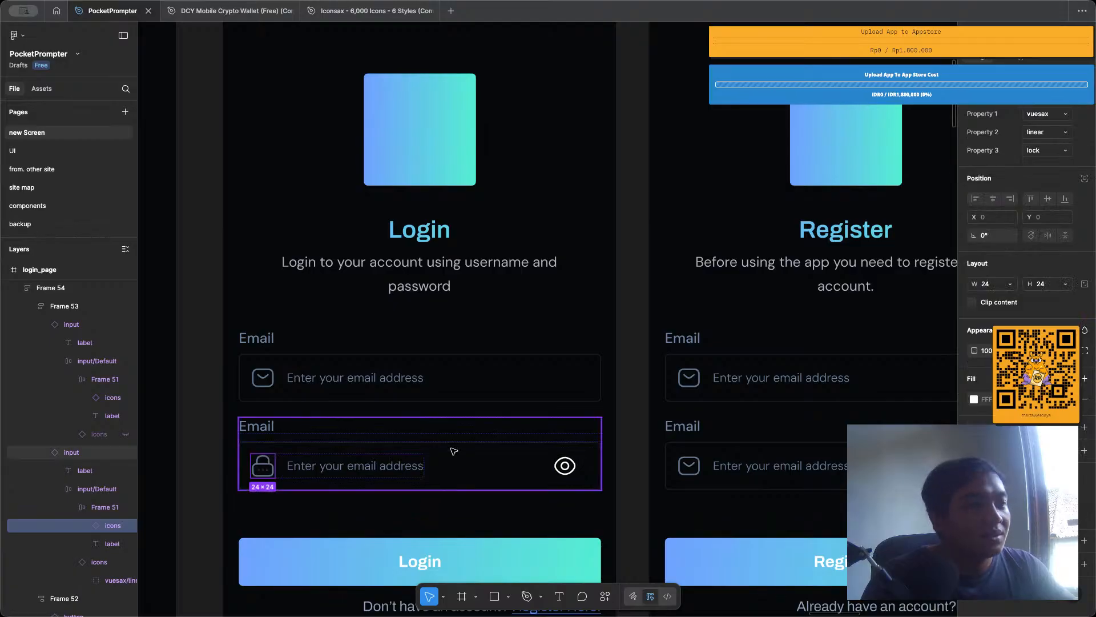
Set the label of the login page's second input to "Password".
click(403, 472)
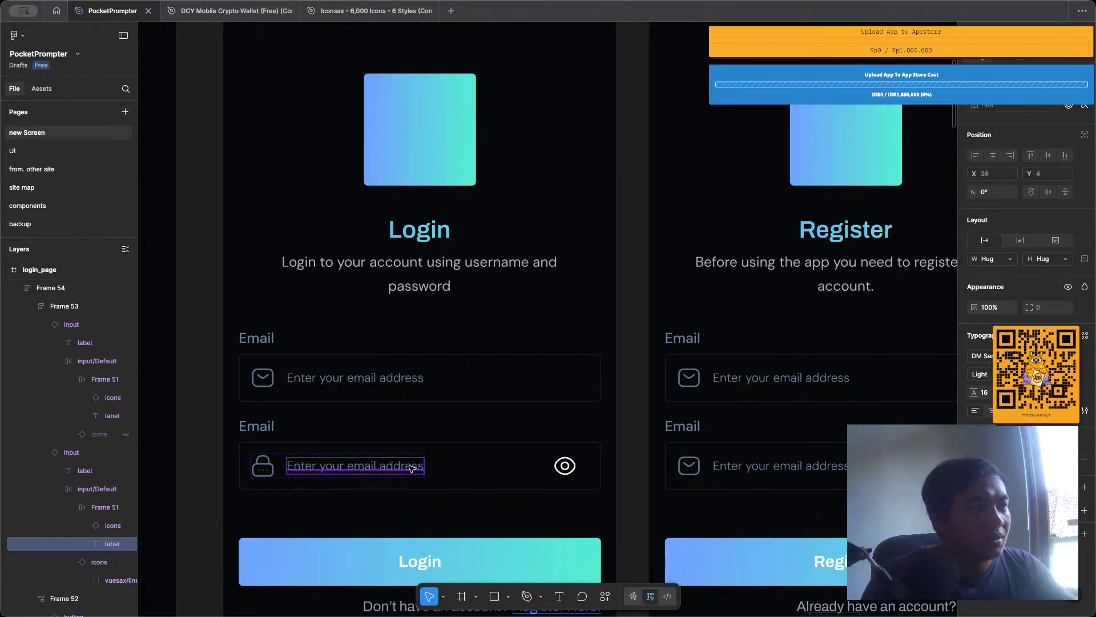
click(372, 432)
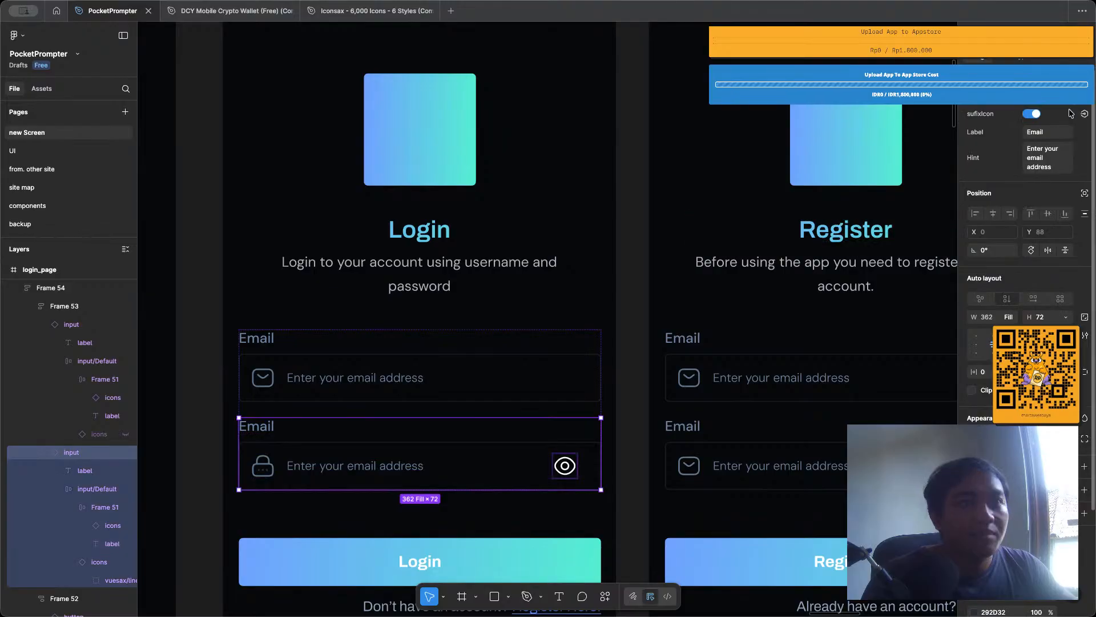
click(1051, 132)
text(Pass)
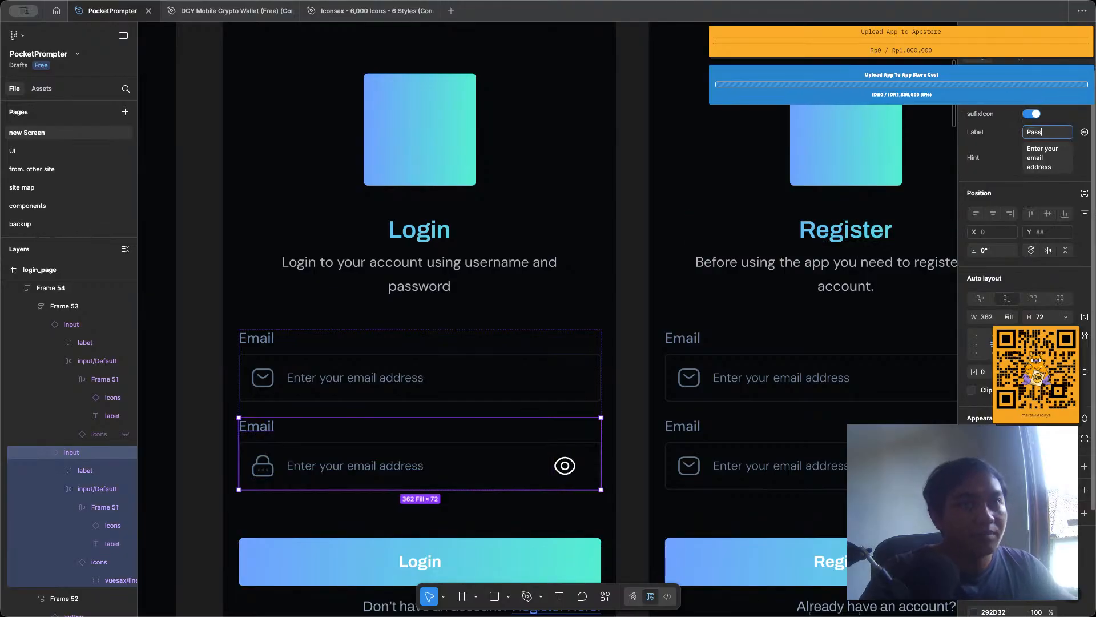
text(word)
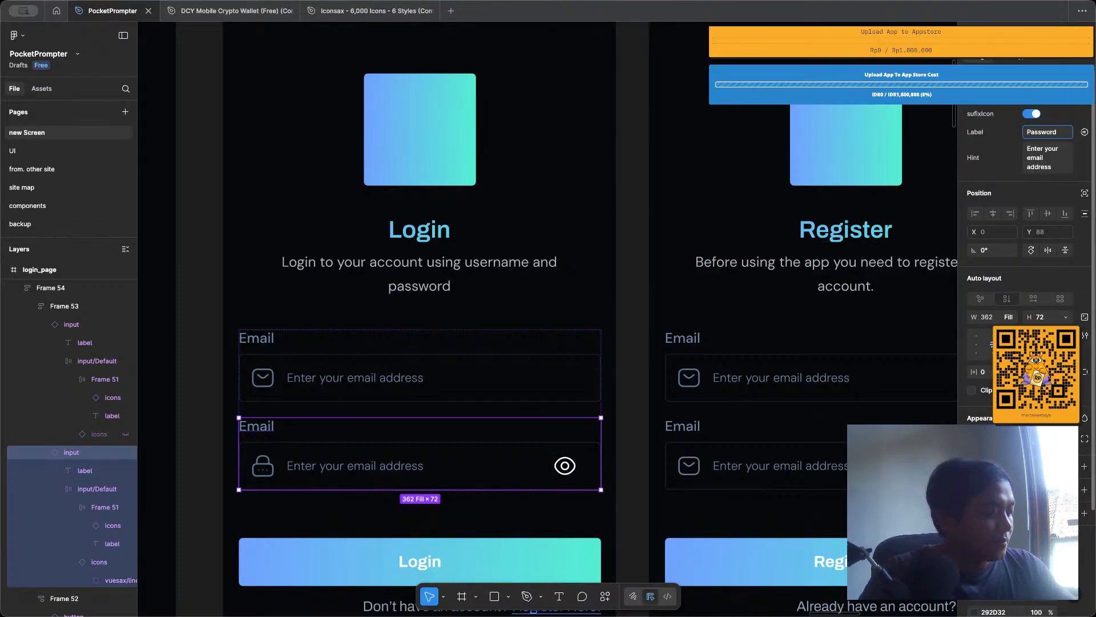
key(Return)
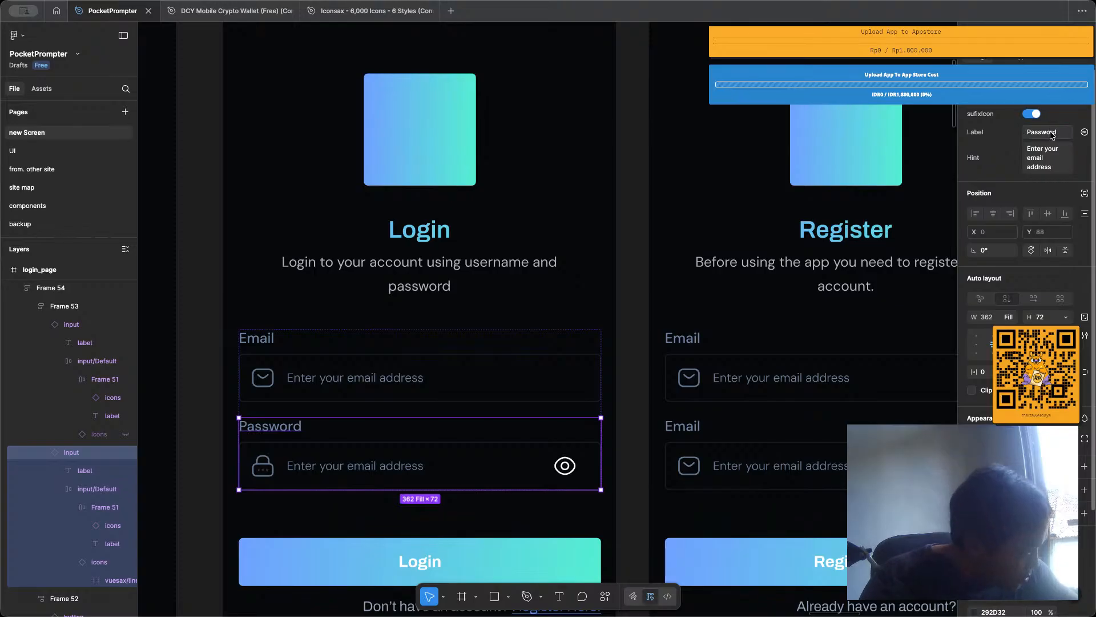
Change the hint of the login page's second input to "Enter your passwrod".
click(1052, 167)
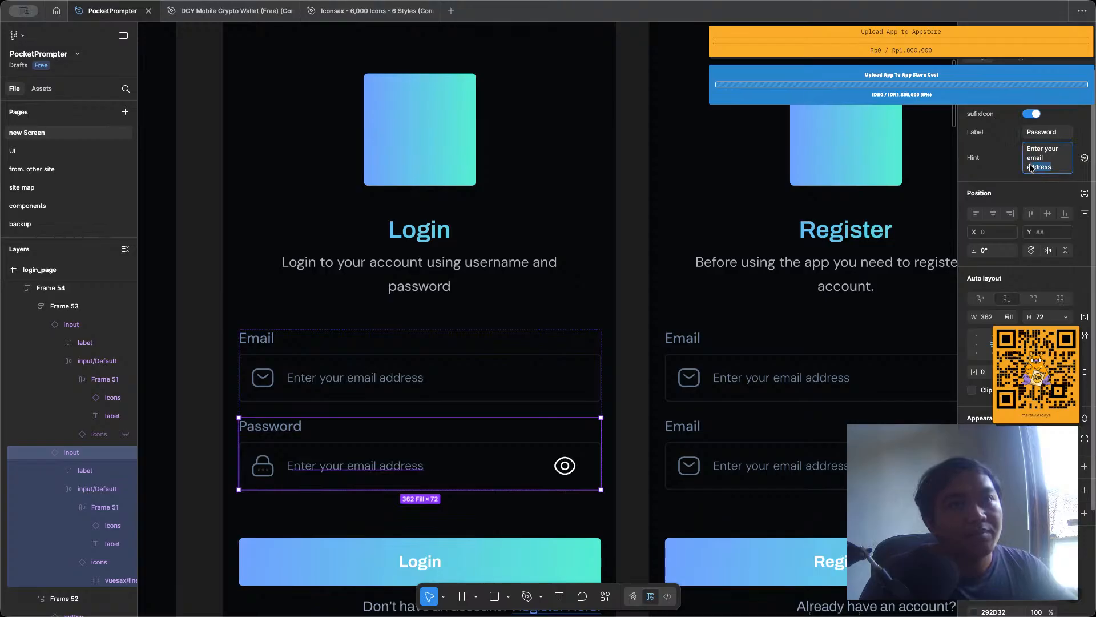
text(pas)
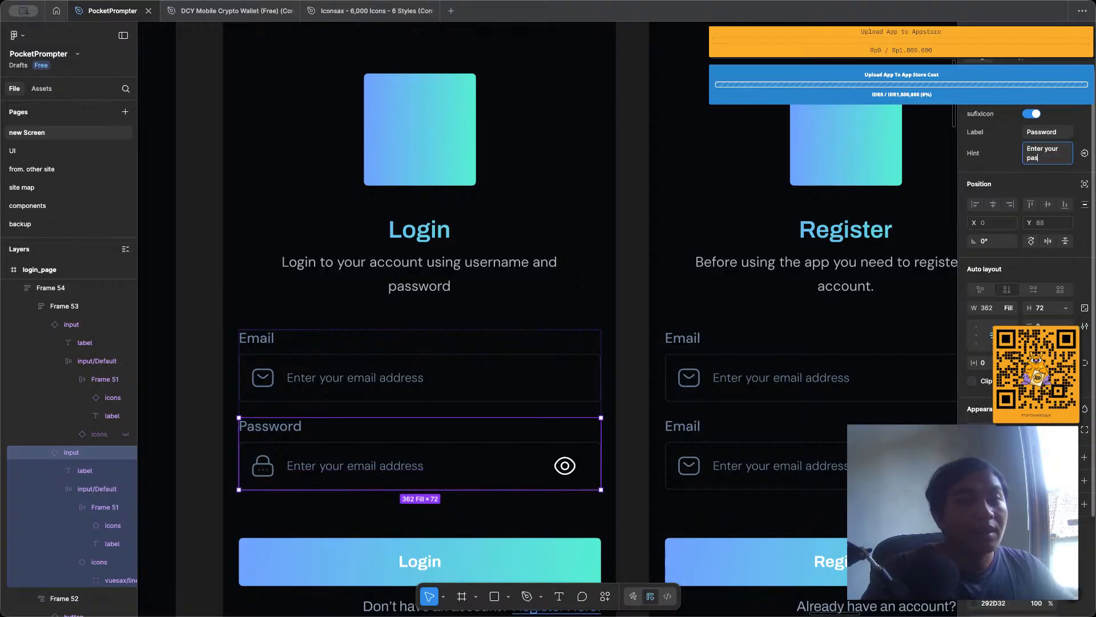
text(swrod)
key(Return)
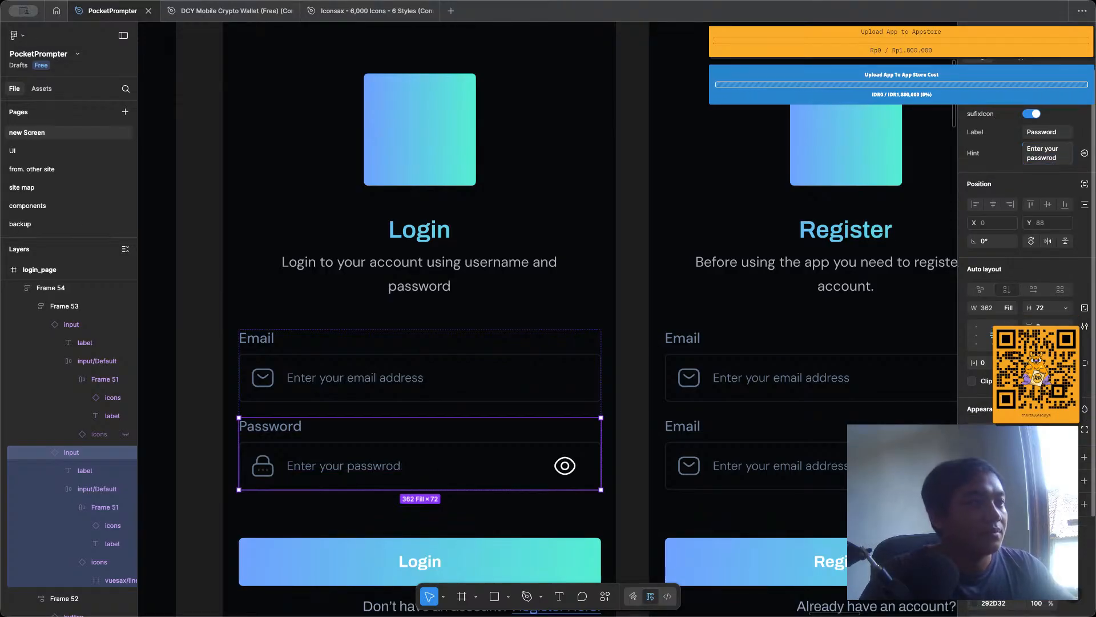
scroll(560, 358, down, 3)
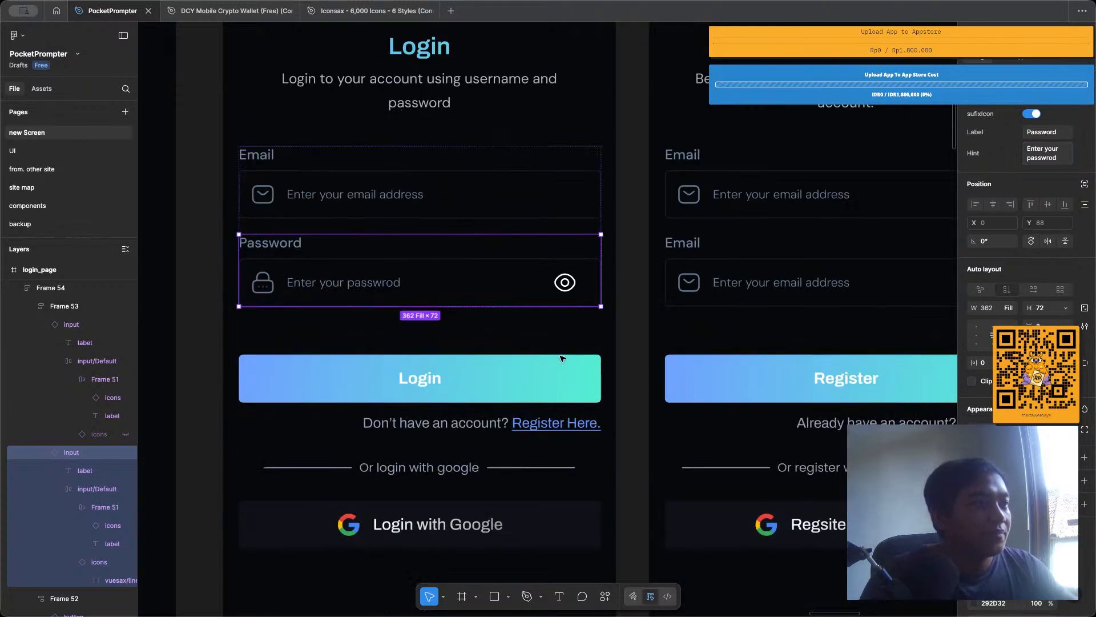
click(628, 309)
scroll(482, 257, up, 1)
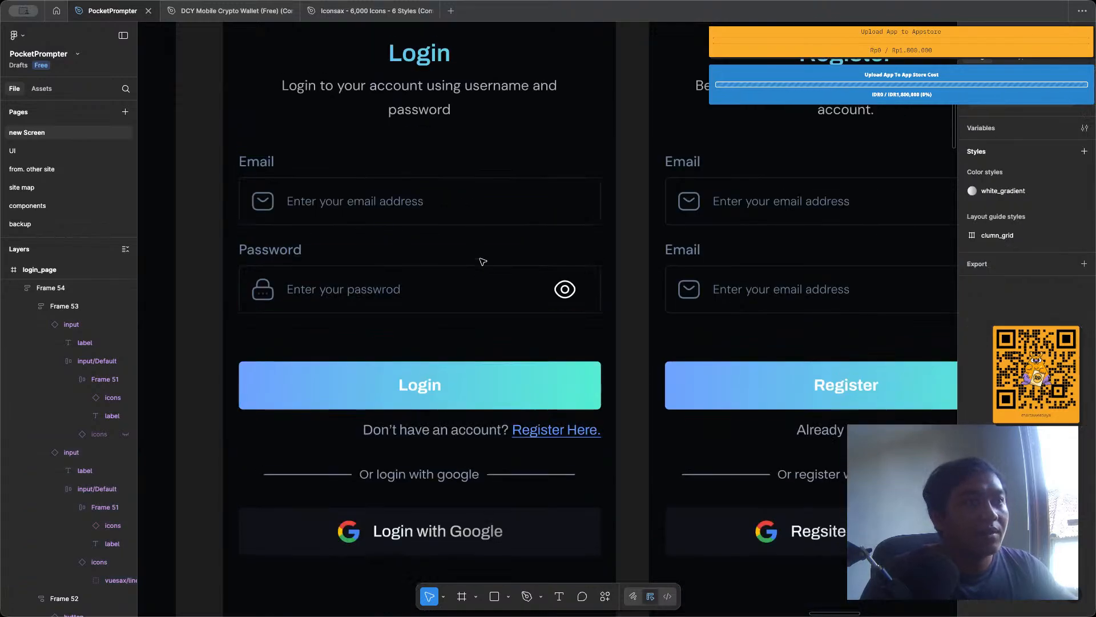
Copy the login page's Email and Password inputs into the register page's form group, placing them above the Register button.
click(507, 215)
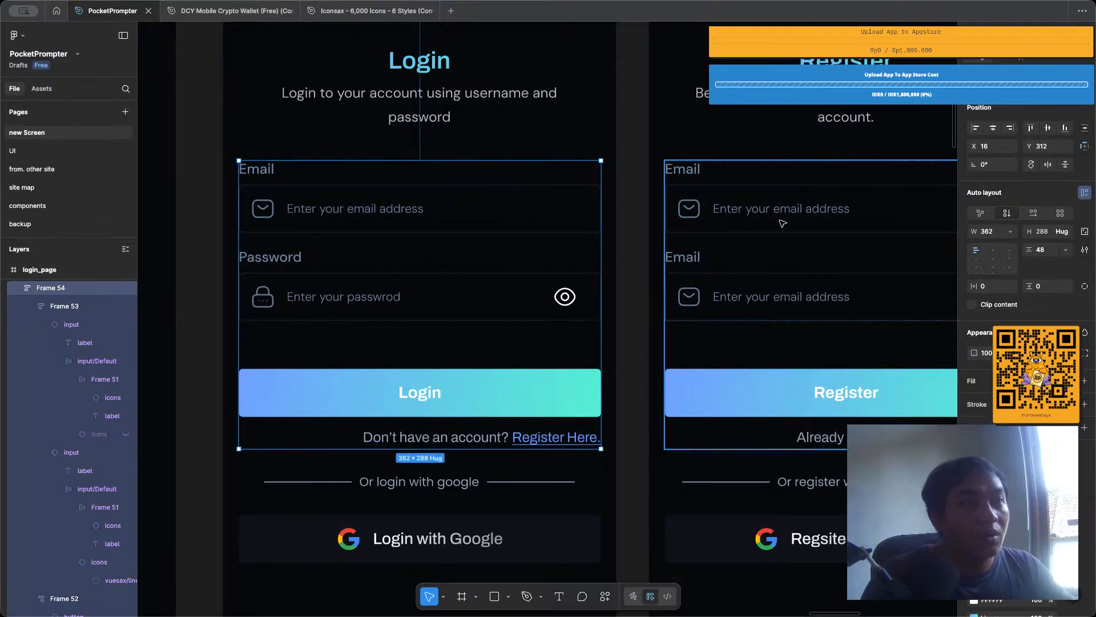
scroll(779, 221, right, 3)
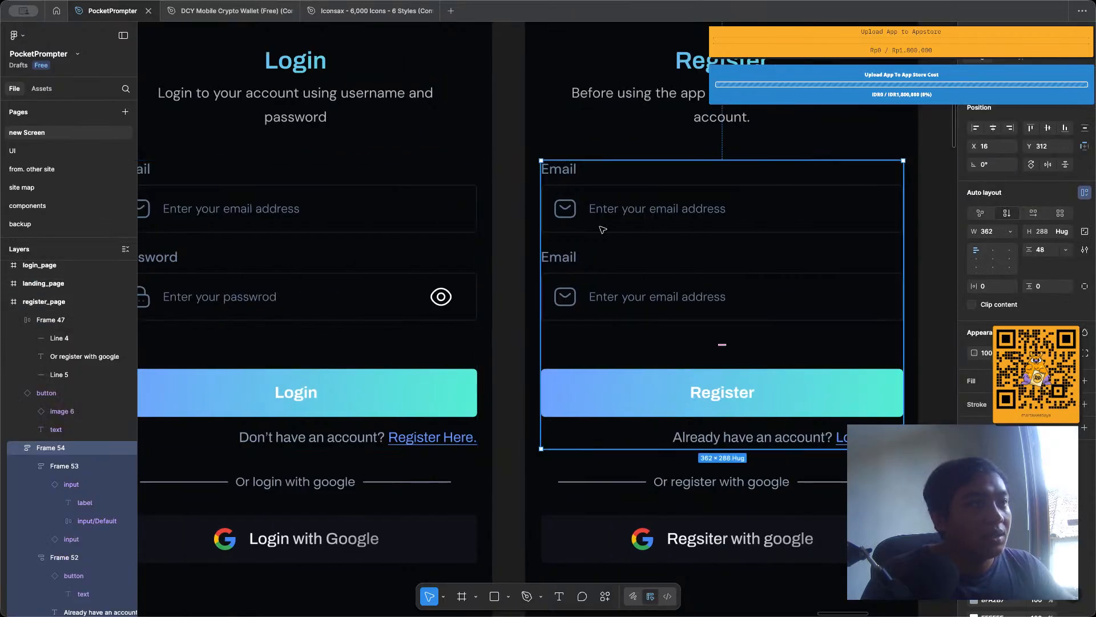
double_click(403, 213)
shift+click(404, 278)
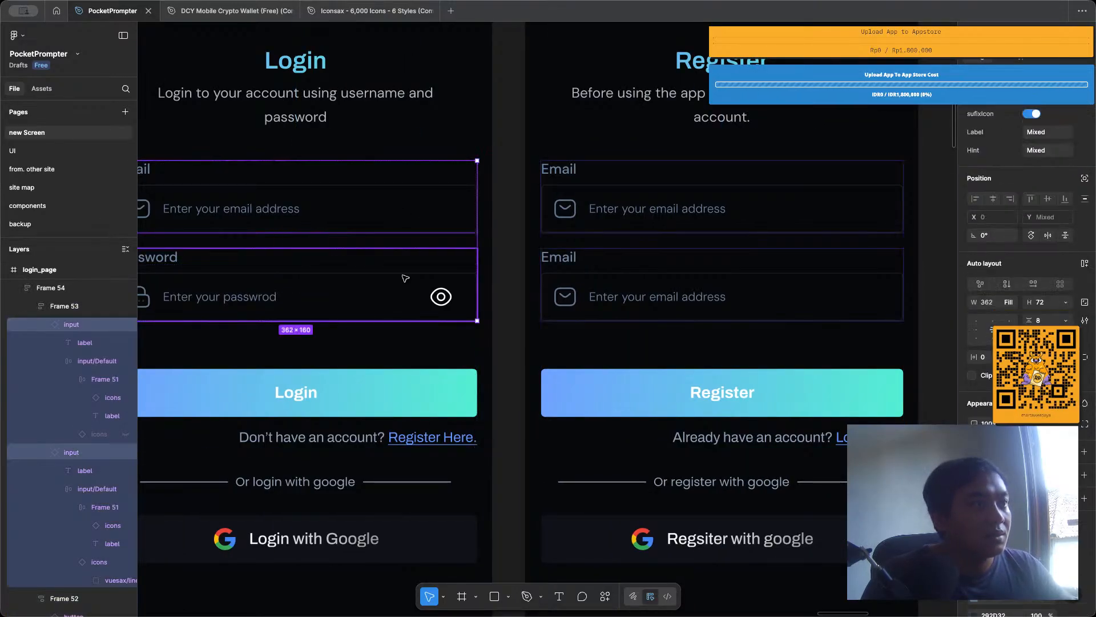
click(730, 234)
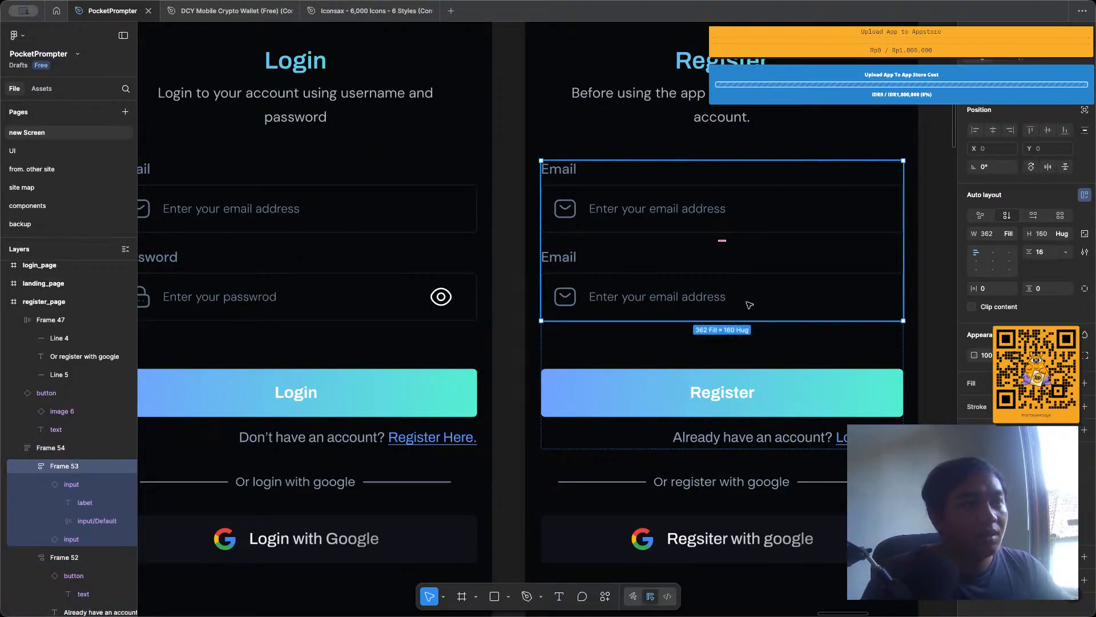
click(746, 352)
key(super+v)
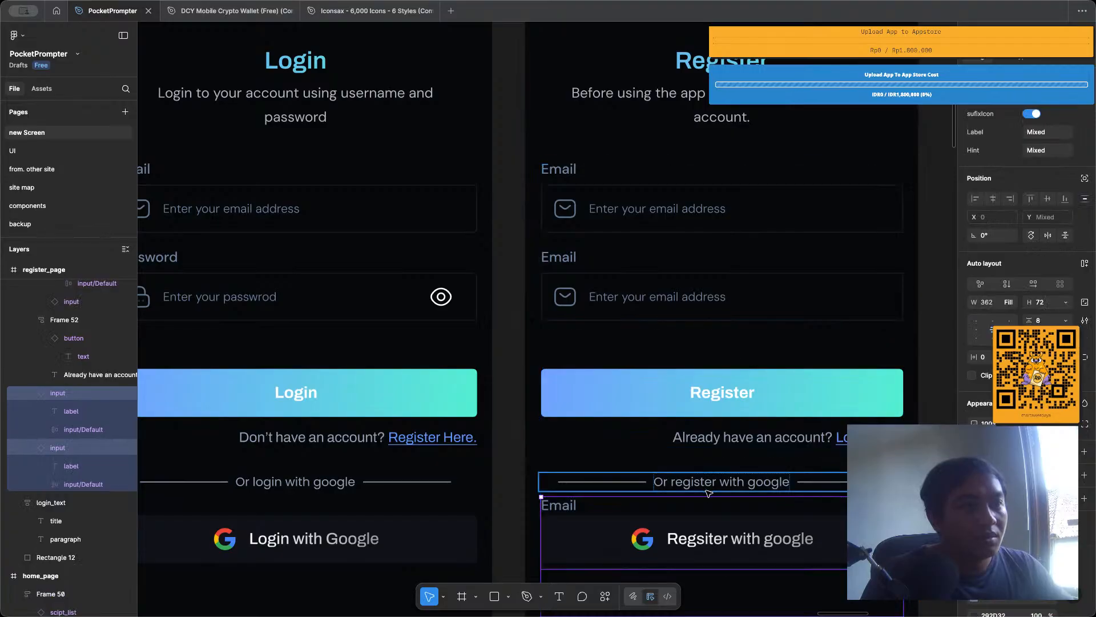
drag(711, 512, 741, 302)
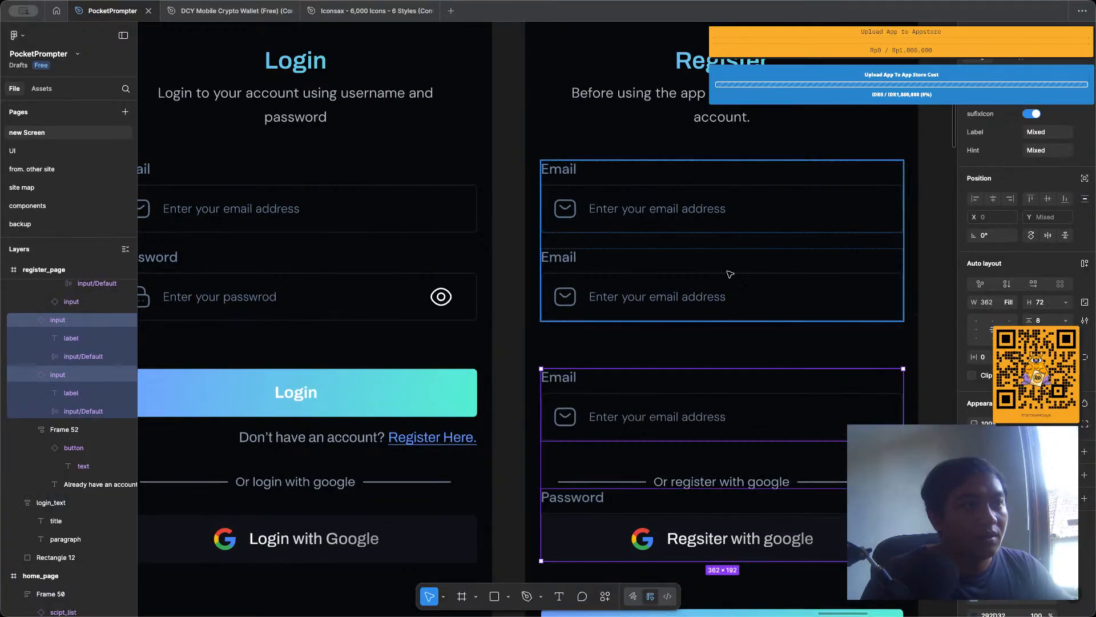
Delete the register page's old input group containing the two Email fields.
click(723, 248)
key(Delete)
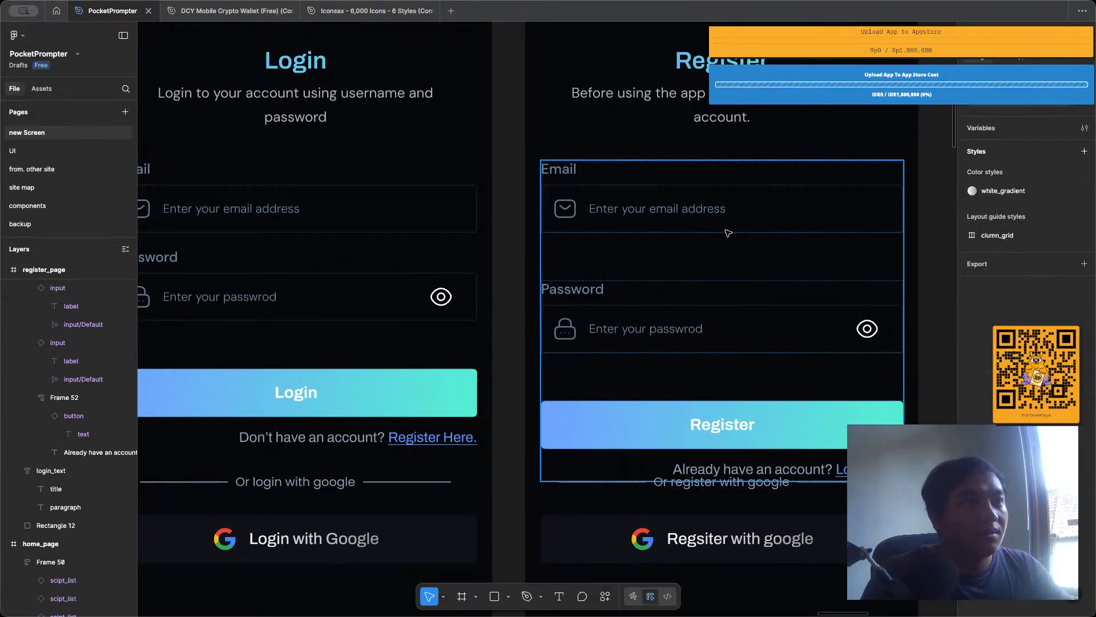
click(737, 187)
click(737, 186)
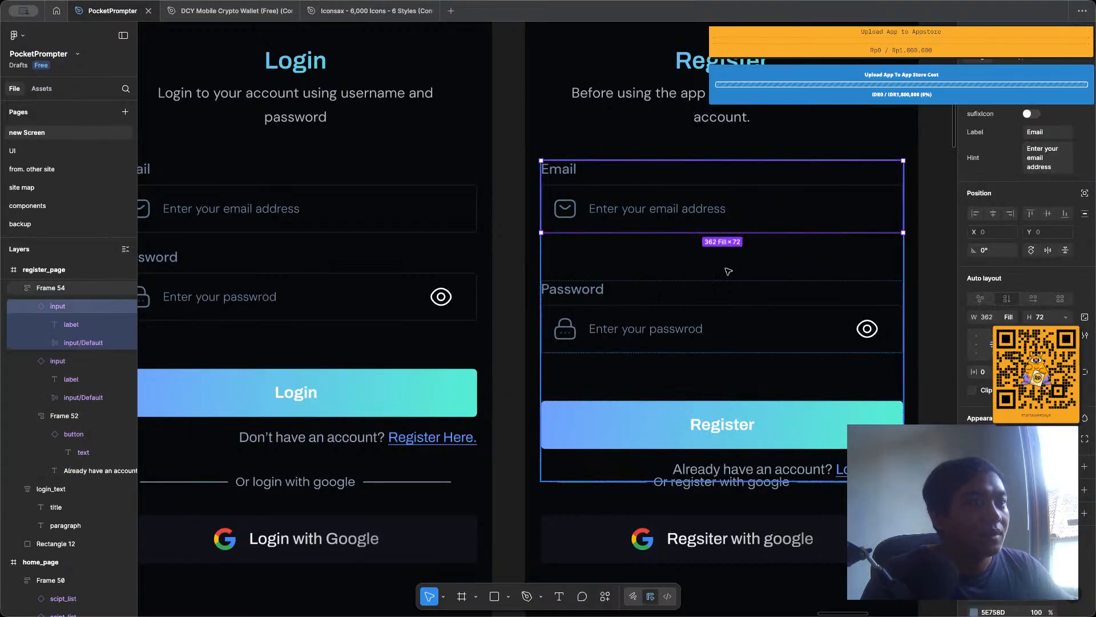
Wrap the register page's Email and Password inputs in an auto layout frame with a vertical spacing of 16.
click(102, 288)
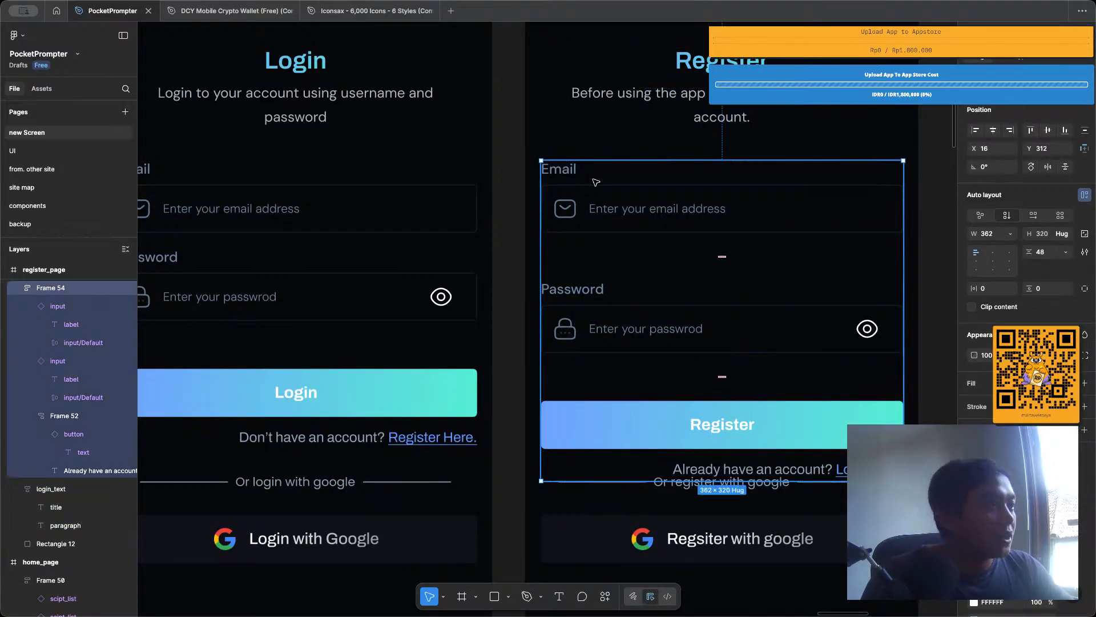
click(86, 308)
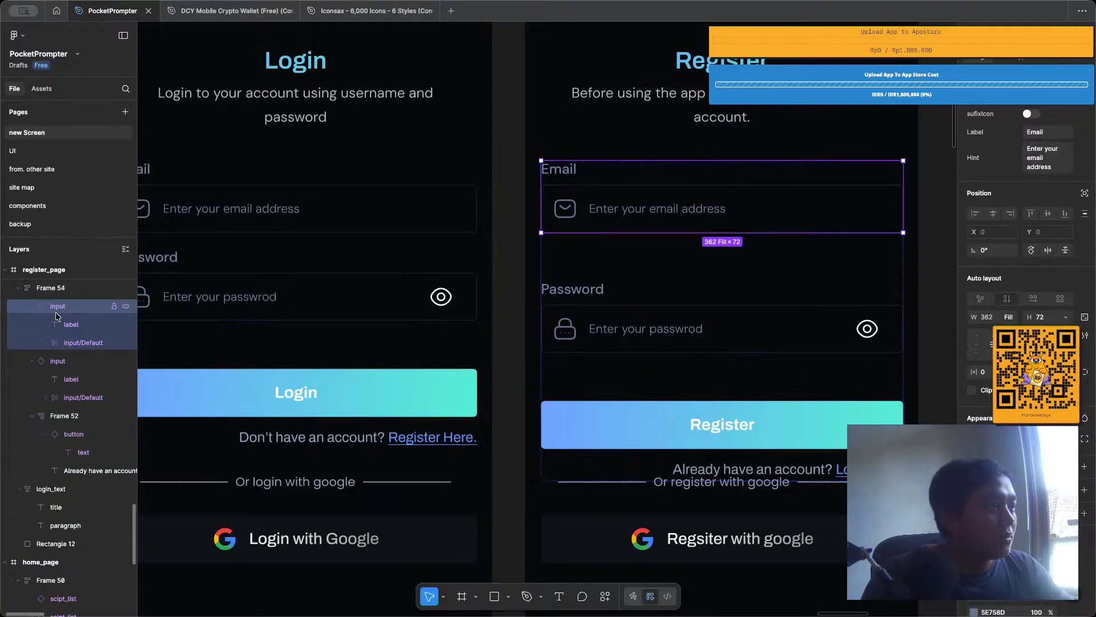
click(33, 305)
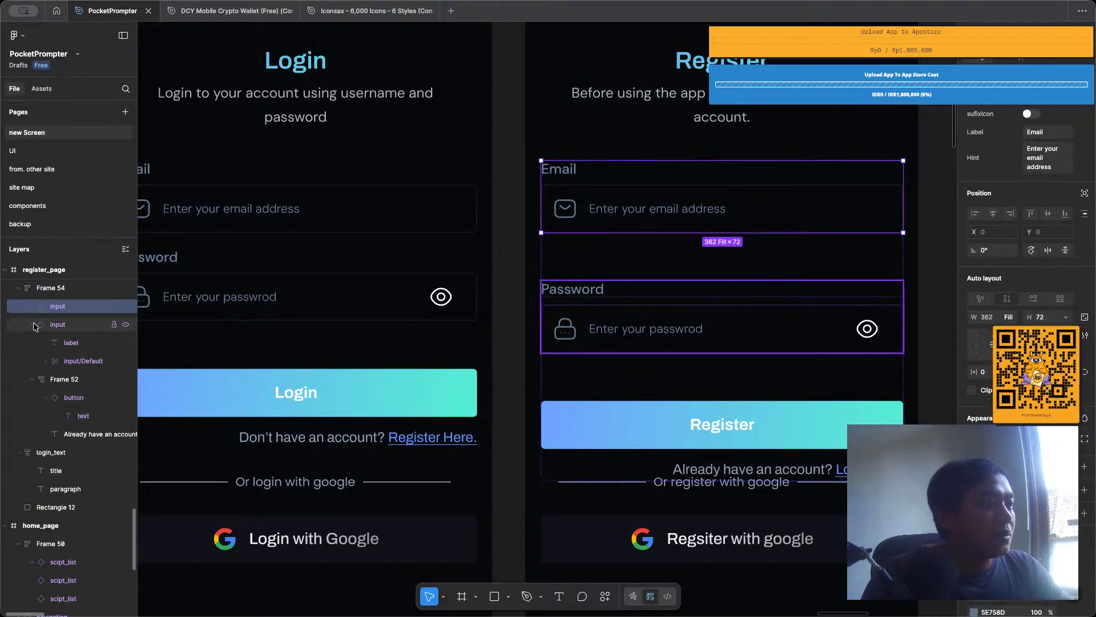
click(33, 325)
click(52, 324)
shift+click(66, 310)
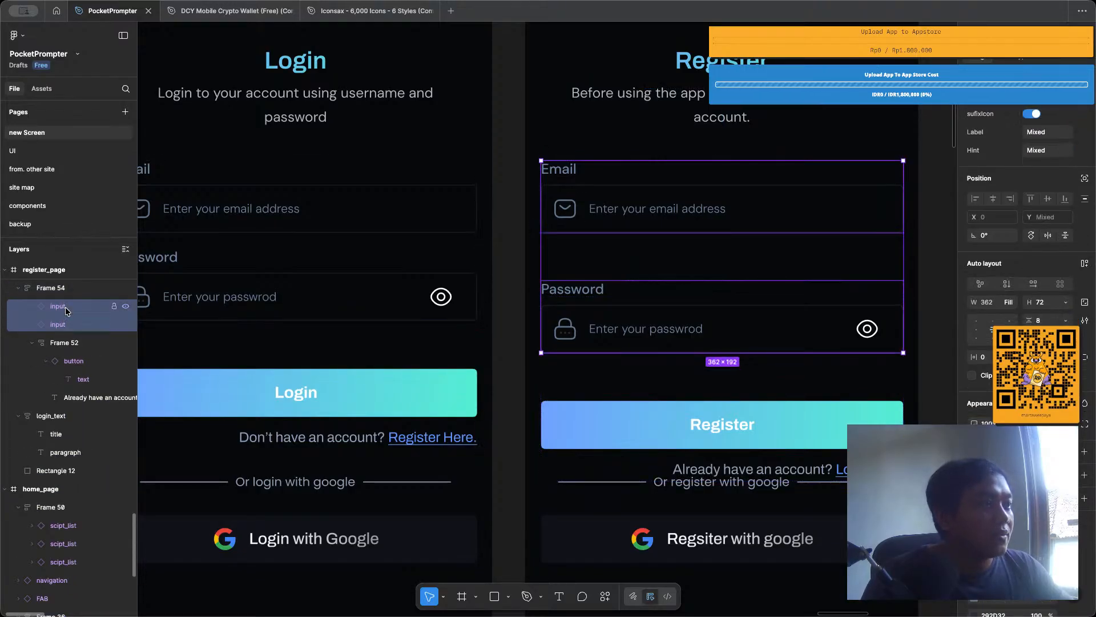
key(shift+a)
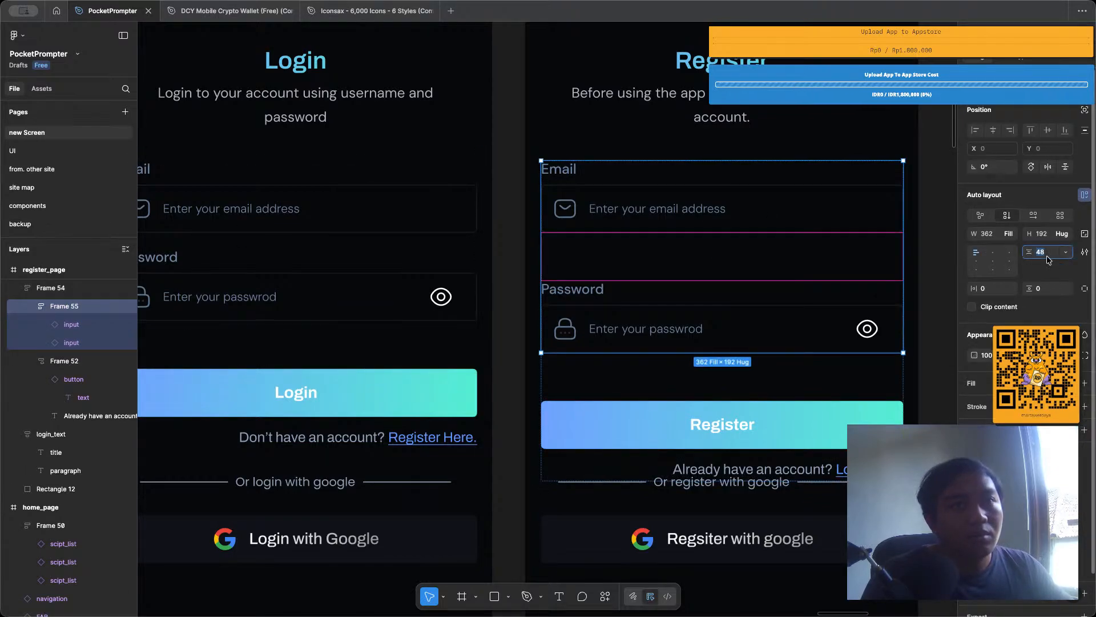
text(16)
key(Return)
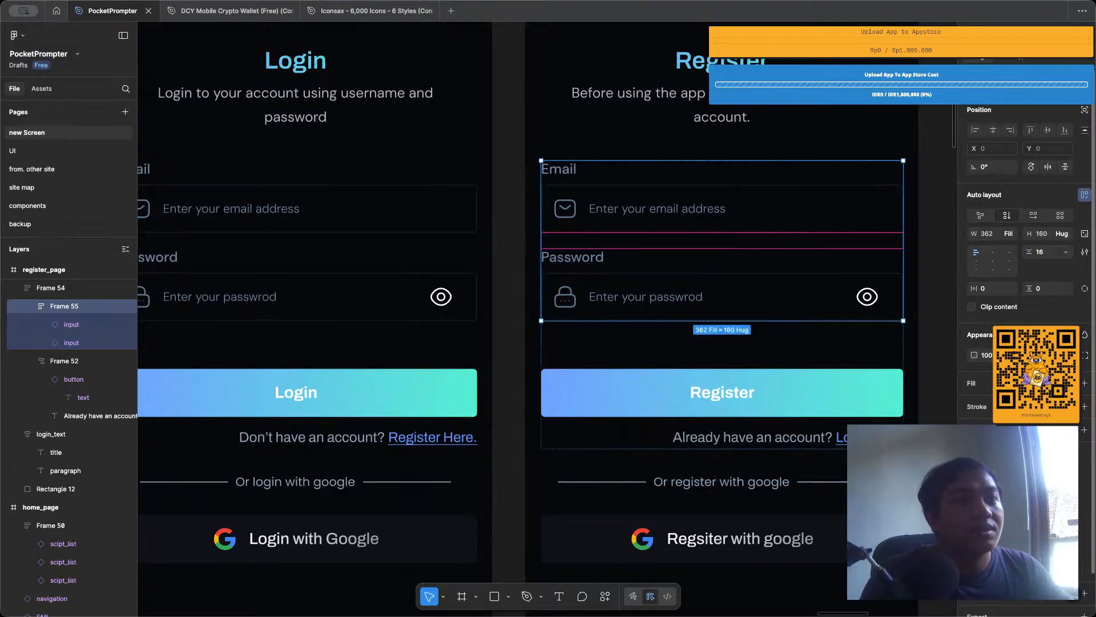
Set the font of the login page's "Login with Google" button text to DM Sans.
scroll(756, 283, down, 5)
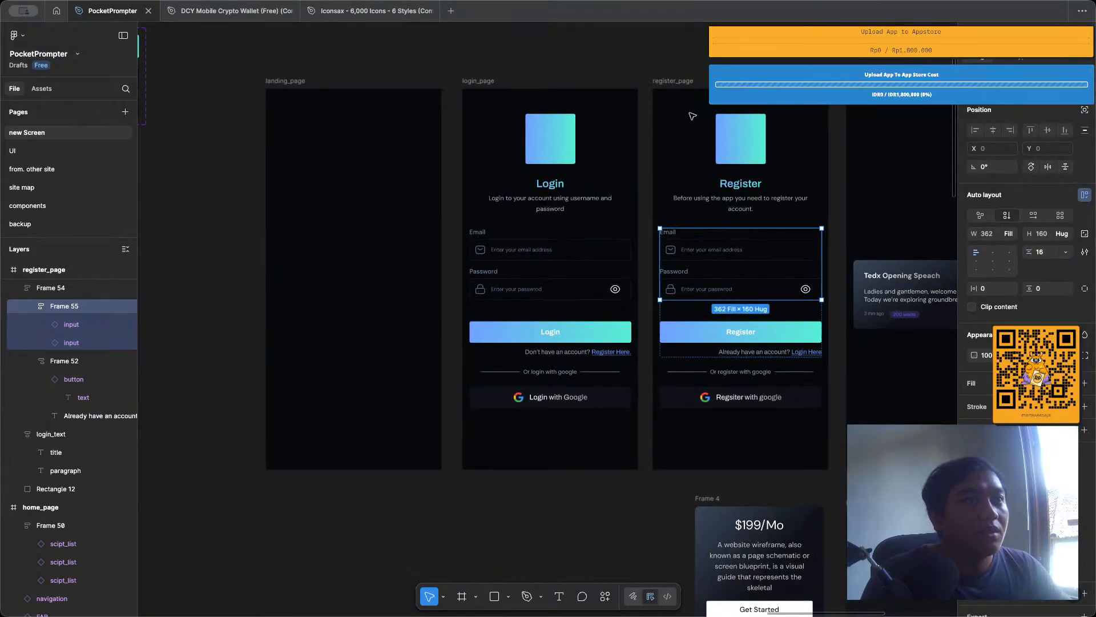
click(647, 75)
scroll(646, 75, right, 3)
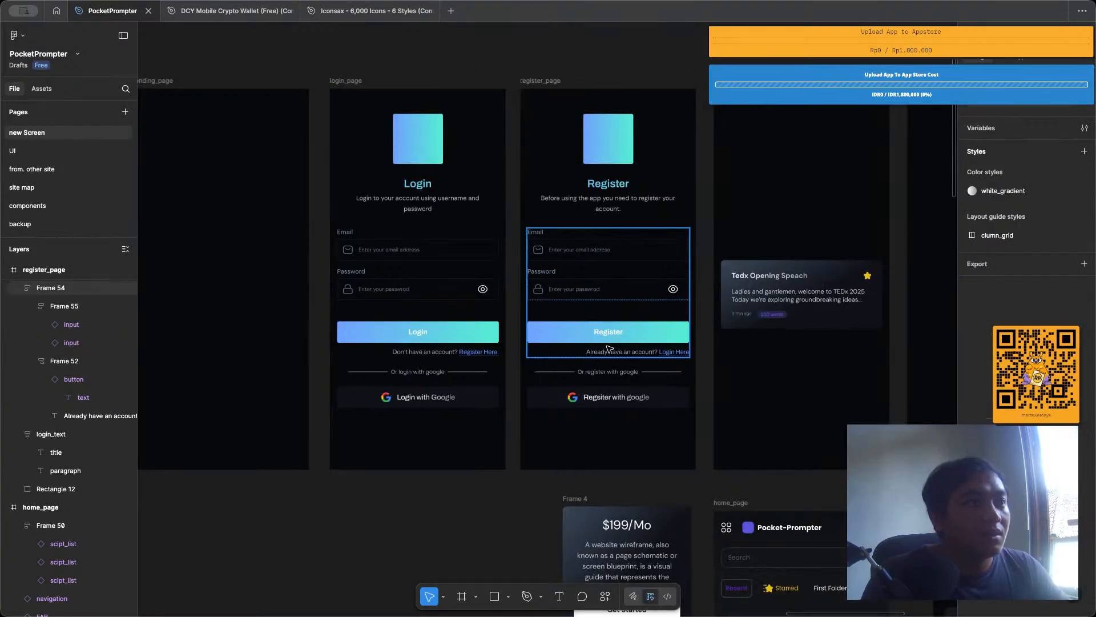
scroll(539, 210, up, 3)
scroll(506, 211, down, 1)
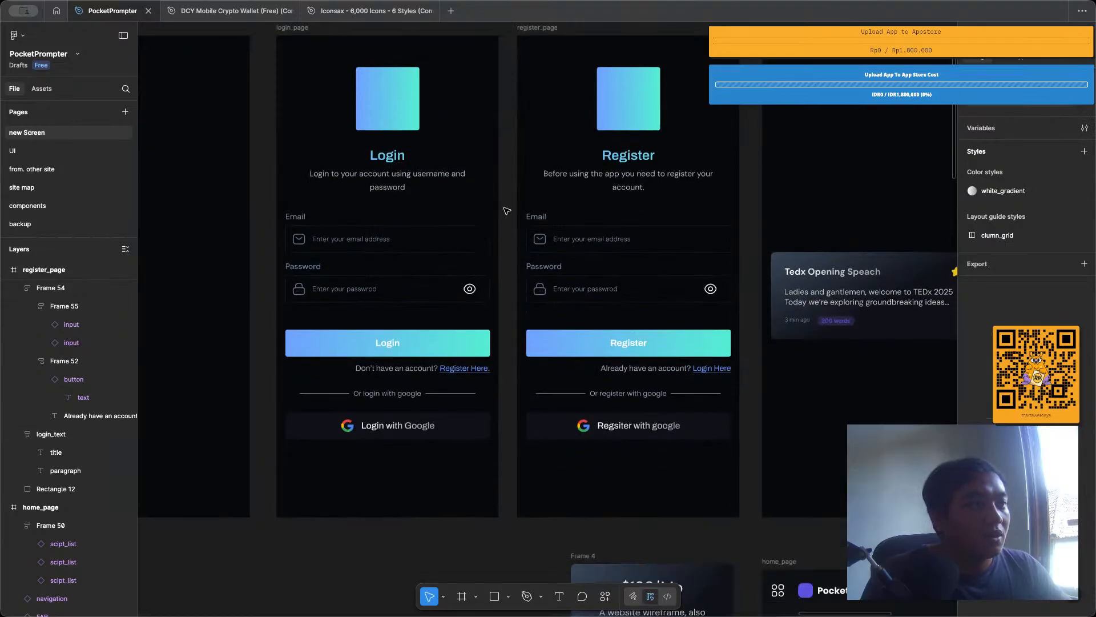
scroll(507, 211, down, 1)
double_click(398, 418)
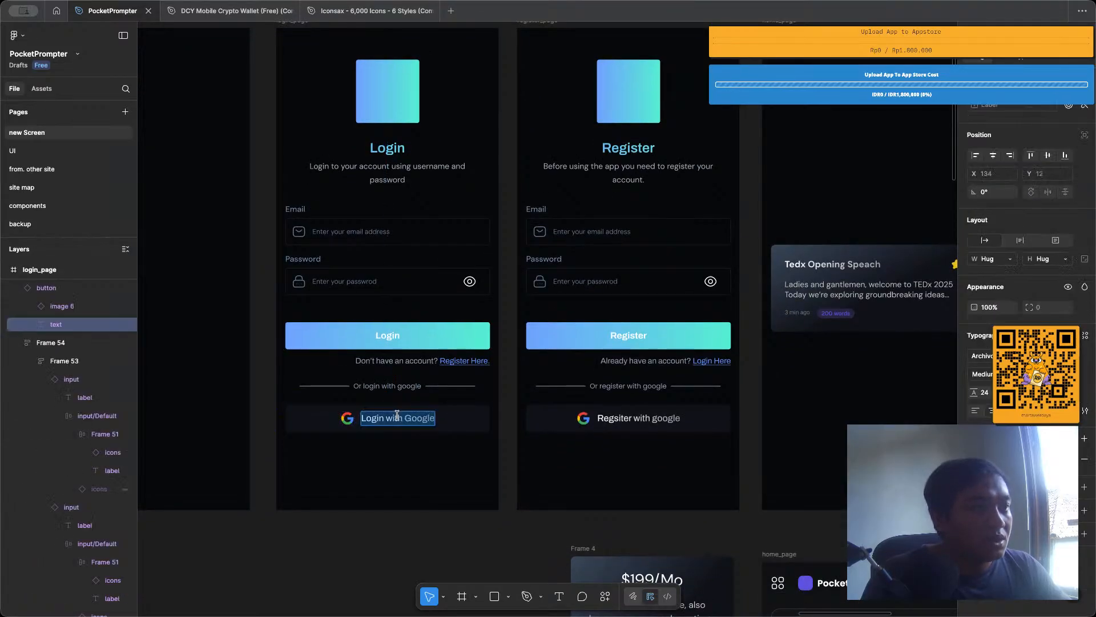
click(1005, 356)
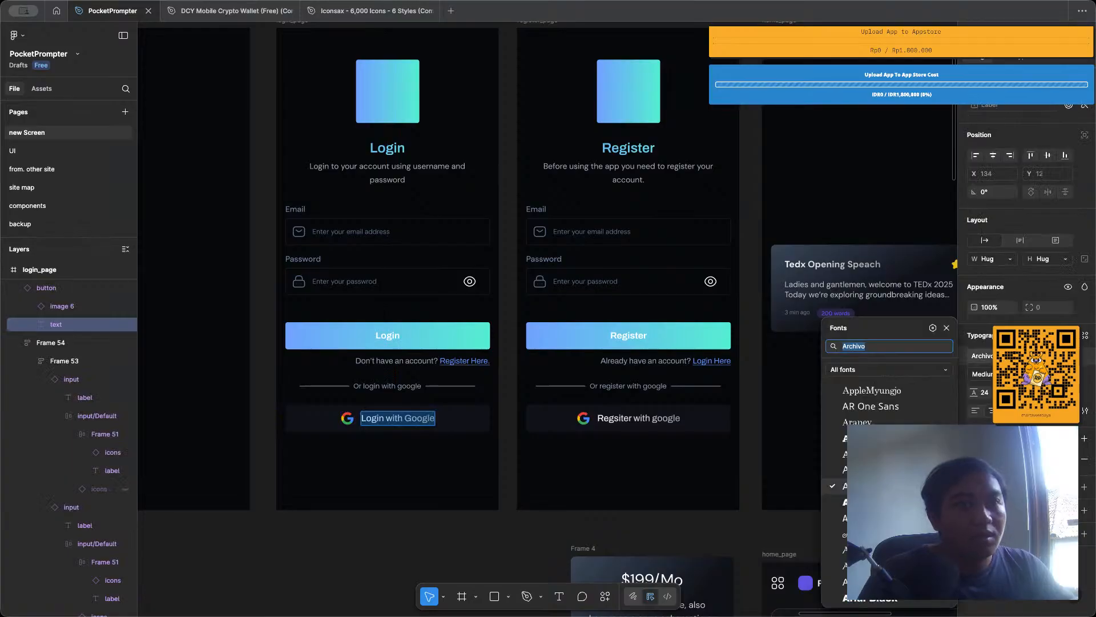
text(dms)
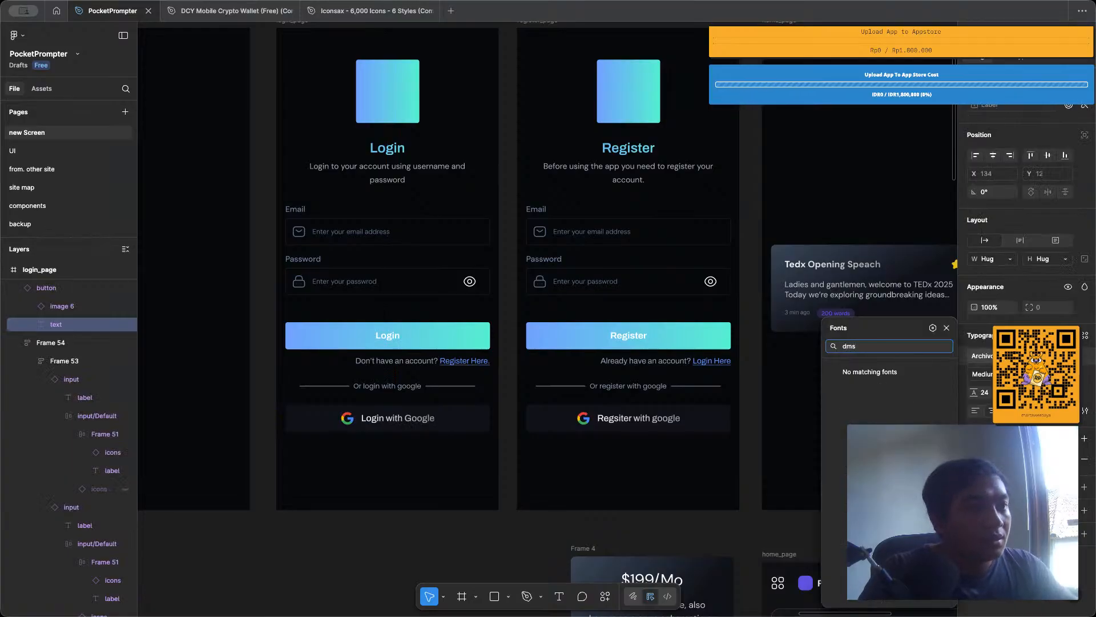
key(BackSpace)
text(sa)
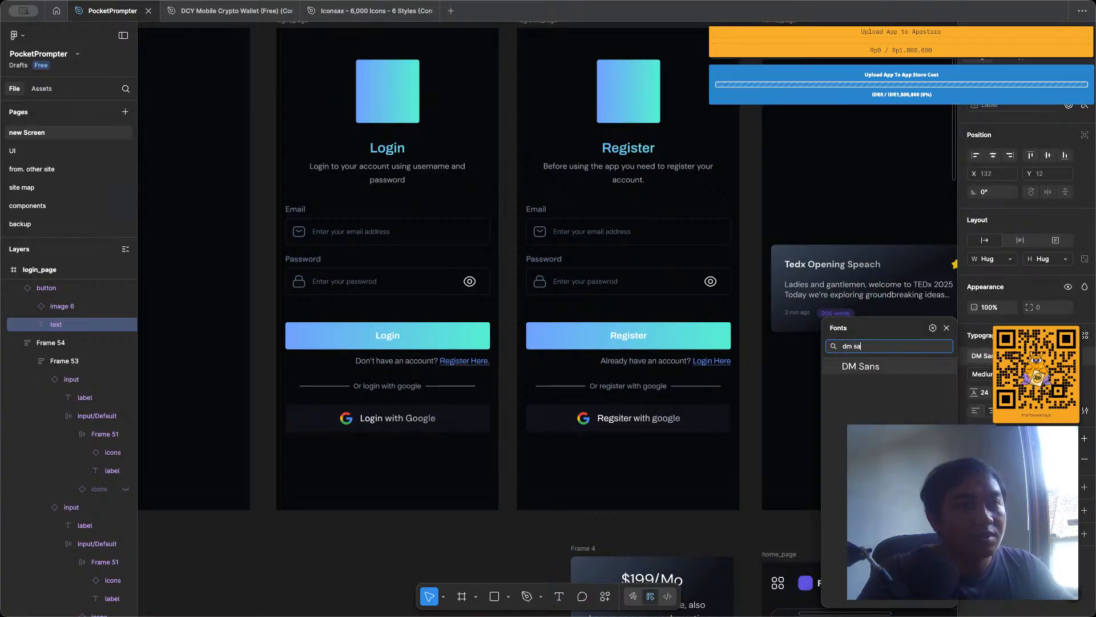
key(Return)
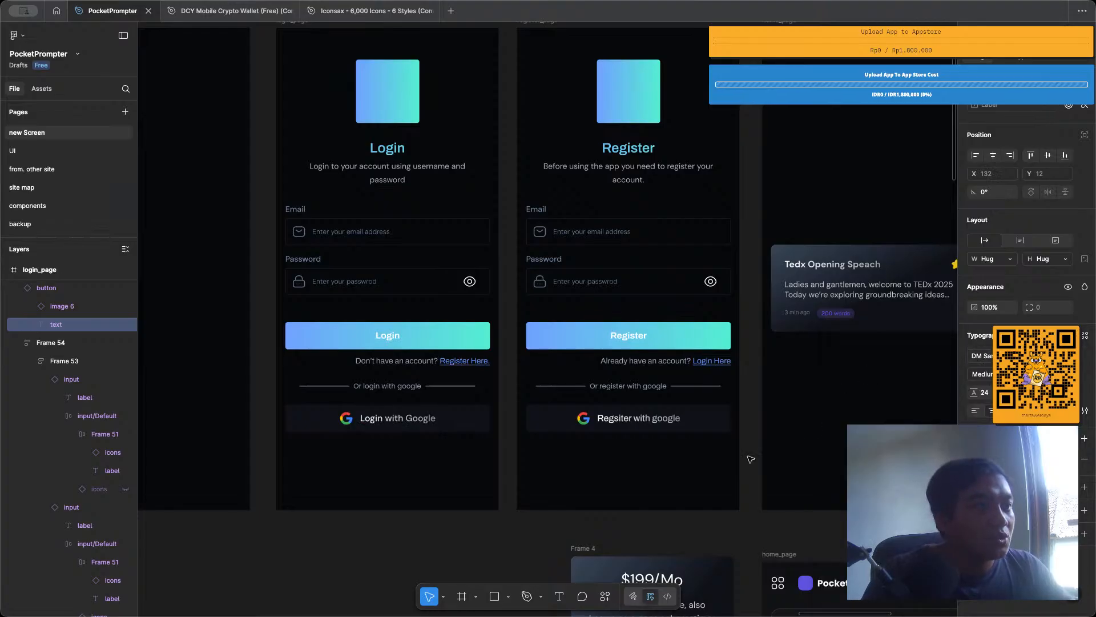
Set the font of the Google button text on the register page to DM Sans.
click(595, 441)
scroll(595, 442, up, 1)
scroll(595, 441, up, 5)
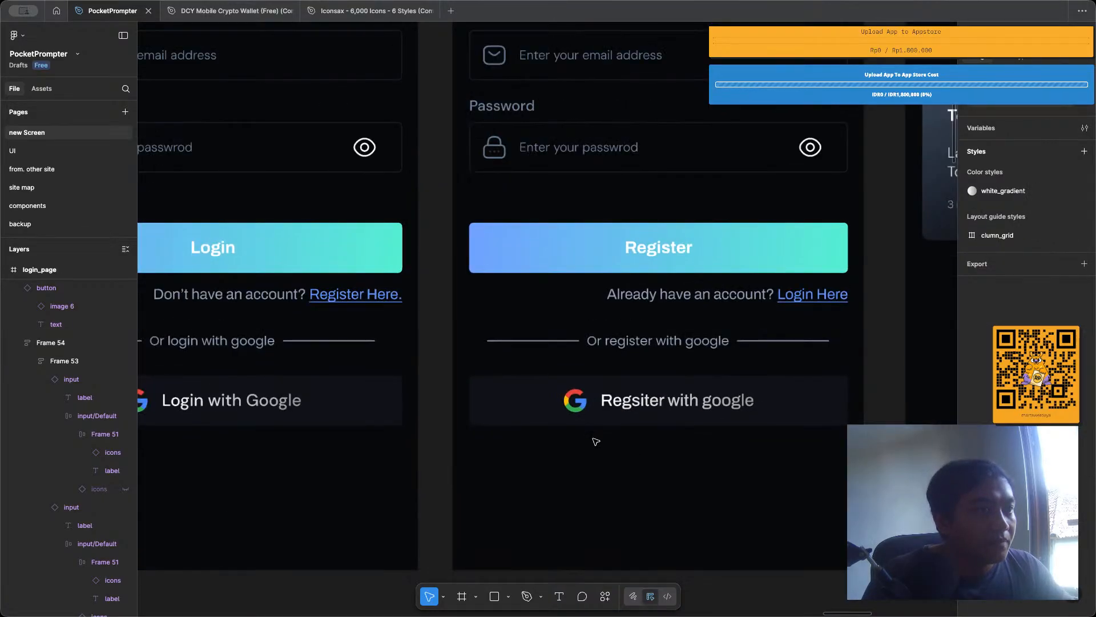
double_click(644, 402)
double_click(643, 401)
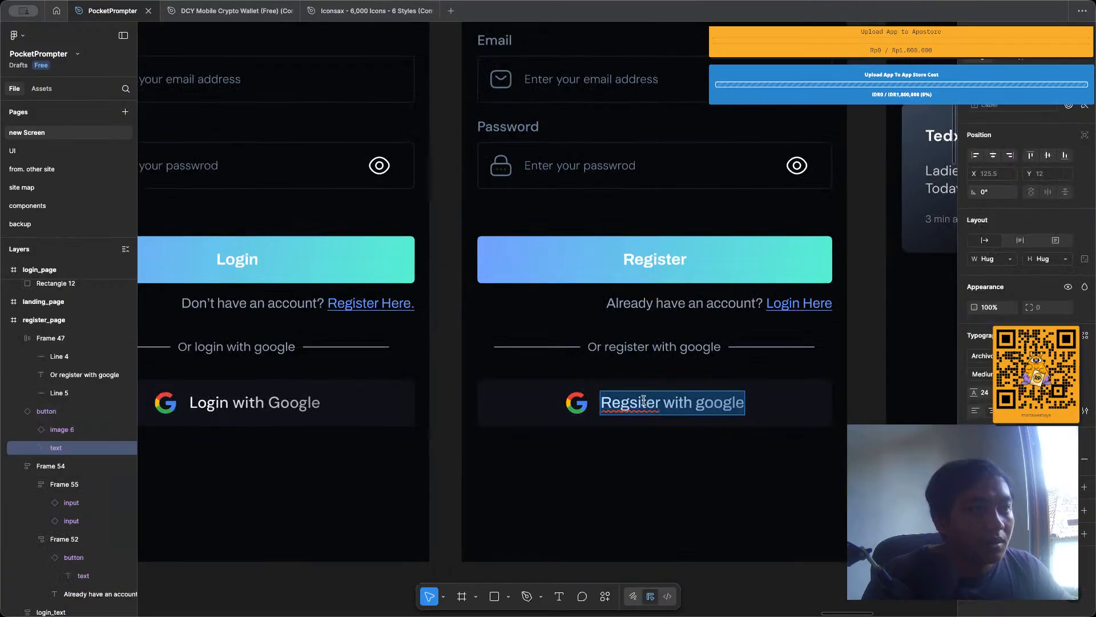
click(1011, 356)
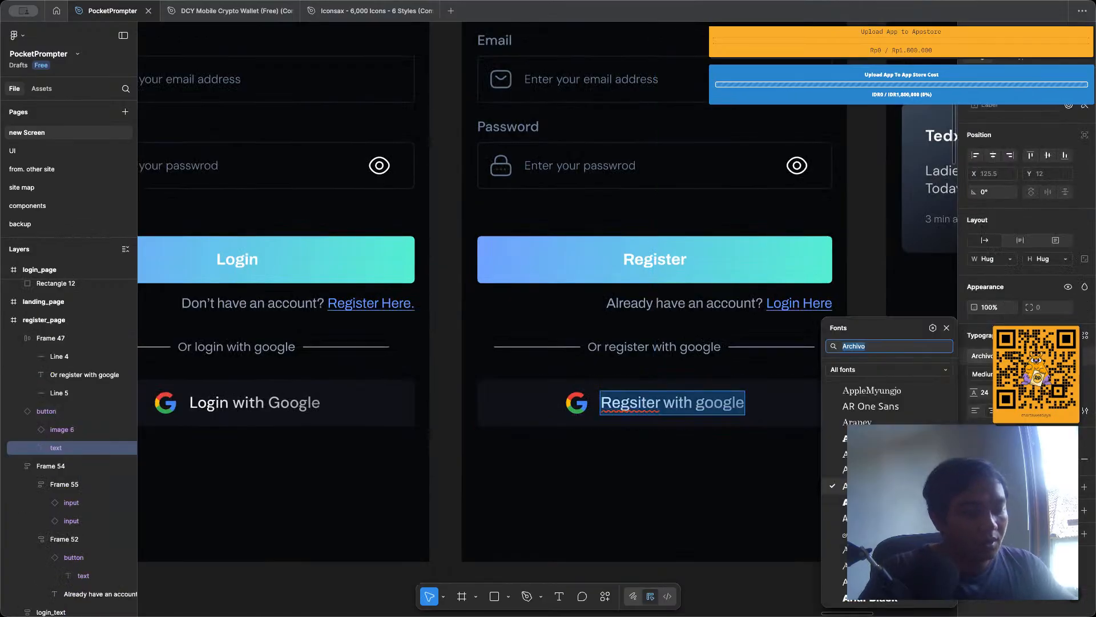
text(dm sans)
key(Return)
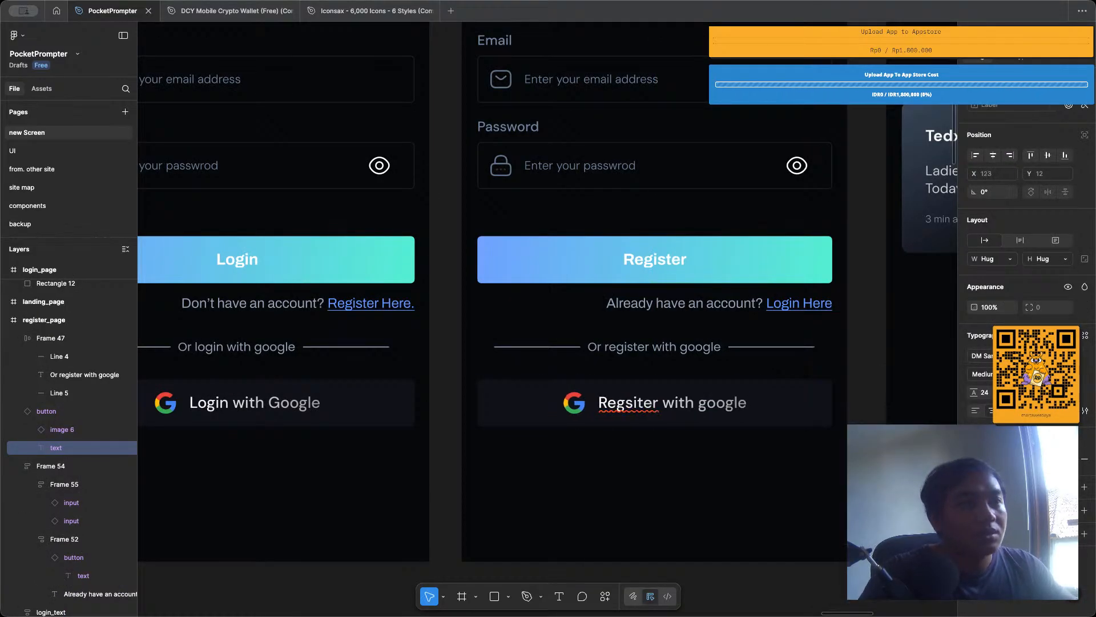
click(768, 472)
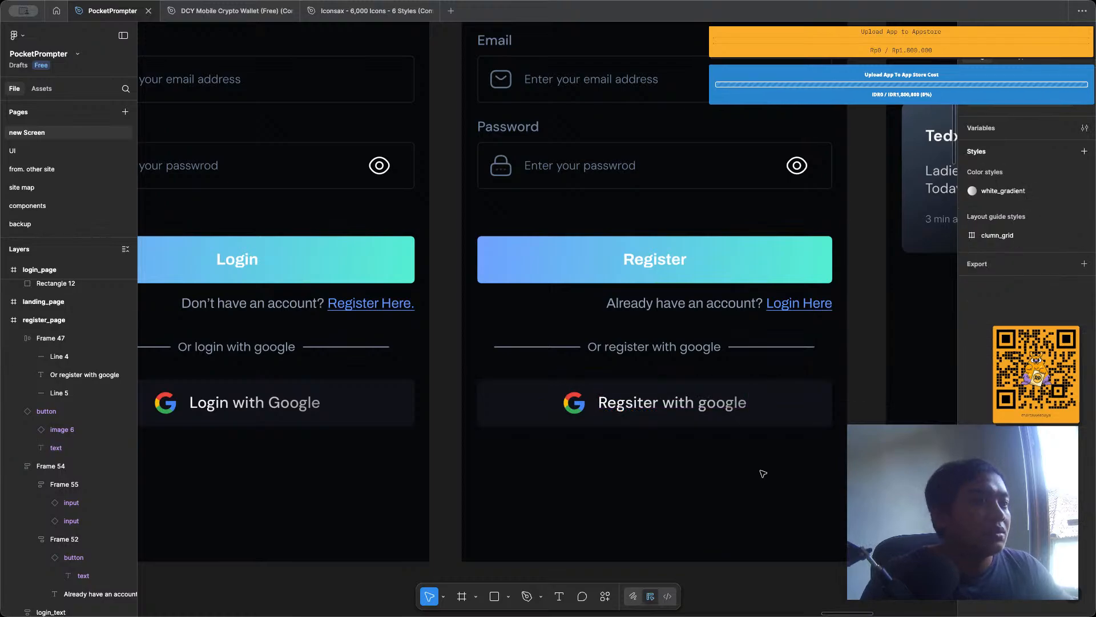
Undo the DM Sans font changes on the Google button texts of both the register and login pages.
key(ctrl+z)
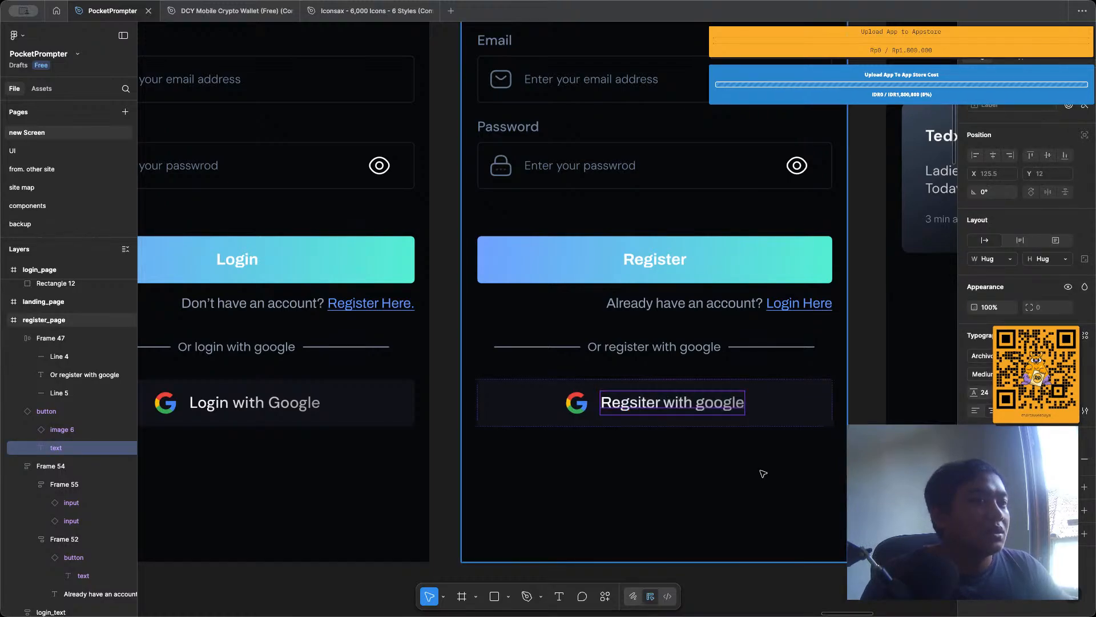
key(ctrl+z)
key(ctrl+z)
key(ctrl+z)
key(ctrl+z)
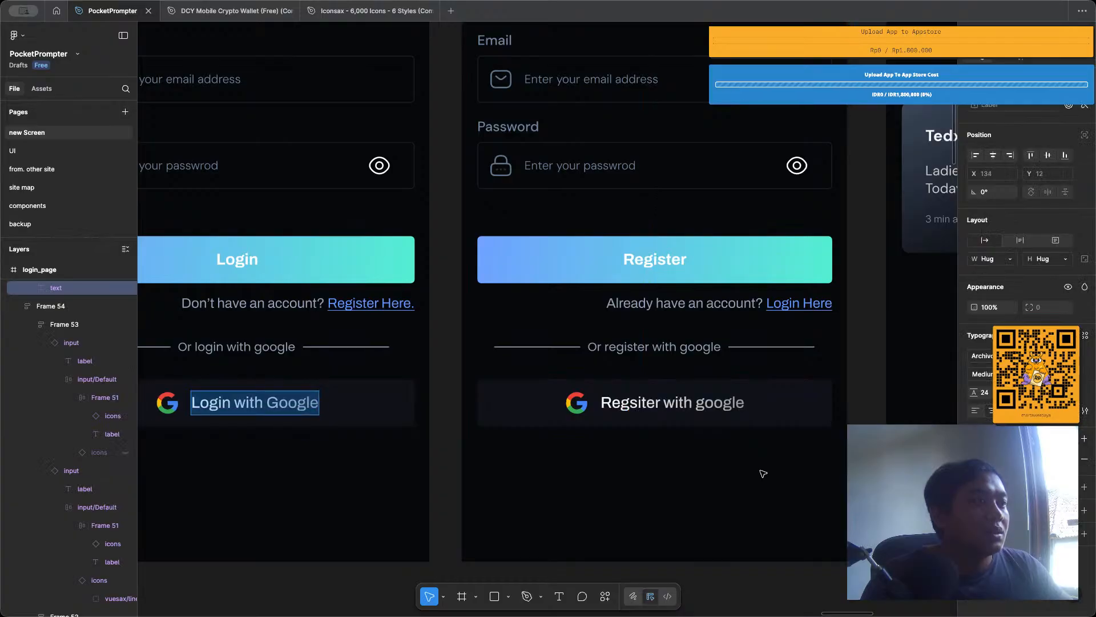
click(695, 478)
Move the "Tedx Opening Speach" script card up on the new home_page to about Y 215, keeping X at 16.
scroll(697, 479, down, 3)
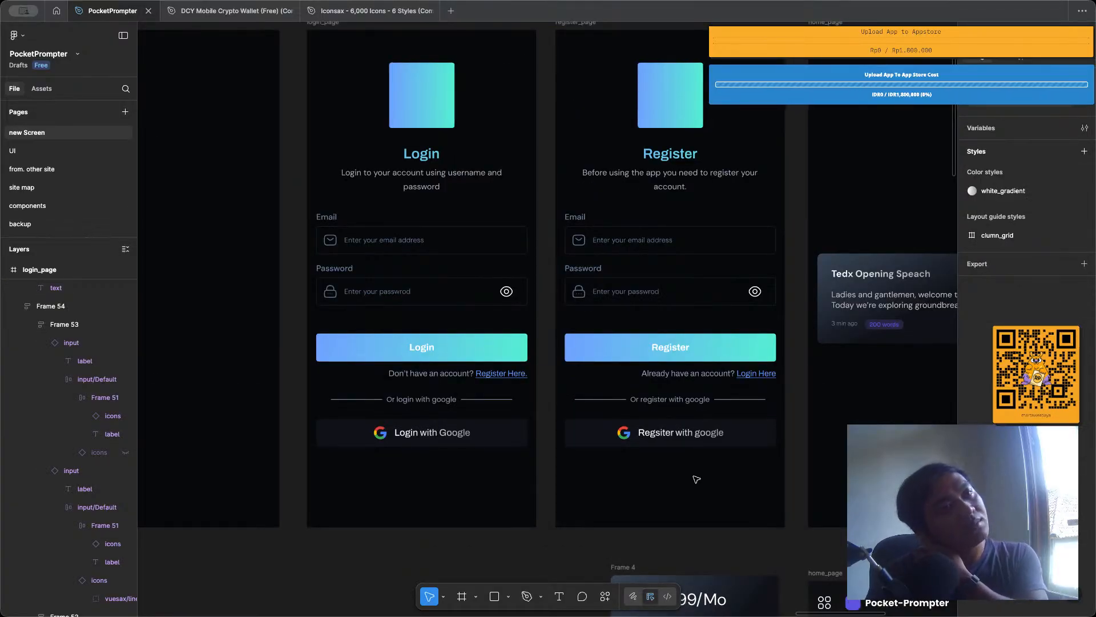
scroll(560, 190, up, 2)
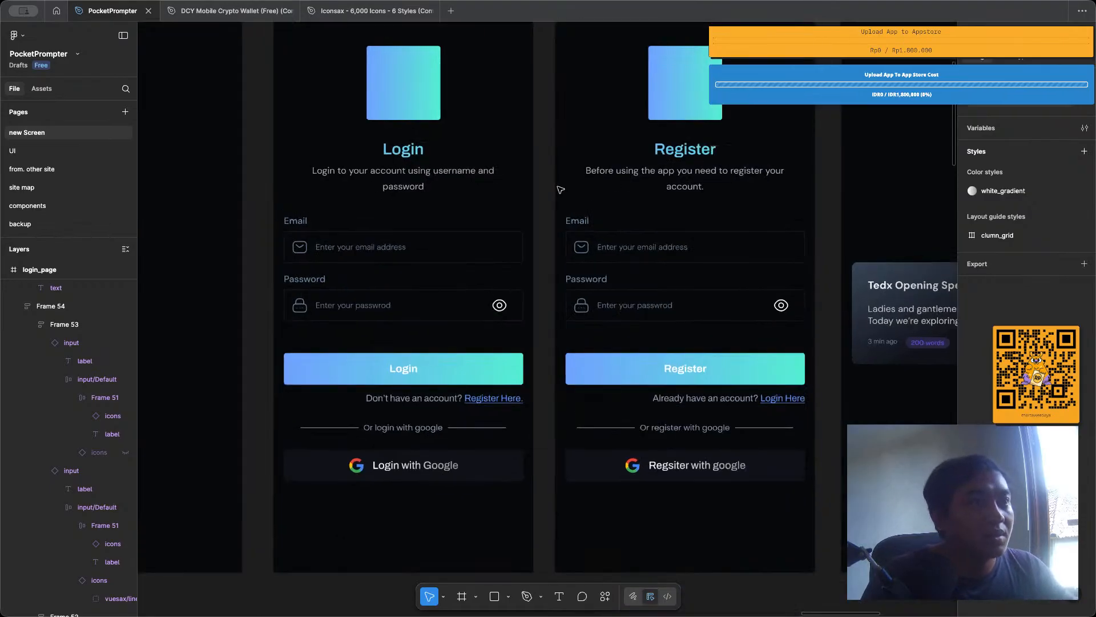
scroll(560, 189, down, 3)
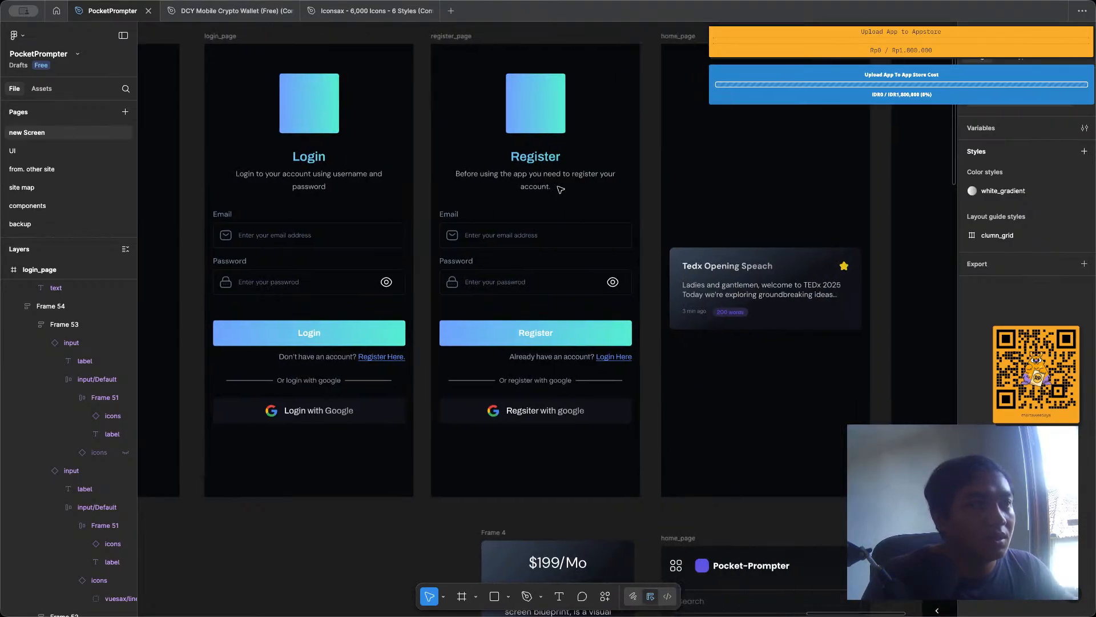
scroll(560, 190, up, 1)
scroll(560, 189, right, 3)
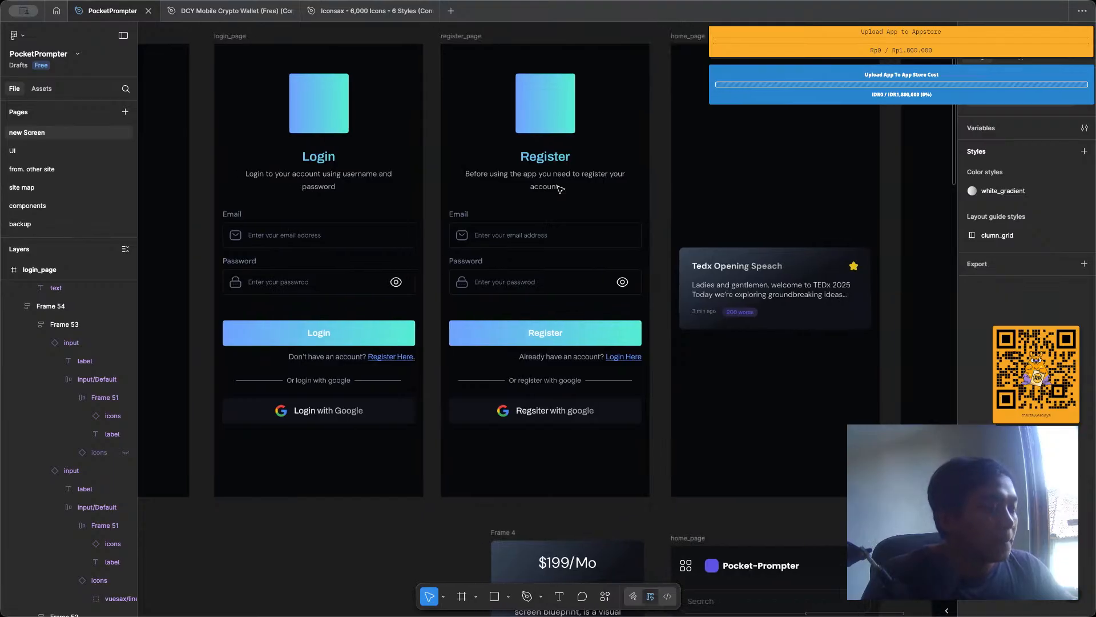
scroll(561, 189, right, 4)
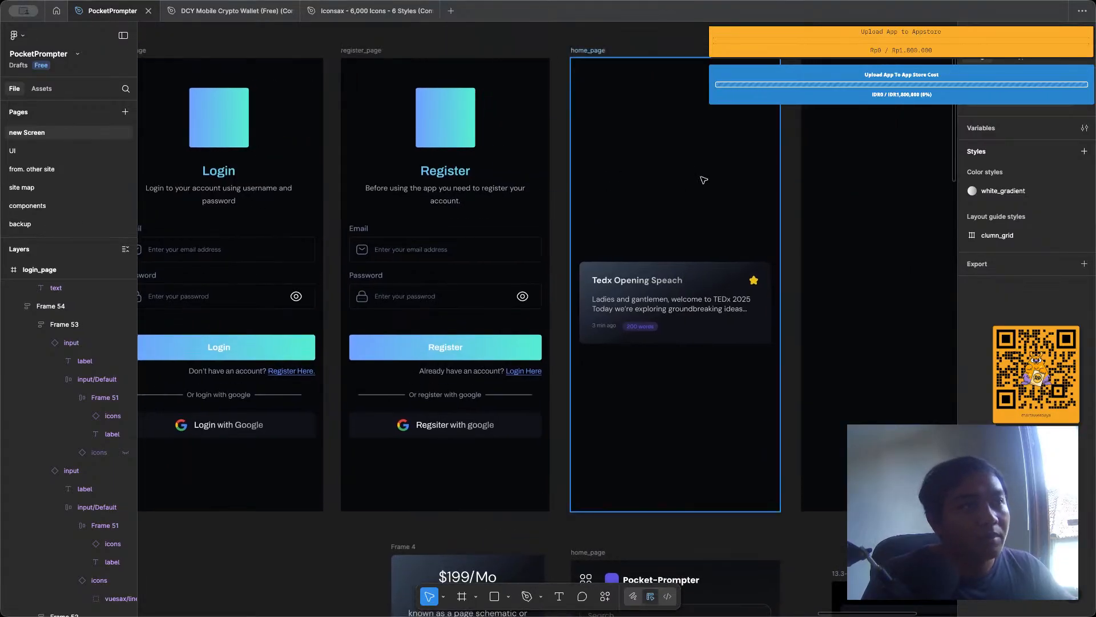
scroll(703, 178, up, 2)
click(715, 311)
drag(715, 311, 726, 215)
scroll(733, 188, left, 1)
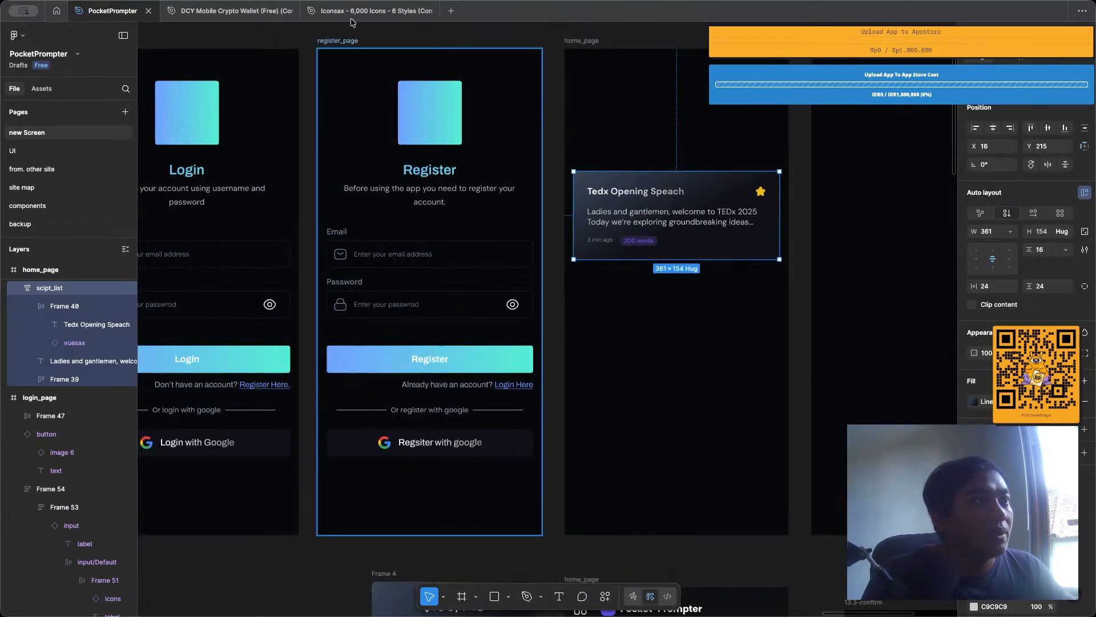
Switch to the Iconsax icon file and search its Linear page for "star".
click(371, 10)
click(549, 381)
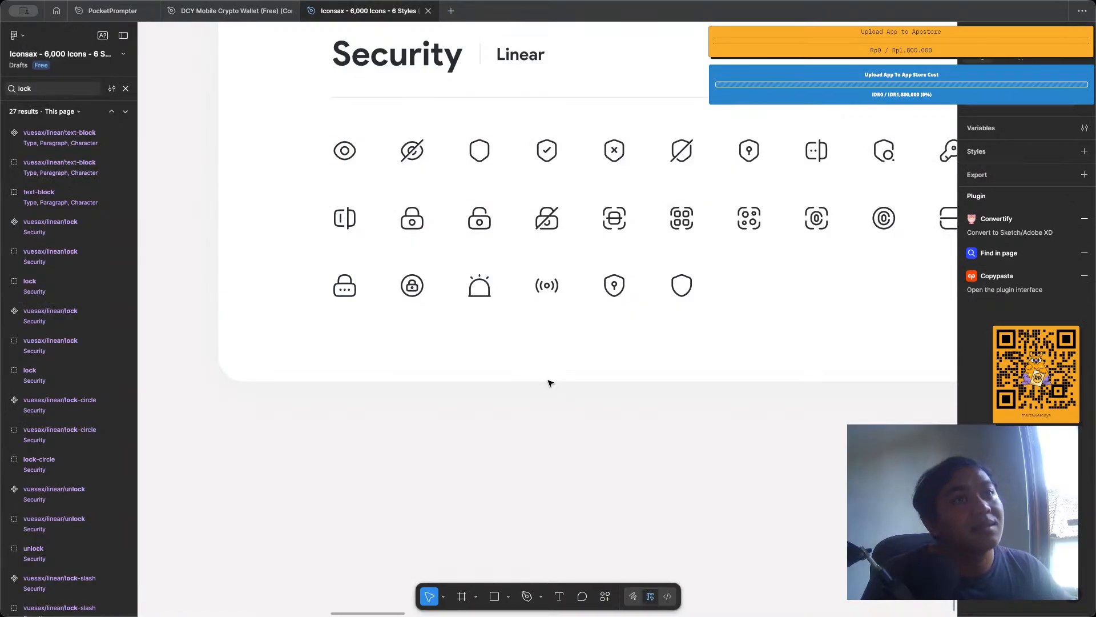
scroll(550, 383, up, 1)
scroll(550, 384, down, 3)
key(super+f)
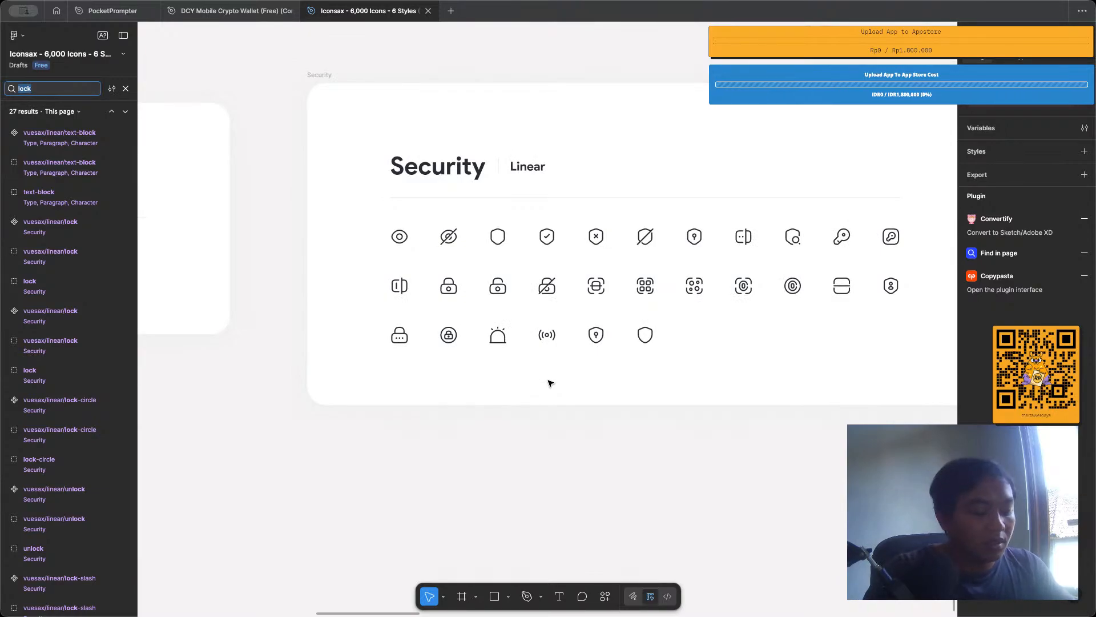
text(star)
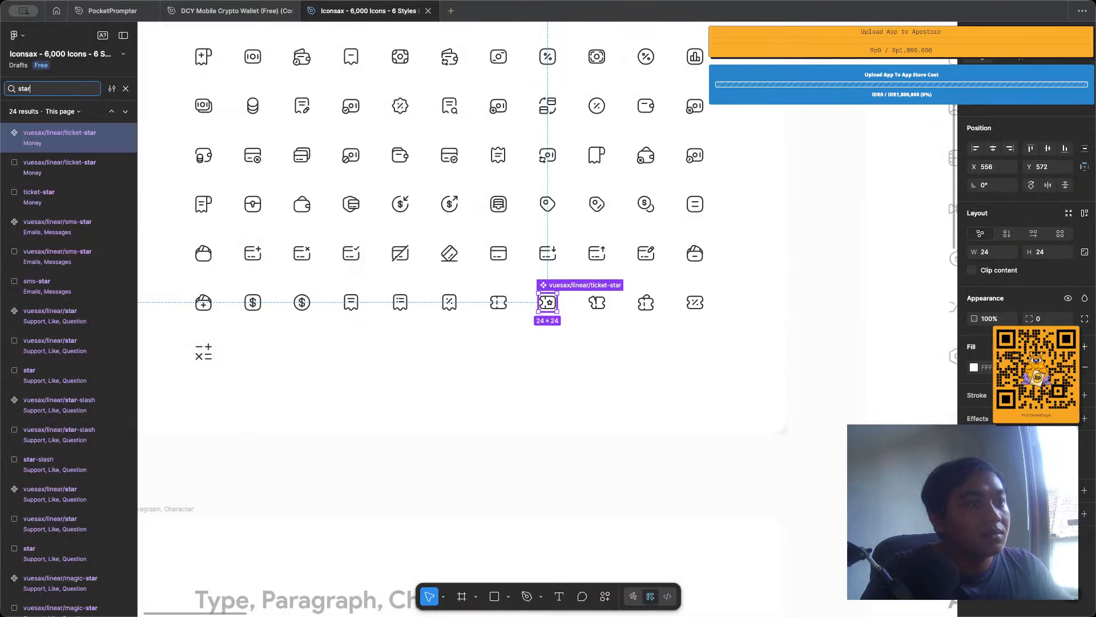
Go through the star search results and select the vuesax/linear/star icon in the Support, Like, Question set.
key(Return)
key(Return)
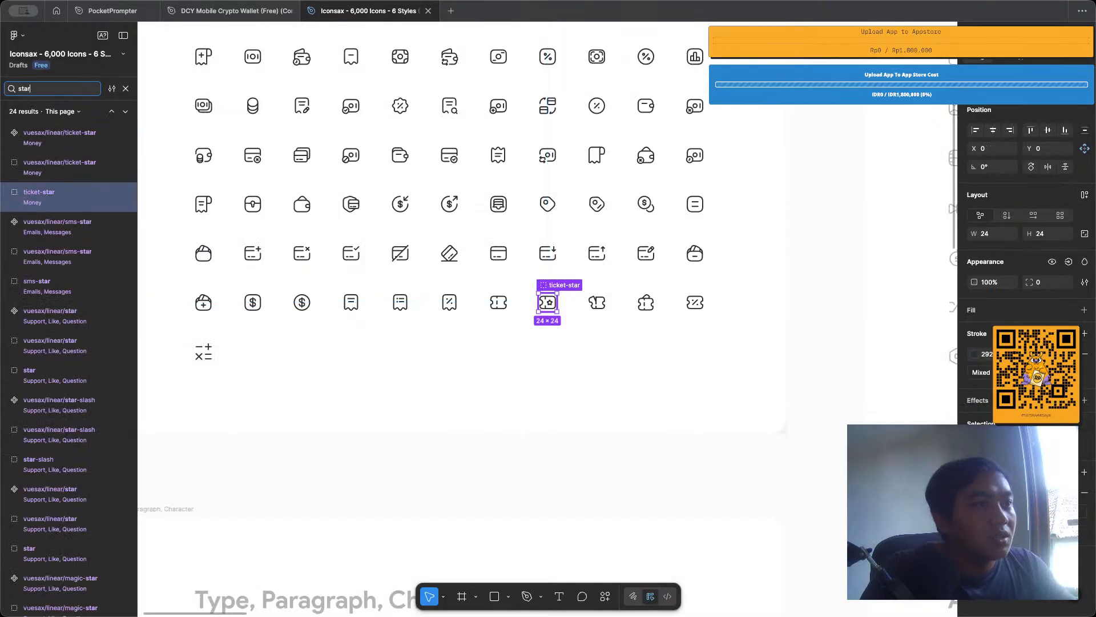
key(Return)
key(Return)
key(Return)
key(Return)
key(Return)
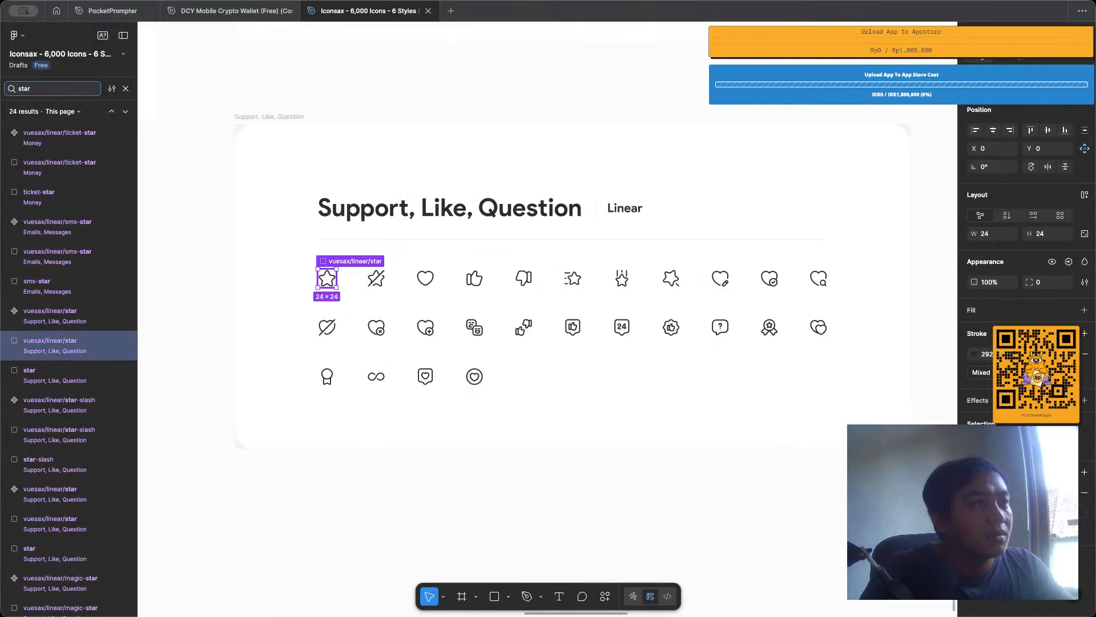
click(322, 282)
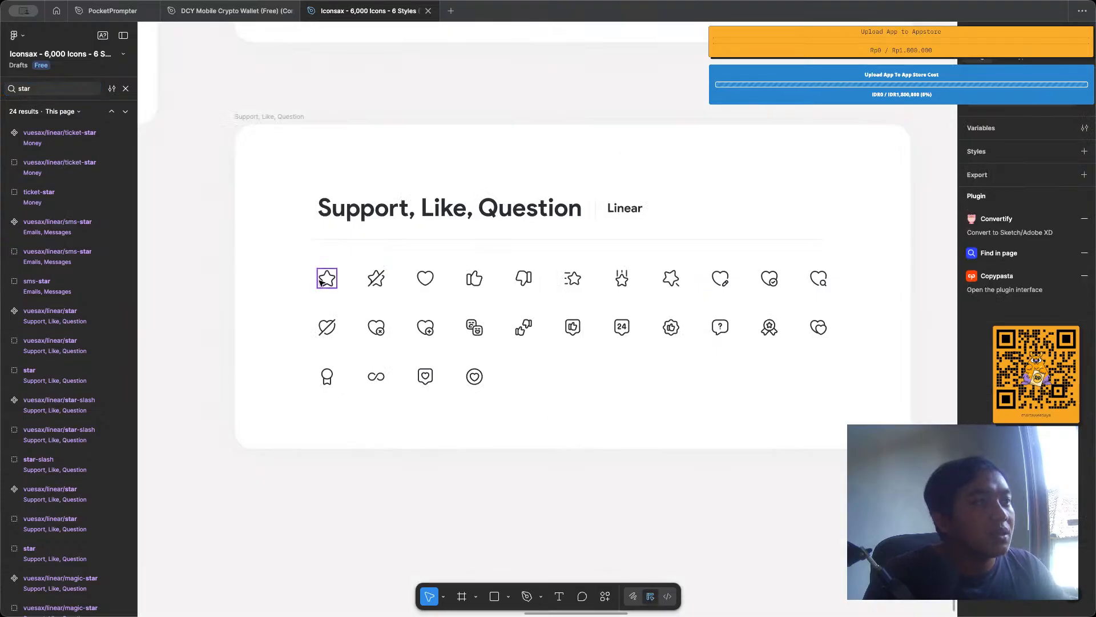
click(323, 281)
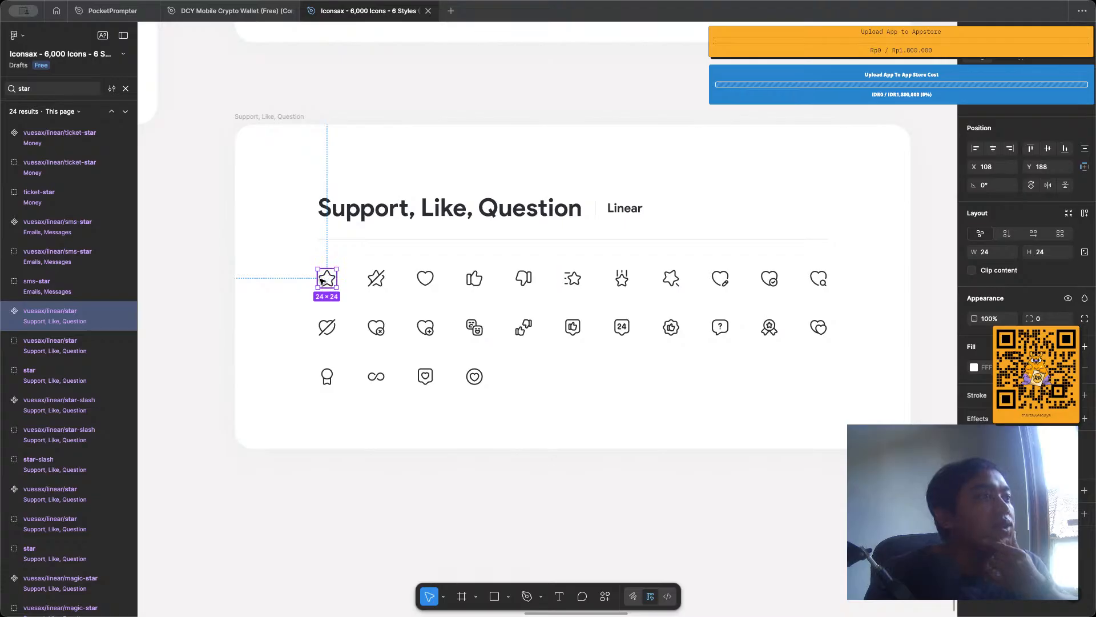
Close the icon search and examine the icon styles on the Bold and OutLine pages.
click(123, 89)
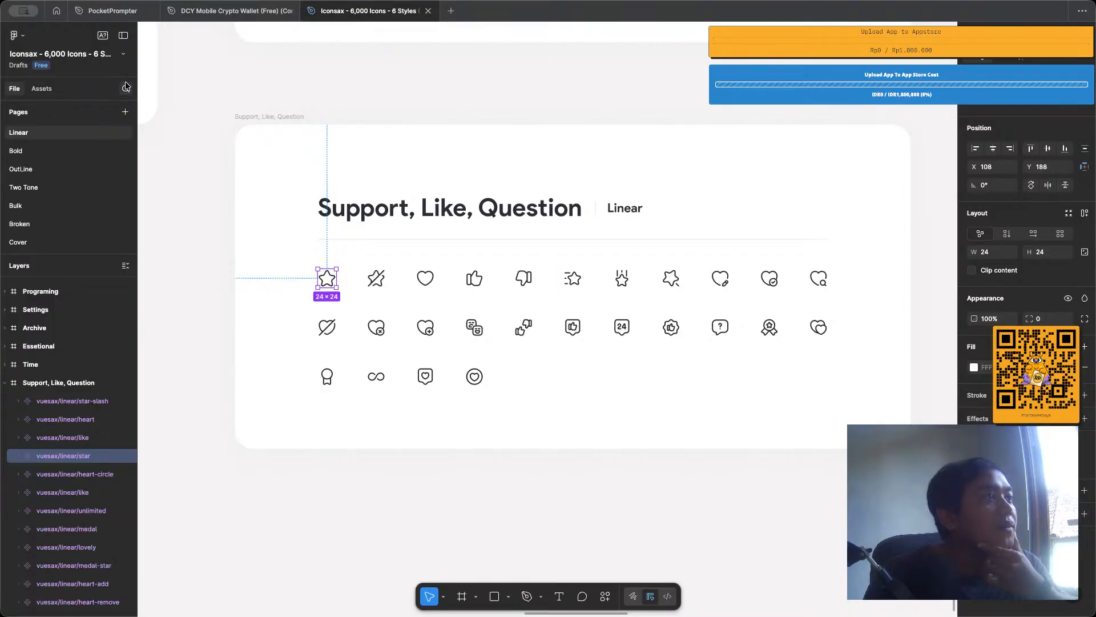
click(61, 151)
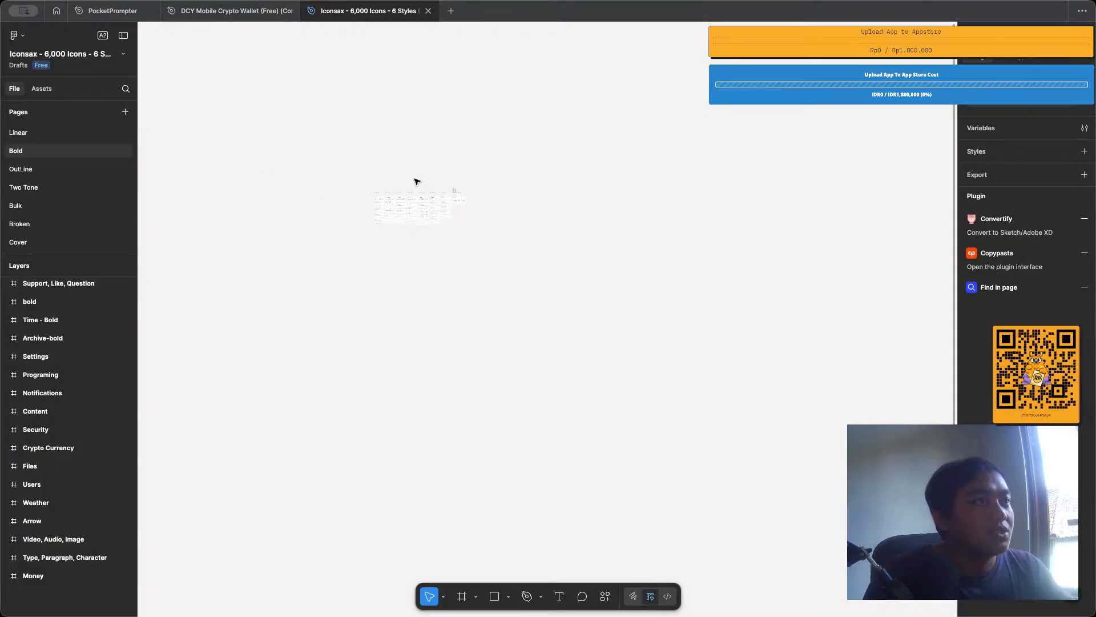
scroll(417, 182, up, 10)
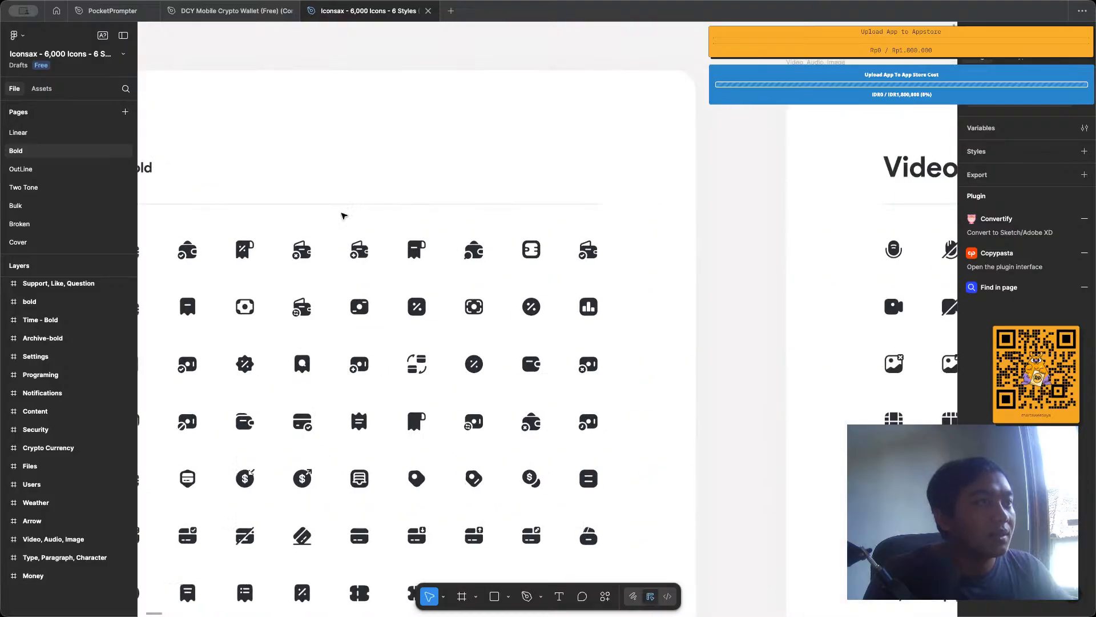
scroll(344, 215, left, 5)
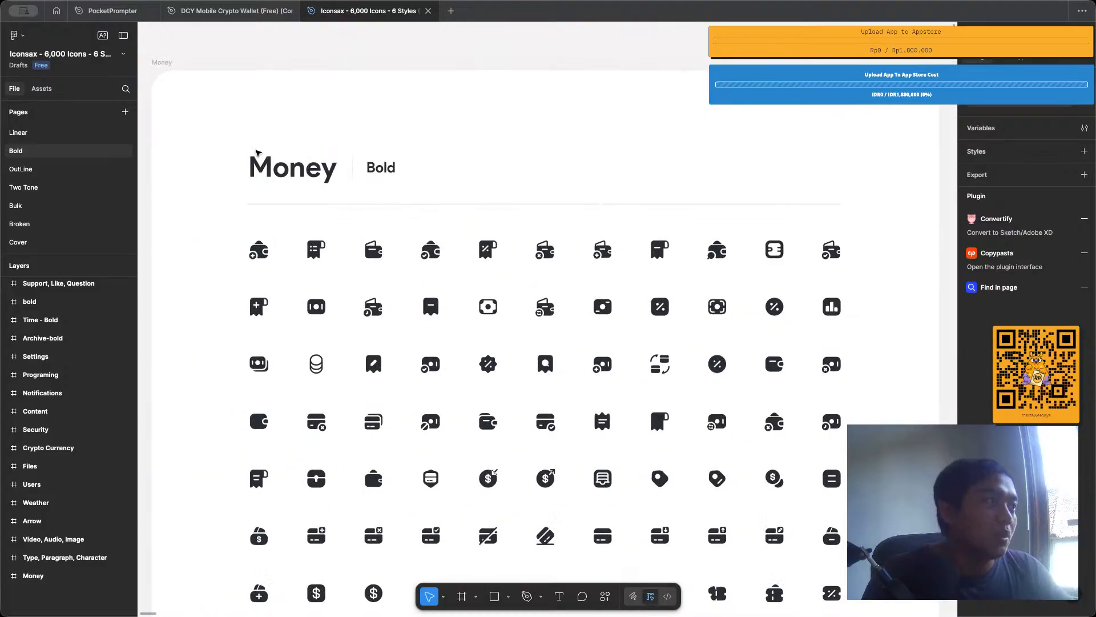
click(47, 173)
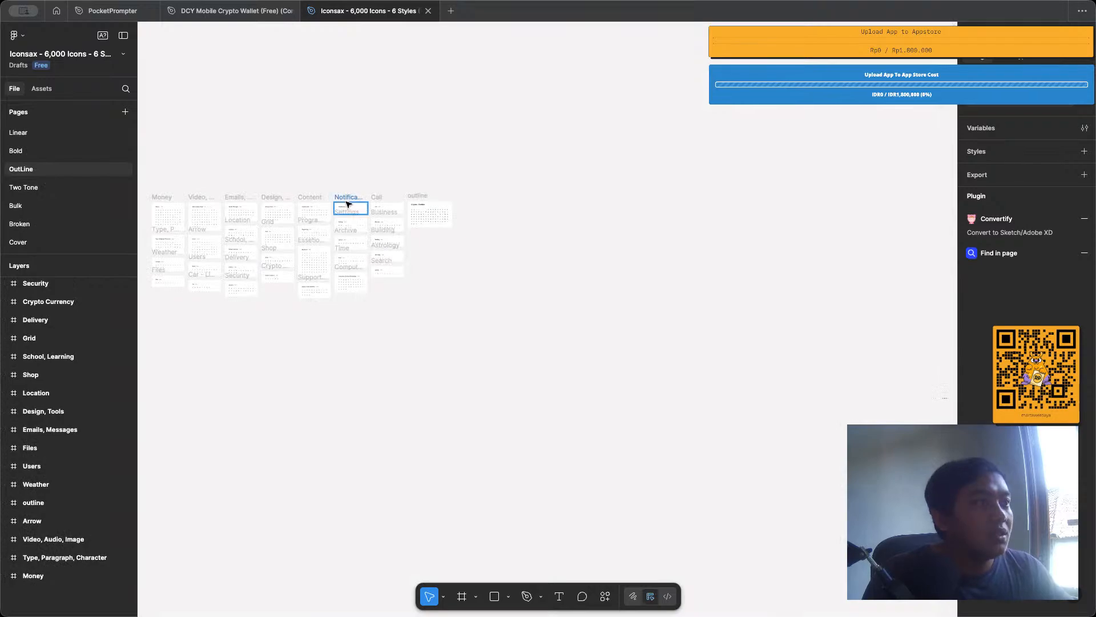
scroll(348, 203, up, 10)
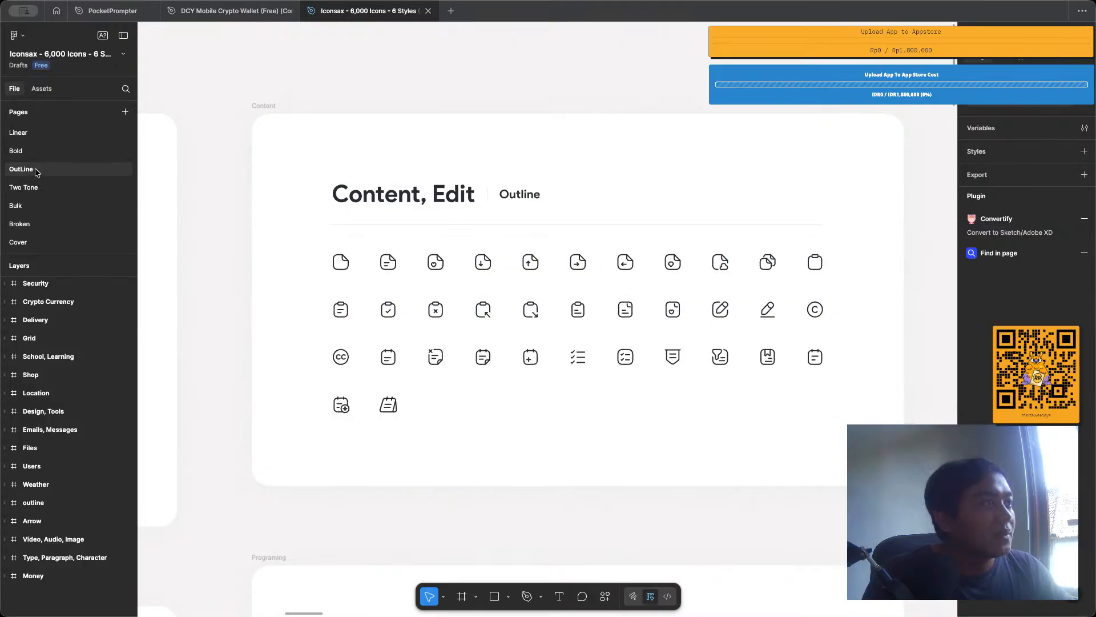
Examine the Emails, Messages icons on the Two Tone page up close.
click(24, 187)
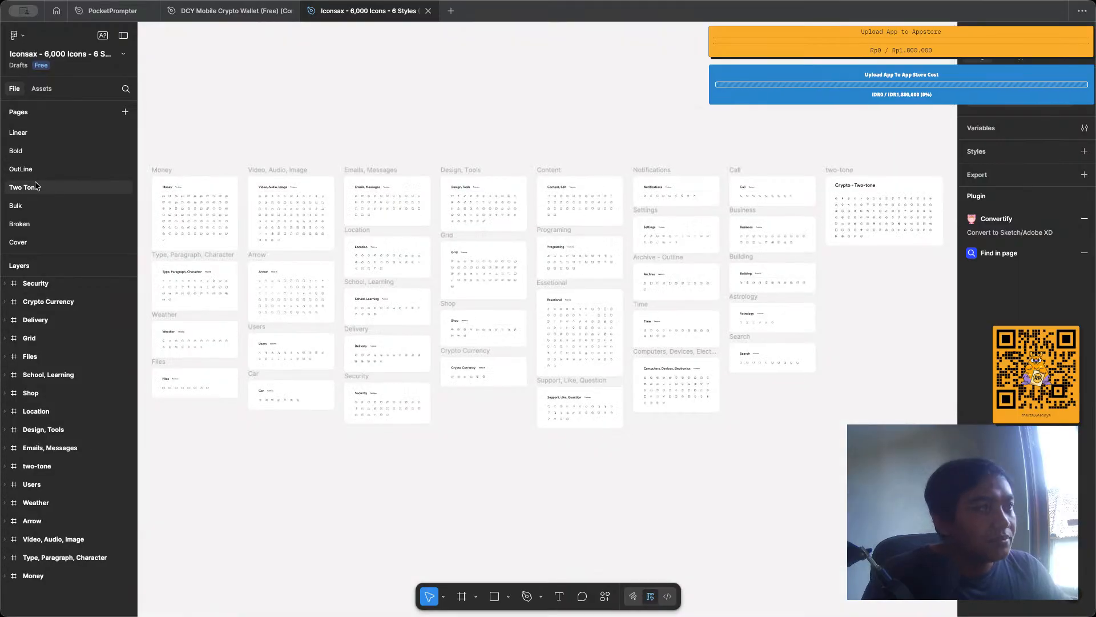
scroll(550, 231, up, 5)
scroll(549, 230, up, 5)
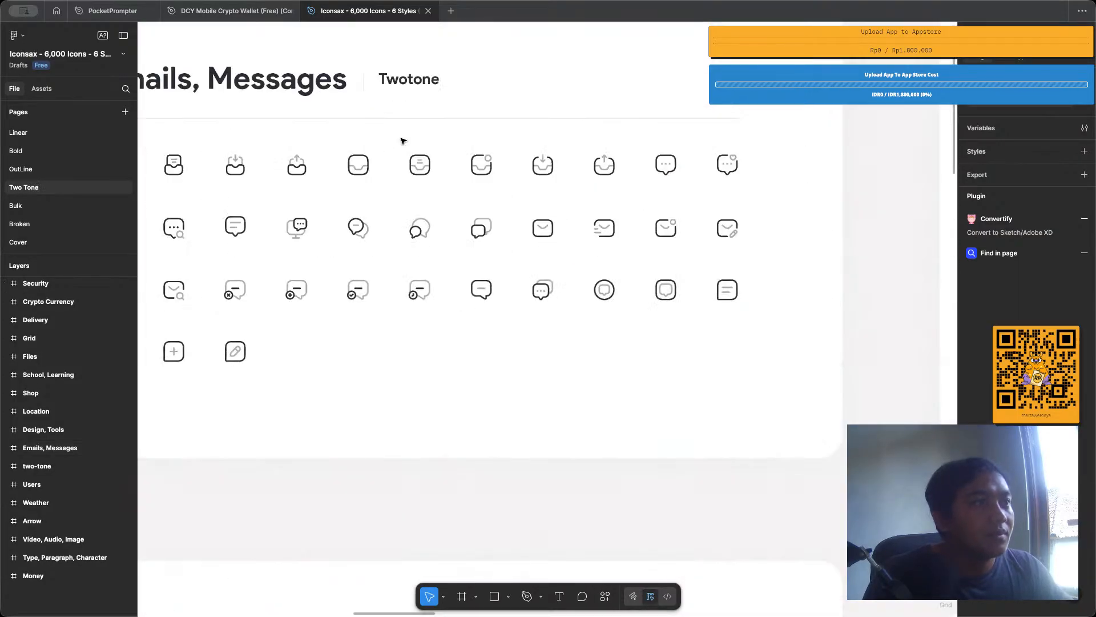
scroll(482, 151, up, 3)
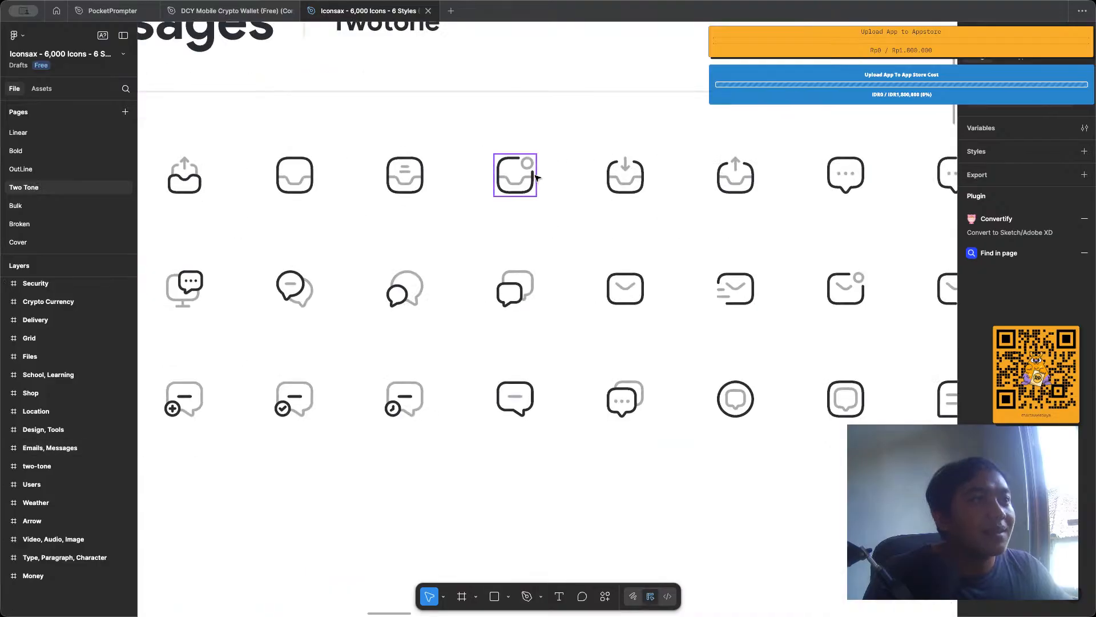
Examine the Bulk page's icons, looking at the Emails, Messages set and the Video, Audio, Image set.
click(63, 208)
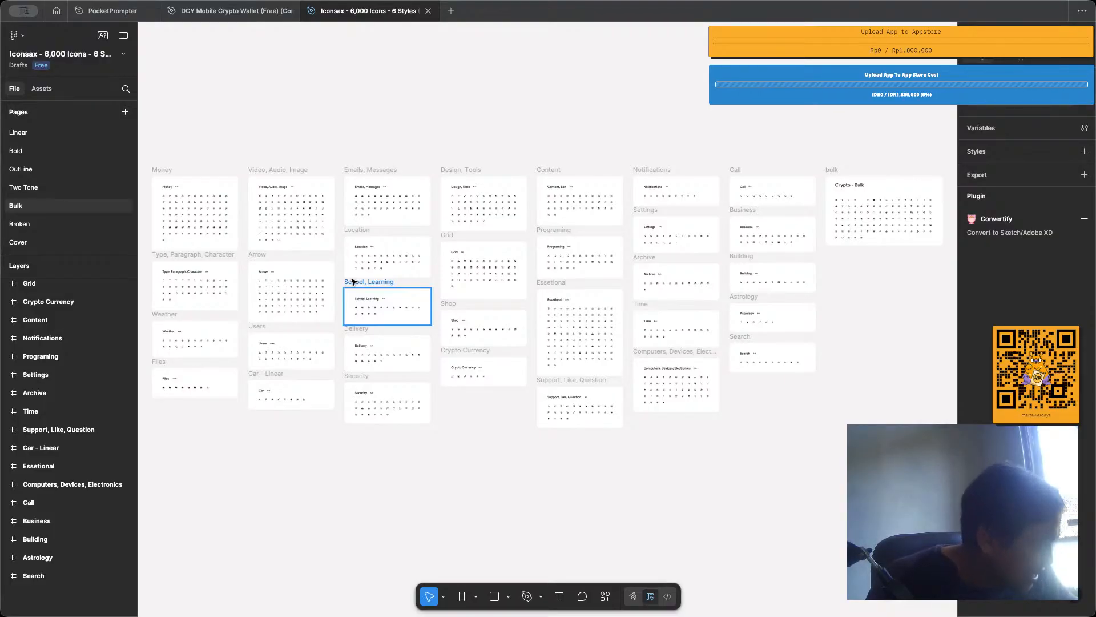
scroll(378, 167, up, 3)
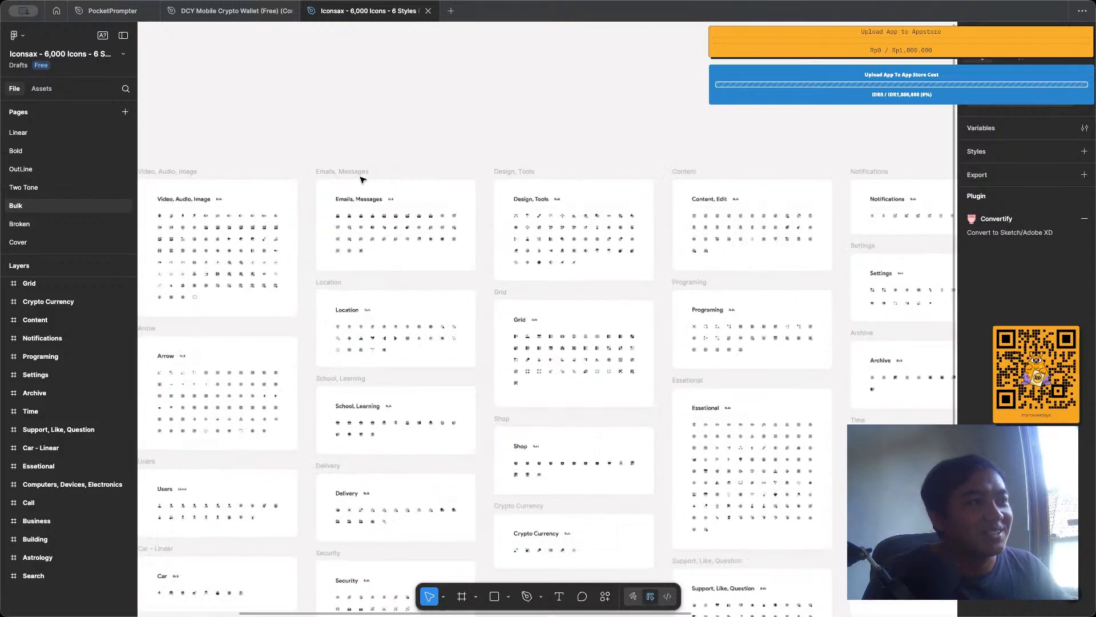
scroll(360, 180, up, 5)
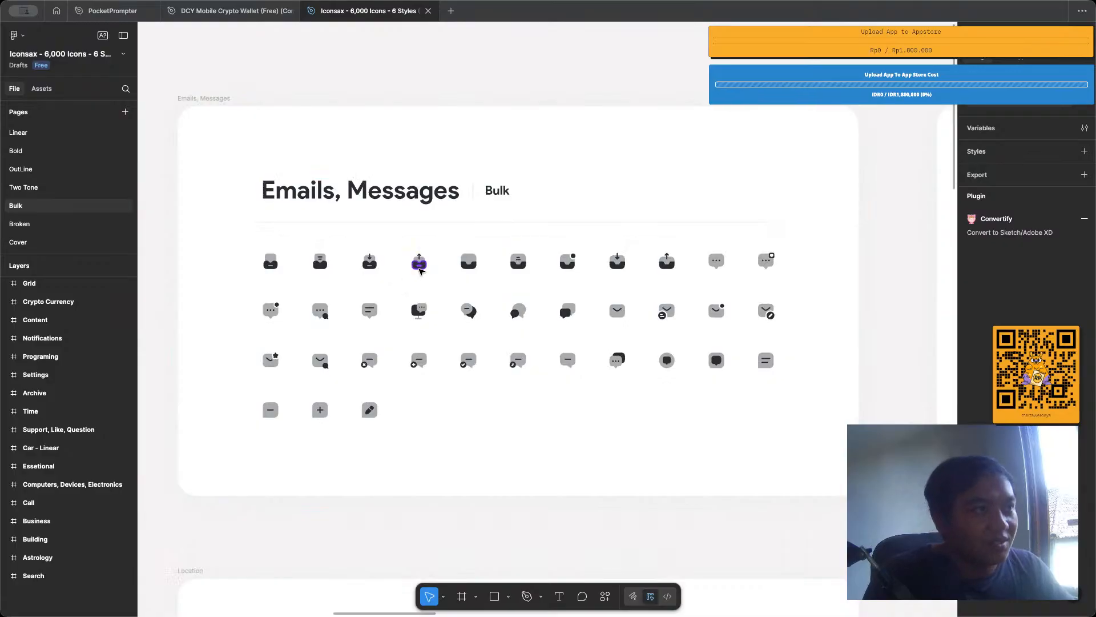
scroll(422, 273, up, 3)
scroll(400, 288, down, 4)
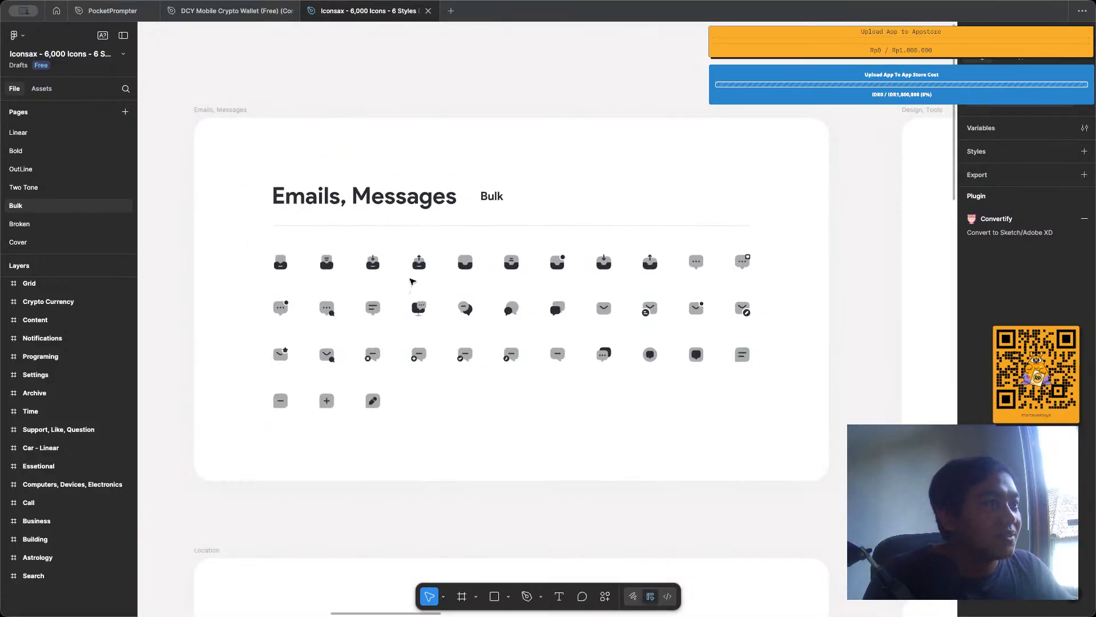
scroll(562, 242, down, 2)
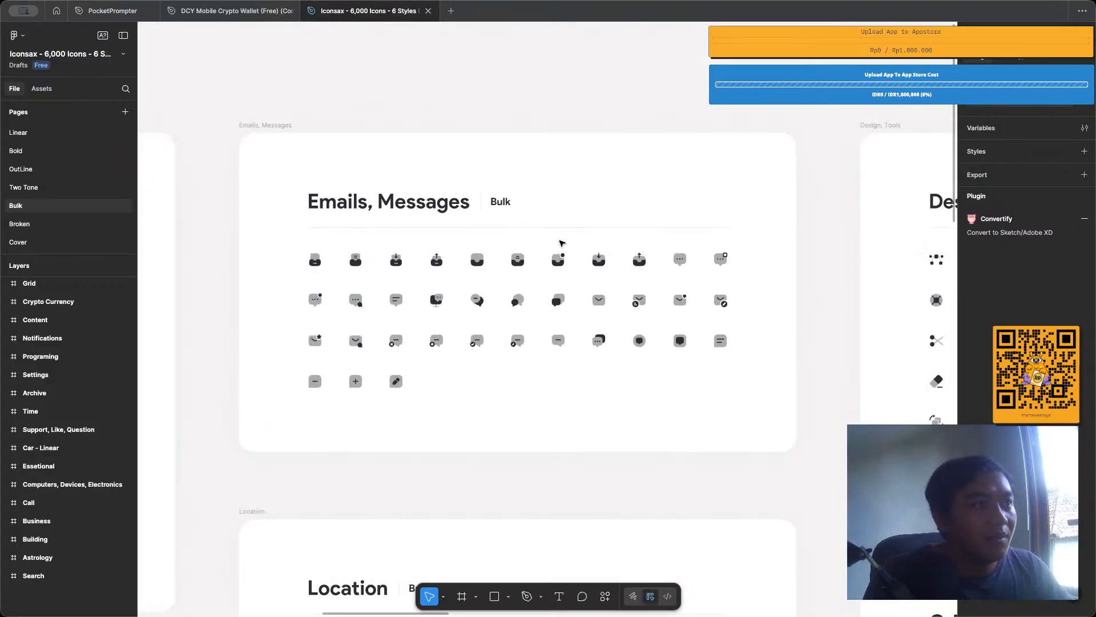
scroll(561, 242, left, 10)
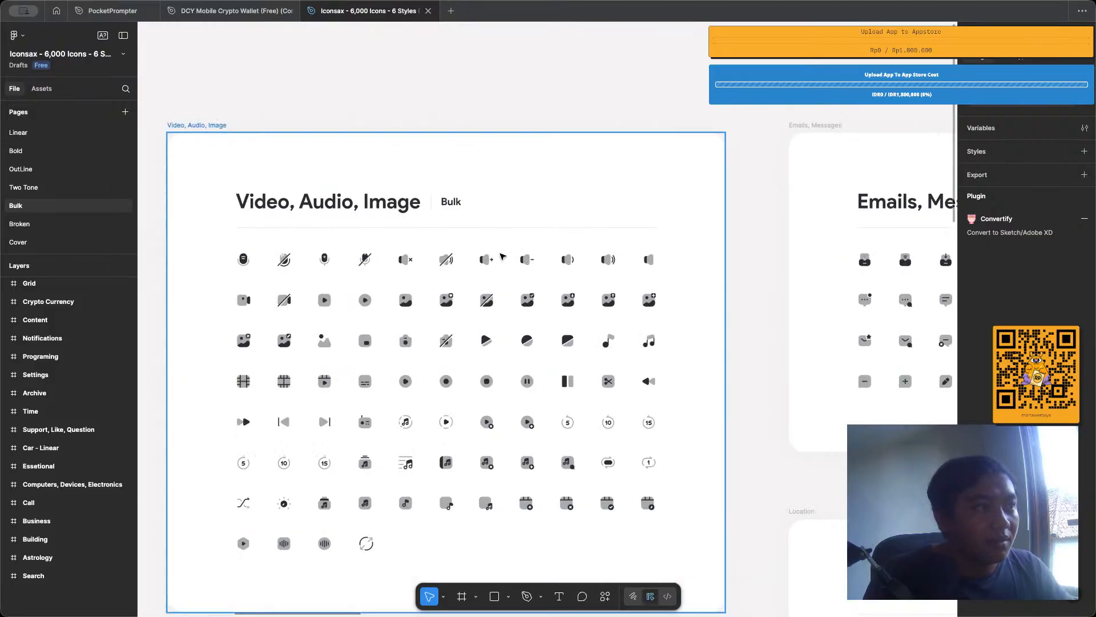
Examine the Broken page's icons in the Design, Tools, the Emails, Messages, and the Video, Audio, Image sets.
scroll(501, 256, up, 5)
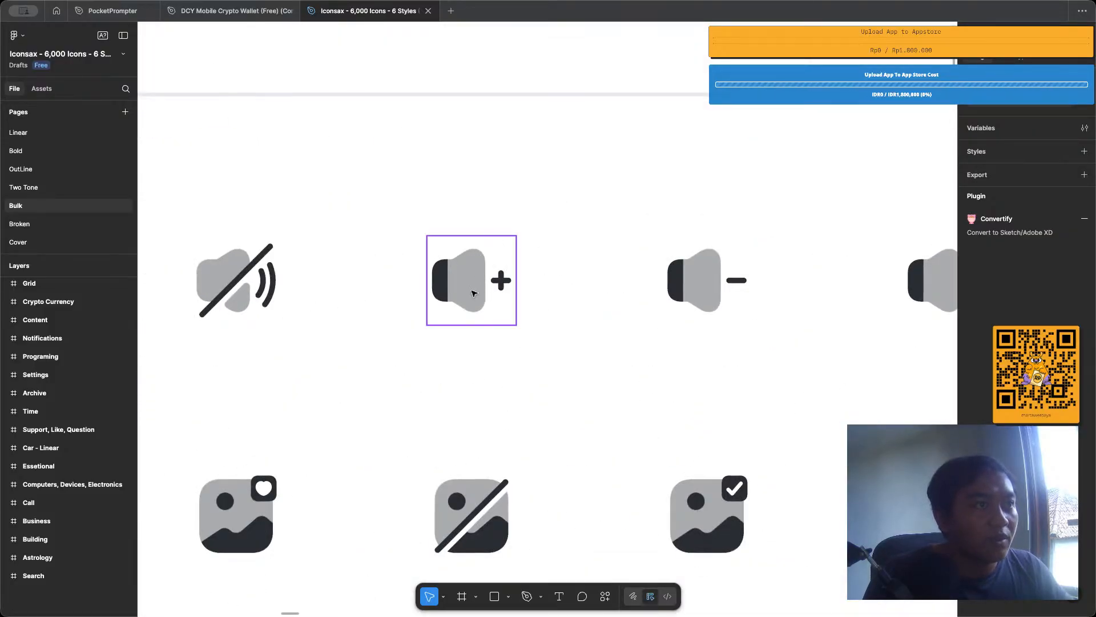
click(44, 223)
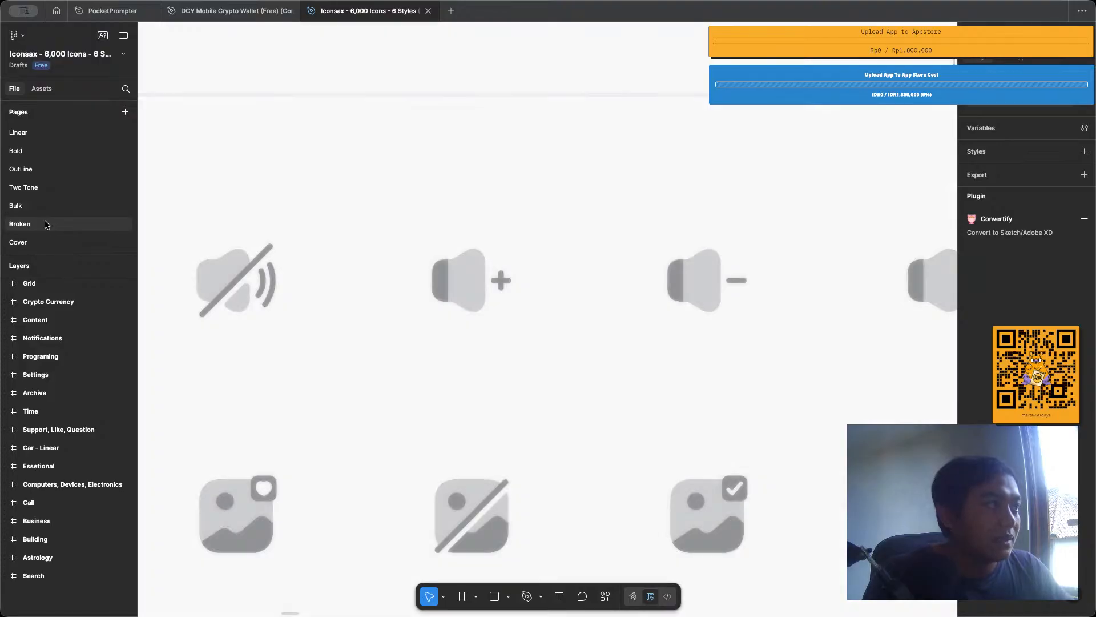
scroll(452, 195, up, 5)
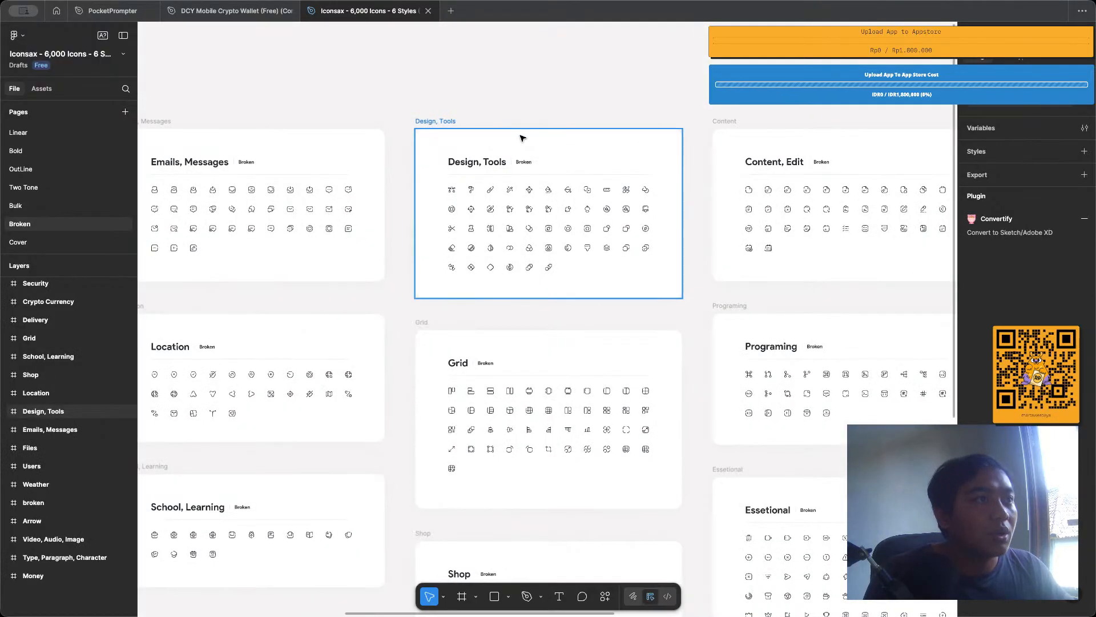
scroll(445, 143, up, 5)
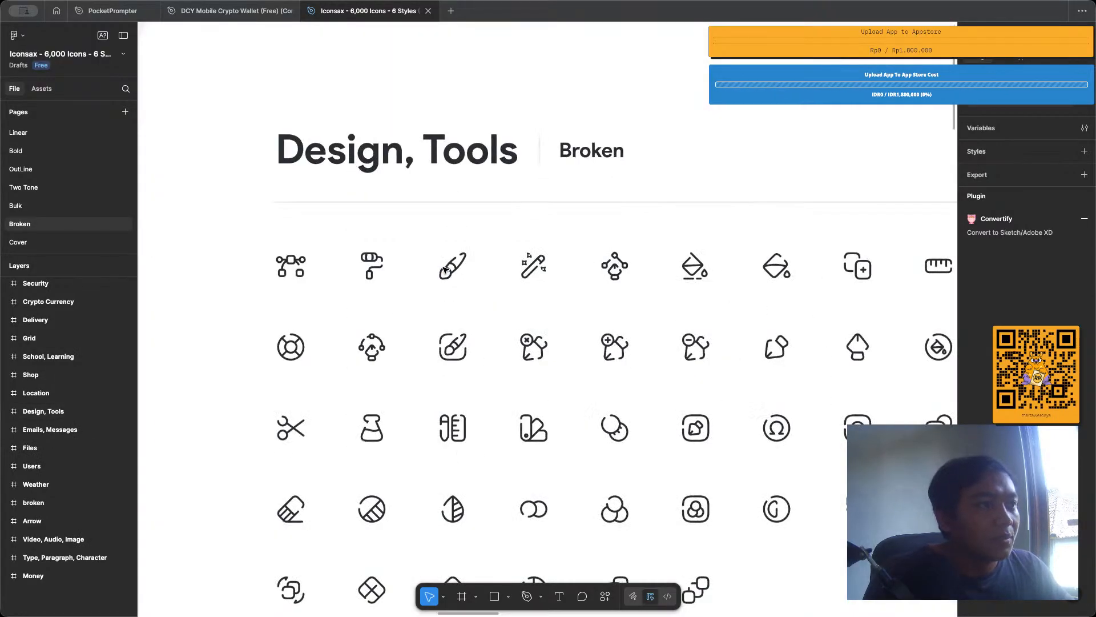
scroll(445, 268, down, 5)
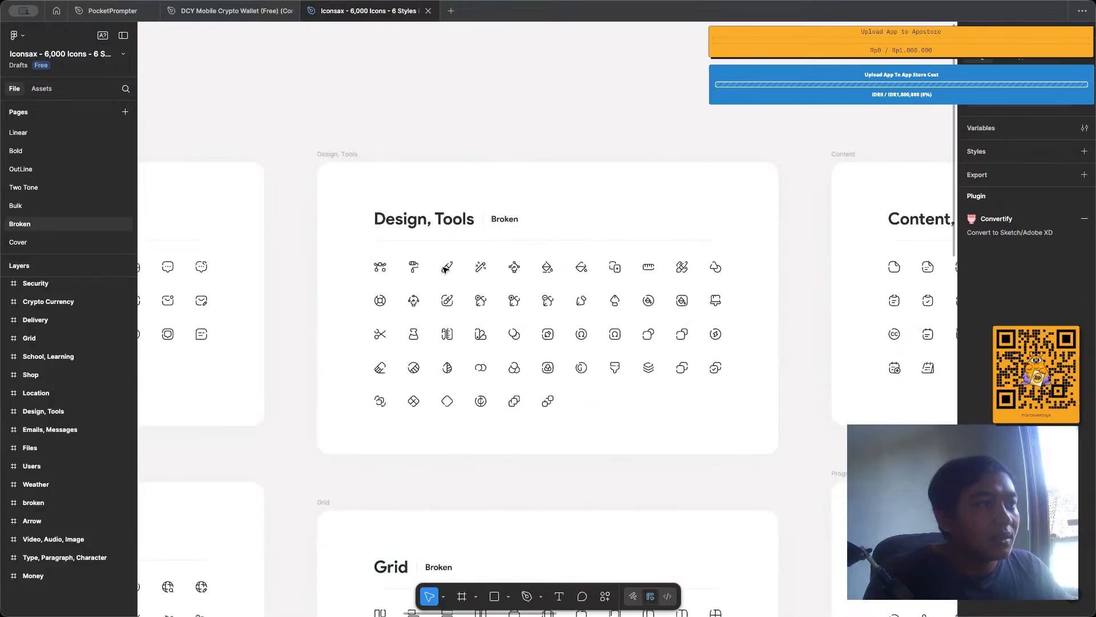
scroll(445, 268, up, 10)
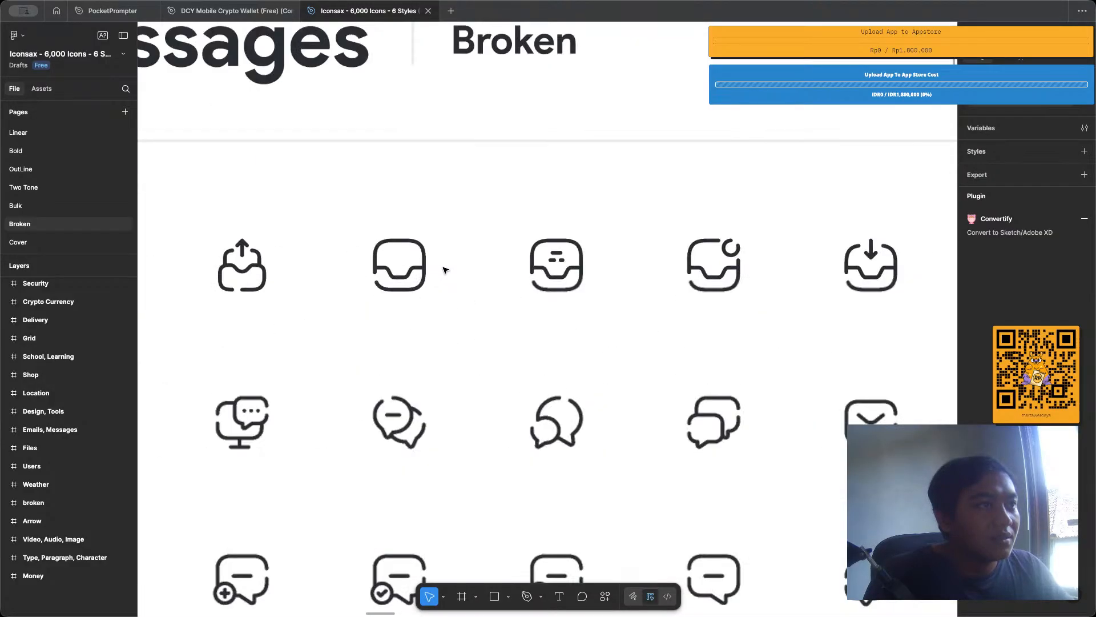
scroll(374, 279, up, 5)
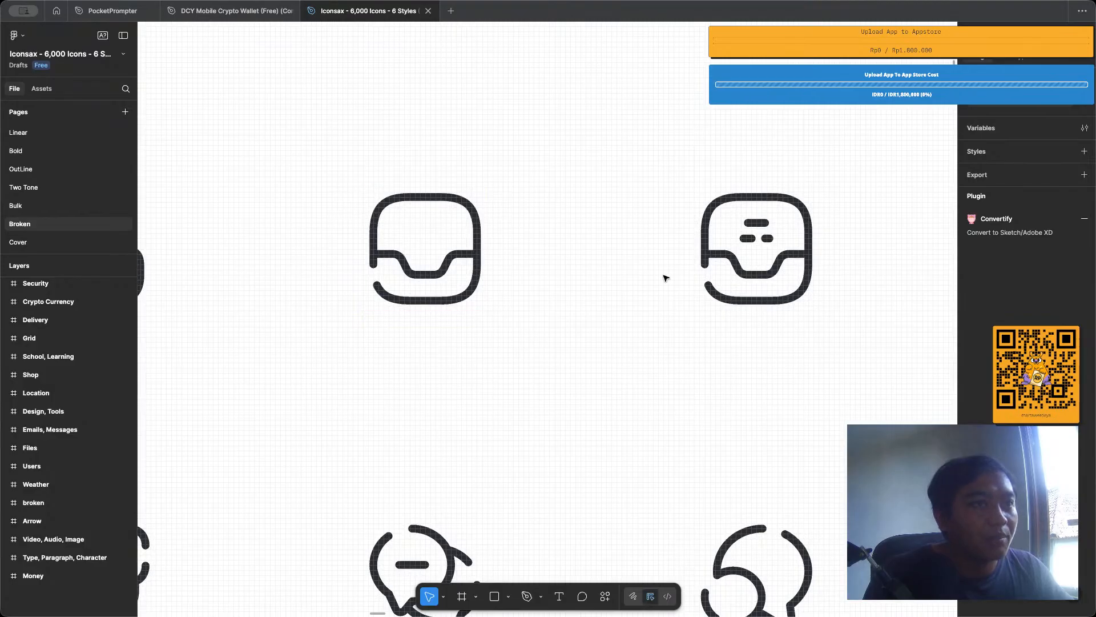
scroll(607, 309, down, 10)
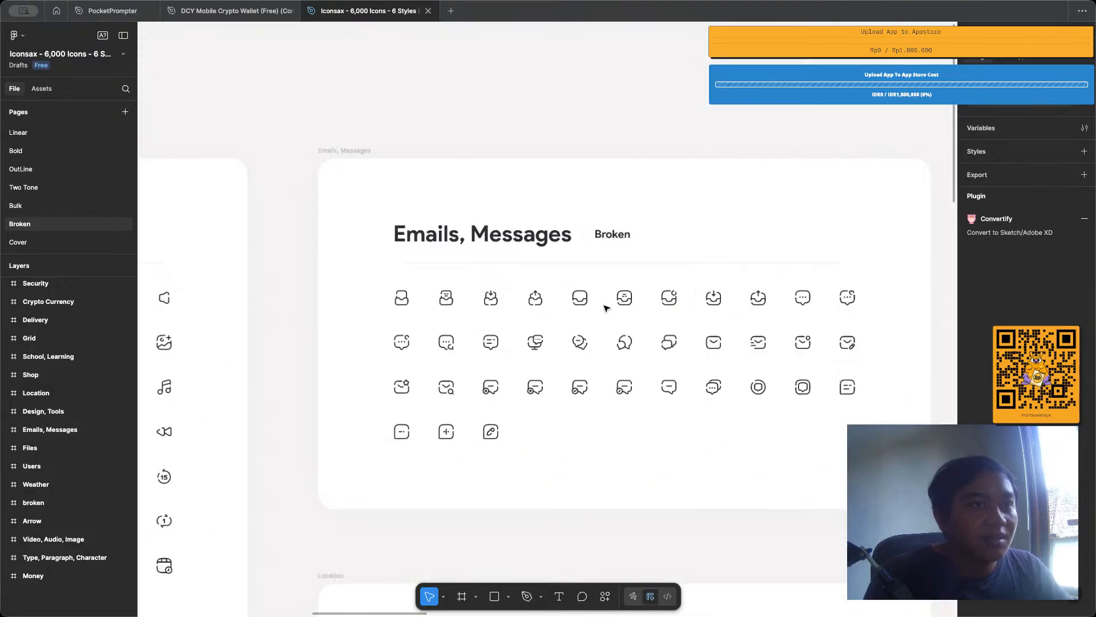
scroll(606, 308, left, 10)
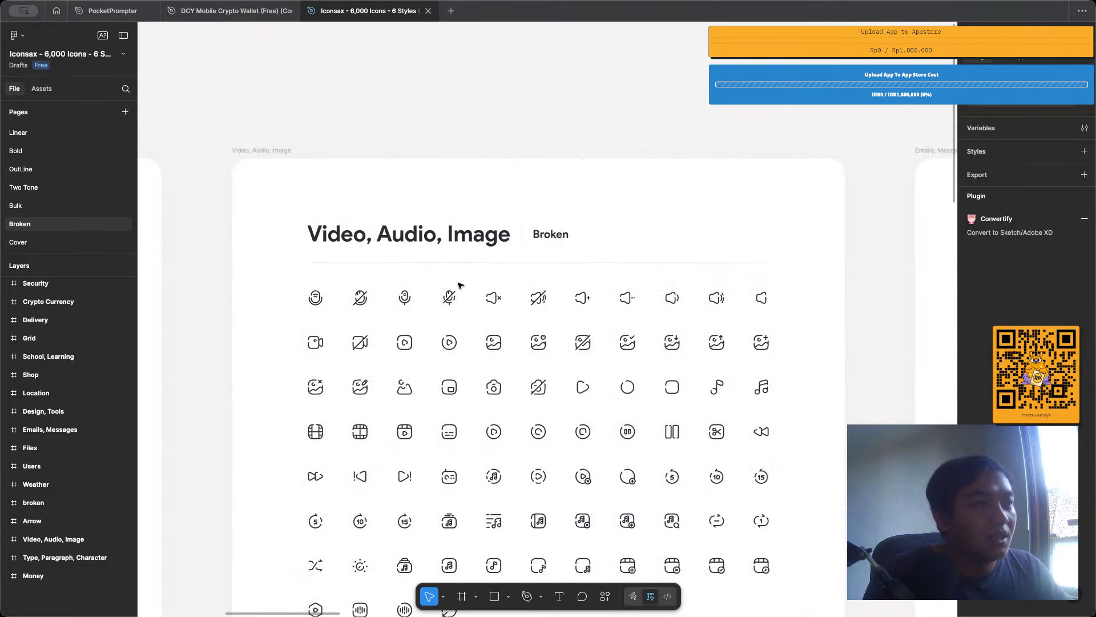
scroll(540, 298, up, 5)
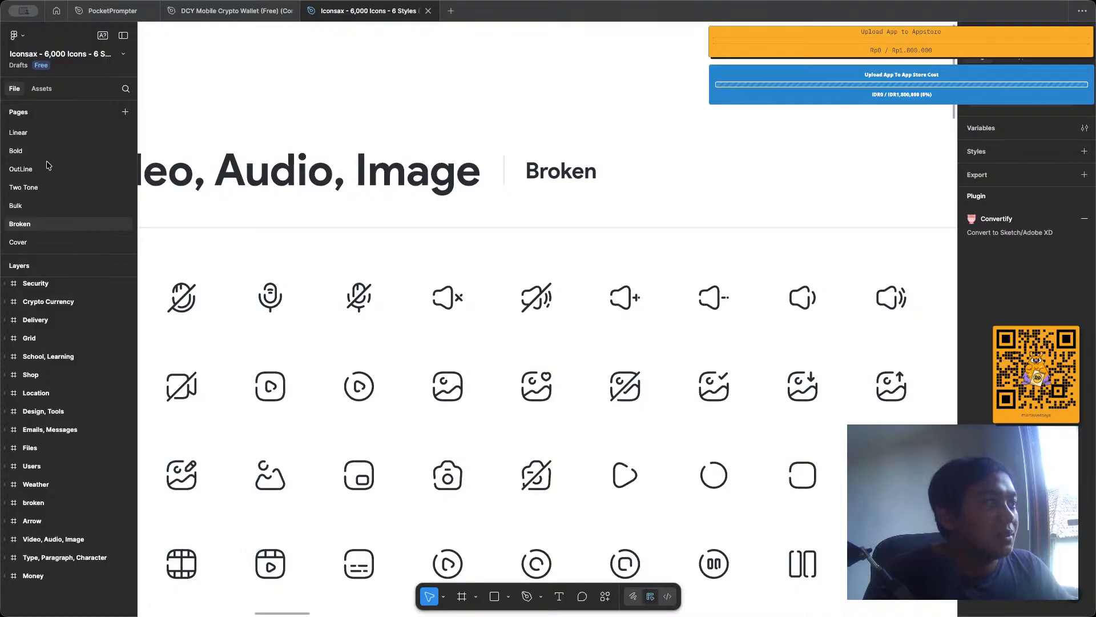
Return to the OutLine page and look over its Content, Edit icon set.
click(75, 169)
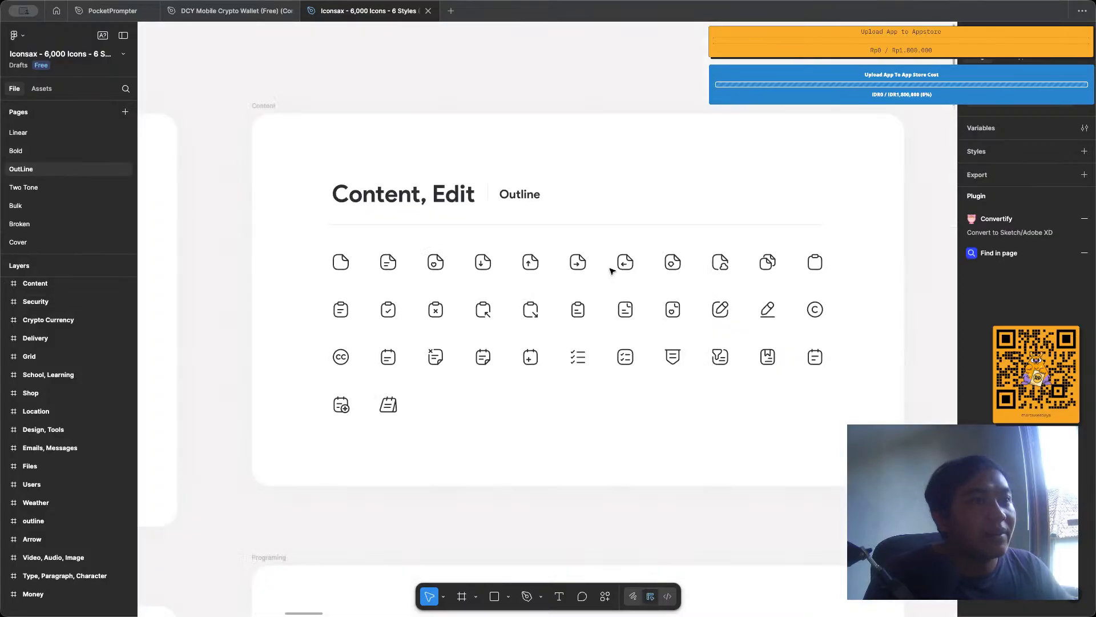
scroll(610, 270, up, 3)
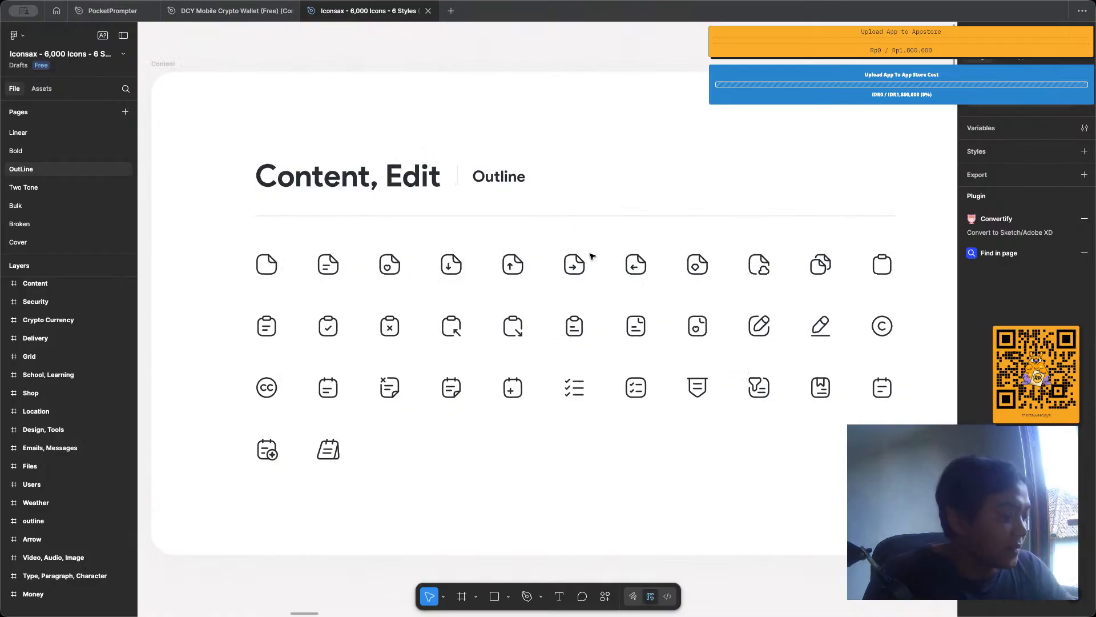
scroll(591, 258, down, 3)
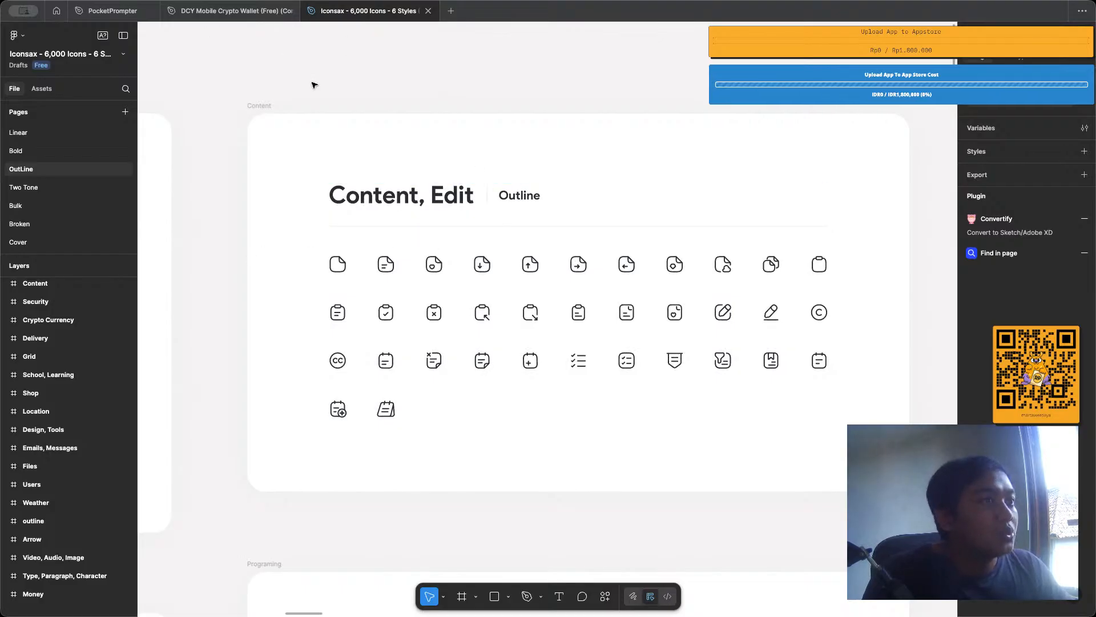
In the PocketPrompter file, paste the star icon into the icons component set and place it beneath the lock icon.
click(113, 10)
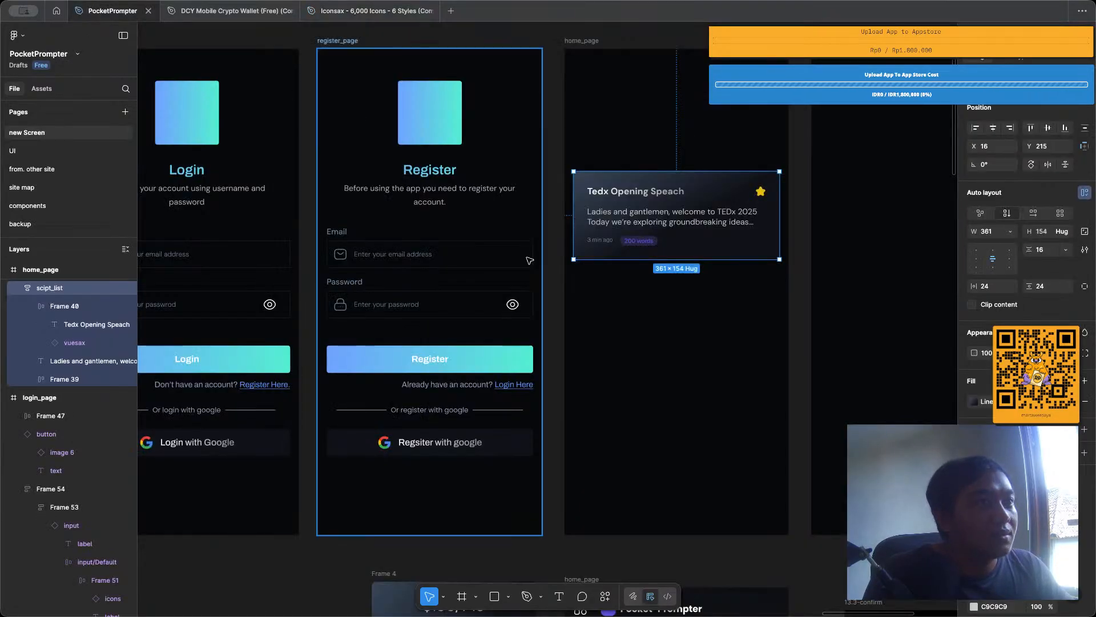
scroll(530, 260, down, 3)
scroll(159, 197, up, 5)
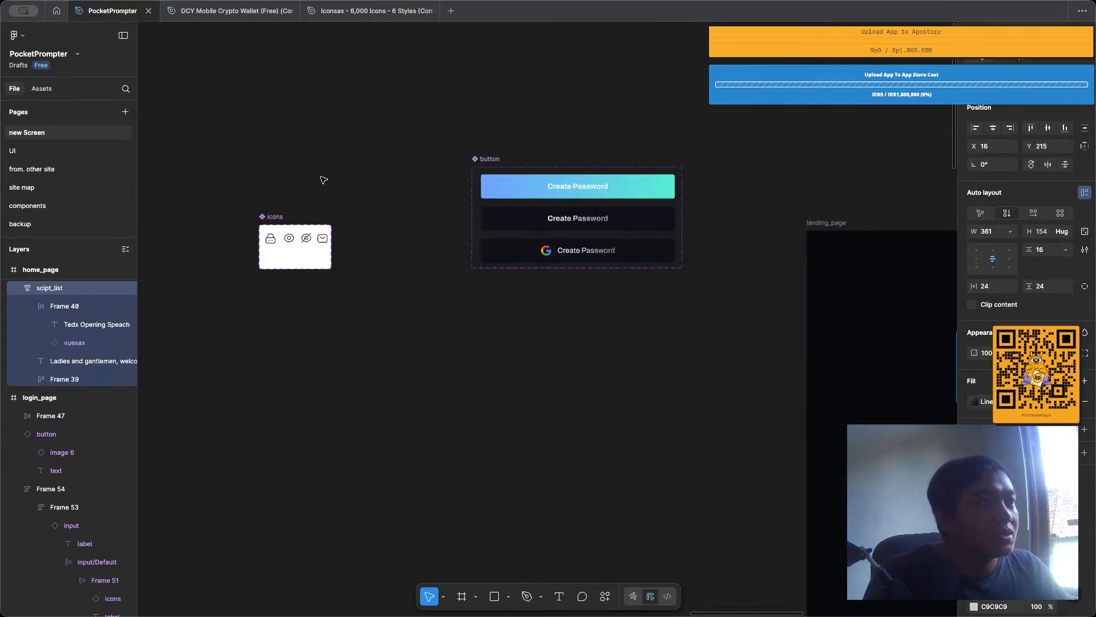
key(ctrl+v)
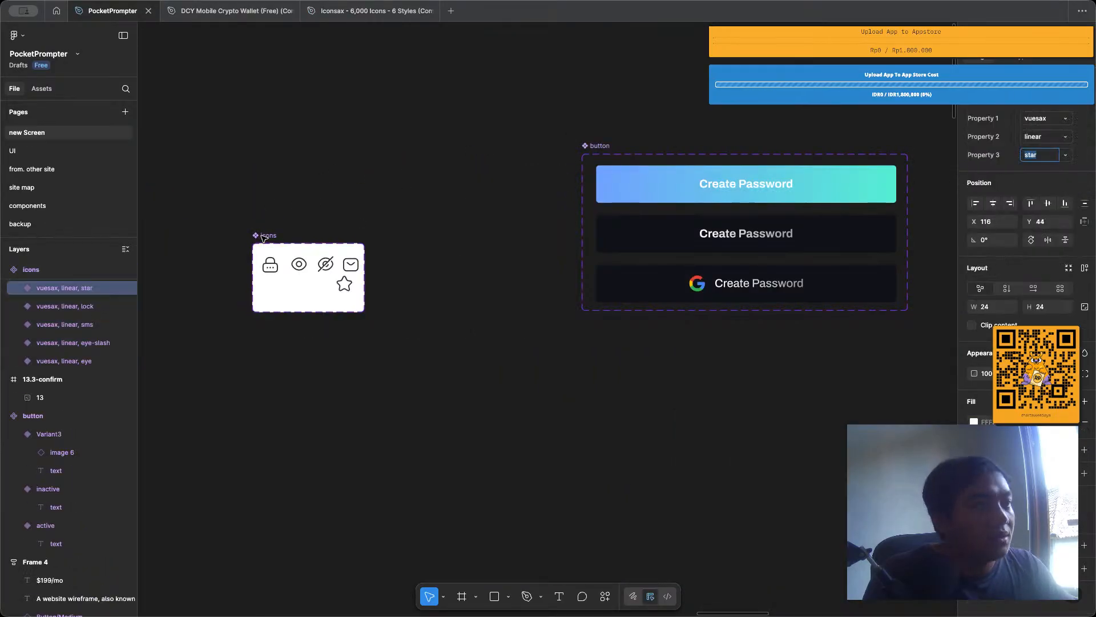
scroll(262, 238, up, 3)
drag(400, 316, 277, 321)
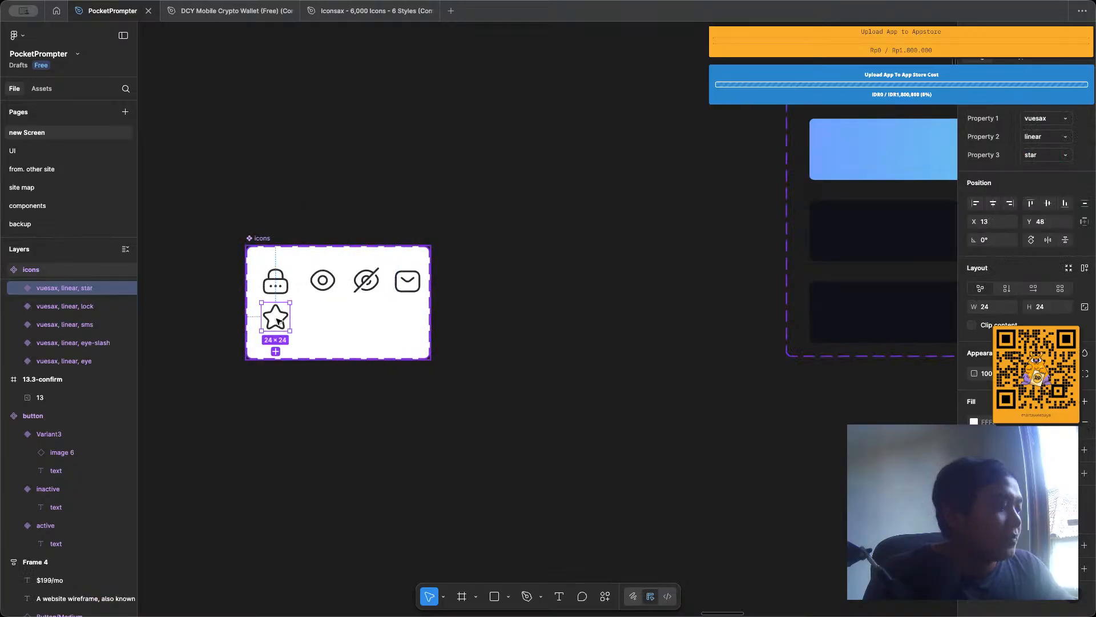
Bring up the assets created in this file, grouped by page.
scroll(277, 321, down, 5)
scroll(277, 321, right, 10)
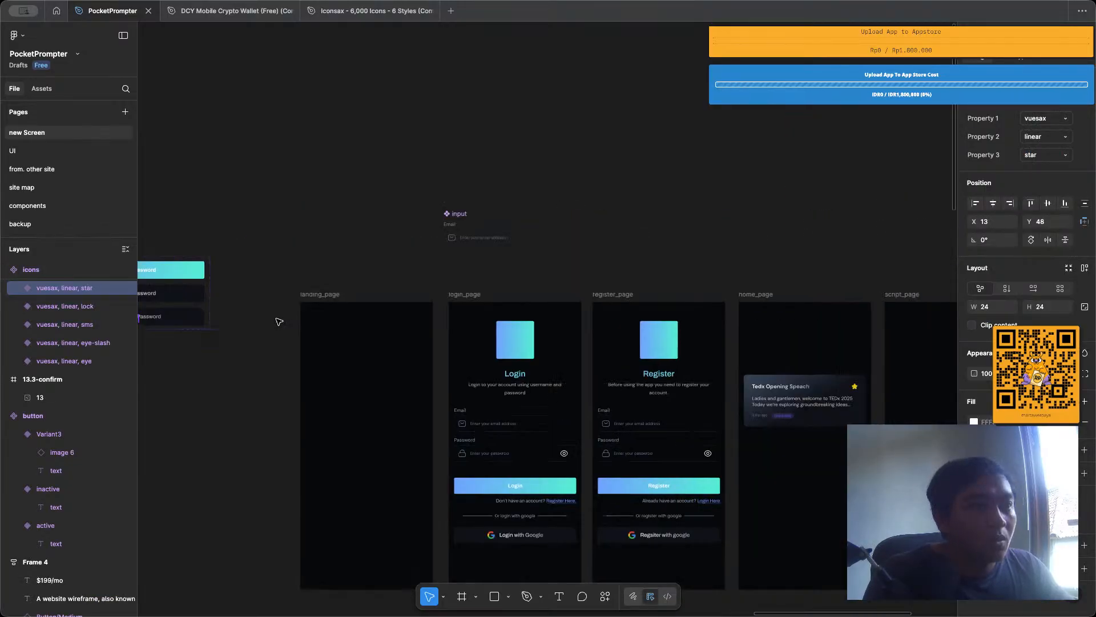
scroll(278, 321, left, 4)
scroll(278, 321, left, 4)
scroll(278, 321, right, 1)
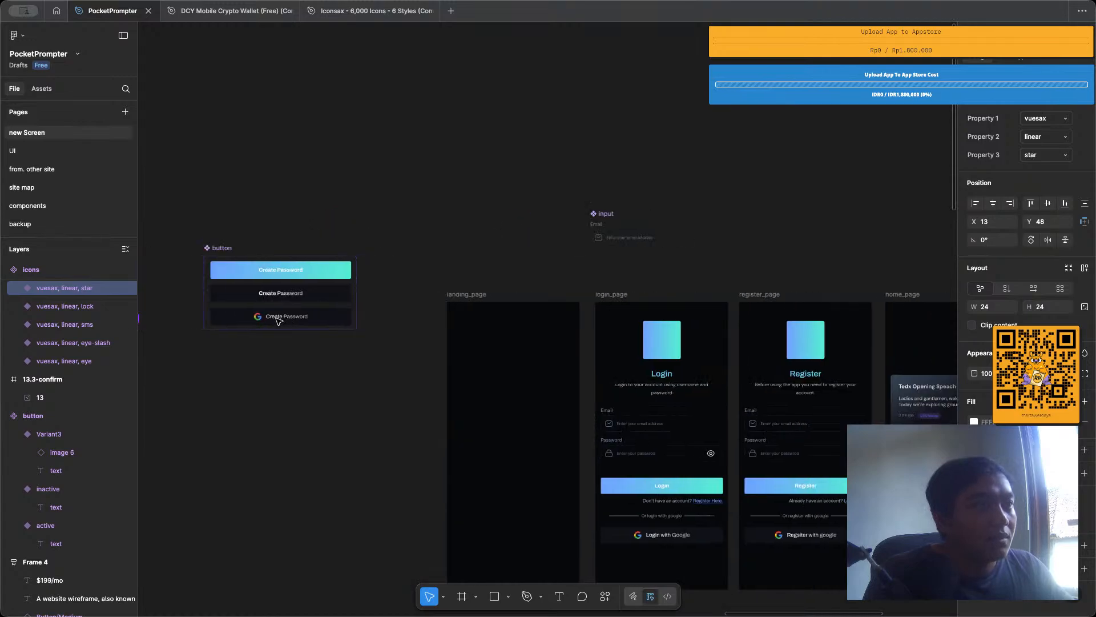
scroll(278, 321, left, 7)
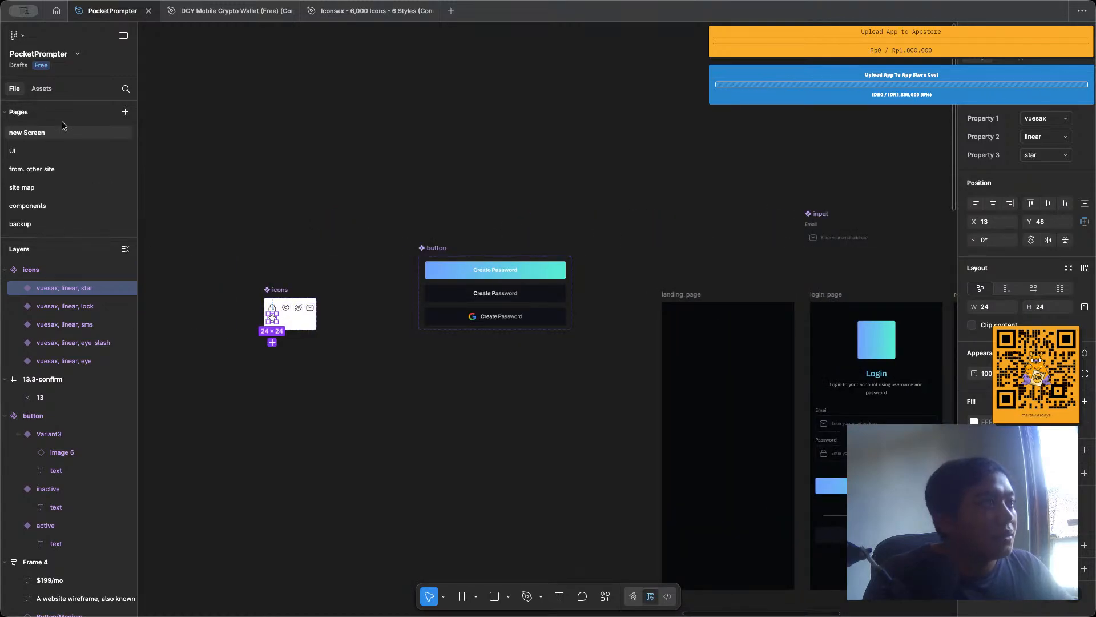
click(42, 89)
click(69, 173)
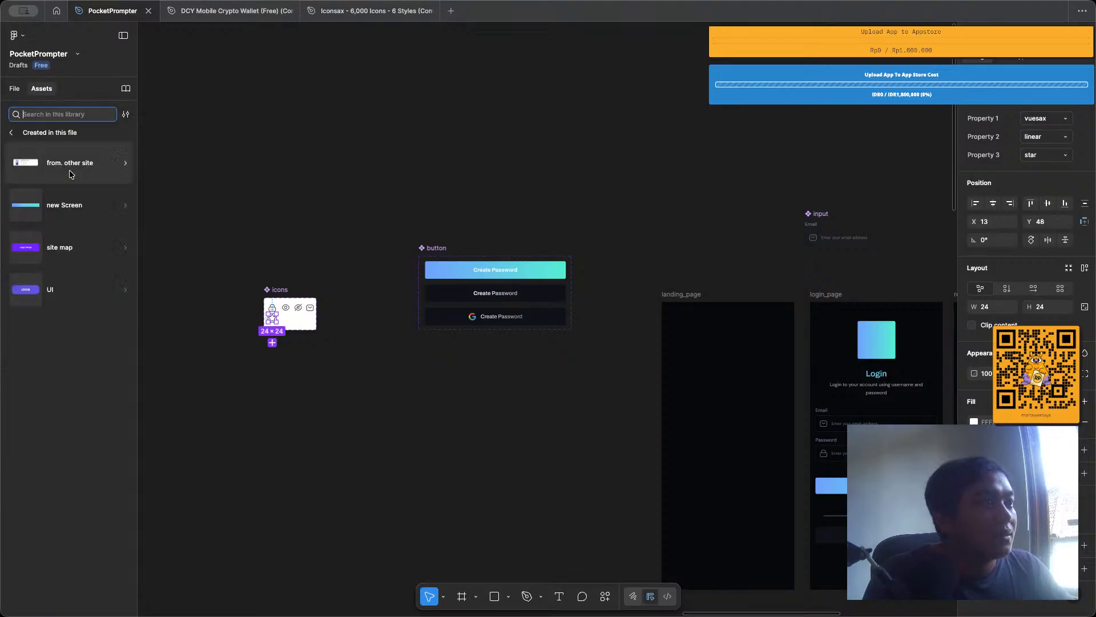
Inspect the home_page script card and the icons component set, and open the new Screen group in the file's assets.
scroll(587, 386, right, 10)
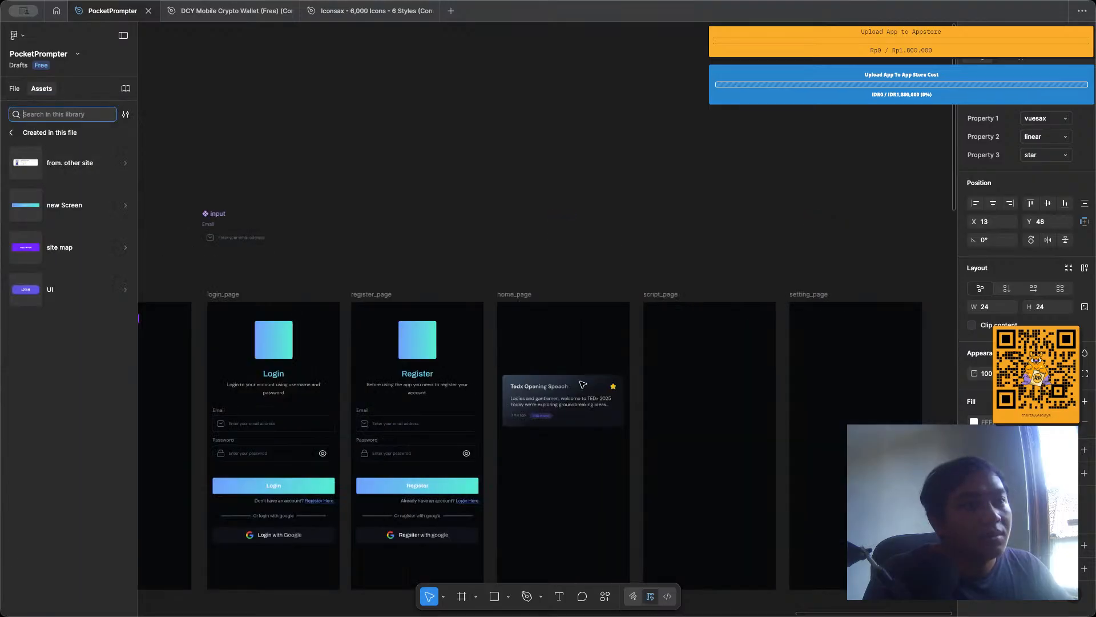
scroll(496, 394, up, 5)
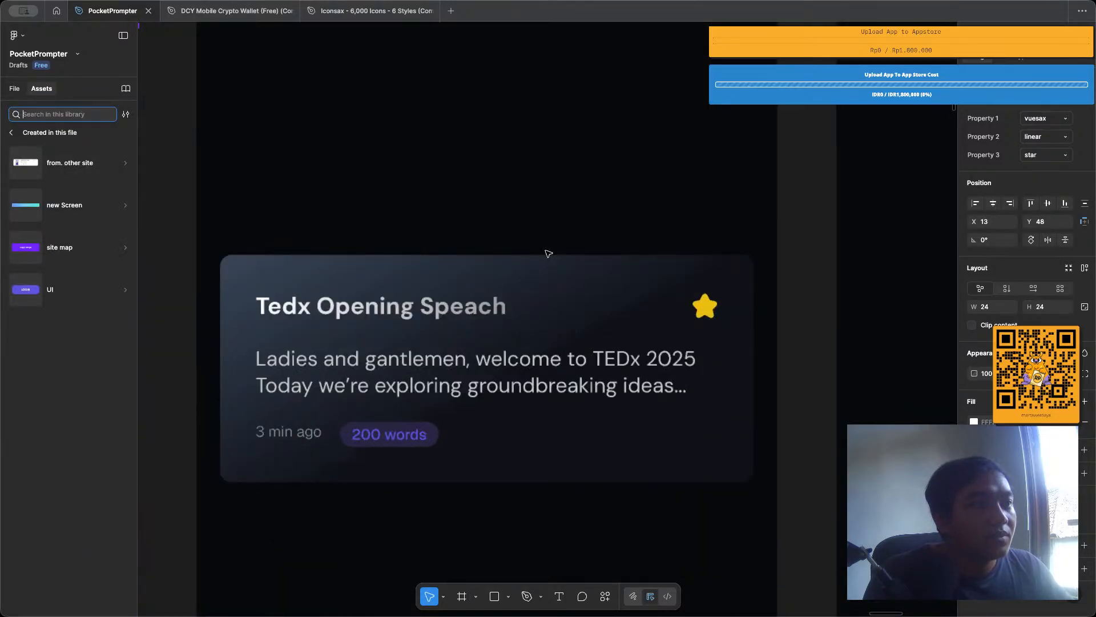
click(540, 347)
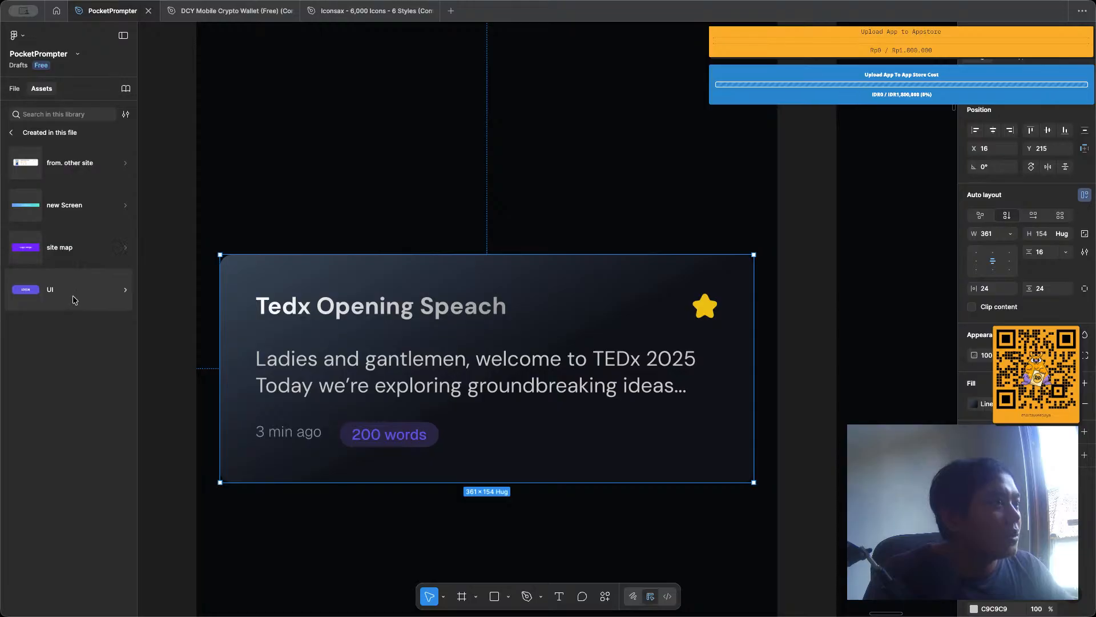
click(54, 113)
scroll(312, 276, down, 10)
scroll(312, 277, left, 10)
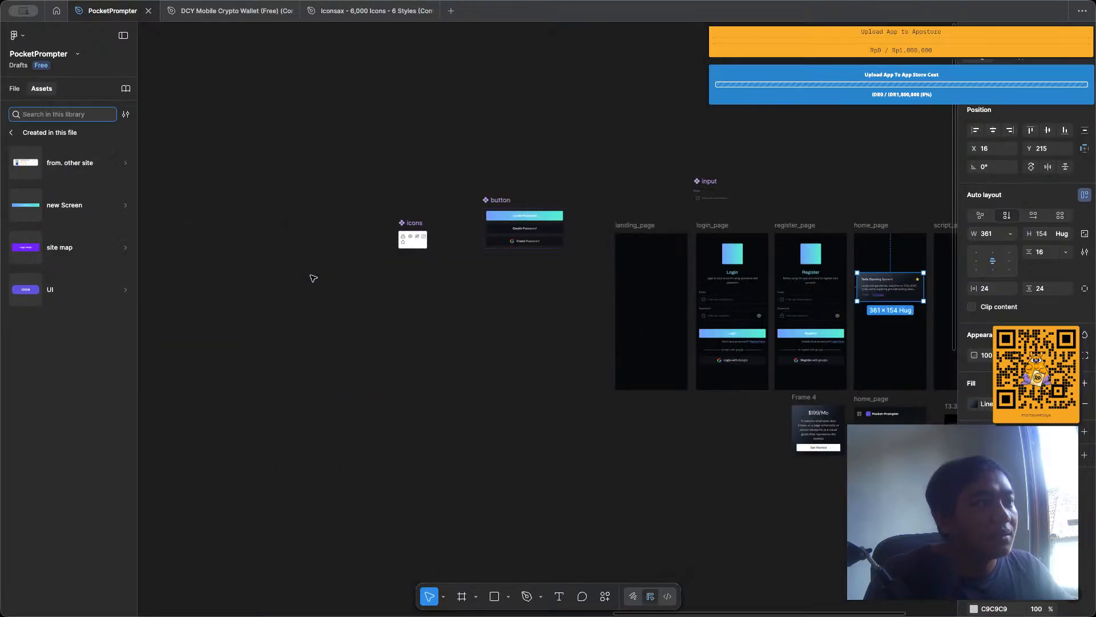
scroll(375, 230, up, 10)
click(306, 443)
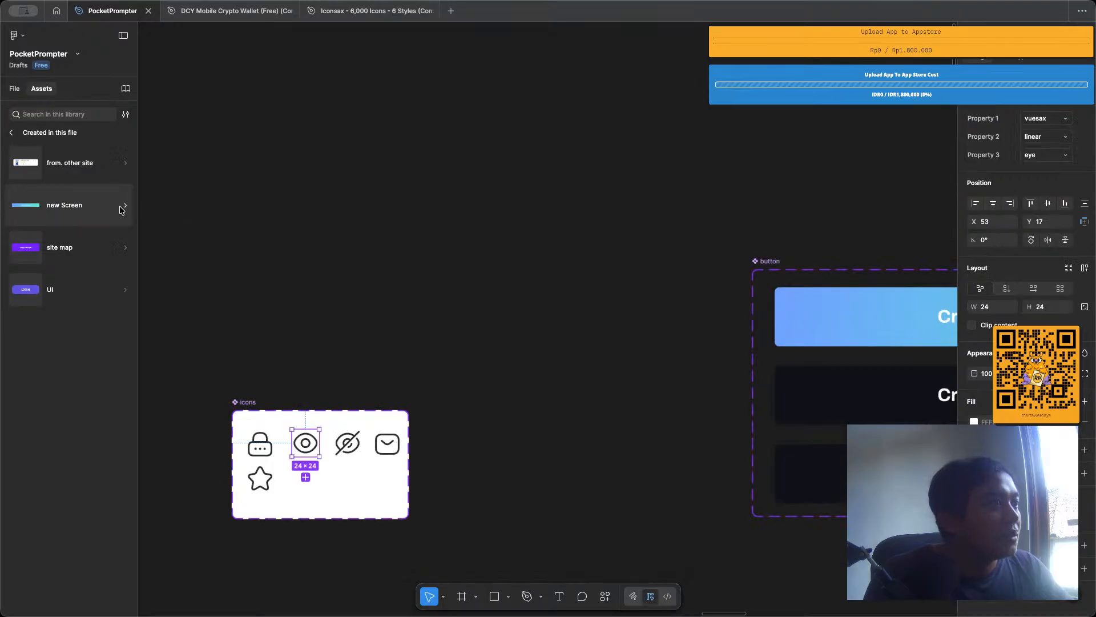
click(103, 201)
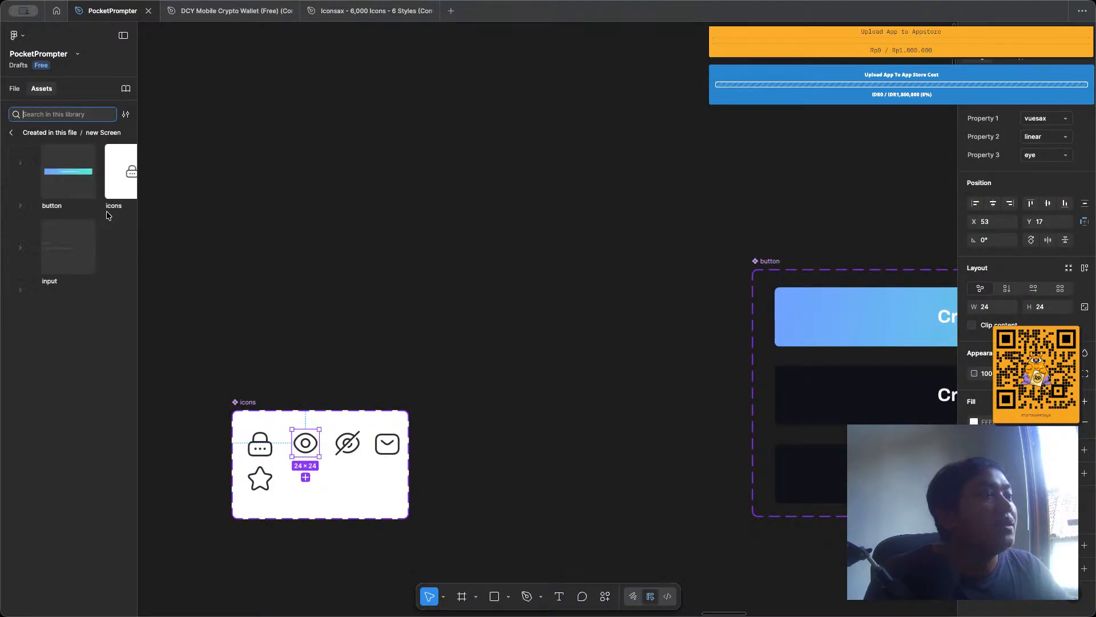
Replace the yellow star in the Tedx Opening Speach card's title row with an instance of the icons component.
scroll(424, 292, down, 5)
scroll(425, 291, right, 10)
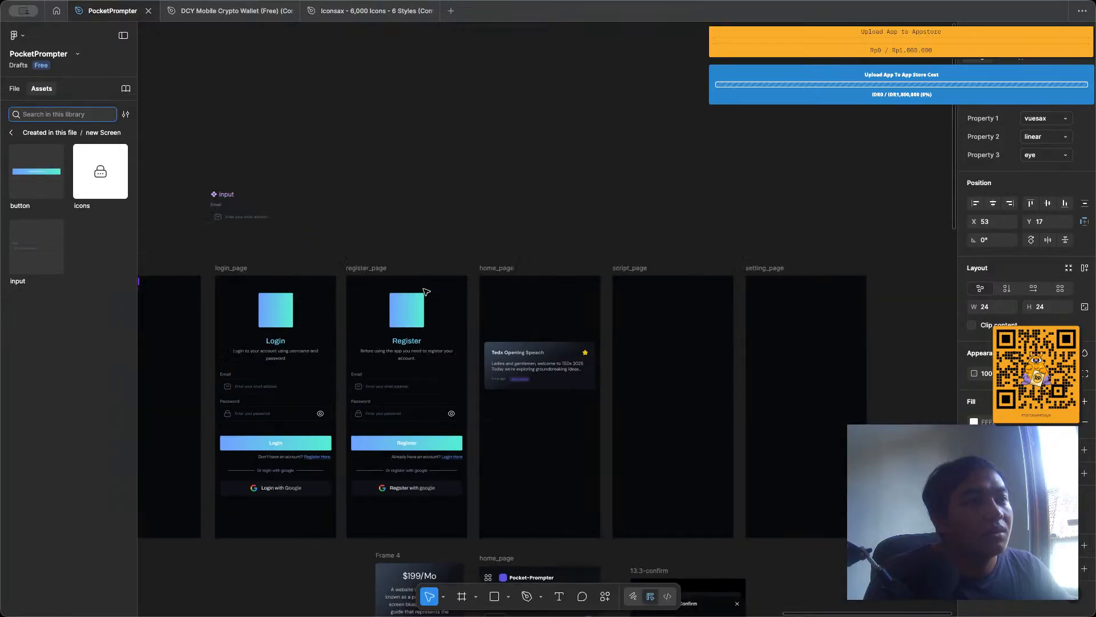
scroll(562, 383, up, 10)
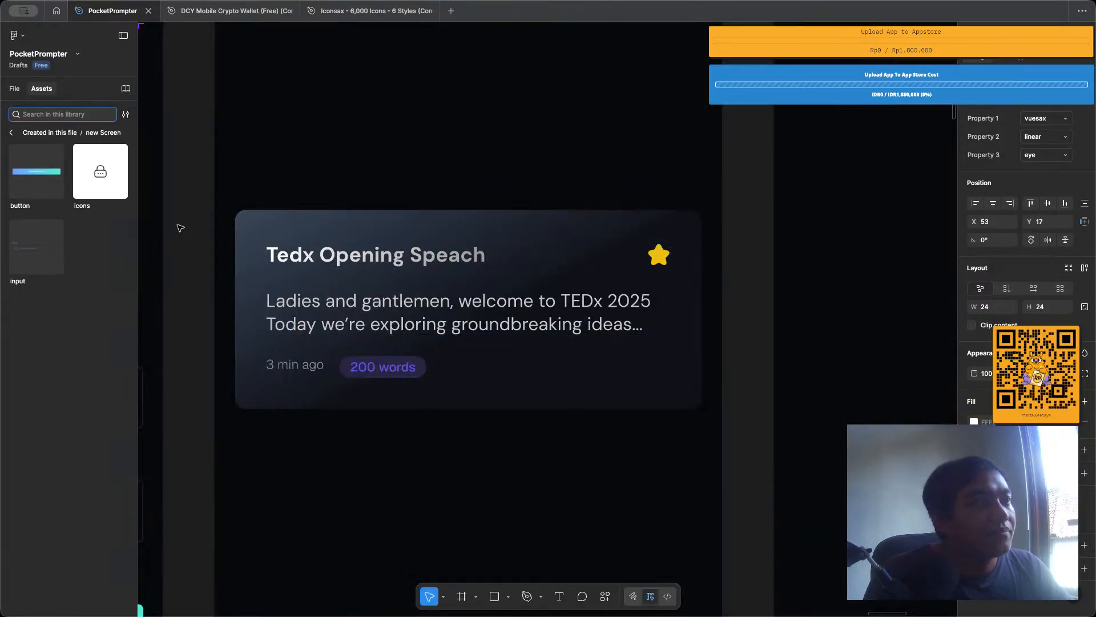
drag(100, 171, 598, 257)
click(662, 259)
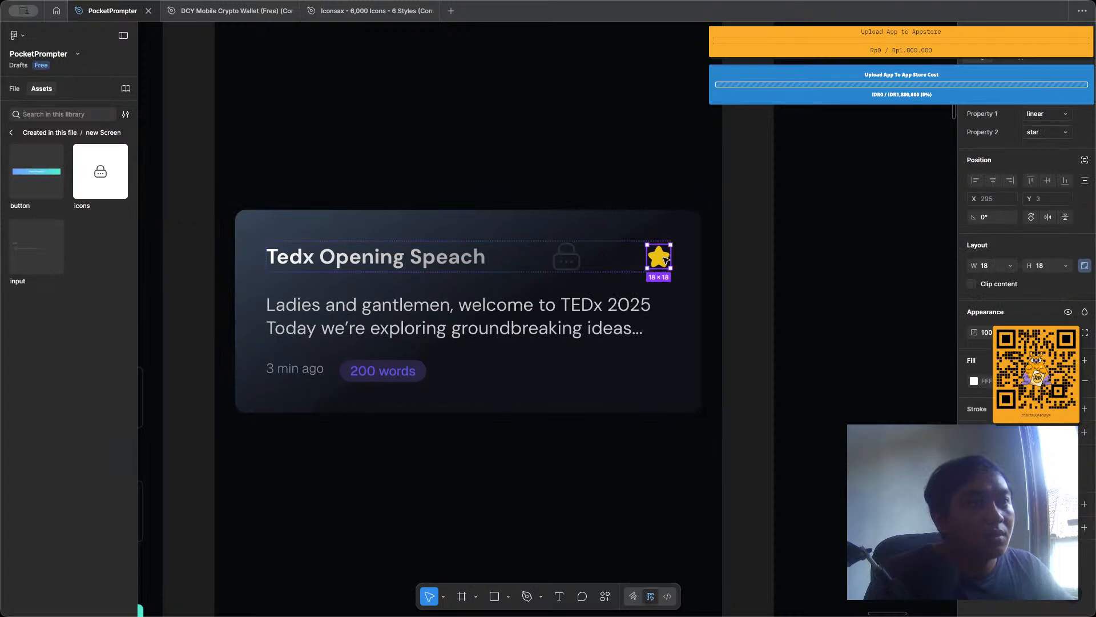
key(Delete)
Set the card's new icon instance to the star variant in Property 3 and clear the selection.
click(664, 261)
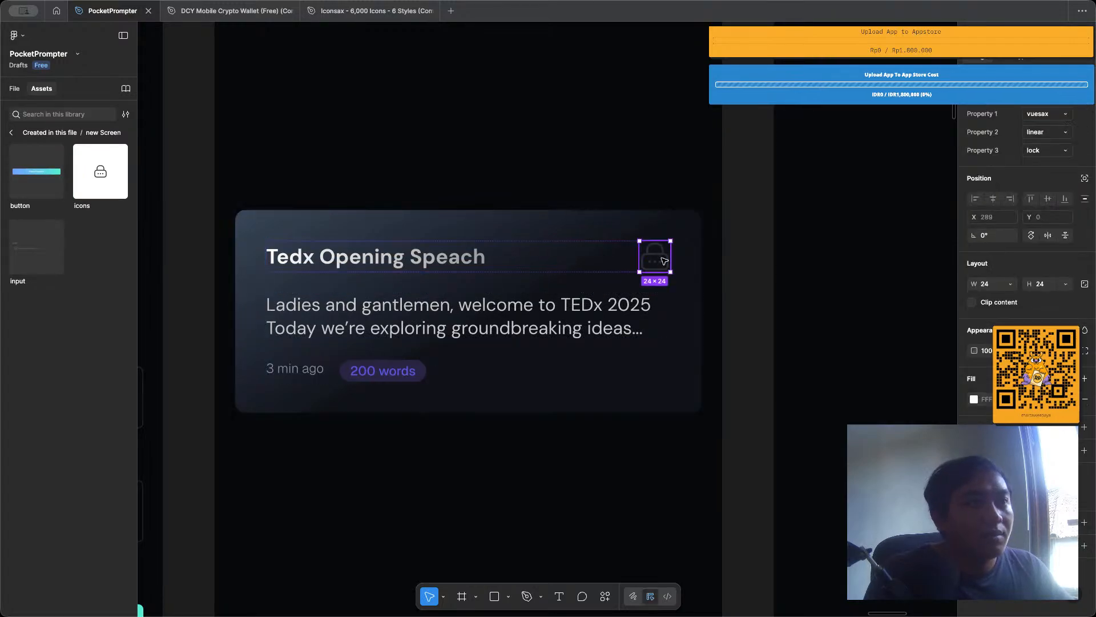
click(1061, 150)
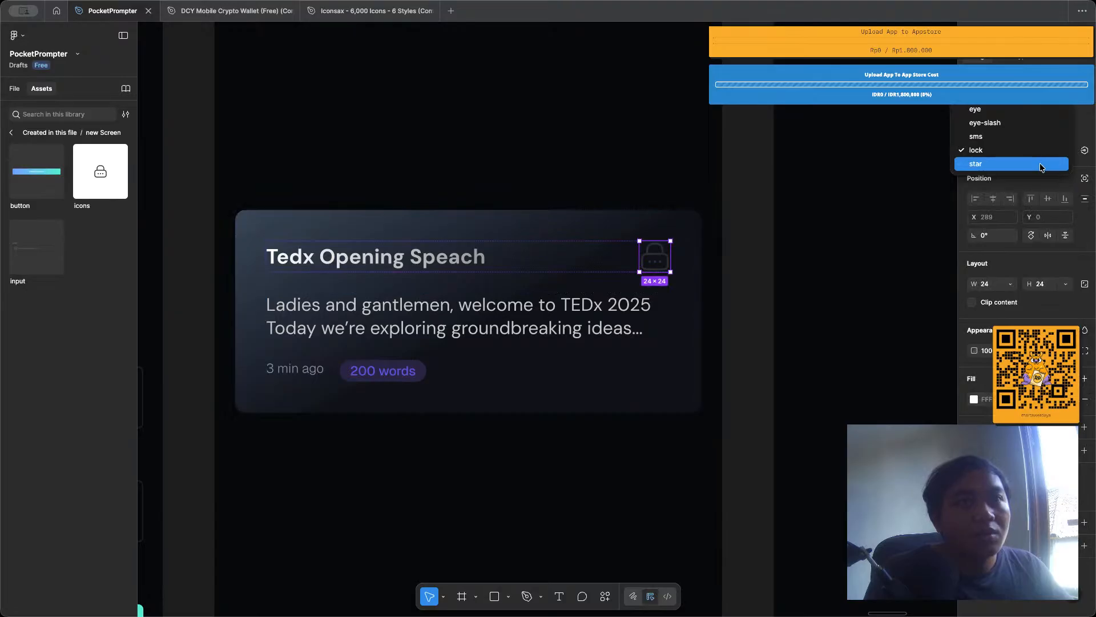
click(1047, 162)
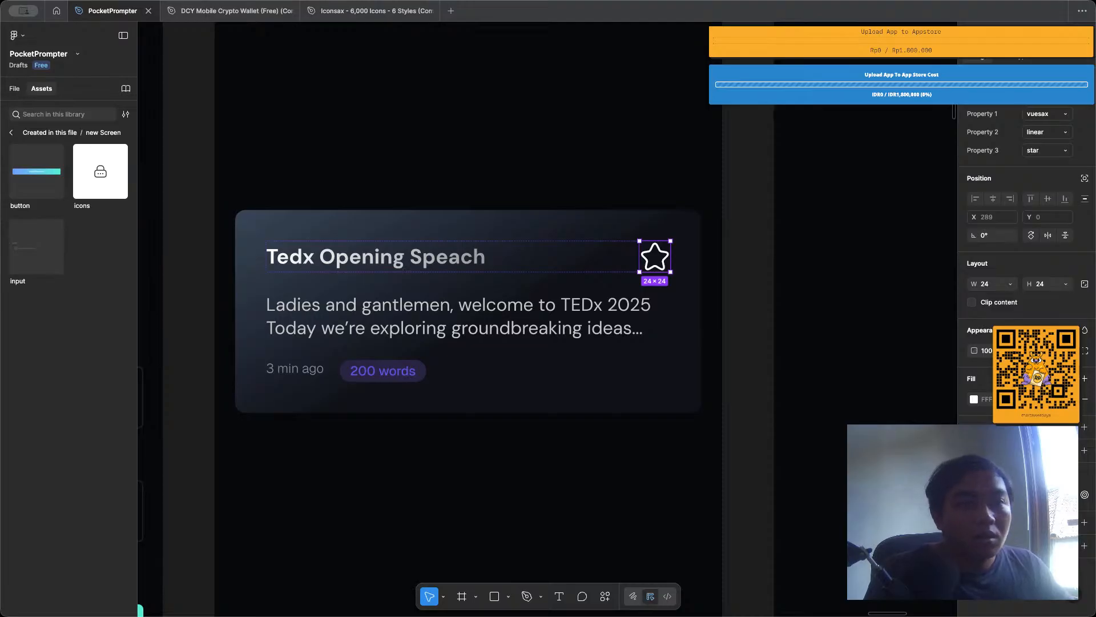
click(1000, 495)
key(Escape)
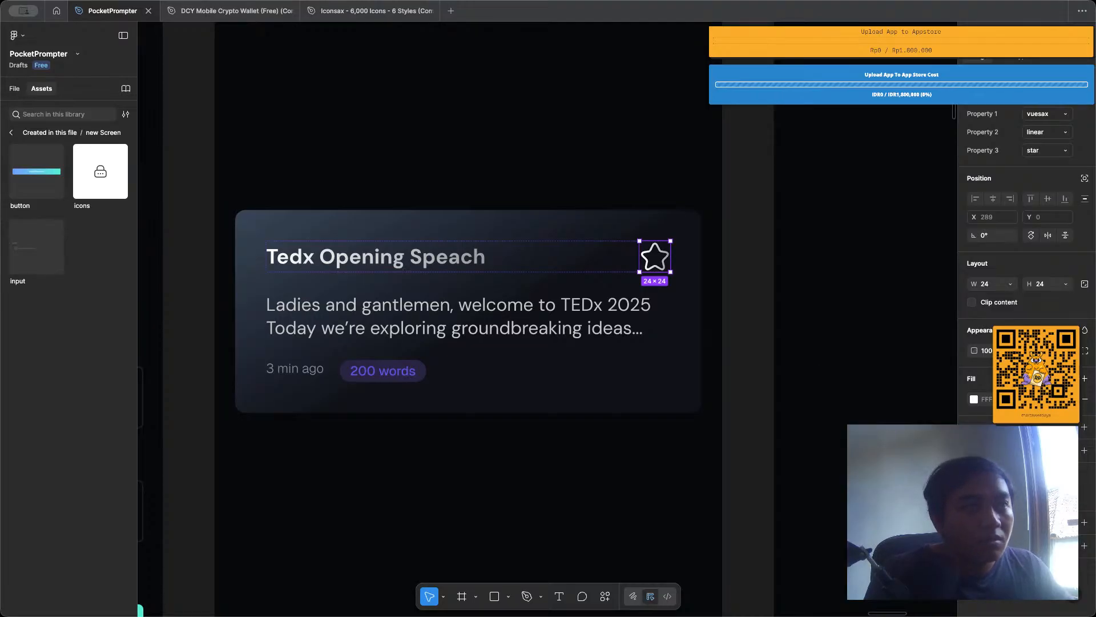
click(756, 314)
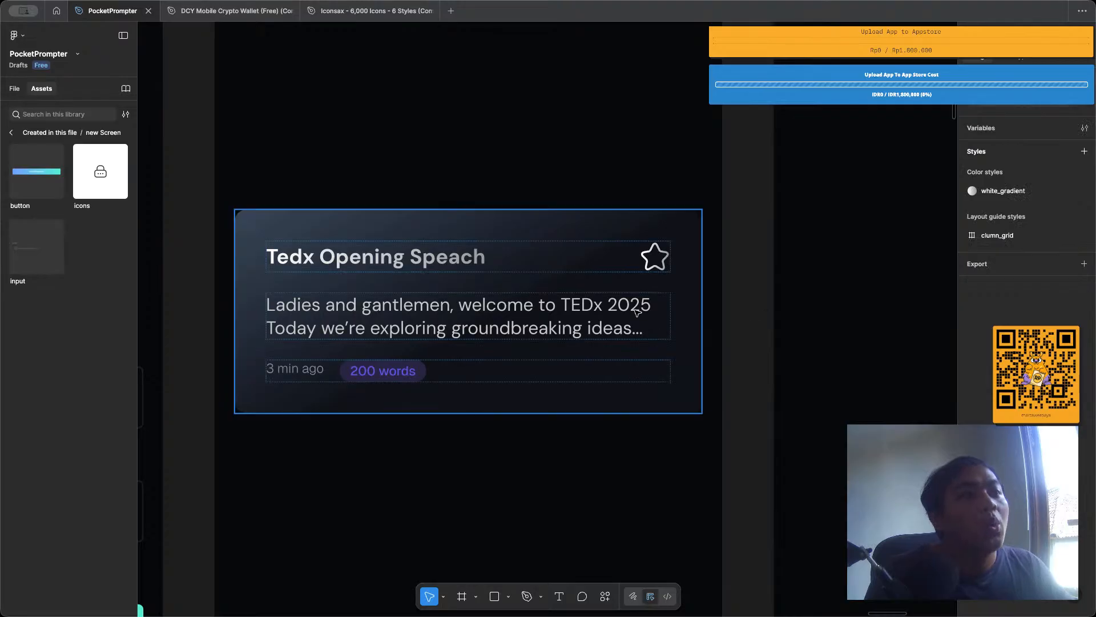
Change the font of the card's "3 min ago" text to DM Sans.
double_click(554, 313)
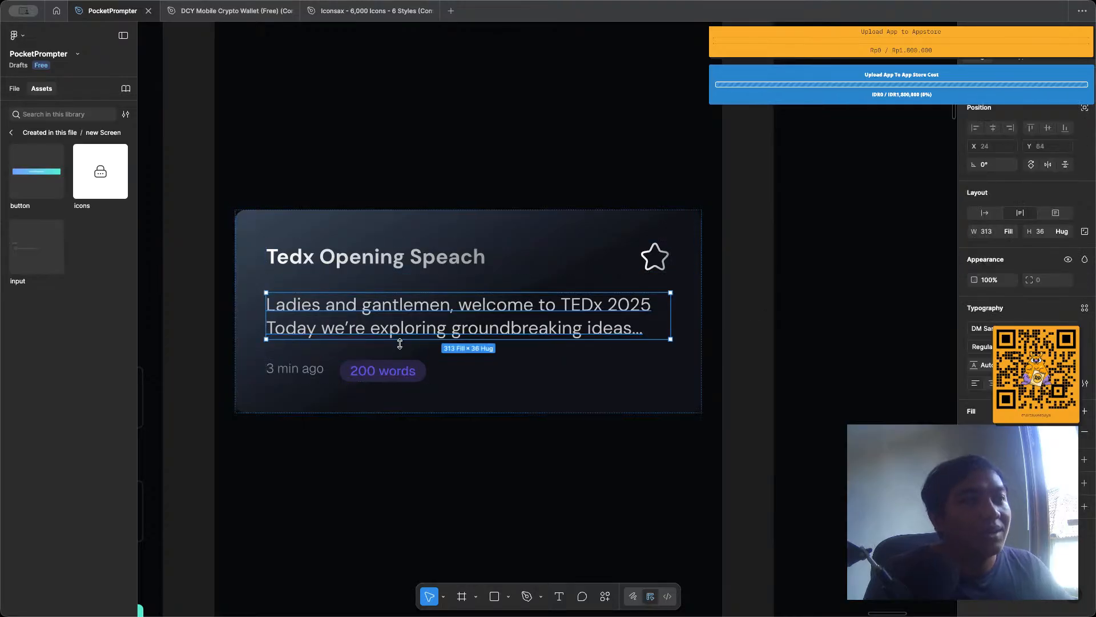
double_click(288, 368)
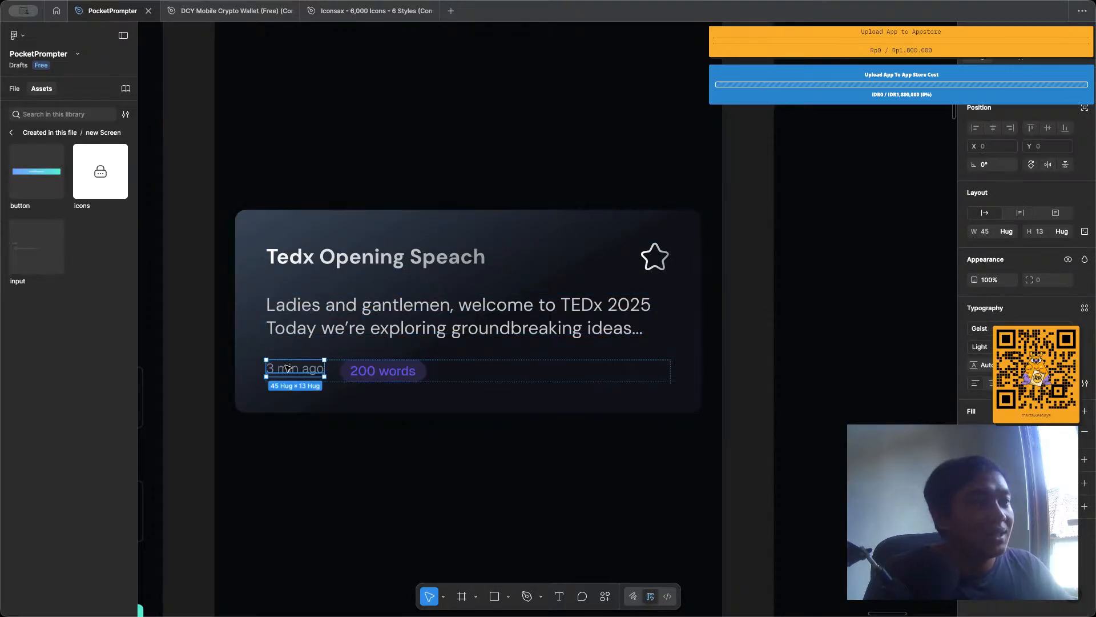
double_click(288, 368)
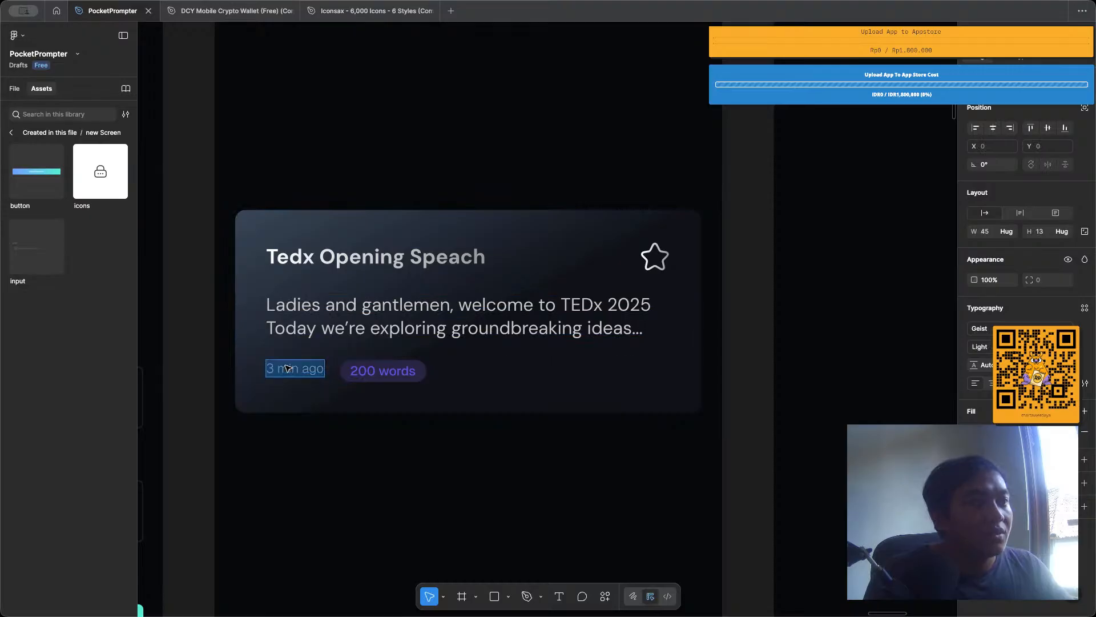
click(986, 328)
text(dm)
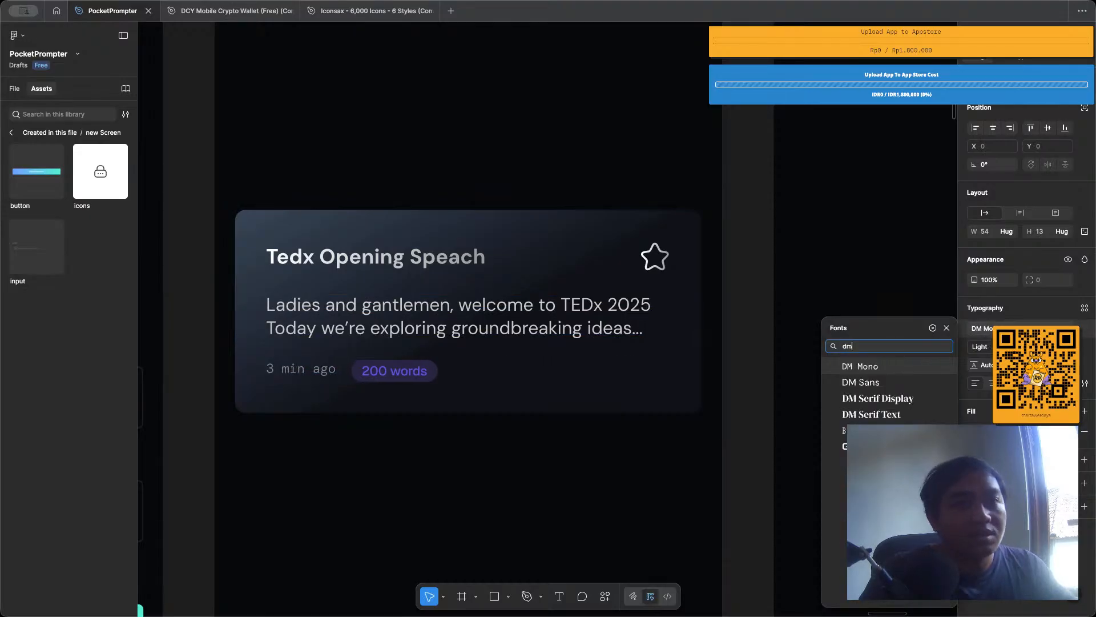
text(sa)
key(BackSpace)
key(BackSpace)
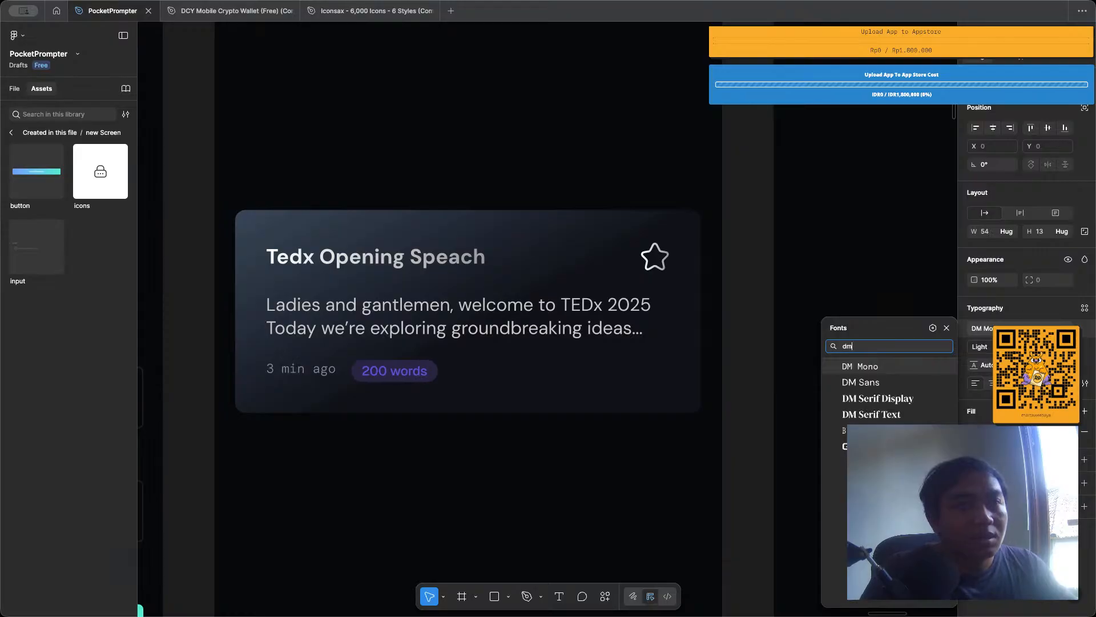
key(Down)
key(Return)
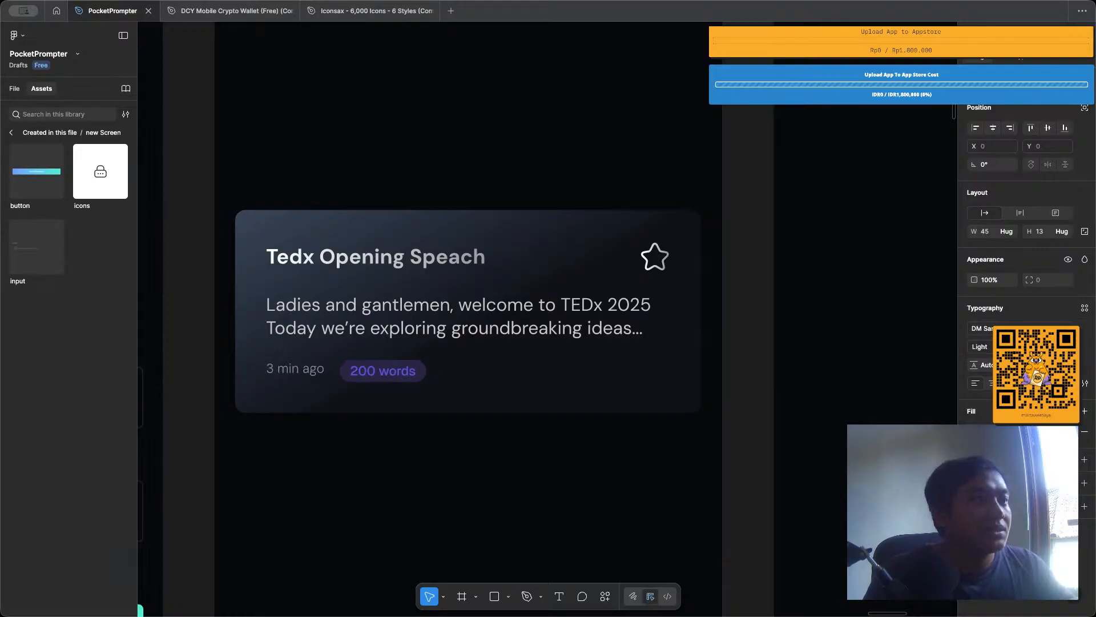
Change the font of the card's "200 words" badge text to DM Sans and clear the selection.
click(366, 374)
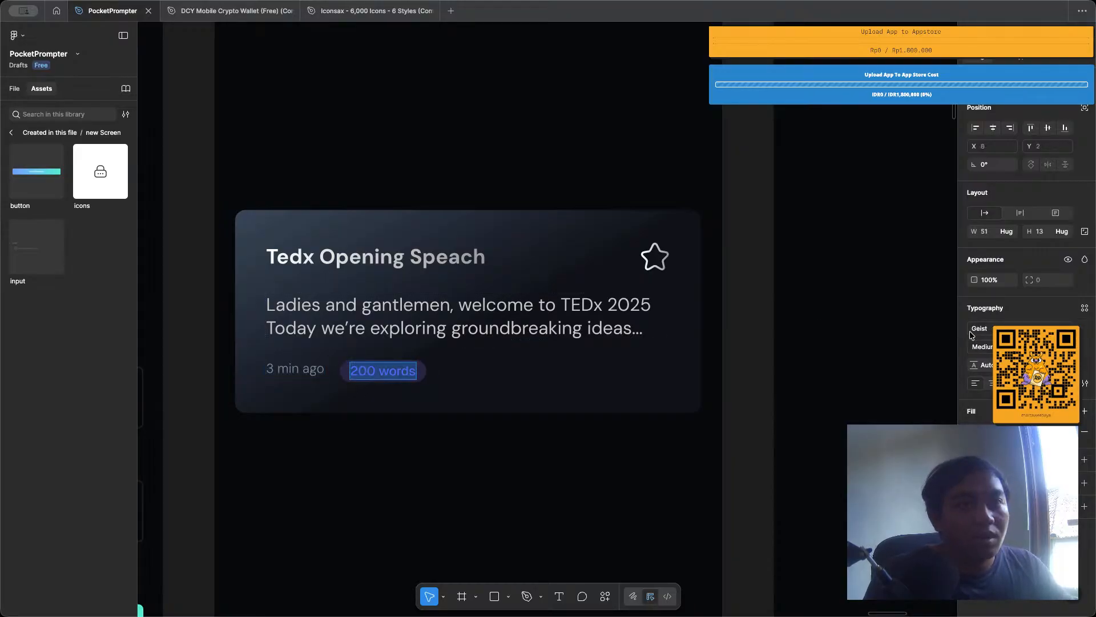
click(992, 332)
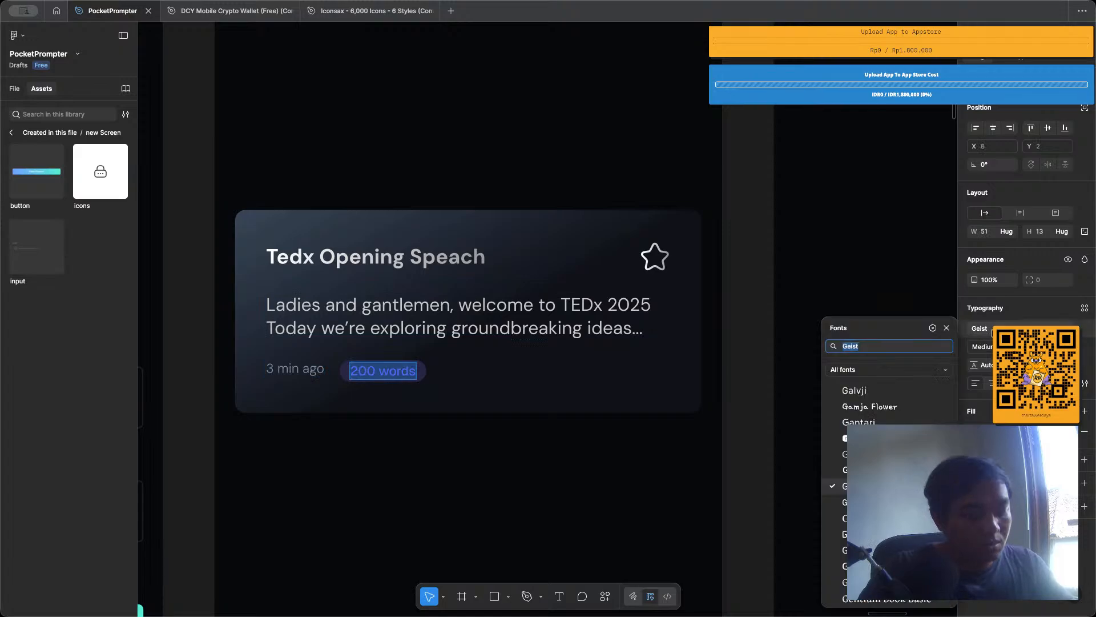
text(dm sa)
click(908, 370)
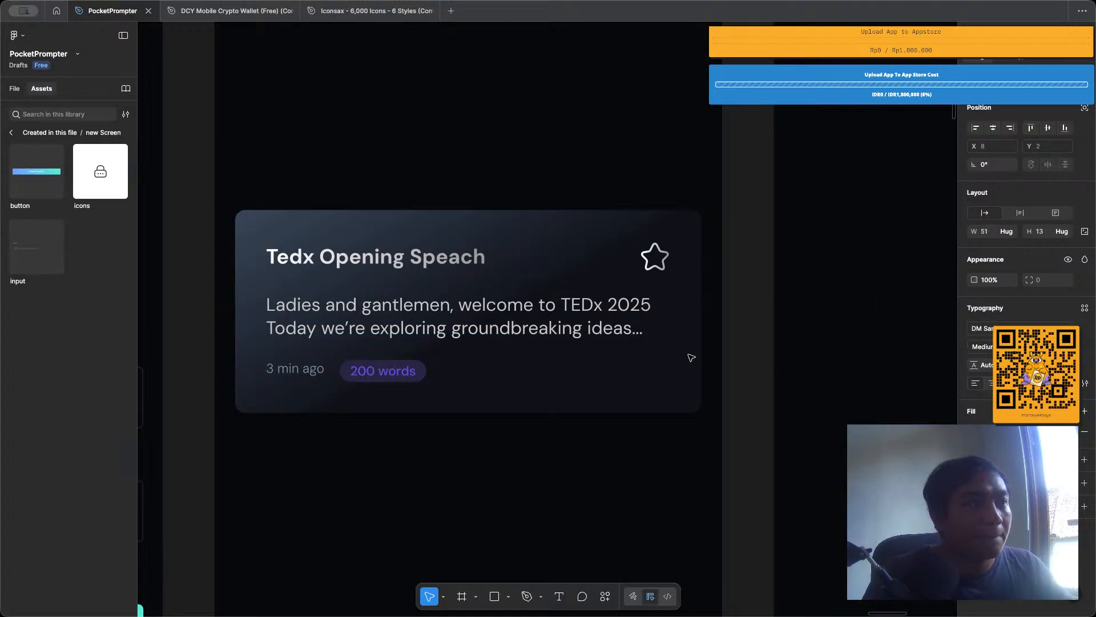
click(539, 437)
Show the layout guides and apply the clumn_grid guide style to the home_page frame.
scroll(539, 436, down, 5)
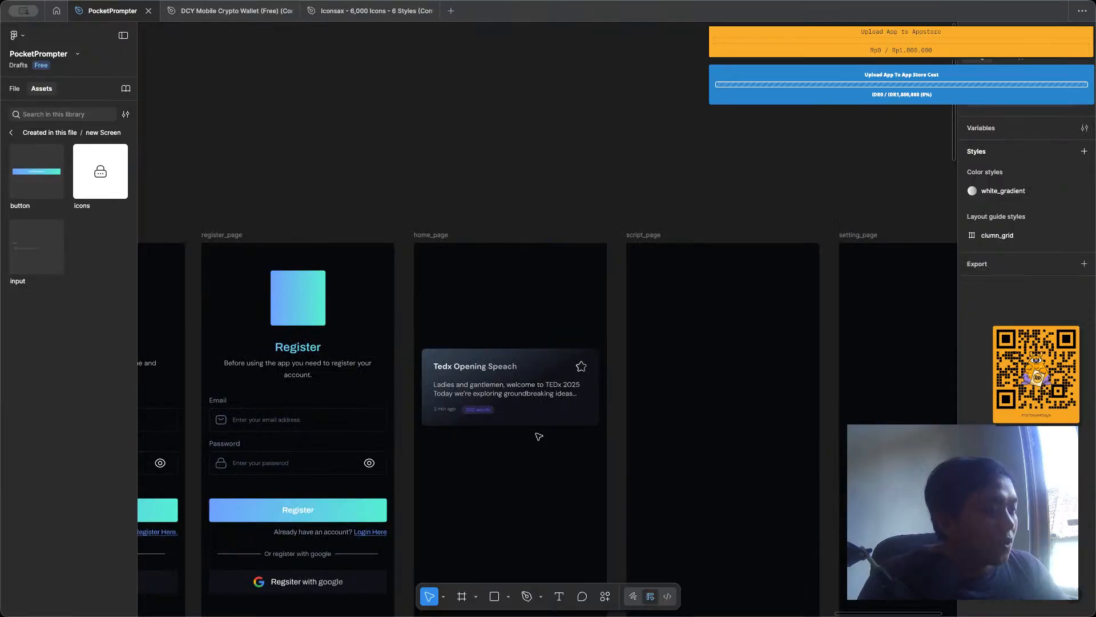
scroll(526, 380, up, 1)
scroll(560, 228, left, 3)
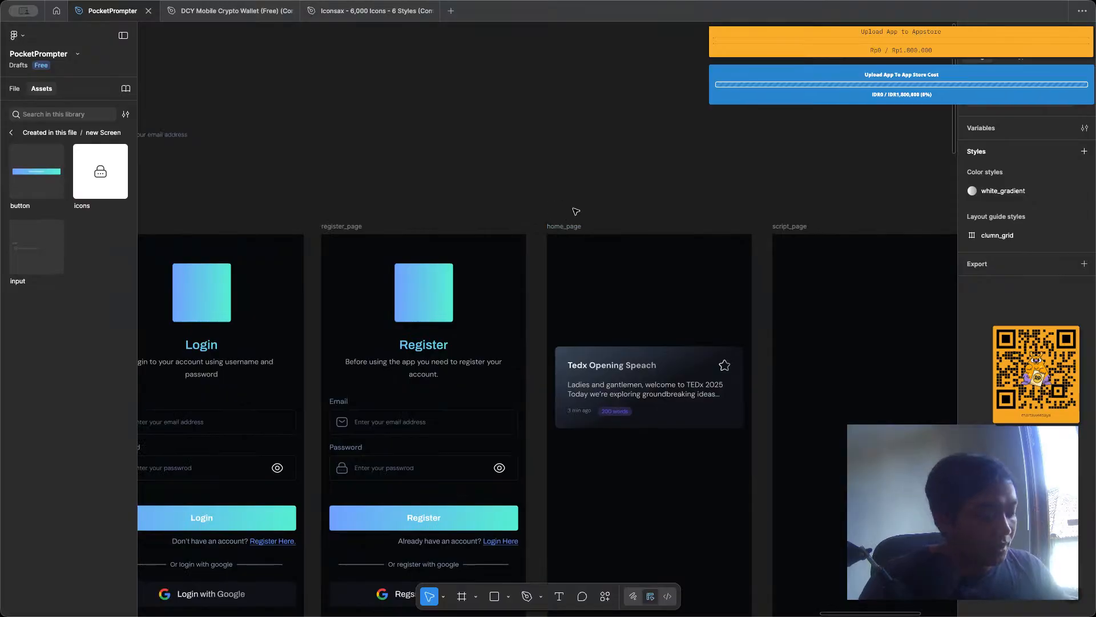
key(ctrl+shift+4)
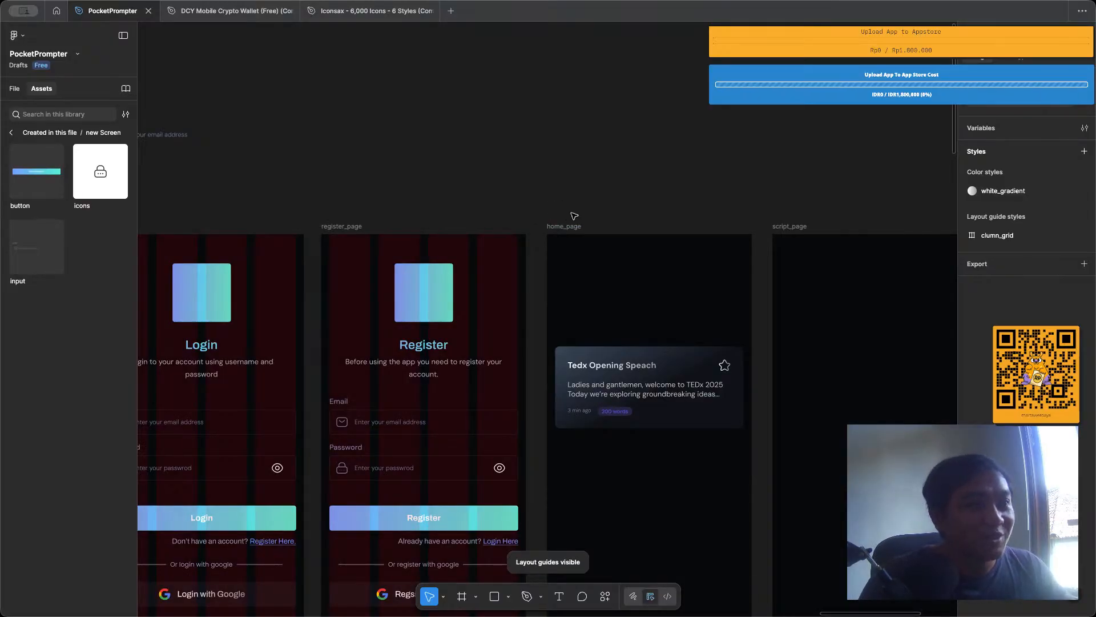
click(565, 226)
scroll(1025, 285, down, 1)
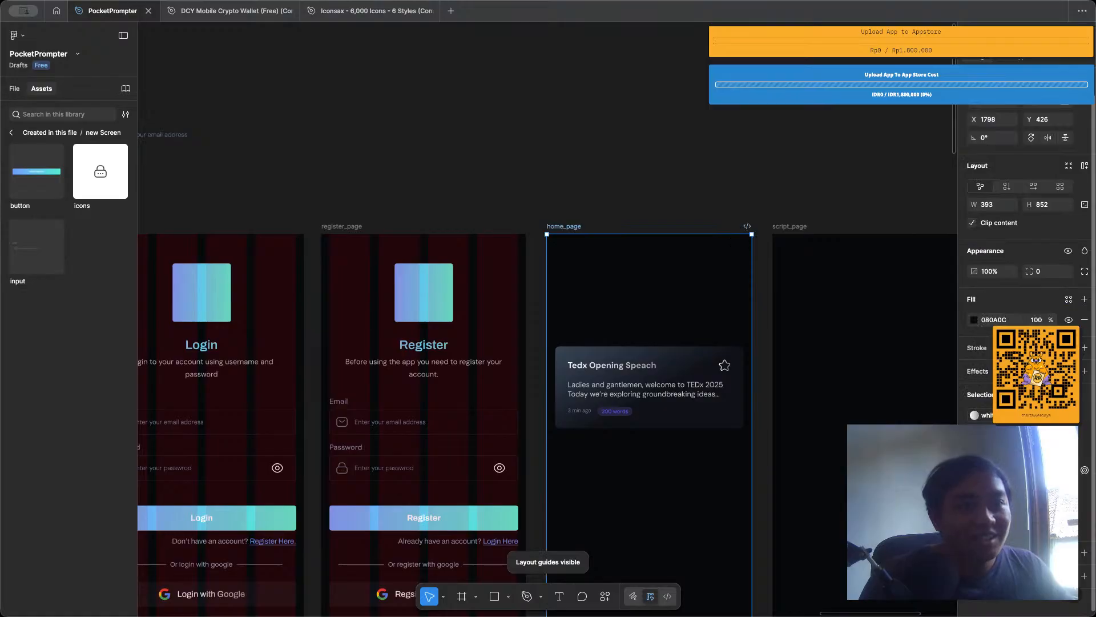
click(1070, 552)
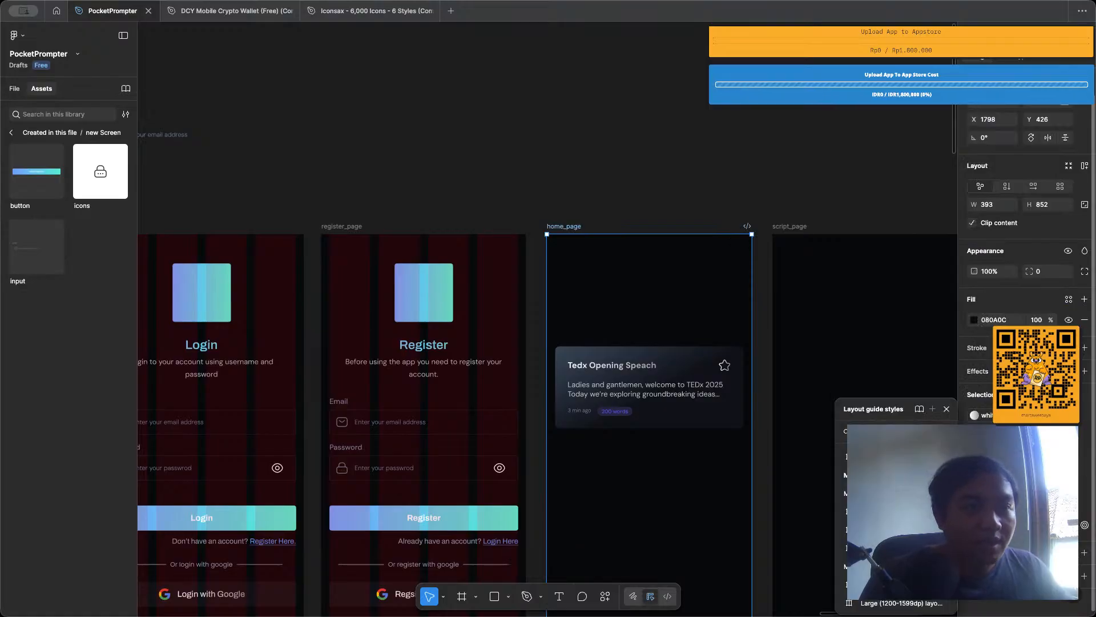
click(896, 491)
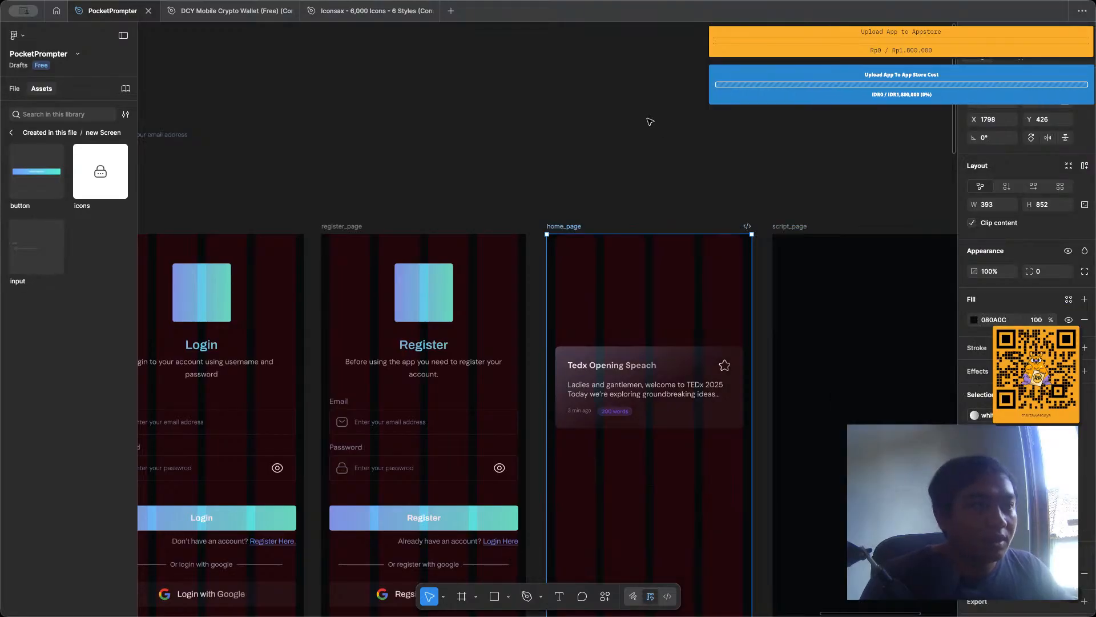
Check the script card's alignment against home_page's column grid, and hide the layout guides.
click(663, 468)
scroll(662, 467, up, 3)
click(767, 311)
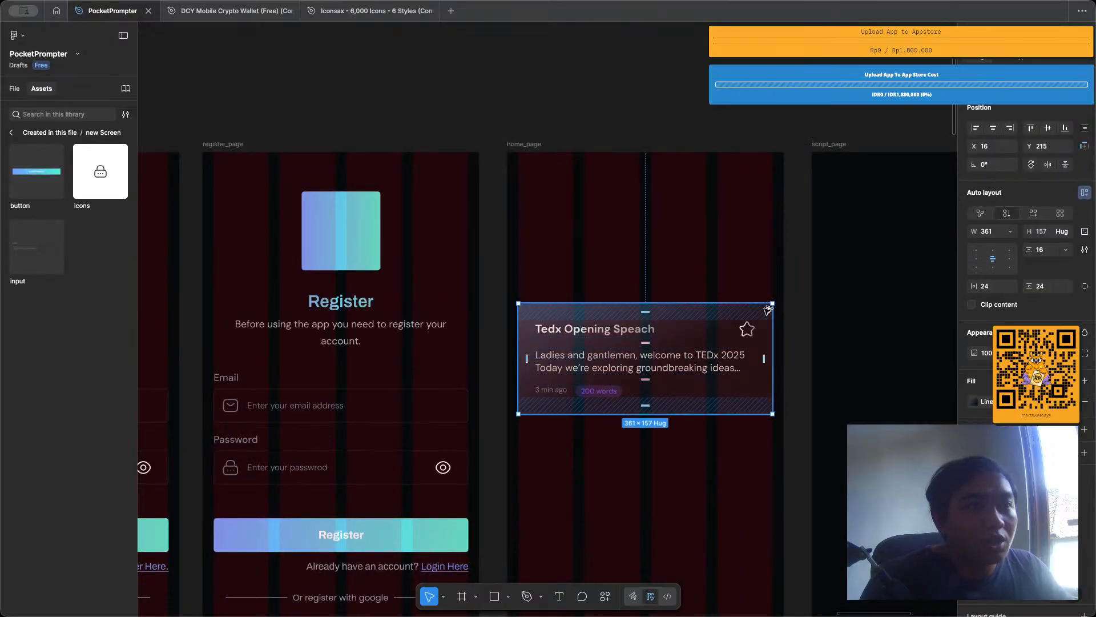
key(alt)
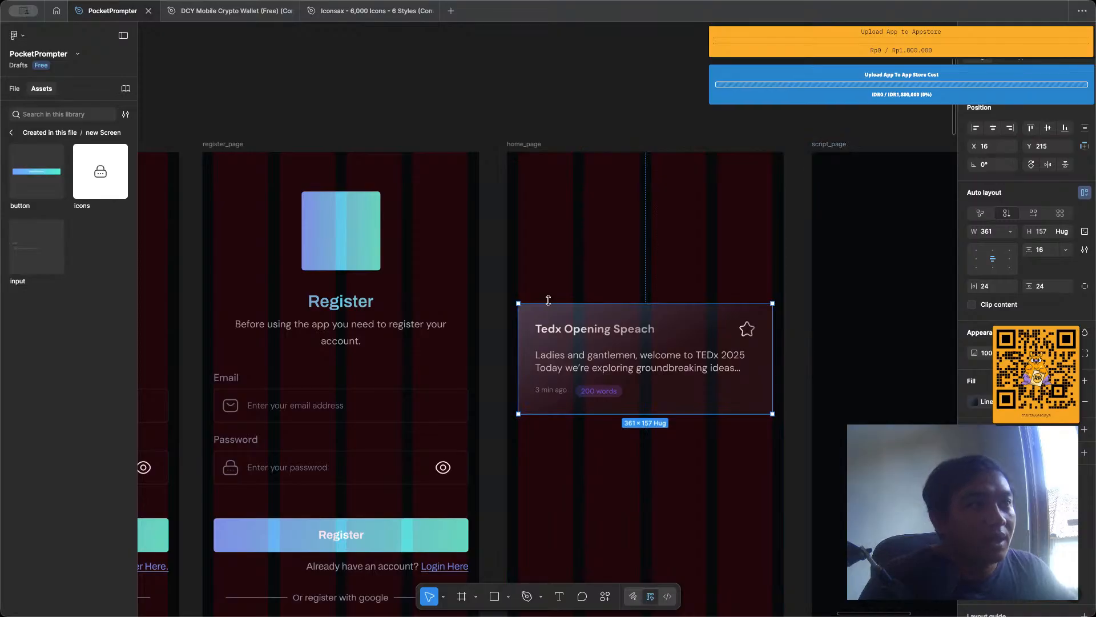
scroll(548, 296, up, 2)
click(536, 84)
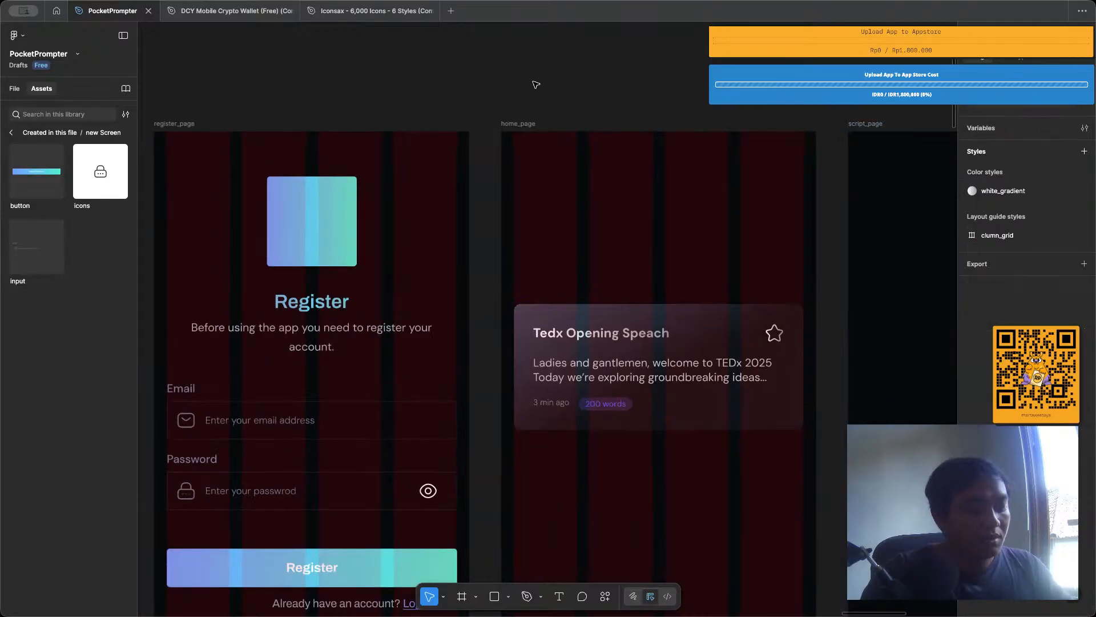
key(shift+g)
scroll(537, 231, down, 1)
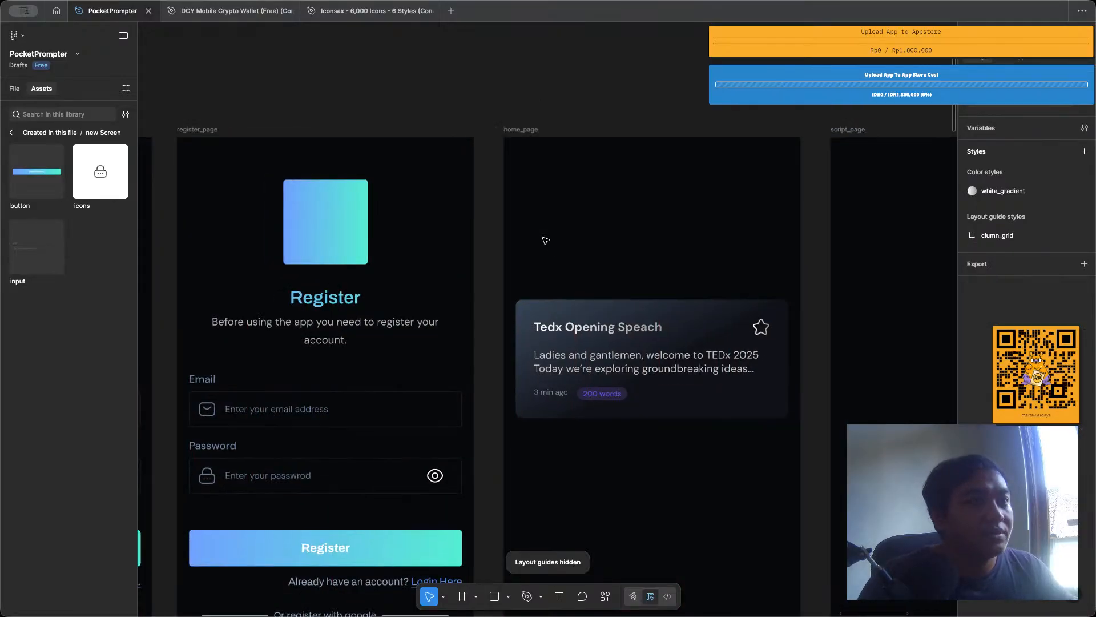
Examine the script card's star icon, title, description text and overall auto layout on home_page.
scroll(544, 240, down, 1)
scroll(649, 334, up, 4)
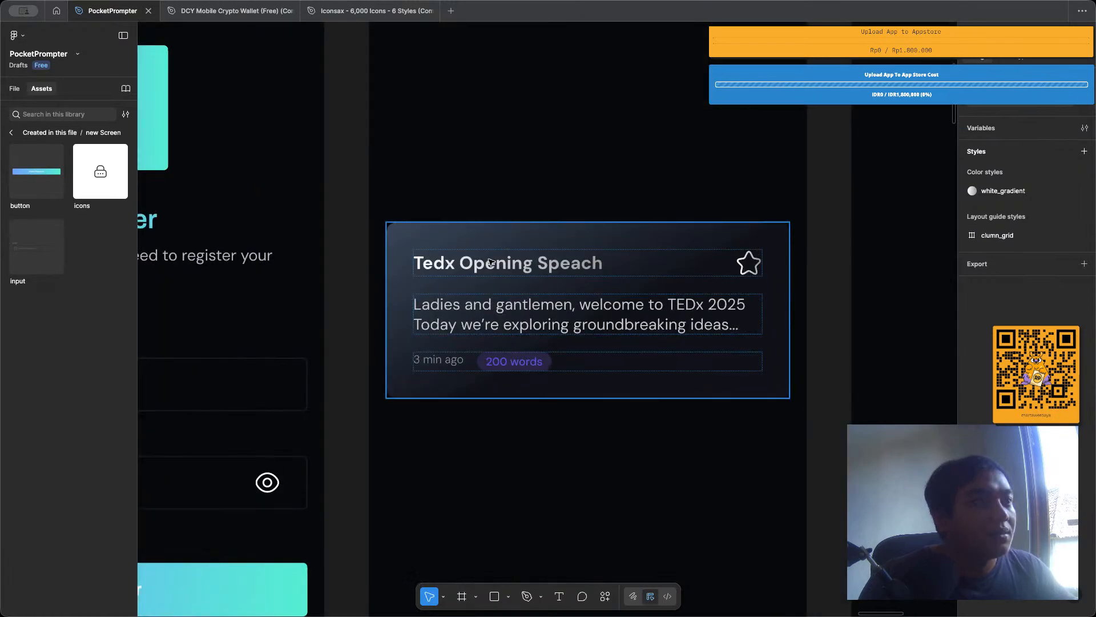
click(752, 262)
click(752, 263)
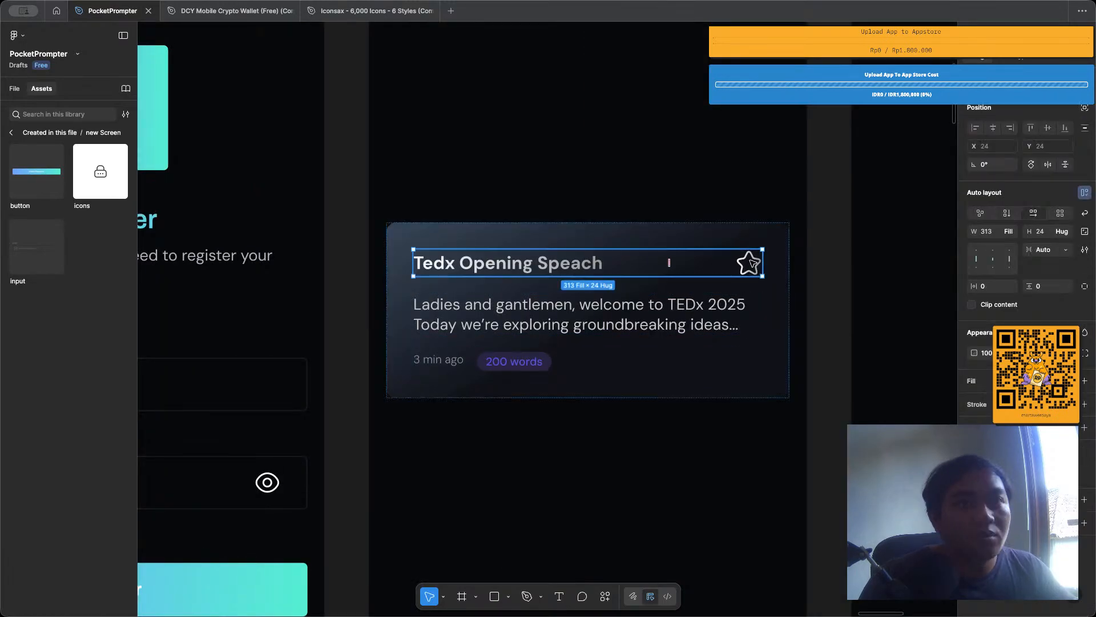
click(752, 263)
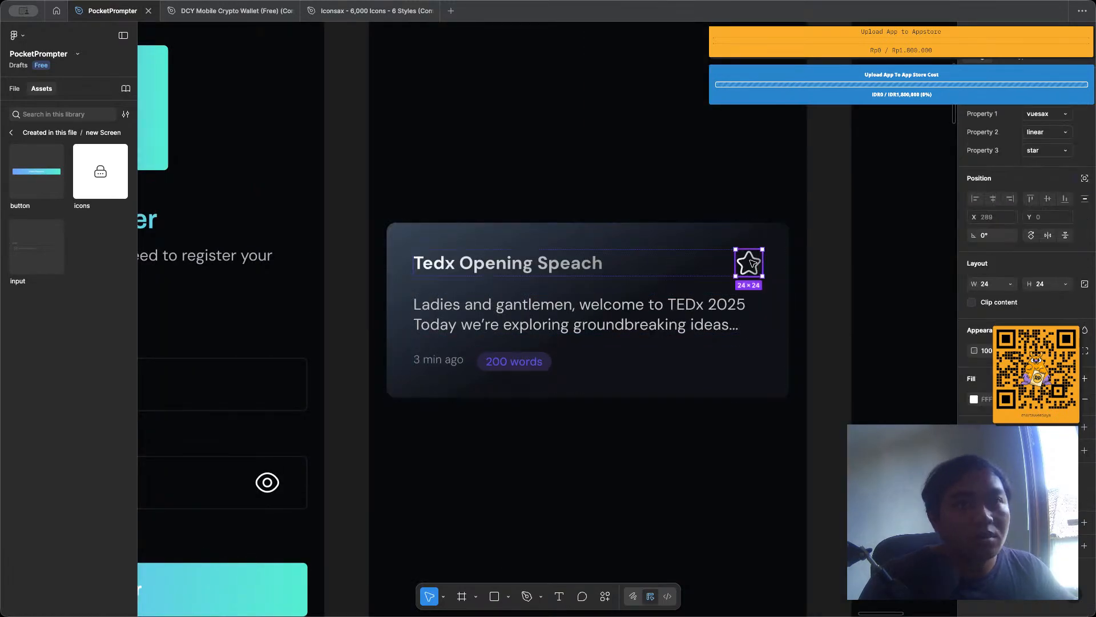
click(678, 178)
click(532, 335)
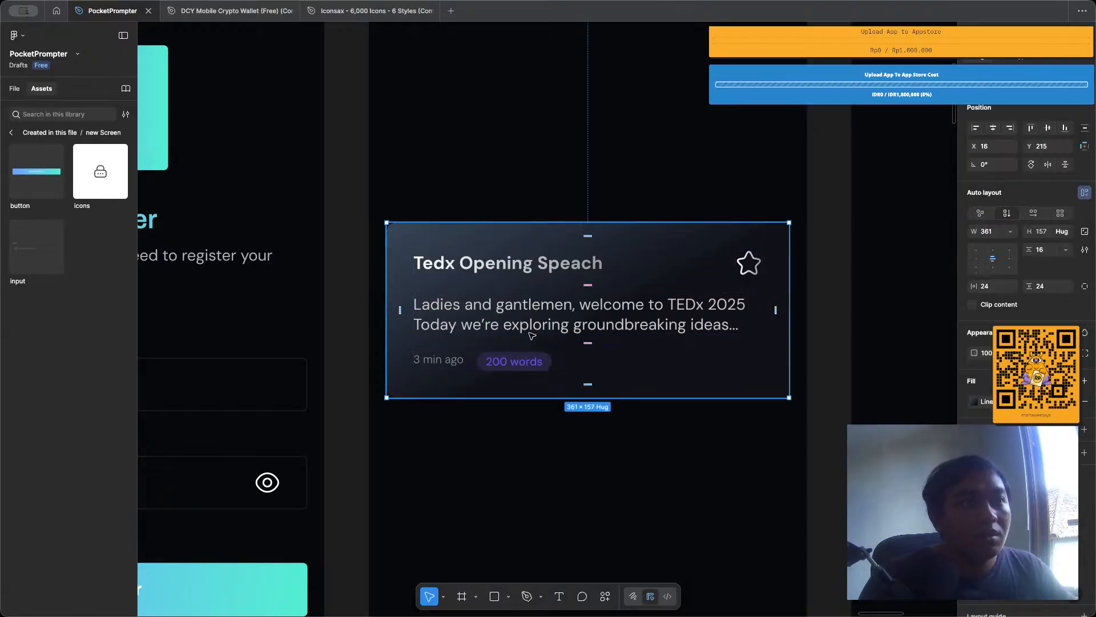
click(588, 443)
scroll(588, 443, down, 2)
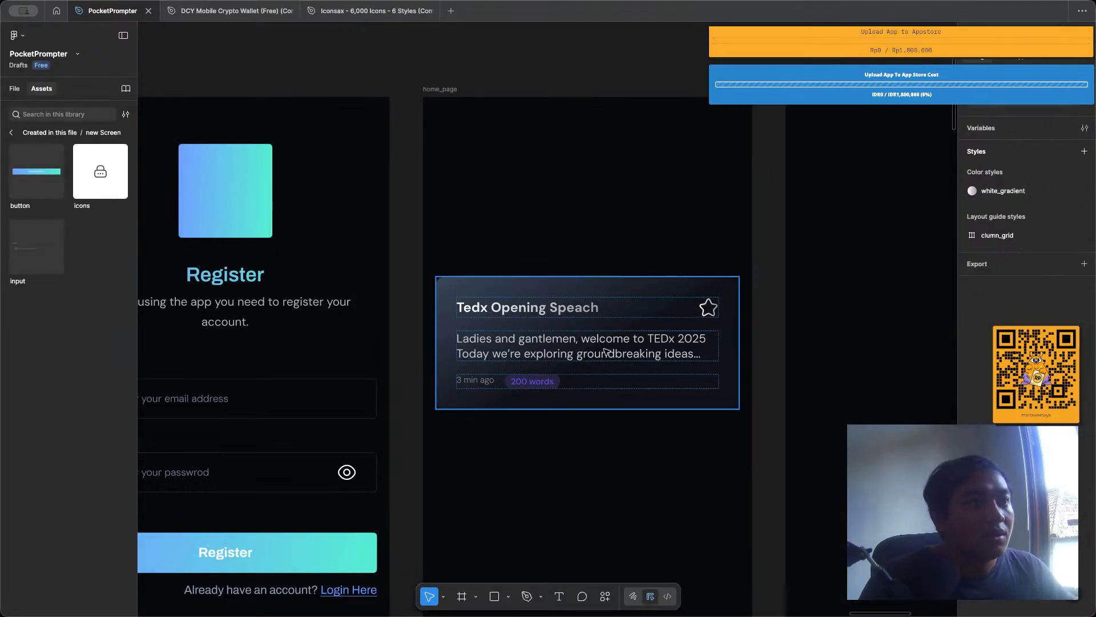
click(605, 351)
scroll(443, 273, up, 2)
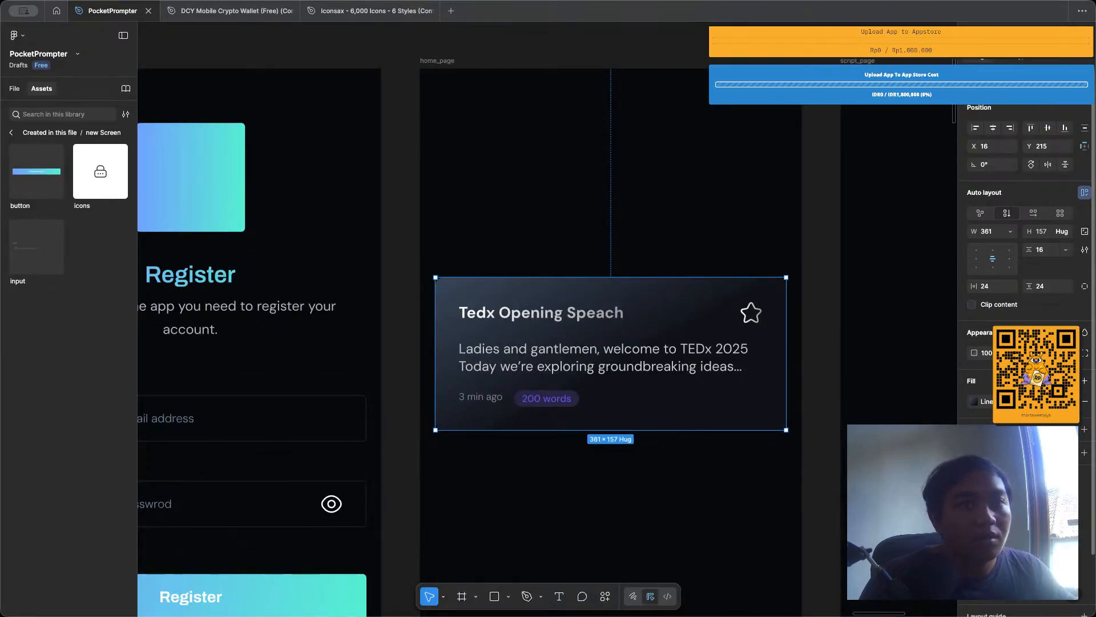
click(583, 222)
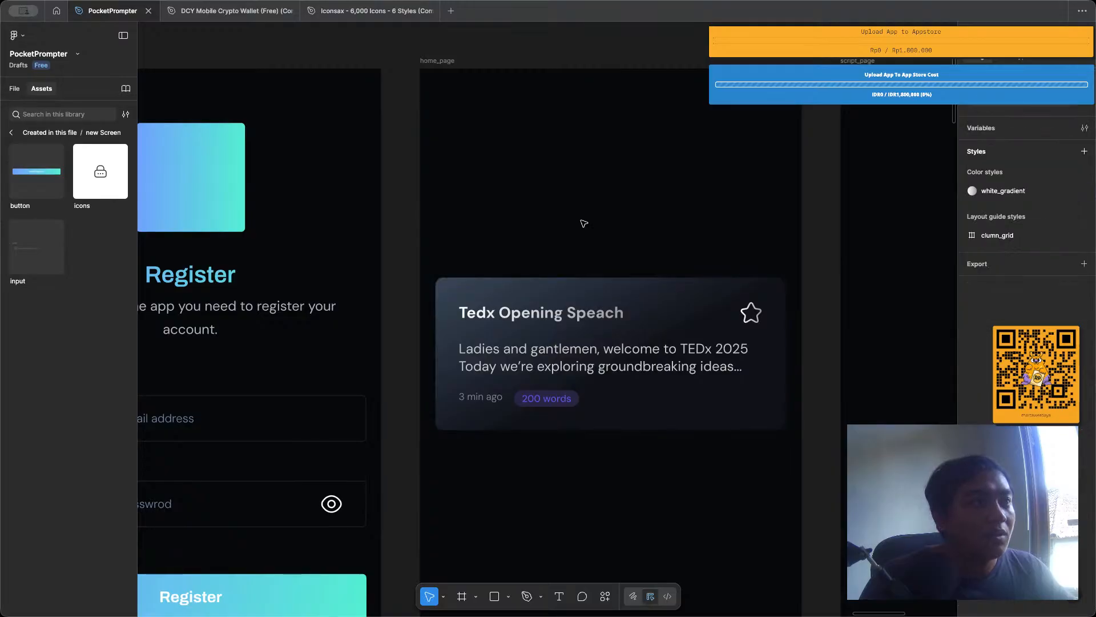
scroll(583, 222, down, 1)
click(637, 335)
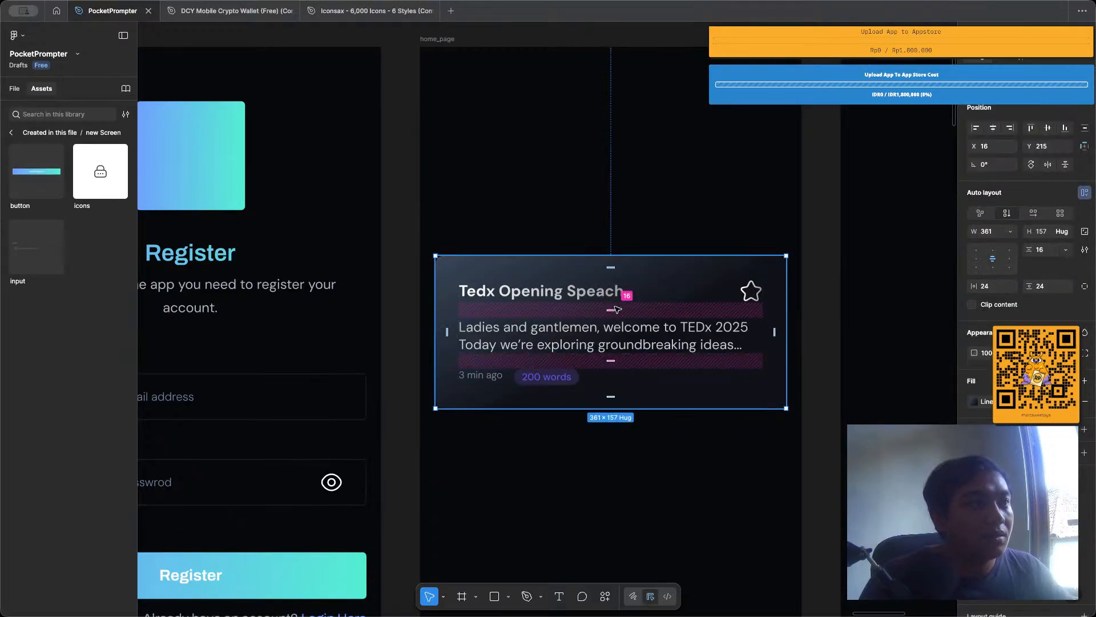
double_click(634, 339)
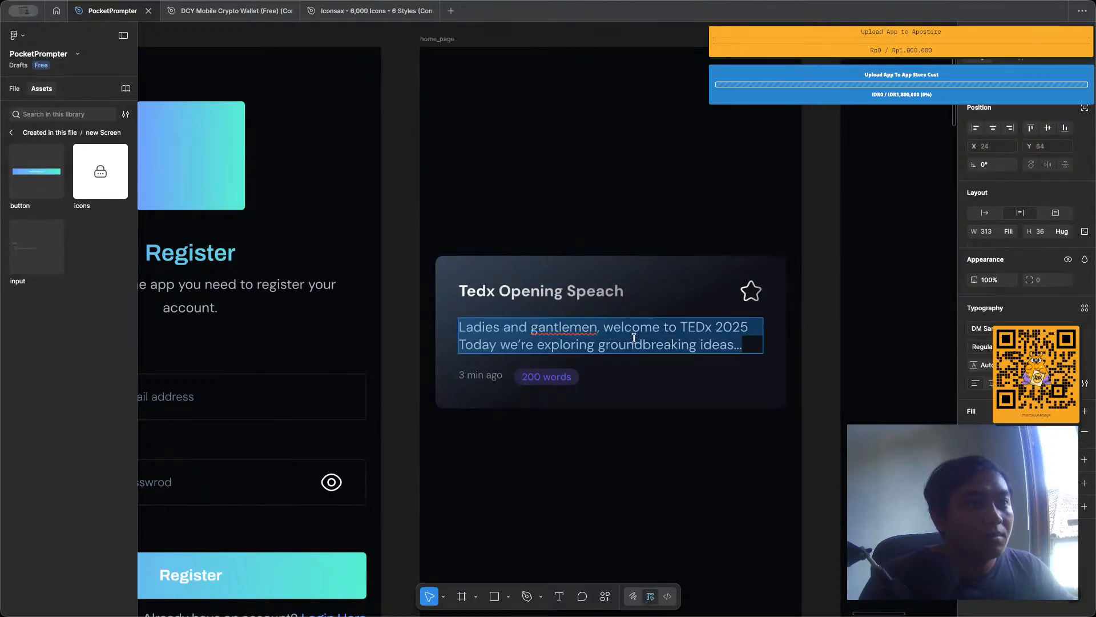
double_click(611, 293)
click(635, 197)
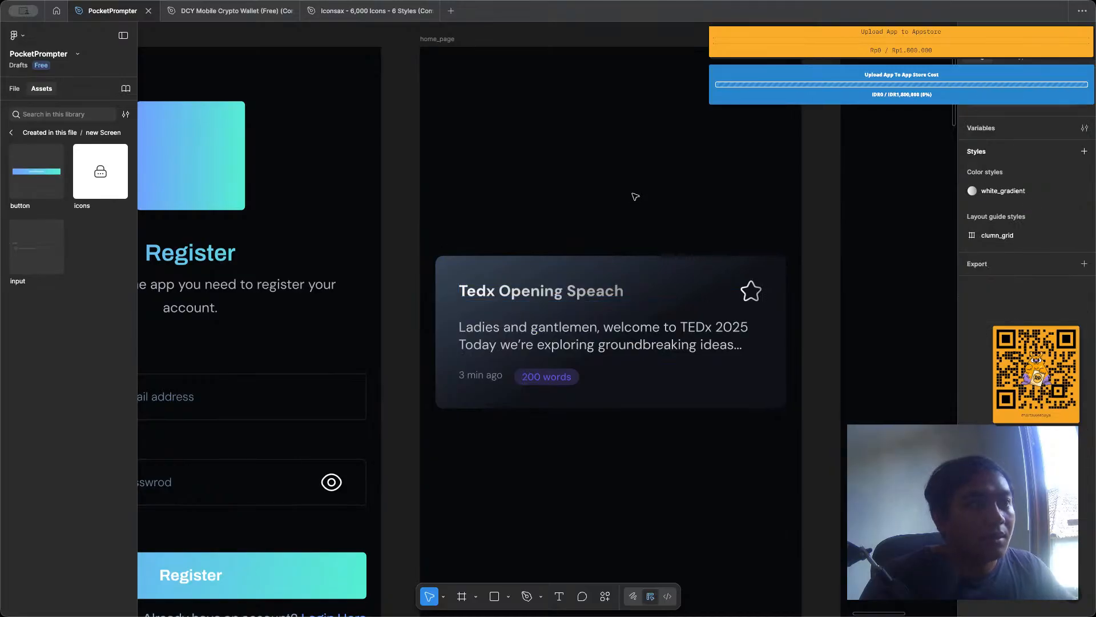
Duplicate the Tedx Opening Speach card directly below the original on home_page.
scroll(631, 211, down, 3)
scroll(627, 231, left, 3)
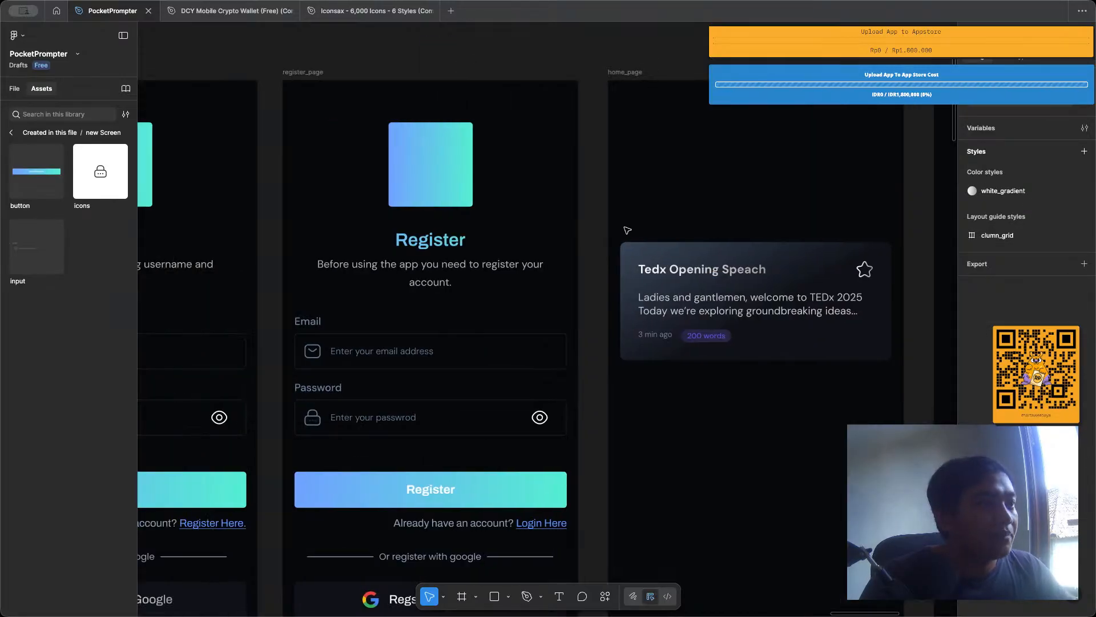
click(713, 292)
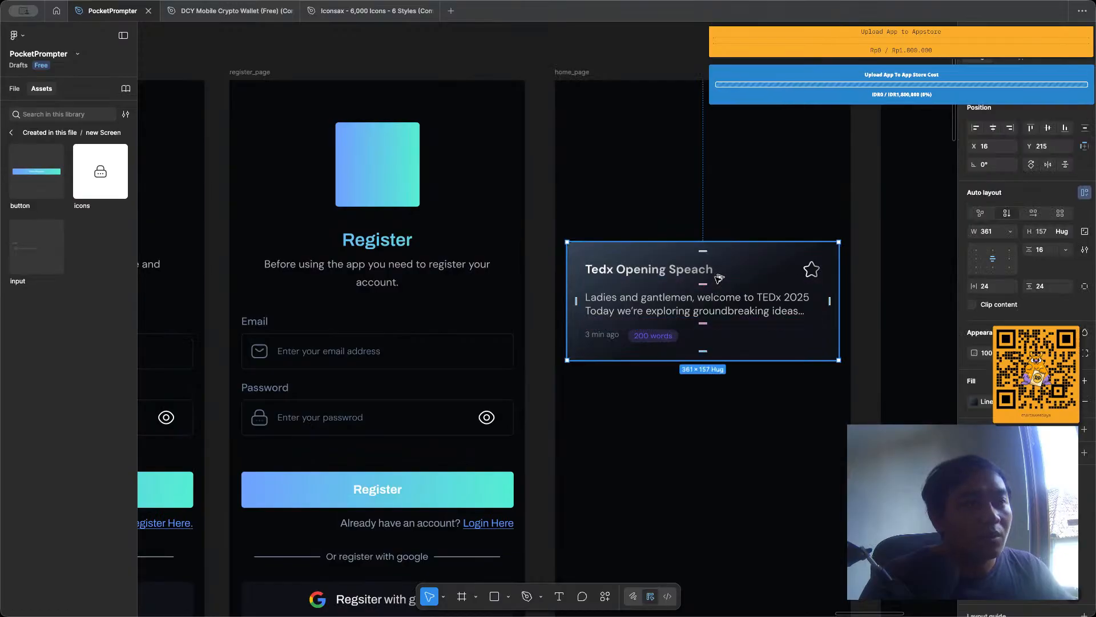
drag(717, 275, 710, 404)
Turn the upper script card into a component with the Pop a Component plugin.
click(701, 342)
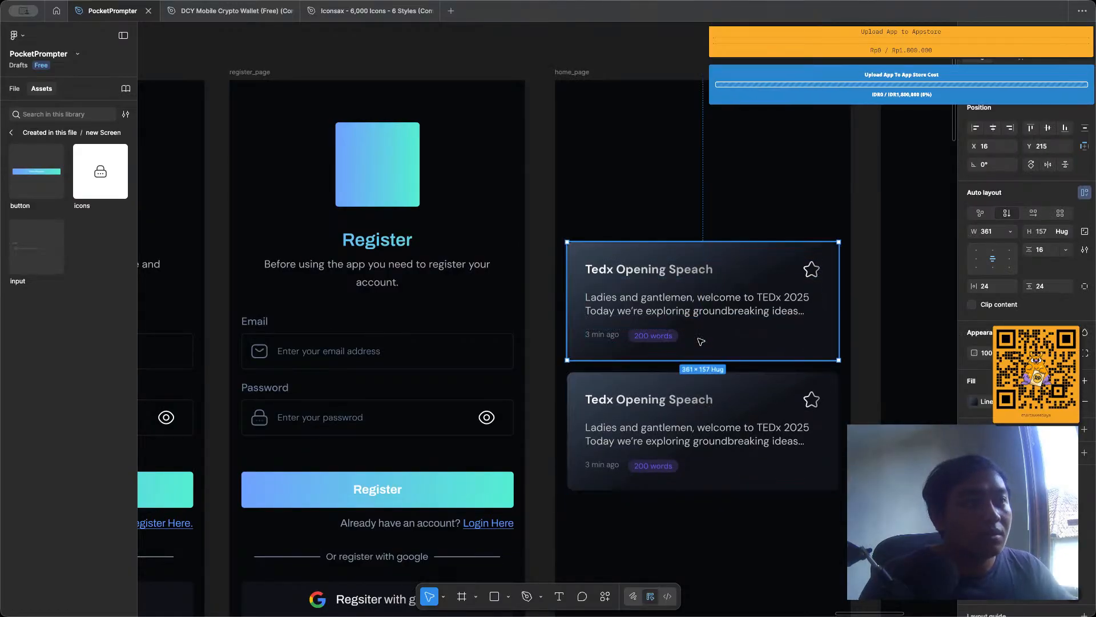
key(super+k)
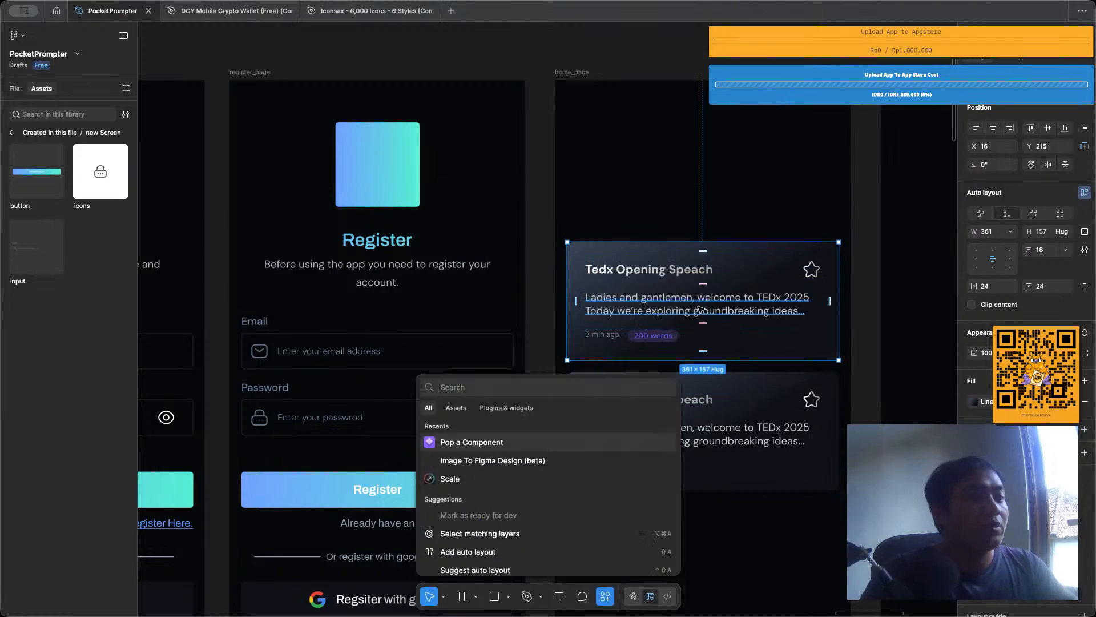
text(pop)
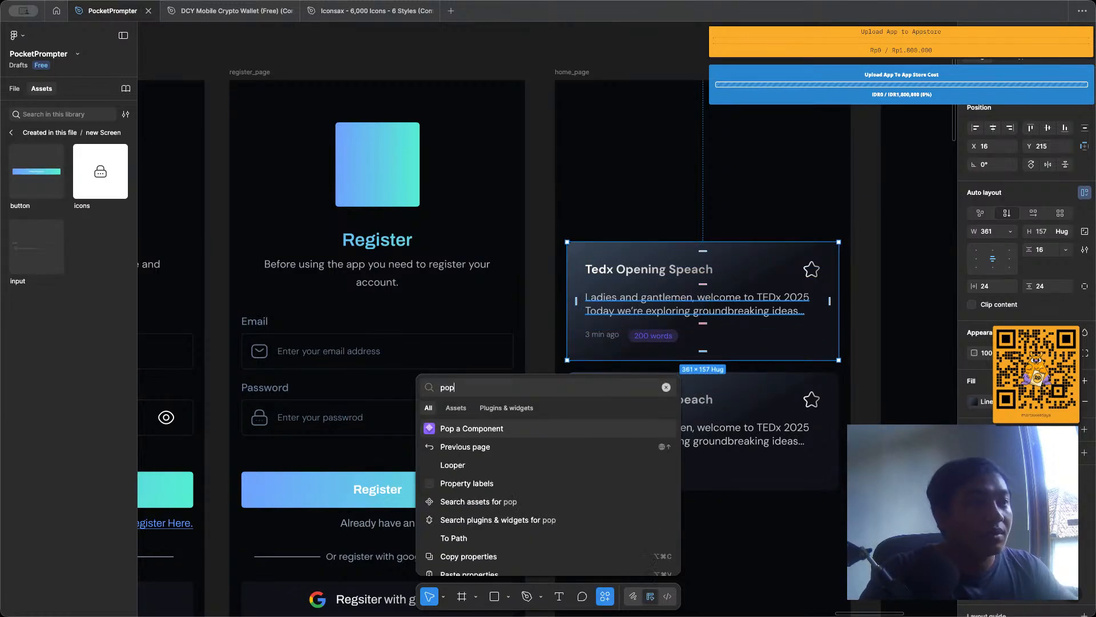
key(Return)
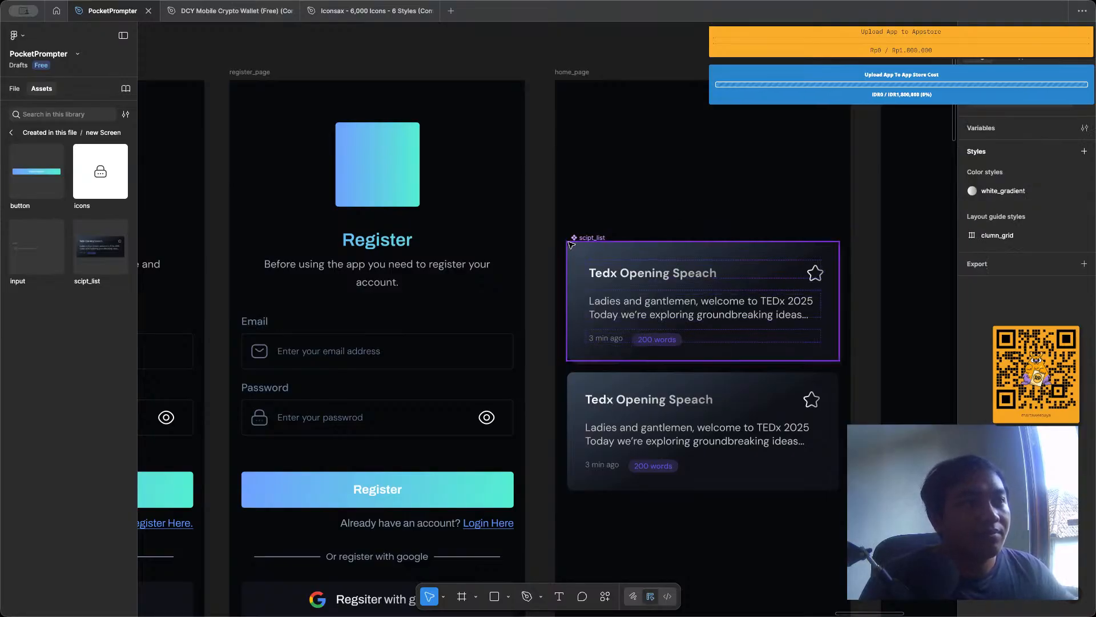
Move the scipt_list main component onto the canvas above the page frames, and delete the lower plain script card from home_page.
drag(586, 240, 512, 41)
scroll(594, 198, down, 5)
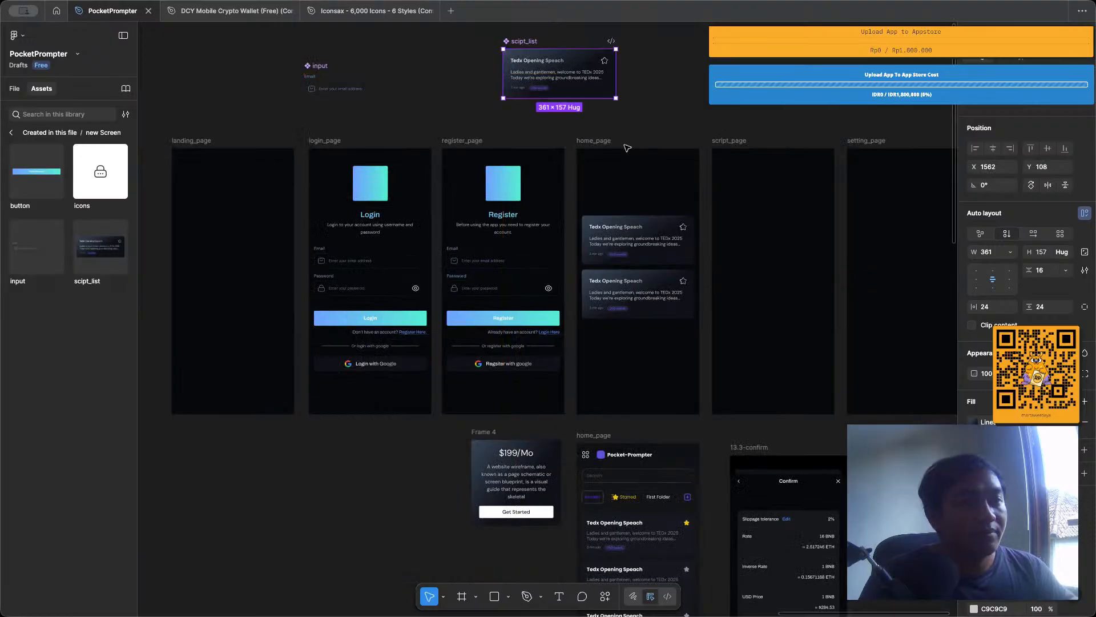
scroll(641, 211, up, 3)
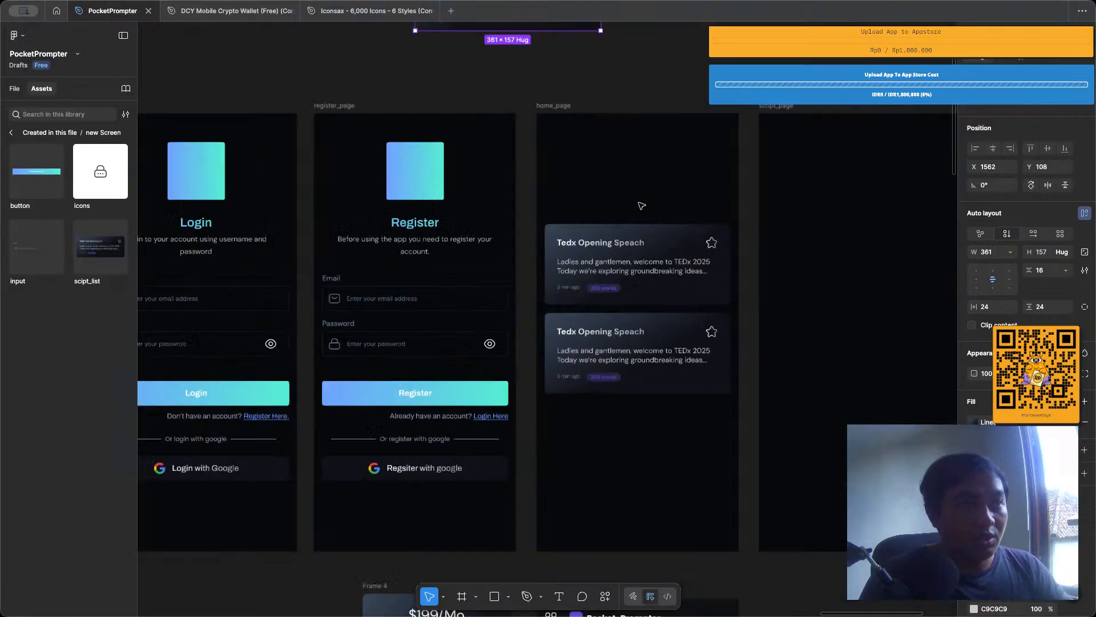
click(650, 357)
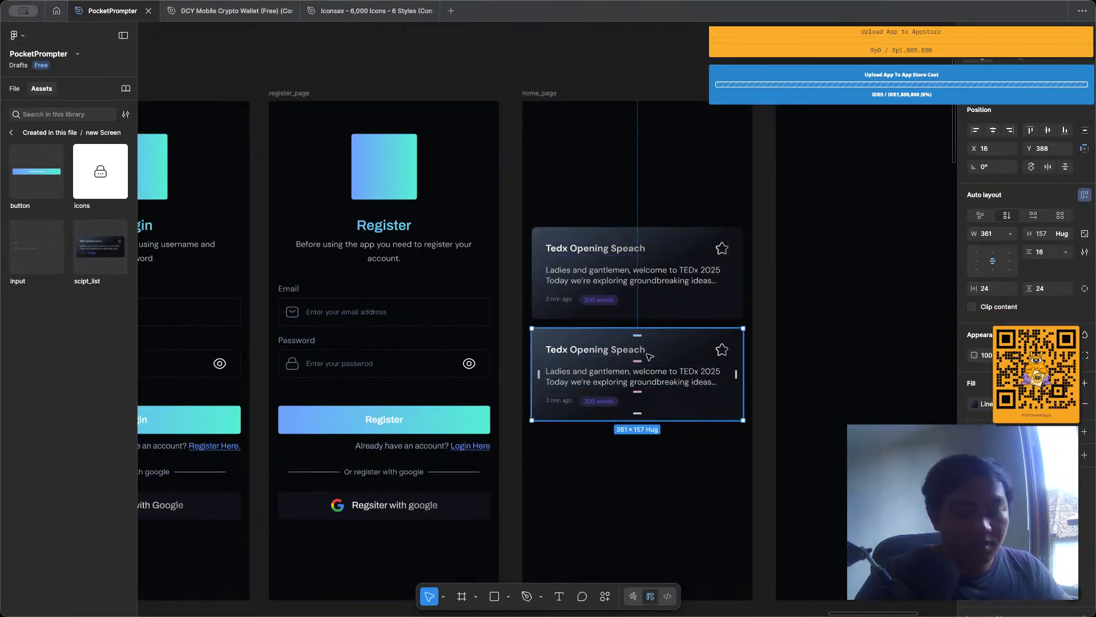
key(Delete)
Duplicate the remaining scipt_list card on home_page and position the copy 16 px below it.
click(645, 255)
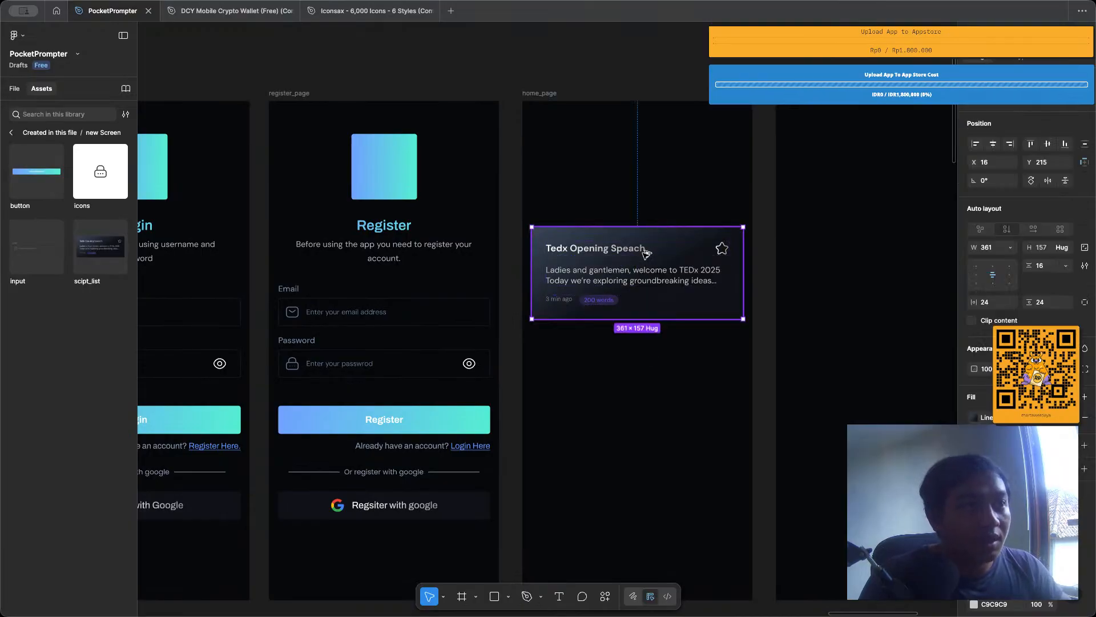
key(ctrl+d)
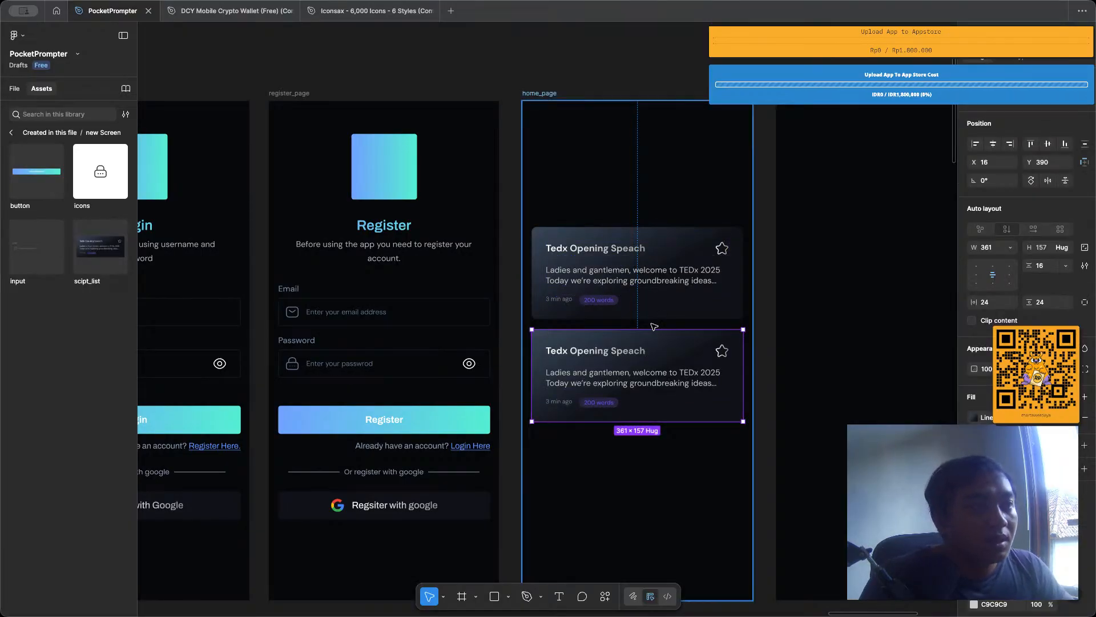
scroll(654, 327, up, 5)
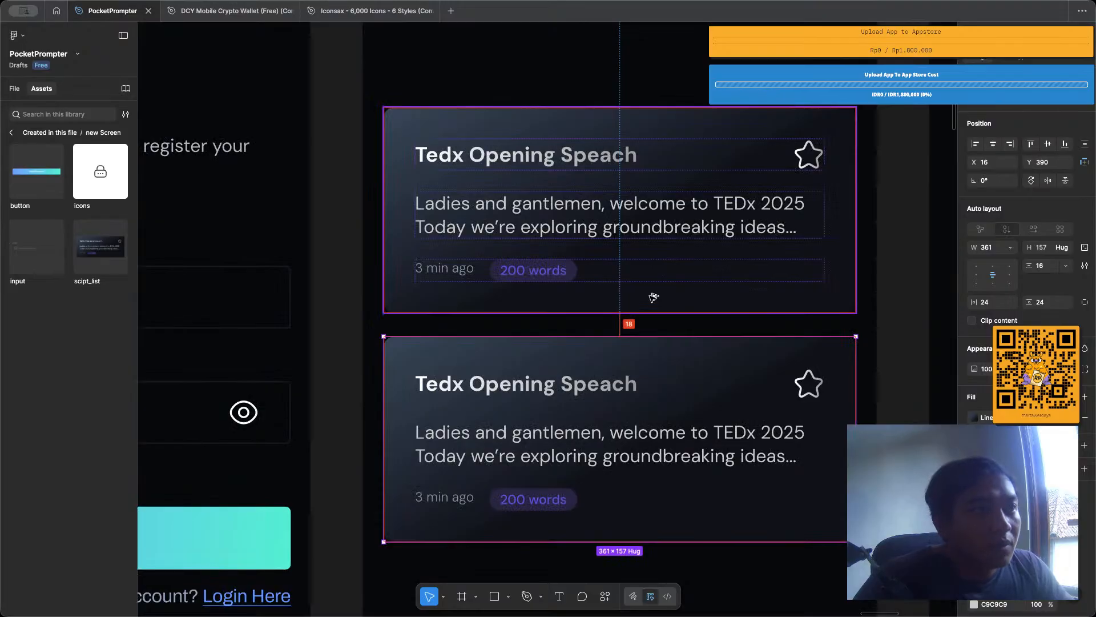
key(Up)
key(Up)
Wrap both script cards on home_page in a vertical auto layout with a gap of 16.
scroll(653, 298, down, 3)
click(652, 298)
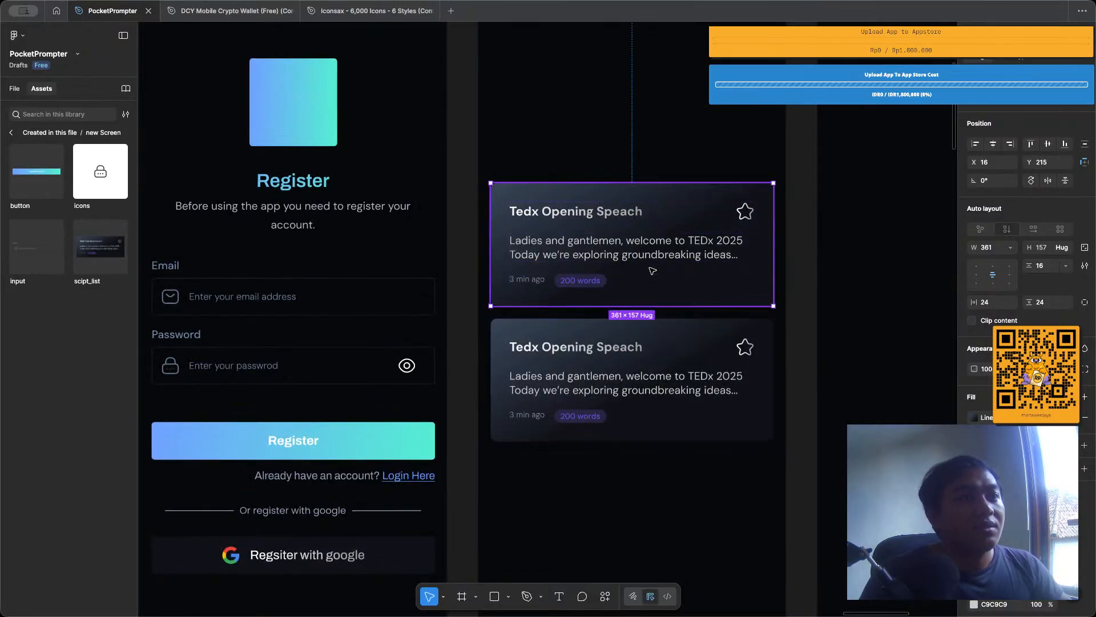
shift+click(661, 345)
scroll(665, 348, down, 5)
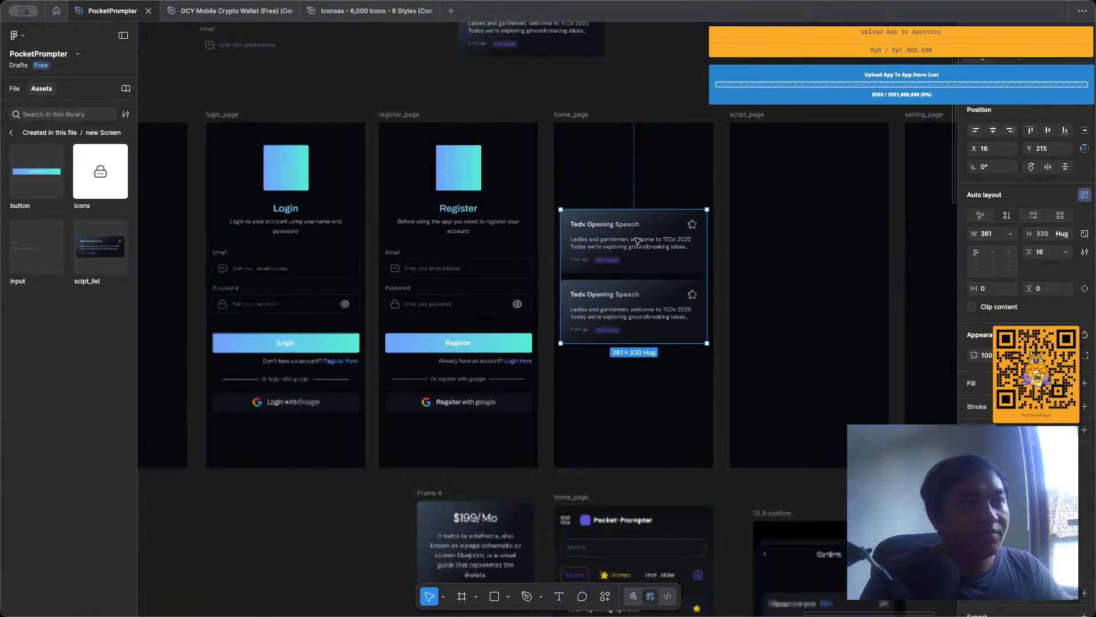
Duplicate the lower script card inside the auto layout stack to add a third card.
click(644, 294)
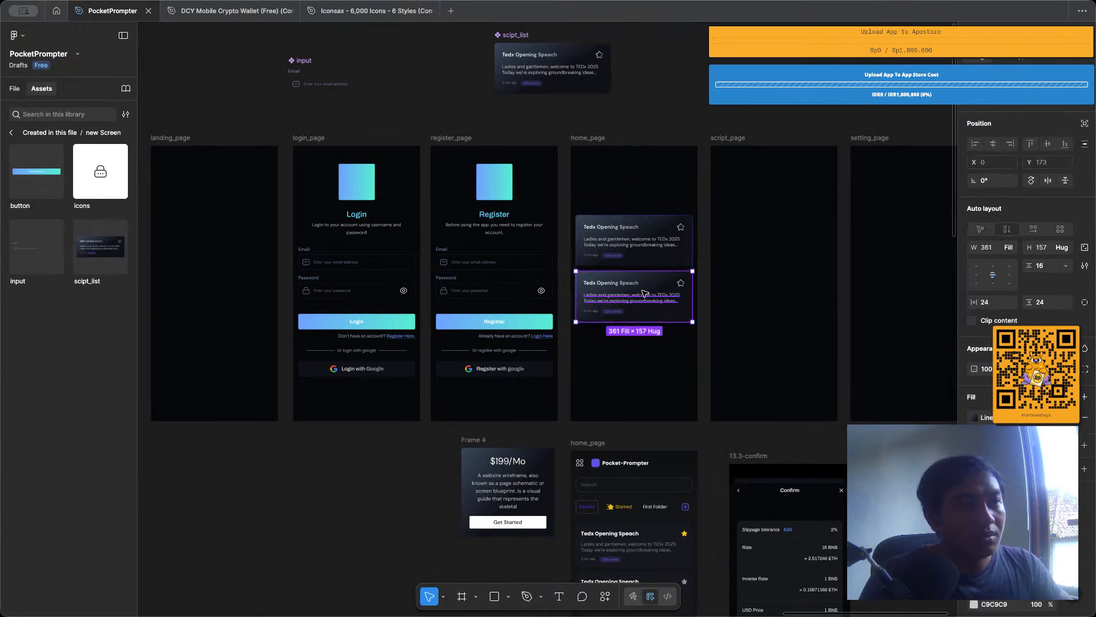
key(ctrl+d)
click(673, 136)
Examine the older home_page reference design's bottom navigation bar and round add button against the new home_page.
scroll(671, 204, down, 2)
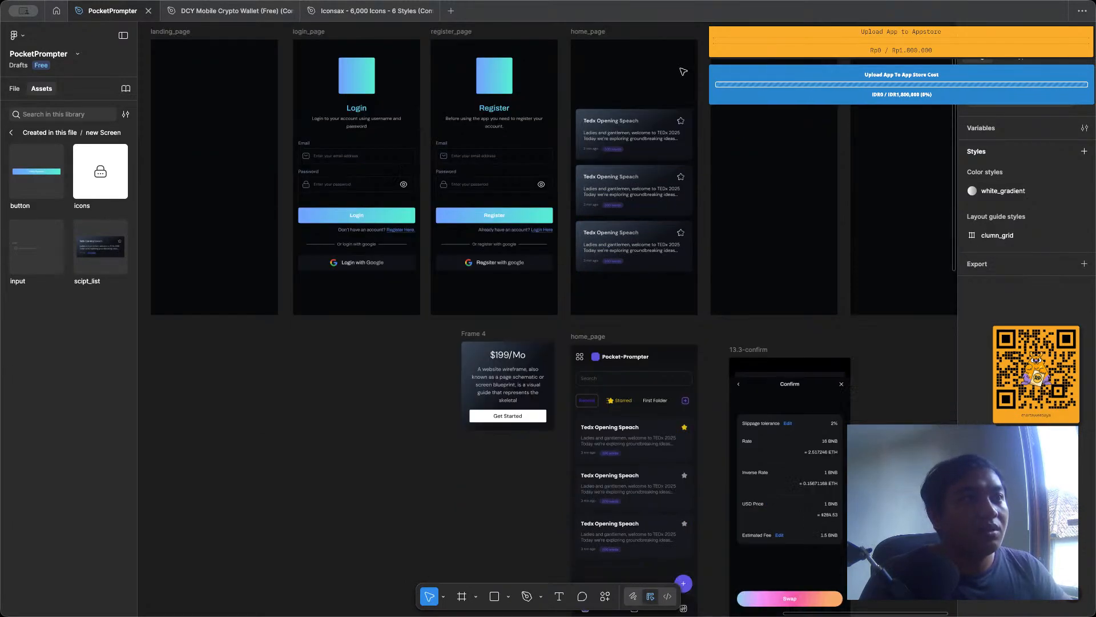
scroll(657, 114, down, 3)
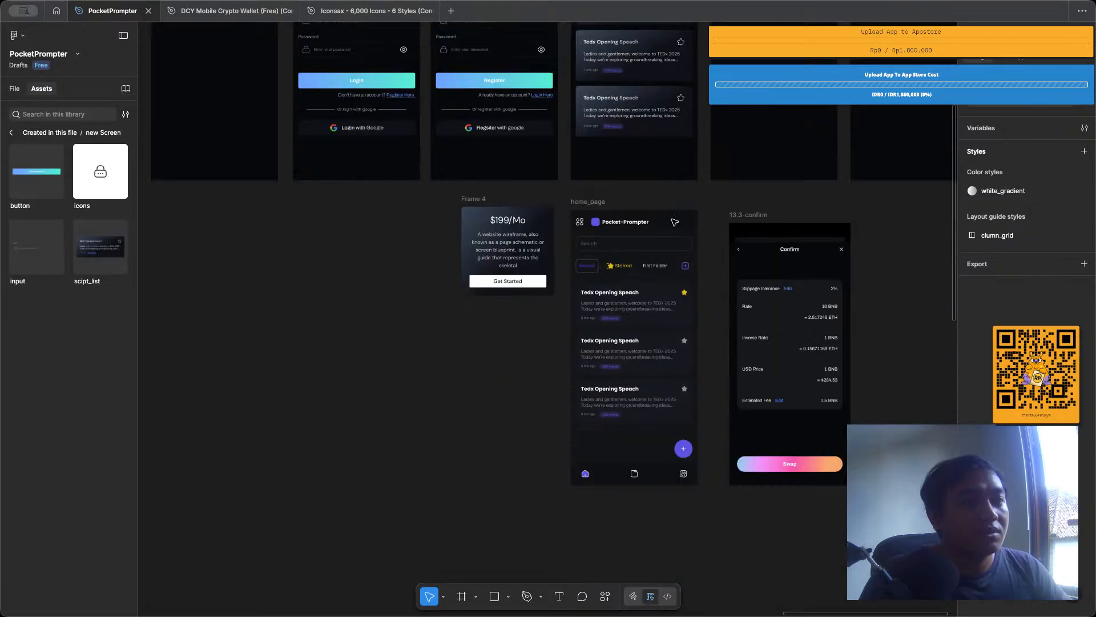
scroll(674, 126, up, 3)
scroll(639, 165, down, 4)
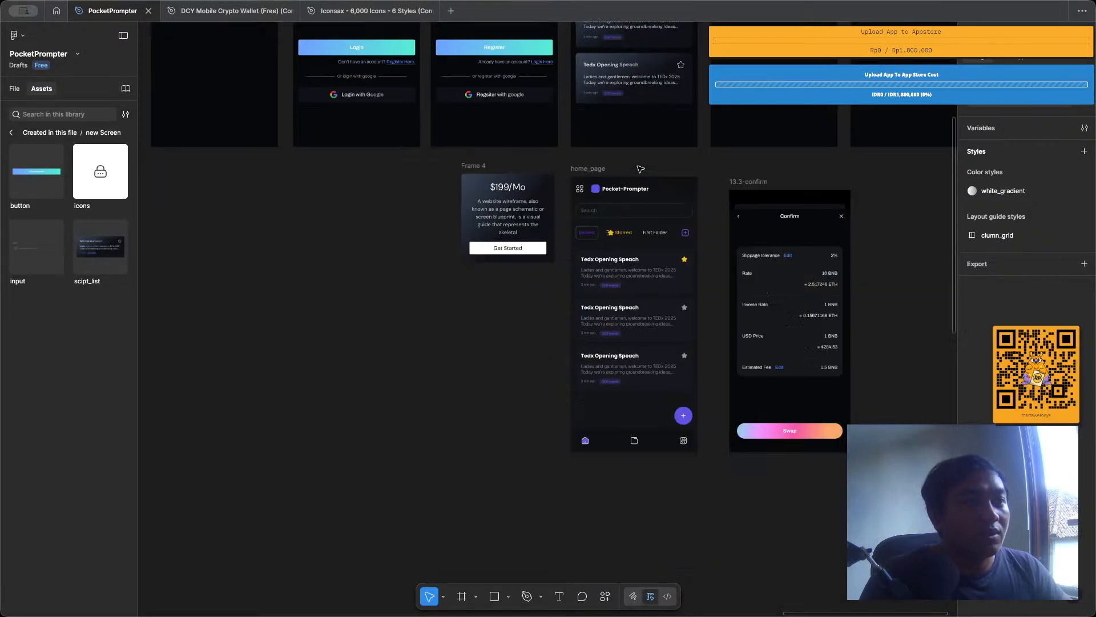
click(606, 451)
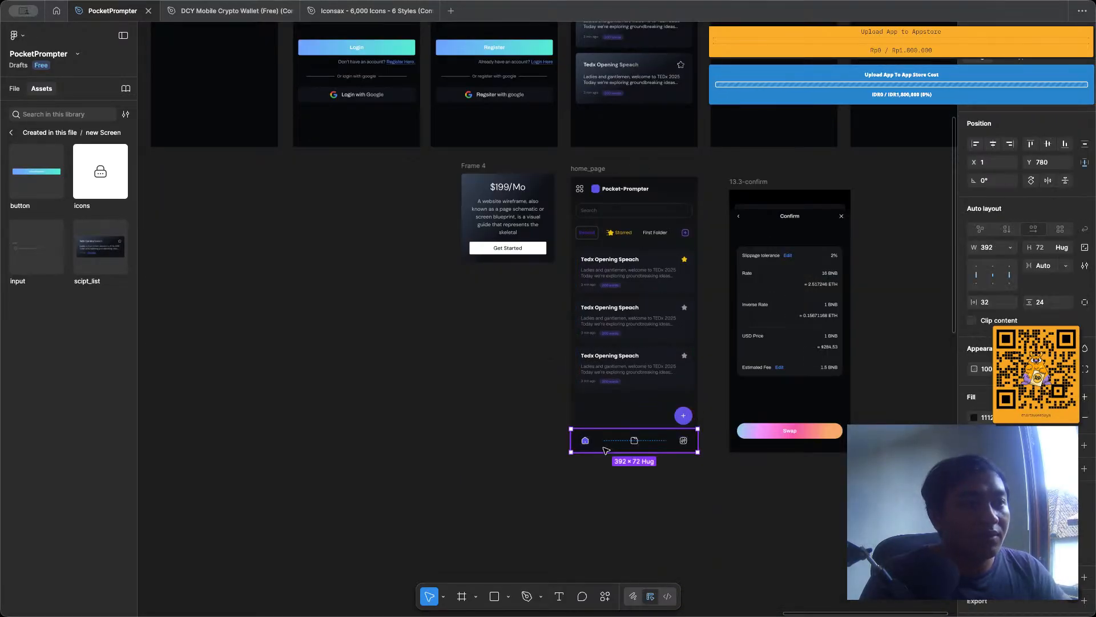
click(684, 416)
scroll(683, 420, up, 5)
scroll(682, 369, down, 5)
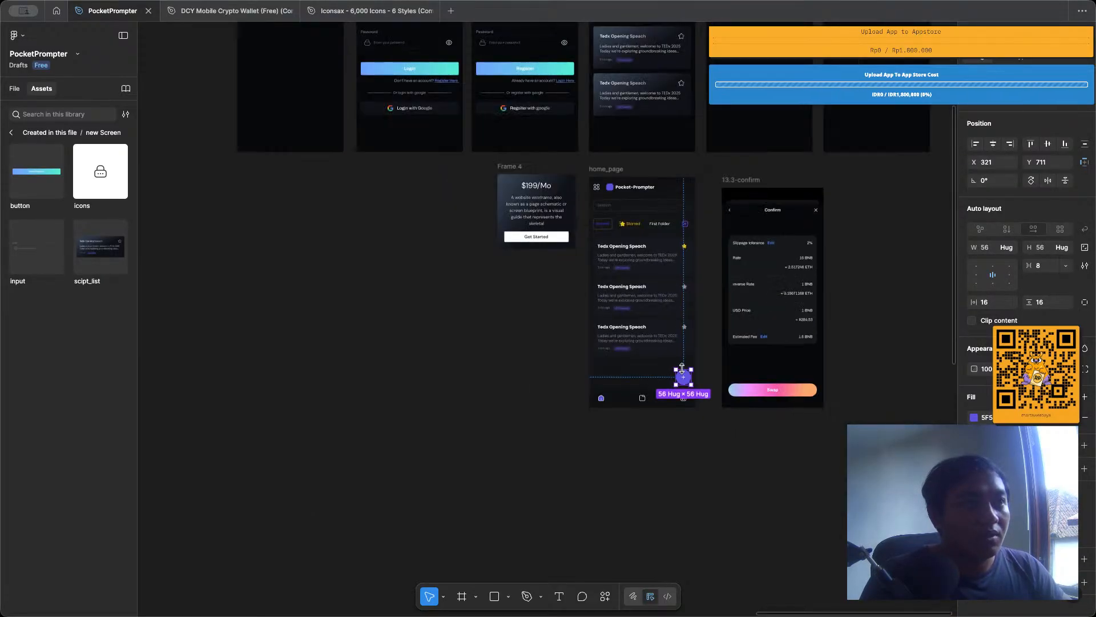
scroll(691, 186, up, 5)
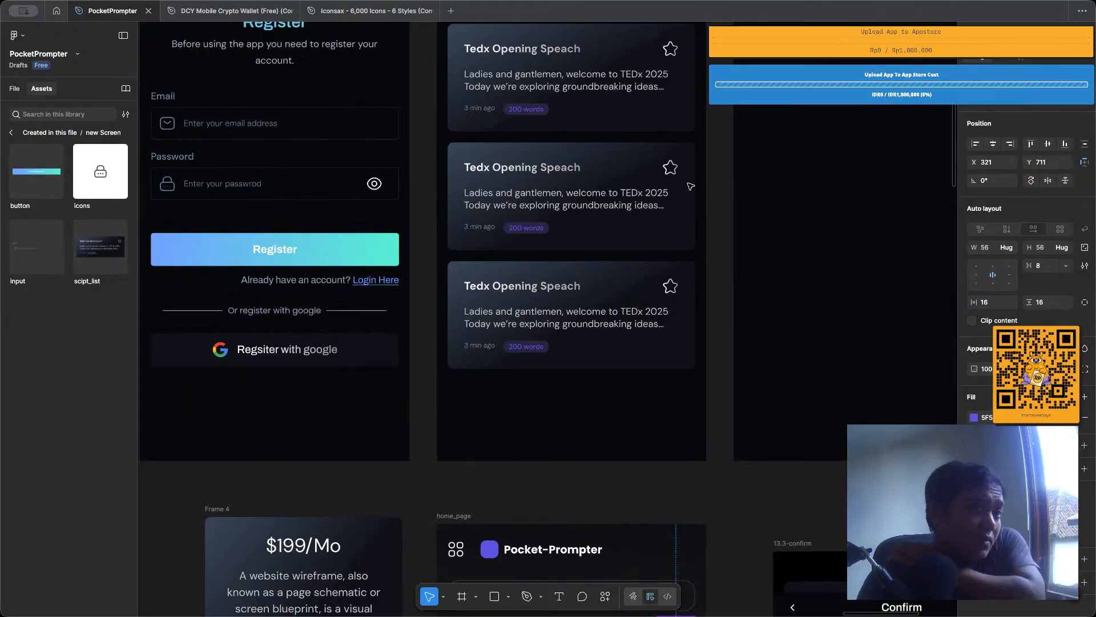
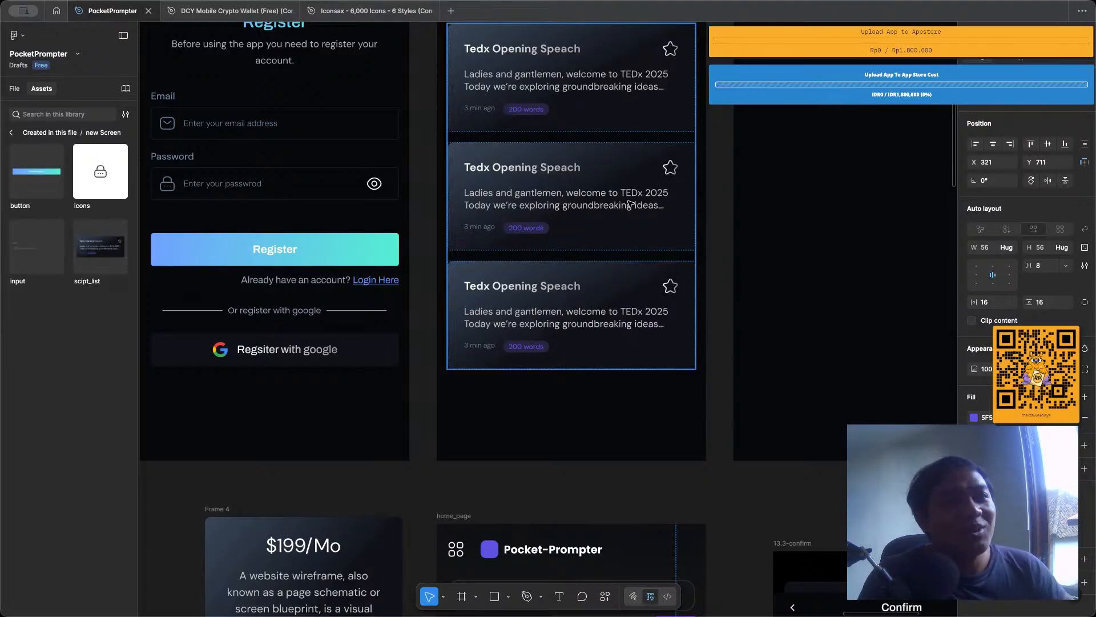
scroll(618, 213, up, 3)
scroll(617, 211, down, 3)
scroll(585, 166, up, 3)
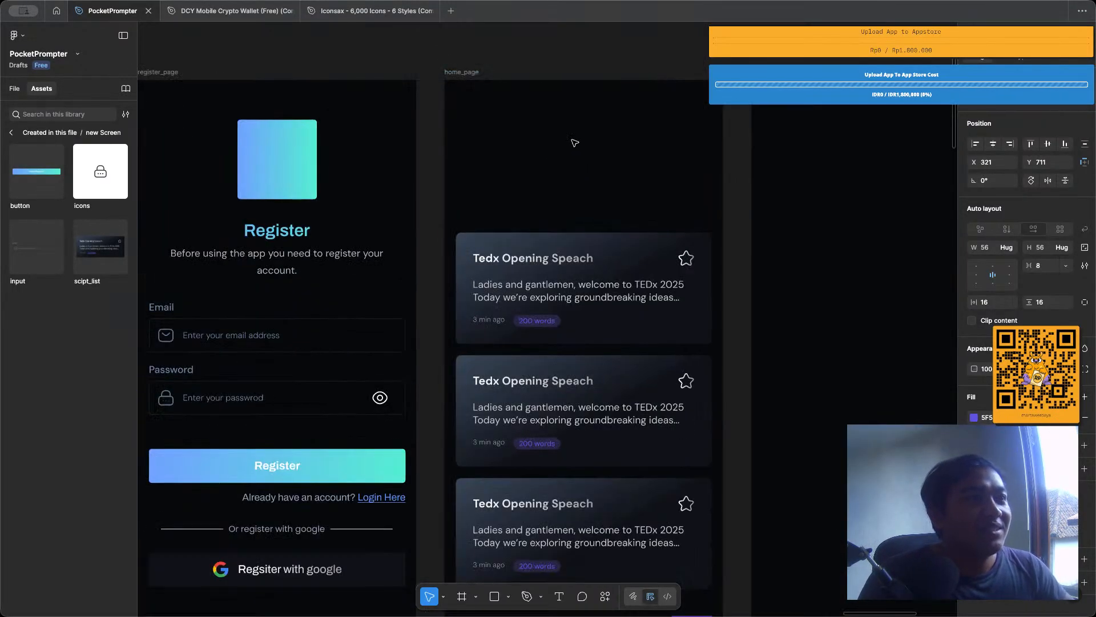
click(569, 66)
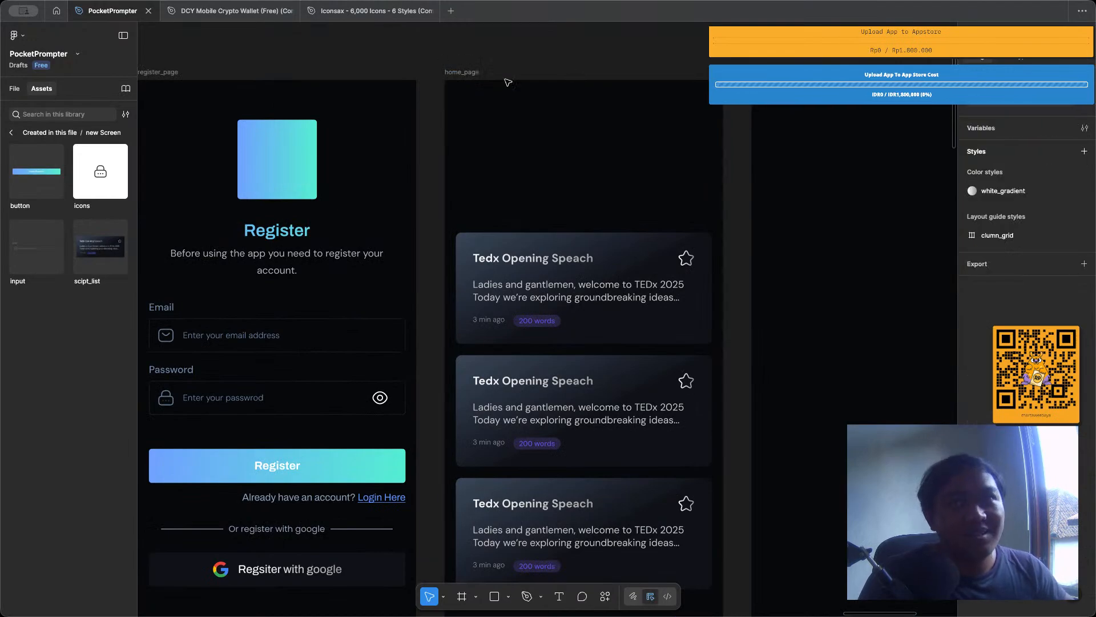
scroll(516, 86, up, 2)
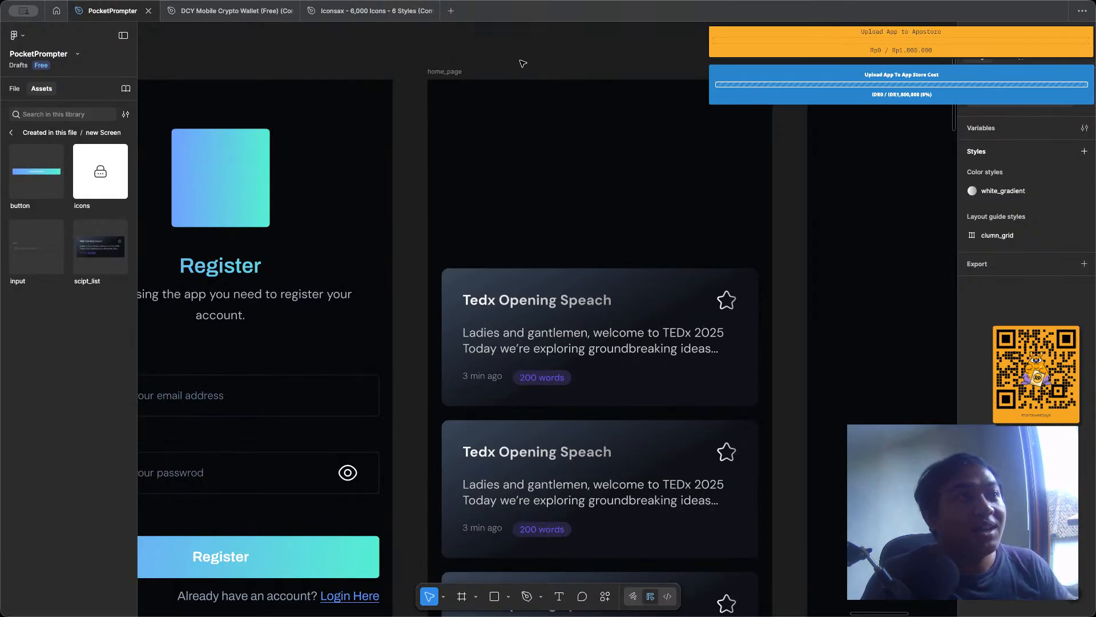
scroll(519, 53, up, 1)
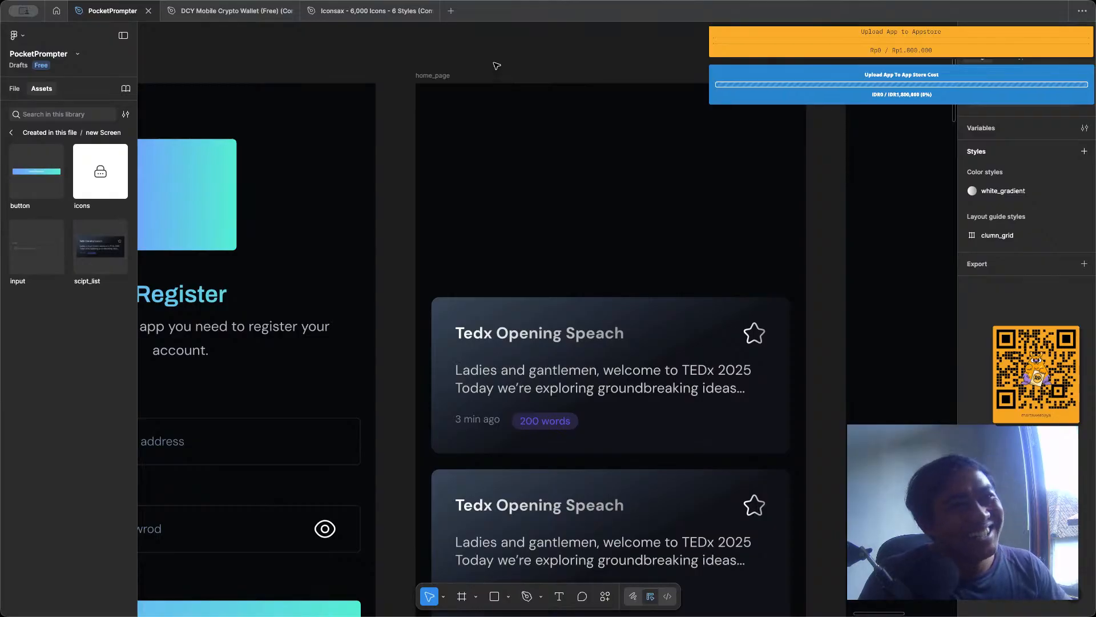
scroll(494, 67, down, 3)
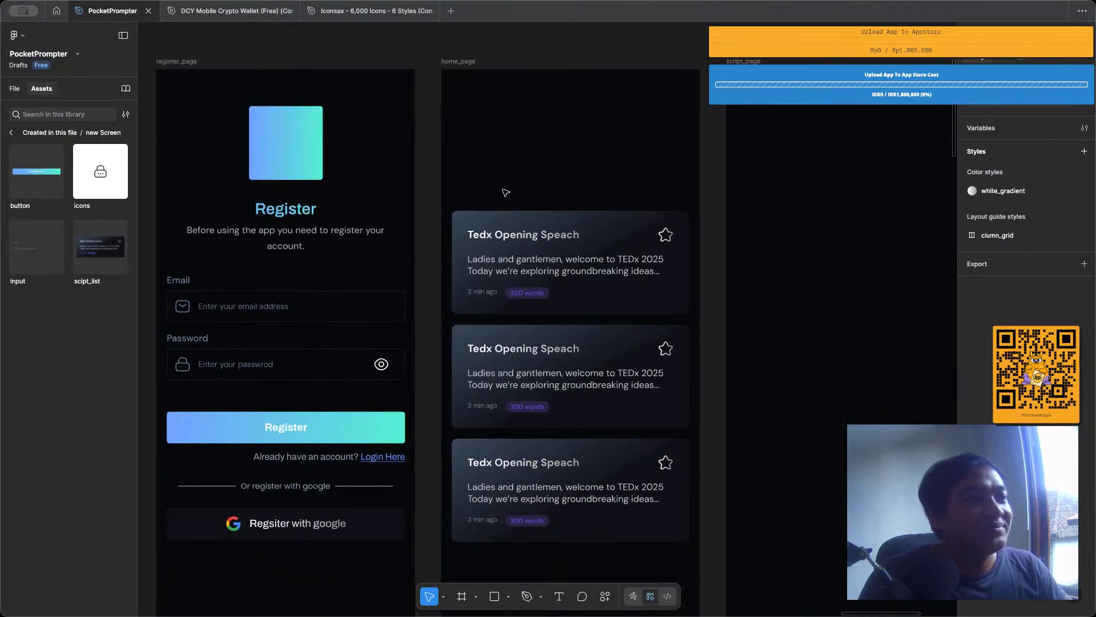
scroll(505, 193, left, 2)
scroll(634, 91, up, 3)
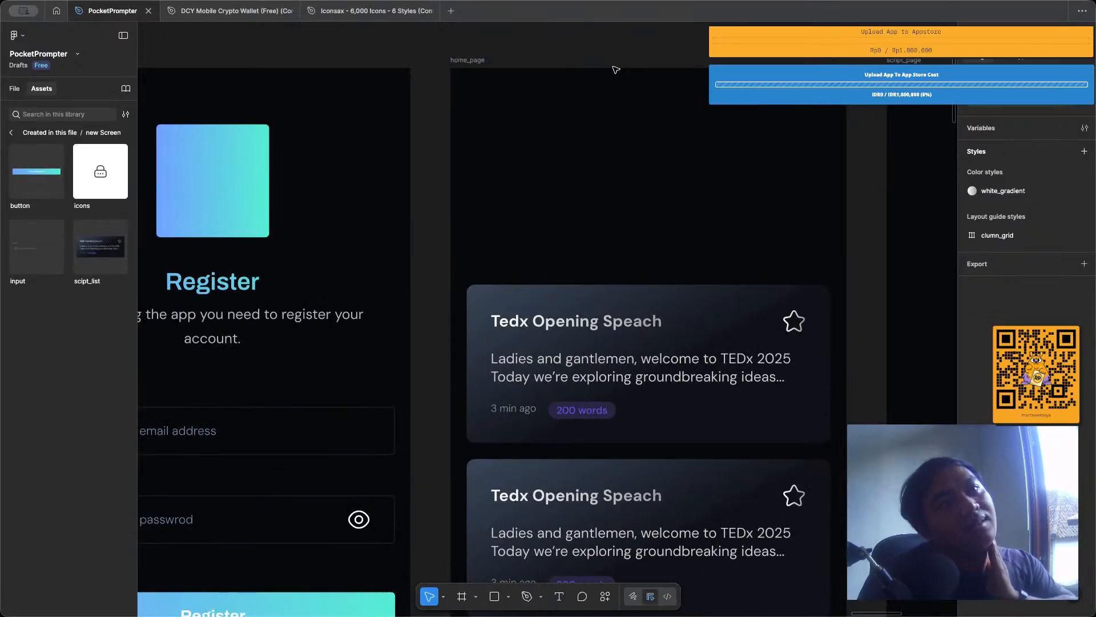
scroll(606, 141, down, 3)
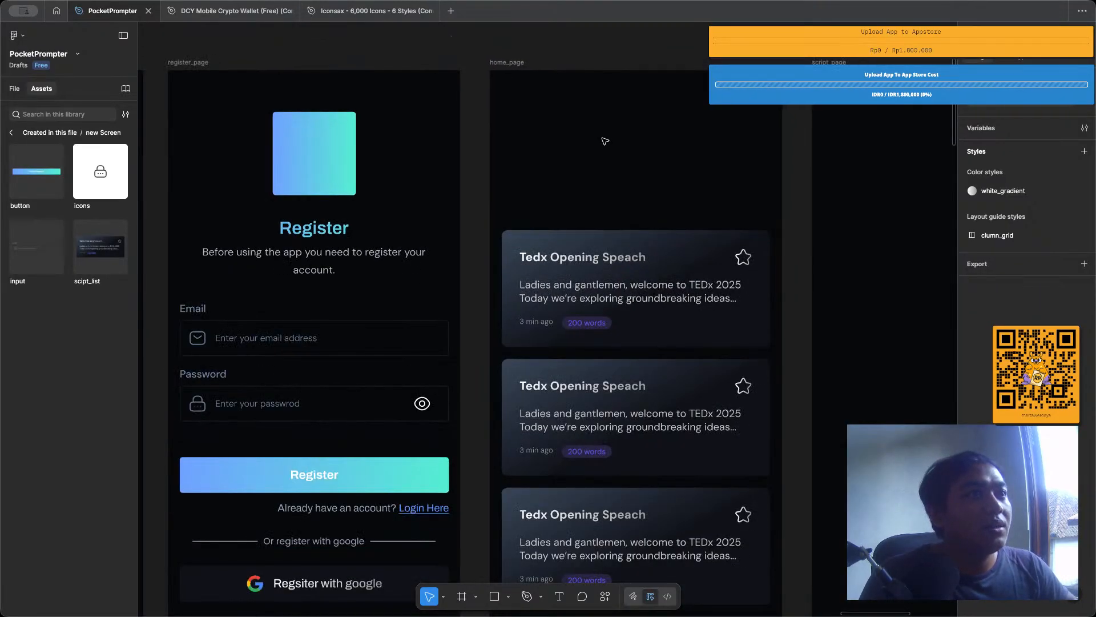
Examine the round add button in the older home_page reference design against the space below the new home_page's script cards.
click(494, 62)
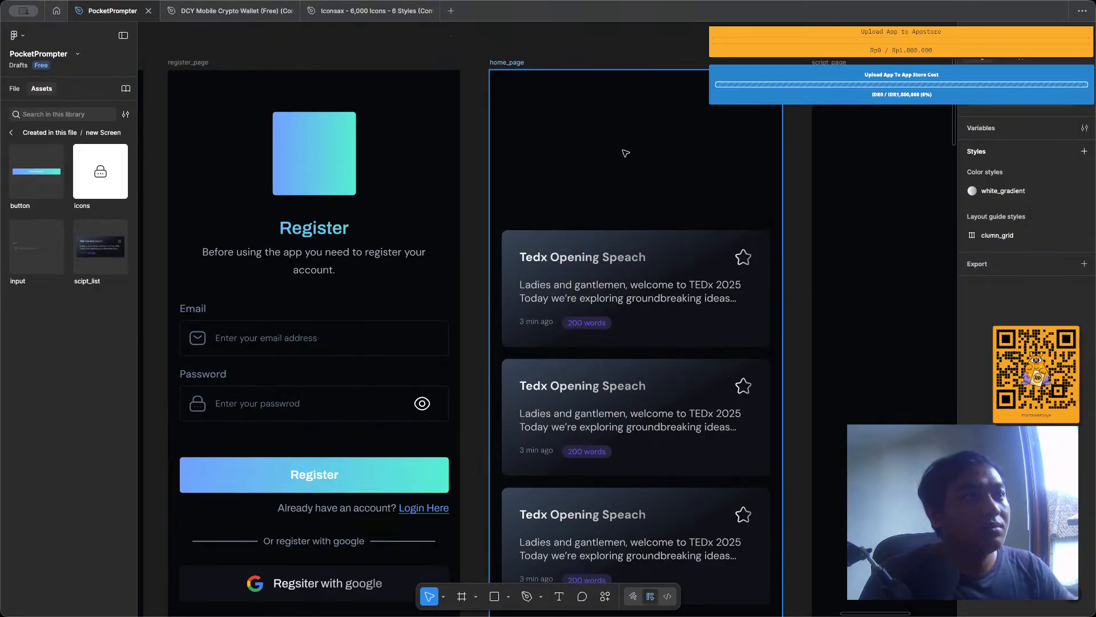
scroll(571, 171, down, 3)
scroll(742, 257, down, 5)
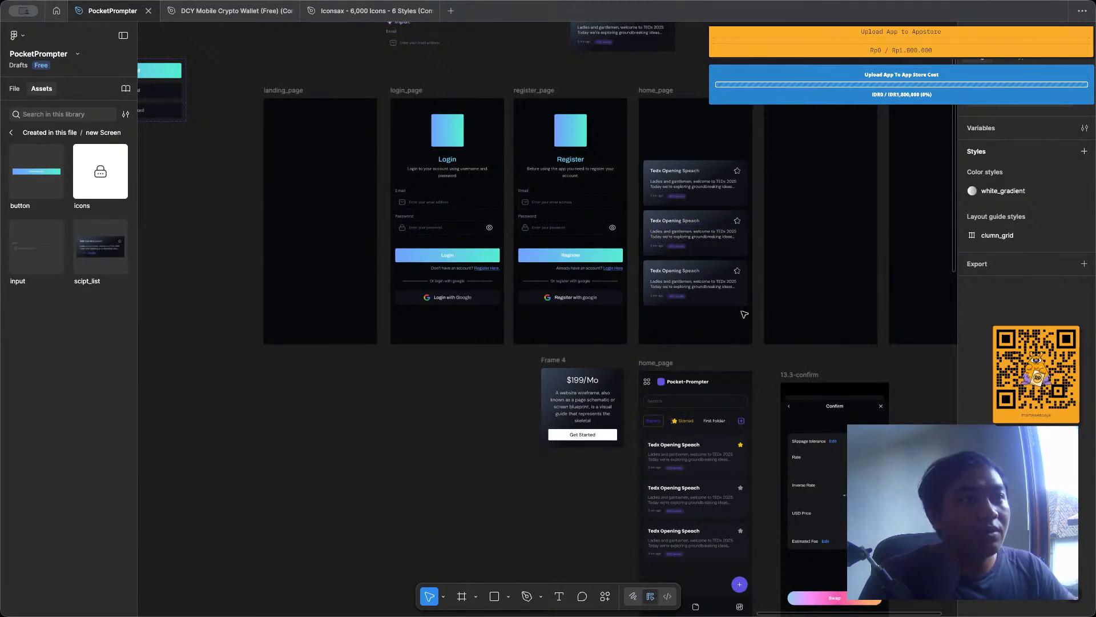
scroll(744, 314, down, 3)
scroll(750, 434, up, 5)
scroll(754, 434, down, 4)
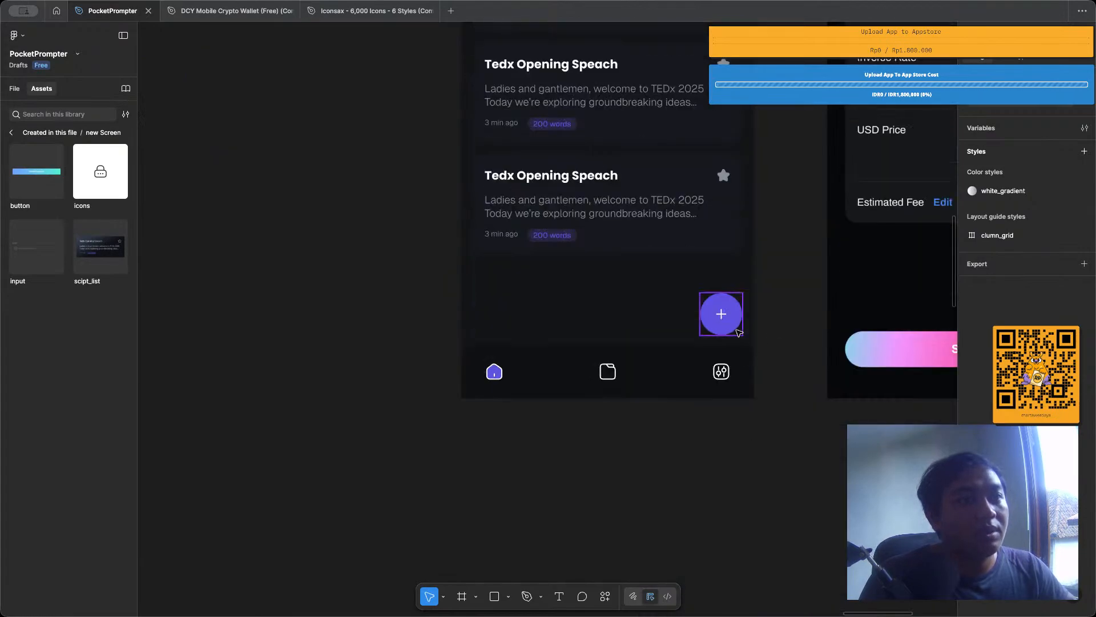
click(721, 308)
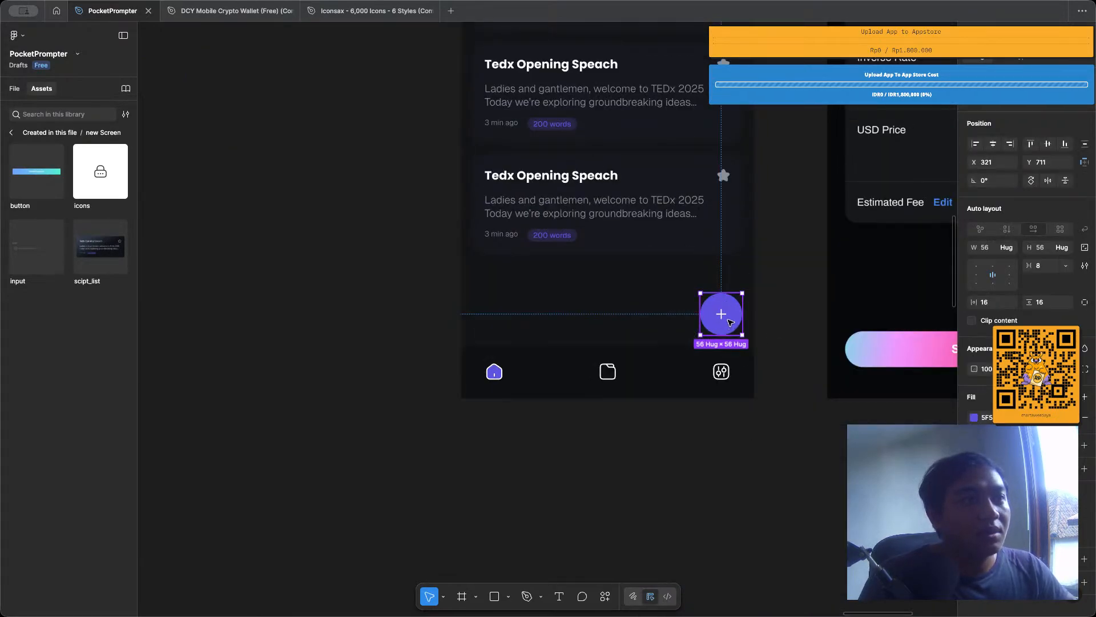
scroll(689, 291, down, 2)
scroll(688, 292, up, 6)
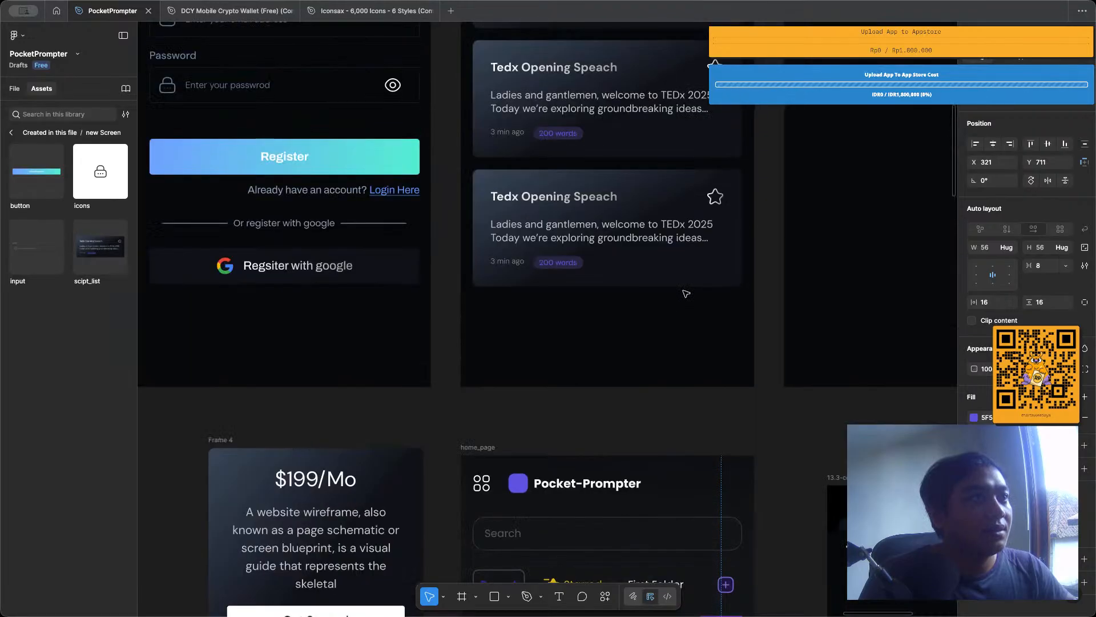
scroll(686, 294, down, 3)
scroll(686, 293, down, 3)
scroll(683, 280, up, 4)
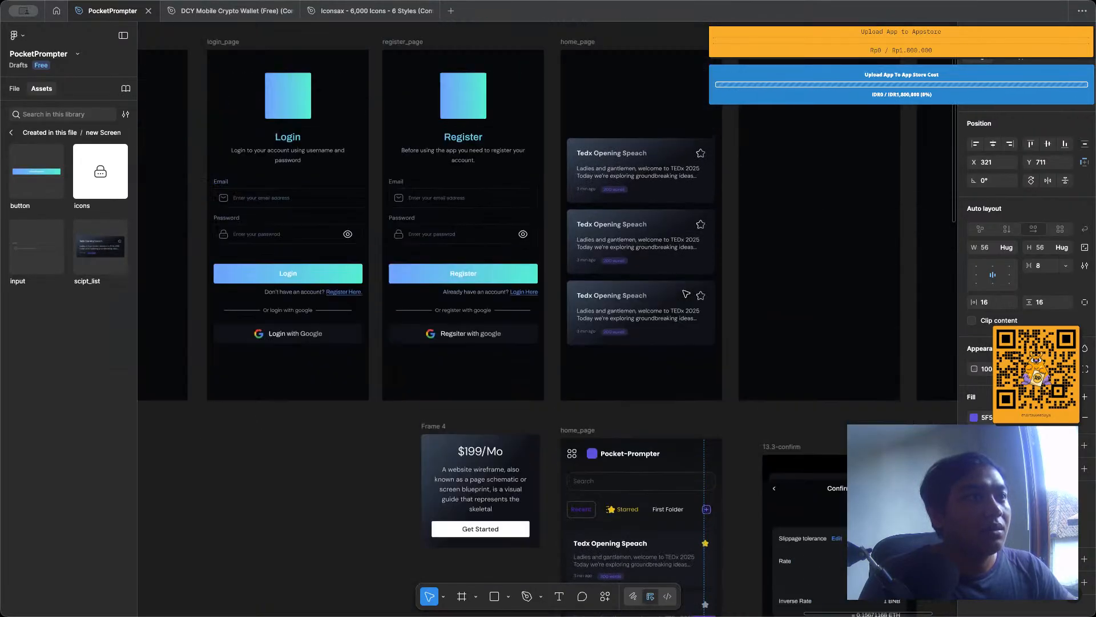
Switch to the Iconsax icon file and search its OutLine page for "add".
click(366, 10)
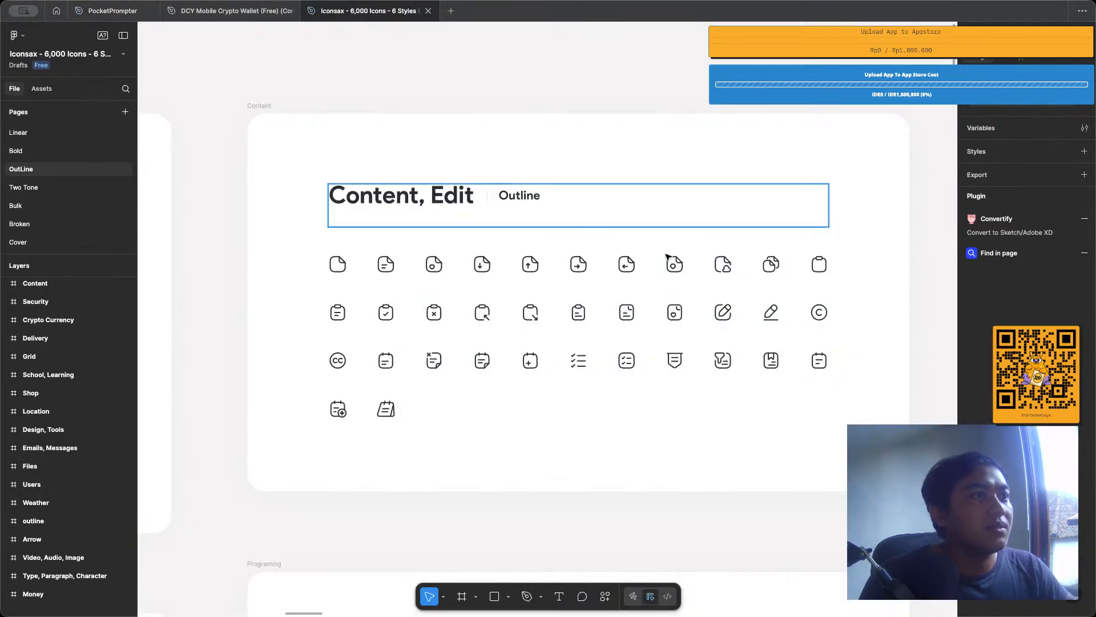
key(ctrl+f)
text(add)
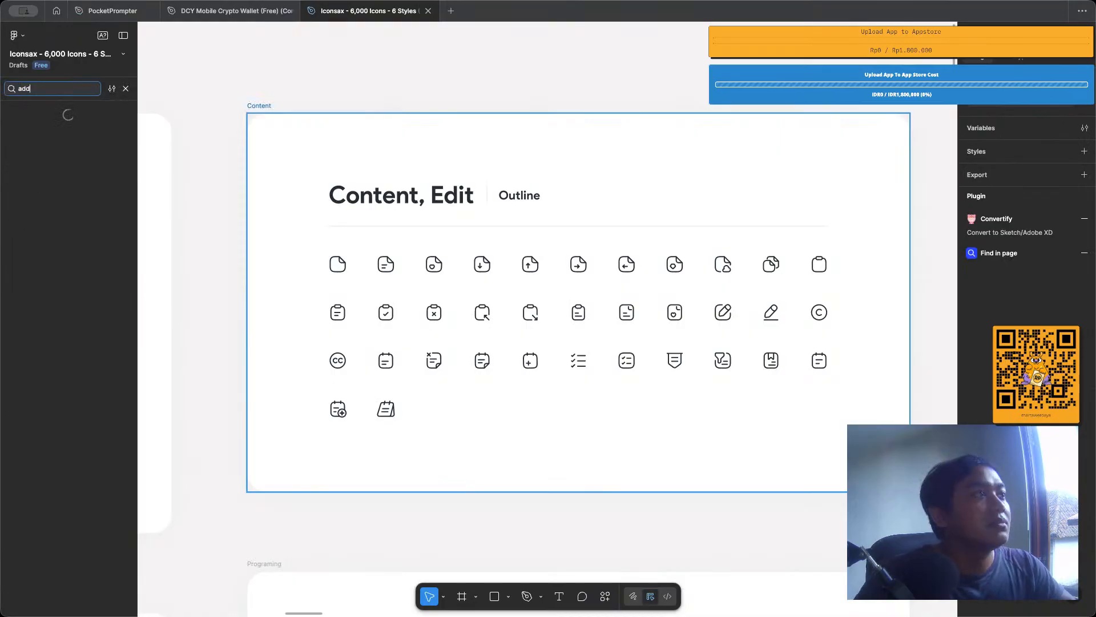
scroll(548, 308, down, 10)
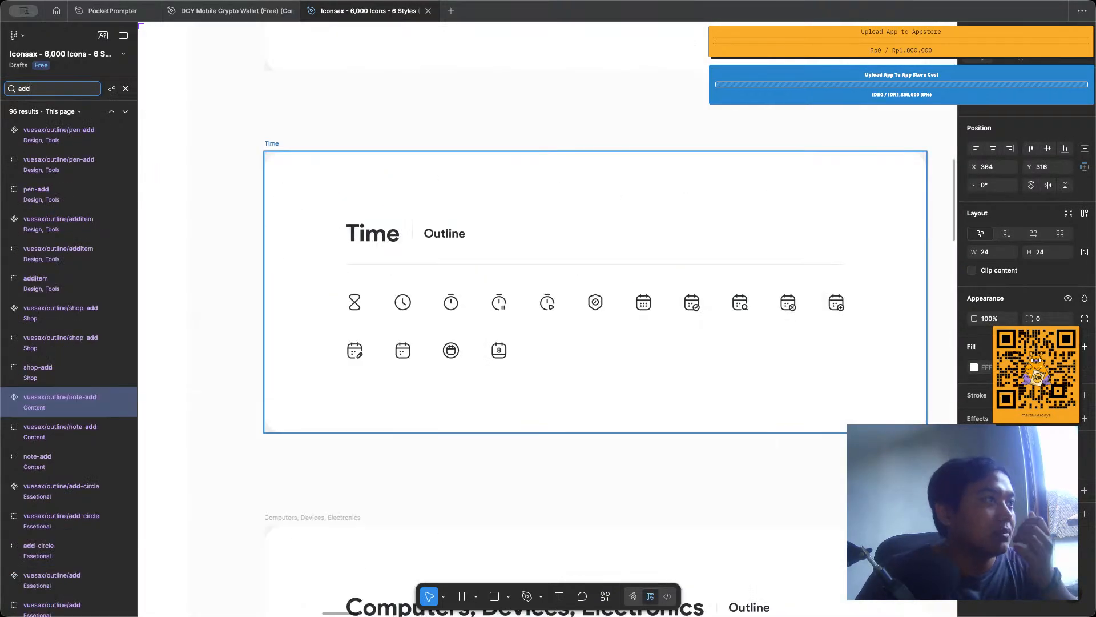
Search the Iconsax OutLine page for "plus" and step through the matching icons.
key(ctrl+a)
text(plus)
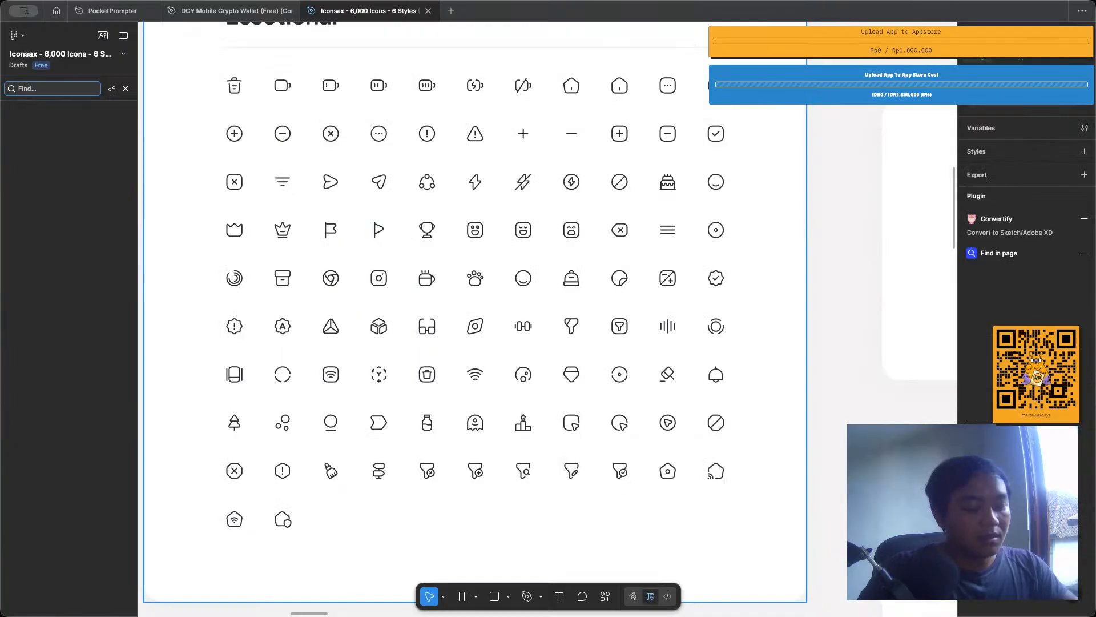
key(Return)
key(Return)
key(Return)
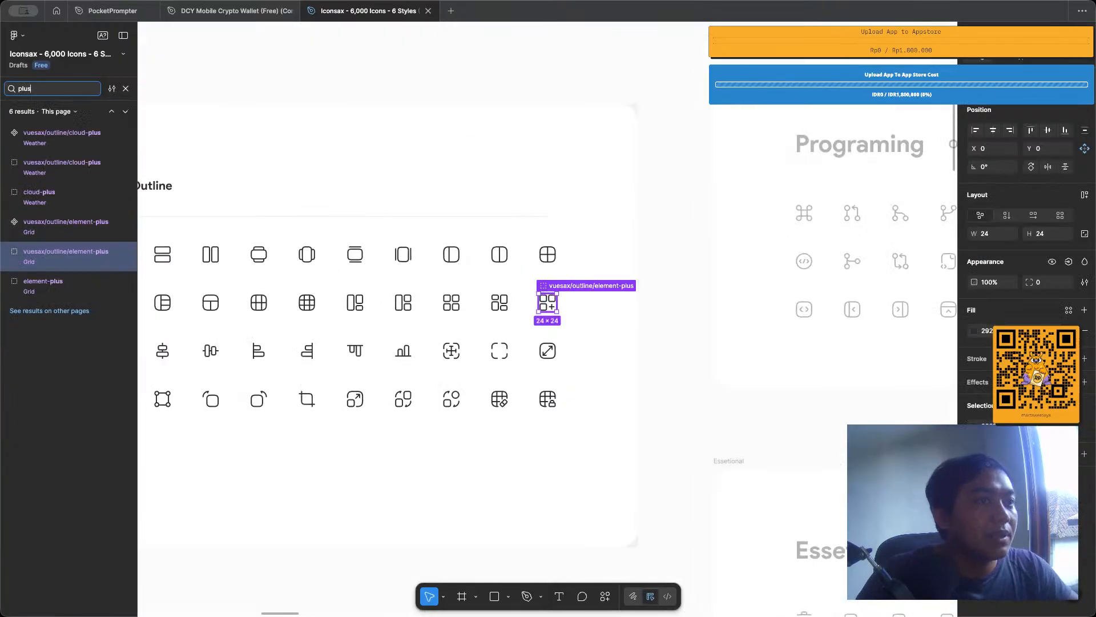
key(Return)
key(Return)
key(Return)
key(Return)
key(Return)
key(Return)
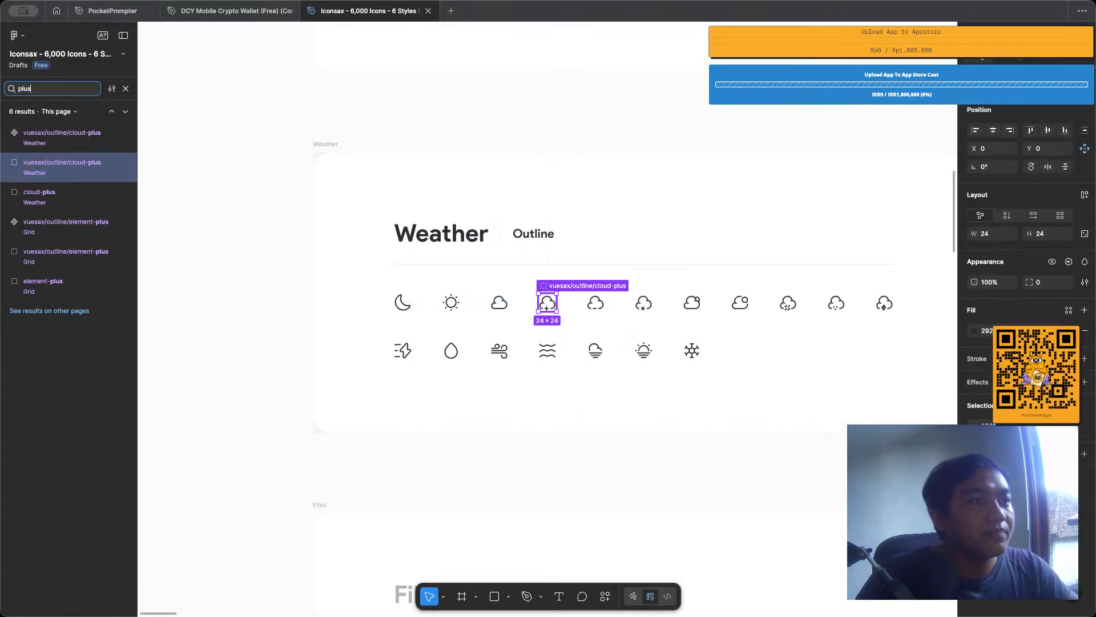
key(Return)
key(Return)
key(Return)
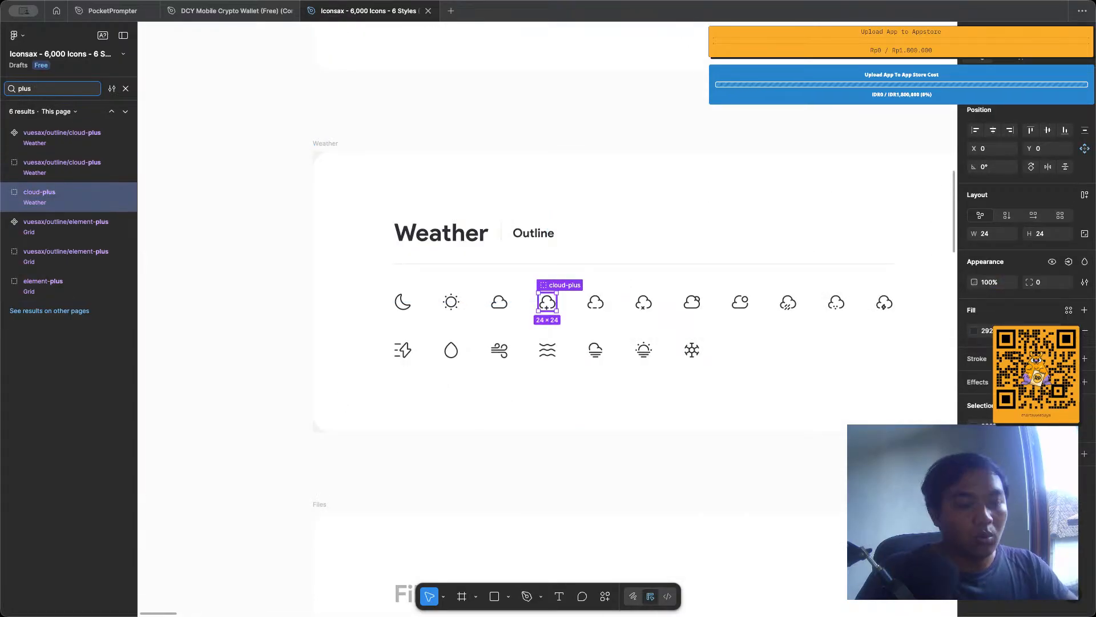
Search the Iconsax OutLine page for "add" and step through the matching icons to add-circle in the Essetional set.
key(BackSpace)
key(BackSpace)
key(BackSpace)
key(BackSpace)
text(add)
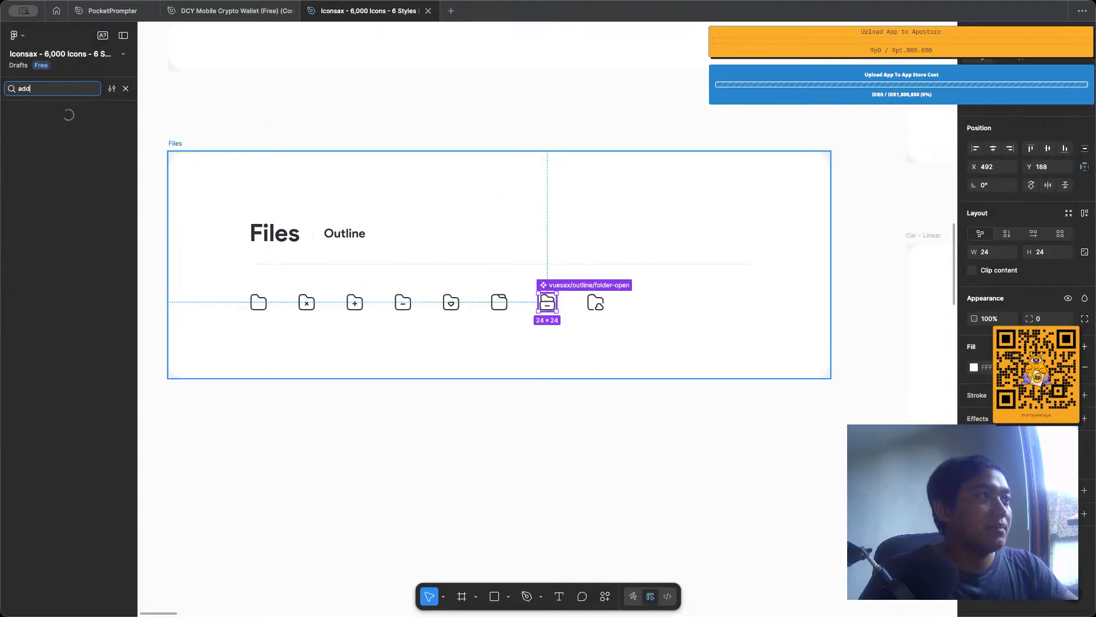
key(Return)
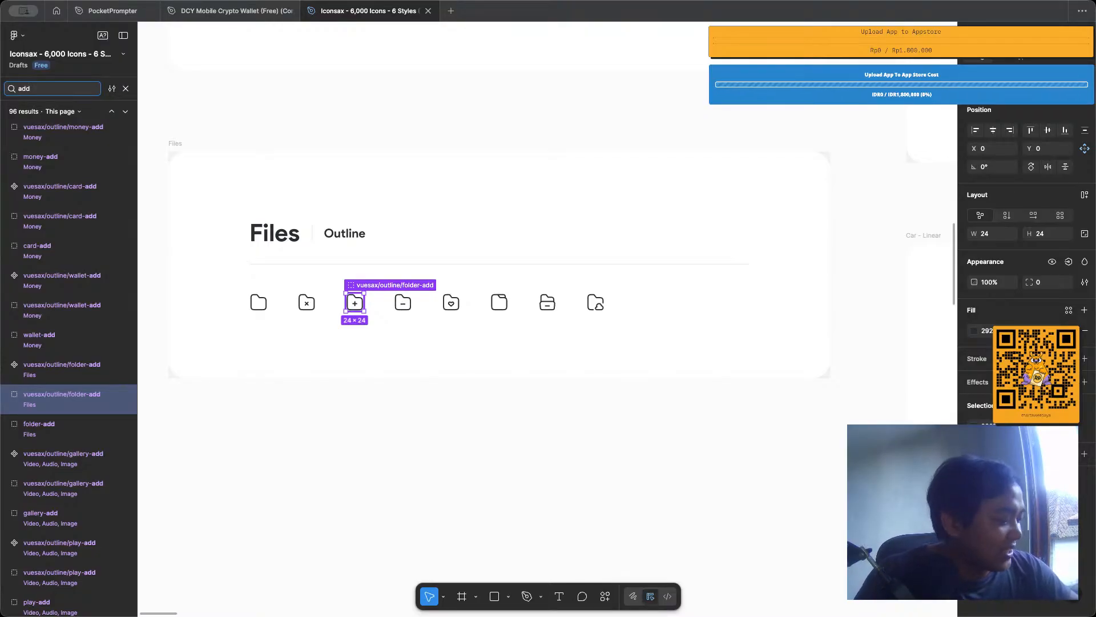
key(Return)
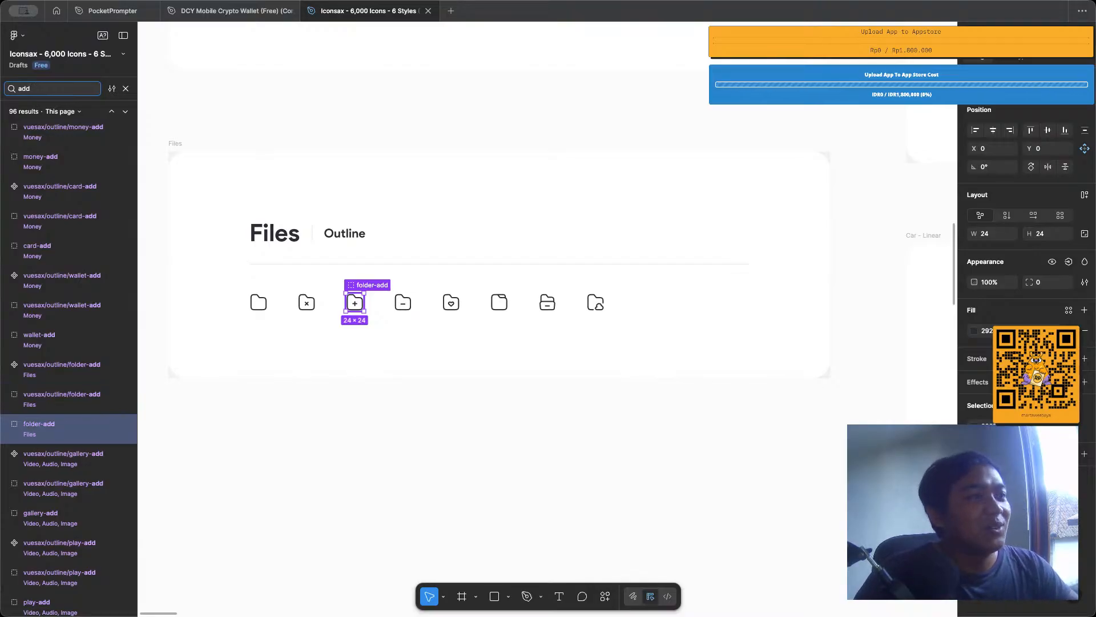
key(Return)
key(Return)
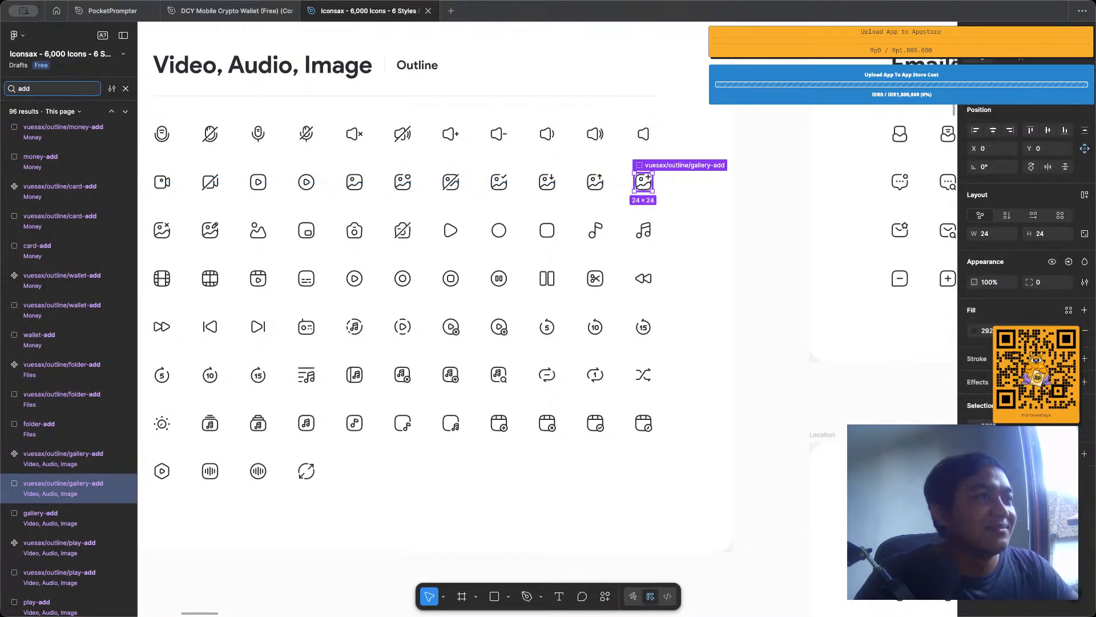
key(Return)
key(Return)
key(Return)
key(Return)
key(Return)
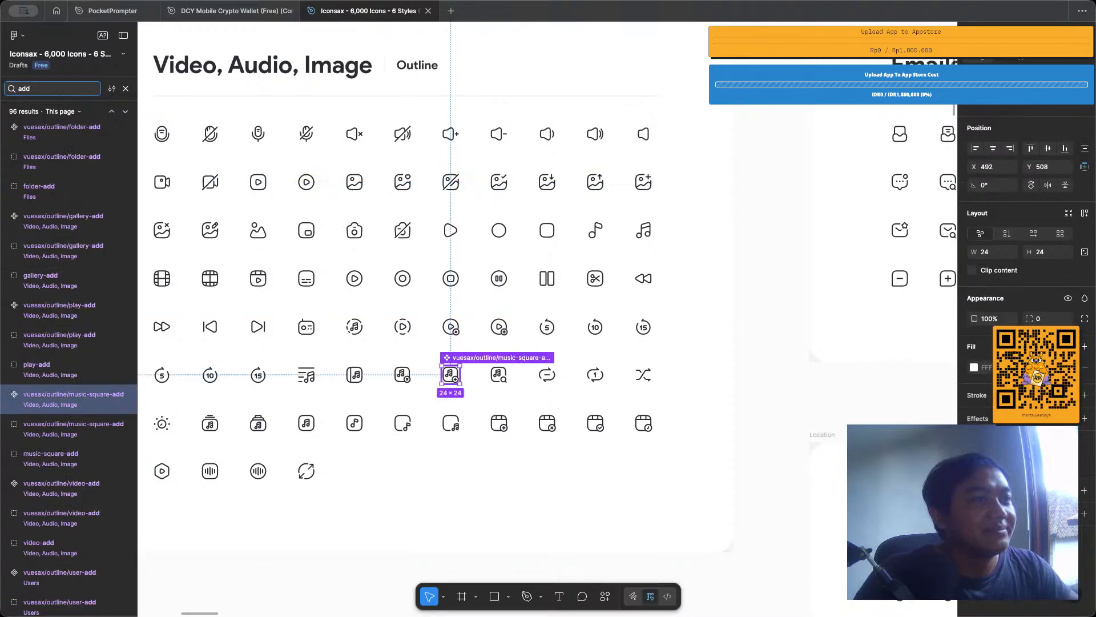
key(Return)
key(Return)
key(Return)
key(Return)
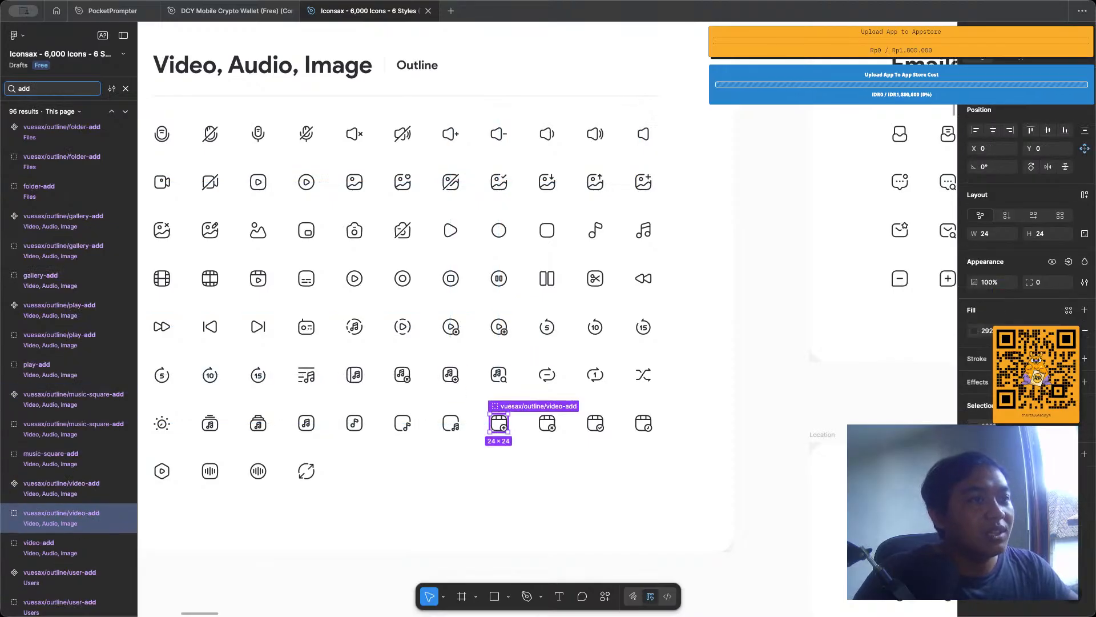
key(Return)
key(Return)
key(Return)
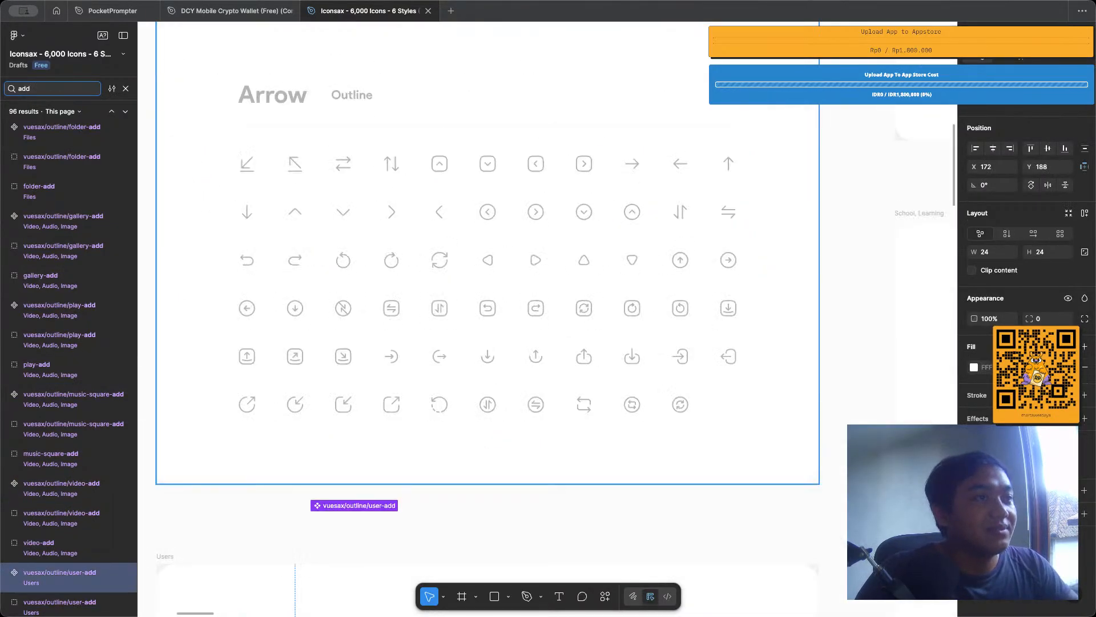
key(Return)
key(Return)
key(Return)
key(Return)
key(Return)
key(Return)
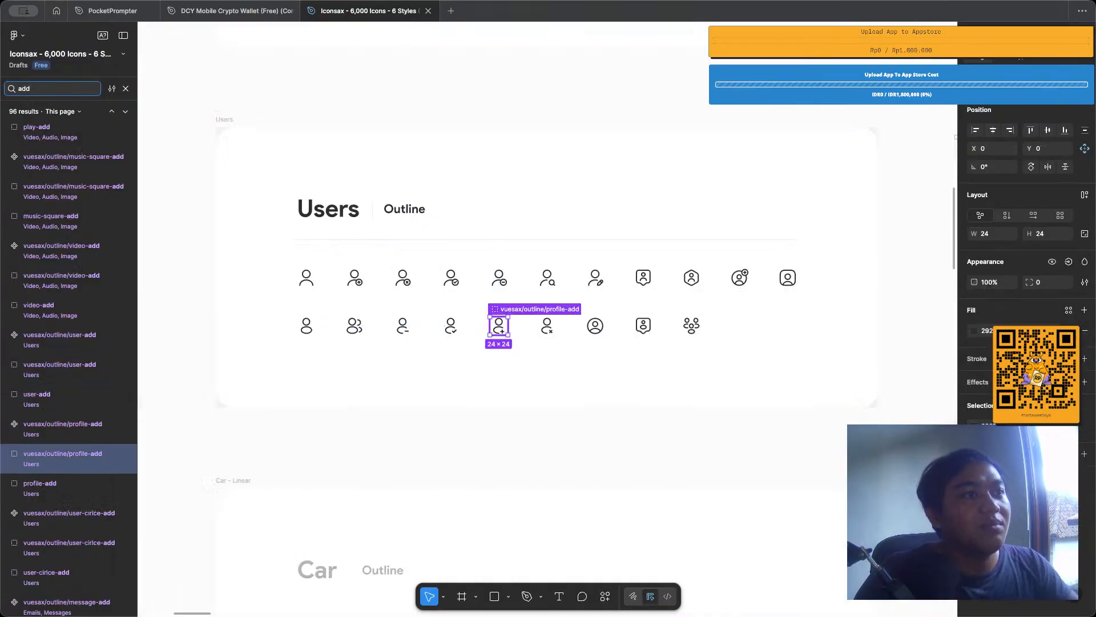
key(Return)
key(Return)
key(Return)
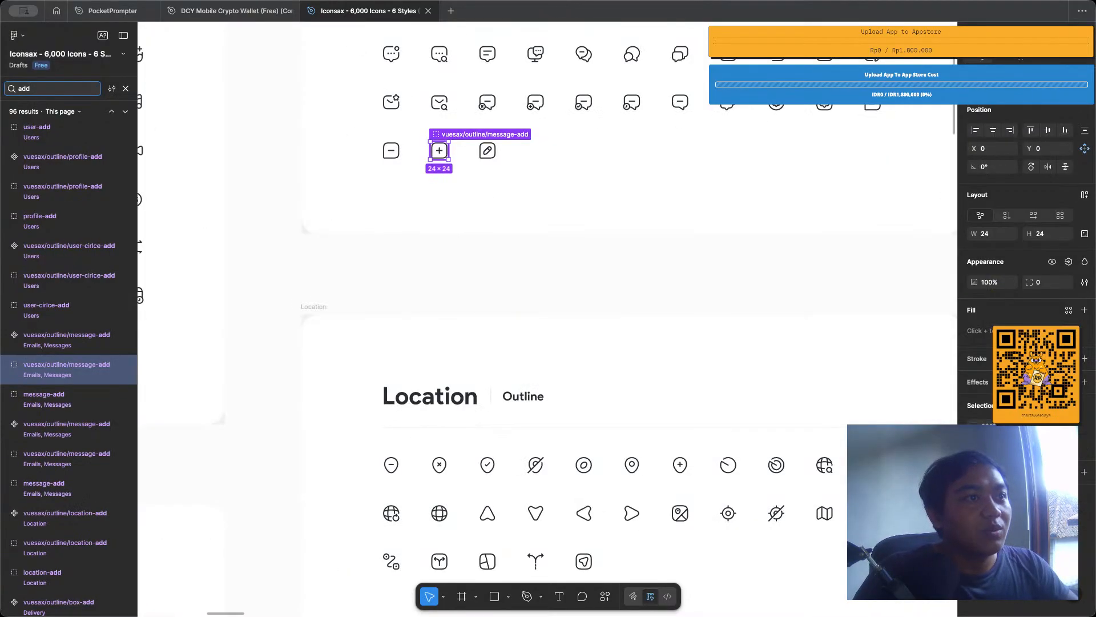
scroll(614, 226, up, 4)
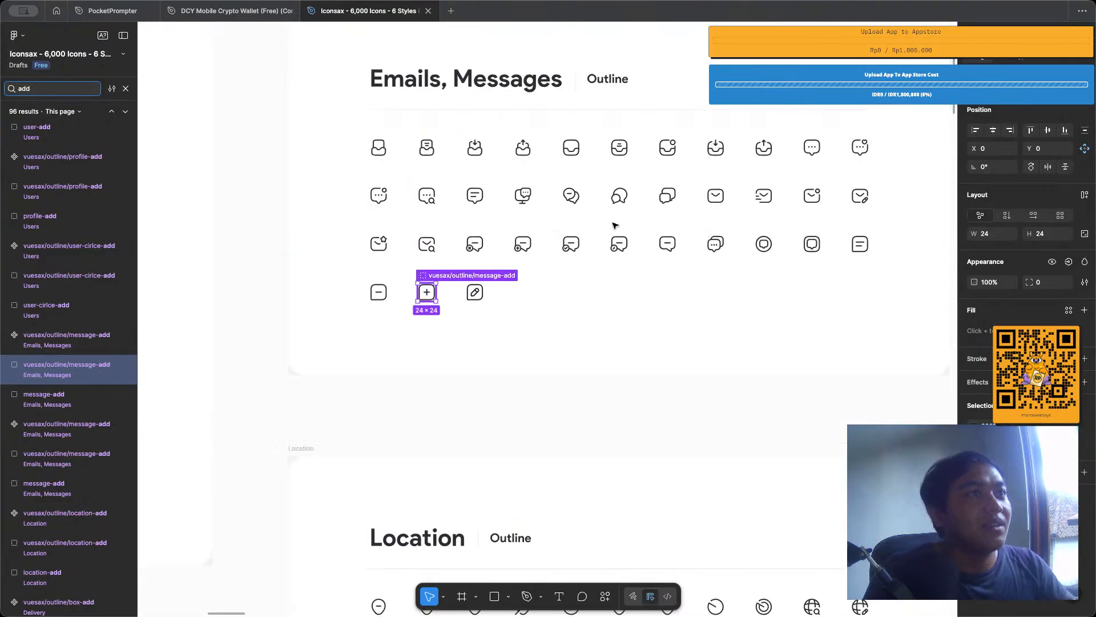
key(Return)
key(Return)
key(Return)
key(Return)
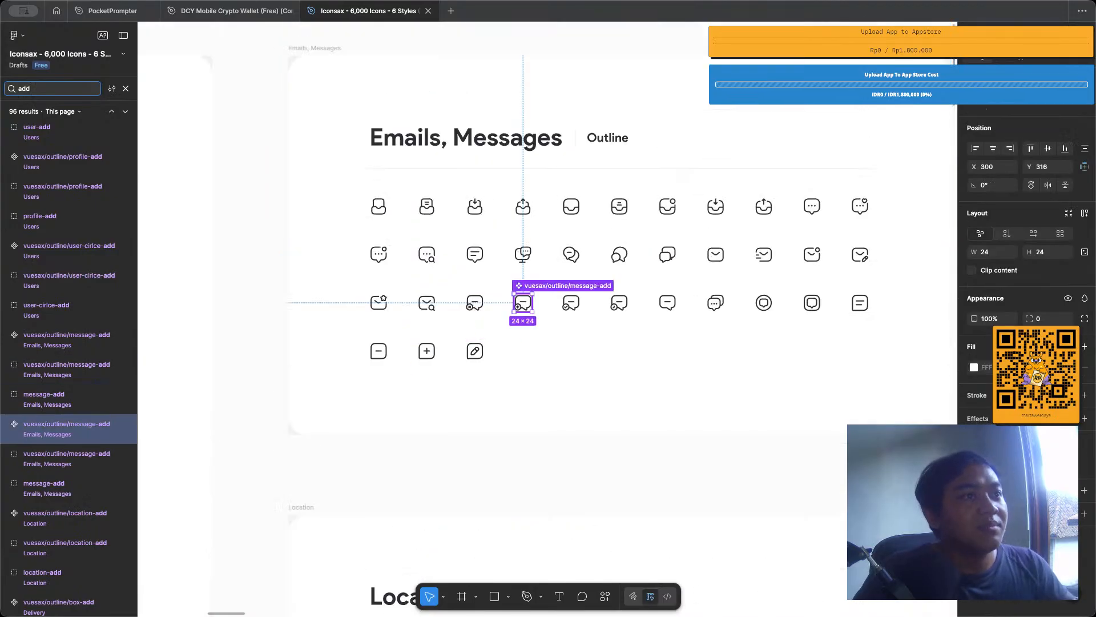
key(Return)
key(Return)
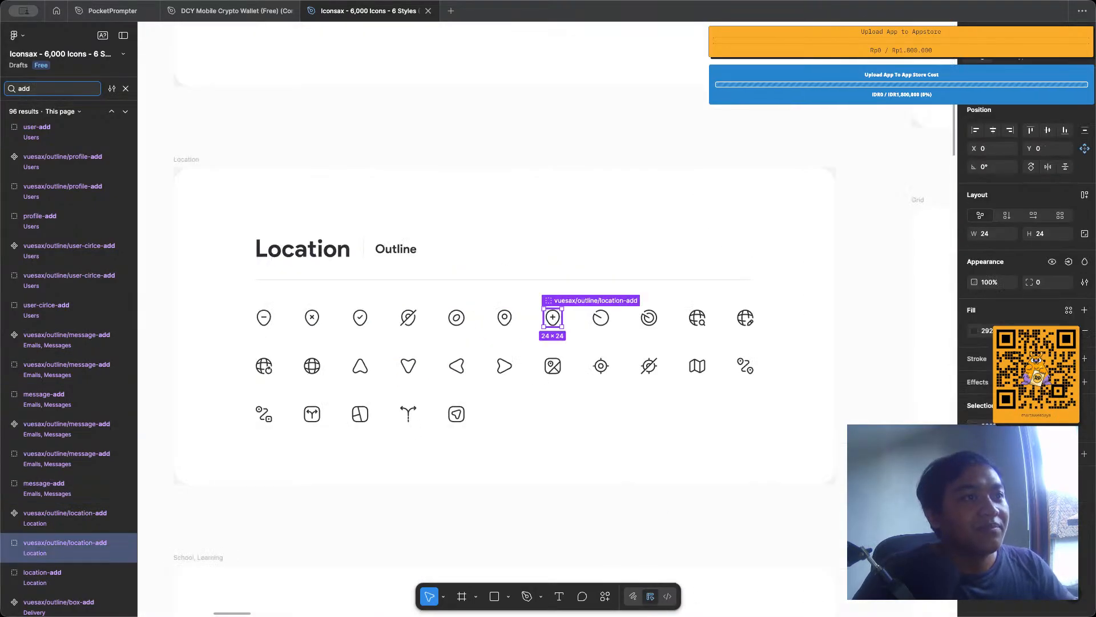
key(Return)
key(Return)
key(Return)
key(Return)
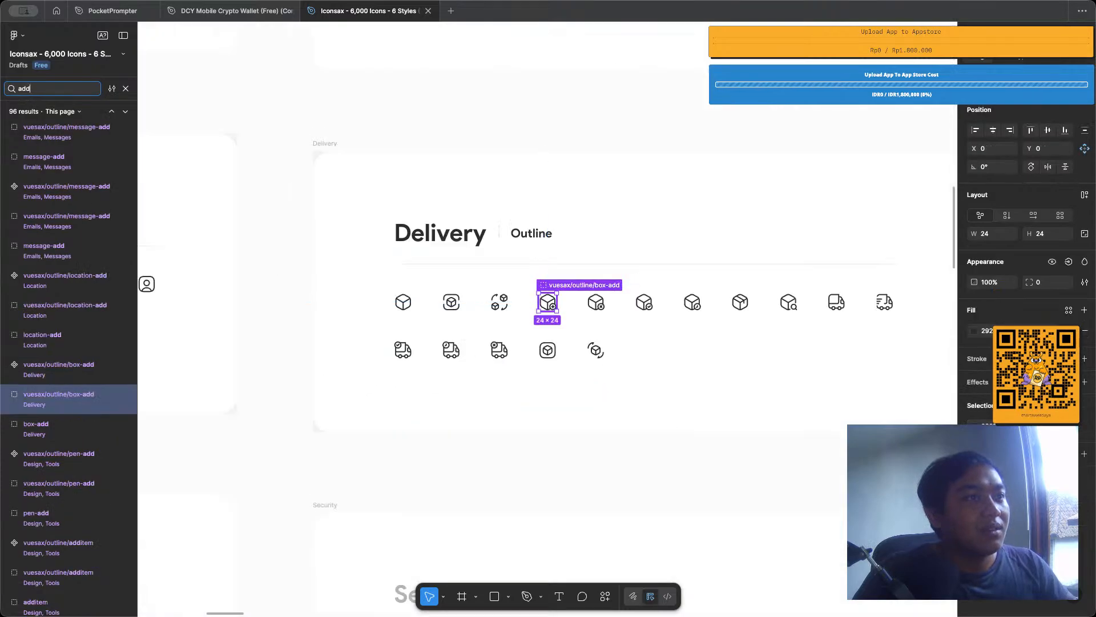
key(Return)
key(Return)
key(Return)
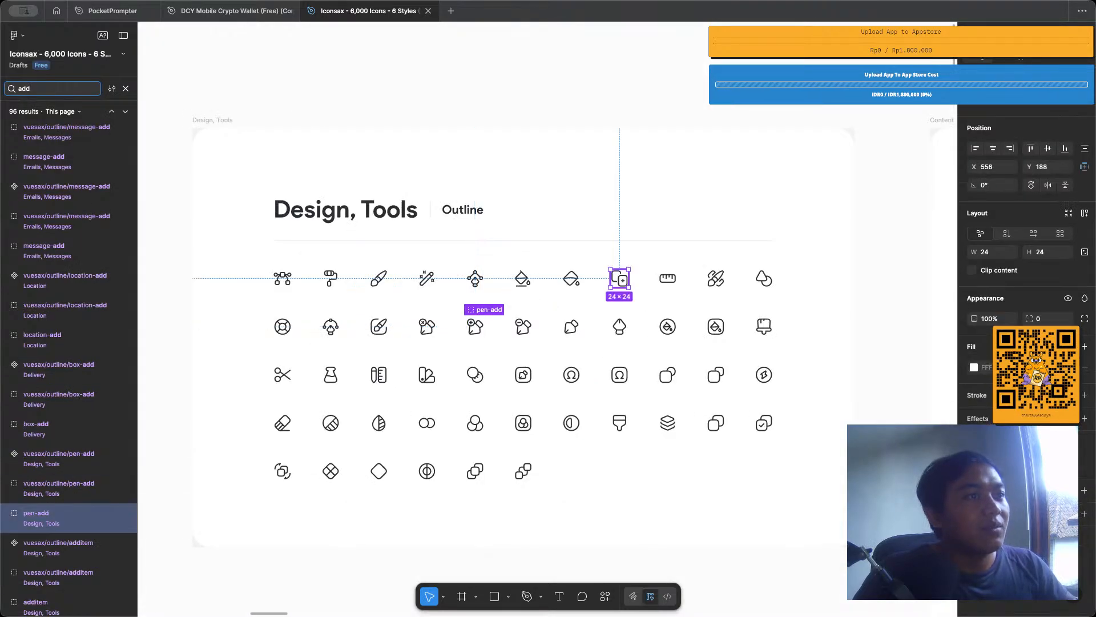
key(Return)
key(Return)
key(Return)
key(Return)
key(Return)
key(Return)
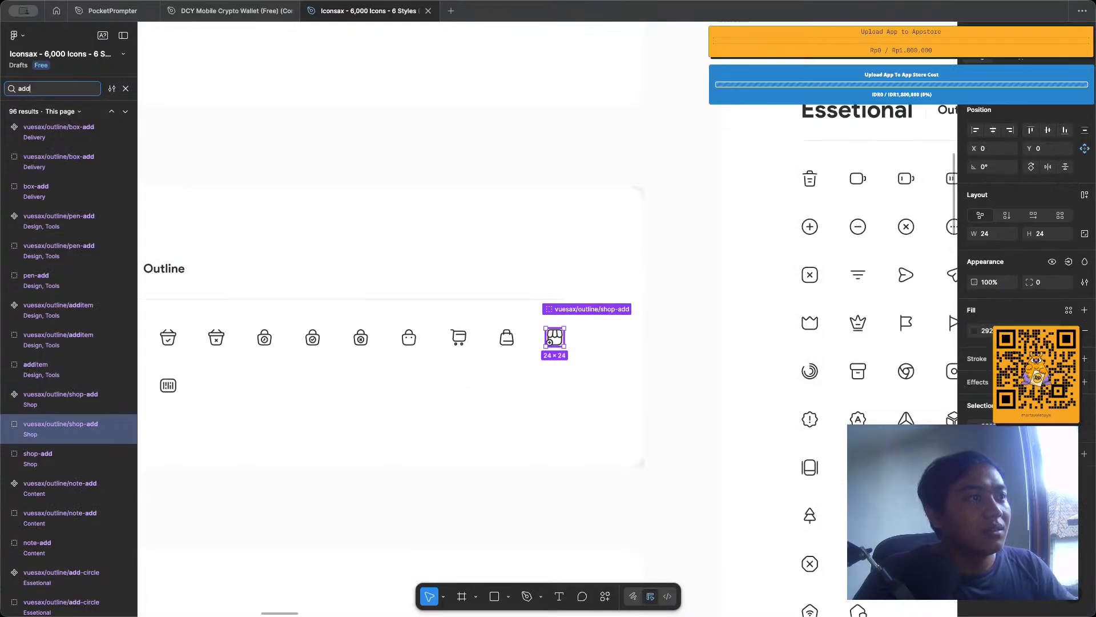
key(Return)
key(Return)
key(Return)
key(Return)
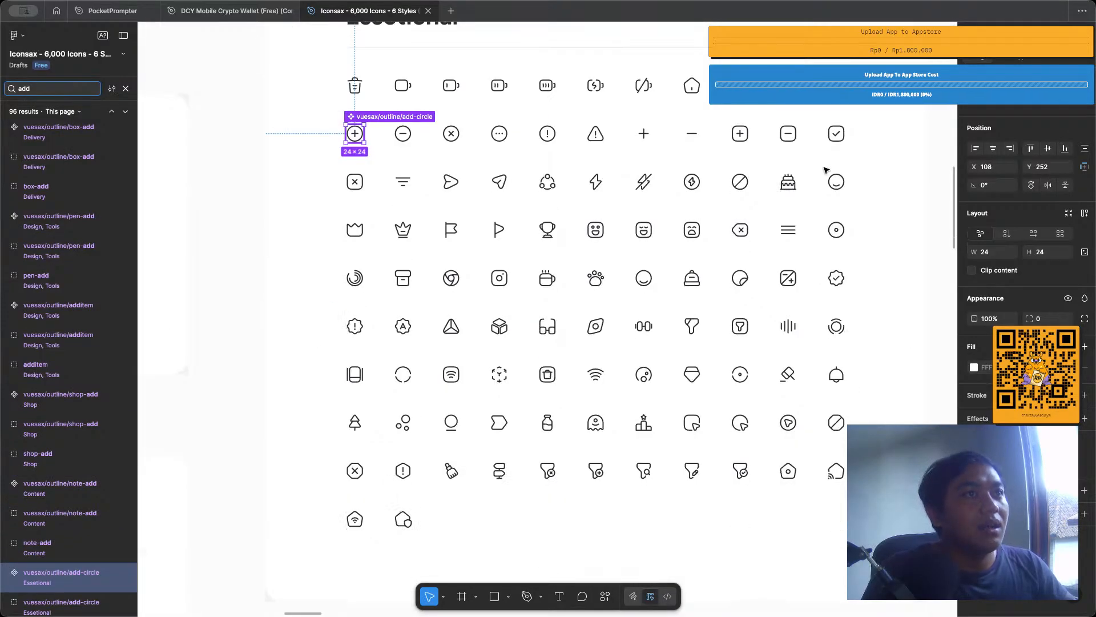
Select the plain plus and minus icons and the boxed plus, minus, cross and check icons in the Essetional set.
click(637, 133)
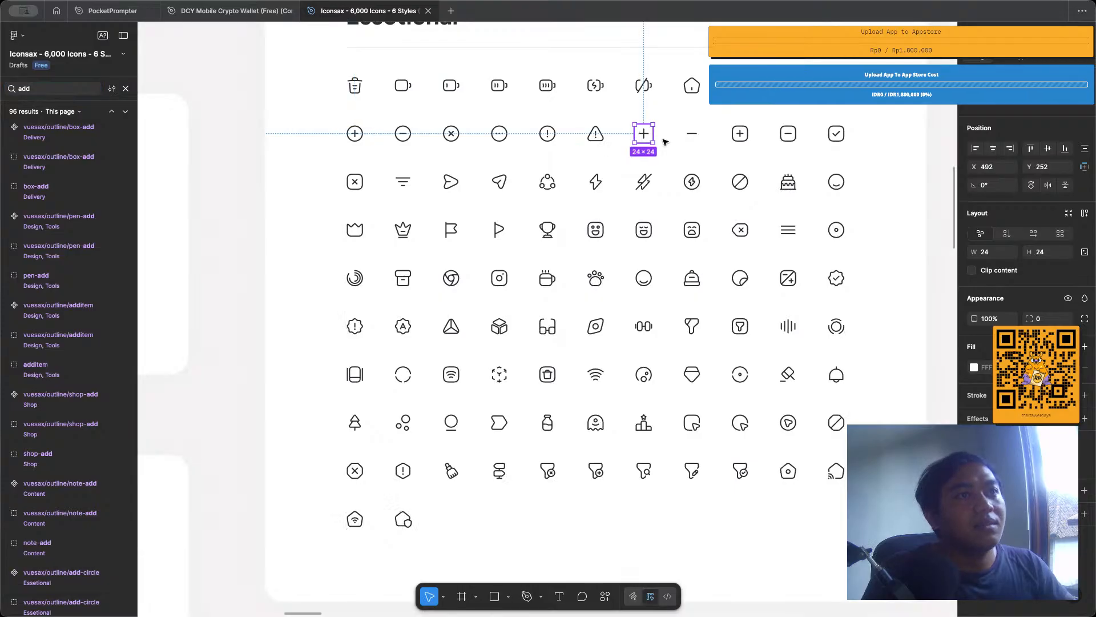
shift+click(692, 134)
shift+click(739, 135)
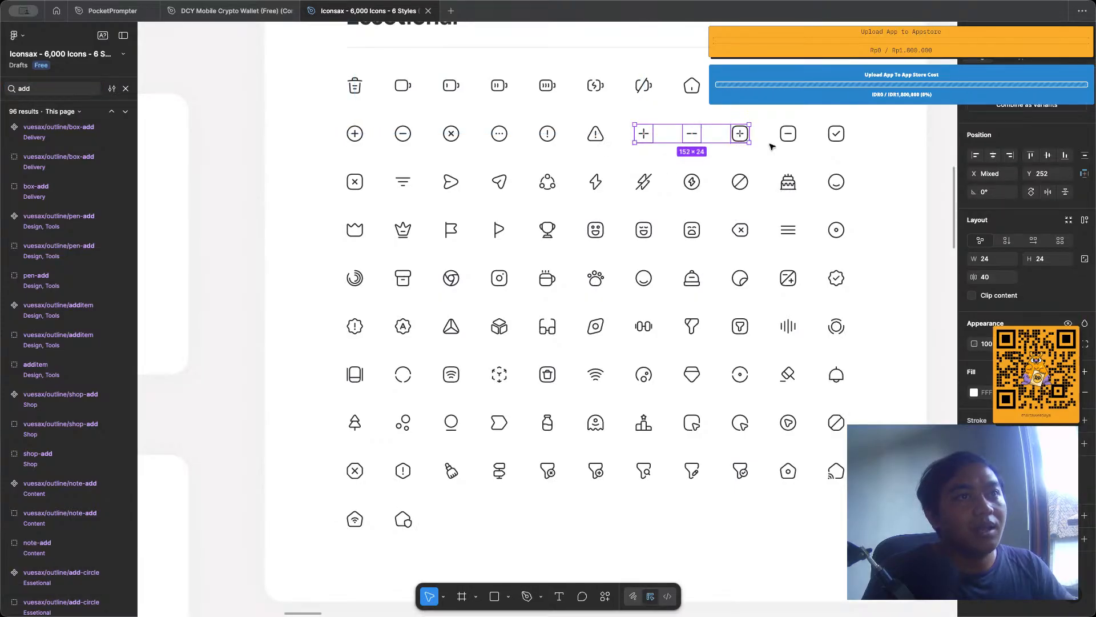
shift+click(787, 135)
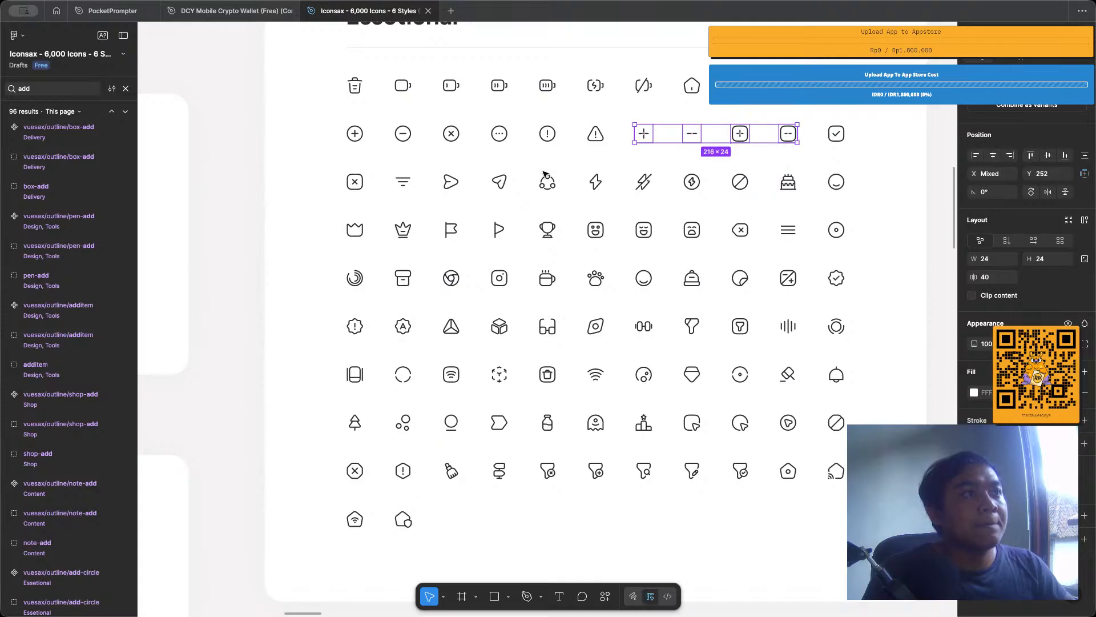
shift+click(359, 181)
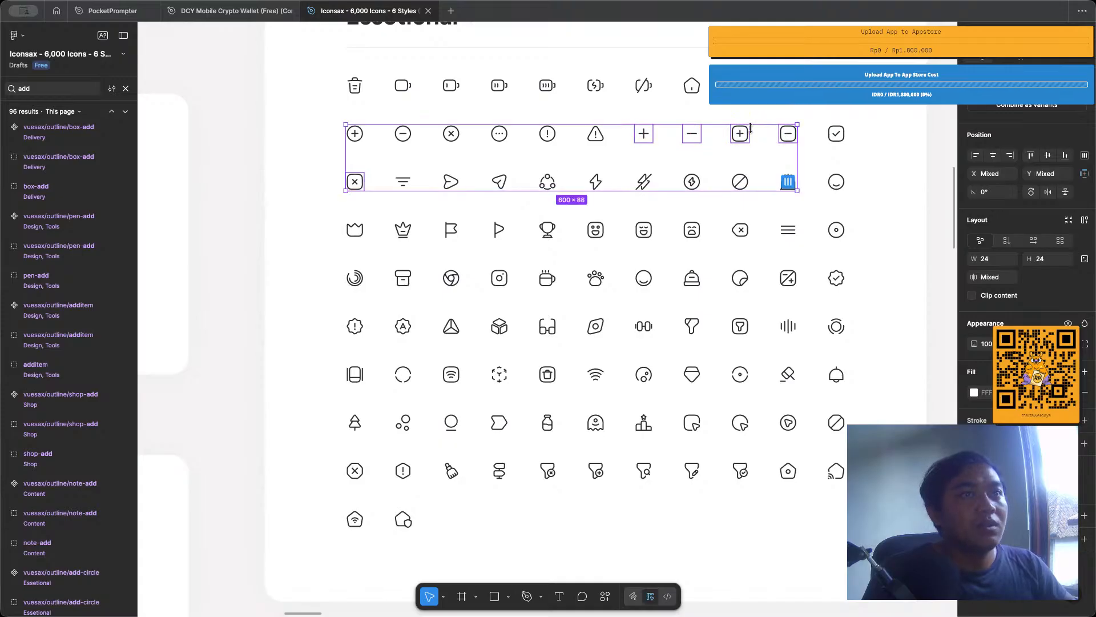
shift+click(832, 139)
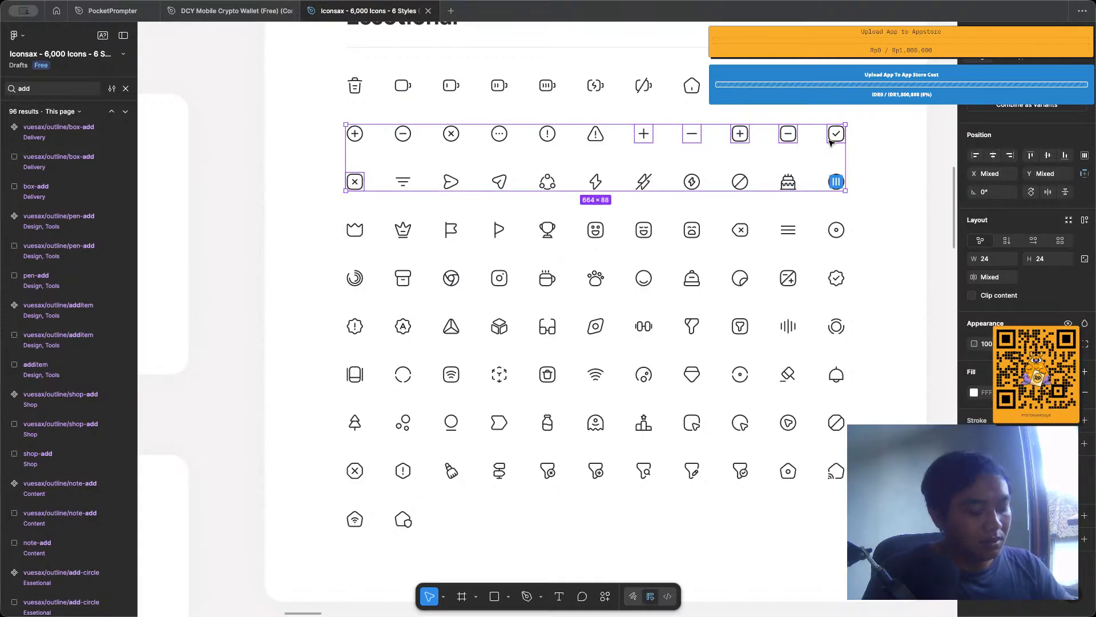
Switch to the PocketPrompter file and widen the icons component set to 347, keeping its height.
click(87, 14)
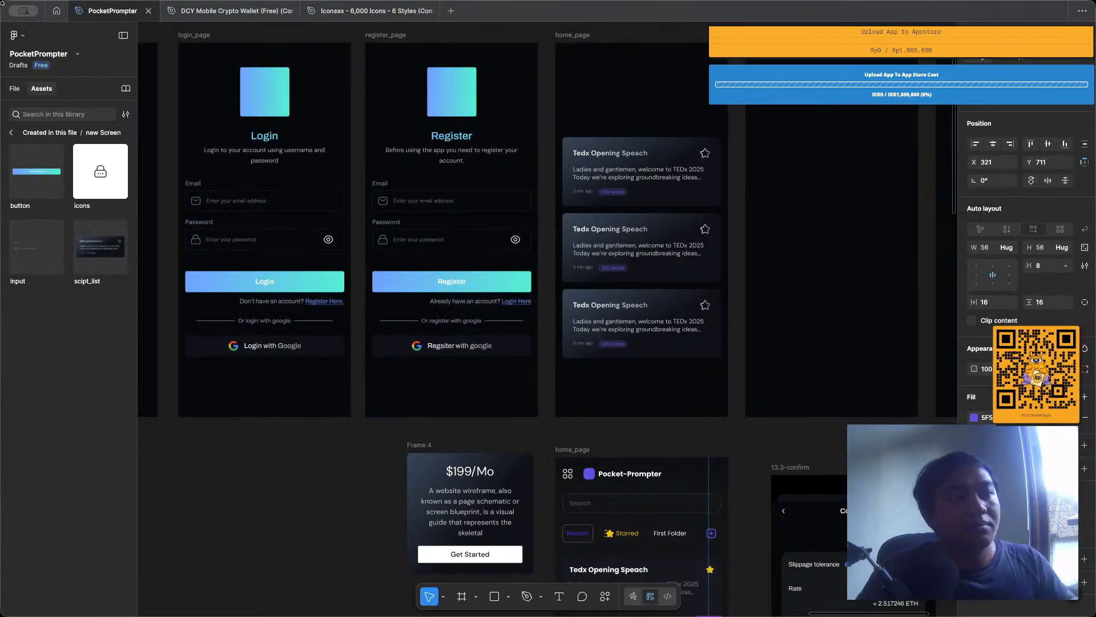
scroll(366, 229, down, 5)
scroll(366, 229, left, 4)
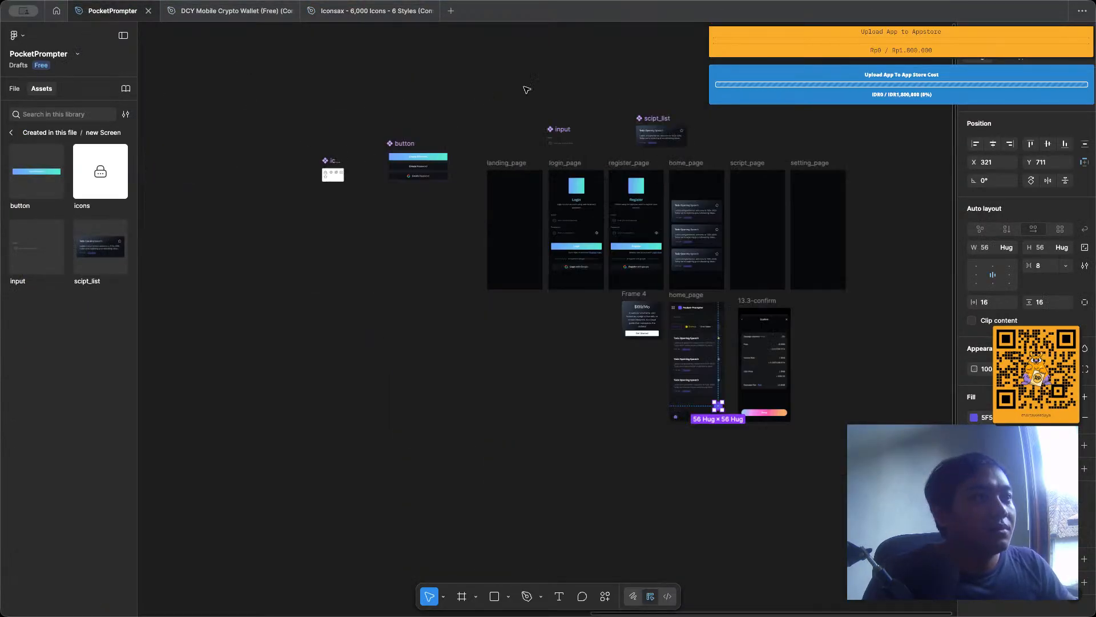
scroll(531, 87, up, 5)
scroll(311, 161, up, 10)
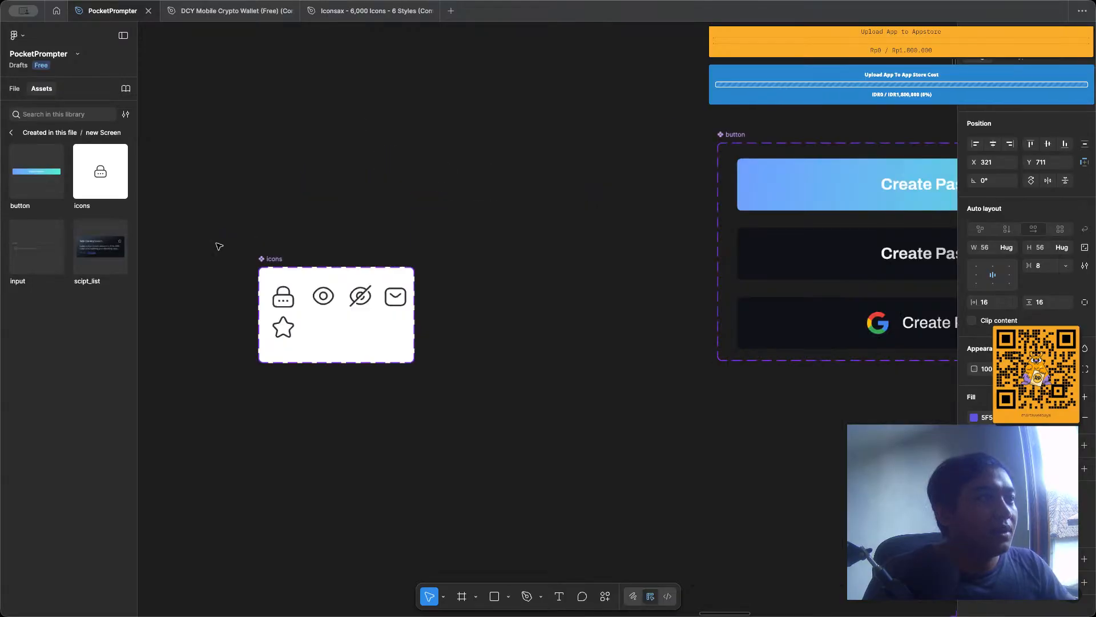
scroll(280, 257, up, 2)
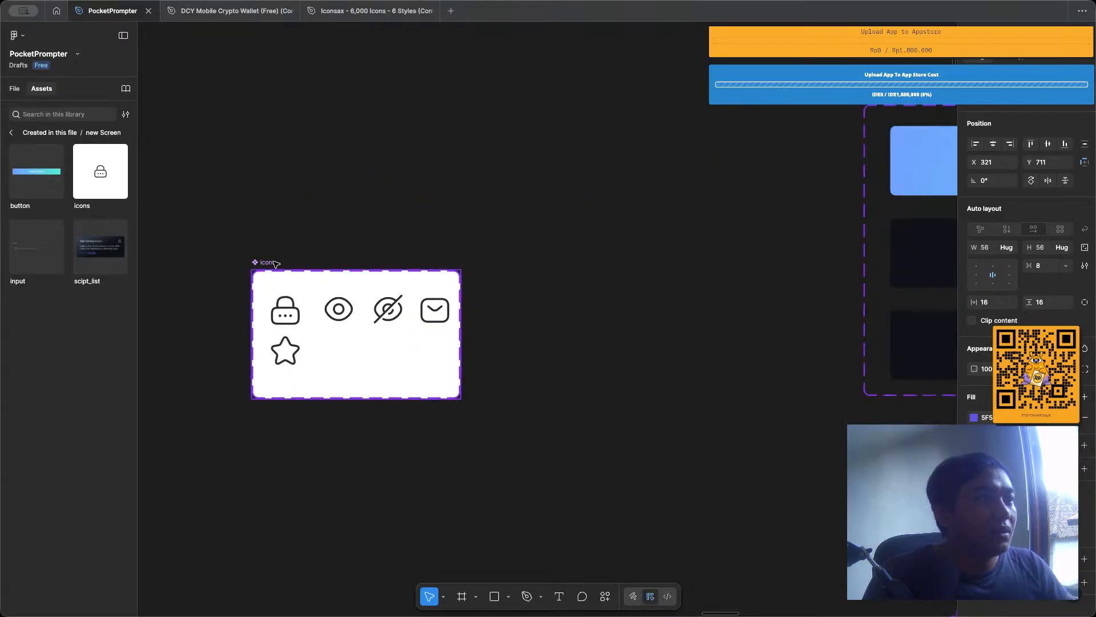
click(273, 262)
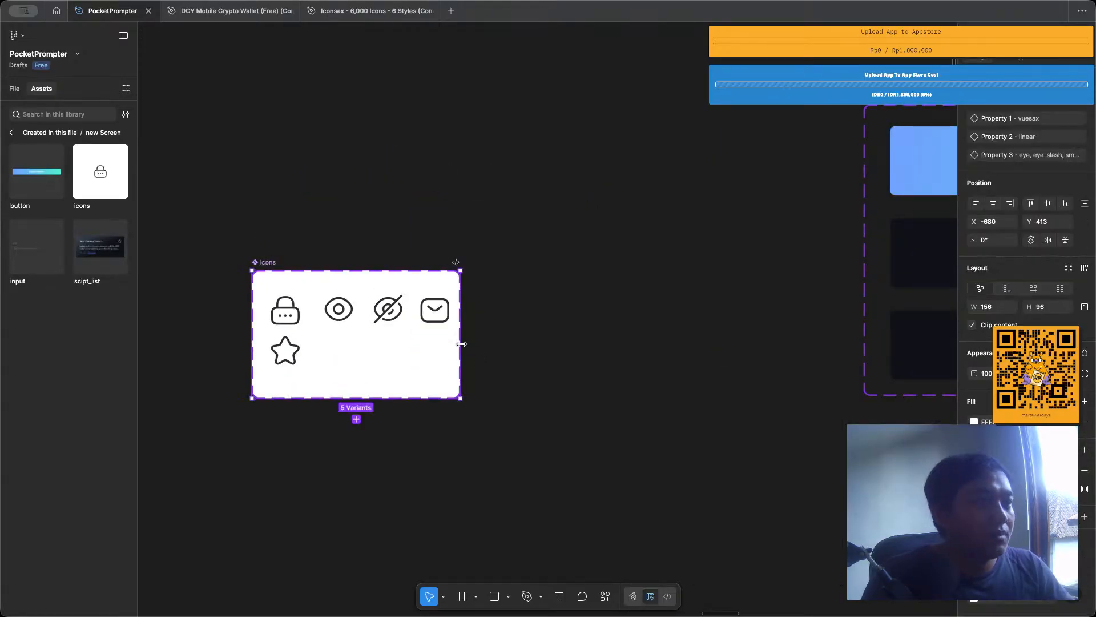
drag(461, 344, 716, 344)
click(274, 234)
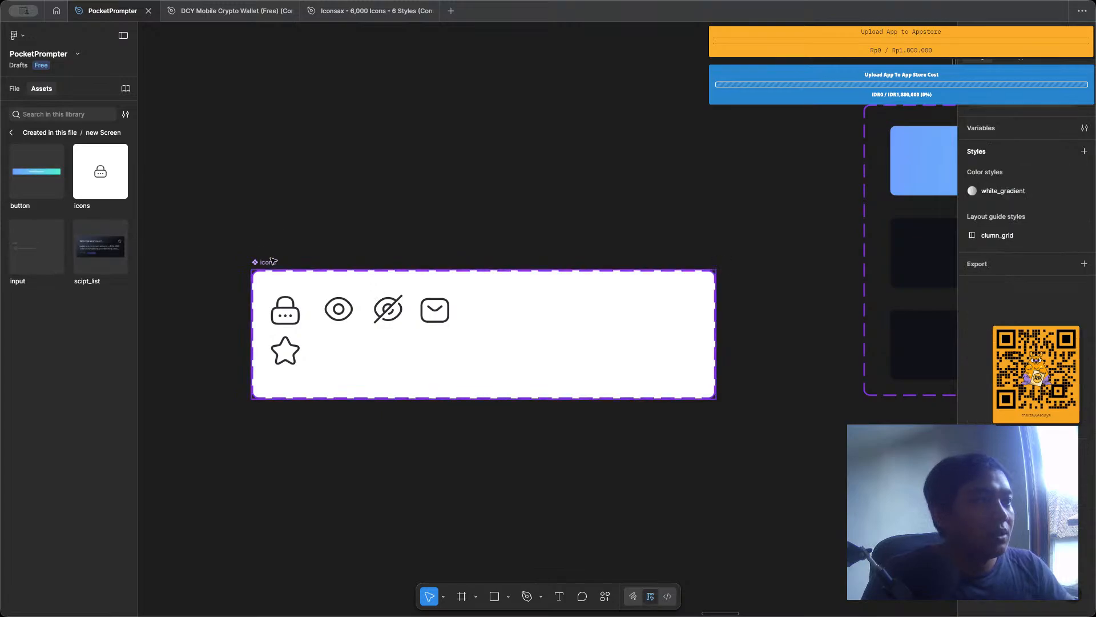
Copy the six selected Iconsax icons into PocketPrompter's icons component set as new variants.
click(272, 262)
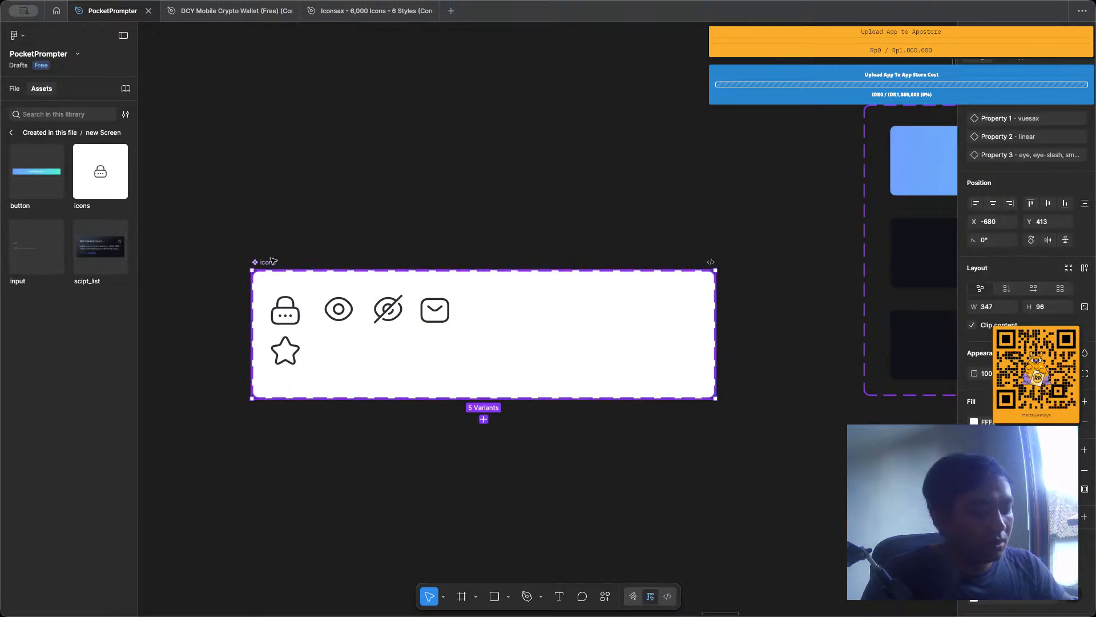
click(341, 15)
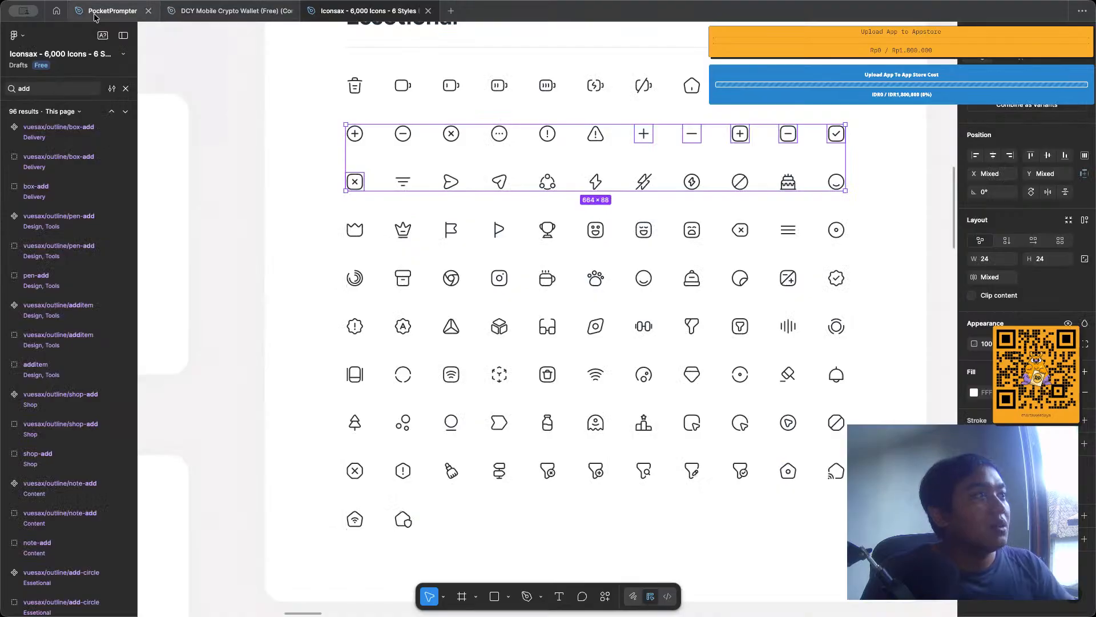
click(94, 13)
key(ctrl+v)
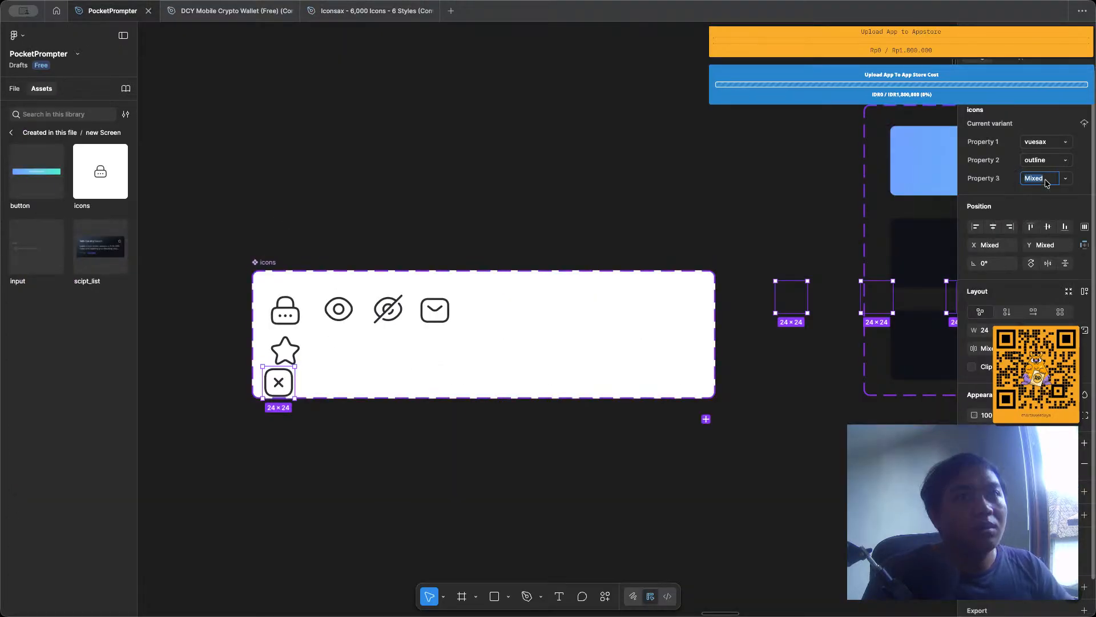
Tidy up the six pasted icons and align them in one row by their vertical centers.
click(1087, 232)
click(1086, 231)
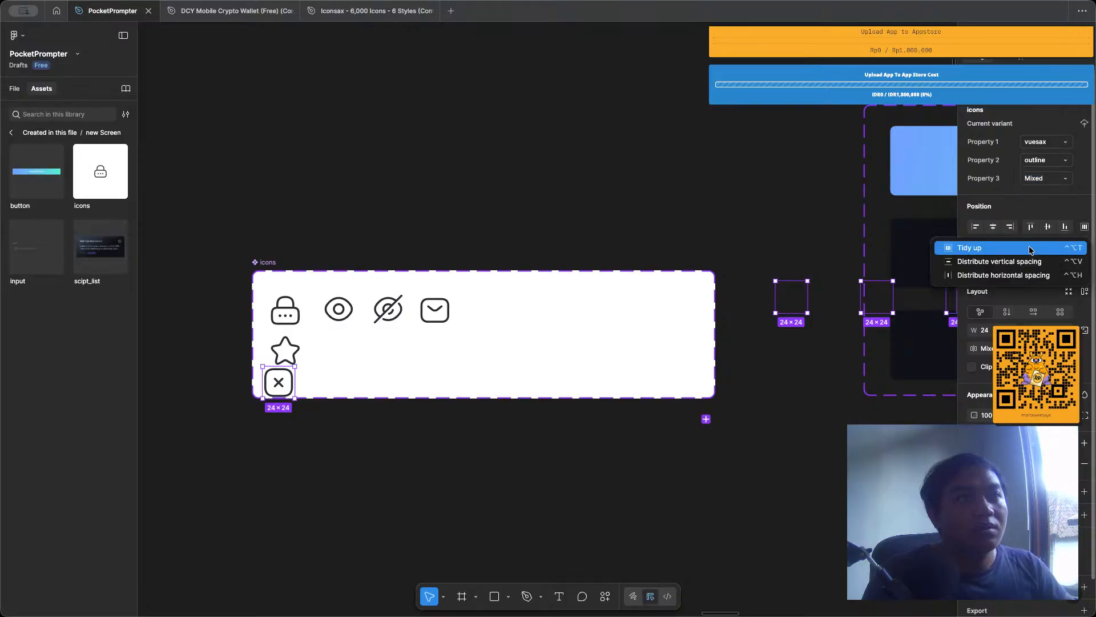
click(988, 240)
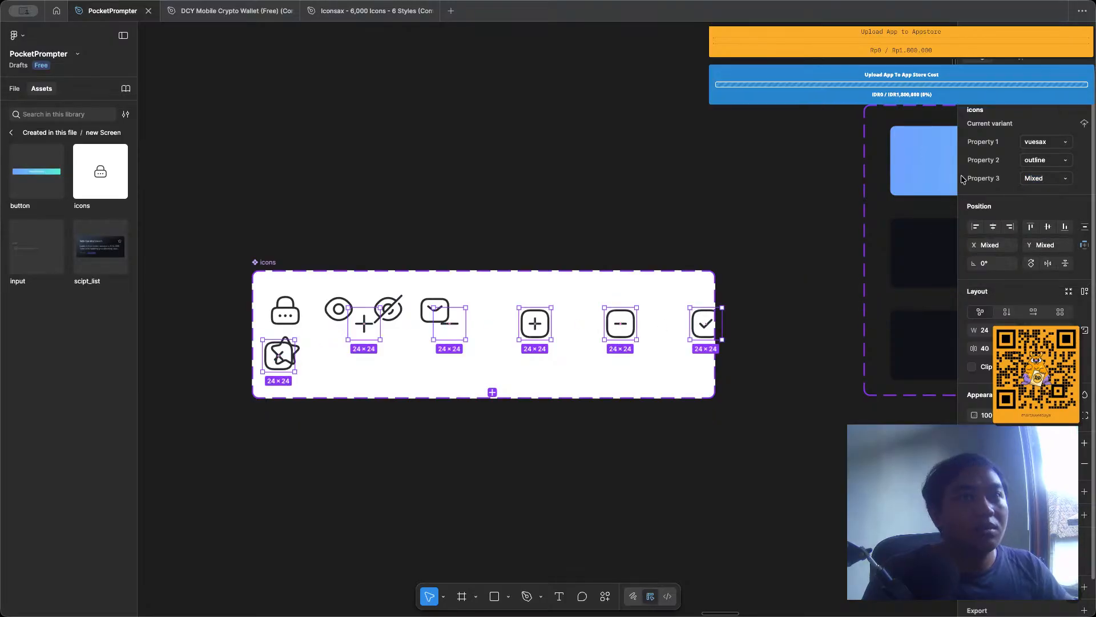
click(1048, 227)
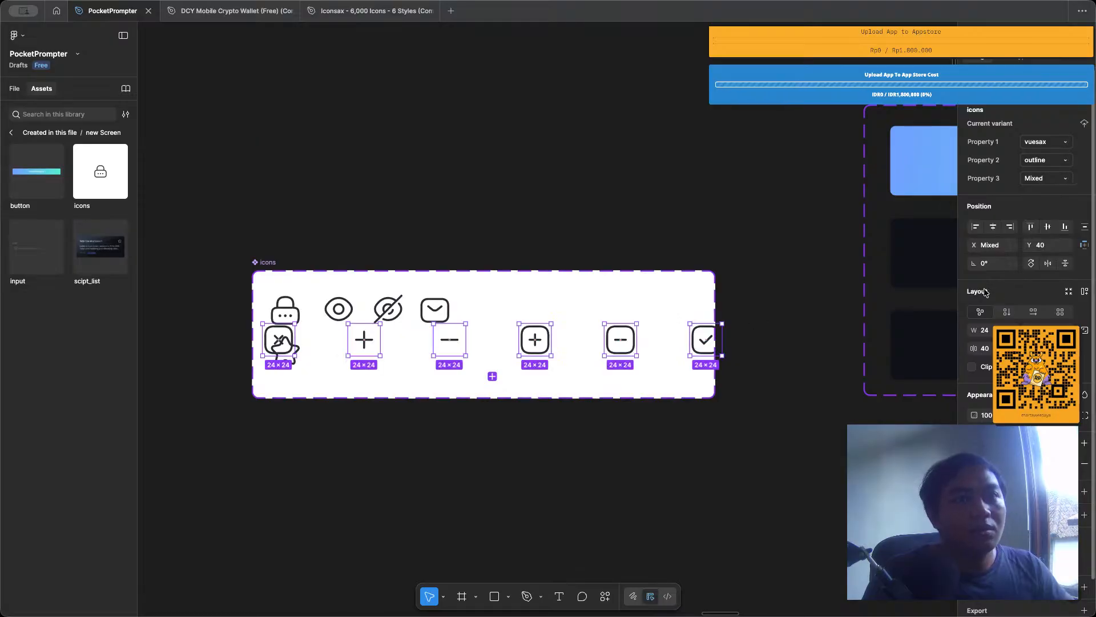
Set the horizontal gap between the six pasted icons to 10.
click(985, 348)
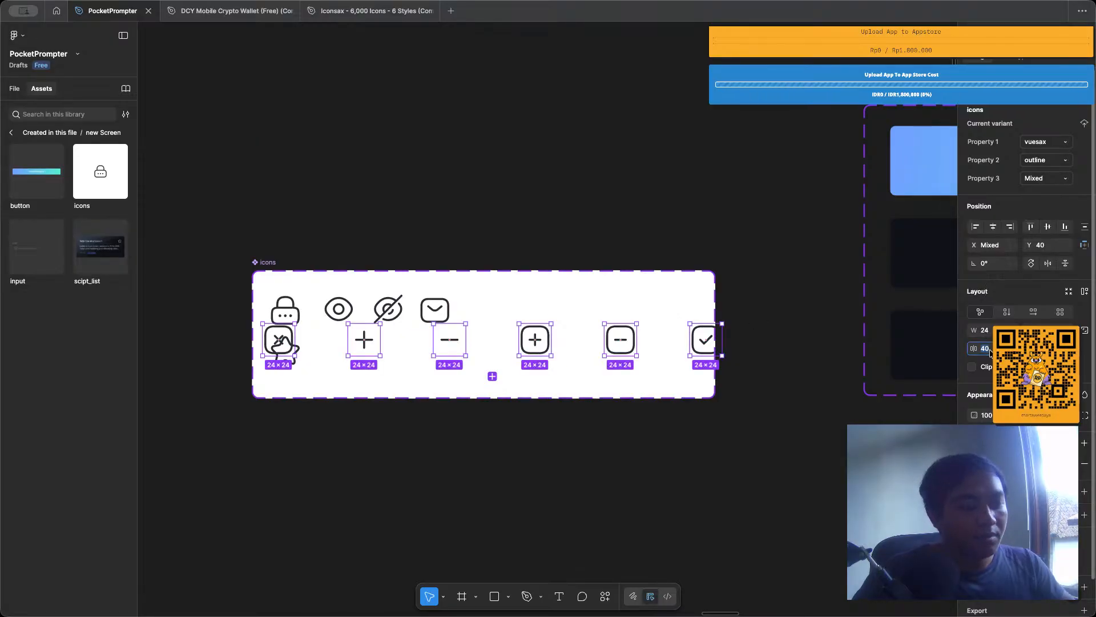
text(4)
key(Return)
click(991, 349)
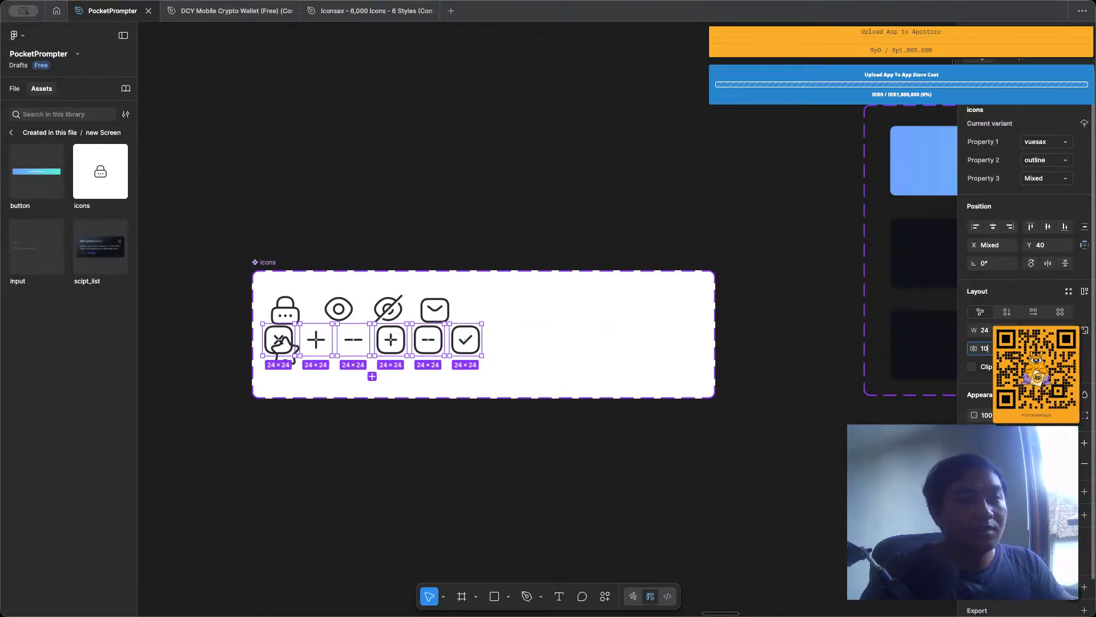
text(10)
key(Return)
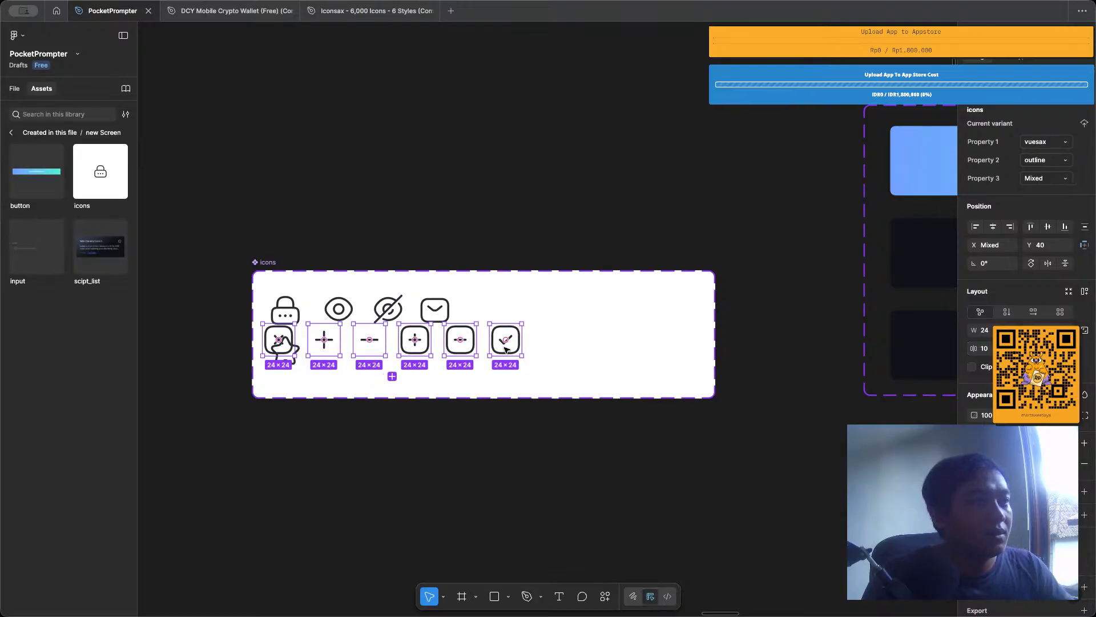
Move the new icon row below the original icons and tidy up all the variants together.
drag(506, 349, 260, 293)
click(508, 325)
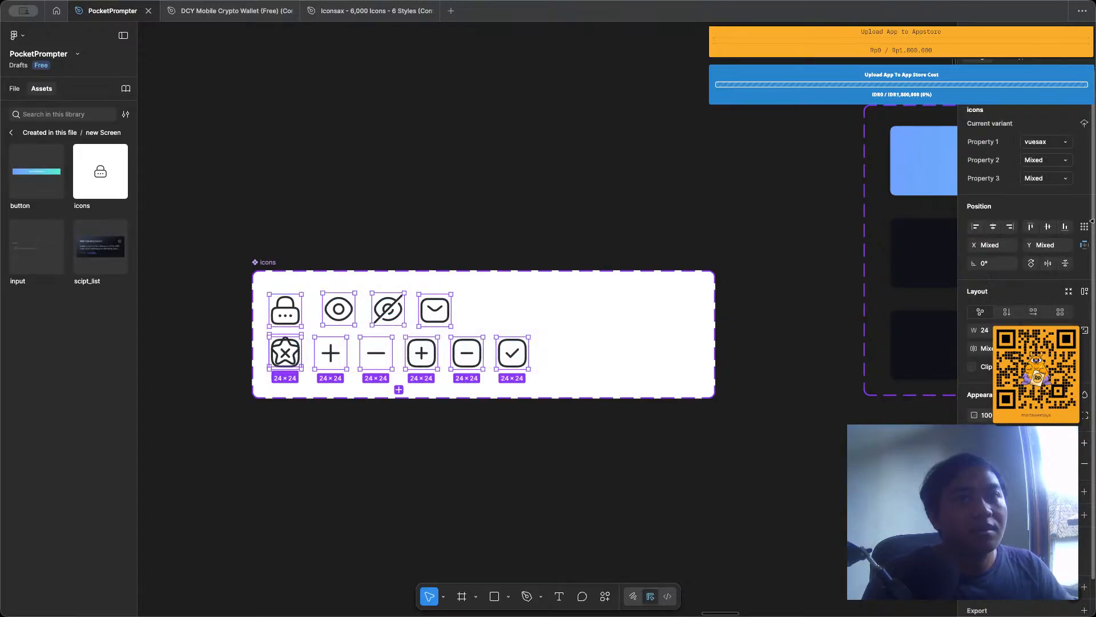
click(1085, 227)
click(1049, 246)
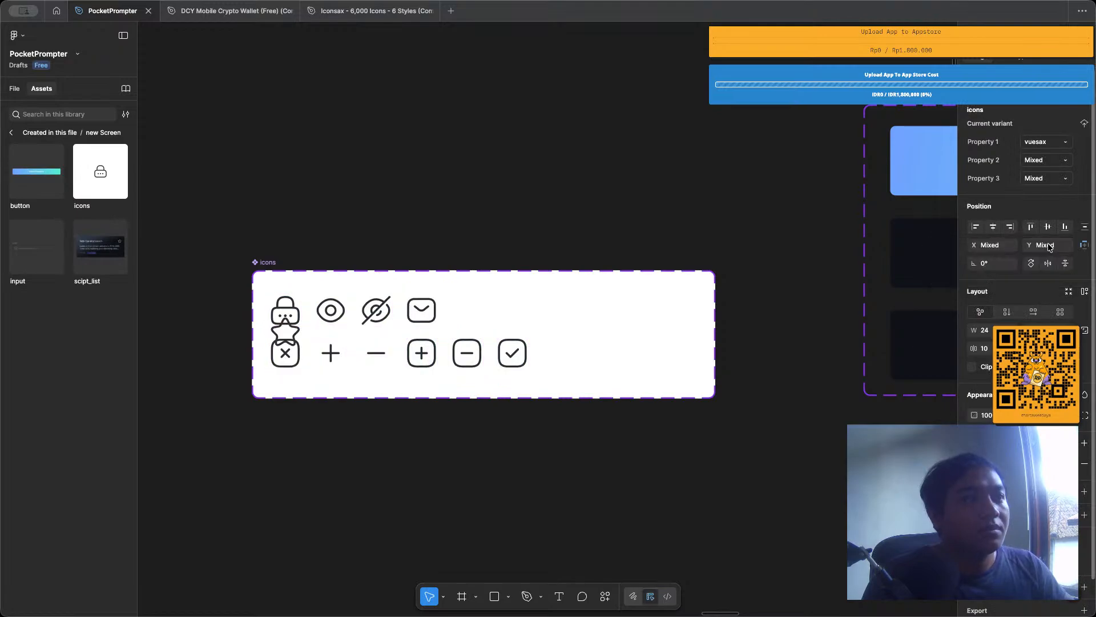
click(518, 299)
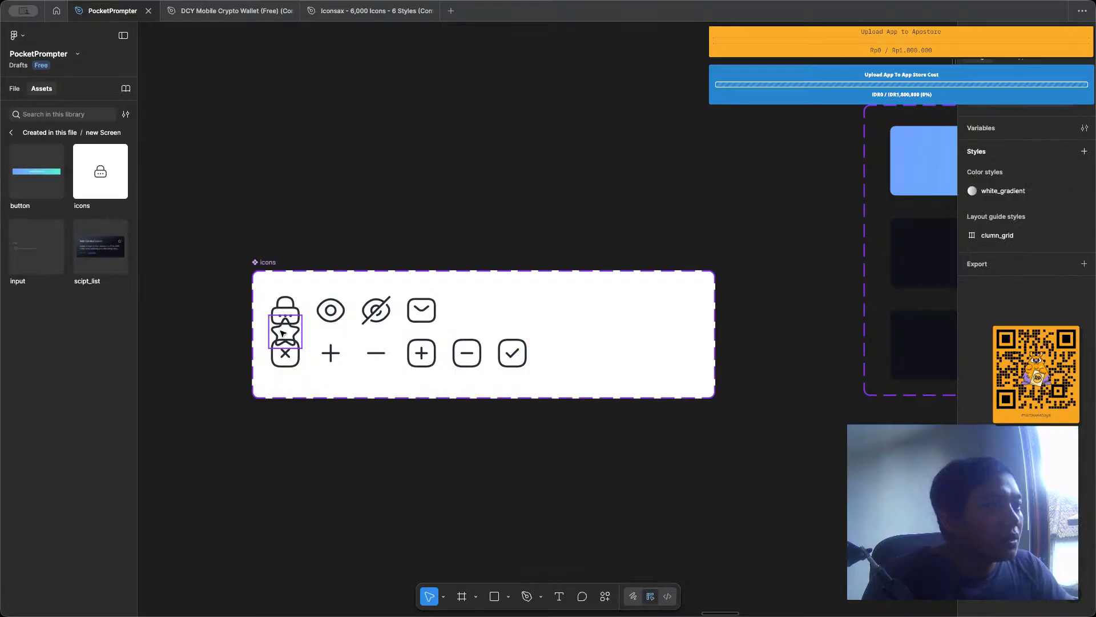
Move the overlapping star icon to the end of the first row, beside the envelope icon.
drag(283, 333, 556, 354)
click(650, 377)
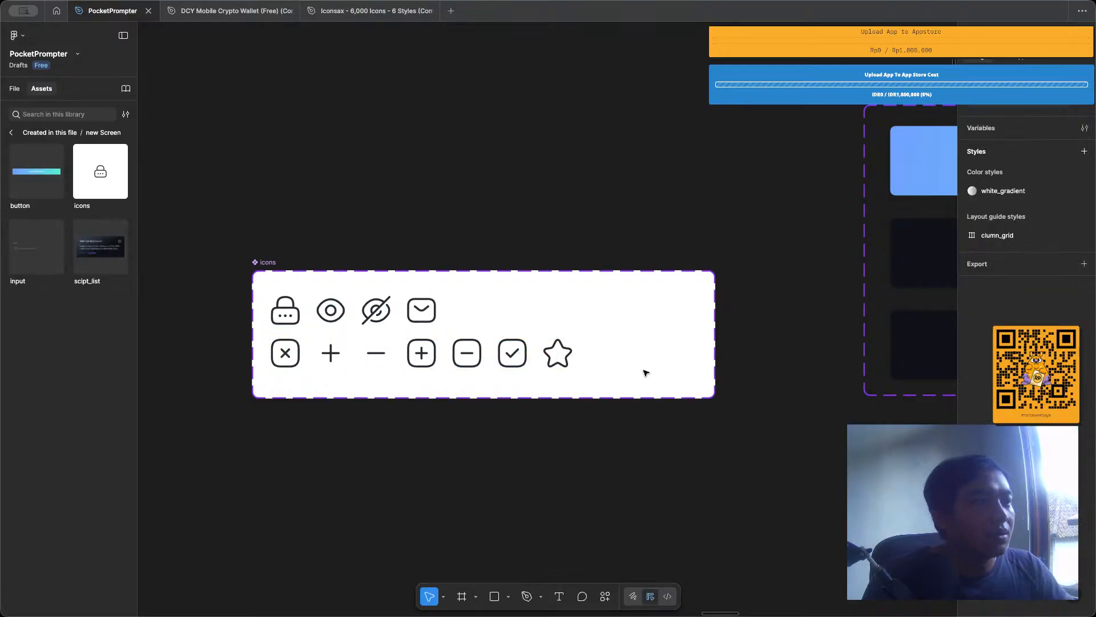
drag(645, 373, 266, 291)
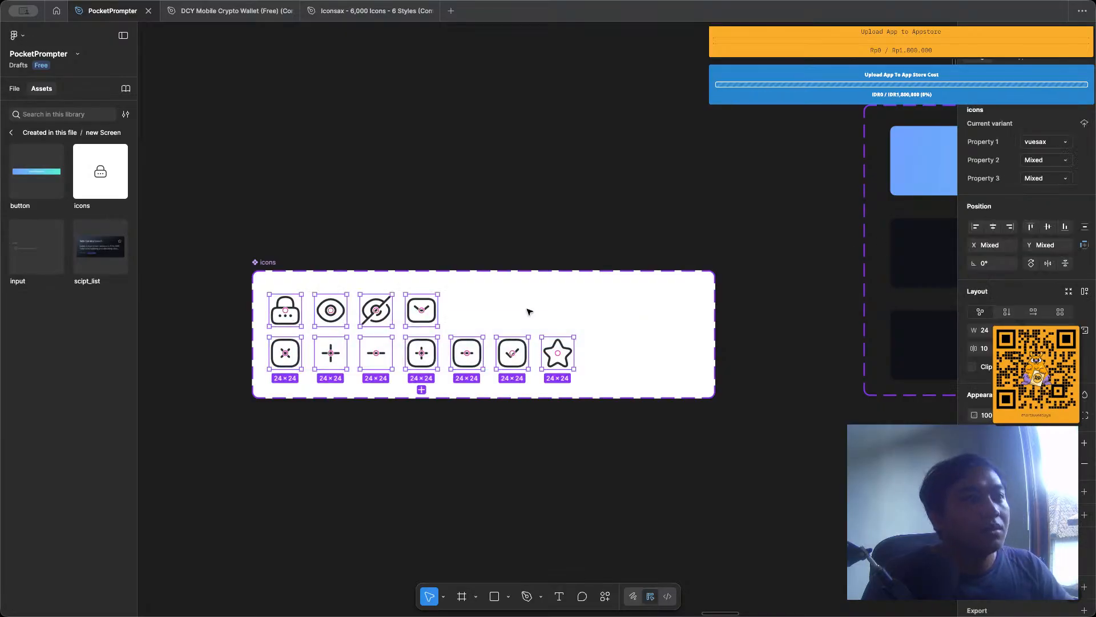
click(595, 354)
drag(558, 353, 280, 303)
Try to tidy up both icon rows together and undo that arrangement.
click(591, 328)
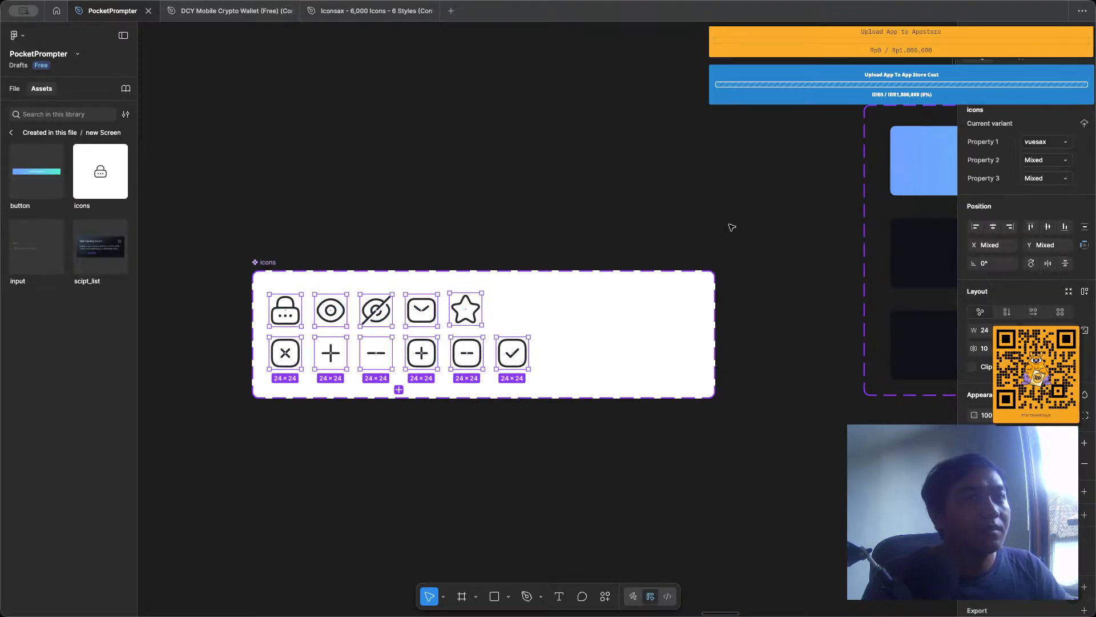
click(1081, 230)
click(1053, 258)
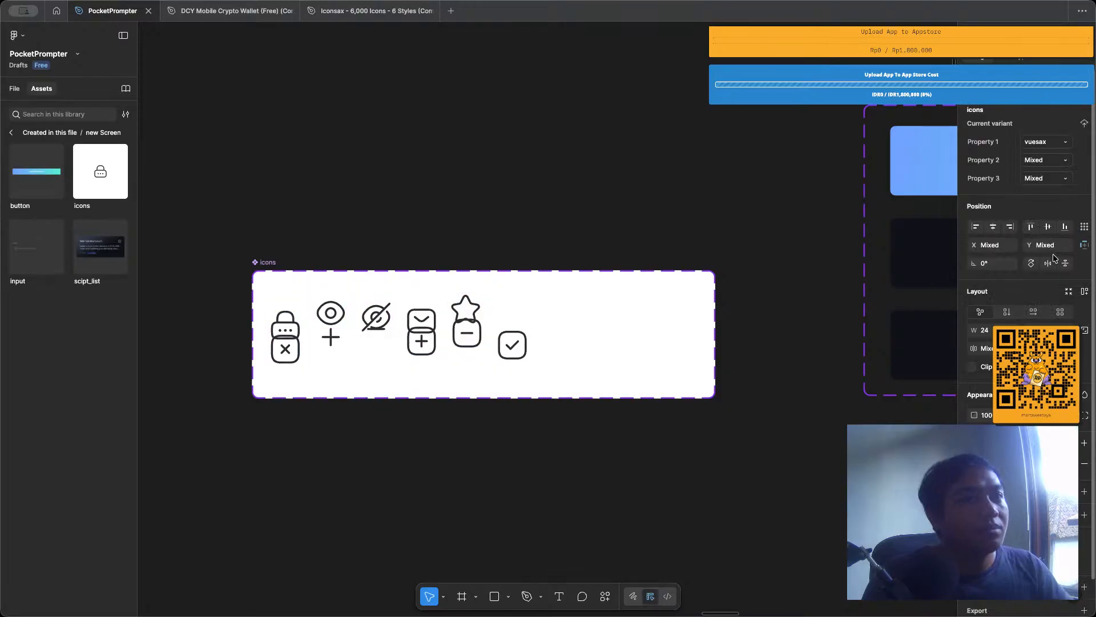
key(super+z)
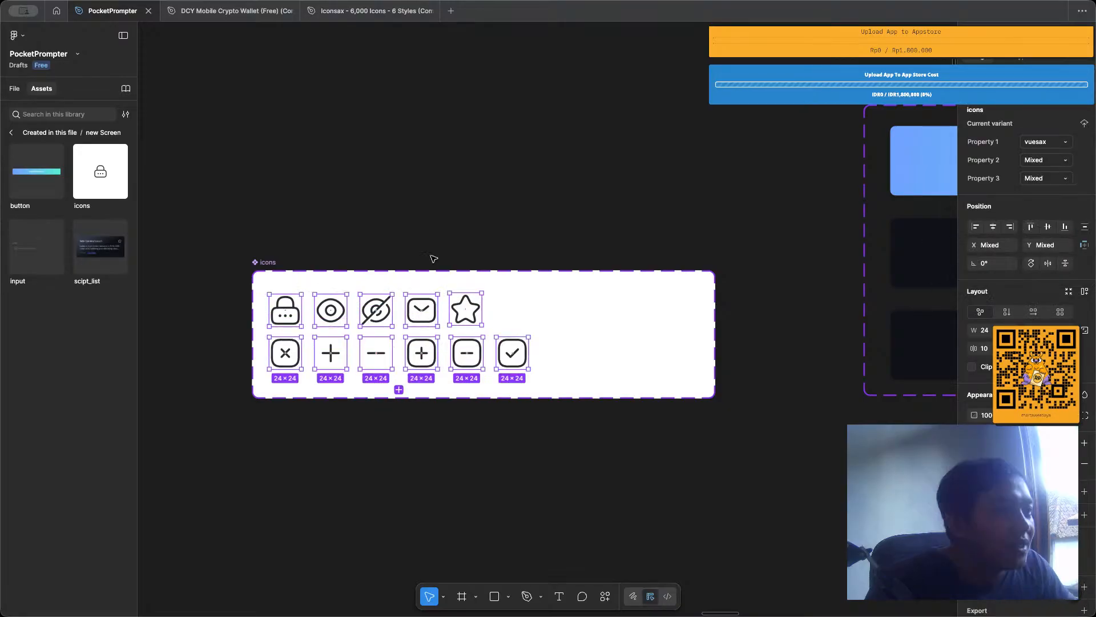
scroll(420, 276, up, 2)
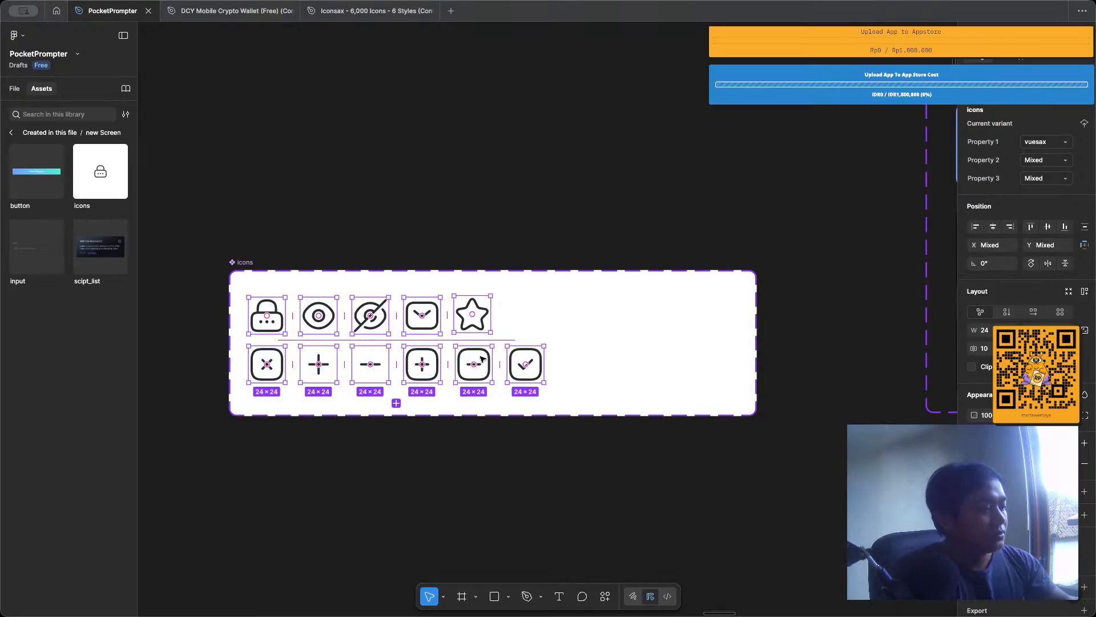
key(Escape)
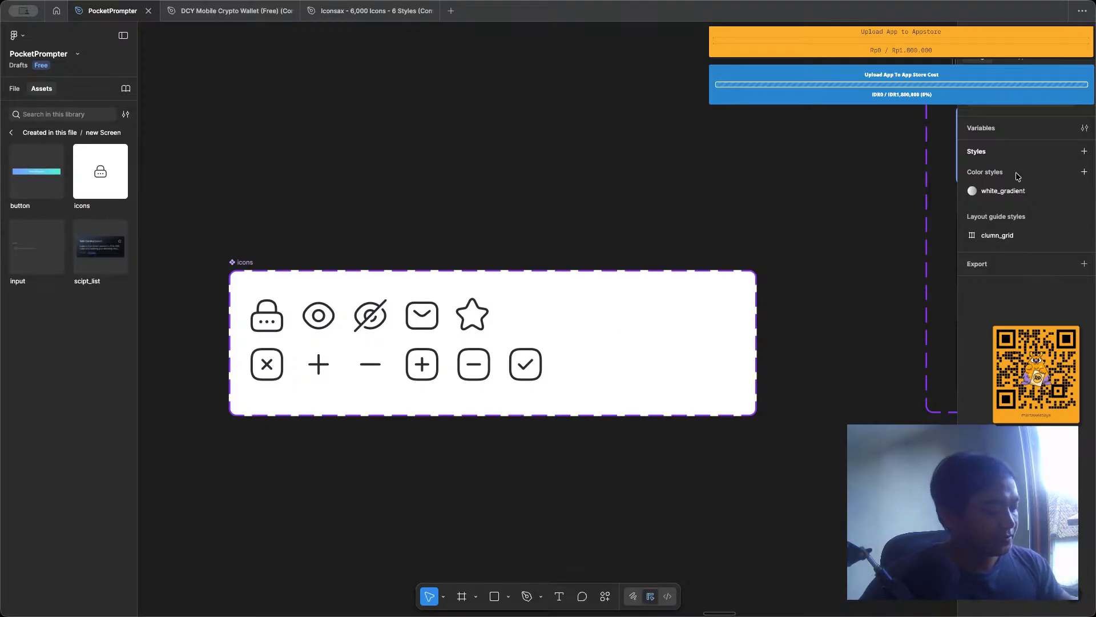
scroll(760, 173, down, 3)
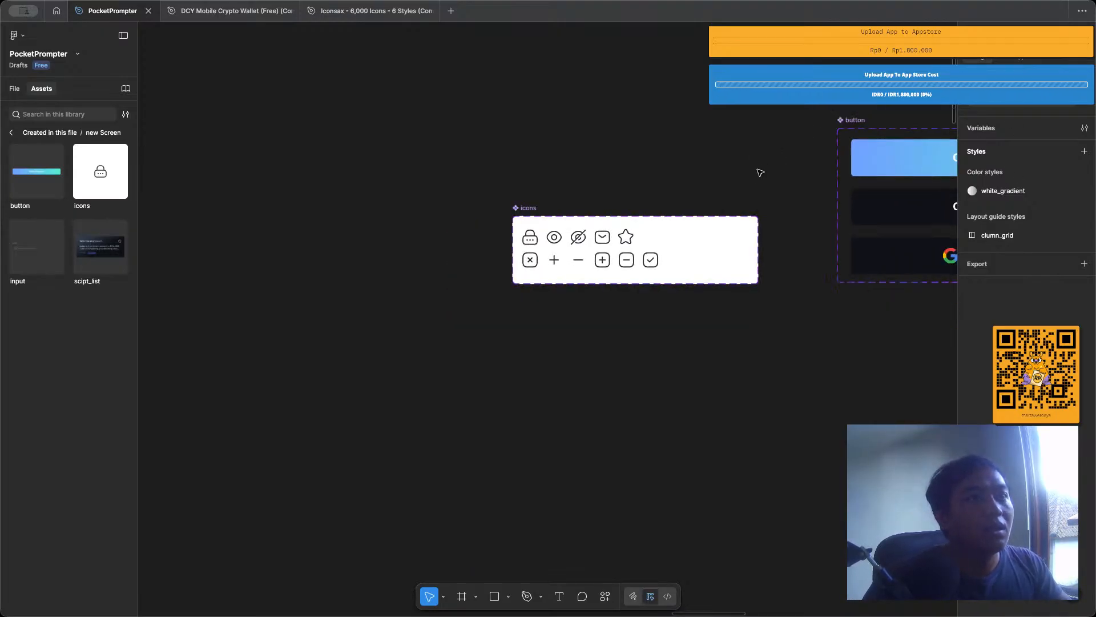
scroll(560, 169, right, 3)
scroll(365, 208, up, 3)
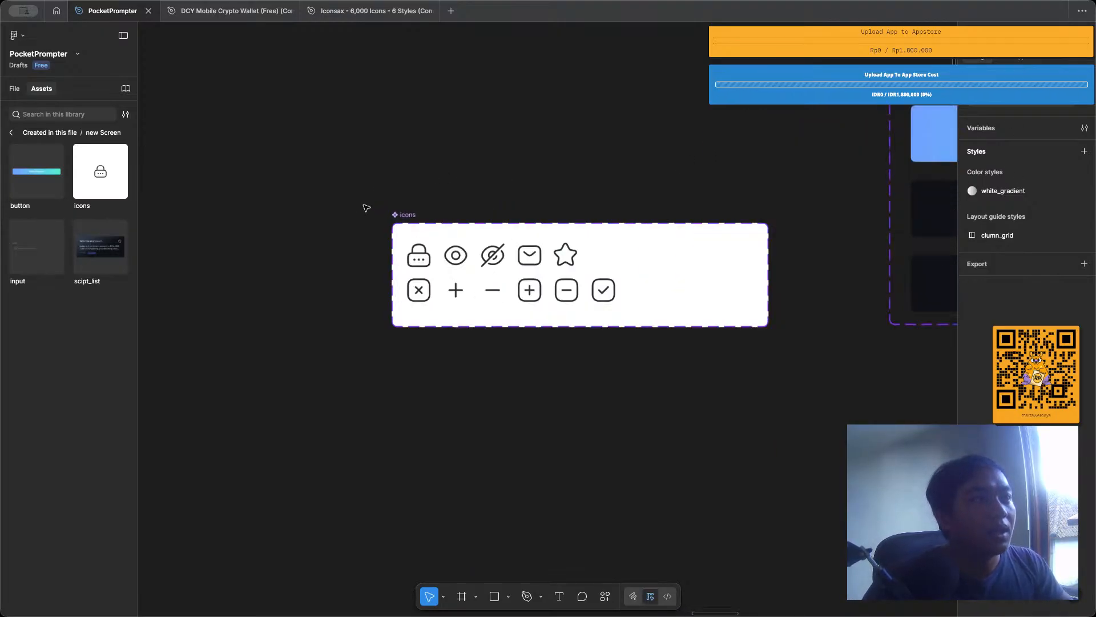
click(528, 296)
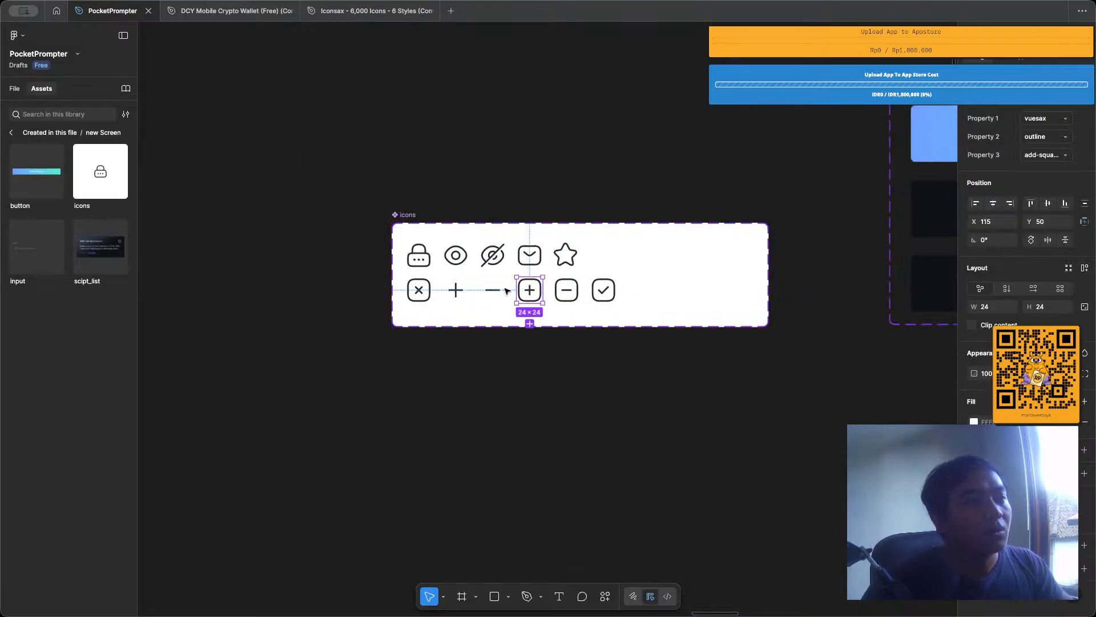
click(571, 301)
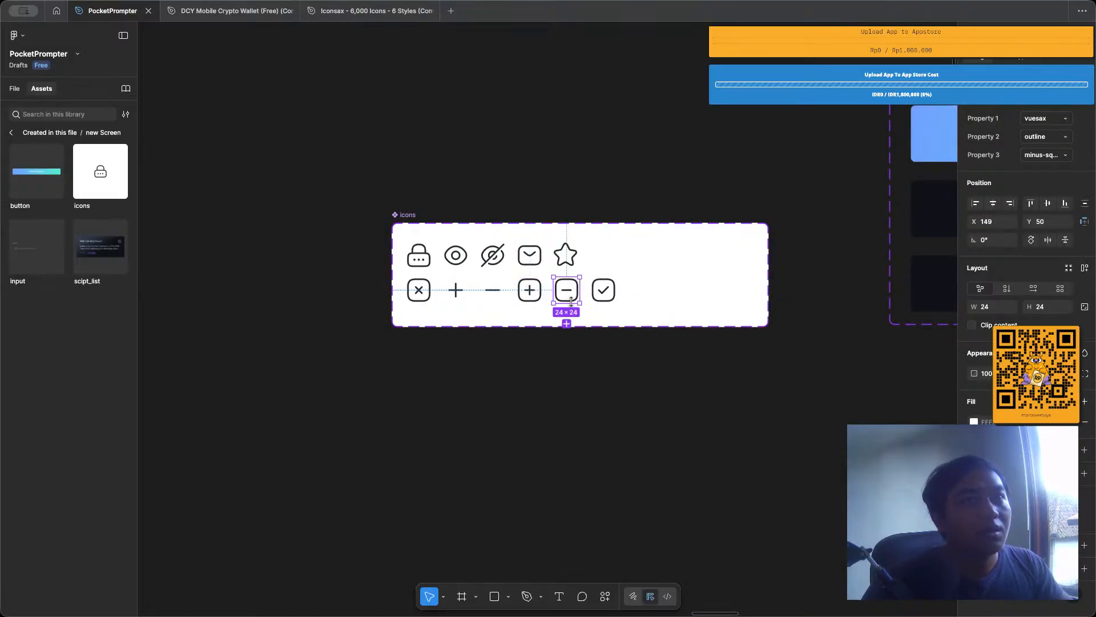
click(548, 182)
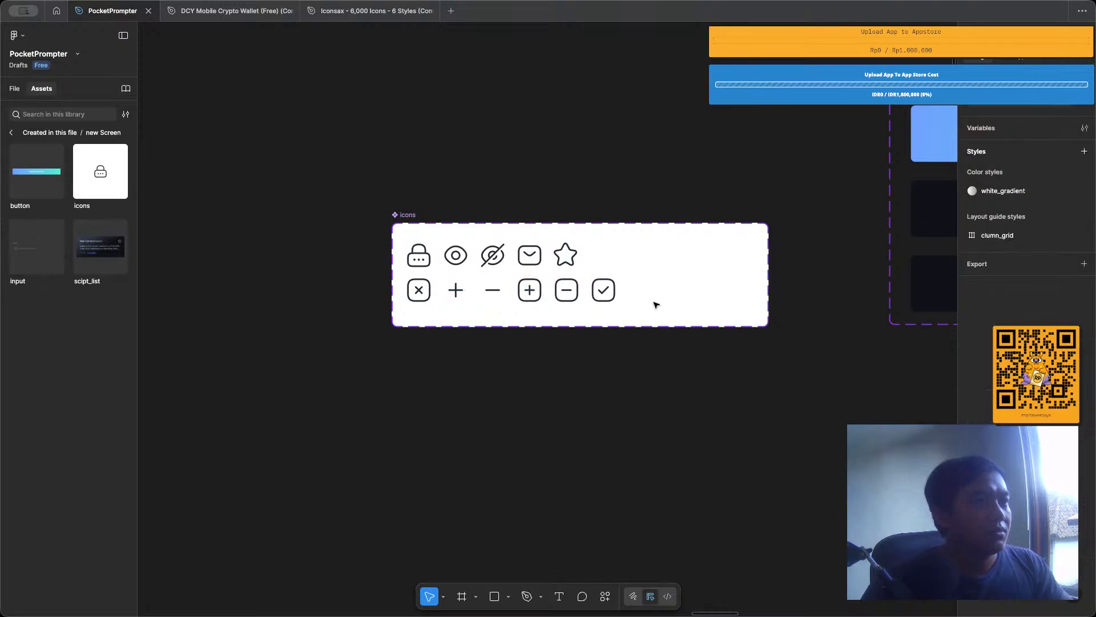
drag(656, 304, 402, 243)
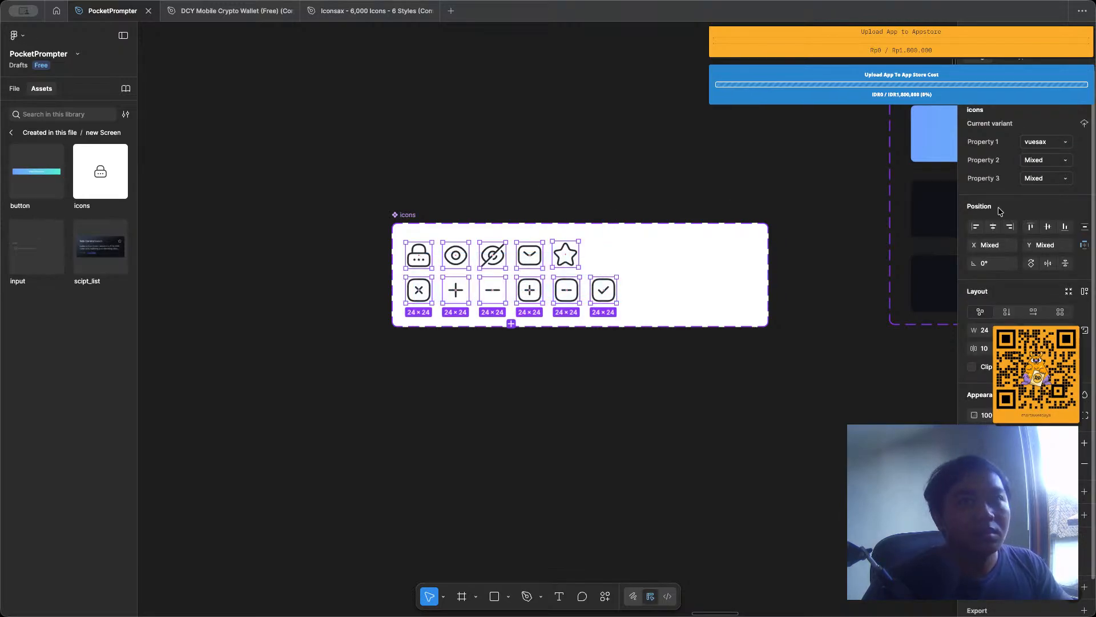
click(641, 262)
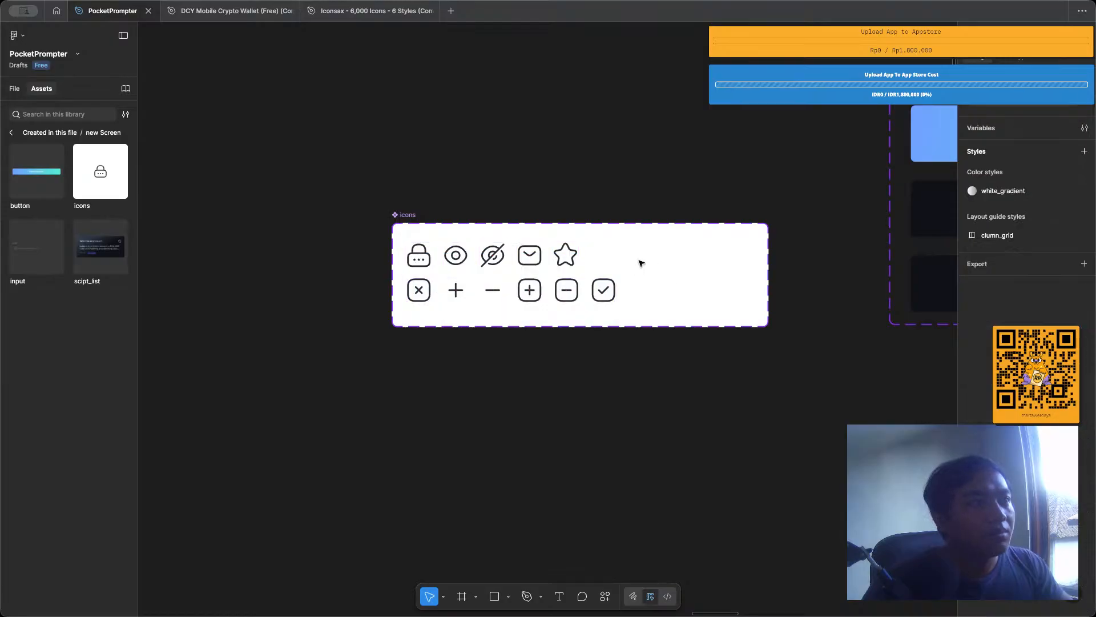
Move the star variant closer to the envelope icon and reposition the icons component set at about X -768, Y 446.
click(566, 255)
drag(566, 255, 560, 255)
click(622, 252)
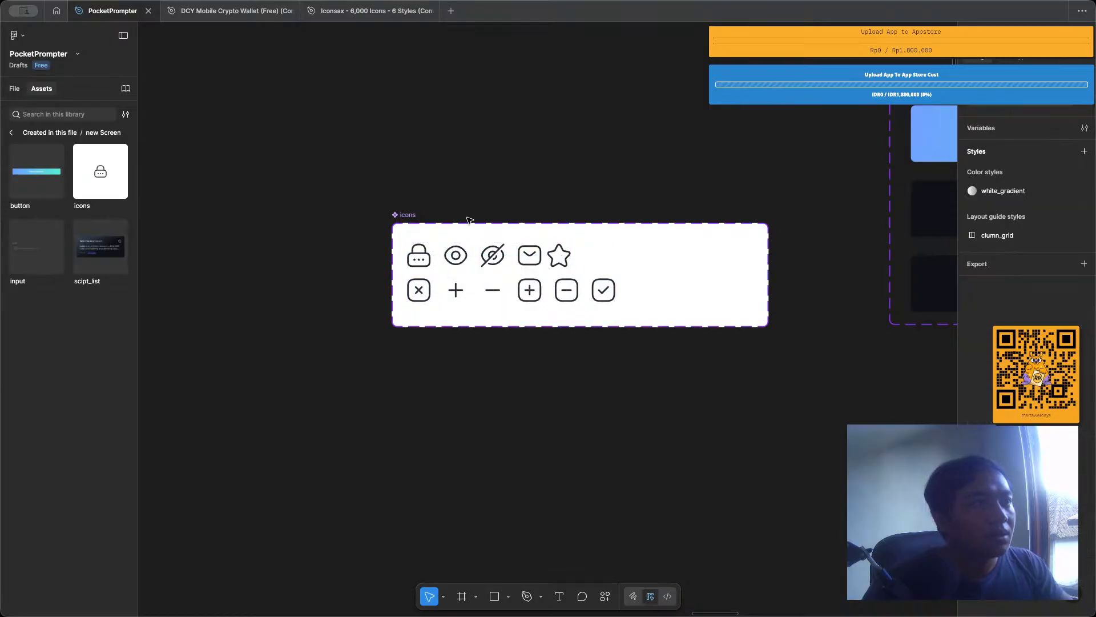
drag(416, 217, 376, 244)
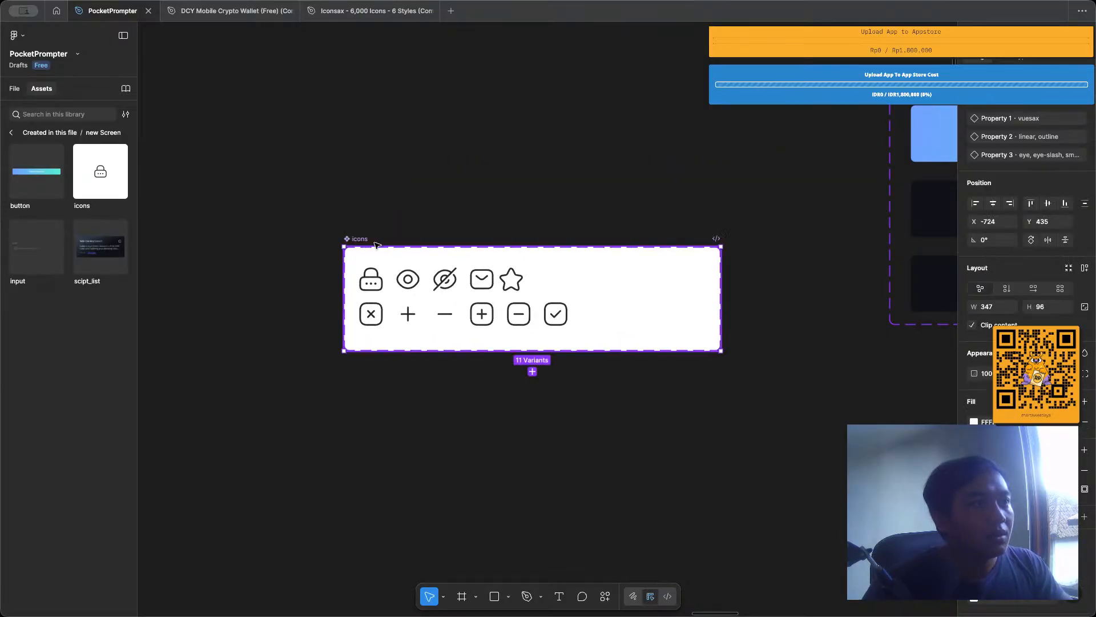
drag(546, 274, 467, 284)
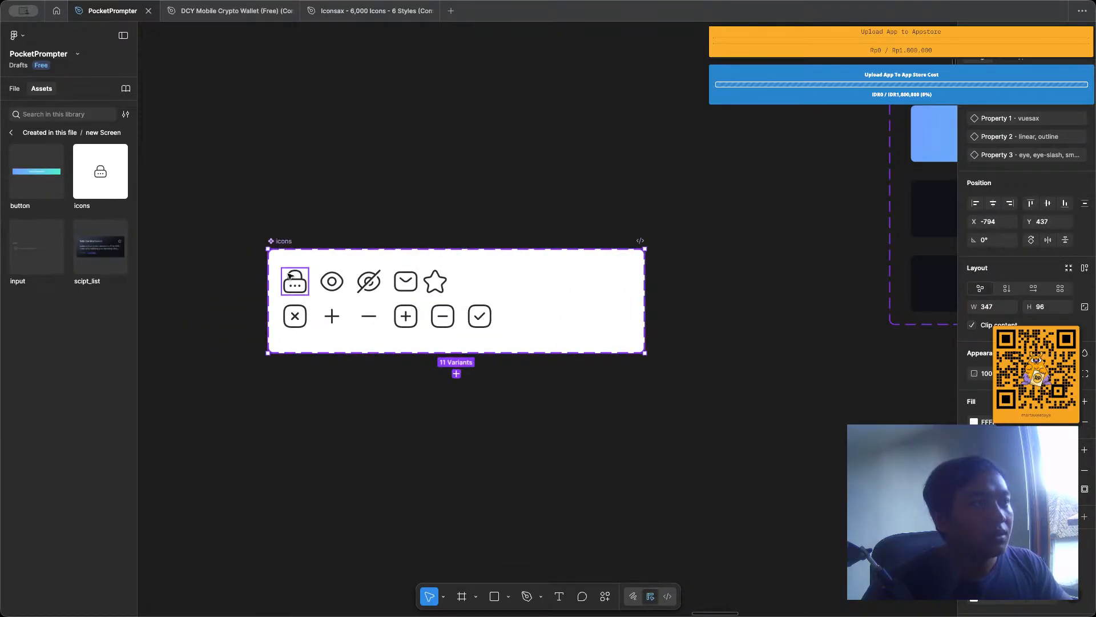
drag(293, 267, 321, 277)
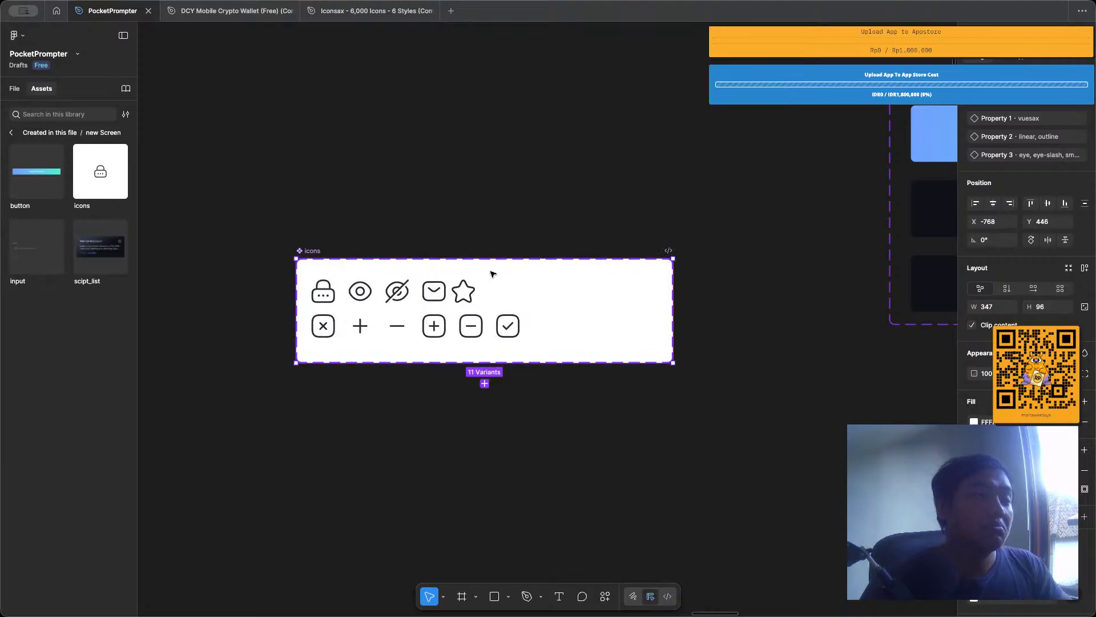
Copy the star icon from the third script card in home_page into the empty area below it, at about X 317, Y 747.
scroll(494, 274, down, 5)
scroll(493, 274, right, 5)
scroll(493, 274, down, 4)
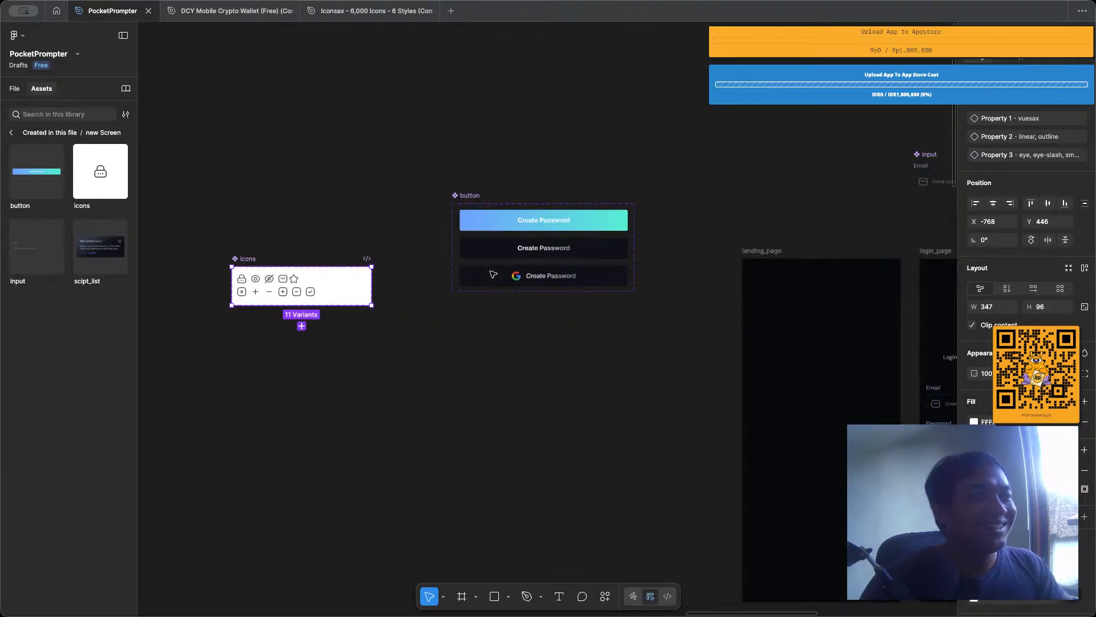
scroll(493, 275, right, 12)
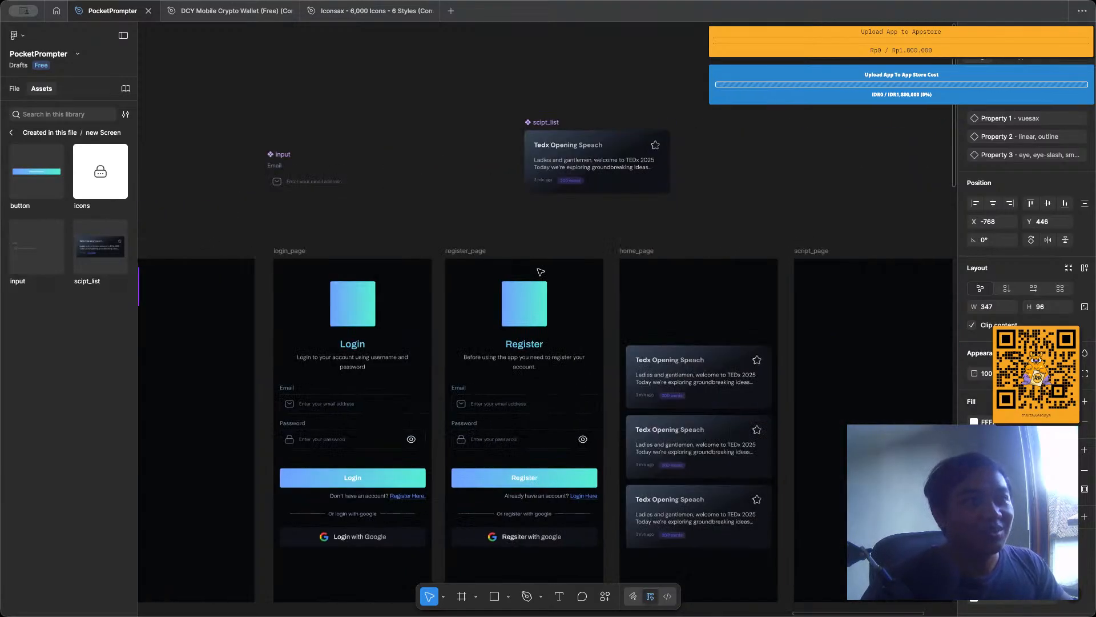
scroll(541, 272, right, 4)
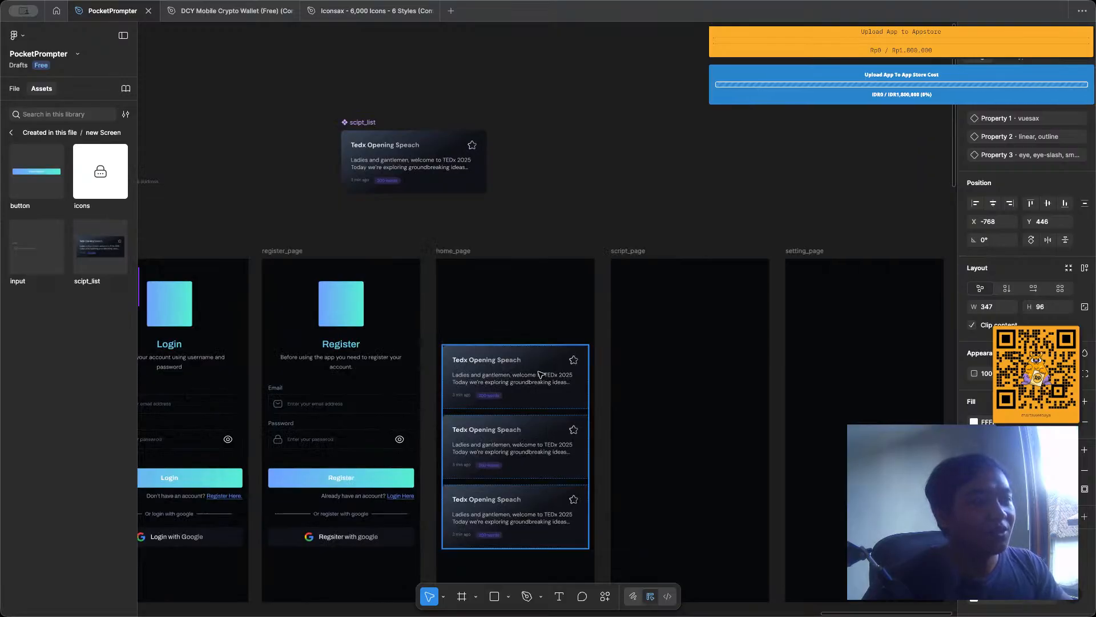
scroll(548, 308, down, 4)
scroll(549, 311, up, 3)
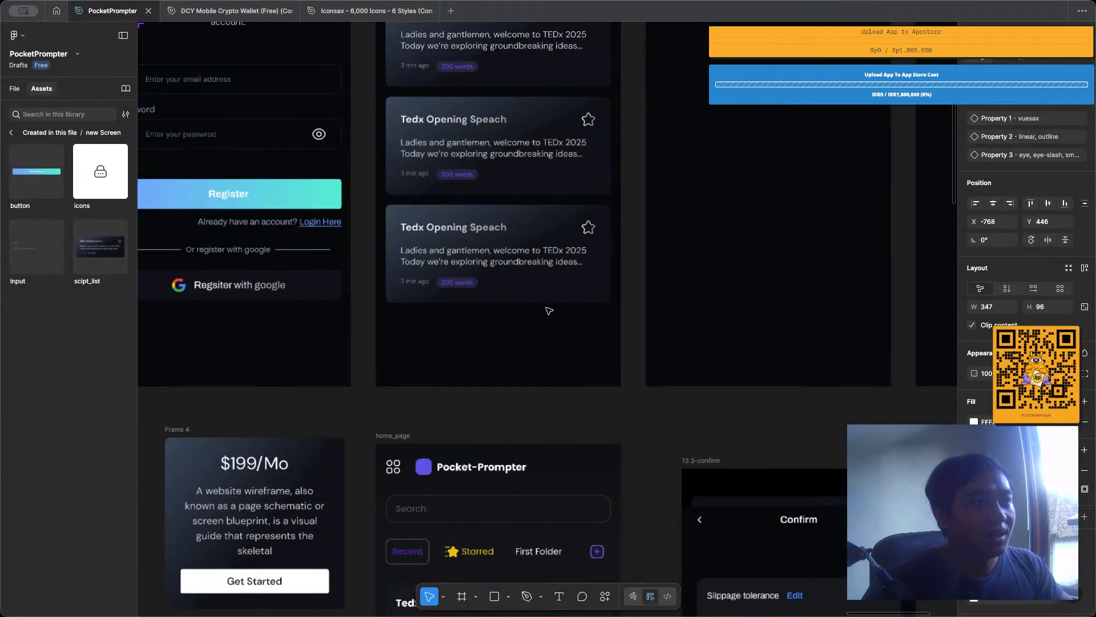
scroll(549, 311, up, 3)
click(605, 205)
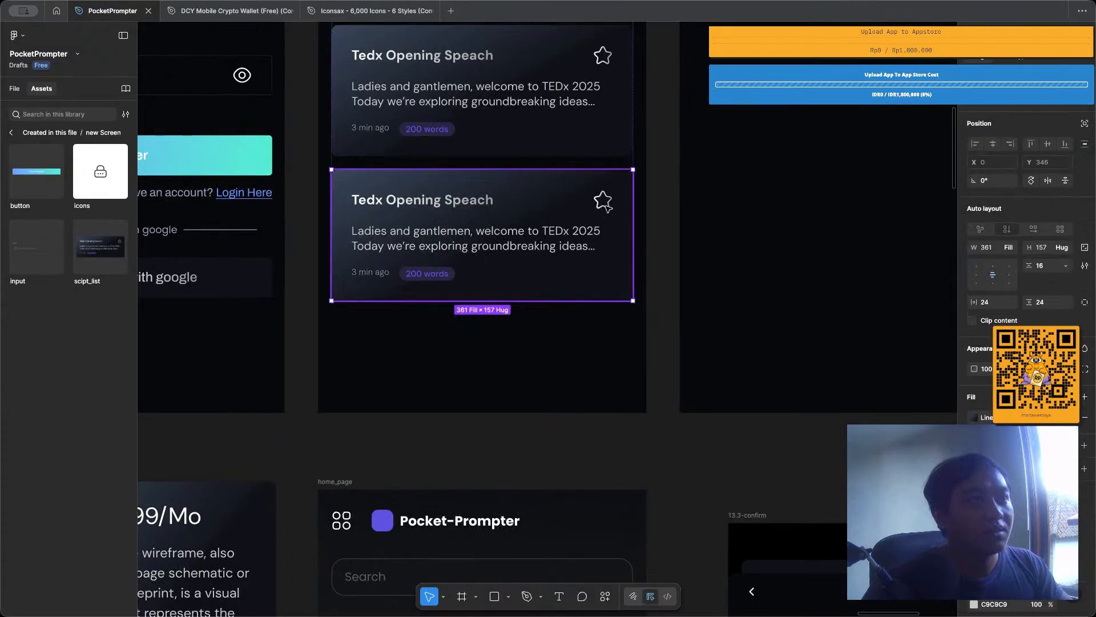
double_click(606, 205)
drag(606, 205, 596, 333)
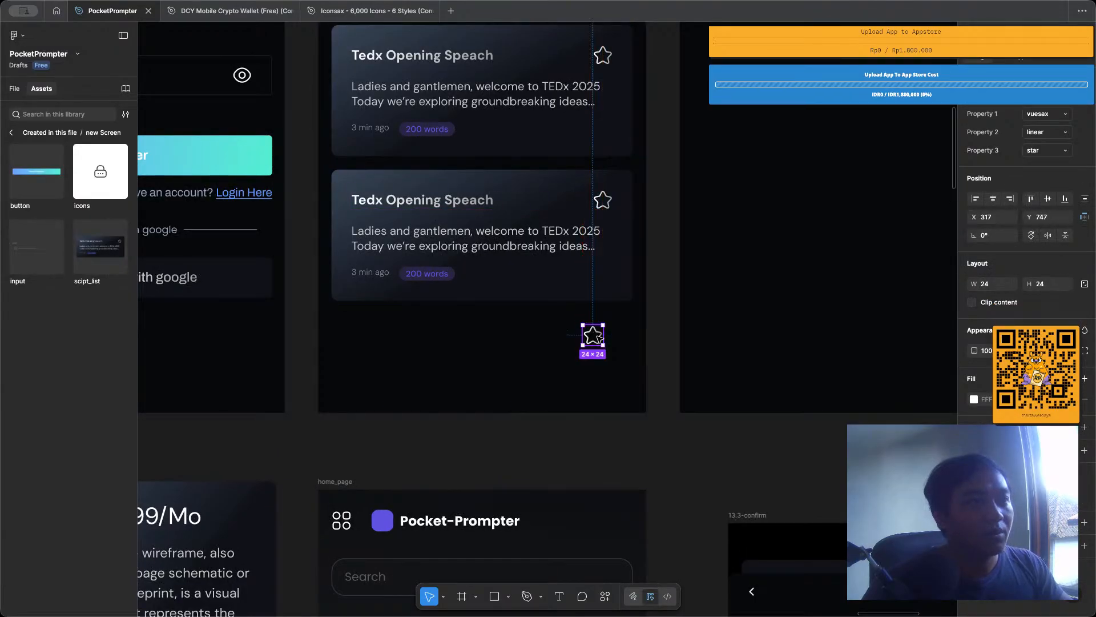
Switch the copied star icon to the add variant and apply the white_gradient color style to its dark stroke.
click(1045, 155)
click(1019, 191)
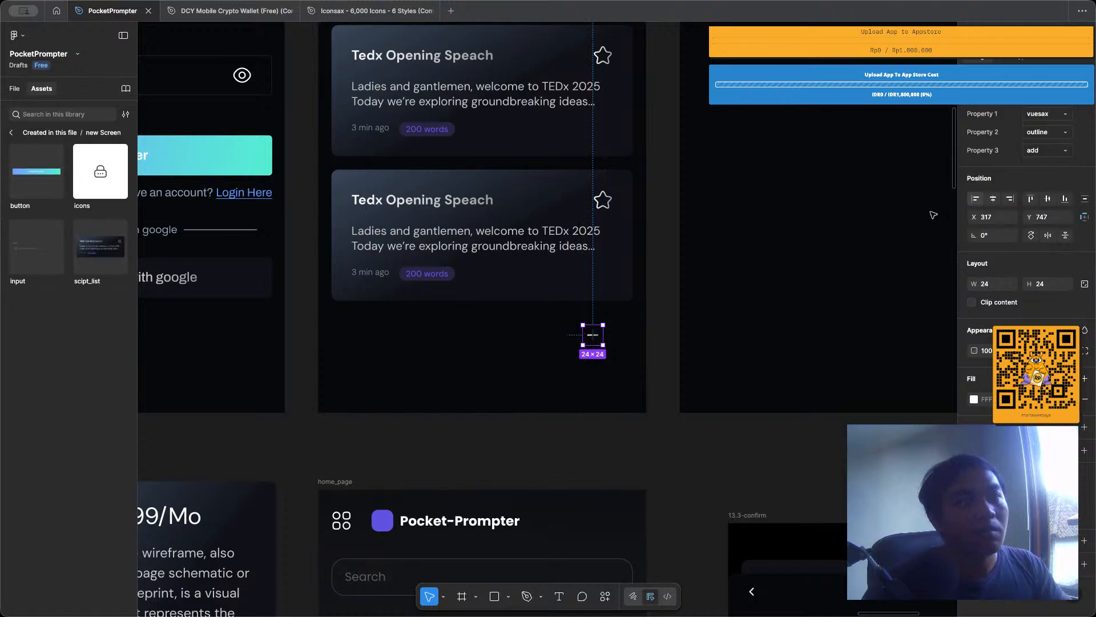
scroll(594, 343, up, 5)
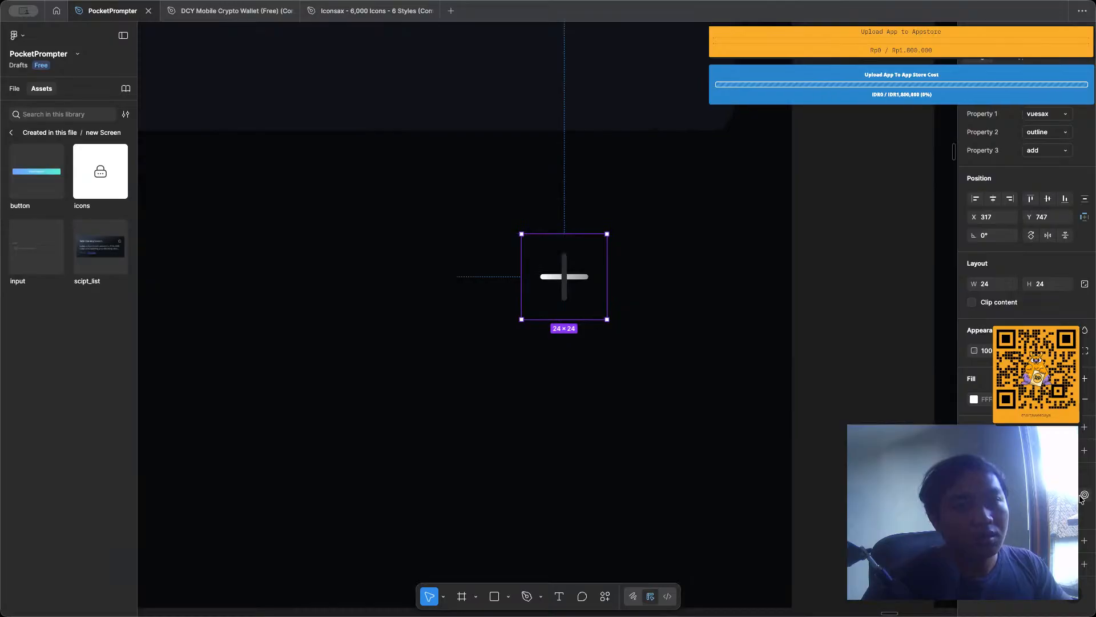
click(974, 495)
click(974, 513)
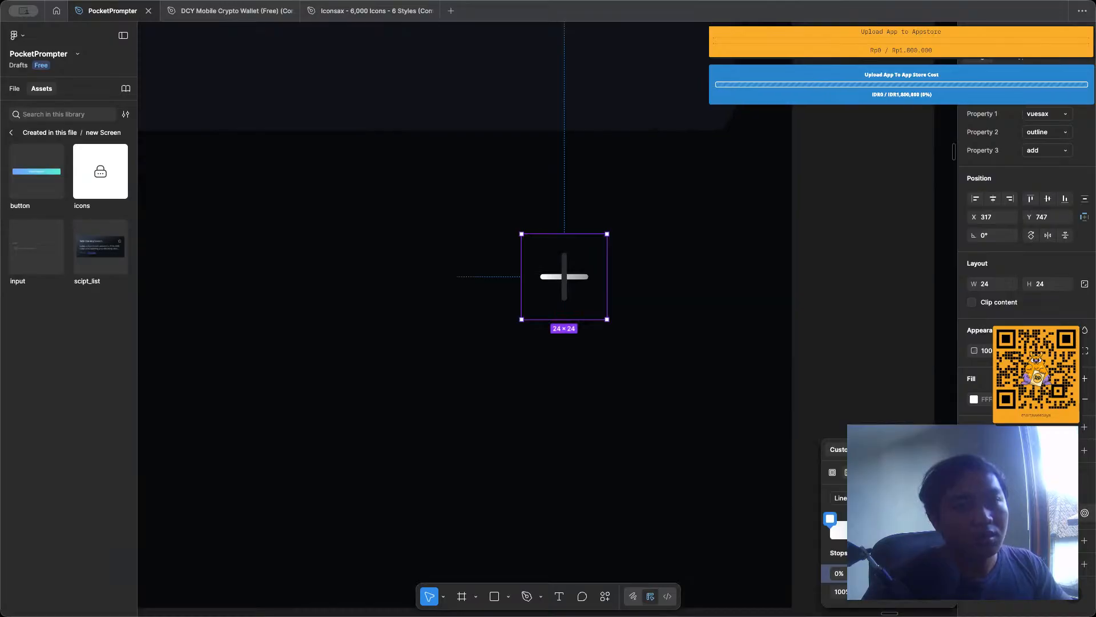
click(878, 450)
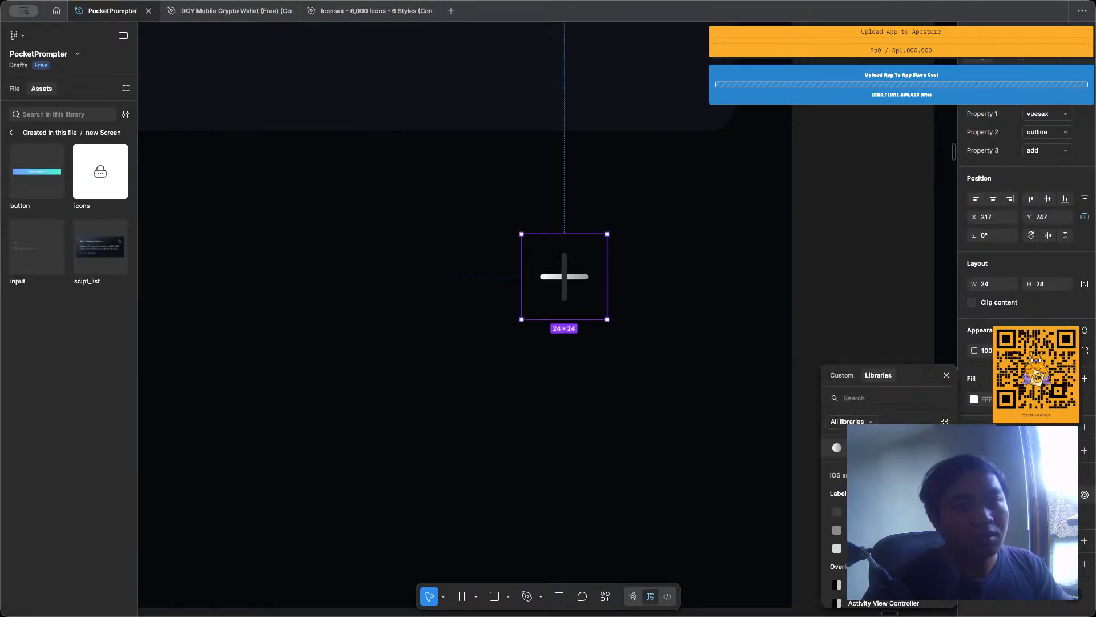
click(878, 448)
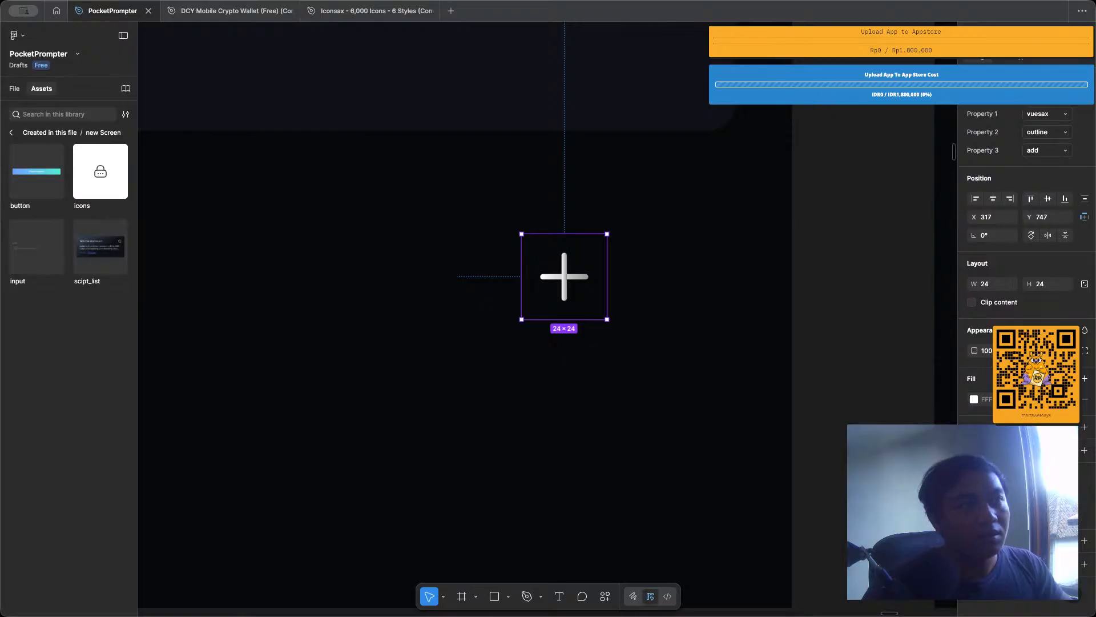
Wrap the plus icon below the third script card in an auto layout frame and rename that frame FAB.
click(669, 418)
scroll(669, 418, down, 3)
scroll(663, 408, down, 2)
click(635, 372)
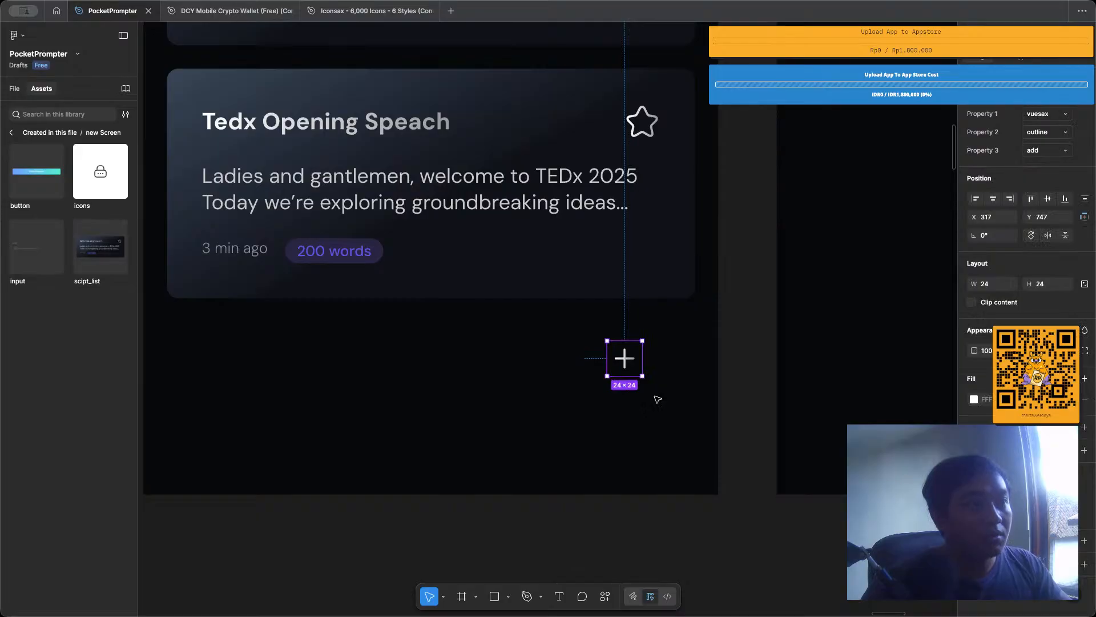
key(shift+a)
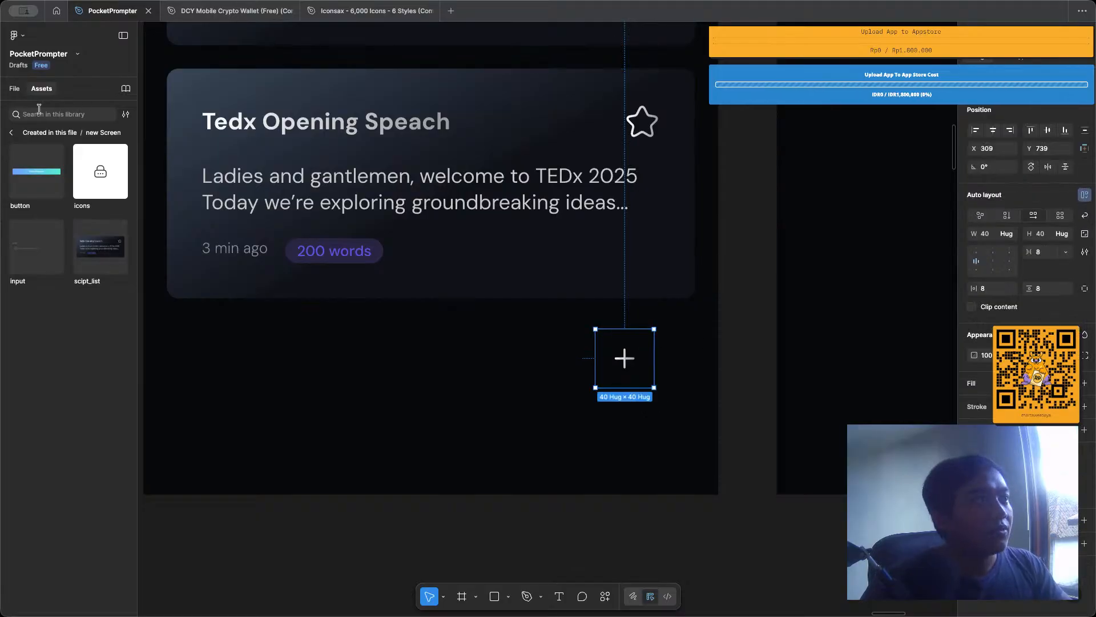
click(14, 89)
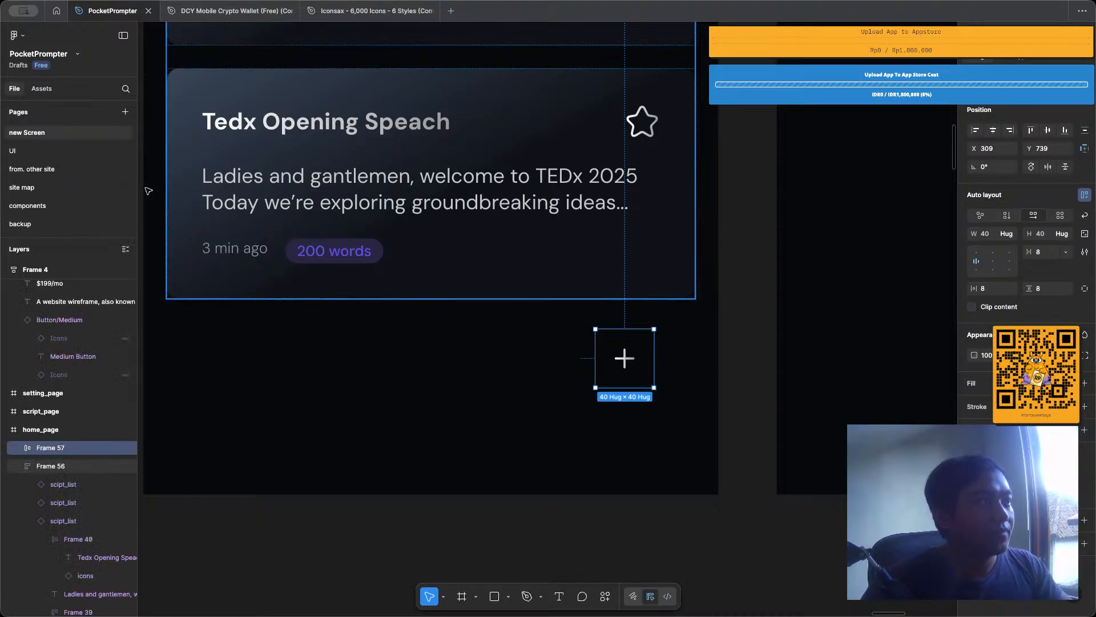
double_click(65, 451)
text(FAB)
key(Return)
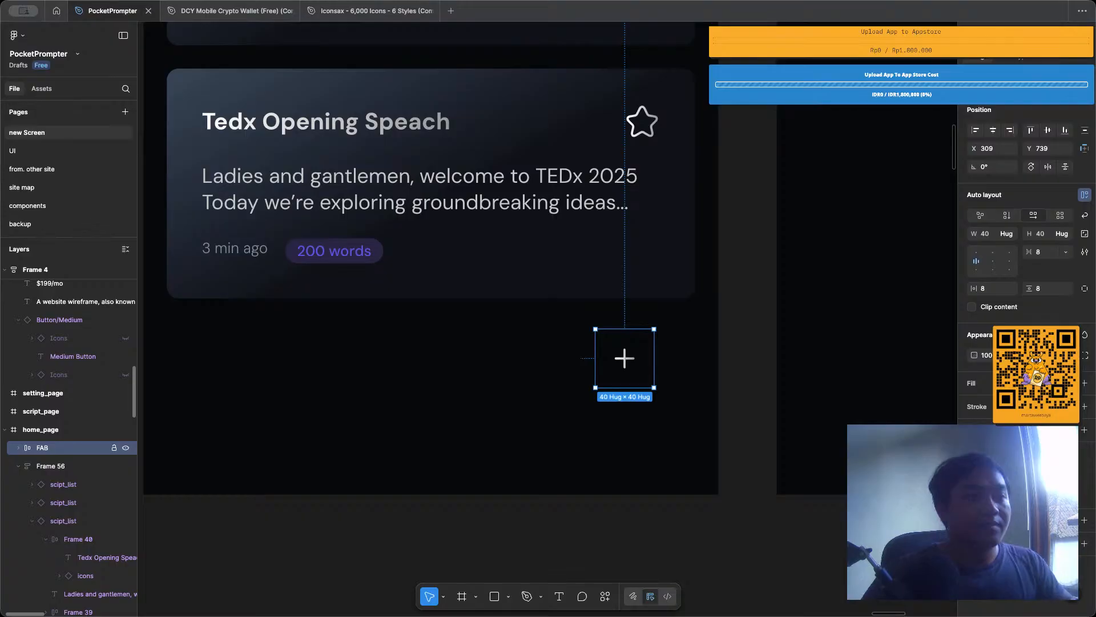
Add a white fill to the FAB frame in home_page.
scroll(542, 356, down, 5)
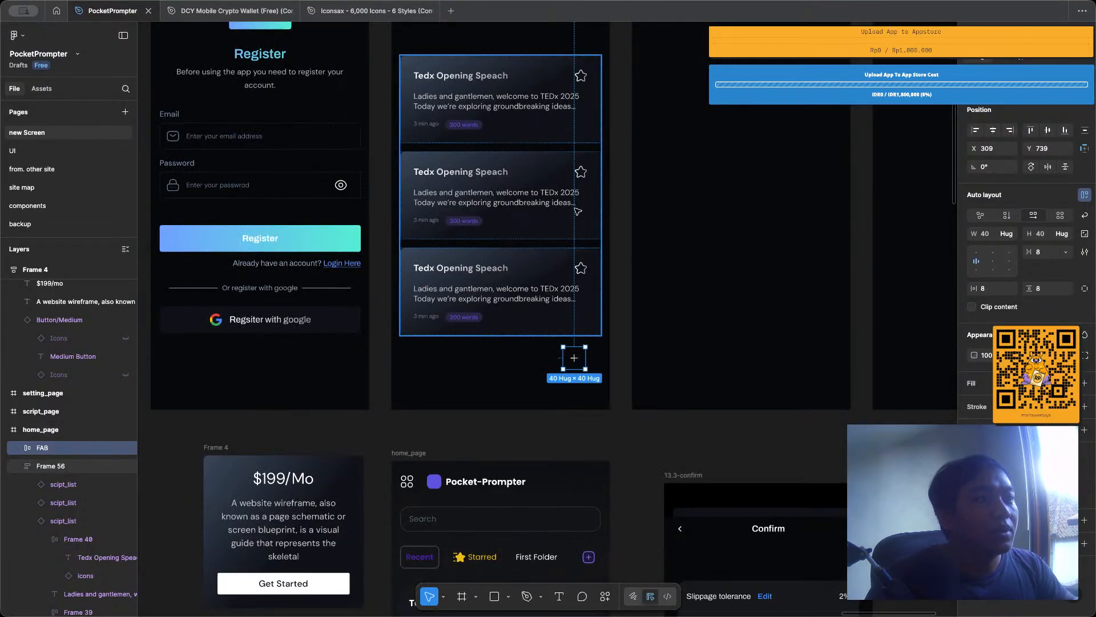
scroll(574, 358, up, 4)
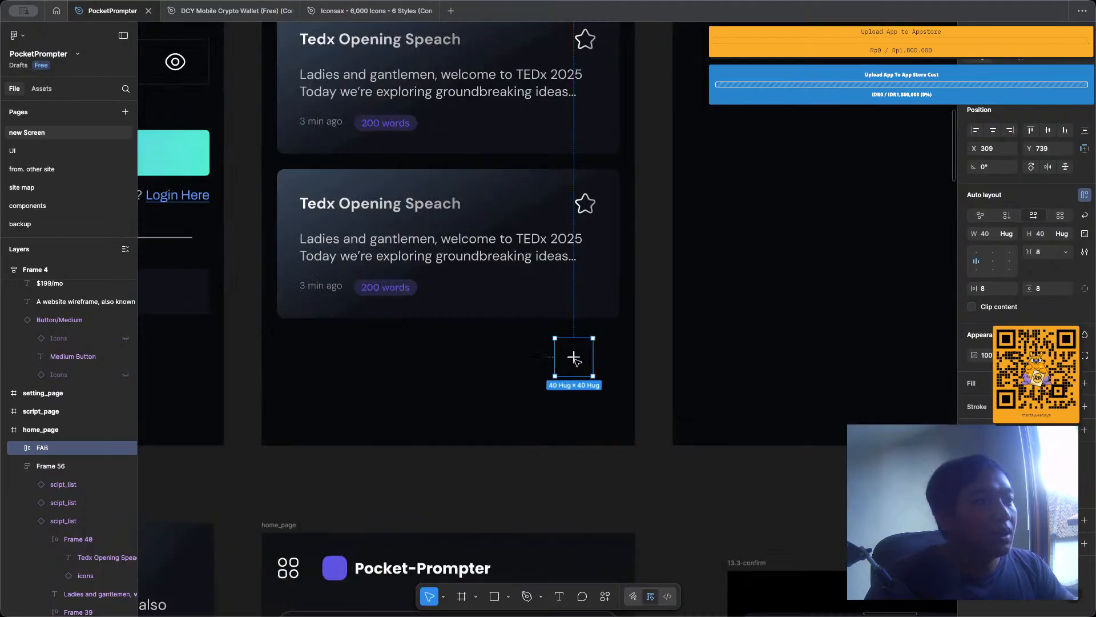
click(505, 377)
scroll(514, 375, up, 2)
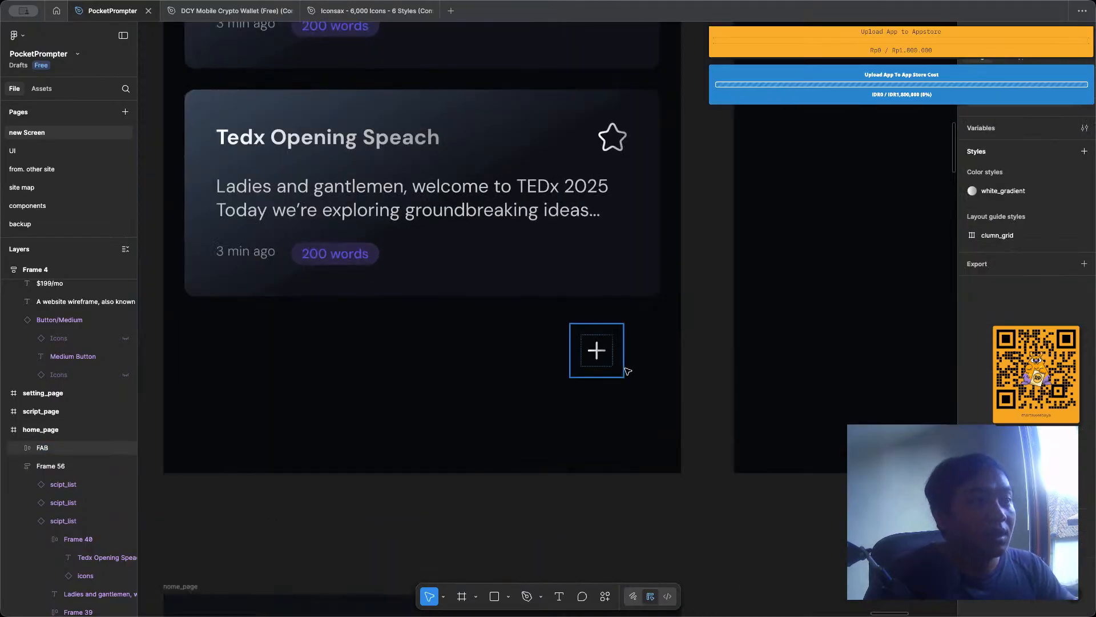
click(614, 361)
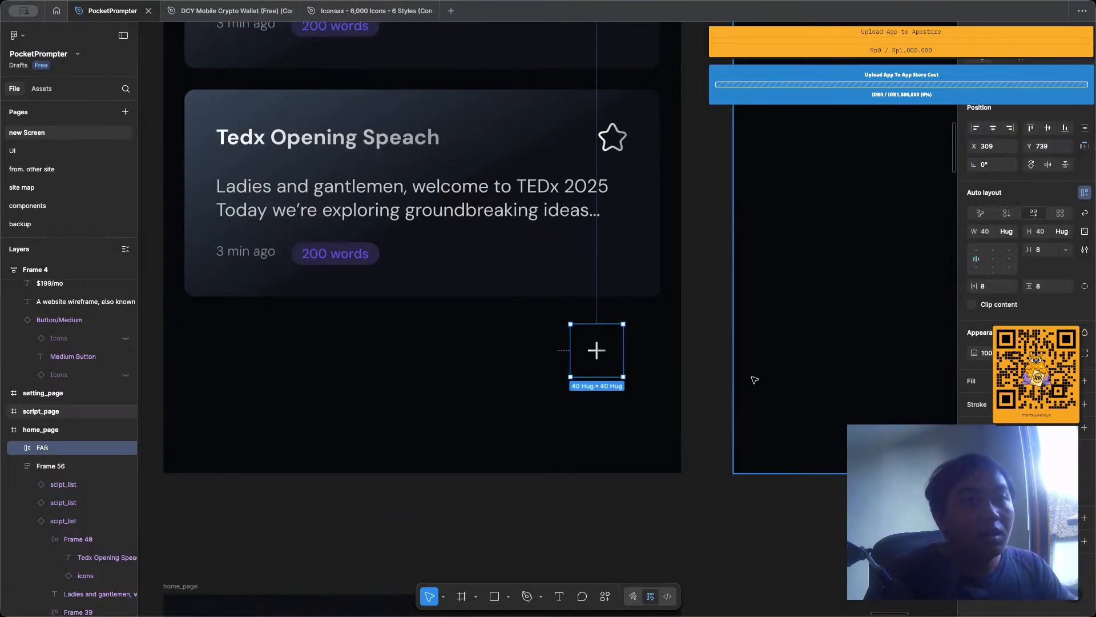
click(1085, 381)
scroll(631, 372, down, 4)
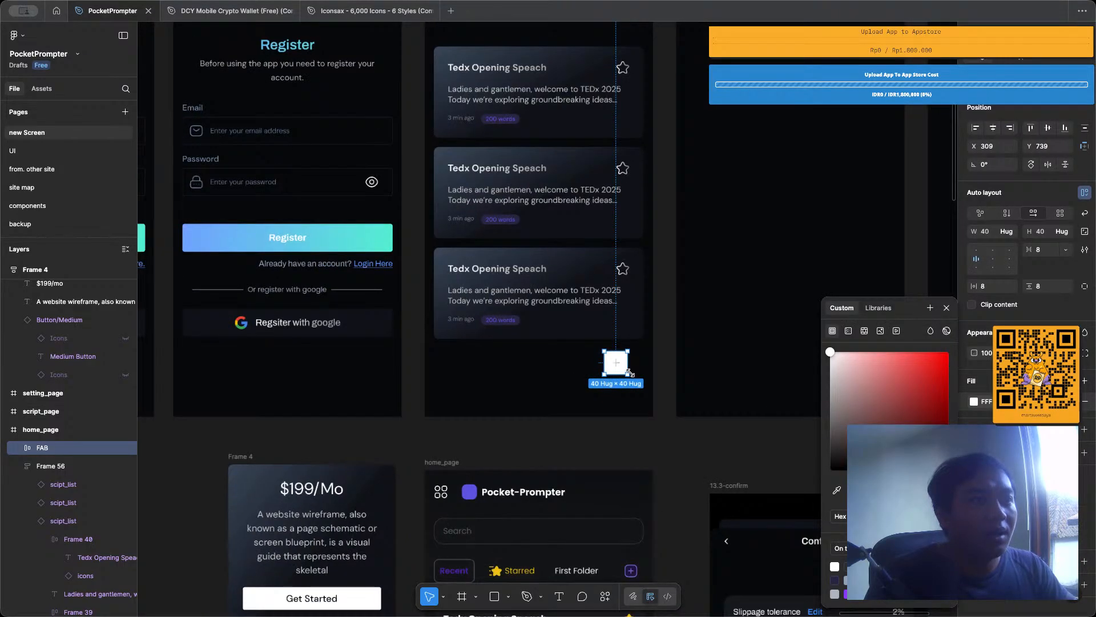
scroll(630, 373, down, 5)
scroll(631, 375, up, 4)
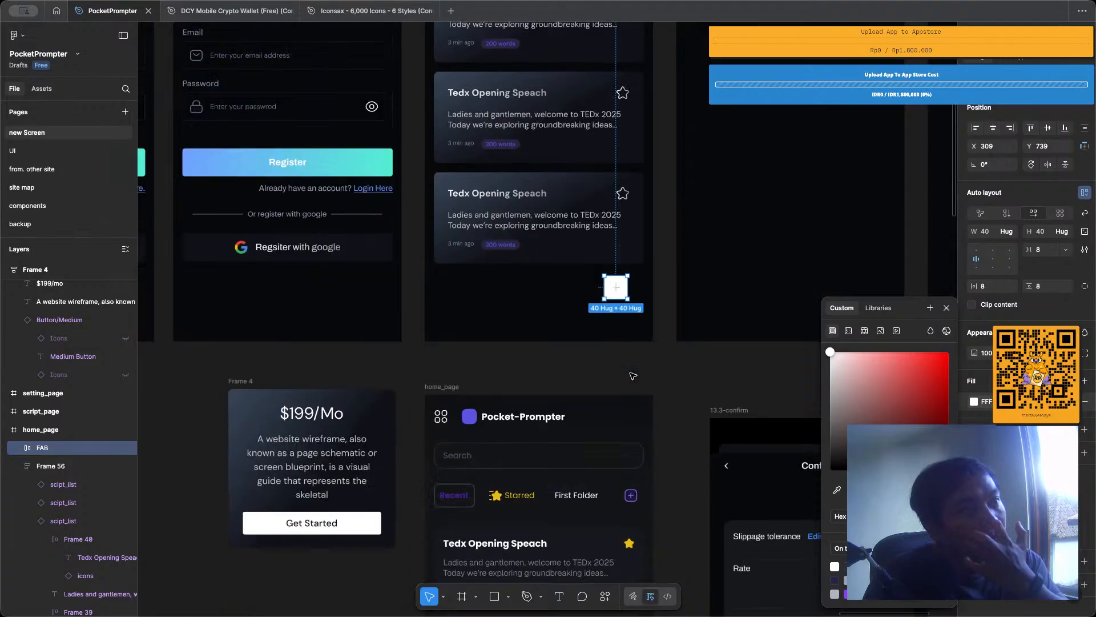
Copy the properties of the first script card in home_page.
scroll(568, 177, up, 3)
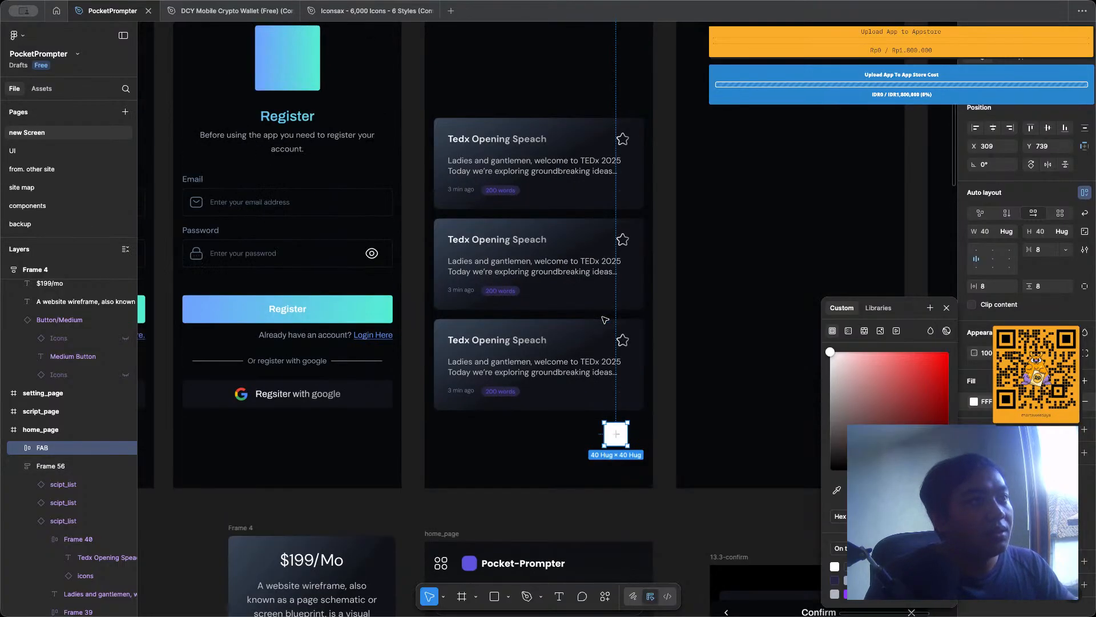
double_click(568, 177)
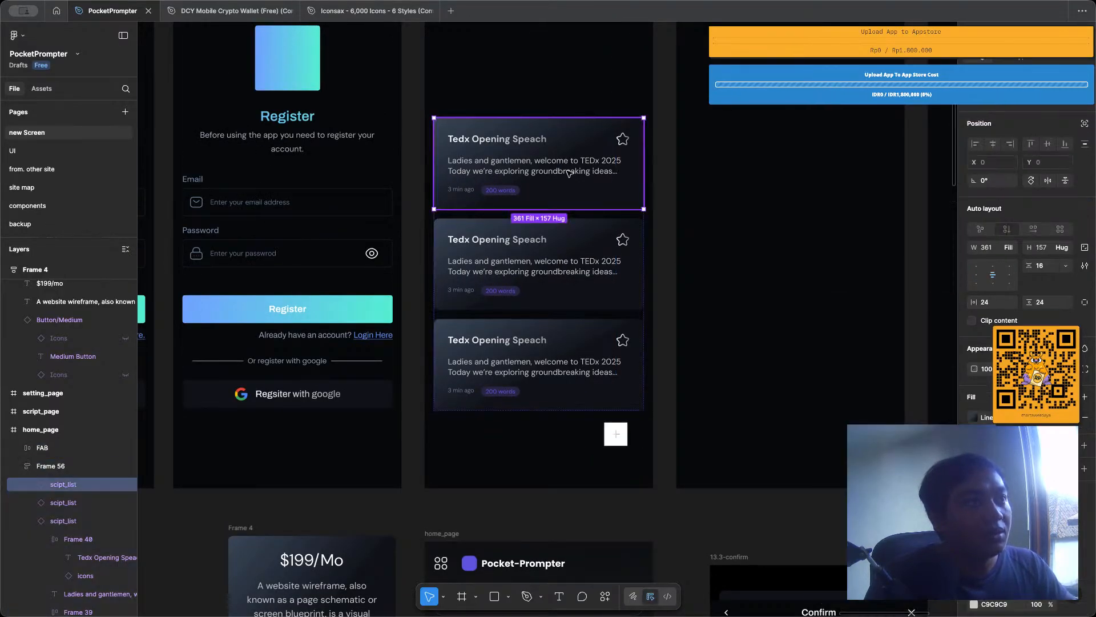
scroll(568, 173, down, 2)
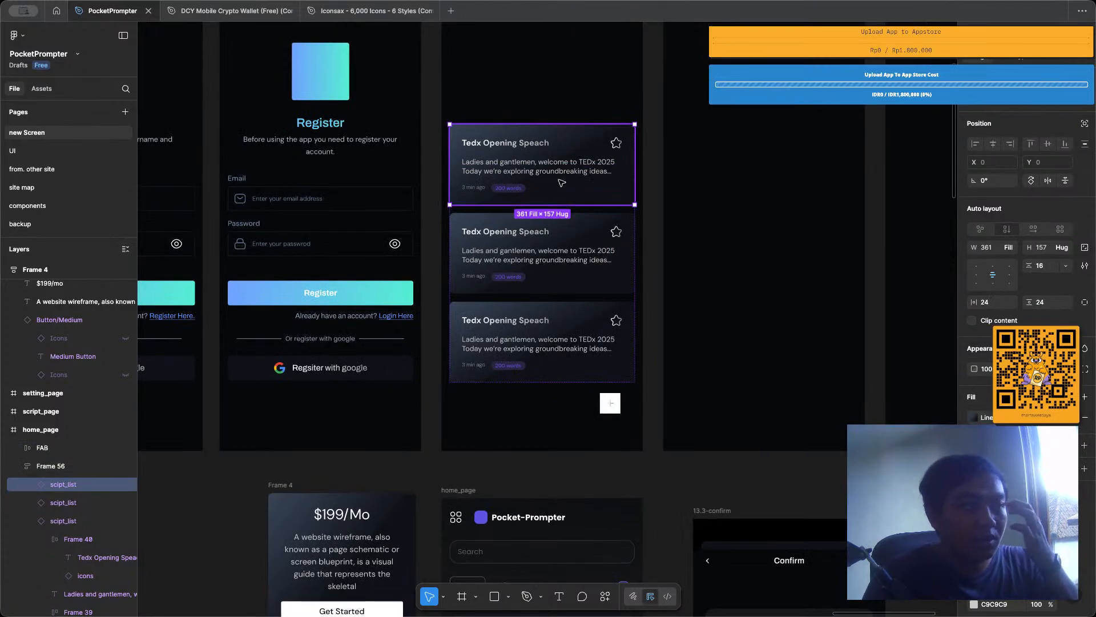
click(533, 92)
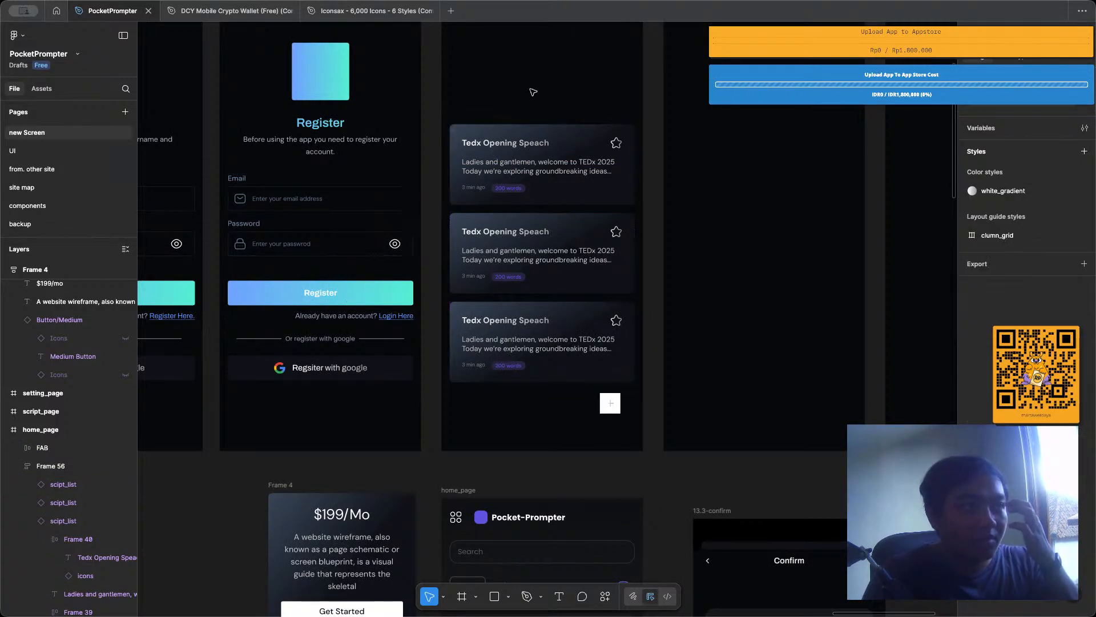
scroll(533, 91, up, 2)
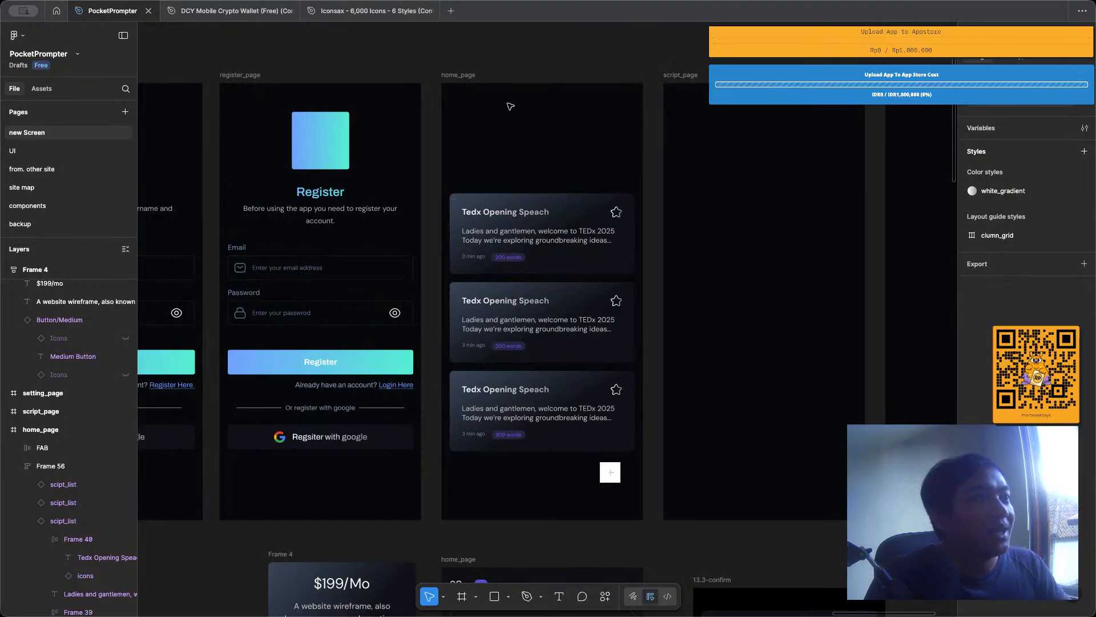
scroll(510, 106, left, 5)
click(491, 155)
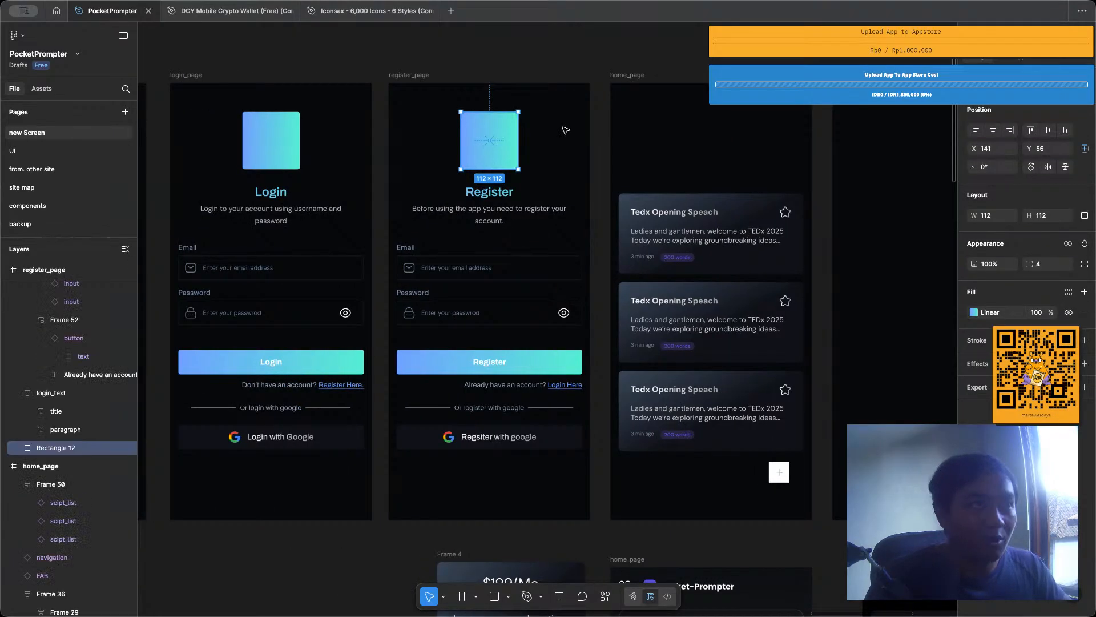
click(638, 200)
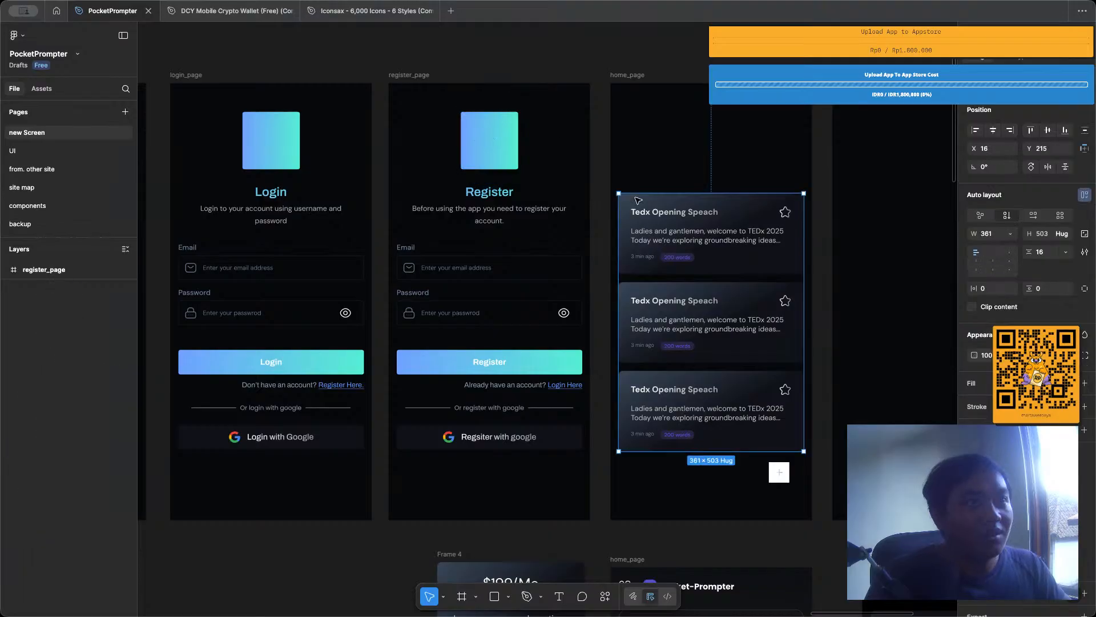
right_click(657, 195)
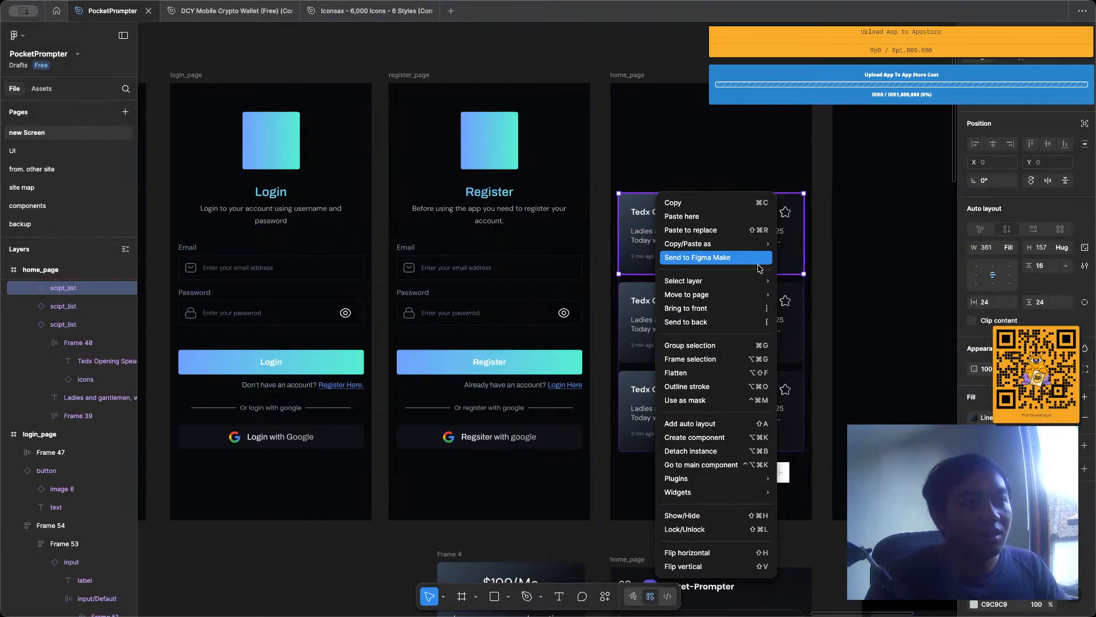
mouse_move(743, 244)
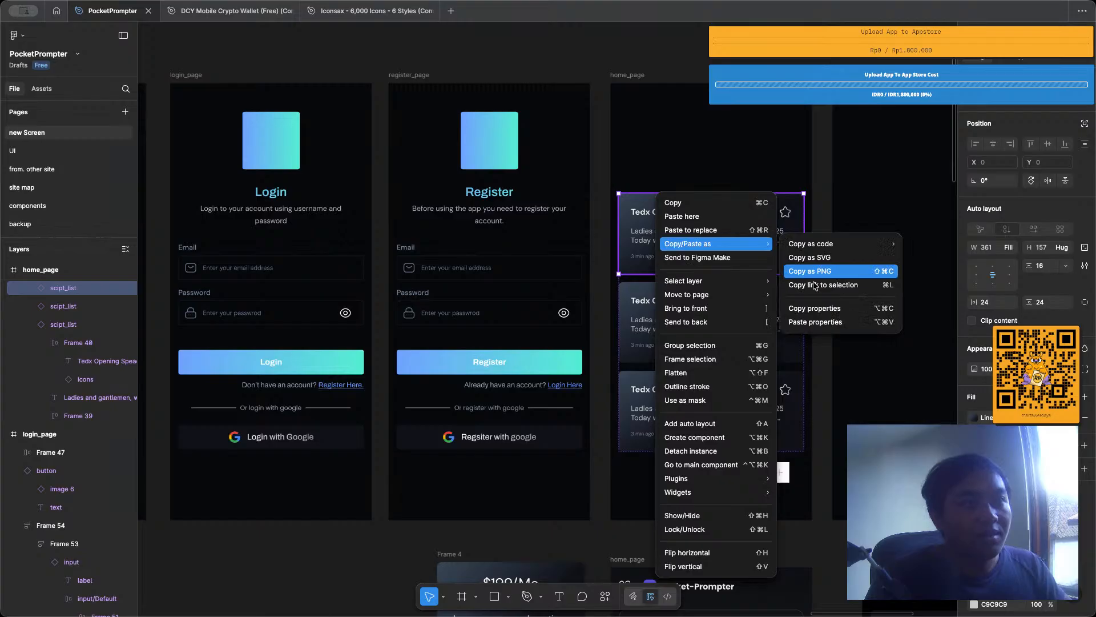
click(814, 308)
Apply the copied script card's styling to the gradient square above the Register title in register_page.
click(477, 138)
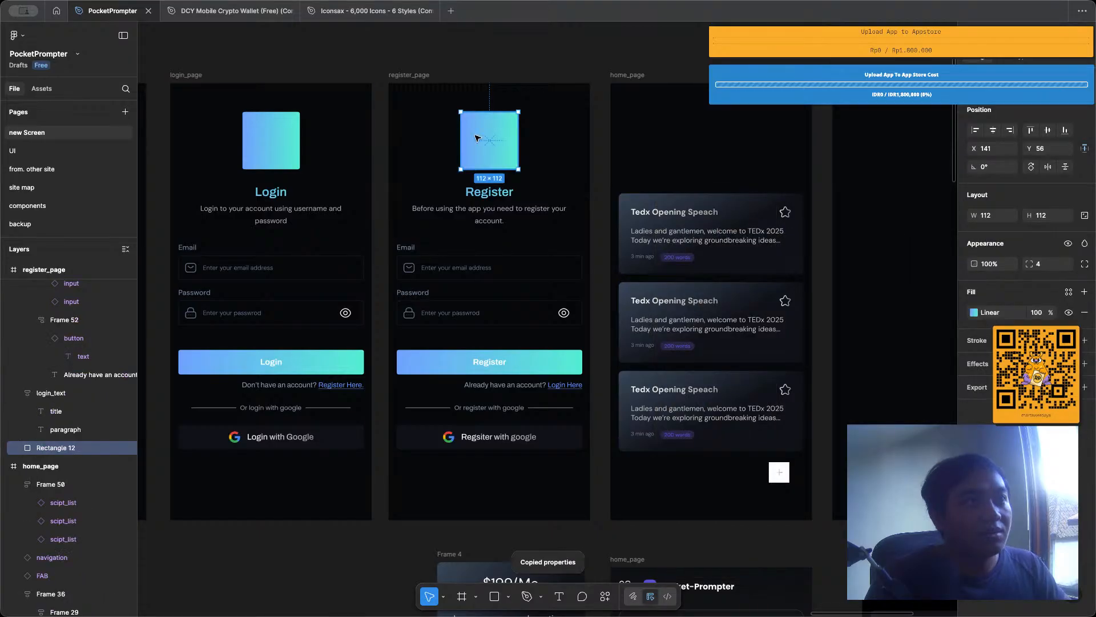
right_click(478, 137)
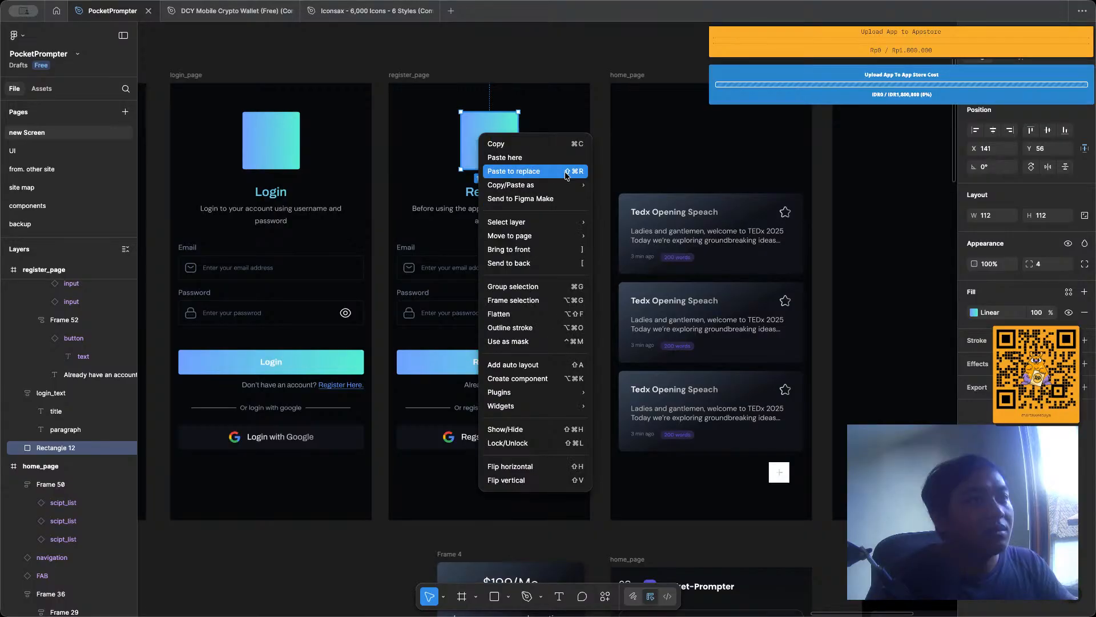
click(566, 172)
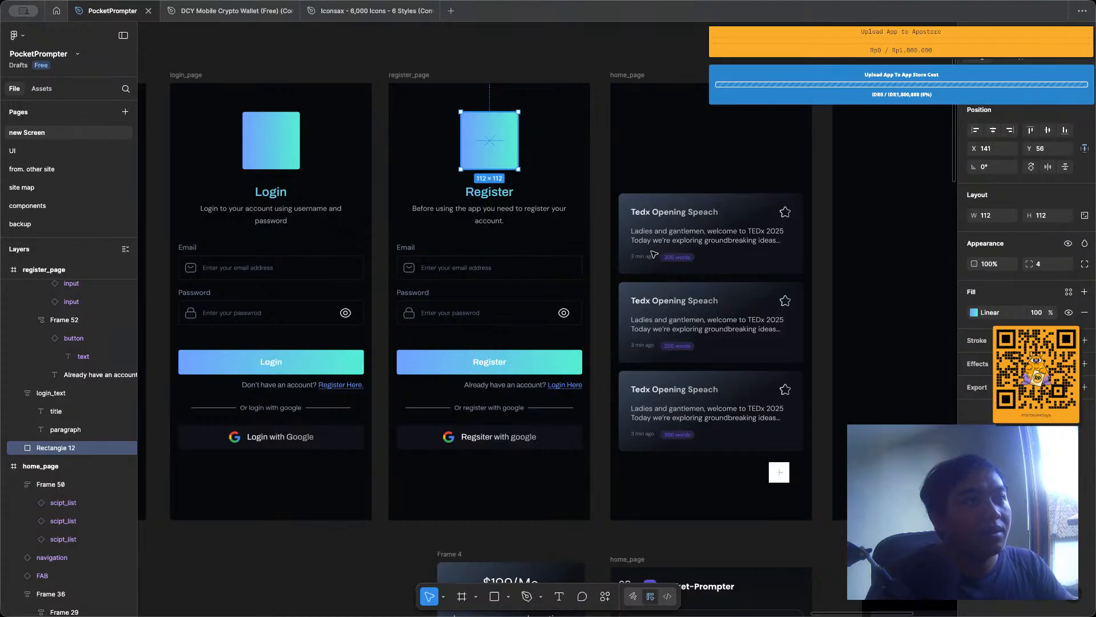
key(super+z)
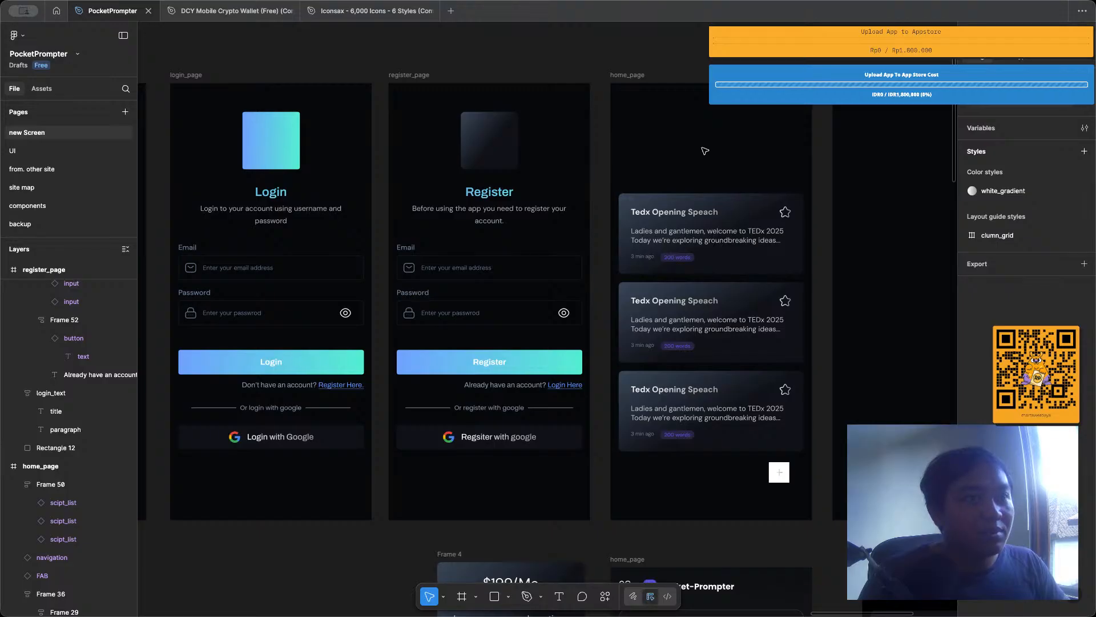
Set the FAB frame's vertical and horizontal padding to 12.
scroll(777, 342, down, 3)
ctrl+scroll(780, 355, up, 5)
click(779, 356)
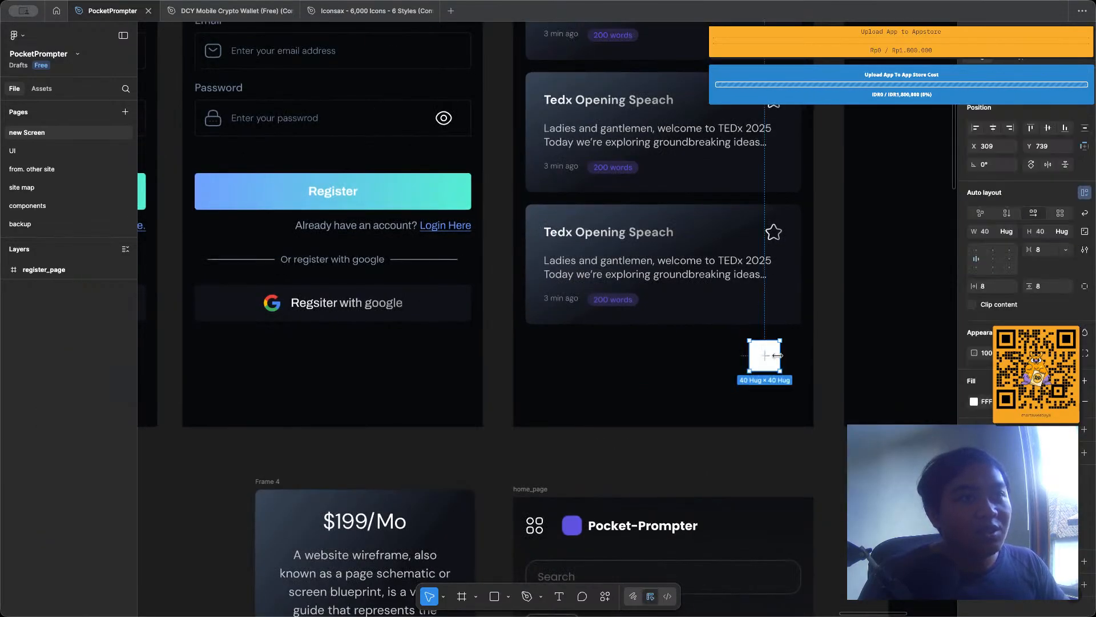
click(1049, 286)
text(12)
key(Return)
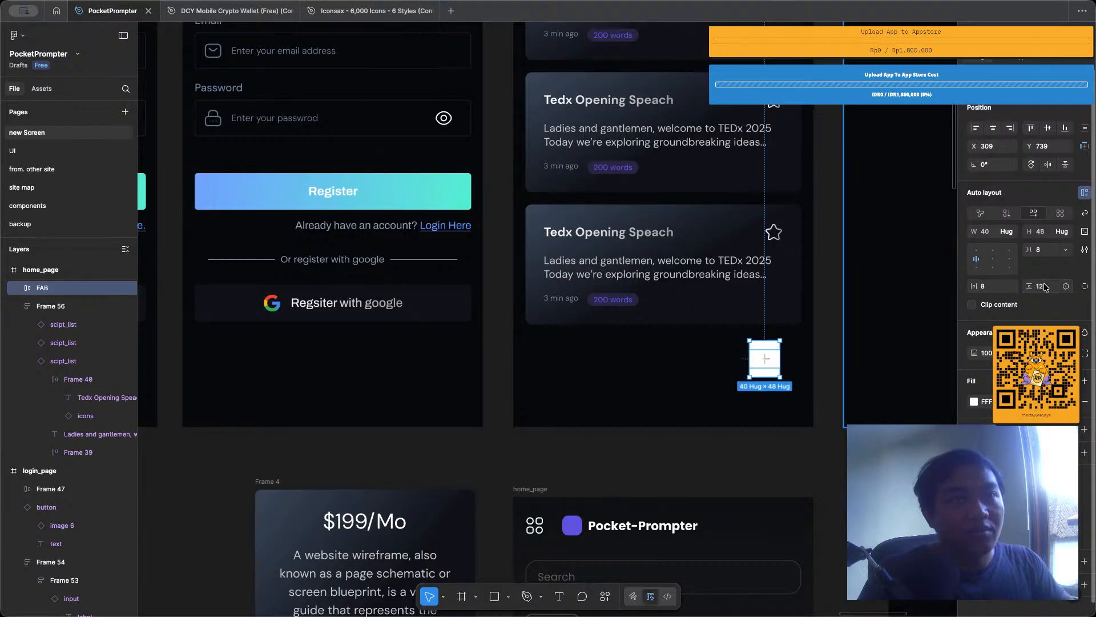
click(1005, 289)
text(12)
key(Return)
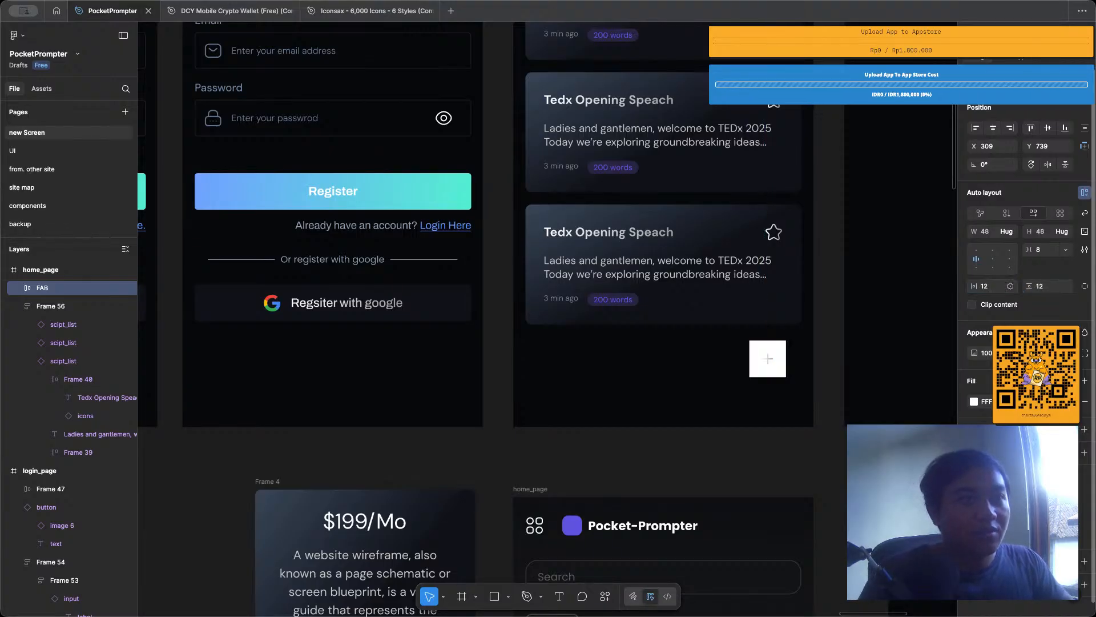